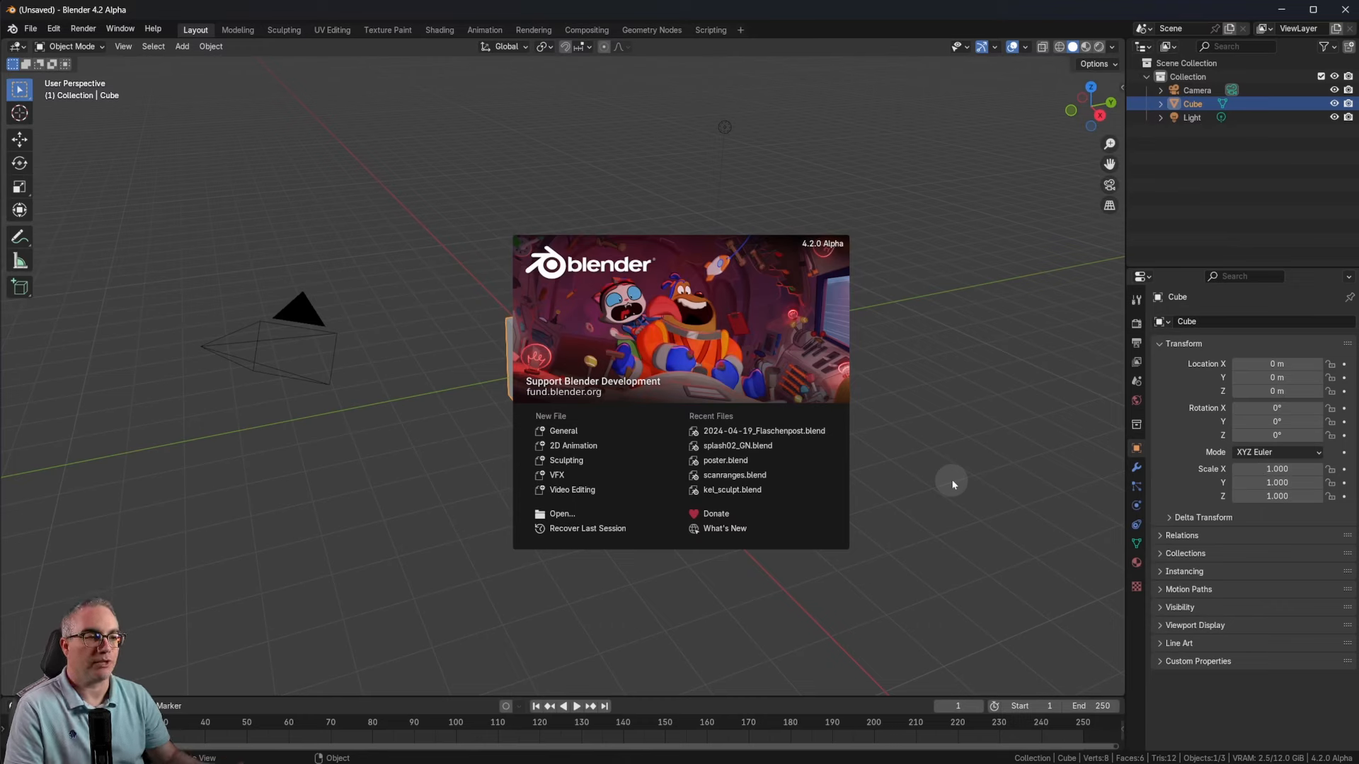
Step: Dismiss the splash screen and delete the default cube
left_click(597, 188)
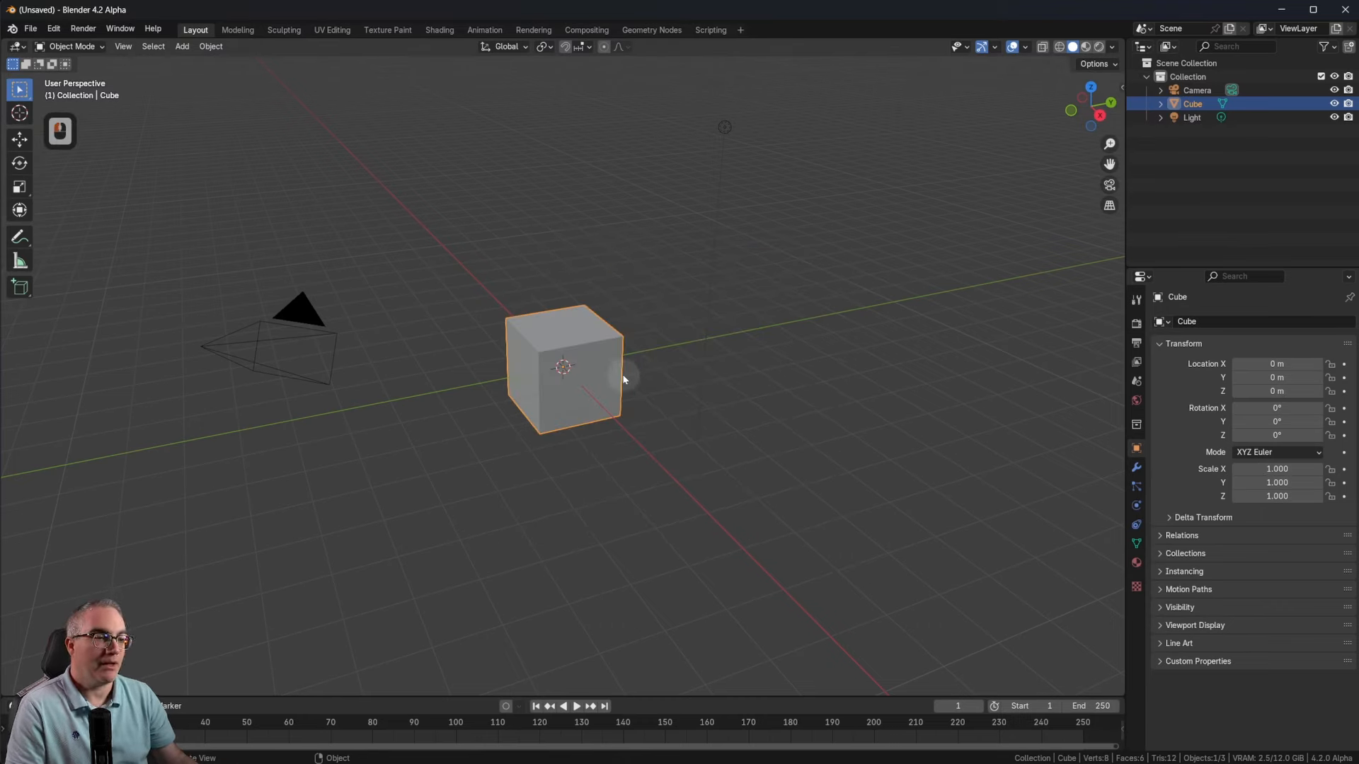
key("x")
left_click(576, 340)
scroll(576, 340, "up", 3)
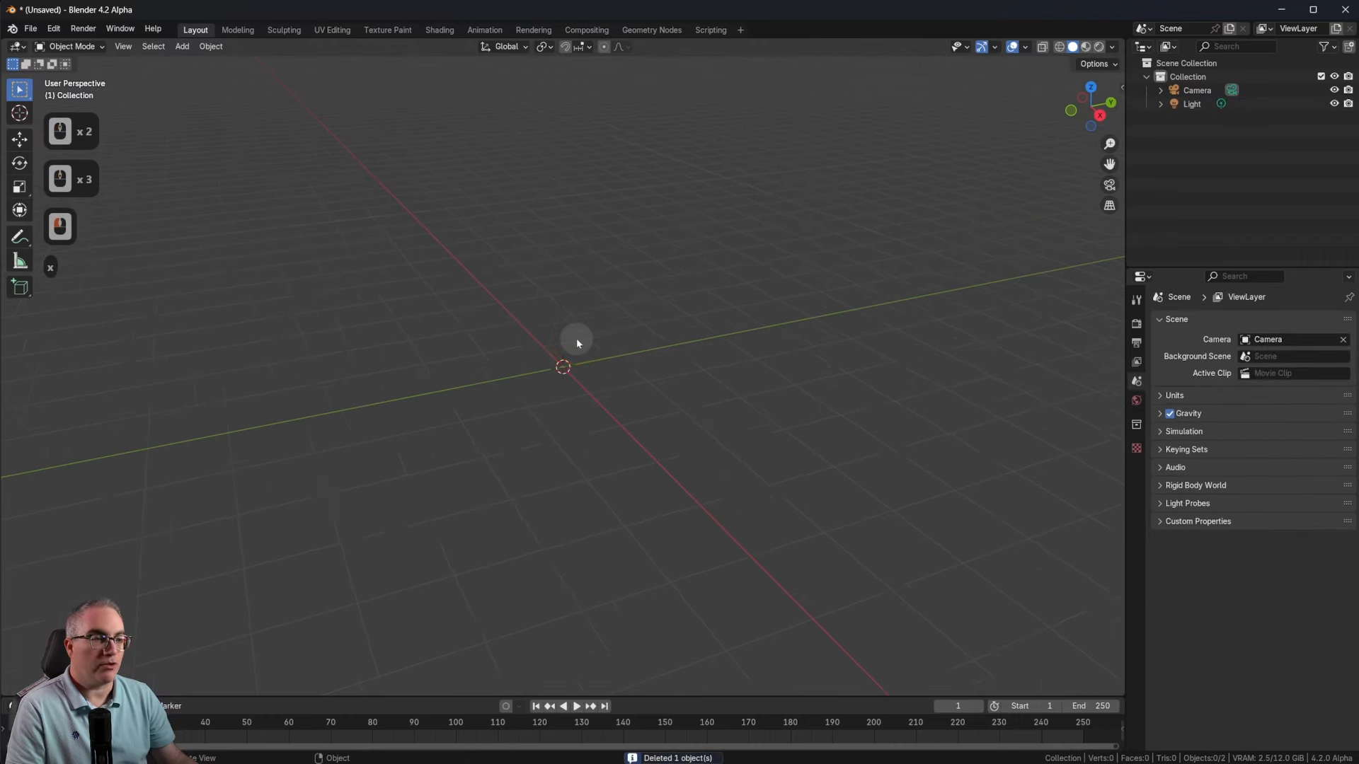
Step: Add a Bézier curve at the world origin
scroll(576, 339, "down", 2)
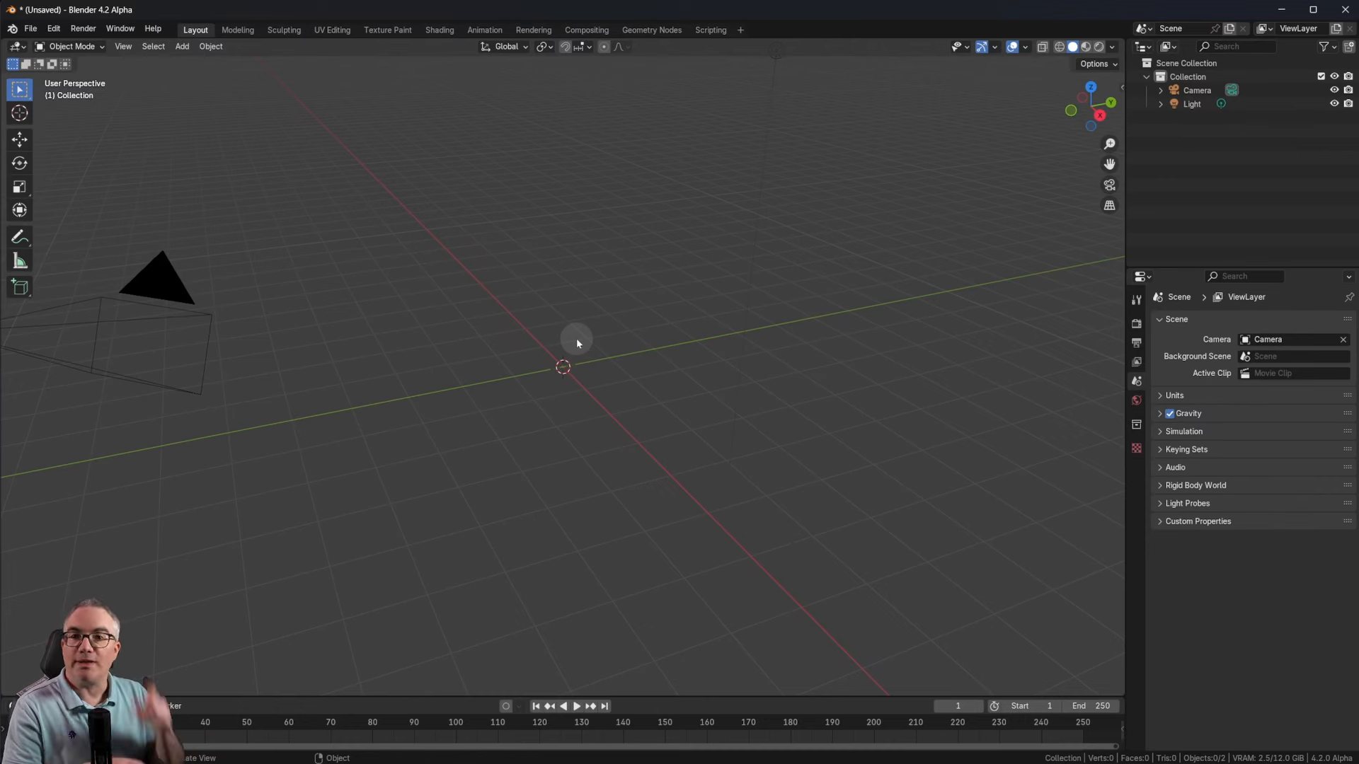
scroll(601, 423, "up", 6)
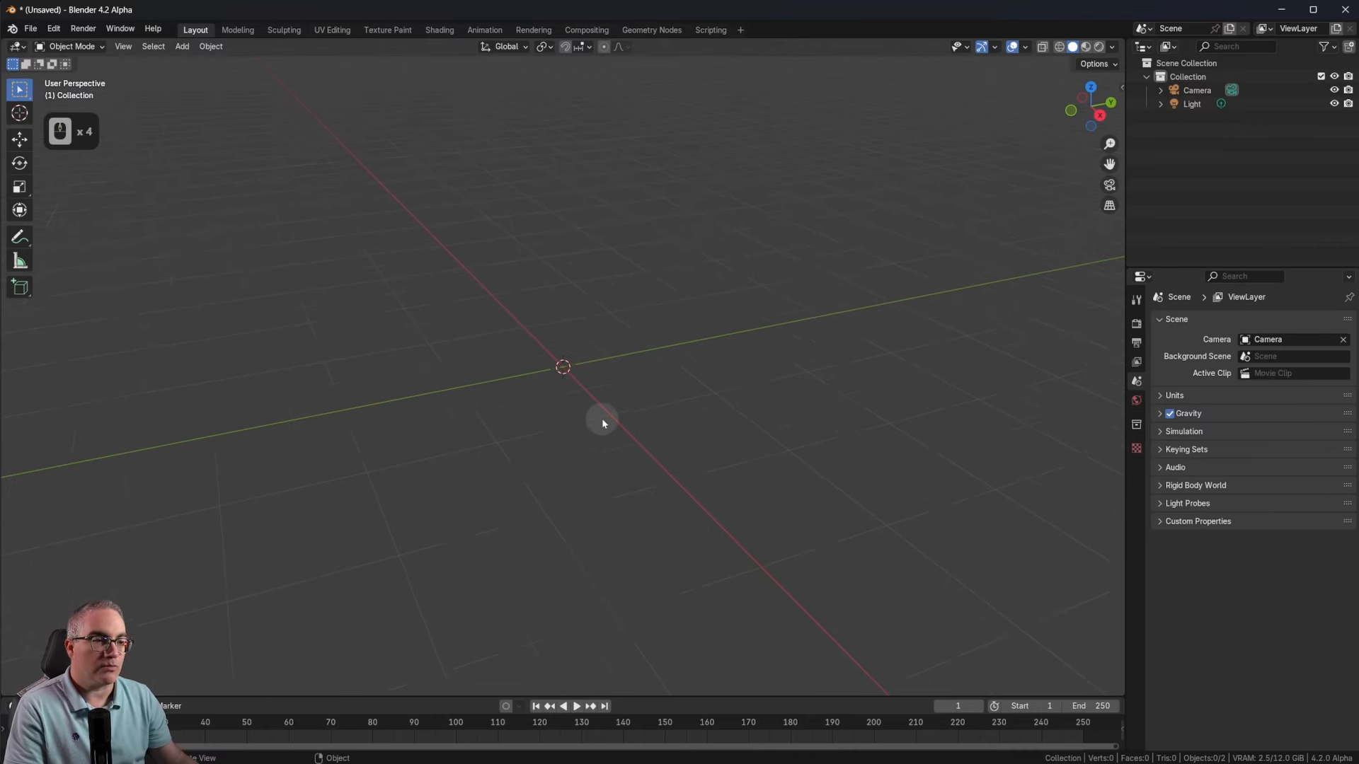
left_click(591, 313)
key("shift+a")
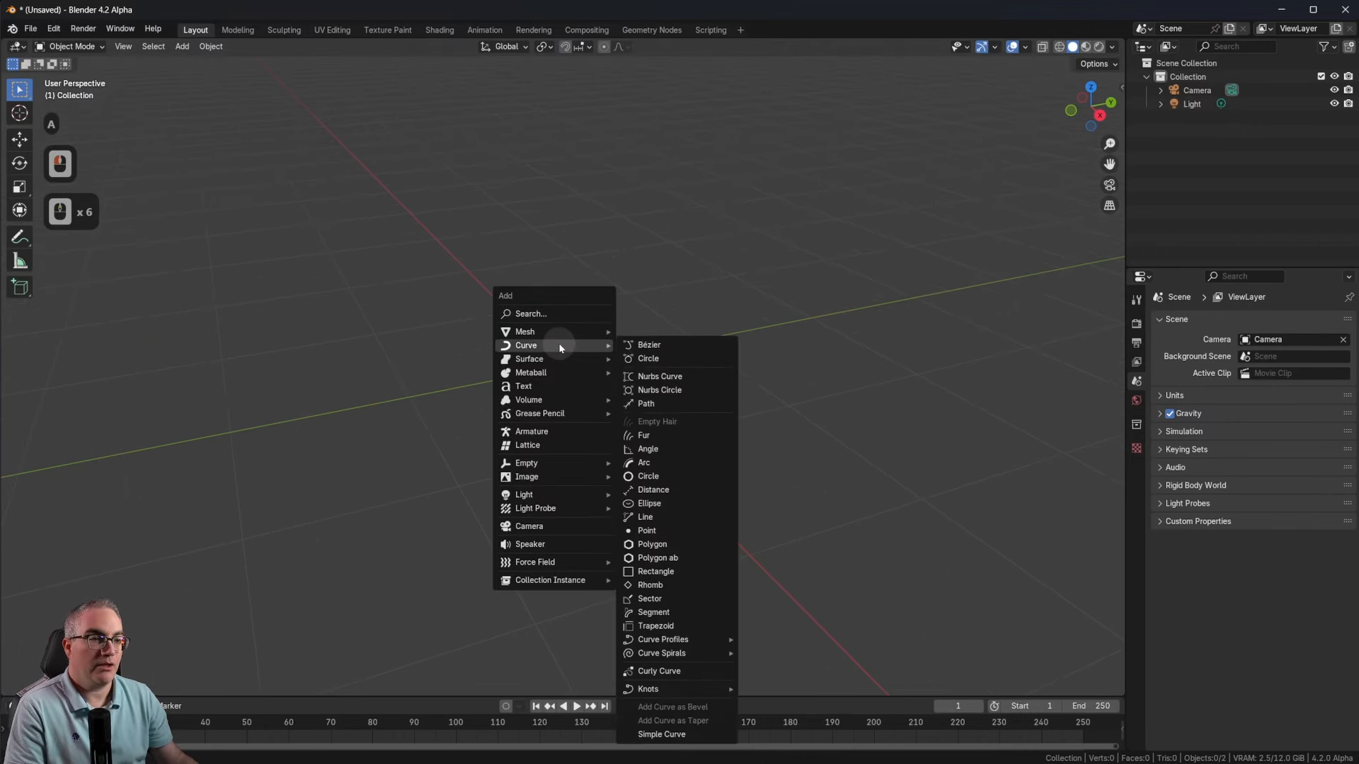
left_click(559, 343)
left_click(673, 347)
middle_click_drag(666, 383, 670, 460)
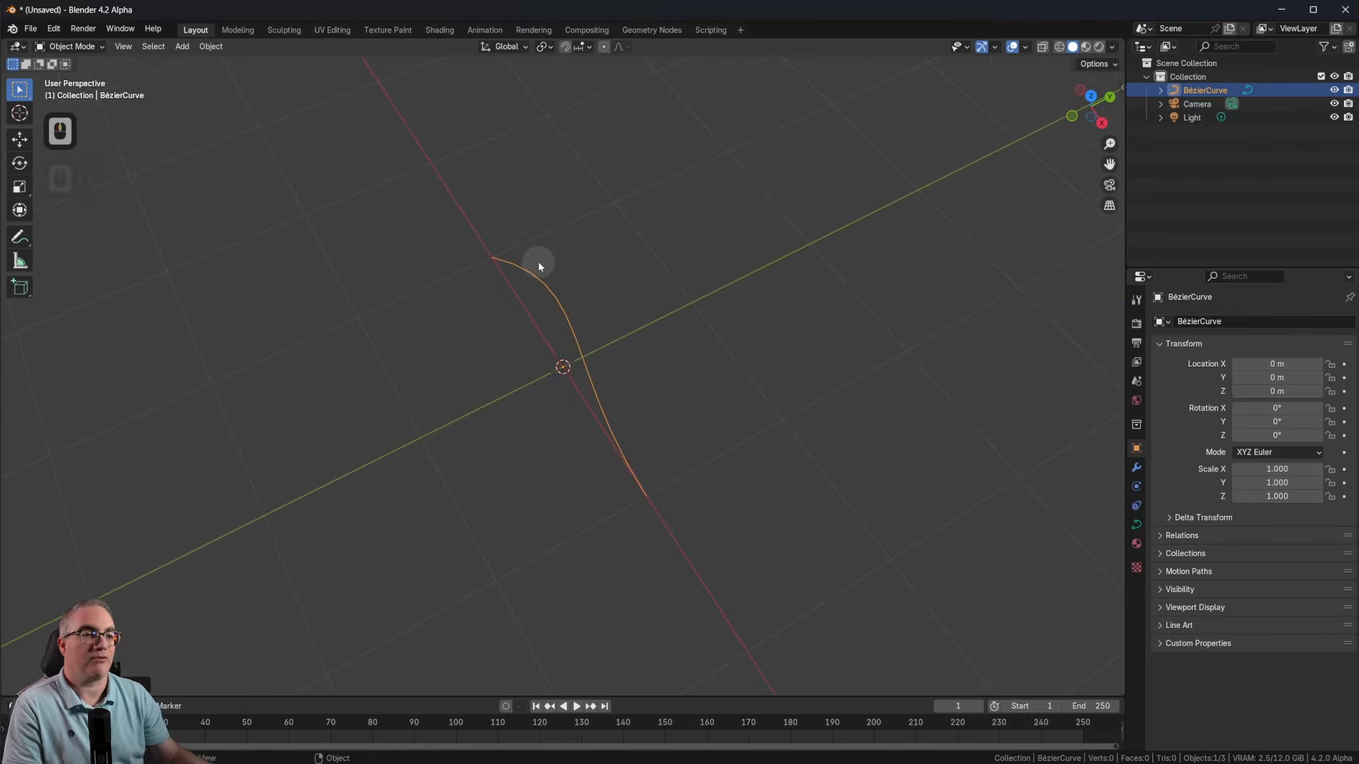
scroll(648, 367, "down", 3)
scroll(623, 381, "up", 3)
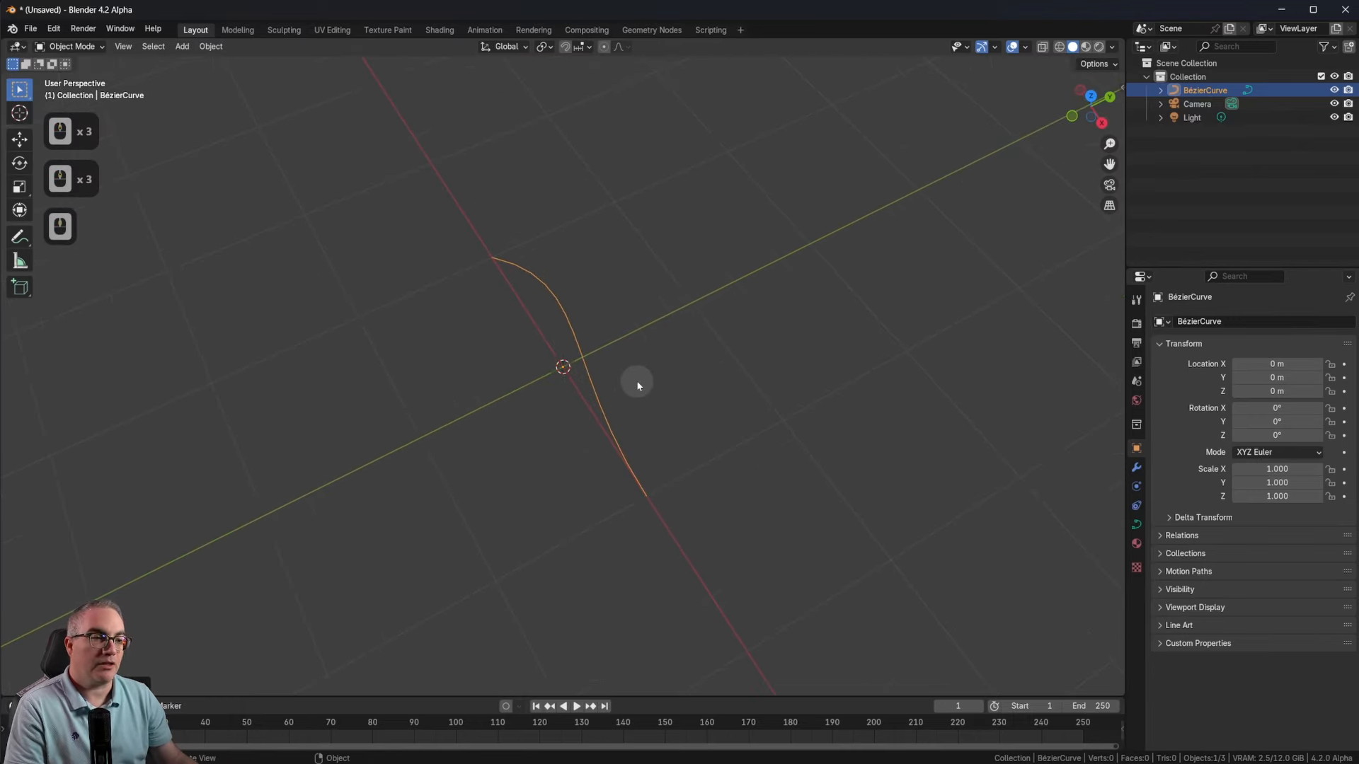
Step: Rotate all of the Bézier curve's points by 90° in Edit Mode from the front view
key("KP_1")
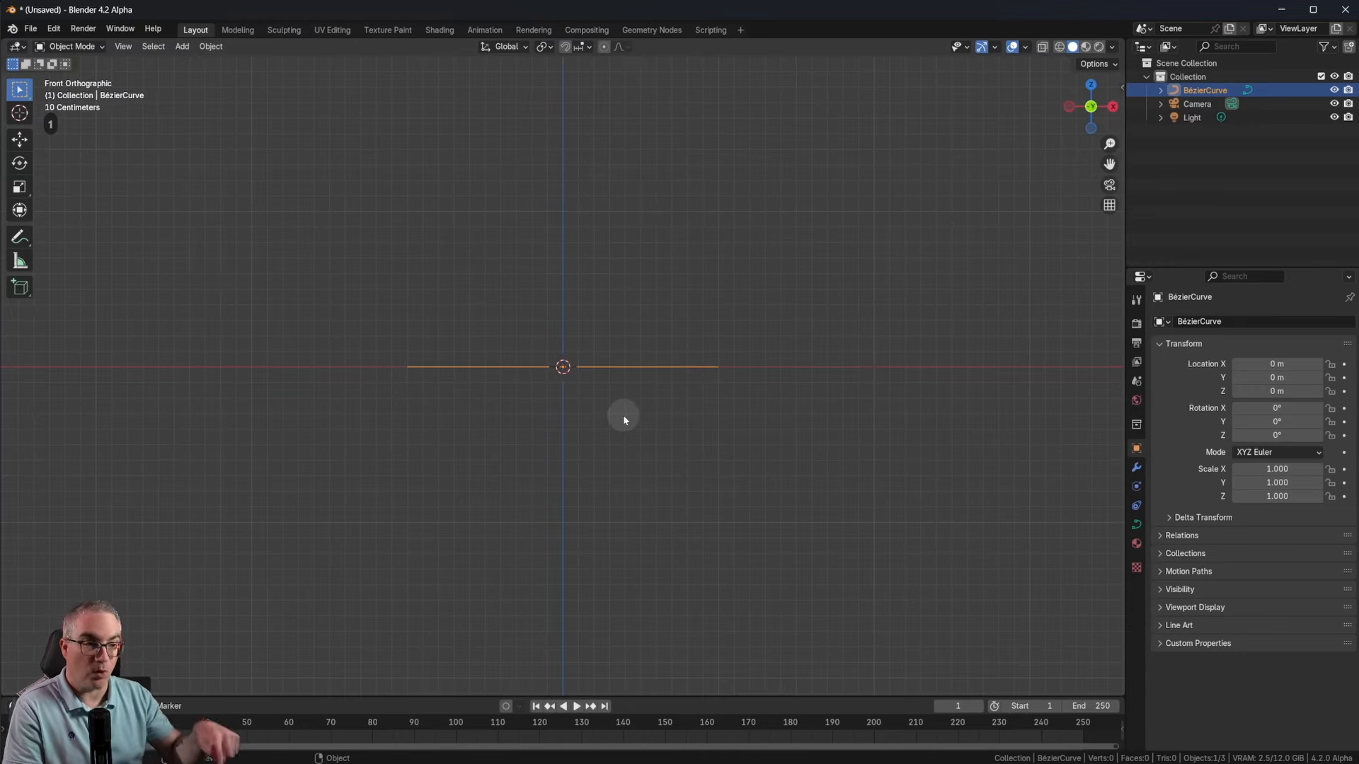
scroll(622, 415, "up", 1)
scroll(623, 415, "down", 1)
scroll(622, 414, "up", 1)
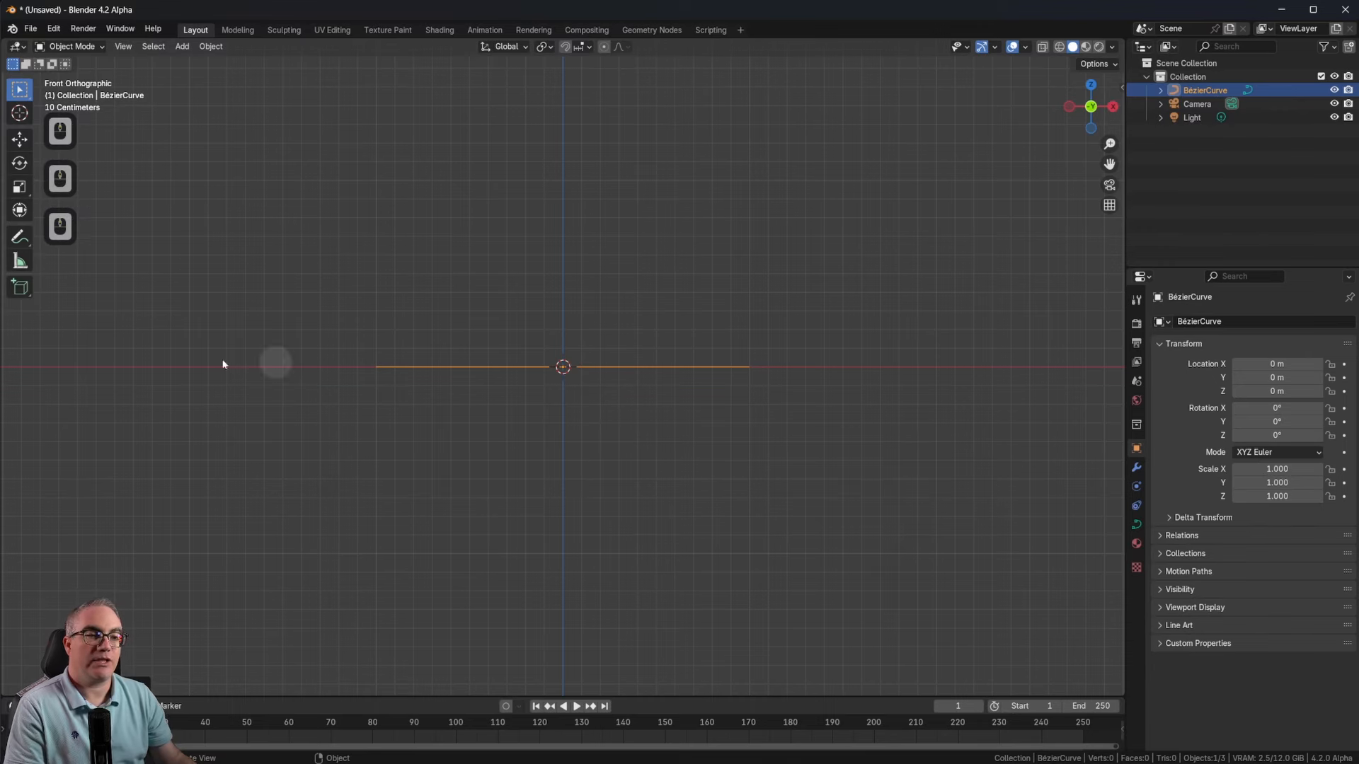
key("Tab")
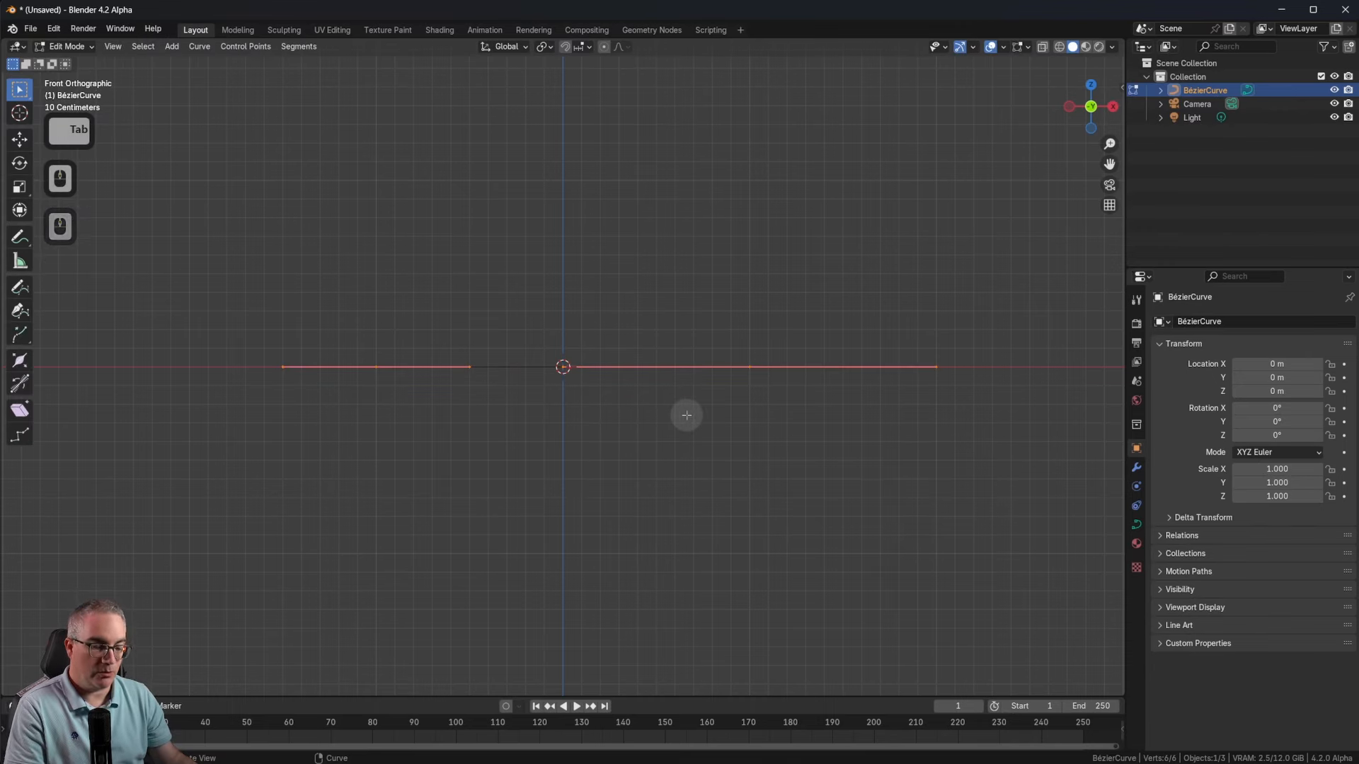
type("r90")
key("Return")
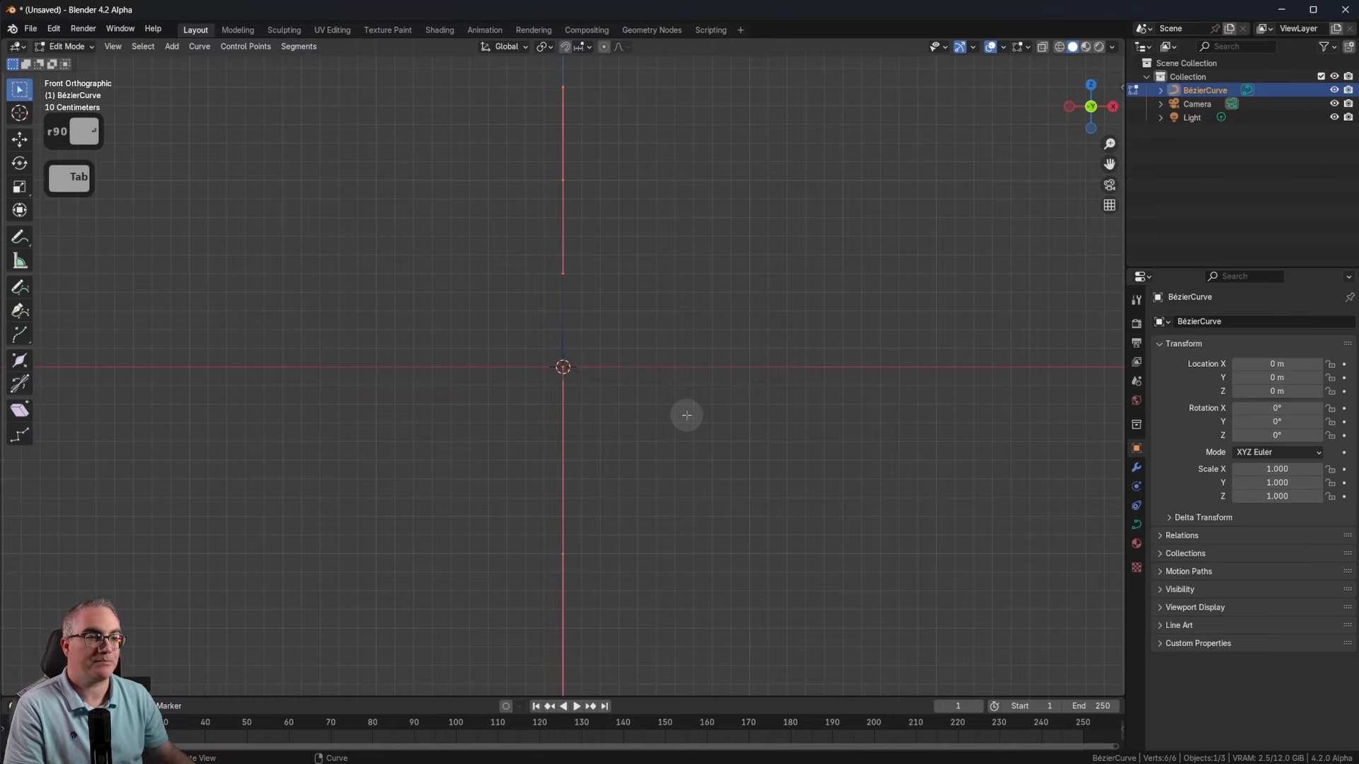
scroll(686, 415, "down", 6)
scroll(686, 415, "up", 7)
scroll(687, 415, "down", 2)
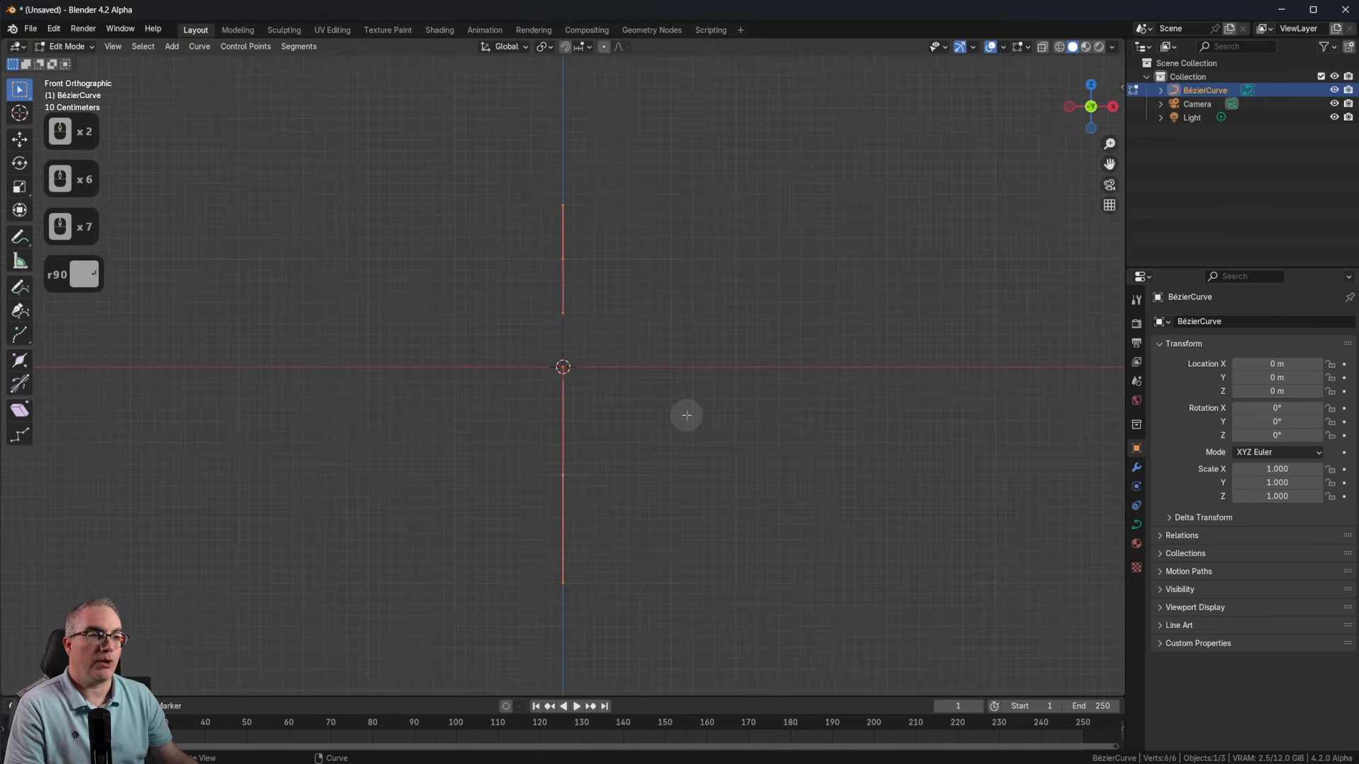
scroll(687, 415, "up", 1)
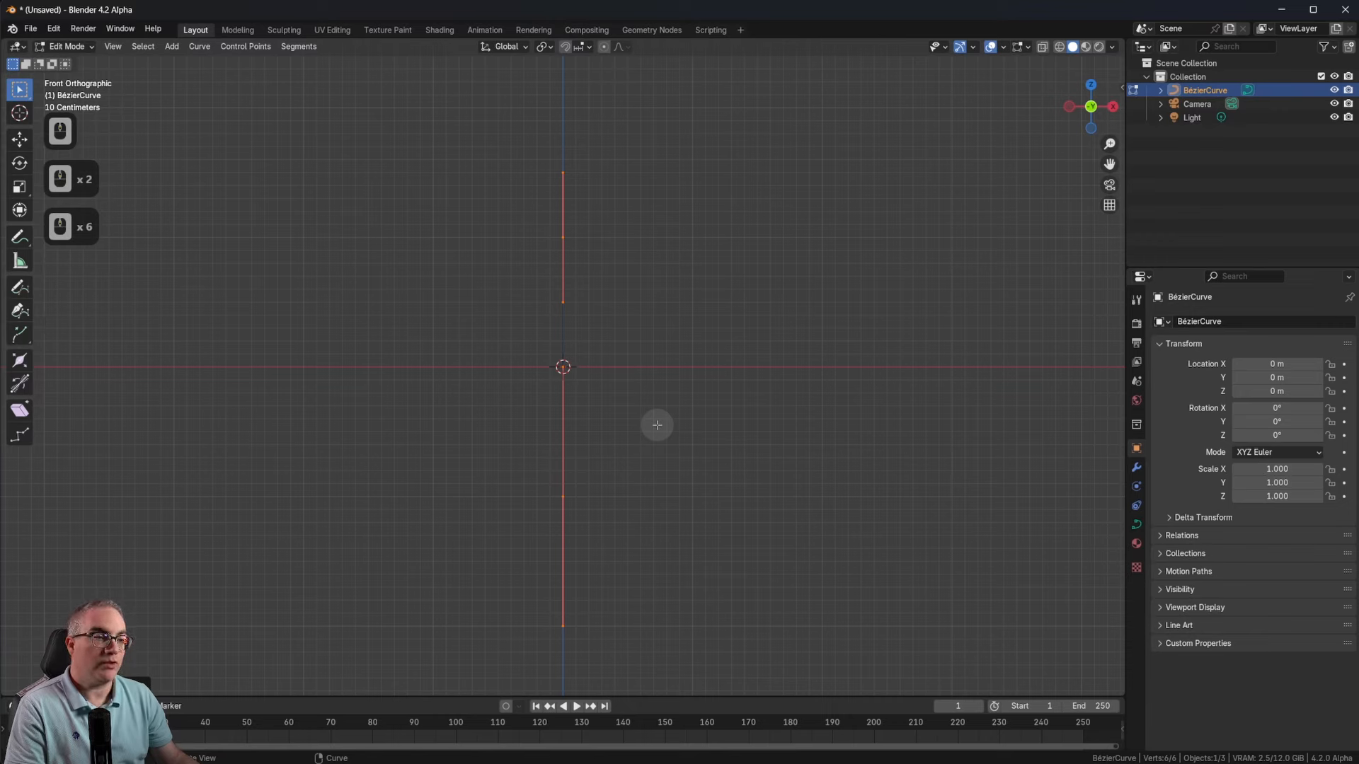
Step: Move the whole upright curve about 1.63 m along the X axis
key("g")
key("x")
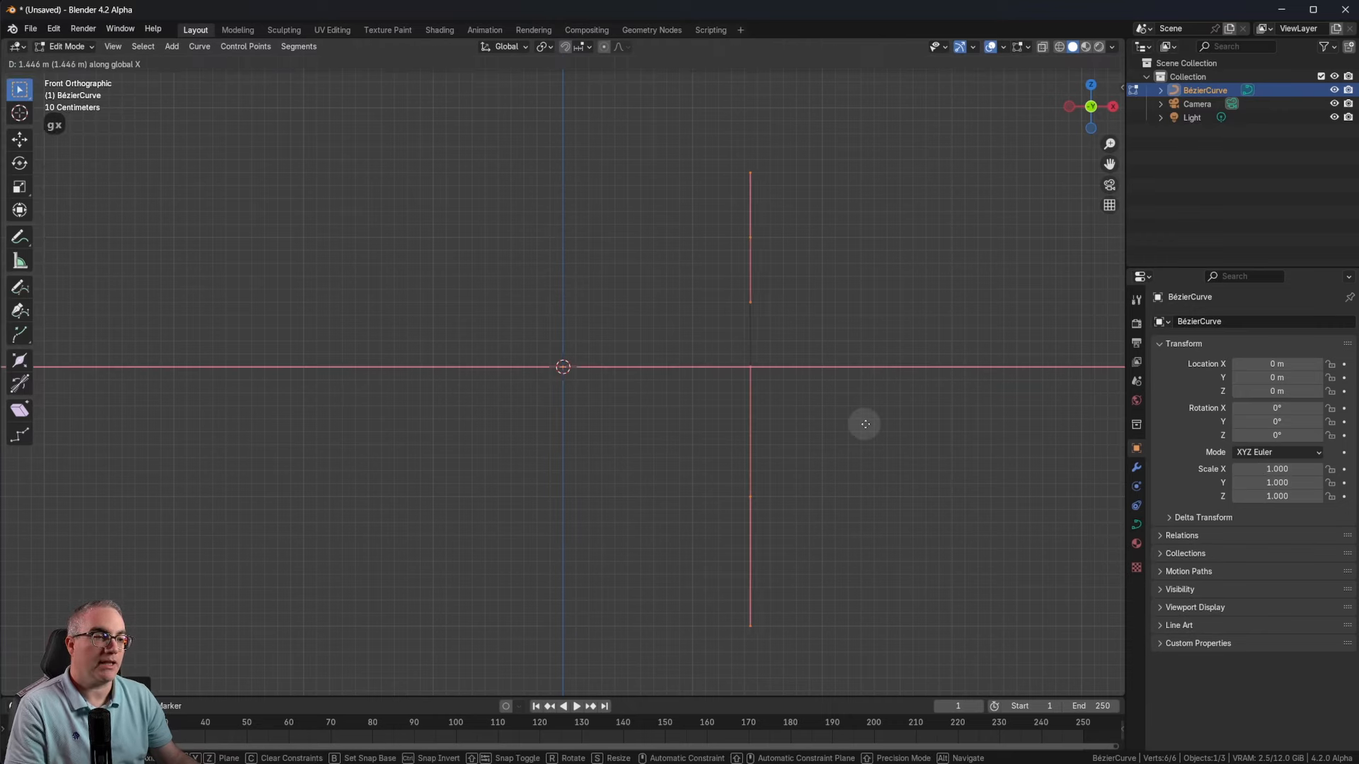
left_click(867, 423)
Step: Set the lower control point's Z coordinate to 0
left_click(775, 497)
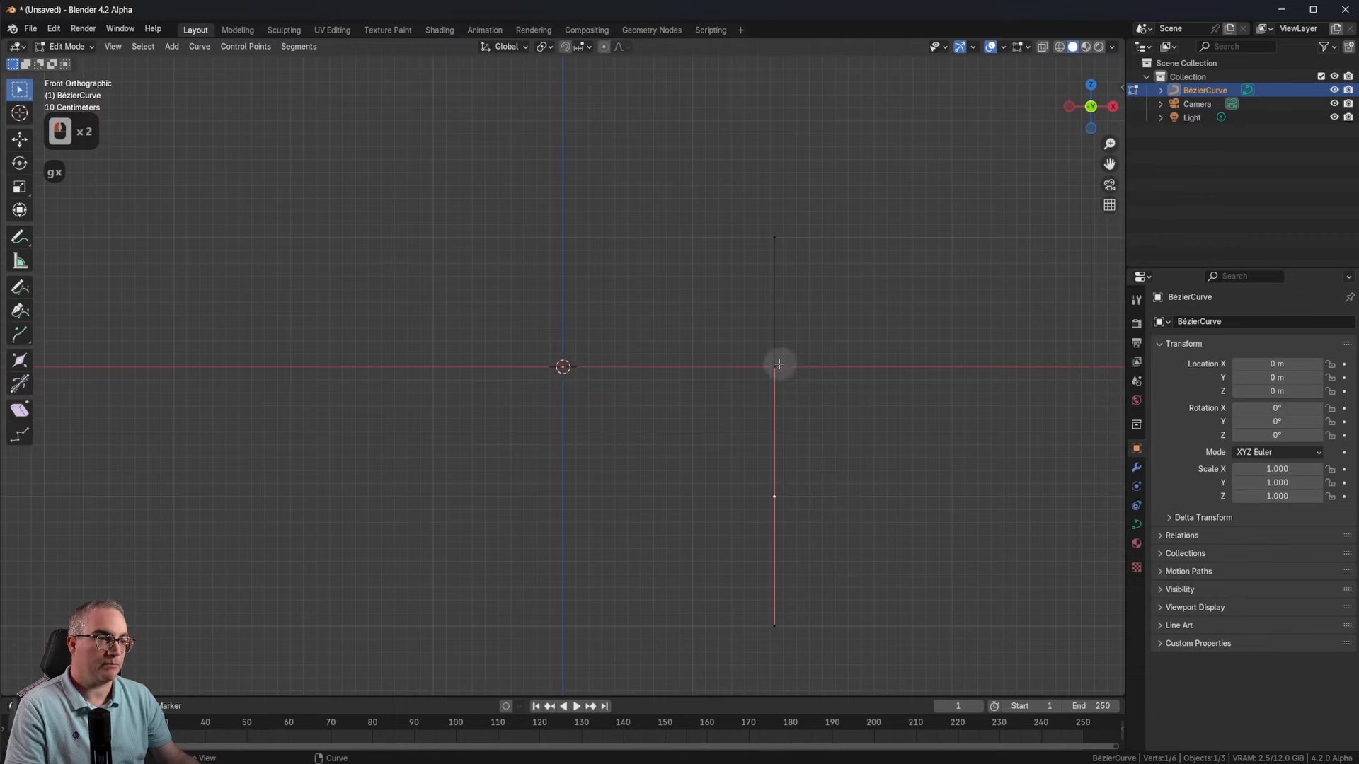
key("n")
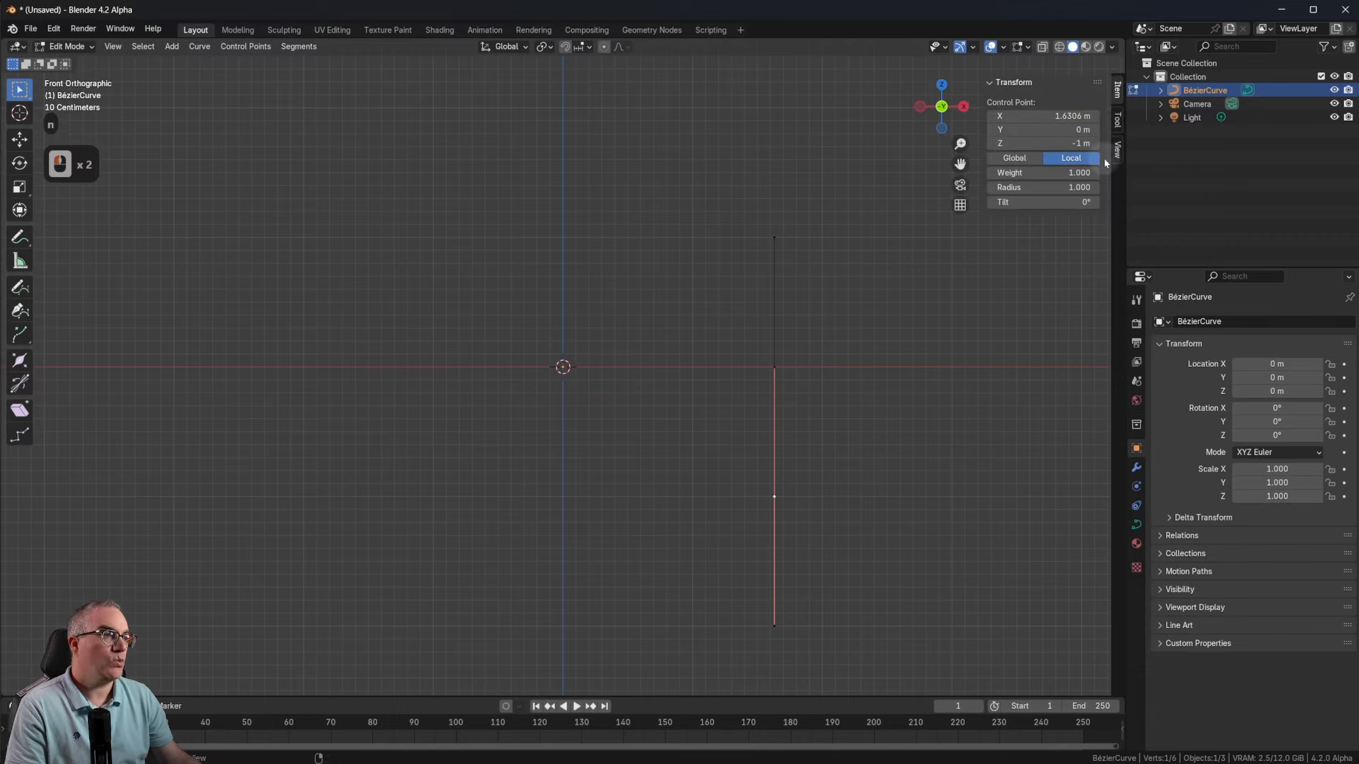
double_click(1067, 142)
type("0")
left_click(1064, 621)
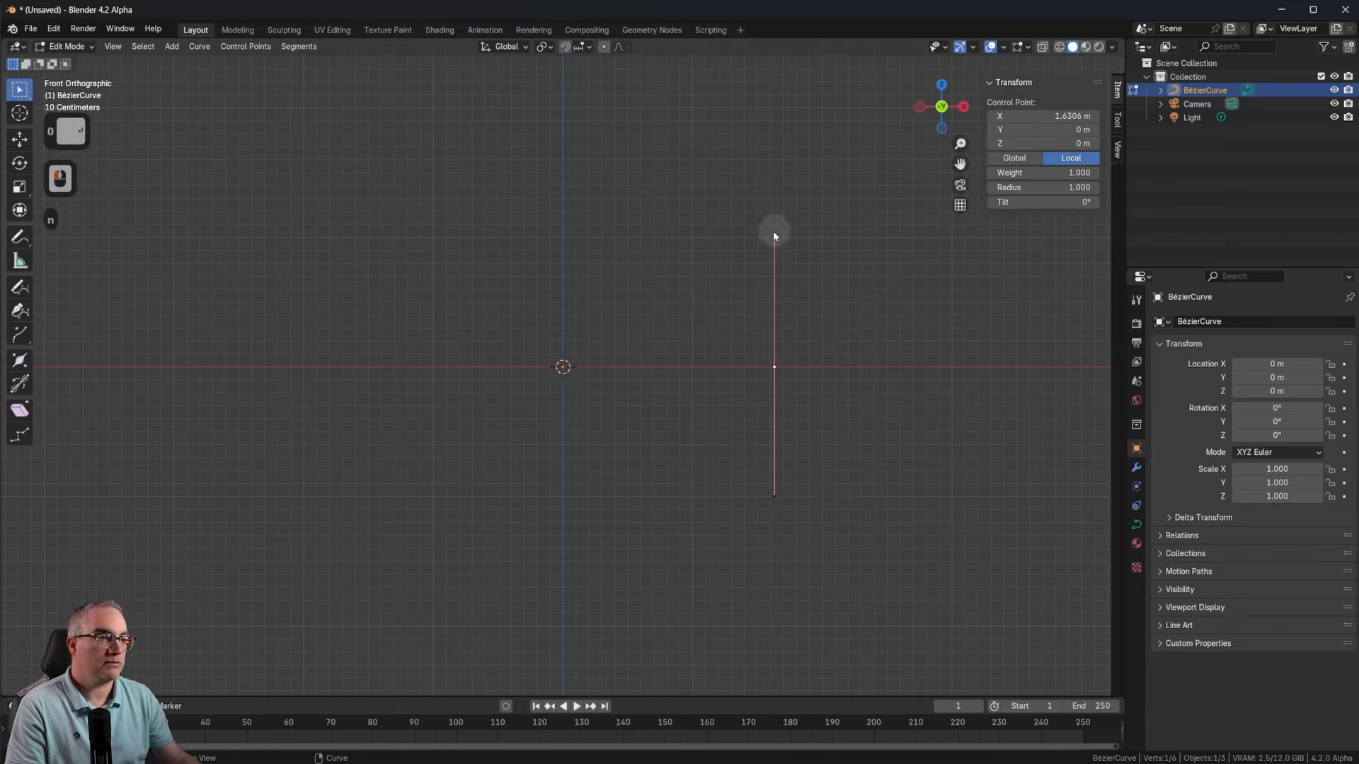
Step: Move the lower control point's upper handle outward to about X 2.08 m, Z 0.39 m
left_click(774, 236)
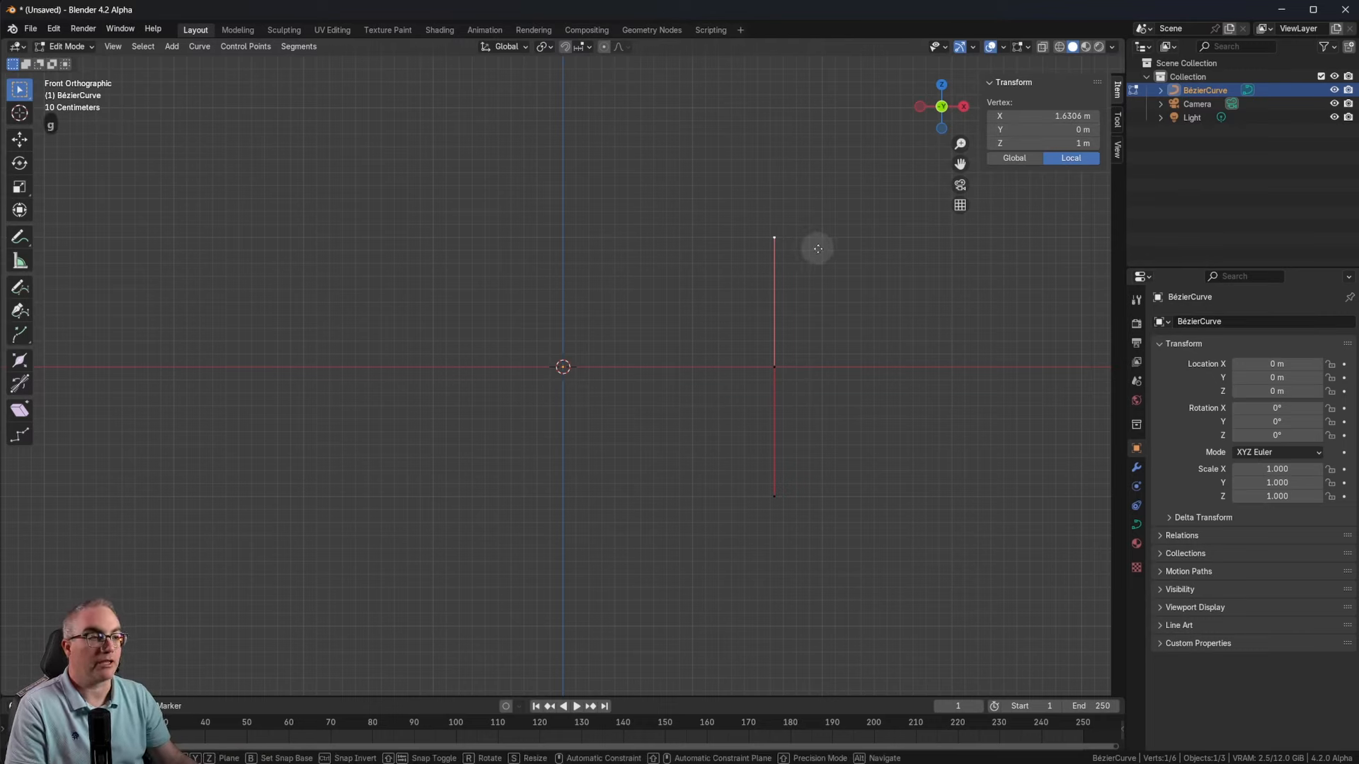
key("g")
left_click(882, 331)
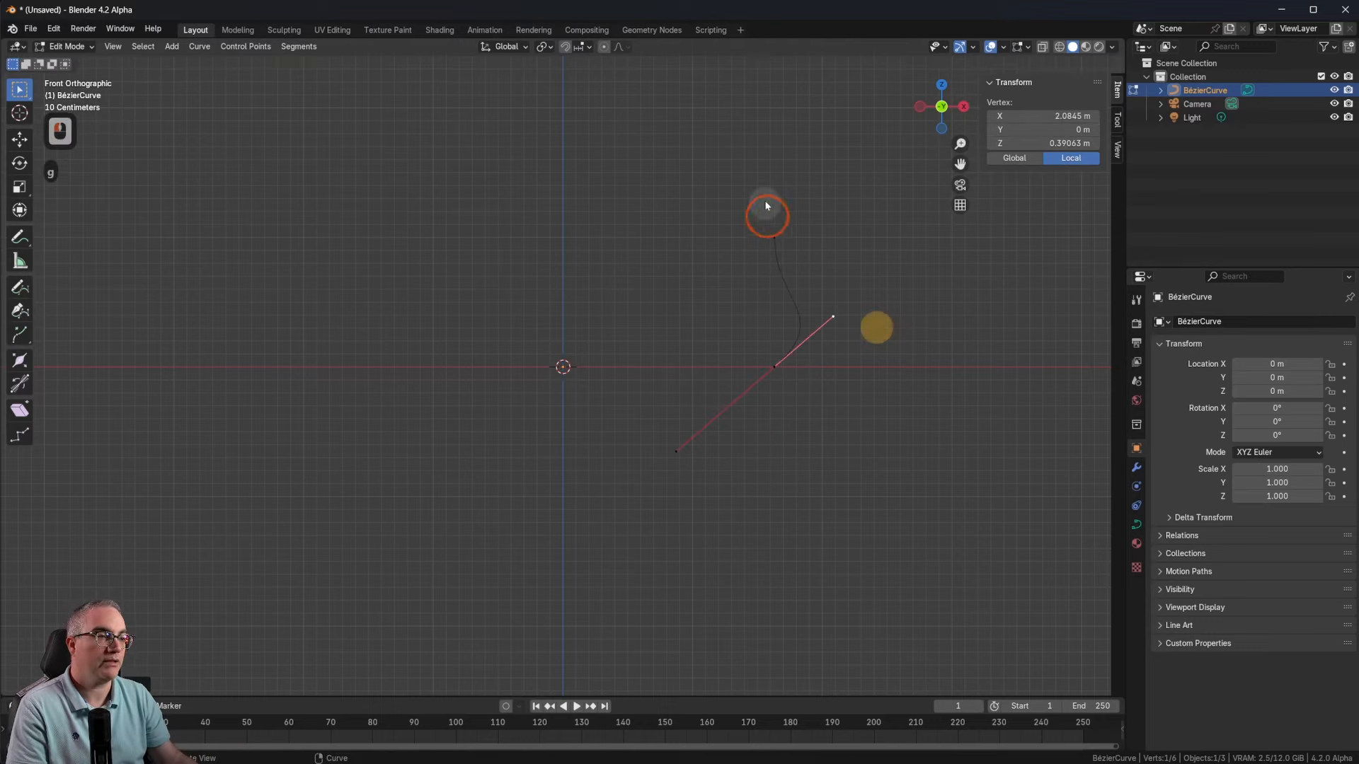
Step: Move the curve's upper control point up and inward to about X 1.21 m, Z 1.42 m
left_click(774, 237)
key("g")
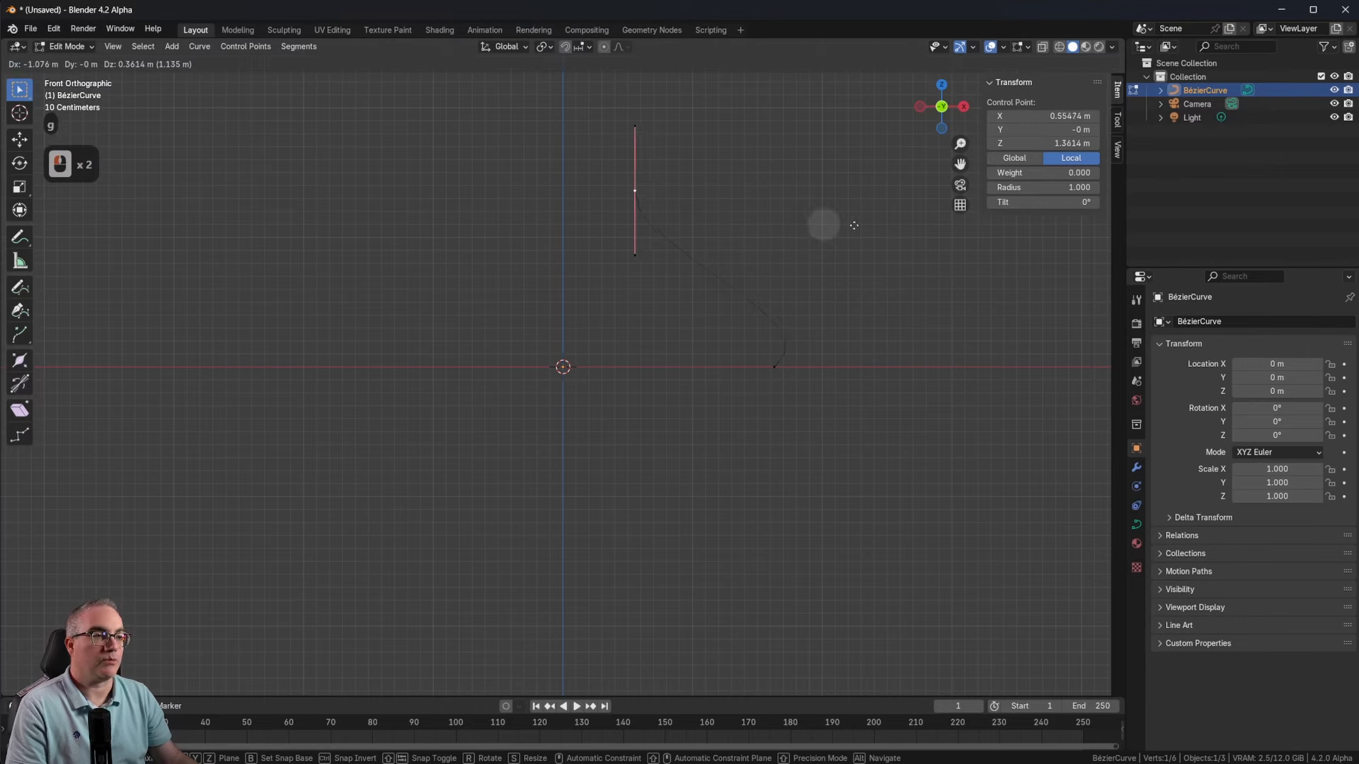
left_click(849, 212)
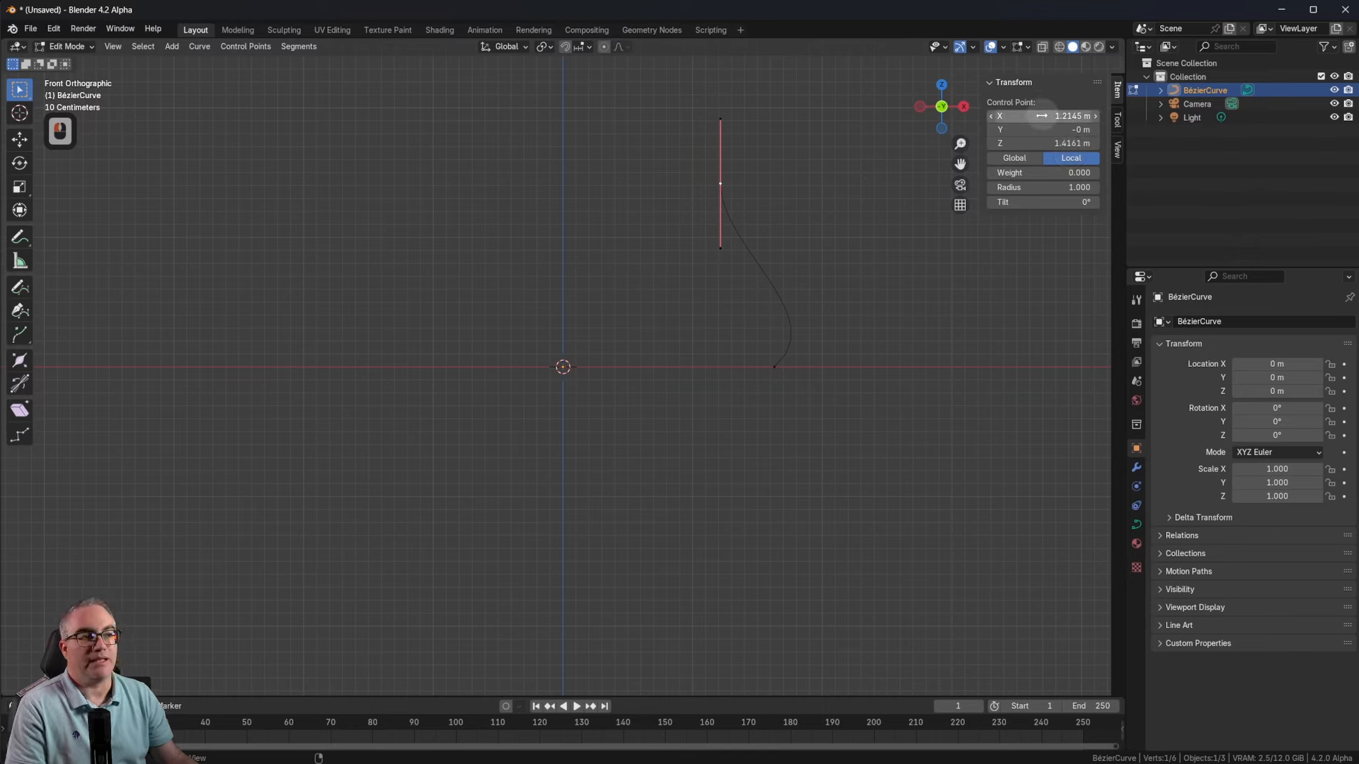
Step: Rotate the lower control point's upper handle by about -50° until its handles stand nearly vertical
left_click(774, 367)
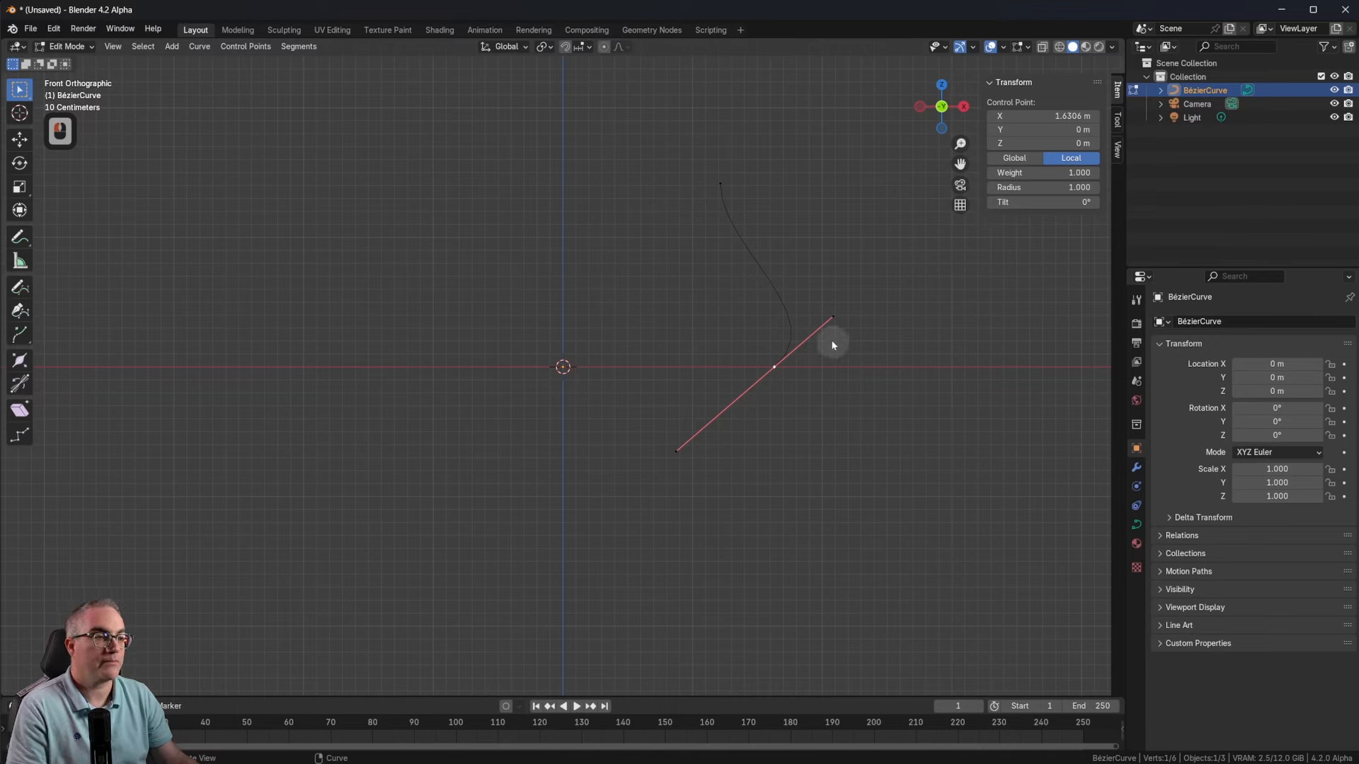
left_click(832, 316)
key("r")
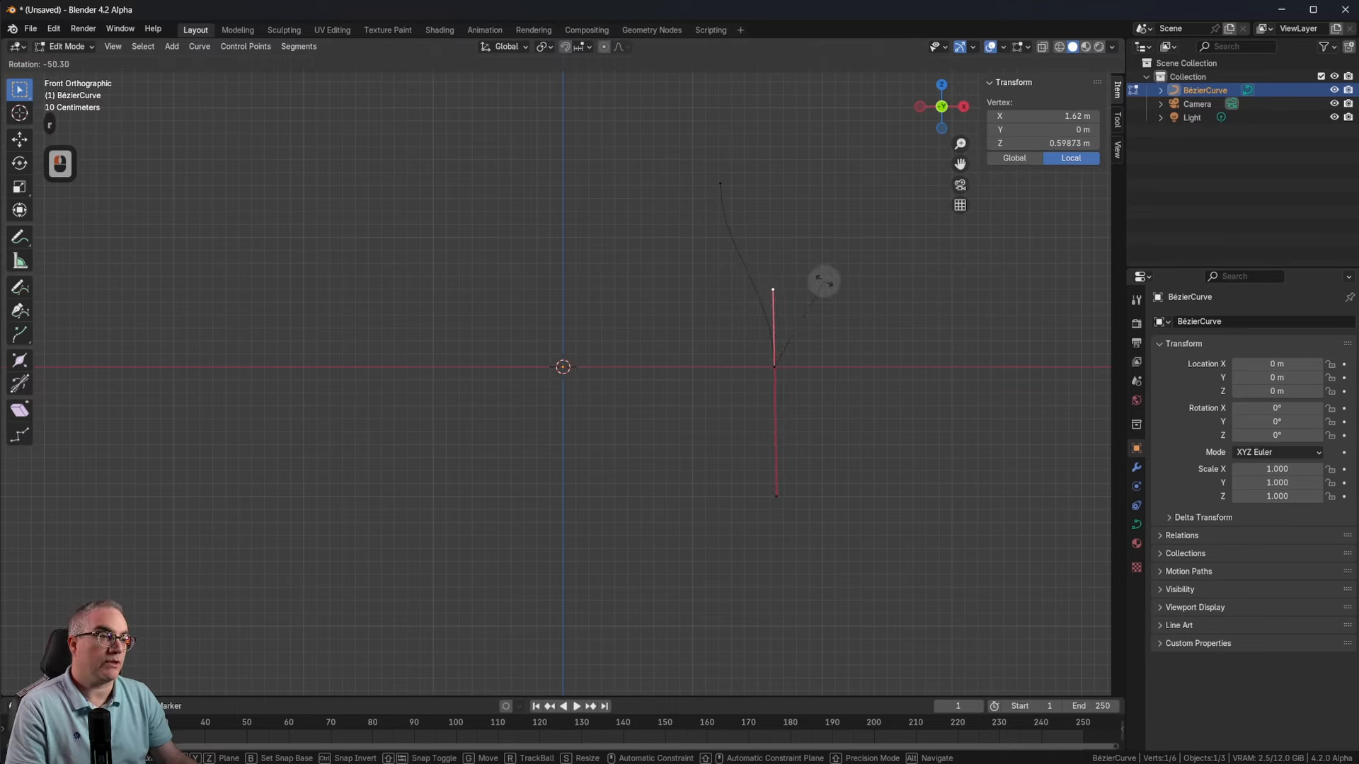
left_click(820, 282)
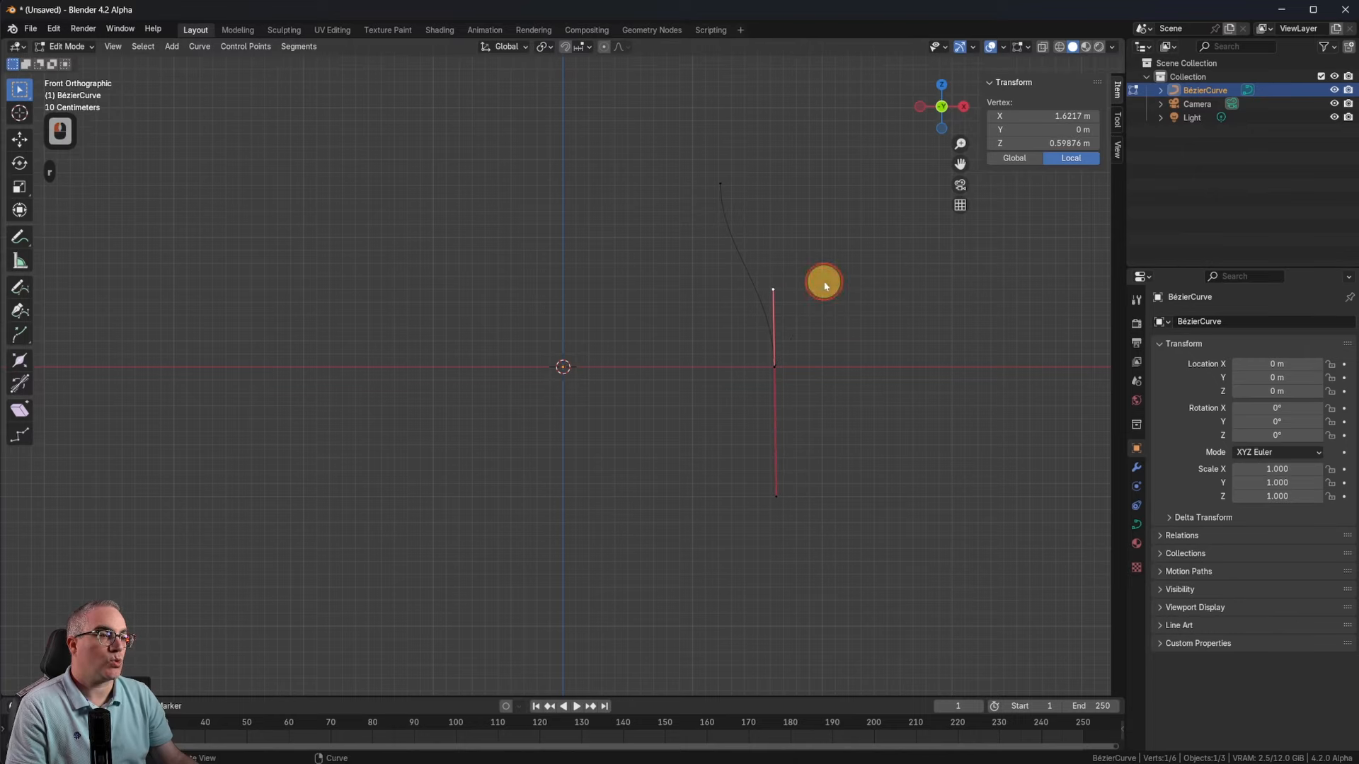
Step: Raise the upper control point to about X 1.30 m, Z 3.06 m in front view
left_click(721, 184)
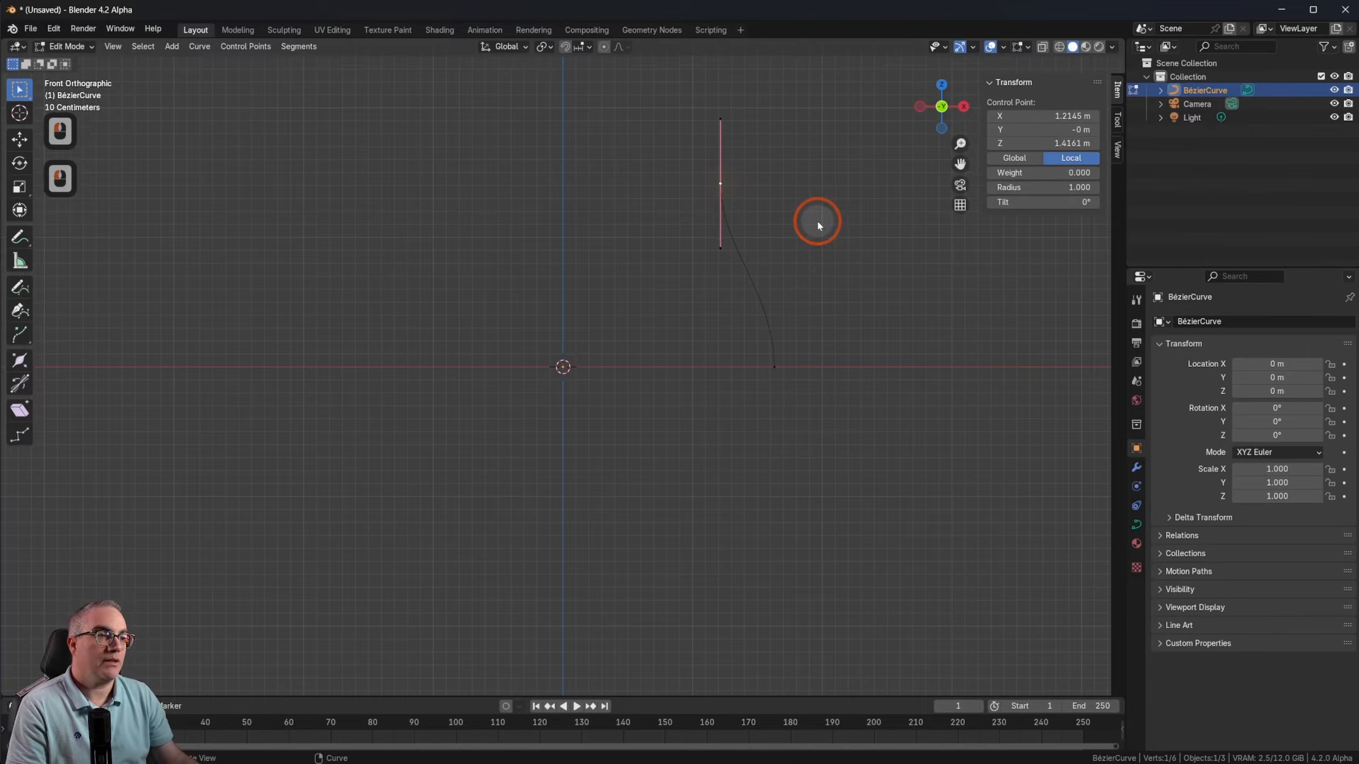
middle_click_drag(820, 221, 795, 479)
key("1")
key("g")
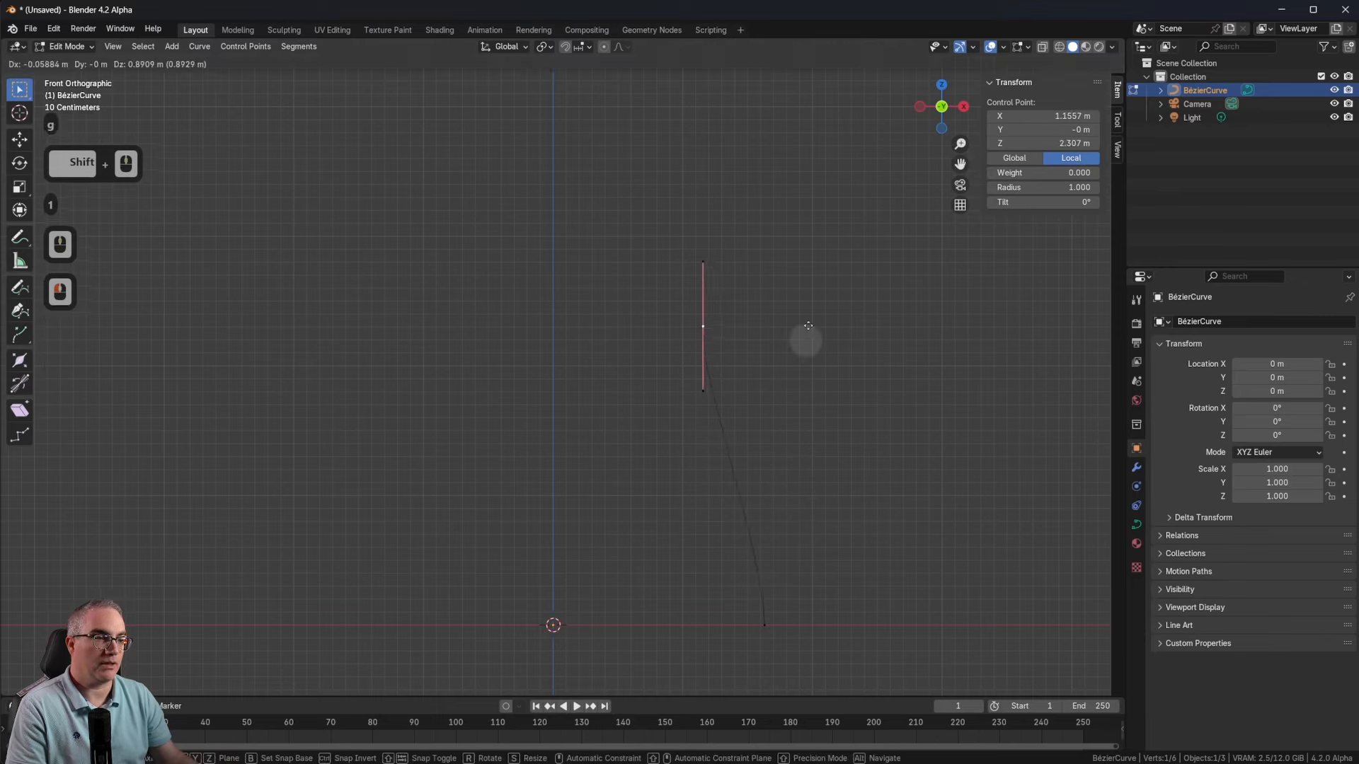
left_click(819, 273)
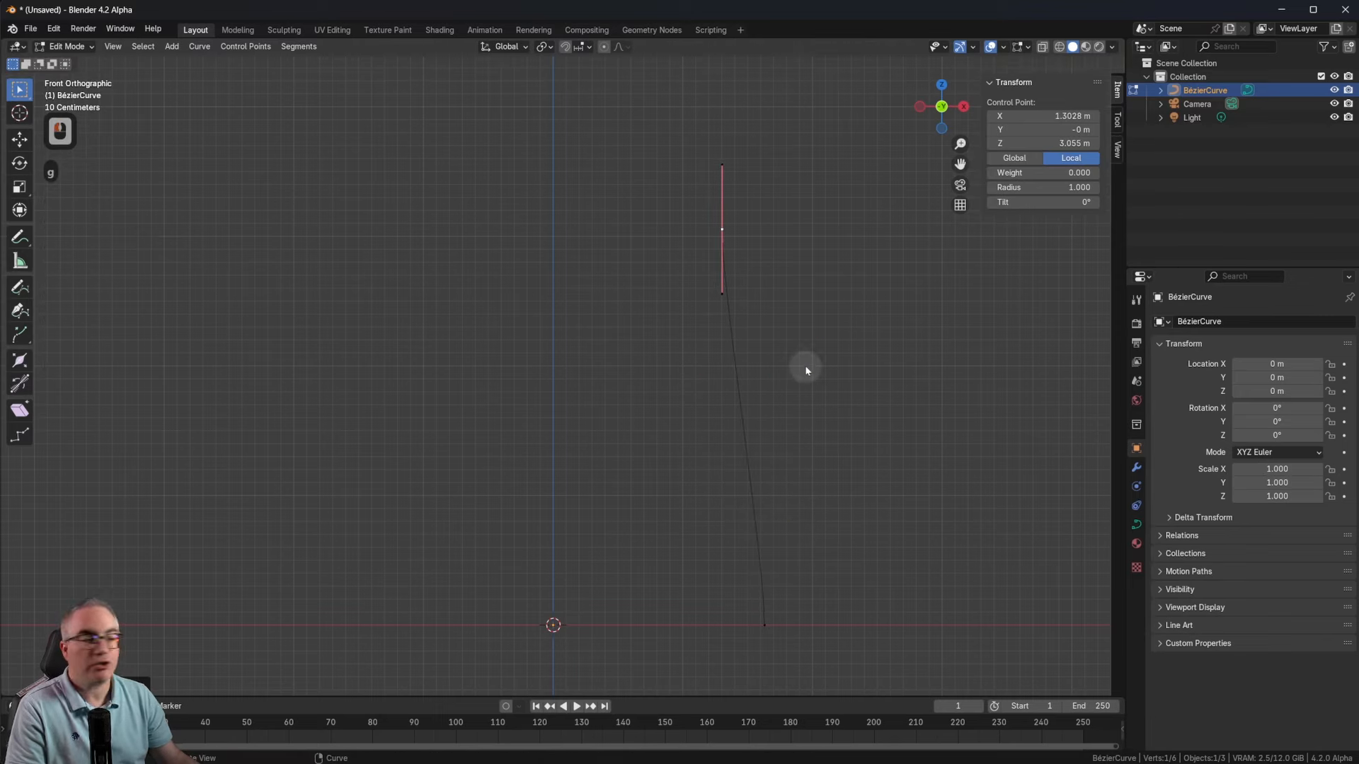
Step: Lengthen the upper control point's lower handle by moving it down about 0.8 m
left_click(722, 293)
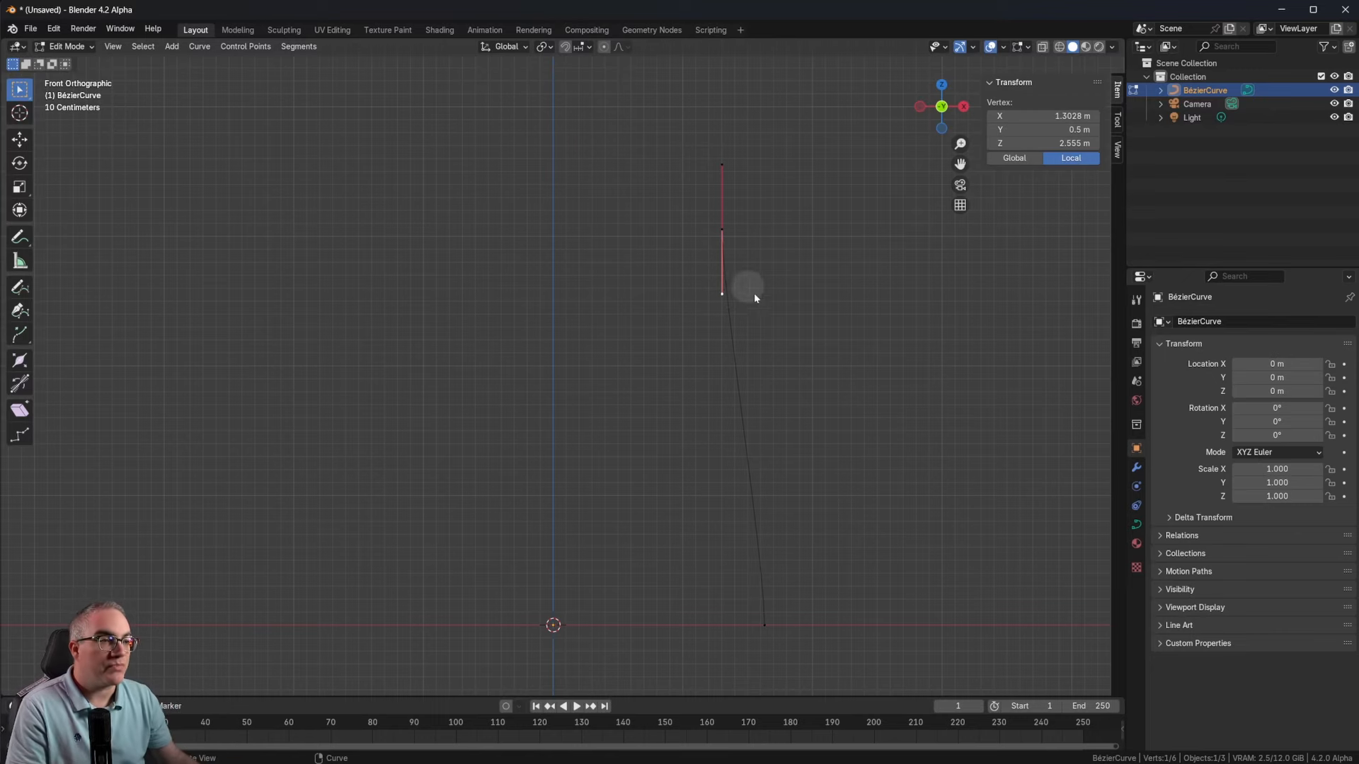
key("g")
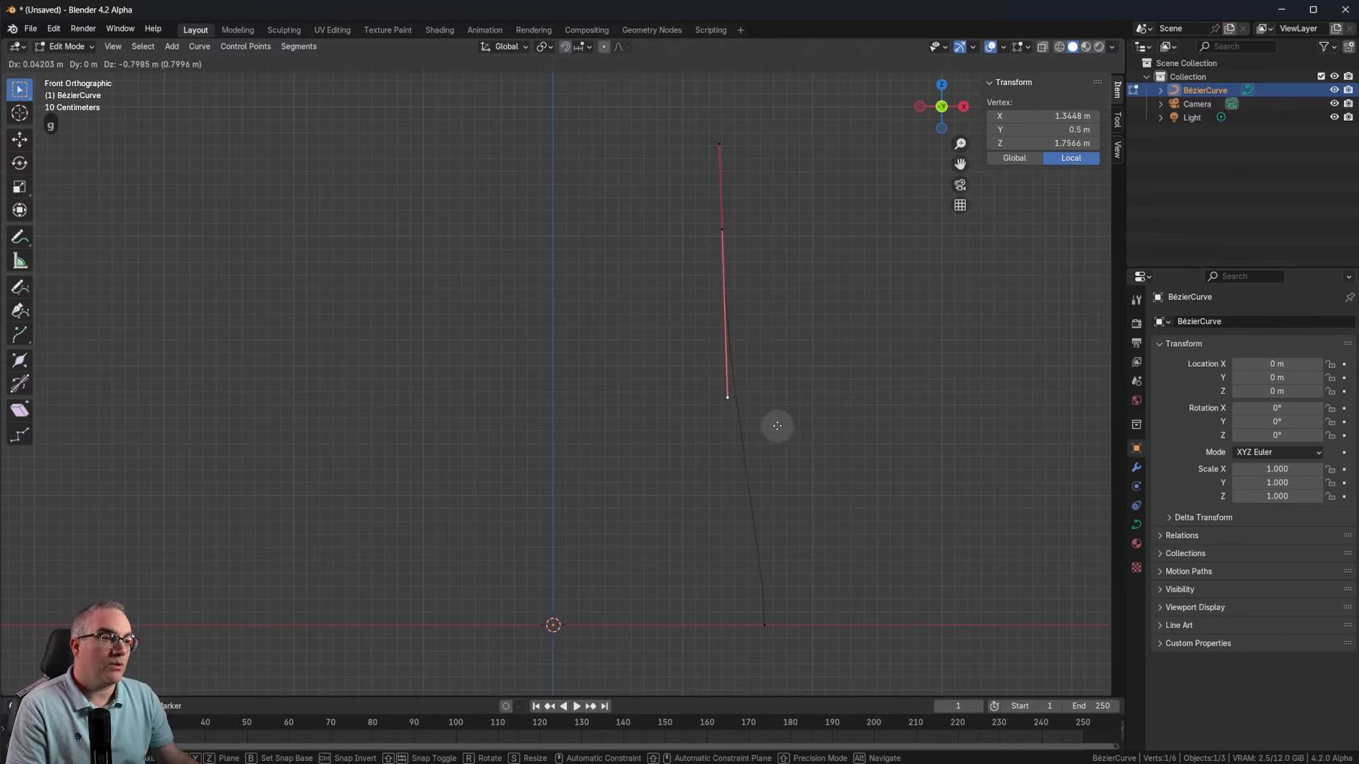
left_click(773, 430)
Step: Subdivide the segment between the lower and upper control points
left_click(767, 626, "shift")
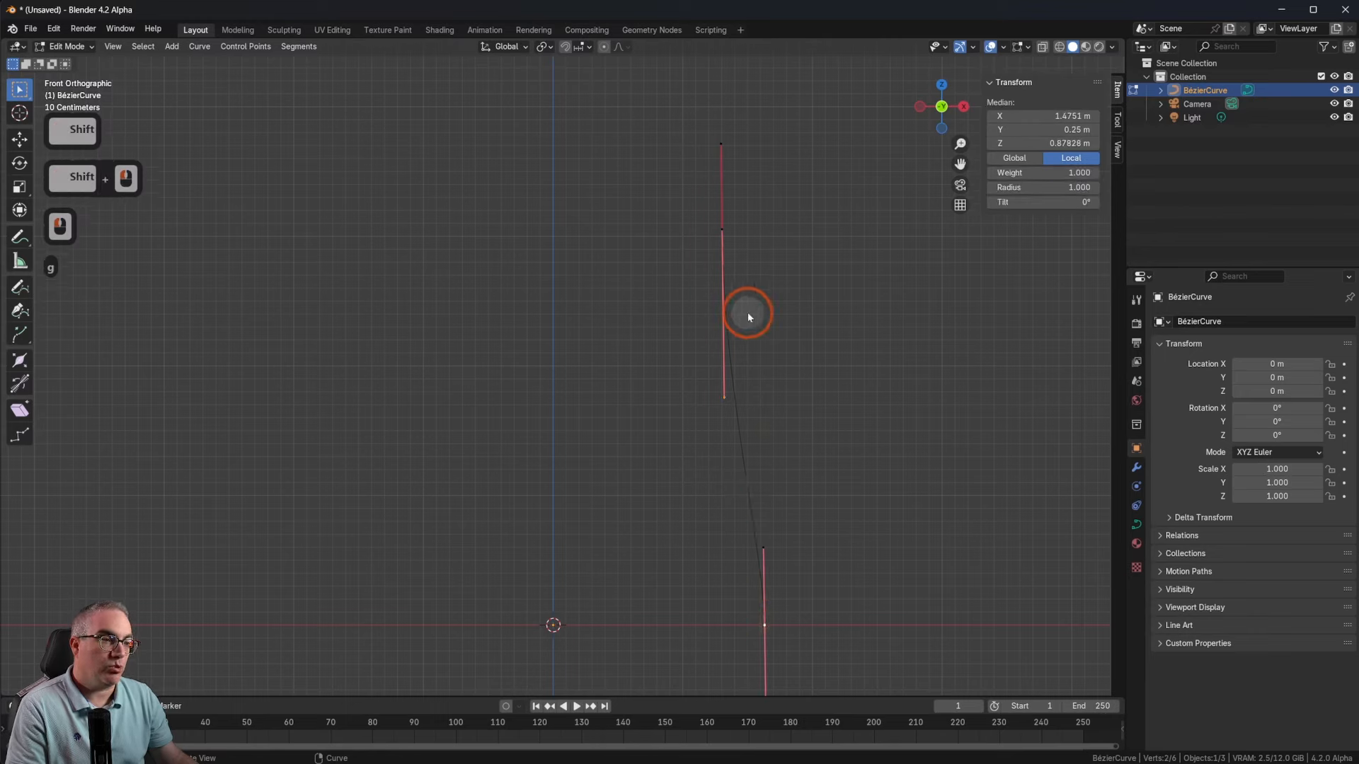
left_click(721, 230, "shift")
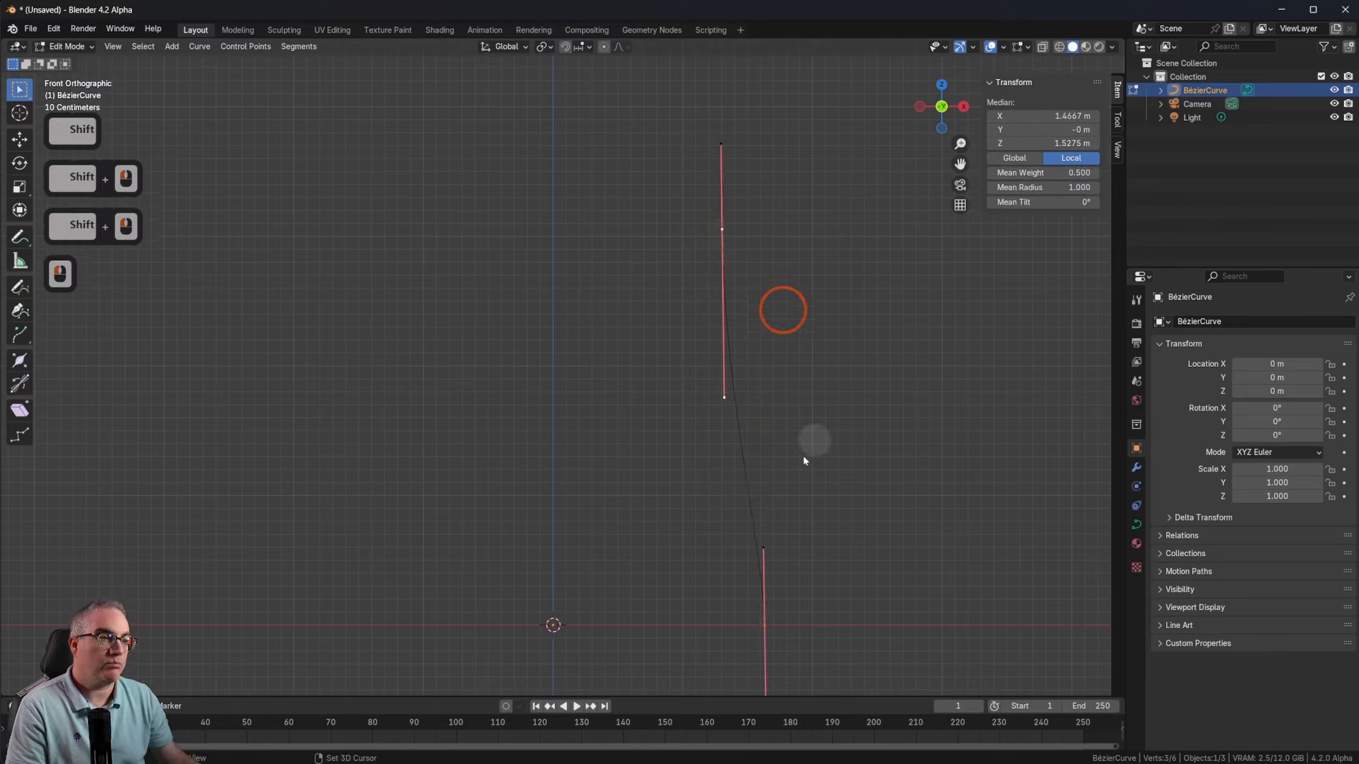
right_click(754, 442)
left_click(737, 398)
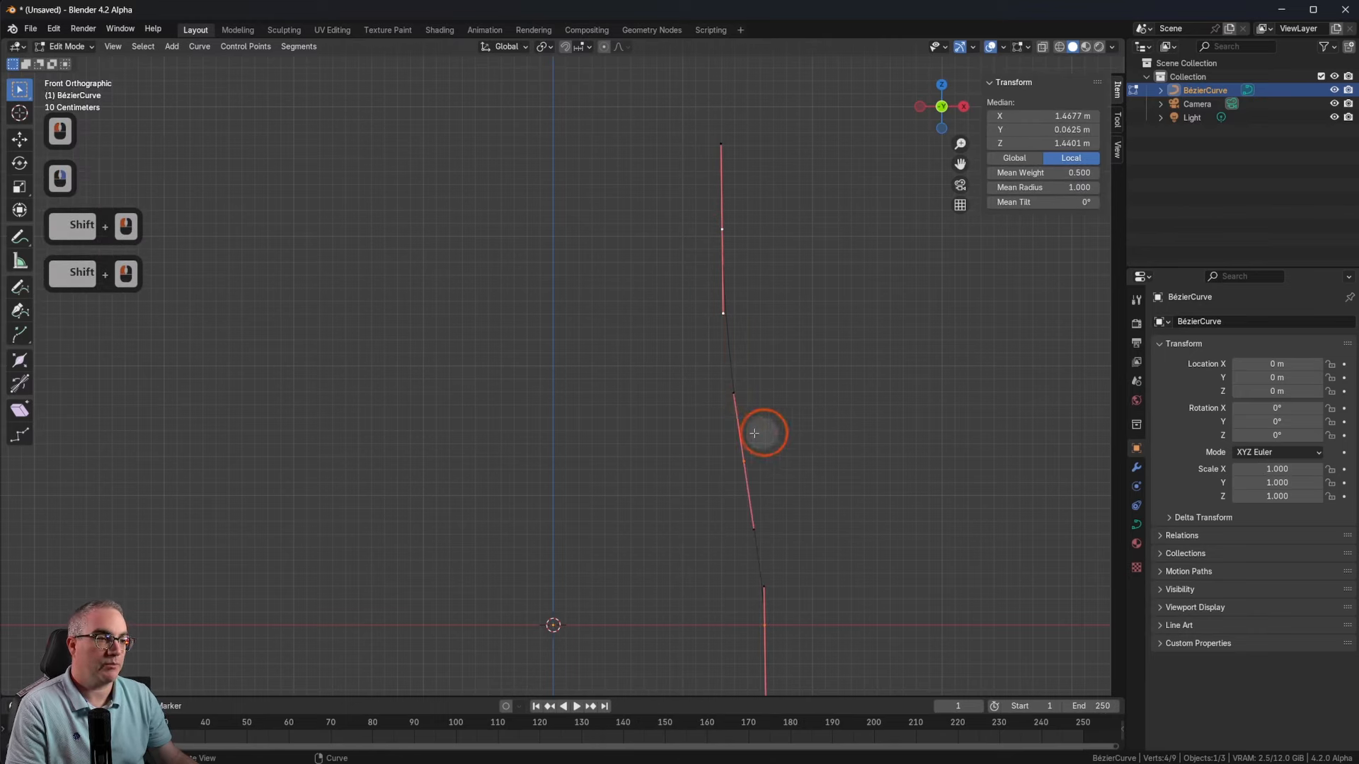
Step: Move the new middle control point to about X 1.62 m, Z 1.47 m and rotate its handles until nearly vertical
left_click(745, 469)
key("g")
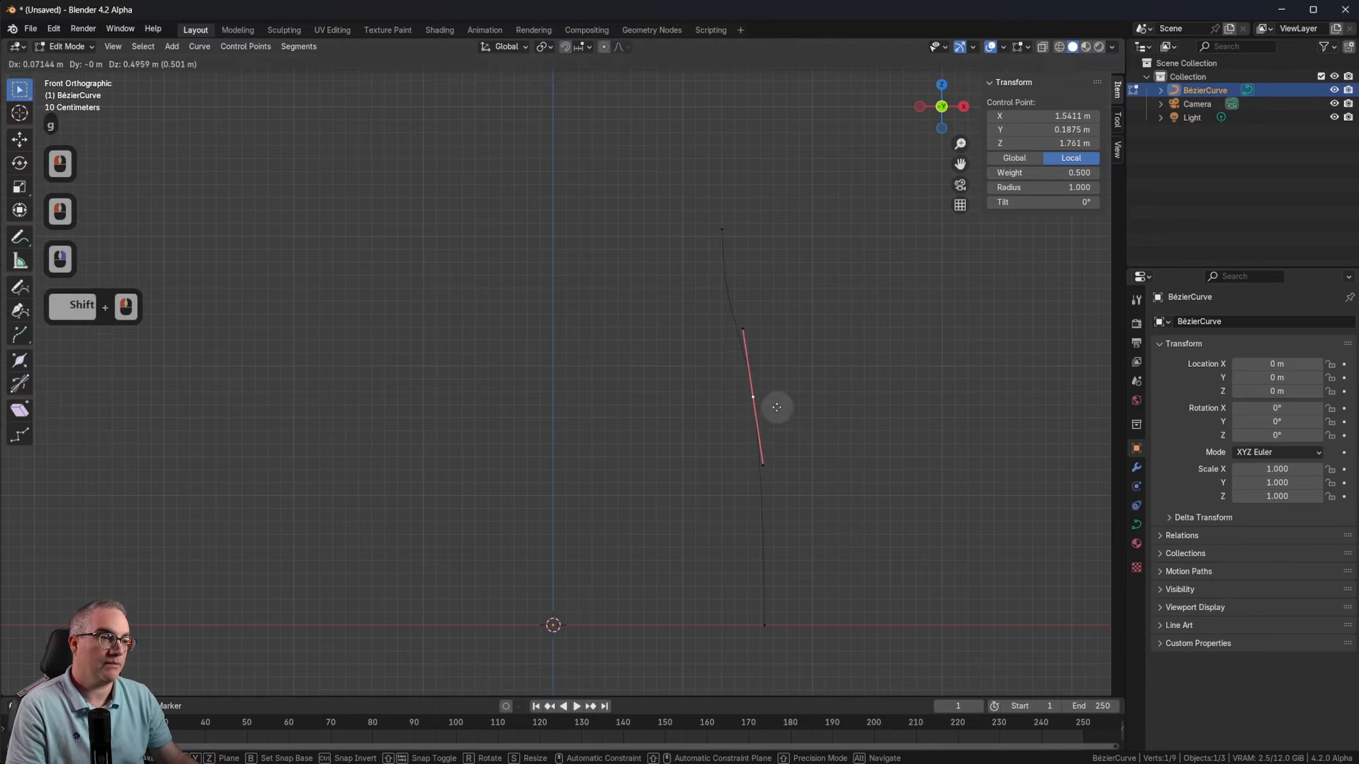
left_click(787, 408)
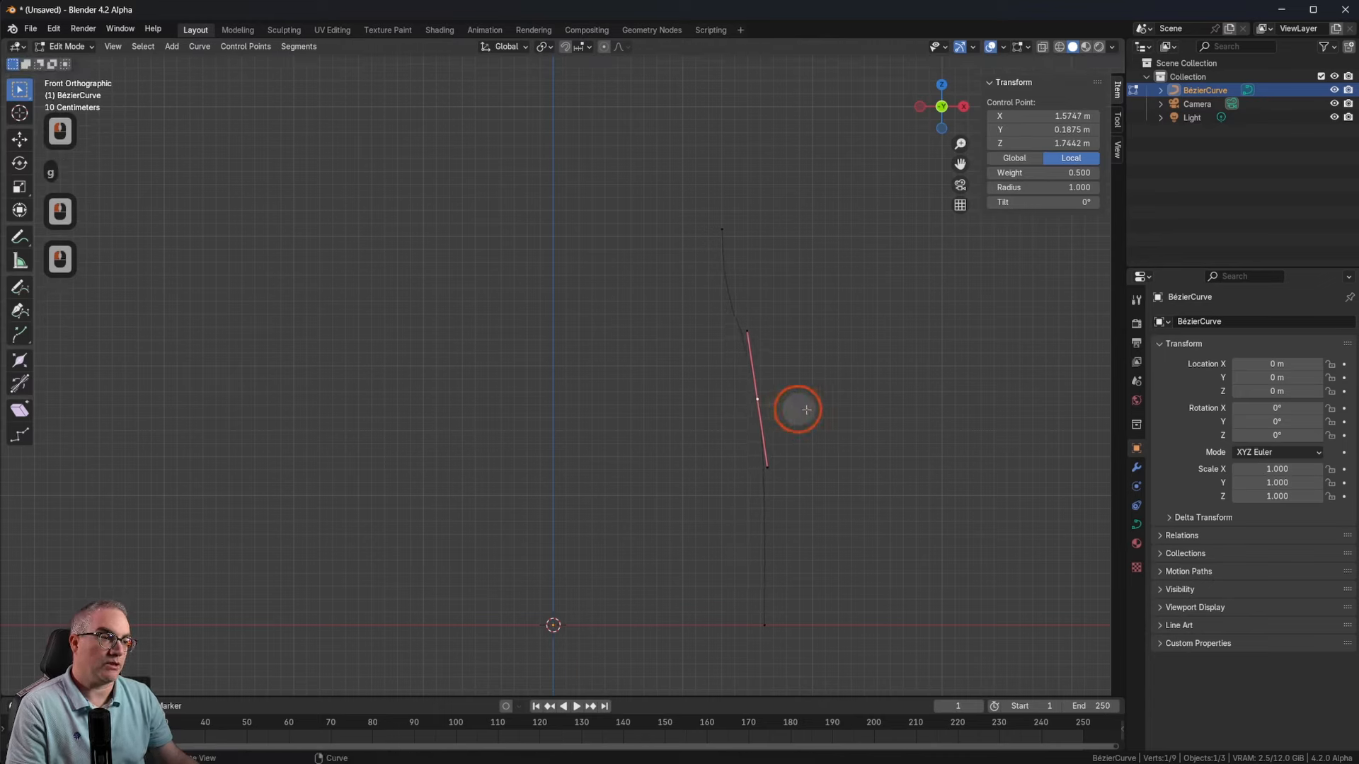
key("r")
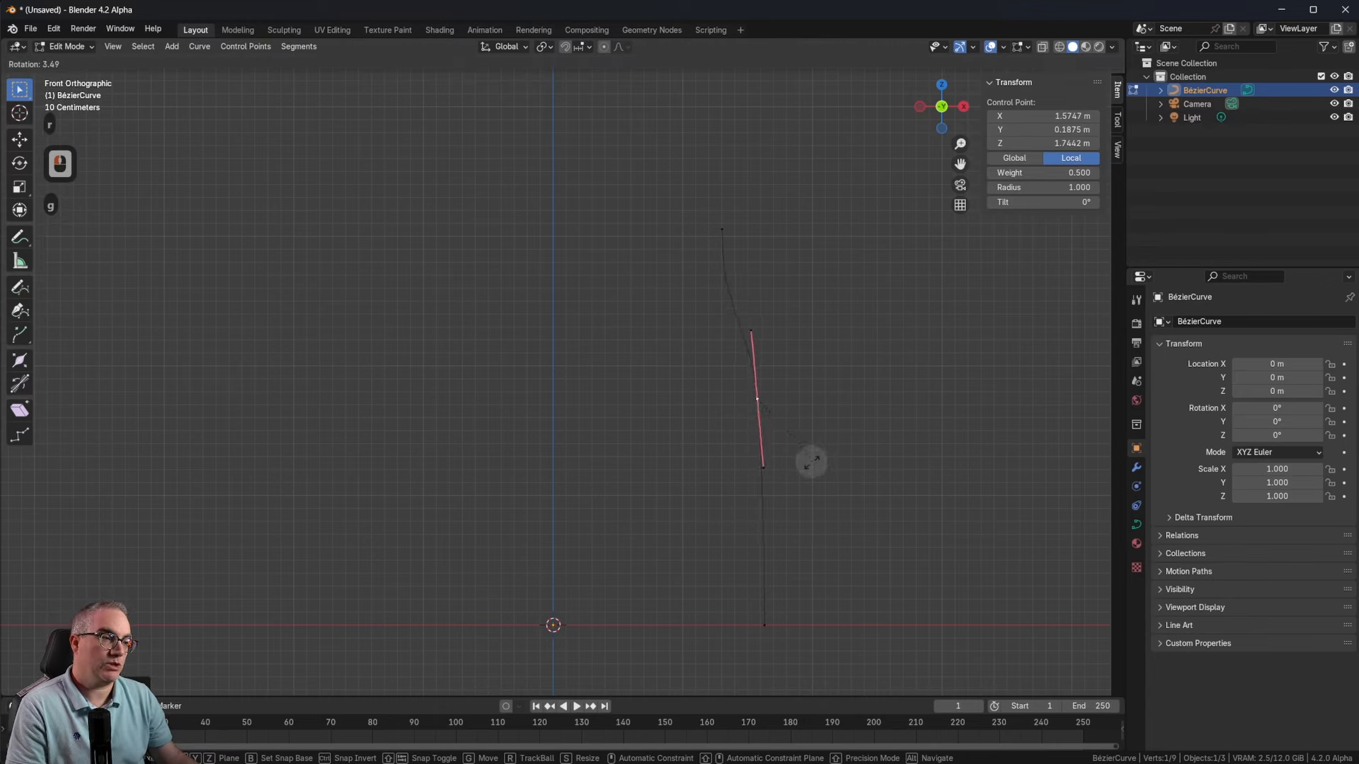
left_click(806, 463)
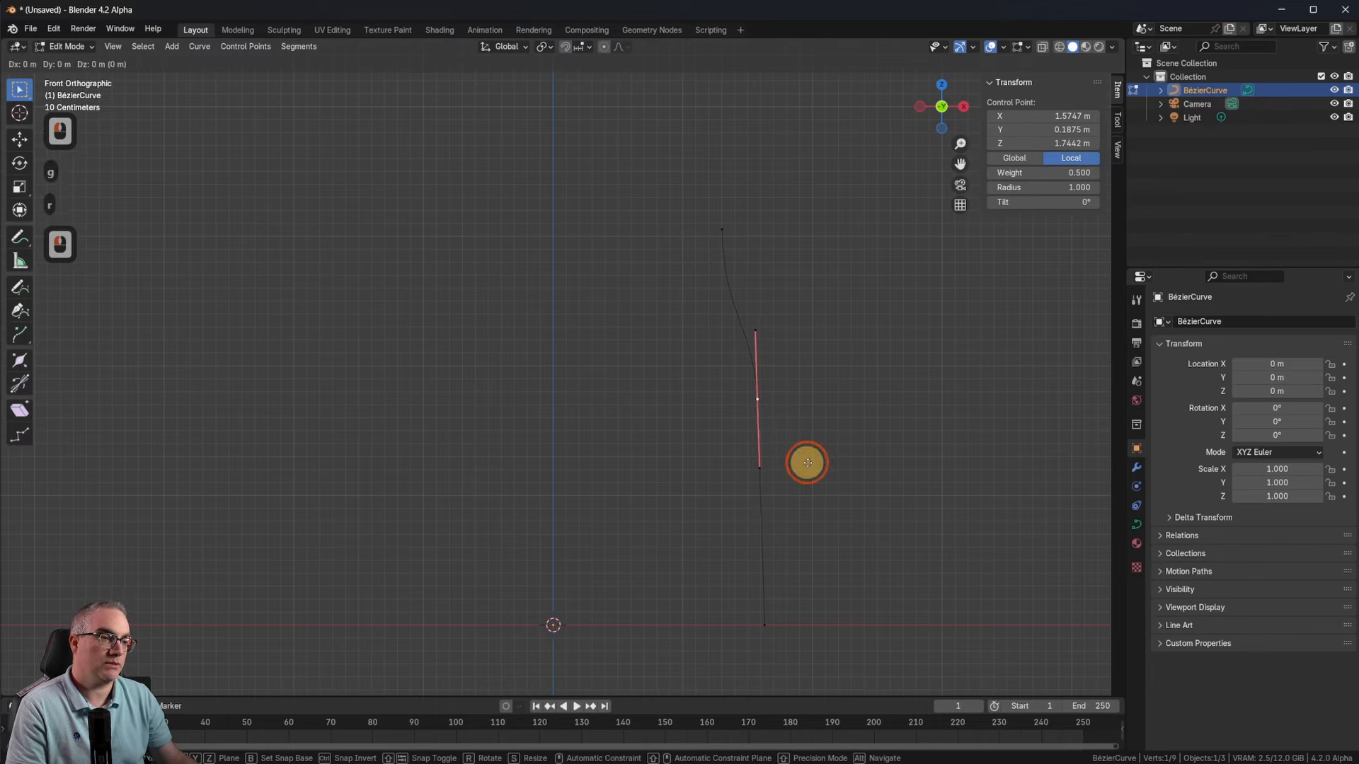
key("g")
left_click(813, 497)
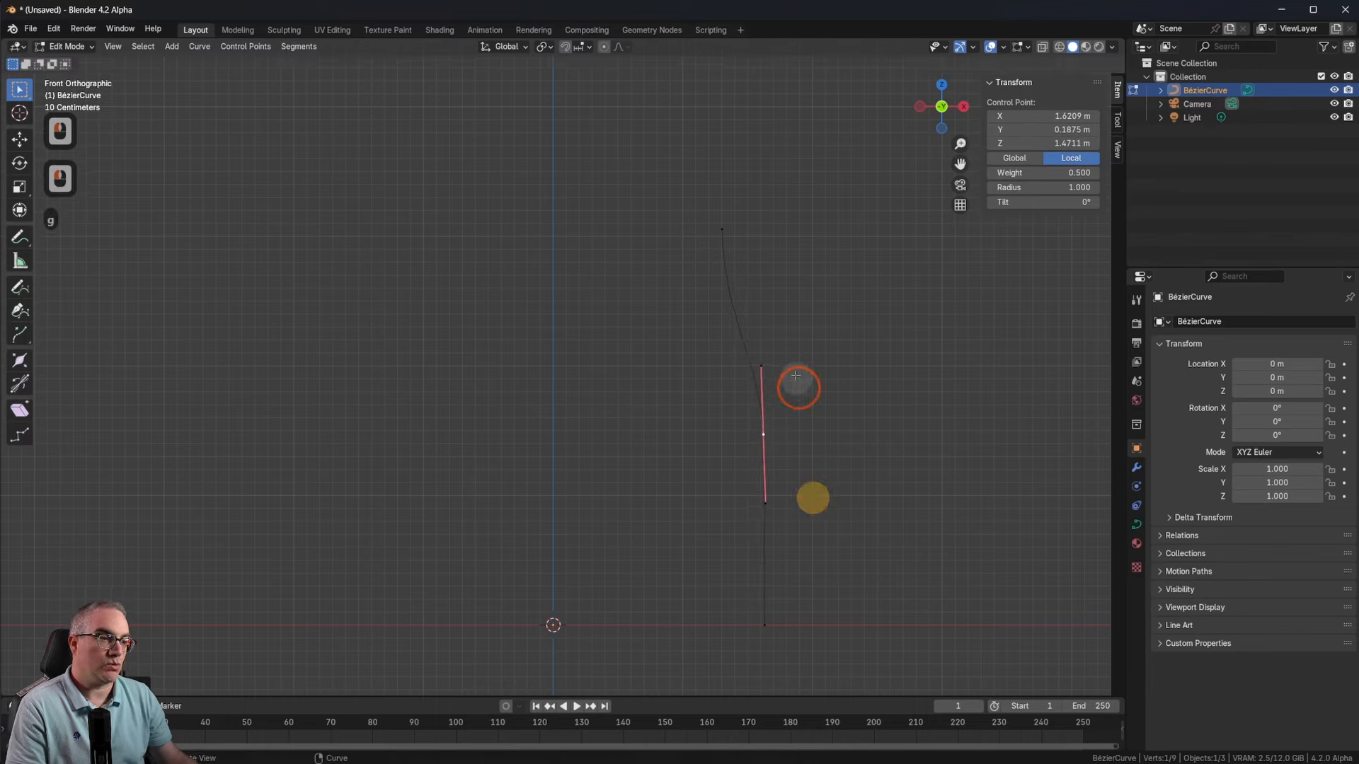
Step: Subdivide the segment between the top control point and the middle control point
right_click(719, 230, "shift")
left_click(750, 248, "shift")
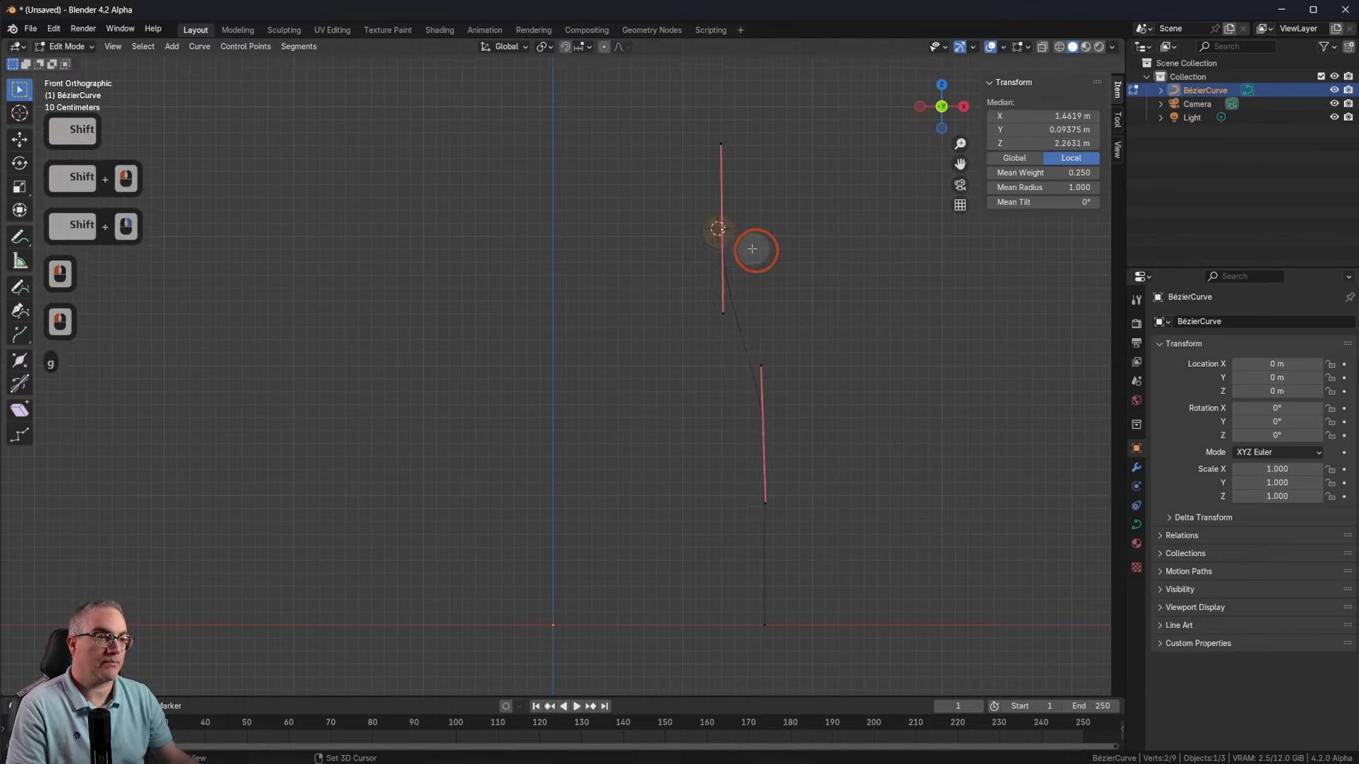
right_click(731, 290)
left_click(731, 290)
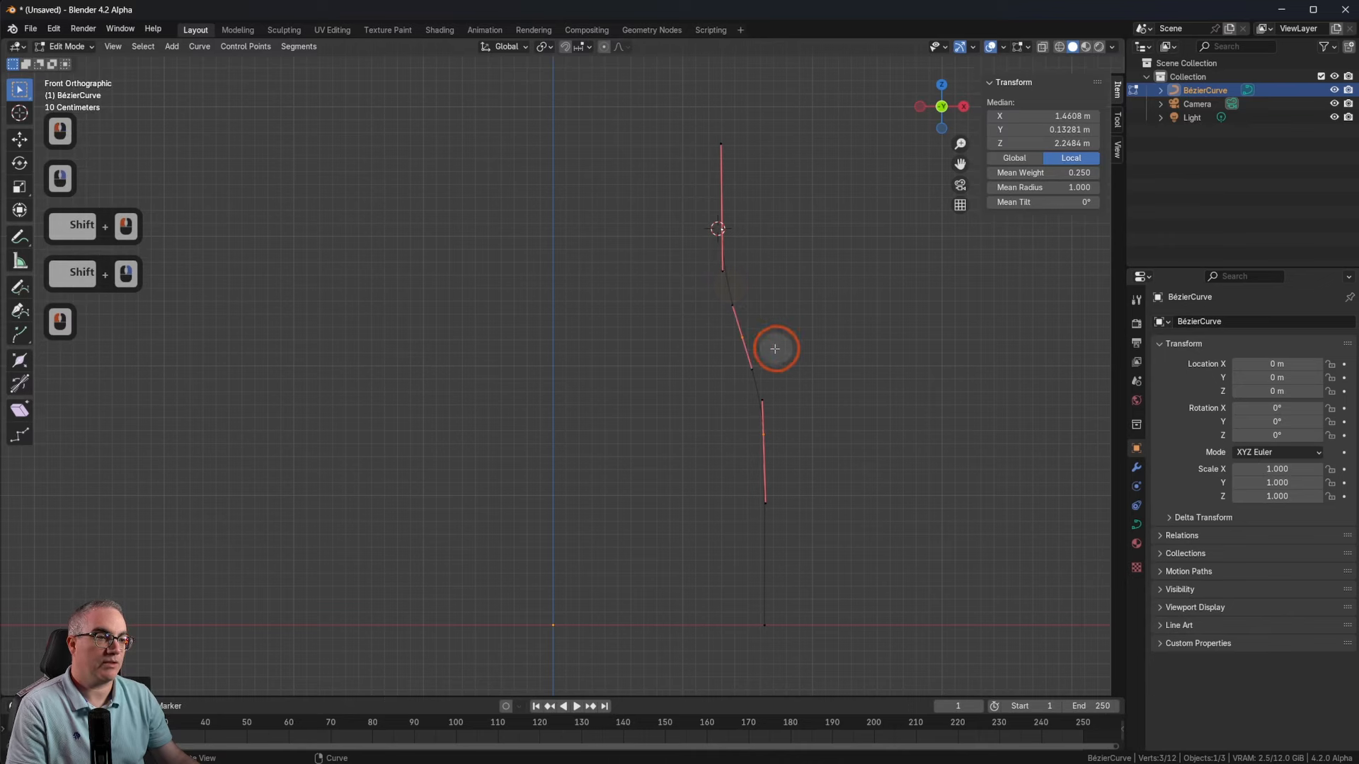
Step: Move the new shoulder point to about X 1.38 m, Z 2.06 m and rotate its handles to a more diagonal slope
left_click(748, 342)
key("g")
left_click(737, 363)
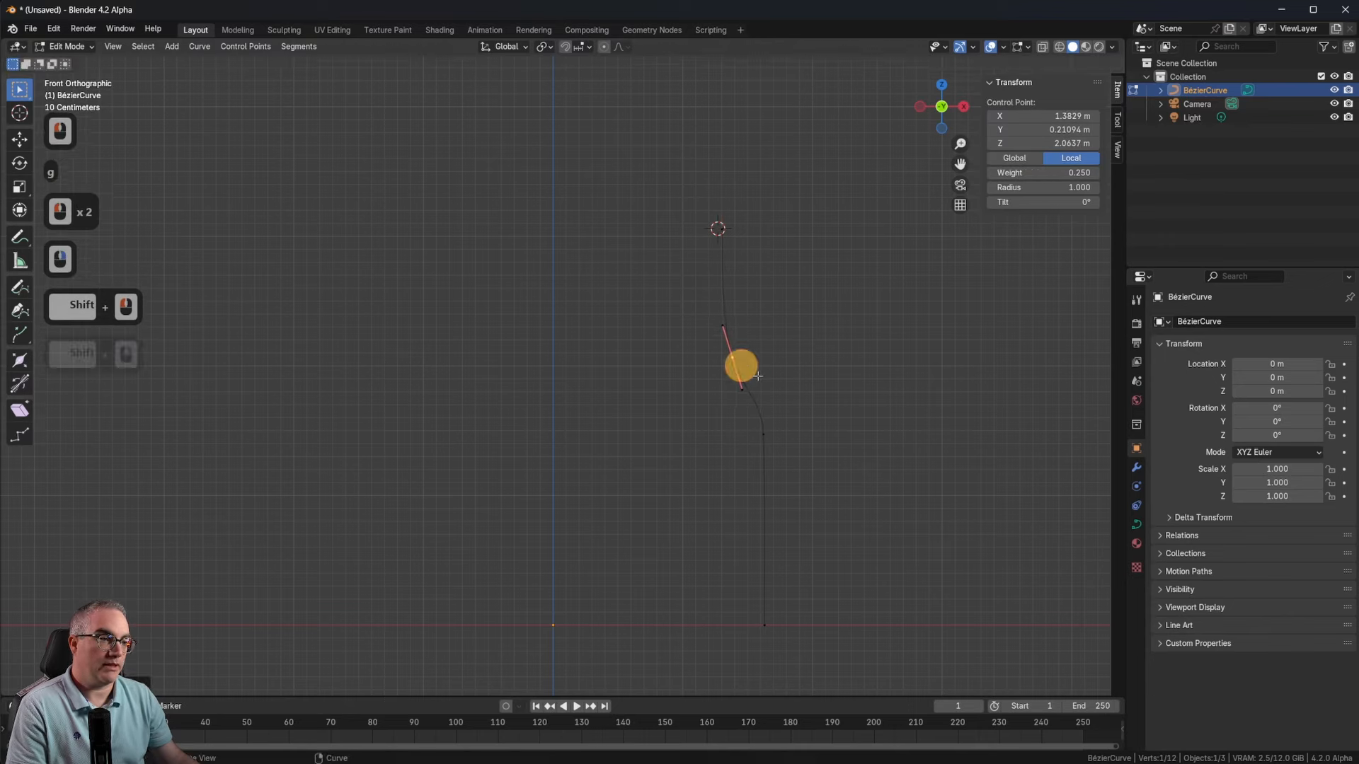
key("r")
left_click(764, 192)
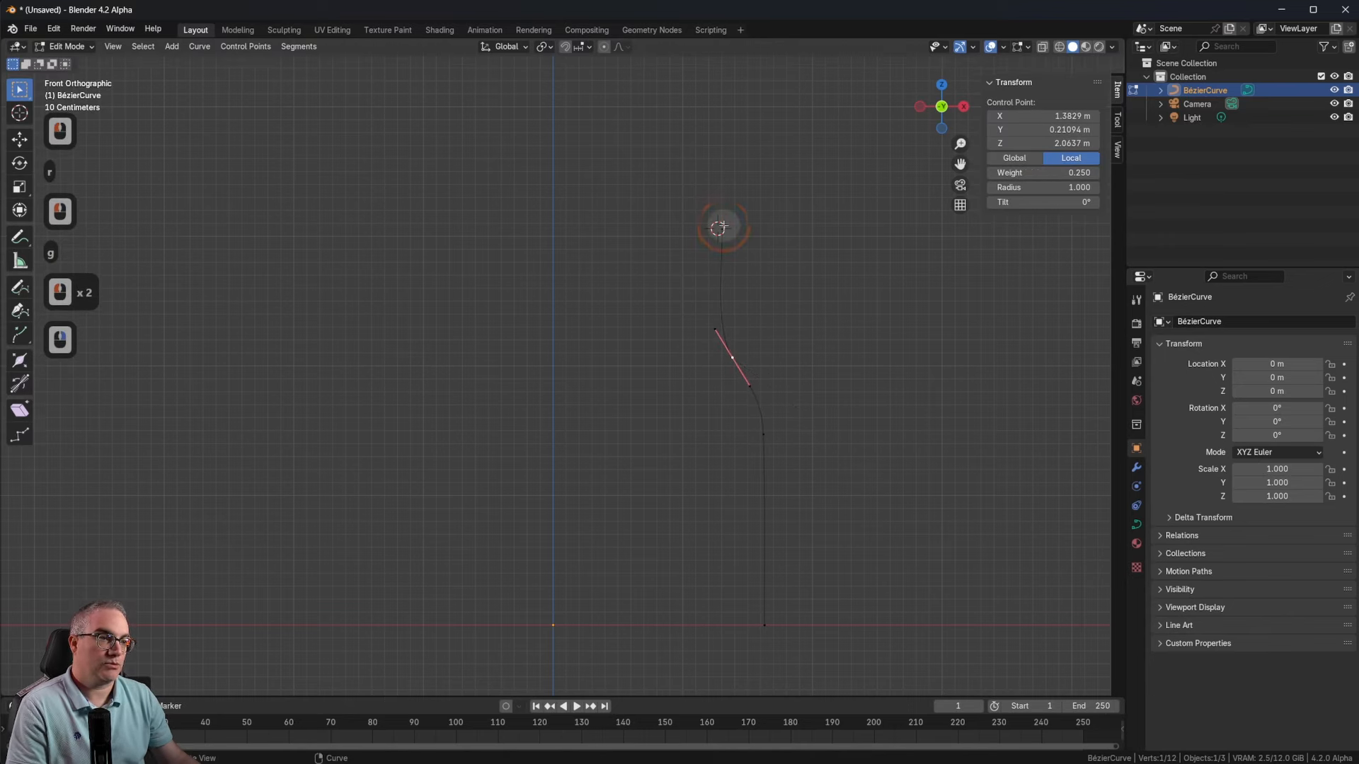
Step: Lower the top control point to about X 1.27 m, Z 2.92 m and return to Object Mode
double_click(717, 227)
key("g")
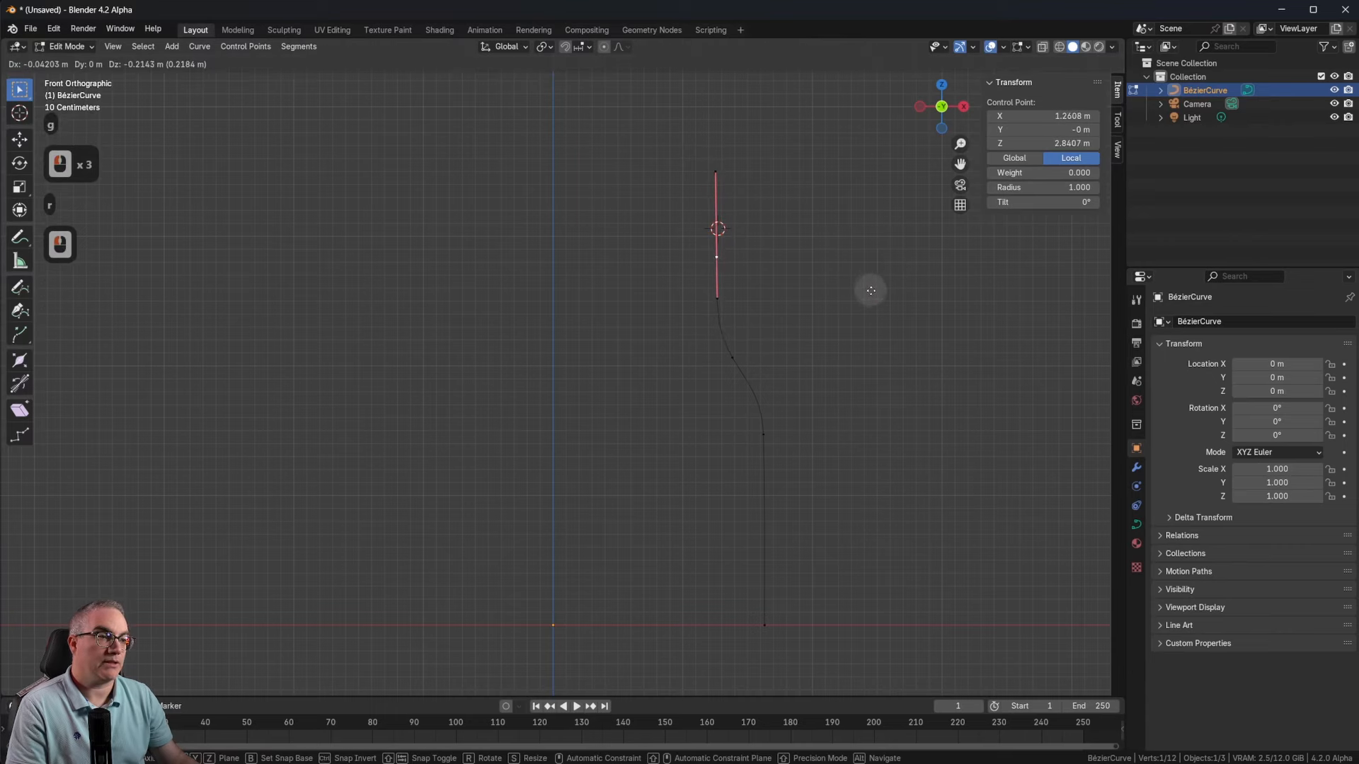
left_click(871, 279)
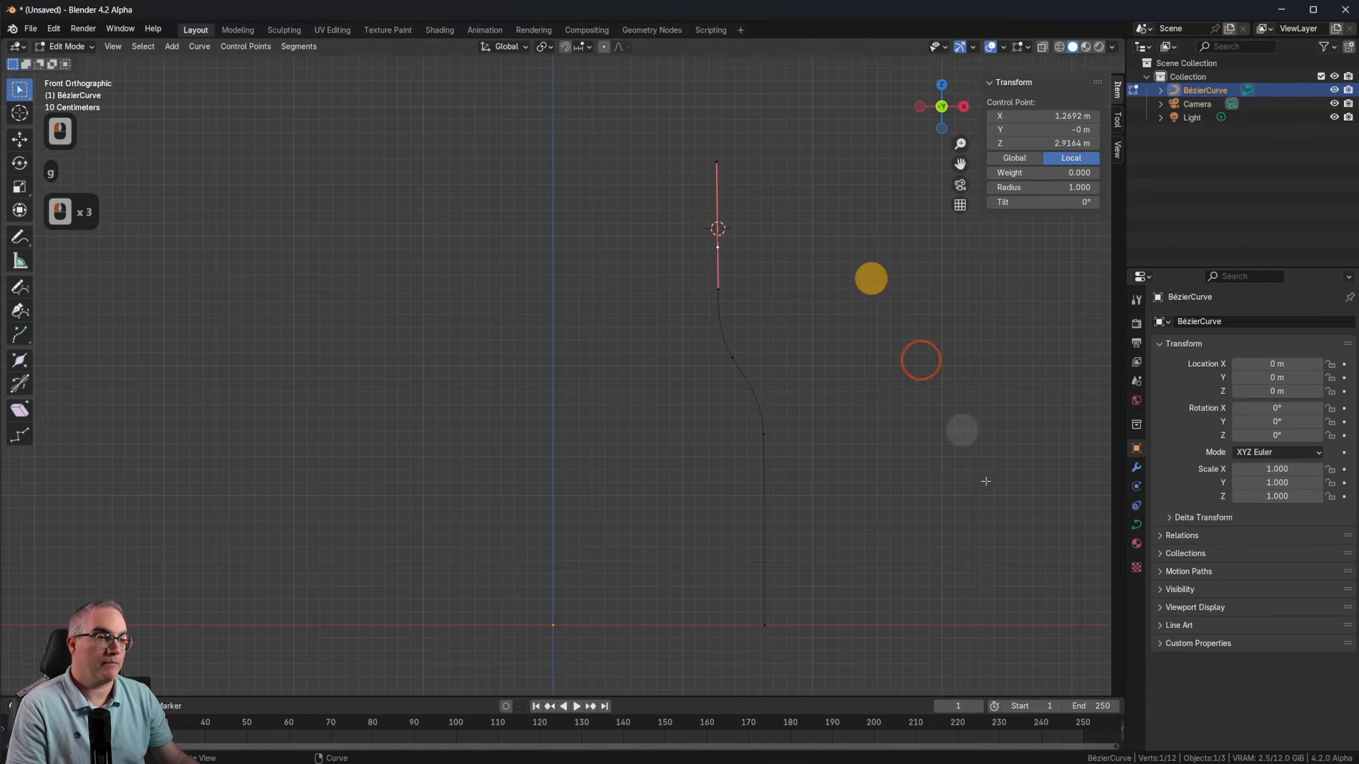
key("Tab")
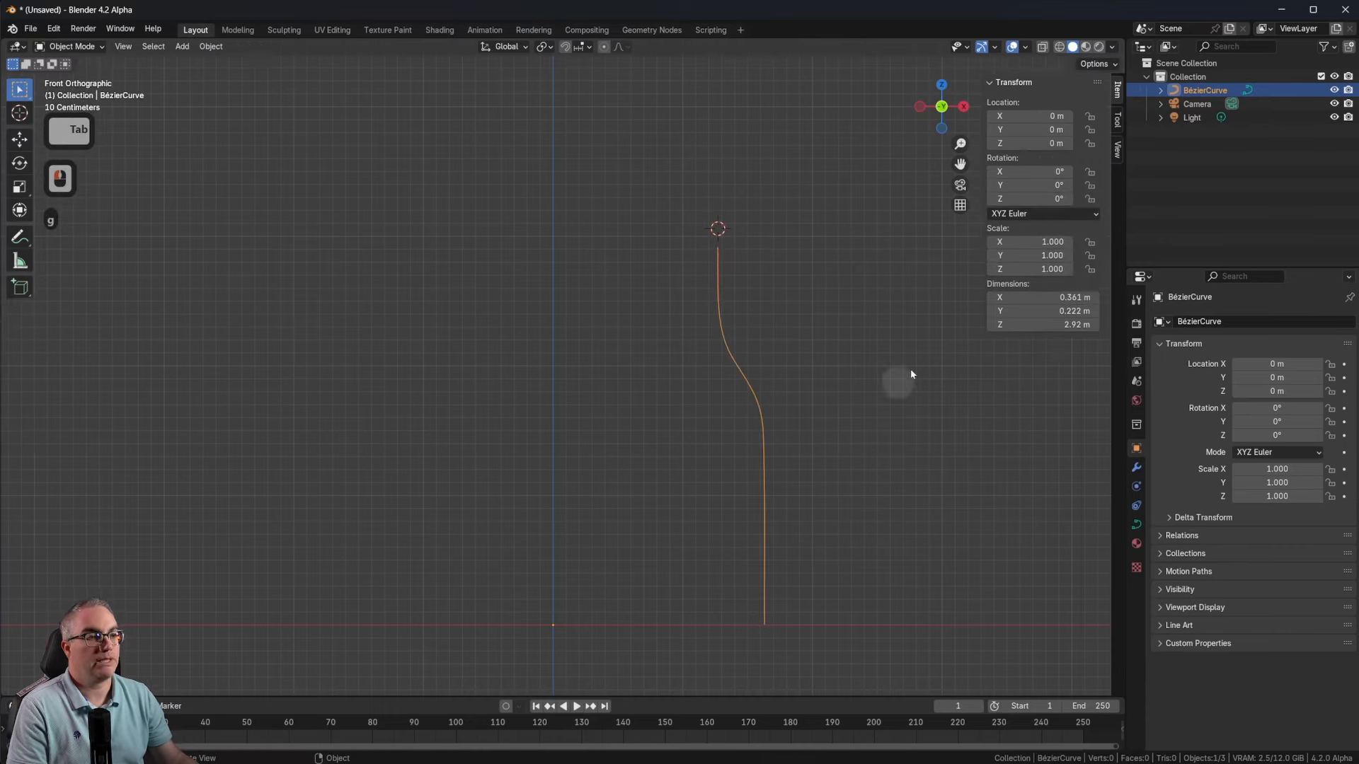
middle_click_drag(901, 375, 782, 389)
middle_click_drag(750, 398, 917, 381)
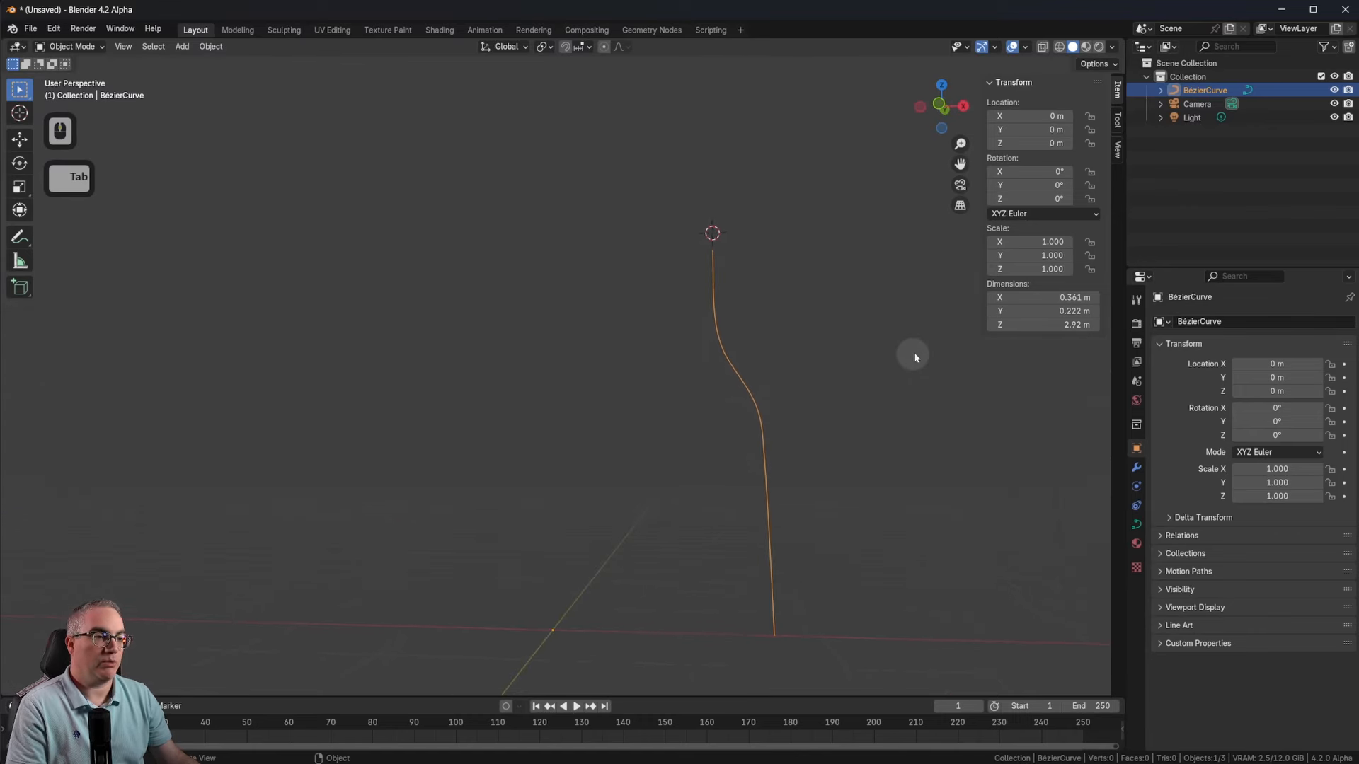
Step: In front view, extrude the curve's bottom control point along X in Edit Mode and set the new point's X to 0 m
key("1")
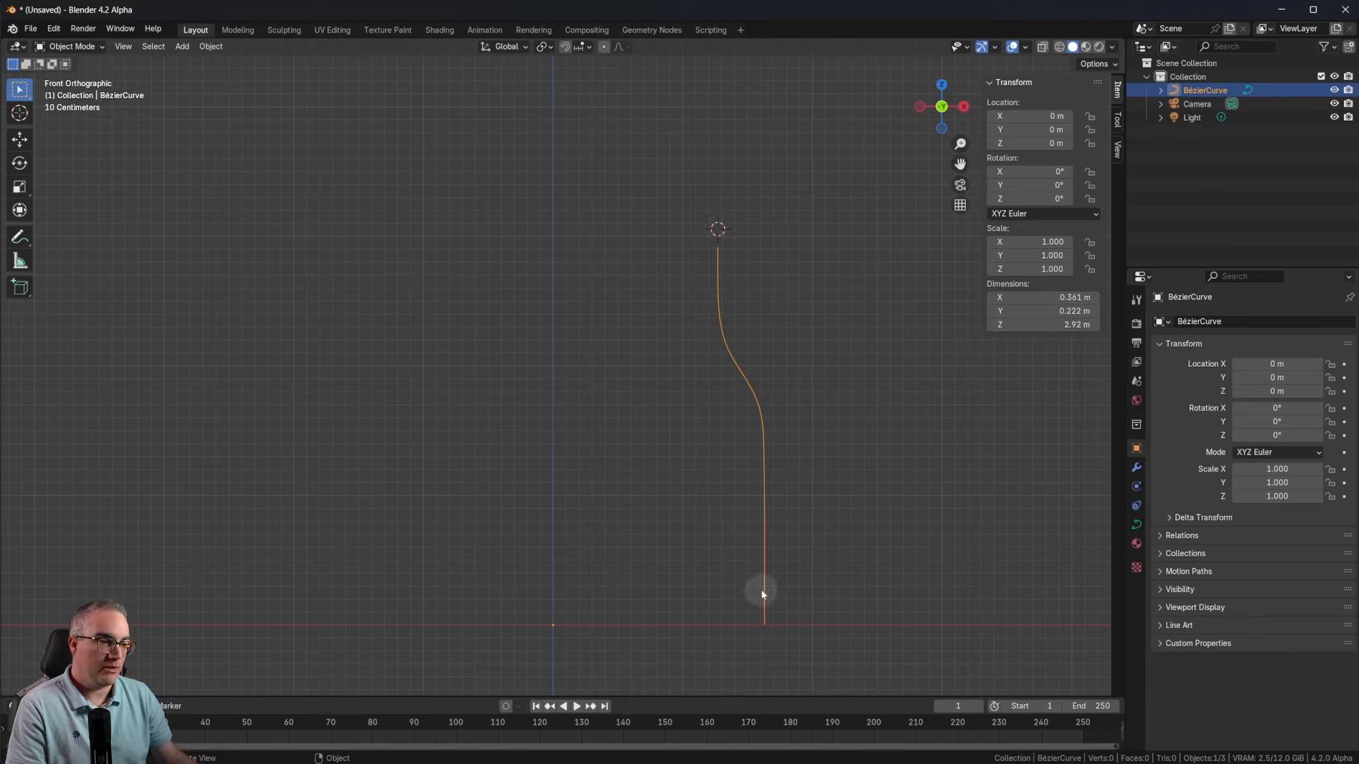
key("Tab")
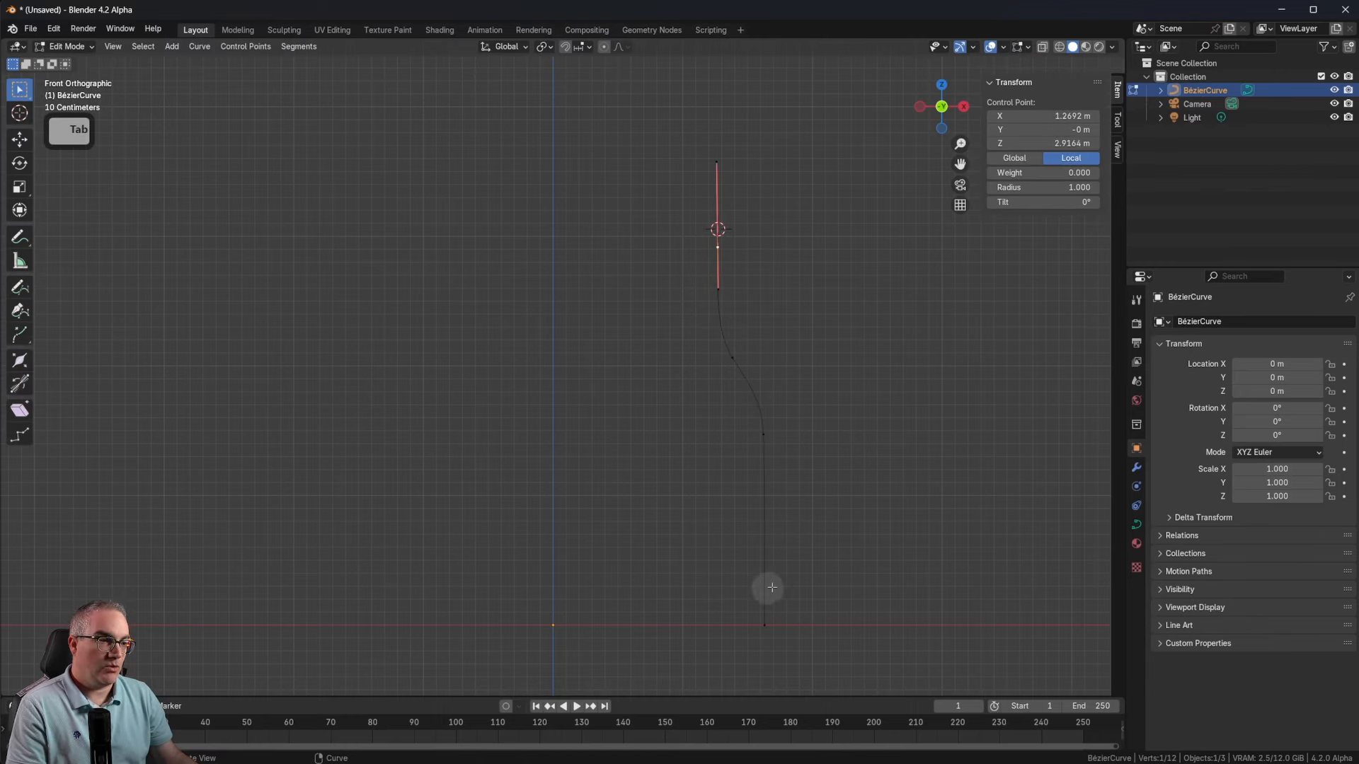
left_click(765, 625)
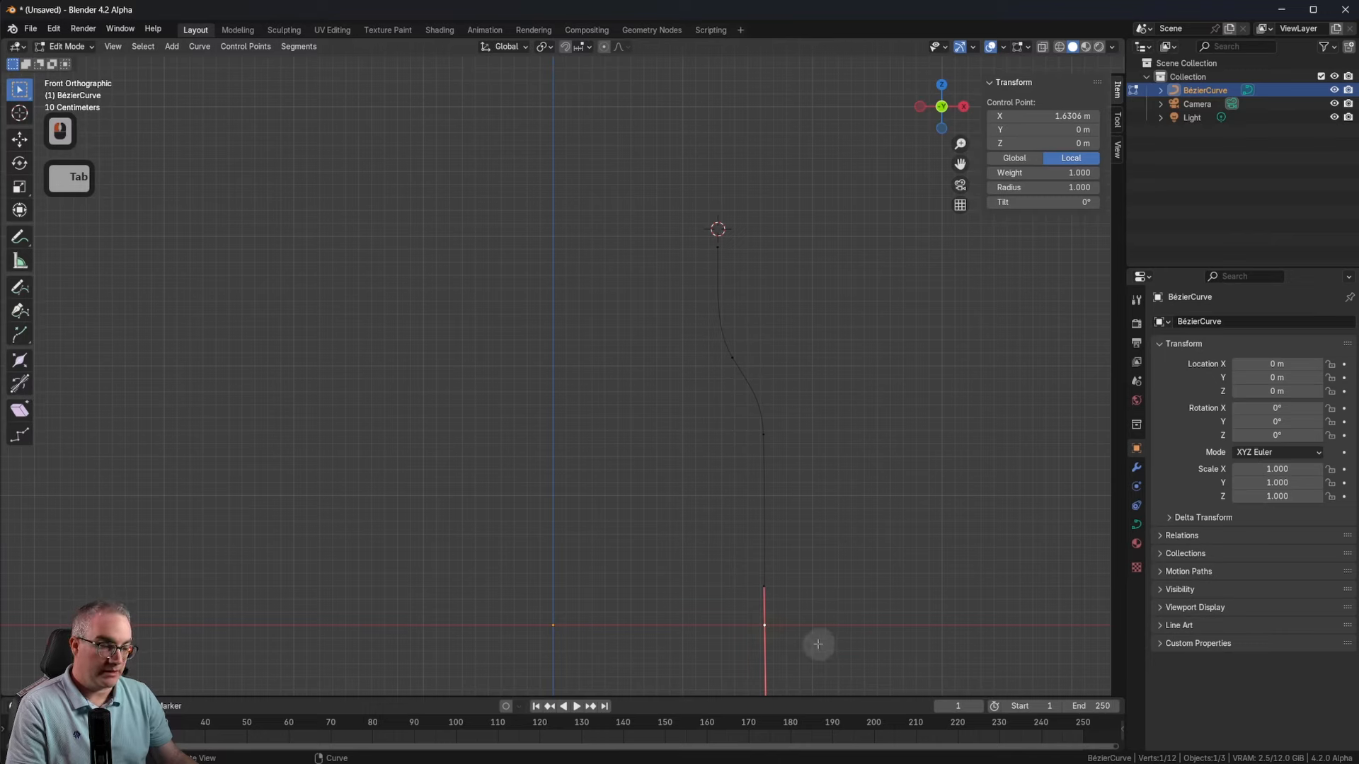
key("e")
key("x")
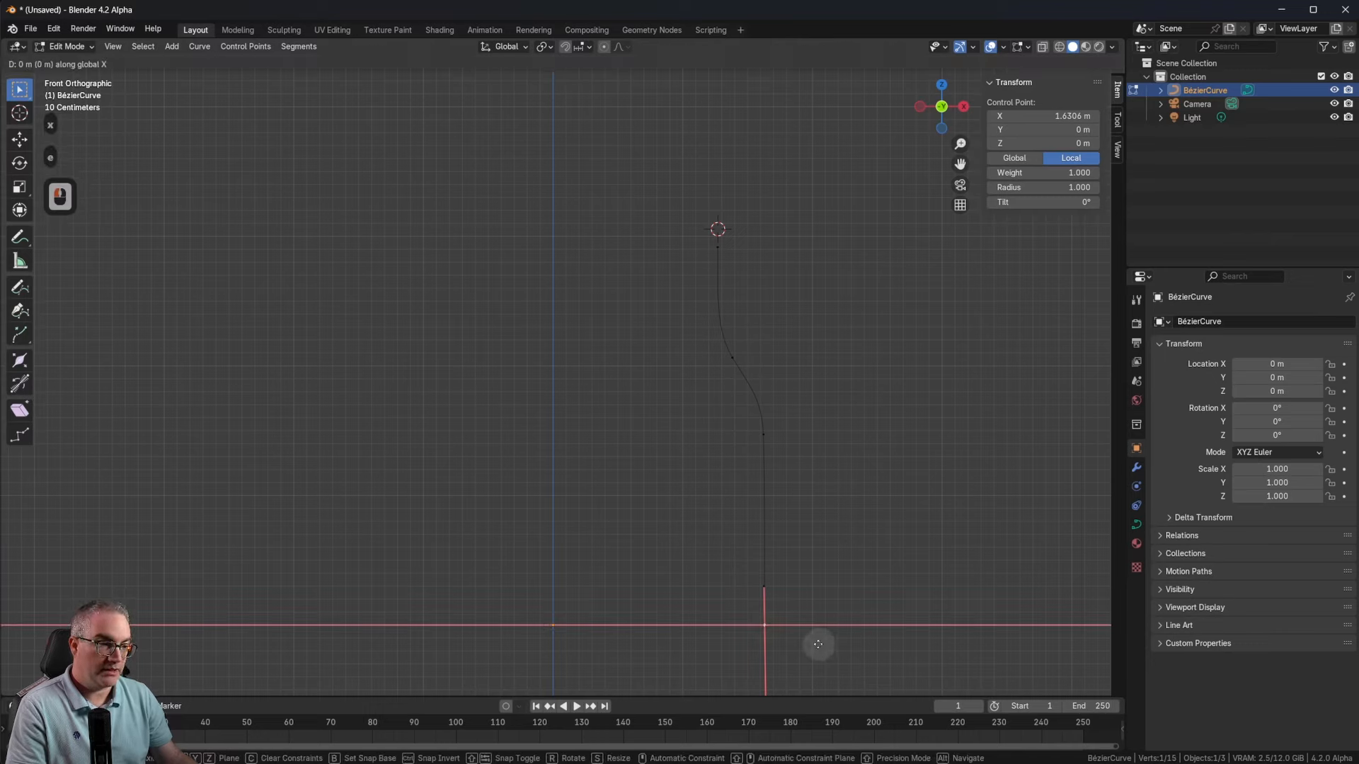
left_click(605, 641)
left_click(1033, 116)
type("0")
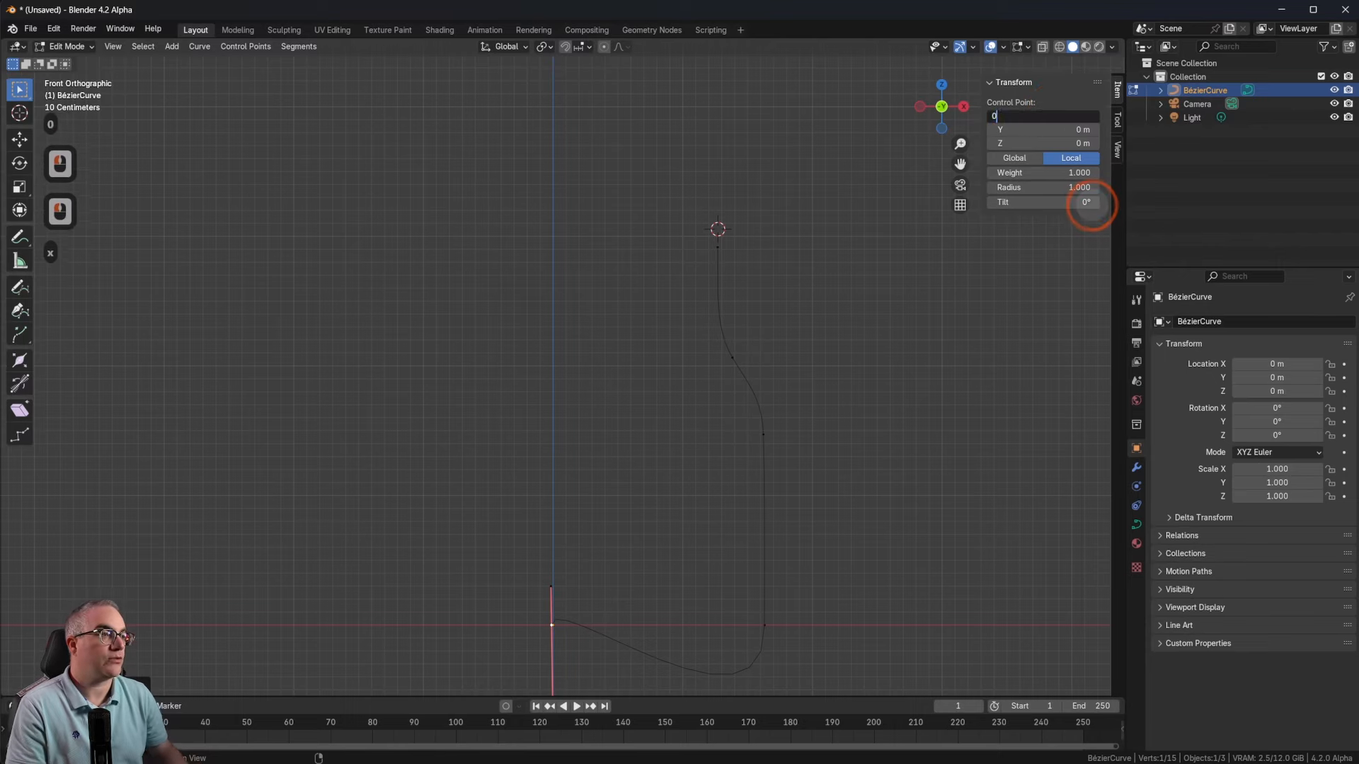
key("Return")
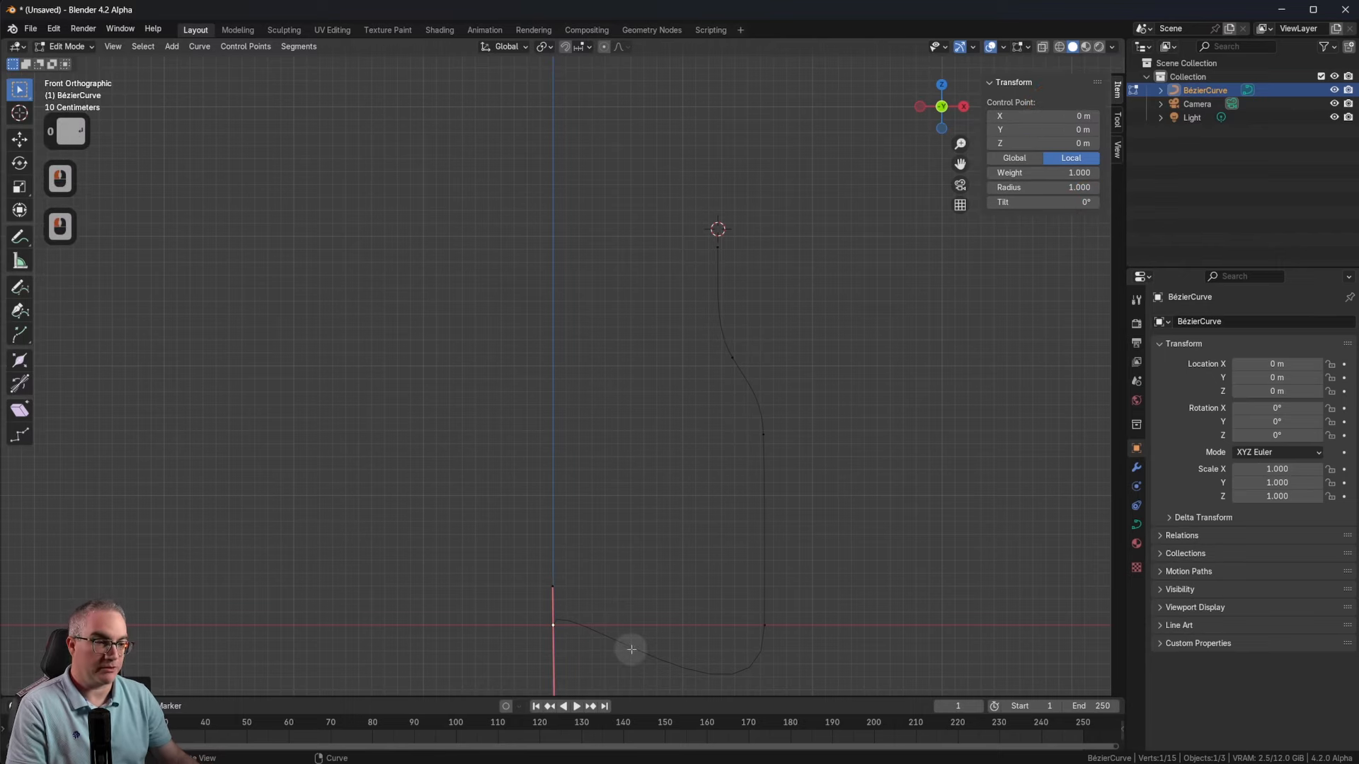
Step: Rotate the origin control point's handles to horizontal and flatten them exactly by scaling to 0 along Z
left_click(549, 589)
middle_click_drag(681, 673, 684, 535, "shift")
left_click(551, 488)
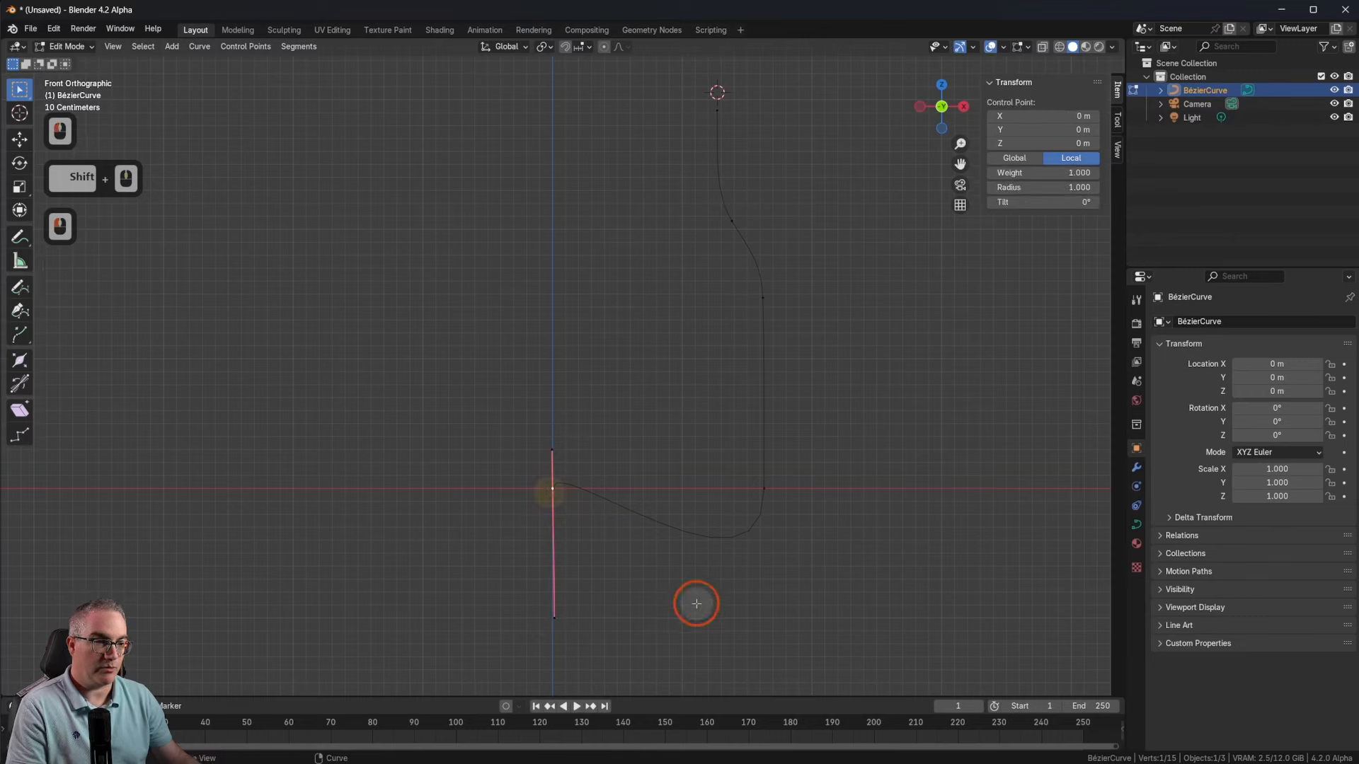
key("r")
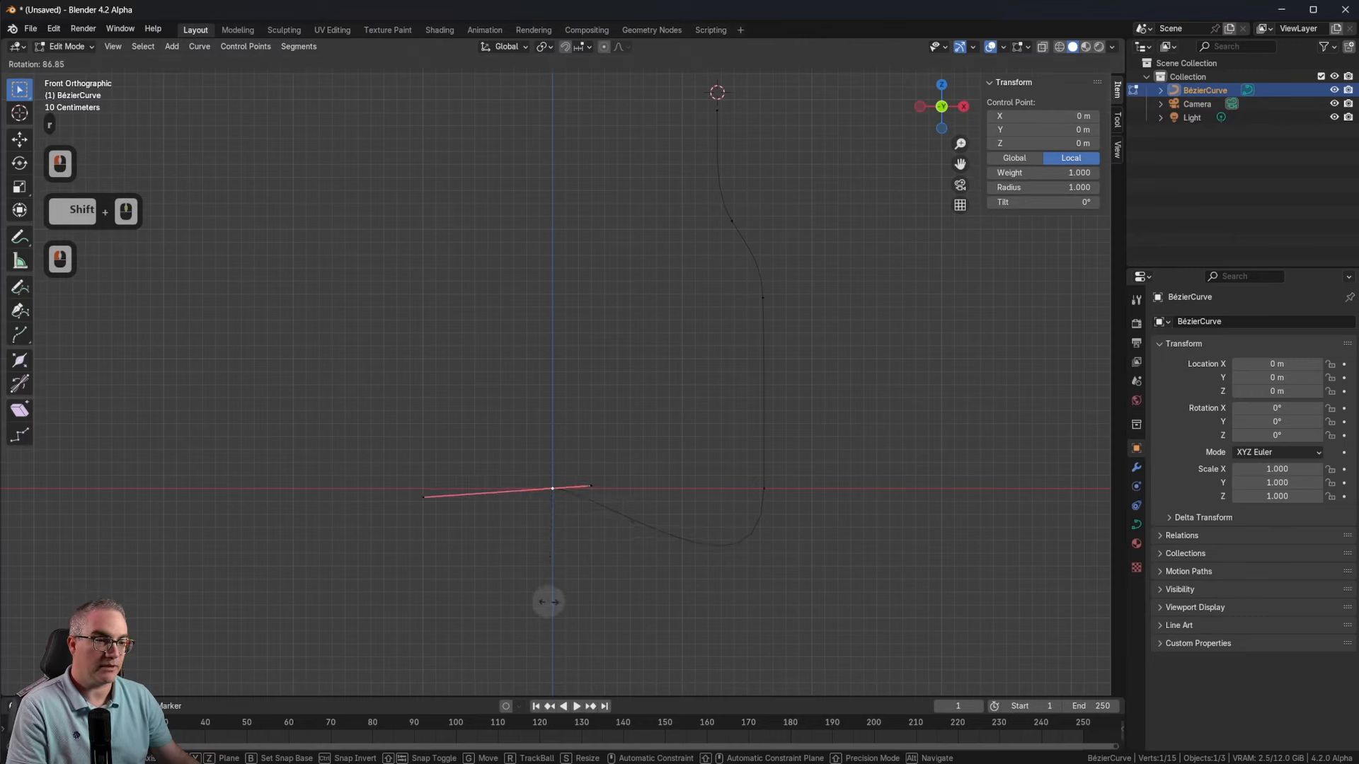
left_click(539, 598)
left_click_drag(396, 471, 690, 533)
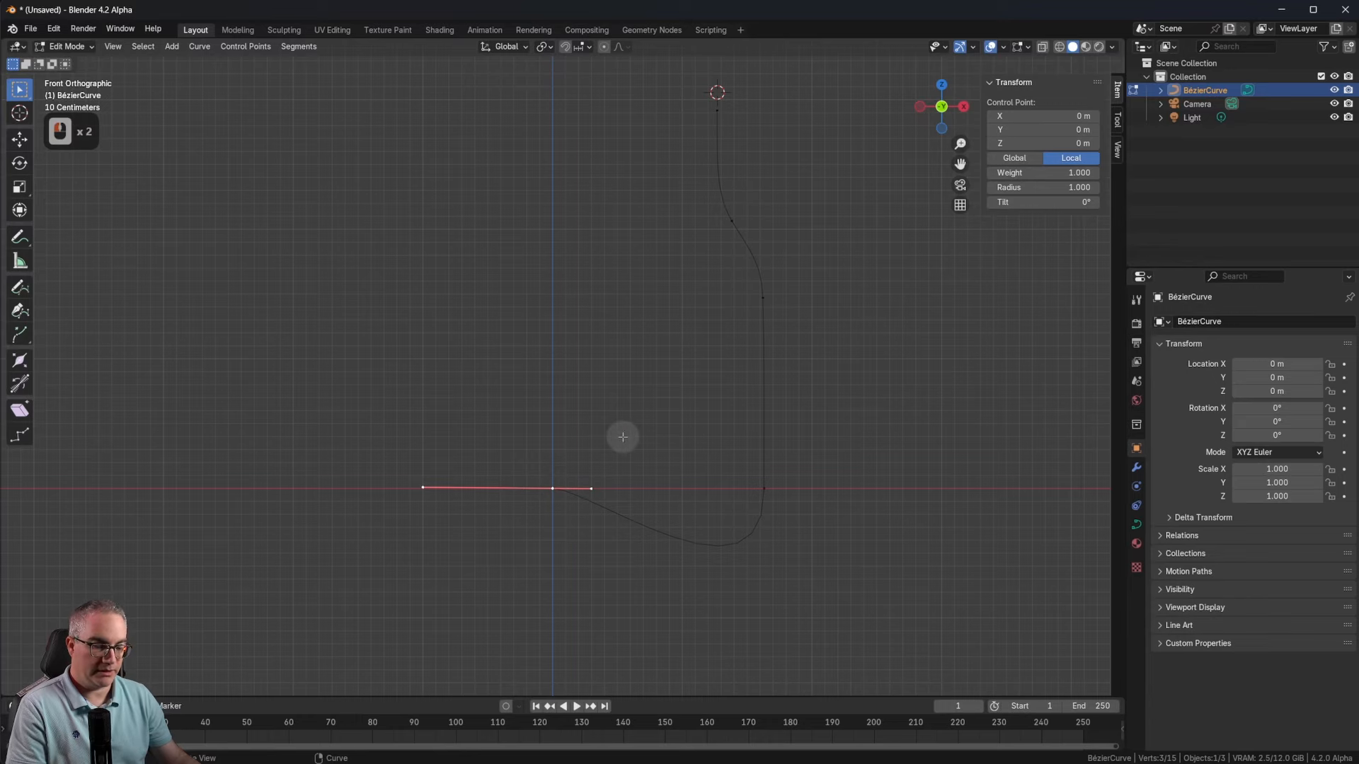
key("s")
key("z")
key("Return")
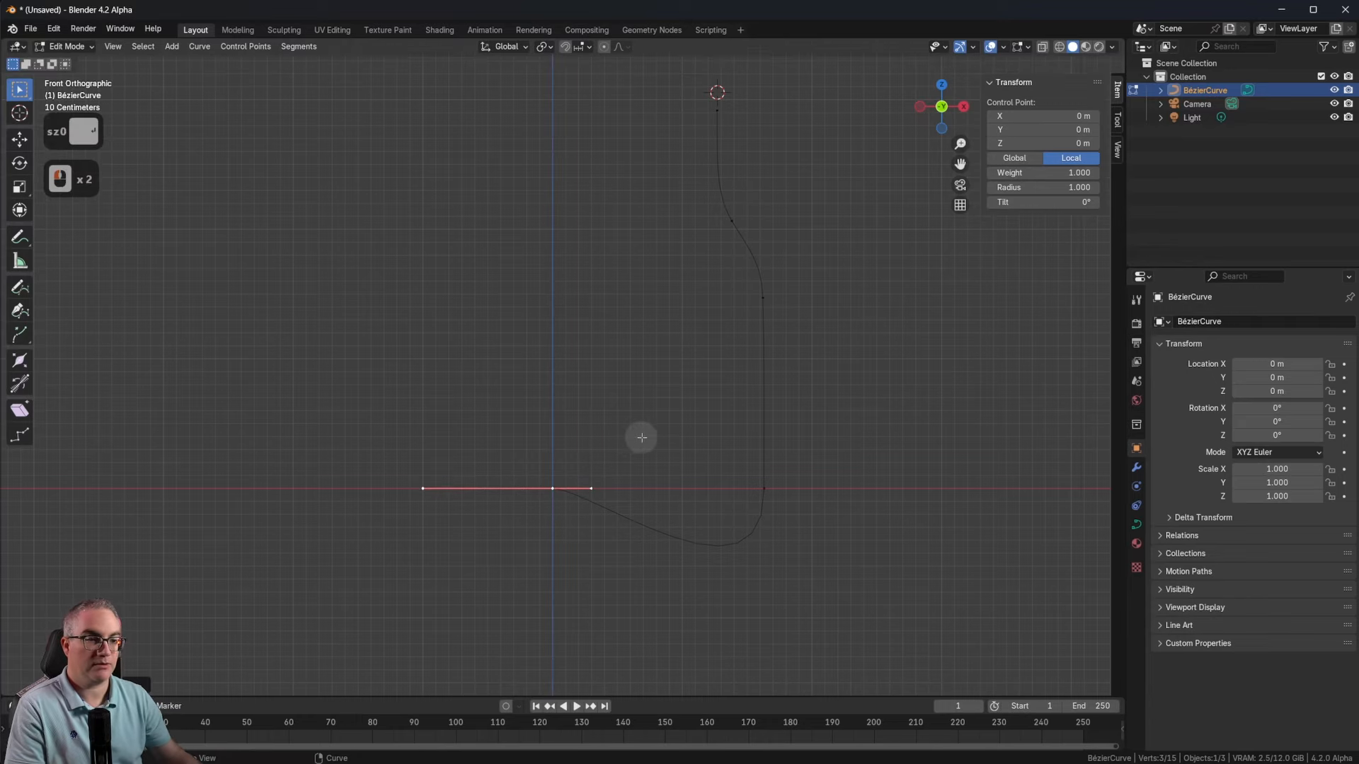
Step: Raise the outer control point on the base line along Z to about 0.24 m
scroll(652, 479, "up", 4)
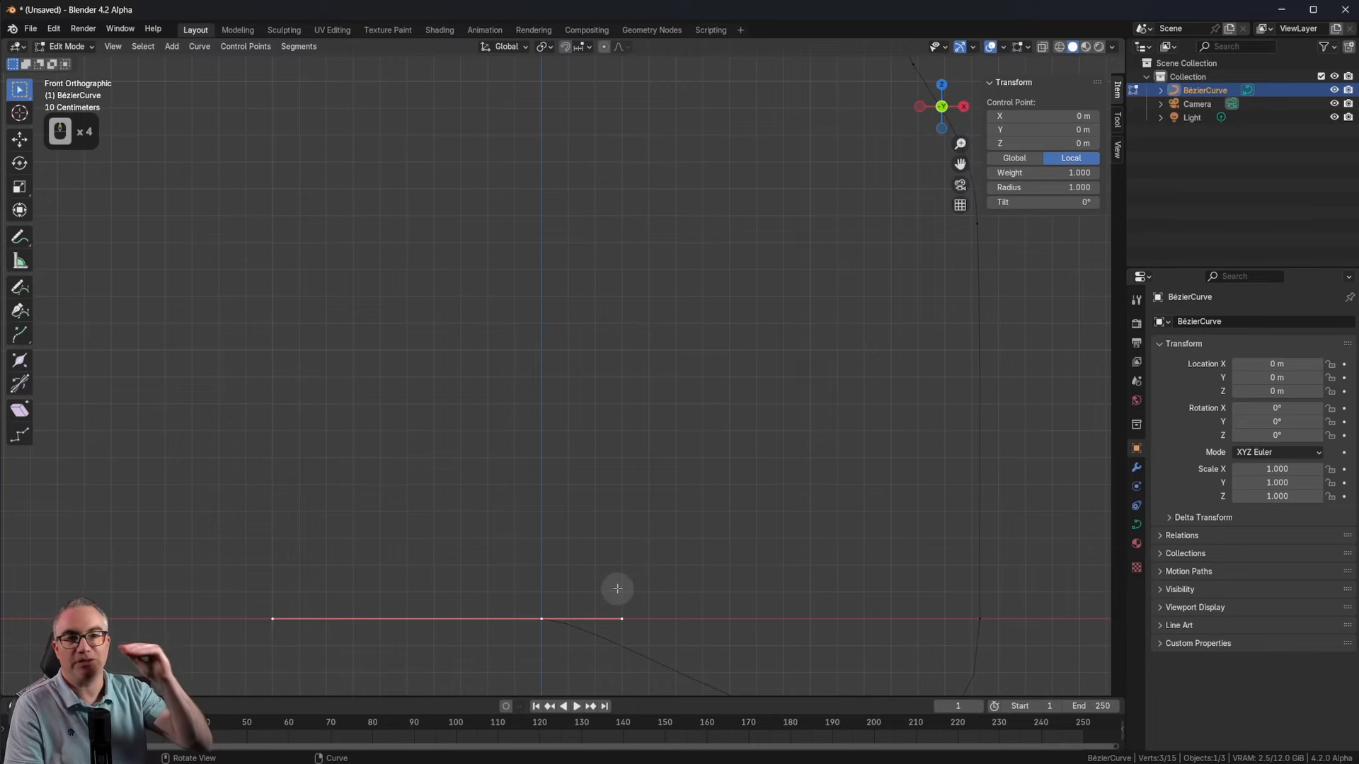
scroll(694, 549, "down", 2)
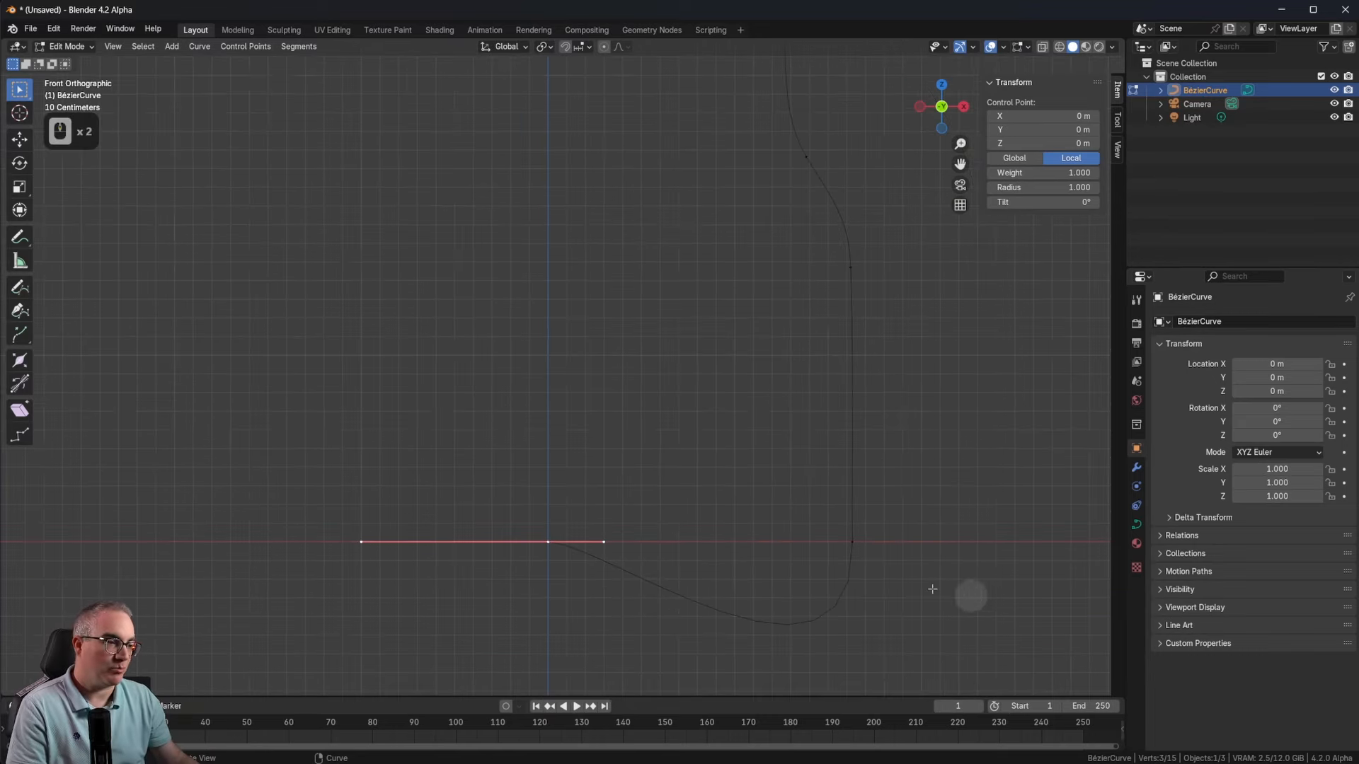
left_click(852, 542)
key("g")
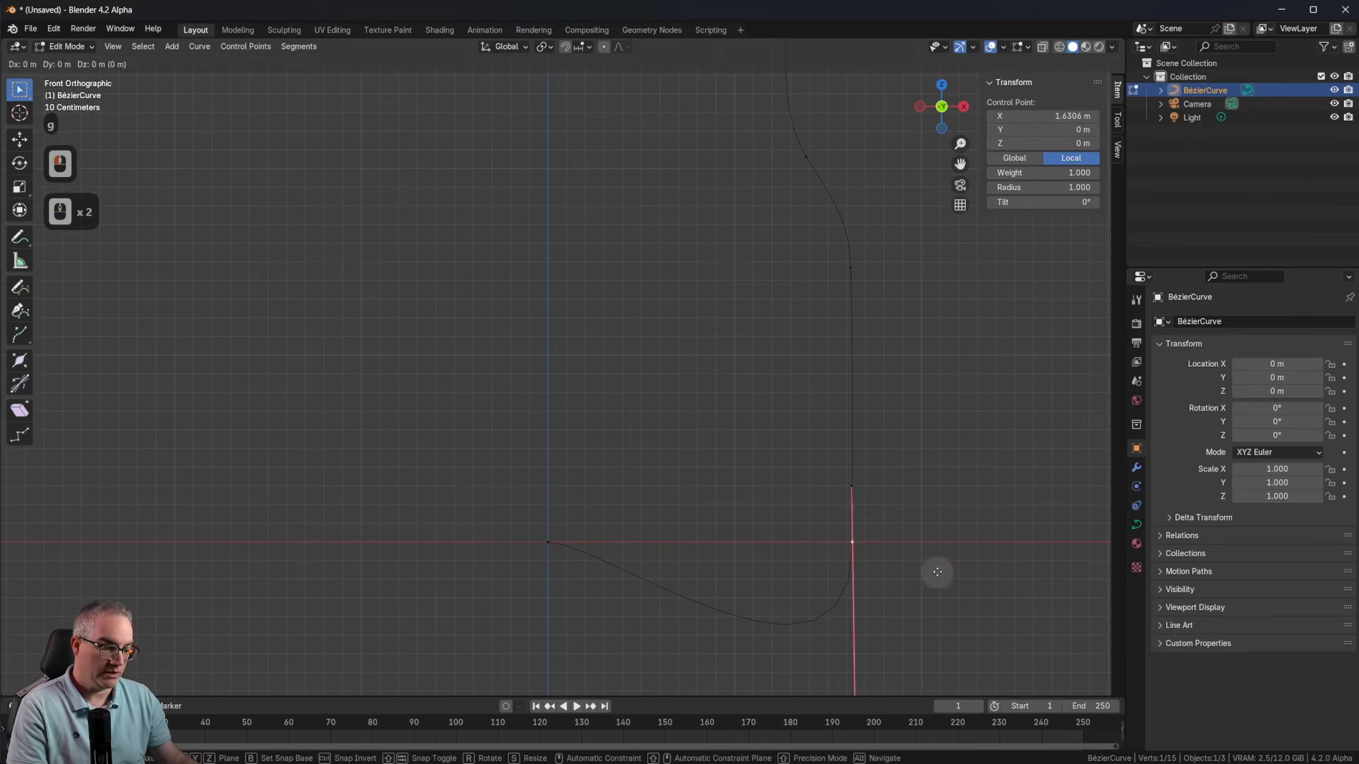
key("z")
left_click(932, 527)
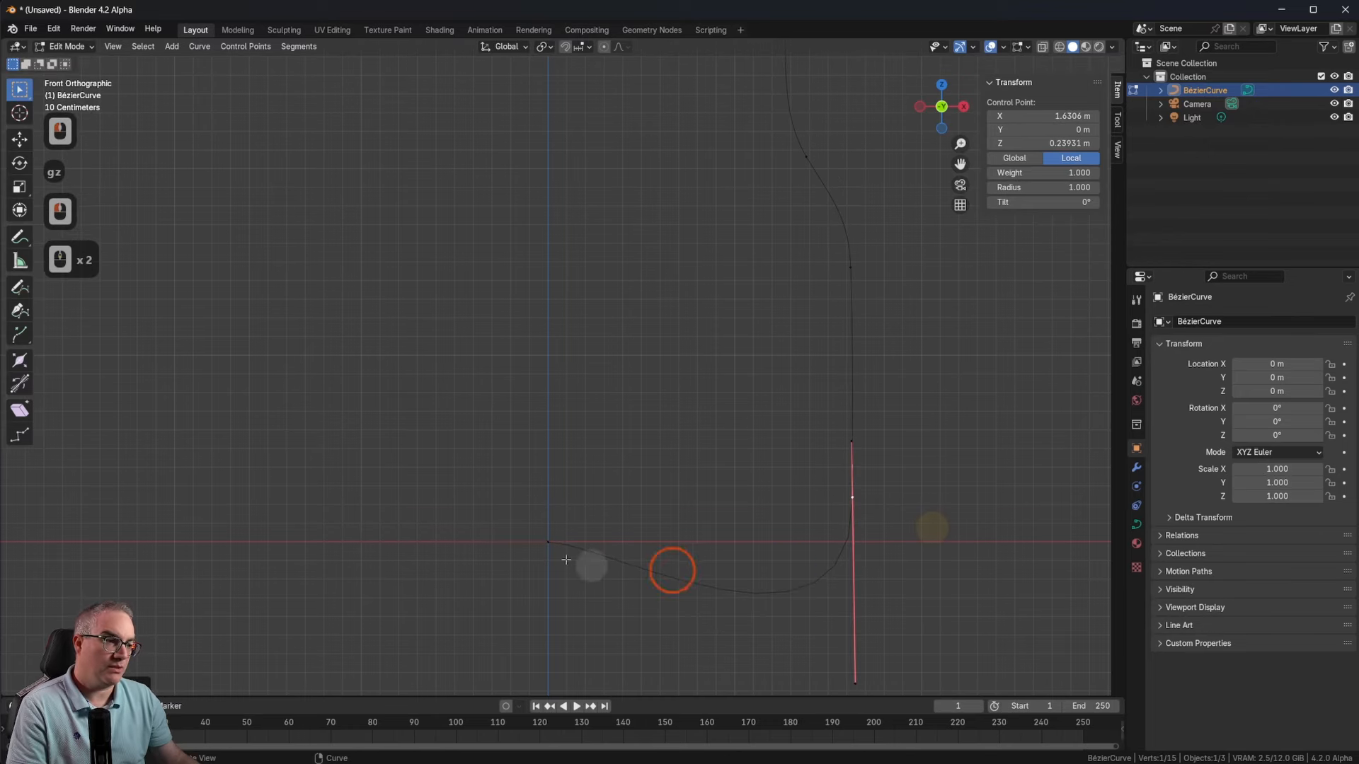
Step: Subdivide the base segment between the raised outer control point and the origin control point
left_click(548, 542, "shift")
right_click(535, 476)
left_click(512, 400)
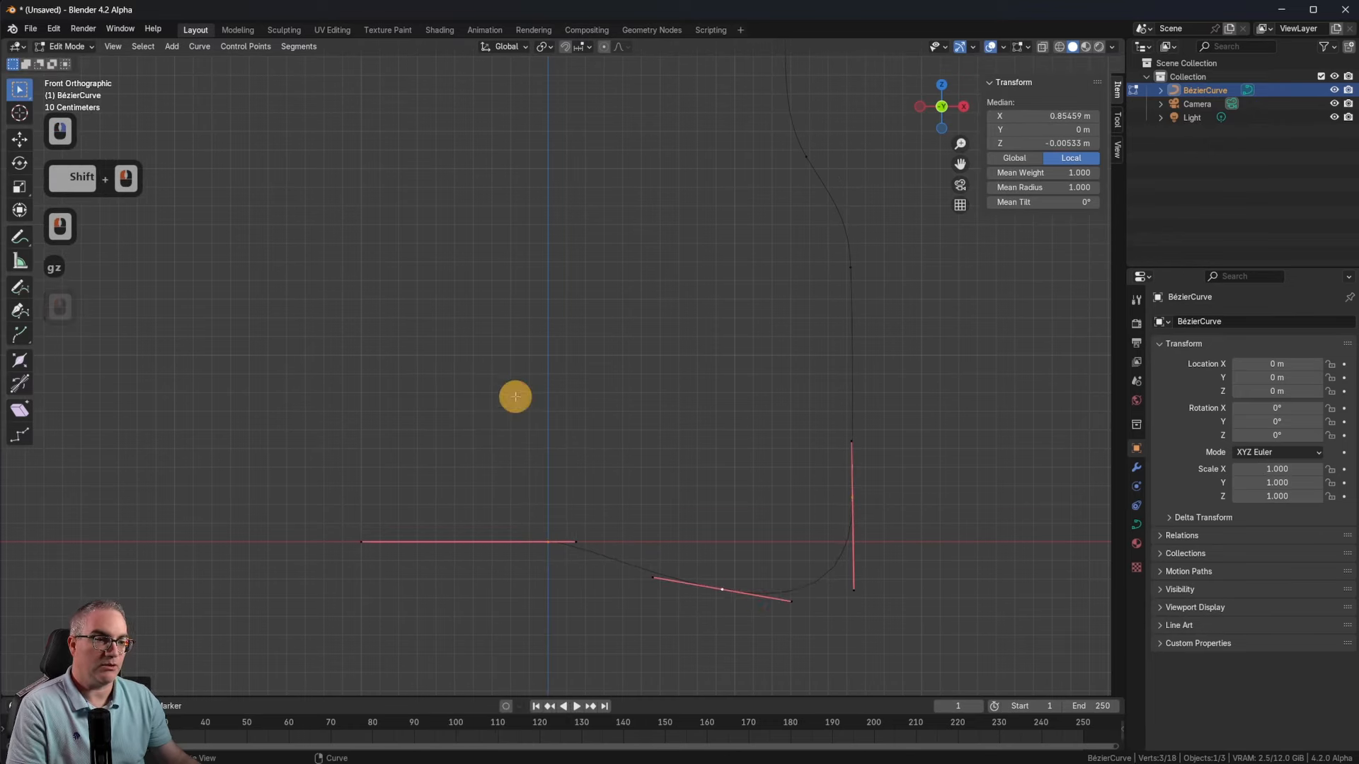
Step: Move the new base control point onto the X axis at about X 1.25 m, Z 0 m
key("g")
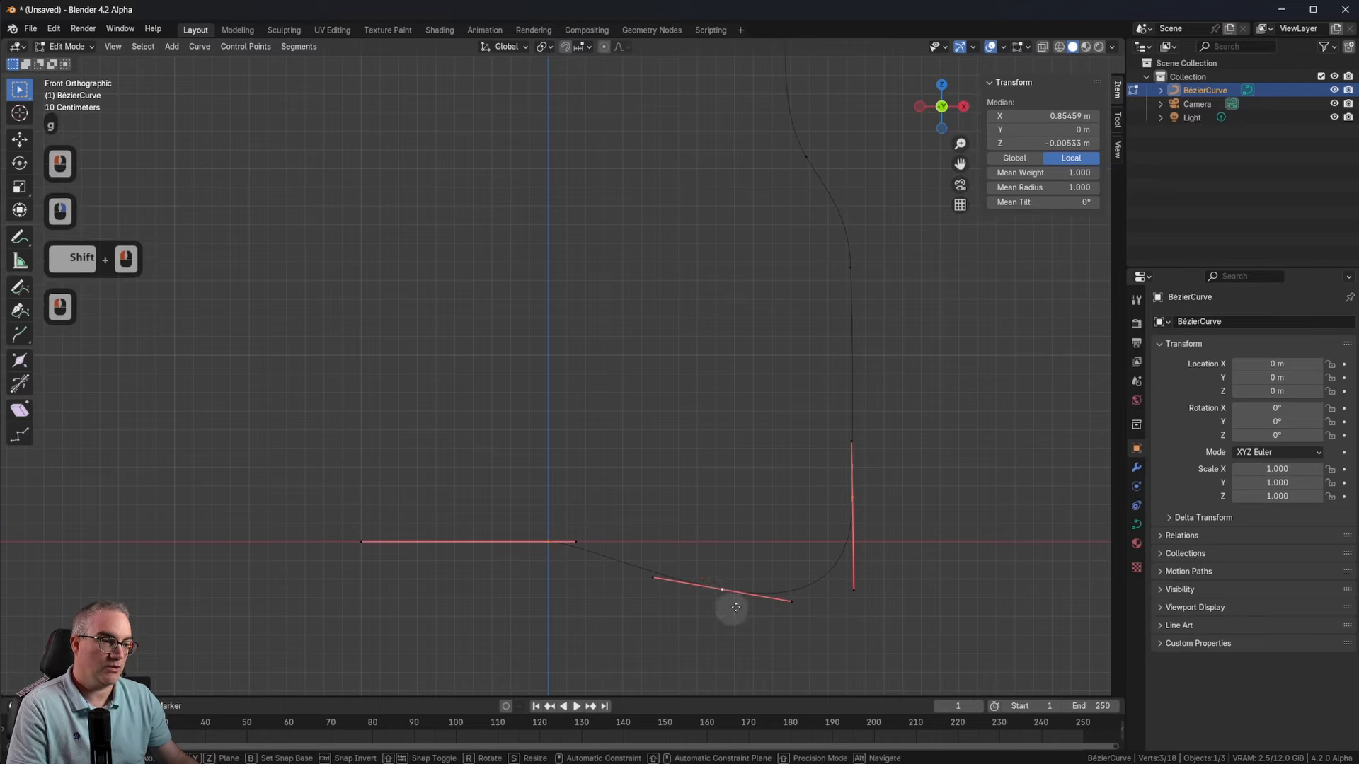
key("Escape")
left_click(722, 590)
key("g")
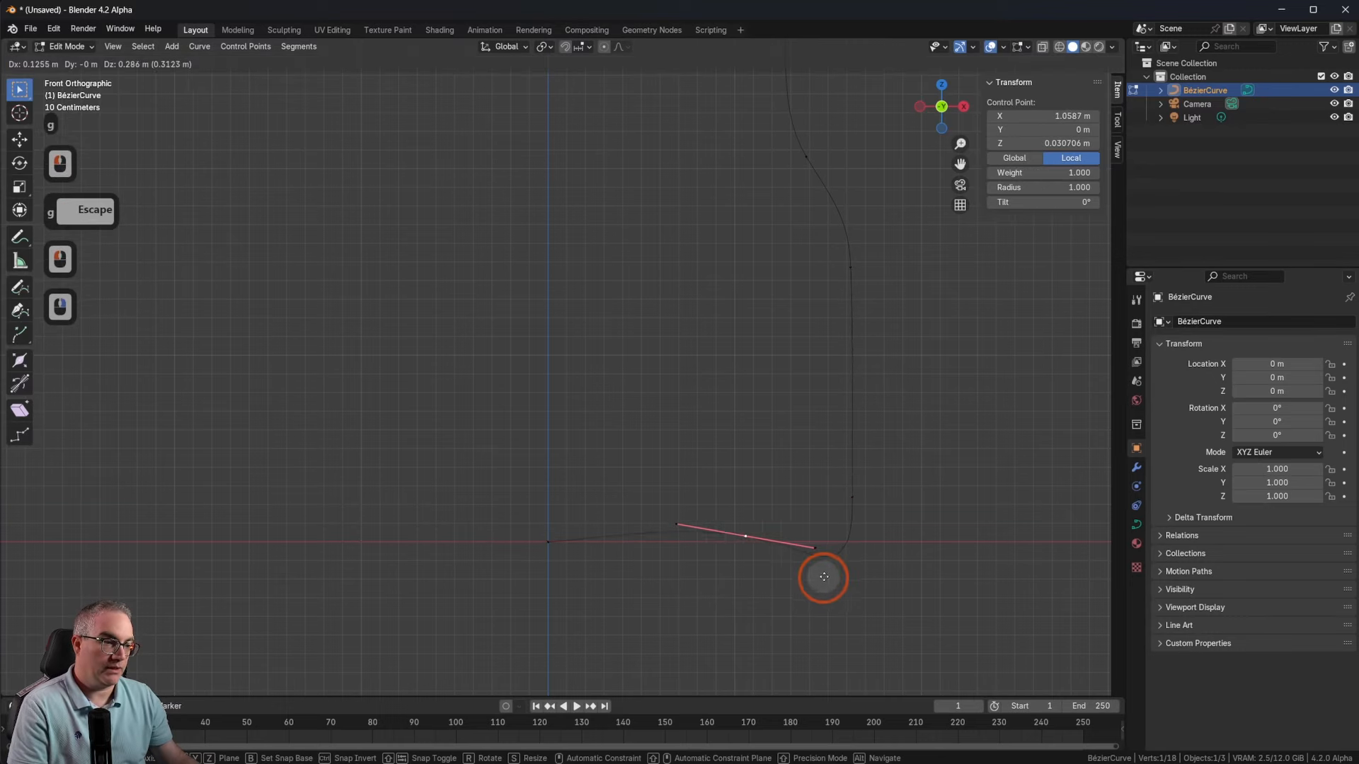
left_click(856, 585)
Step: Flatten both handles of the new base control point by scaling them to 0 along Z
left_click(850, 555)
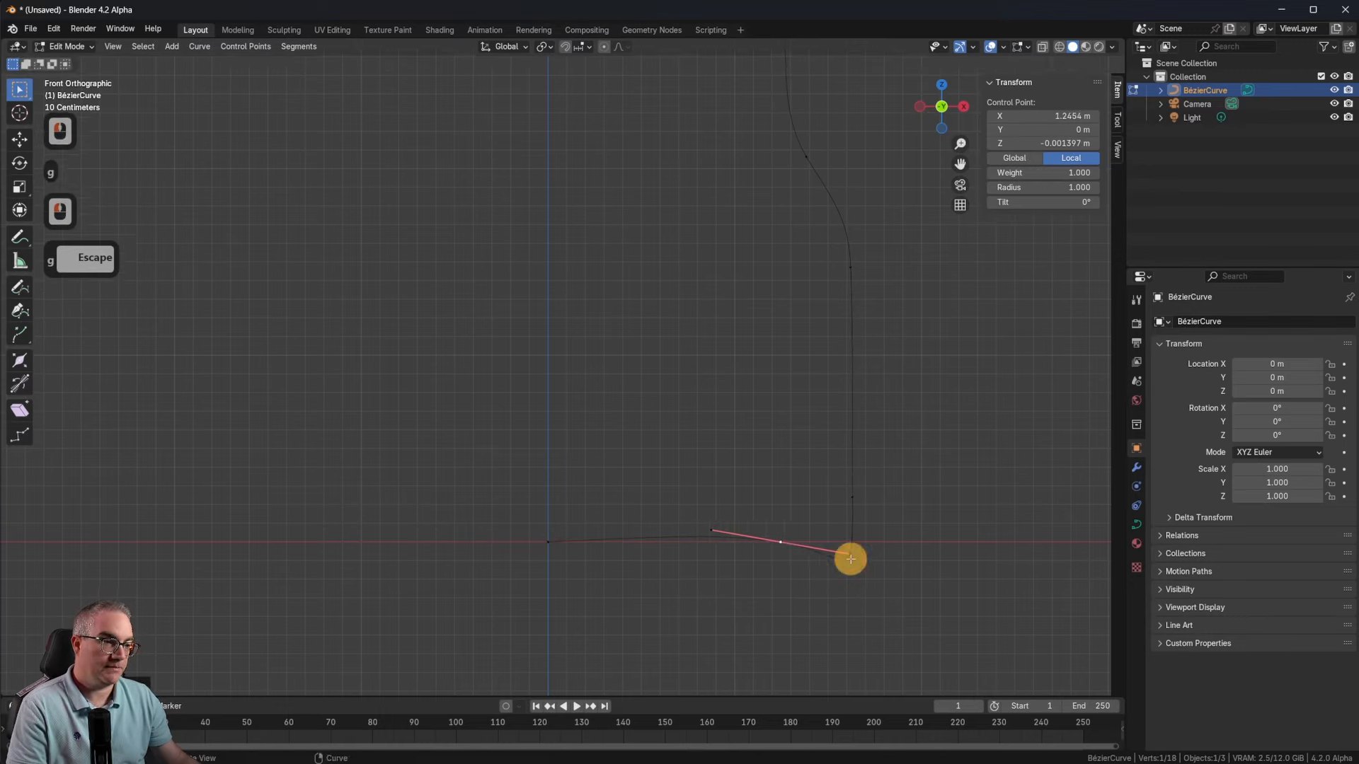
left_click(715, 531, "shift")
key("shift")
key("s")
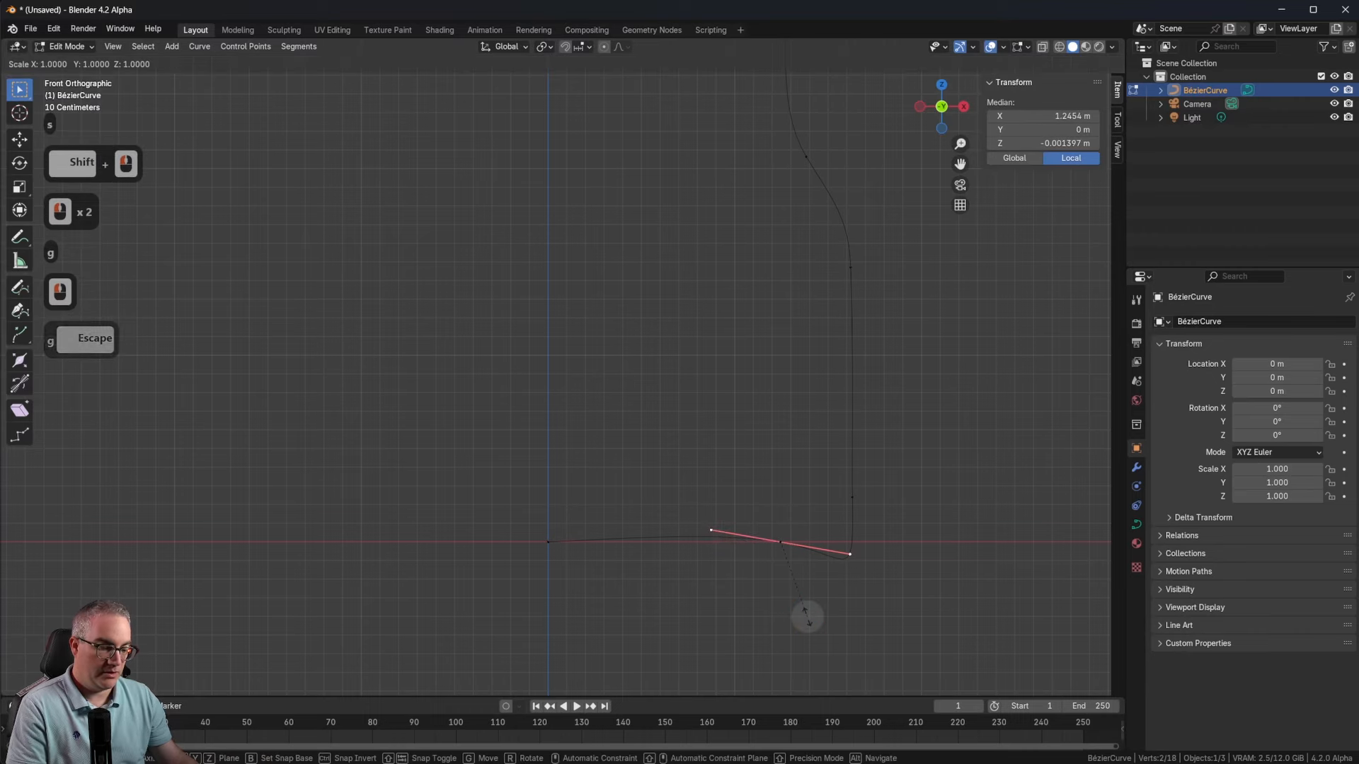
key("z")
key("0")
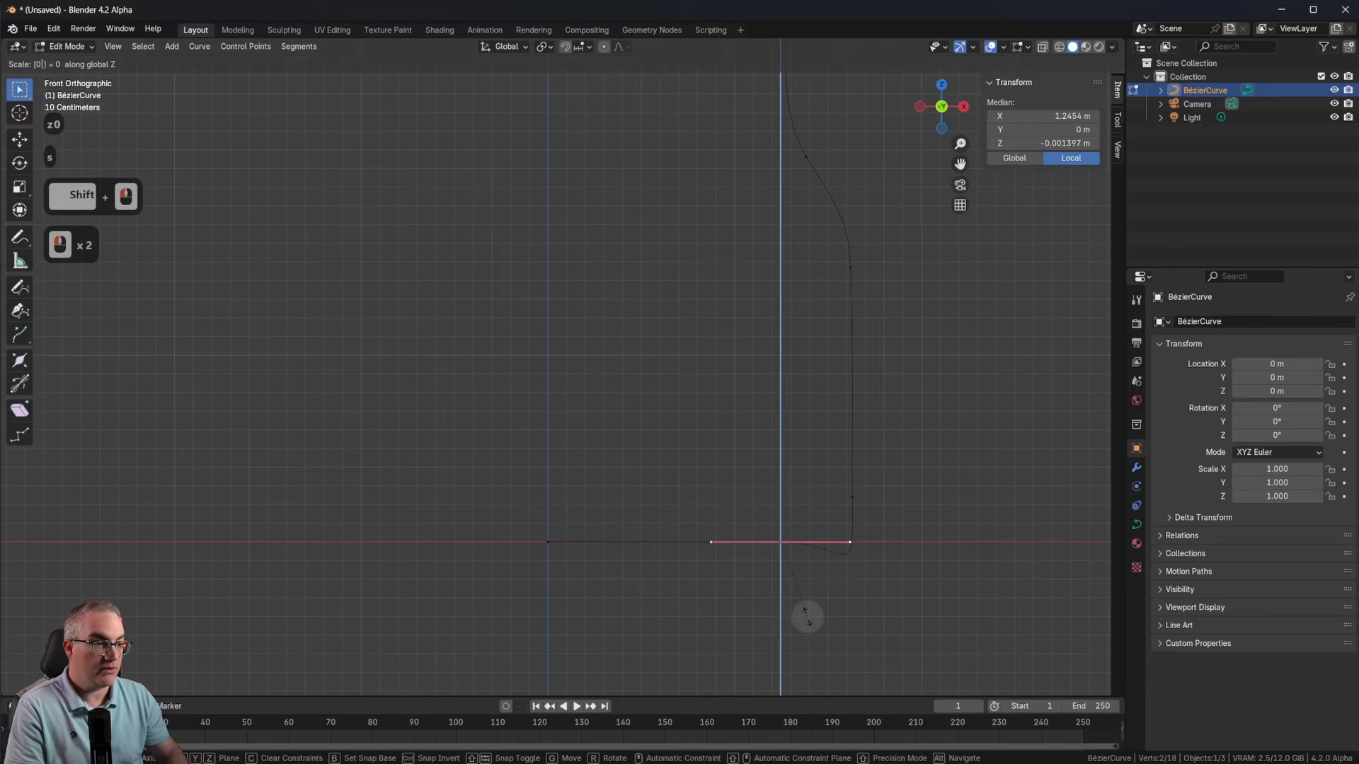
key("Return")
Step: Scale the handles of the lower side-wall control point down to about 0.45
left_click(854, 497)
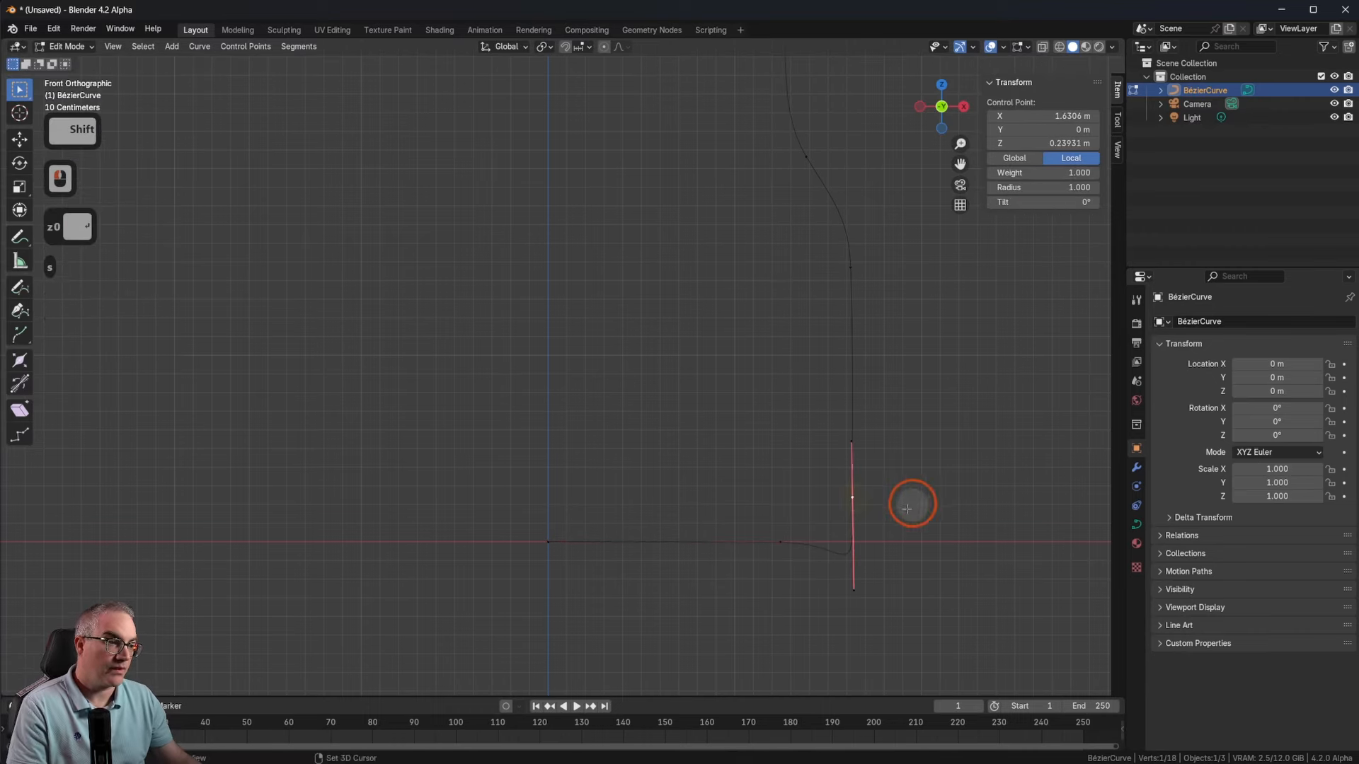
middle_click_drag(913, 503, 800, 521, "shift")
scroll(757, 607, "up", 4)
middle_click_drag(773, 611, 958, 459, "shift")
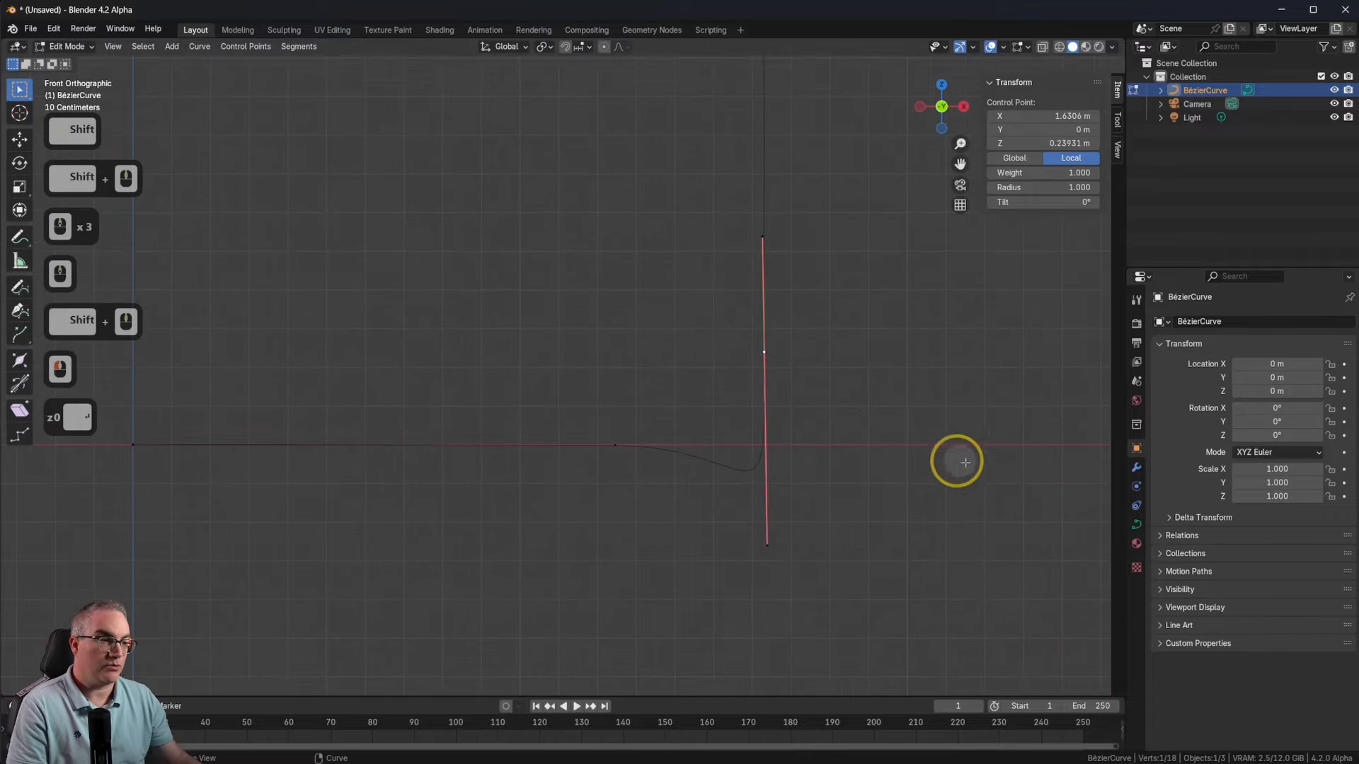
key("s")
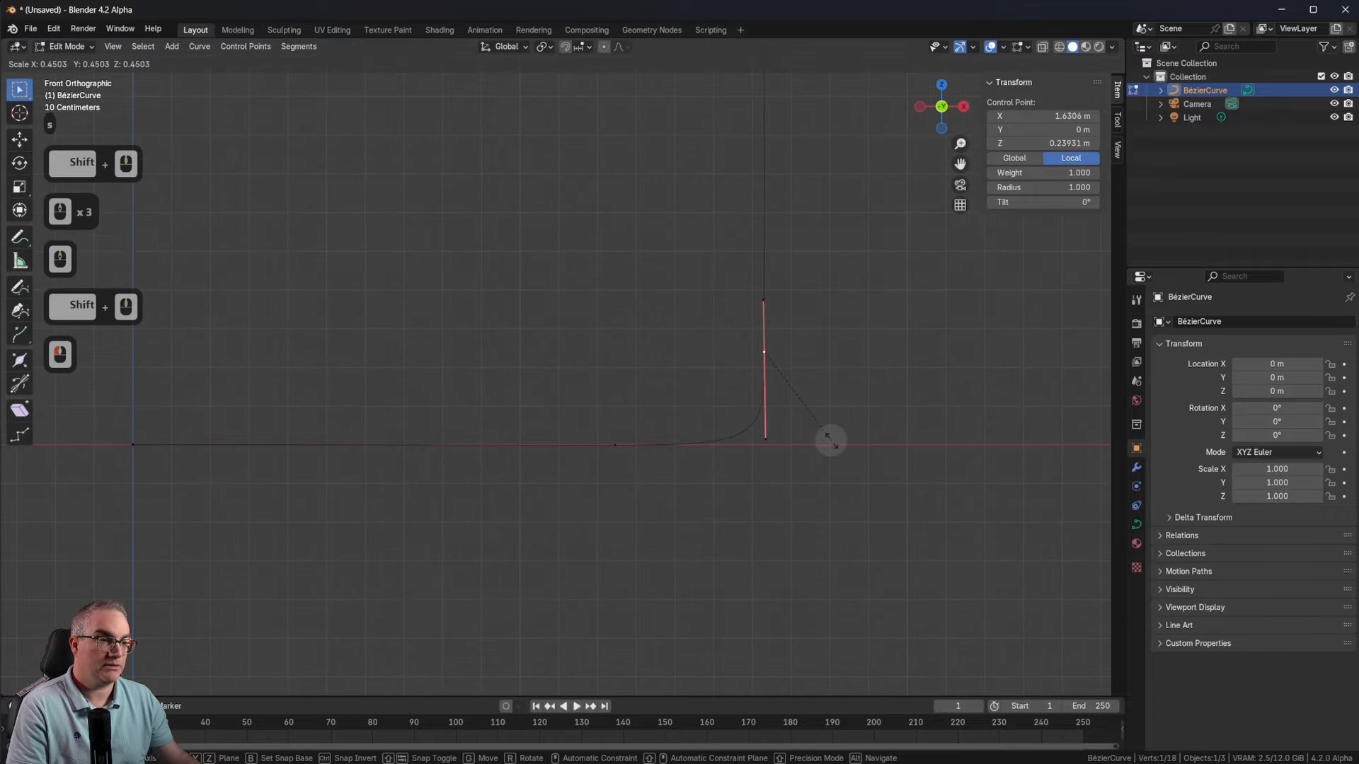
left_click(831, 440)
Step: Straighten the lower side-wall control point's handles vertically by scaling them to 0 along X
left_click_drag(731, 279, 846, 504)
key("s")
key("x")
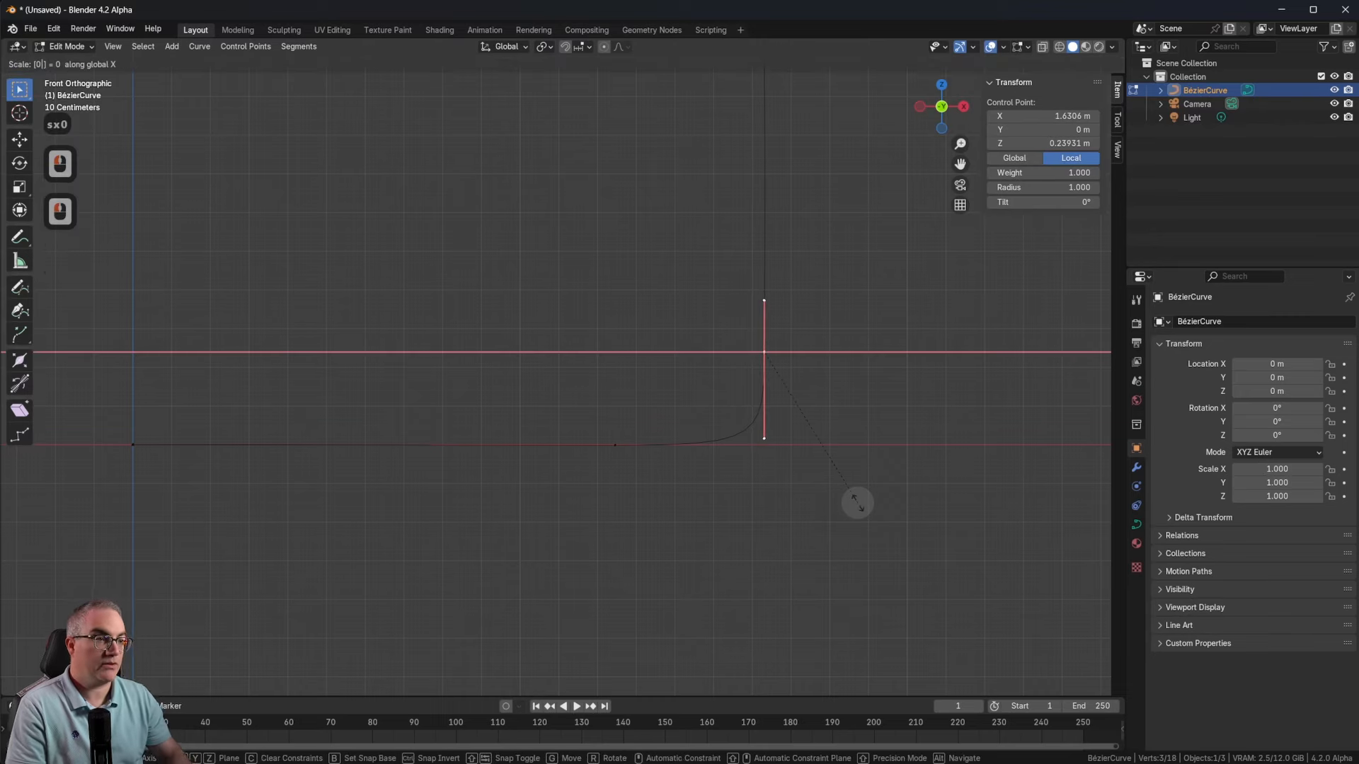
key("Return")
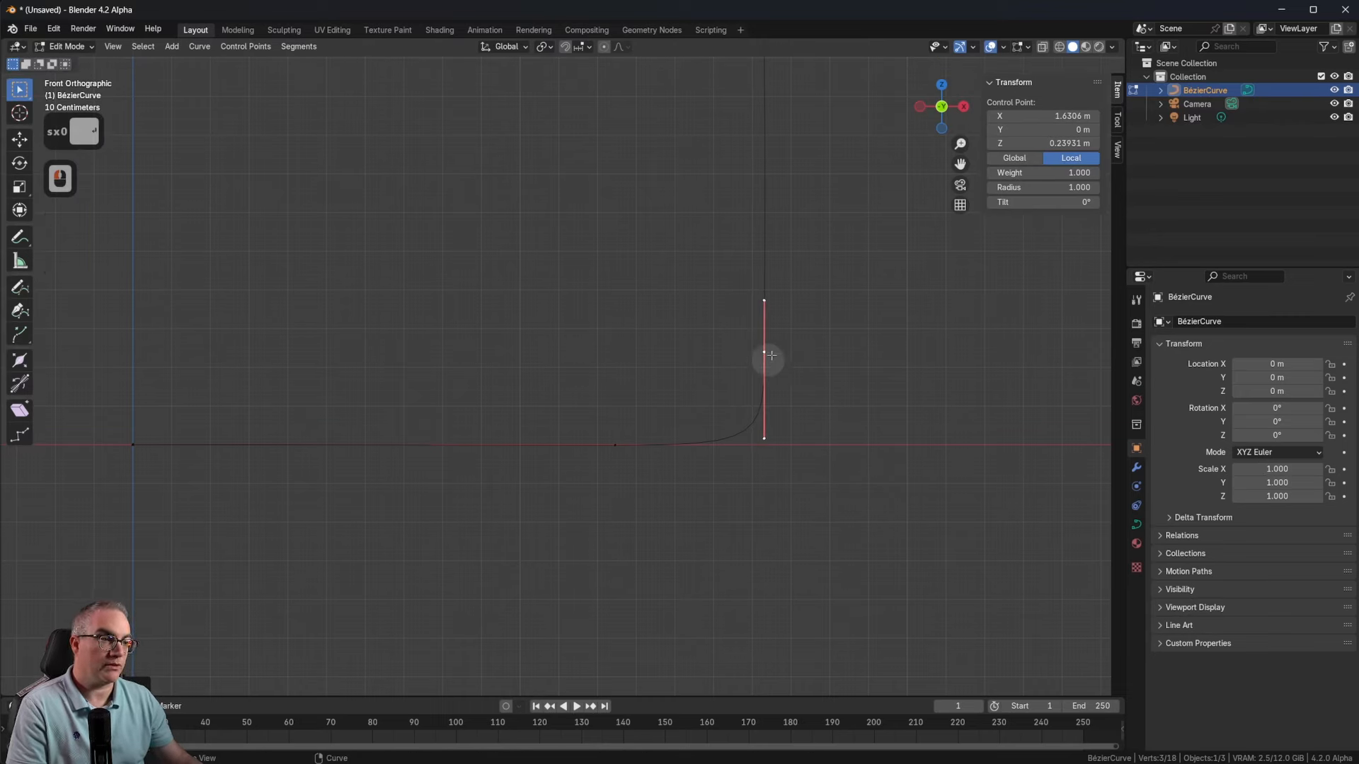
Step: Raise the lower side-wall control point along Z to about 0.37 m
key("g")
key("z")
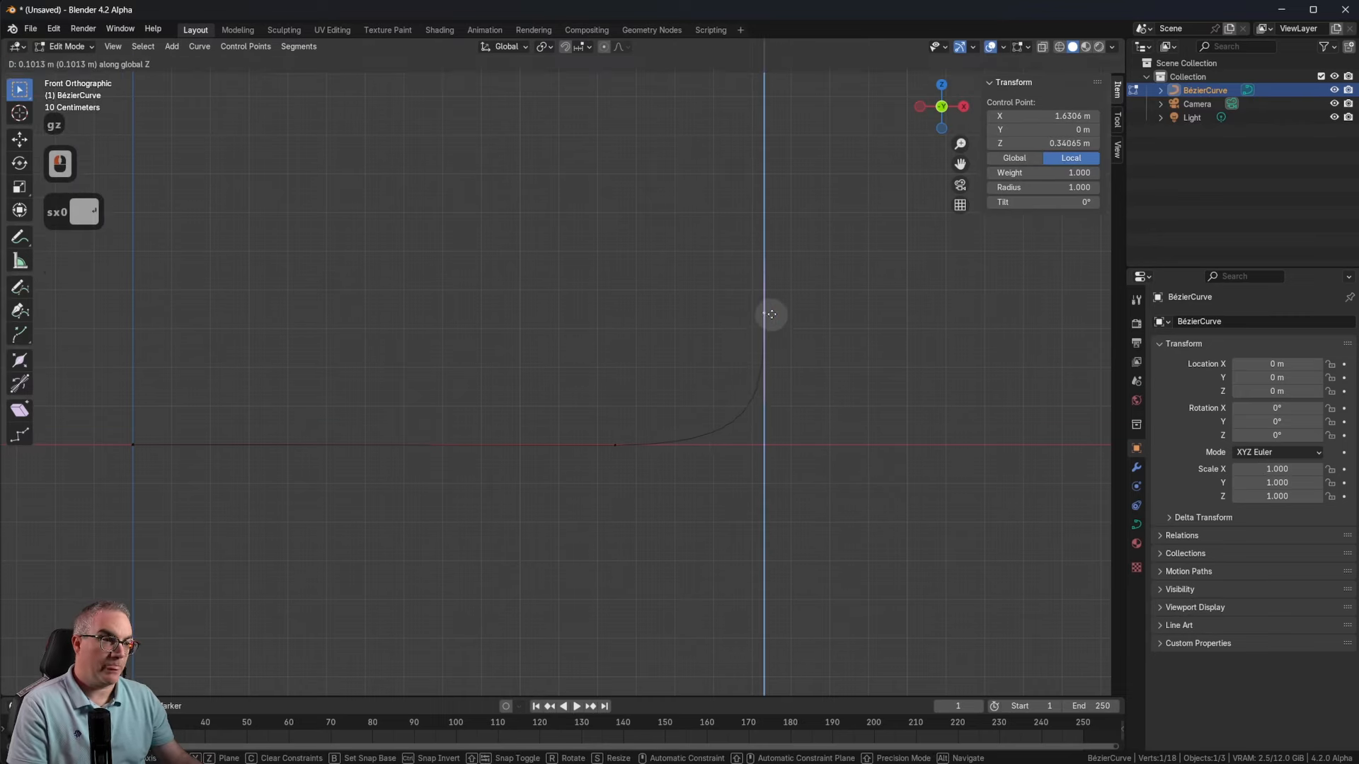
left_click(769, 304)
scroll(652, 424, "down", 2)
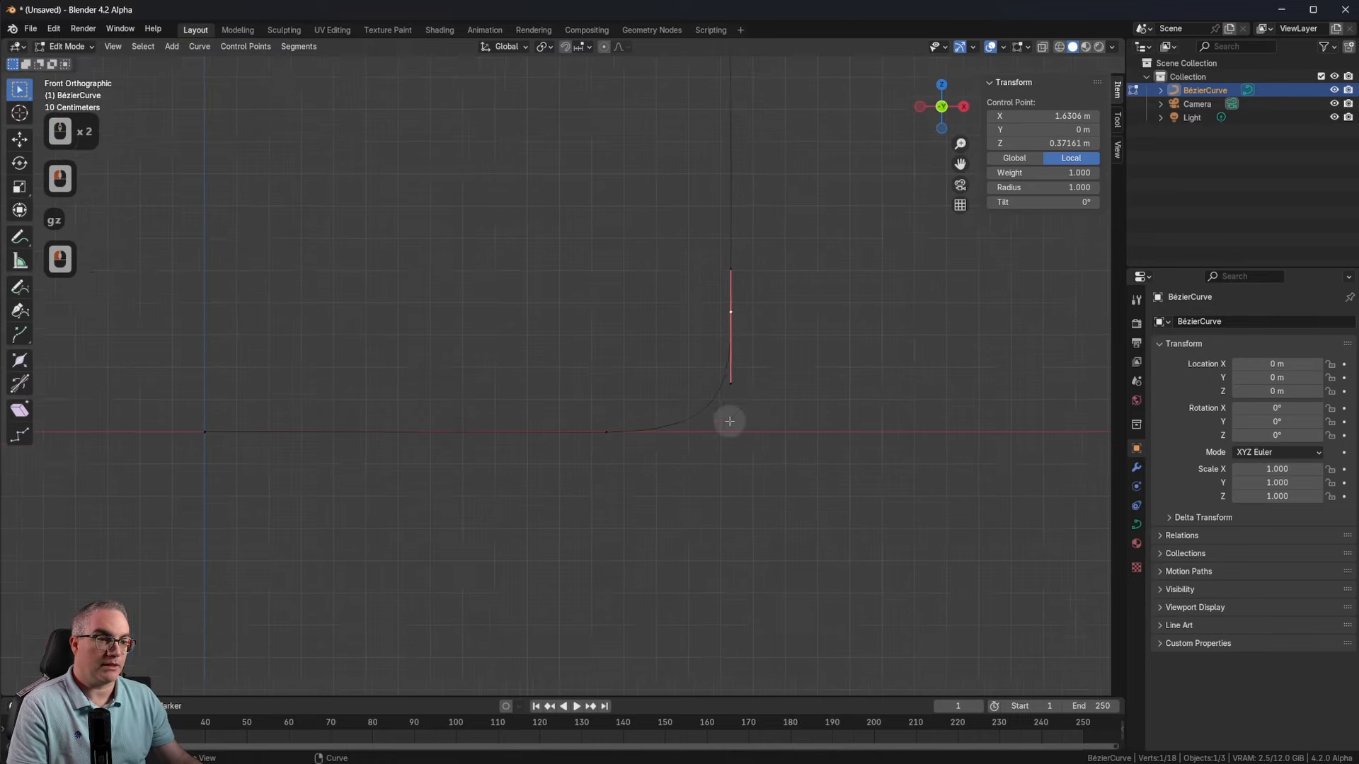
Step: Lower the side-wall control point slightly along Z to tighten the base corner
middle_click_drag(799, 380, 783, 567, "shift")
key("g")
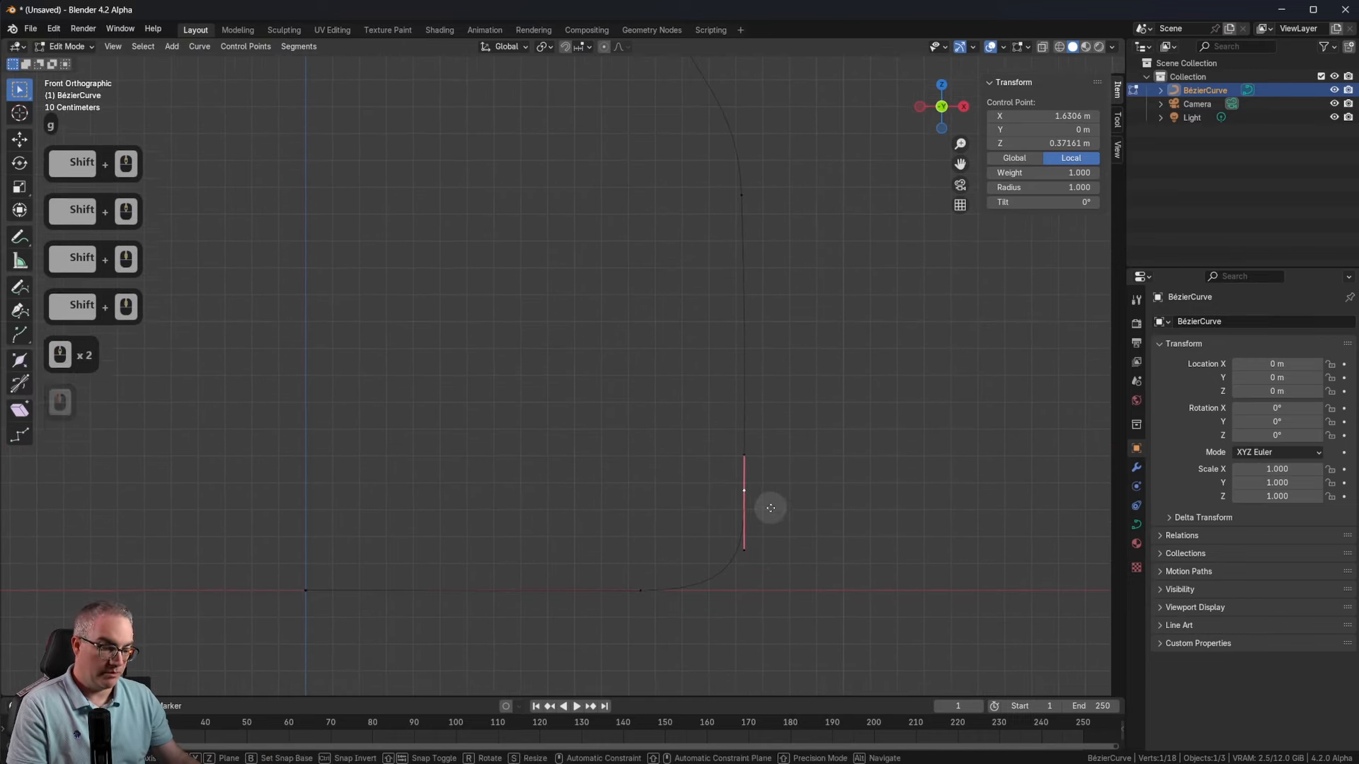
key("z")
left_click(768, 527)
Step: Move the base control point outward along X to about 1.35 m and shorten both of its handles
left_click(639, 589)
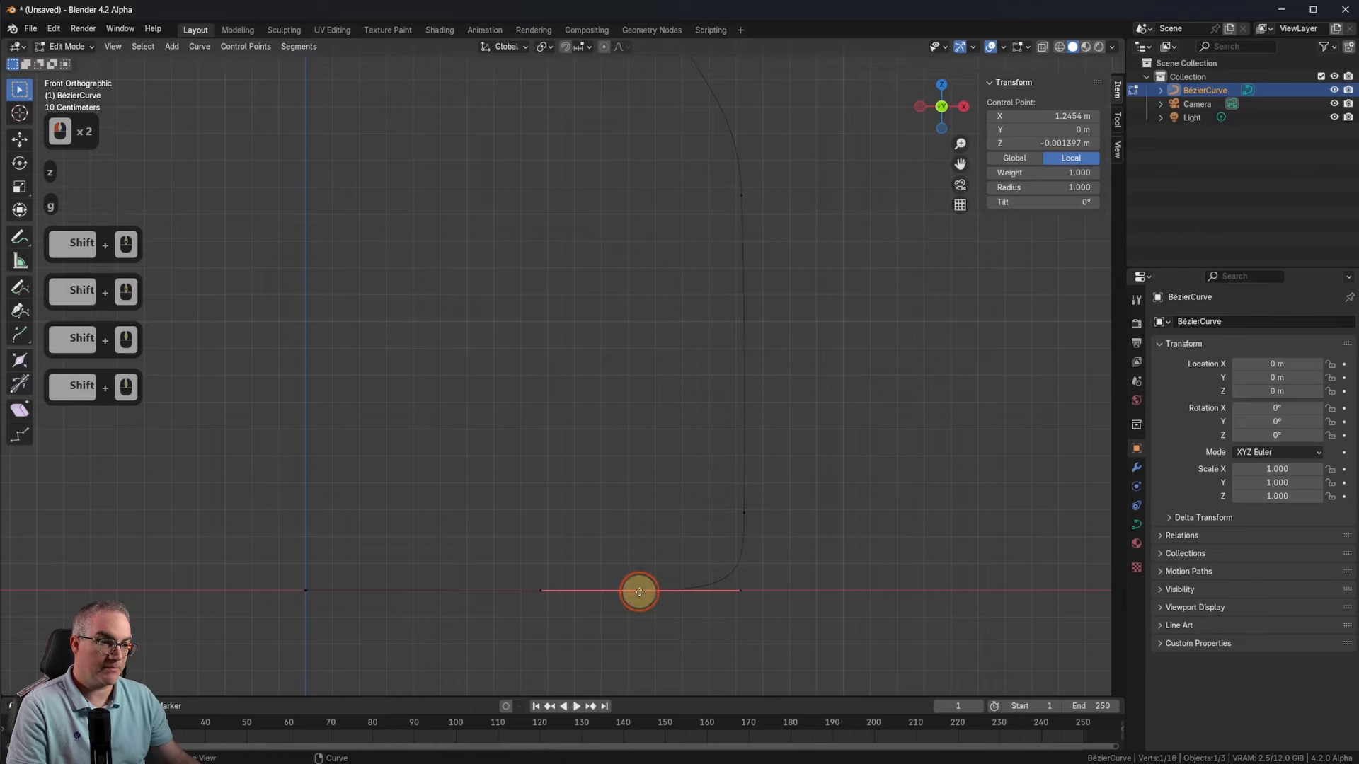
key("g")
key("x")
left_click(660, 591)
left_click_drag(493, 571, 885, 637)
key("s")
left_click(843, 623)
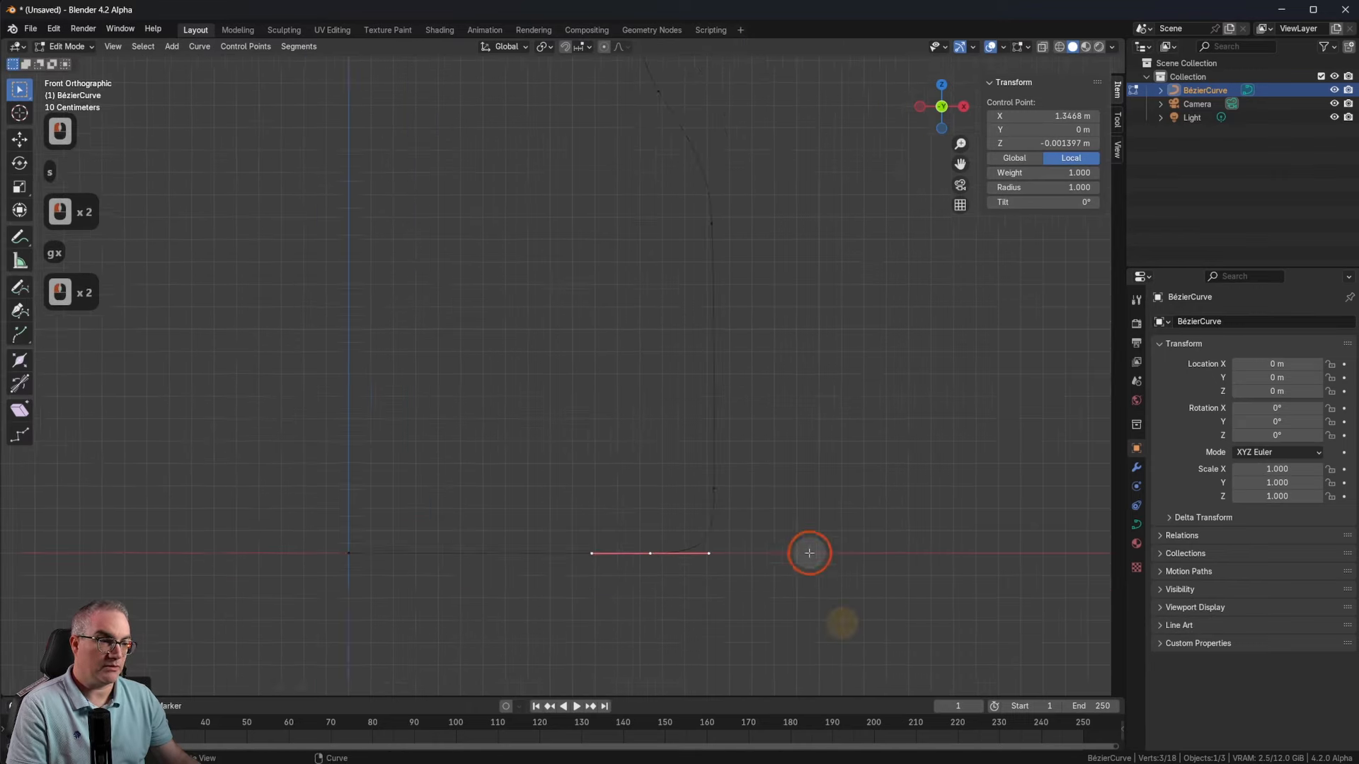
scroll(831, 449, "down", 3)
Step: Select all control points and handles of the profile curve while viewing it in perspective
key("Tab")
middle_click_drag(831, 449, 788, 476, "shift")
key("Tab")
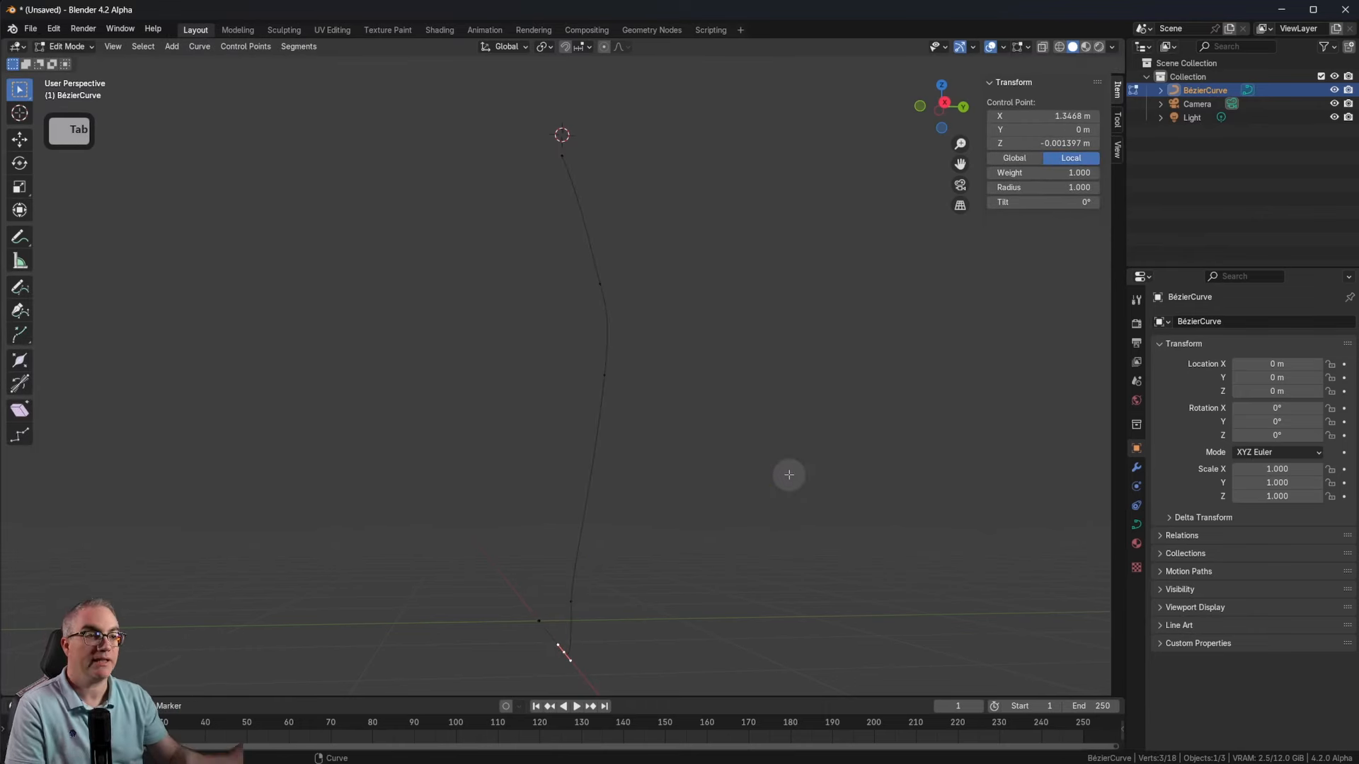
middle_click_drag(745, 509, 821, 519, "shift")
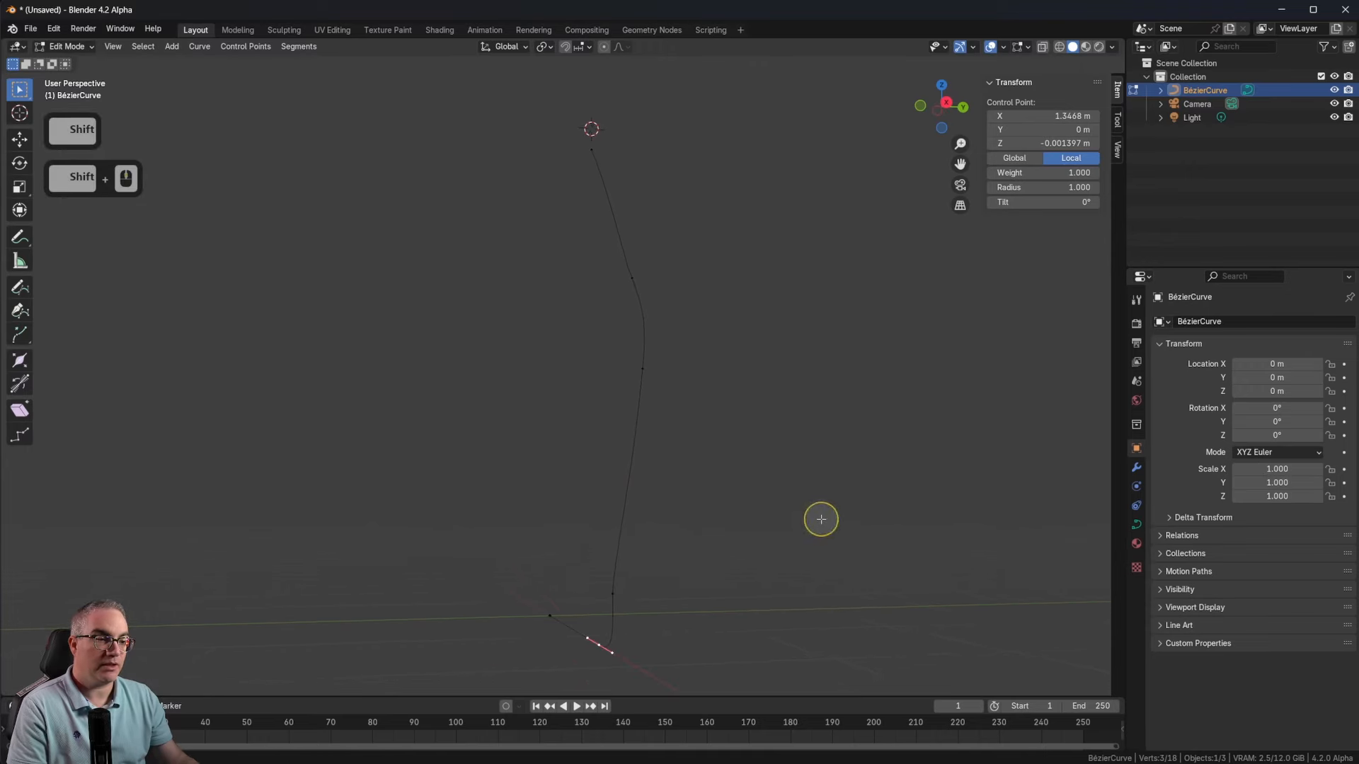
key("a")
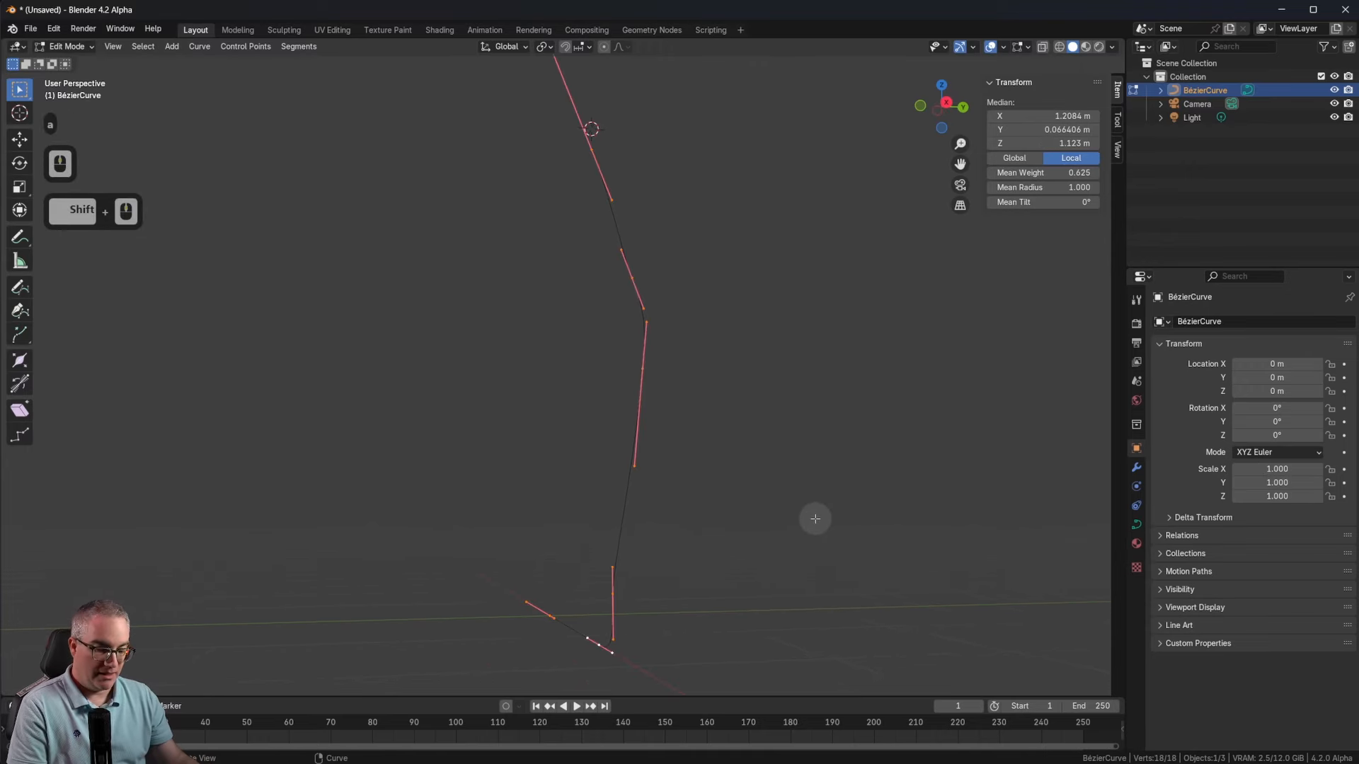
key("s")
key("y")
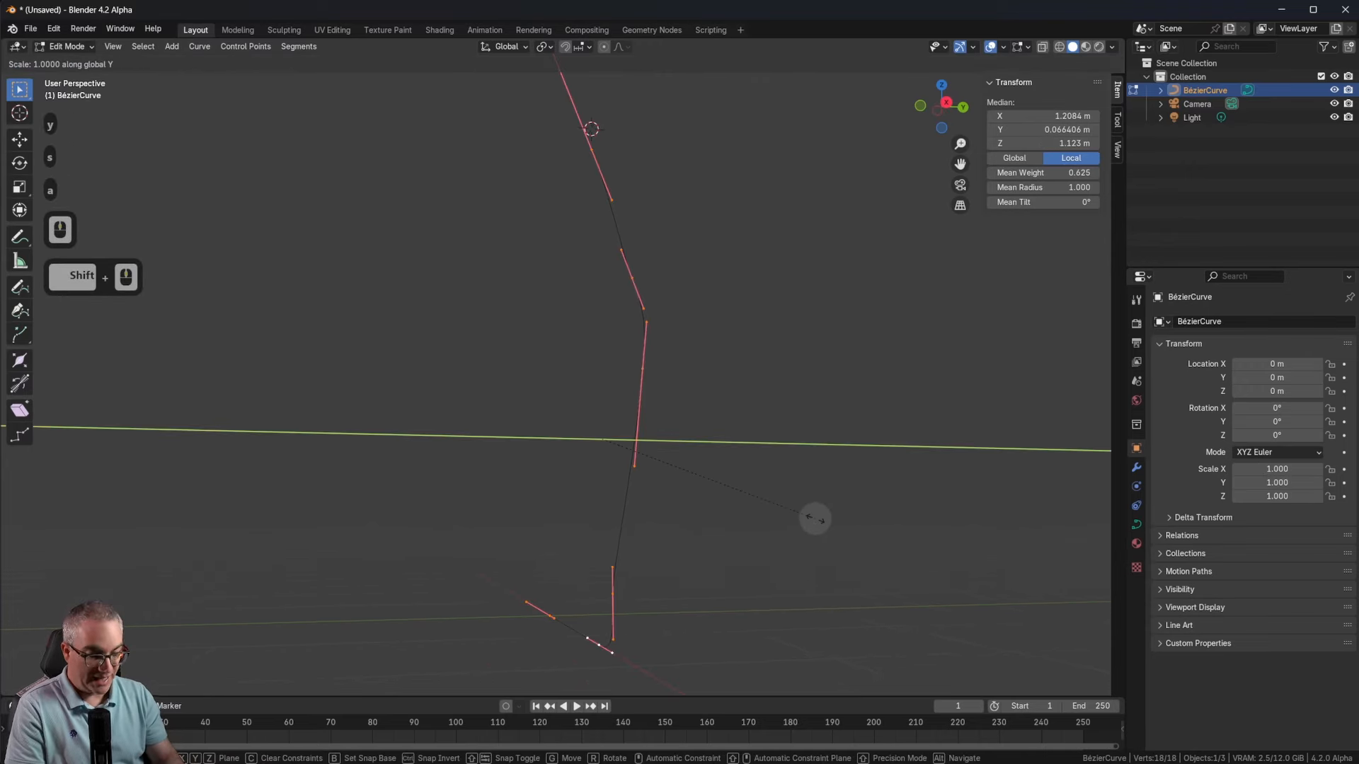
key("0")
key("Tab")
middle_click_drag(815, 518, 870, 502)
key("Escape")
Step: Flatten the whole curve into one plane by scaling all control points to 0 along Y, and return to Object Mode
key("s")
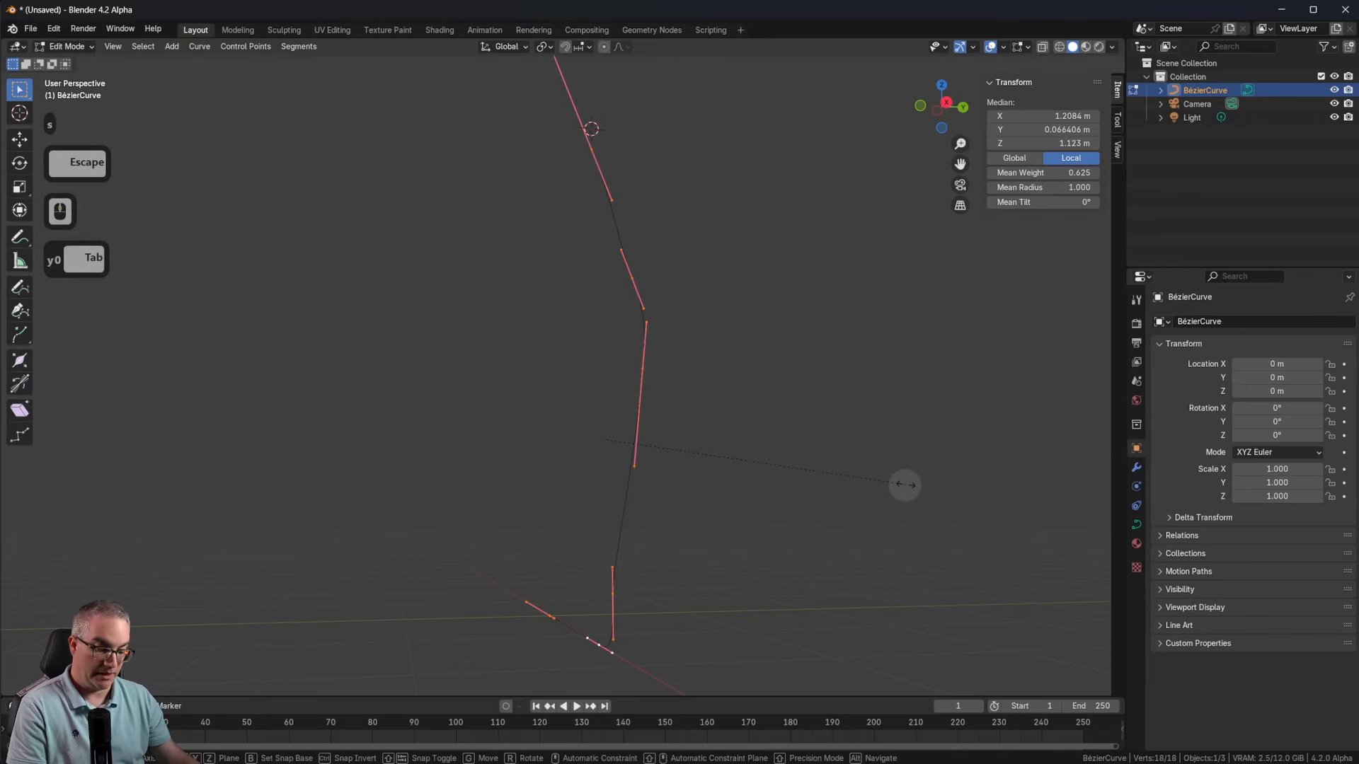
key("y")
key("0")
key("Return")
middle_click_drag(905, 485, 642, 522, "shift")
key("Tab")
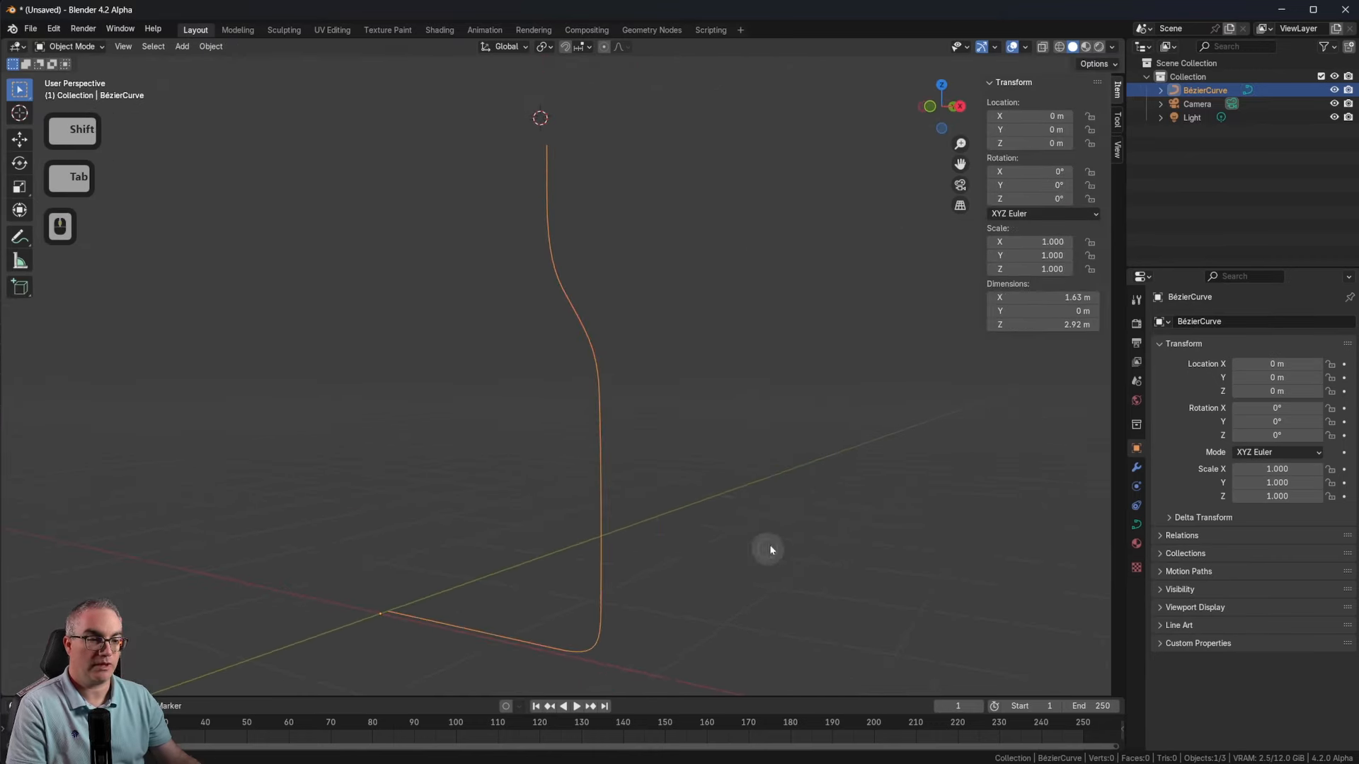
Step: Select all control points in Edit Mode and move them along Y to about 0.013 m, close to the X axis
middle_click_drag(768, 549, 865, 496, "shift")
key("KP_1")
scroll(619, 573, "up", 1)
scroll(619, 573, "up", 2)
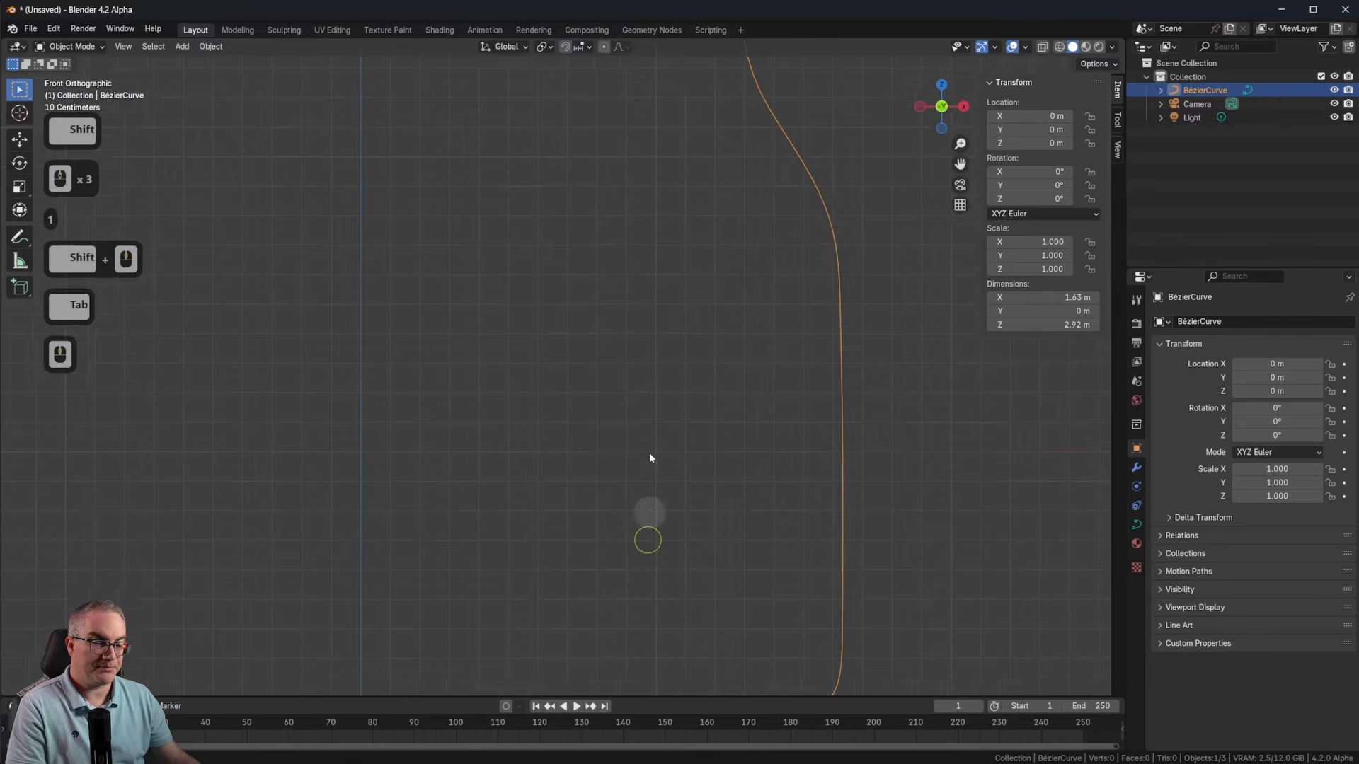
middle_click_drag(647, 457, 537, 428, "shift")
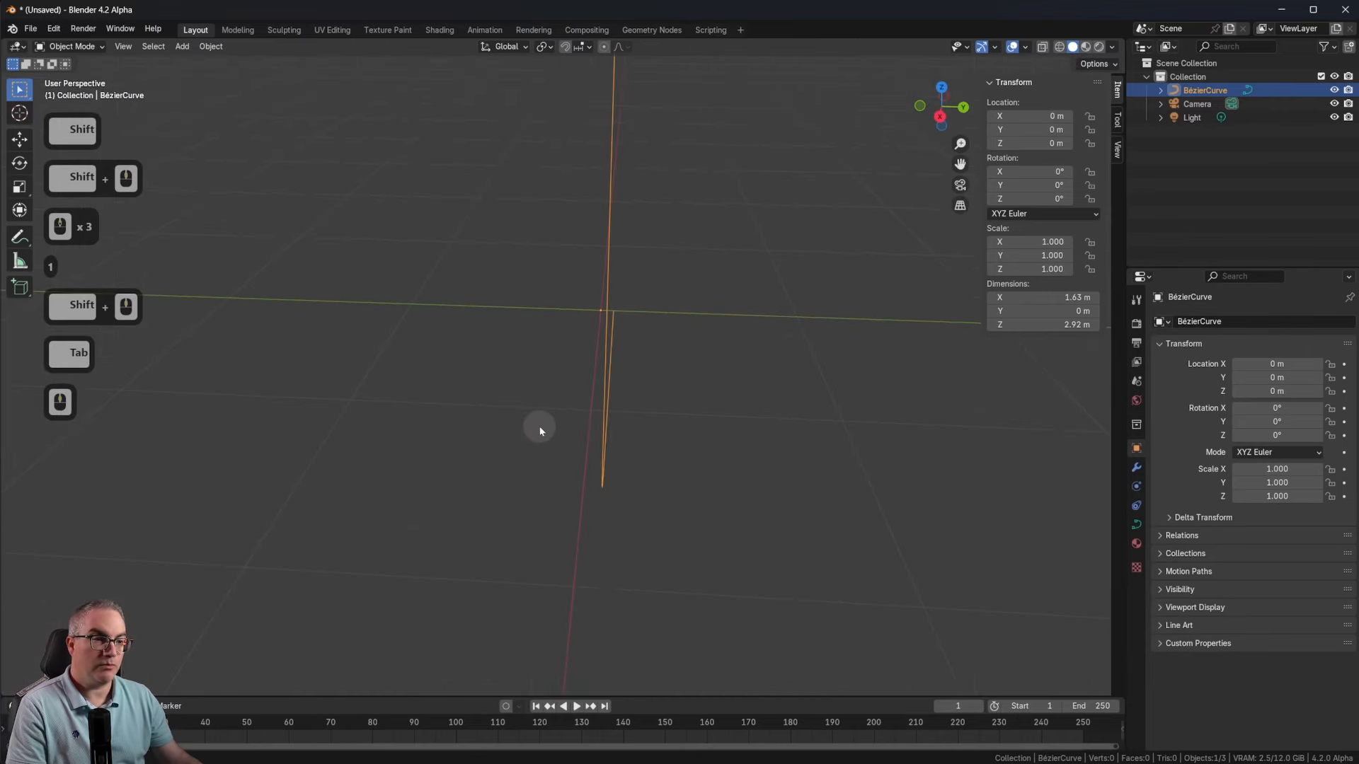
key("Tab")
key("a")
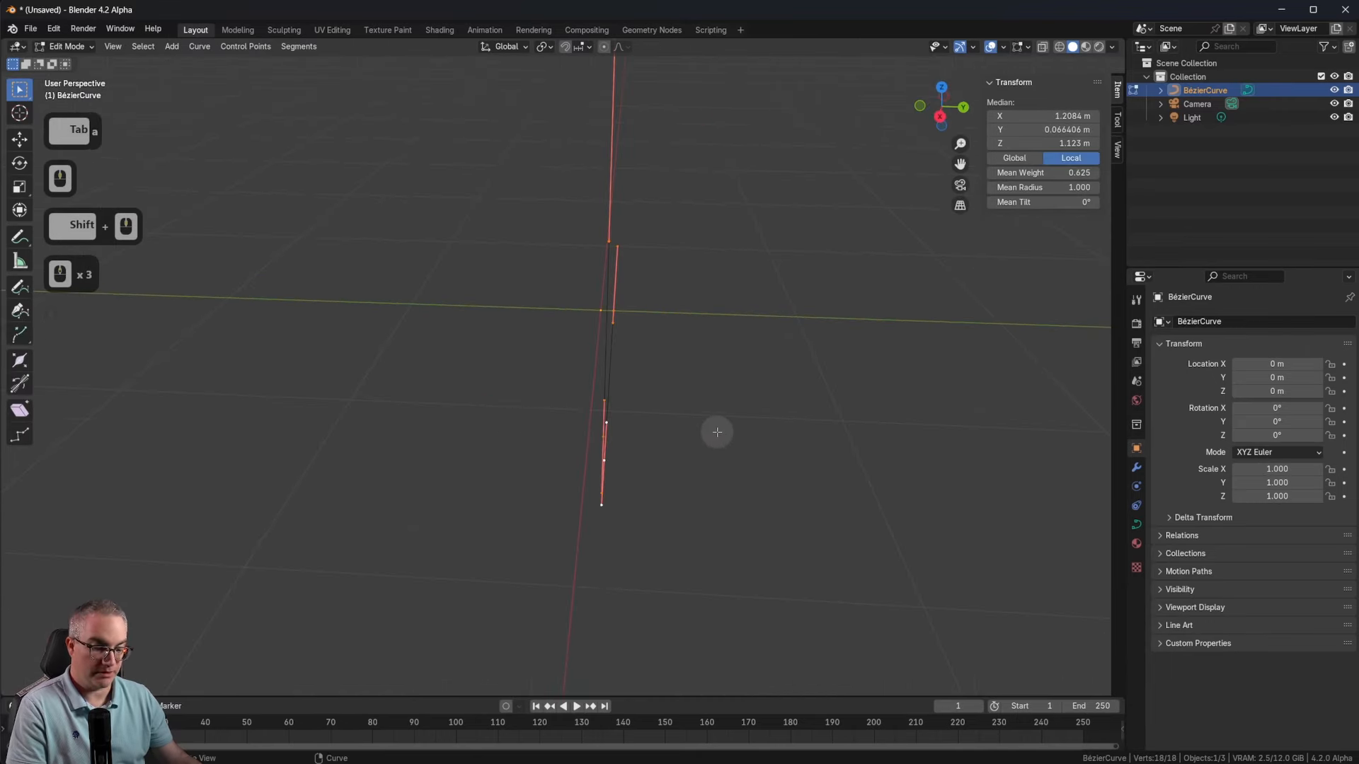
key("g")
key("y")
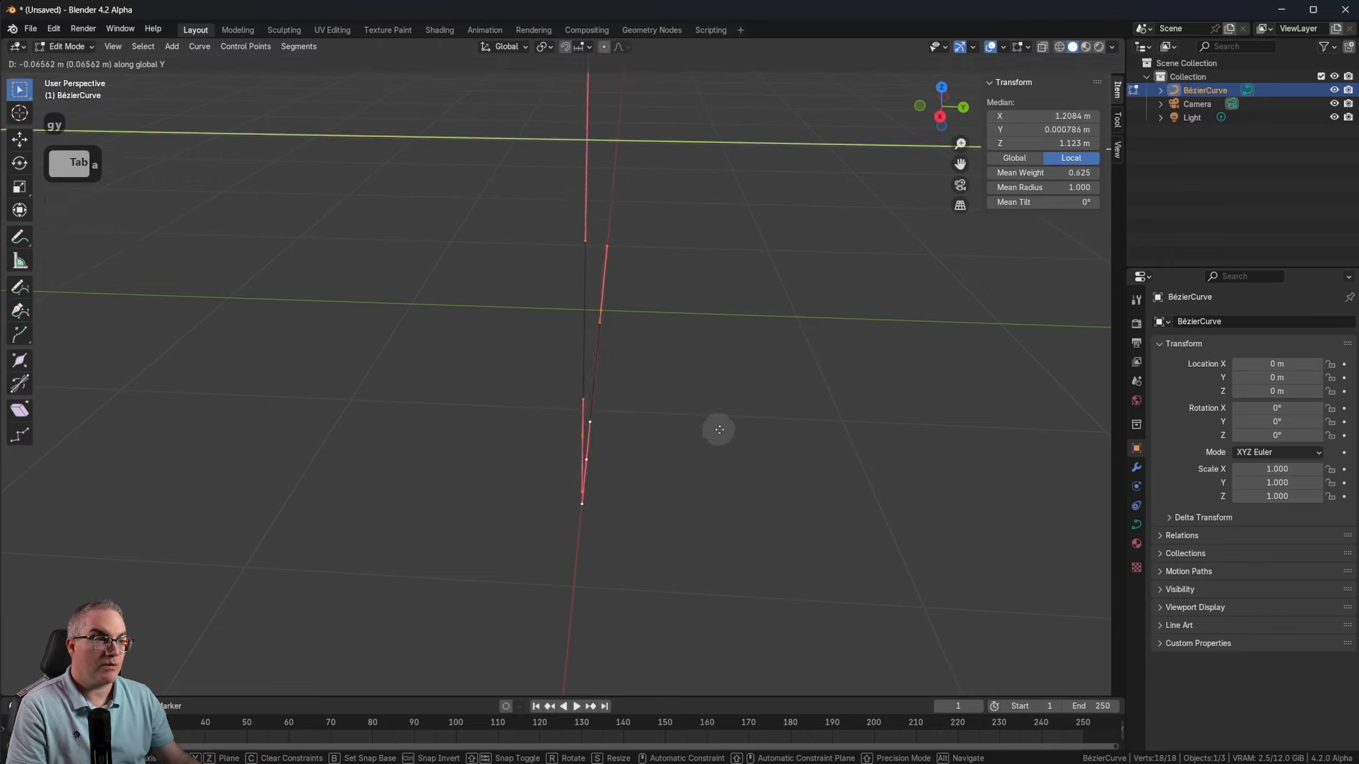
left_click(714, 430)
Step: Set the median Y of all control points to exactly 0 m and return to Object Mode
left_click(1055, 130)
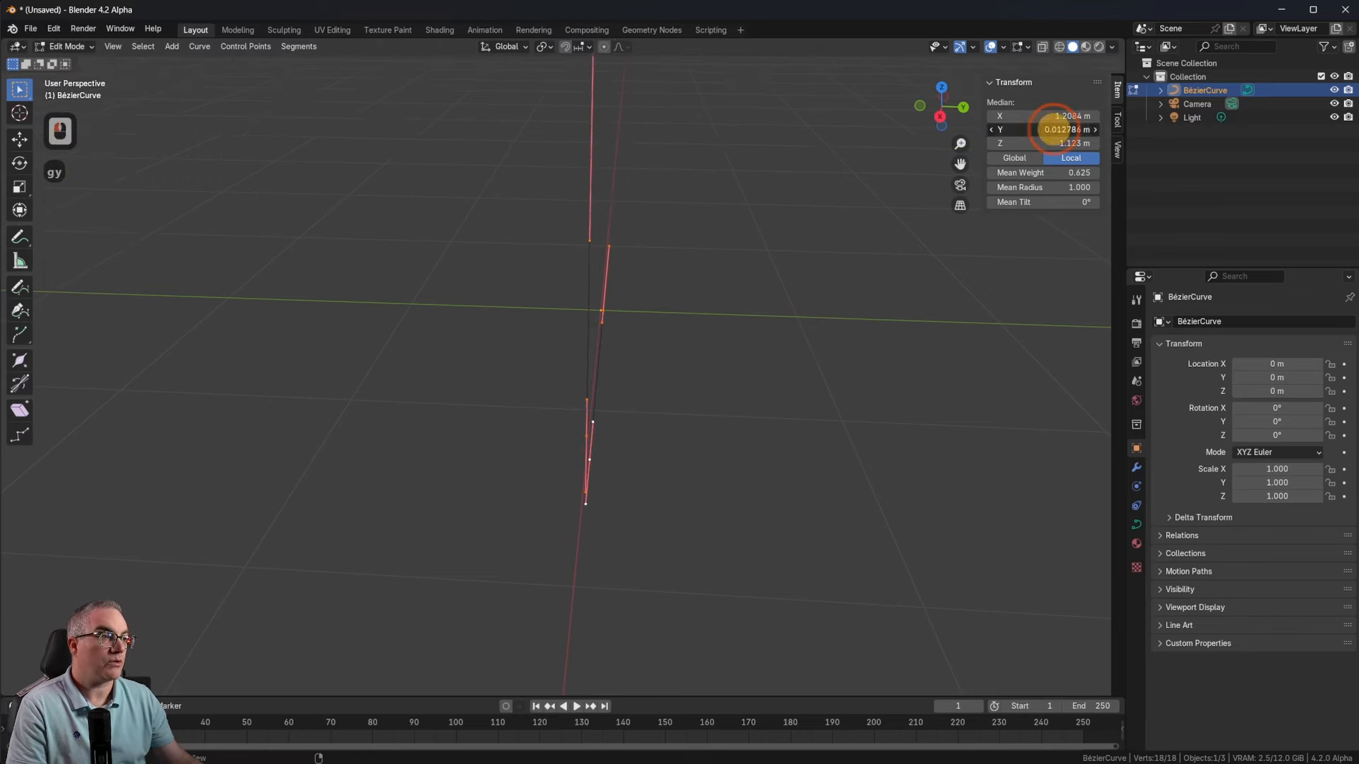
type("0")
key("Return")
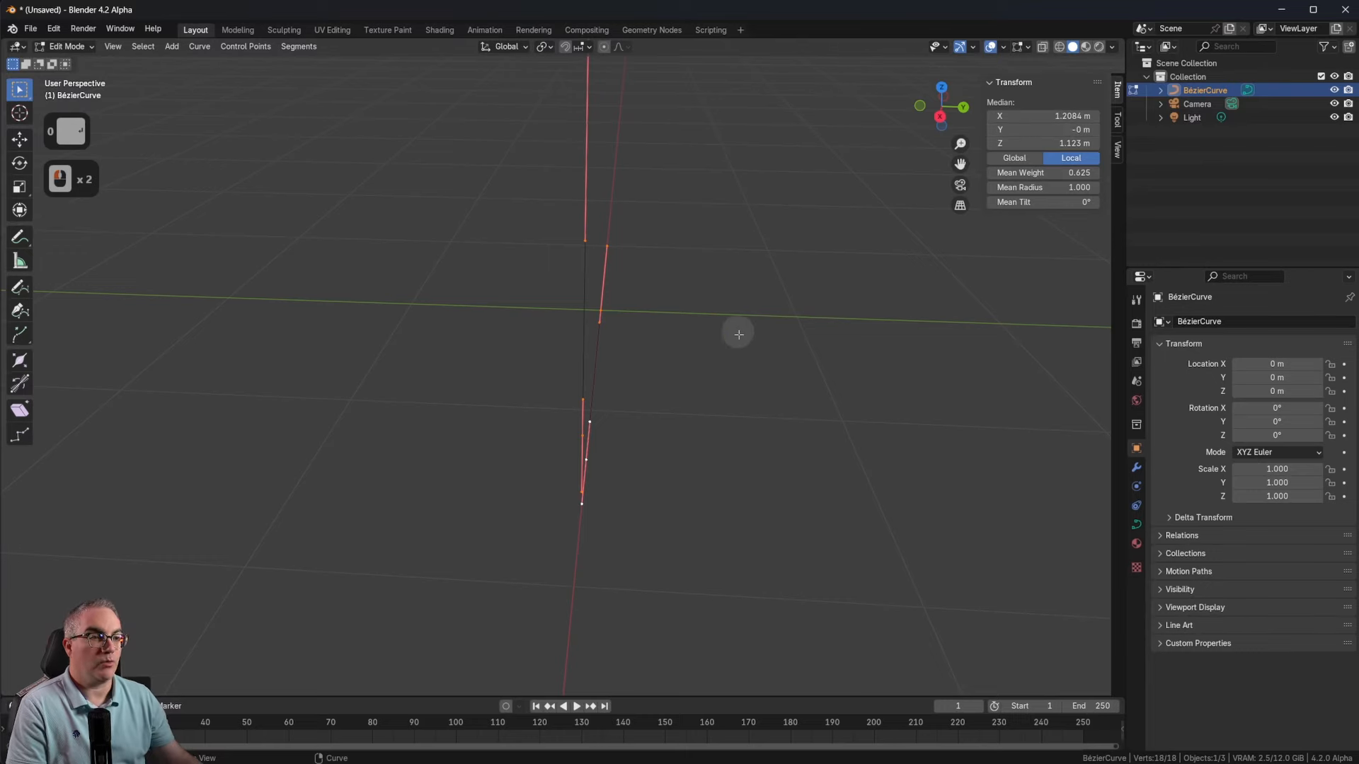
middle_click_drag(738, 333, 901, 318, "shift")
key("Tab")
scroll(809, 306, "up", 4)
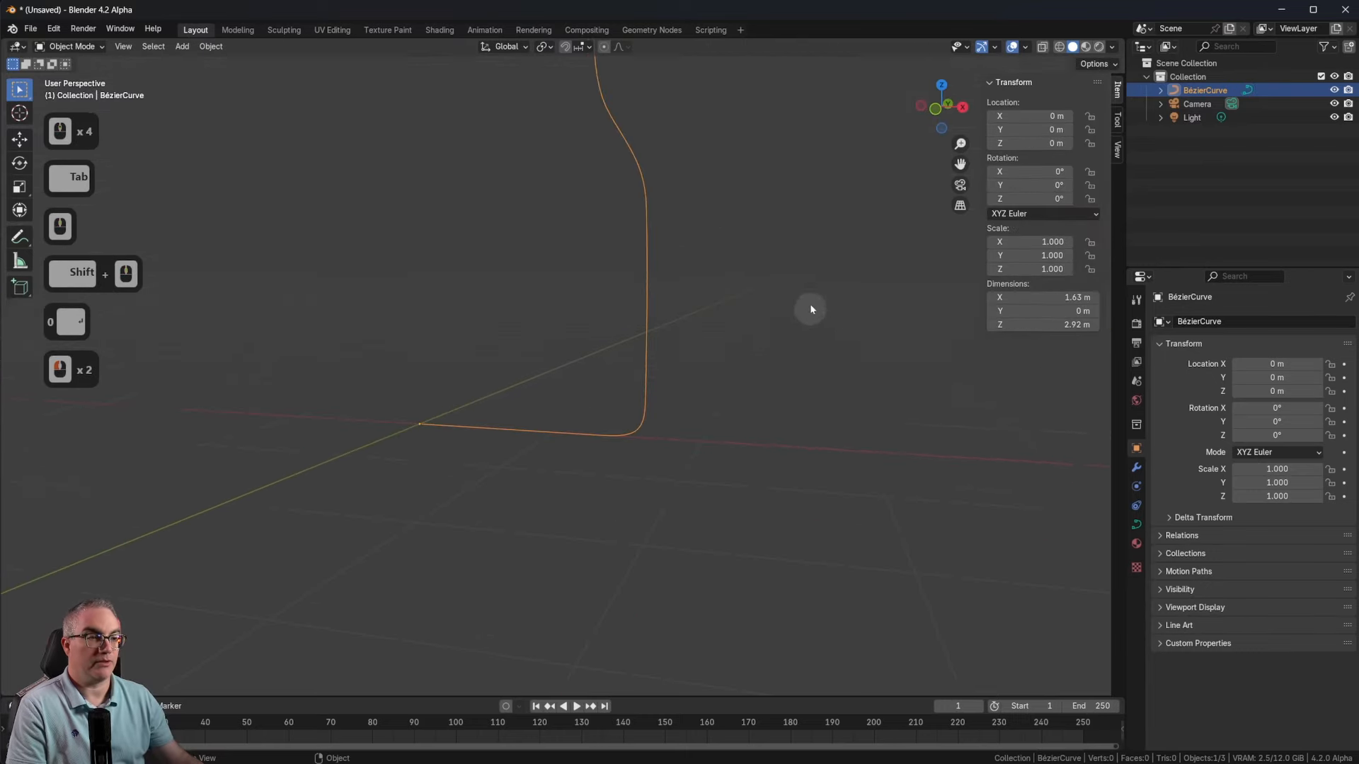
middle_click_drag(862, 565, 882, 517)
scroll(761, 507, "down", 2)
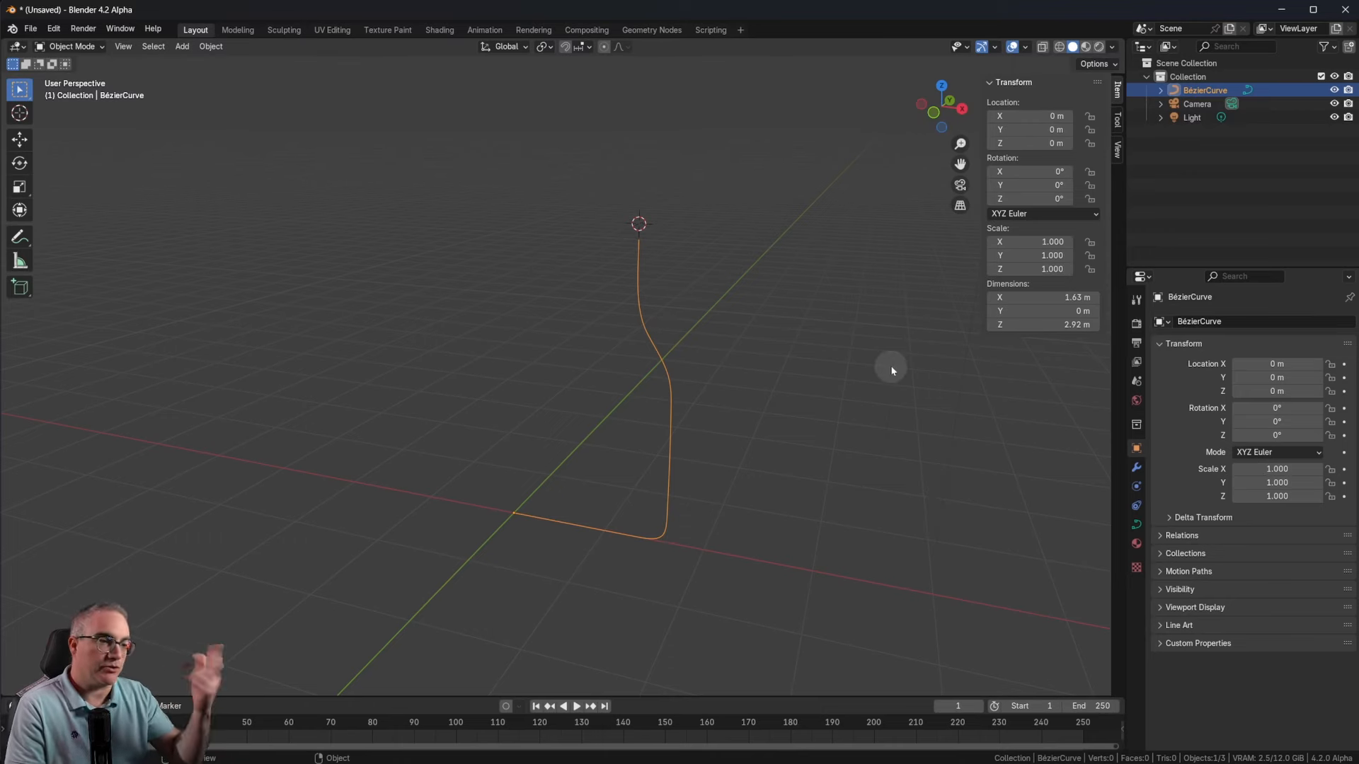
Step: Add a Screw modifier to the profile curve in Edit Mode to revolve it around the Z axis
key("Tab")
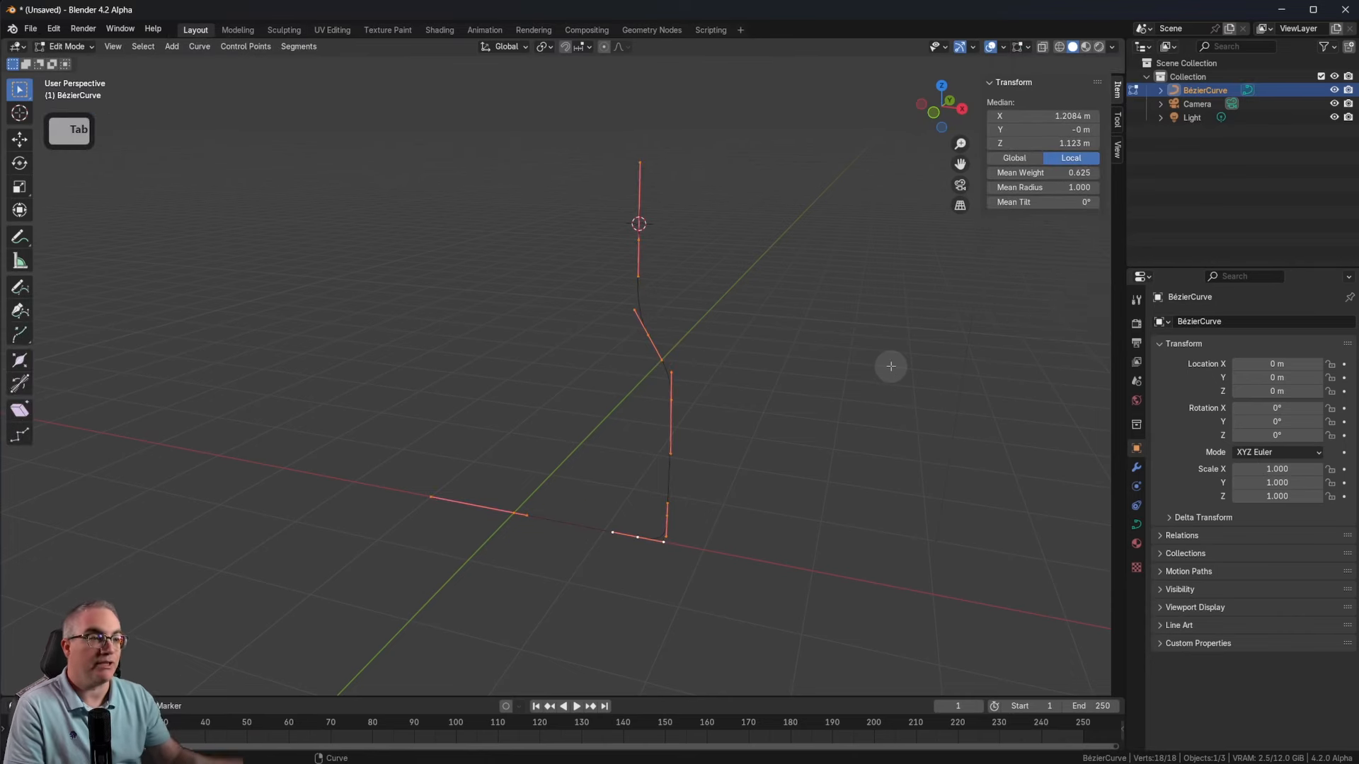
left_click(1136, 467)
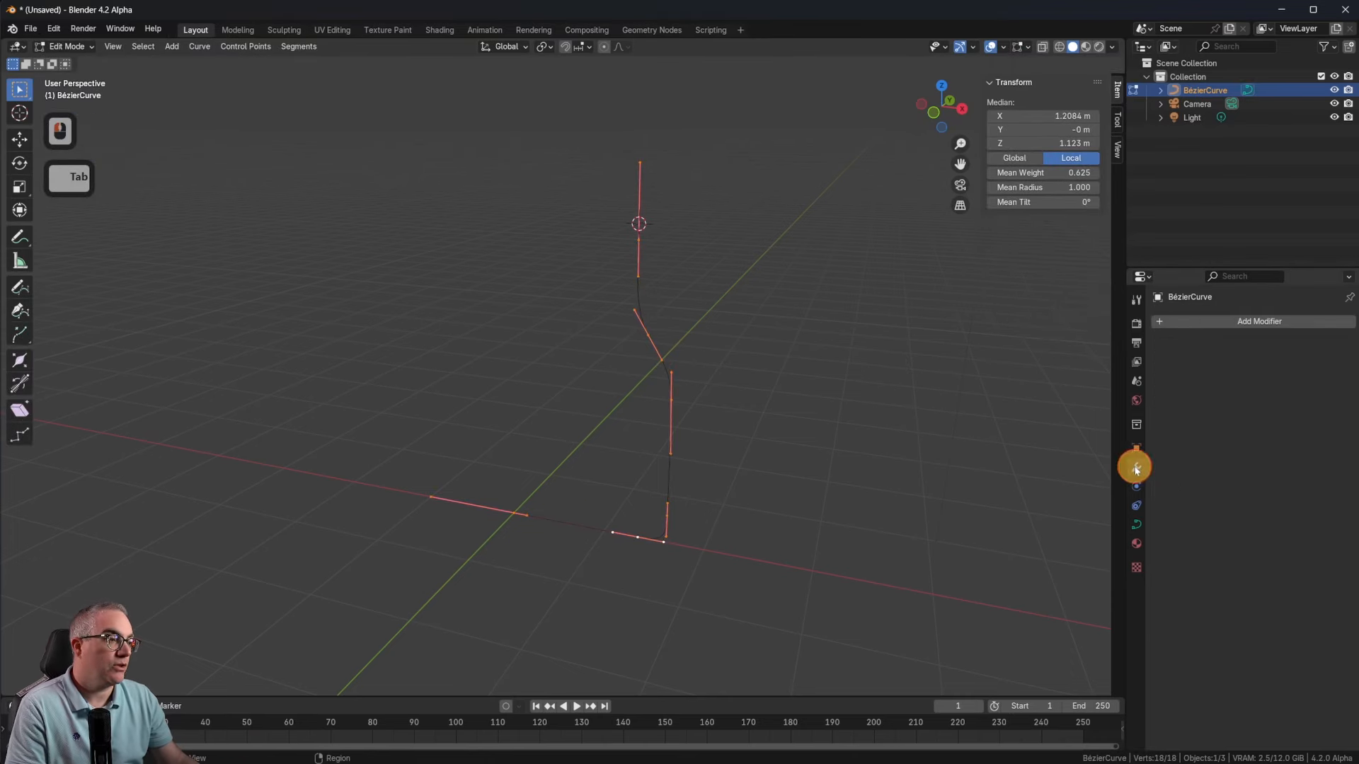
left_click(1220, 323)
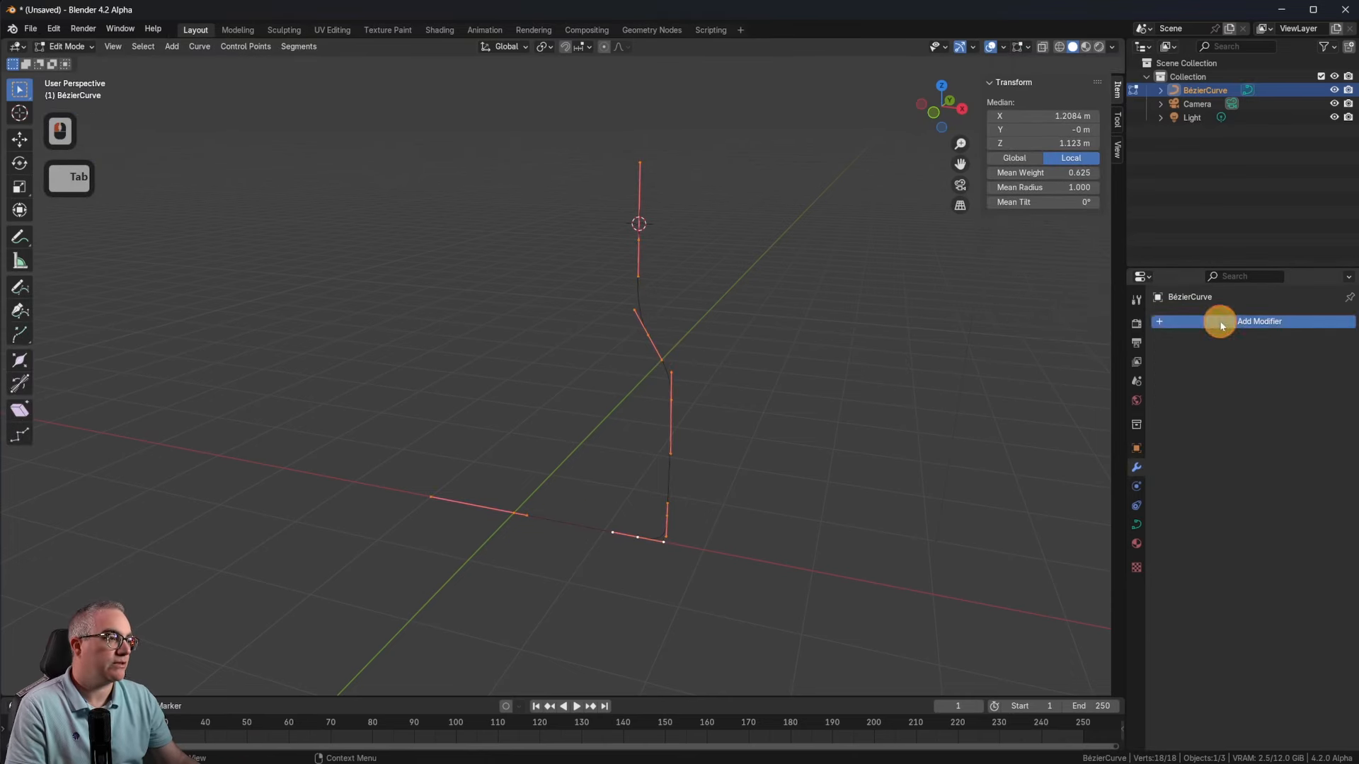
left_click(1219, 322)
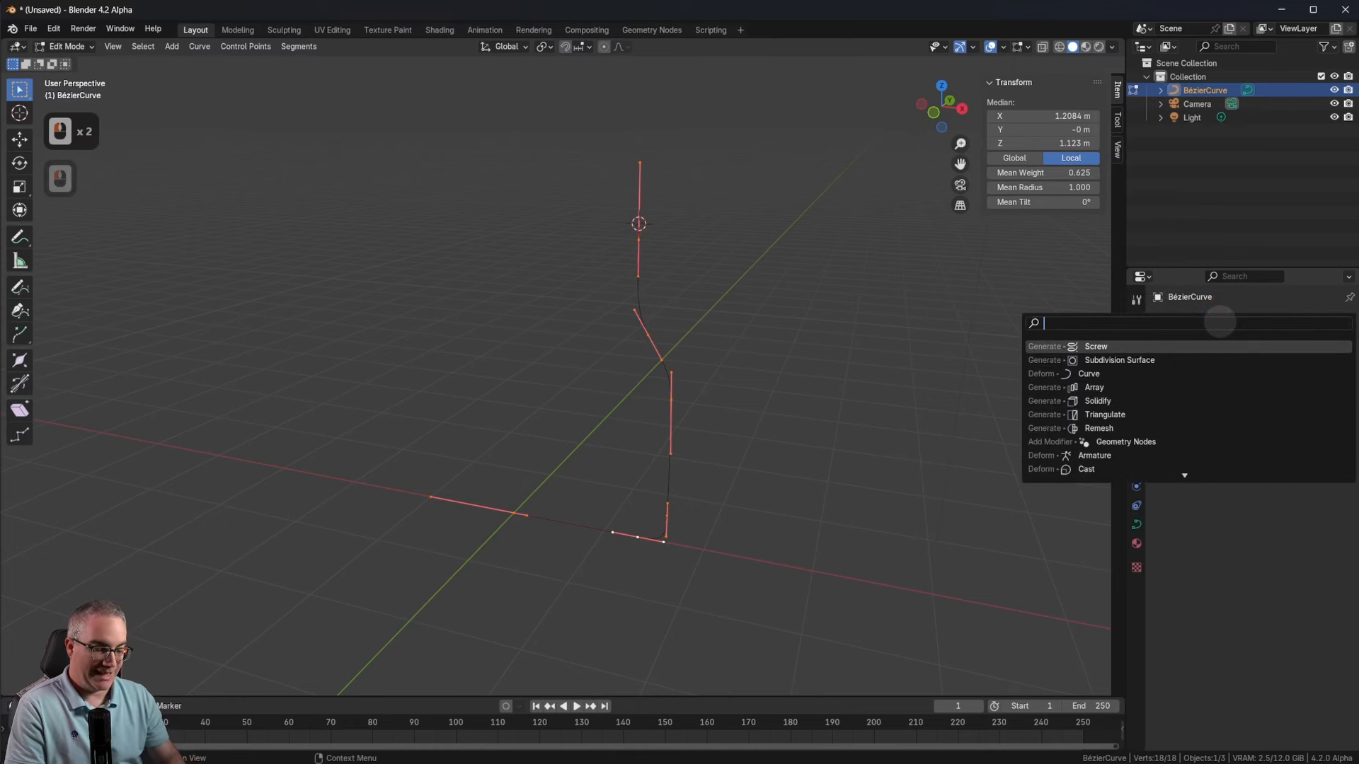
type("s")
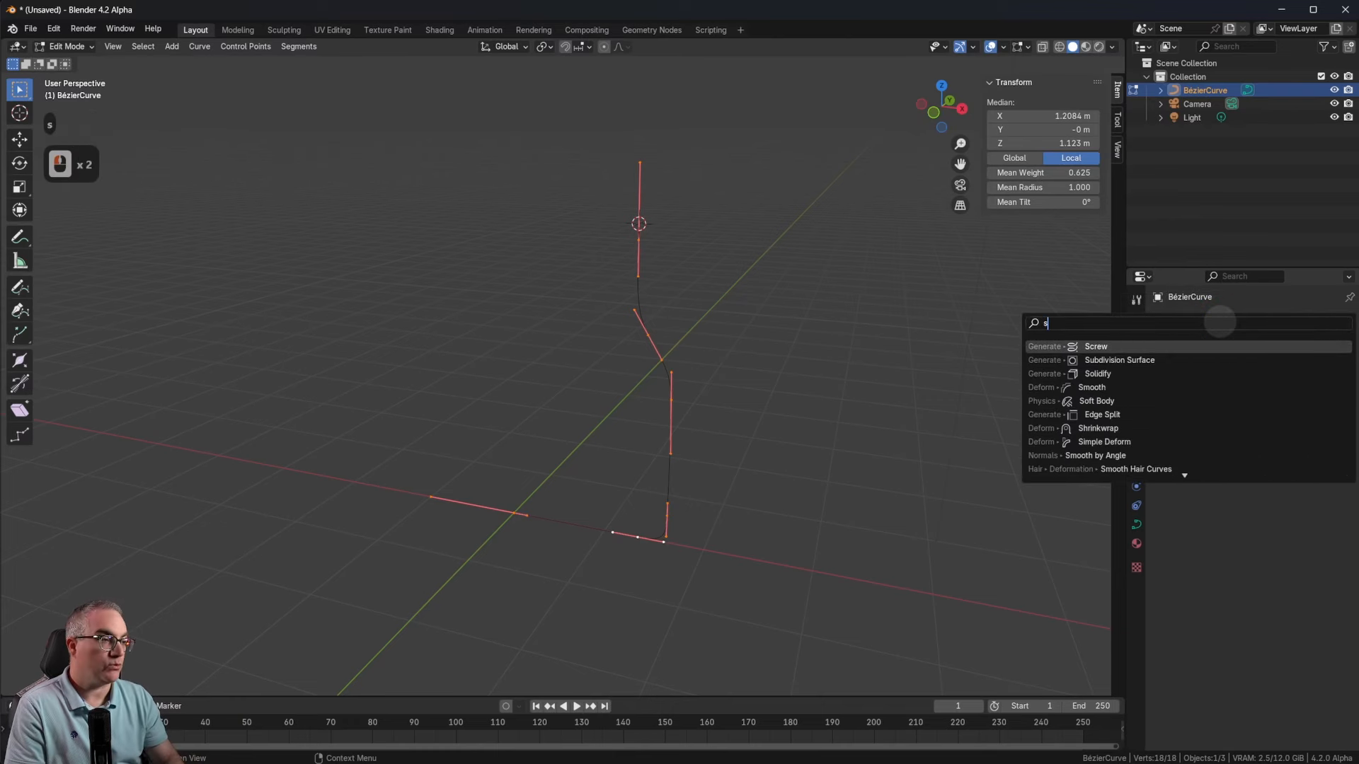
type("k")
left_click(1114, 346)
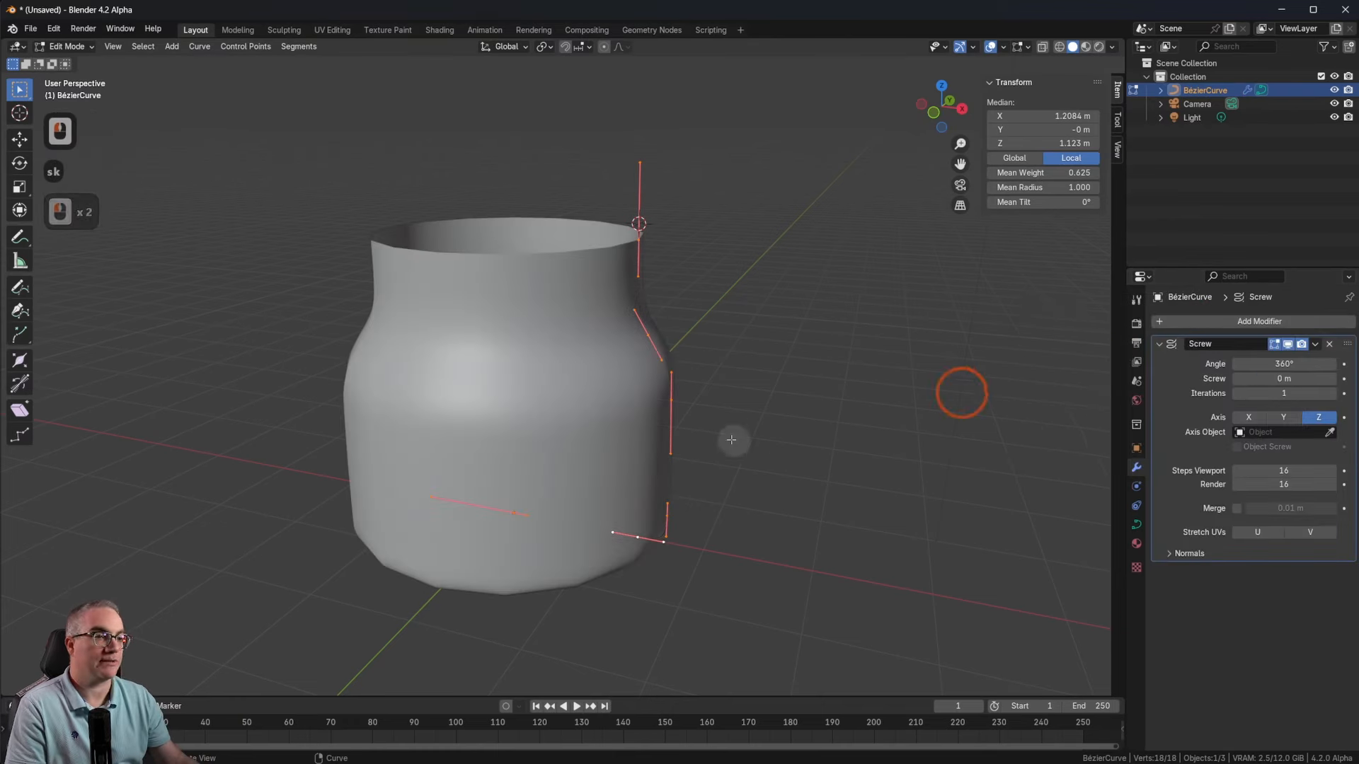
Step: Try out a Screw offset that spirals the revolved shape along Z, and reset the offset to 0 m
middle_click_drag(802, 365, 820, 408)
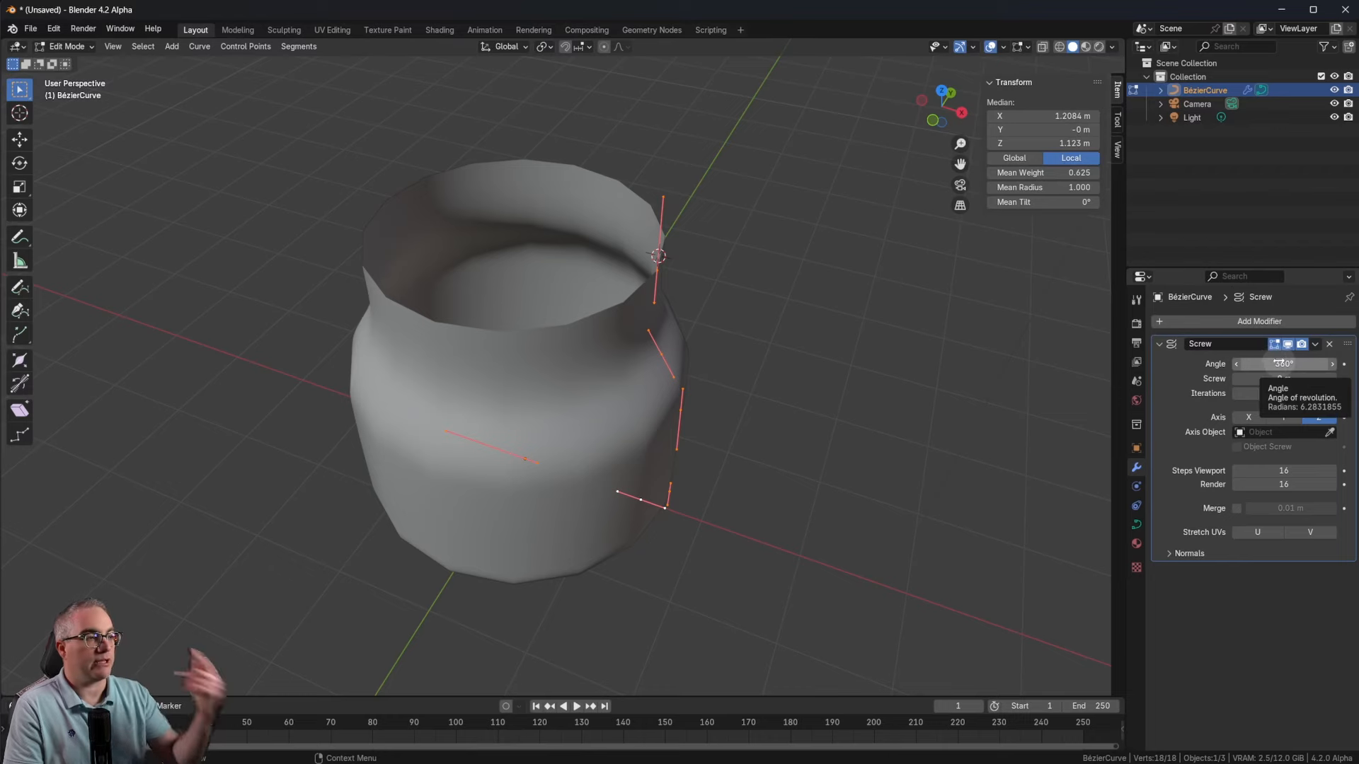
left_click_drag(1316, 383, 215, 379)
middle_click_drag(801, 280, 849, 382)
left_click_drag(1289, 378, 197, 379)
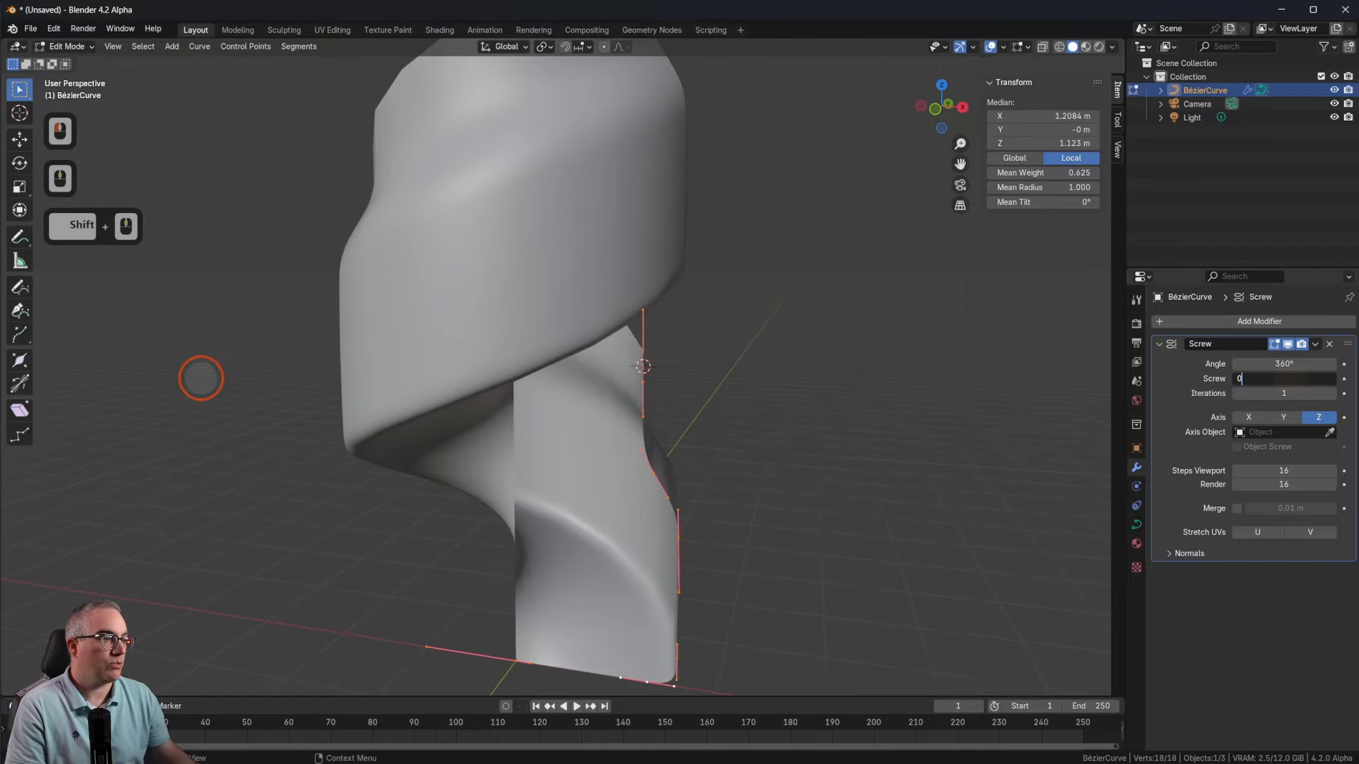
middle_click_drag(707, 419, 807, 440, "shift")
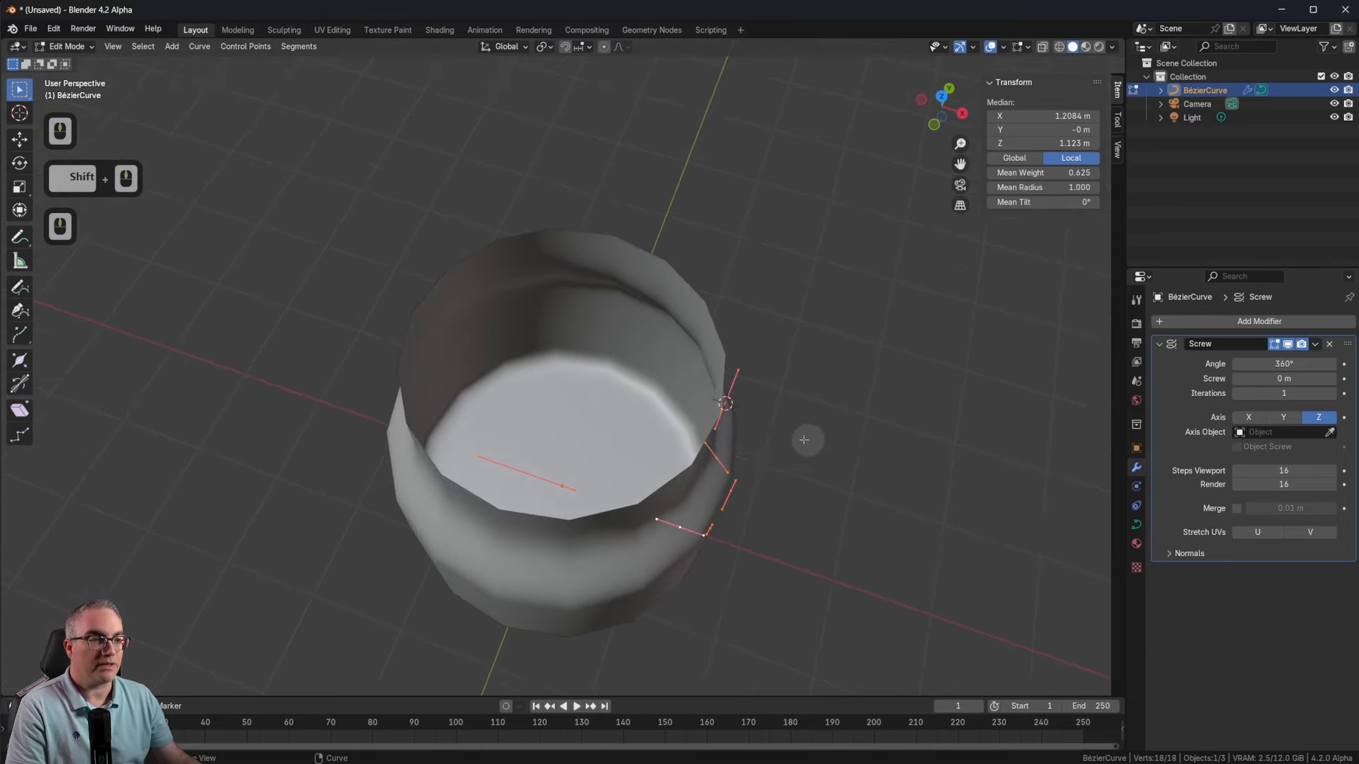
scroll(746, 437, "up", 3)
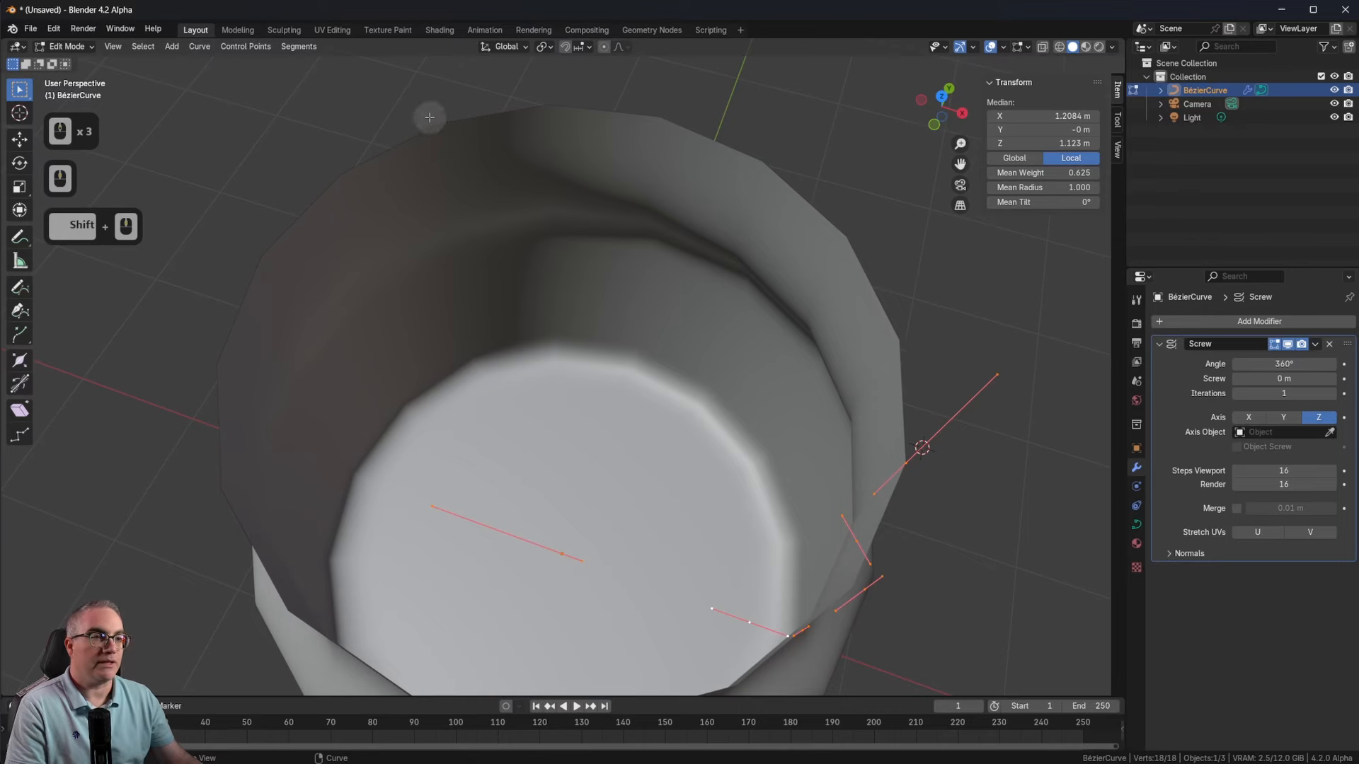
middle_click_drag(874, 424, 898, 478)
scroll(920, 486, "down", 2)
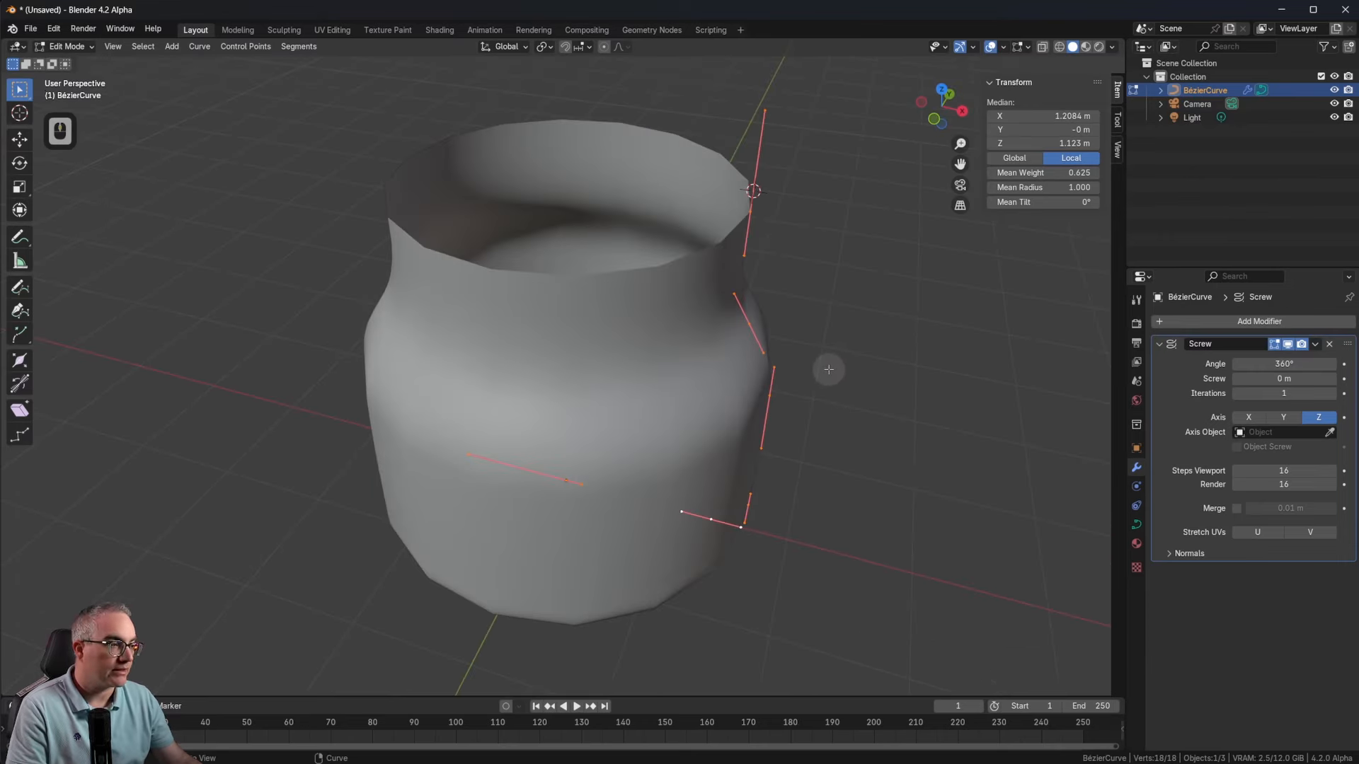
Step: Return to Object Mode and set the Screw modifier's viewport and render steps to 64
key("Tab")
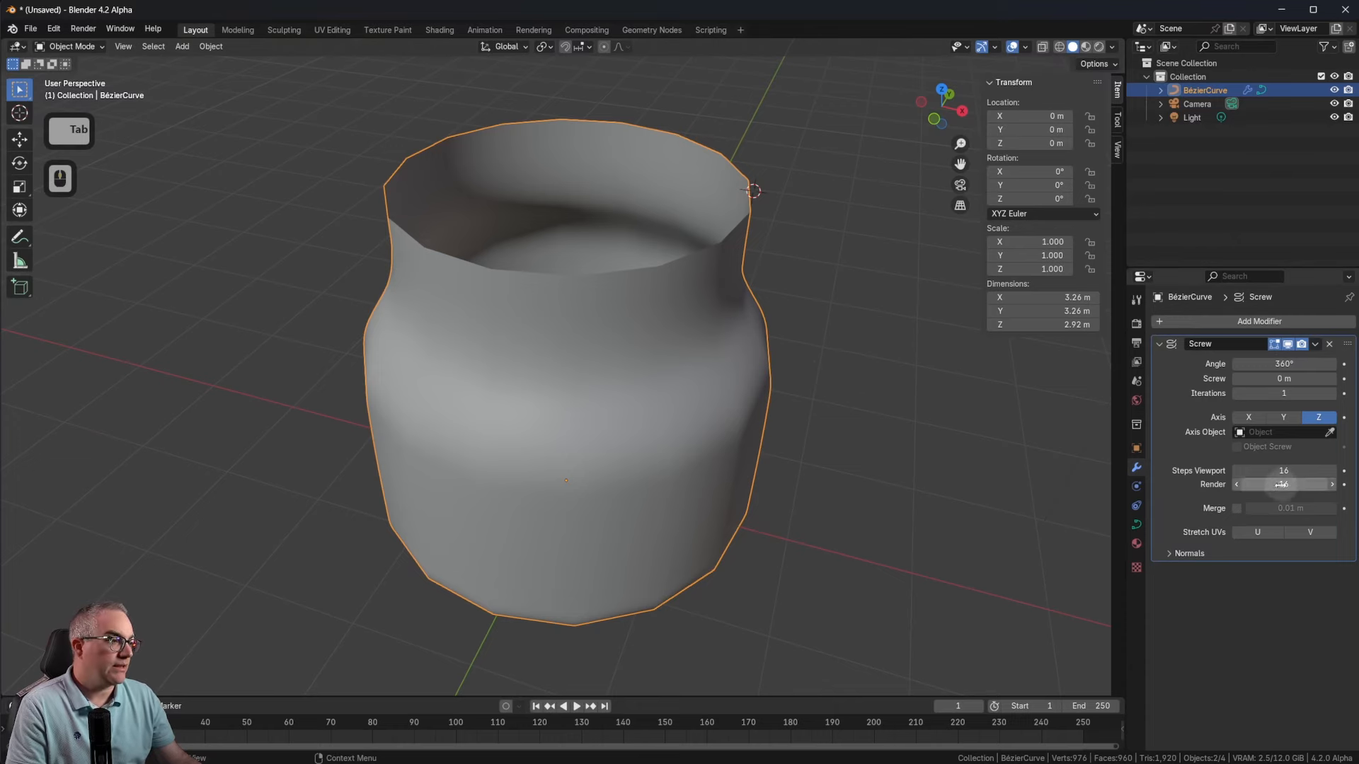
middle_click_drag(858, 213, 782, 184)
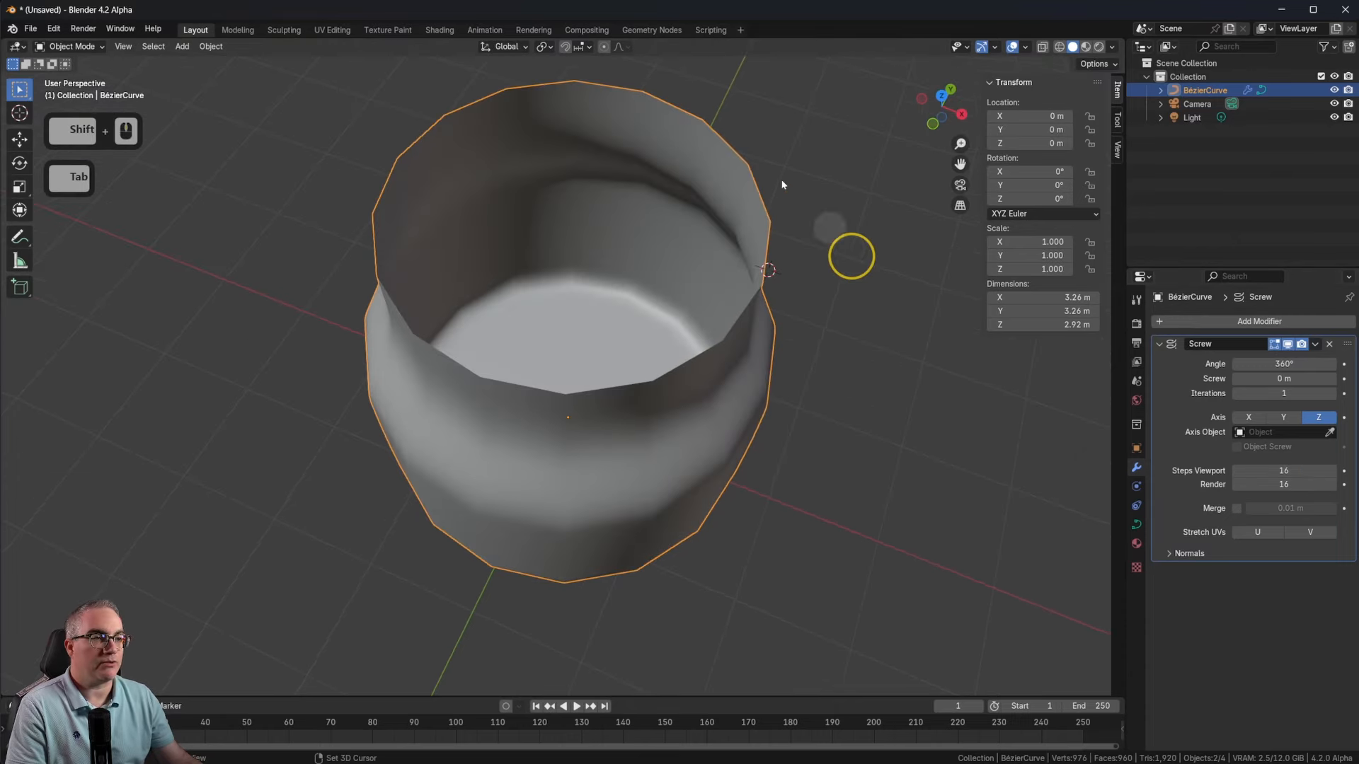
left_click(742, 249)
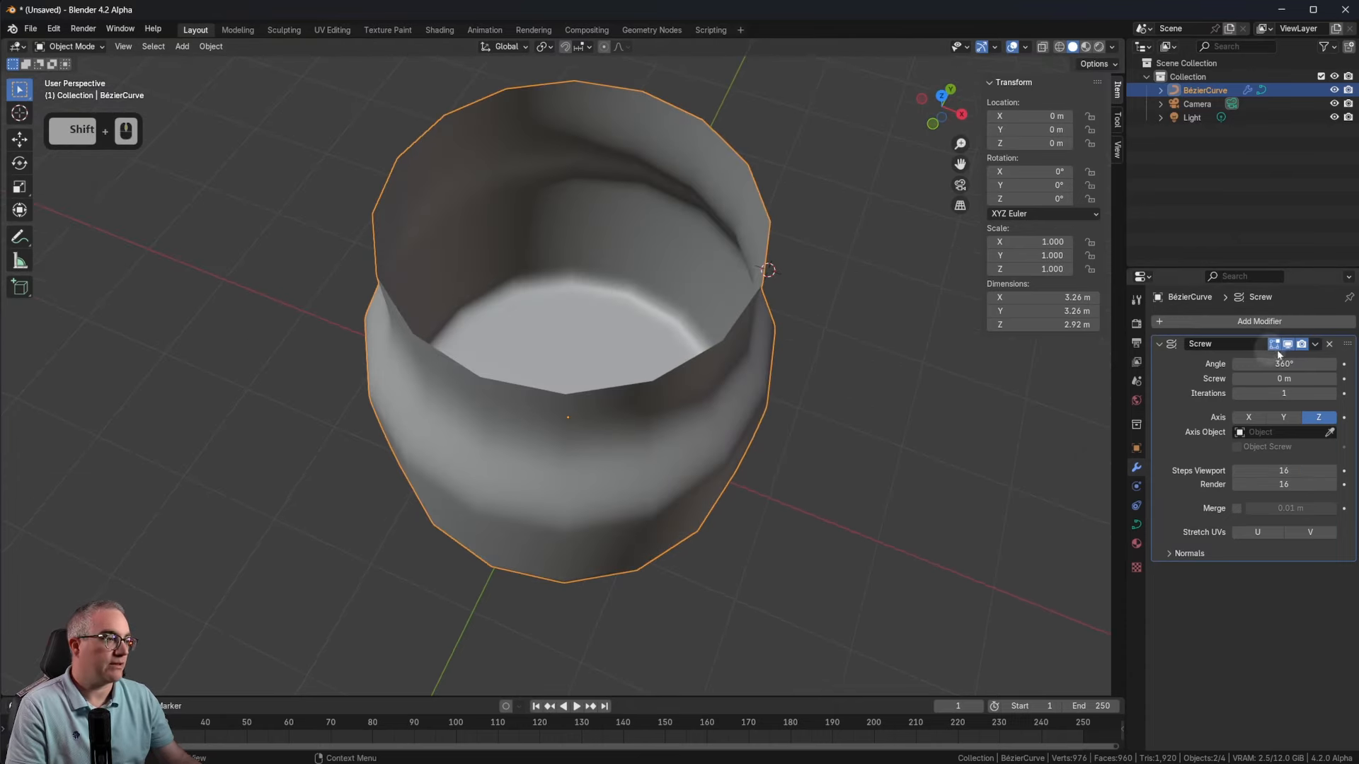
mouse_move(1031, 469)
middle_mouse_down()
mouse_move(1034, 507)
mouse_move(1046, 457)
mouse_move(1058, 464)
middle_mouse_up()
left_click(1302, 544)
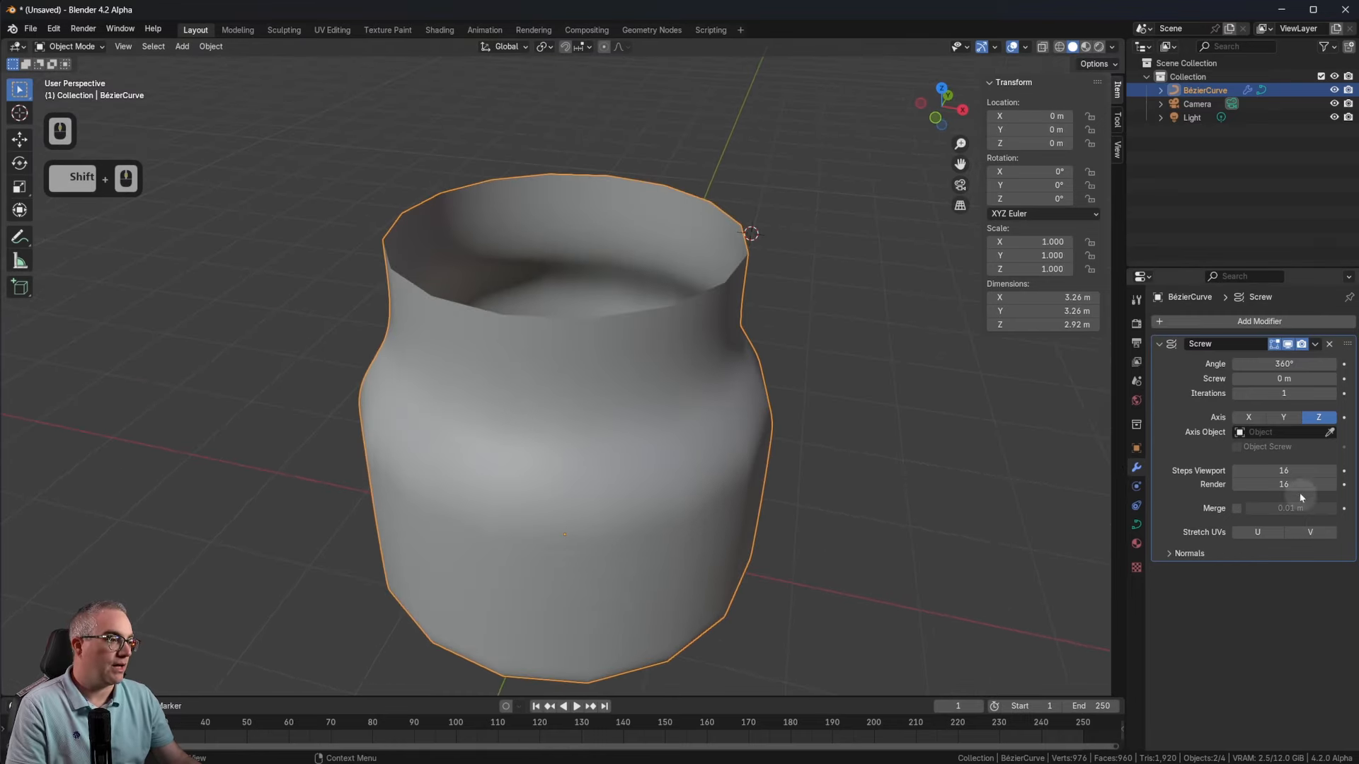
left_click(1284, 471)
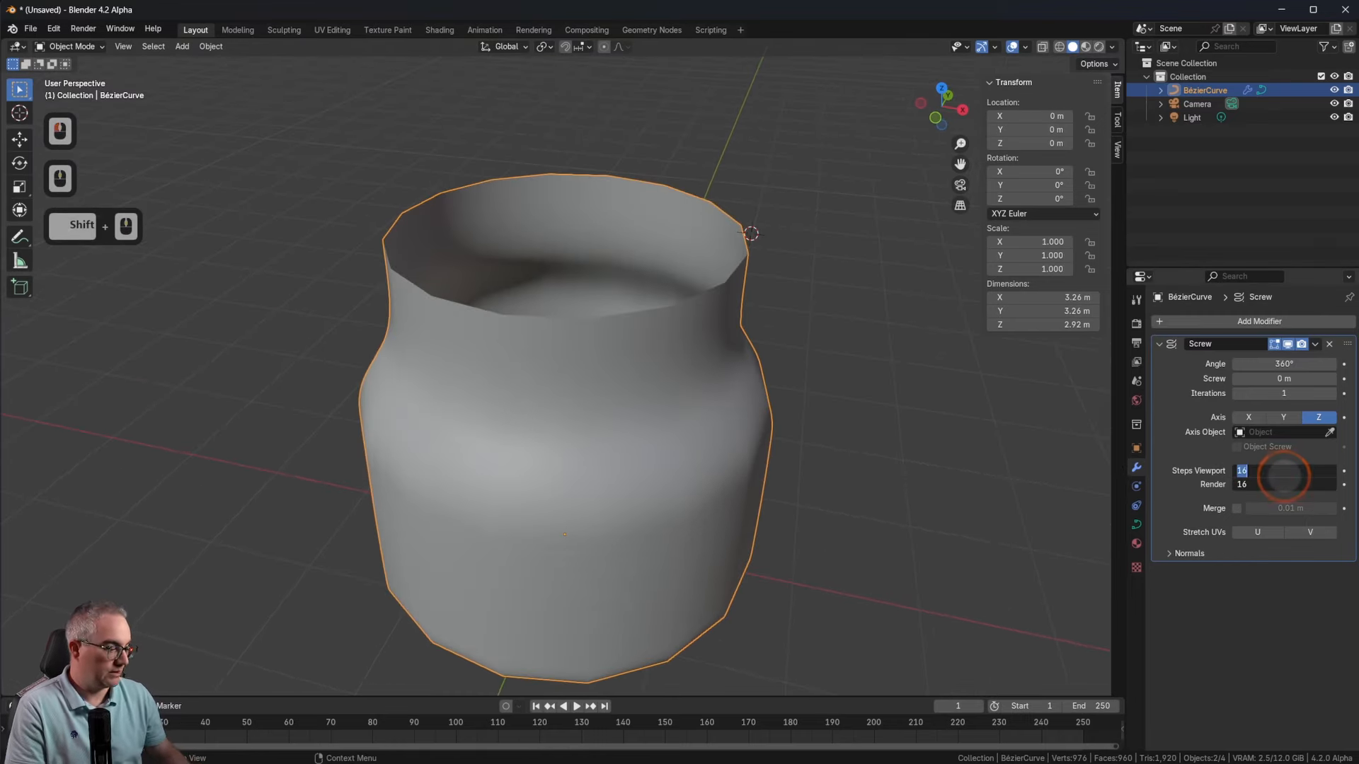
type("6")
key("Return")
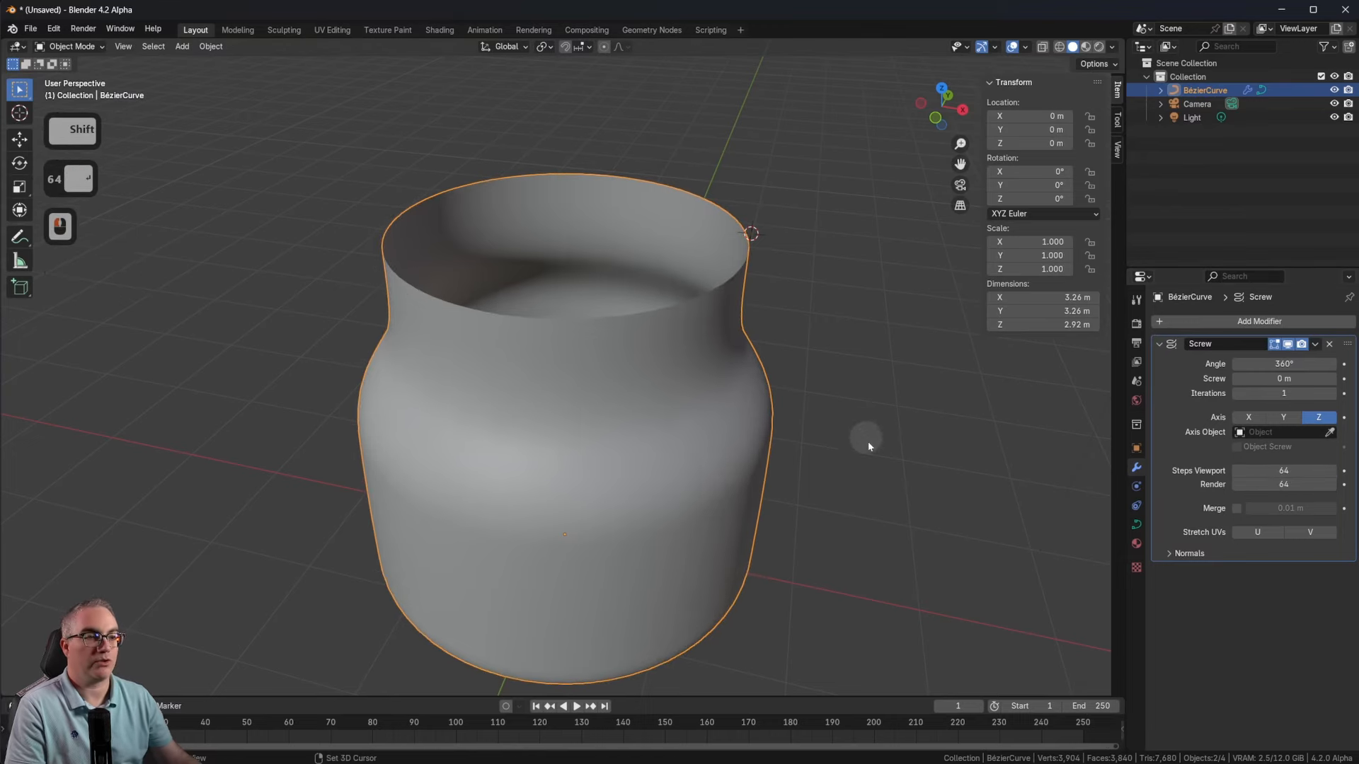
Step: Enter Edit Mode and select the neck and shoulder control points of the profile curve
middle_click_drag(864, 444, 905, 426)
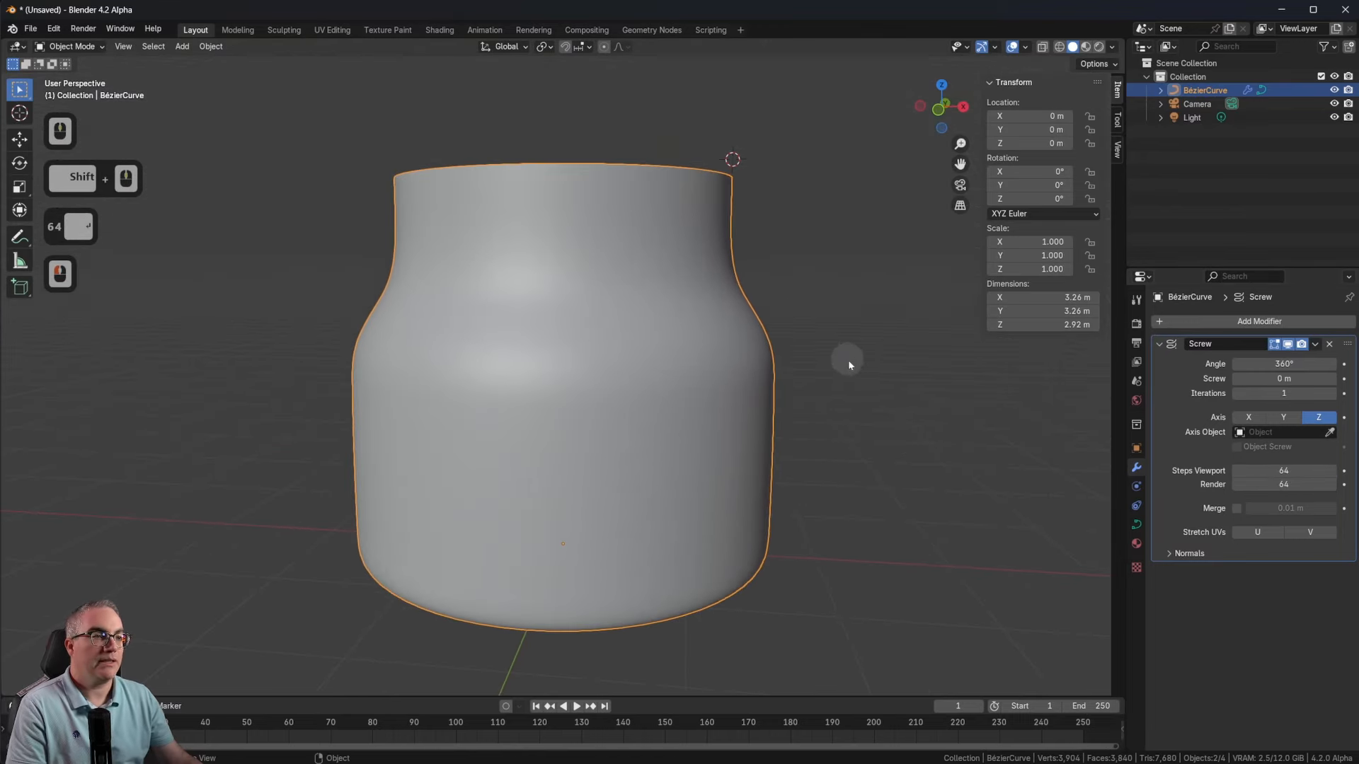
key("Tab")
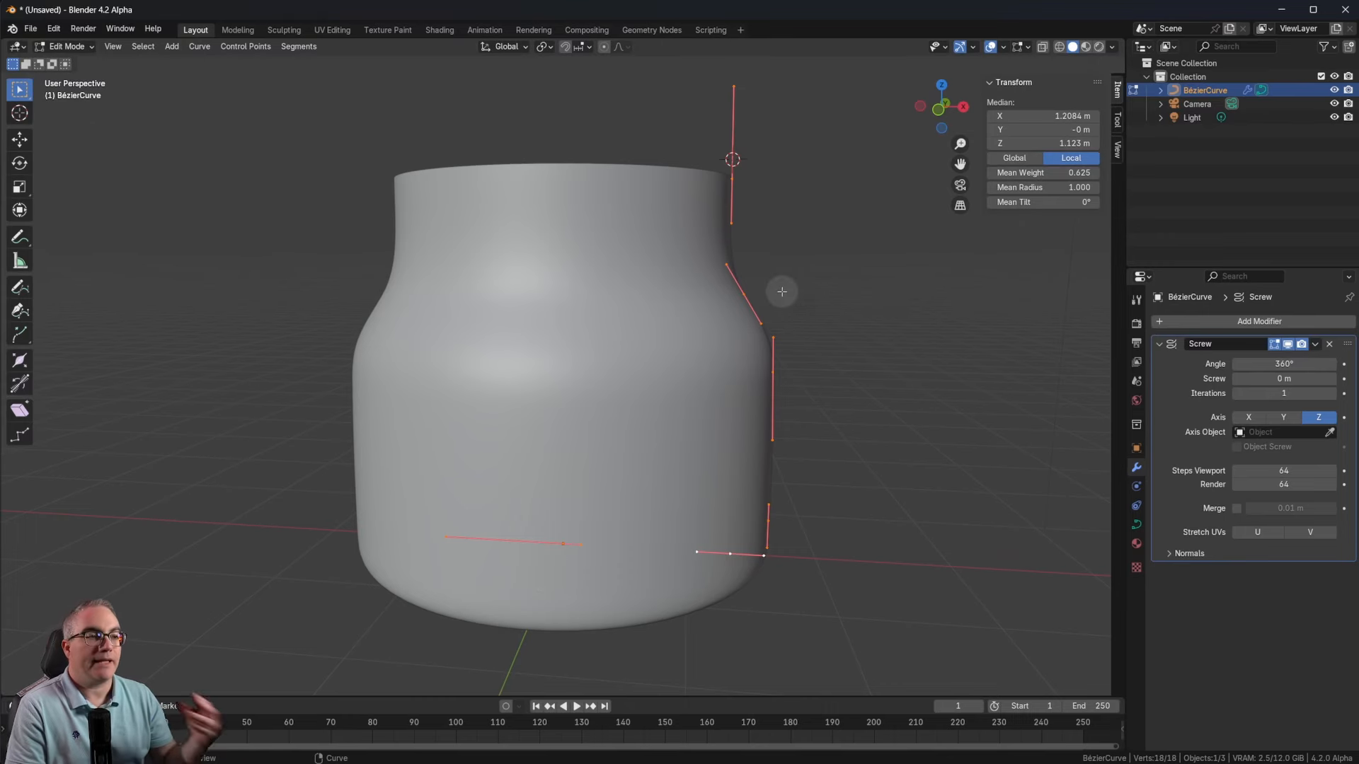
left_click(734, 186)
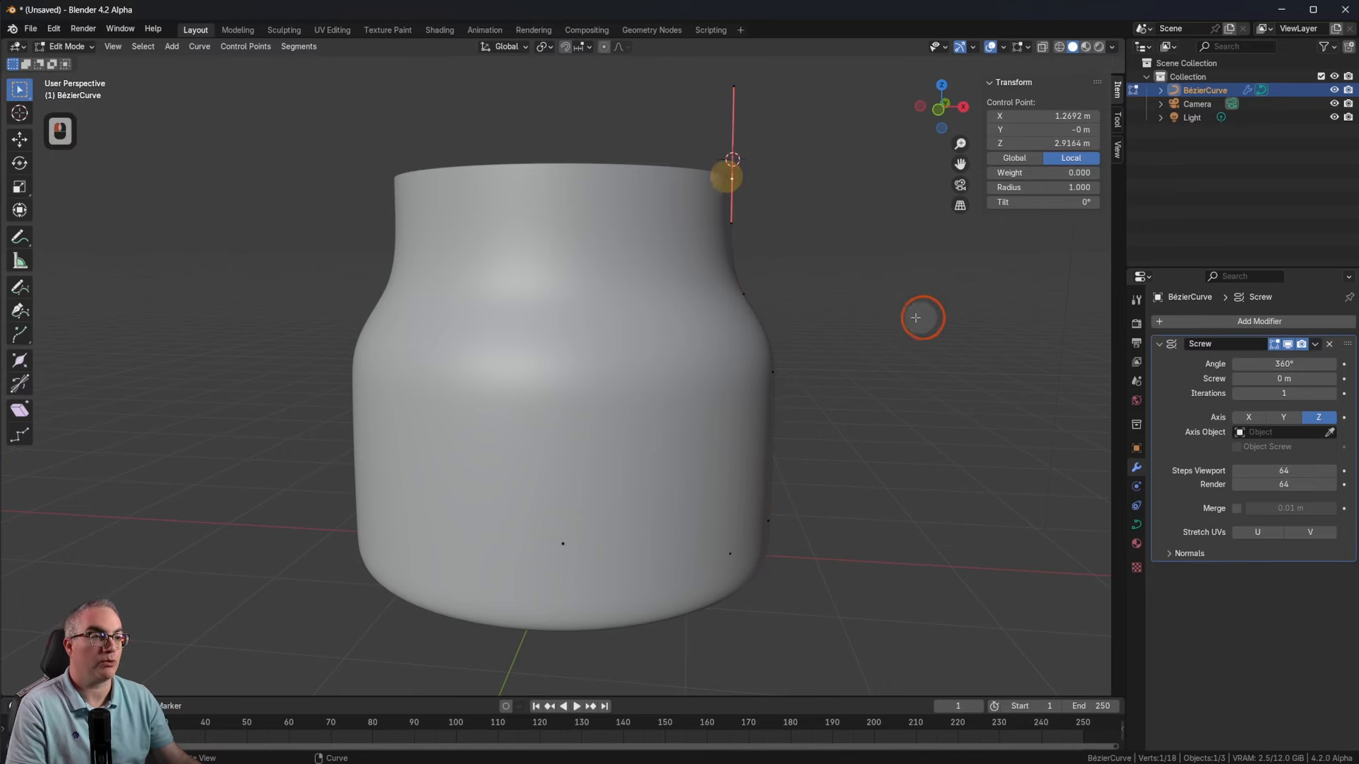
left_click(742, 290, "shift")
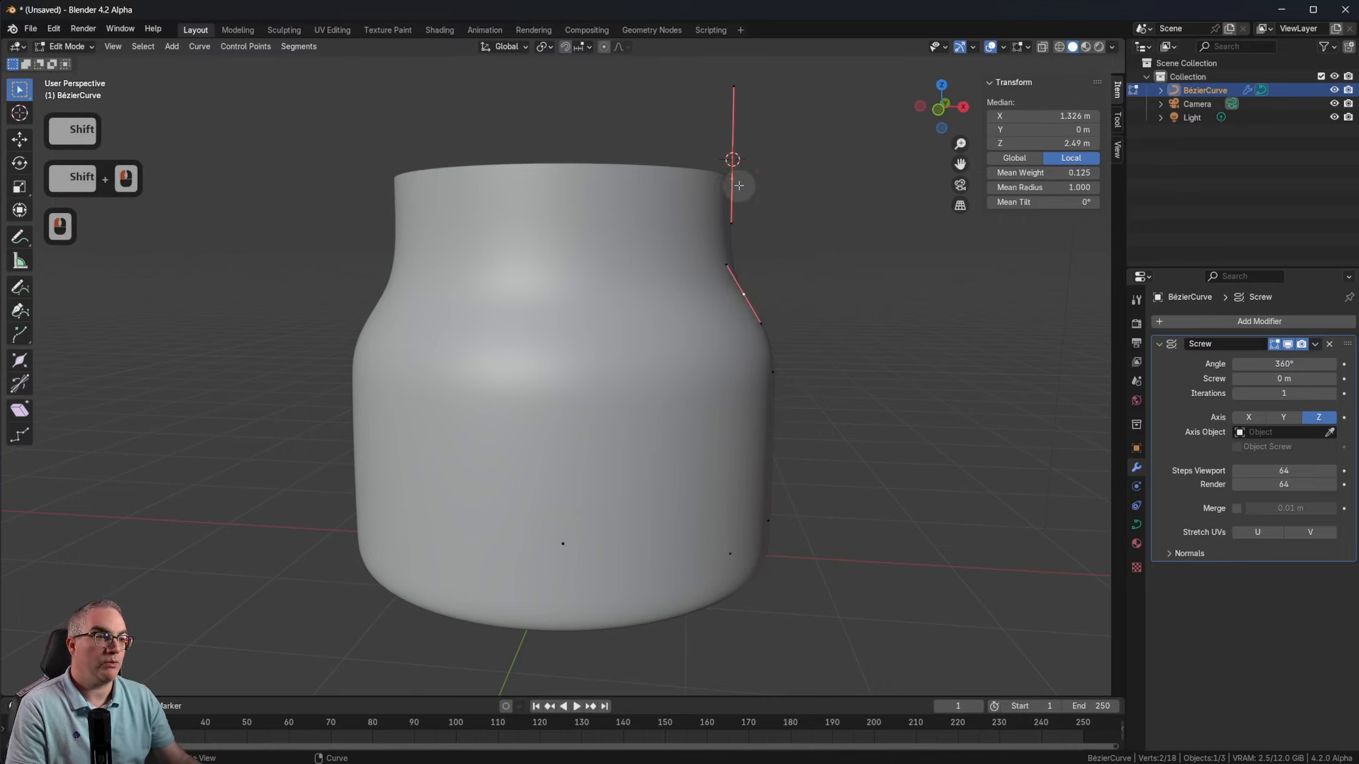
Step: Set the profile curve's preview resolution to 64 in its shape settings
left_click(1136, 525)
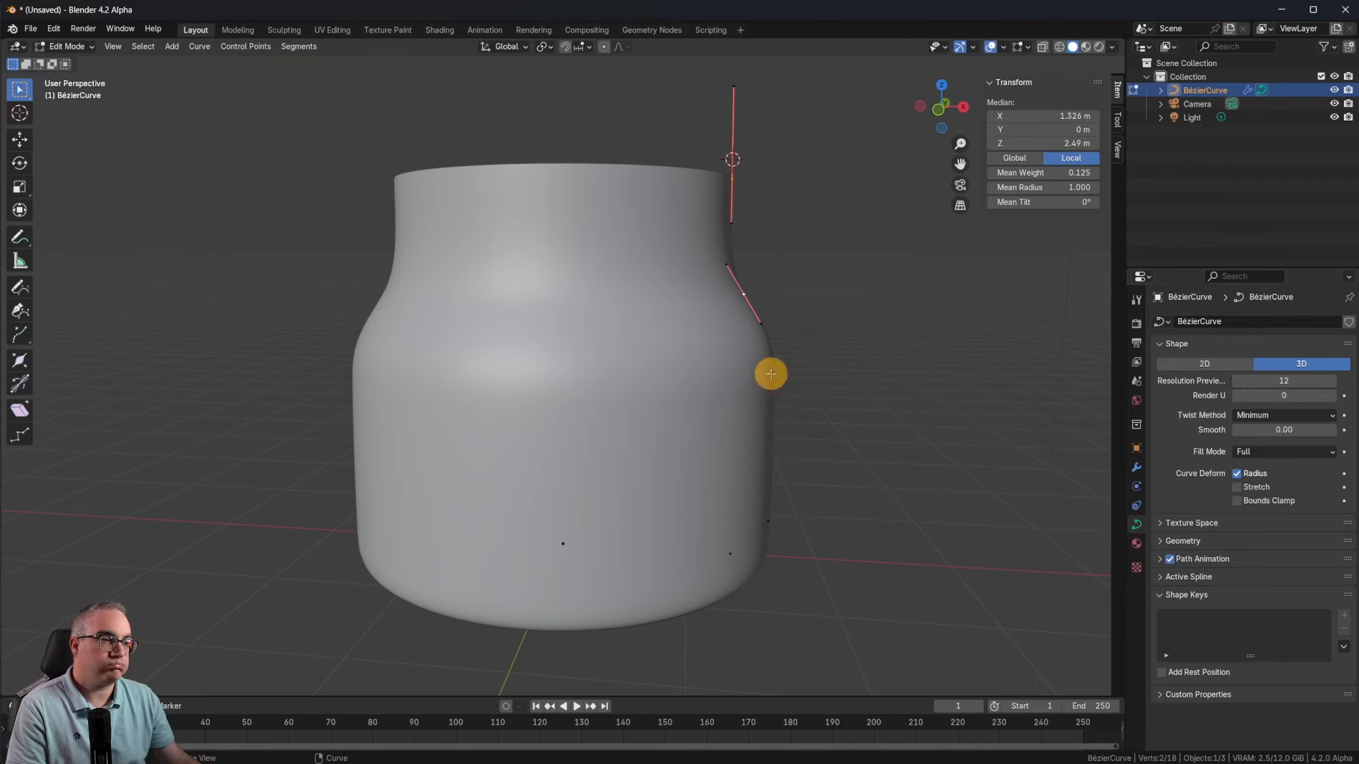
left_click(788, 375)
scroll(801, 345, "up", 4)
middle_click_drag(995, 321, 736, 397, "shift")
scroll(629, 384, "down", 8)
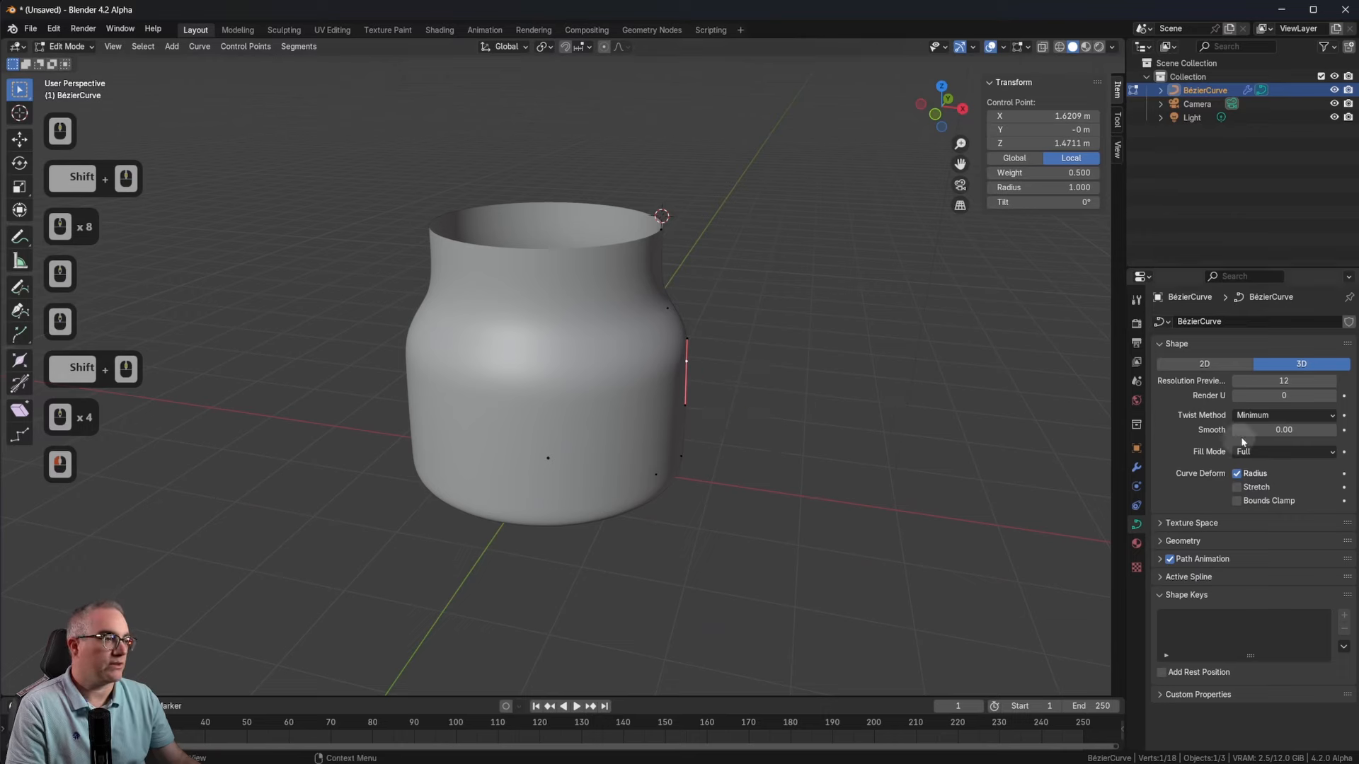
left_click(1286, 381)
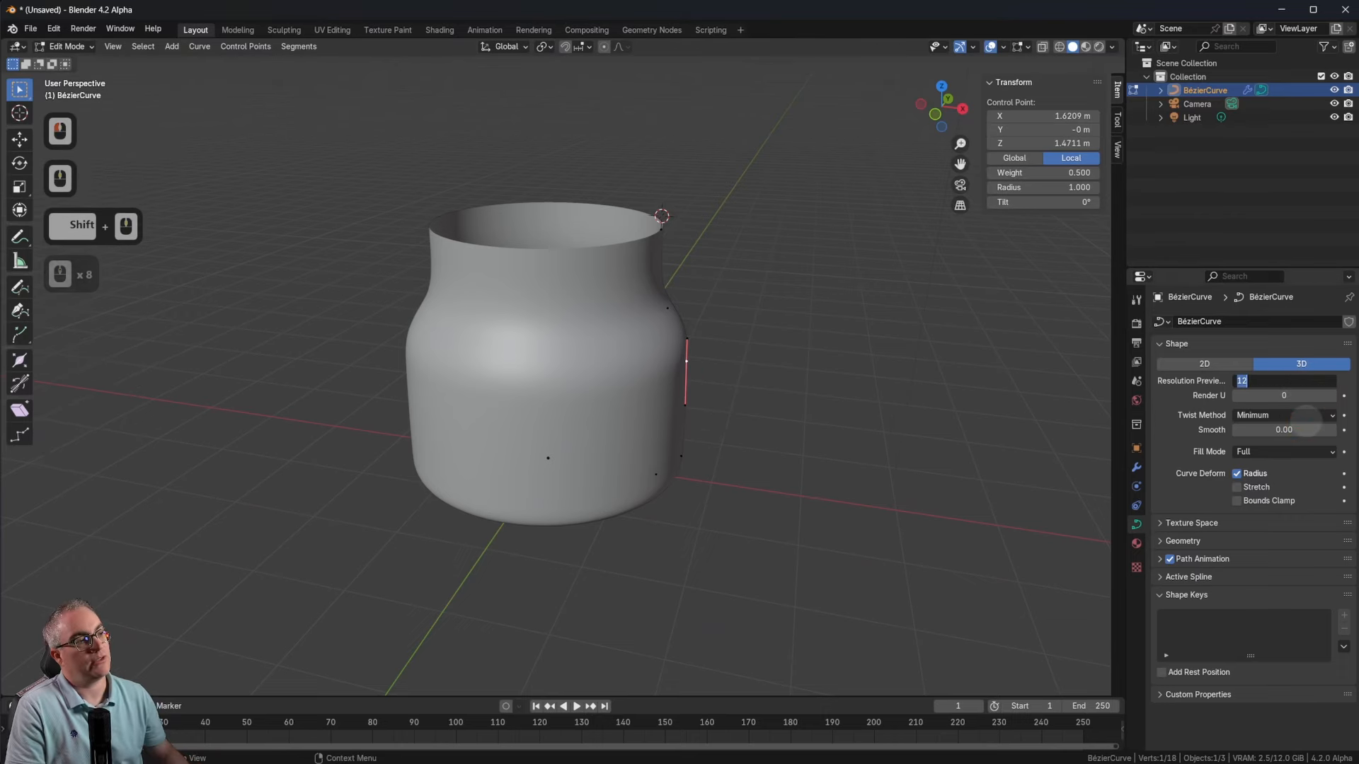
type("64")
key("Return")
scroll(726, 348, "up", 3)
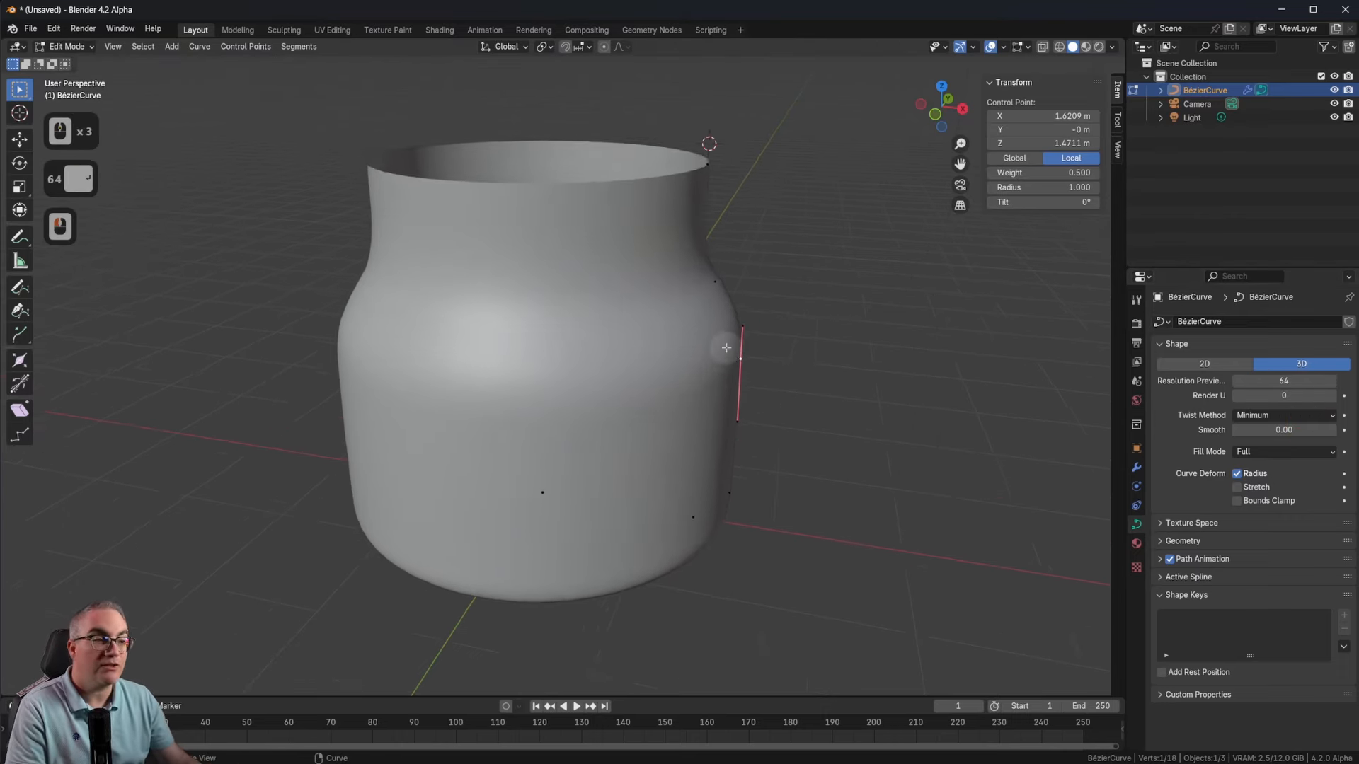
scroll(726, 348, "up", 2)
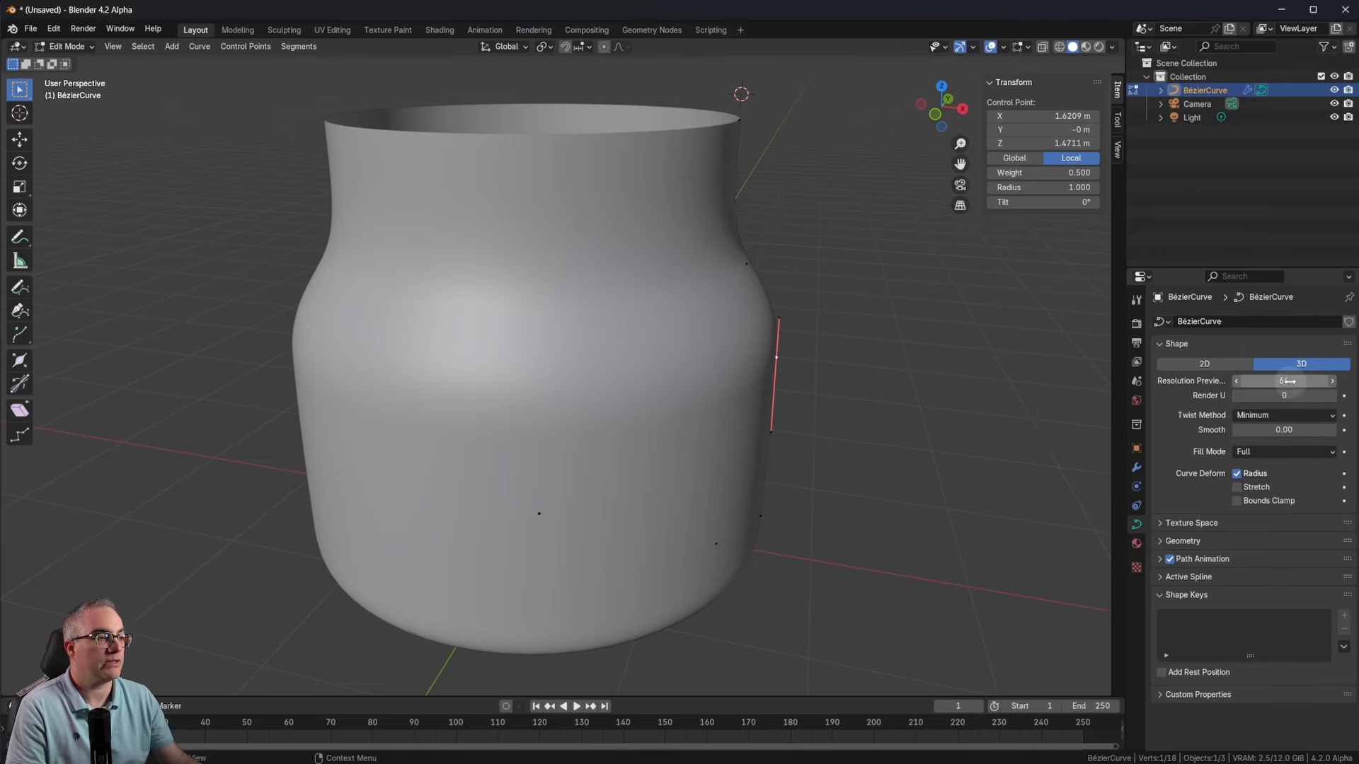
Step: In front view, select all control points except the base centre one and move them along X about 0.73 m toward the Z axis
key("Tab")
middle_click_drag(828, 309, 866, 396, "shift")
key("Tab")
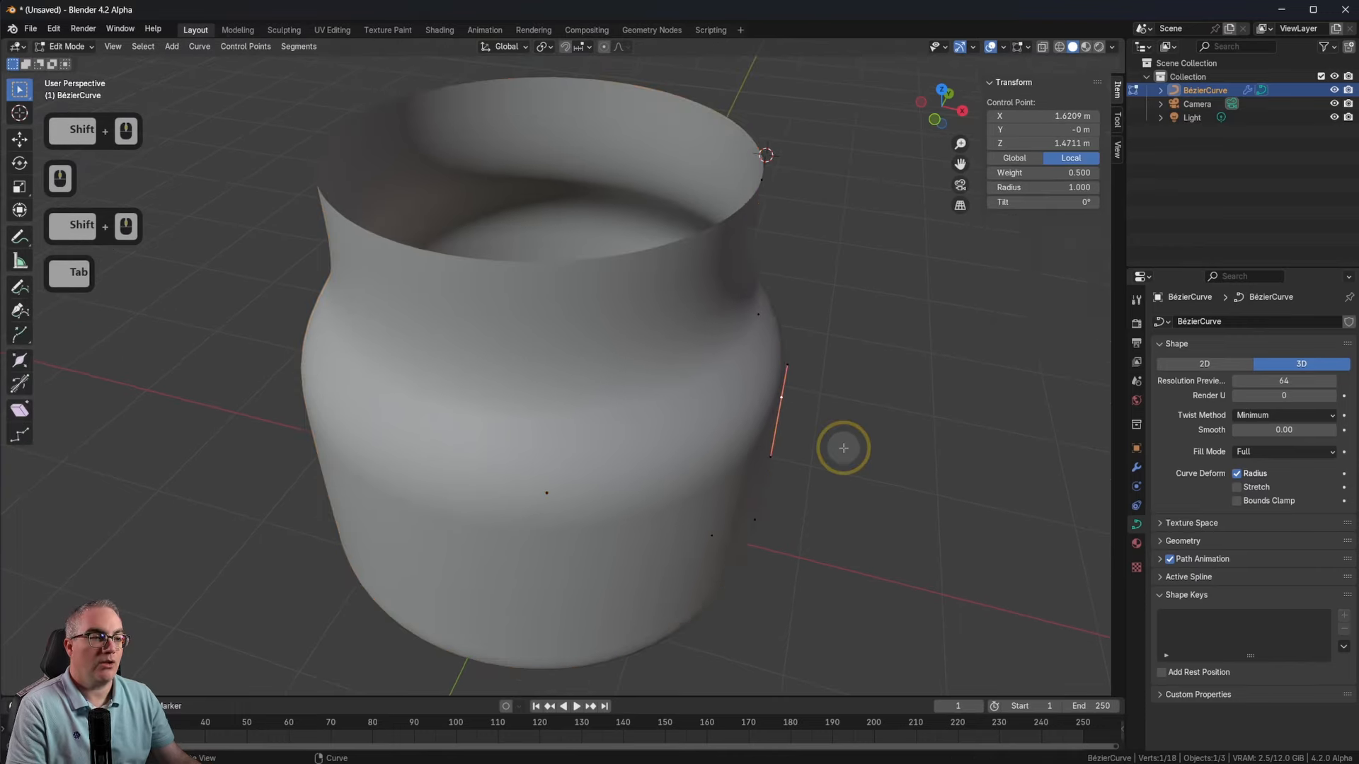
middle_click_drag(855, 445, 860, 374, "shift")
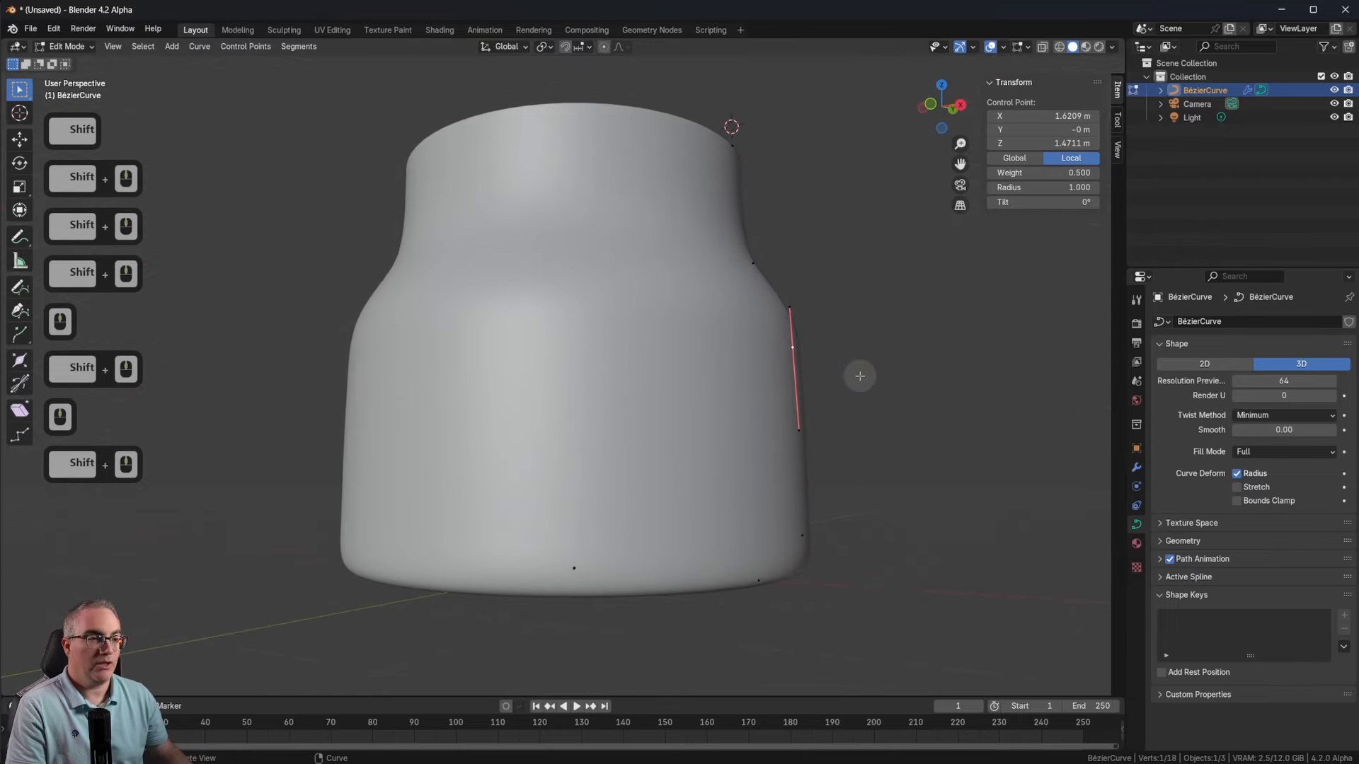
key("1")
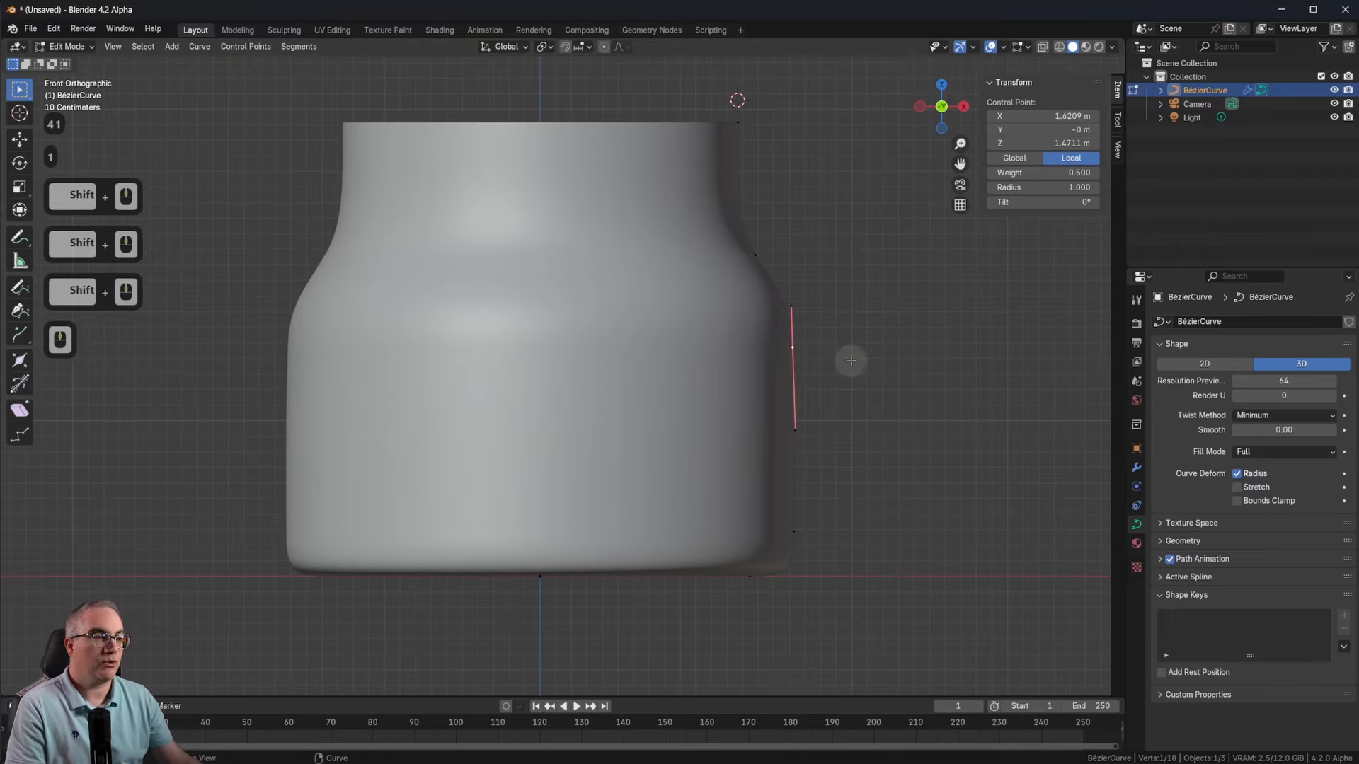
key("Tab")
key("Tab")
key("a")
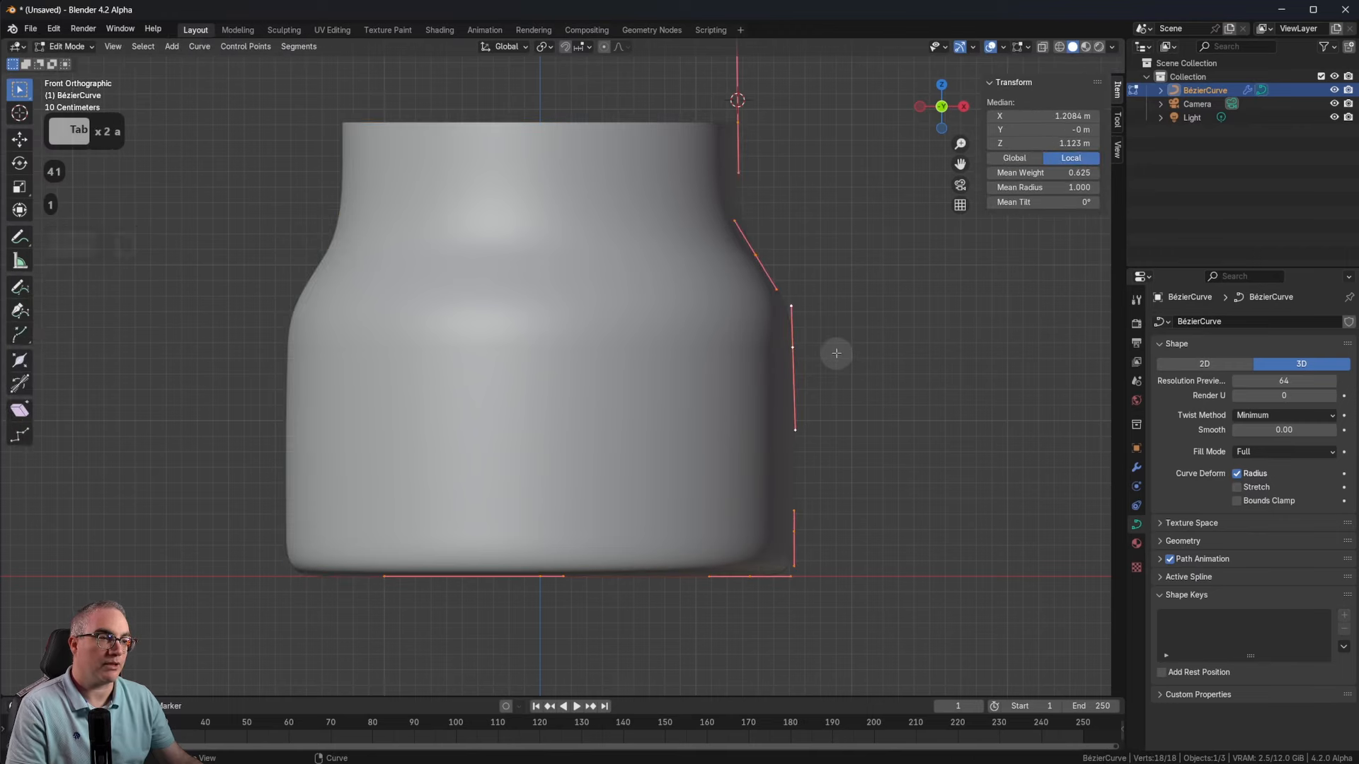
left_click_drag(699, 87, 938, 683)
key("g")
key("x")
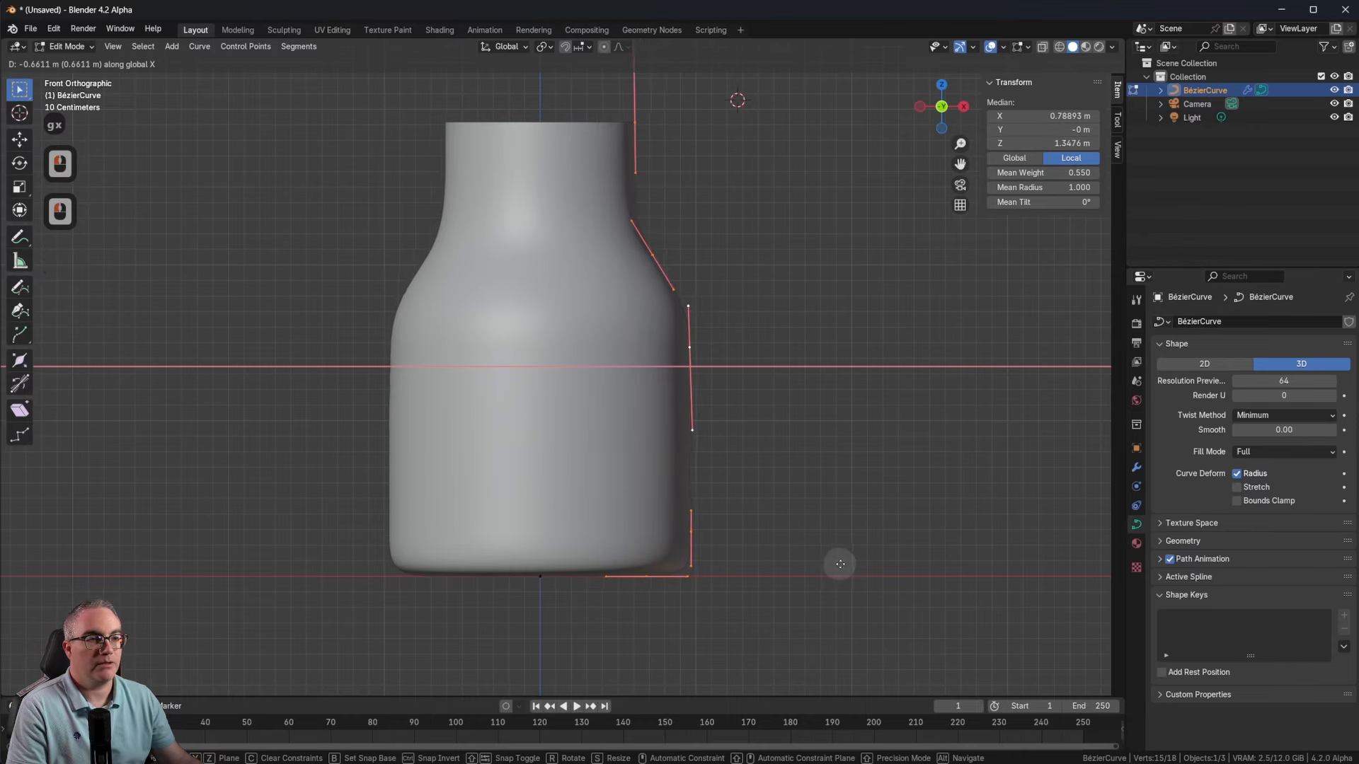
left_click(825, 562)
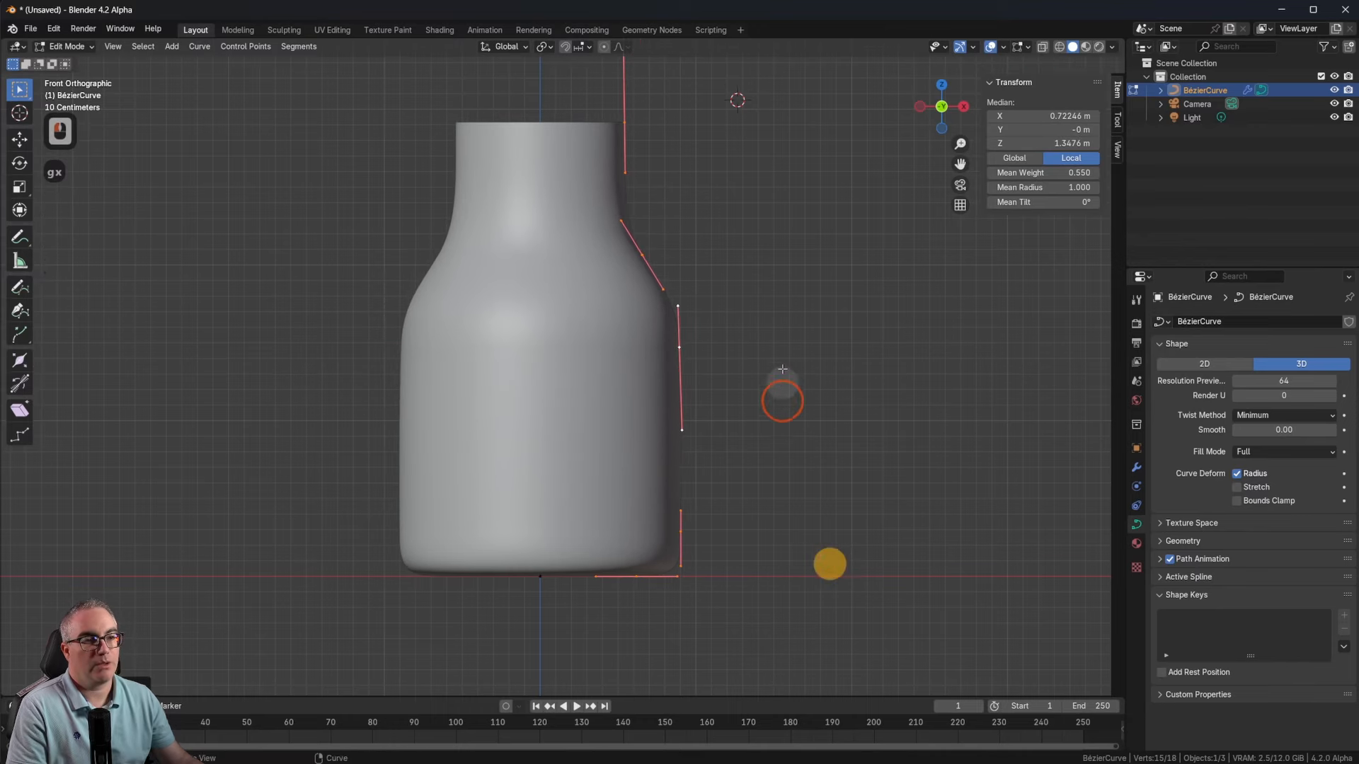
Step: Select the profile's upper three control points in front view and raise them about 0.55 m along Z to lengthen the body
middle_click_drag(783, 394, 794, 456, "shift")
middle_click(790, 446)
left_click(681, 224)
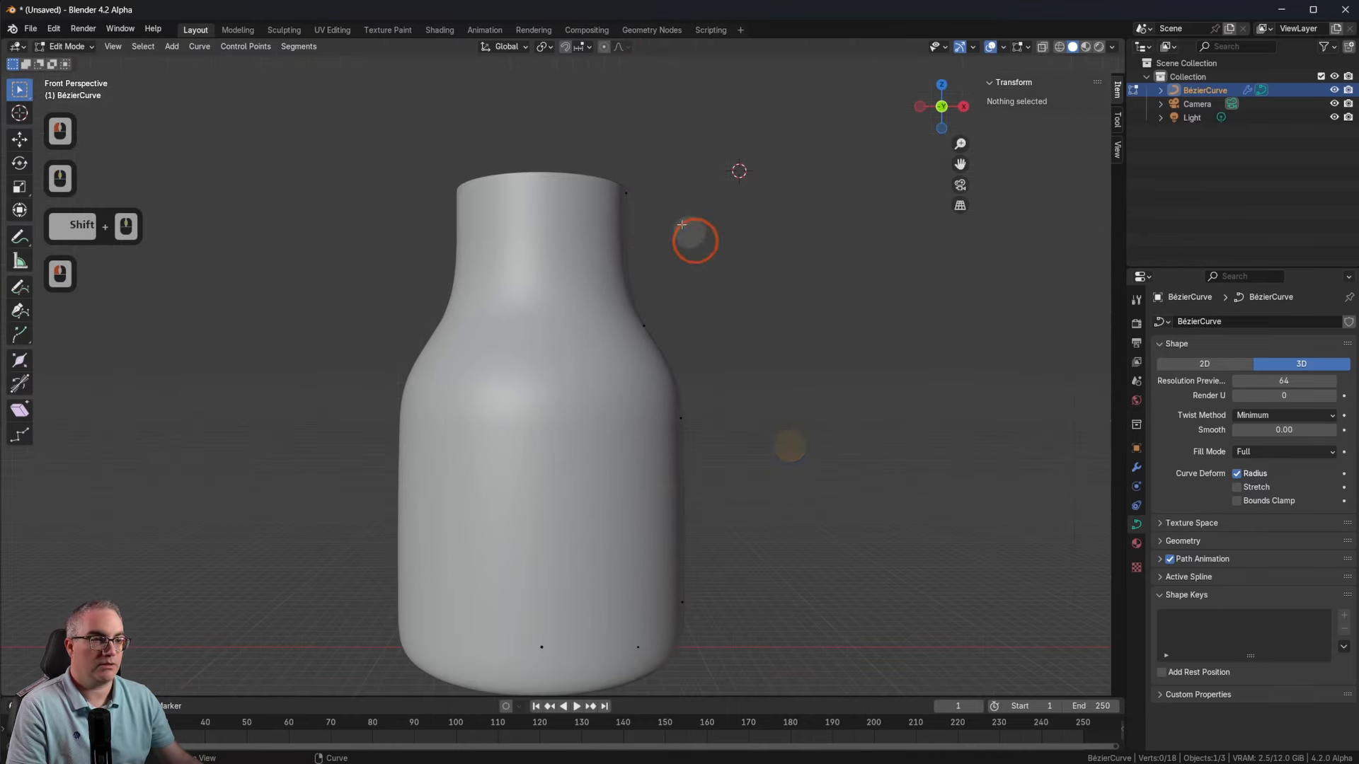
key("1")
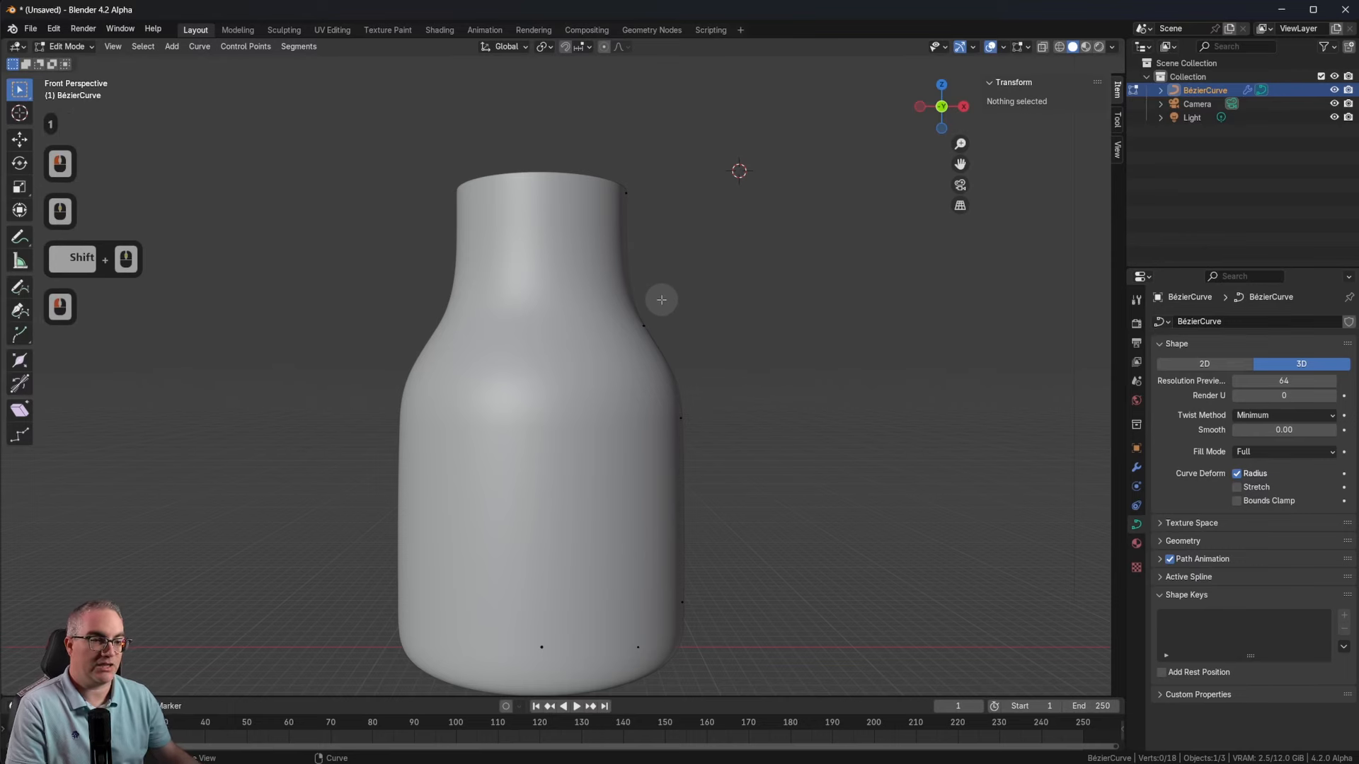
key("1")
key("1")
key("Tab")
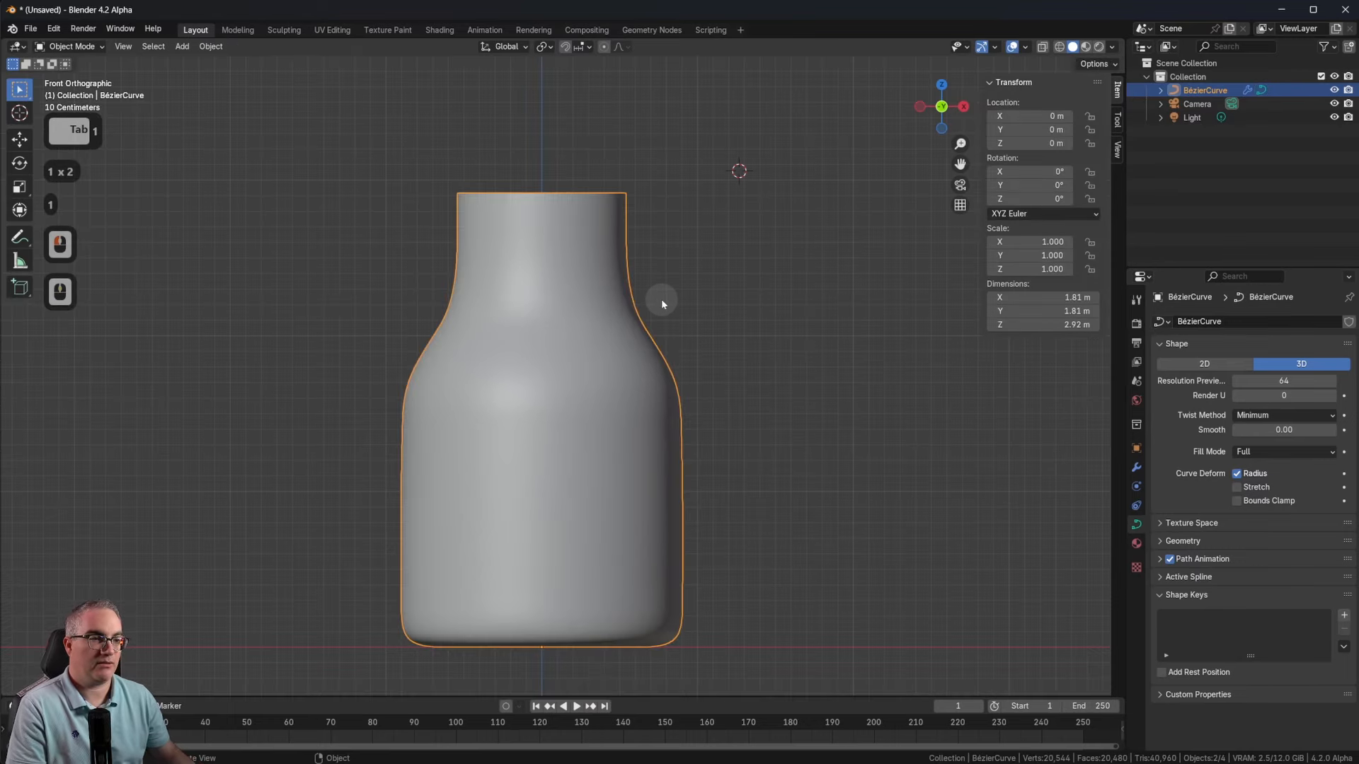
key("Tab")
left_click_drag(585, 166, 793, 474)
key("g")
key("z")
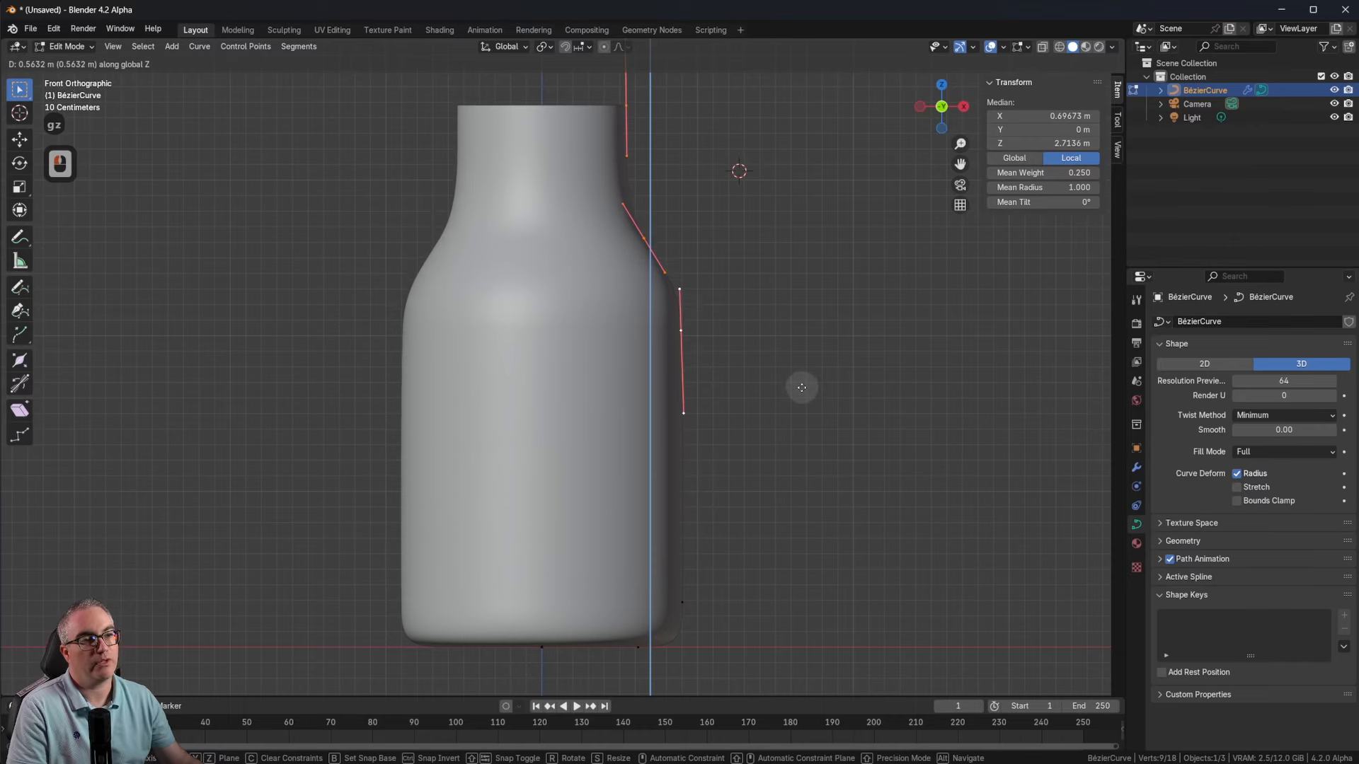
left_click(798, 388)
Step: Move the neck and shoulder control points about 0.08 m outward along X and return to Object Mode
middle_click_drag(797, 389, 783, 397, "shift")
left_click(635, 134)
left_click_drag(558, 113, 710, 303)
key("g")
key("x")
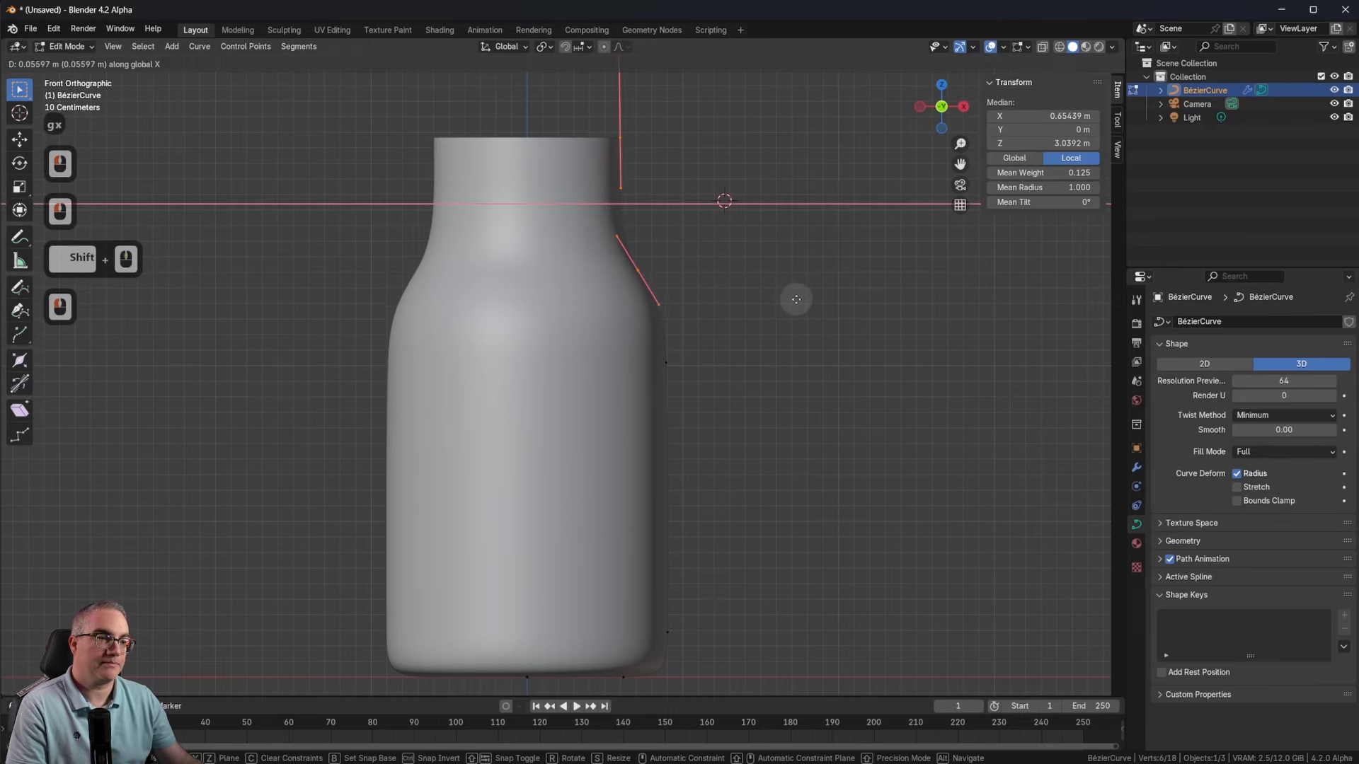
left_click(796, 300)
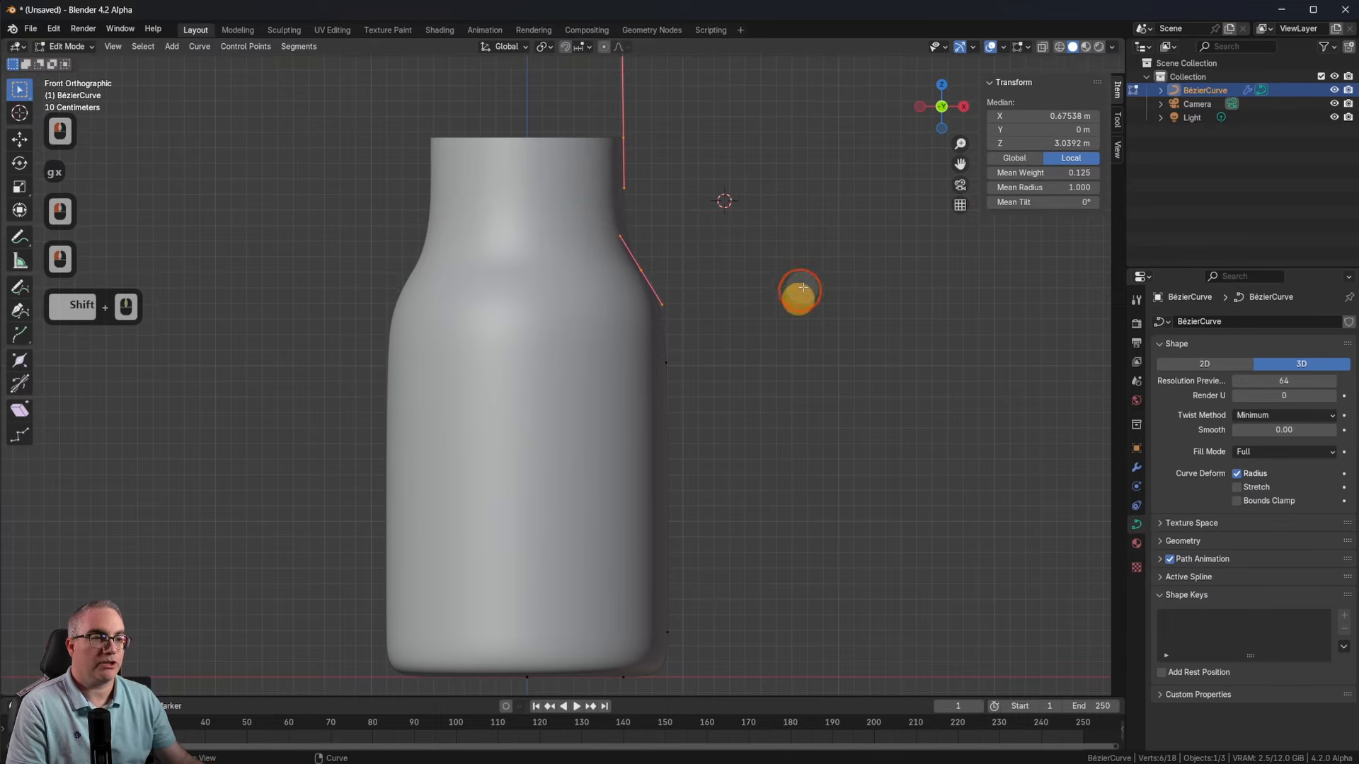
middle_click_drag(795, 297, 818, 376, "shift")
key("Tab")
Step: In front view, rotate the shoulder control point's handles about 13° to smooth the neck transition, and return to Object Mode
middle_click_drag(756, 473, 802, 336, "shift")
middle_click_drag(802, 336, 858, 329)
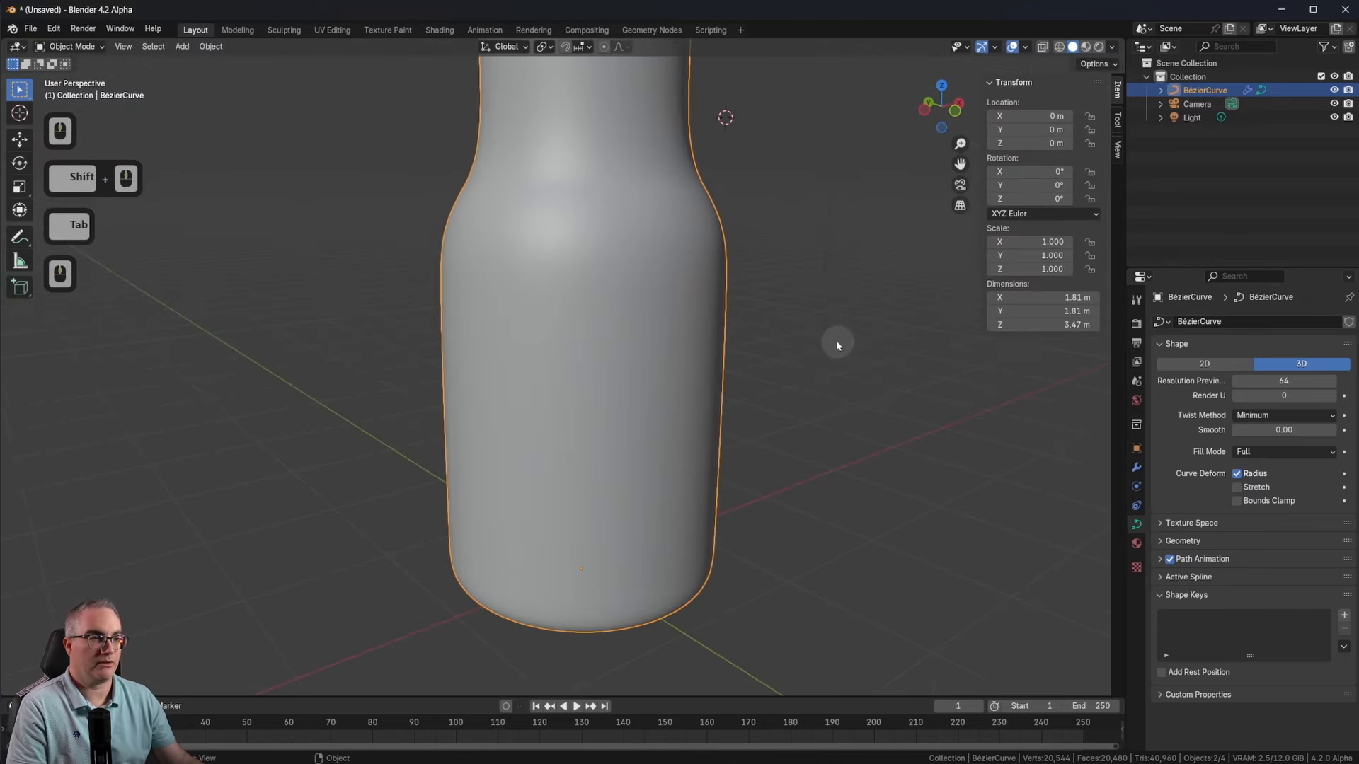
scroll(807, 362, "down", 5)
key("1")
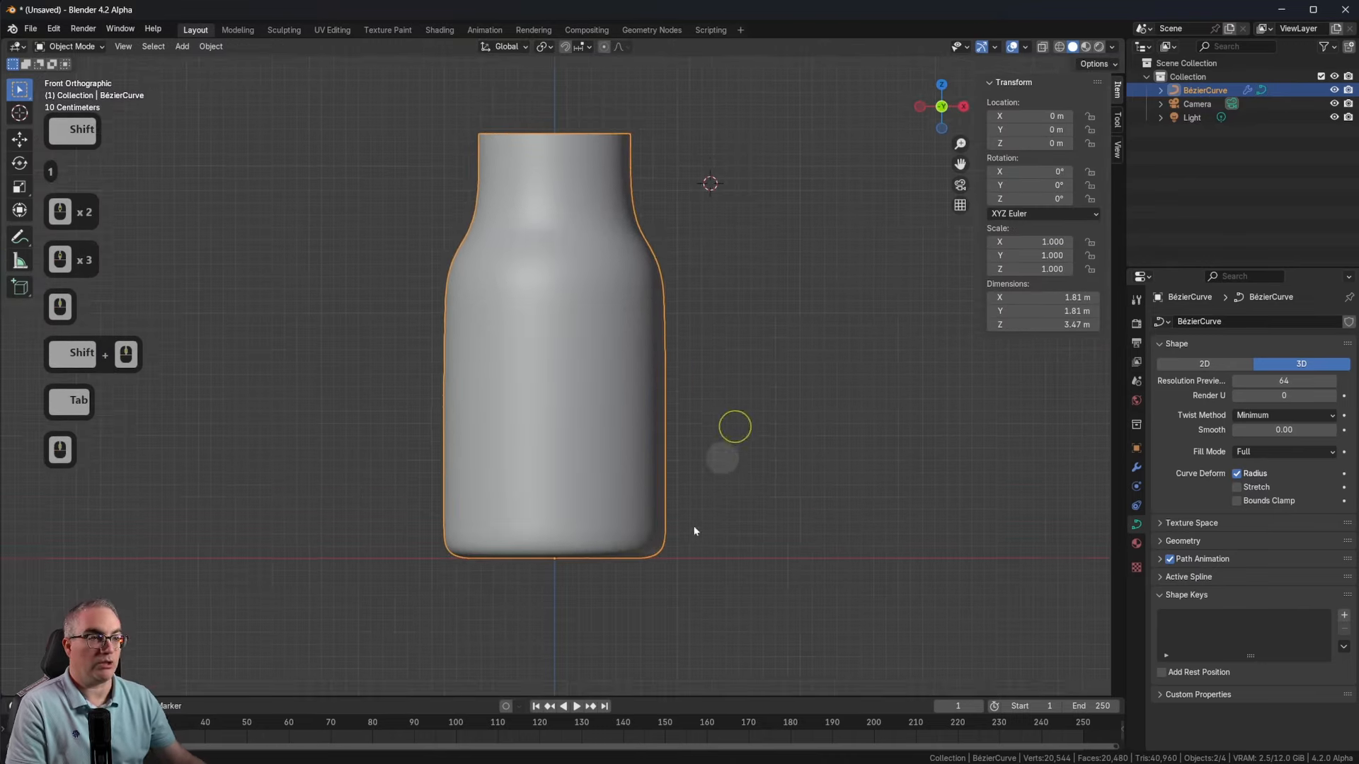
middle_click_drag(731, 425, 622, 521, "shift")
key("Tab")
left_click(556, 460)
key("r")
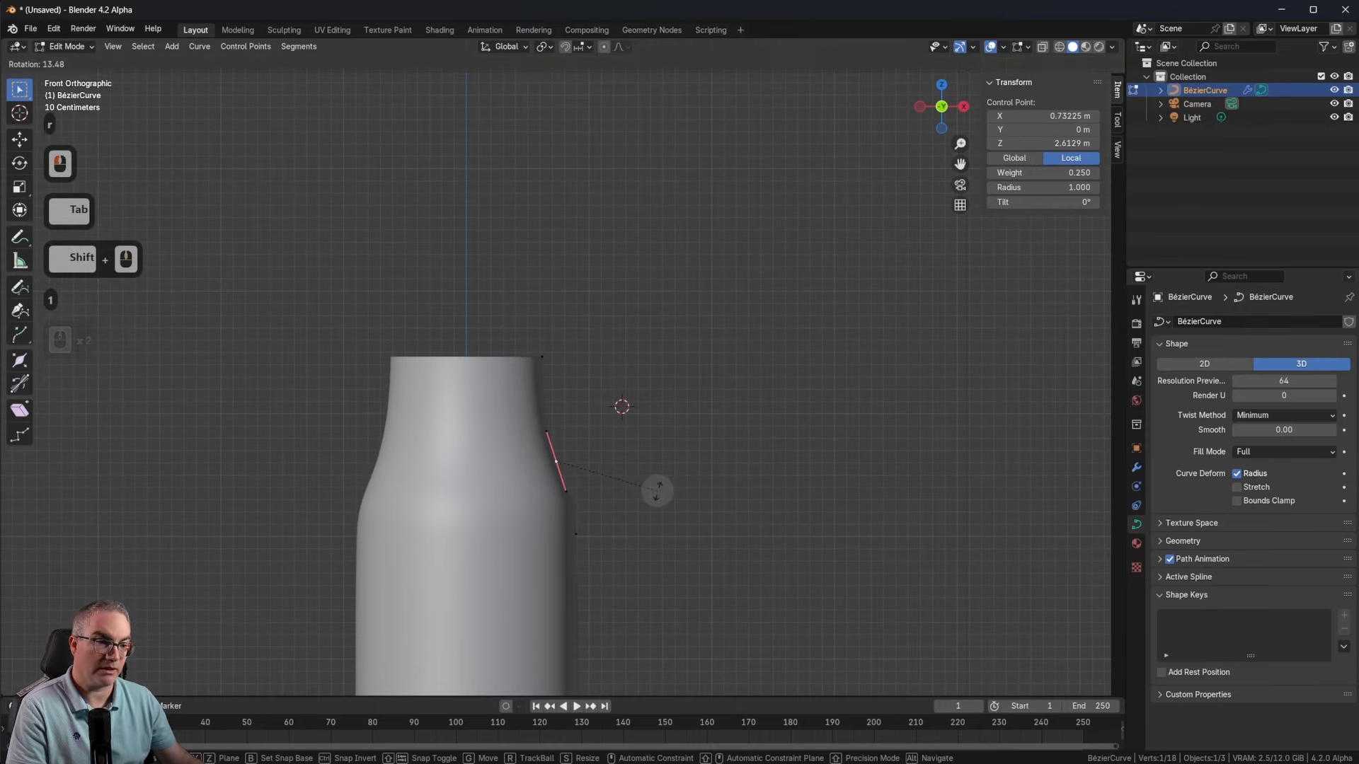
left_click(659, 488)
key("Tab")
middle_click_drag(659, 489, 796, 363, "shift")
key("Tab")
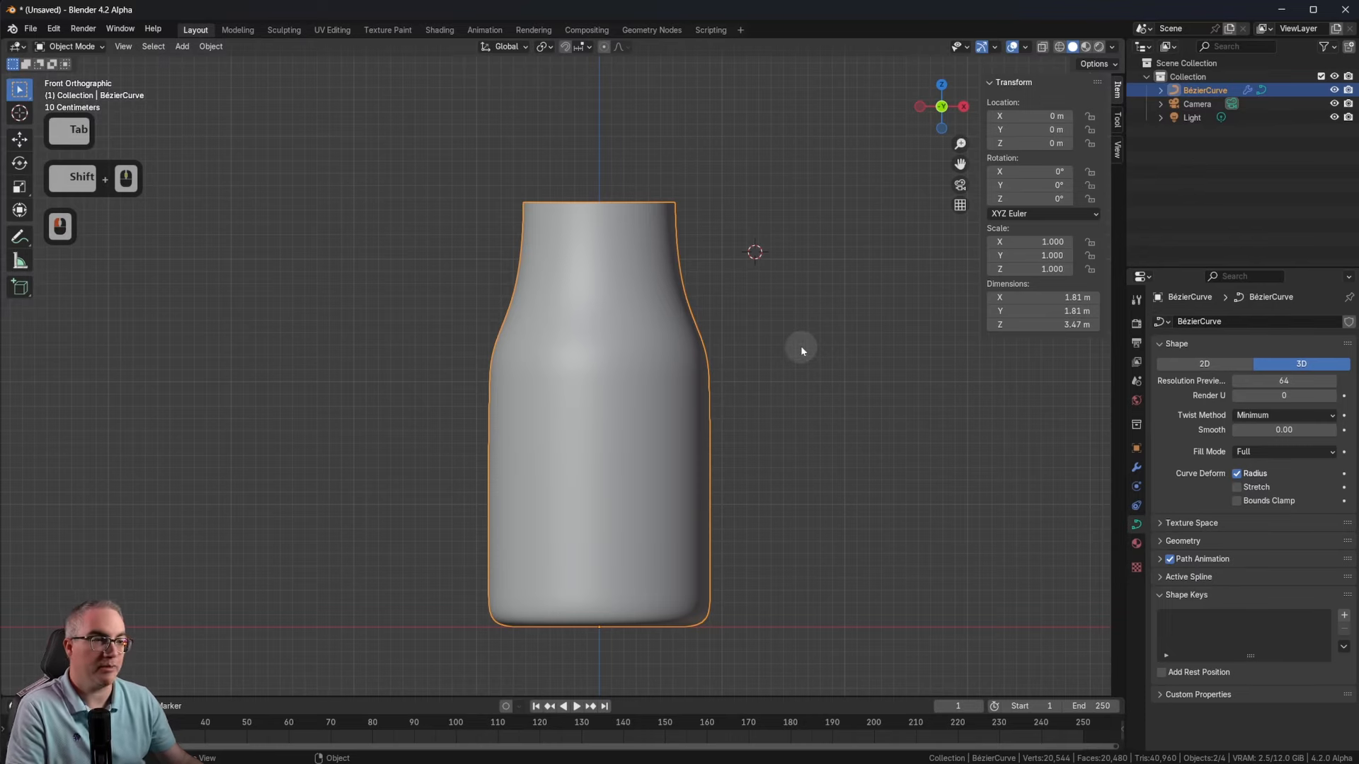
Step: Collapse the Screw modifier's settings and add a Solidify modifier to the bottle
middle_click_drag(795, 282, 755, 342)
scroll(748, 380, "up", 4)
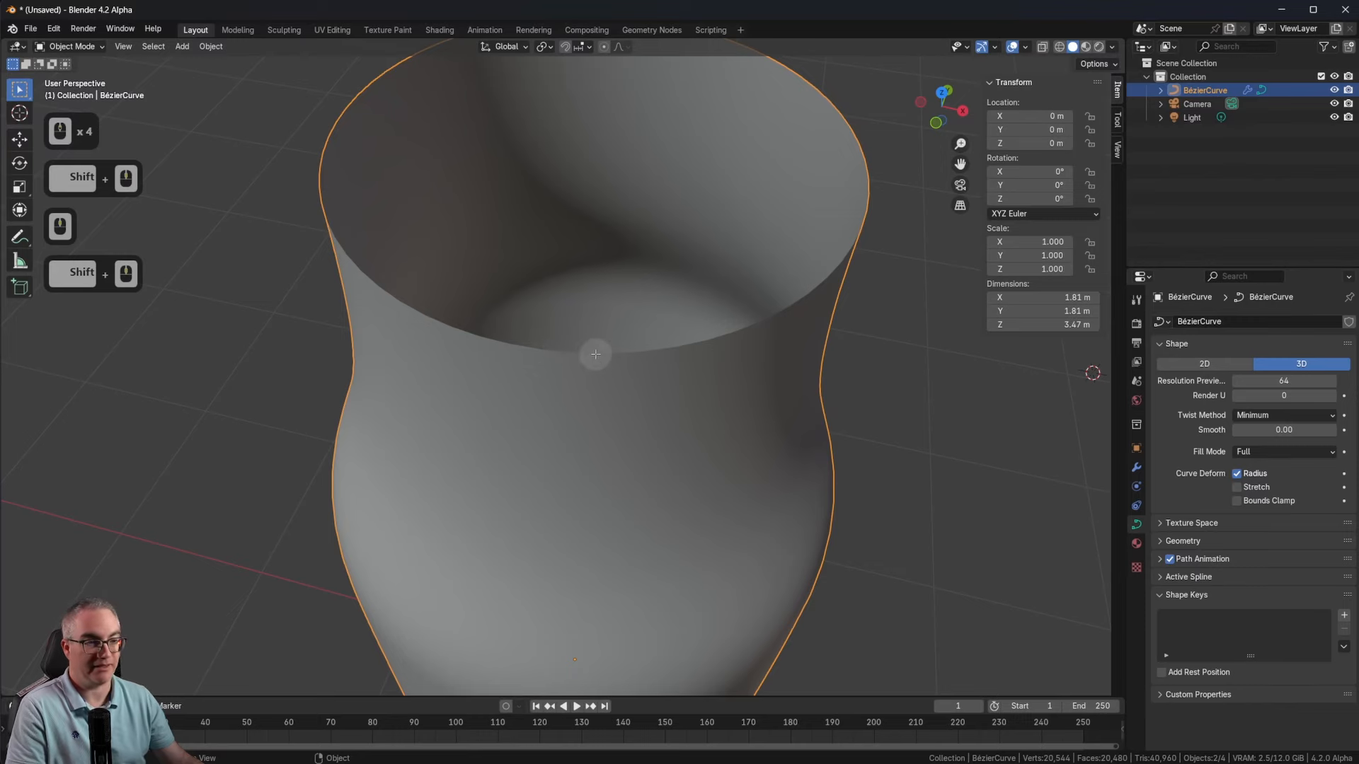
key("Tab")
key("Tab")
middle_click_drag(695, 388, 765, 415, "shift")
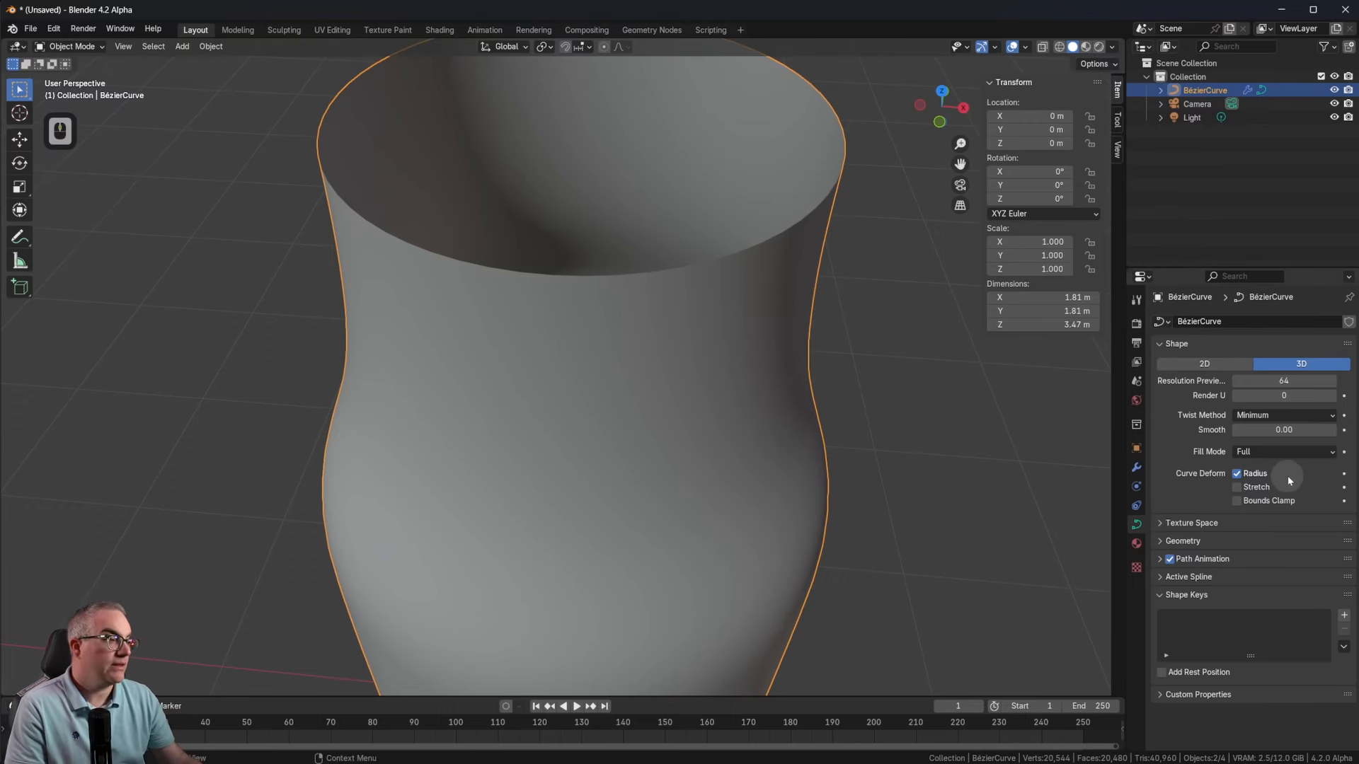
left_click(1135, 469)
left_click(1203, 346)
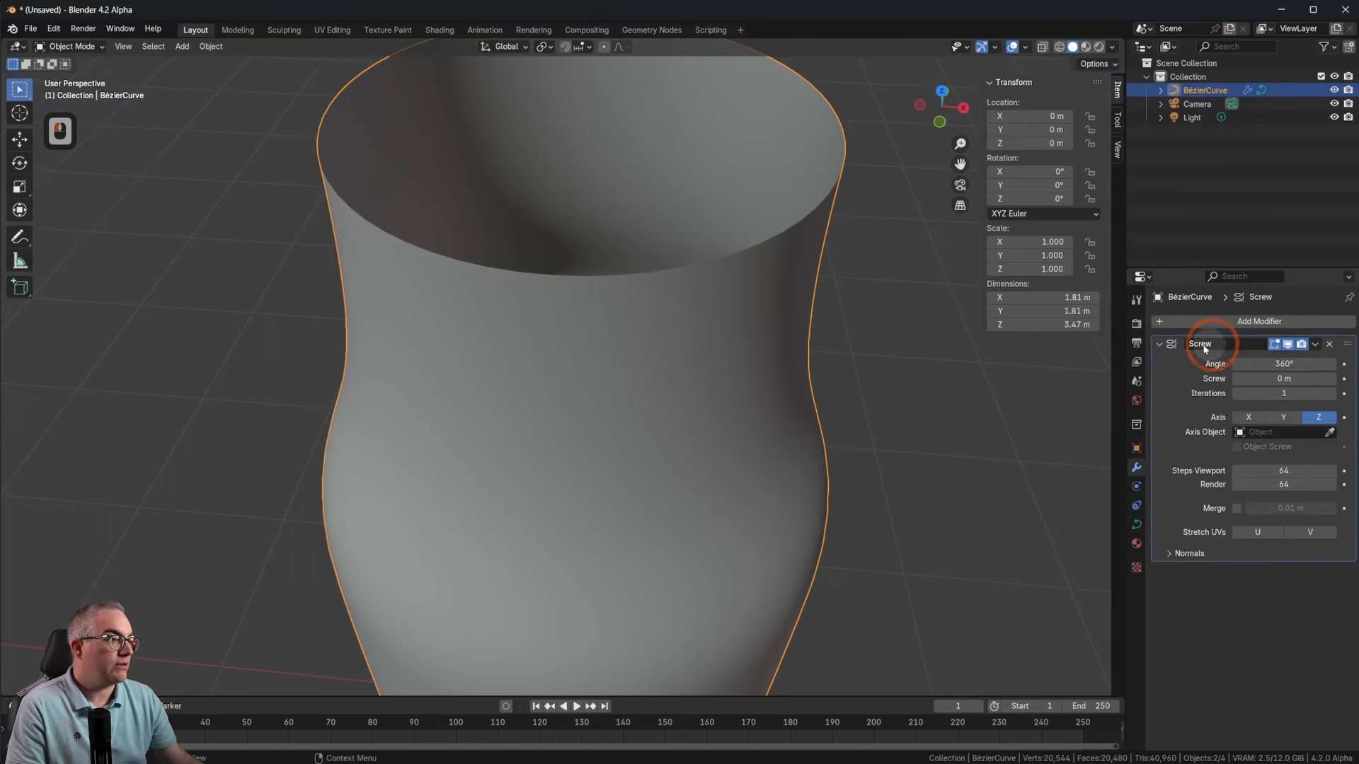
left_click(1159, 344)
left_click(1281, 323)
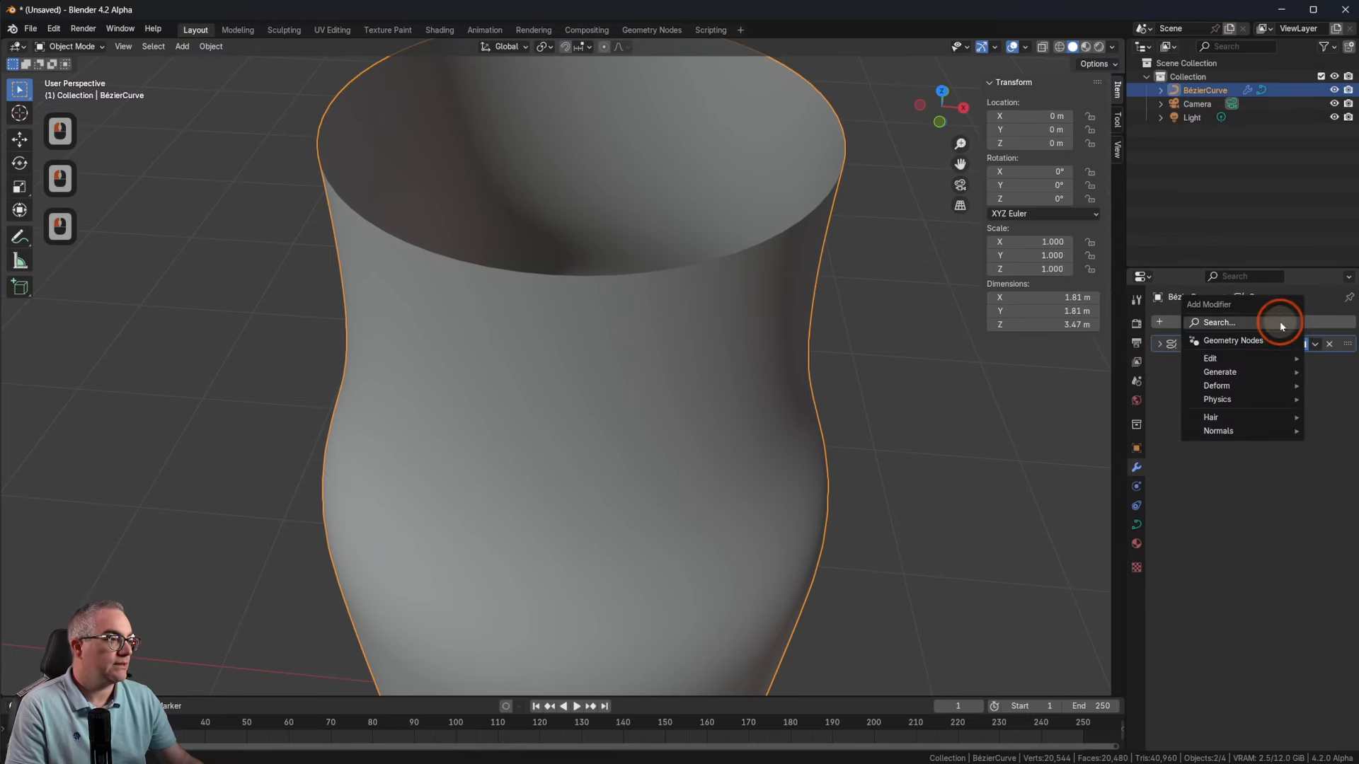
left_click(1280, 323)
type("sol")
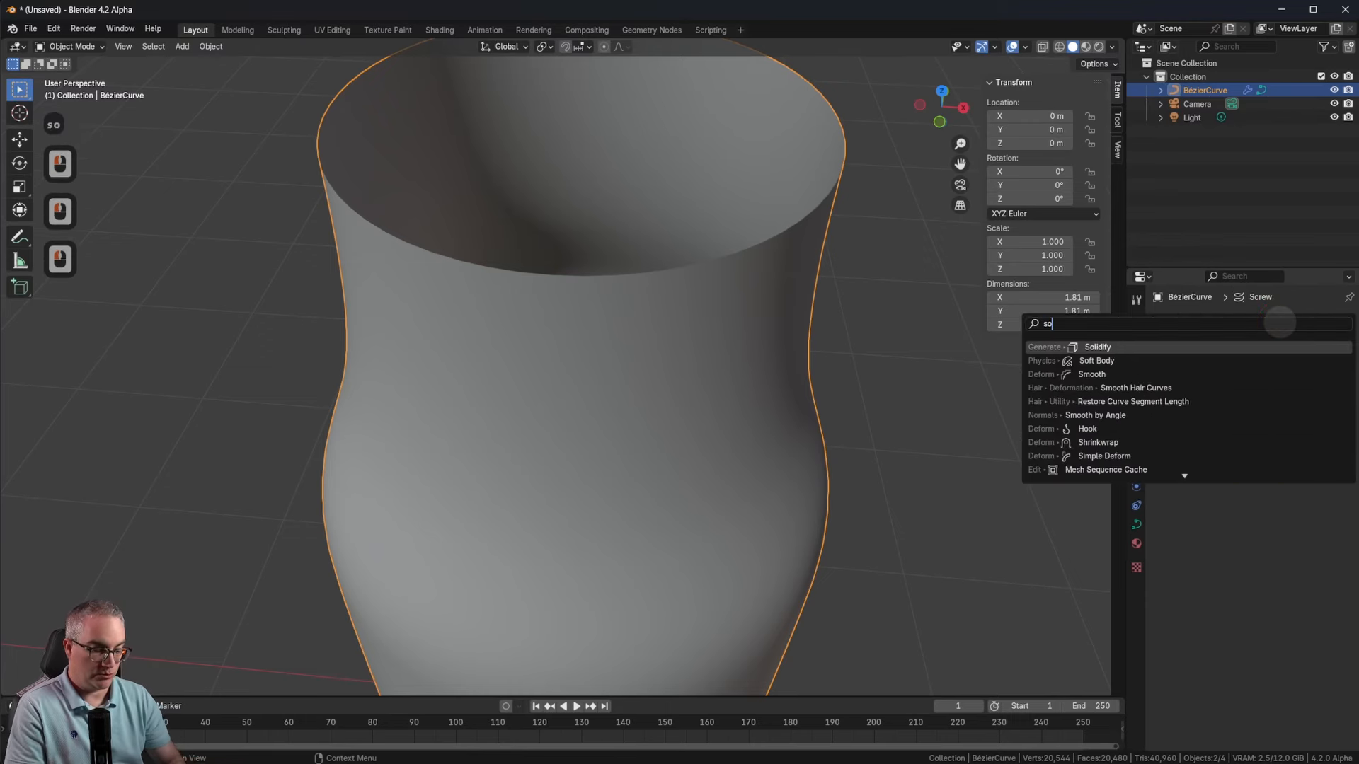
left_click(1113, 347)
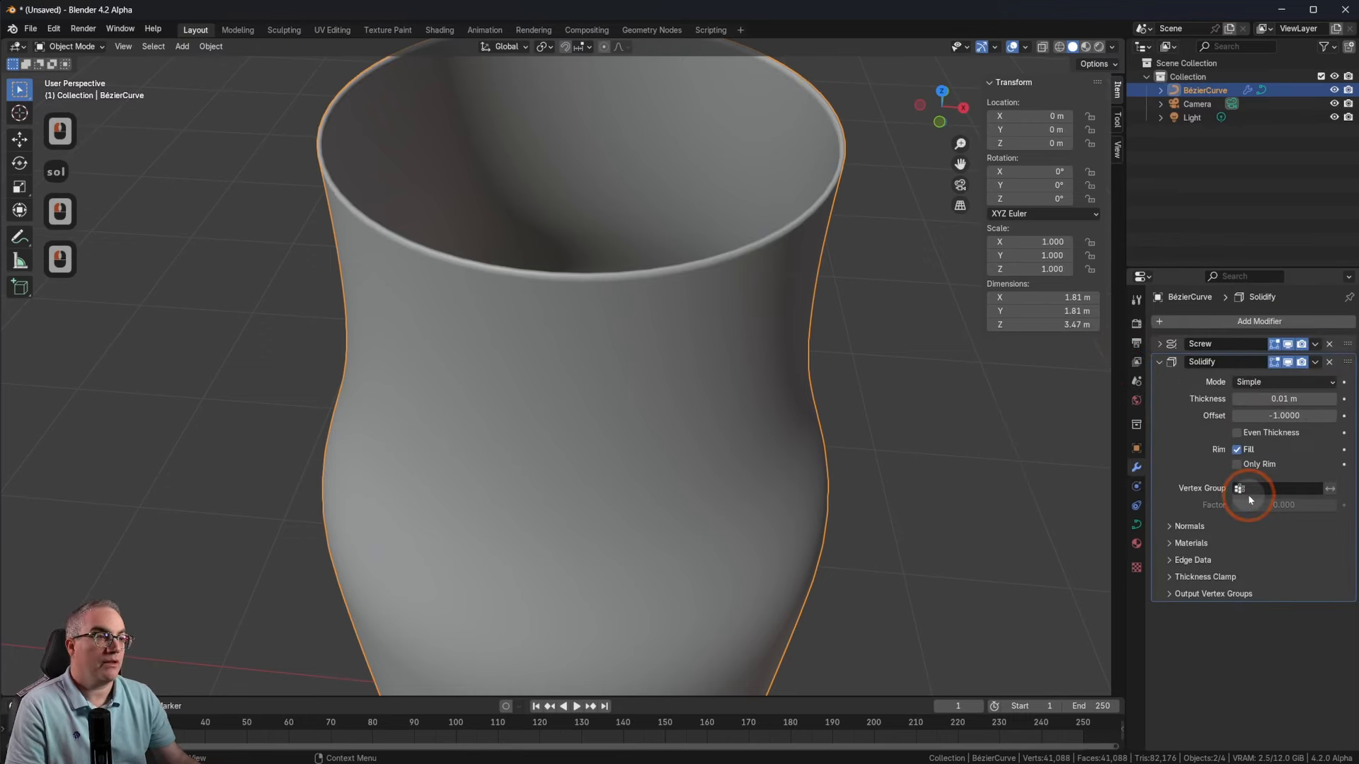
Step: Increase the Solidify thickness to about 0.082 m for a visibly thicker rim, and deselect the bottle in Object Mode
key("shift")
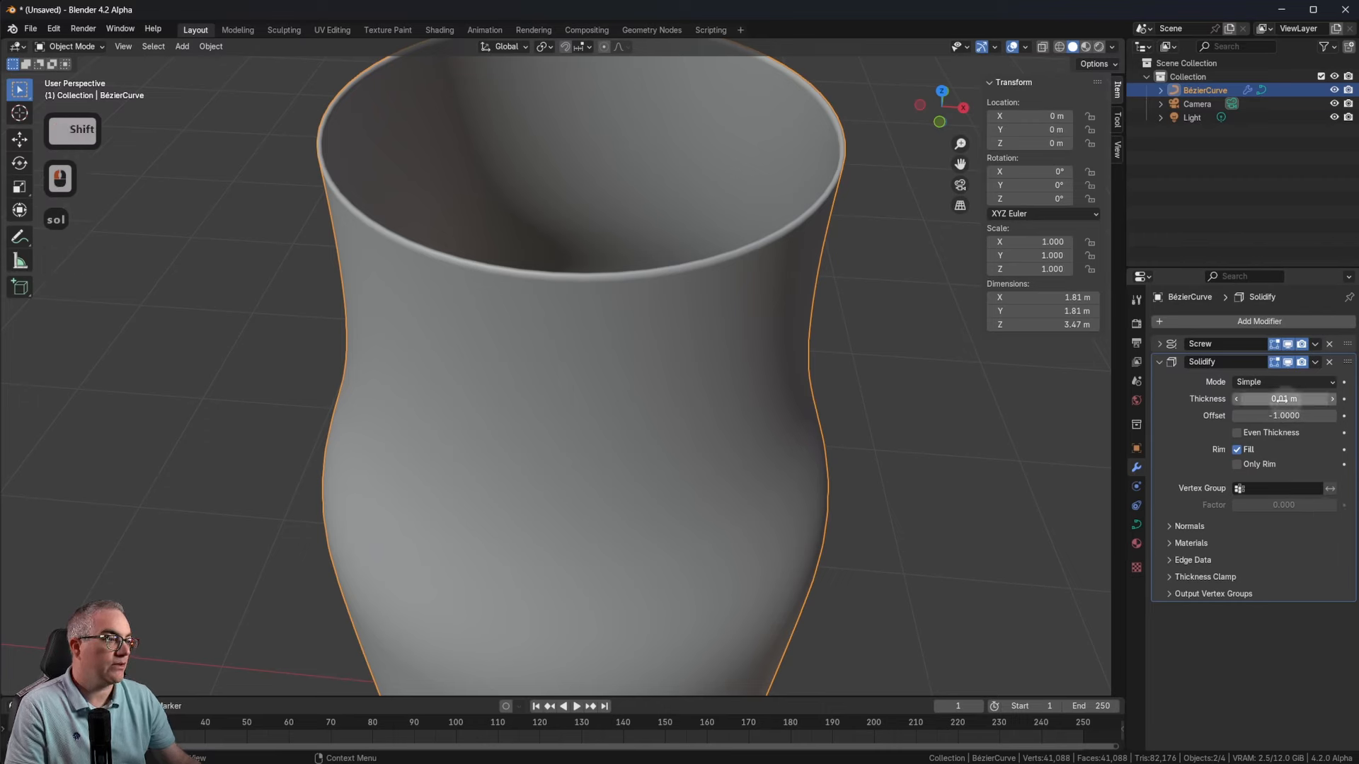
left_click_drag(198, 401, 231, 402, "shift")
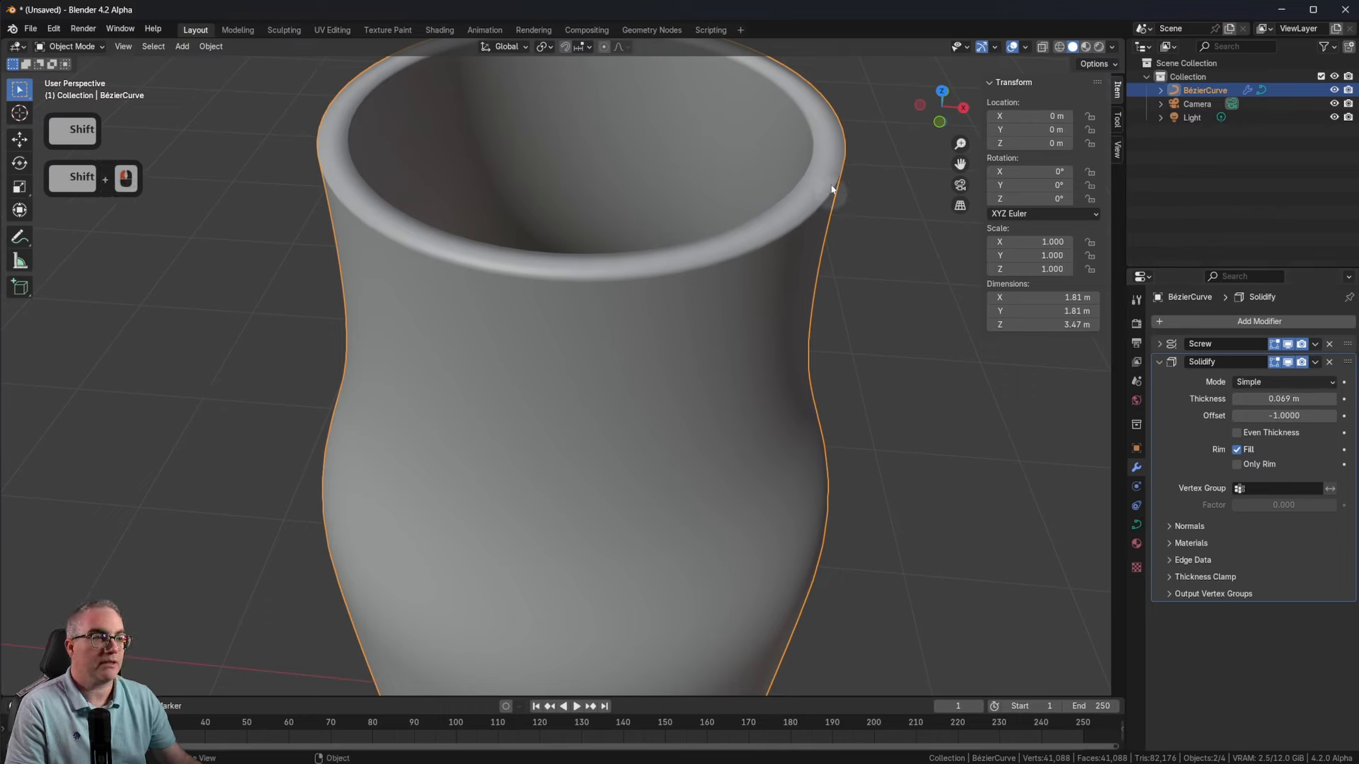
left_click_drag(1306, 400, 183, 392, "shift")
scroll(843, 429, "down", 3)
middle_click_drag(824, 474, 836, 358, "shift")
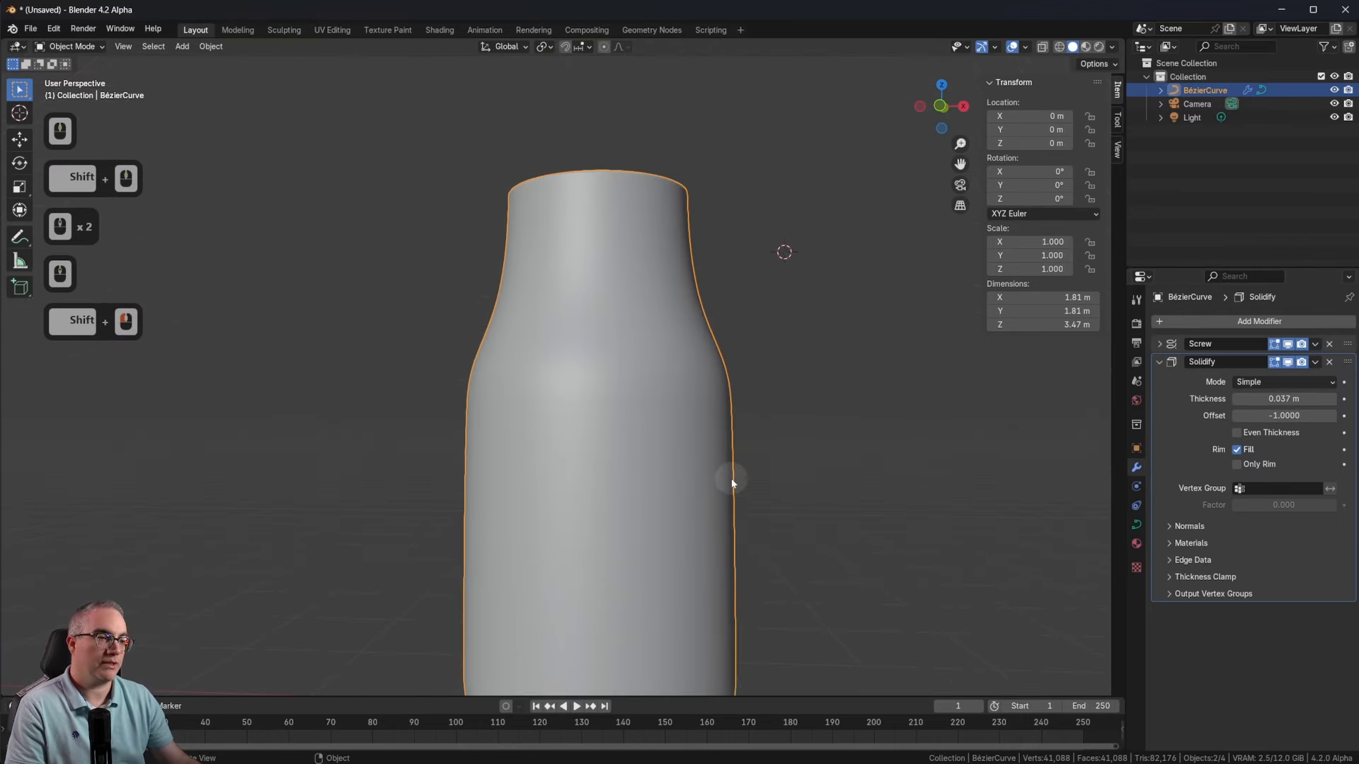
middle_click_drag(695, 155, 691, 227, "shift")
middle_click_drag(752, 292, 750, 352)
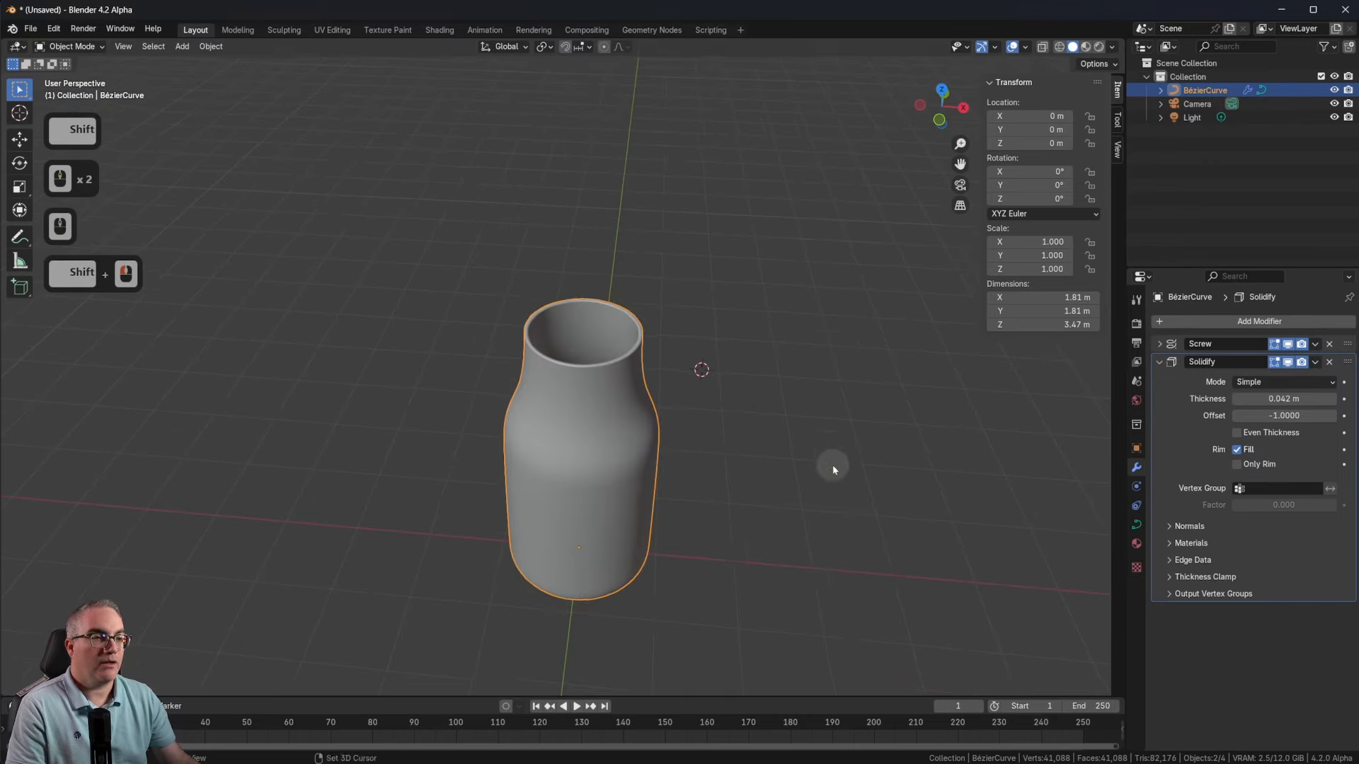
middle_click_drag(831, 467, 835, 427, "shift")
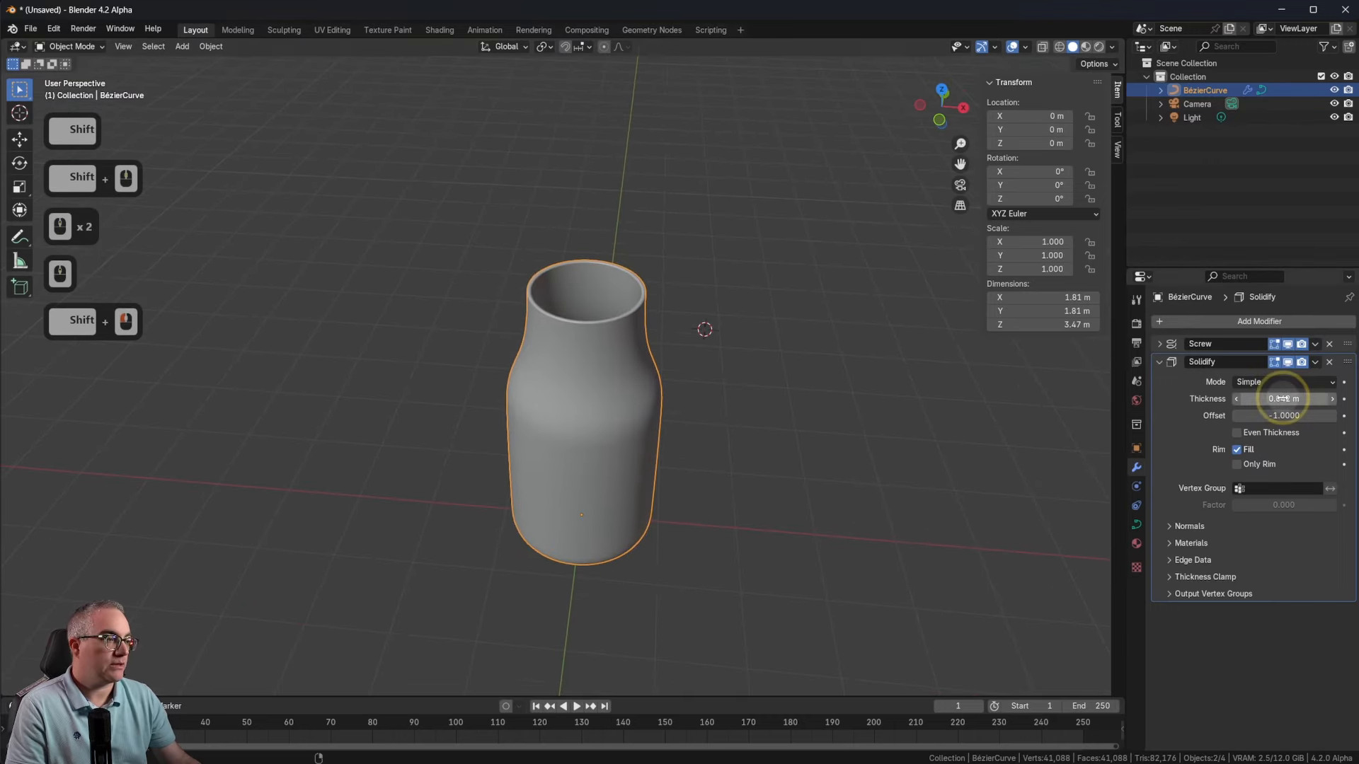
left_click_drag(1282, 399, 200, 395)
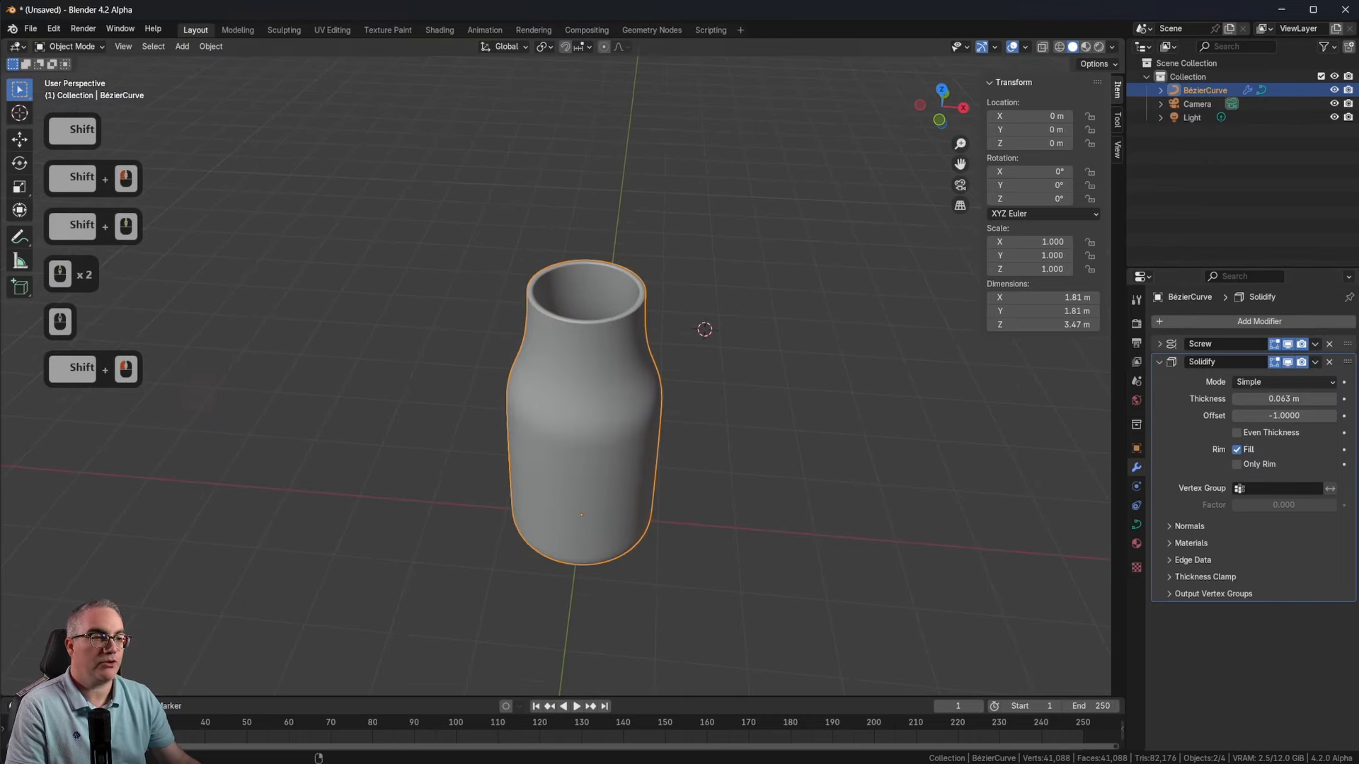
left_click_drag(1272, 404, 196, 402, "shift")
left_click(849, 372)
key("Tab")
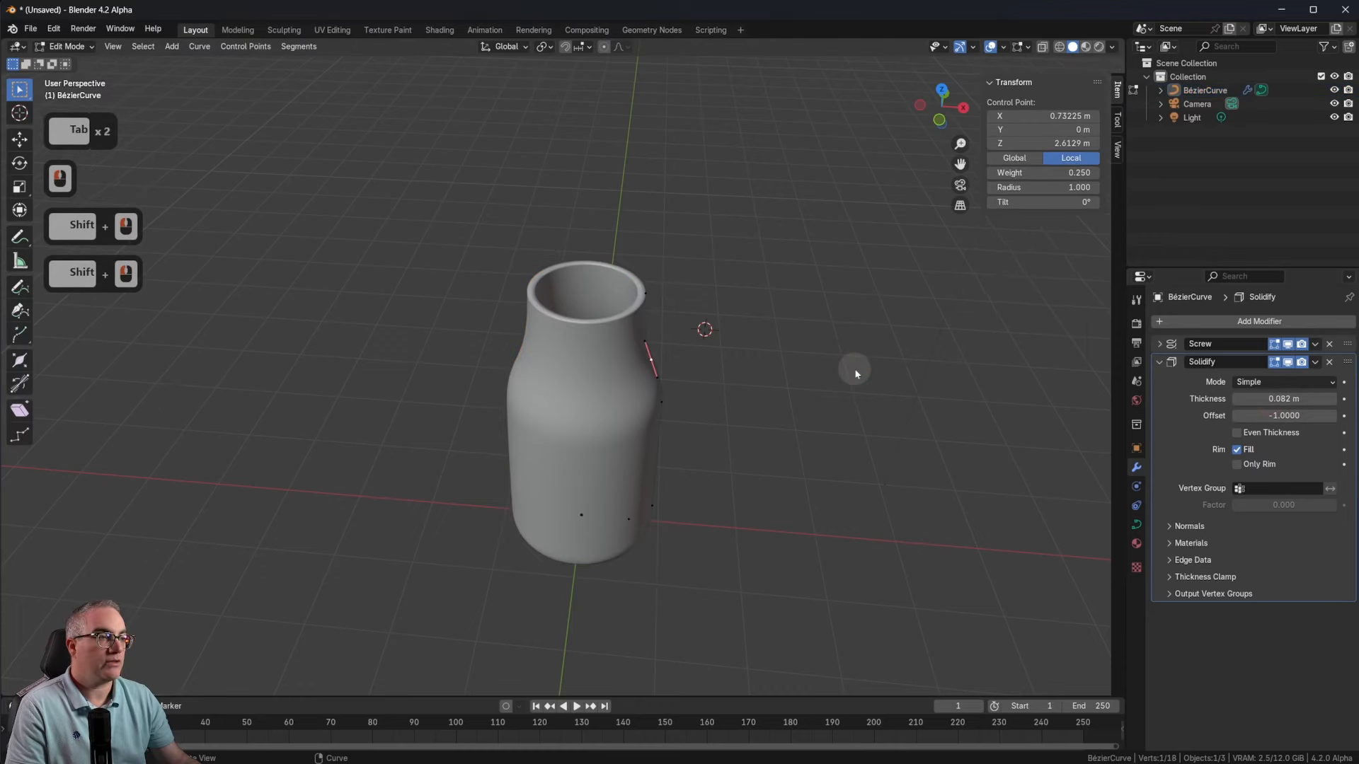
key("Tab")
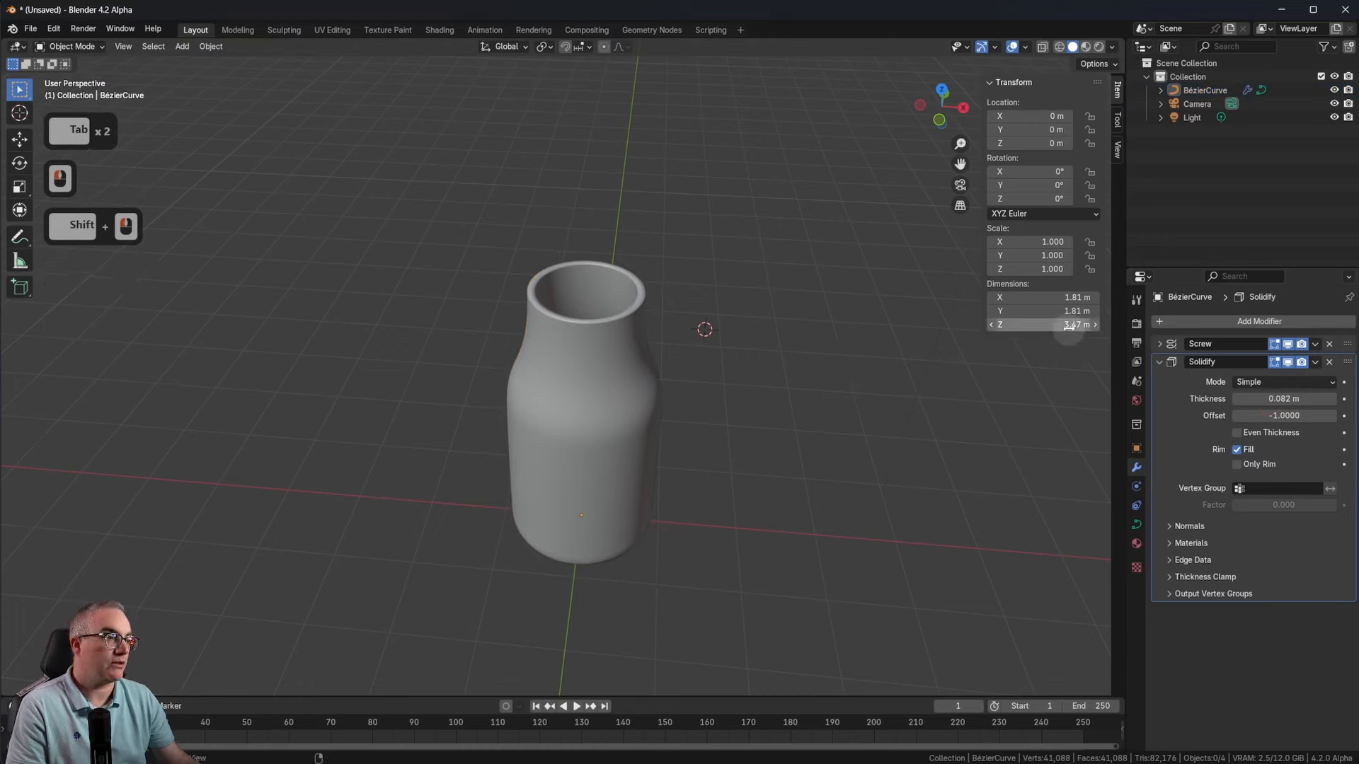
middle_click_drag(784, 440, 787, 454, "shift")
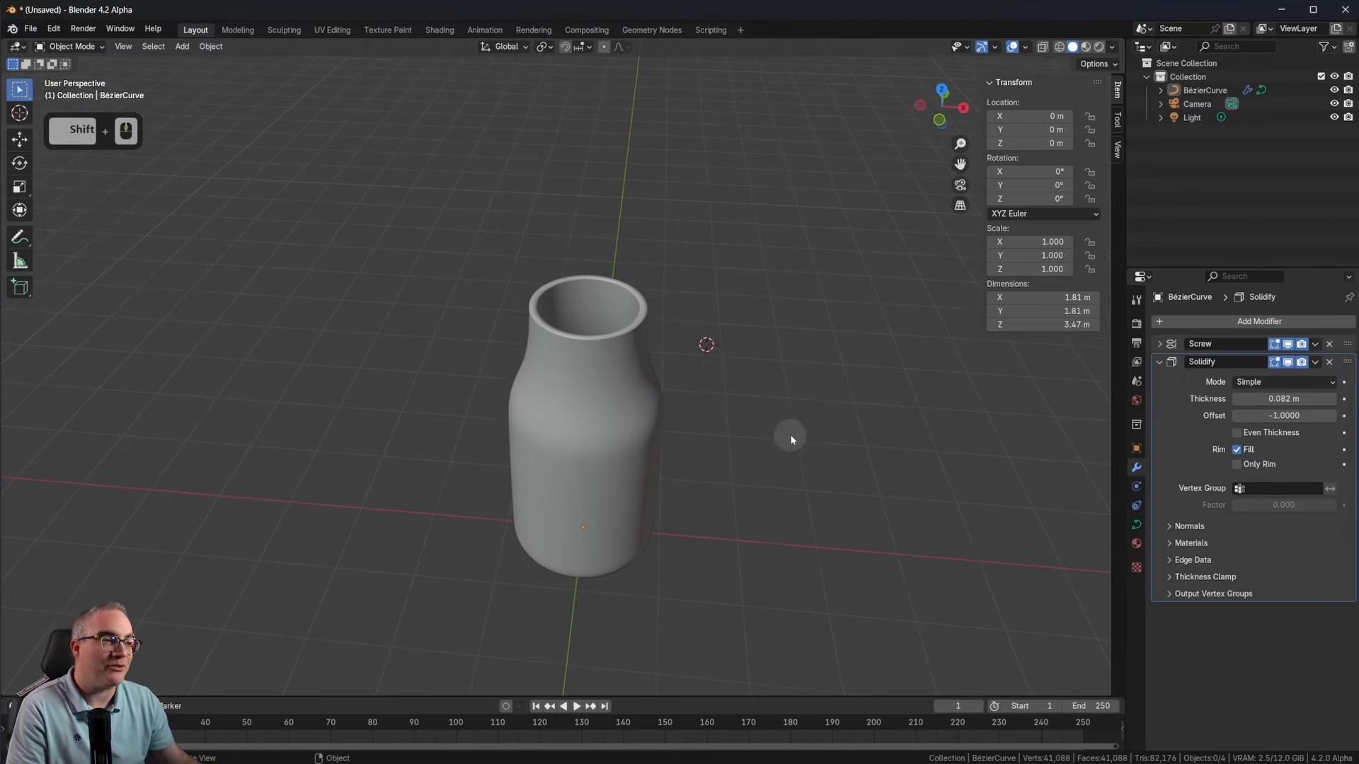
scroll(787, 433, "up", 2)
key("1")
scroll(787, 433, "down", 2)
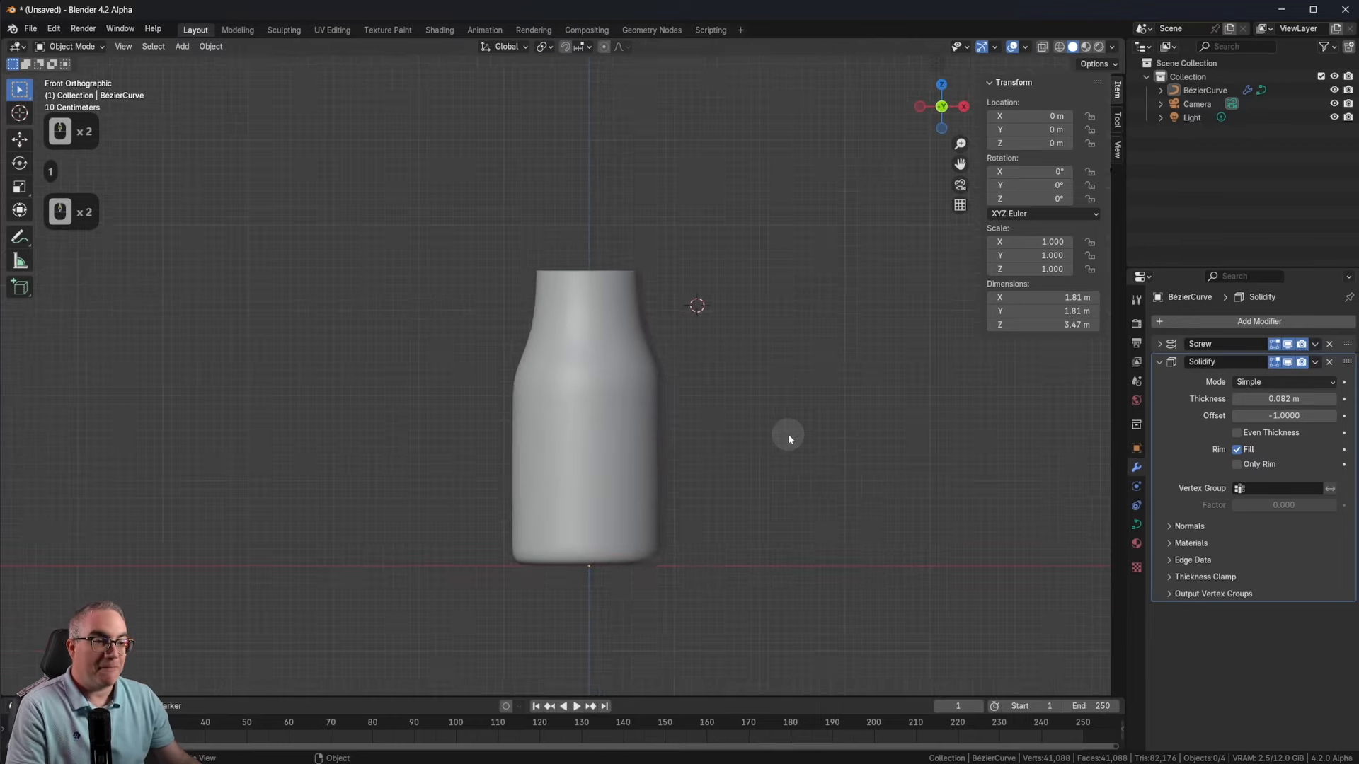
scroll(787, 433, "up", 3)
middle_click_drag(787, 433, 774, 460, "shift")
scroll(775, 505, "down", 3)
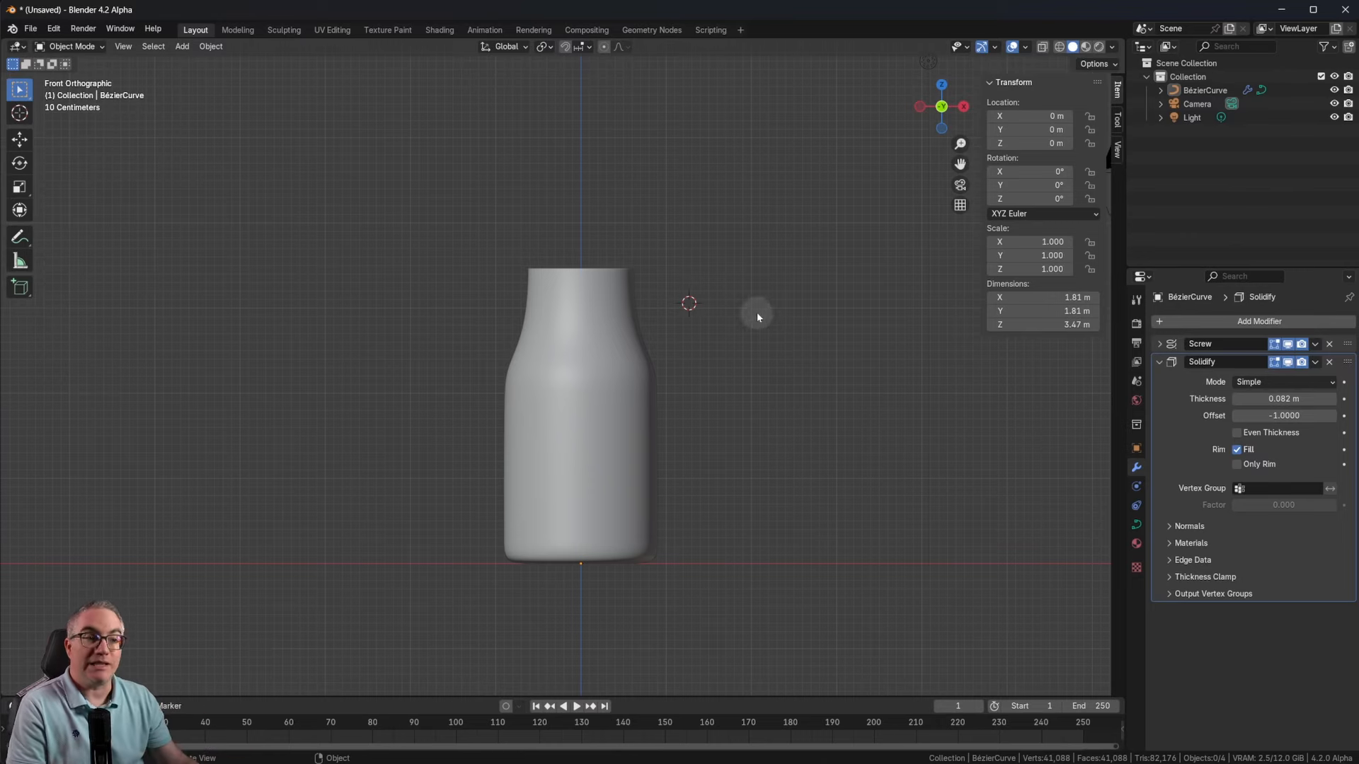
middle_click_drag(761, 363, 769, 428, "shift")
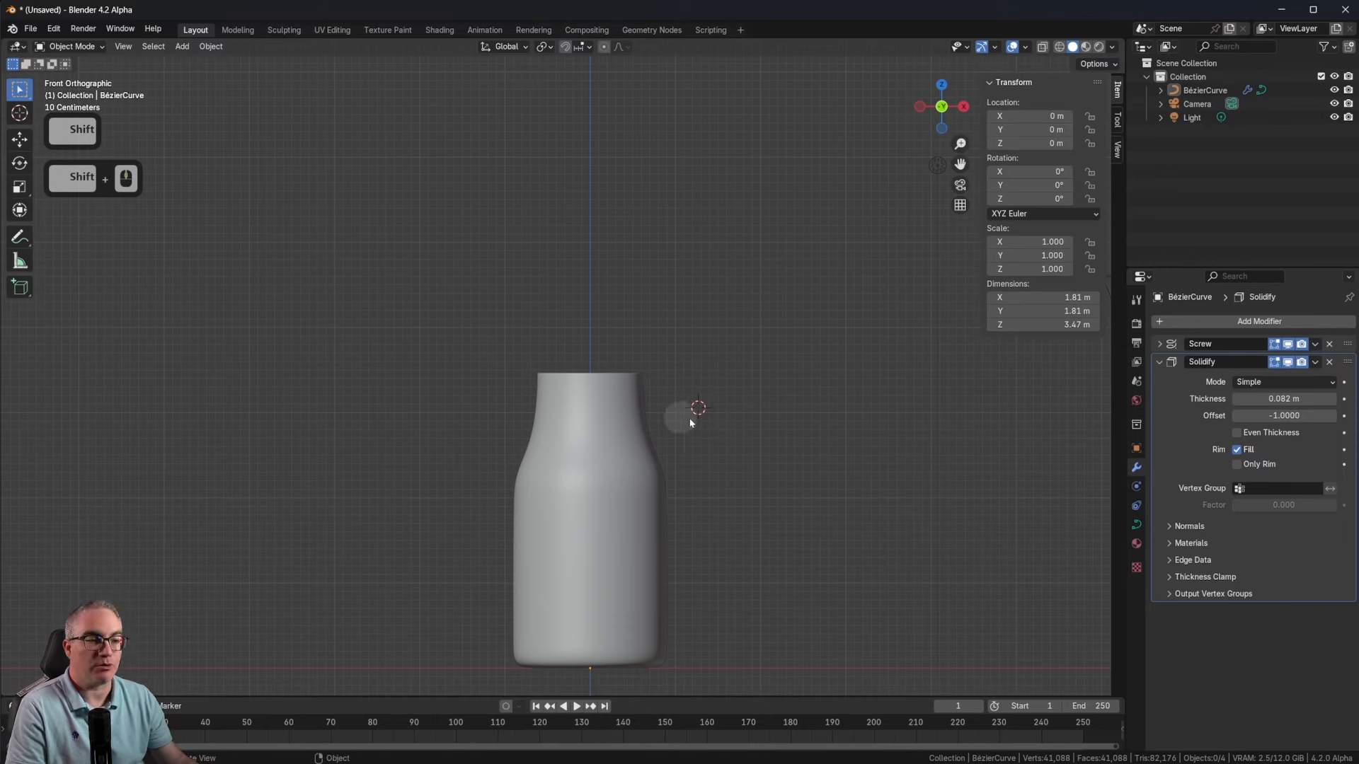
key("Tab")
key("Tab")
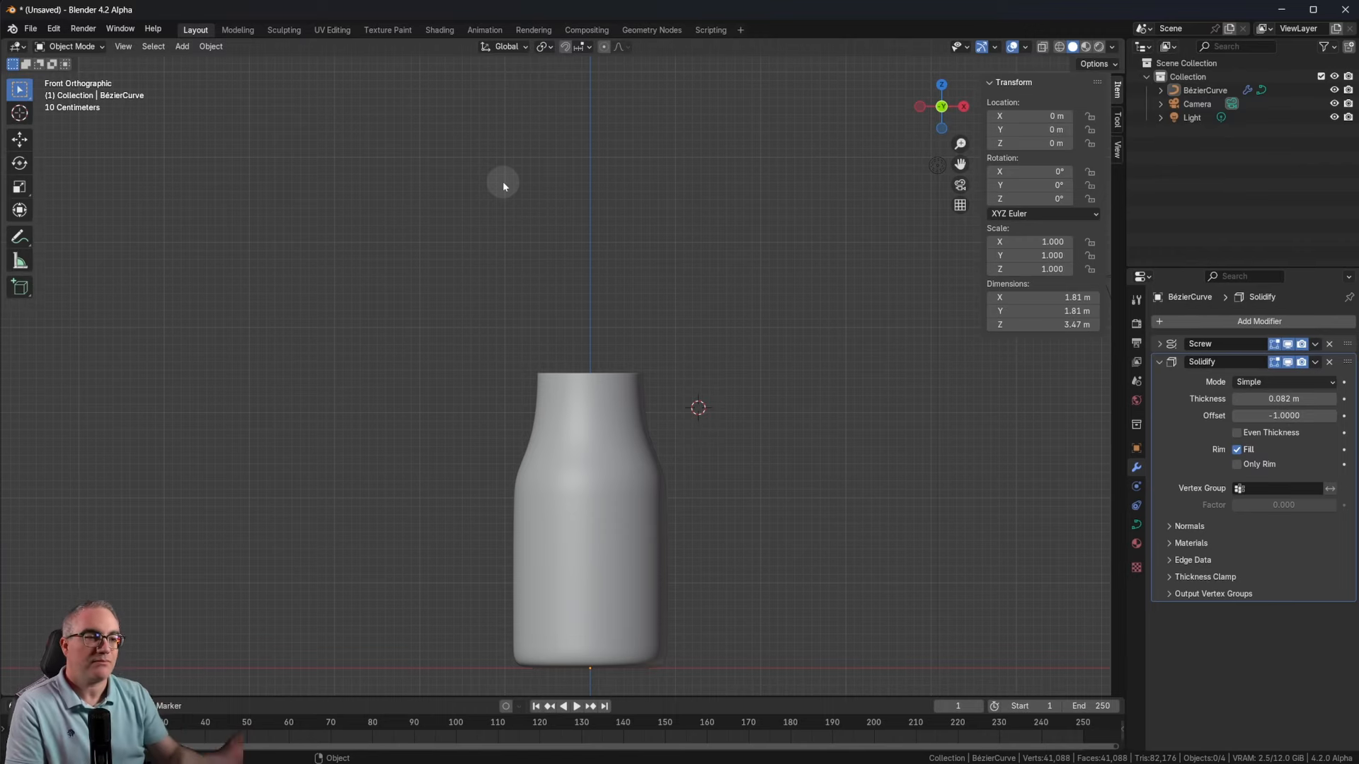
scroll(678, 415, "up", 2)
middle_click_drag(821, 527, 785, 332, "shift")
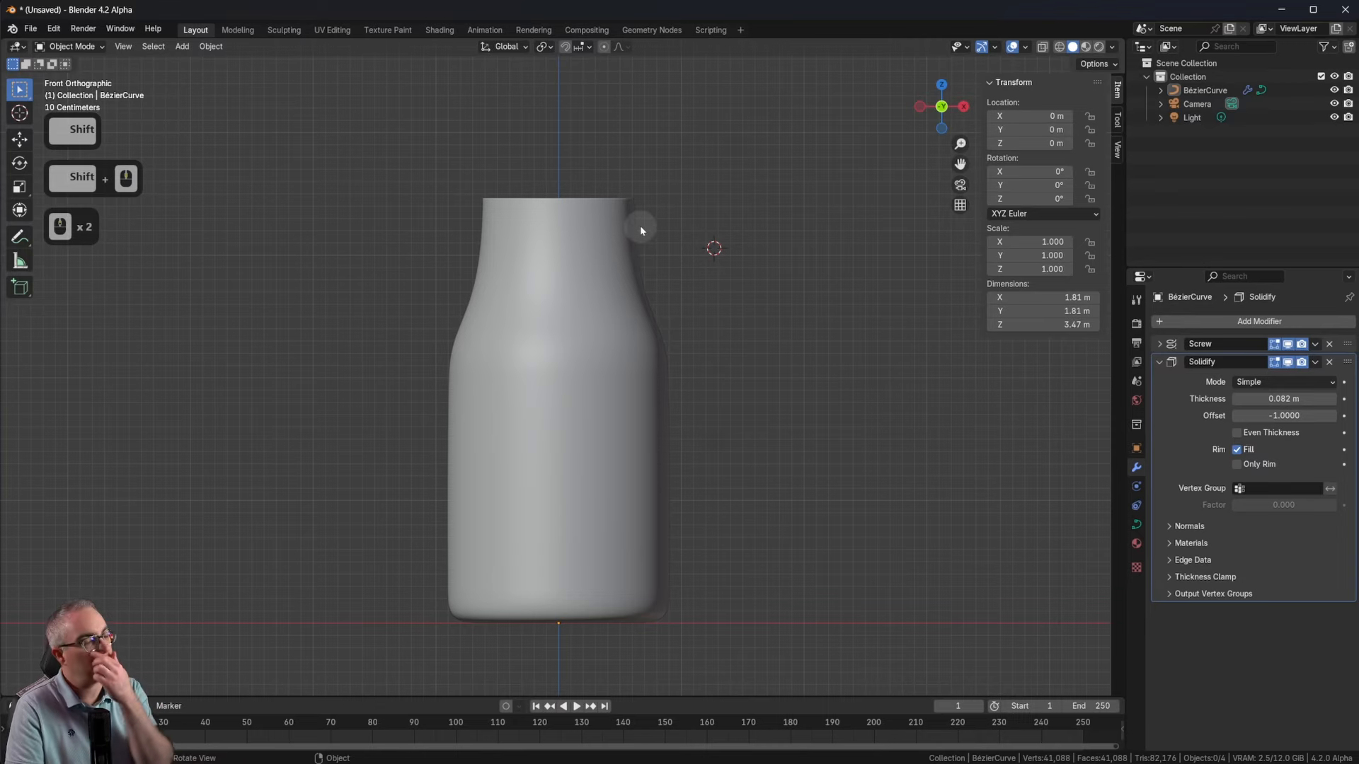
middle_click_drag(673, 145, 686, 225, "shift")
middle_click_drag(686, 297, 661, 342, "shift")
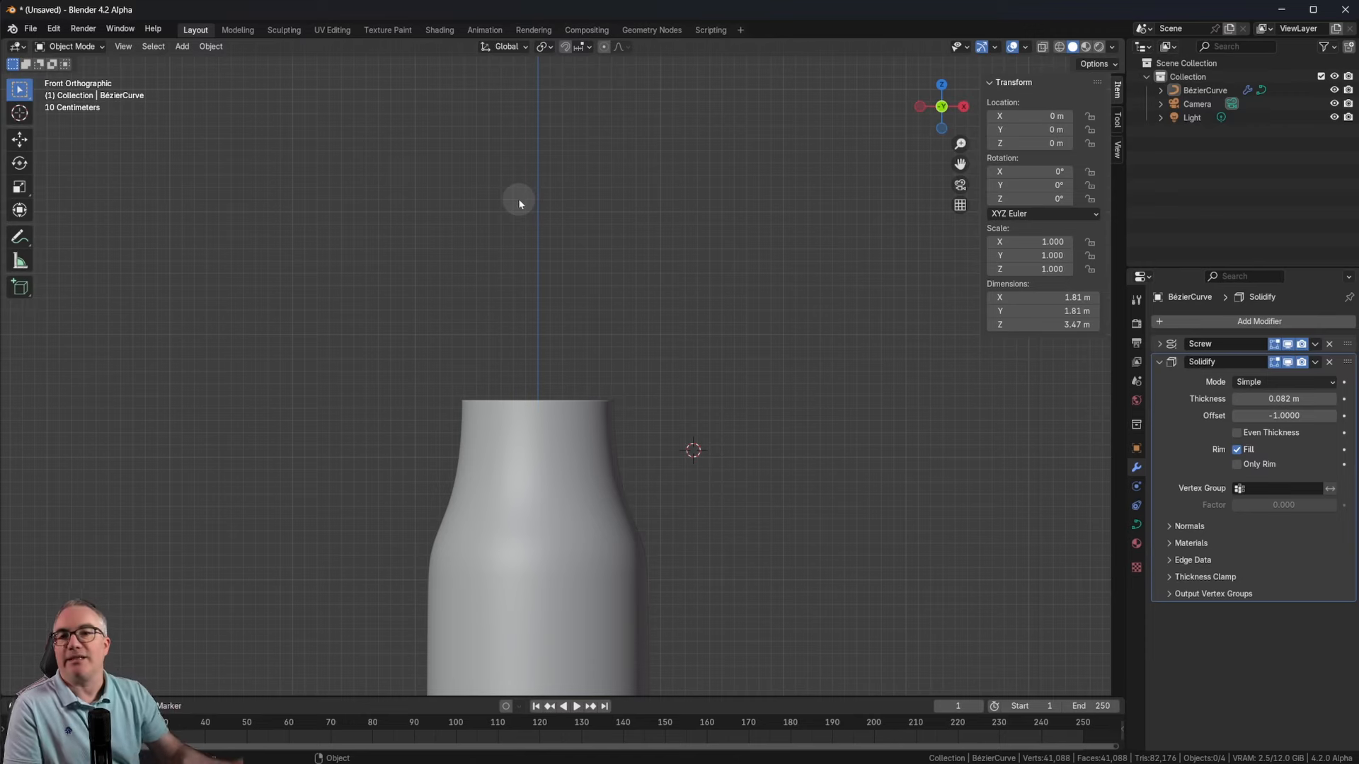
middle_click_drag(723, 239, 726, 376, "shift")
key("Tab")
key("Tab")
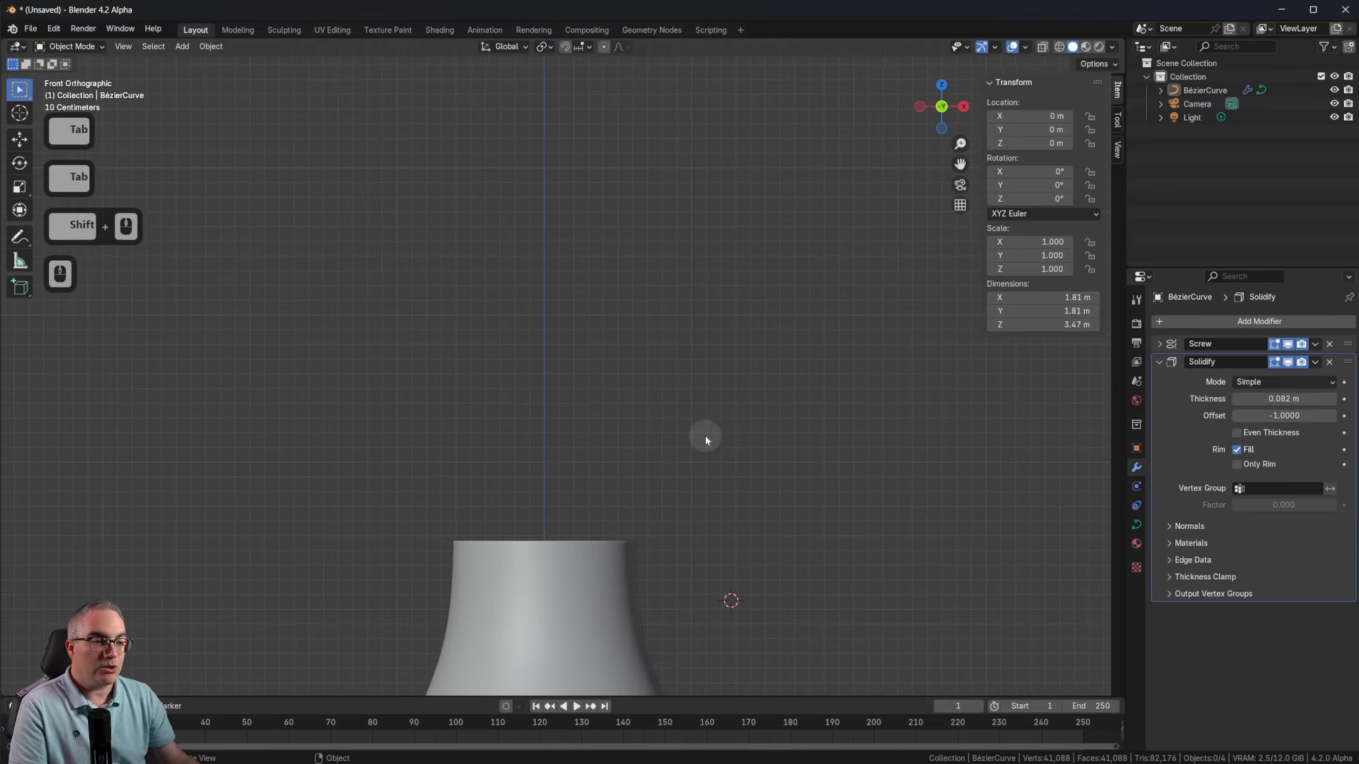
middle_click_drag(613, 413, 597, 267, "shift")
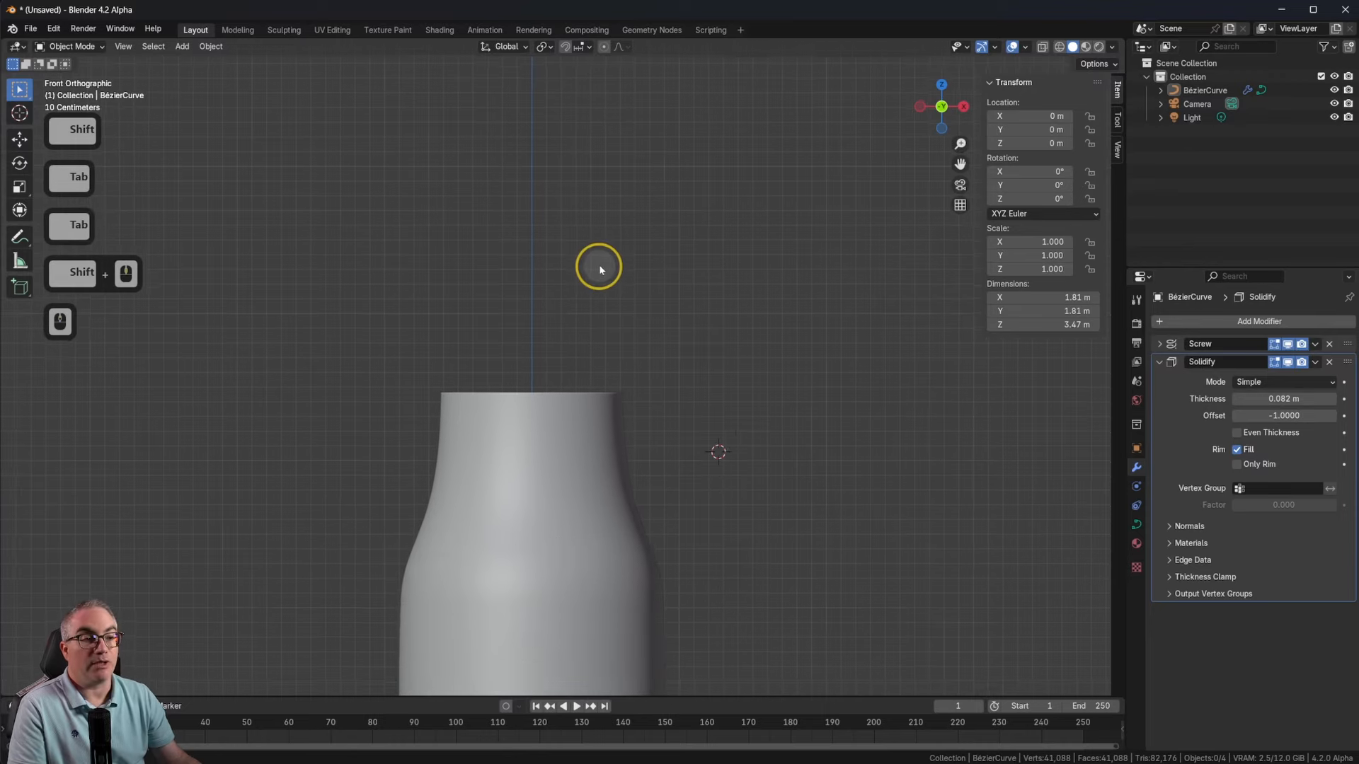
key("shift+a")
mouse_move(620, 332)
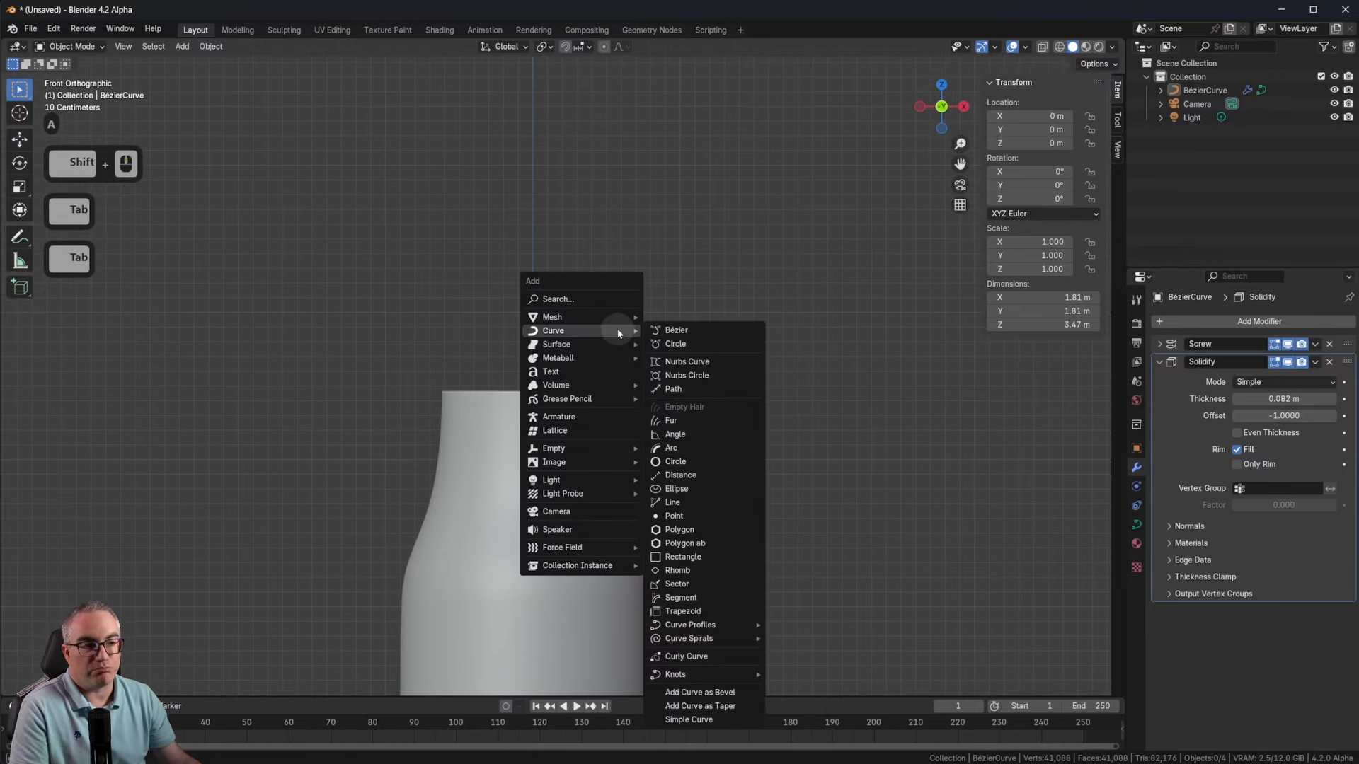
left_click(674, 345)
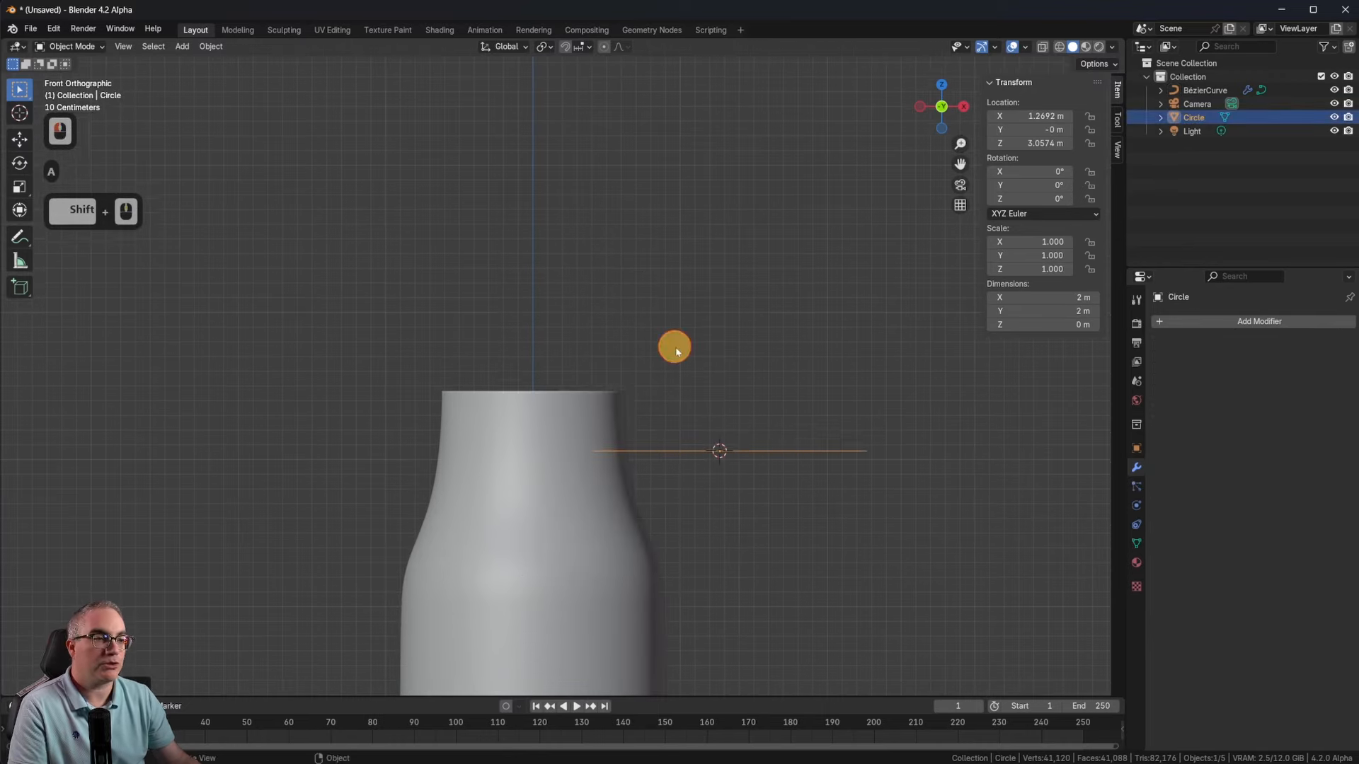
middle_click_drag(768, 561, 741, 139, "shift")
key("x")
left_click(758, 339)
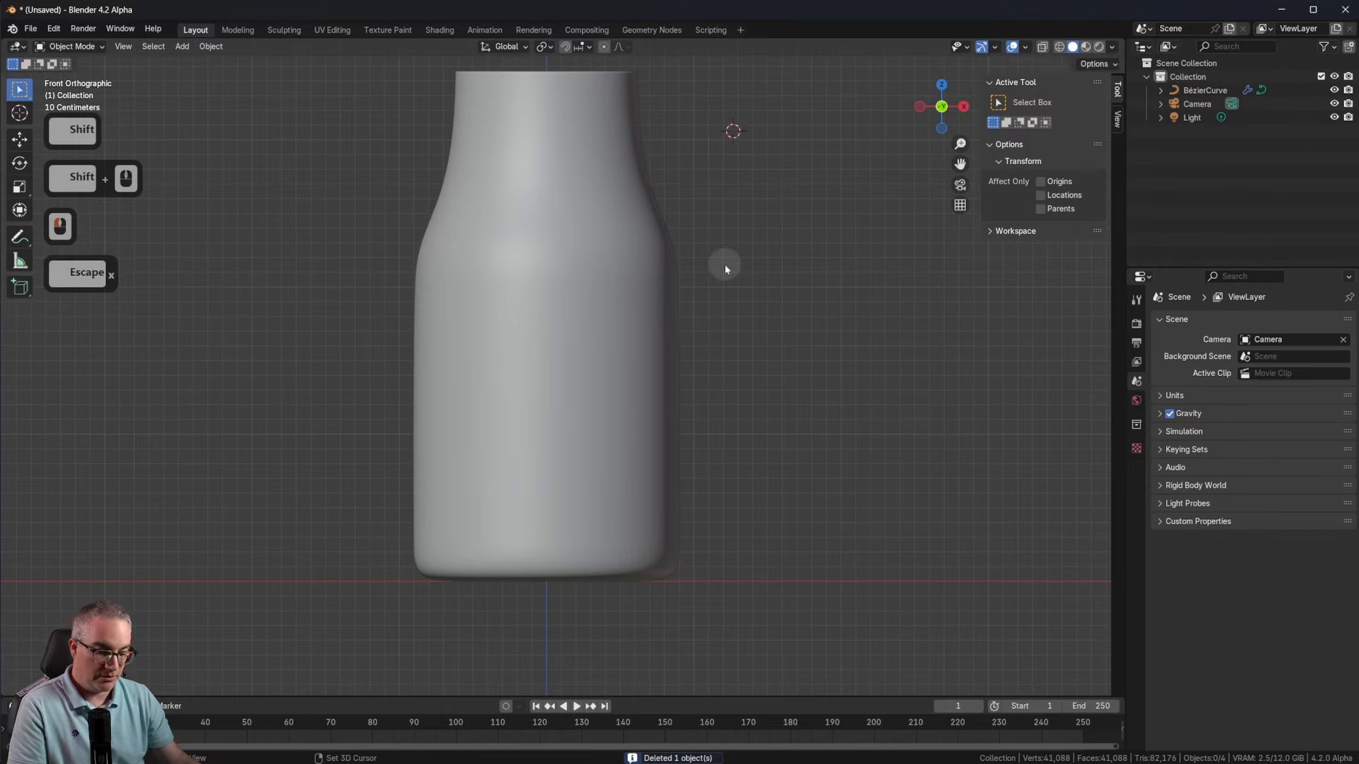
Step: Reset the 3D cursor to the world origin and add a mesh circle there
key("shift+c")
middle_click_drag(722, 267, 477, 656, "shift")
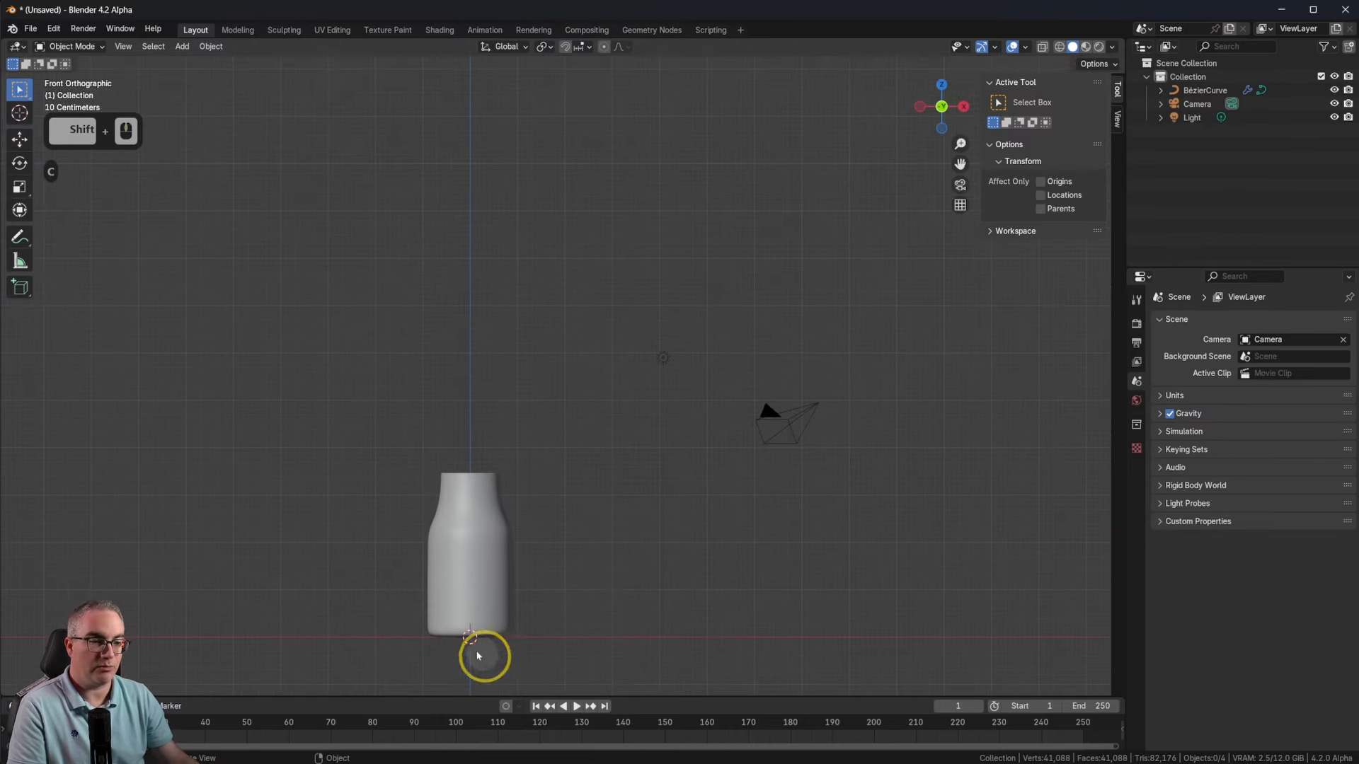
middle_click_drag(521, 613, 615, 395, "shift")
key("shift+a")
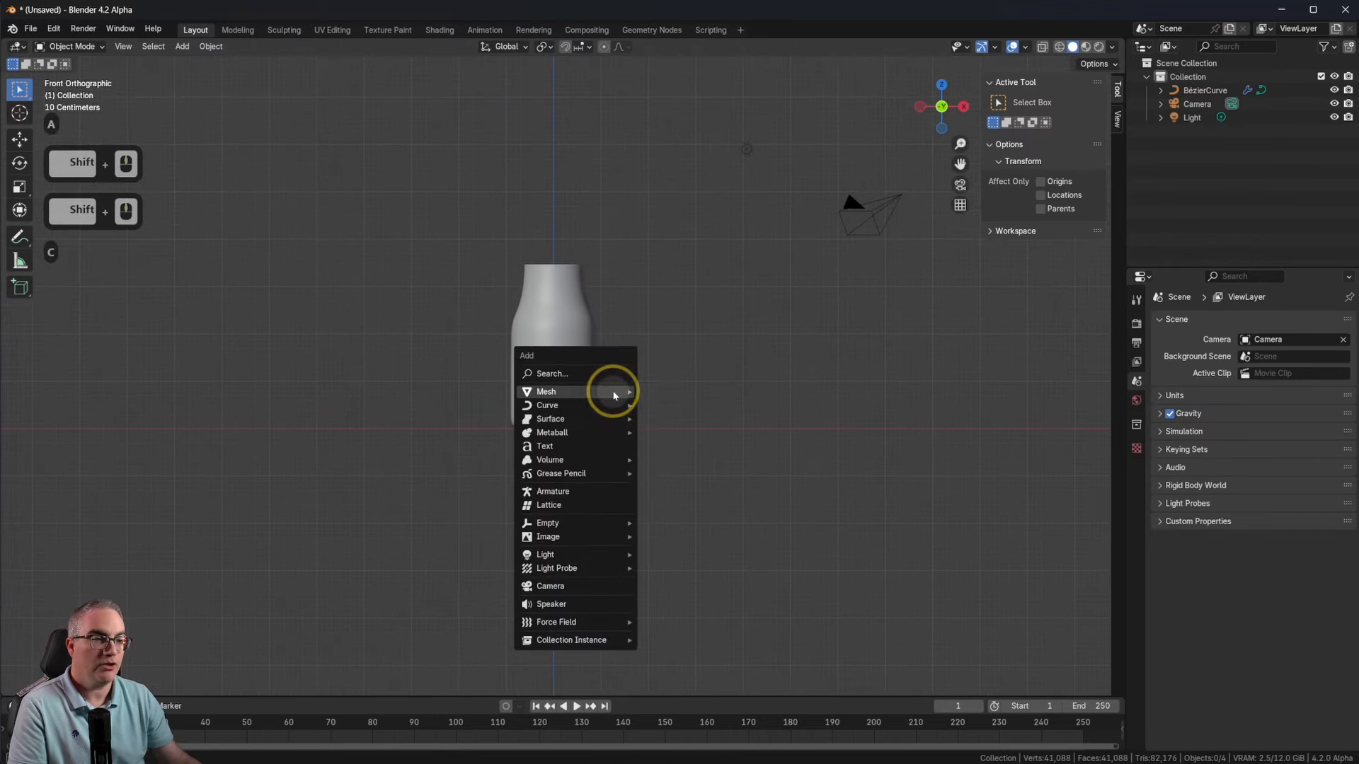
mouse_move(616, 395)
left_click(703, 418)
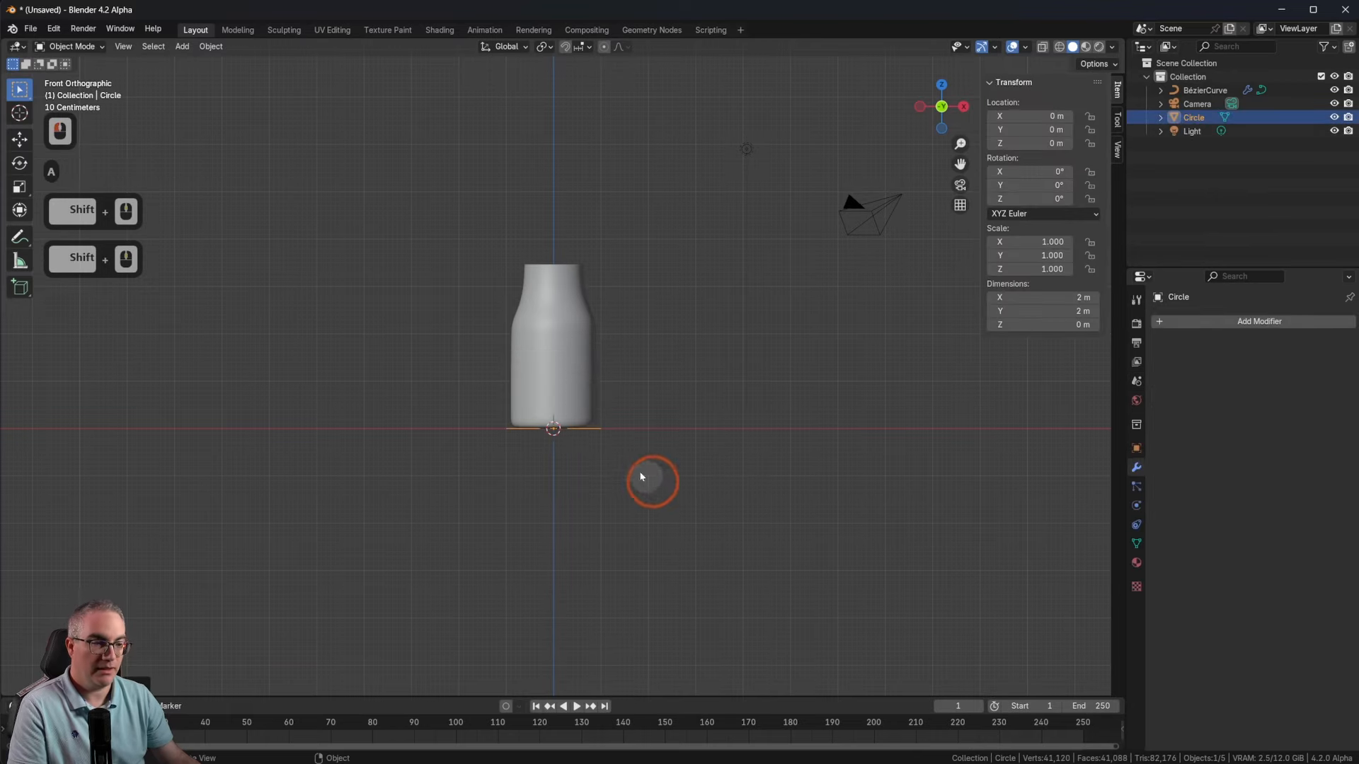
Step: Move the circle up about 3.55 m along Z, just above the bottle's opening
middle_click_drag(641, 477, 694, 458, "shift")
key("g")
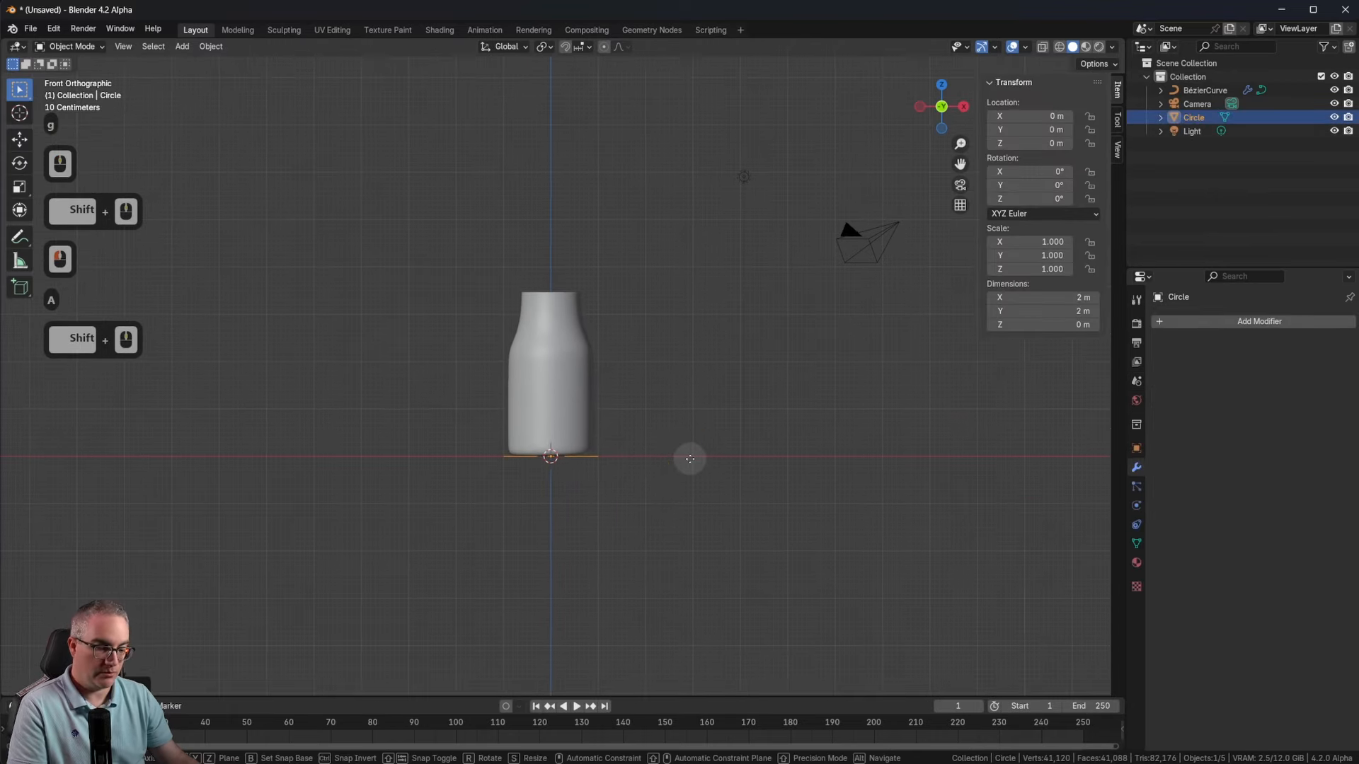
key("z")
left_click(659, 291)
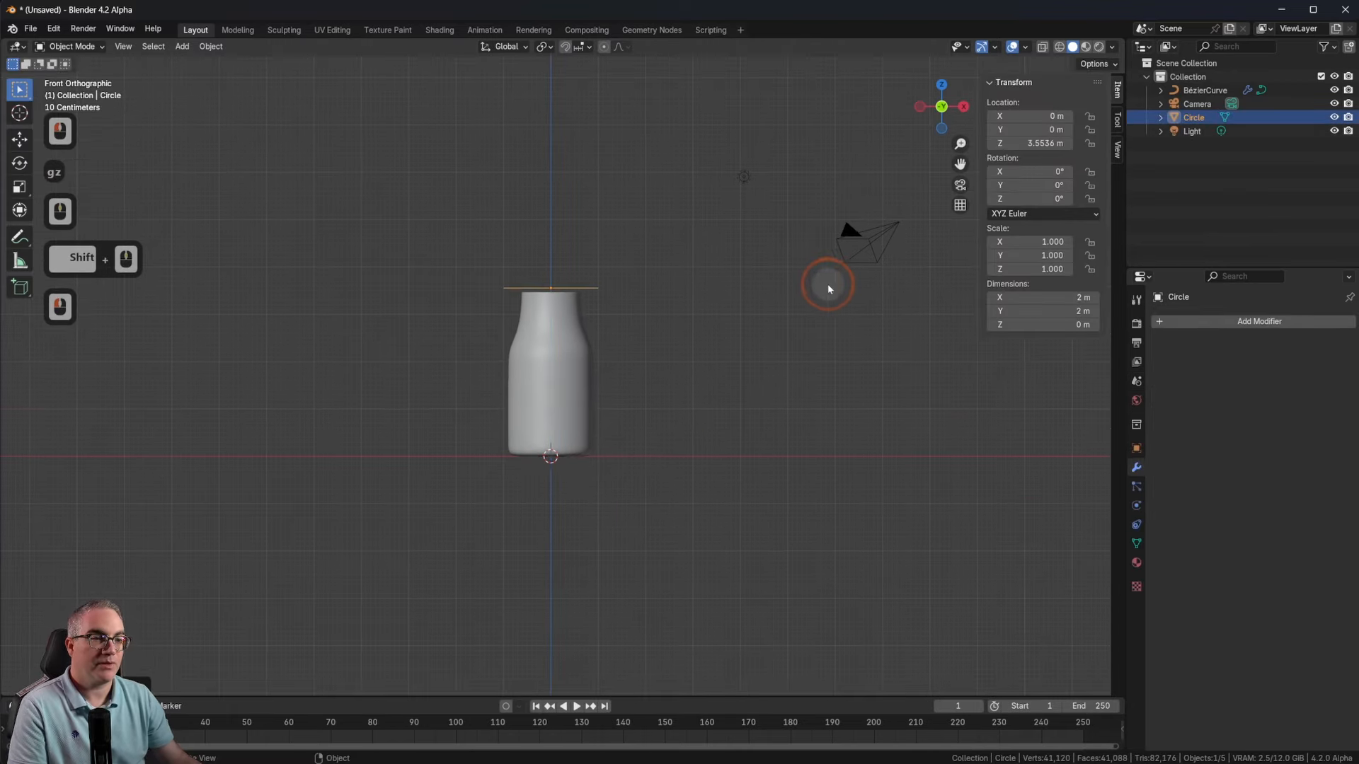
Step: In Edit Mode, extrude the circle's edge loop about 1.07 m upward along Z to form an open cylinder above the neck
key("Tab")
middle_click_drag(756, 298, 722, 449, "shift")
key("e")
key("z")
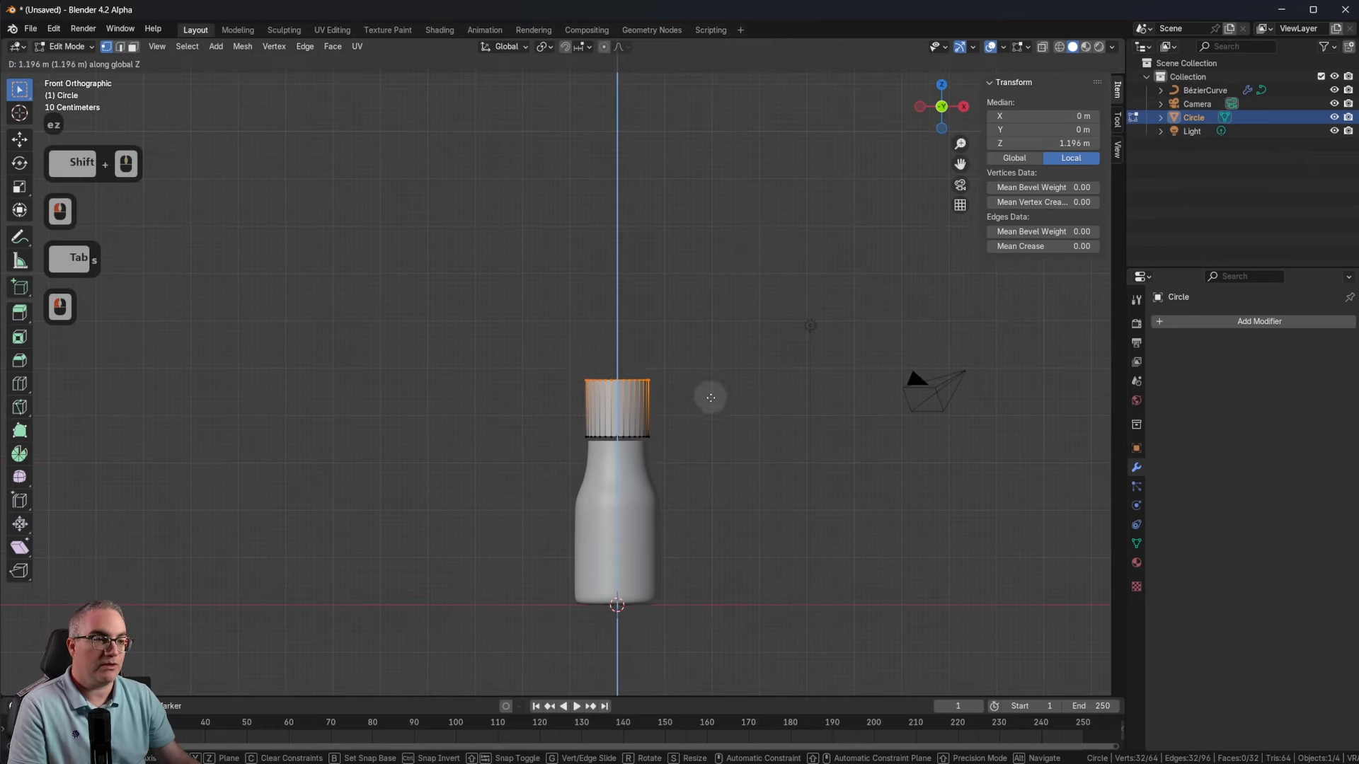
left_click(710, 396)
scroll(661, 425, "up", 6)
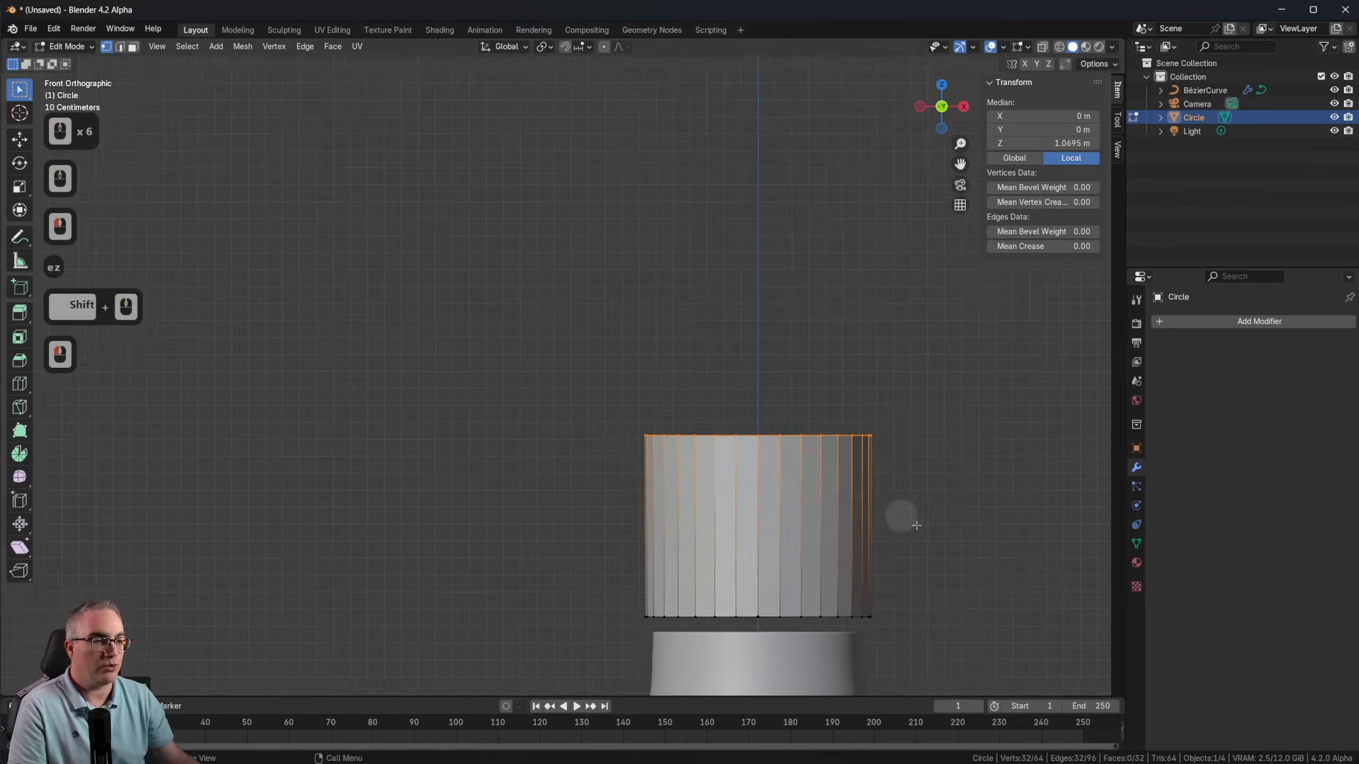
middle_click_drag(917, 525, 764, 385, "shift")
scroll(749, 379, "up", 3)
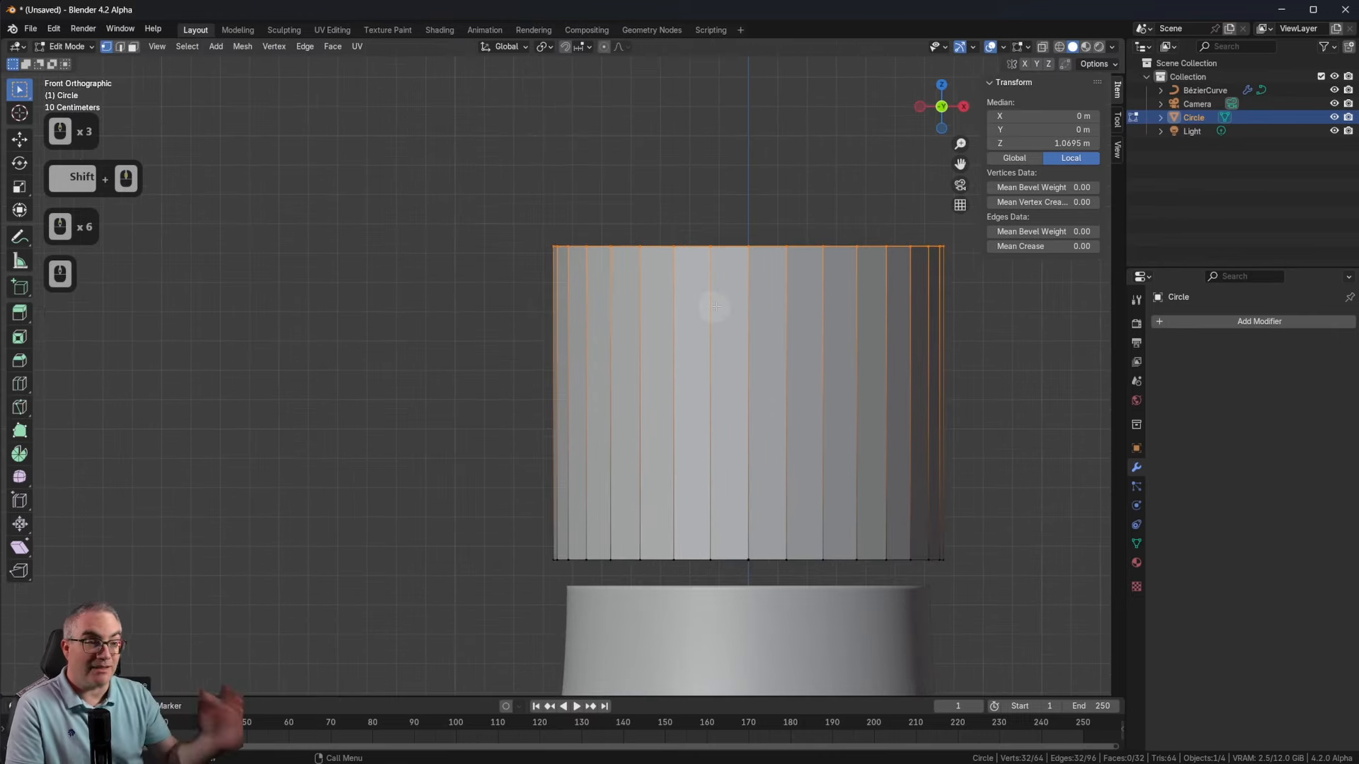
middle_click_drag(886, 361, 959, 413)
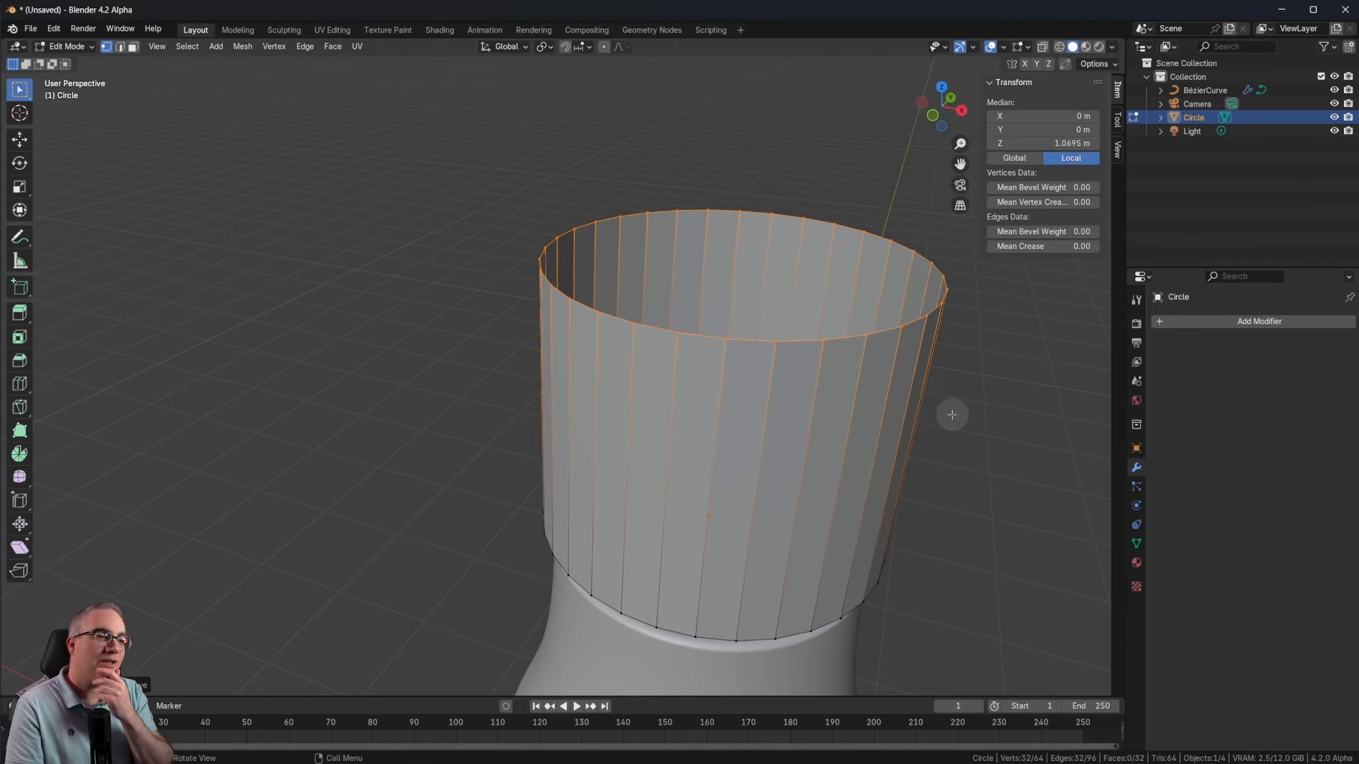
Step: Return to Object Mode and delete the open cylinder above the bottle's neck
key("Tab")
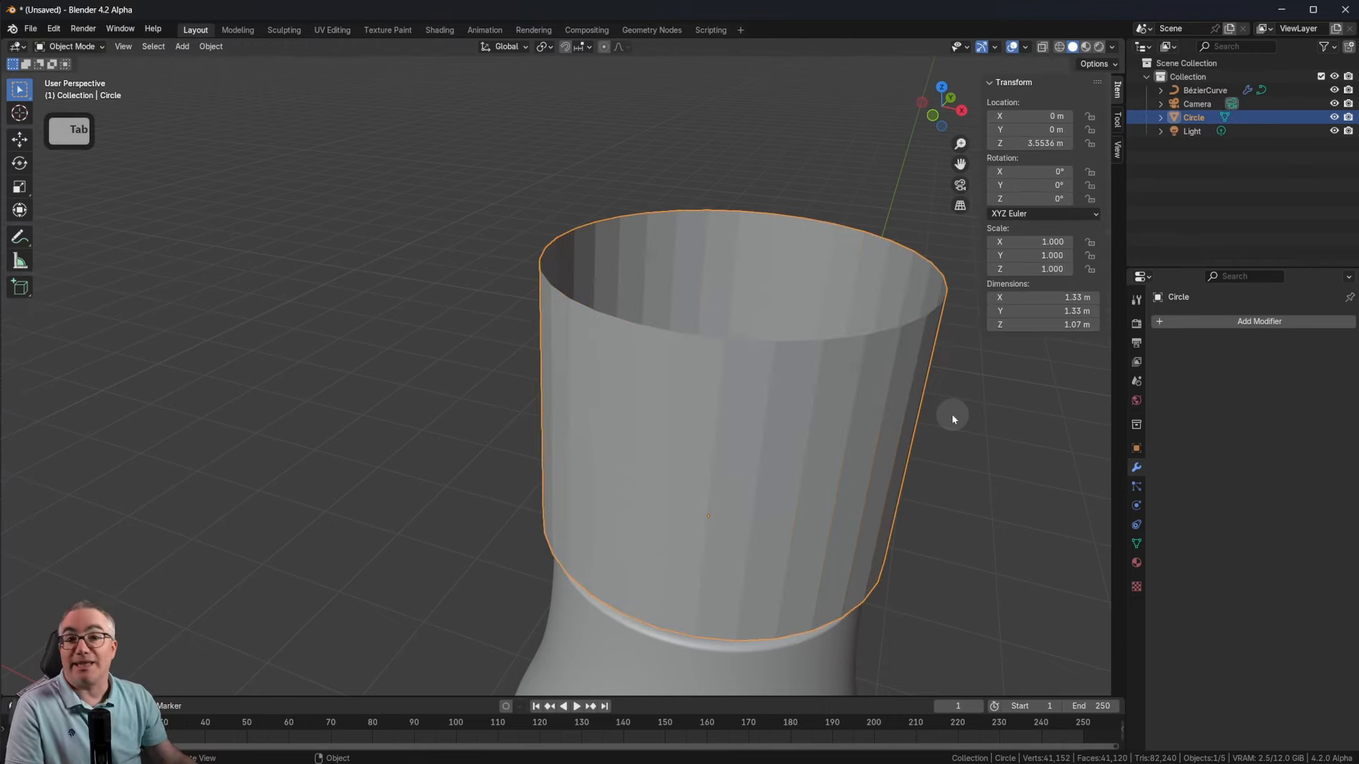
middle_click_drag(989, 485, 881, 406, "shift")
key("x")
left_click(877, 414)
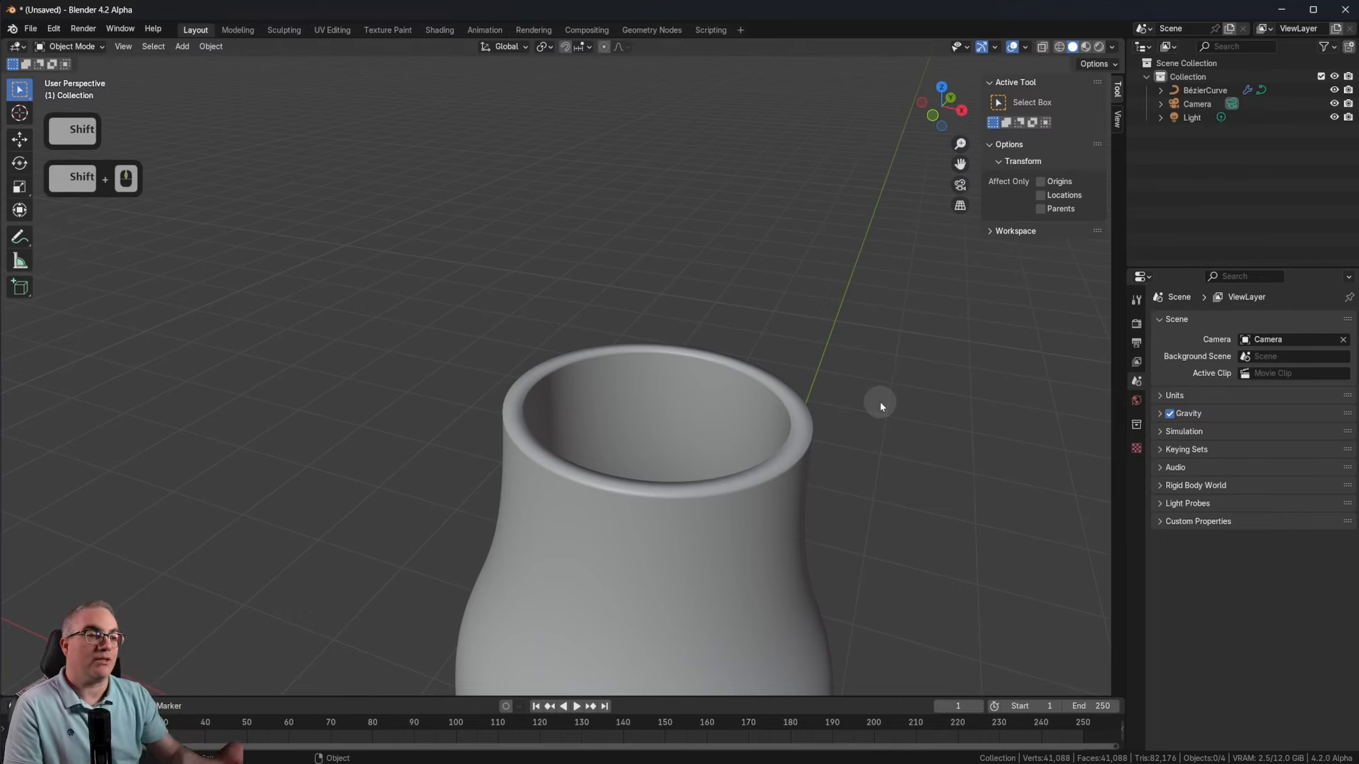
Step: Switch to the front orthographic view and add a mesh plane at the world origin
key("KP_1")
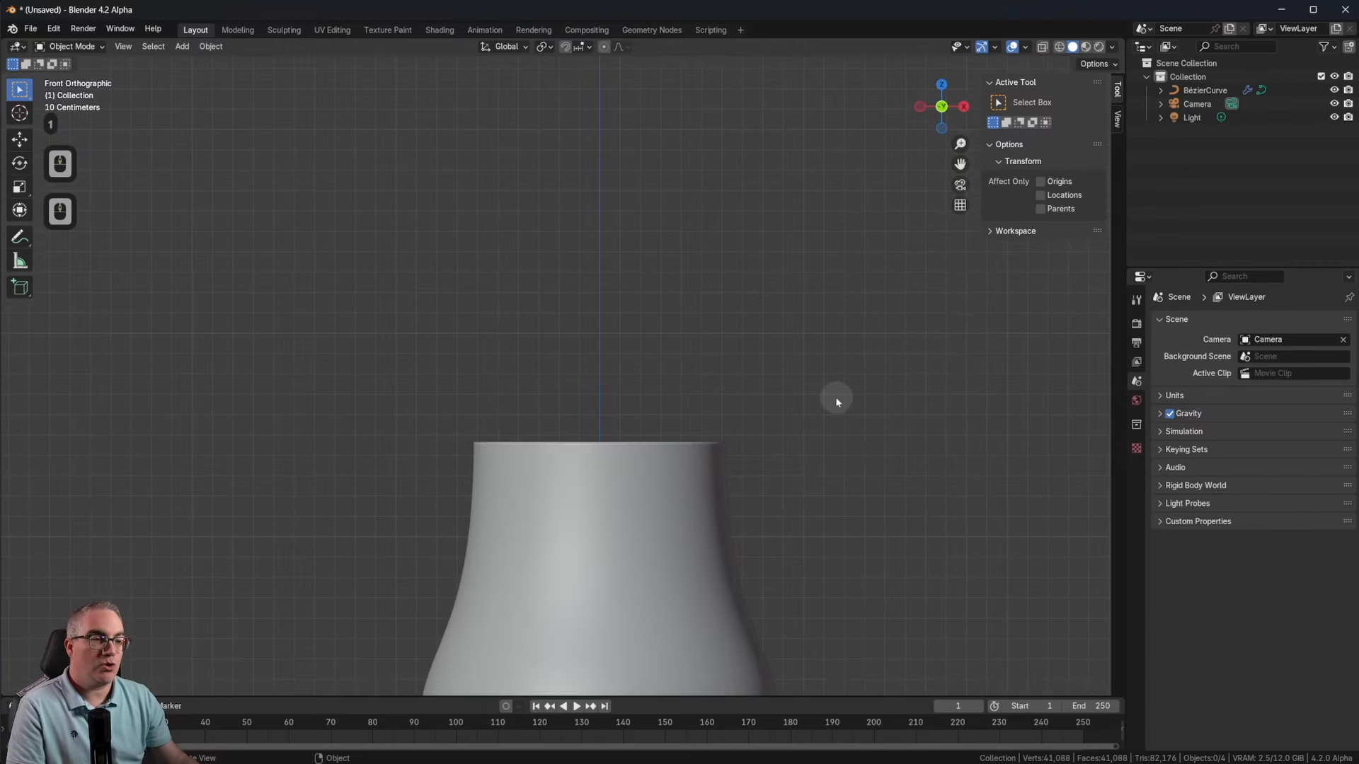
scroll(836, 402, "down", 4)
middle_click_drag(880, 403, 880, 538, "shift")
key("shift+a")
mouse_move(698, 292)
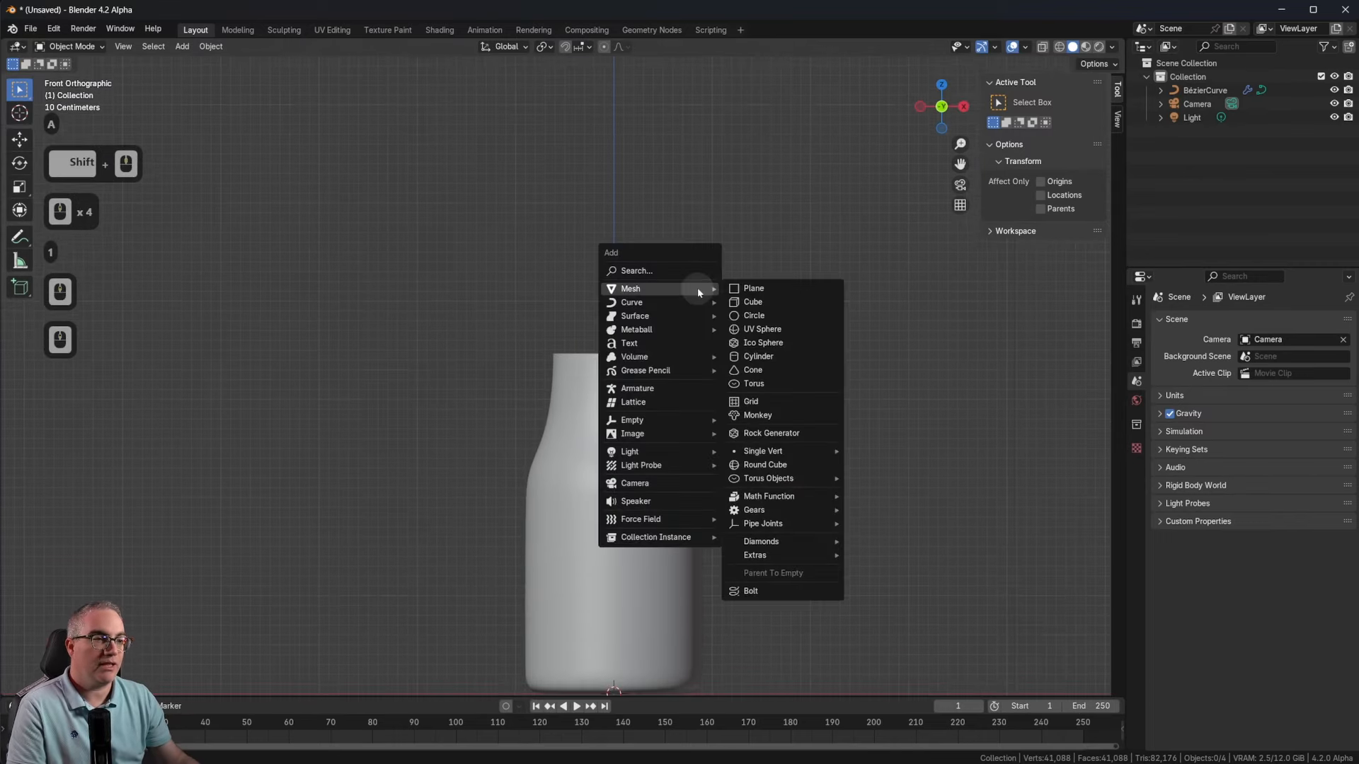
left_click(773, 289)
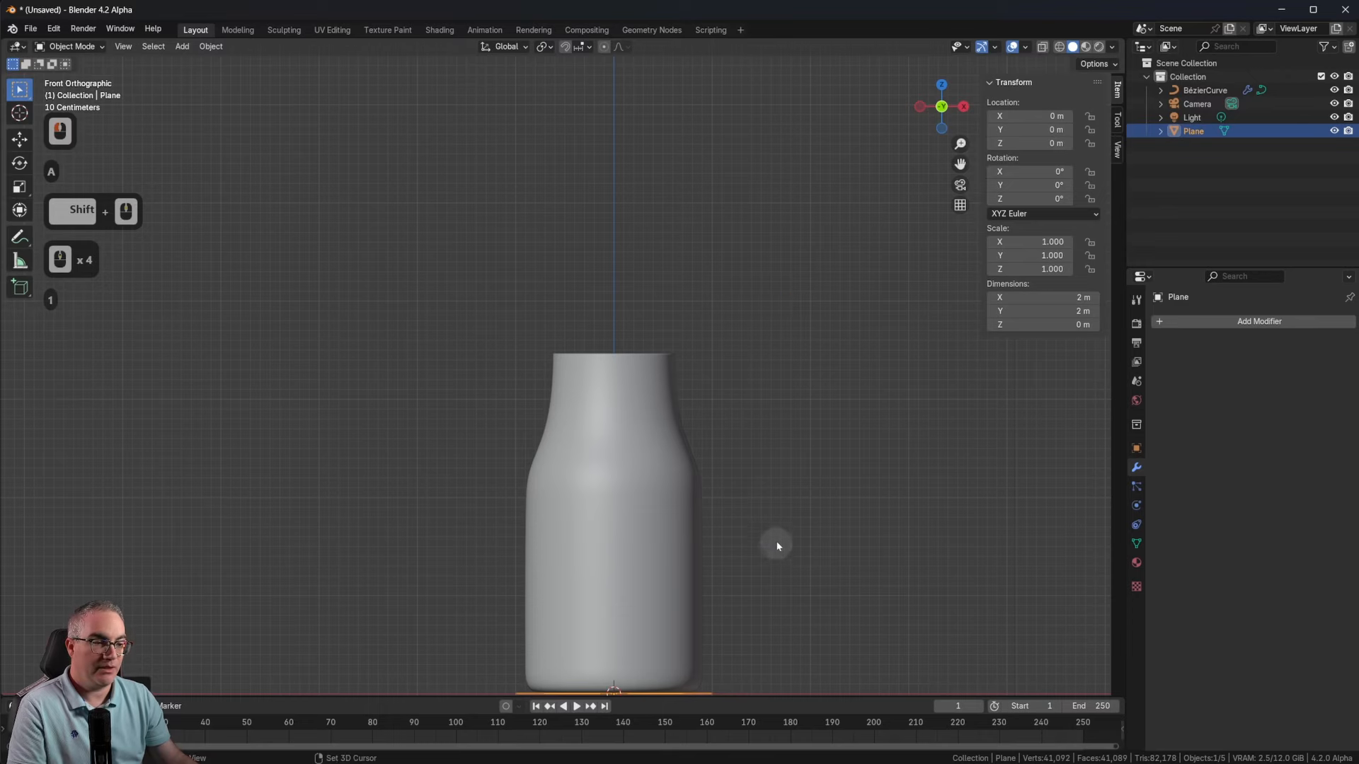
Step: In Edit Mode, rotate the plane 90 degrees about the X axis so it stands upright
middle_click_drag(777, 547, 774, 440, "shift")
key("Tab")
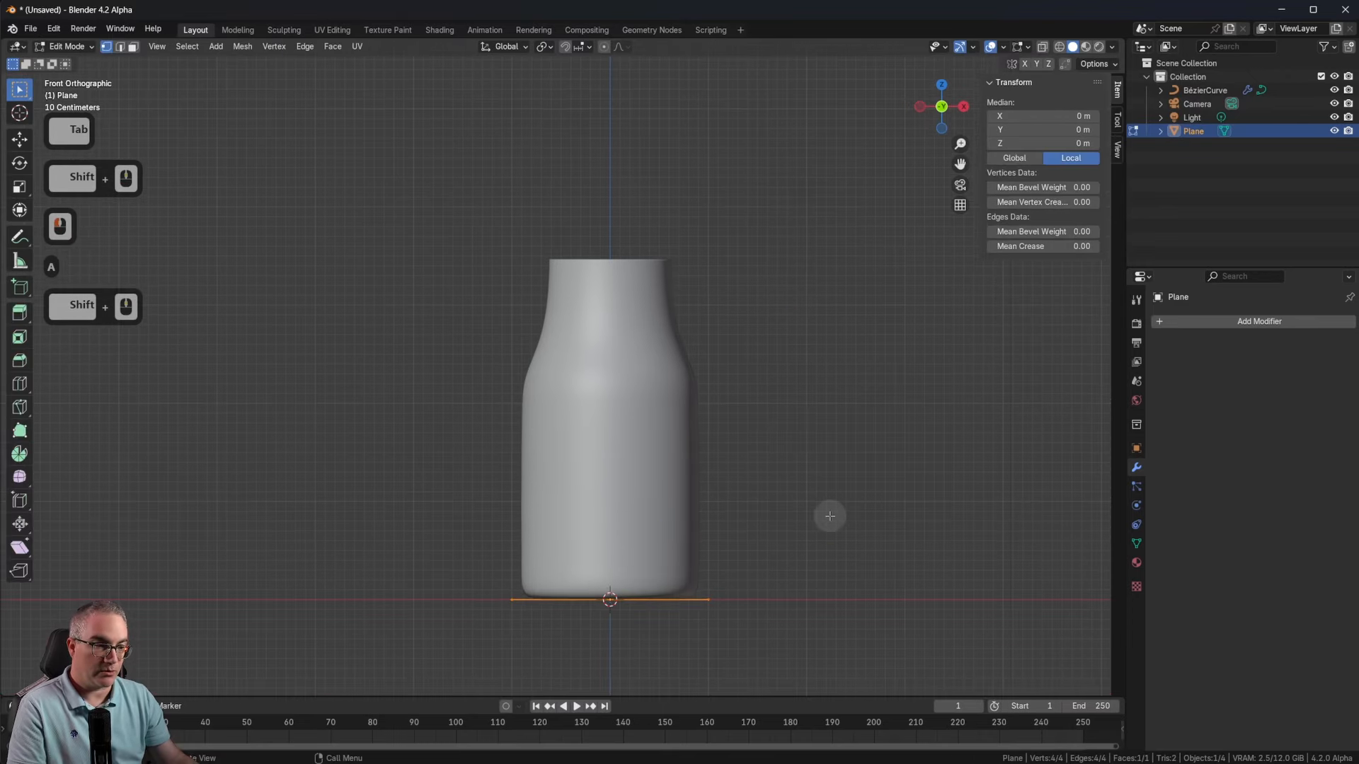
key("r")
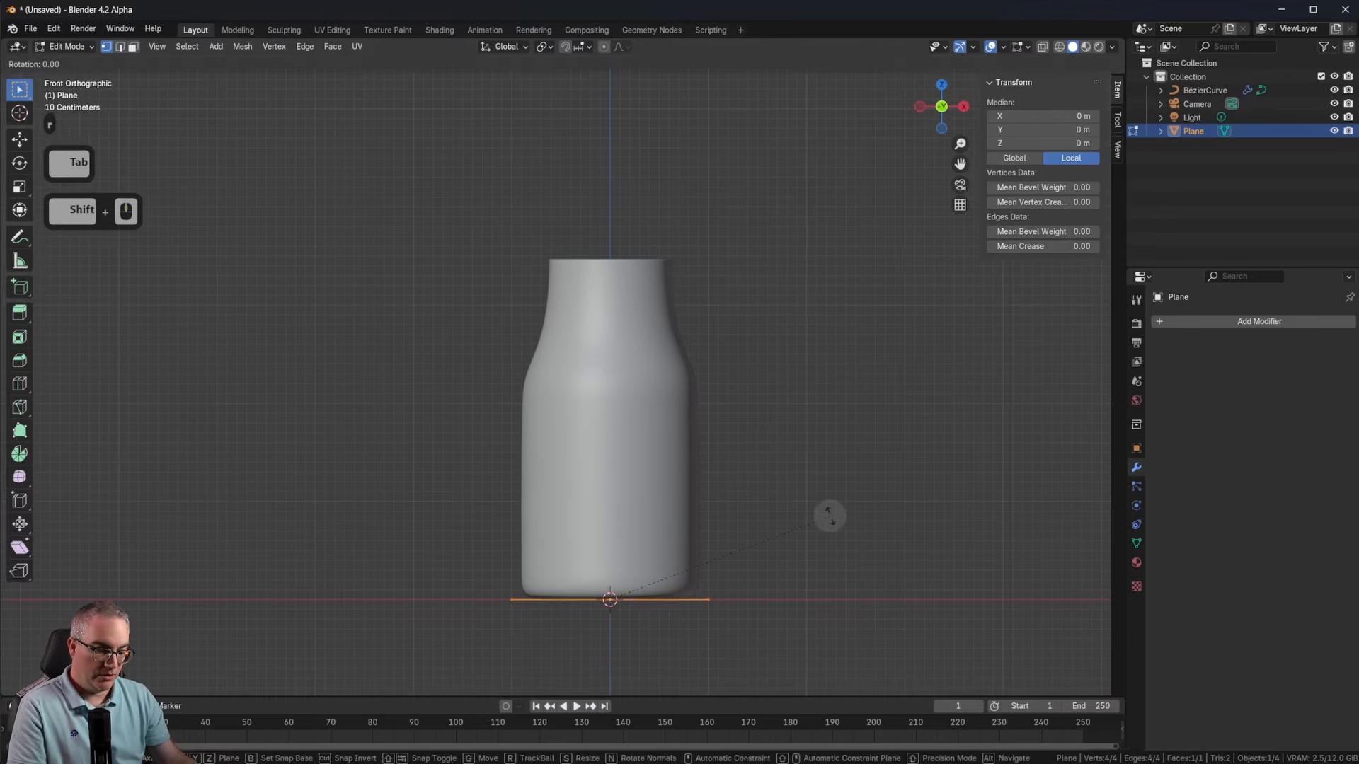
key("x")
key("9")
key("0")
left_click(828, 517)
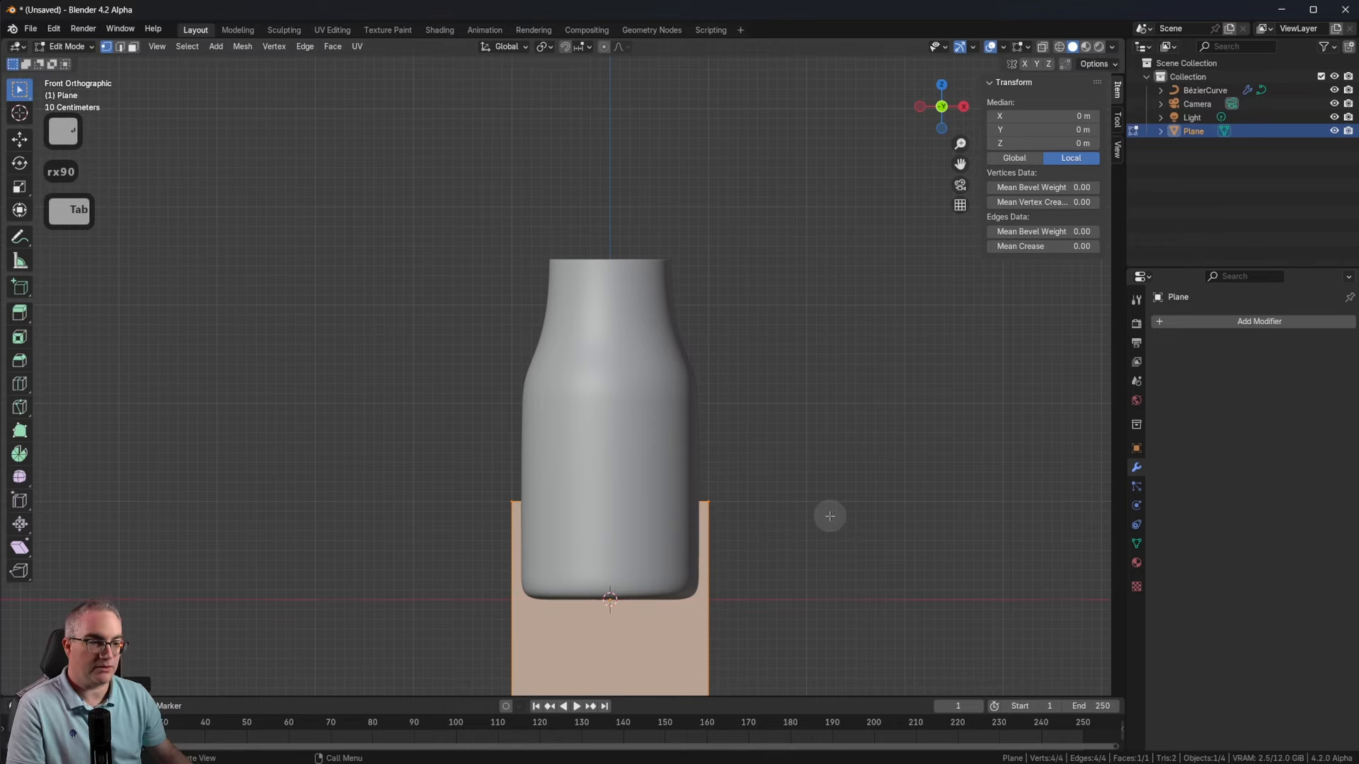
Step: Try moving the upright plane freely above the bottle and narrowing it along X, and undo both changes
key("g")
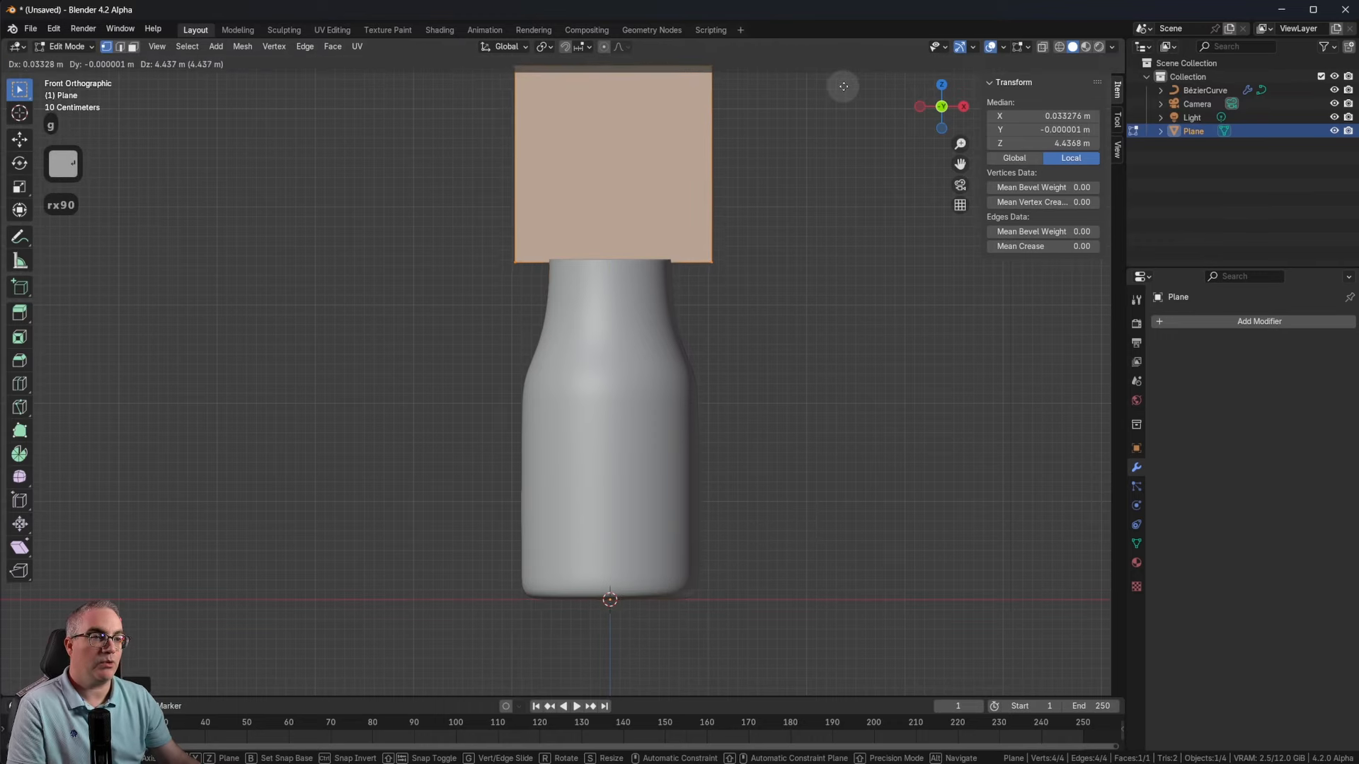
left_click(843, 89)
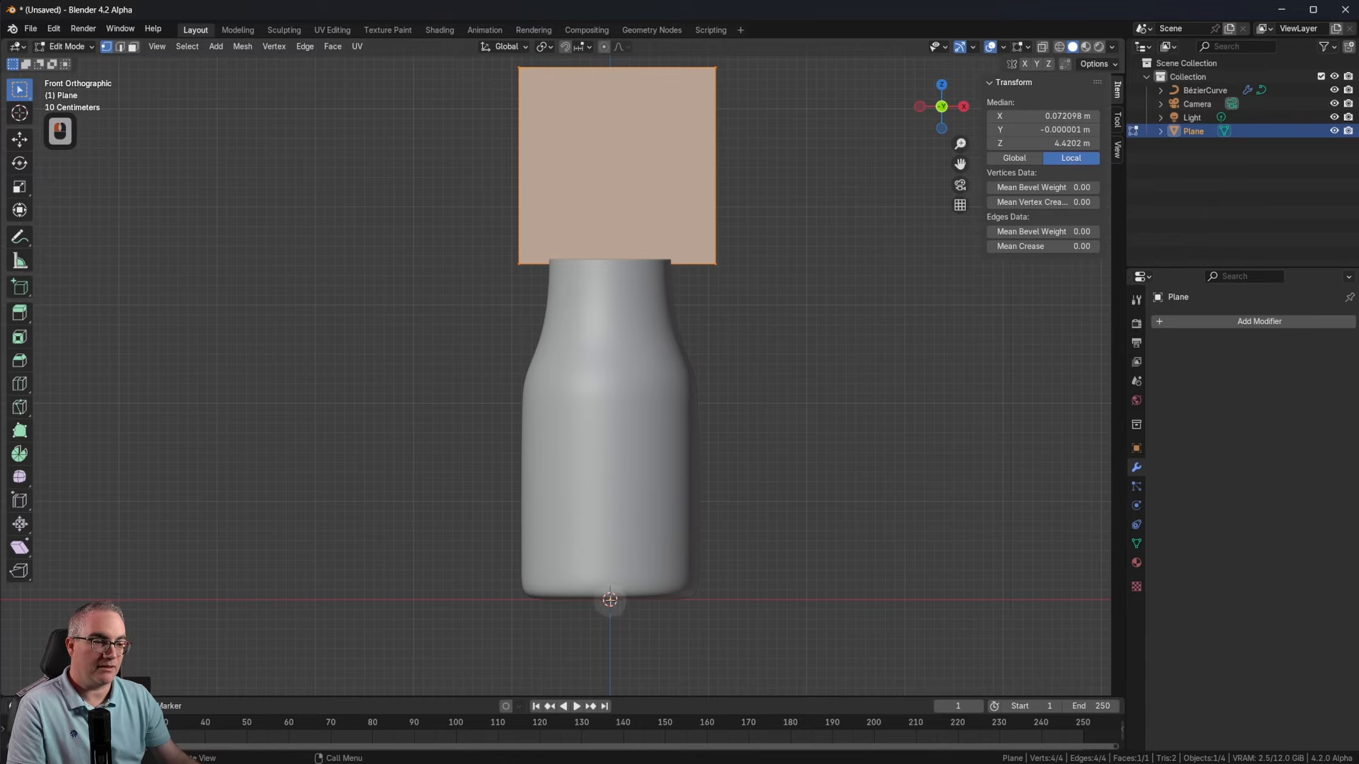
scroll(756, 325, "up", 3, "shift")
scroll(732, 403, "up", 3)
right_click(850, 247, "shift")
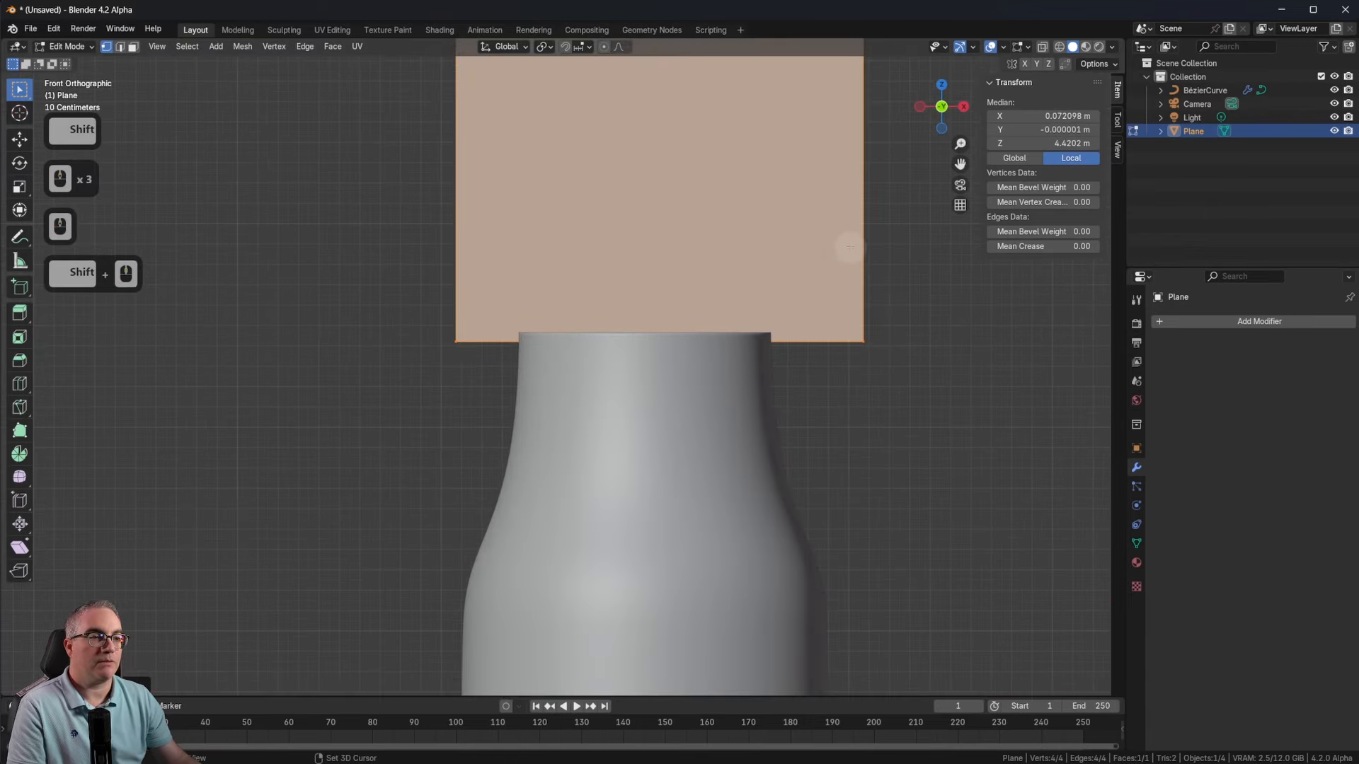
middle_click_drag(850, 247, 889, 455, "shift")
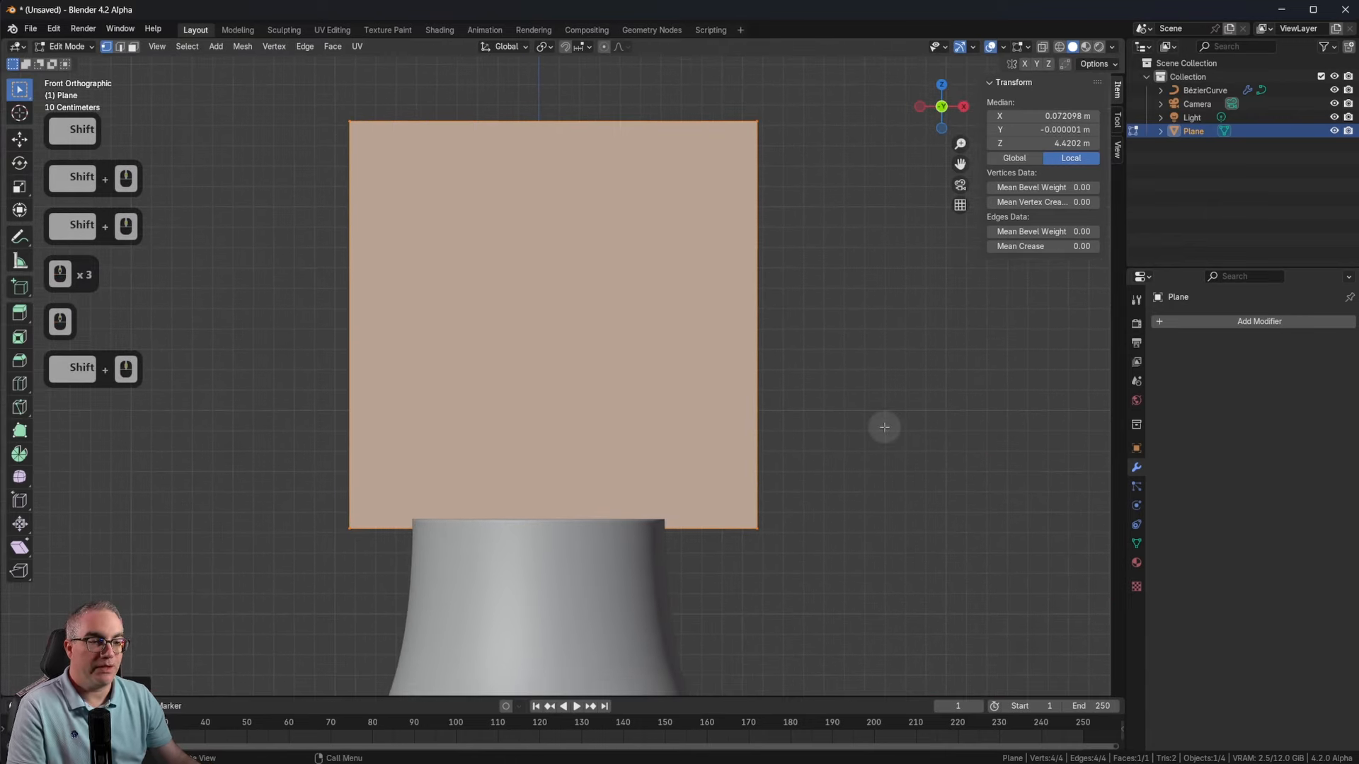
key("s")
key("x")
left_click(581, 409)
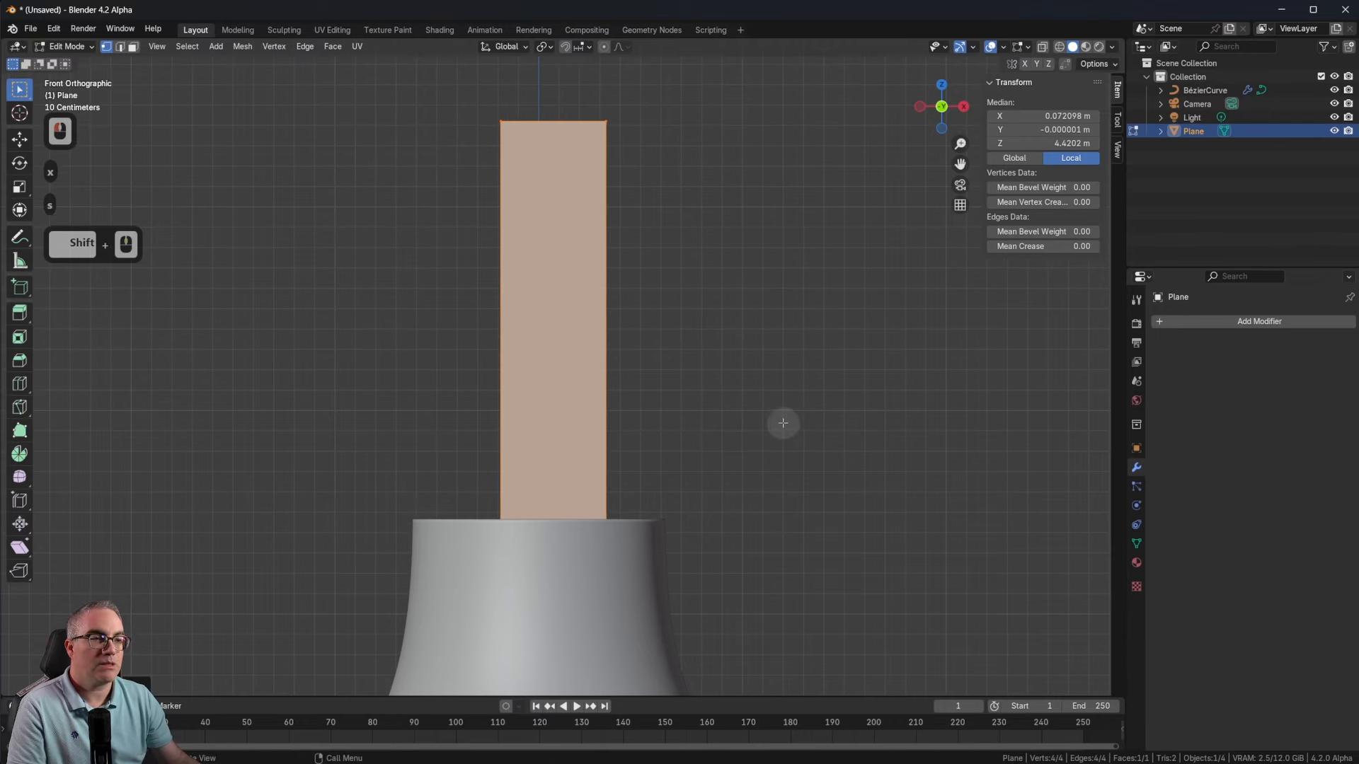
key("ctrl+z")
key("ctrl+z")
Step: Move the plane up about 4.75 m, constrained to the Z axis, so it sits above the bottle's neck
scroll(779, 423, "down", 11)
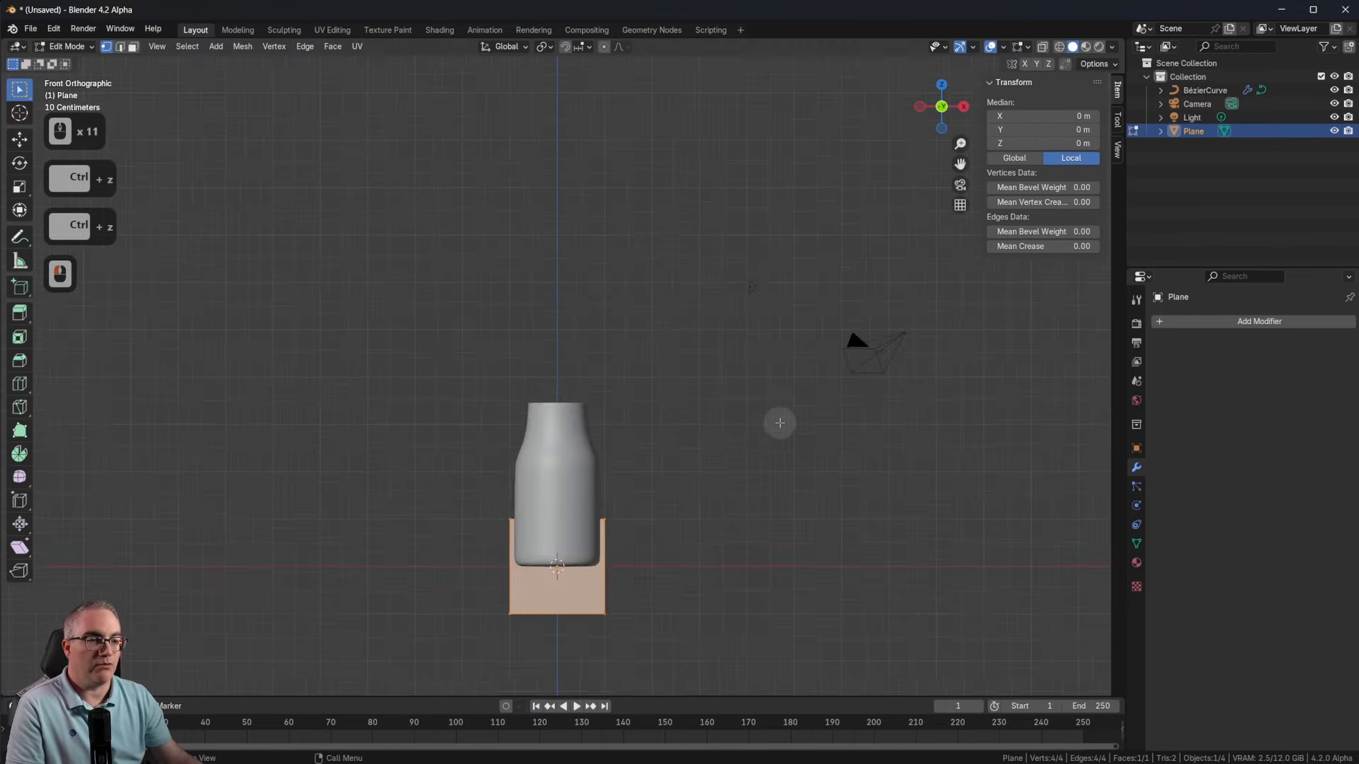
scroll(779, 423, "down", 1)
scroll(777, 425, "up", 3)
key("g")
key("z")
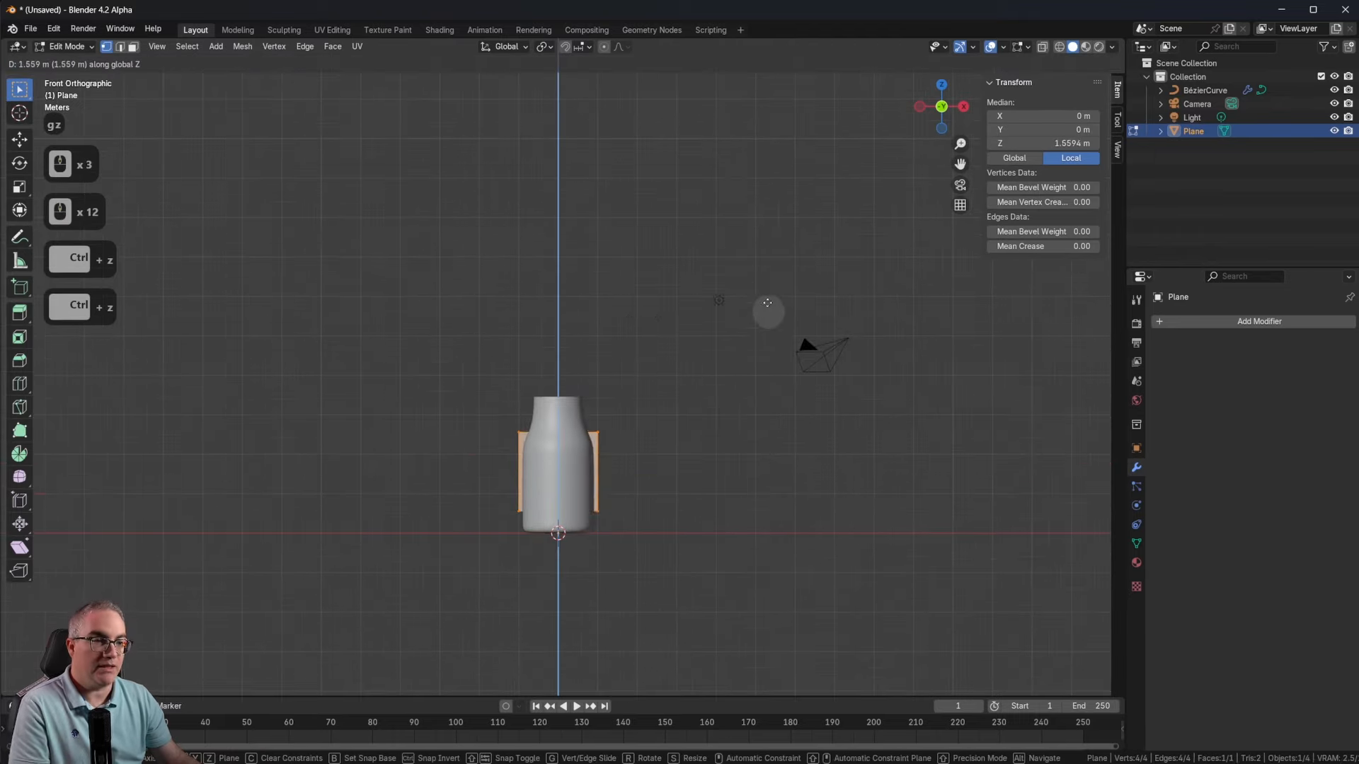
left_click(758, 233)
scroll(829, 390, "up", 9)
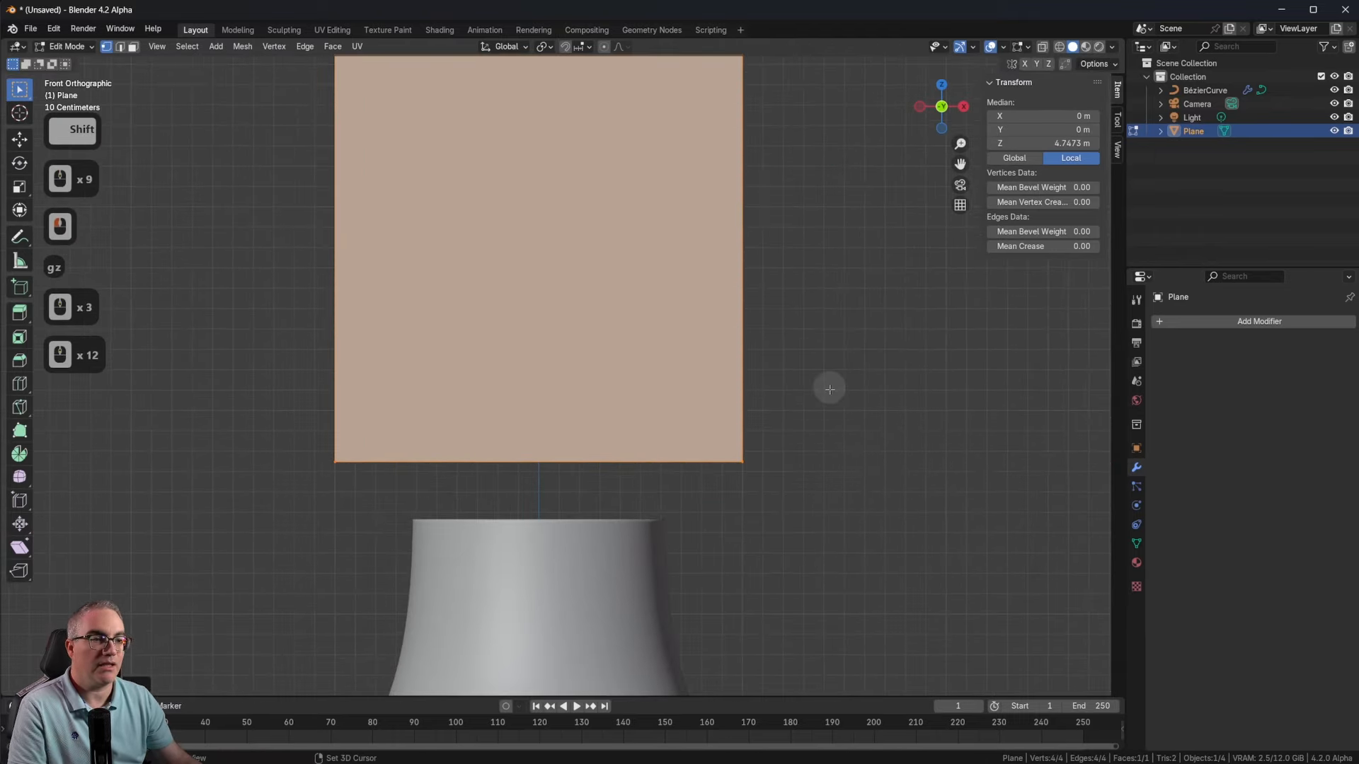
Step: Scale the plane along X to about a tenth of its width, making a narrow vertical strip
middle_click_drag(829, 389, 849, 469, "shift")
key("s")
key("x")
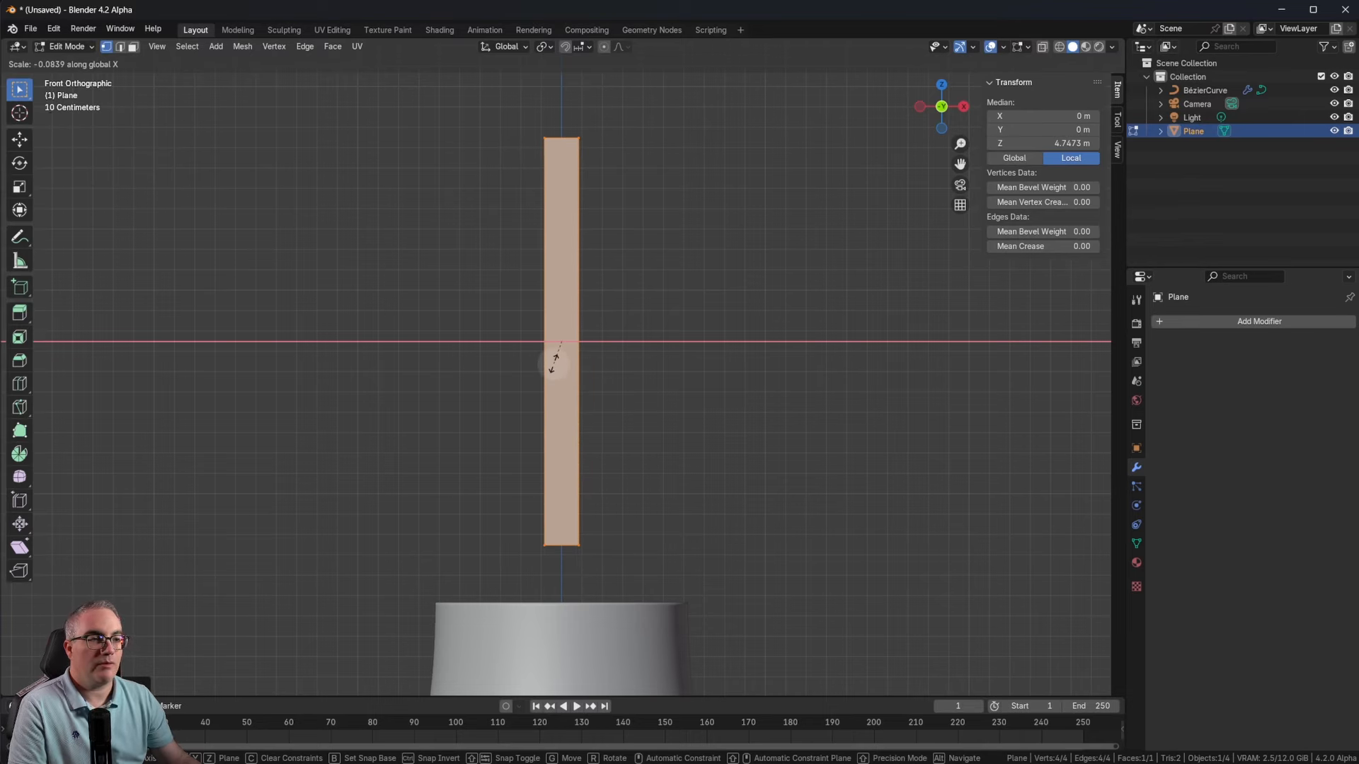
left_click(555, 364)
Step: Scale the strip along Z to about 0.7 of its height
middle_click_drag(661, 437, 783, 130, "shift")
scroll(763, 387, "down", 3)
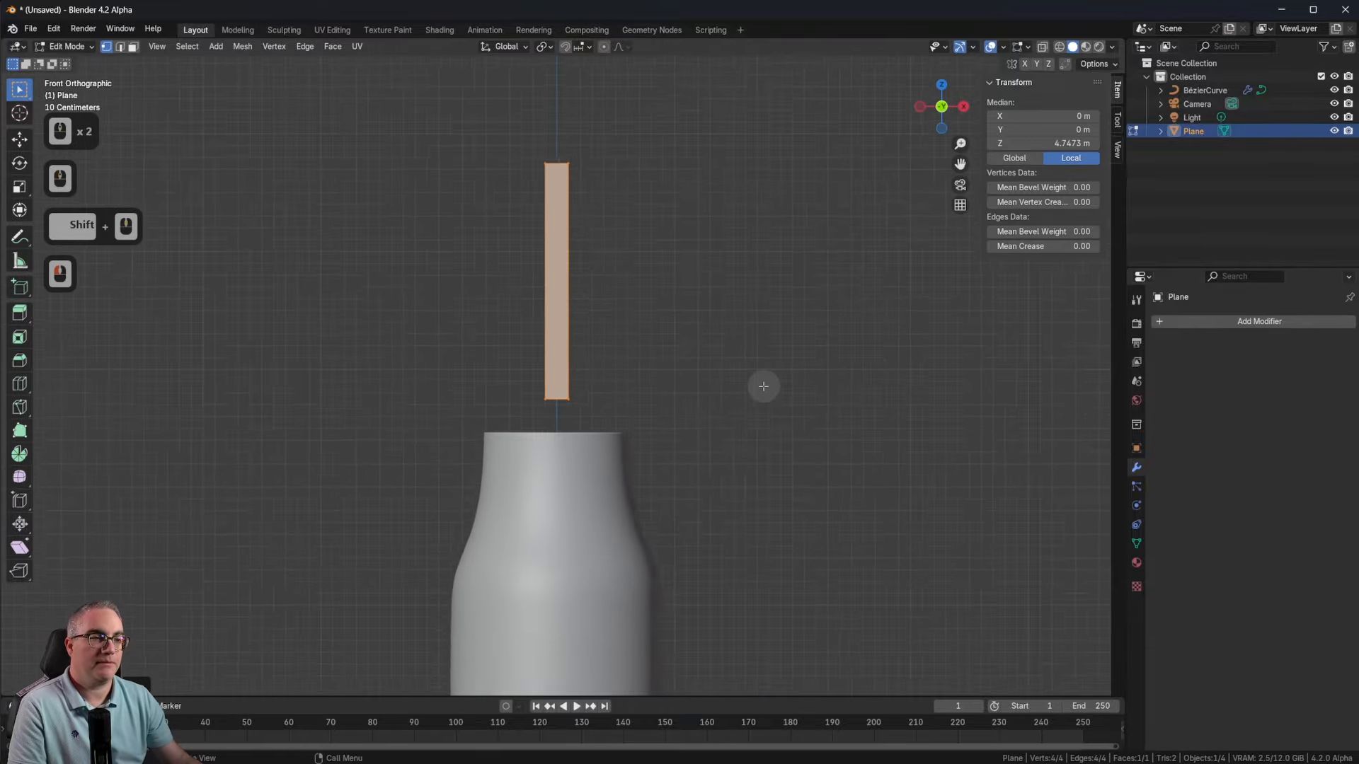
scroll(757, 386, "down", 5)
scroll(755, 389, "up", 8)
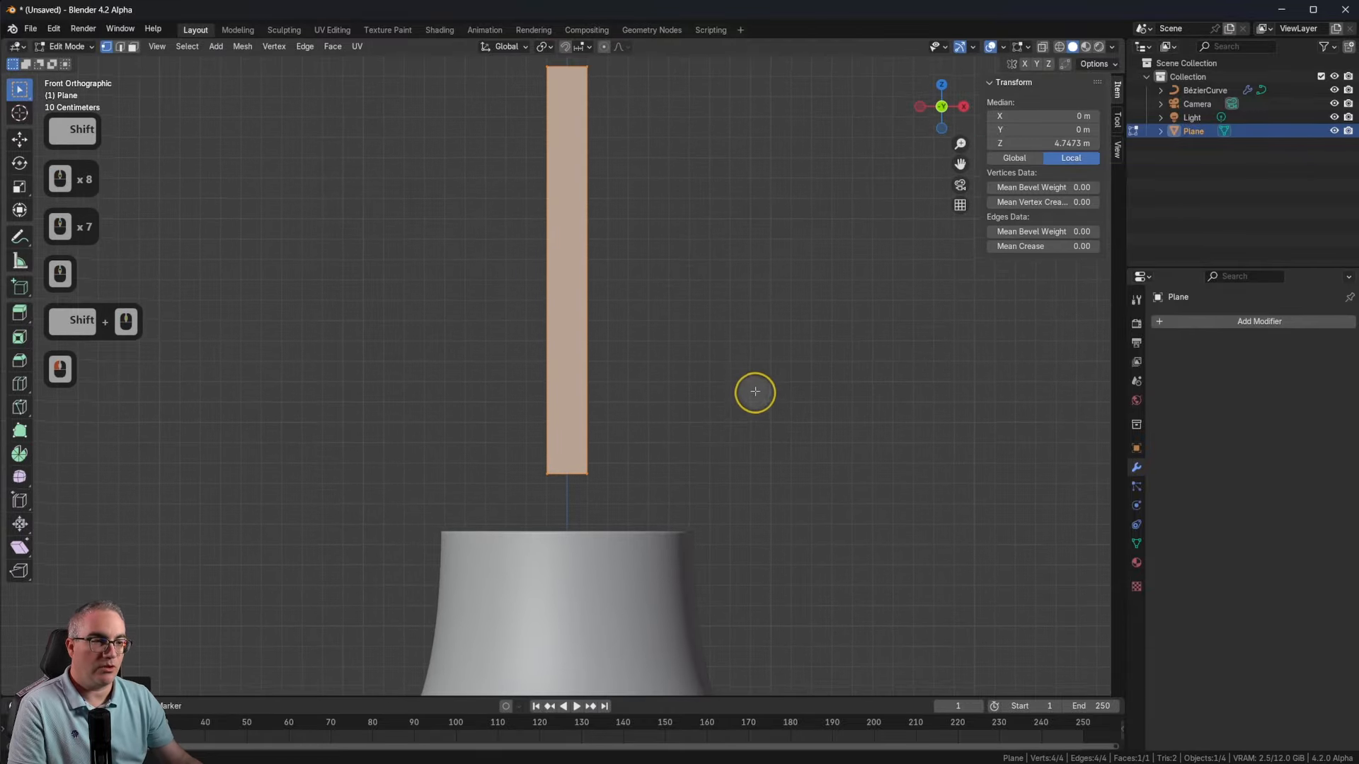
scroll(754, 389, "down", 3)
key("s")
key("z")
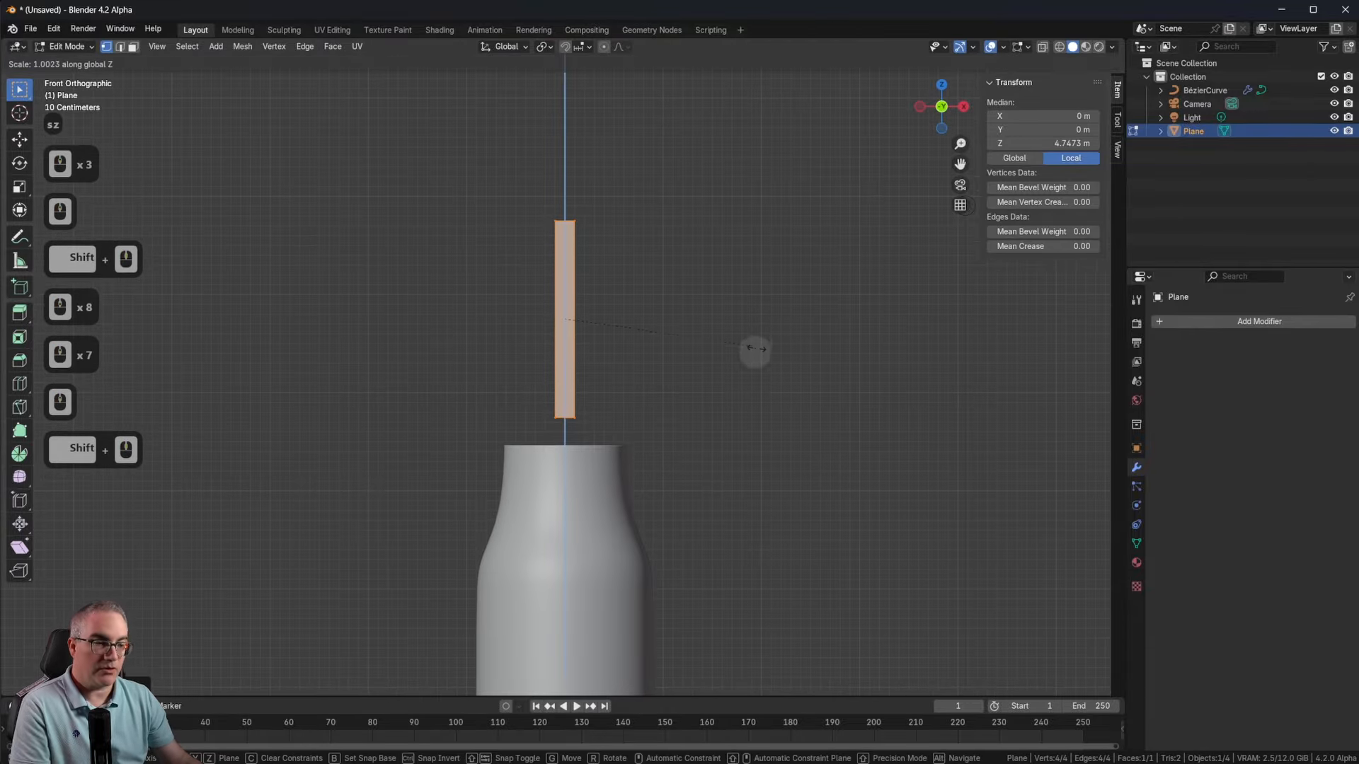
left_click(698, 348)
Step: Move the strip down about 0.51 m along Z, leaving a small gap above the bottle's rim
scroll(651, 339, "up", 4)
middle_click_drag(671, 343, 671, 361, "shift")
key("g")
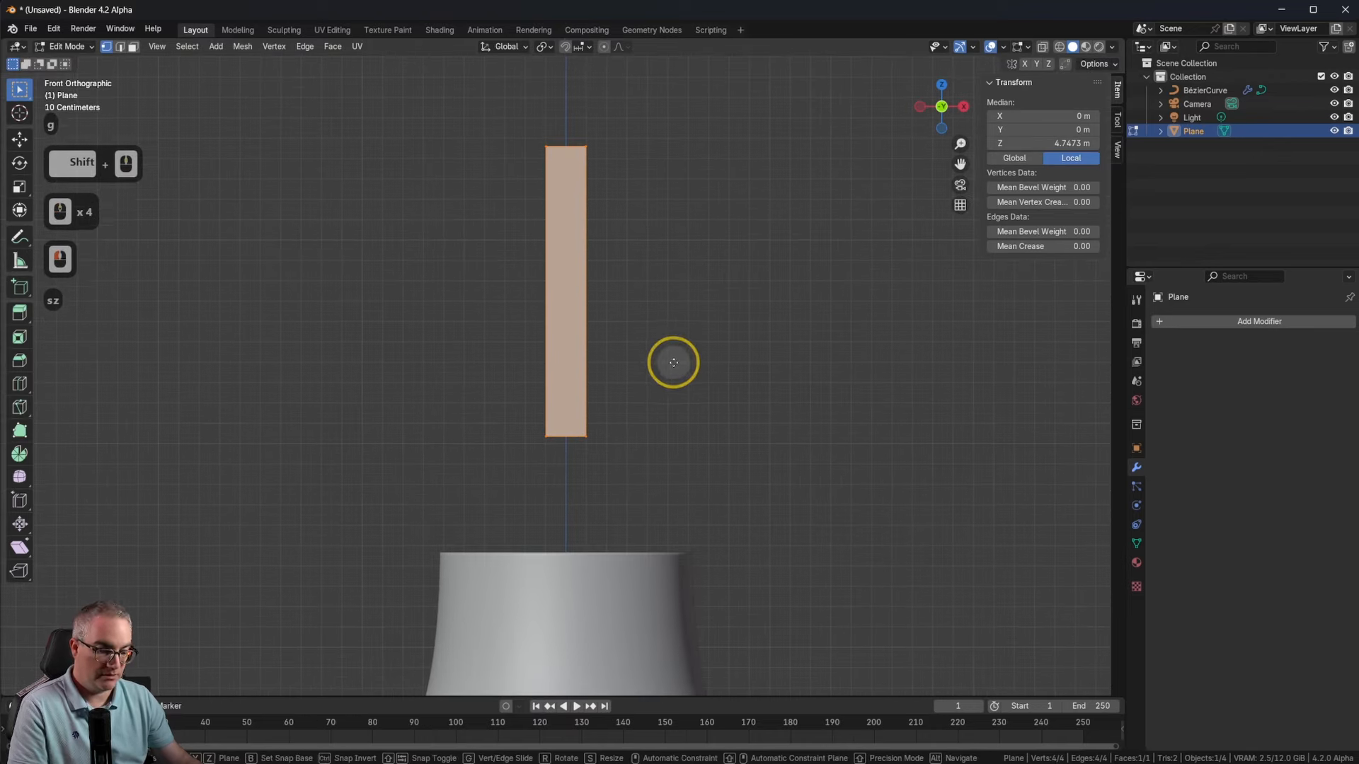
key("z")
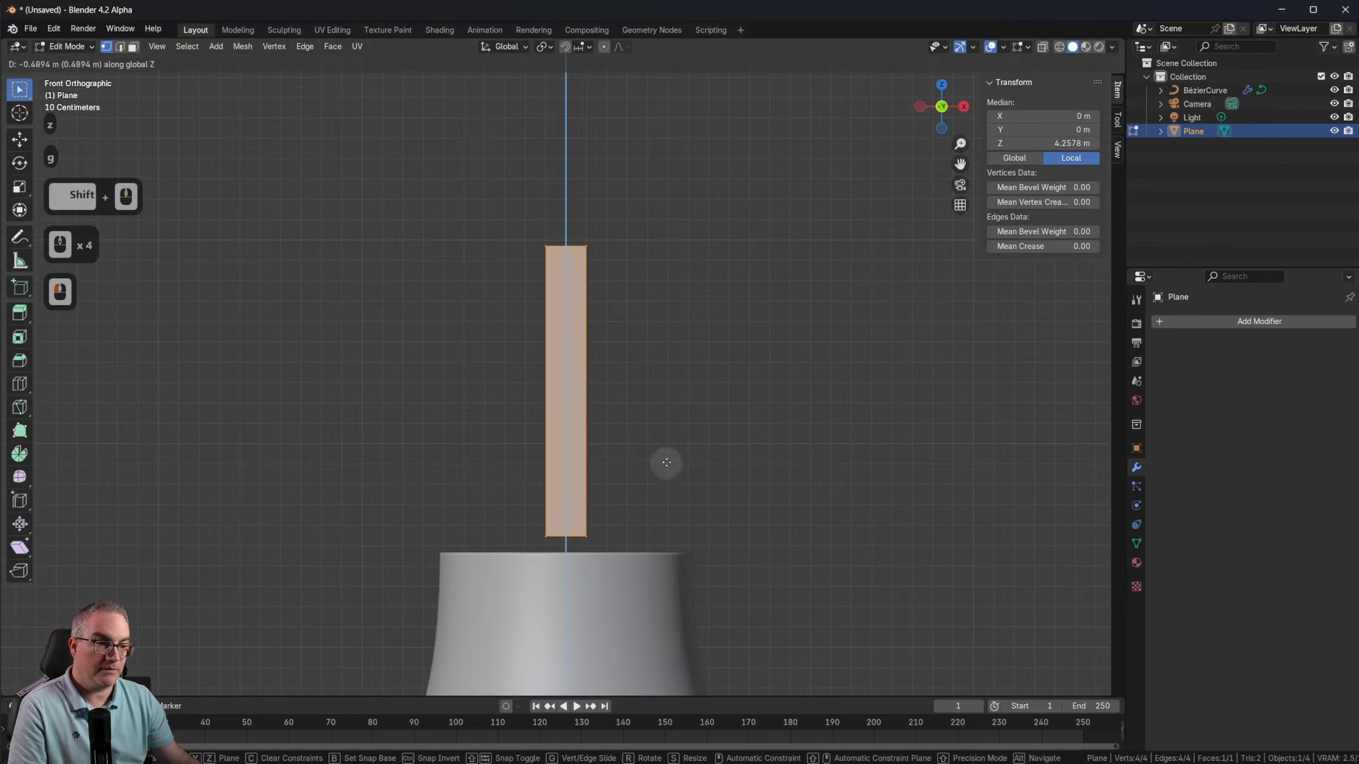
left_click(665, 463)
Step: Add one vertical loop cut through the centre of the strip without sliding it
scroll(665, 467, "up", 2)
middle_click_drag(664, 472, 682, 355, "shift")
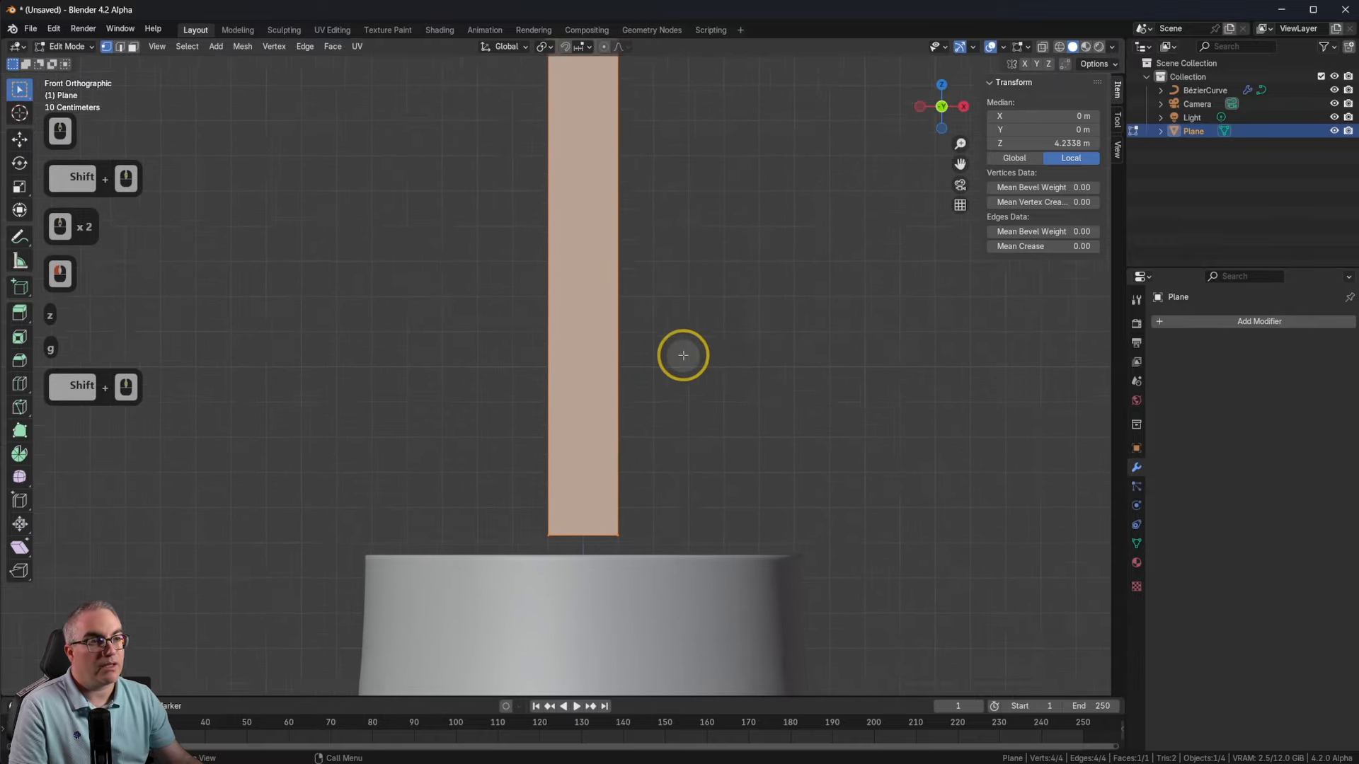
scroll(683, 355, "up", 1)
middle_click_drag(672, 300, 682, 388, "shift")
scroll(682, 388, "down", 2)
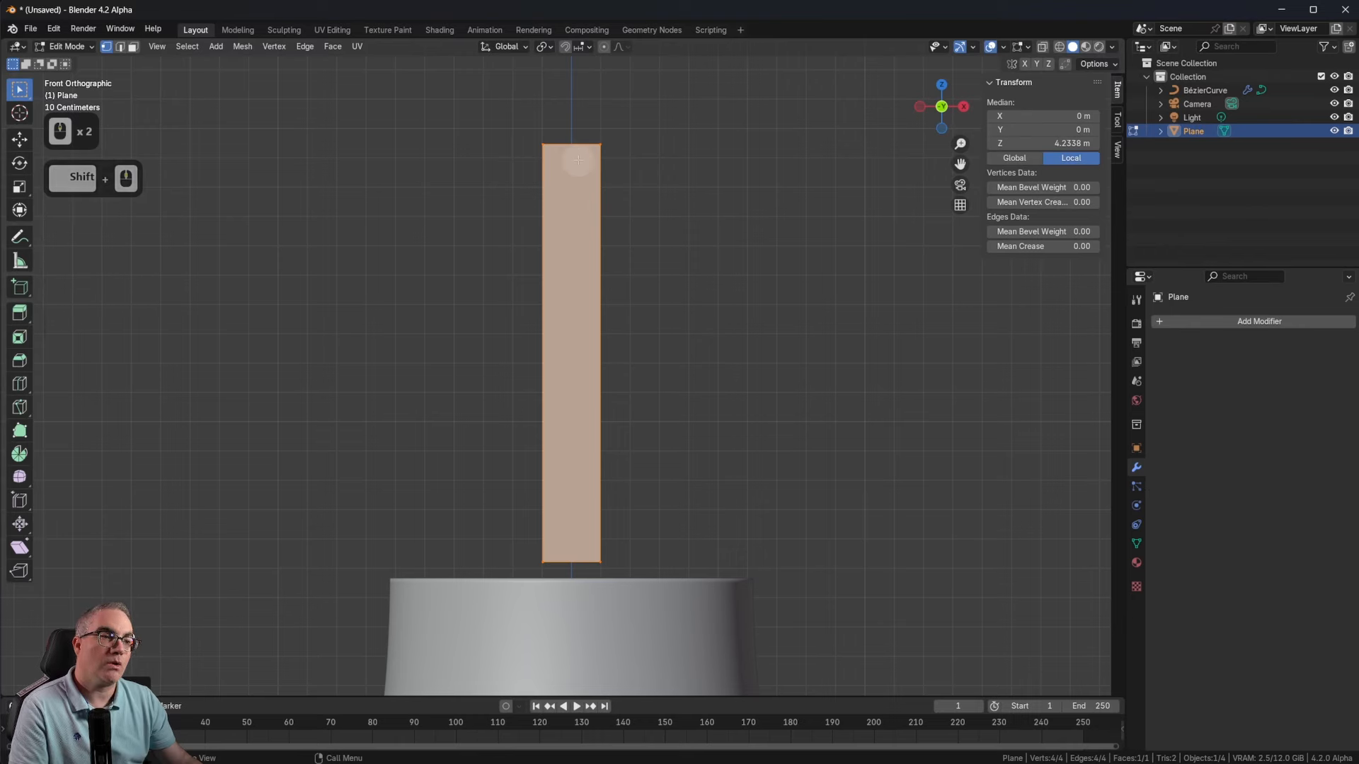
key("ctrl+r")
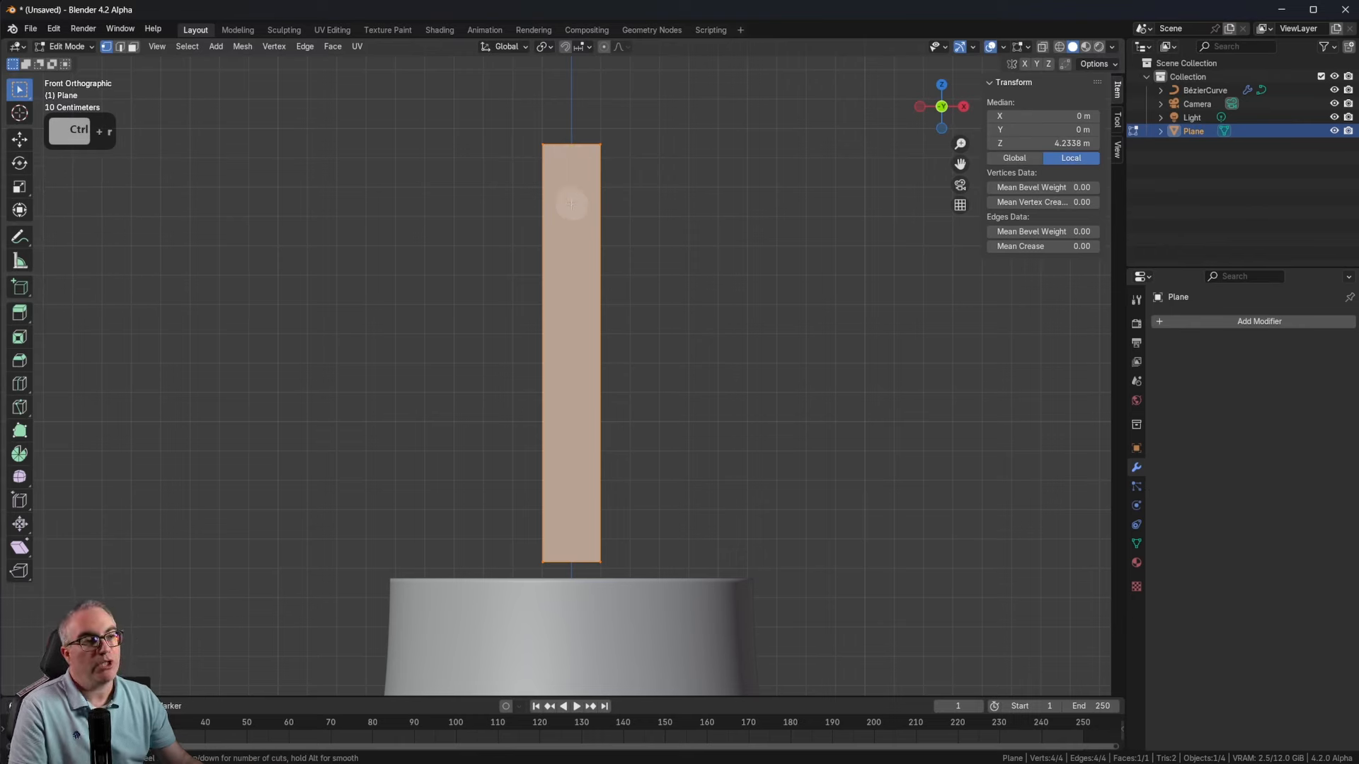
left_click(576, 145)
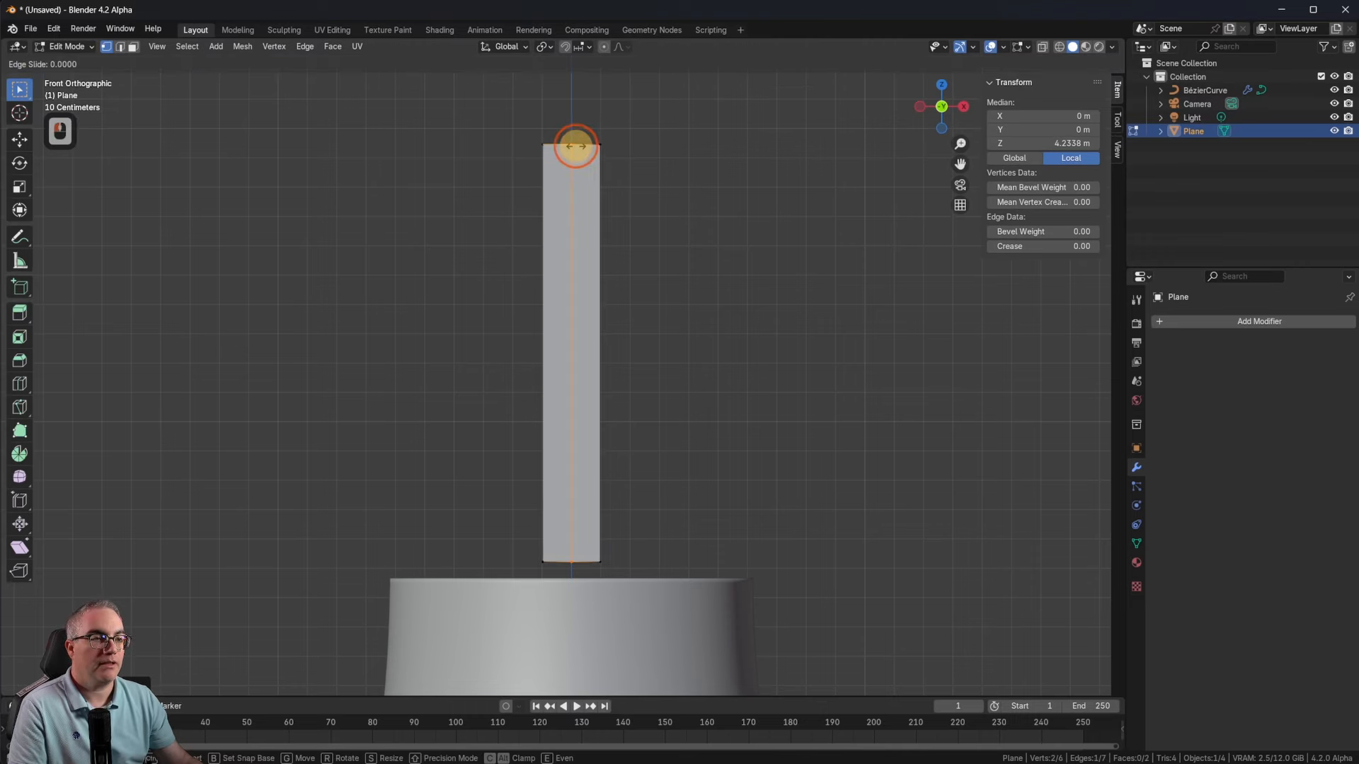
left_click(576, 145)
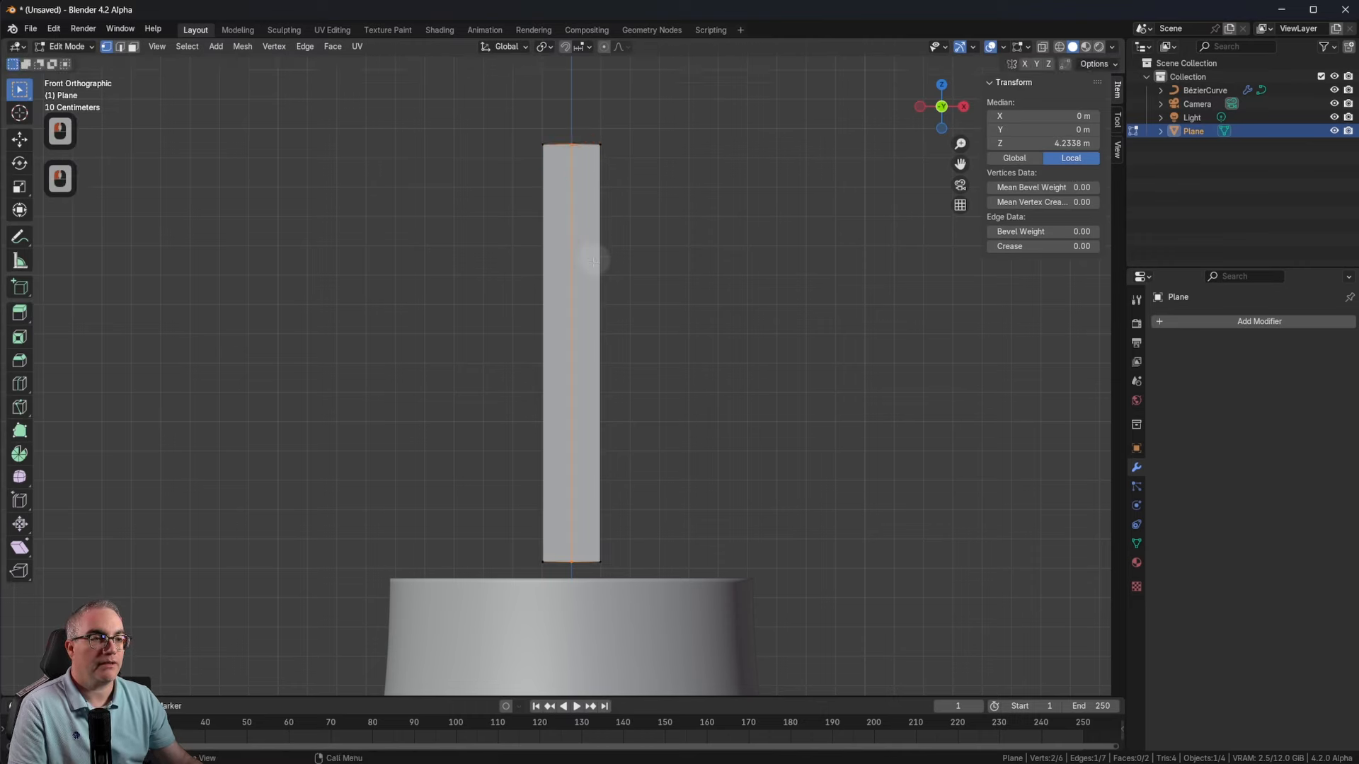
Step: Add two evenly spaced horizontal loop cuts across the strip
middle_click_drag(575, 522, 576, 489, "shift")
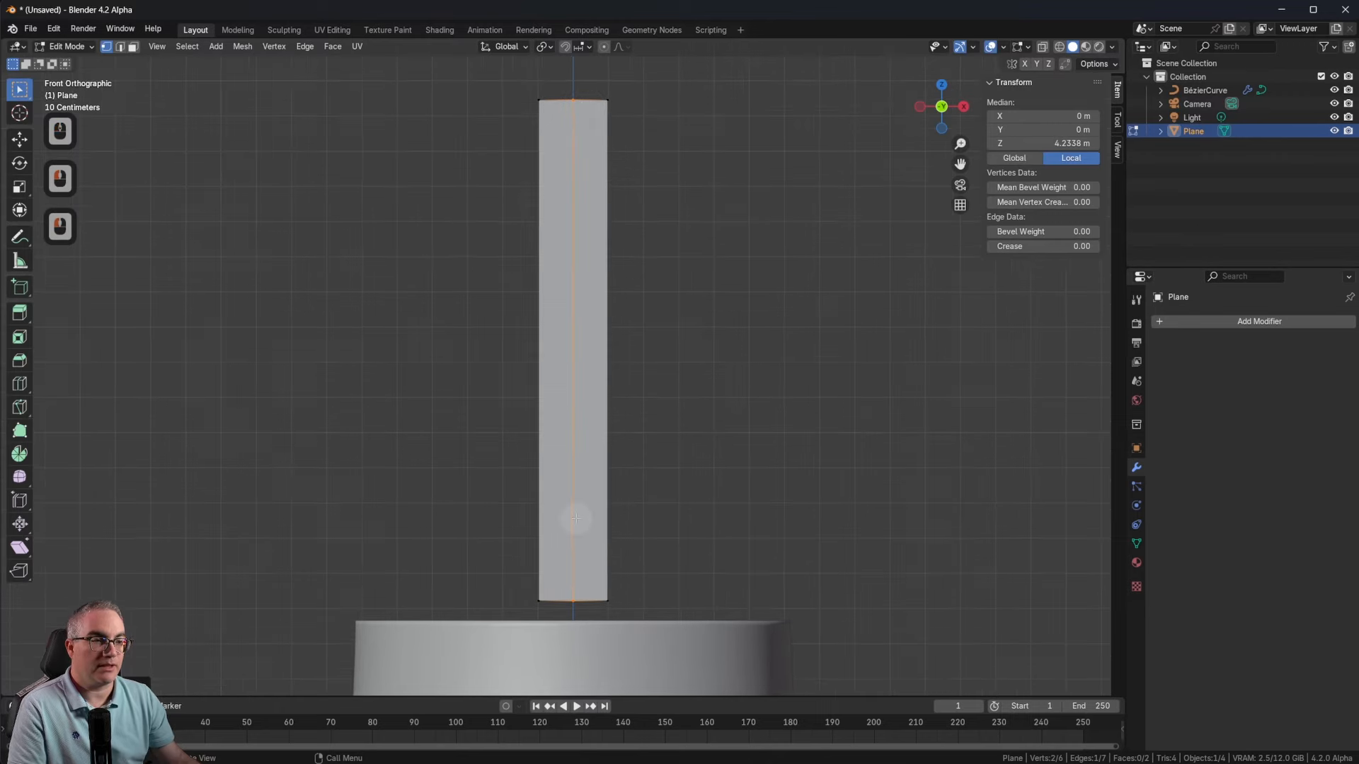
scroll(592, 455, "up", 2)
scroll(619, 379, "down", 1)
middle_click_drag(619, 379, 570, 305, "shift")
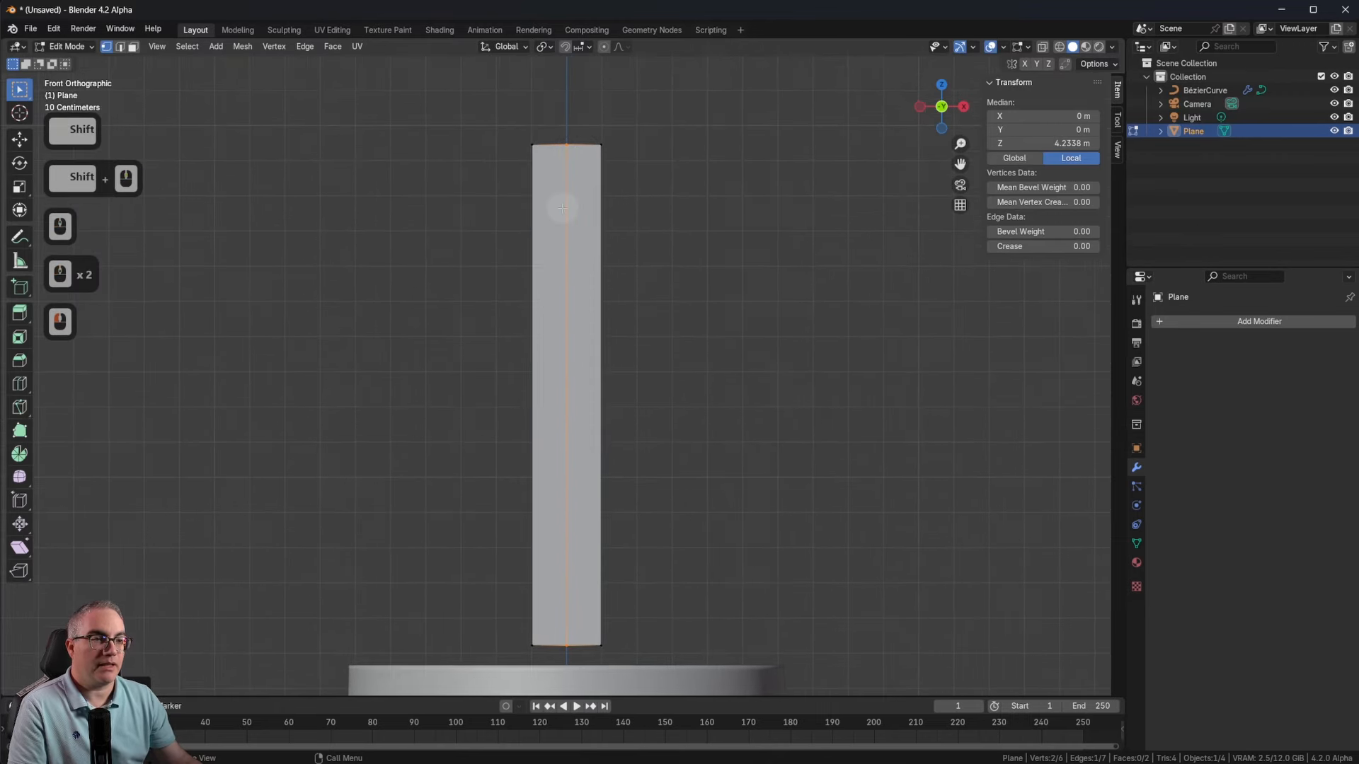
key("ctrl+r")
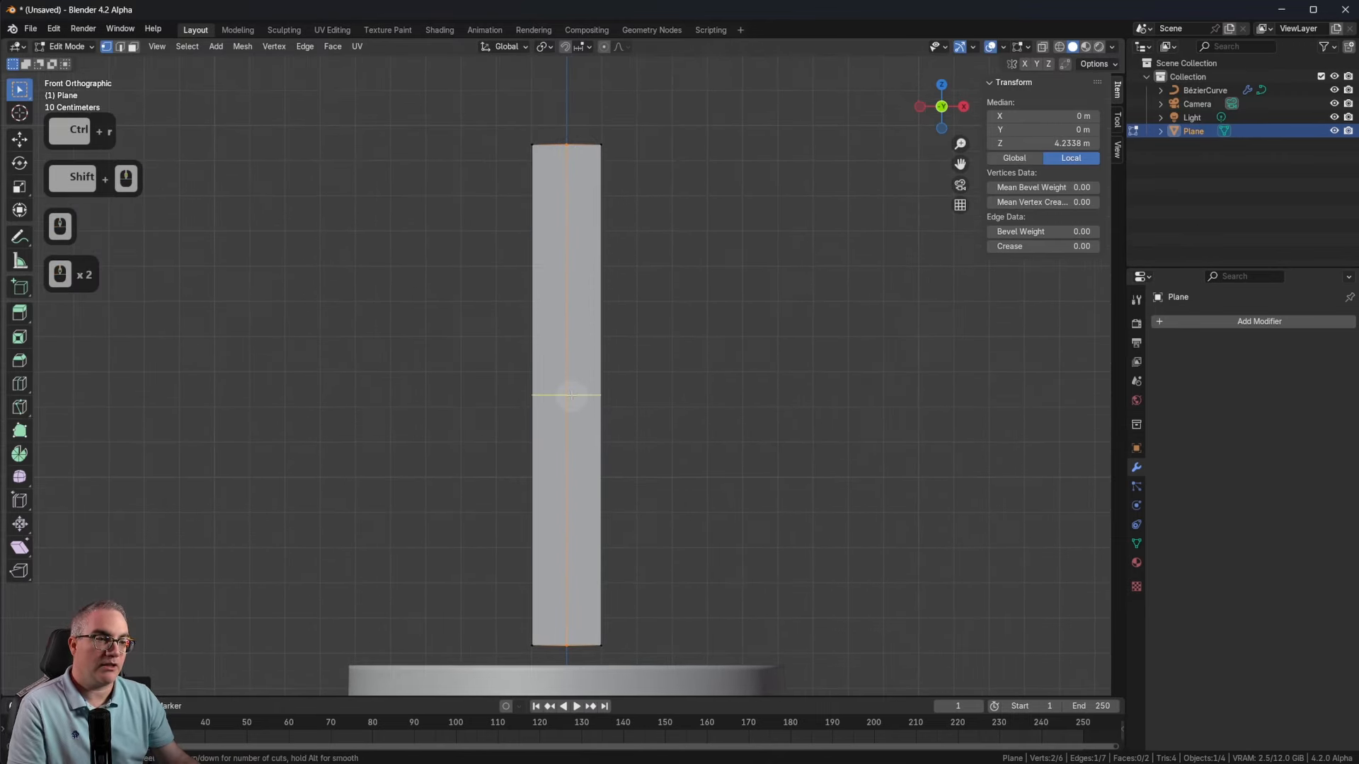
scroll(571, 395, "up", 1)
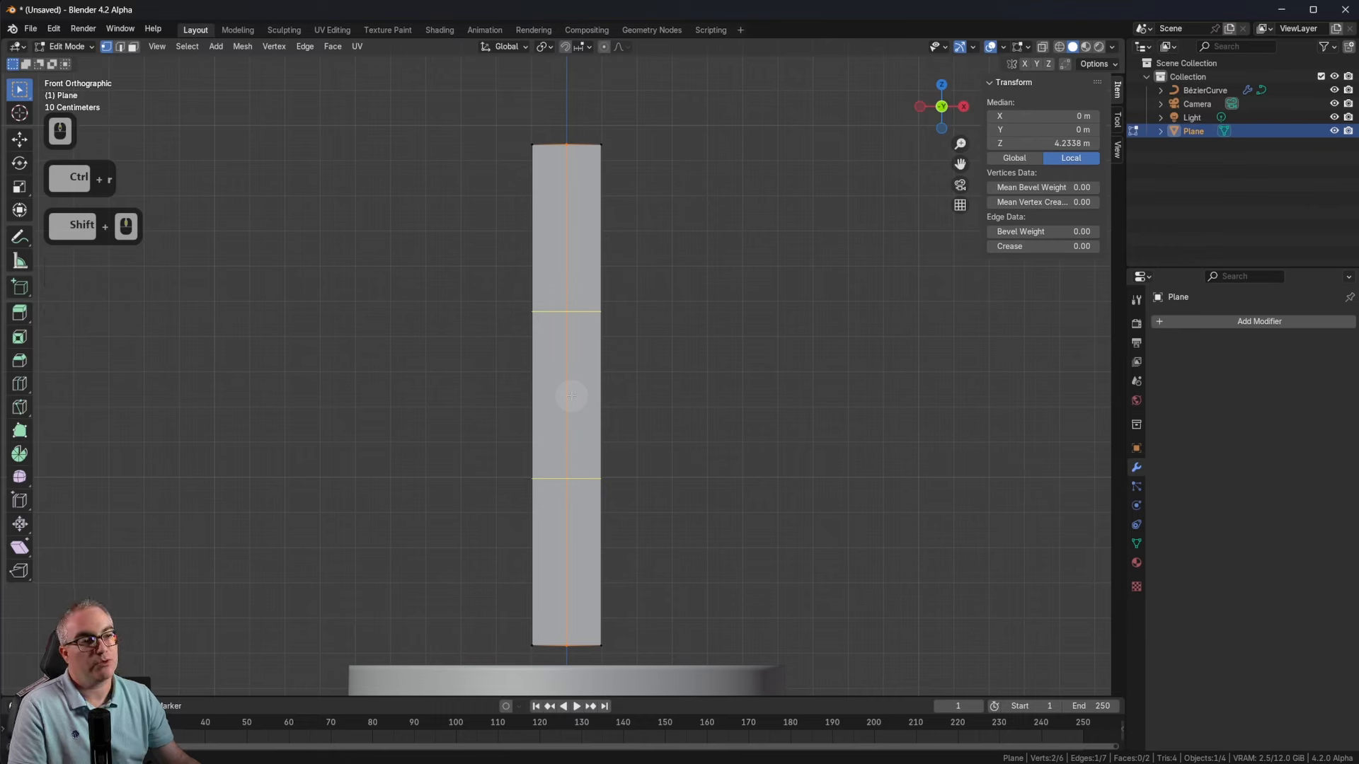
left_click(571, 395)
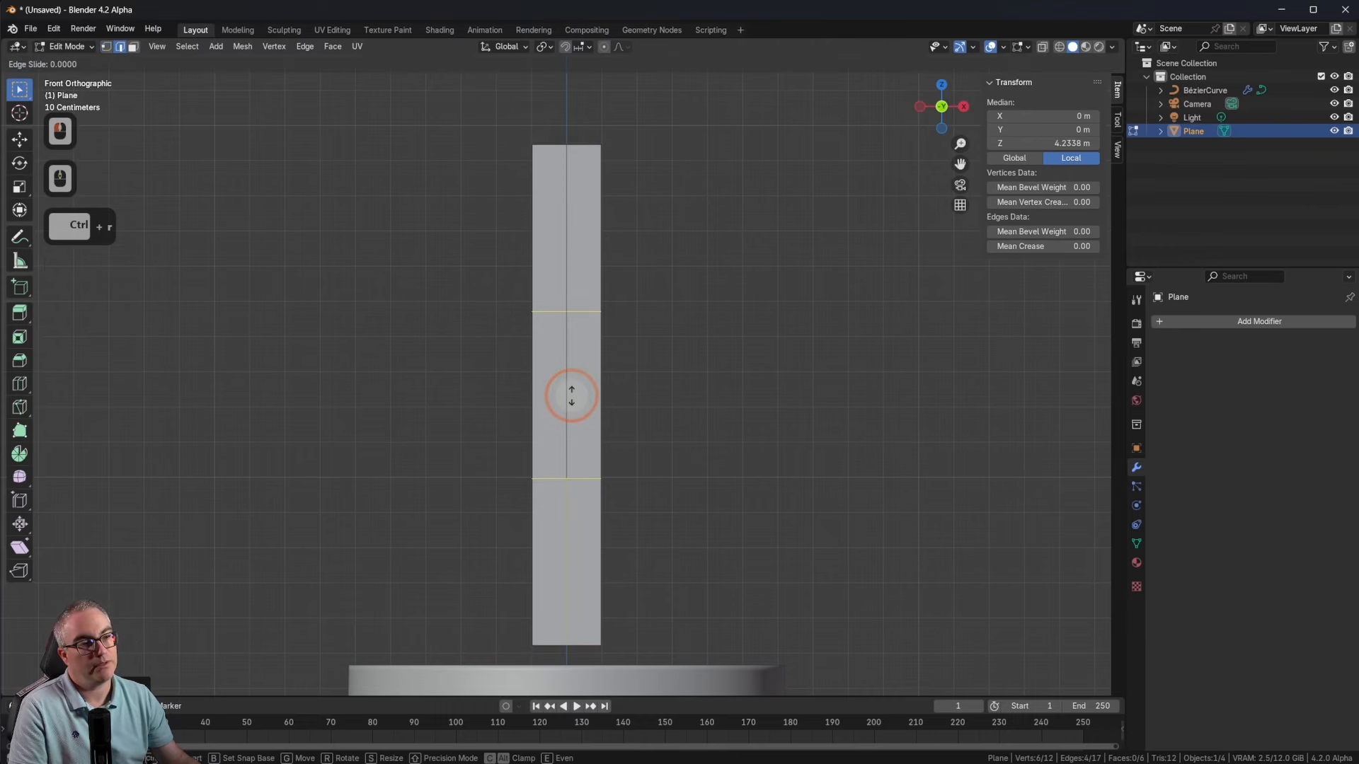
left_click(571, 394)
Step: Scale the two new horizontal loop cuts apart along Z to about 2.5 times their spacing, near the strip's ends
key("1")
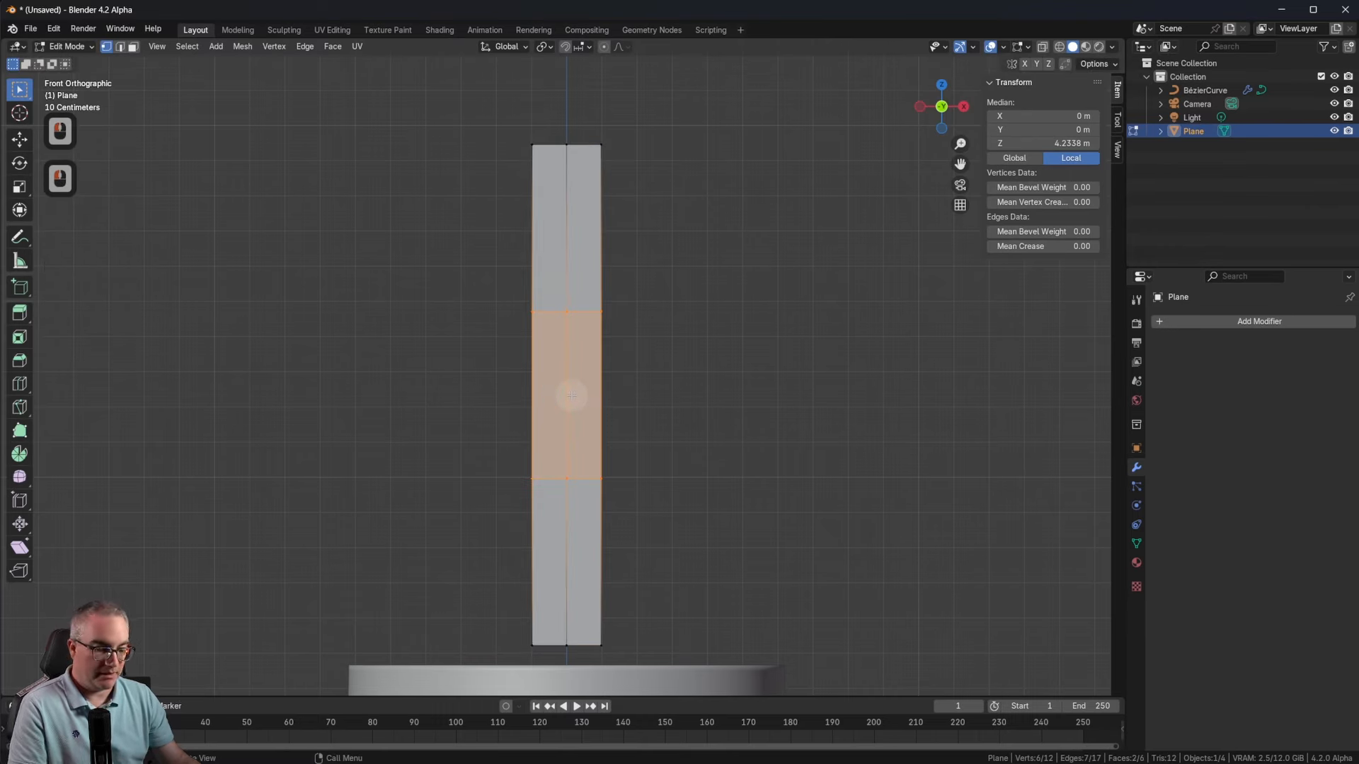
key("s")
key("z")
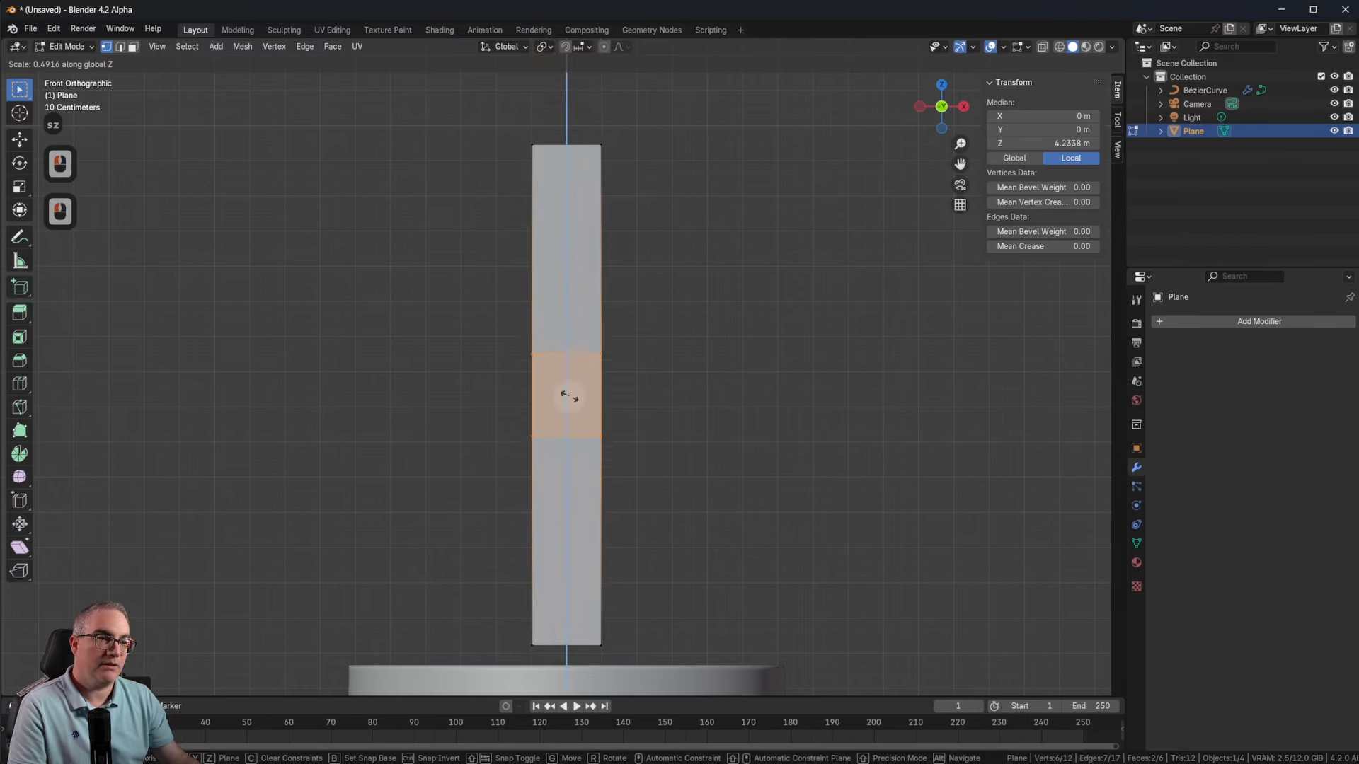
key("Escape")
key("s")
key("z")
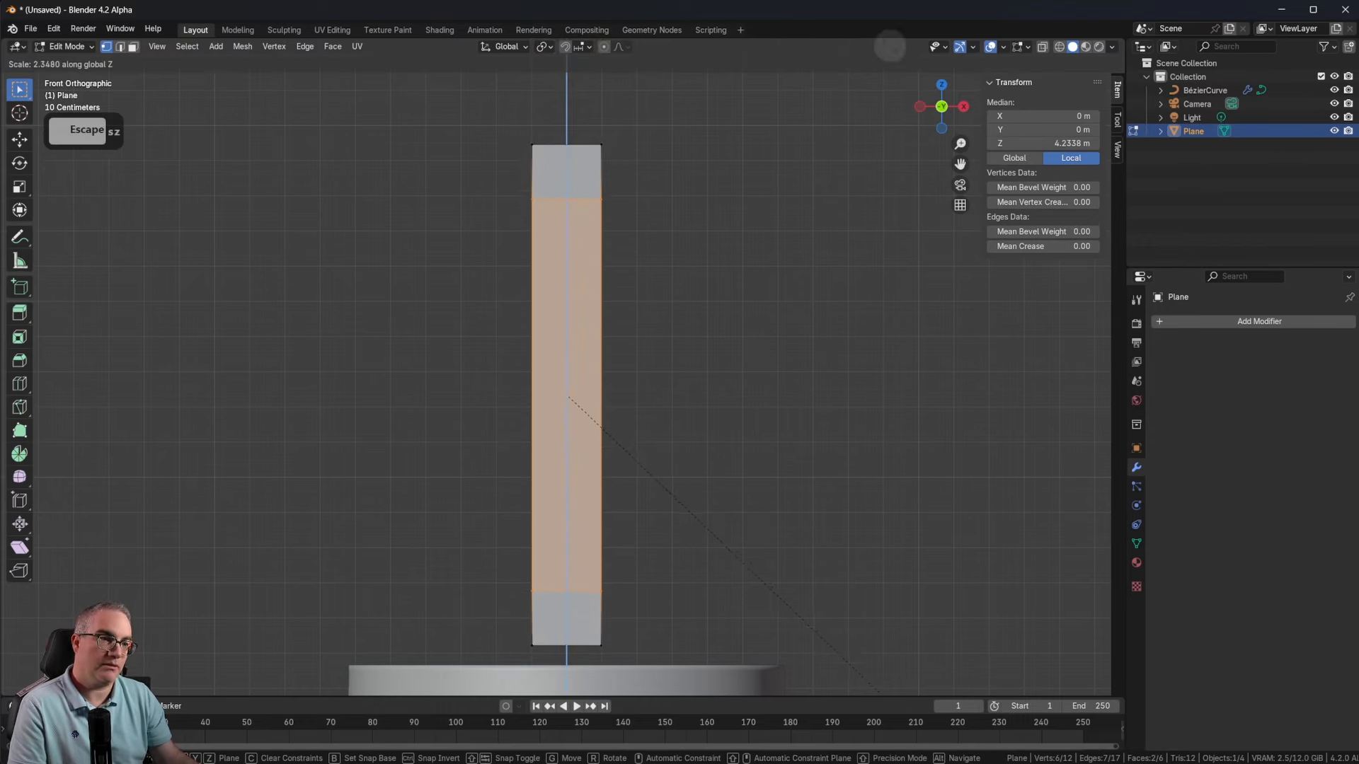
left_click(880, 83)
Step: Add two horizontal loop cuts in the strip's middle section and scale them apart along Z to about 2.4 times their spacing
key("ctrl+r")
scroll(553, 459, "up", 1)
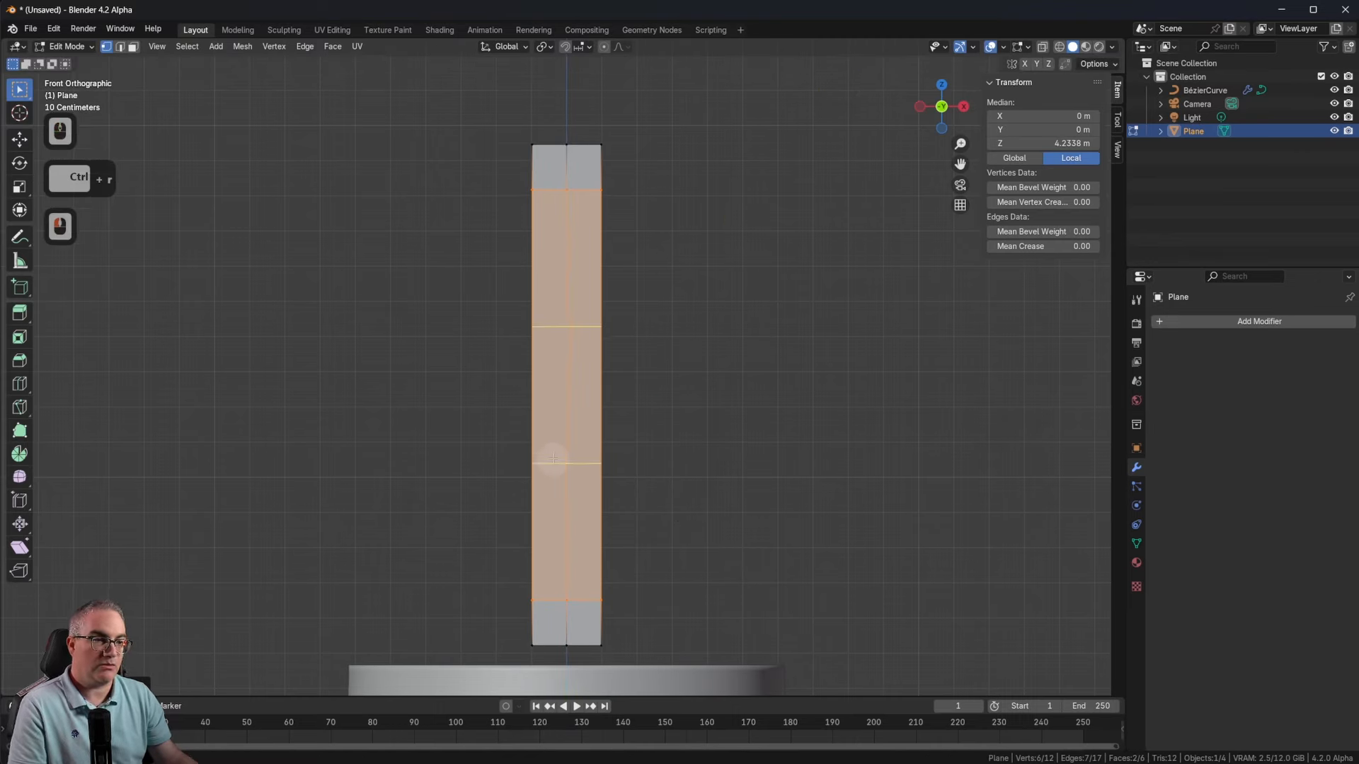
left_click(553, 459)
left_click(552, 459)
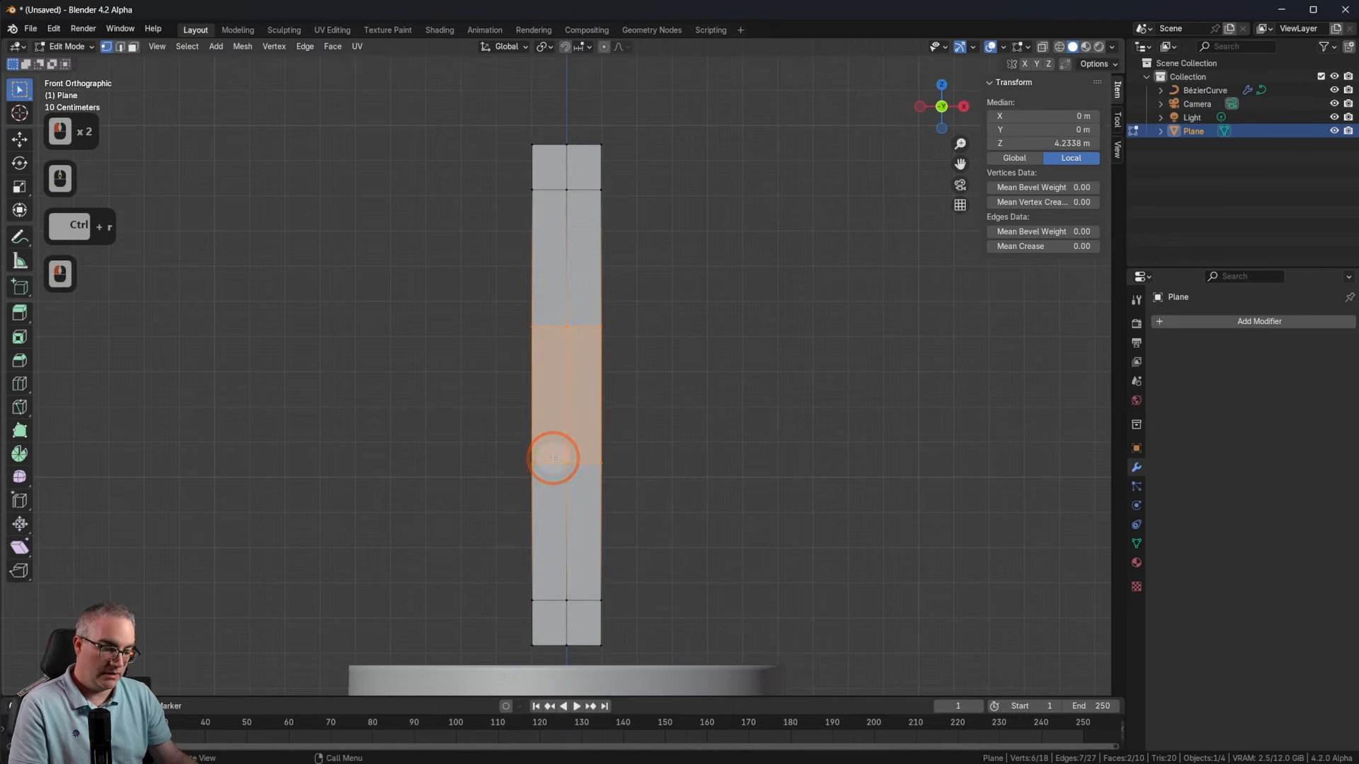
key("s")
key("z")
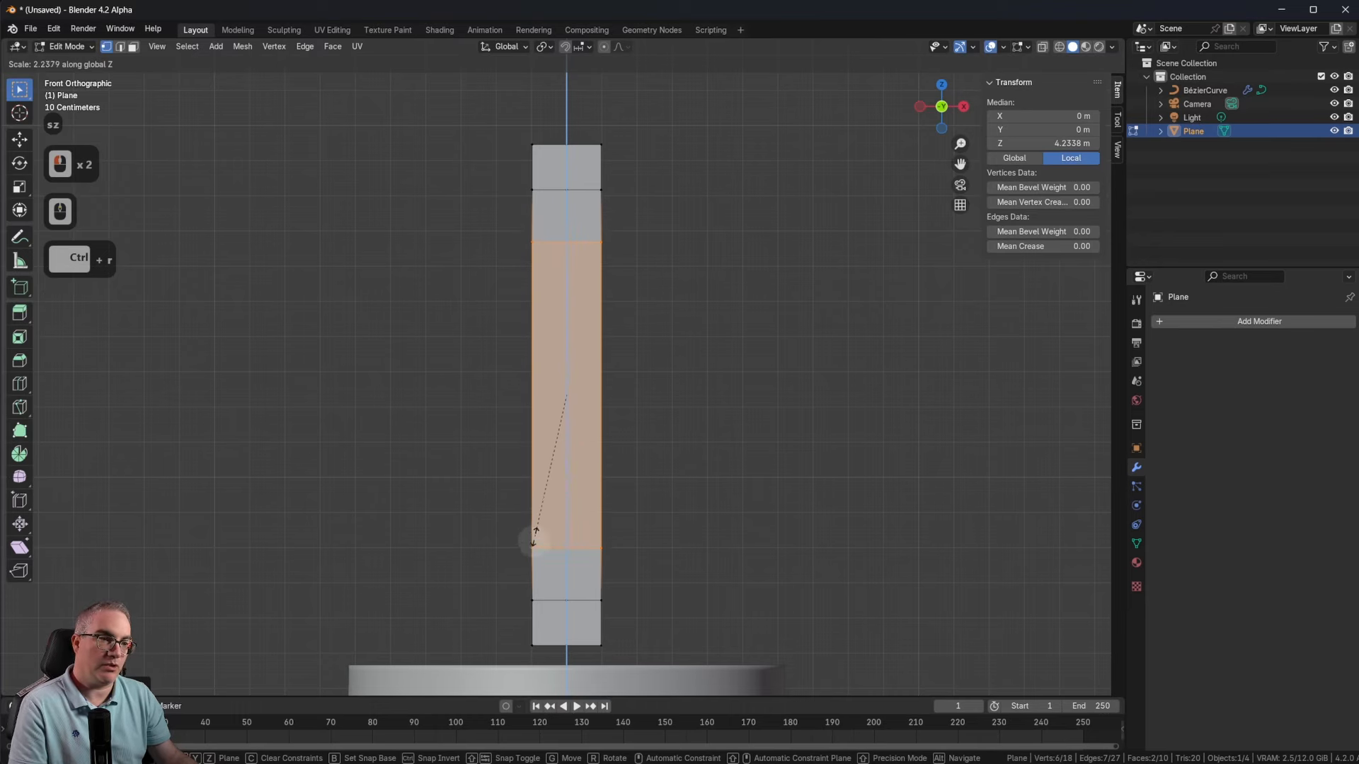
left_click(532, 545)
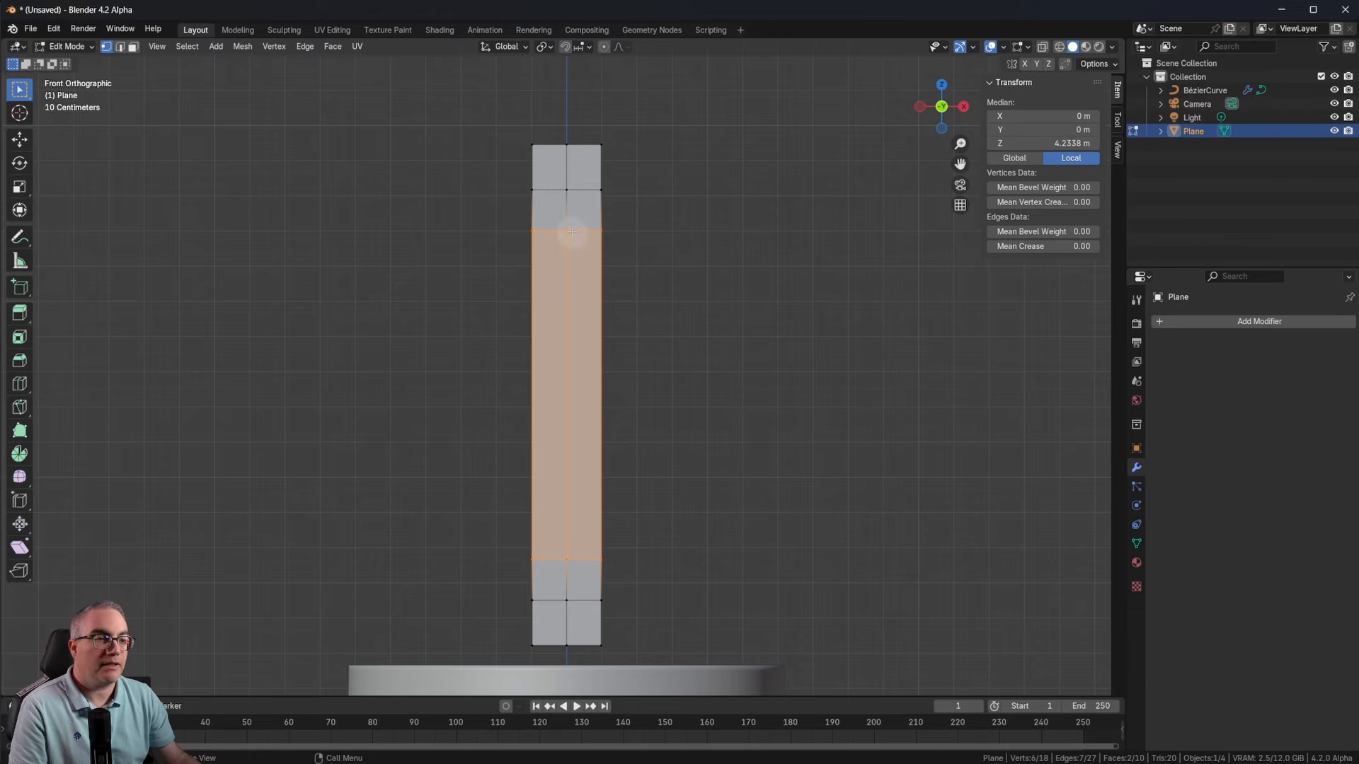
Step: Select the centre vertices of the two inner horizontal loops and check the strip at an angle
left_click(600, 560)
left_click(569, 562, "shift")
middle_click_drag(570, 564, 616, 526)
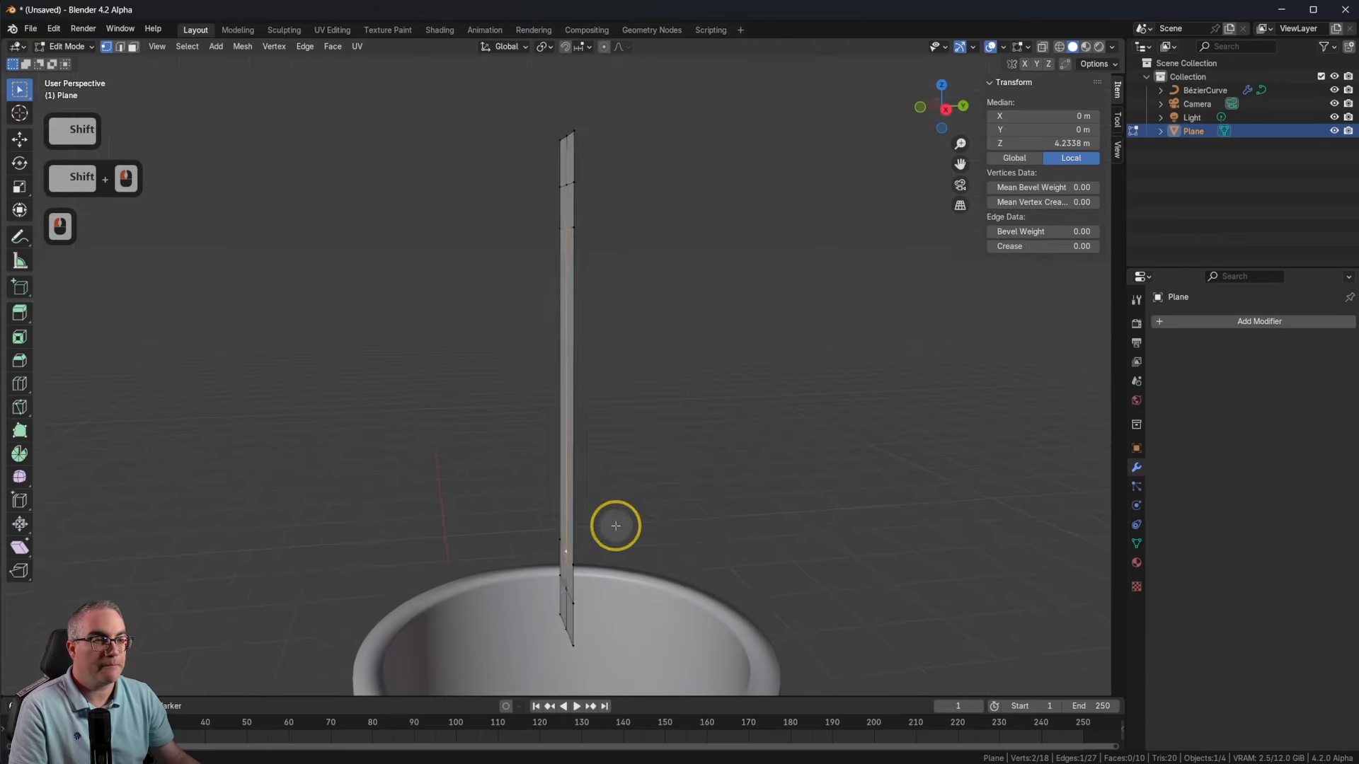
middle_click_drag(661, 389, 734, 385, "shift")
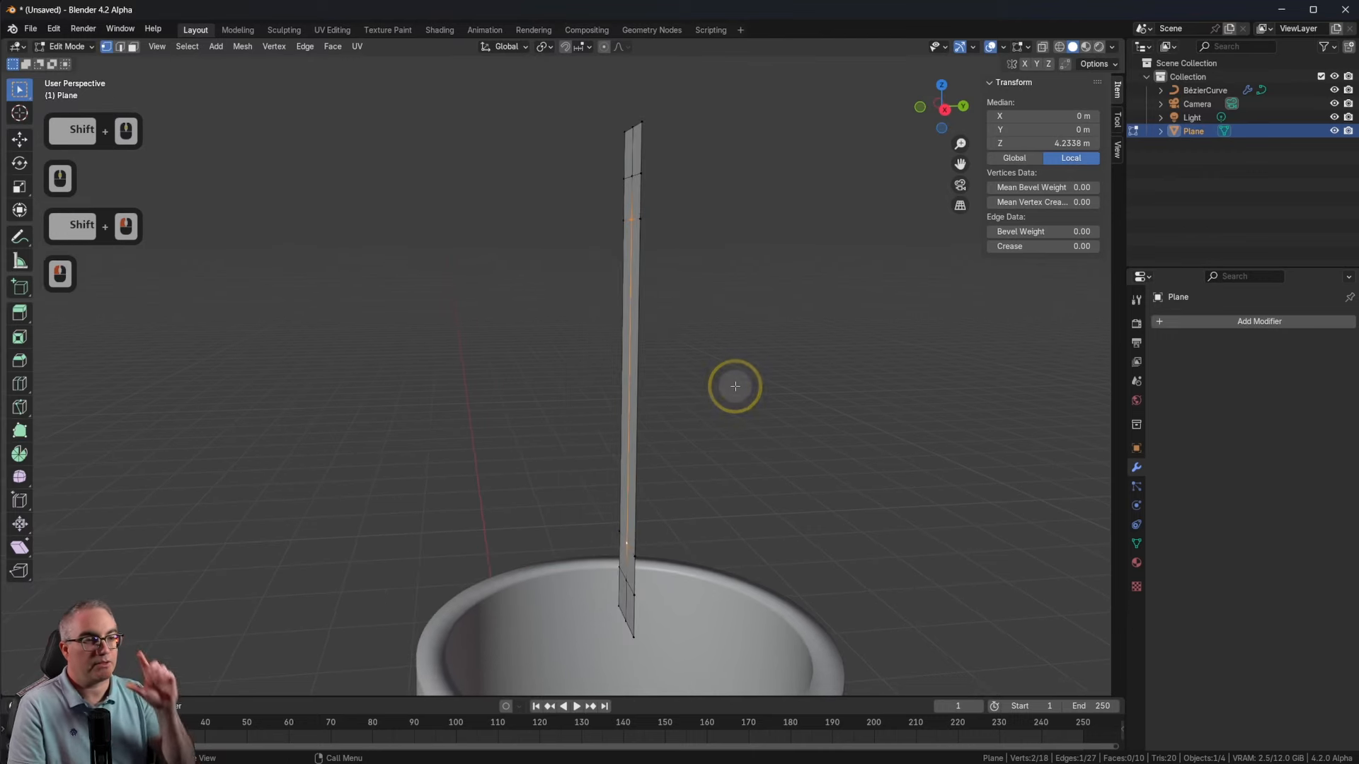
key("KP_1")
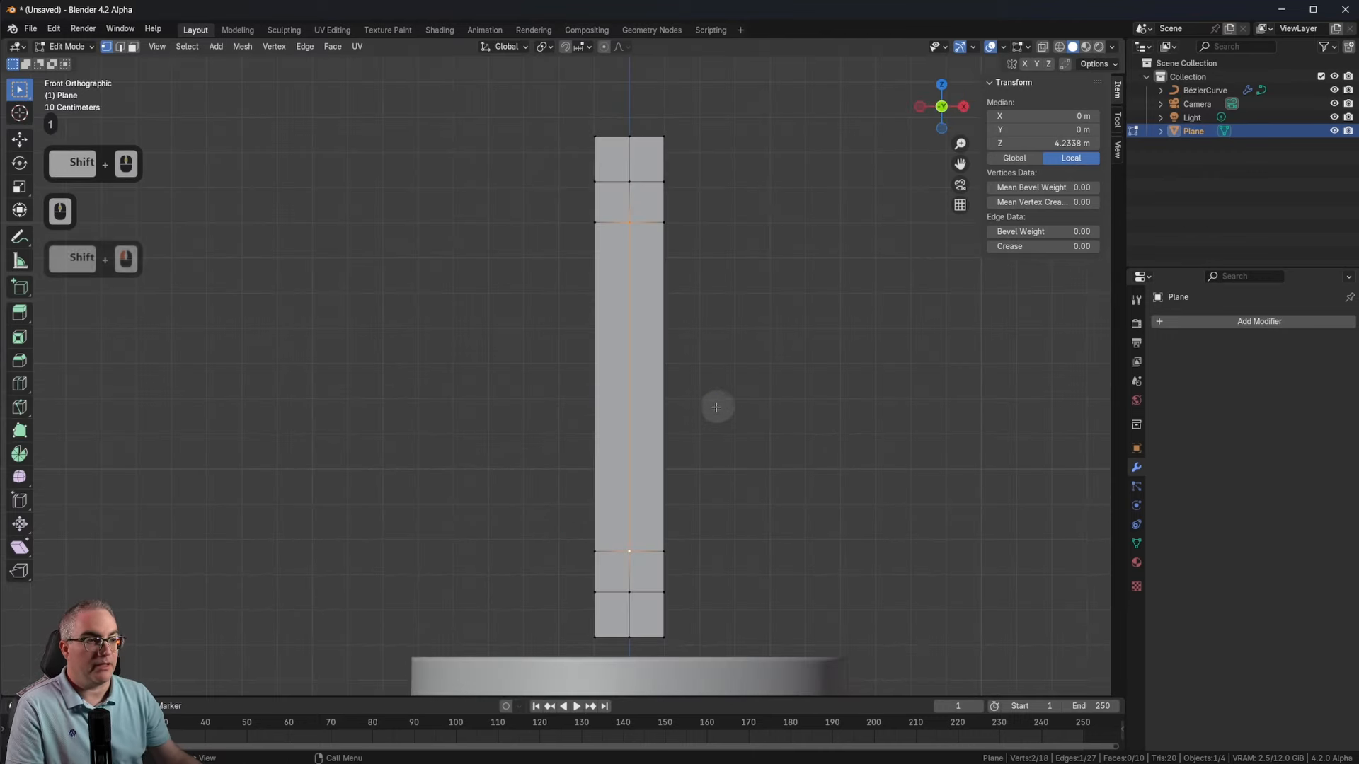
Step: Knife a diagonal edge from the centre vertex of the uppermost horizontal loop to the left end of the loop below it
scroll(673, 291, "up", 1)
middle_click_drag(694, 193, 625, 301, "shift")
scroll(625, 300, "up", 4)
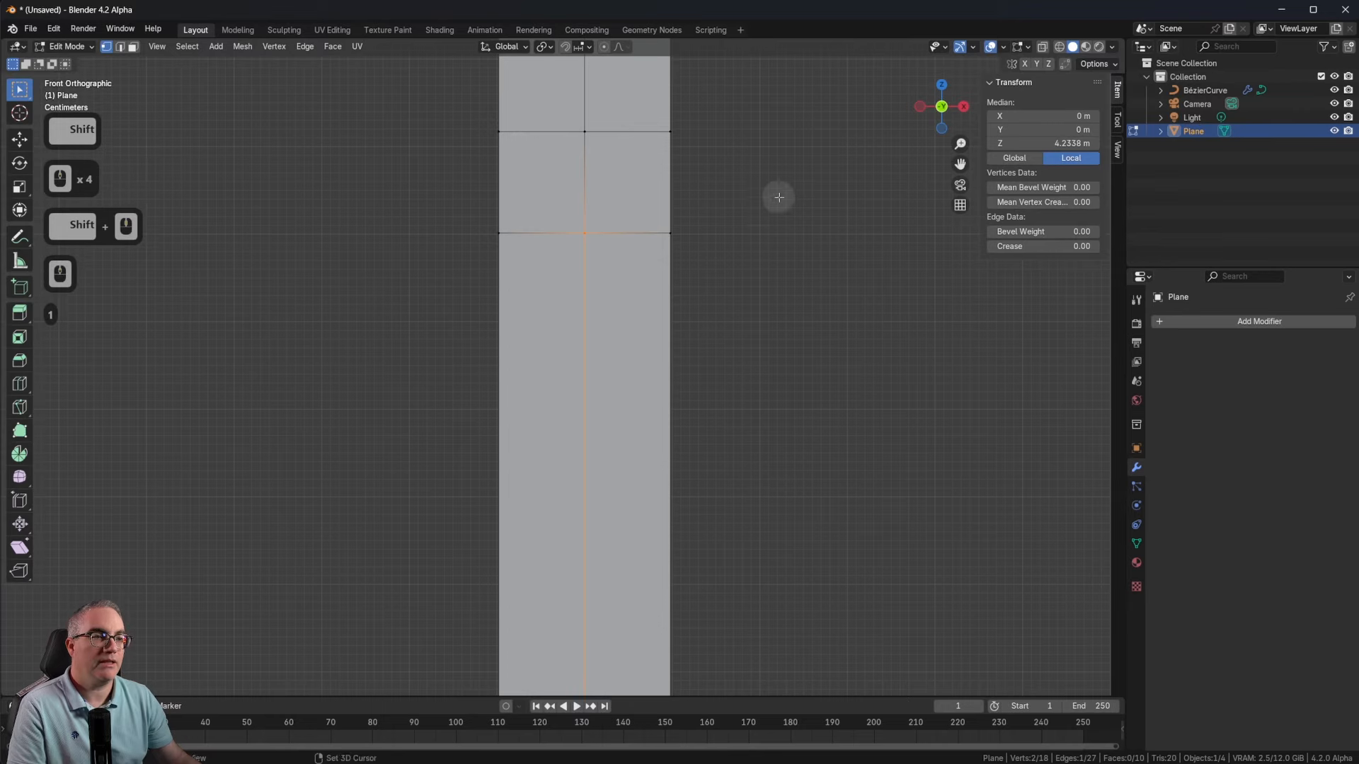
middle_click_drag(780, 197, 752, 309, "shift")
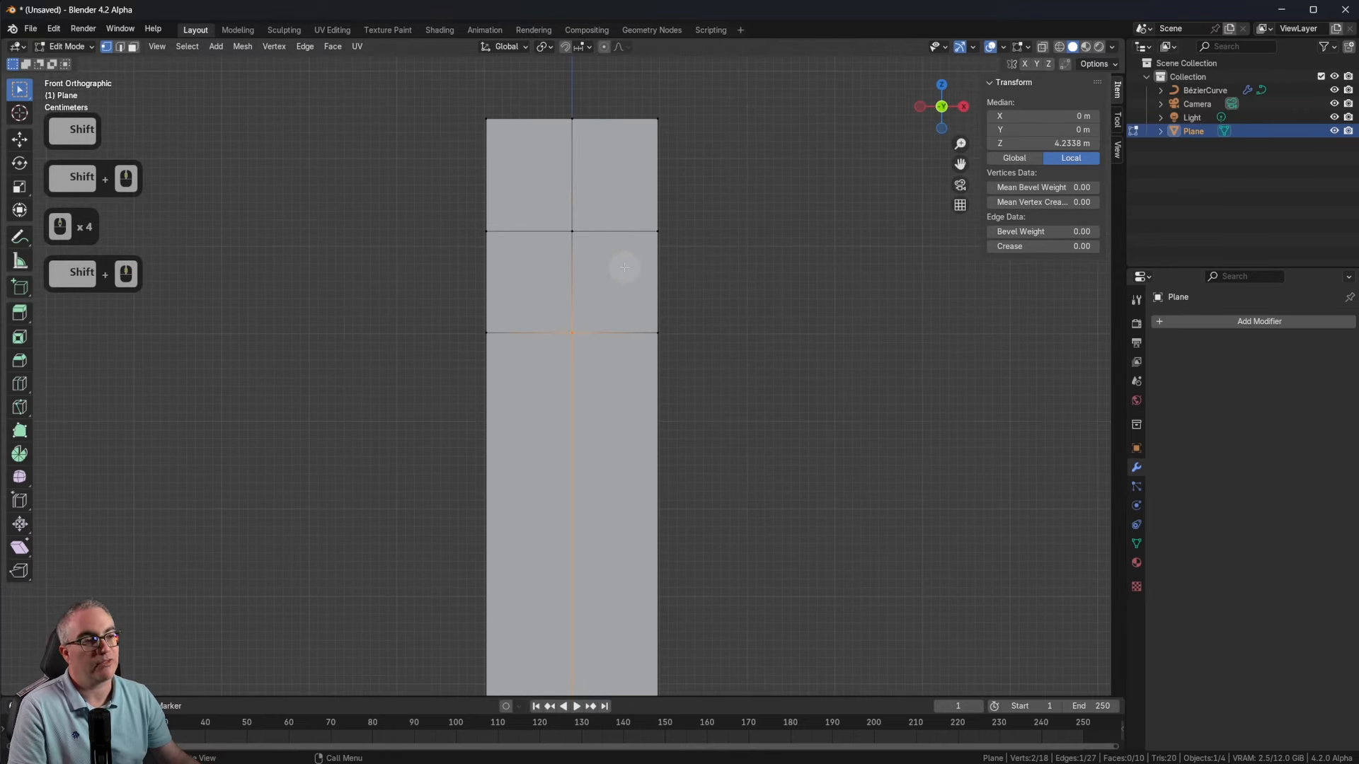
scroll(624, 267, "up", 3)
middle_click_drag(634, 264, 695, 323, "shift")
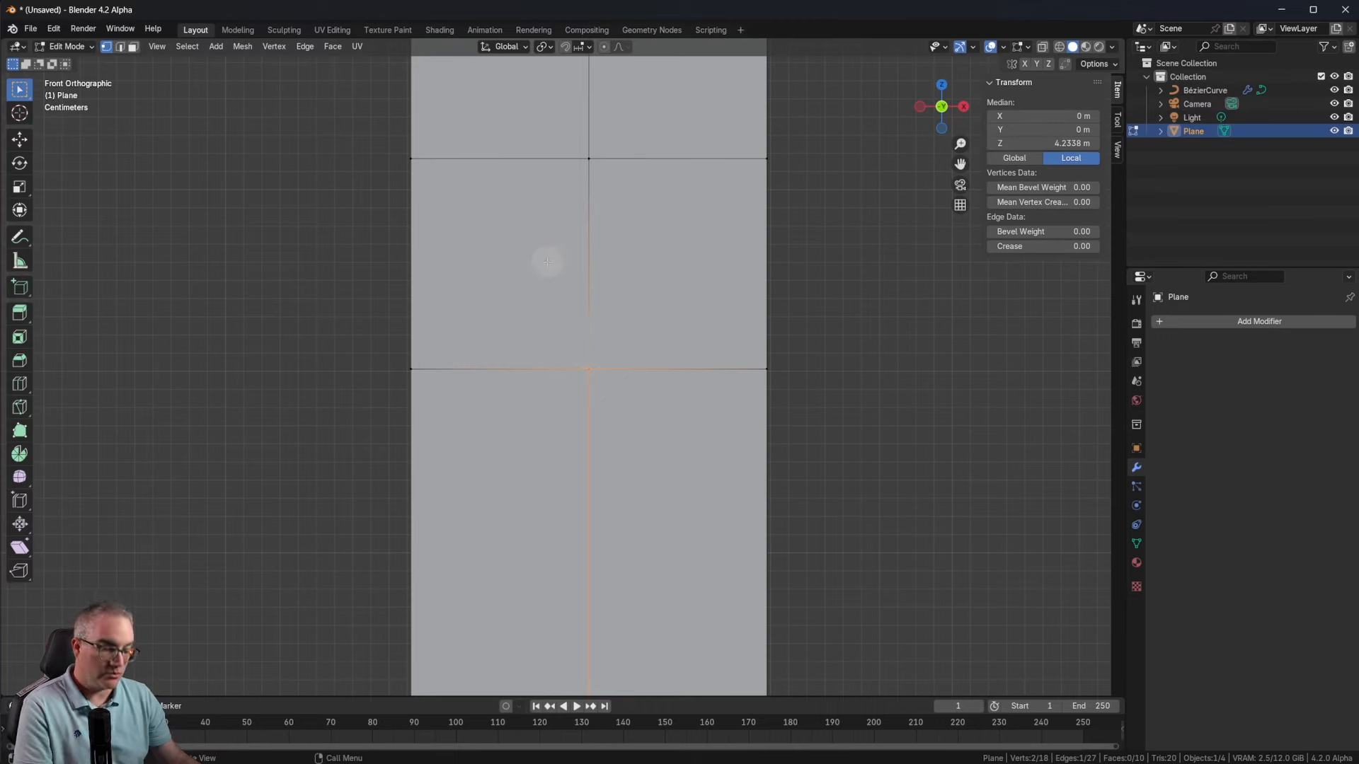
key("k")
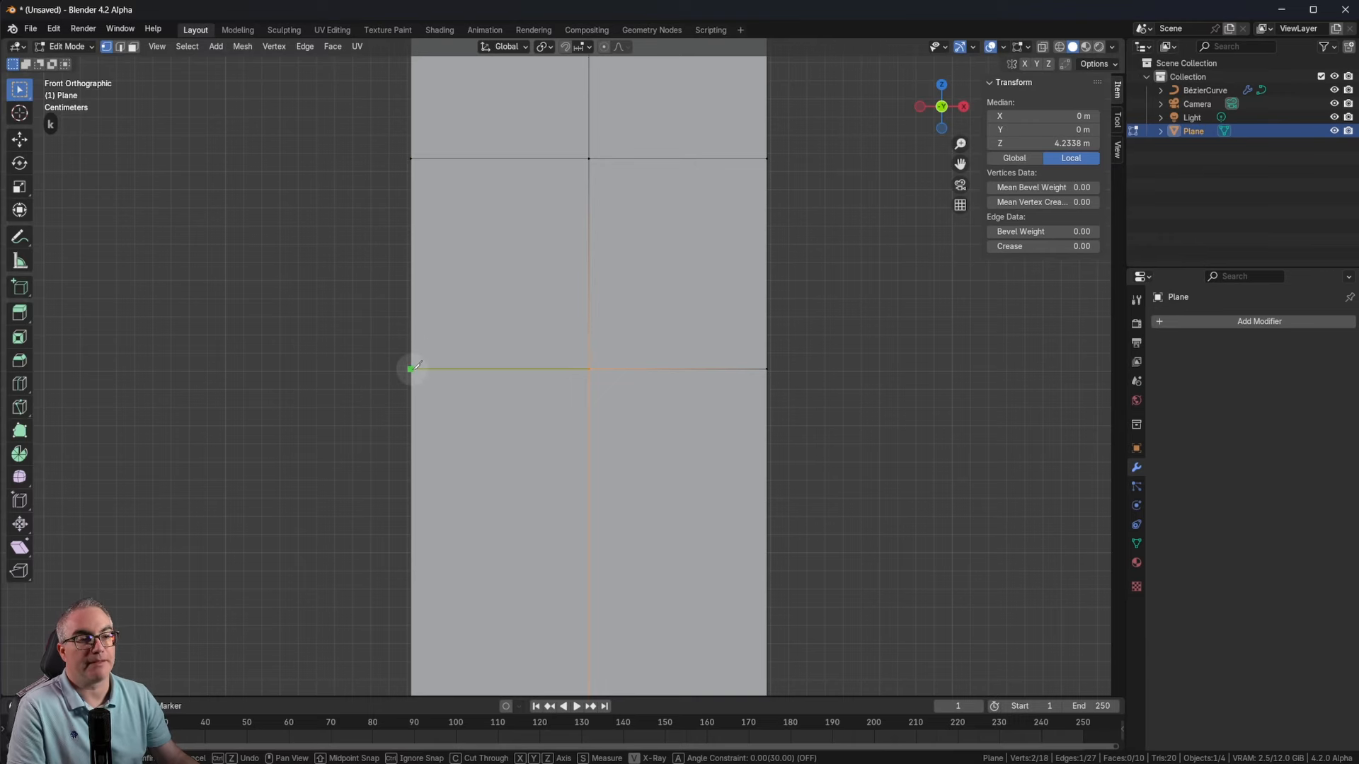
left_click(589, 157)
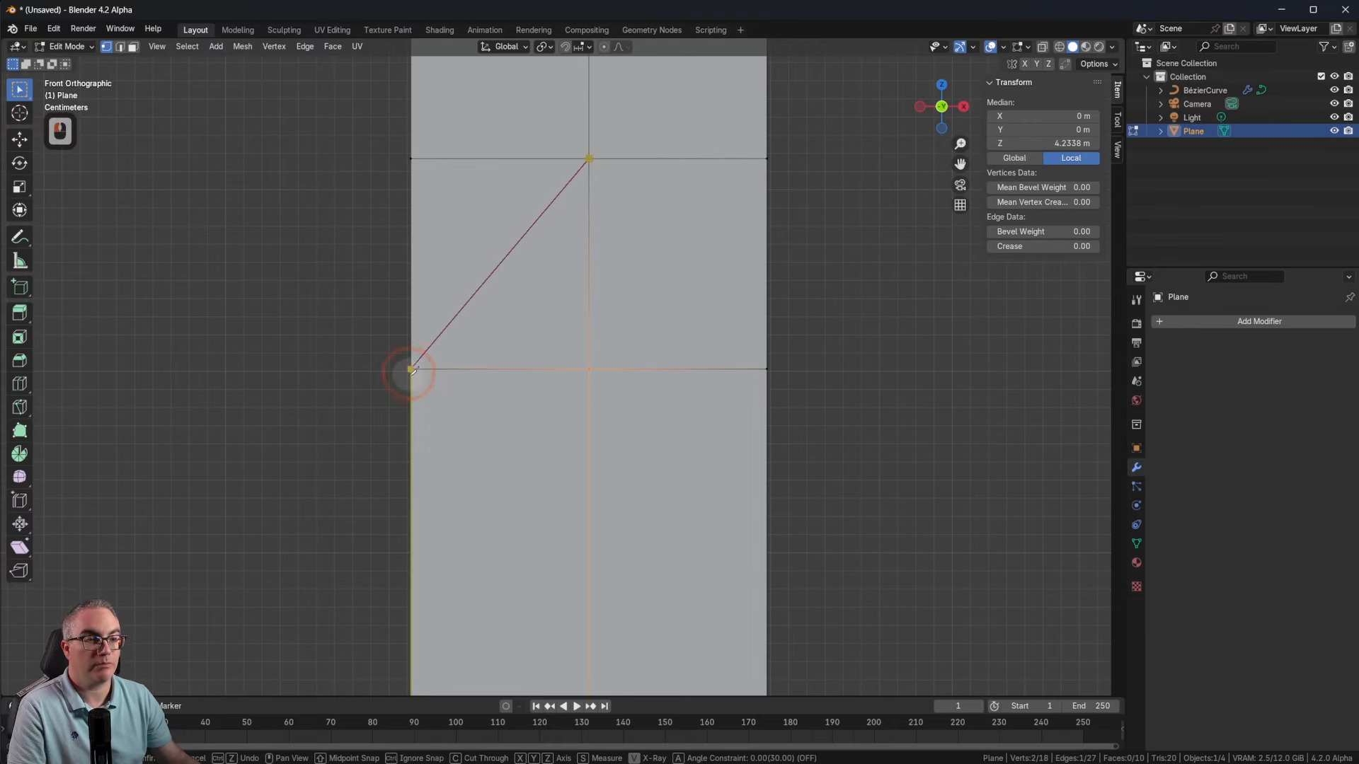
left_click(411, 368)
key("Return")
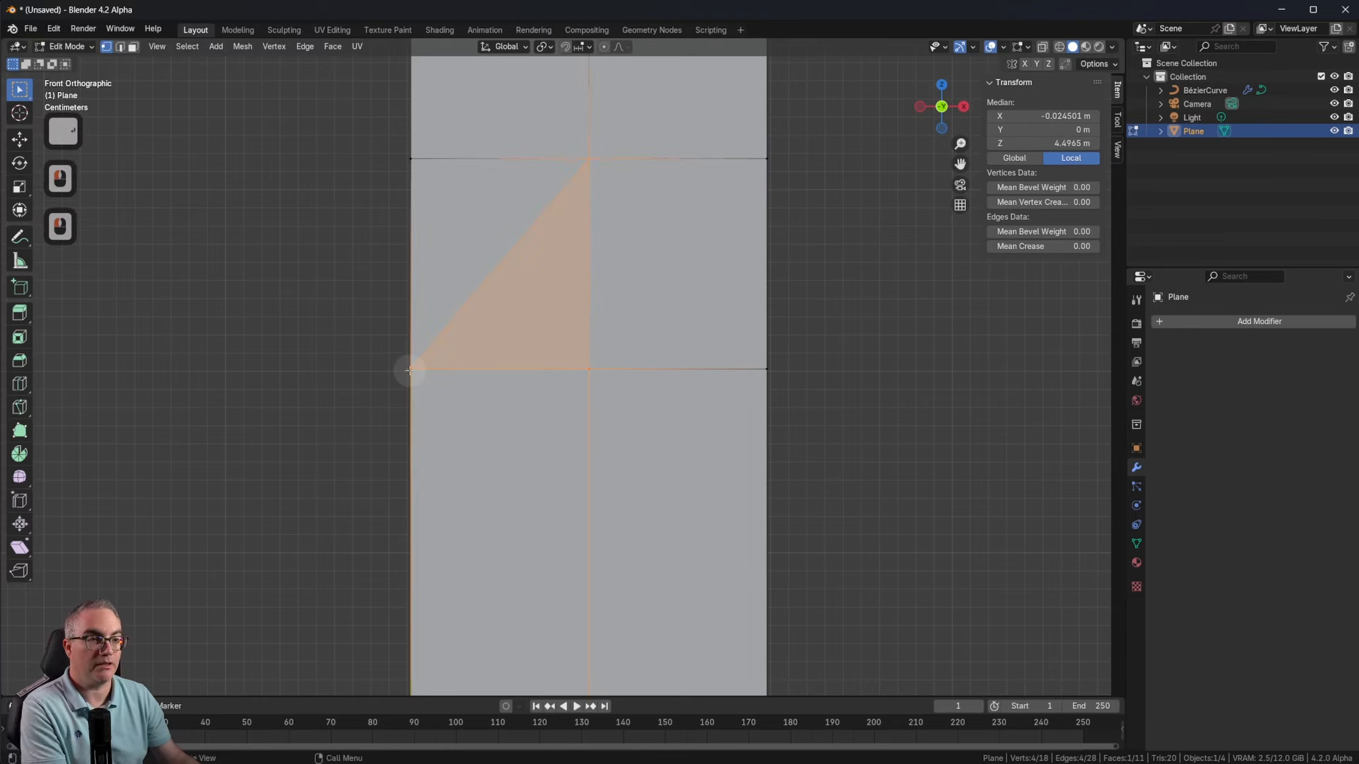
Step: Knife a mirrored diagonal edge from the same upper centre vertex to the right end of the loop below it
key("k")
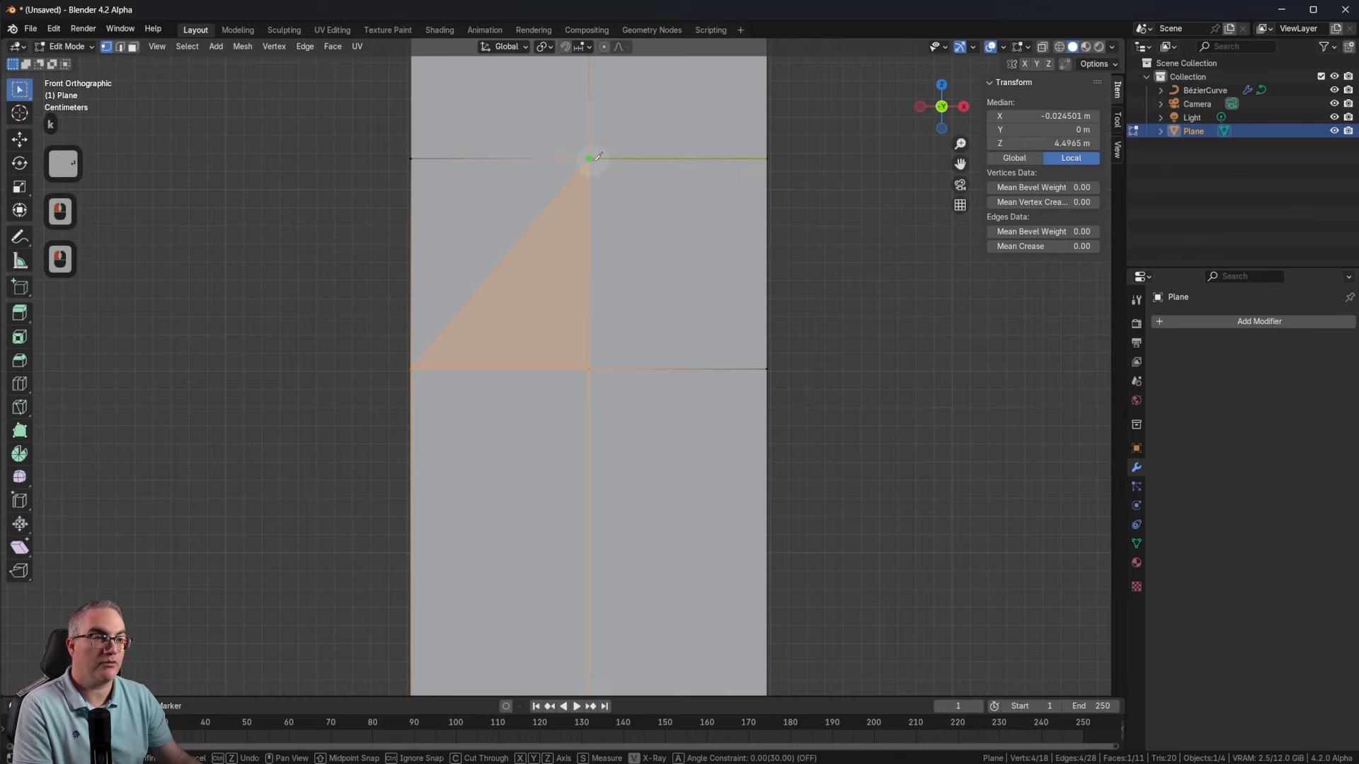
left_click(589, 157)
left_click(767, 369)
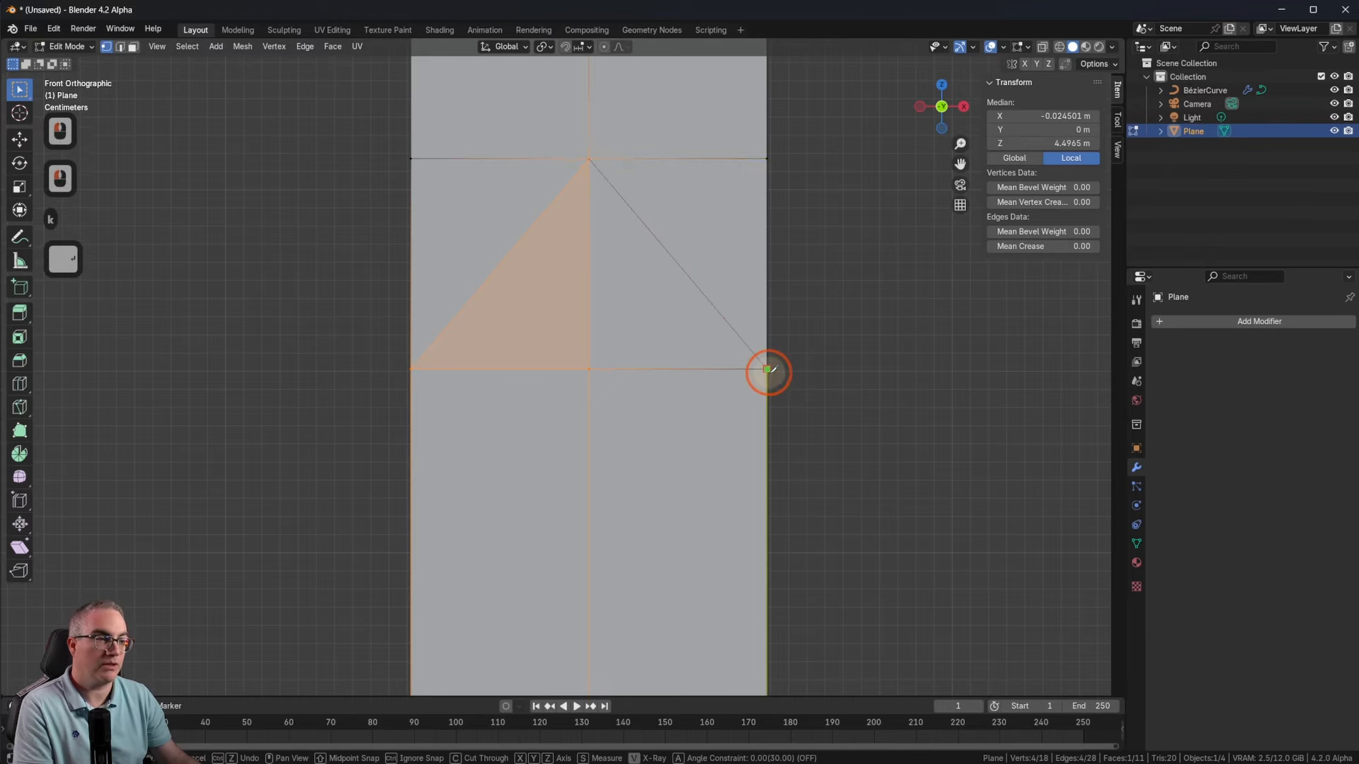
key("Return")
middle_click_drag(768, 370, 652, 379)
key("1")
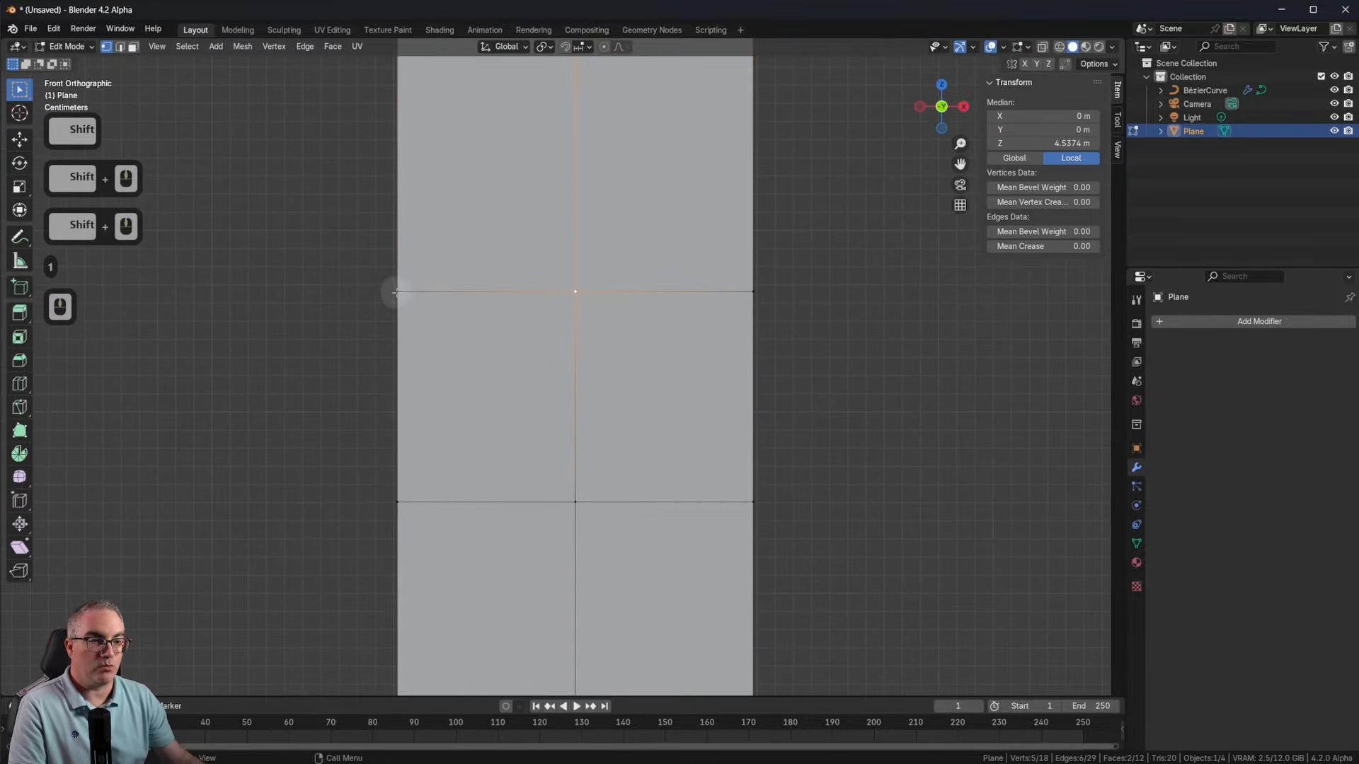
Step: Knife a V near the strip's lower end, from both ends of the lower inner loop to the centre of the lowest loop
scroll(617, 333, "down", 8)
middle_click_drag(625, 476, 613, 301, "shift")
scroll(495, 434, "up", 7)
middle_click_drag(547, 474, 710, 357, "shift")
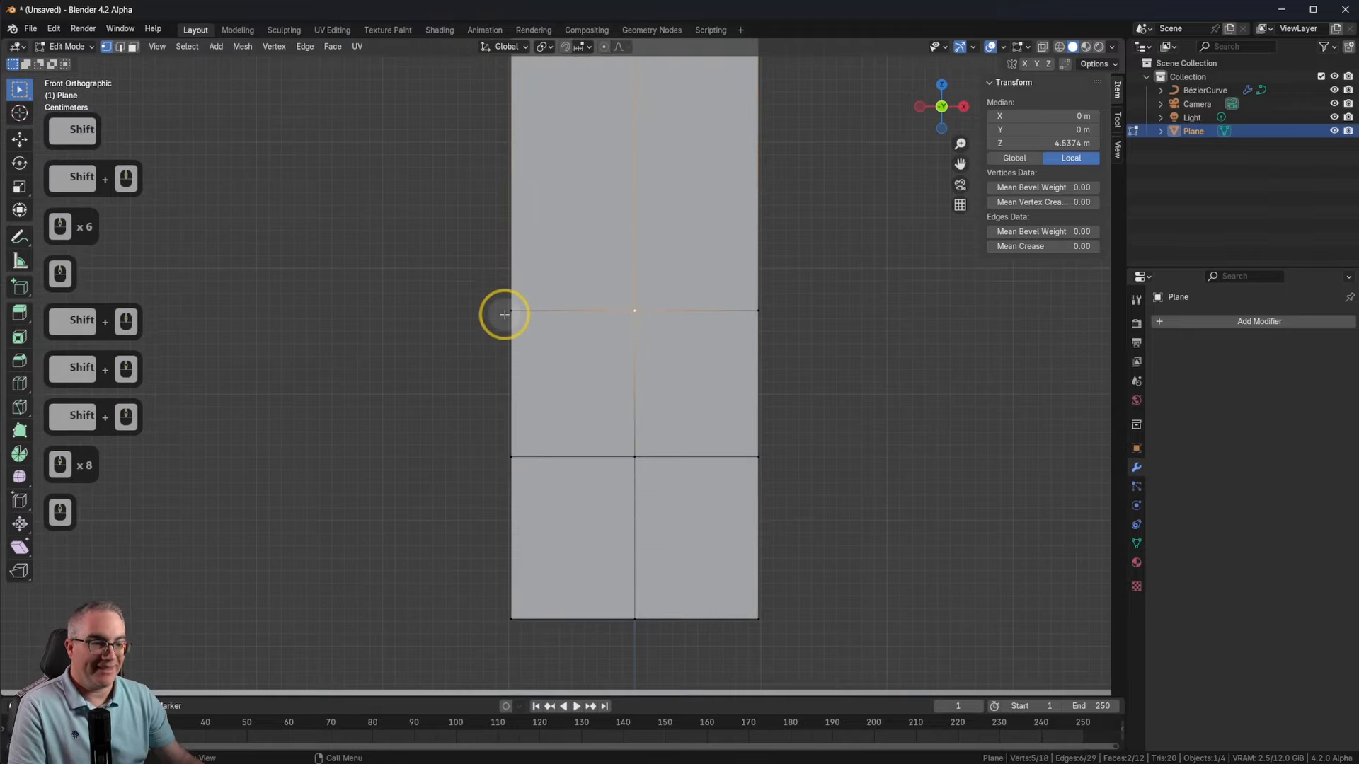
key("k")
left_click(510, 311)
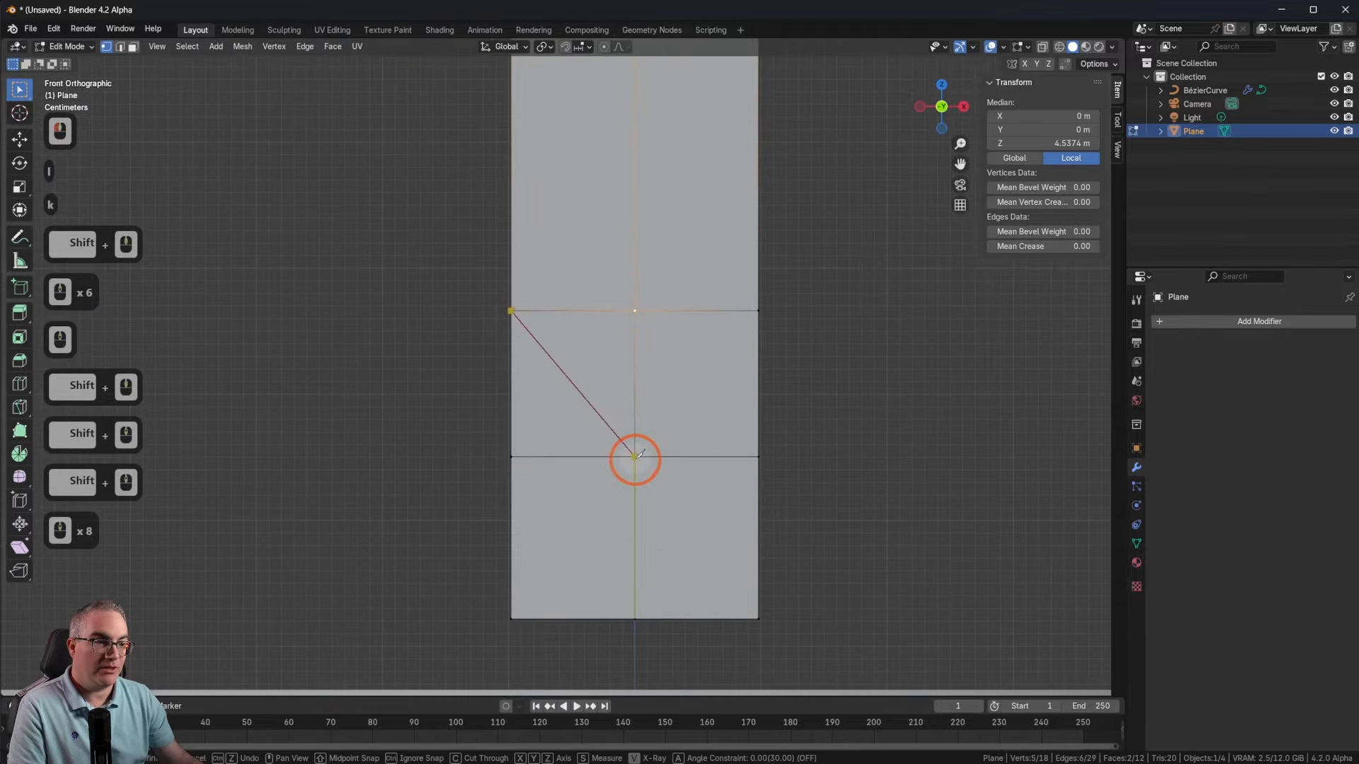
left_click(635, 457)
left_click(757, 312)
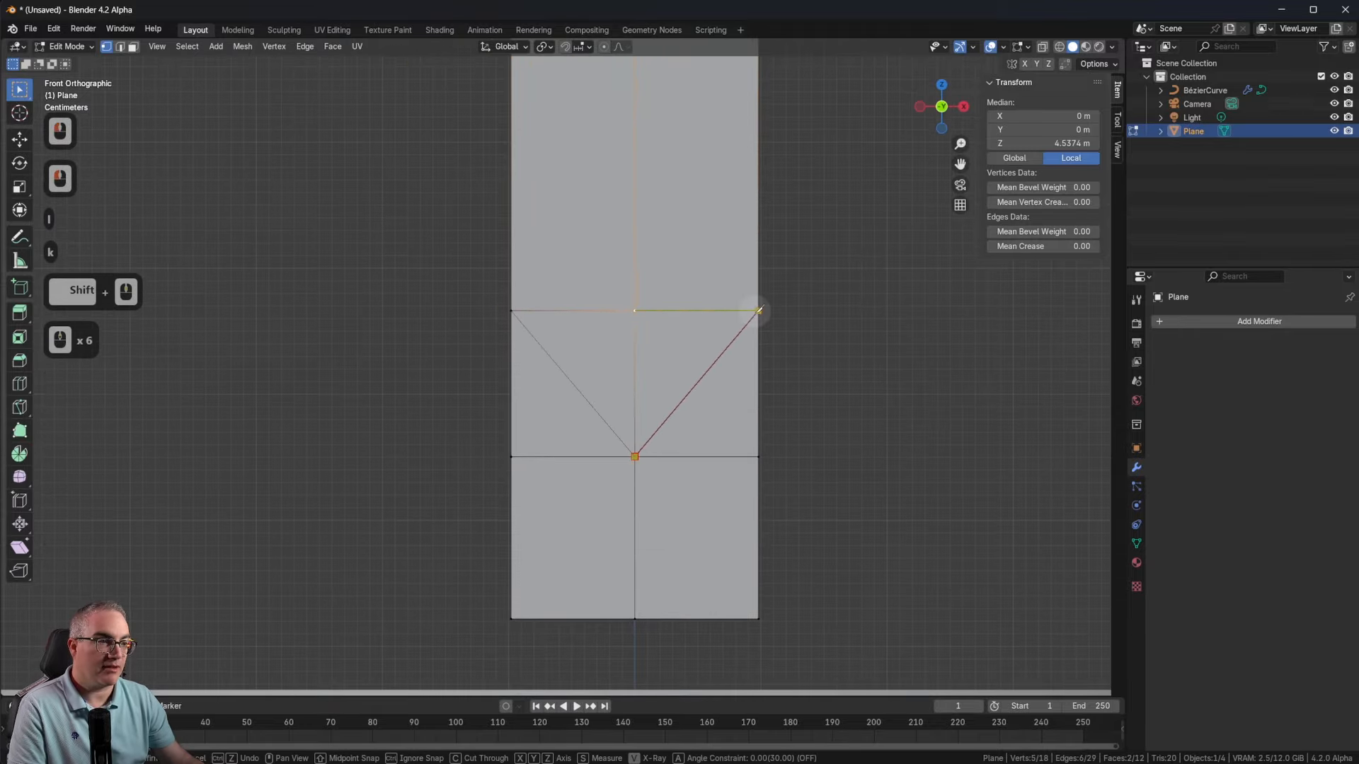
key("Return")
Step: Select the centre vertices of the two inner loops and move them about 0.07 m along Y to form a recessed crease
scroll(758, 373, "down", 5)
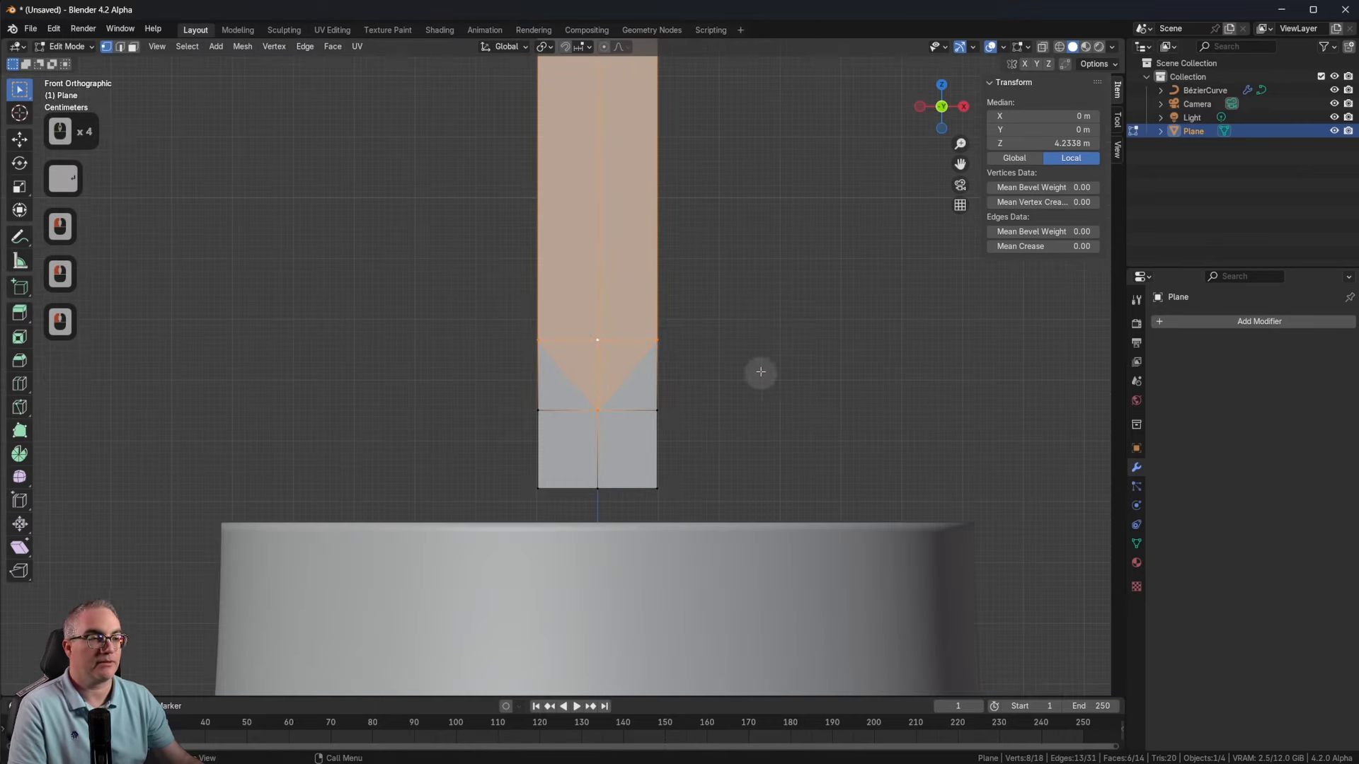
scroll(778, 514, "up", 2)
middle_click_drag(691, 294, 722, 445, "shift")
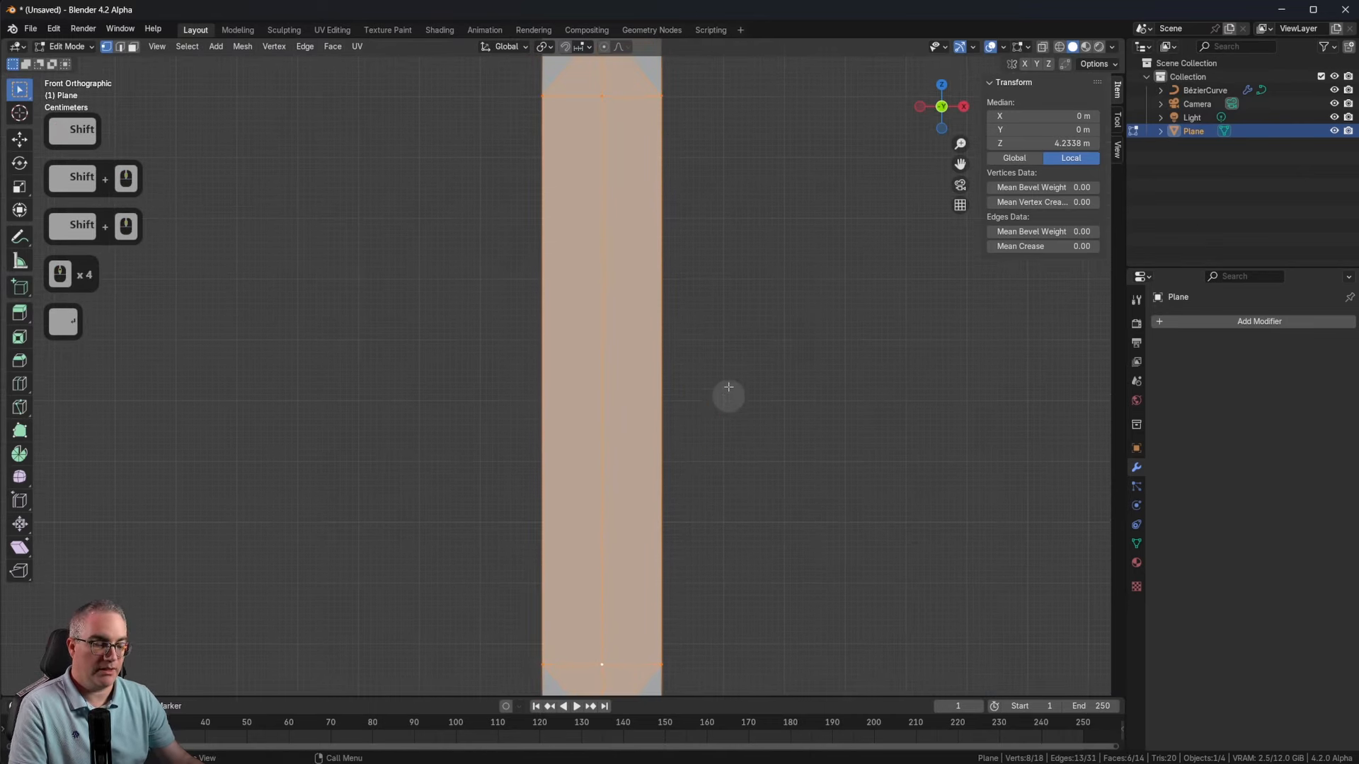
left_click(602, 95)
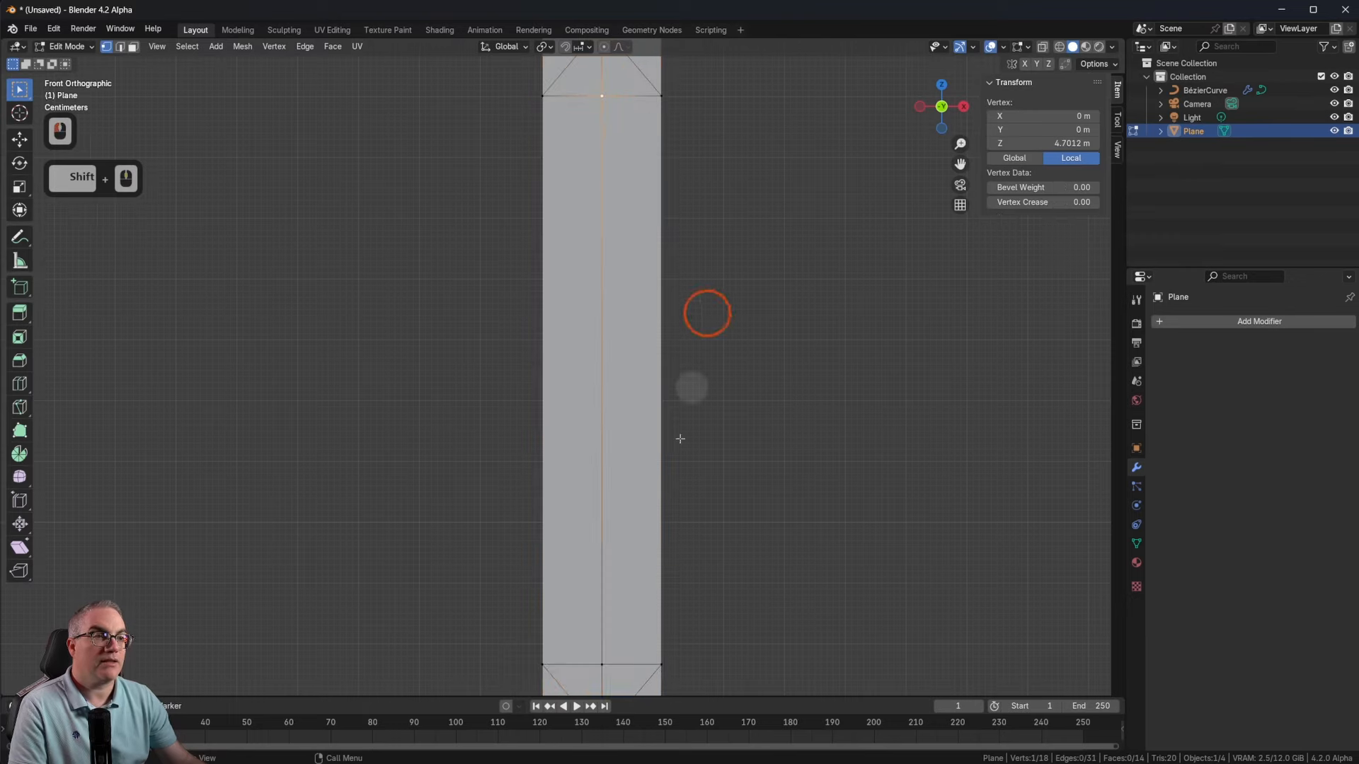
left_click(601, 664, "shift")
scroll(785, 534, "down", 3)
middle_click_drag(785, 534, 679, 549)
key("g")
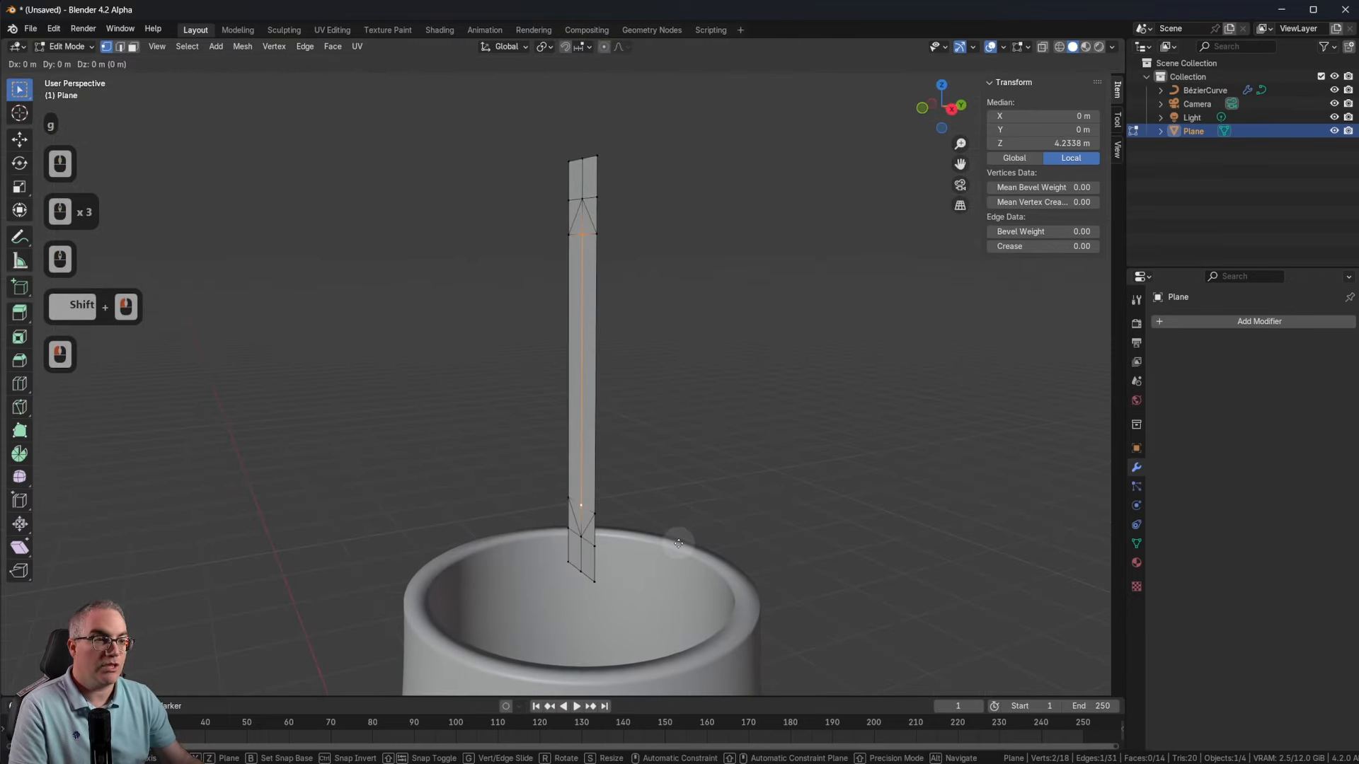
key("y")
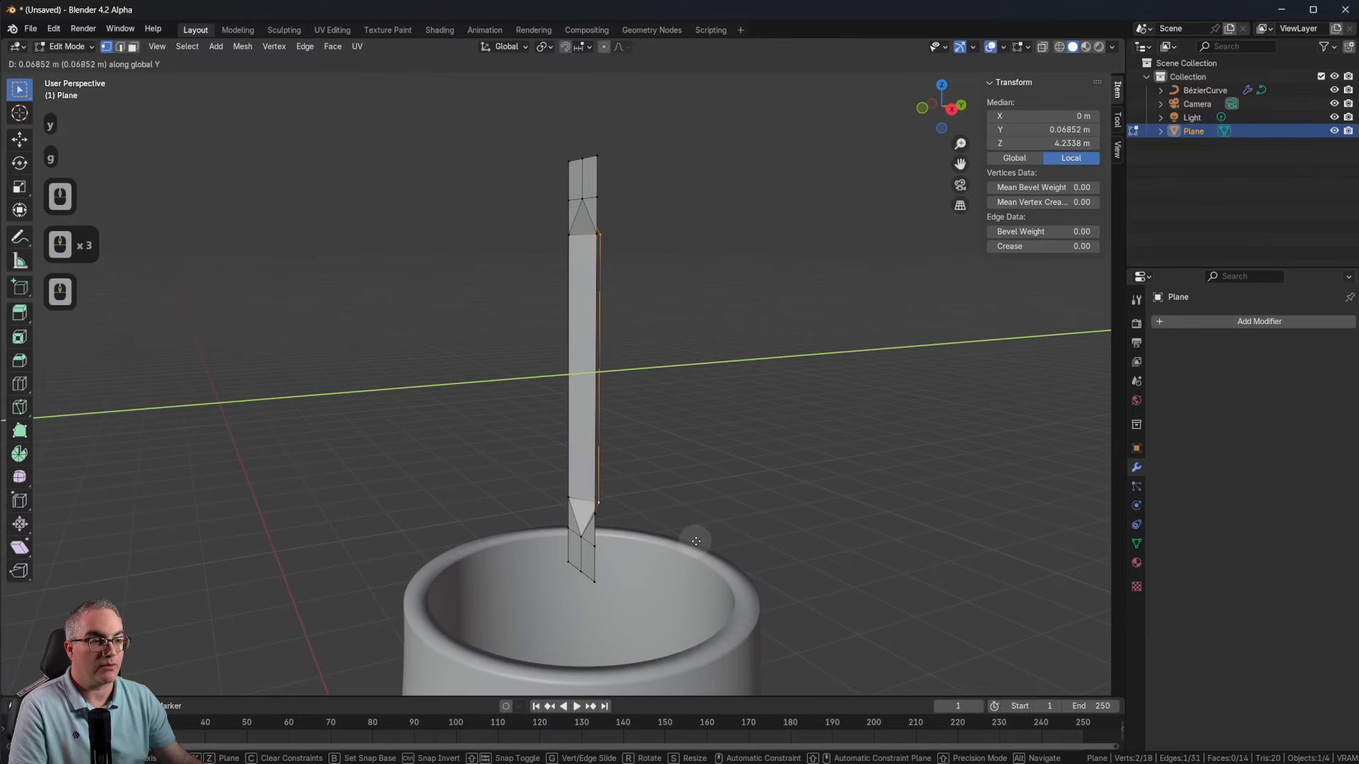
left_click(696, 541)
Step: Return to Object Mode and inspect the creased strip above the bottle's neck from several angles
scroll(691, 534, "up", 4)
mouse_move(661, 418)
middle_mouse_down("shift")
mouse_move(698, 564)
mouse_move(733, 531)
mouse_move(794, 533)
mouse_move(807, 482)
mouse_move(710, 495)
mouse_move(641, 525)
mouse_move(807, 531)
middle_mouse_up("shift")
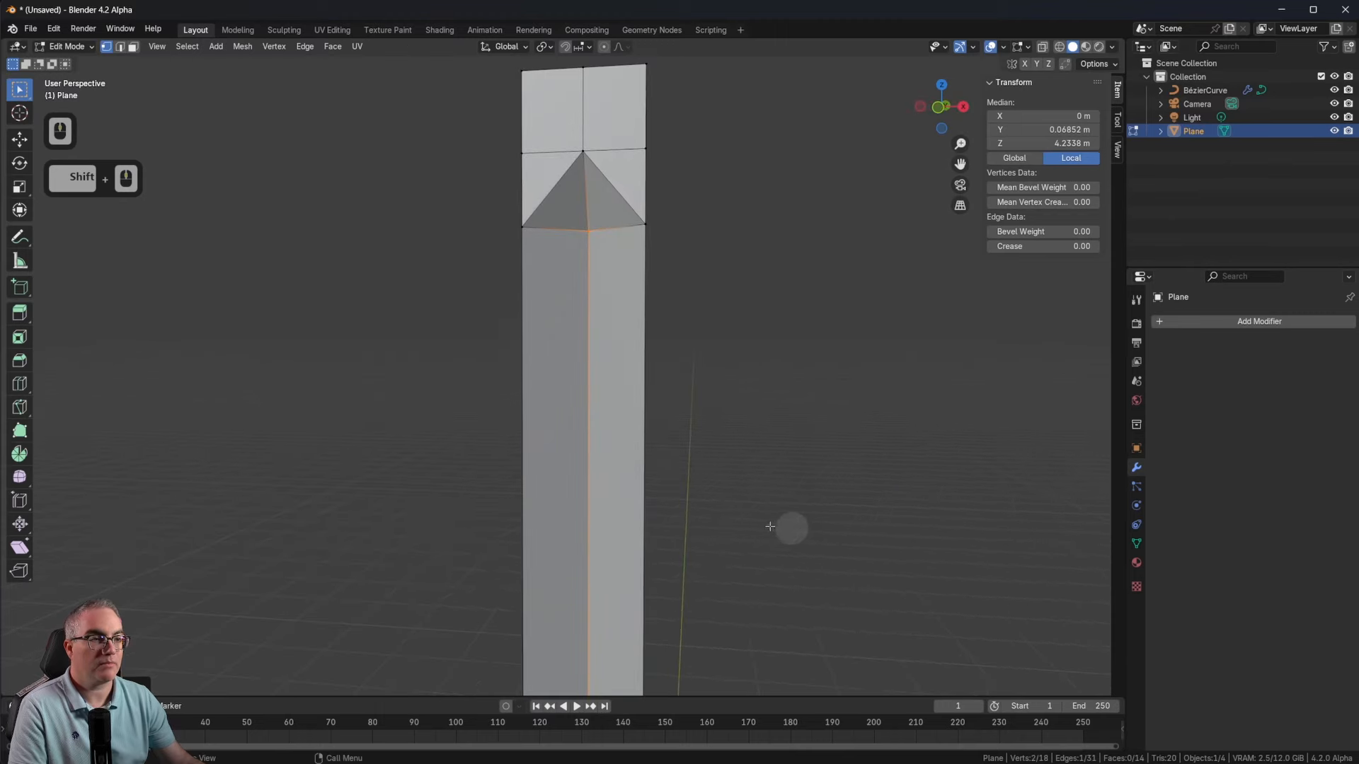
scroll(706, 522, "down", 4)
scroll(701, 528, "up", 1)
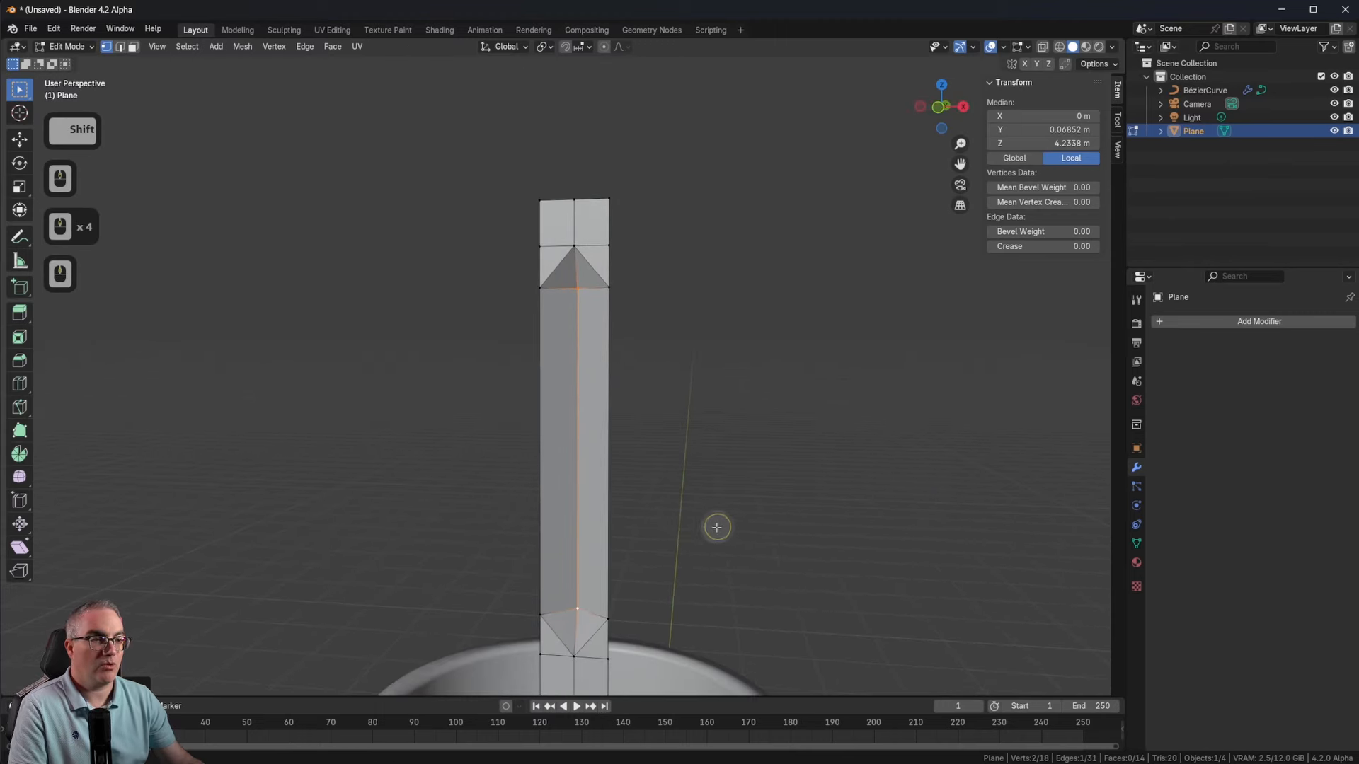
mouse_move(716, 528)
middle_mouse_down("shift")
mouse_move(719, 507)
mouse_move(597, 552)
mouse_move(694, 540)
mouse_move(727, 521)
middle_mouse_up("shift")
key("Tab")
scroll(683, 541, "down", 4)
scroll(705, 521, "up", 3)
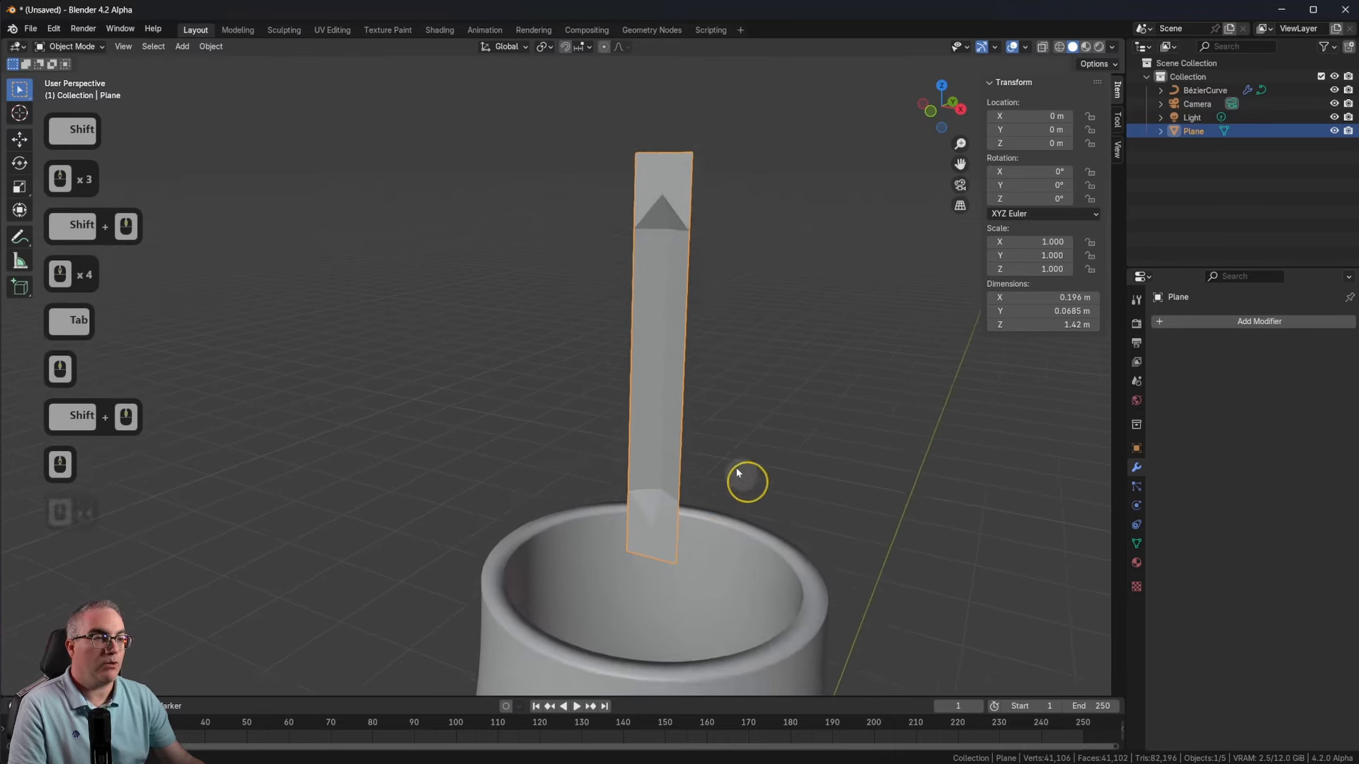
middle_click_drag(737, 473, 628, 449, "shift")
scroll(684, 472, "down", 1)
middle_click_drag(707, 435, 738, 468)
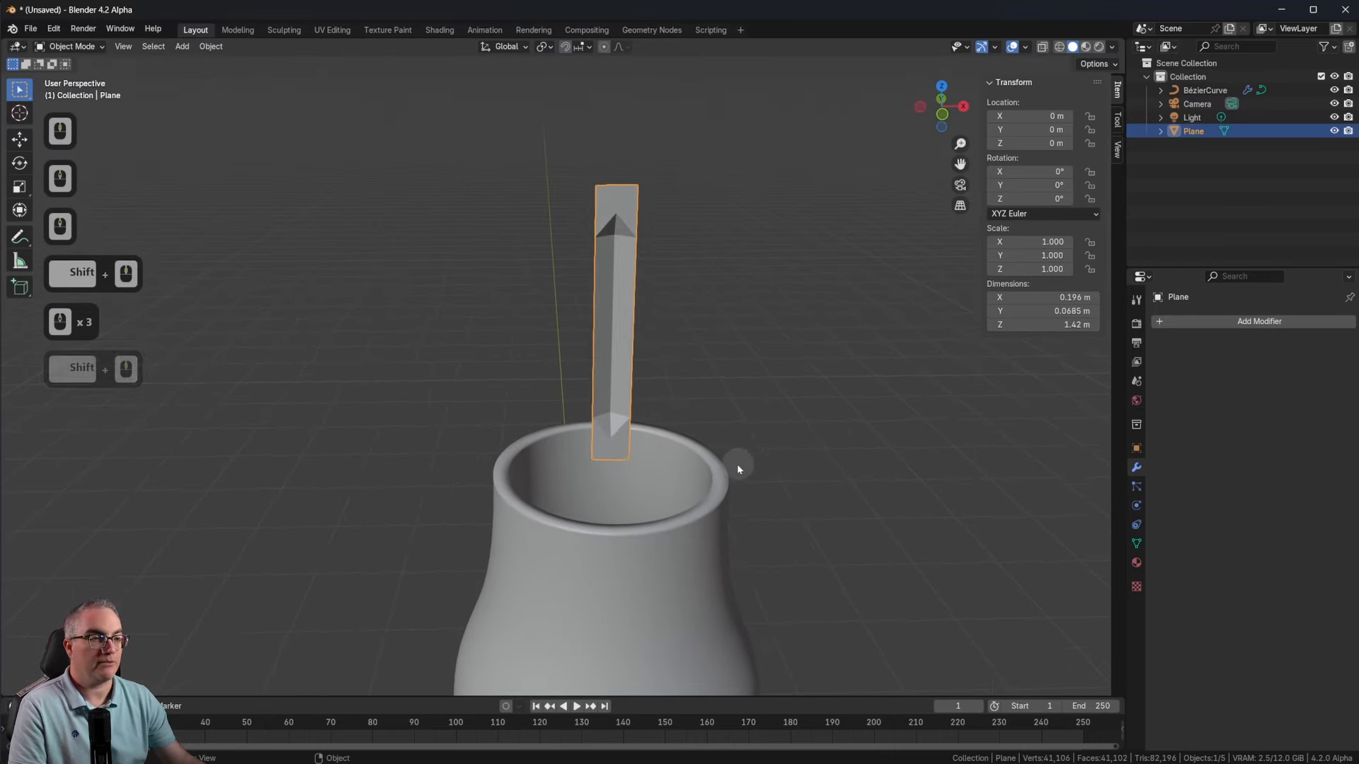
scroll(736, 466, "down", 2)
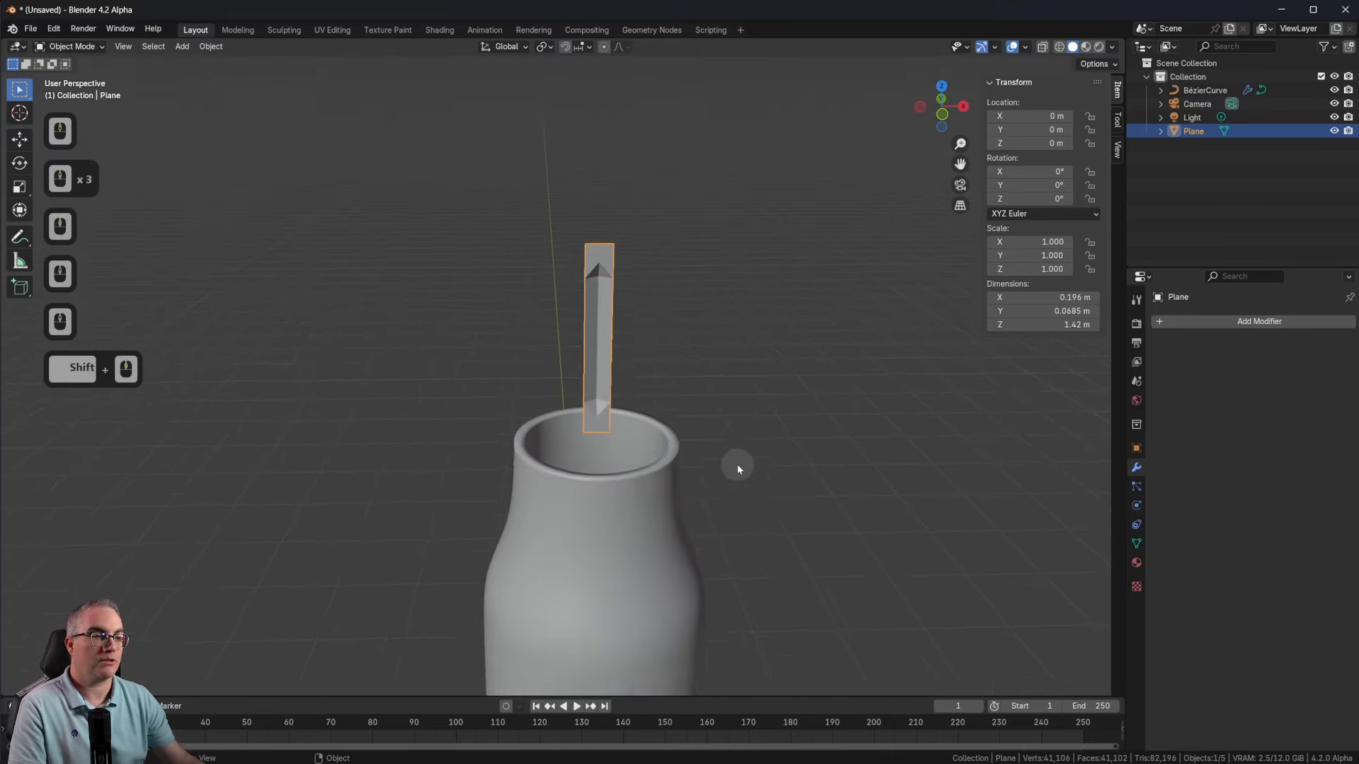
Step: Add an Array modifier to the creased strip
left_click(1239, 323)
left_click(1213, 321)
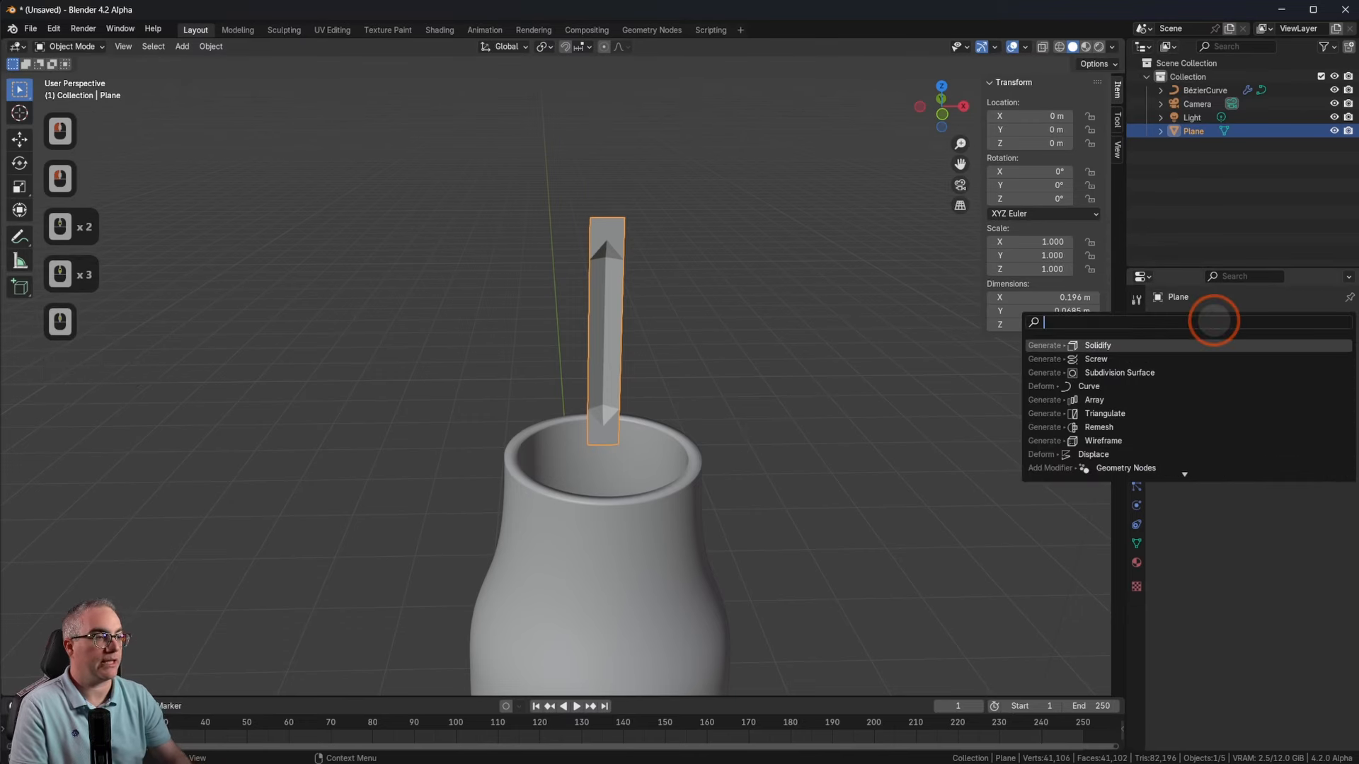
type("arr")
left_click(1167, 347)
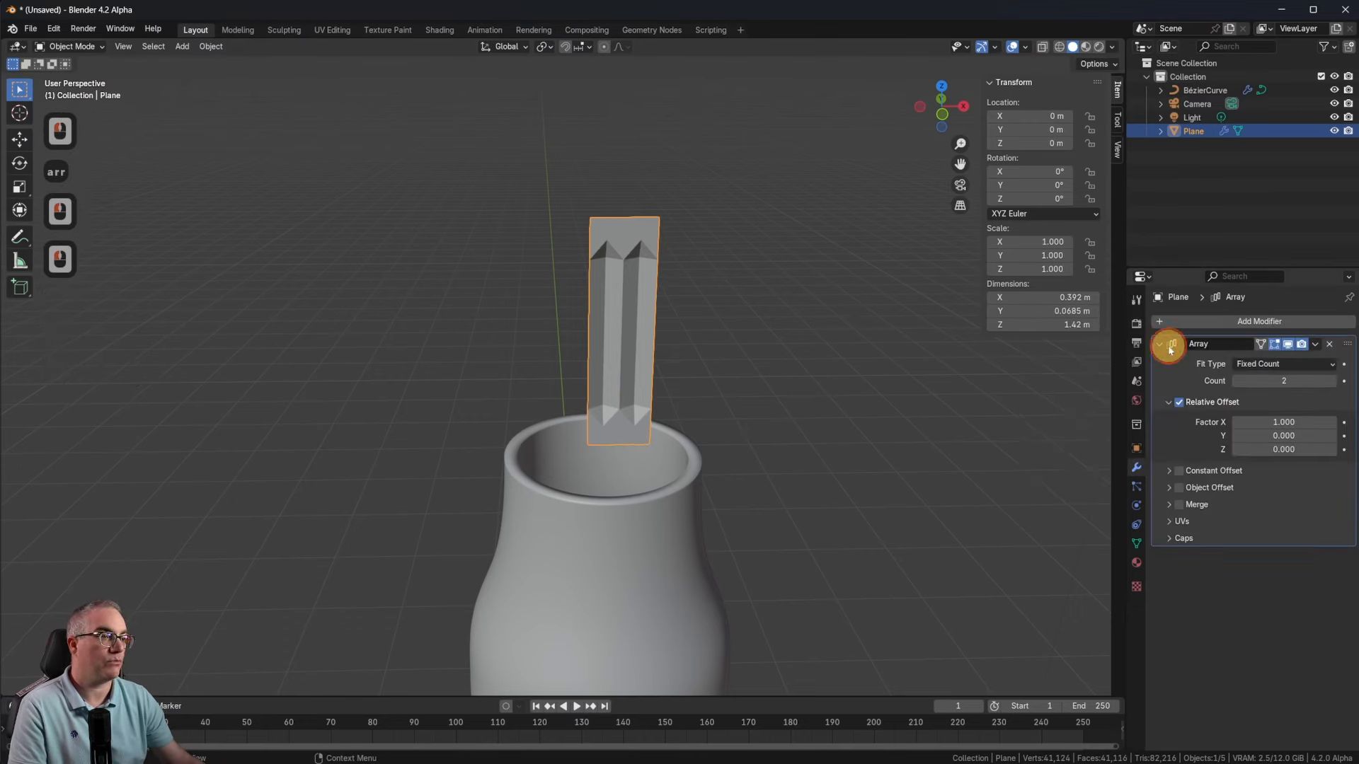
middle_click_drag(636, 344, 704, 355, "shift")
scroll(705, 355, "up", 2)
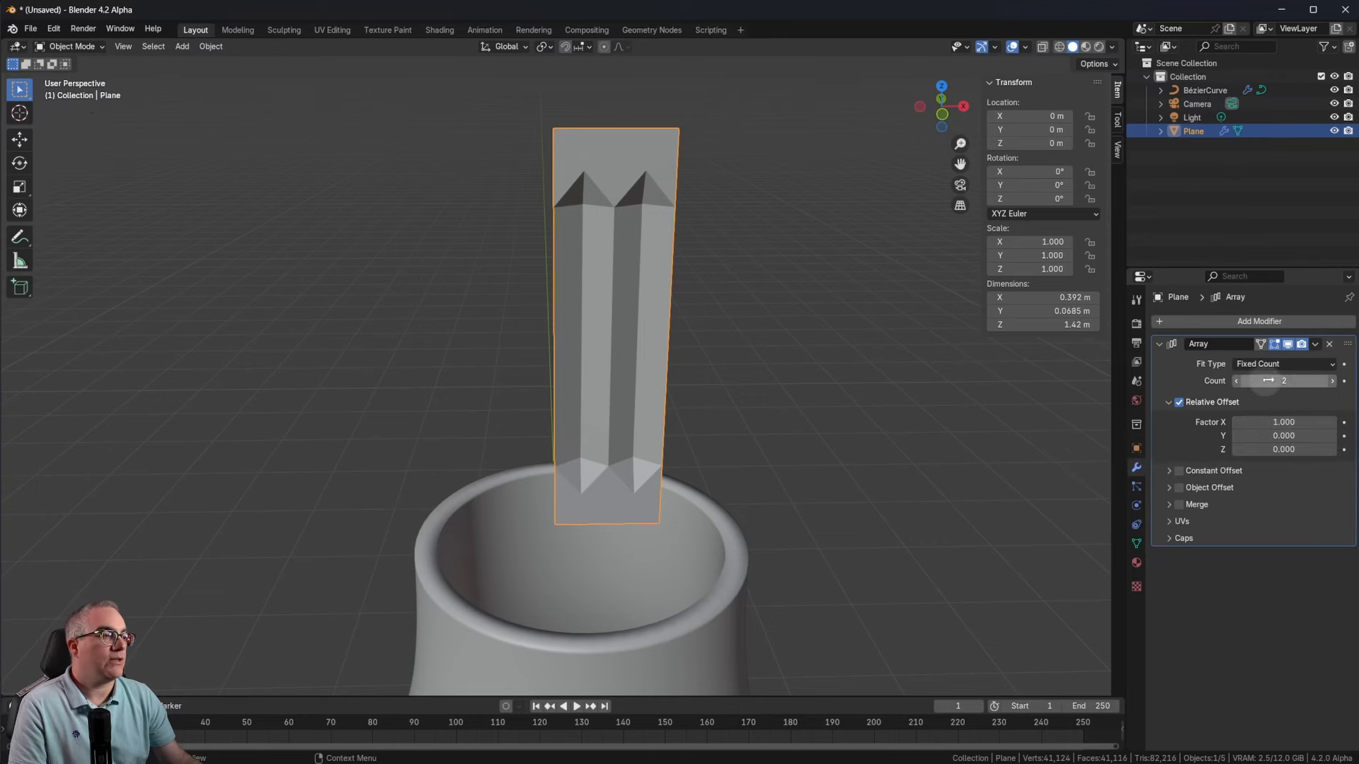
Step: Raise the Array modifier's count on the creased strip to 9 copies
left_click(1332, 382)
left_click(1333, 382)
left_click(1333, 382)
left_click(1332, 382)
left_click(1235, 381)
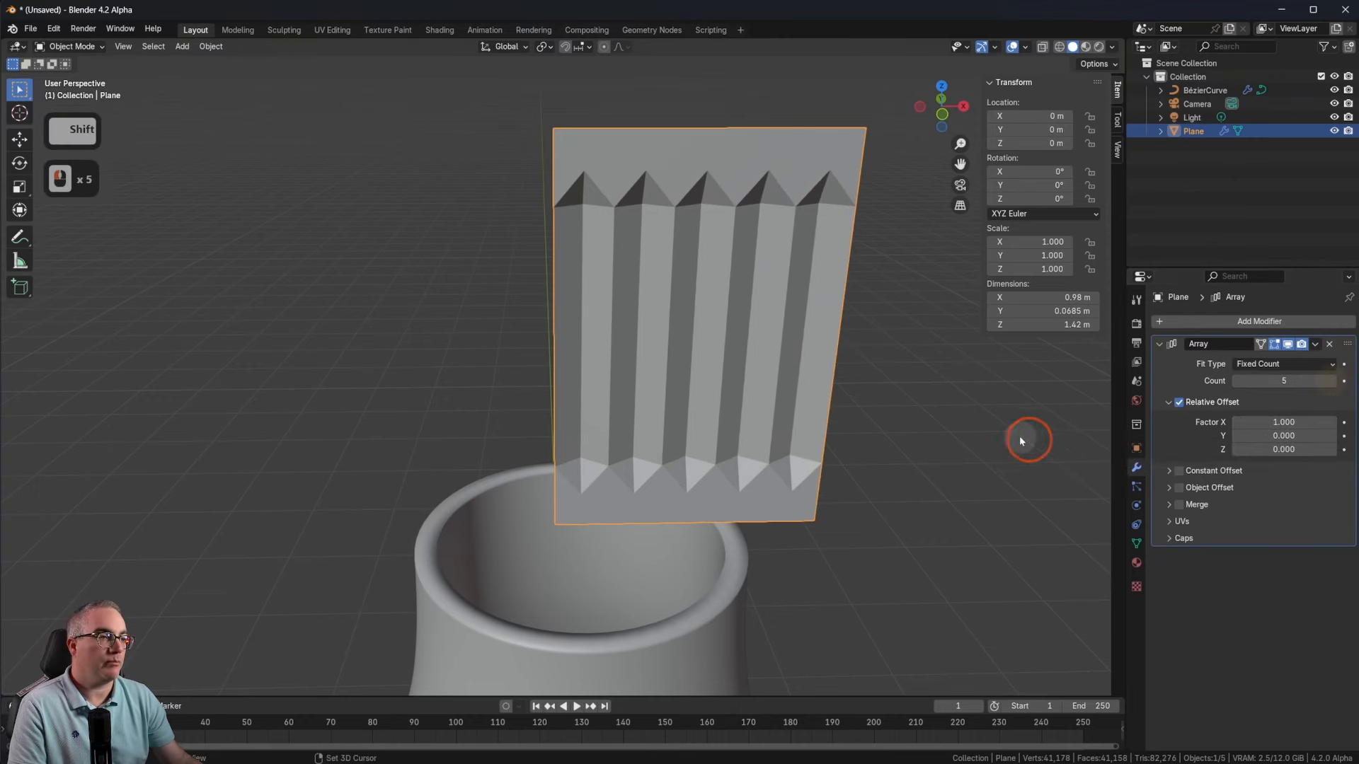
middle_click_drag(1028, 440, 828, 463, "shift")
left_click(1332, 382)
left_click(1332, 382)
left_click(1332, 383)
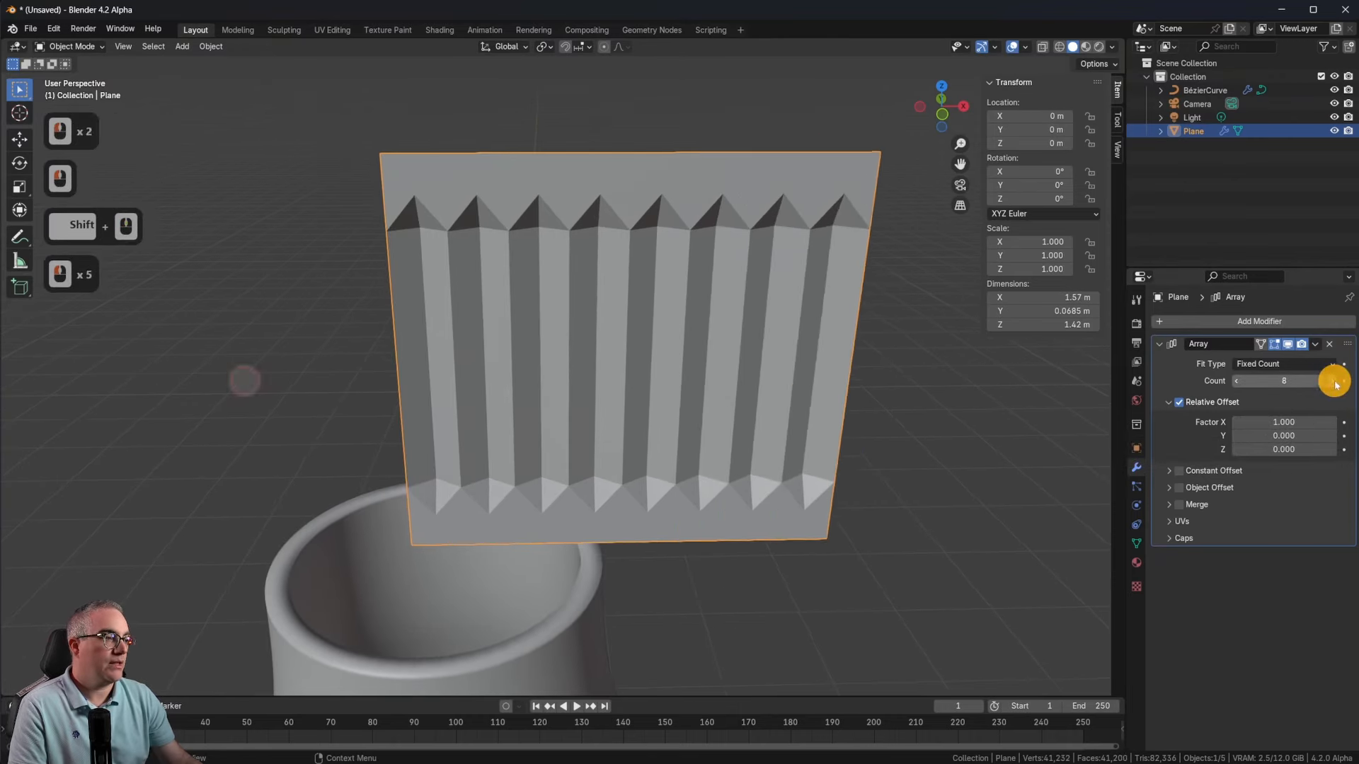
left_click(1332, 382)
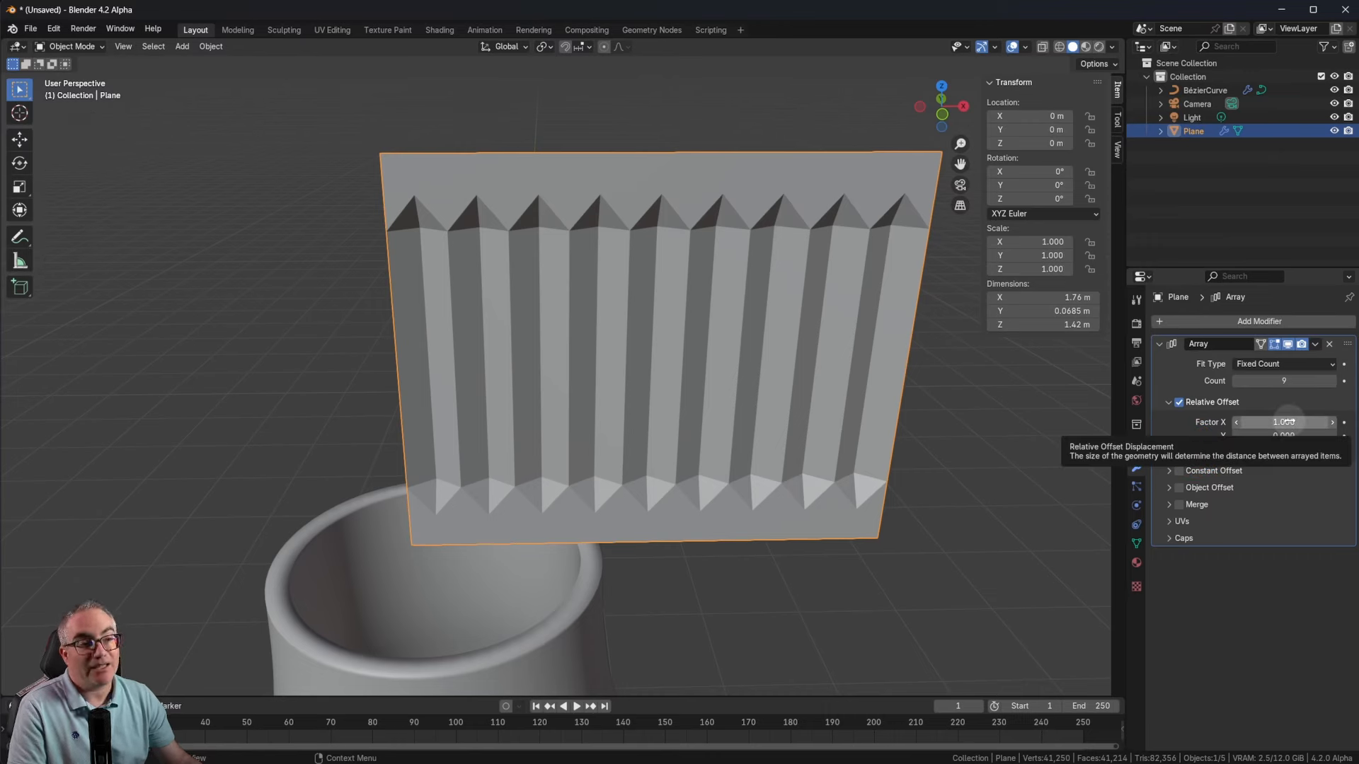
key("ctrl")
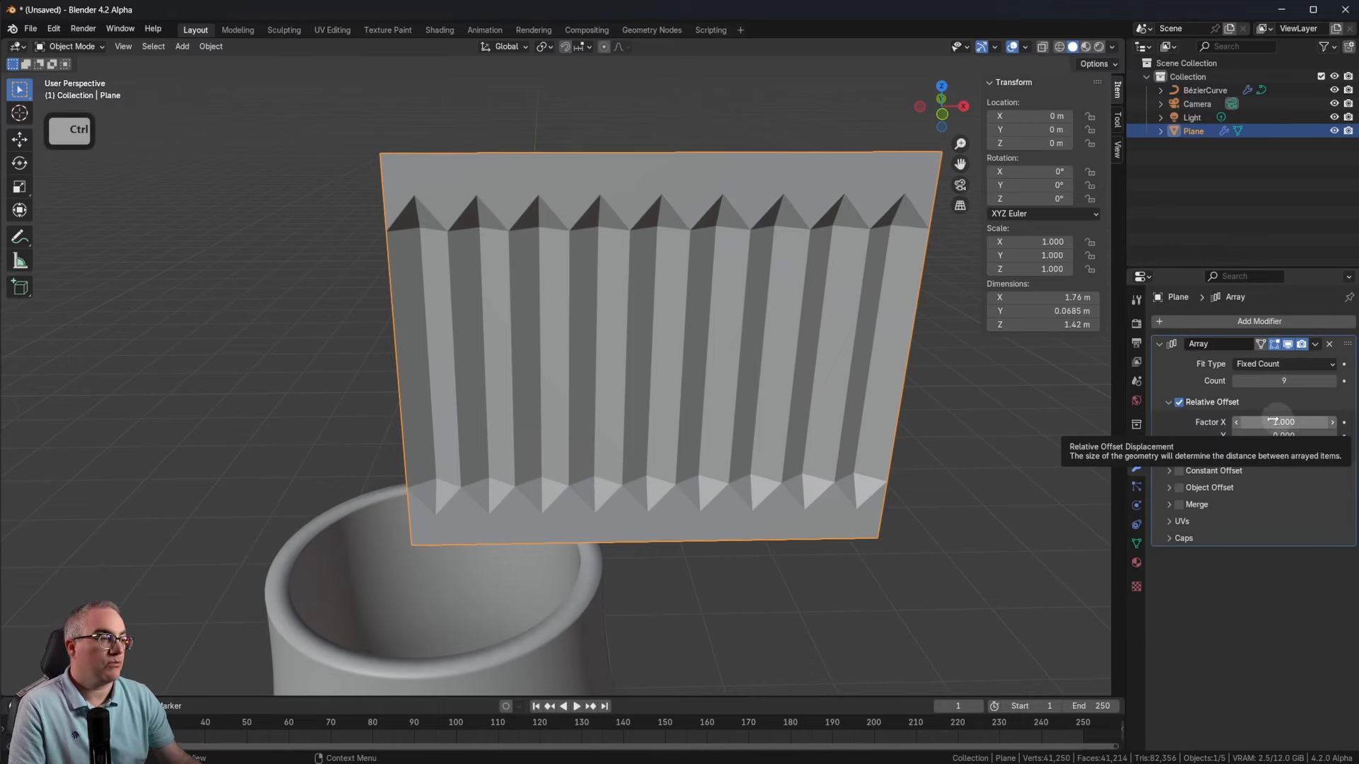
left_click(1179, 471)
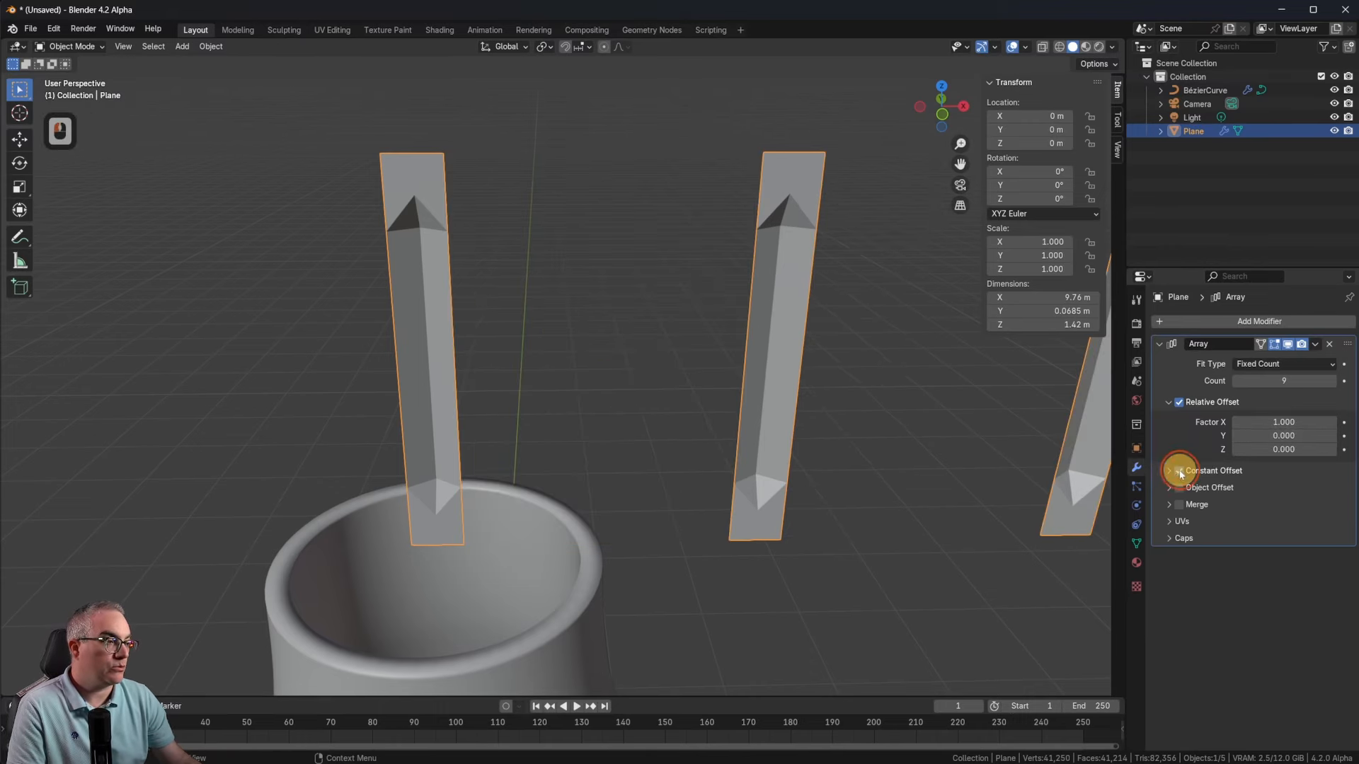
left_click(1169, 471)
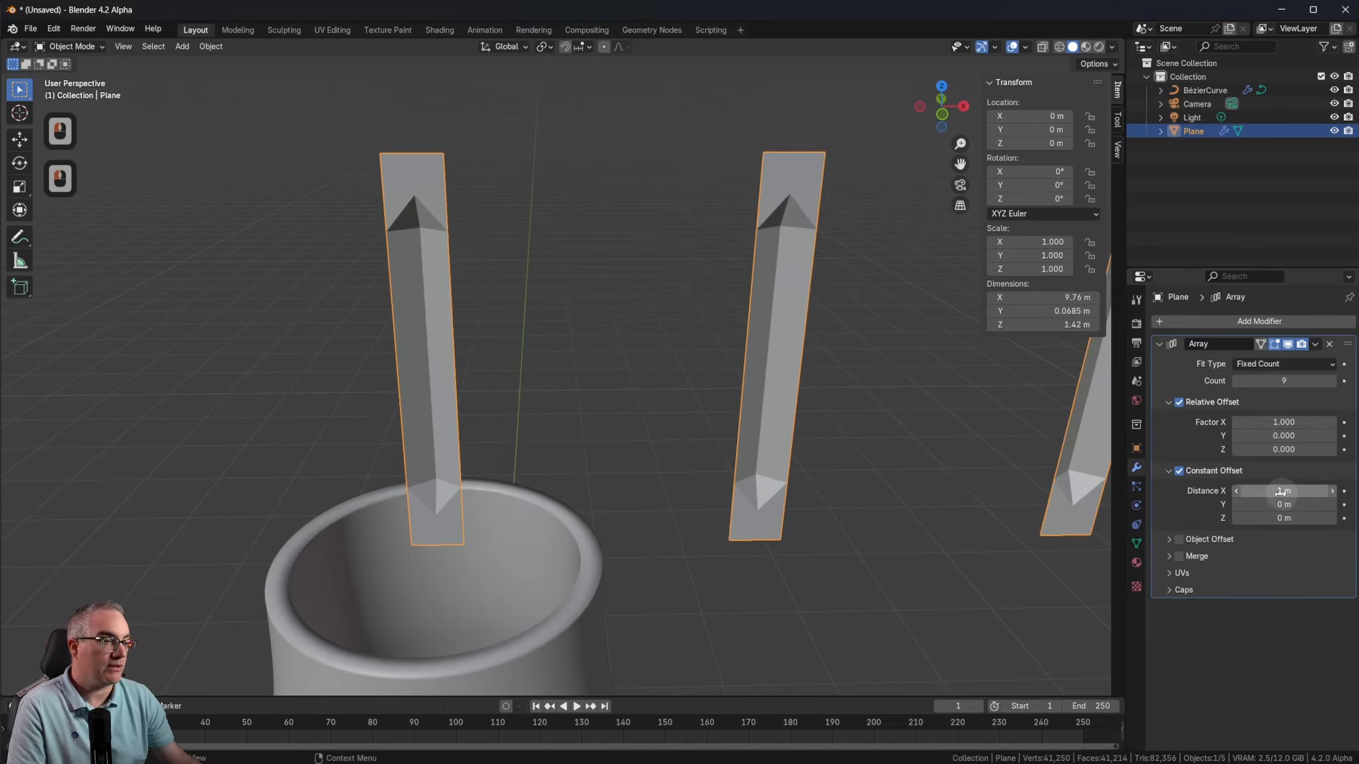
left_click(1178, 471)
left_click(1169, 471)
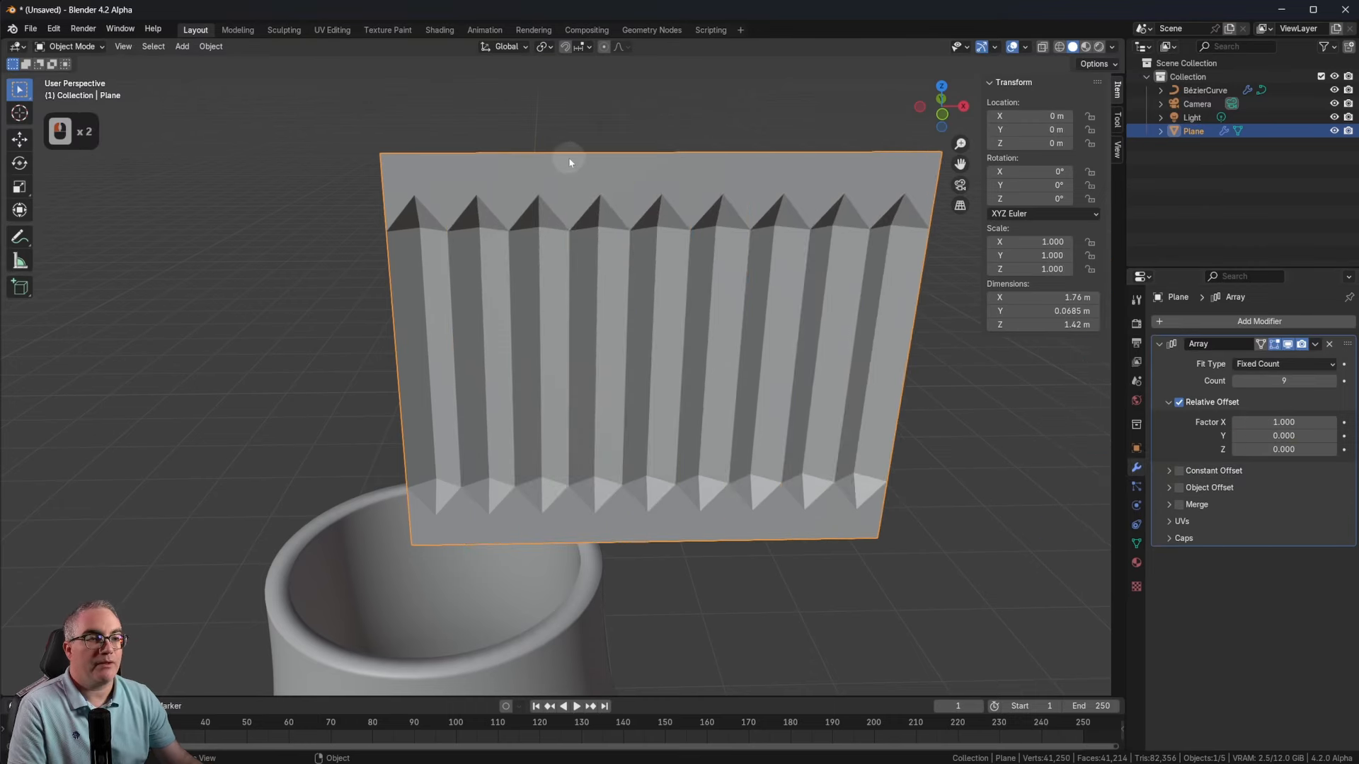
Step: Enable Merge in the Array modifier and show its options, keeping the 0.01 m merge distance
left_click(1179, 504)
left_click(1168, 504)
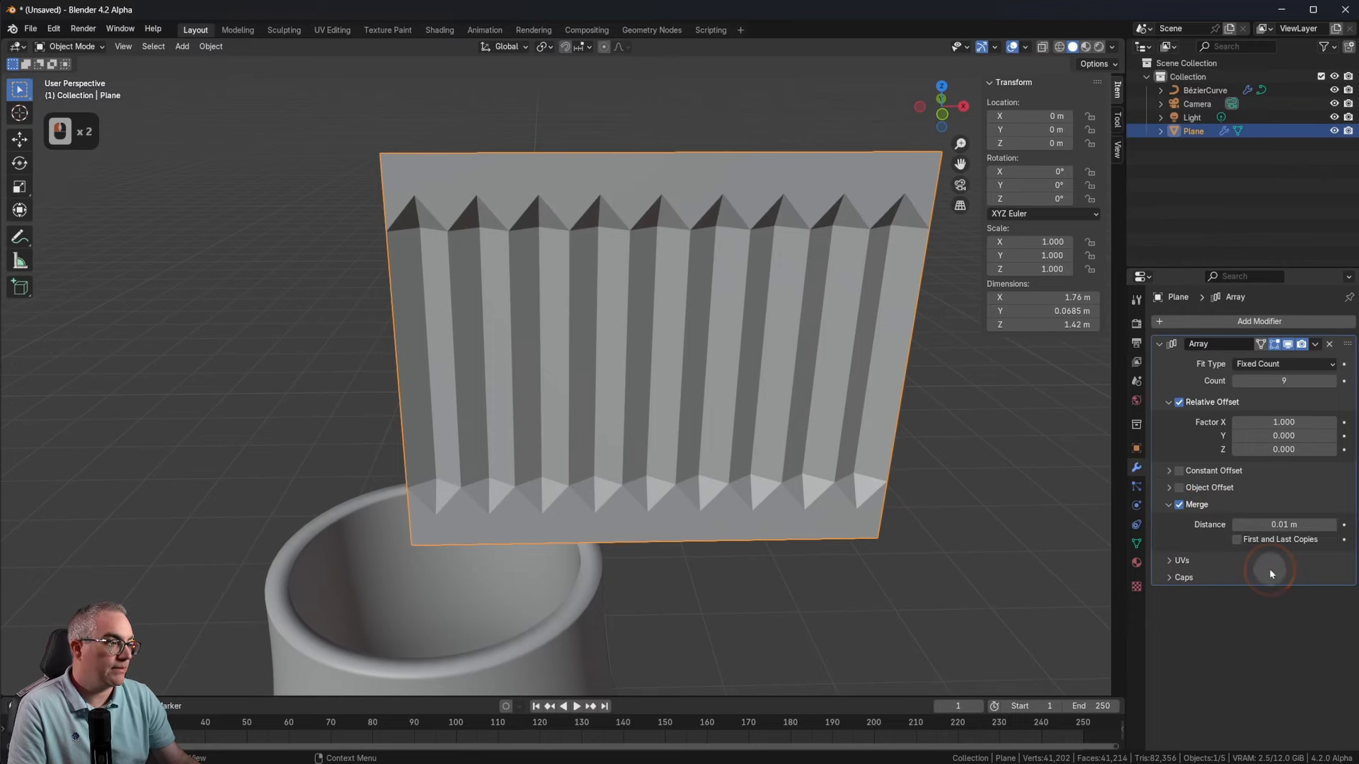
scroll(499, 211, "up", 2)
middle_click_drag(514, 227, 507, 340, "shift")
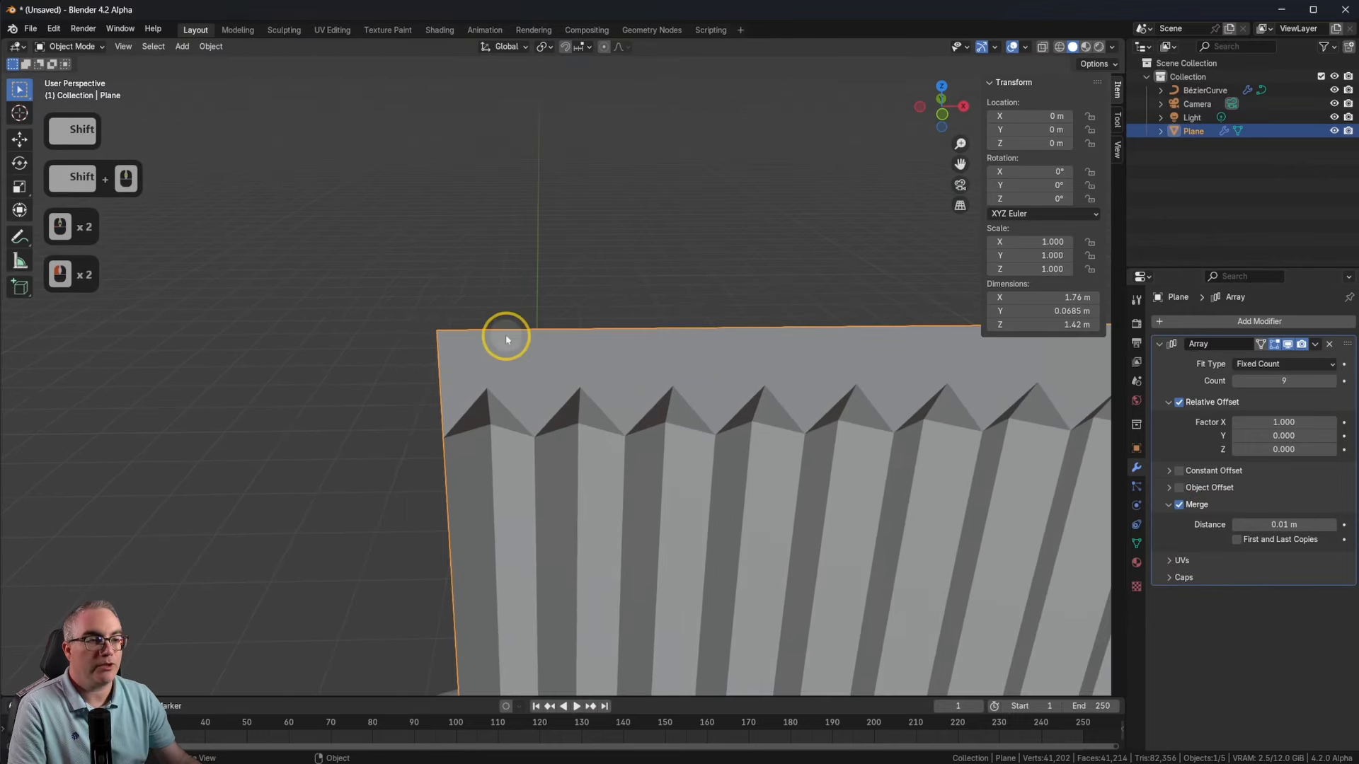
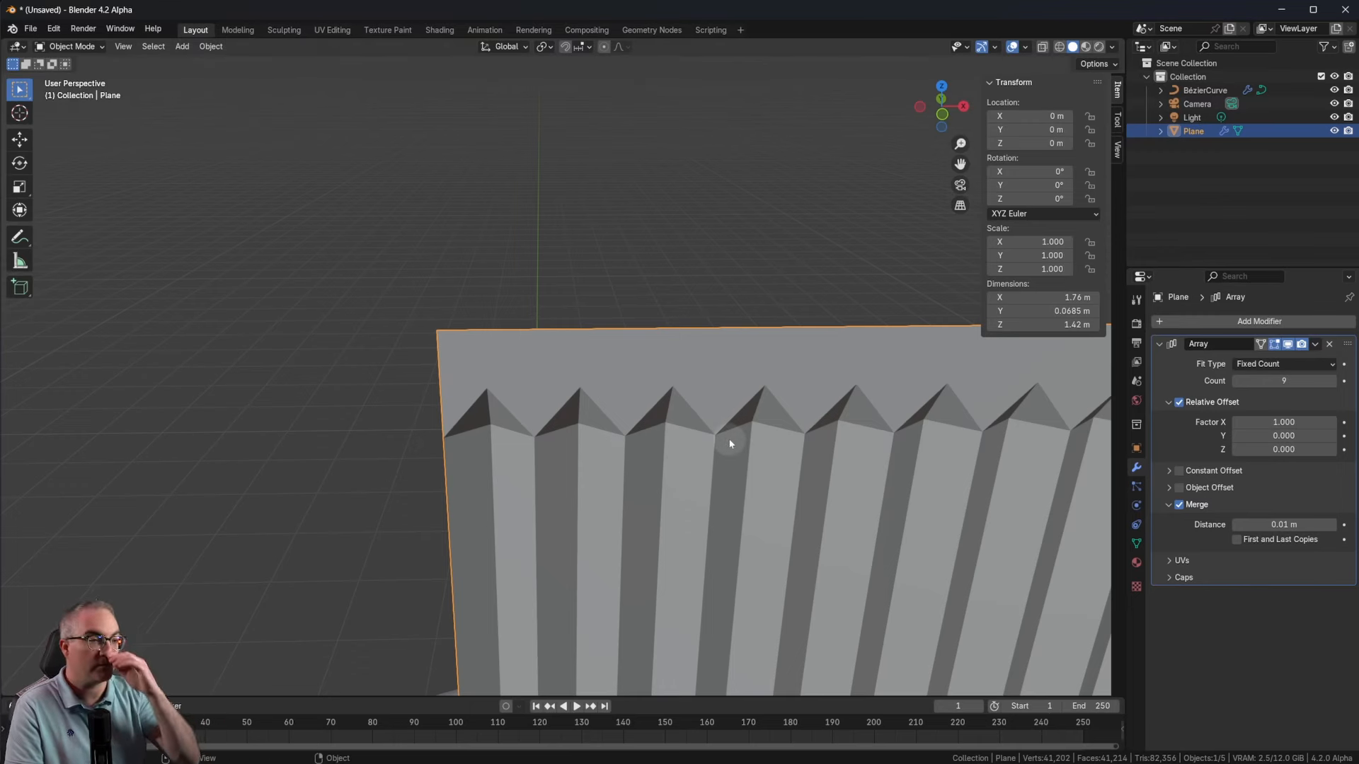
Step: Examine the arrayed strips and the bottle's neck from above and from the side
scroll(707, 411, "down", 4)
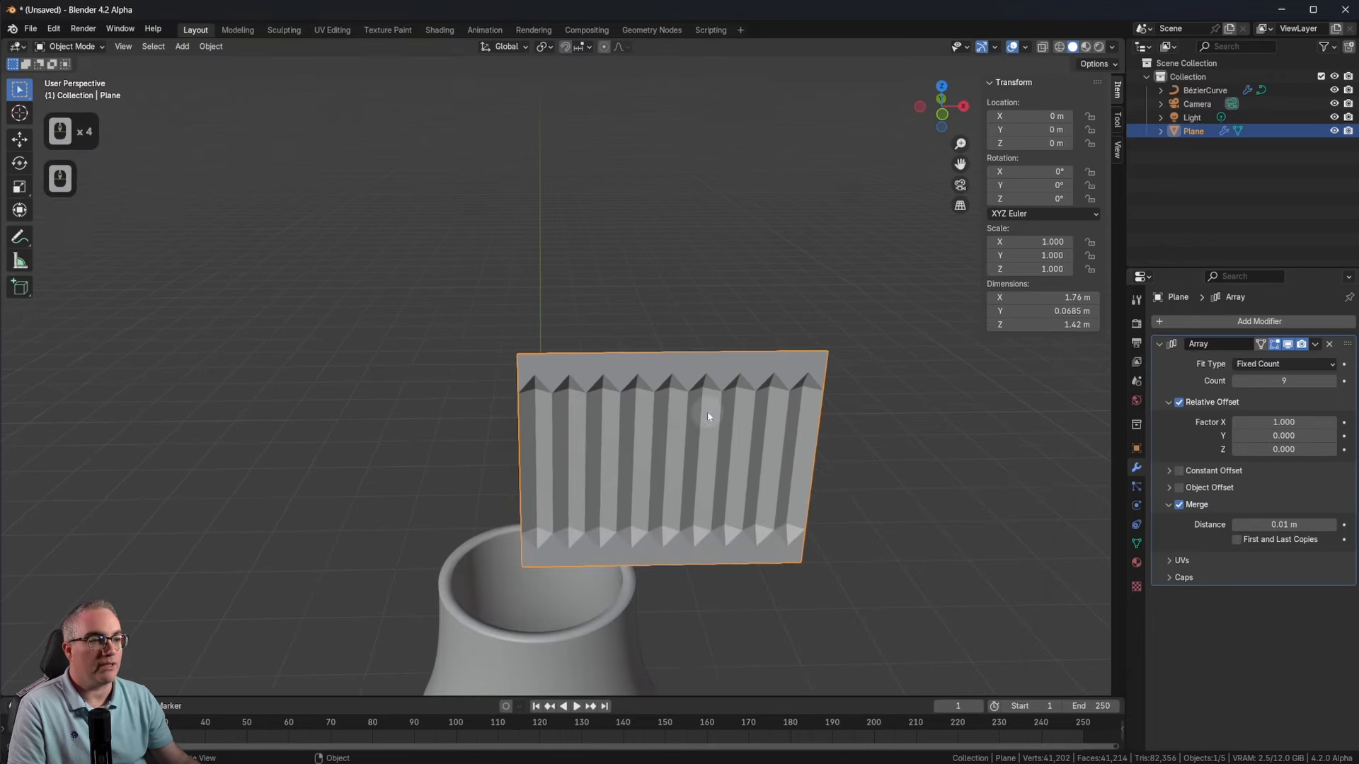
middle_click_drag(707, 410, 742, 401, "shift")
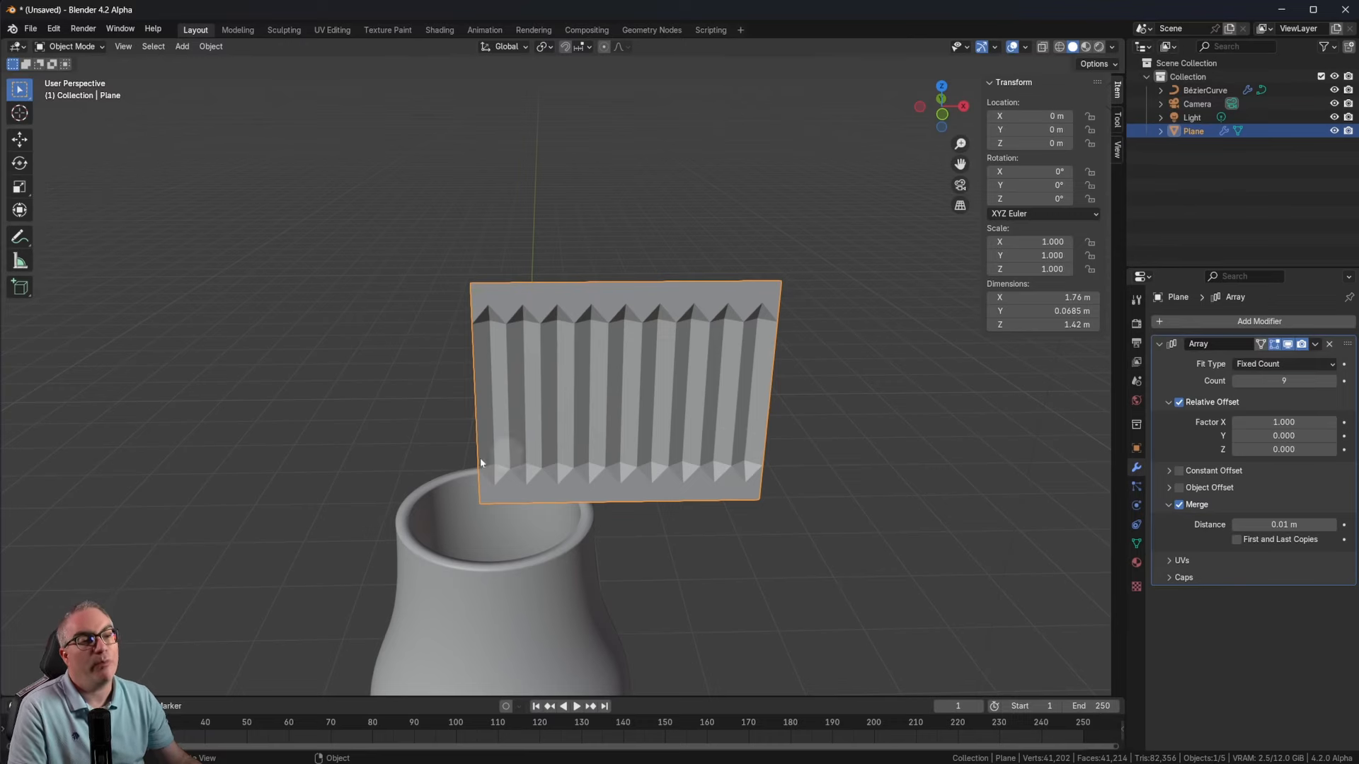
middle_click_drag(715, 527, 726, 449, "shift")
middle_click_drag(816, 347, 833, 419)
scroll(701, 418, "up", 4)
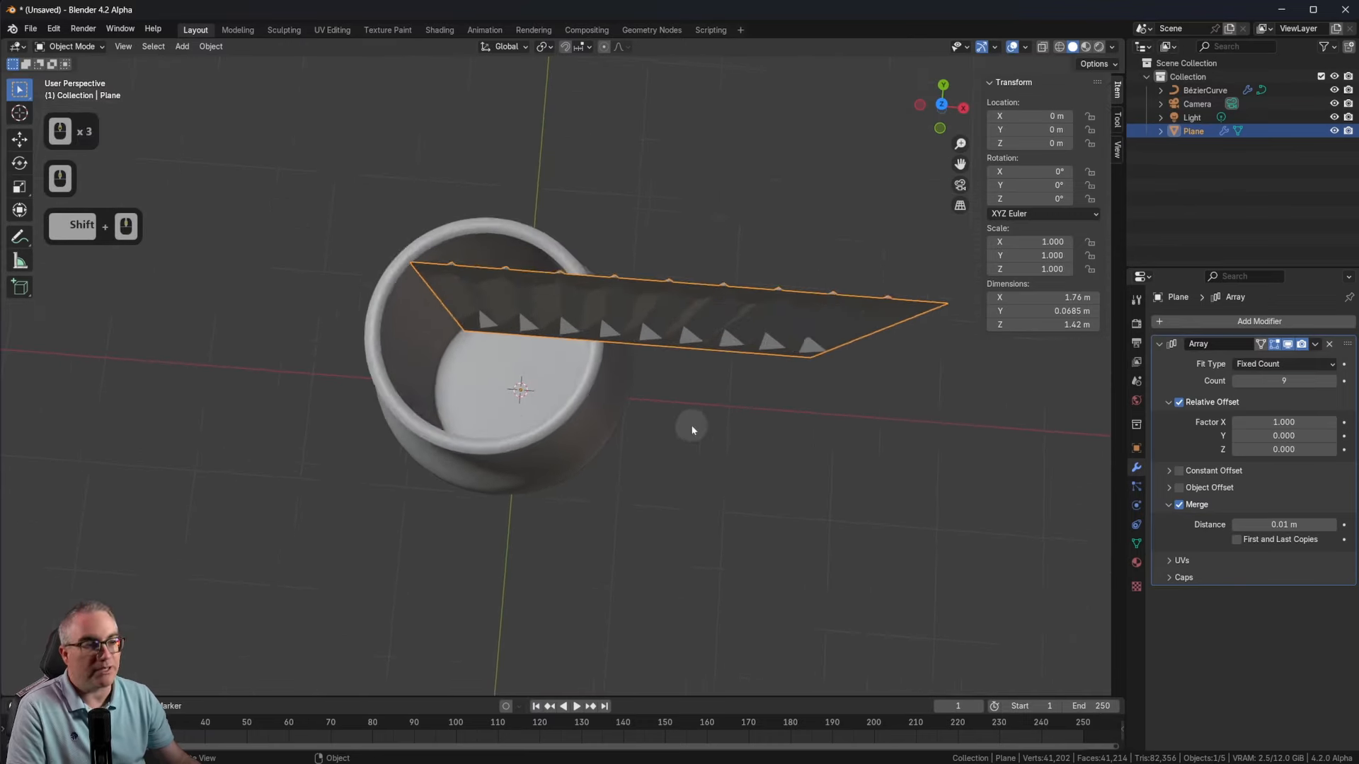
mouse_move(744, 382)
middle_mouse_down("shift")
mouse_move(750, 362)
mouse_move(746, 456)
mouse_move(779, 333)
mouse_move(736, 371)
middle_mouse_up("shift")
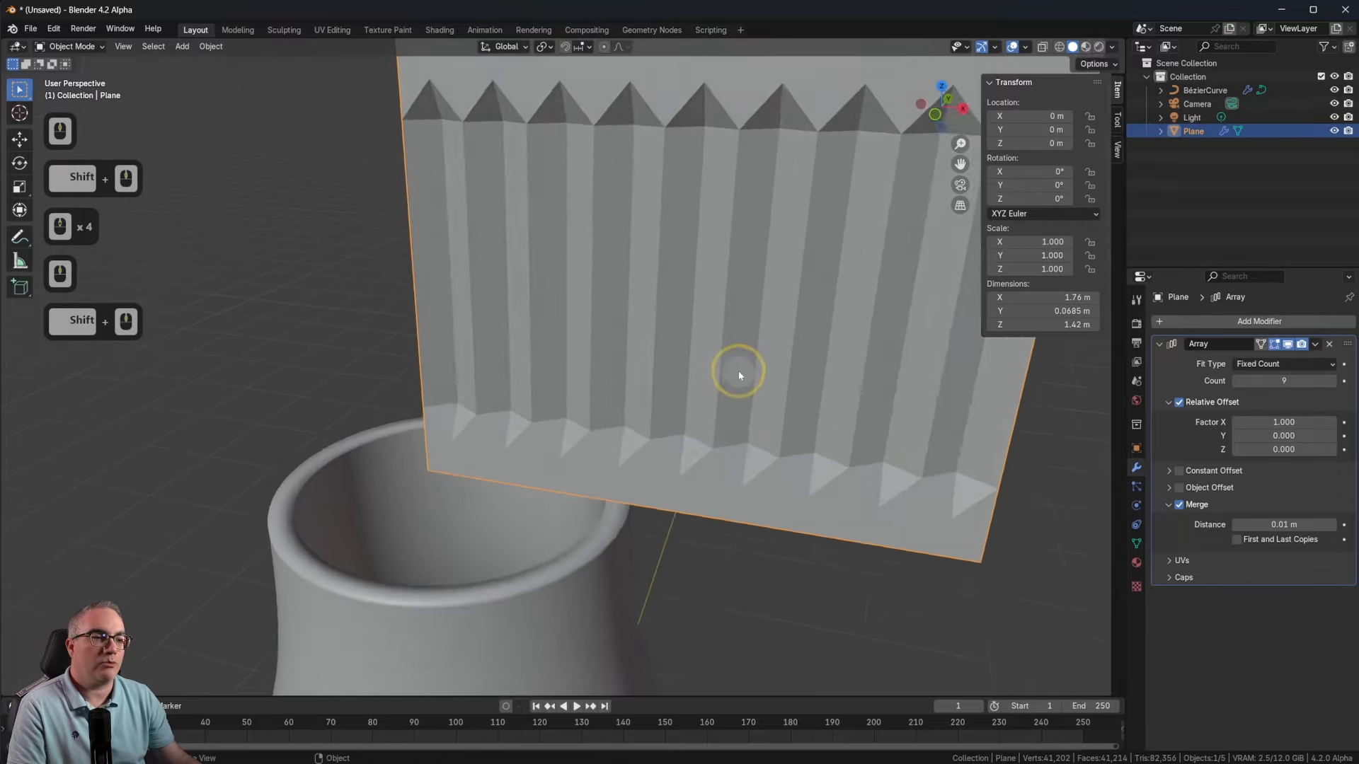
scroll(744, 423, "down", 3)
scroll(685, 540, "down", 3)
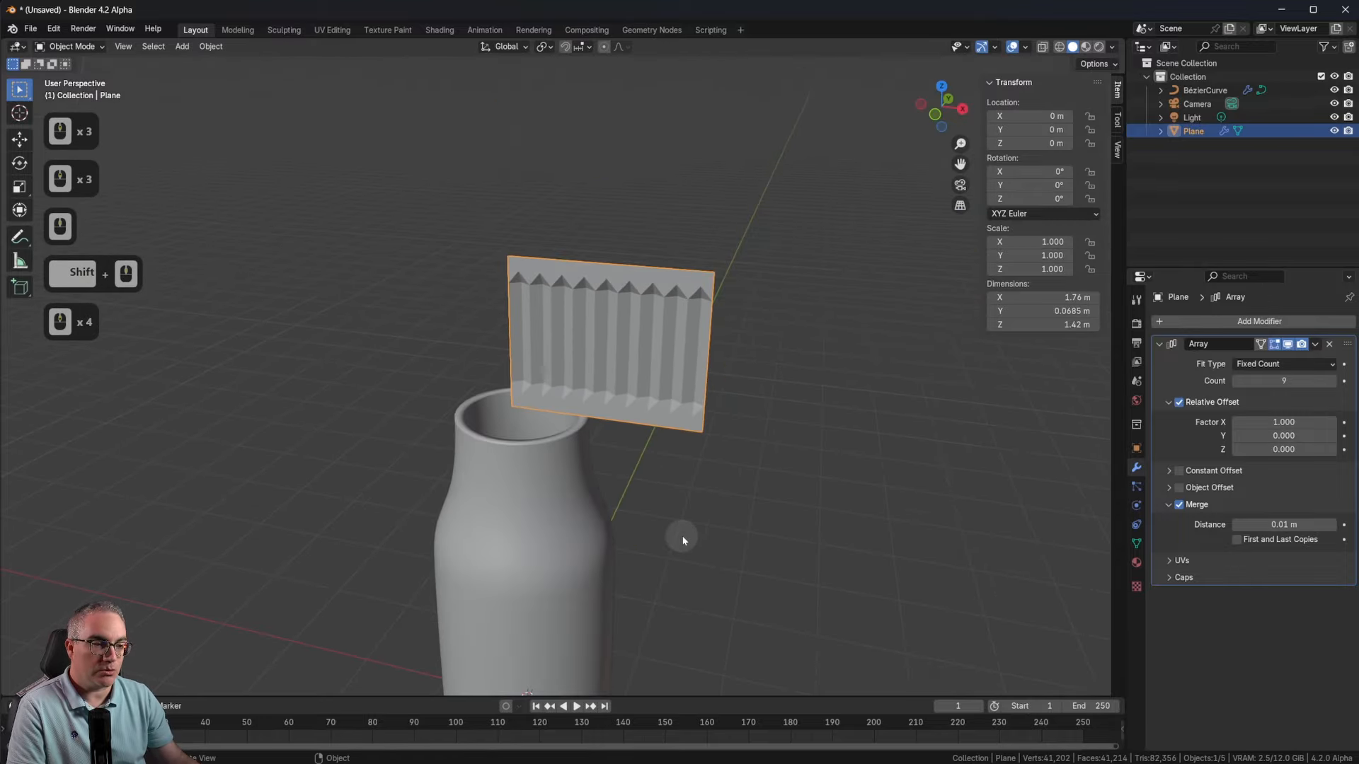
Step: Add a Bézier circle and raise it about 3.46 m along Z to the bottle's rim
key("shift+a")
left_click(654, 514)
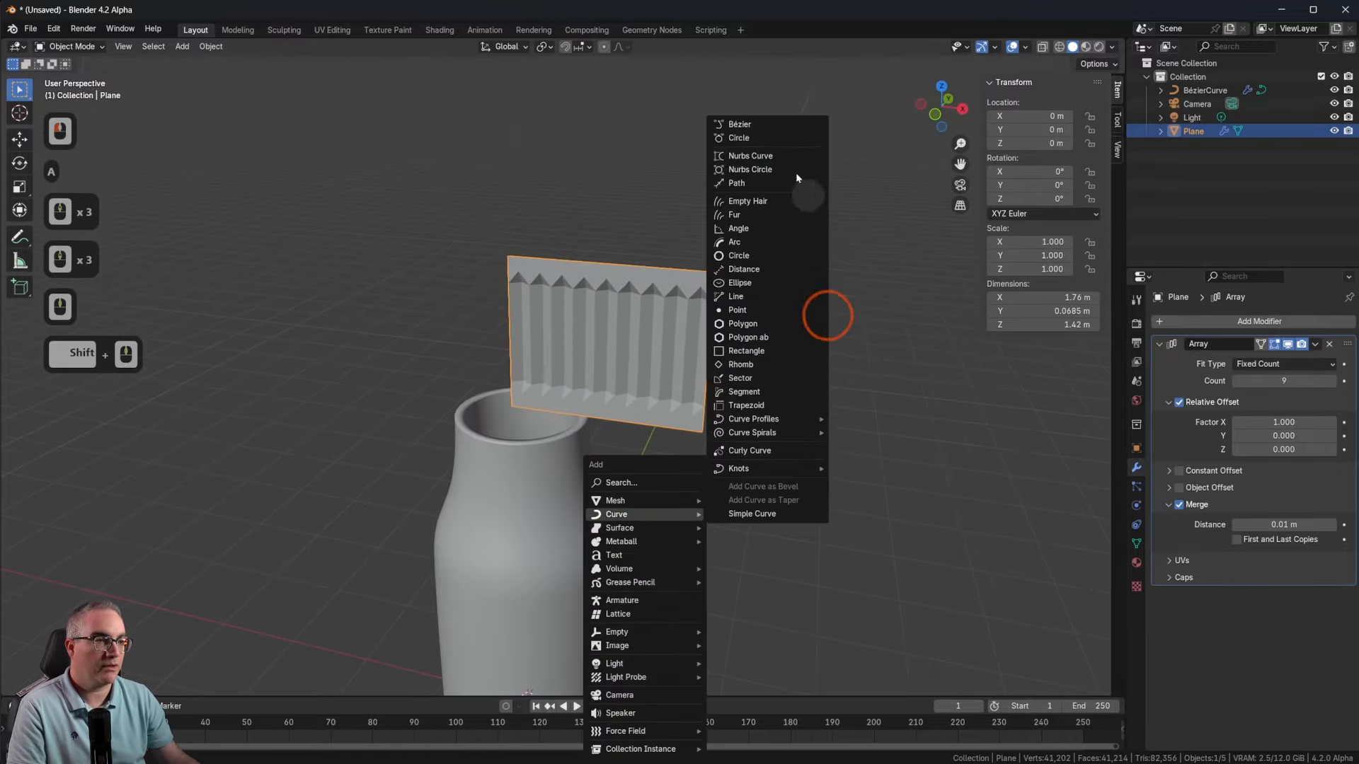
left_click(780, 139)
middle_click_drag(774, 142, 723, 579)
key("g")
key("z")
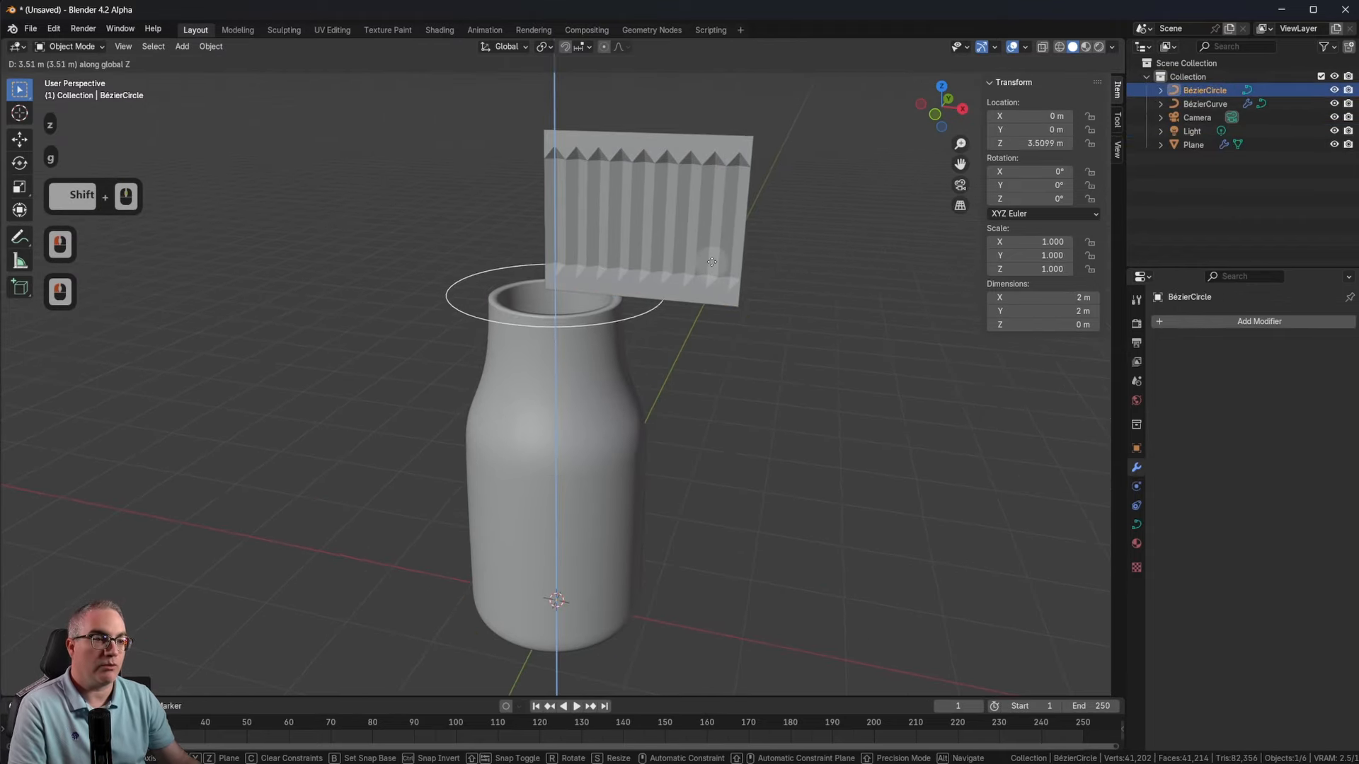
left_click(712, 274)
Step: Scale the Bézier circle's points in Edit Mode to about 0.65, matching the rim's outer edge, and return to Object Mode
key("s")
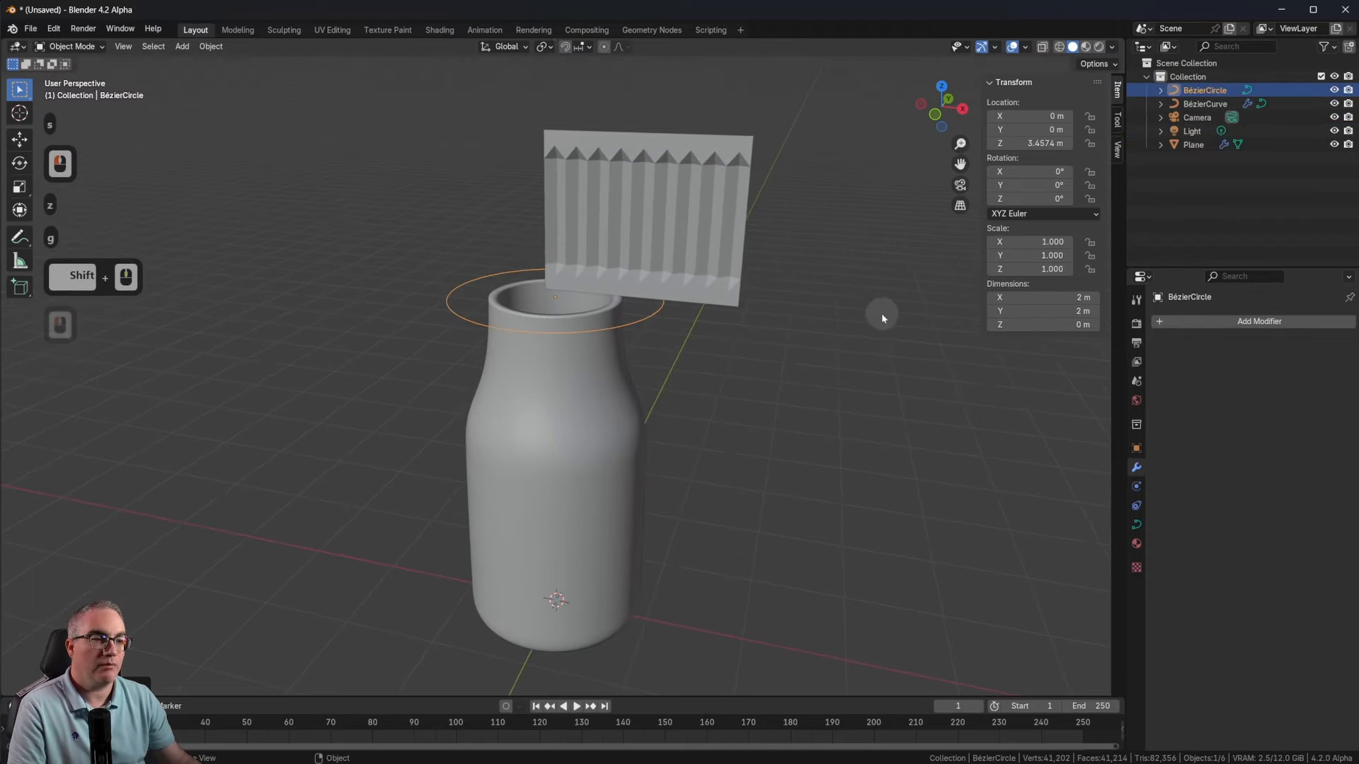
key("Tab")
key("s")
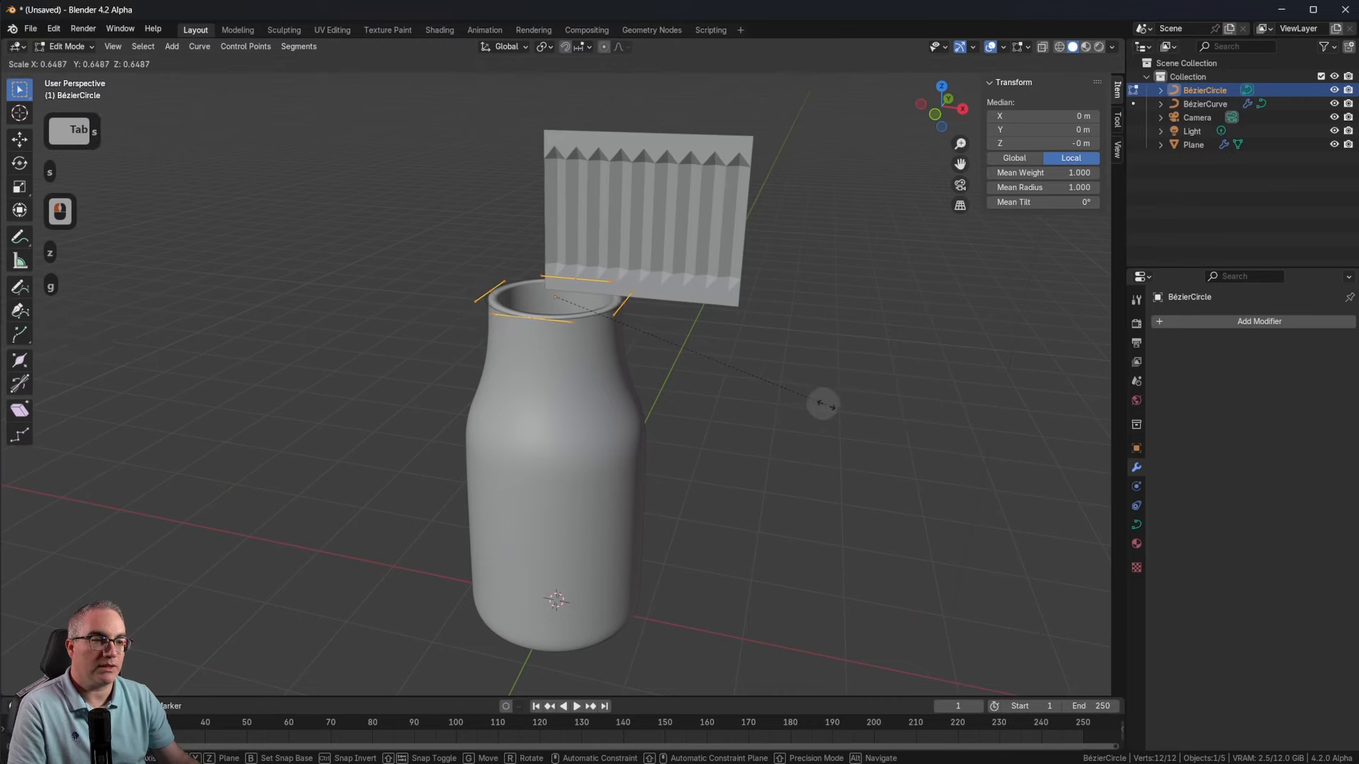
left_click(818, 401)
middle_click_drag(818, 401, 674, 409, "shift")
scroll(643, 511, "up", 3)
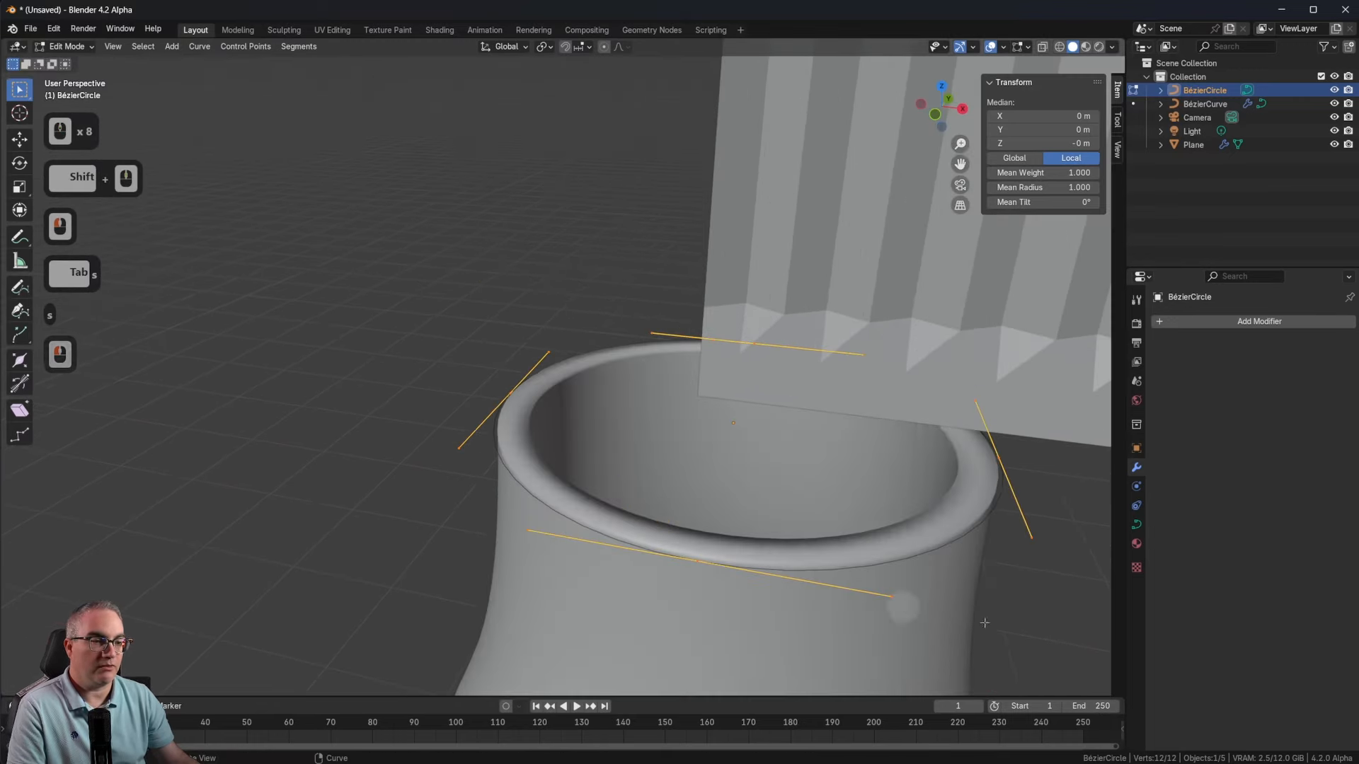
key("s")
left_click(998, 615)
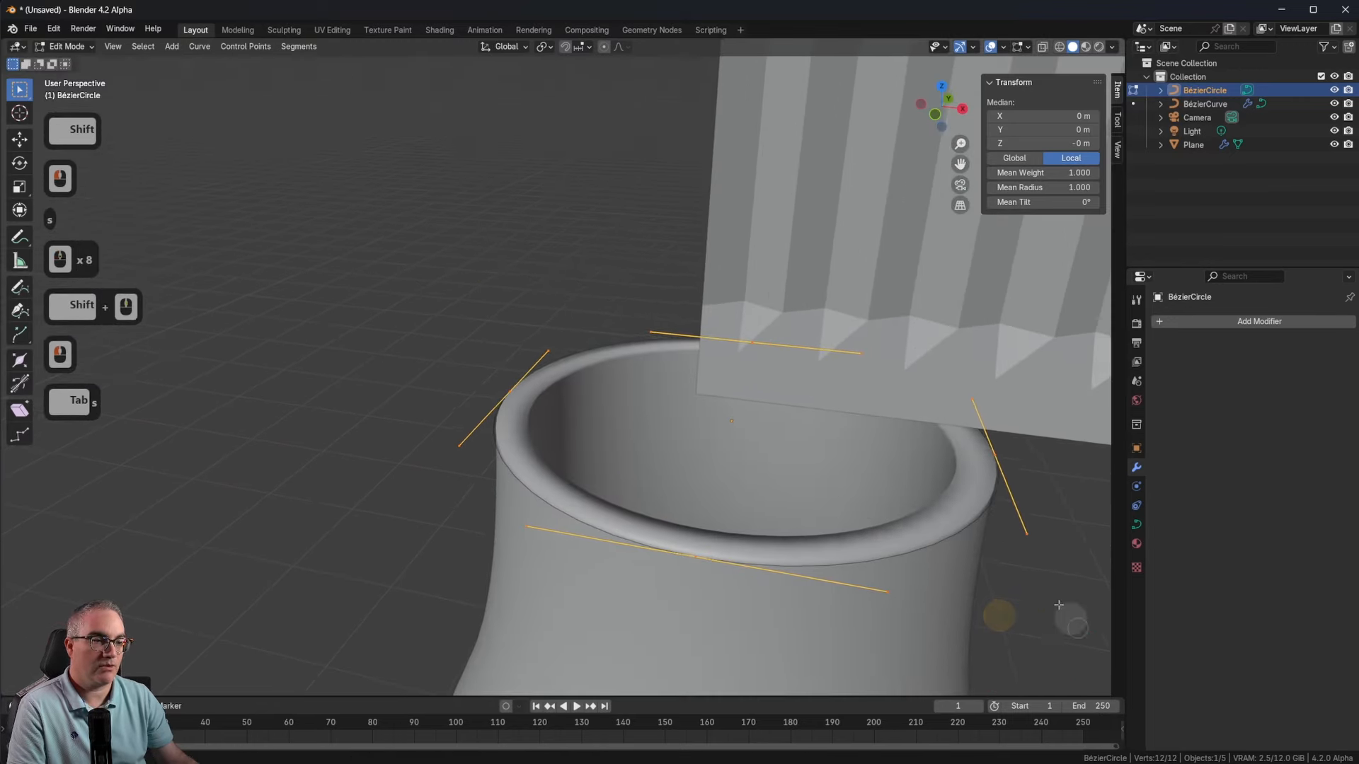
middle_click_drag(1066, 620, 946, 561, "shift")
scroll(924, 489, "down", 4)
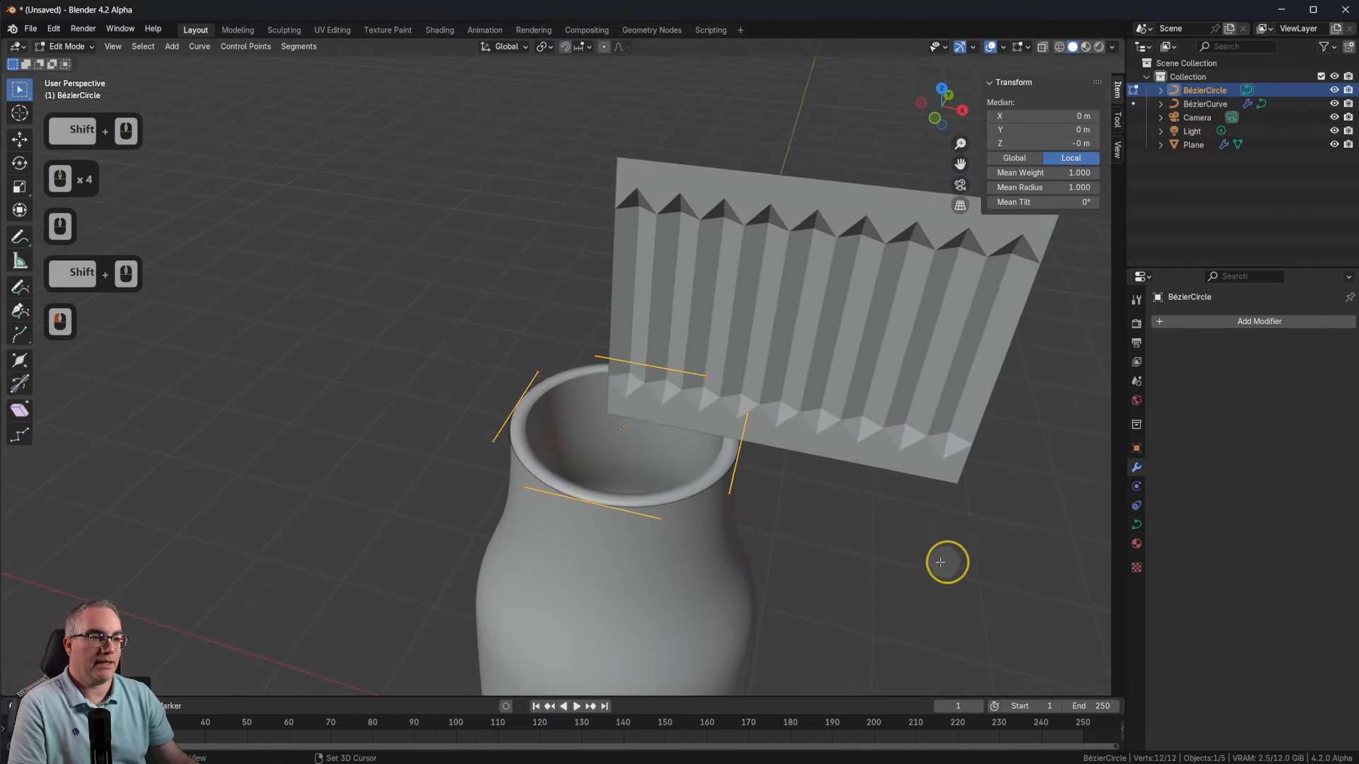
key("Tab")
Step: Set the strip's Array modifier to Fit Curve, using the Bézier circle around the bottle's rim as the curve
left_click(752, 268)
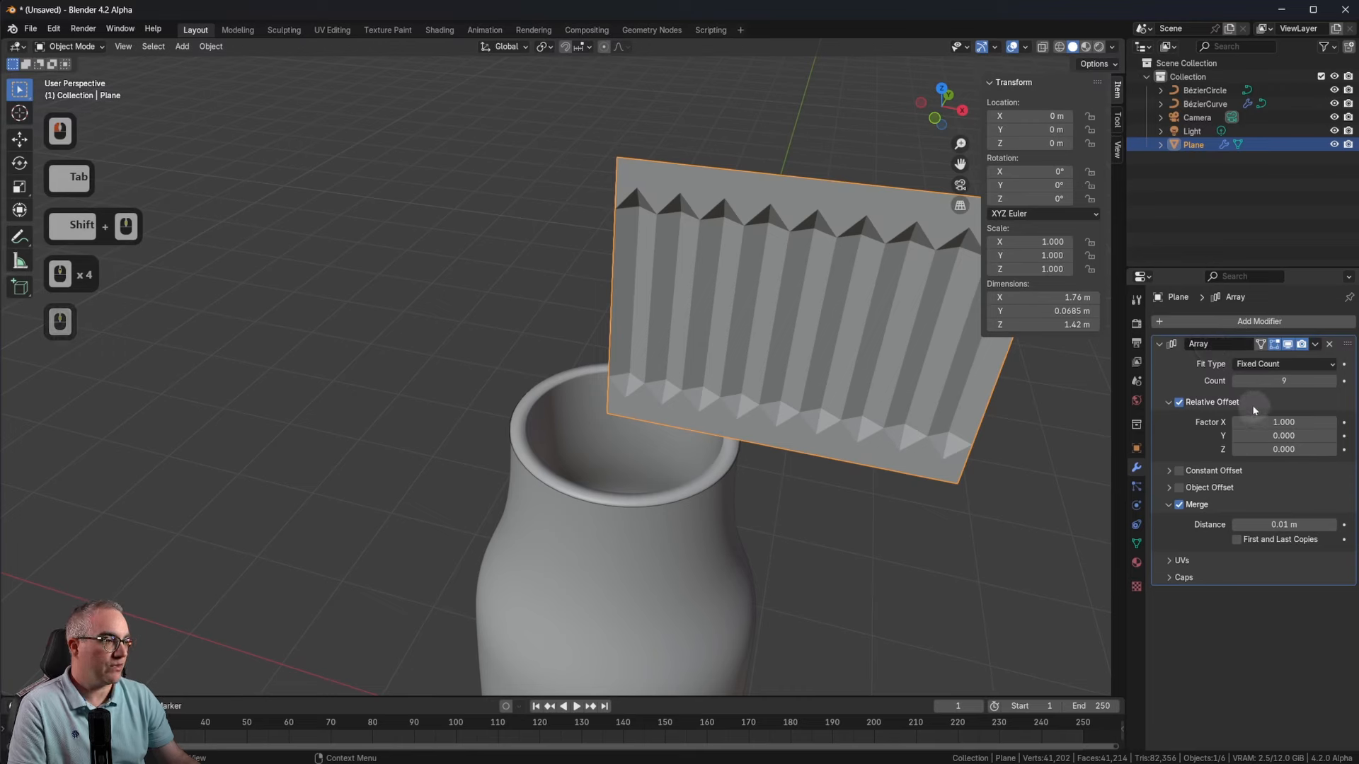
left_click(1300, 365)
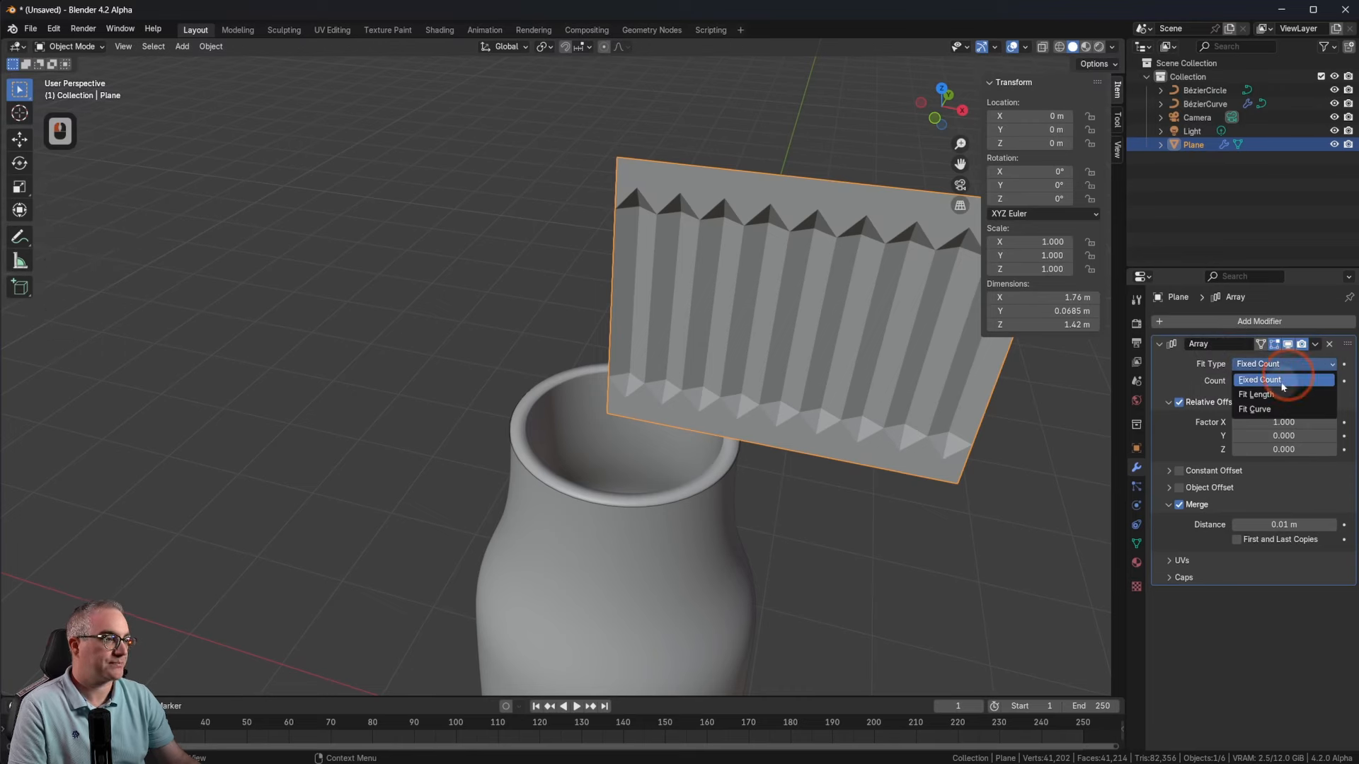
left_click(1259, 410)
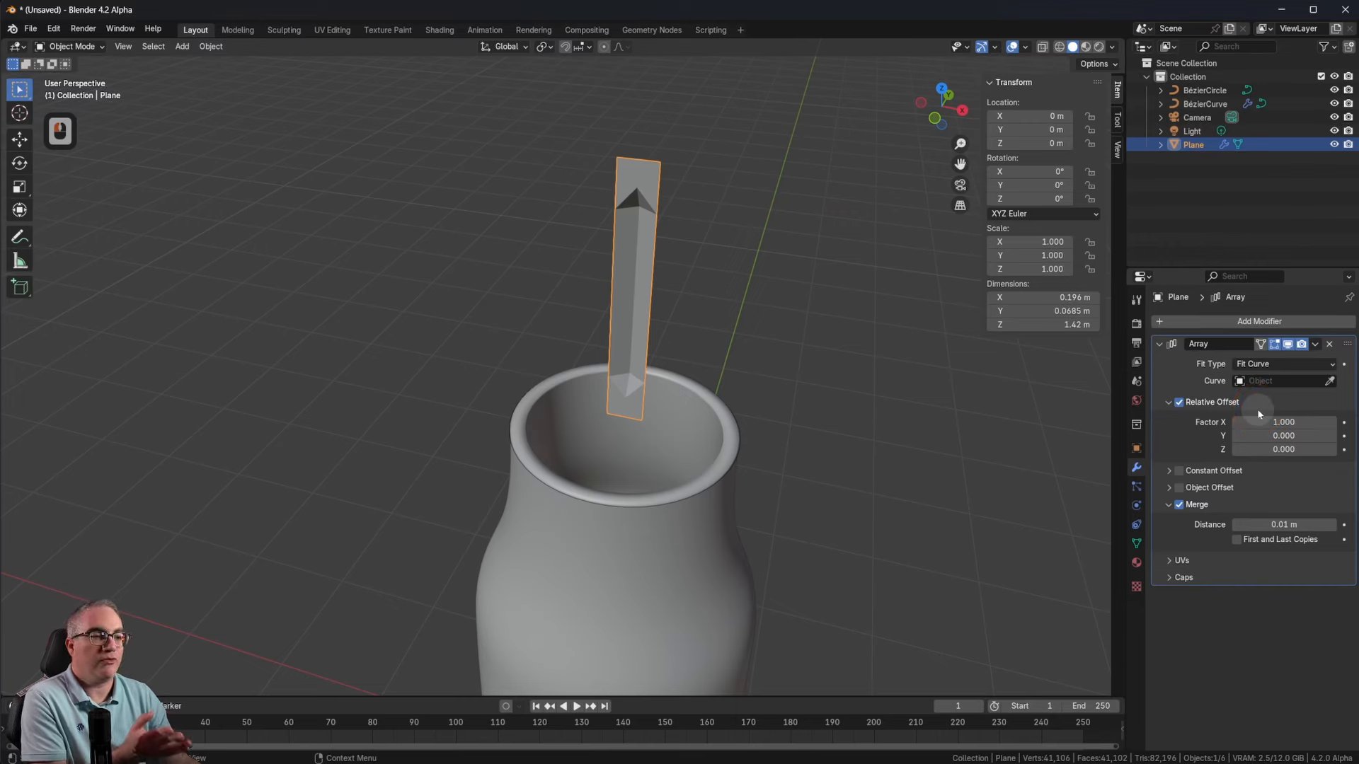
left_click(1330, 381)
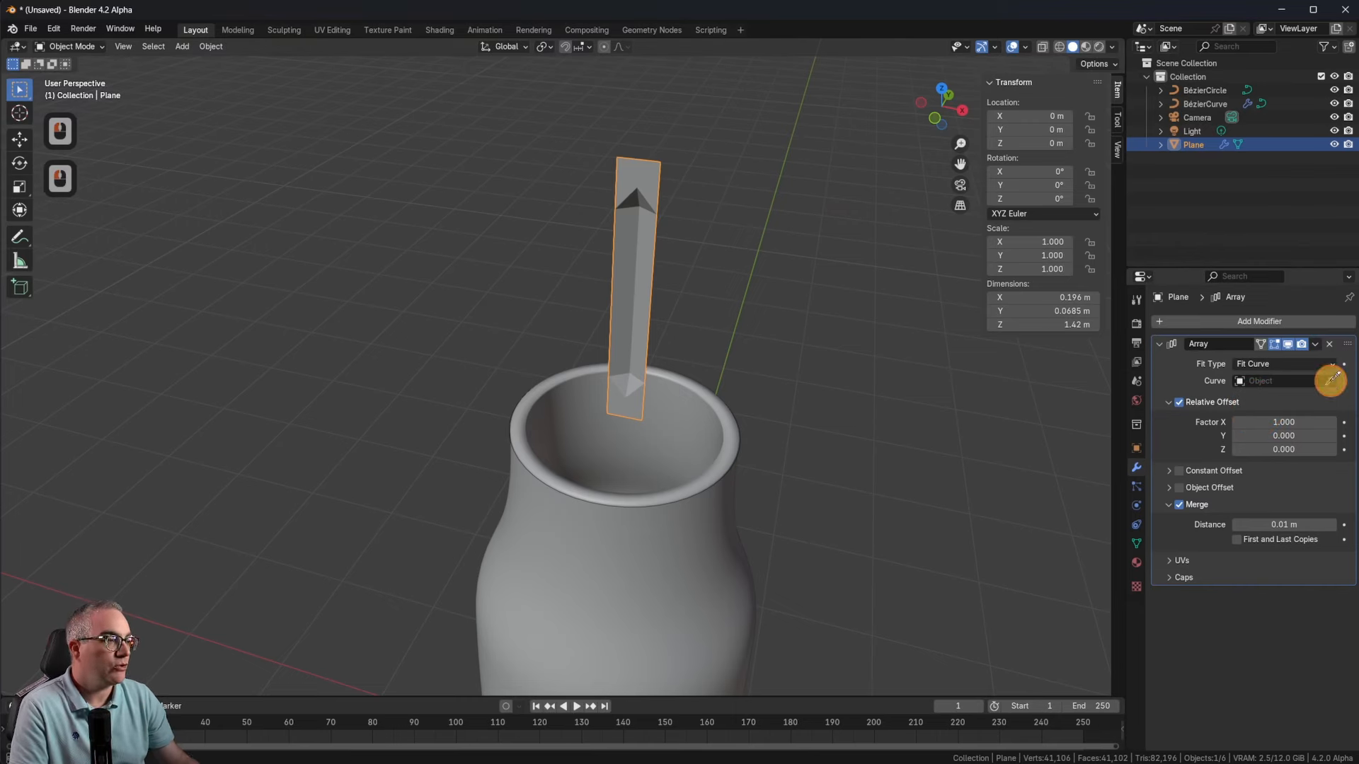
left_click(651, 503)
scroll(913, 499, "down", 4)
middle_click_drag(877, 455, 537, 479)
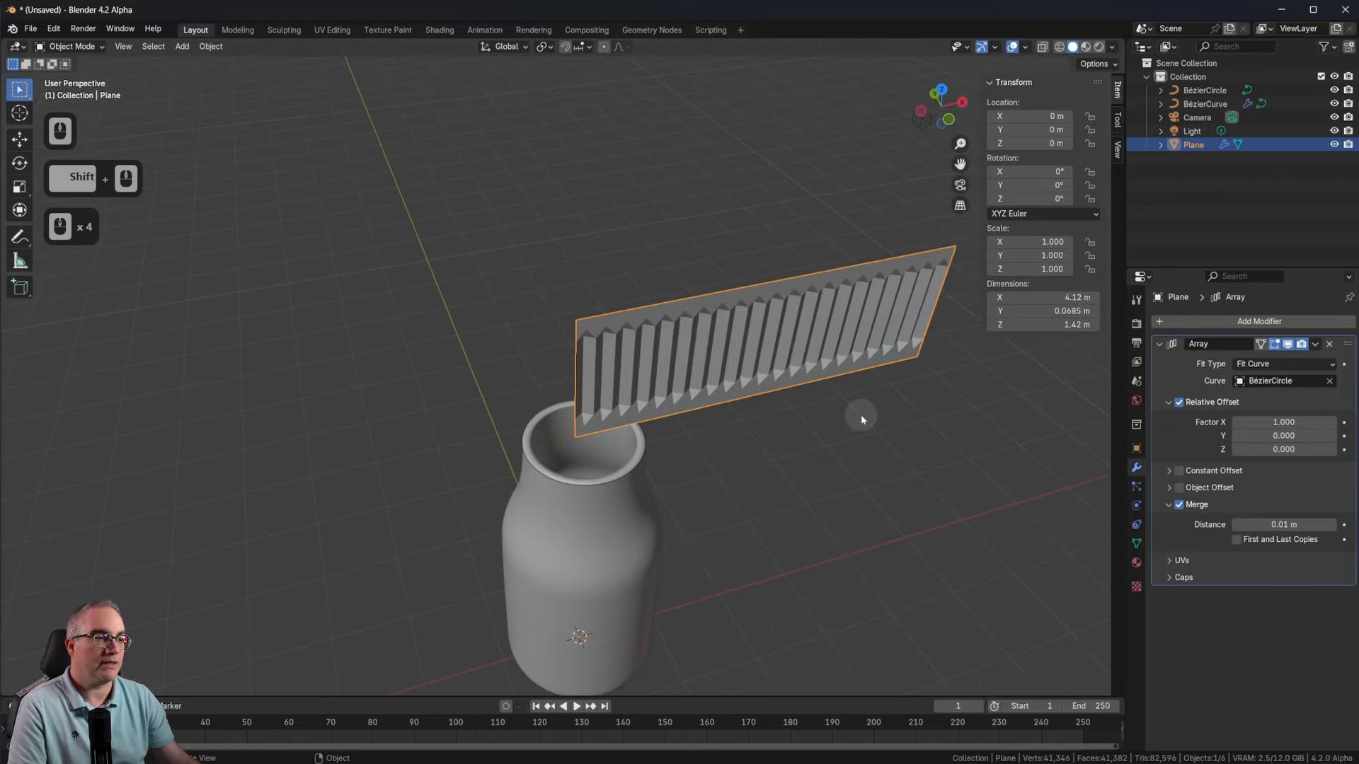
Step: Move the arrayed strips about -0.62 m along Y to line up with the rim's outer edge
scroll(860, 415, "up", 2)
middle_click_drag(805, 402, 876, 487, "shift")
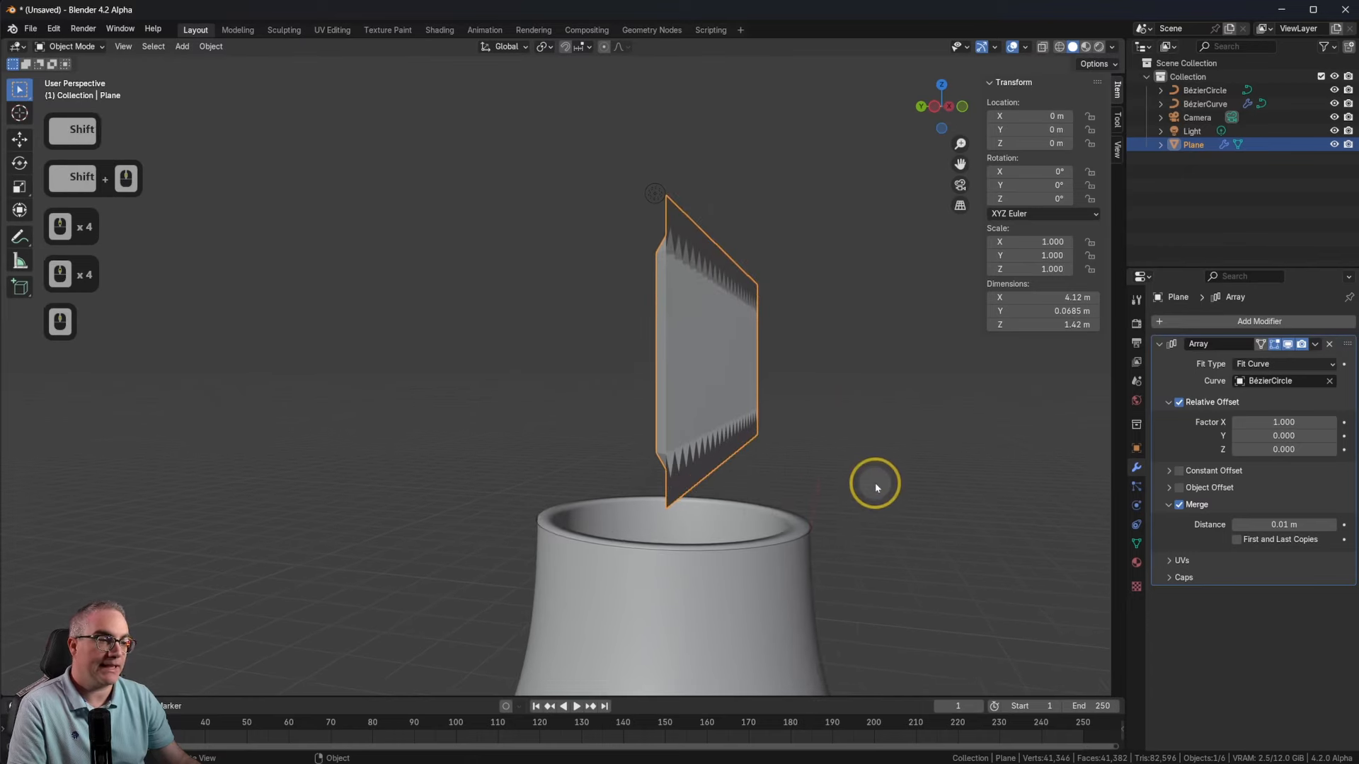
key("g")
key("y")
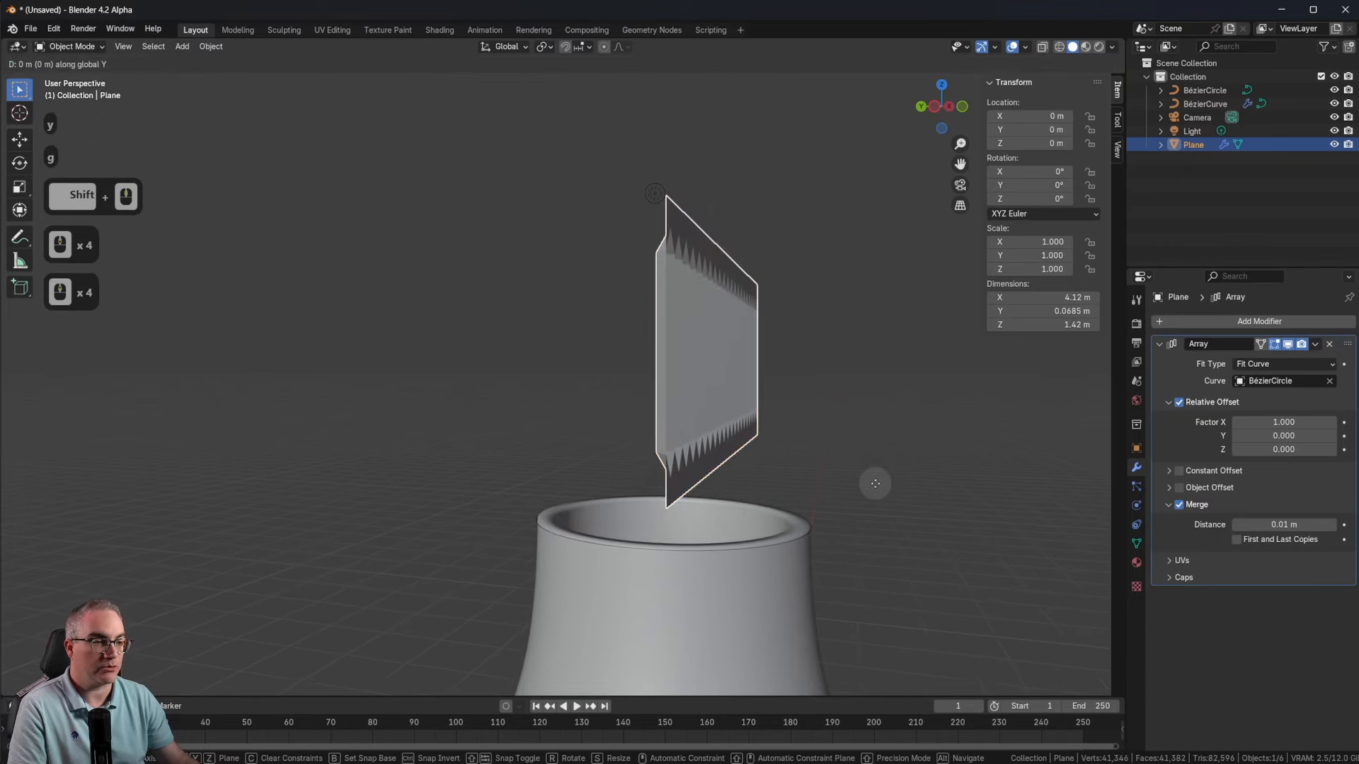
left_click(1015, 510)
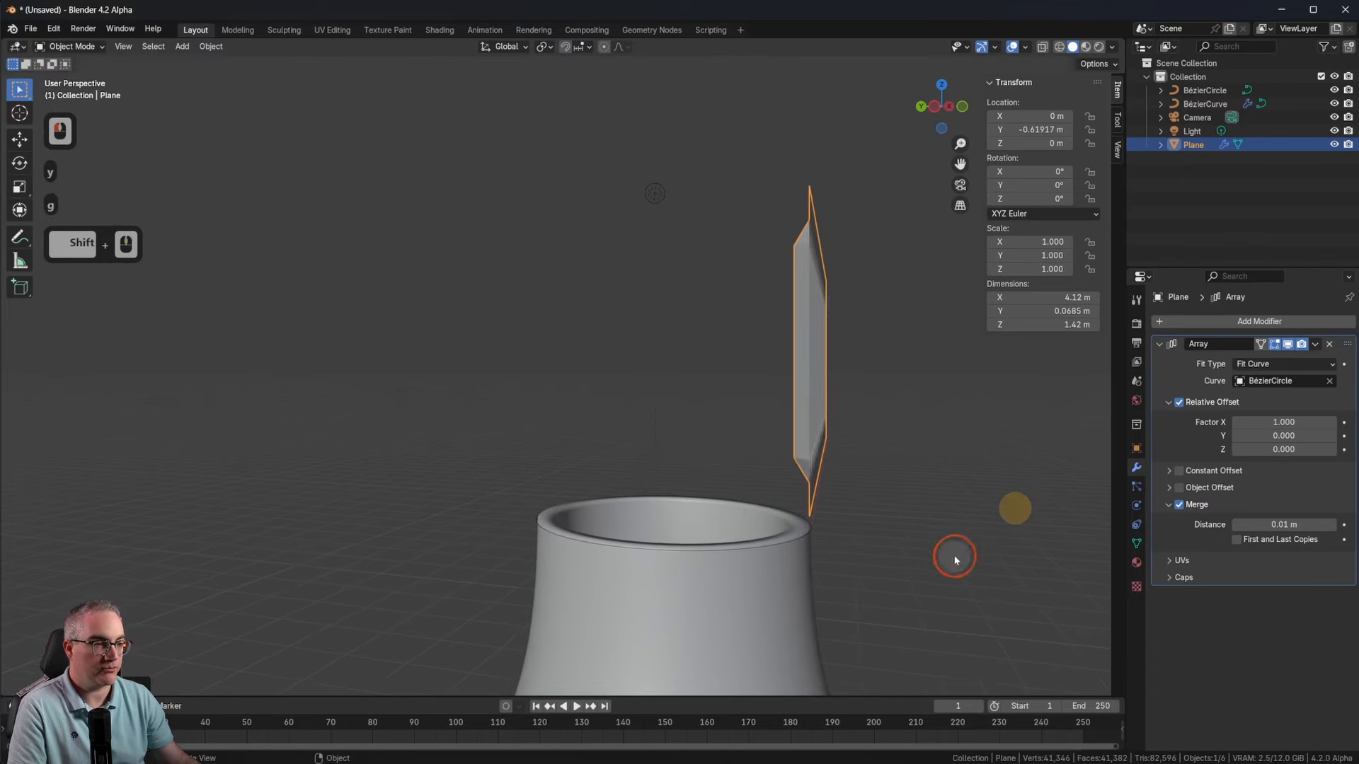
Step: Add a Curve modifier to the arrayed strip, using the Bézier circle around the bottle's rim as its curve object
middle_click_drag(920, 545, 876, 558)
scroll(861, 542, "up", 1)
scroll(861, 541, "down", 2)
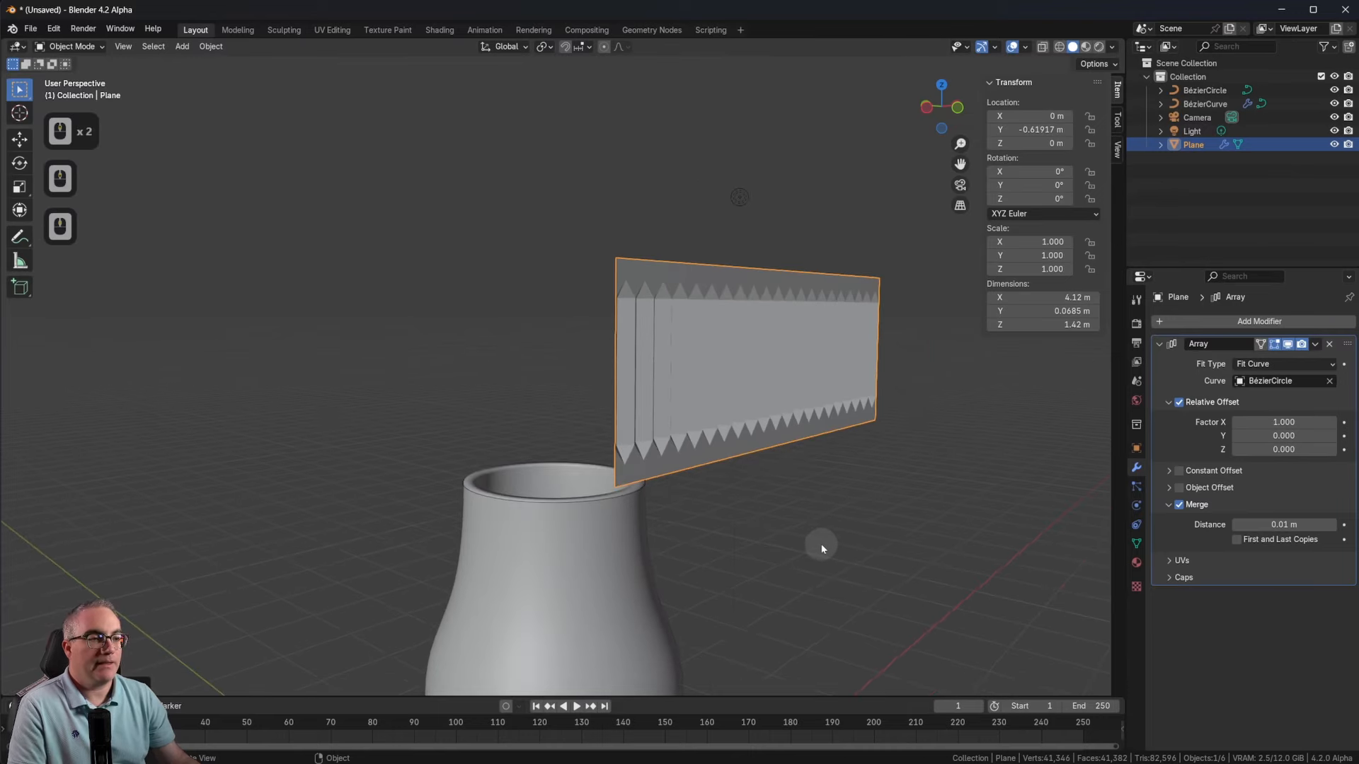
middle_click_drag(888, 490, 909, 513, "shift")
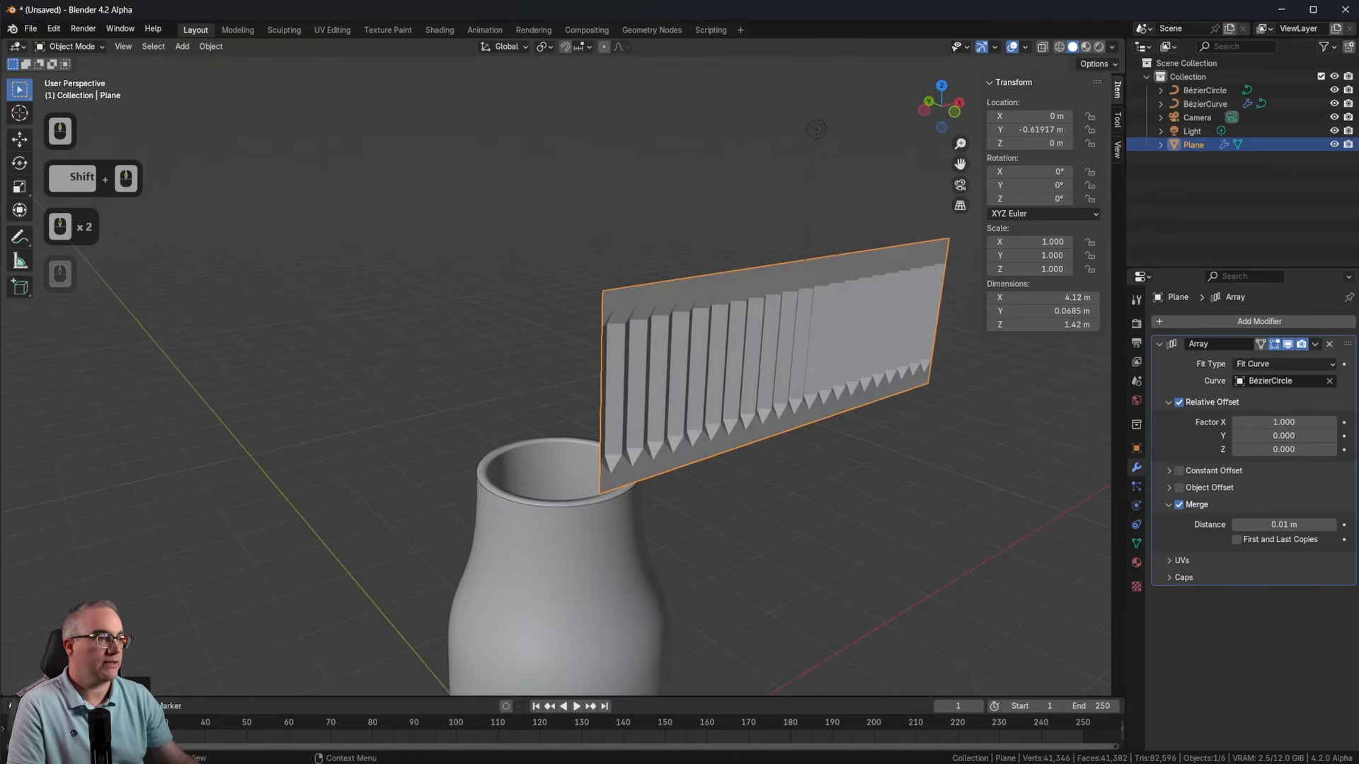
left_click(1258, 327)
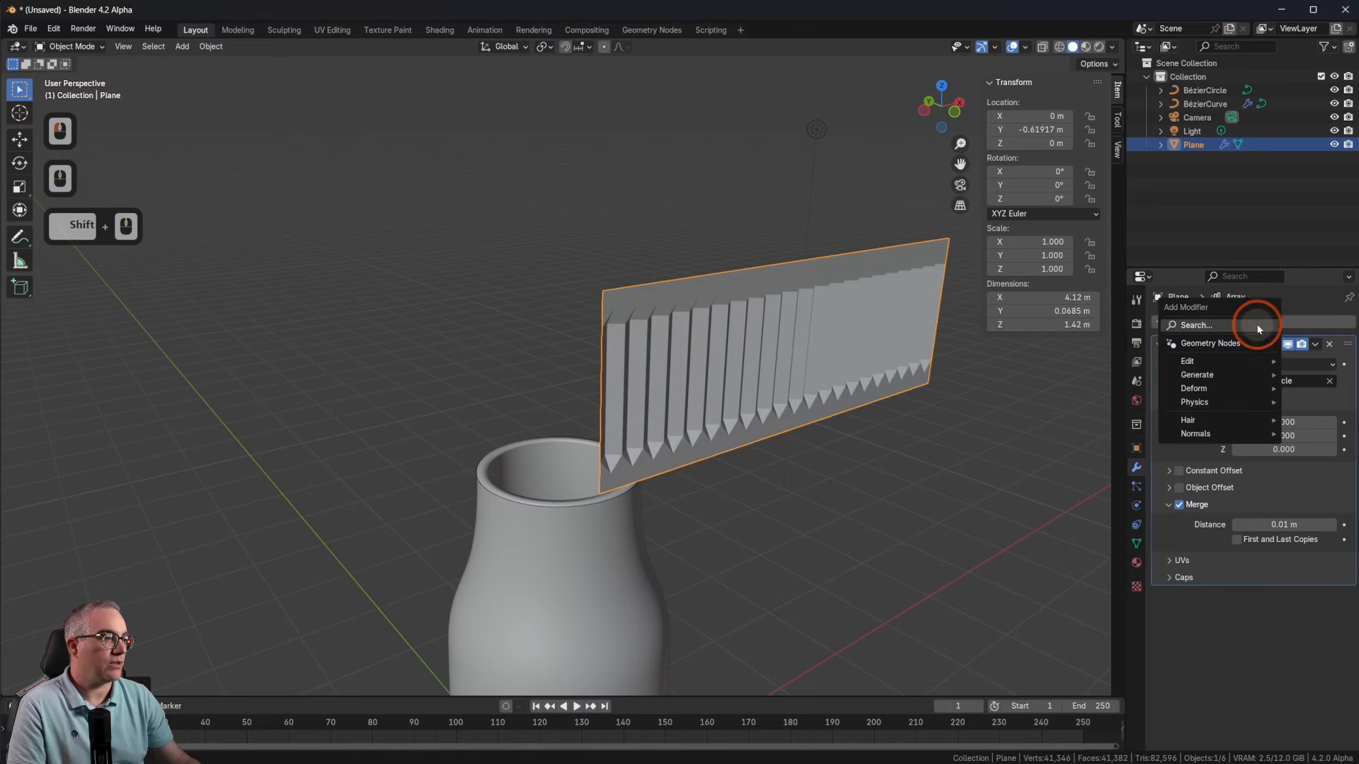
left_click(1251, 324)
type("circ")
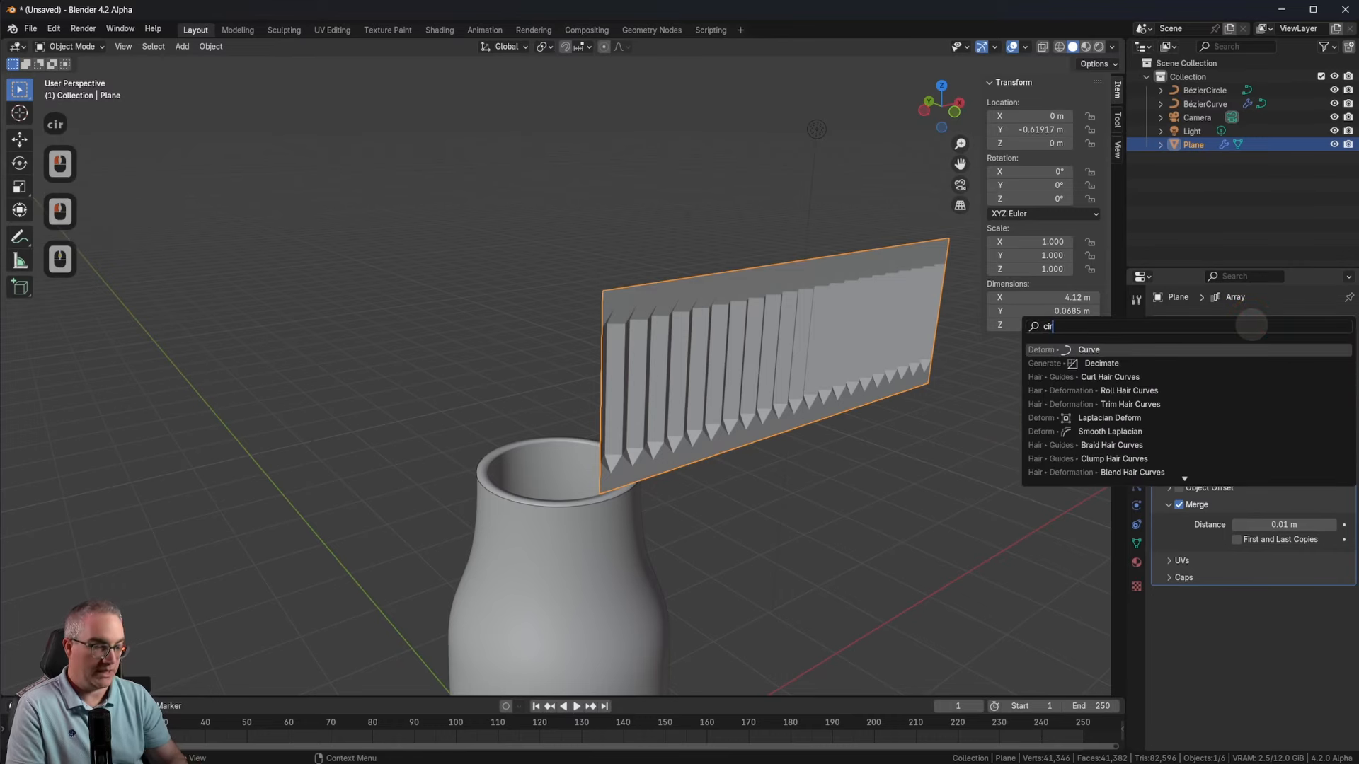
key("BackSpace")
key("BackSpace")
type("u")
key("BackSpace")
key("BackSpace")
type("uz")
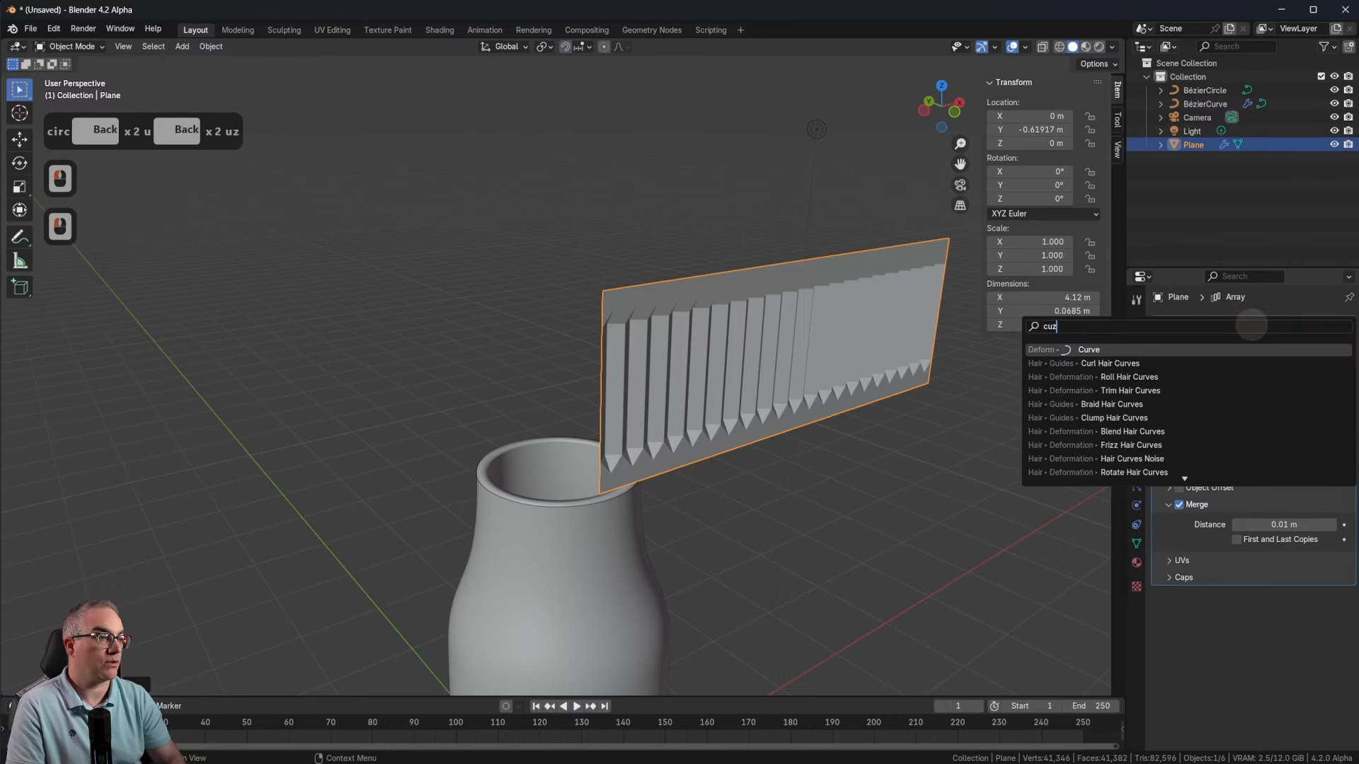
key("BackSpace")
type("rc")
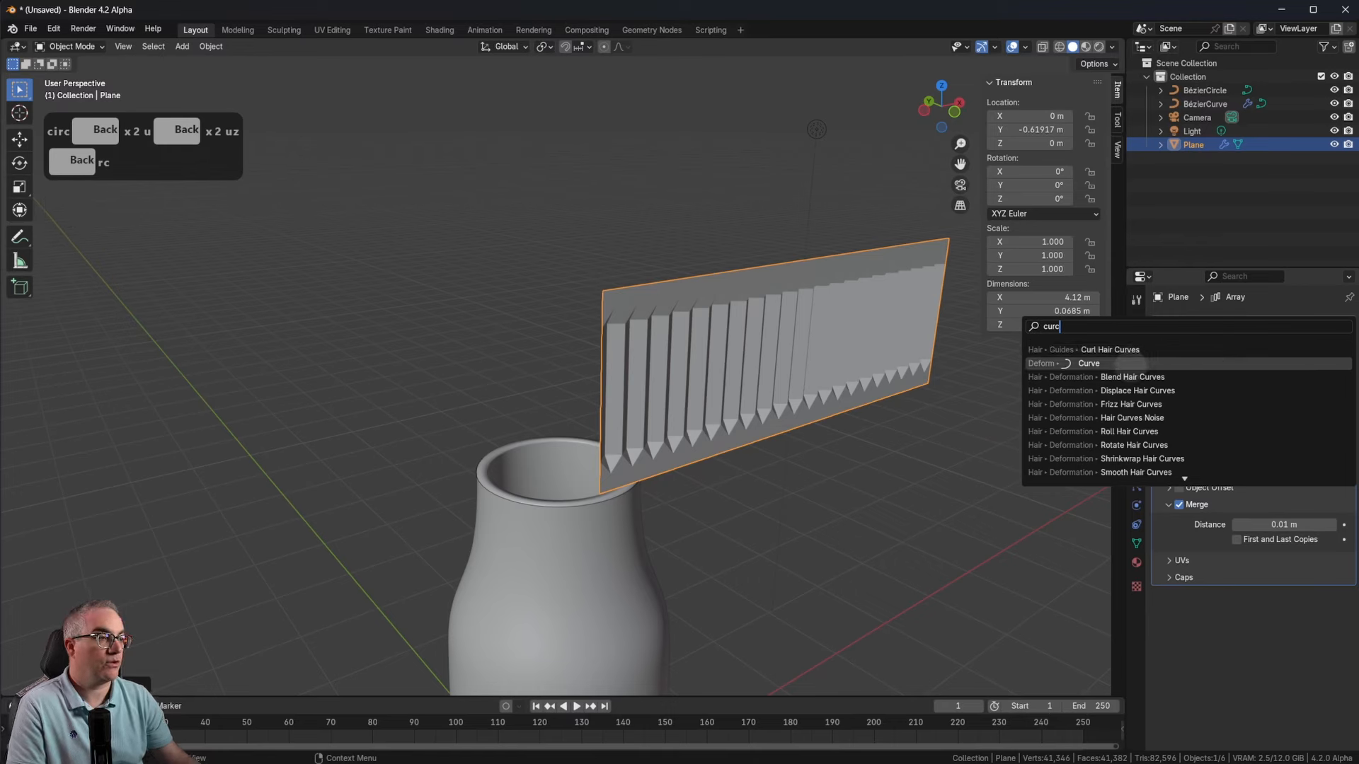
left_click(1128, 364)
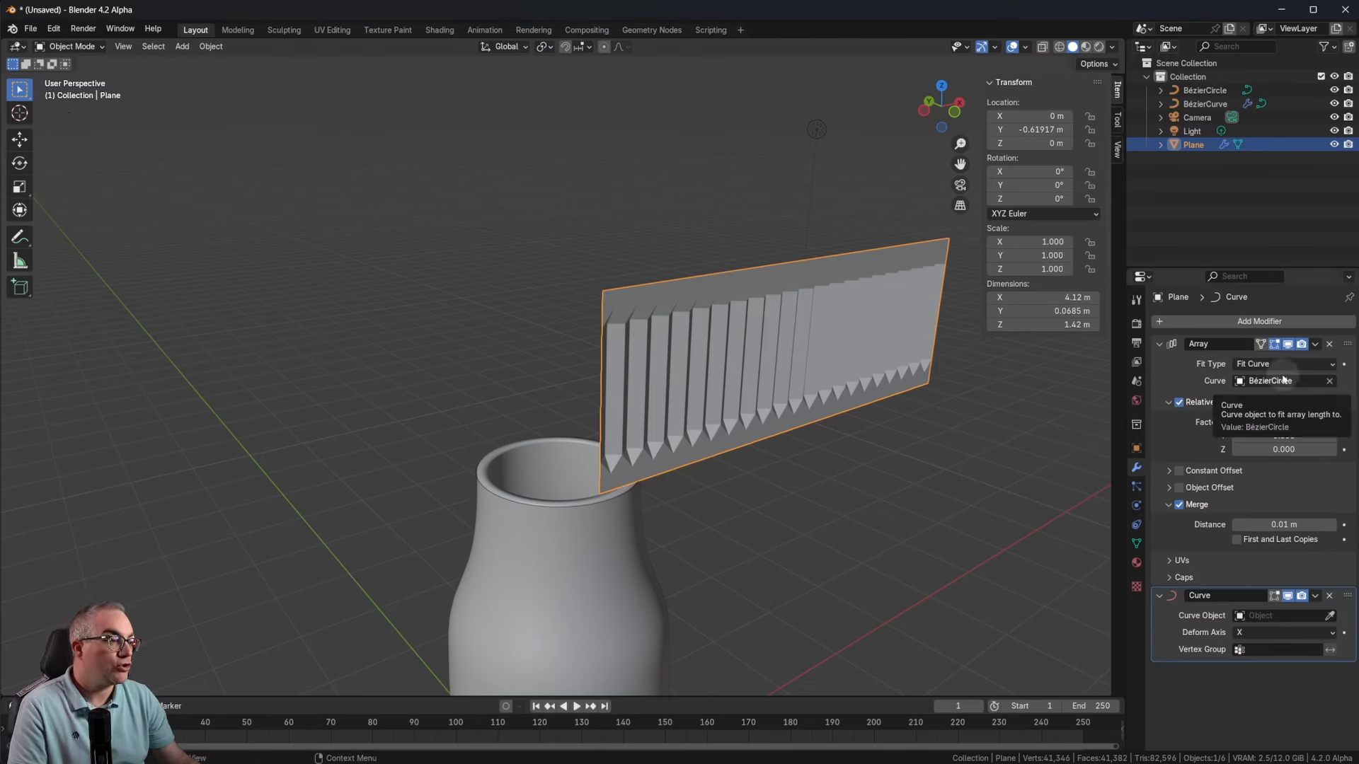
left_click(1330, 616)
left_click(571, 504)
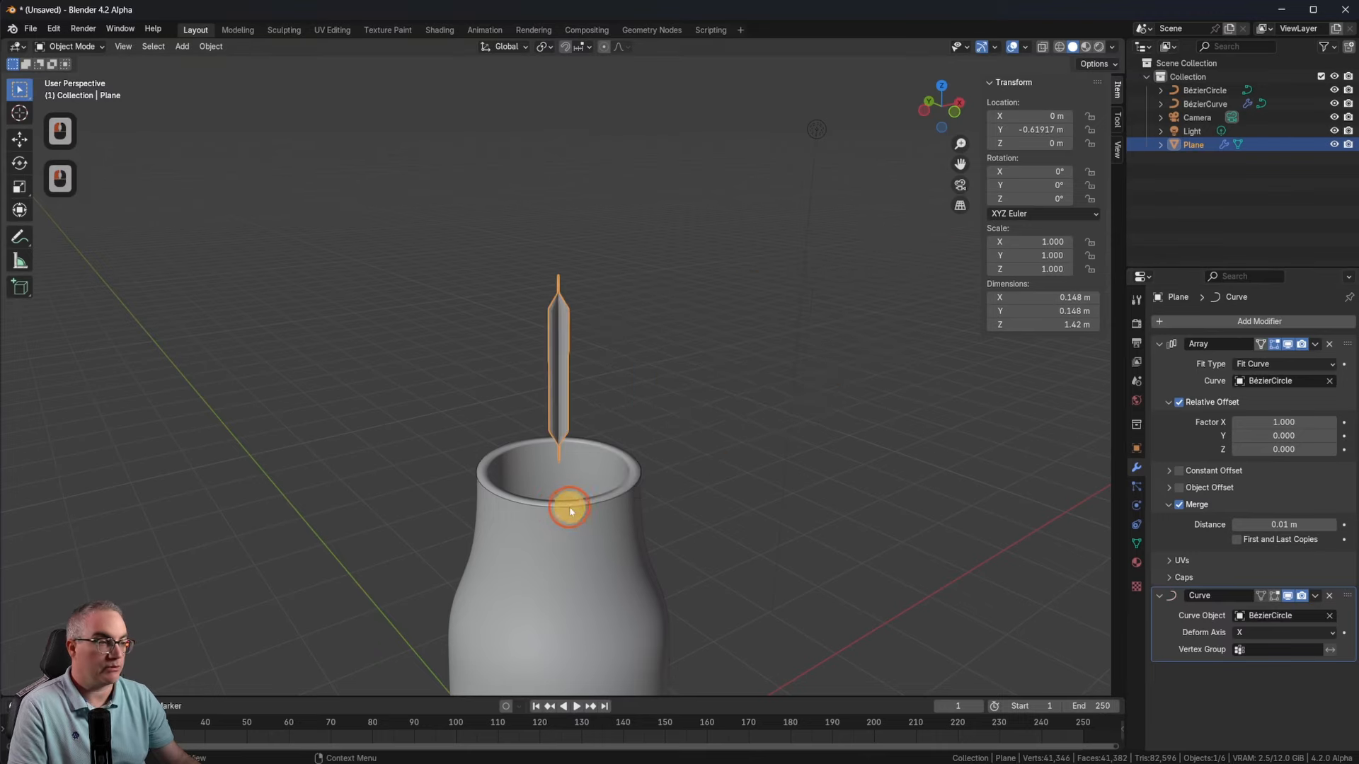
Step: Clear the strip's location to 0 m on all axes so the array wraps around the bottle's neck
middle_click_drag(768, 514, 764, 464)
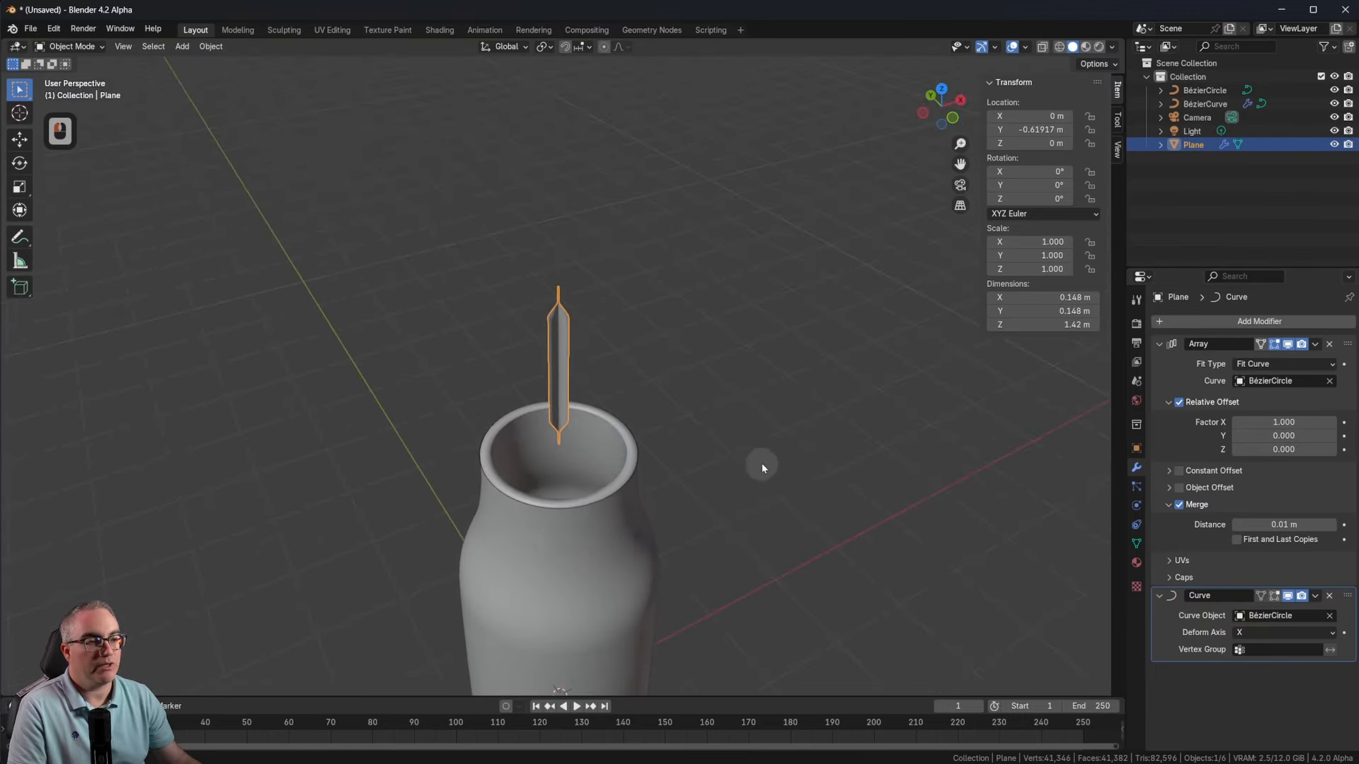
scroll(569, 538, "up", 4)
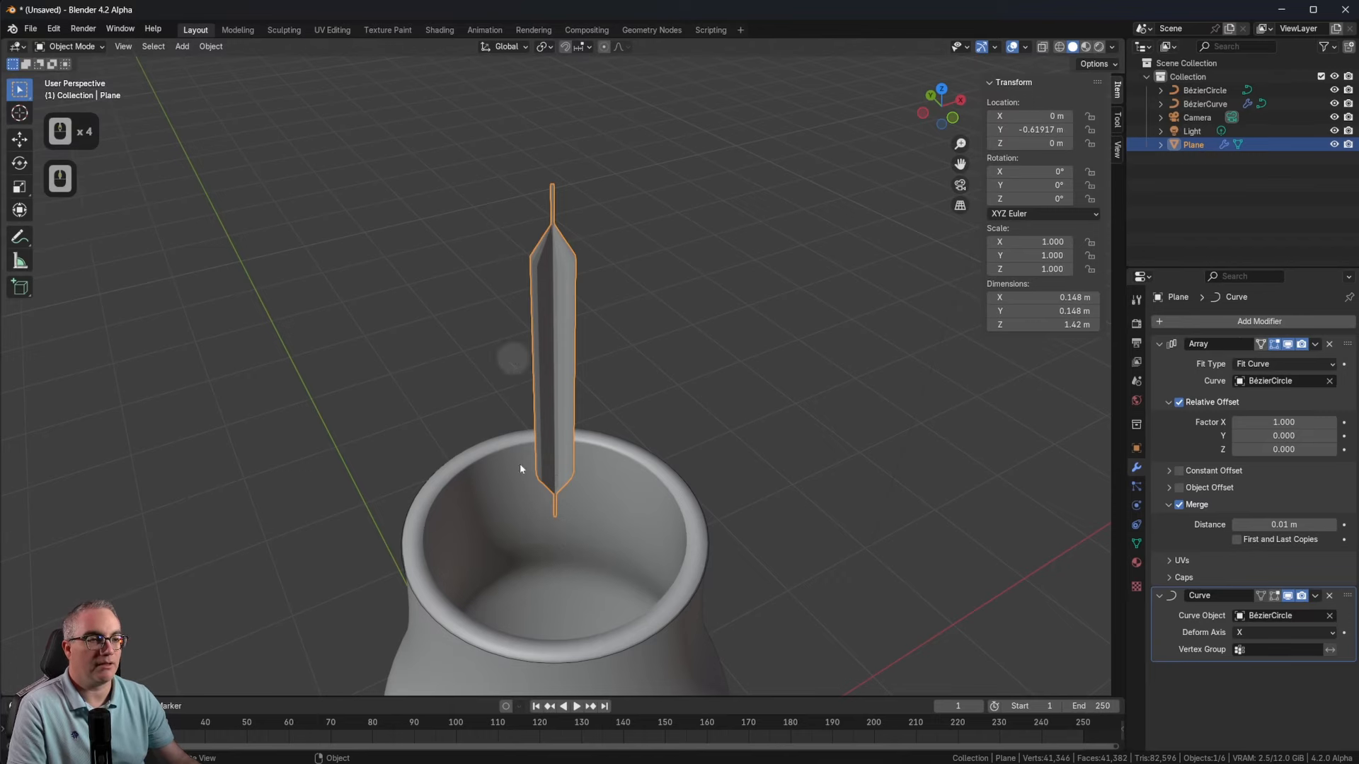
scroll(691, 485, "down", 7)
middle_click_drag(714, 493, 556, 463)
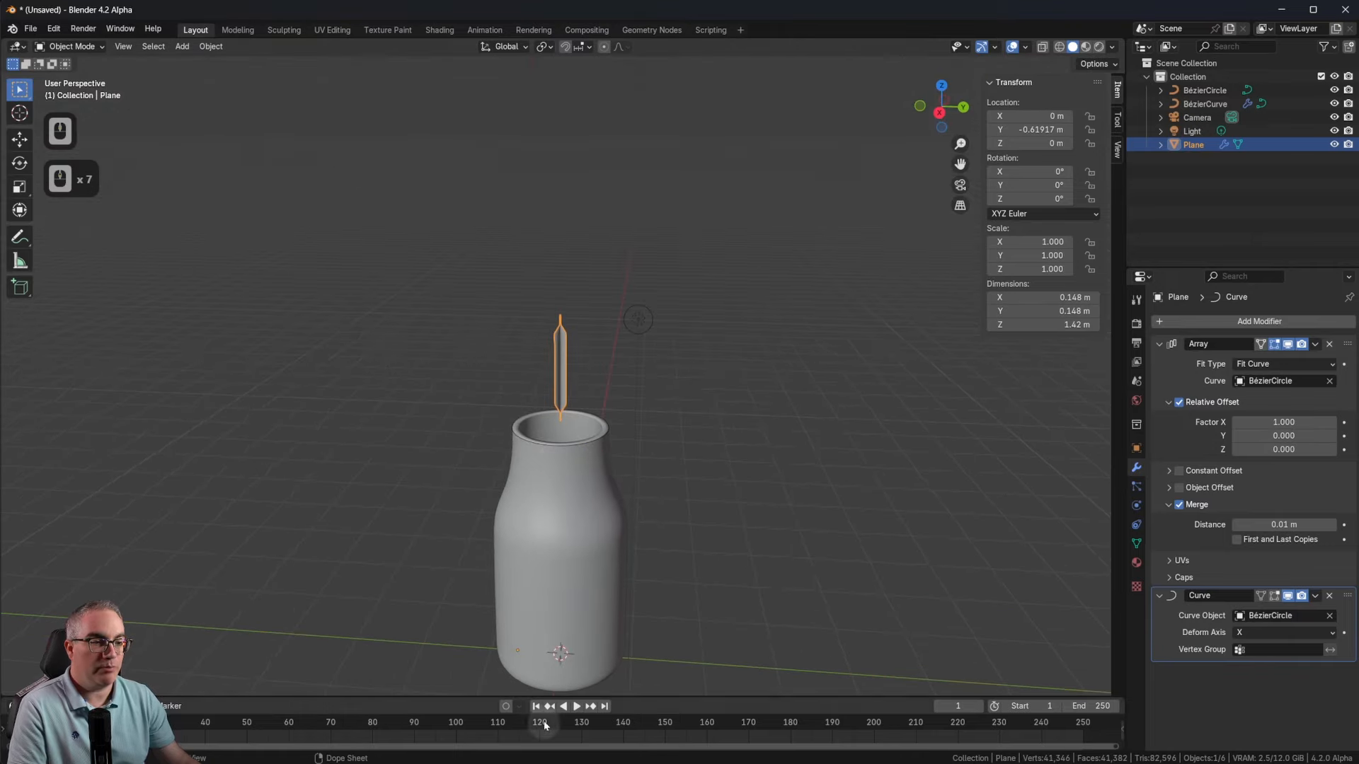
mouse_move(733, 640)
middle_mouse_down()
mouse_move(730, 600)
mouse_move(733, 633)
middle_mouse_up()
middle_click_drag(486, 691, 523, 584, "shift")
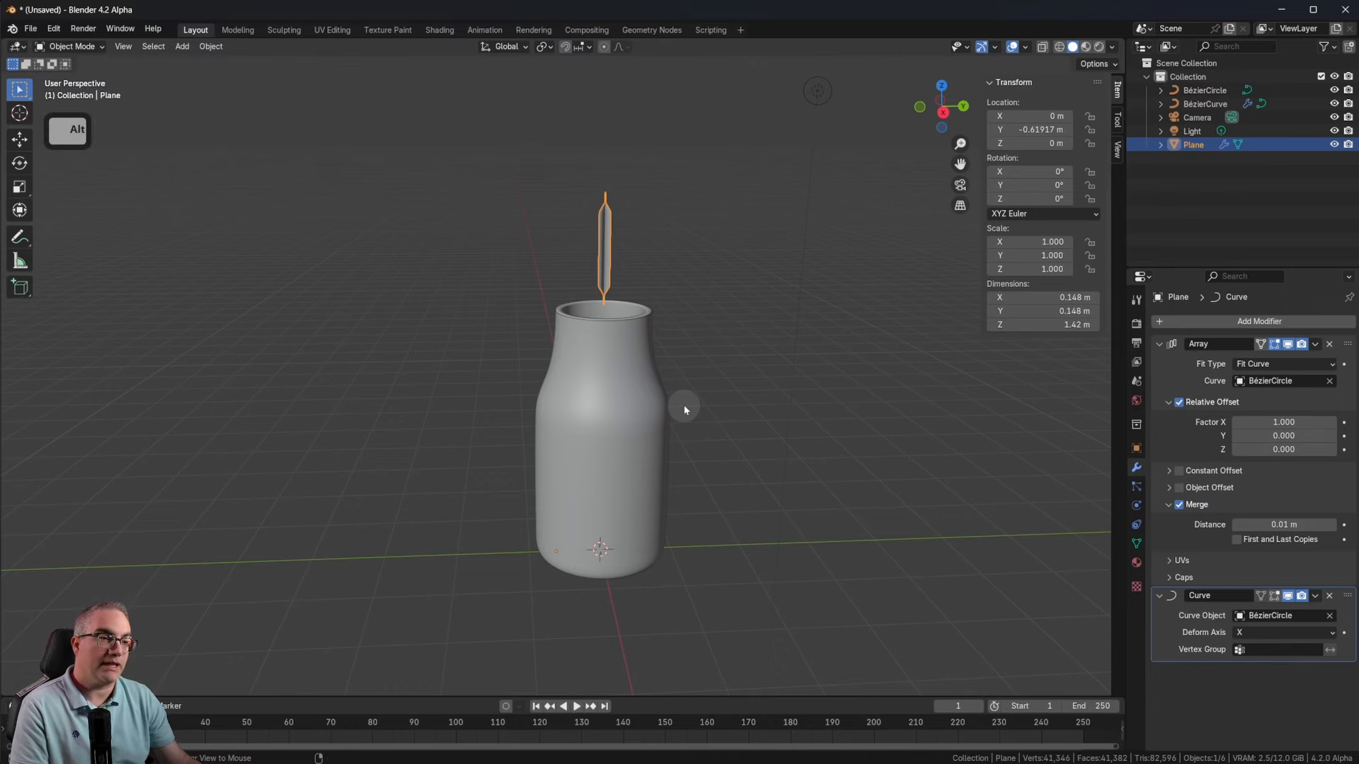
key("alt+g")
Step: Examine the fit of the ridged ring on the bottle's rim from below and from the side
middle_click_drag(691, 549, 617, 595)
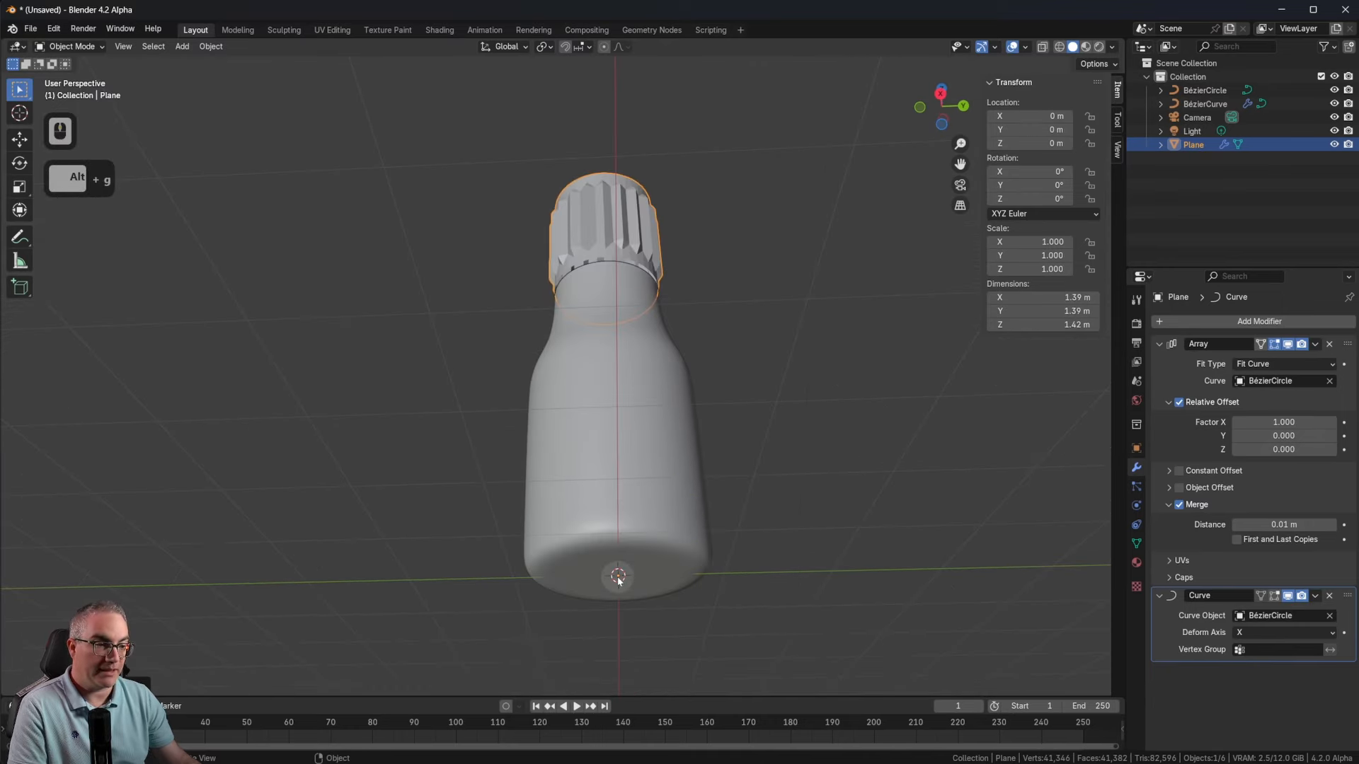
scroll(777, 243, "up", 4)
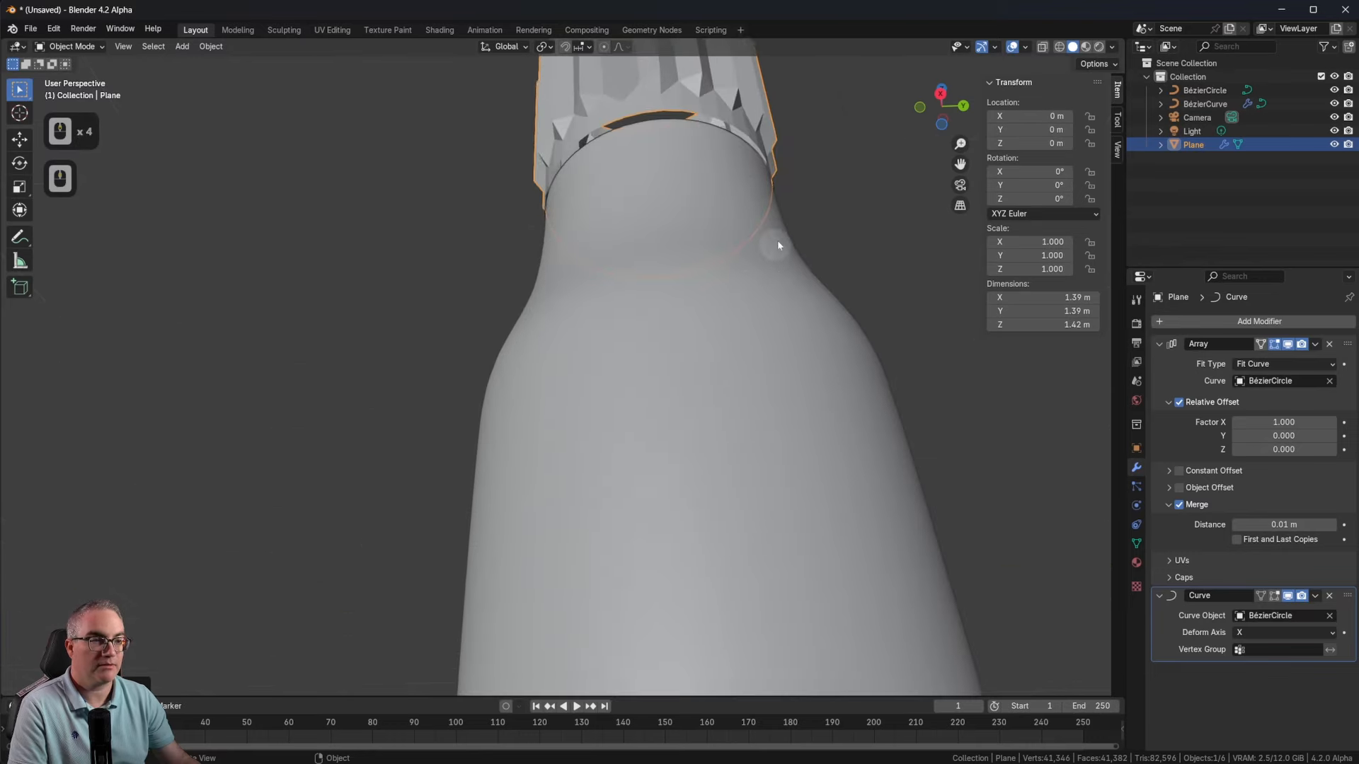
middle_click_drag(776, 242, 932, 576, "shift")
scroll(747, 554, "up", 2)
middle_click_drag(803, 582, 983, 452, "shift")
scroll(654, 501, "down", 3)
scroll(655, 499, "down", 4)
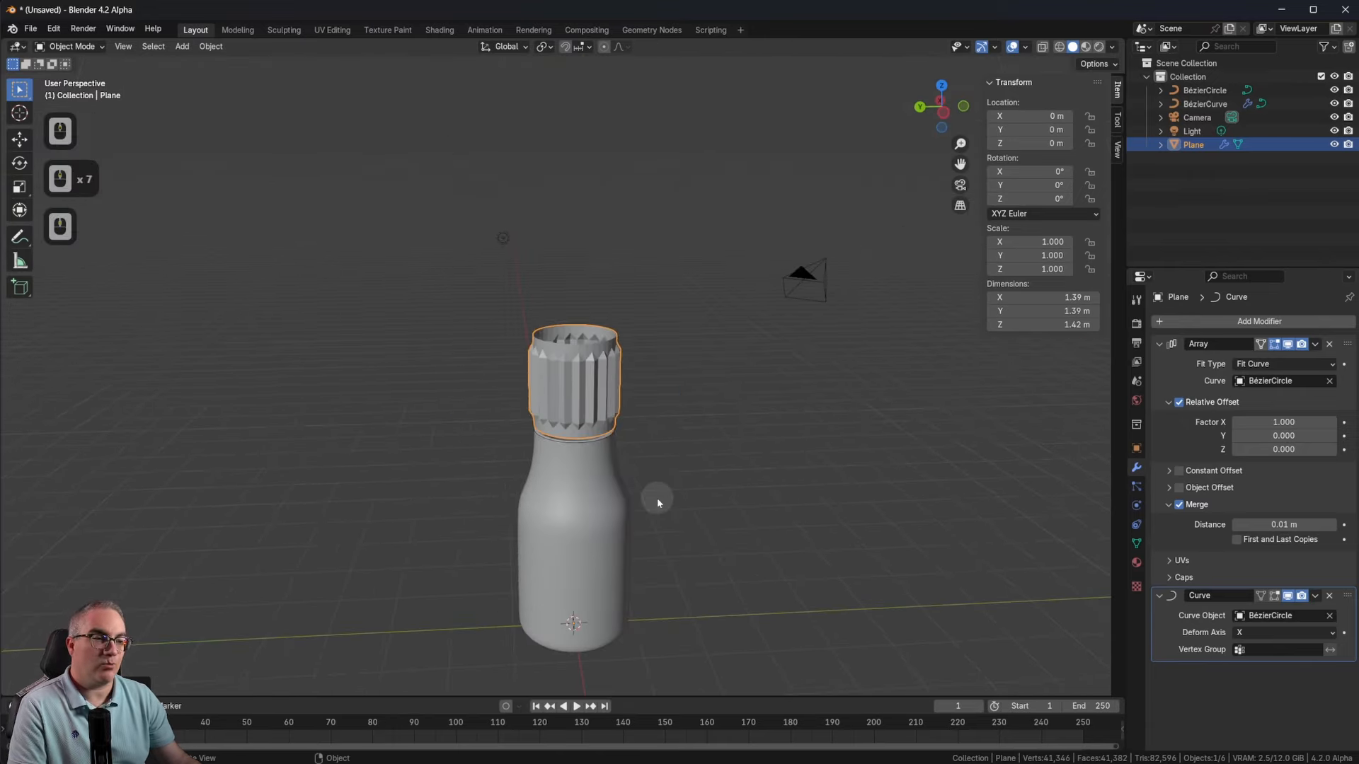
scroll(656, 498, "up", 5)
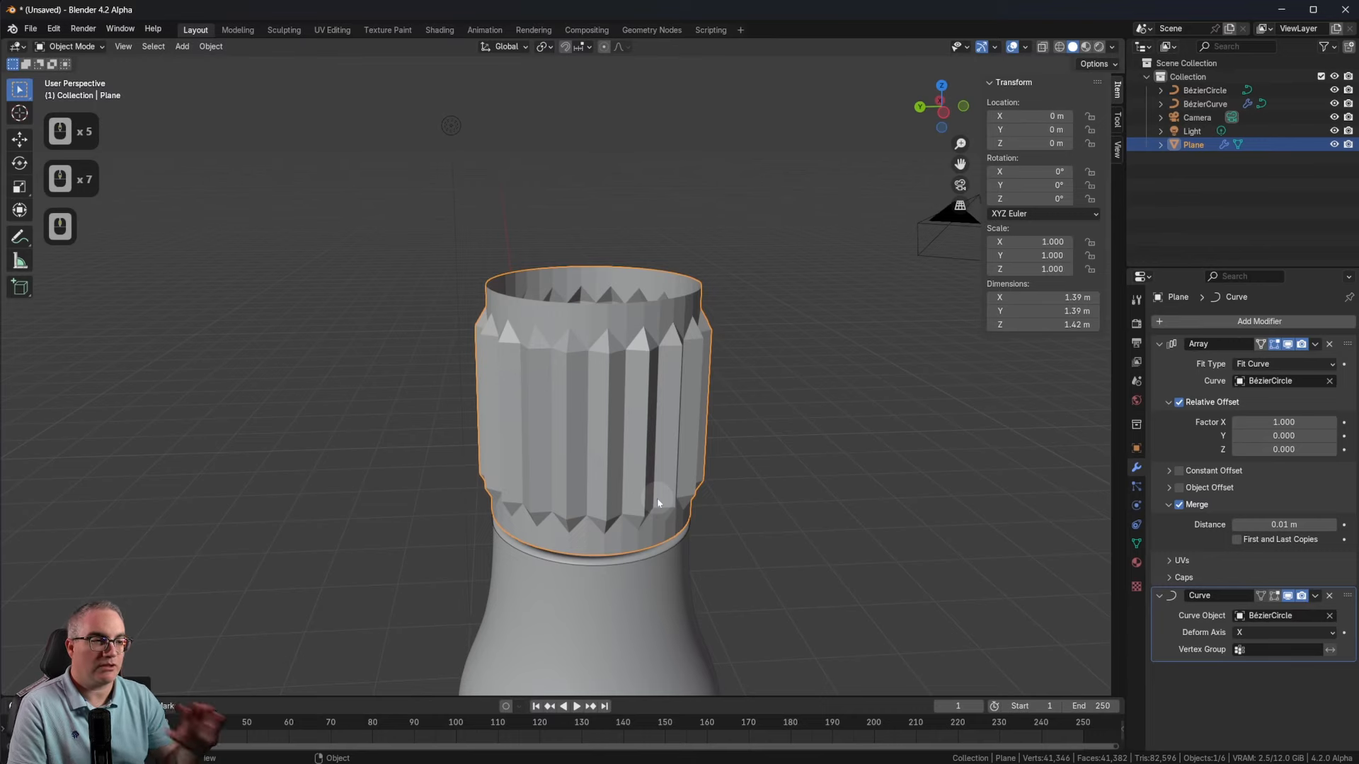
Step: Select the strip's whole mesh in Edit Mode, scale it to about 0.68 along X, and return to Object Mode
key("Tab")
middle_click_drag(736, 491, 782, 466, "shift")
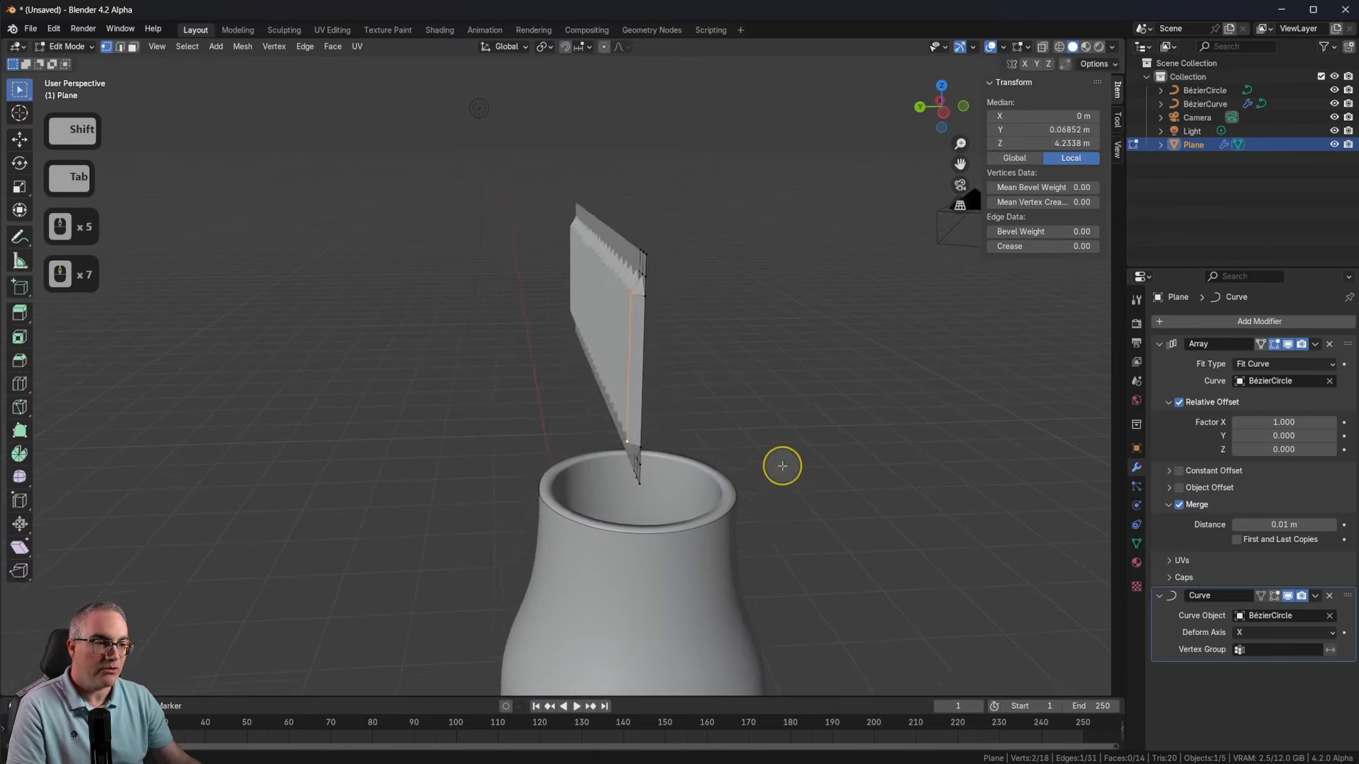
key("KP_1")
scroll(641, 492, "up", 2)
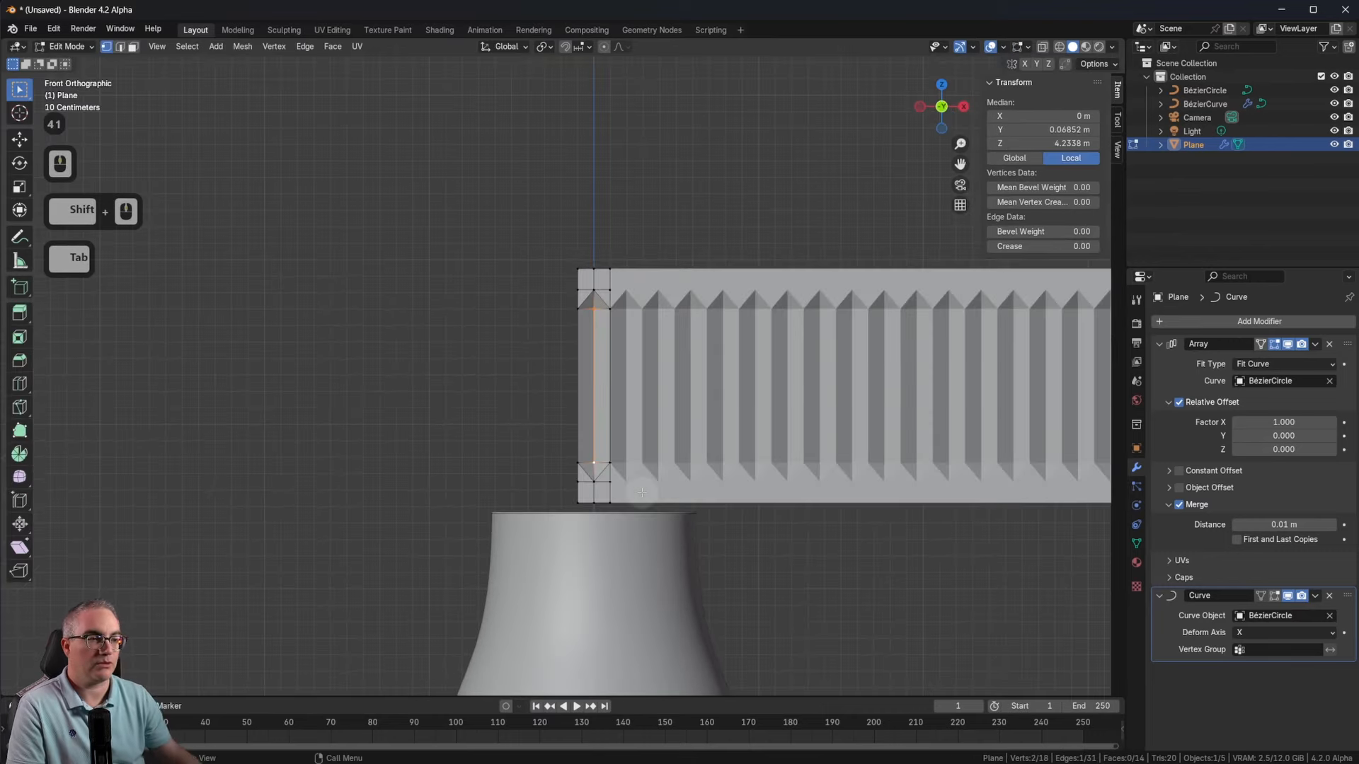
scroll(641, 492, "up", 6)
middle_click_drag(637, 491, 622, 352, "shift")
scroll(622, 358, "down", 1)
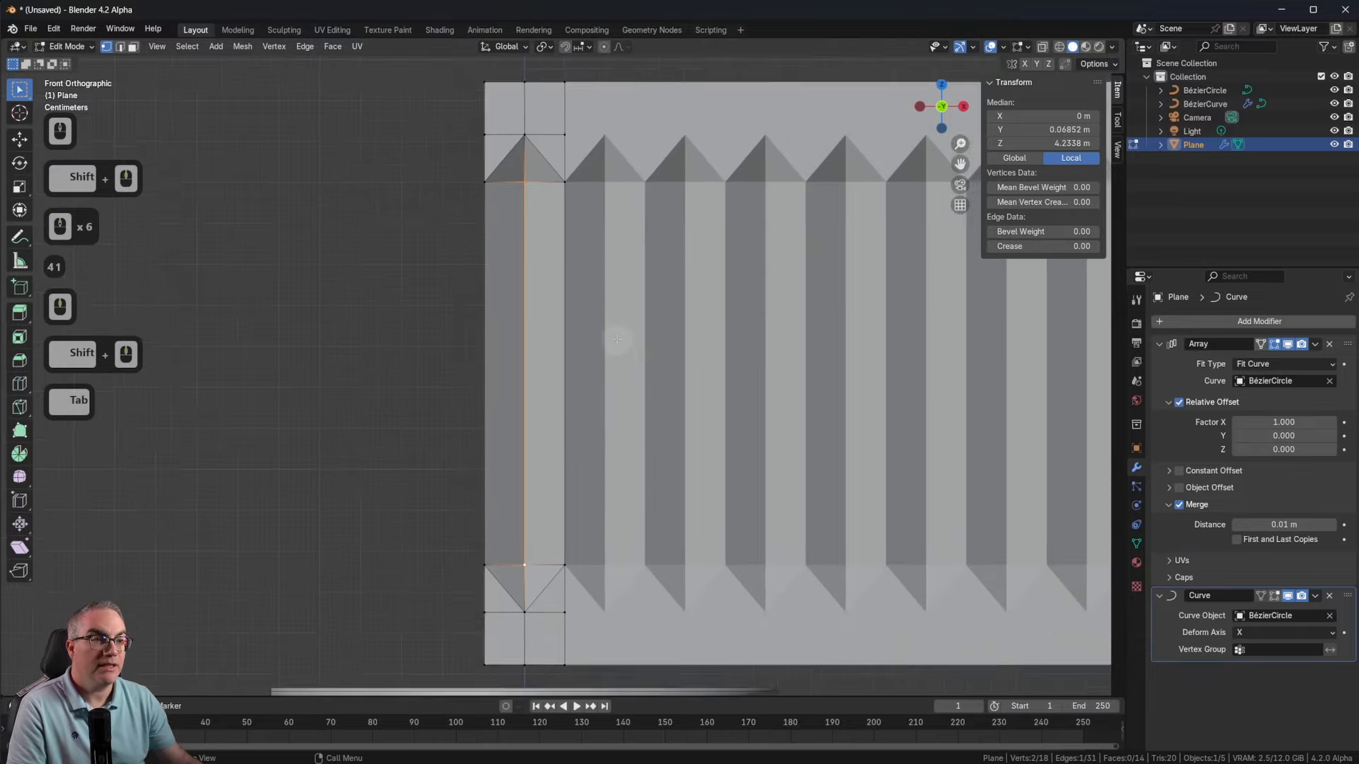
scroll(617, 339, "down", 4)
key("a")
scroll(613, 312, "up", 4)
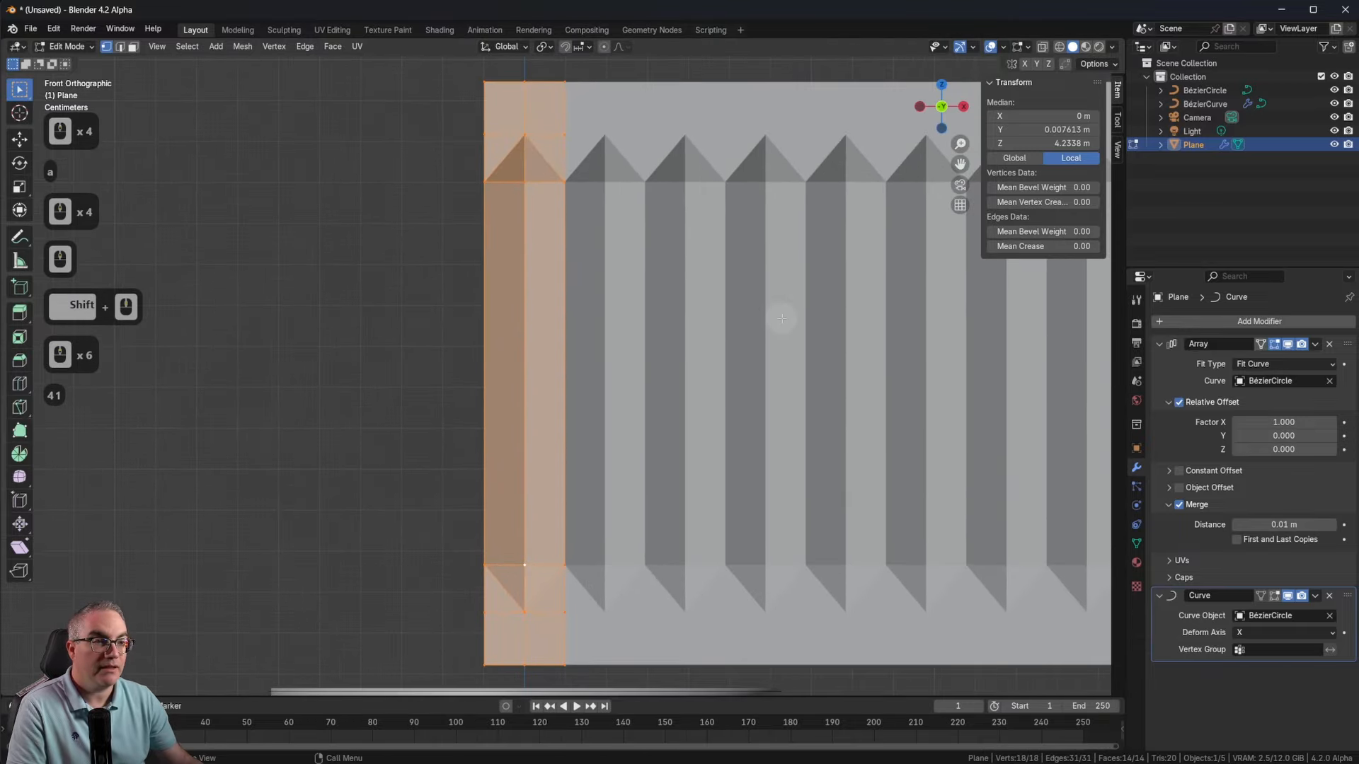
key("s")
key("x")
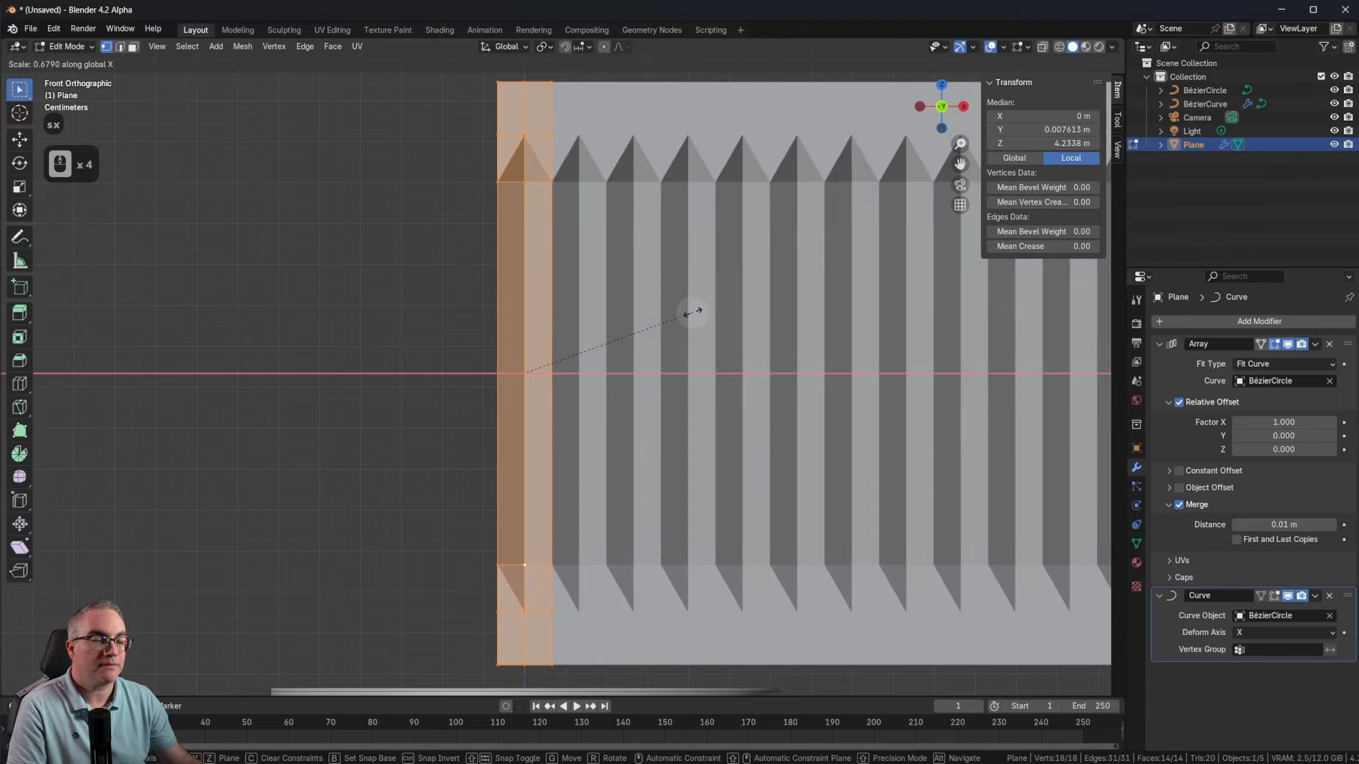
left_click(692, 311)
key("Tab")
Step: Check the narrower ridges around the ring and reopen the strip in Edit Mode
middle_click_drag(665, 346, 459, 384)
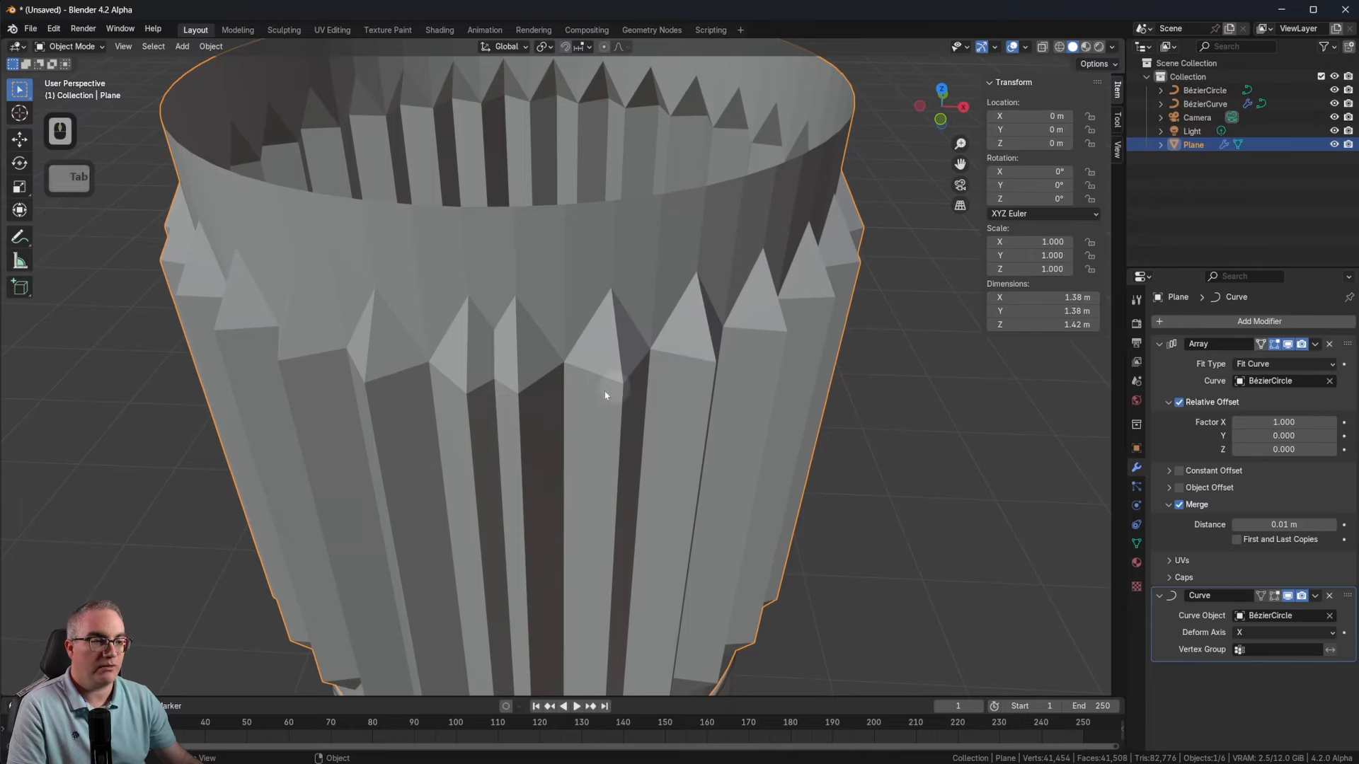
middle_click_drag(661, 394, 667, 454)
scroll(606, 479, "down", 5)
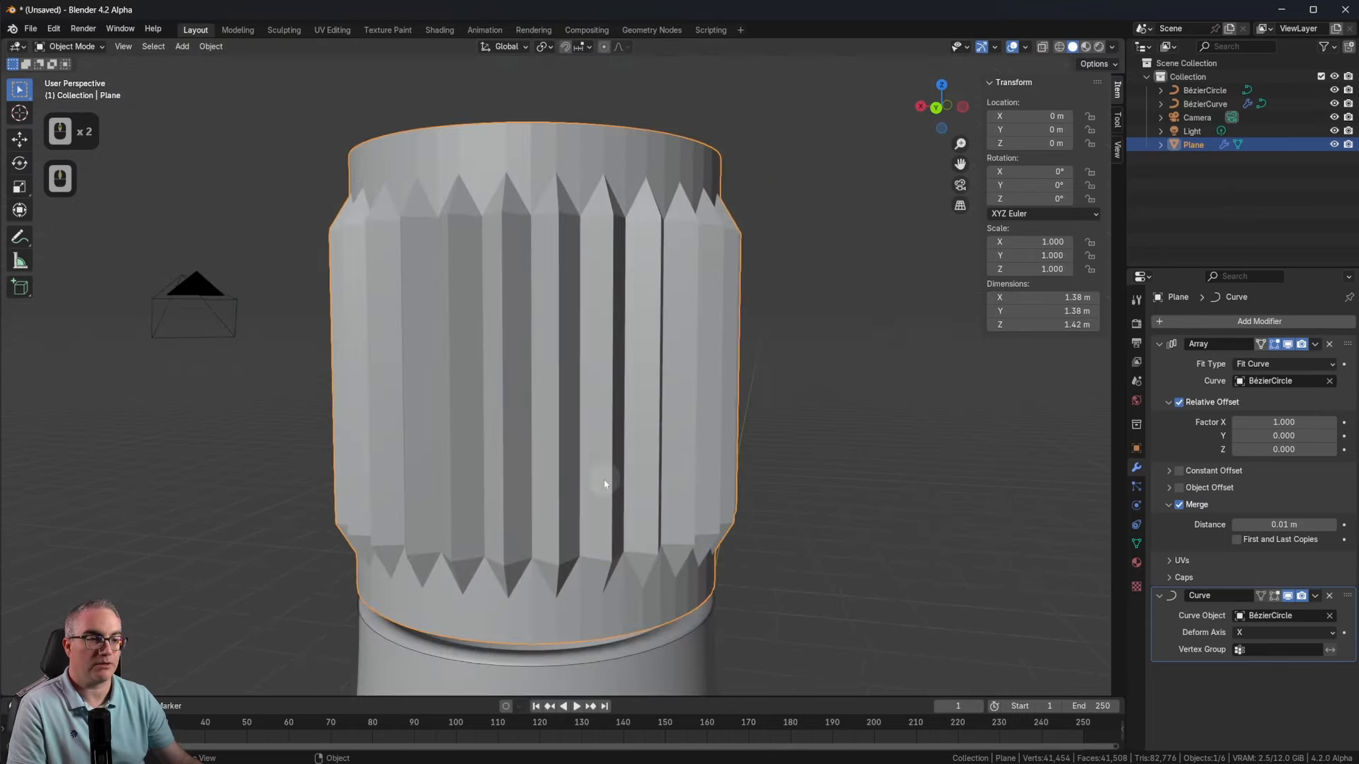
scroll(605, 481, "up", 4)
scroll(605, 483, "down", 3)
scroll(605, 484, "up", 2)
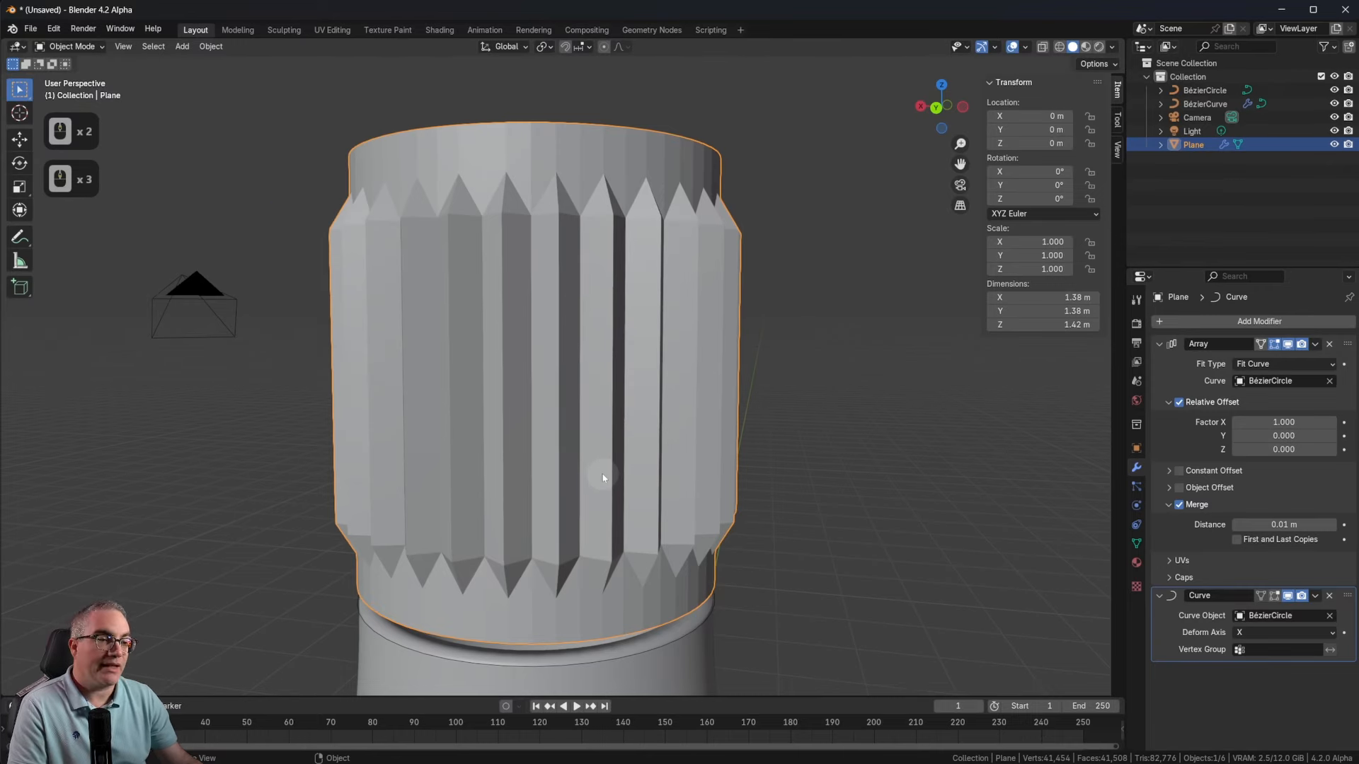
key("Tab")
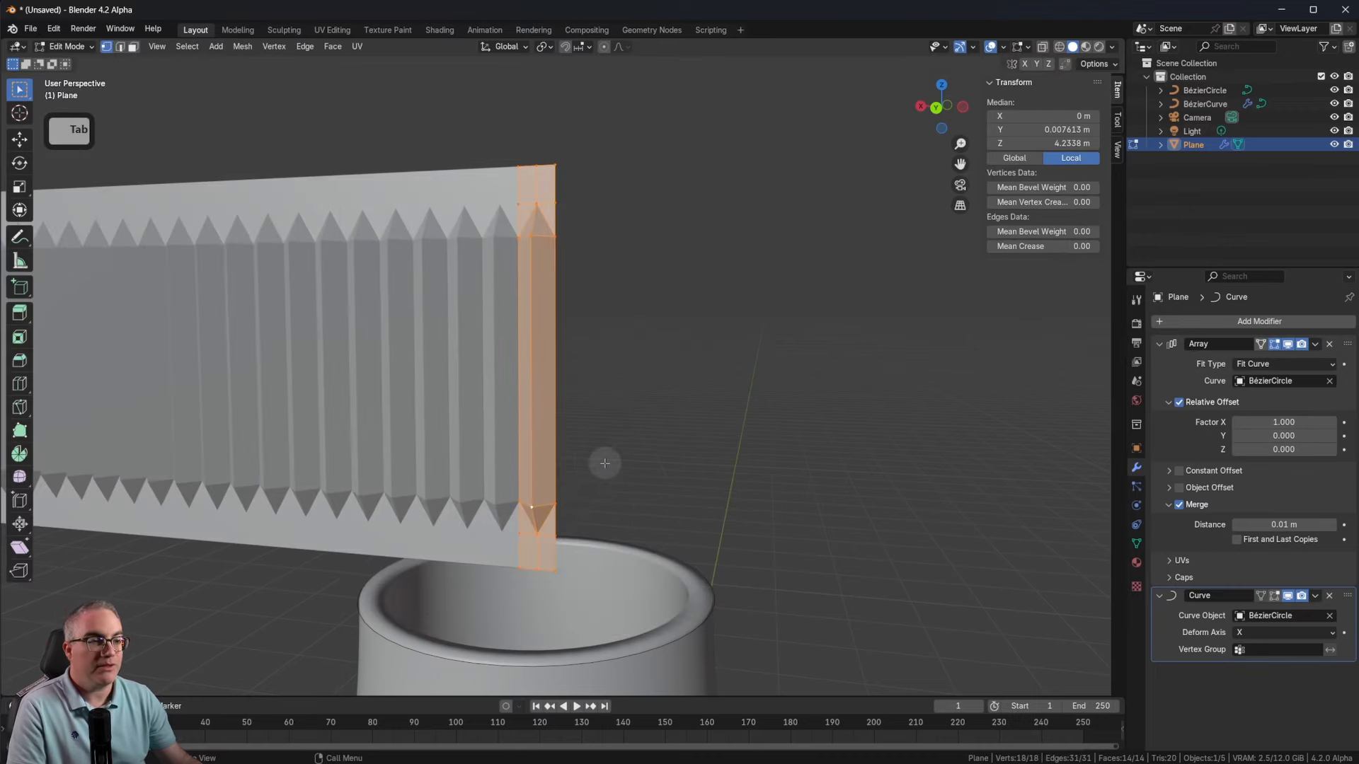
Step: Rotate the cap's base segment mesh 180° around the Z axis and return to Object Mode
scroll(603, 488, "down", 2)
scroll(601, 500, "down", 1)
middle_click_drag(685, 458, 511, 518)
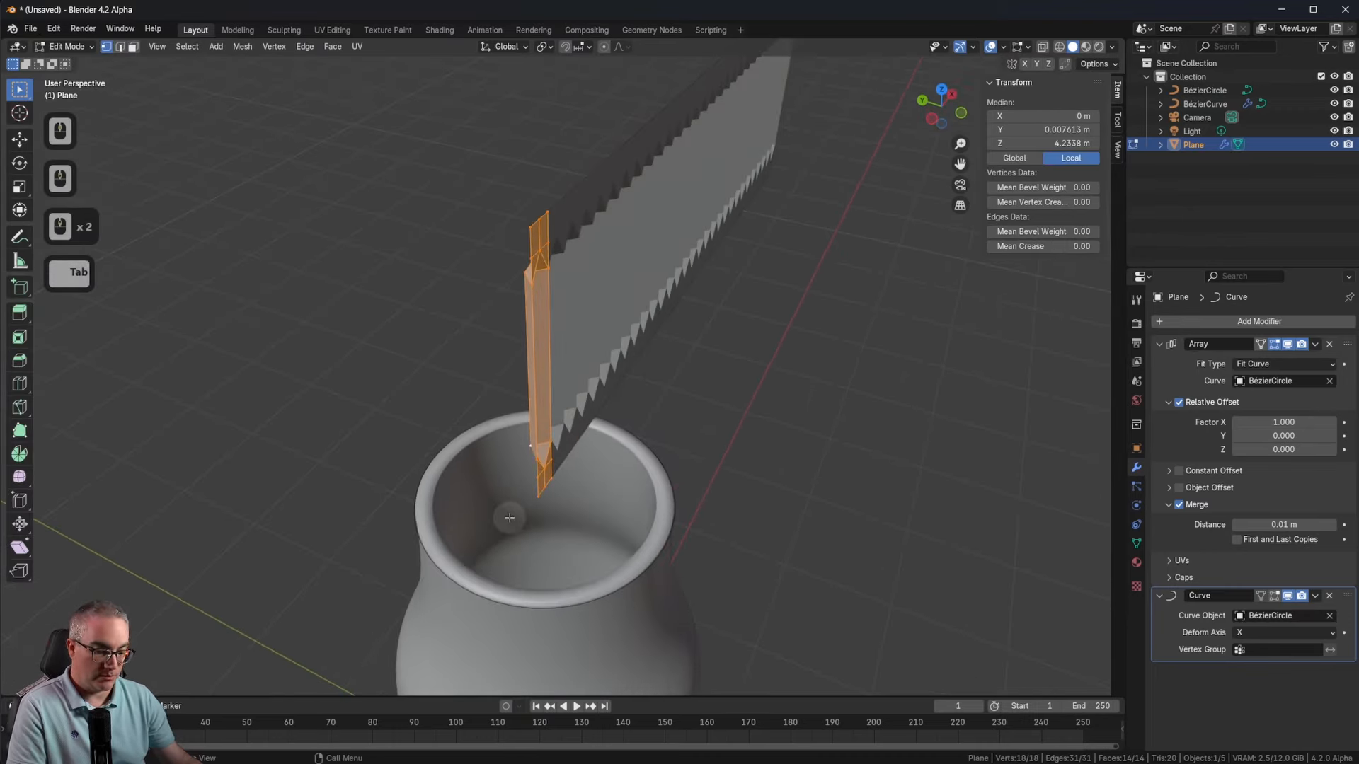
type("rz180")
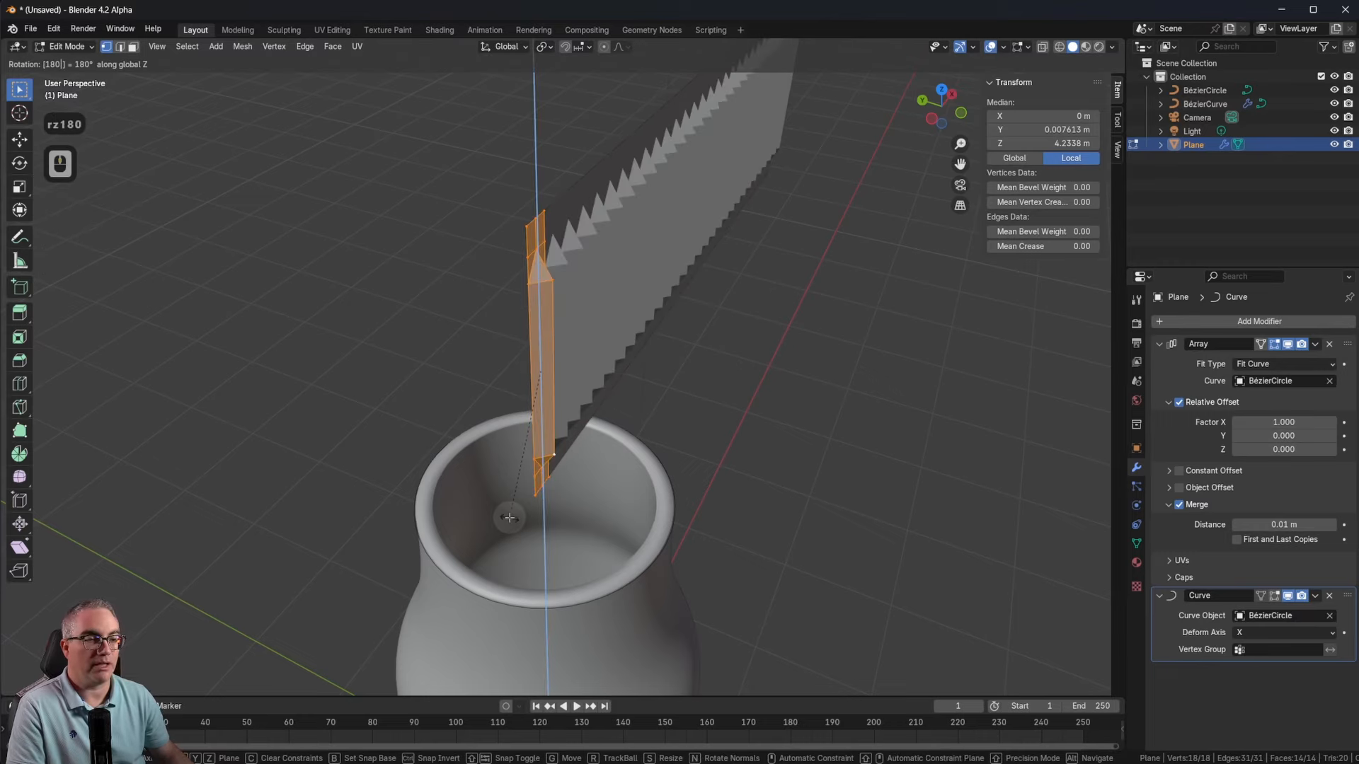
key("Return")
key("Tab")
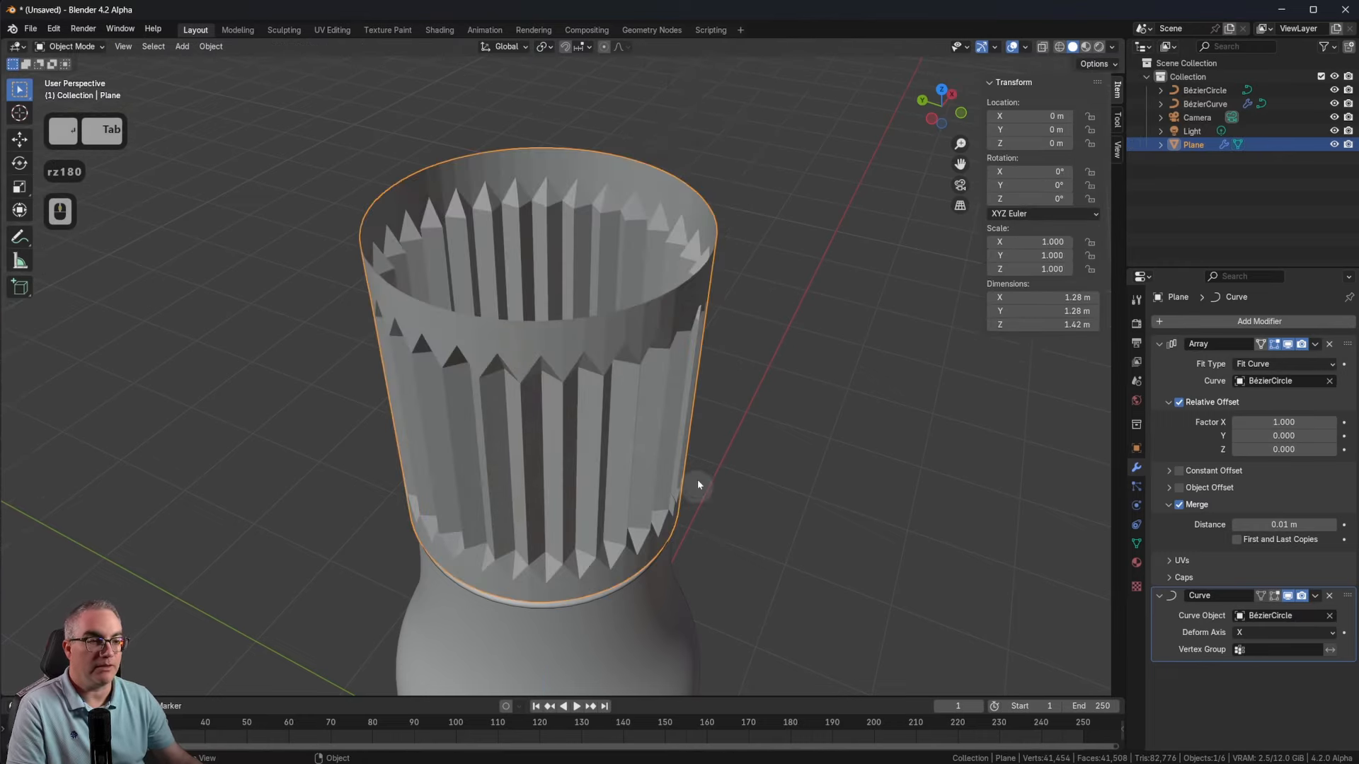
middle_click_drag(697, 478, 722, 455)
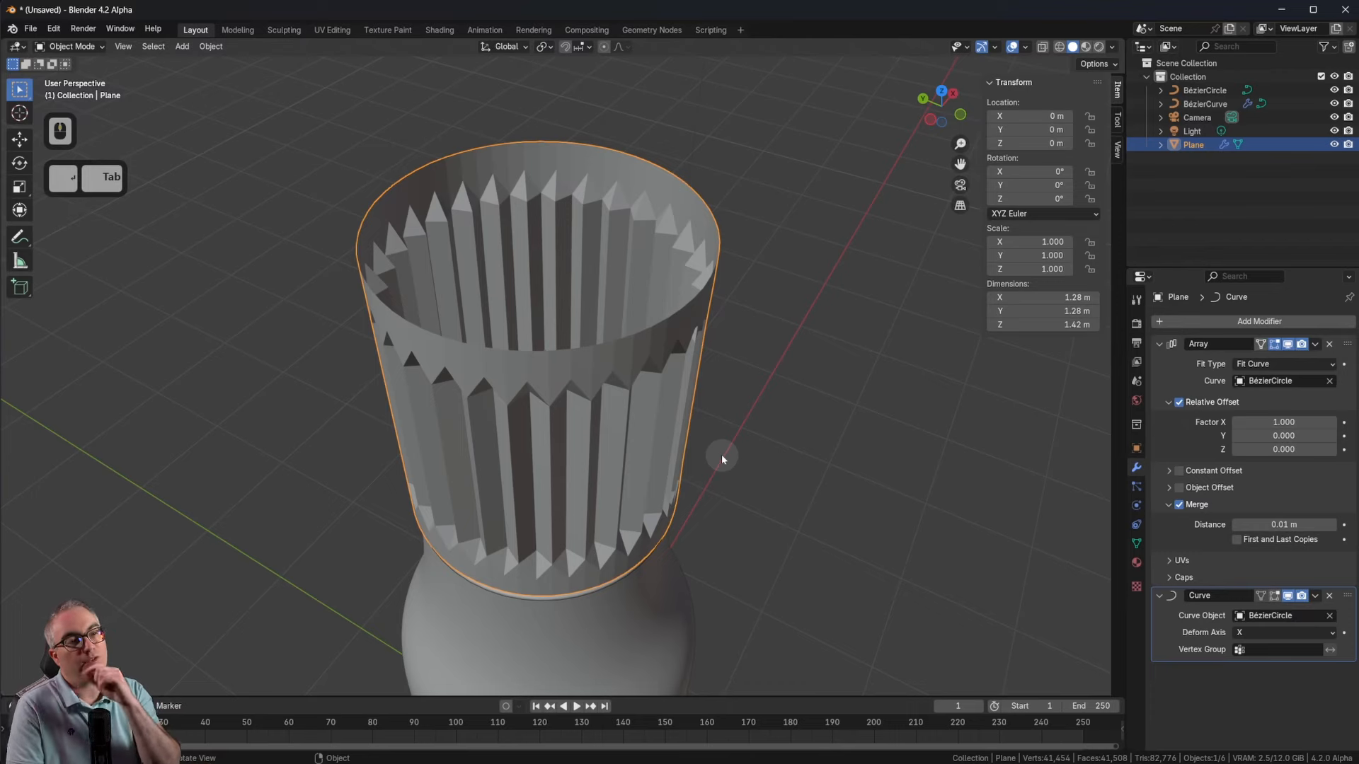
Step: Examine the cap's ridges and the Bézier circle around the bottle neck, including from the front view
key("Tab")
key("Tab")
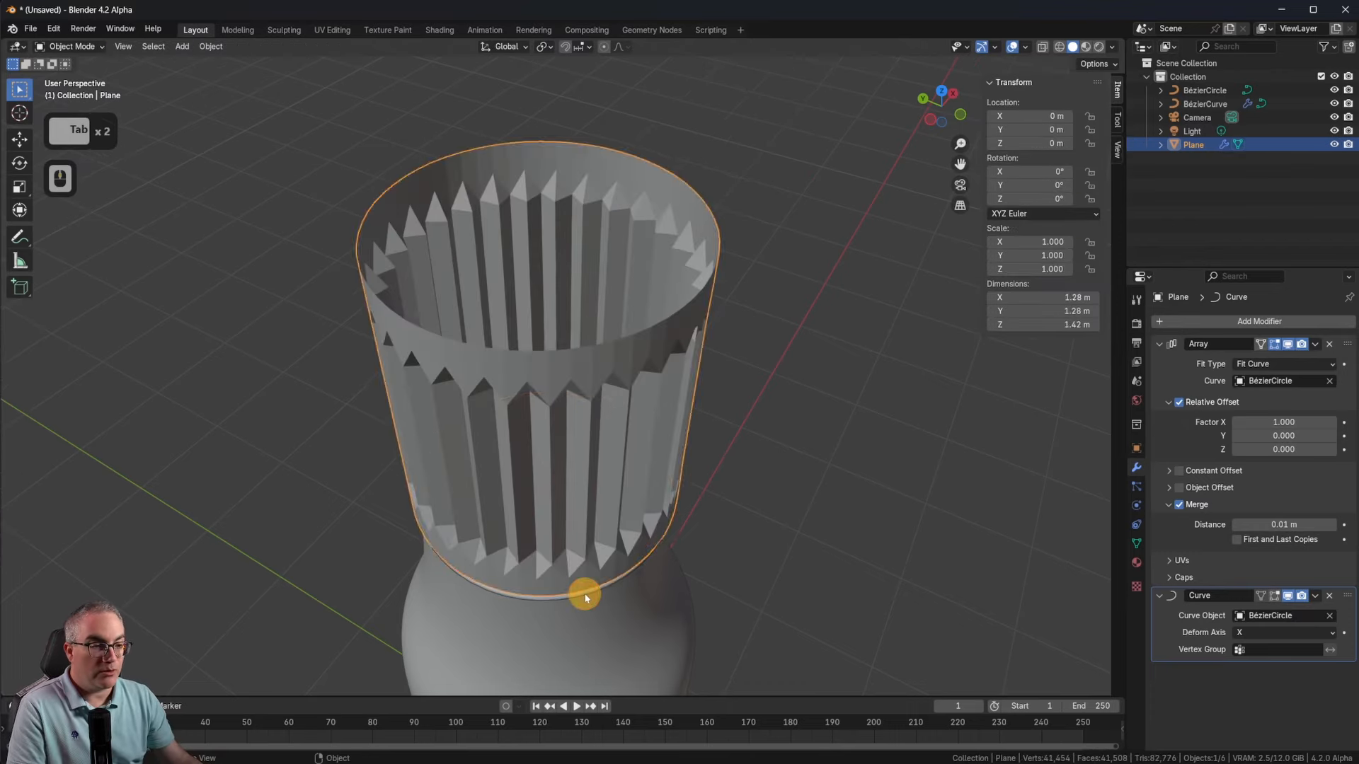
left_click(699, 626)
middle_click_drag(606, 601, 597, 447, "shift")
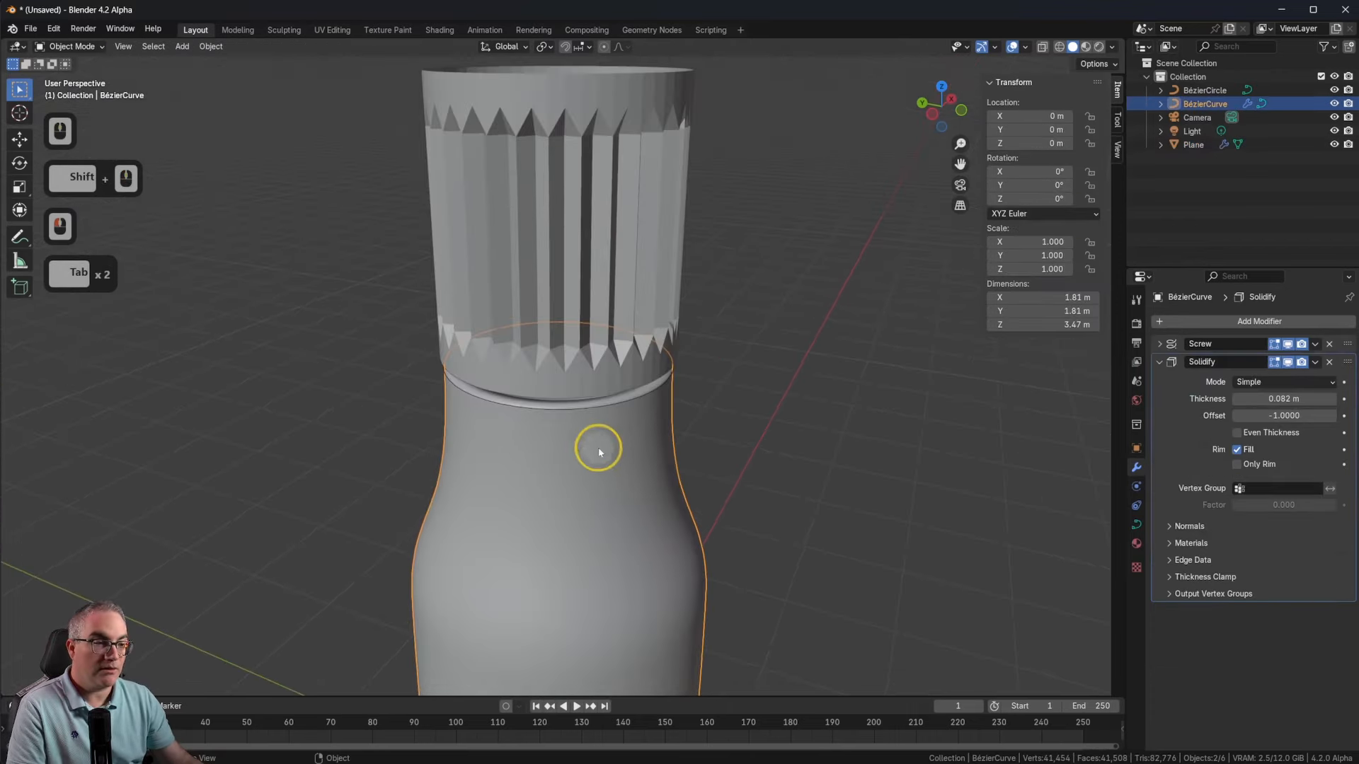
left_click(590, 416)
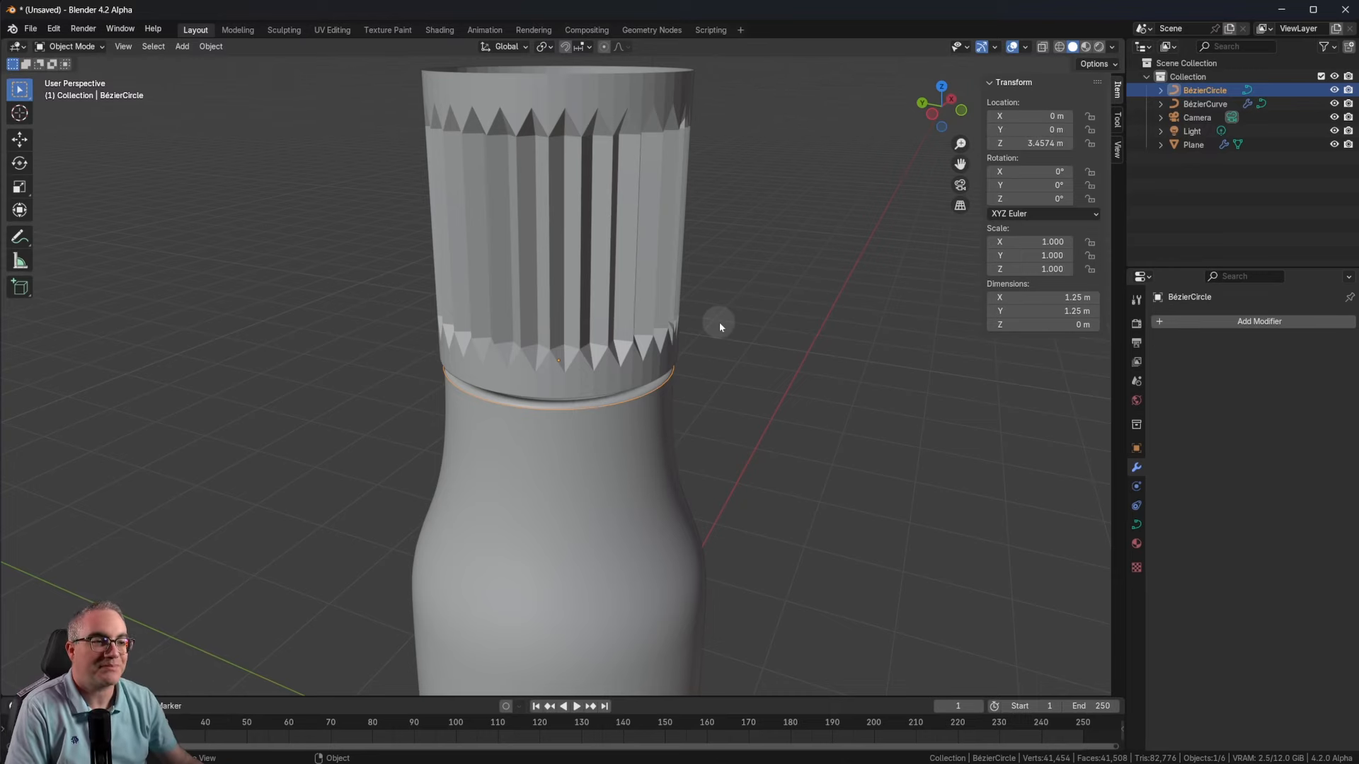
key("Tab")
middle_click_drag(700, 301, 689, 383, "shift")
scroll(689, 389, "up", 3)
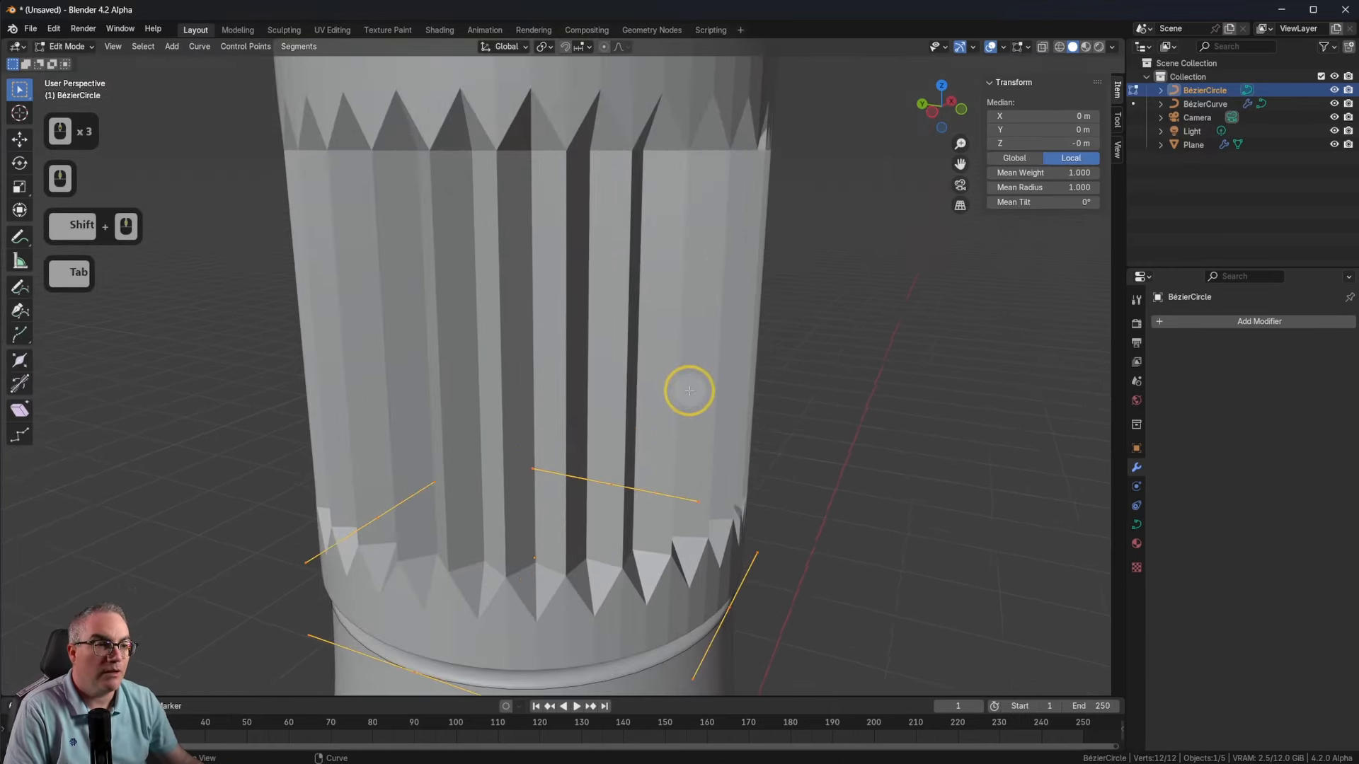
scroll(689, 390, "down", 2)
key("Tab")
key("KP_1")
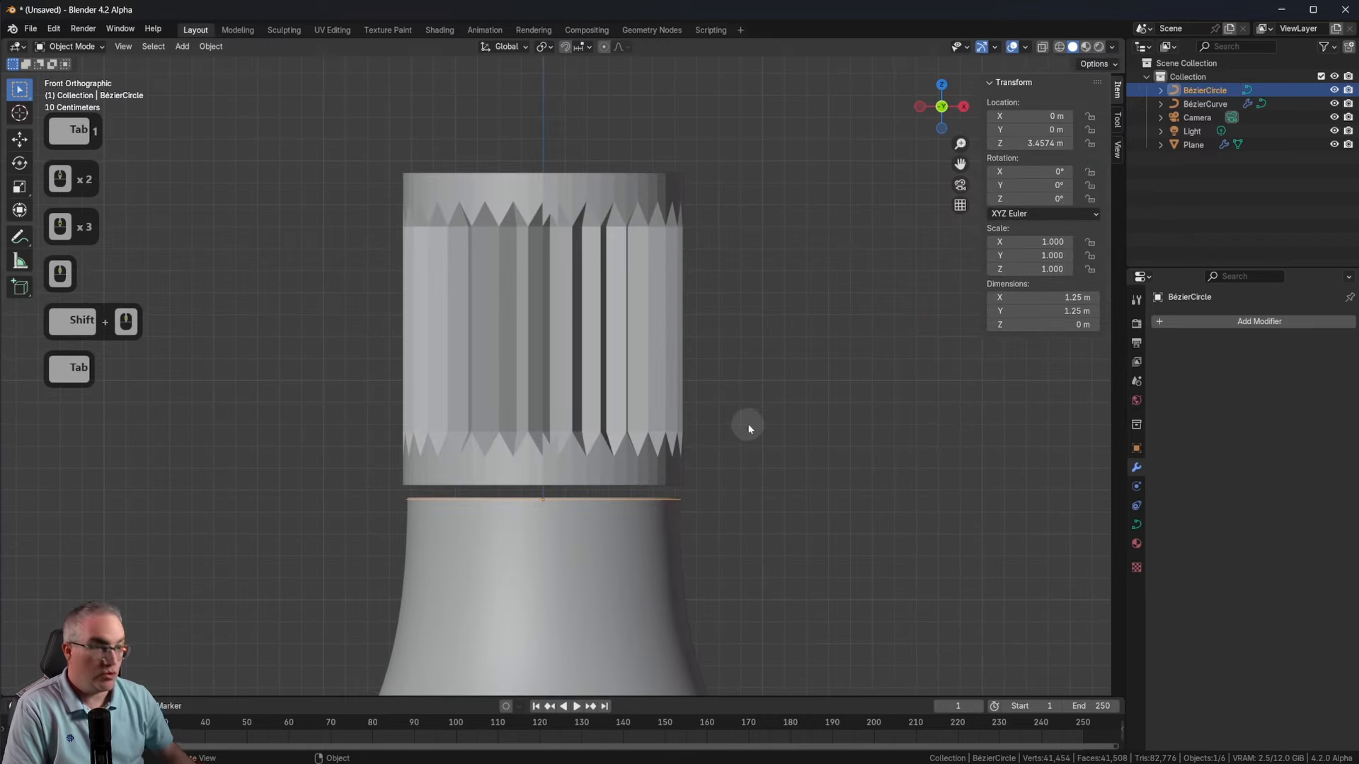
scroll(739, 423, "up", 2)
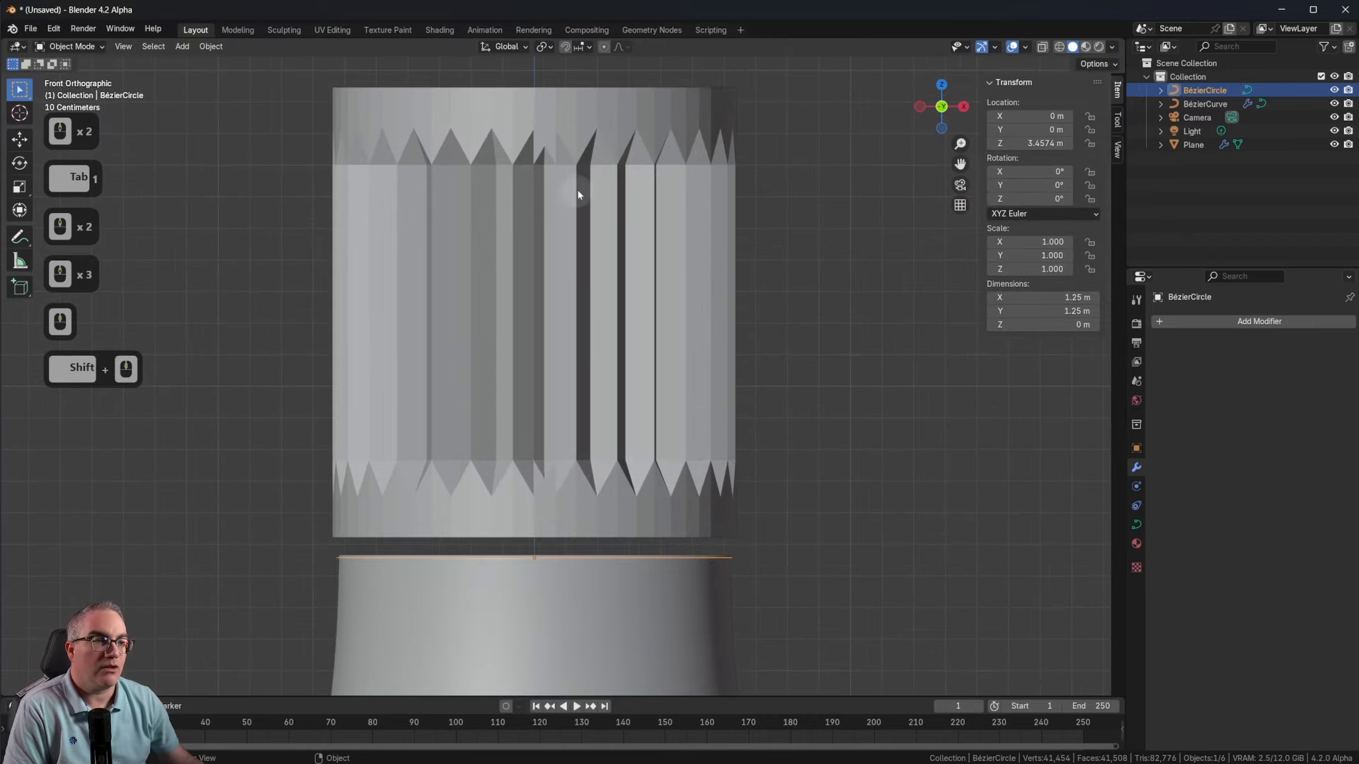
scroll(549, 191, "up", 2)
scroll(548, 153, "down", 2)
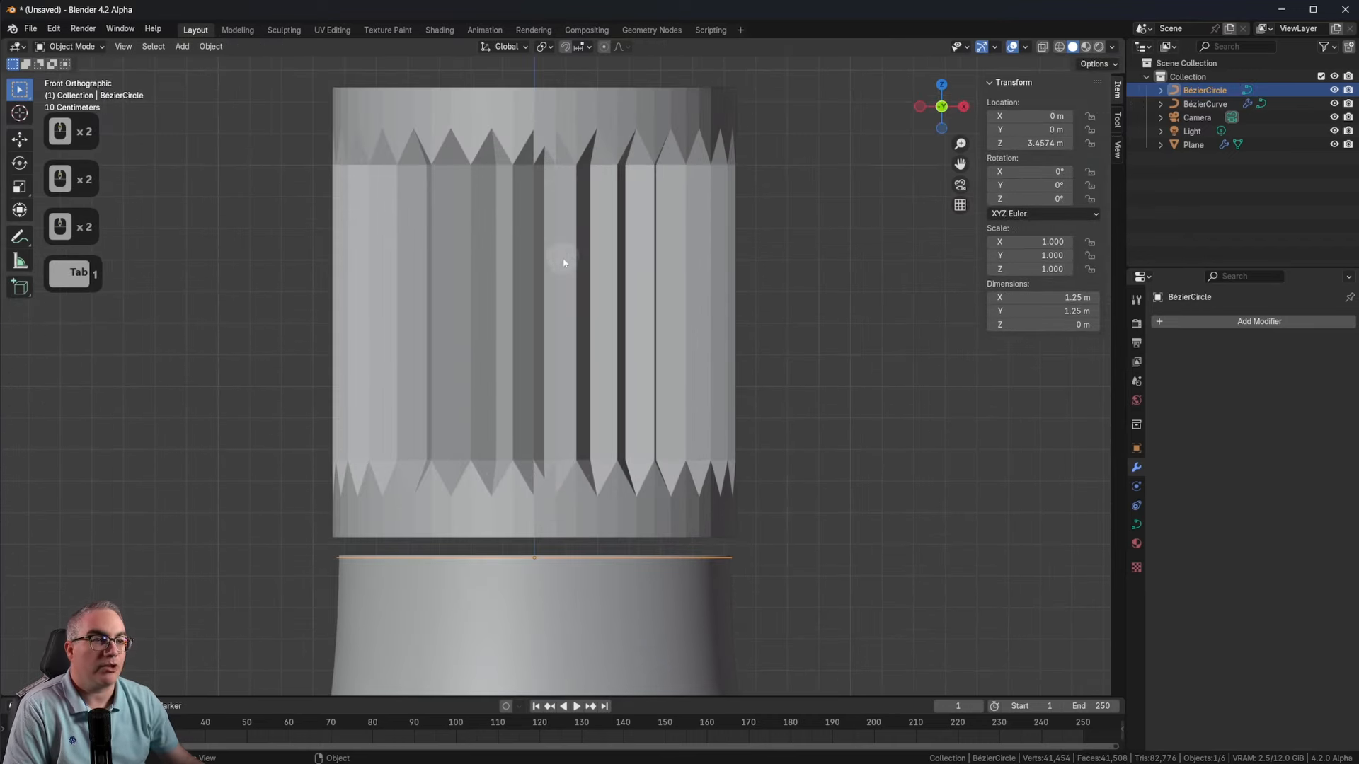
key("Tab")
scroll(672, 376, "down", 3)
key("KP_1")
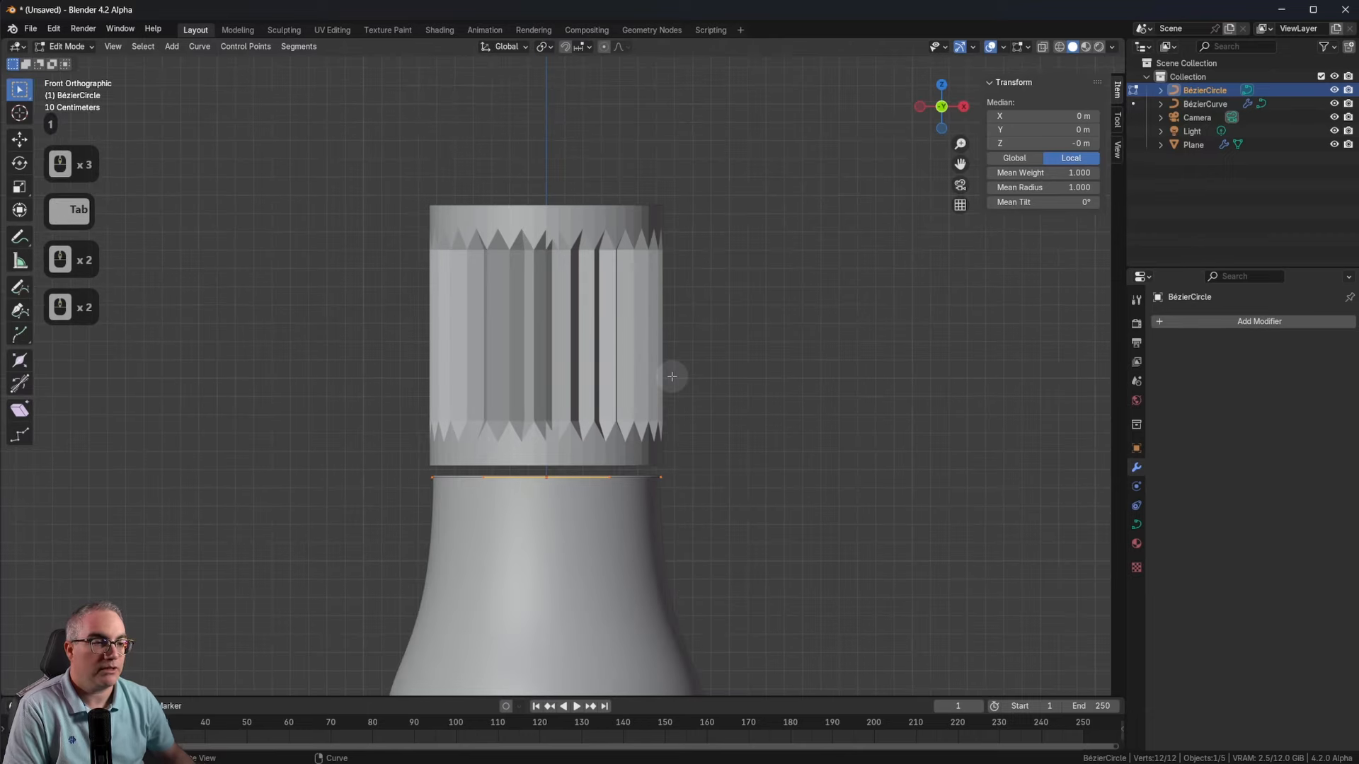
key("Tab")
Step: Scale the cap's whole base segment mesh narrower along the X axis in Edit Mode
left_click(521, 221)
key("Tab")
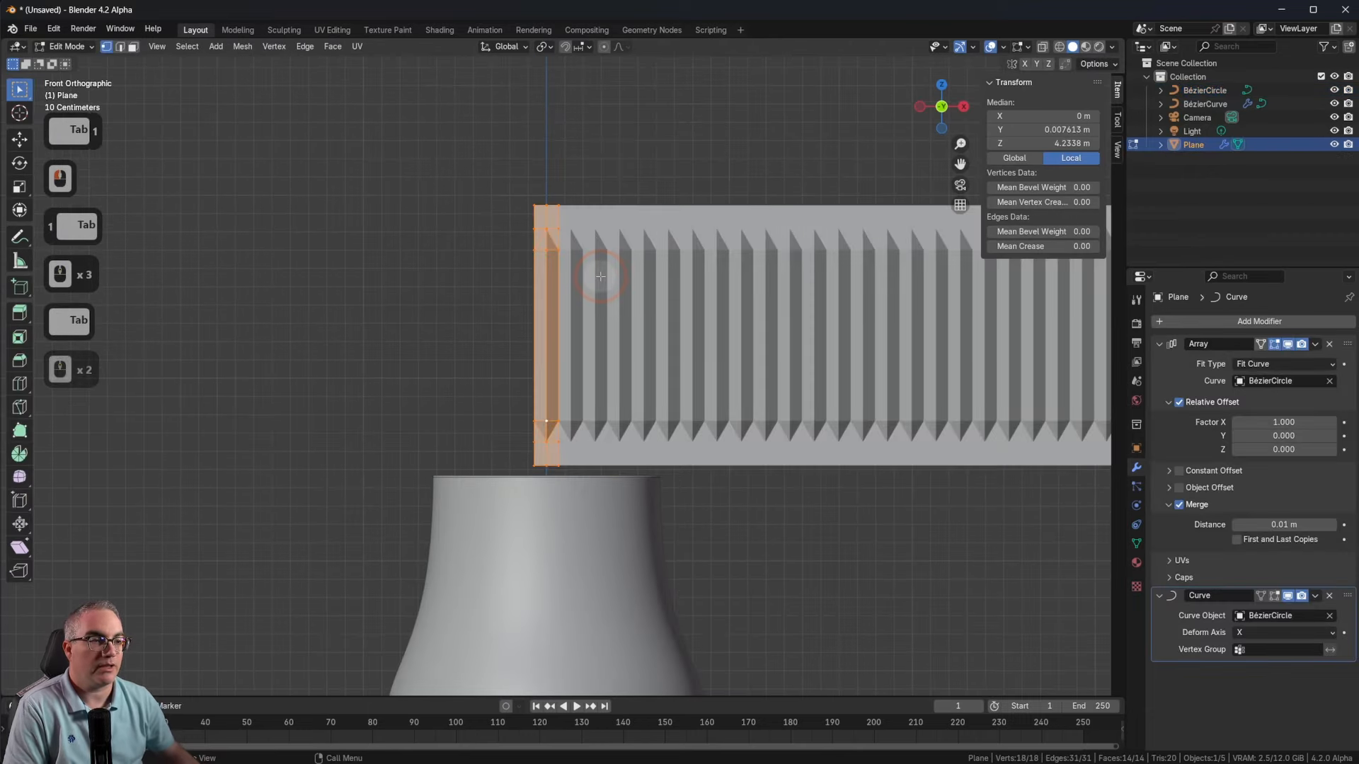
scroll(600, 277, "up", 3)
scroll(600, 277, "up", 1)
key("s")
key("x")
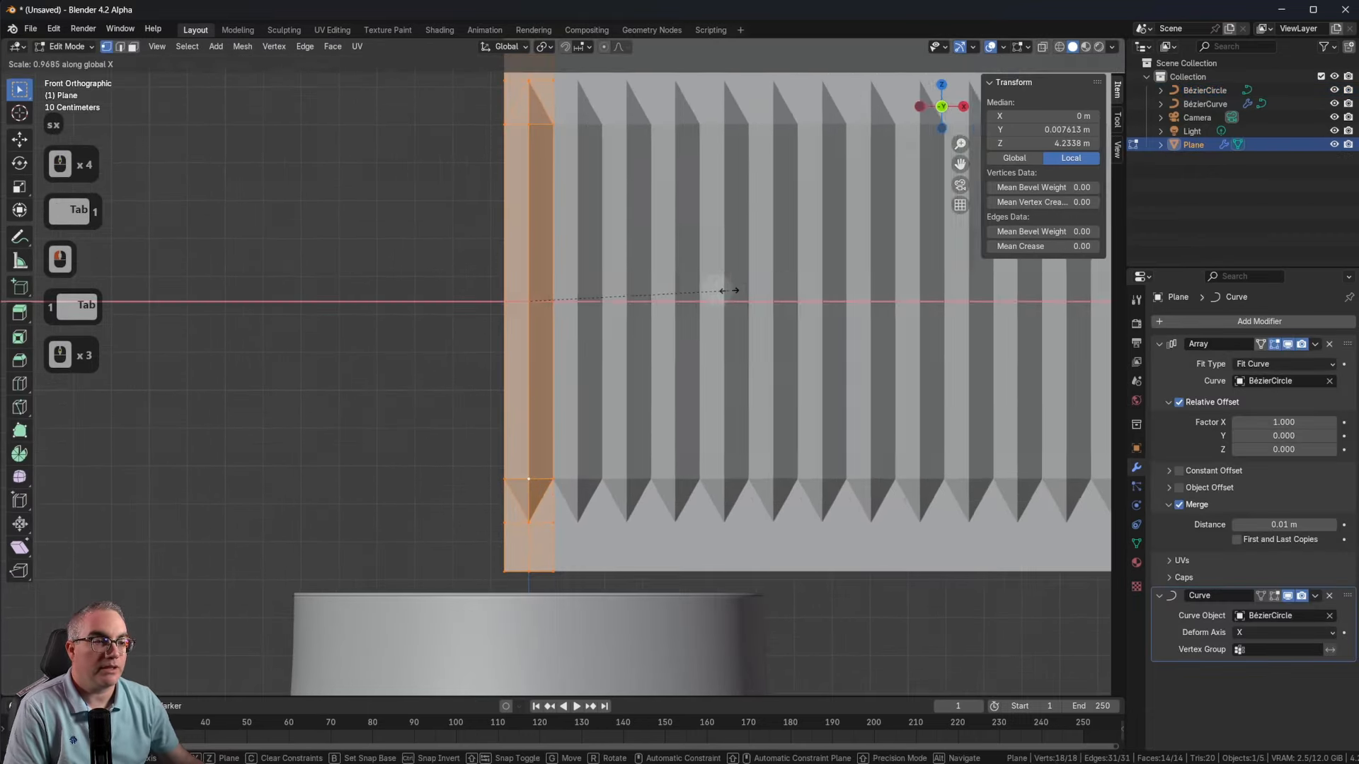
left_click(667, 295)
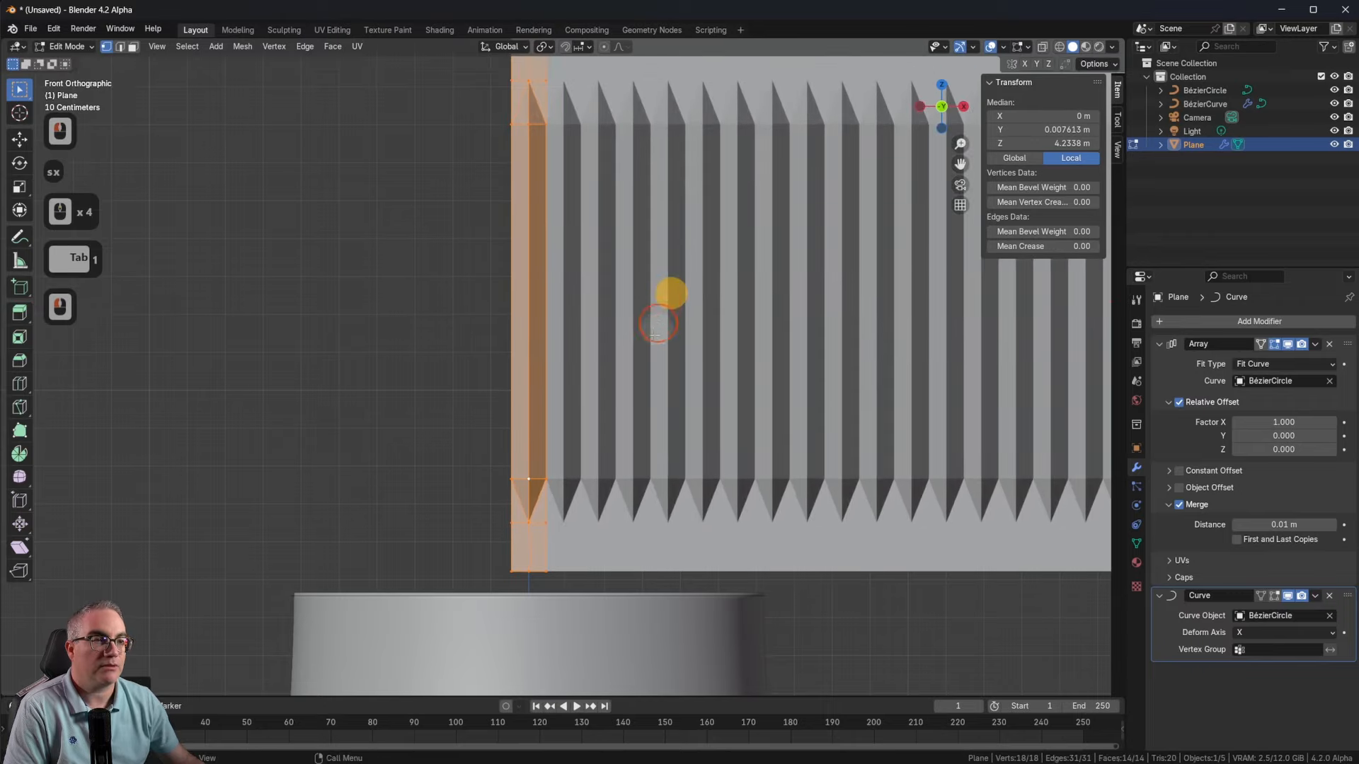
scroll(651, 339, "down", 4)
scroll(652, 339, "down", 3)
scroll(651, 339, "up", 6)
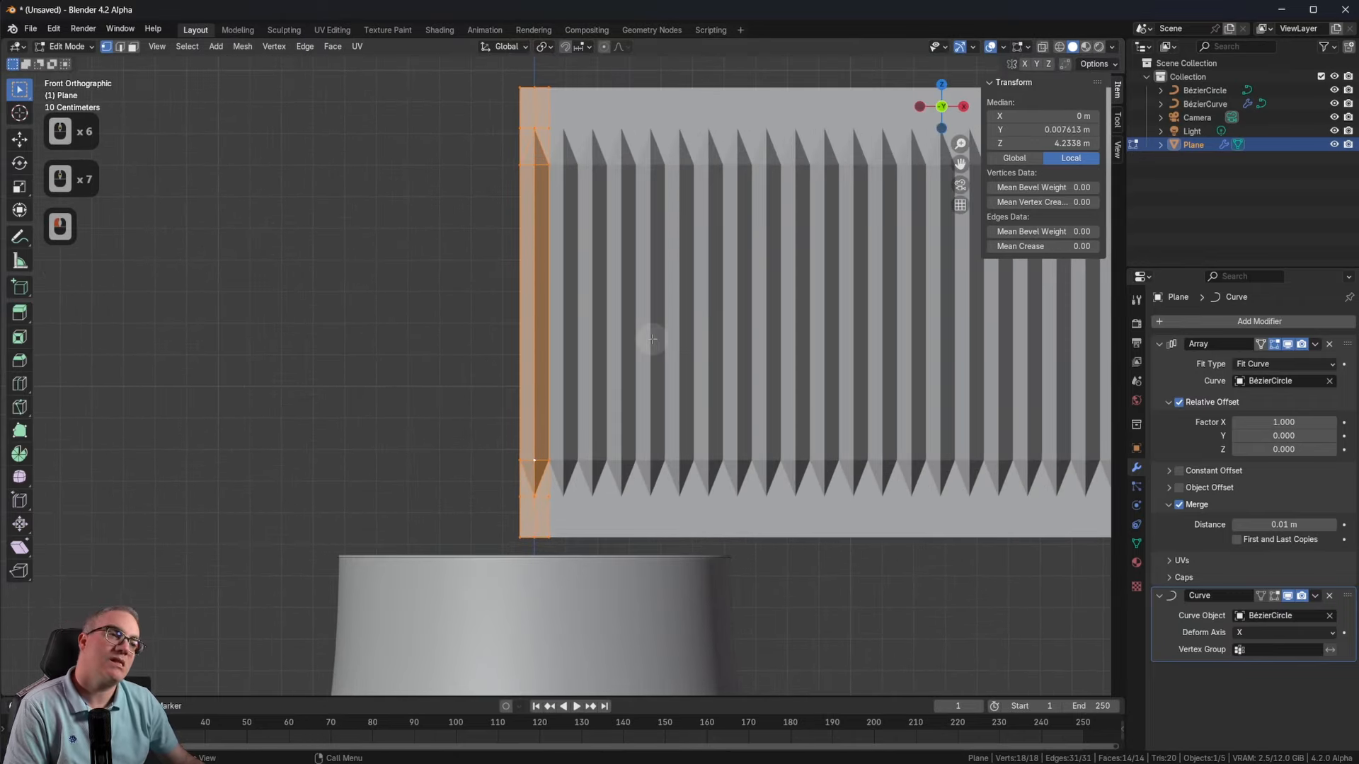
Step: Extrude the segment's right-hand edge vertices about 0.034 m along X and return to Object Mode
left_click(564, 81)
left_click_drag(572, 415, 547, 562)
key("e")
key("x")
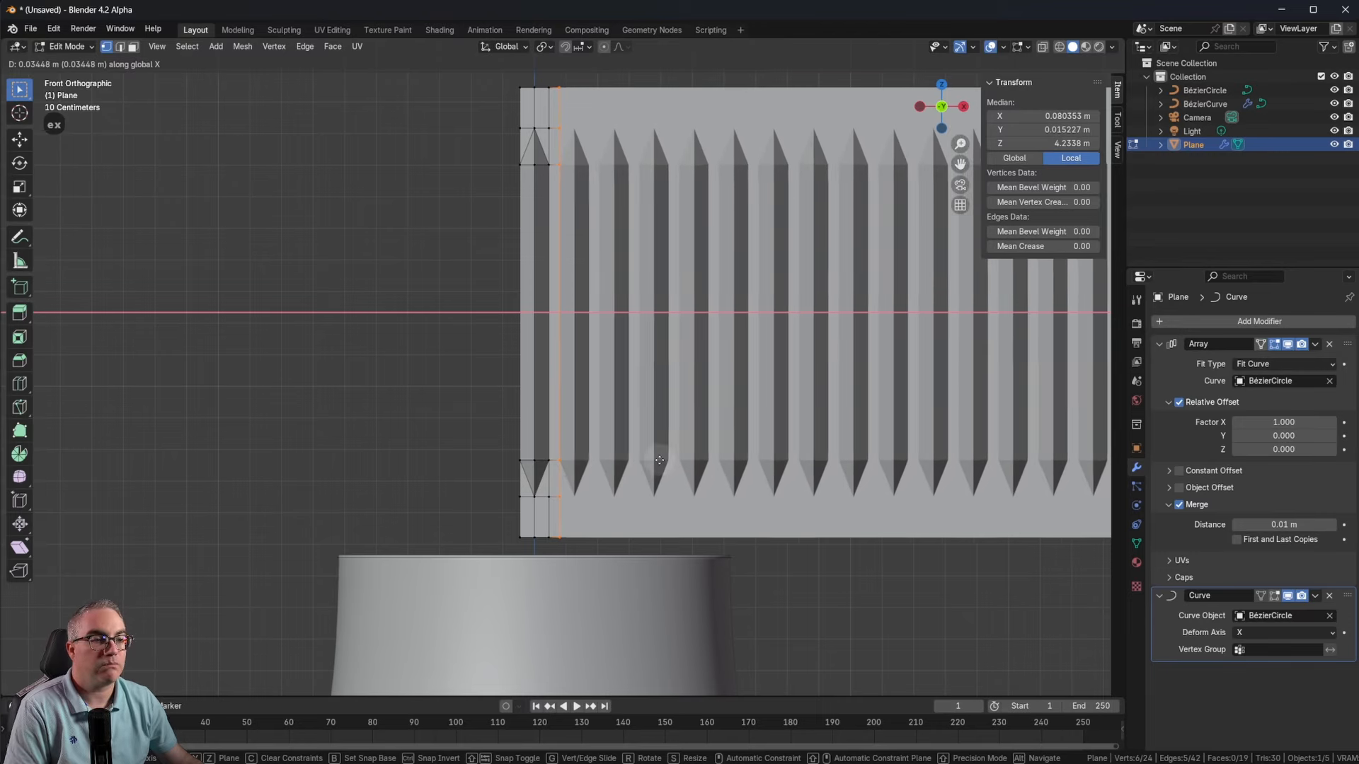
left_click(659, 460)
scroll(608, 268, "up", 3)
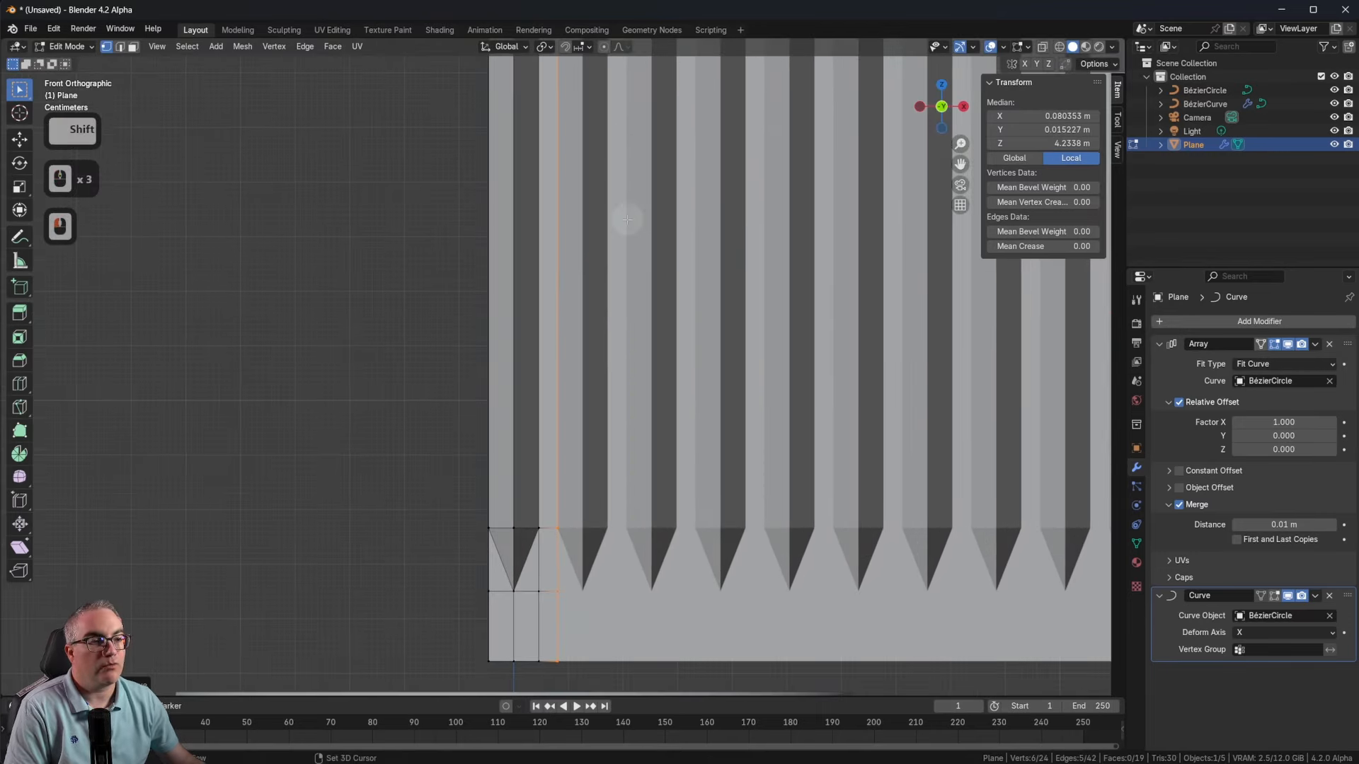
middle_click_drag(609, 267, 583, 189, "shift")
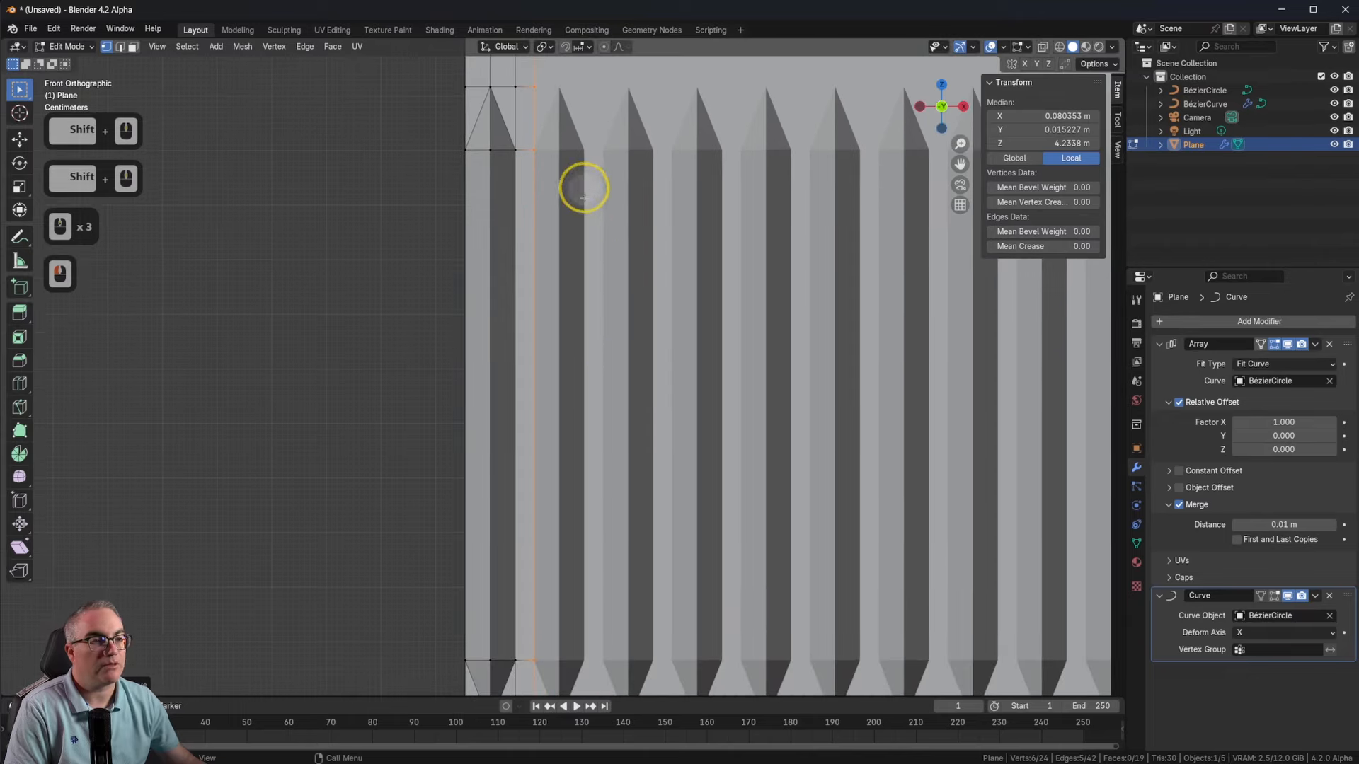
scroll(595, 294, "down", 8)
key("Tab")
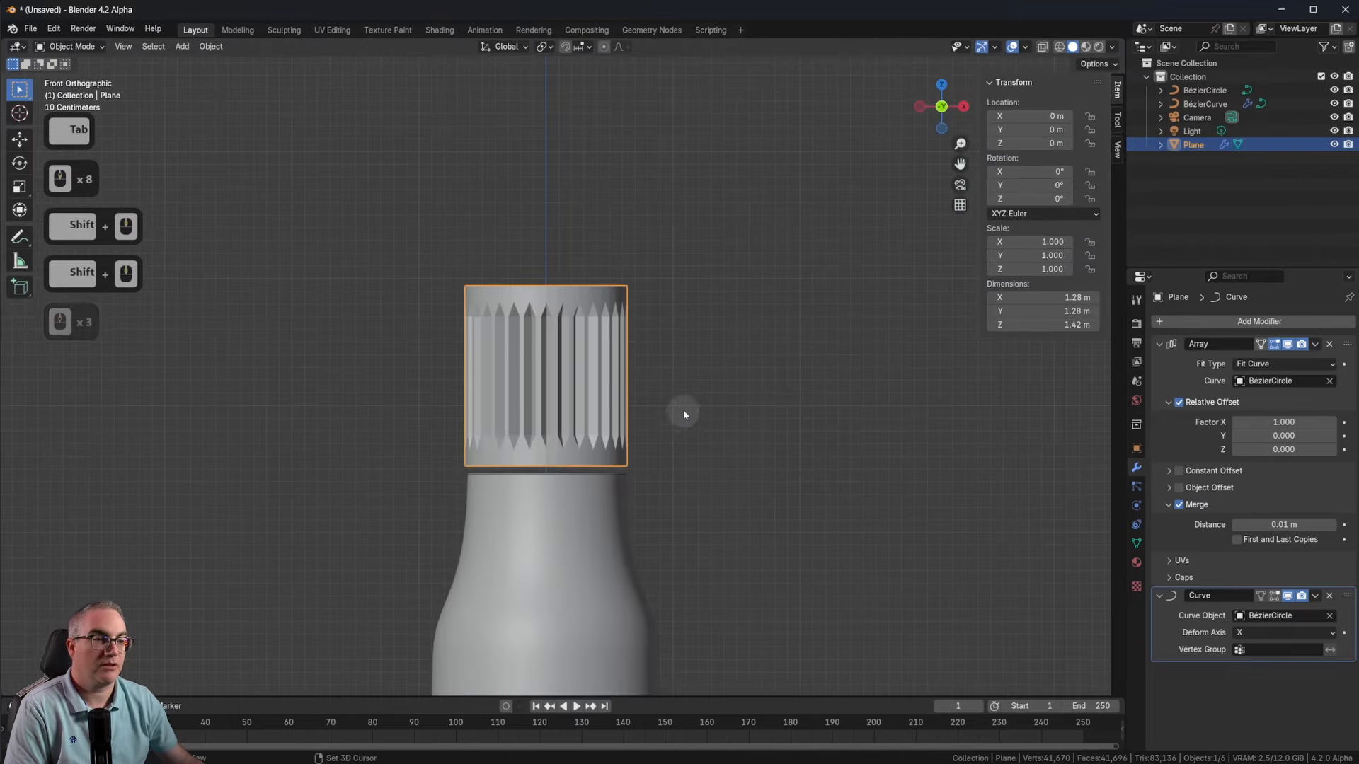
Step: Select the Bézier circle at the bottle neck and show it from the top view
middle_click_drag(682, 410, 661, 307, "shift")
scroll(650, 470, "up", 6)
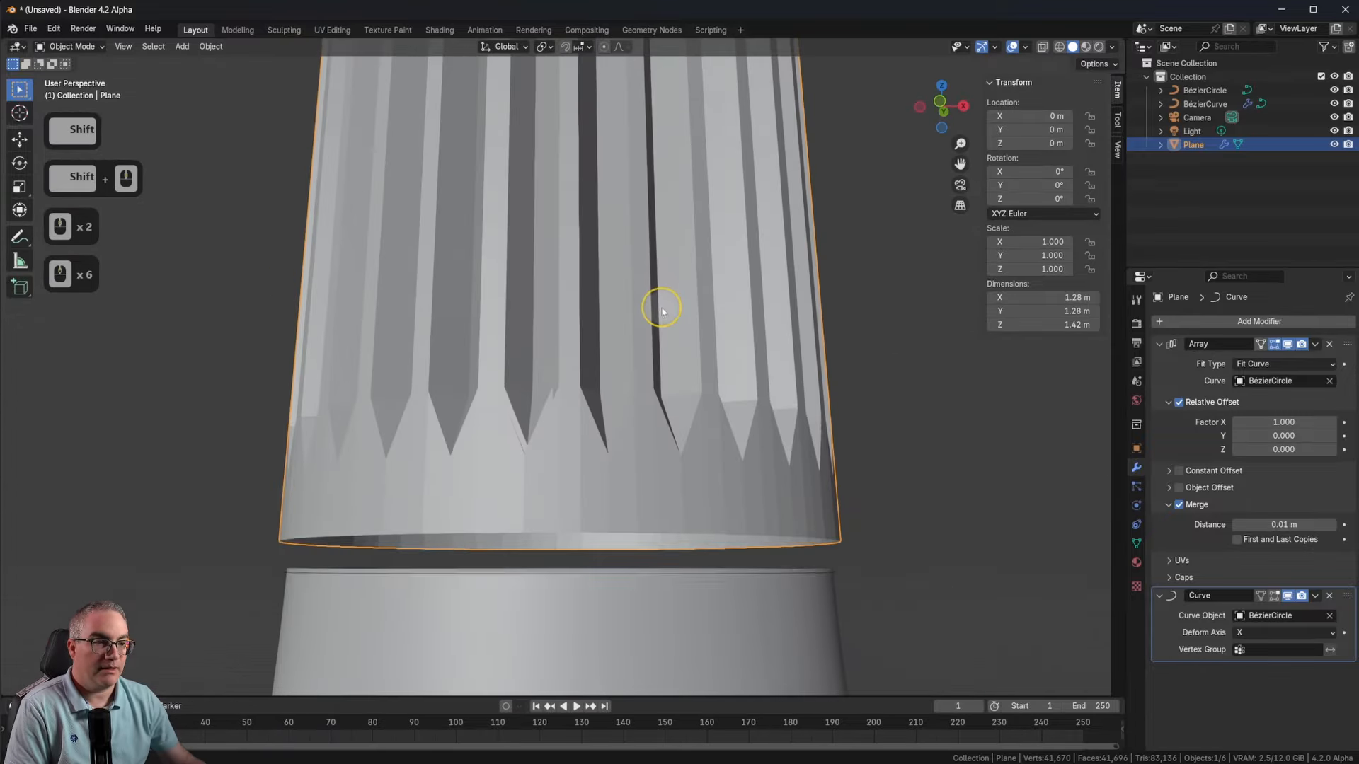
scroll(646, 567, "down", 3)
mouse_move(646, 567)
middle_mouse_down()
mouse_move(637, 501)
mouse_move(630, 576)
middle_mouse_up()
left_click(614, 598)
key("7")
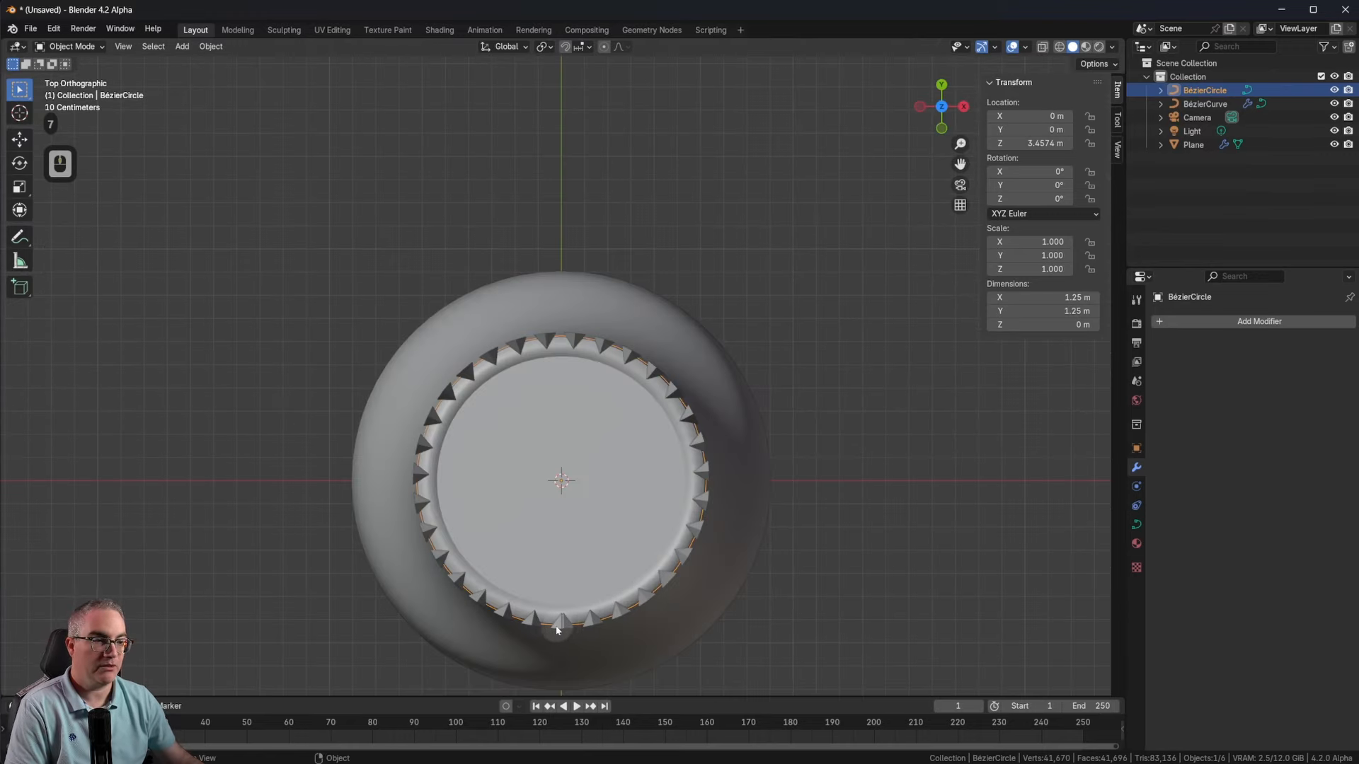
key("r")
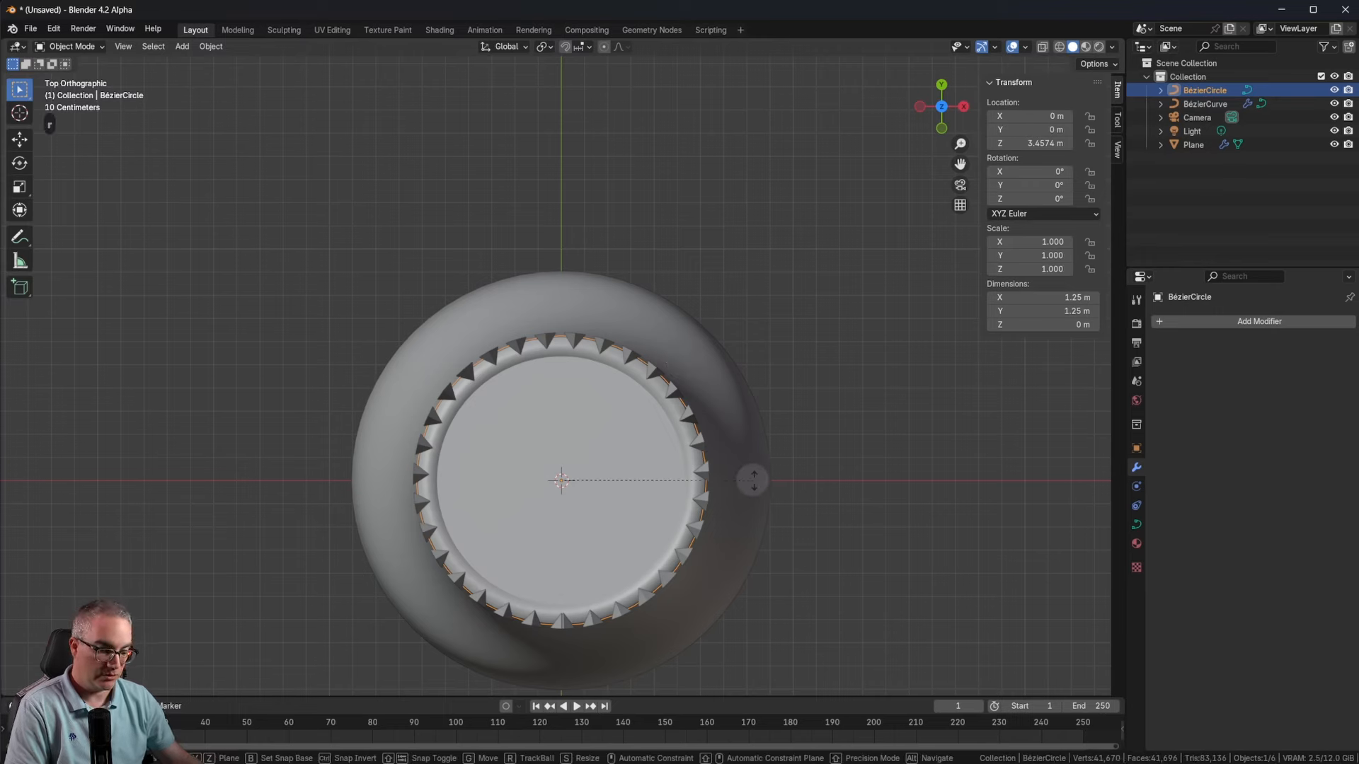
key("y")
key("1")
key("8")
key("slash")
key("0")
key("Escape")
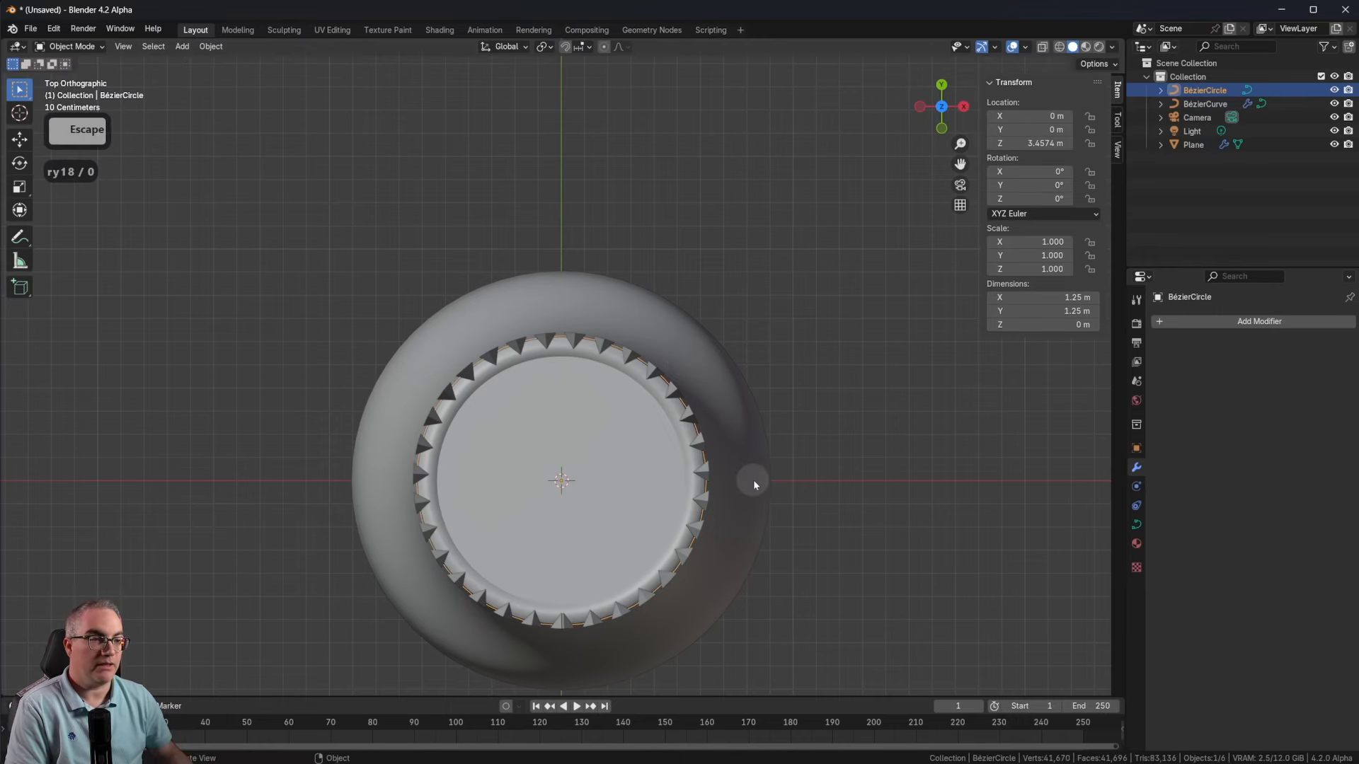
Step: Rotate the Bézier circle 180° around the Z axis
key("r")
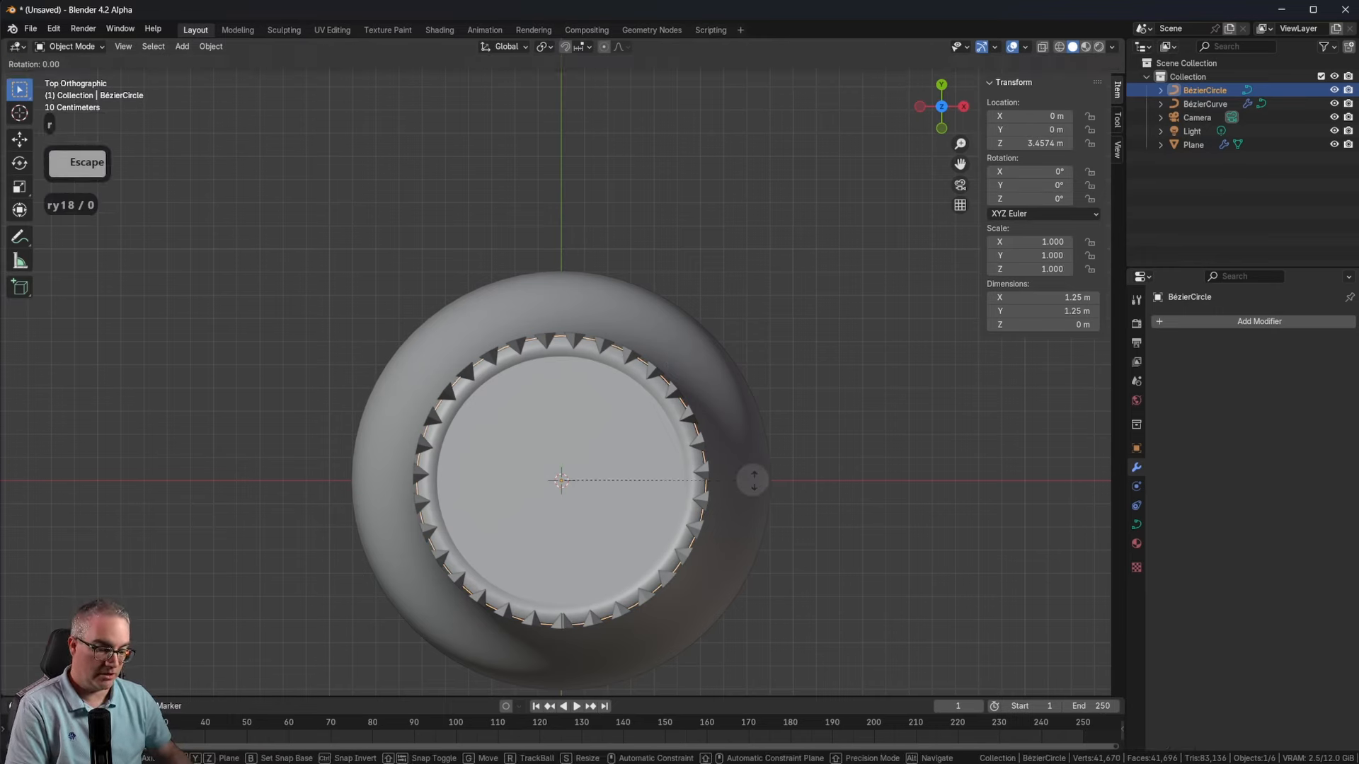
type("z180")
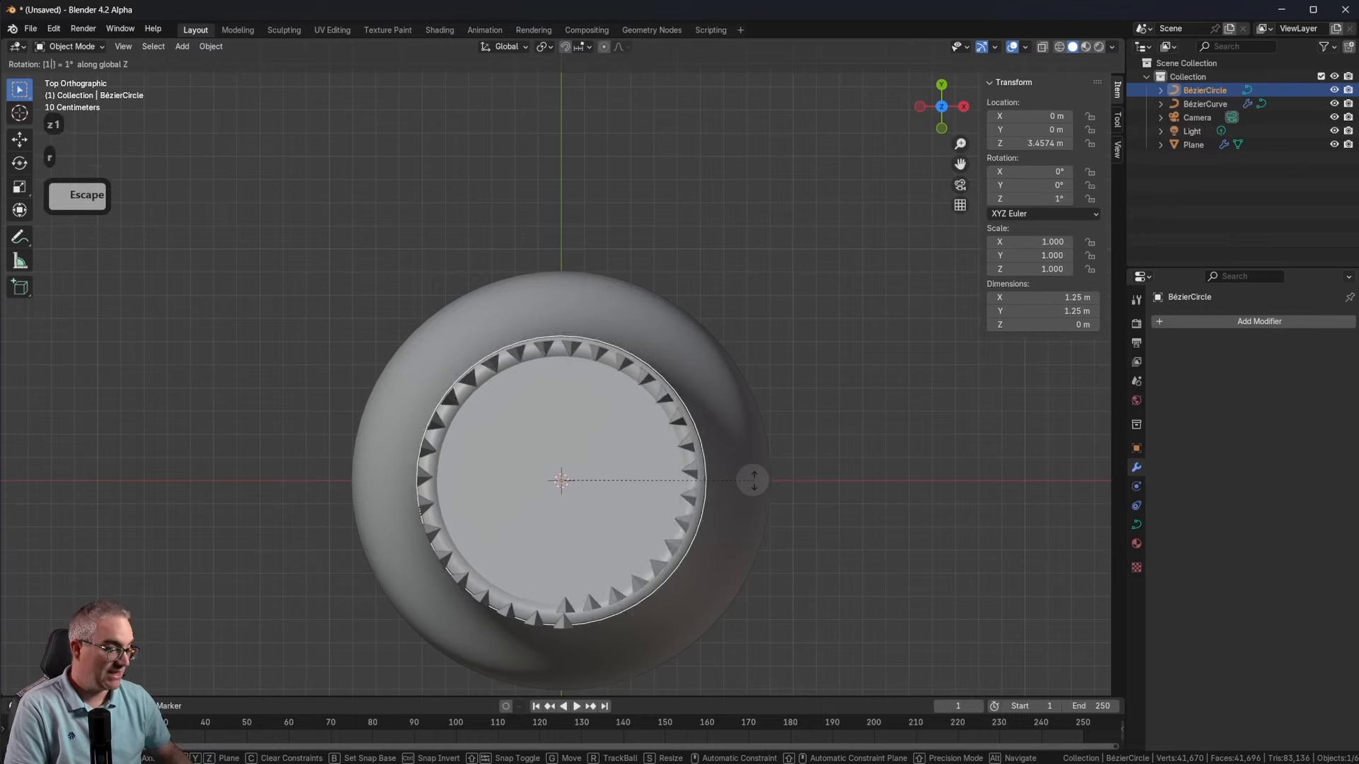
key("Return")
Step: Examine the outward-facing cap ridges and the seam where the array's first and last copies meet
scroll(690, 323, "up", 3)
scroll(683, 300, "up", 3)
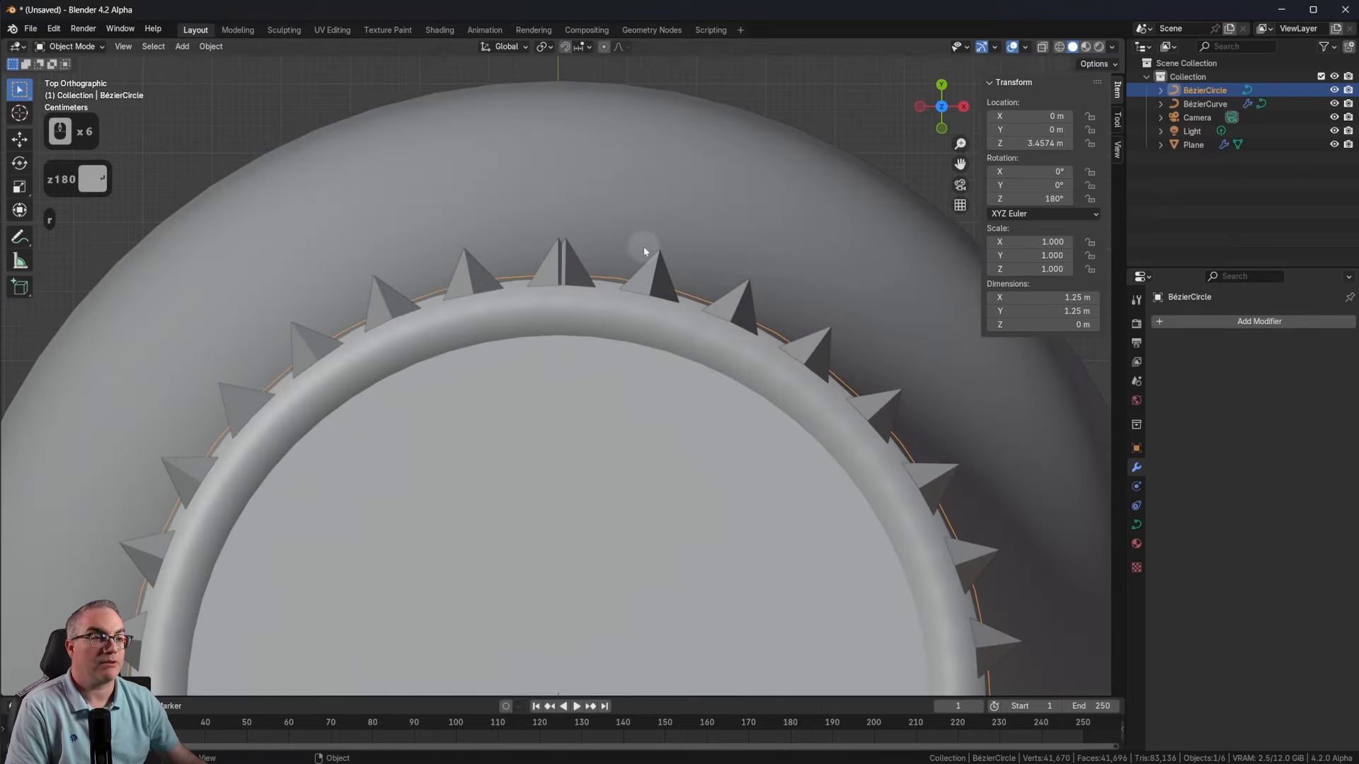
middle_click_drag(857, 523, 848, 495, "shift")
middle_click_drag(880, 555, 686, 462)
scroll(830, 476, "down", 4)
scroll(704, 354, "up", 4)
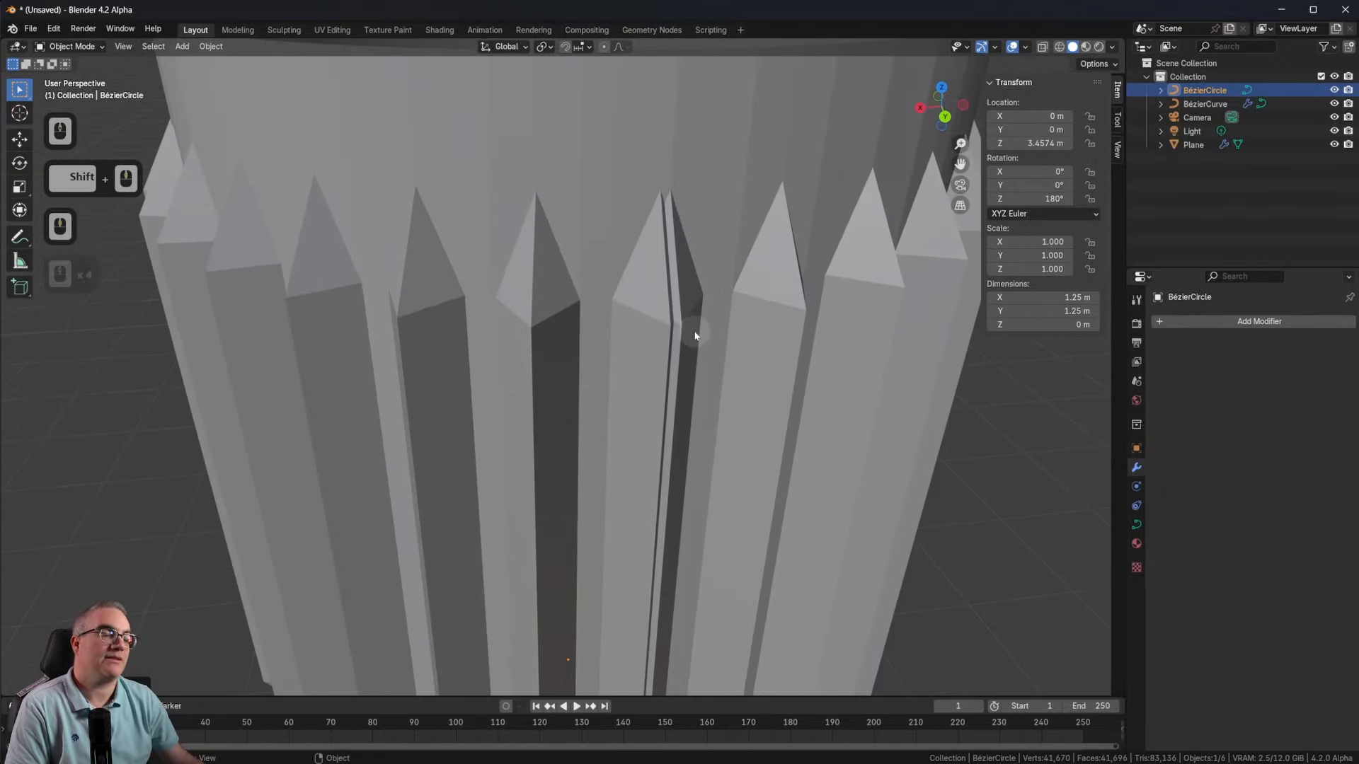
scroll(694, 333, "up", 1)
scroll(696, 335, "down", 1)
middle_click_drag(715, 271, 736, 354, "shift")
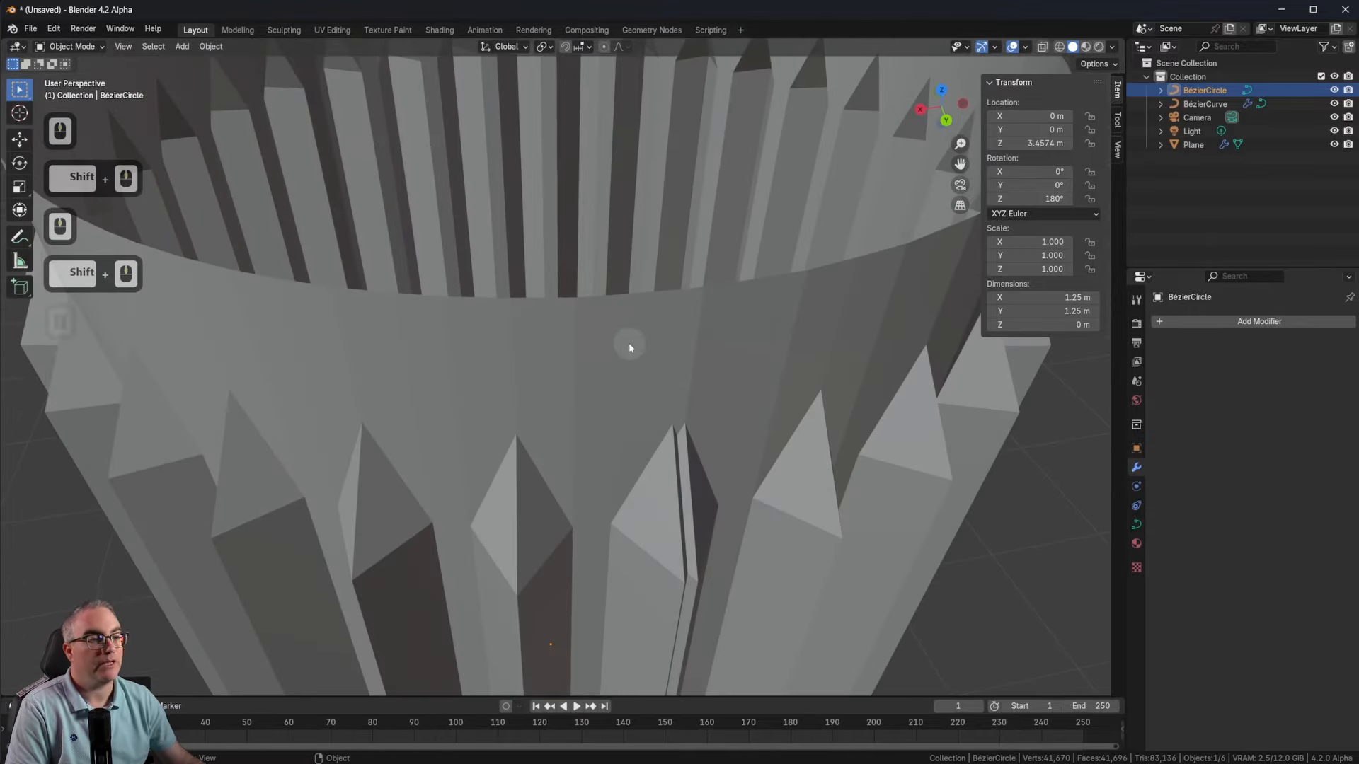
Step: Switch the cap's Array modifier to the Fixed Count fit type with a count of 31
left_click(897, 429)
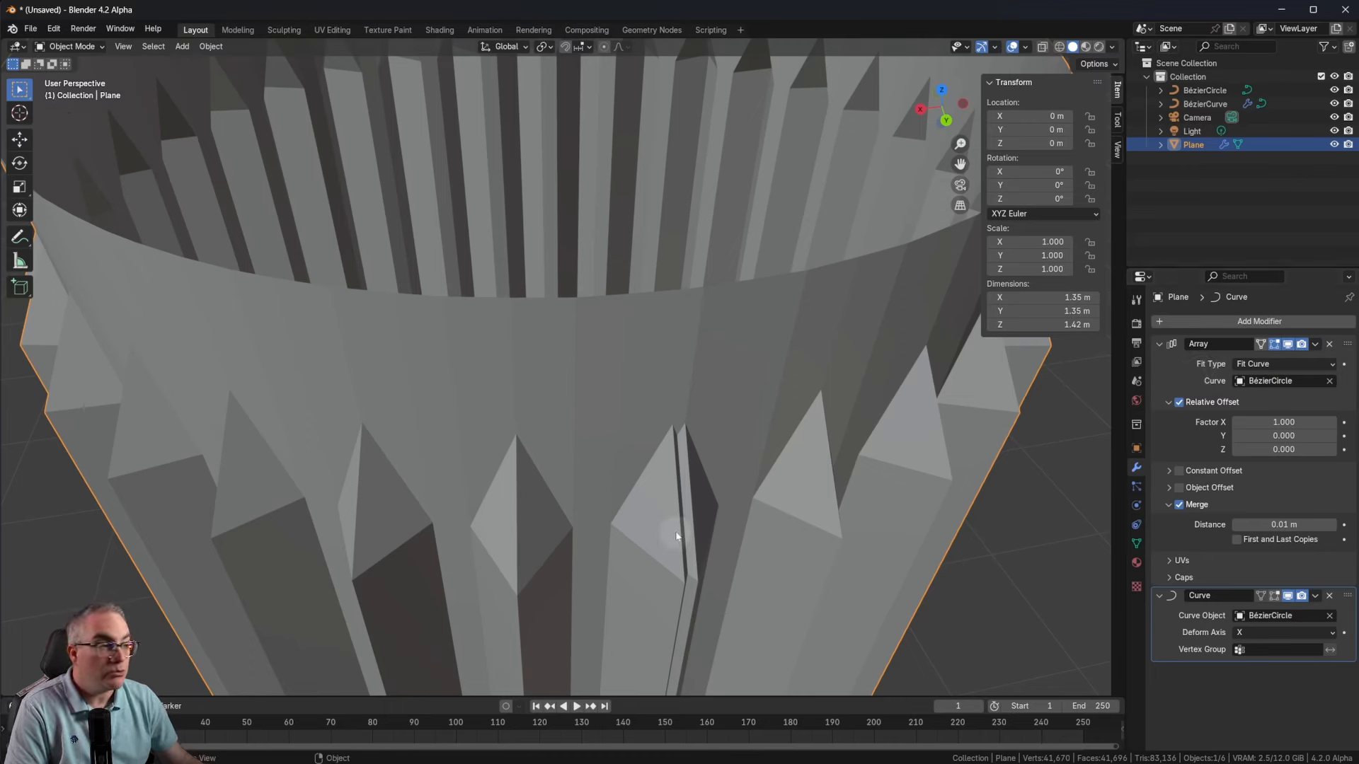
left_click(1285, 365)
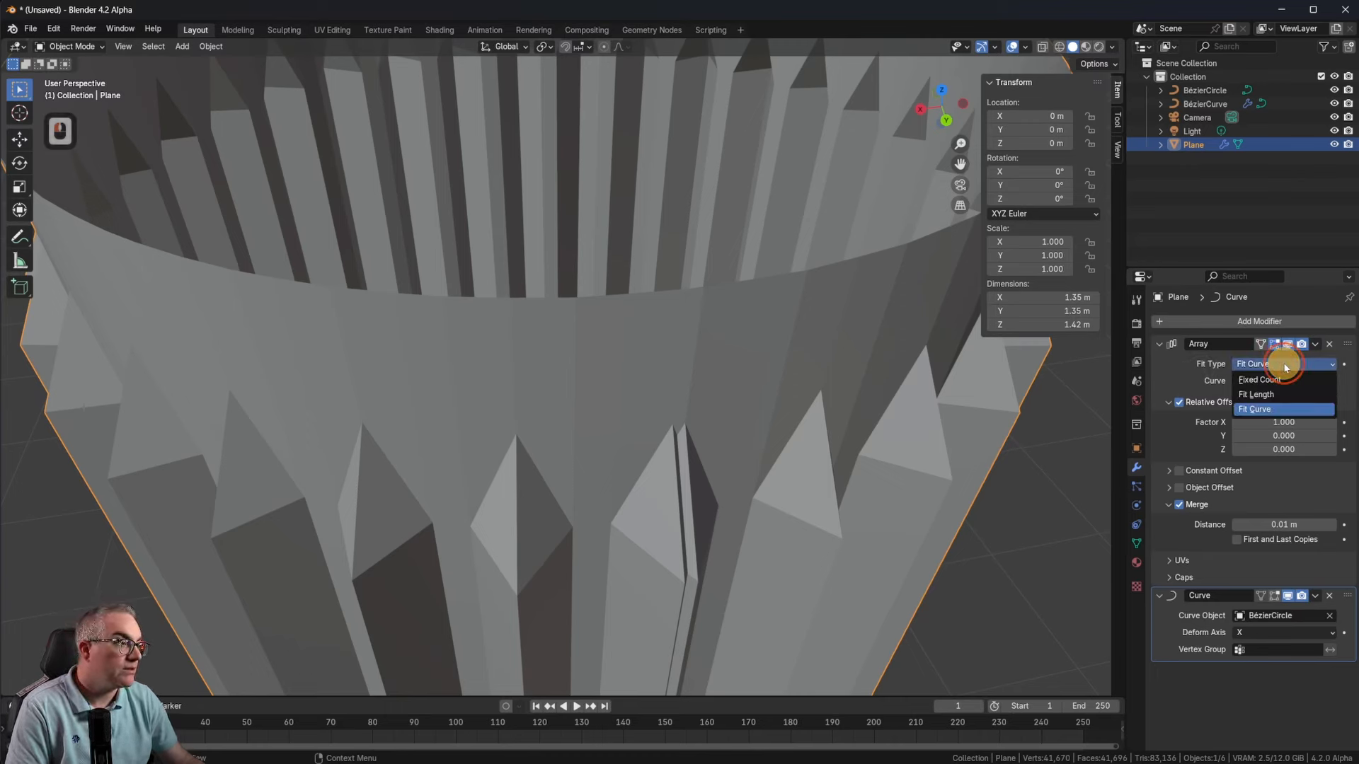
left_click(1292, 382)
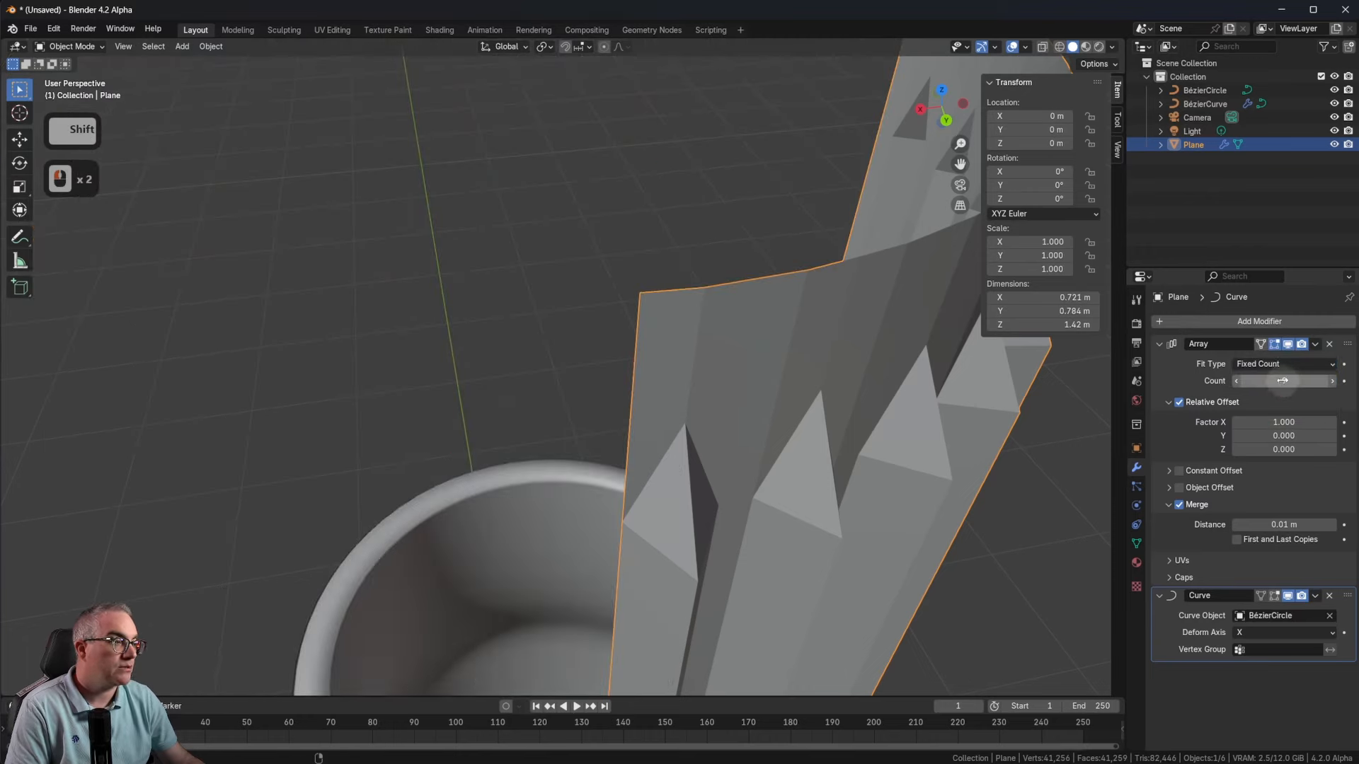
left_click_drag(1283, 382, 211, 381, "shift")
scroll(873, 477, "down", 3)
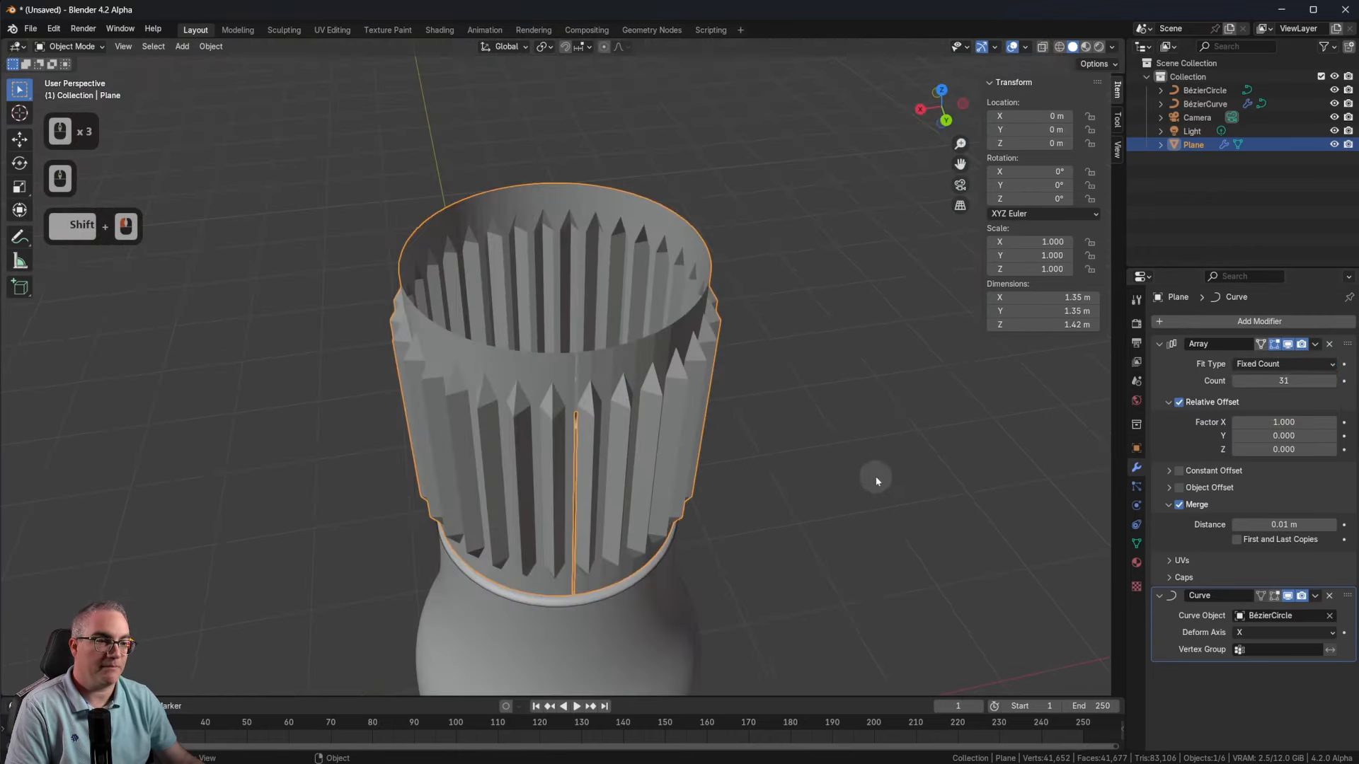
Step: Check the seam of the cap up close and raise the Array count to 32
middle_click_drag(873, 476, 838, 465, "shift")
scroll(607, 384, "up", 6)
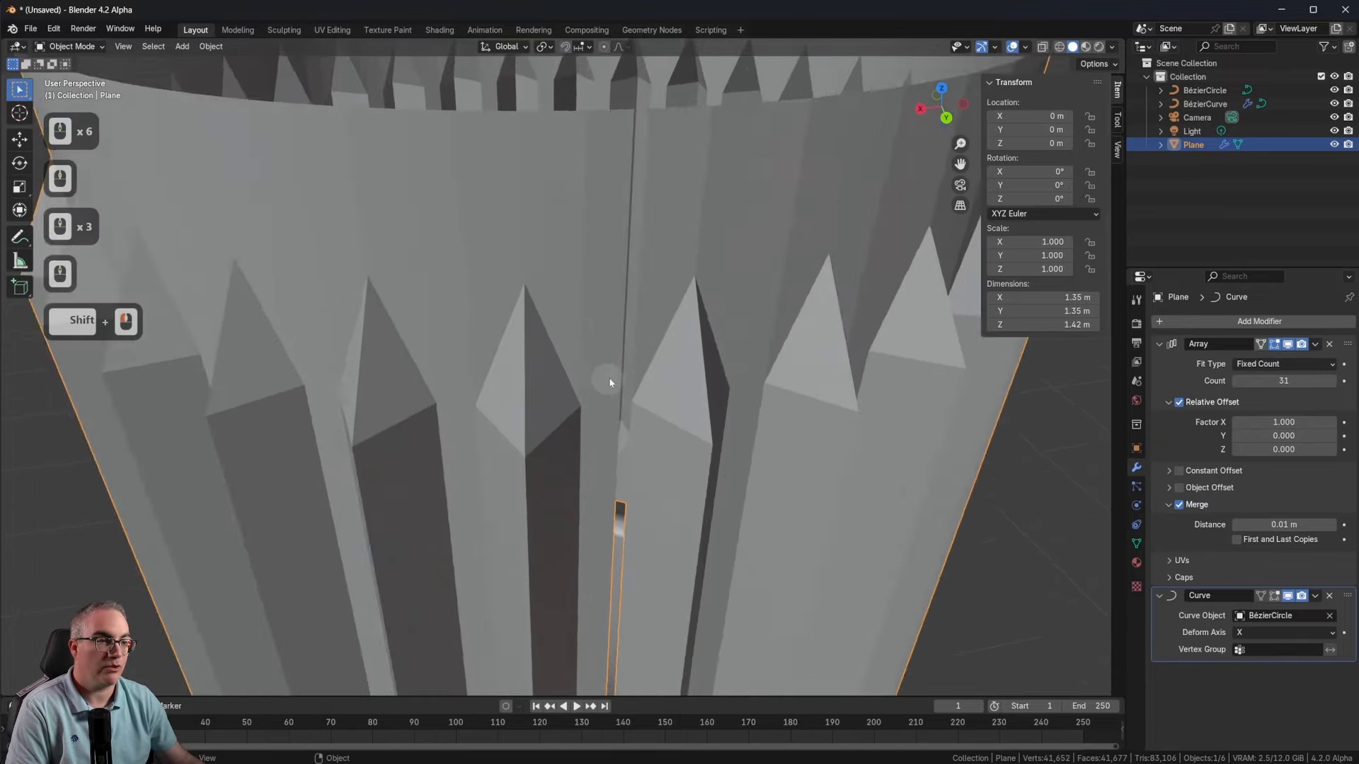
scroll(661, 314, "down", 2)
middle_click_drag(661, 314, 662, 405, "shift")
left_click(1333, 382)
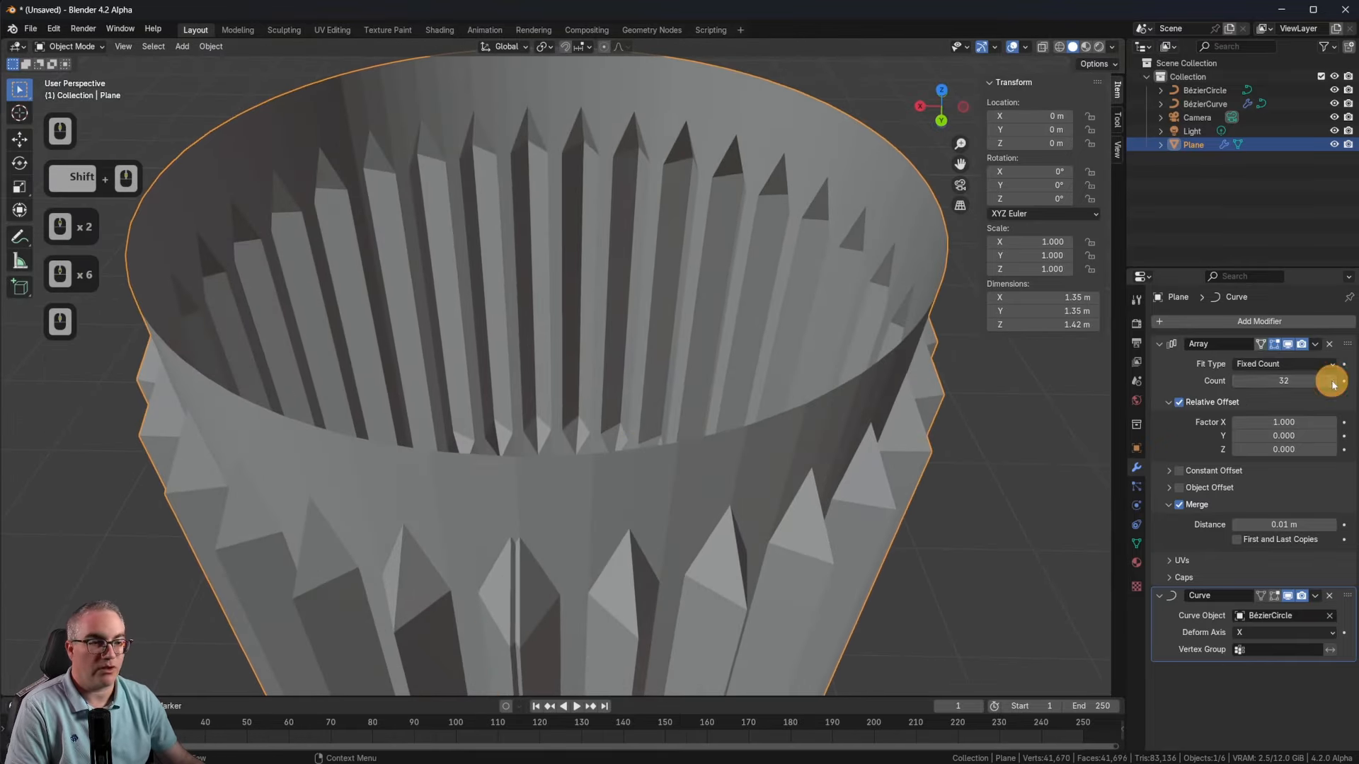
Step: Compare the cap's seam up close with the Array count at 31 and at 32
left_click(559, 657)
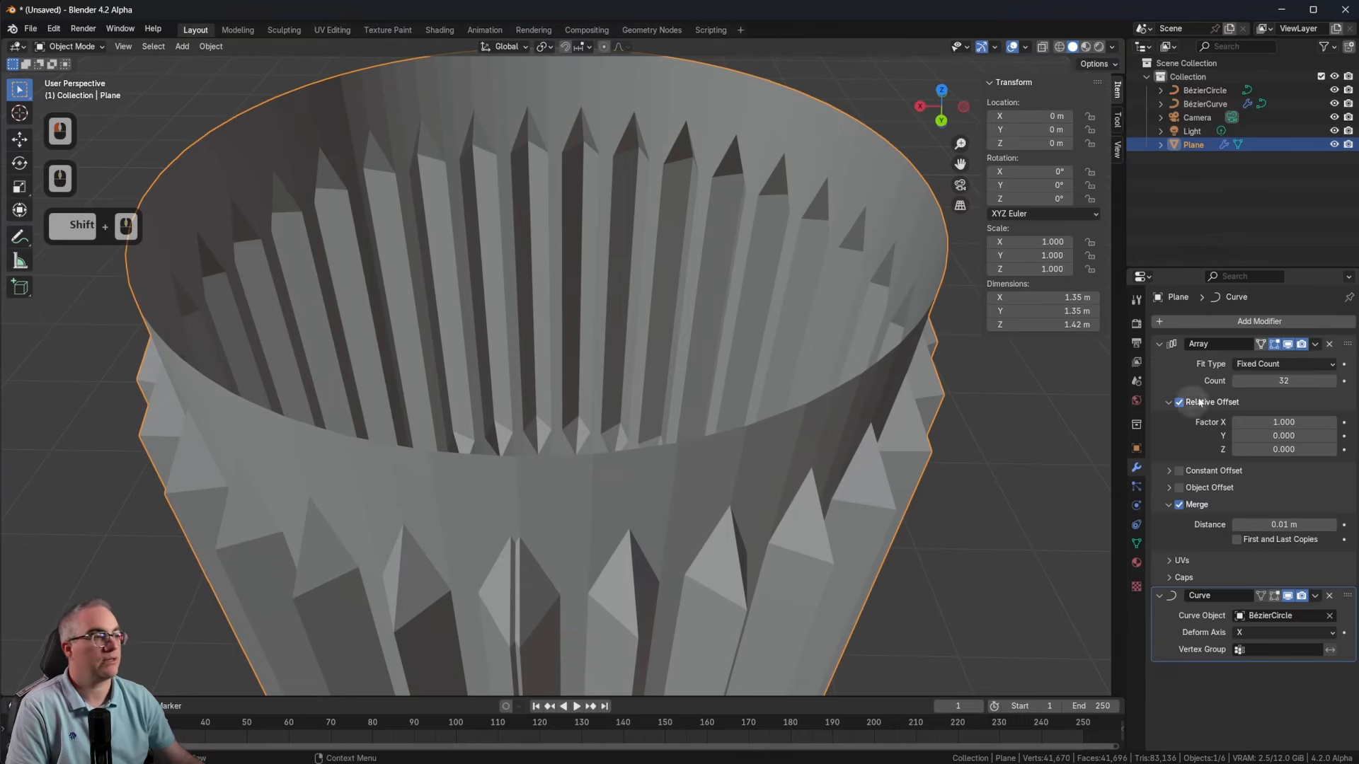
left_click(1237, 383)
scroll(494, 597, "up", 3)
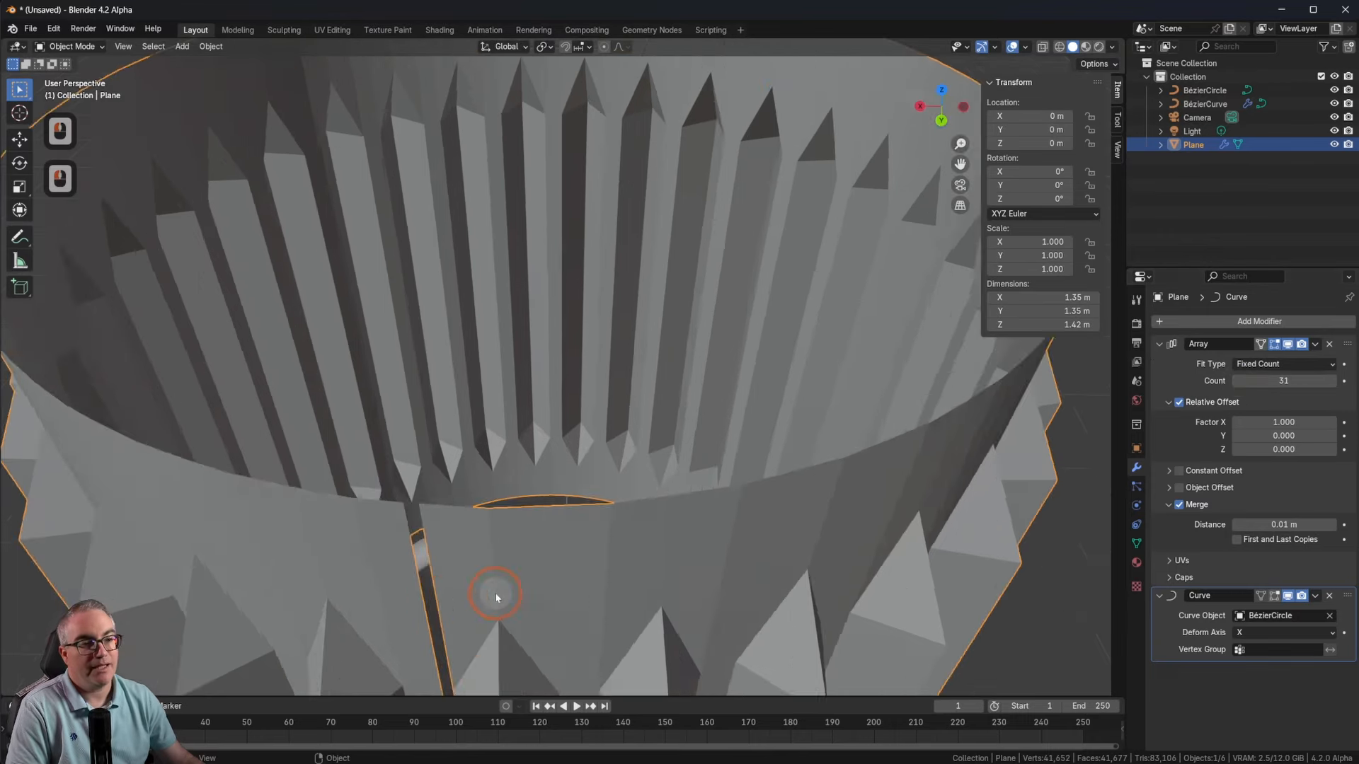
middle_click_drag(532, 601, 454, 438, "shift")
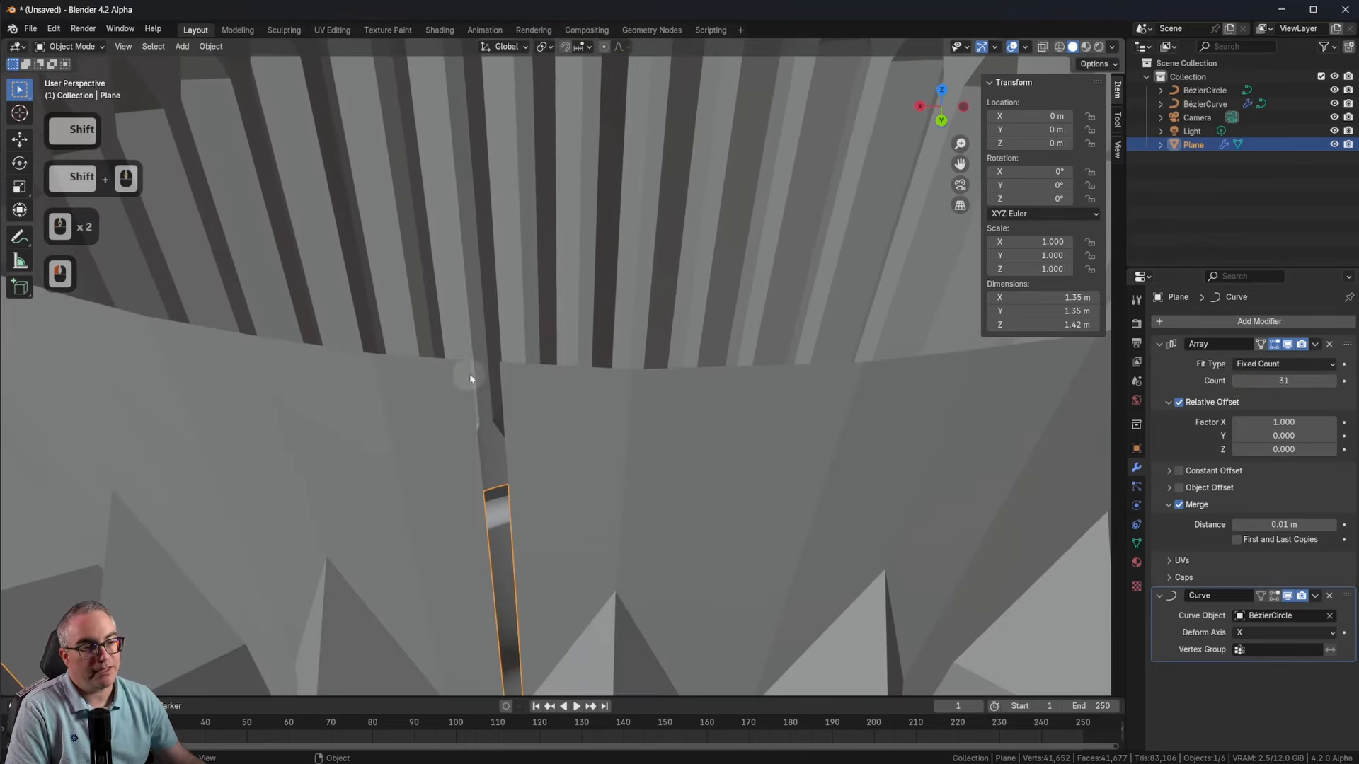
left_click(1334, 381)
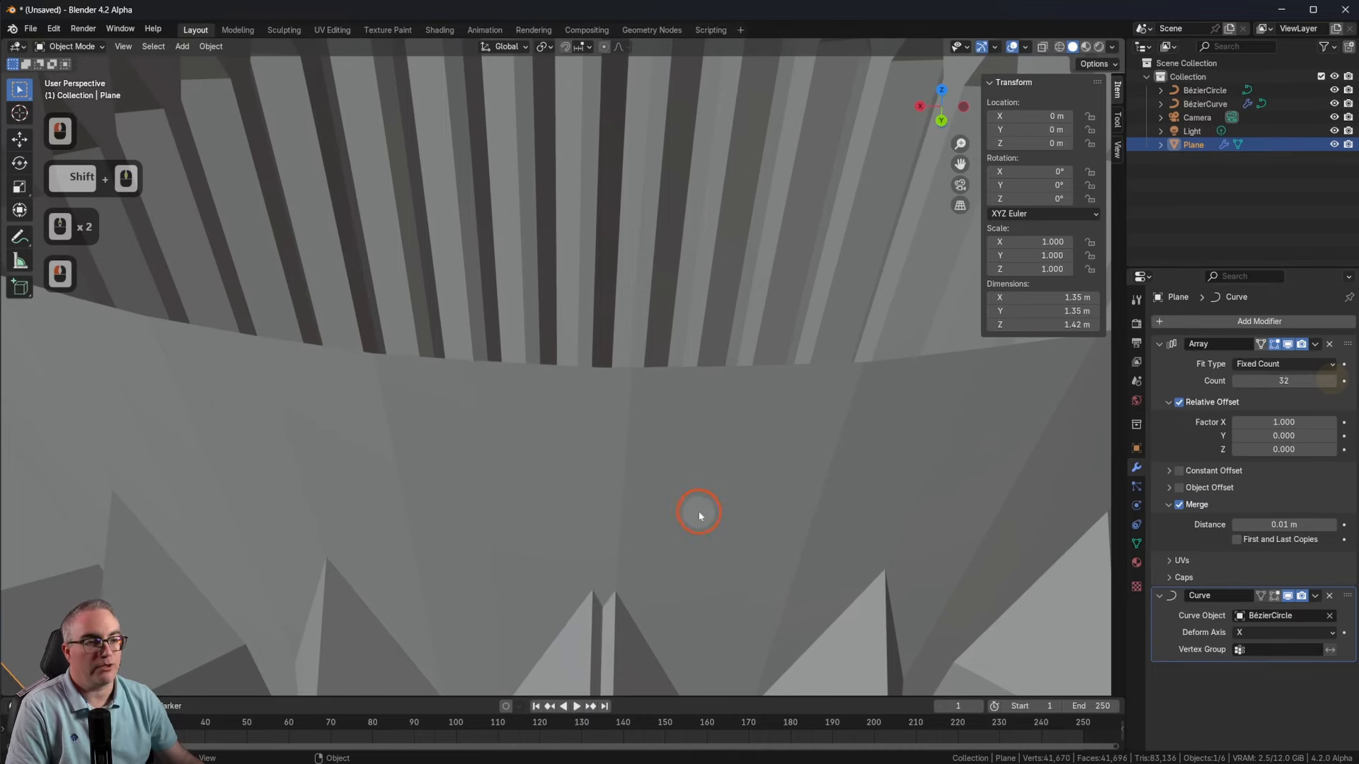
scroll(700, 515, "down", 5)
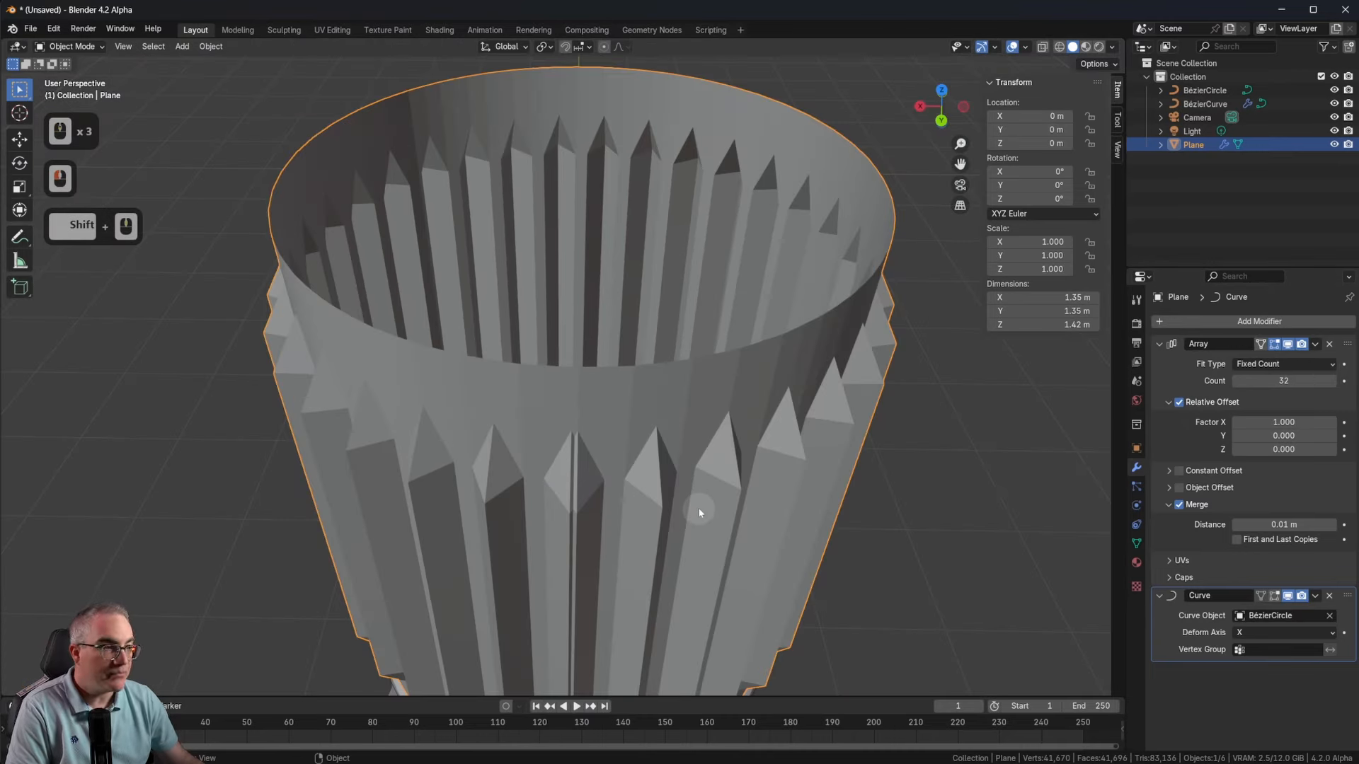
scroll(699, 512, "up", 1)
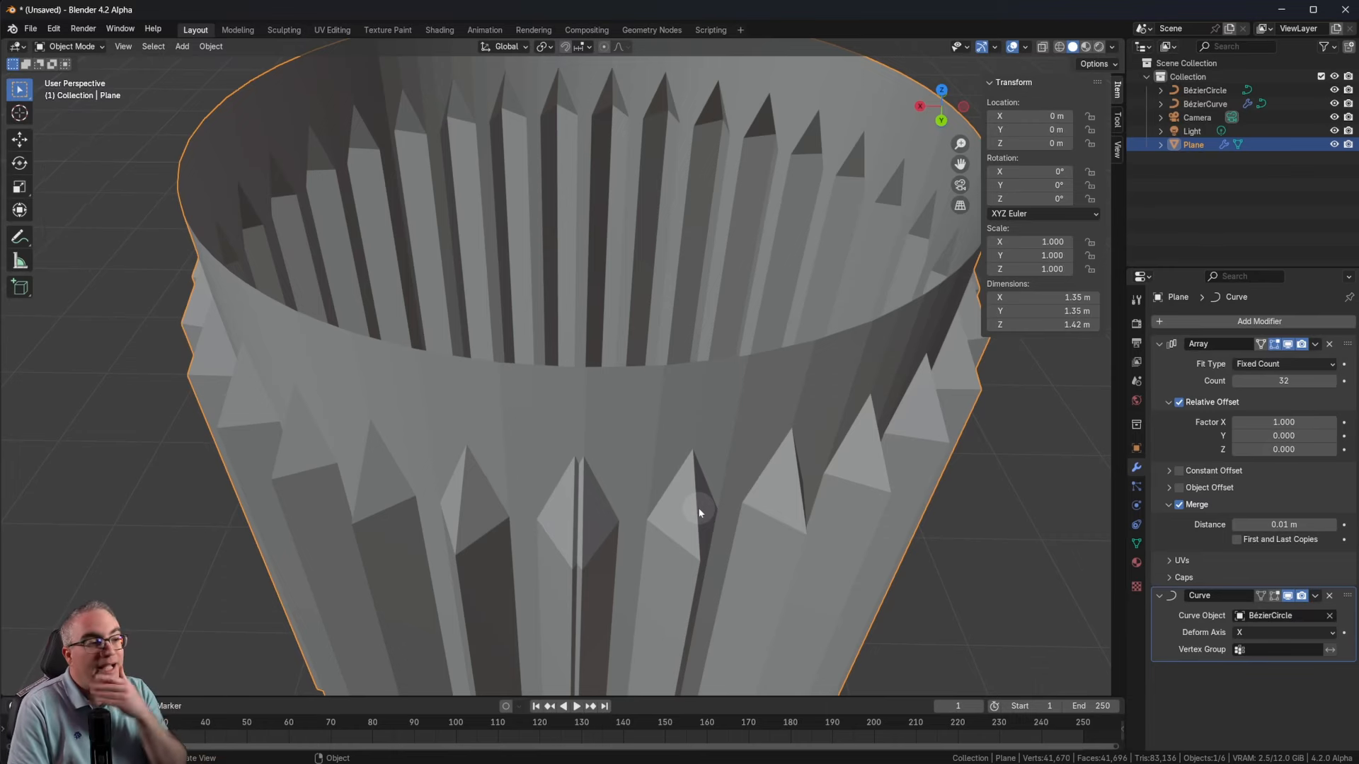
Step: Switch the cap's Array modifier to the Fit Curve fit type, using the BézierCircle as its curve
left_click(1292, 365)
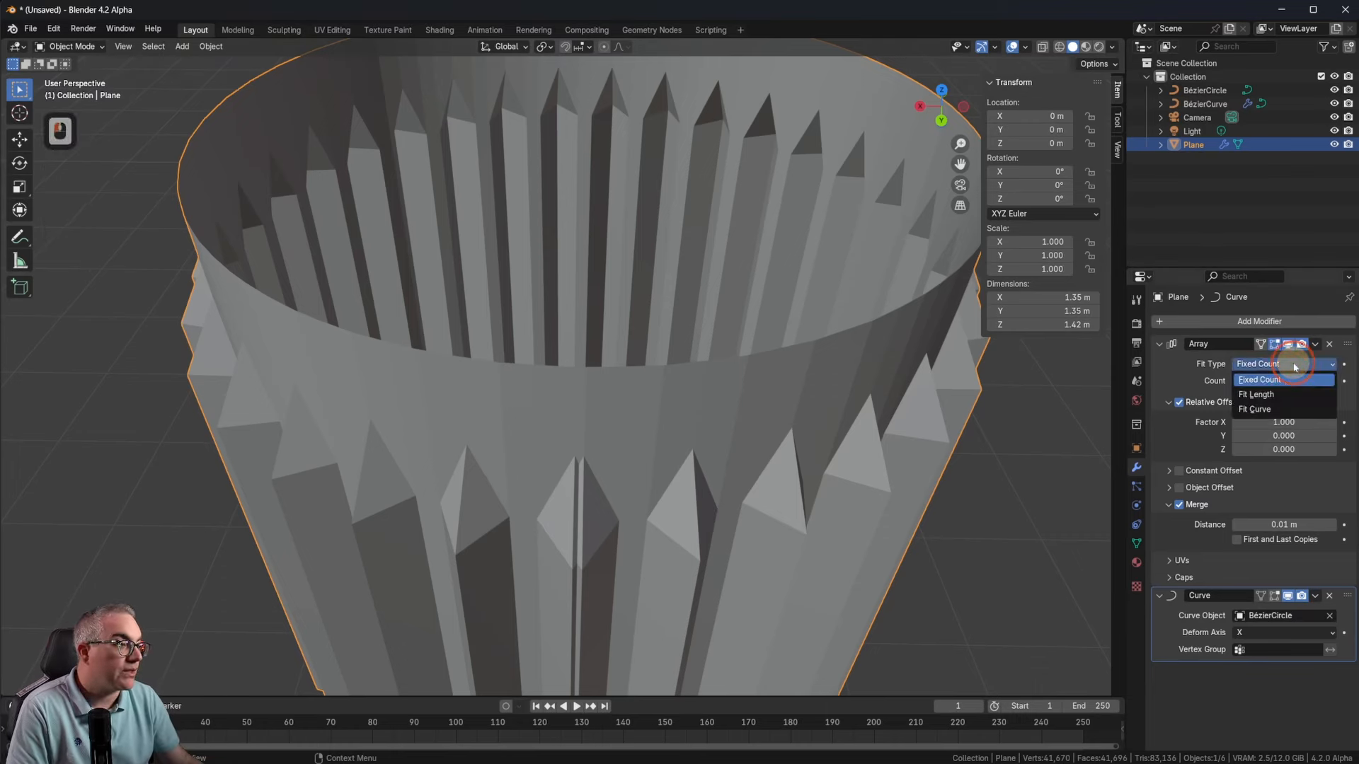
left_click(1274, 409)
left_click(764, 542)
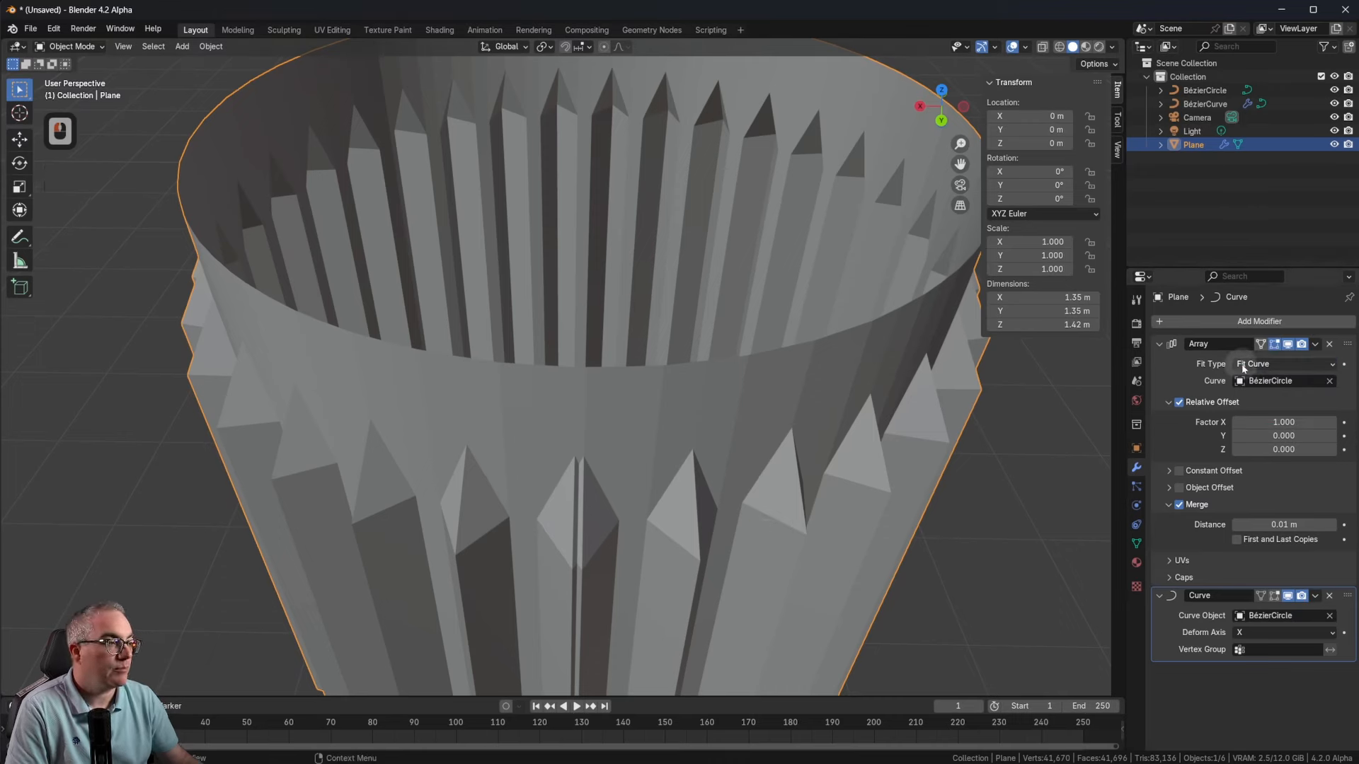
Step: Scale the Bézier circle around the bottle neck to about 1.028 so the cap's ridges meet at the seam
middle_click_drag(700, 551, 644, 646, "shift")
scroll(752, 442, "down", 2)
left_click(607, 677)
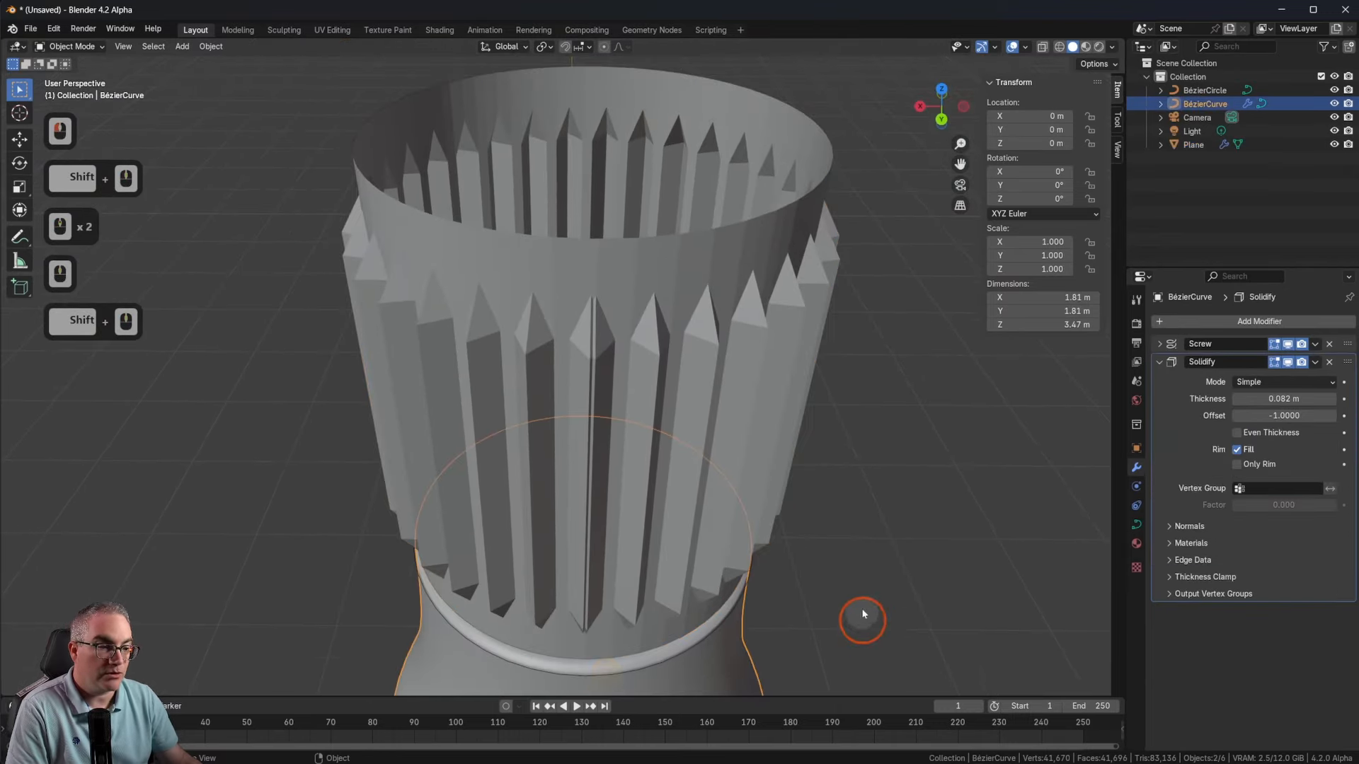
left_click(593, 678)
key("s")
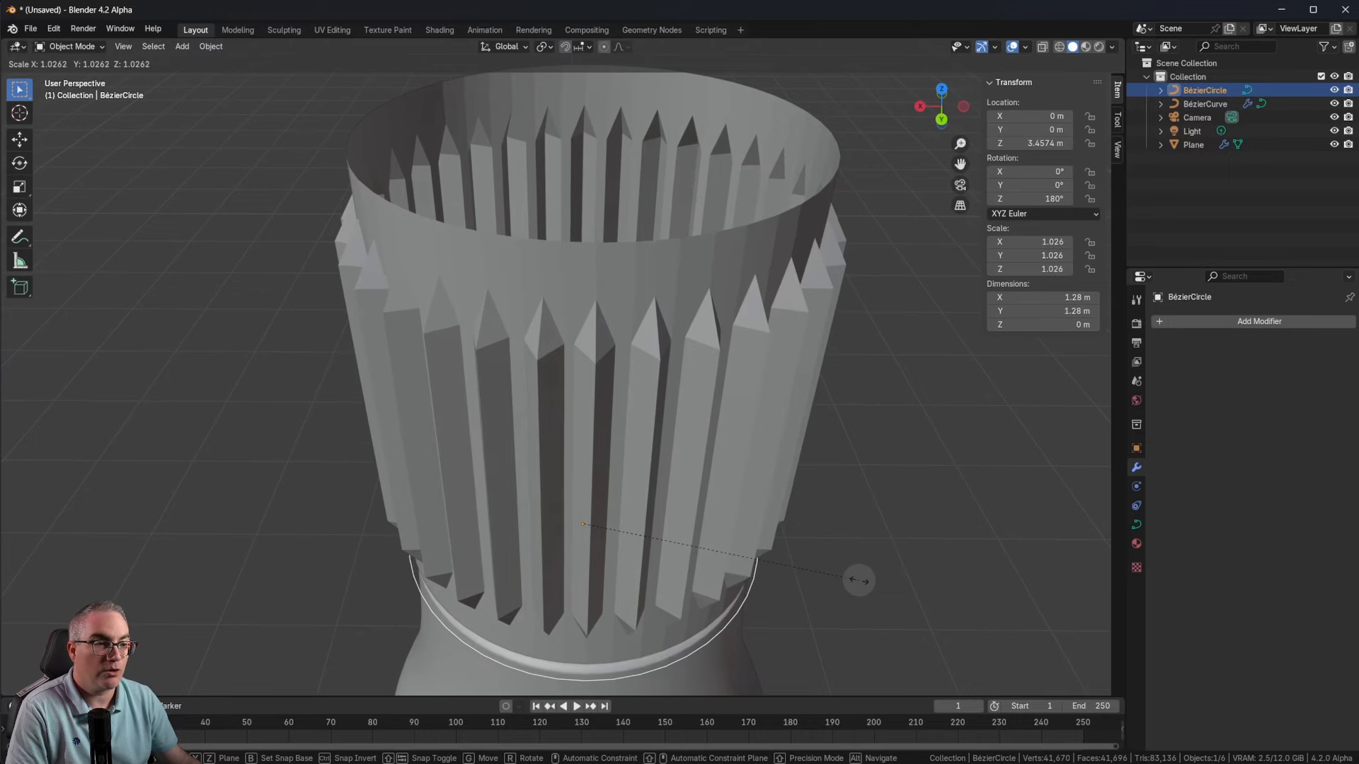
left_click(858, 580)
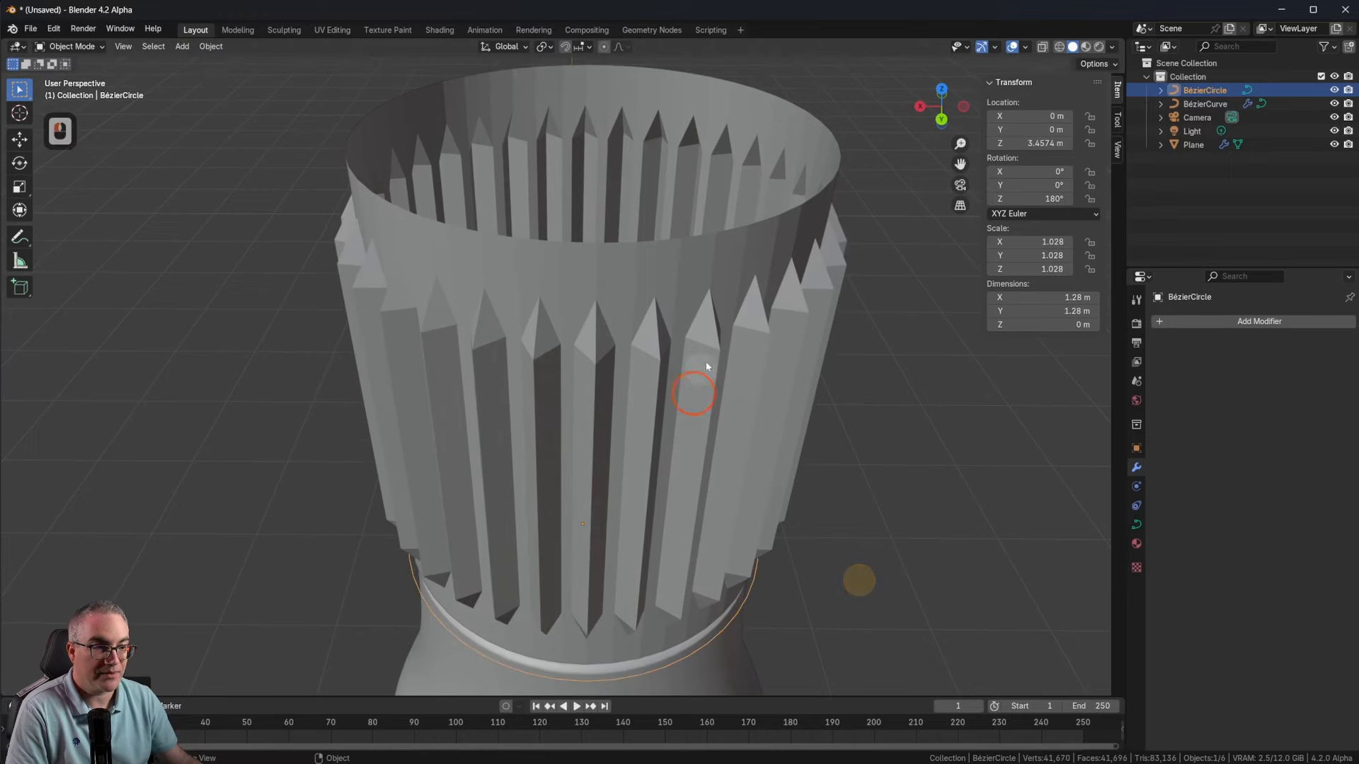
Step: Examine the cap's seam, ridges and fit over the bottle neck from the side and front
middle_click_drag(736, 387, 853, 370, "shift")
scroll(757, 394, "down", 3)
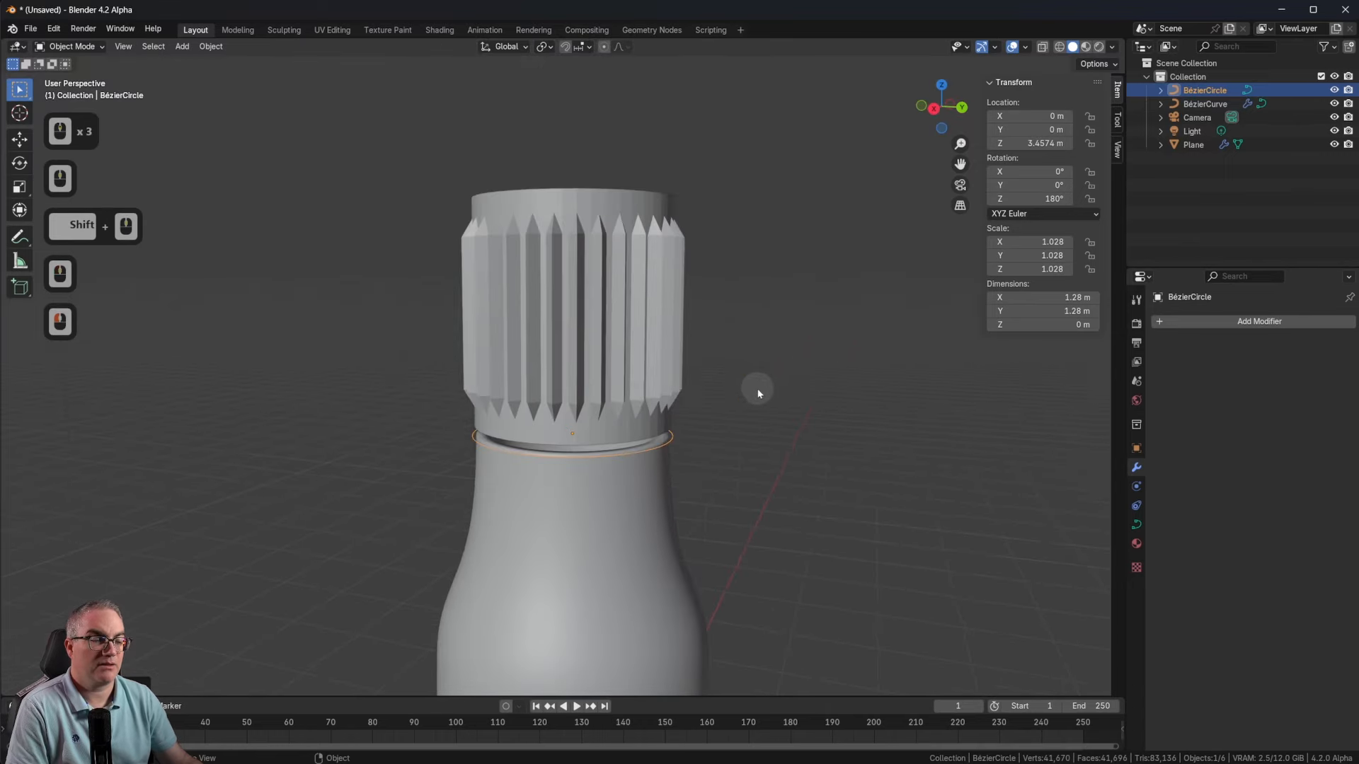
key("1")
scroll(758, 410, "up", 4)
middle_click_drag(751, 354, 745, 452, "shift")
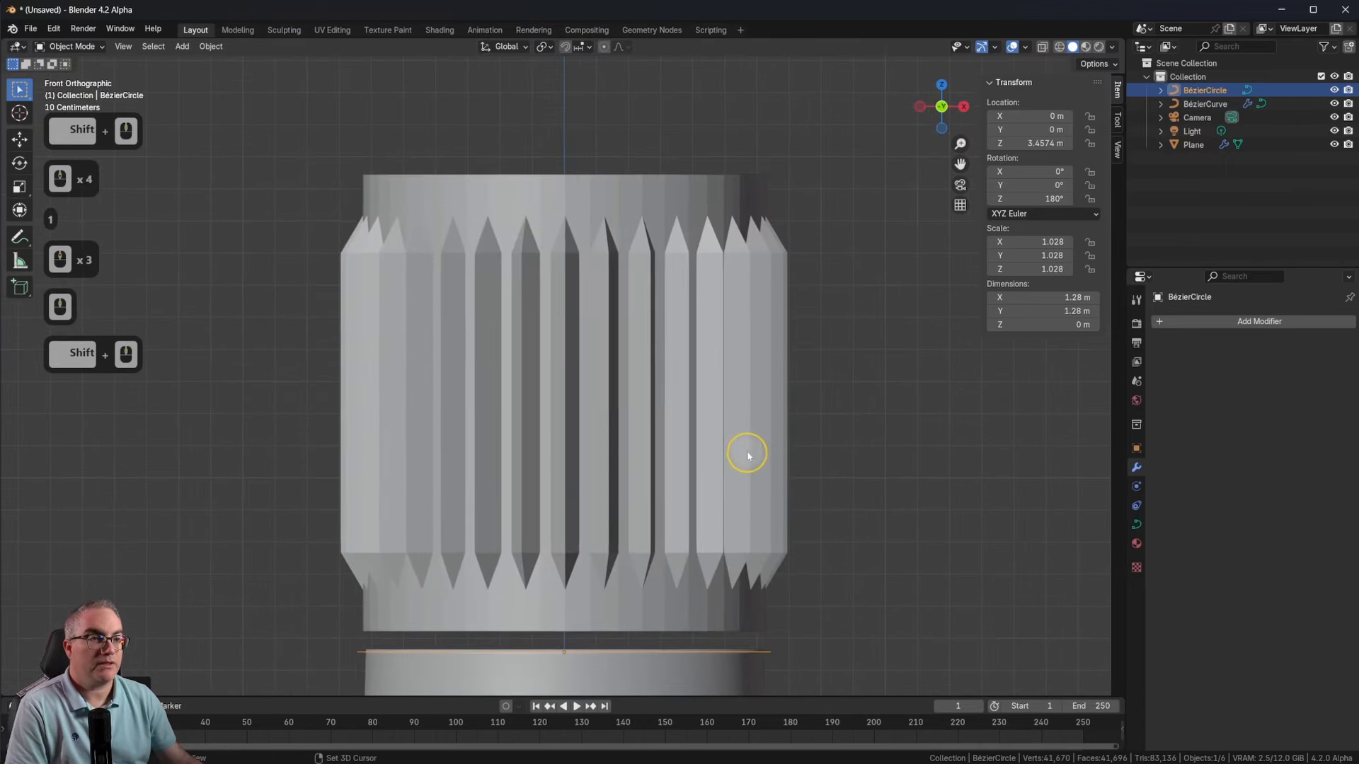
scroll(746, 451, "down", 3)
scroll(747, 454, "up", 1)
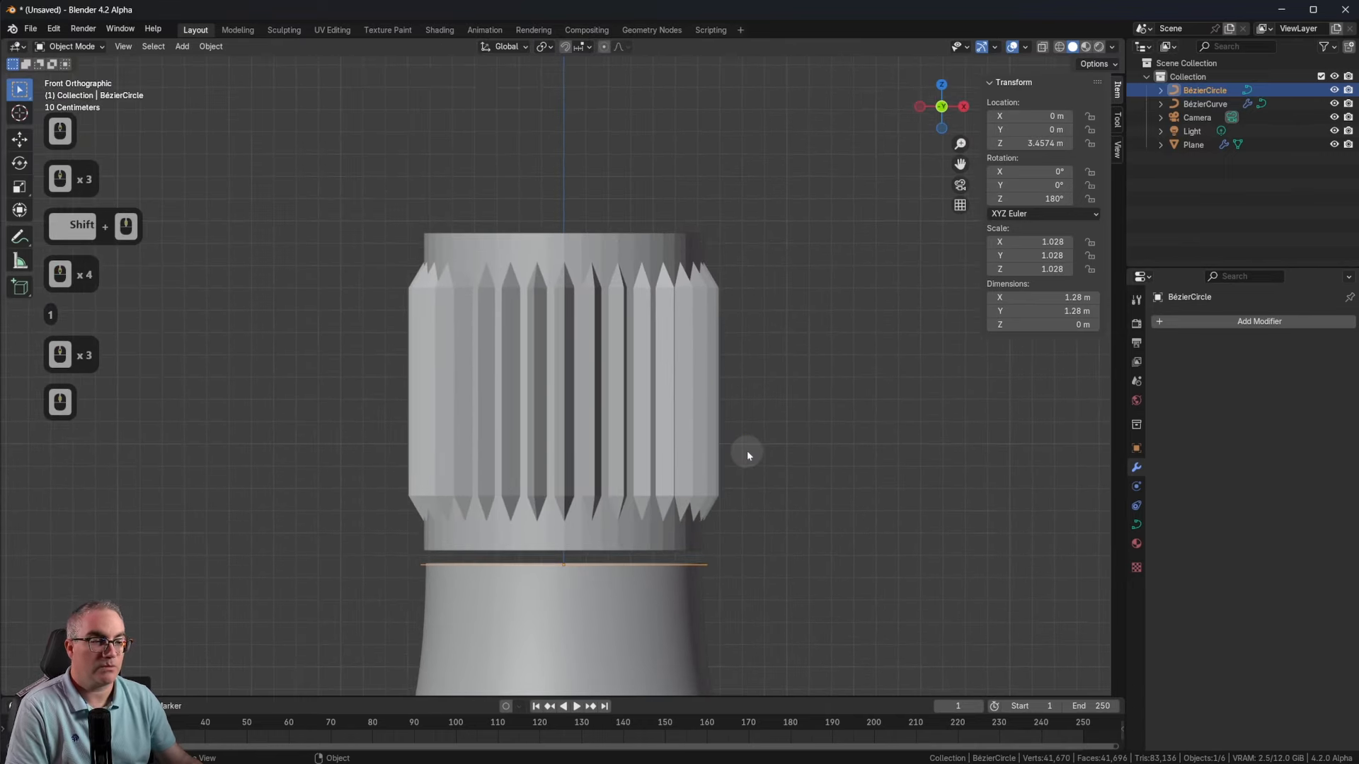
key("Tab")
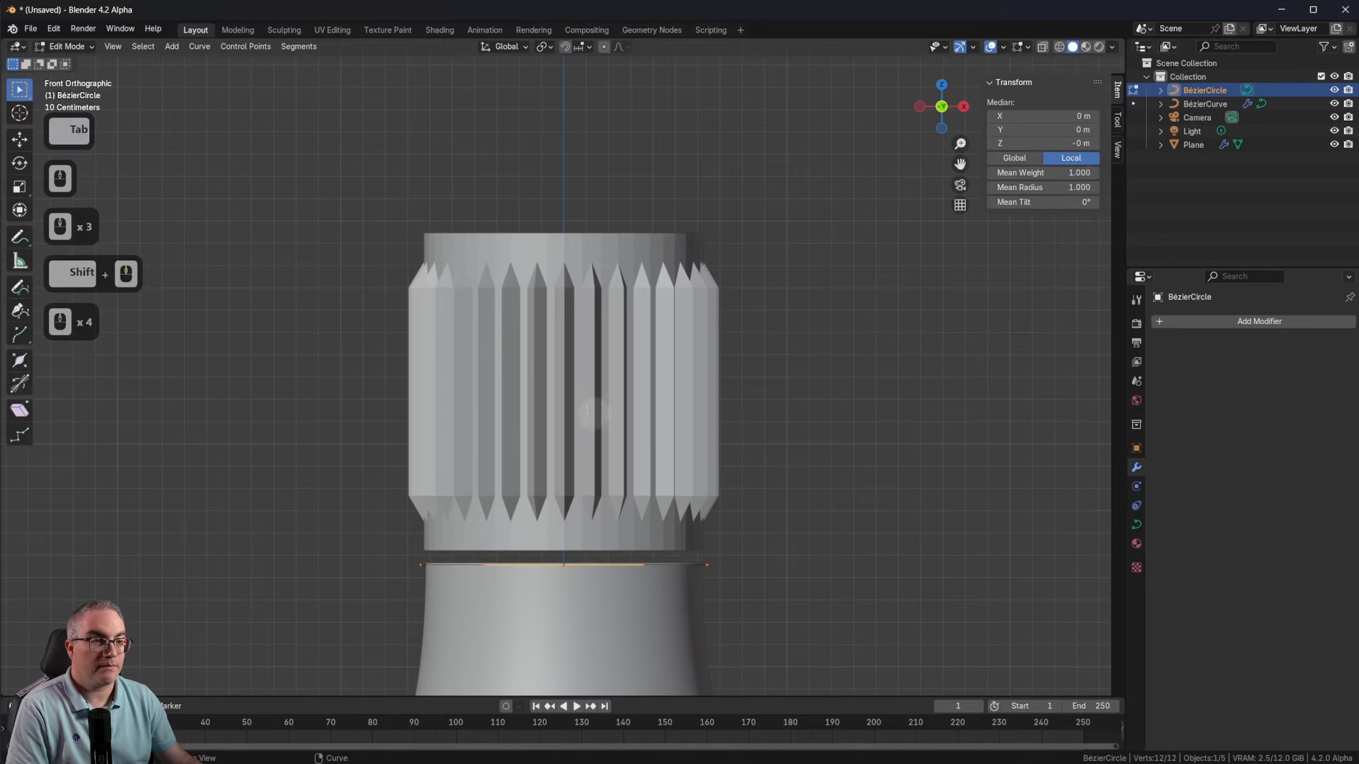
left_click(585, 358)
left_click(756, 380)
left_click(561, 249)
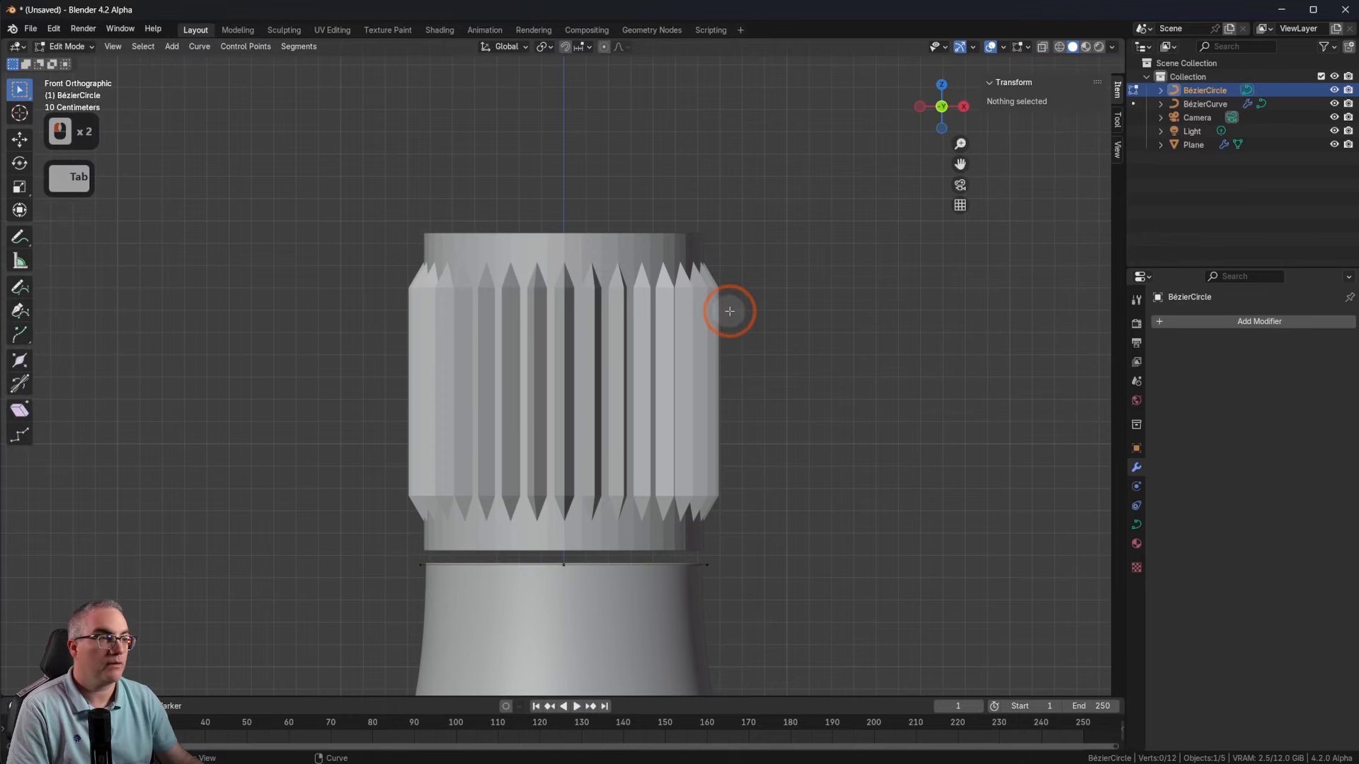
scroll(728, 309, "down", 2)
scroll(729, 312, "up", 3)
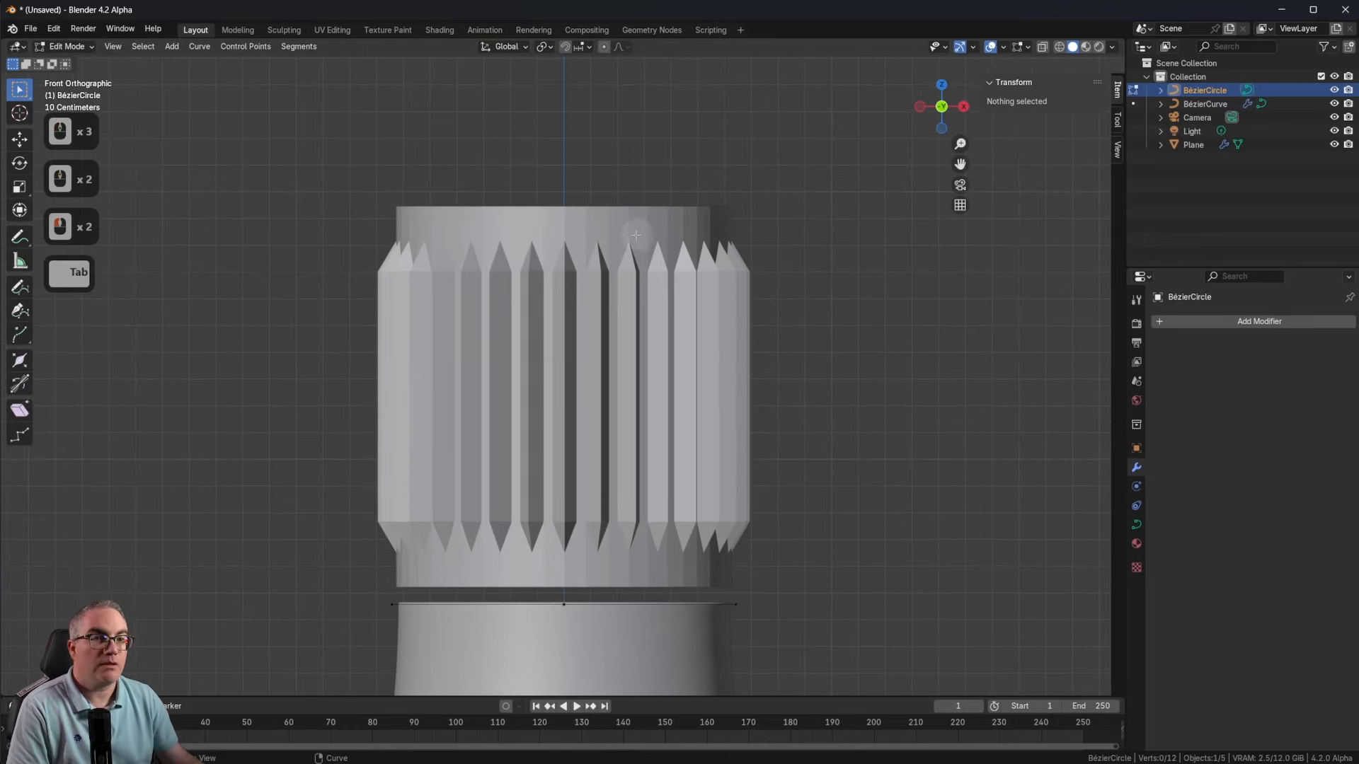
key("Tab")
Step: Rotate all of the cap segment's geometry 180° around the Z axis in Edit Mode
left_click(561, 224)
key("Tab")
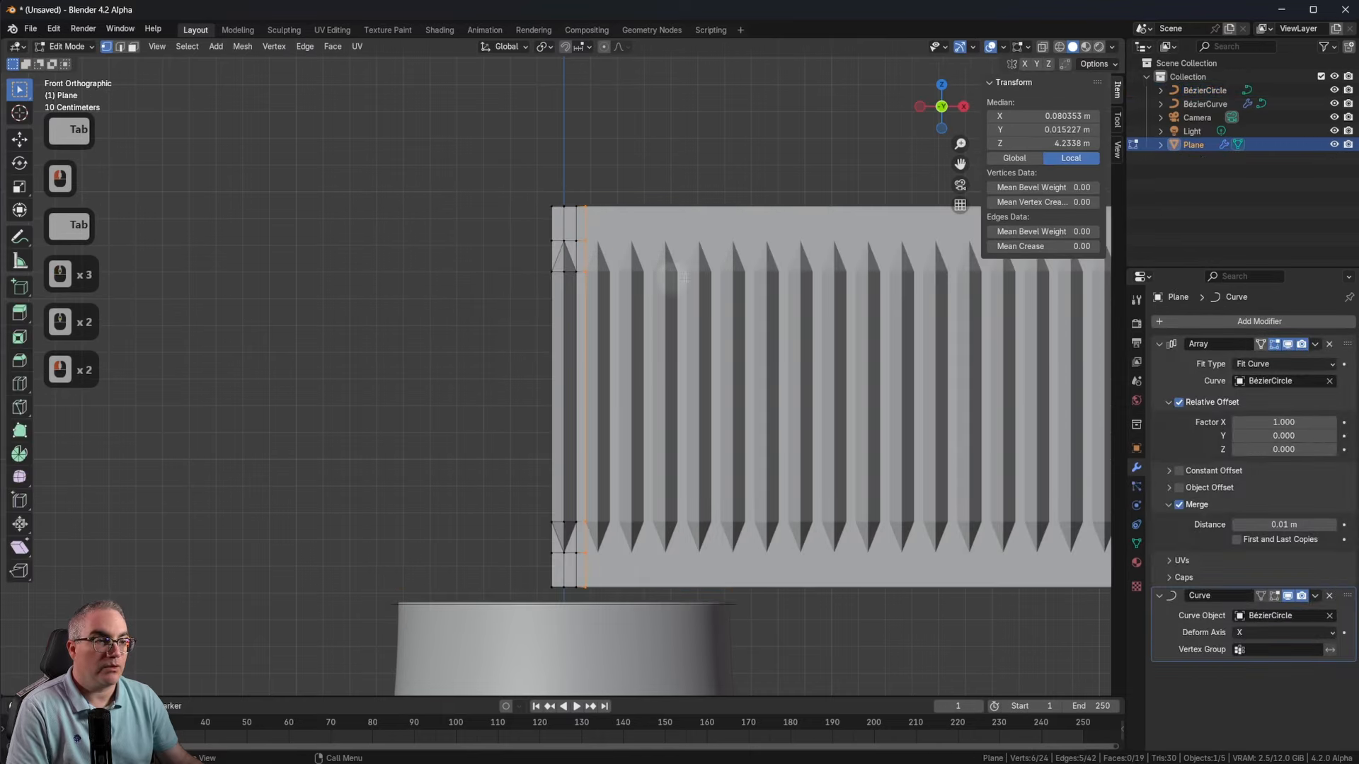
scroll(683, 278, "up", 3)
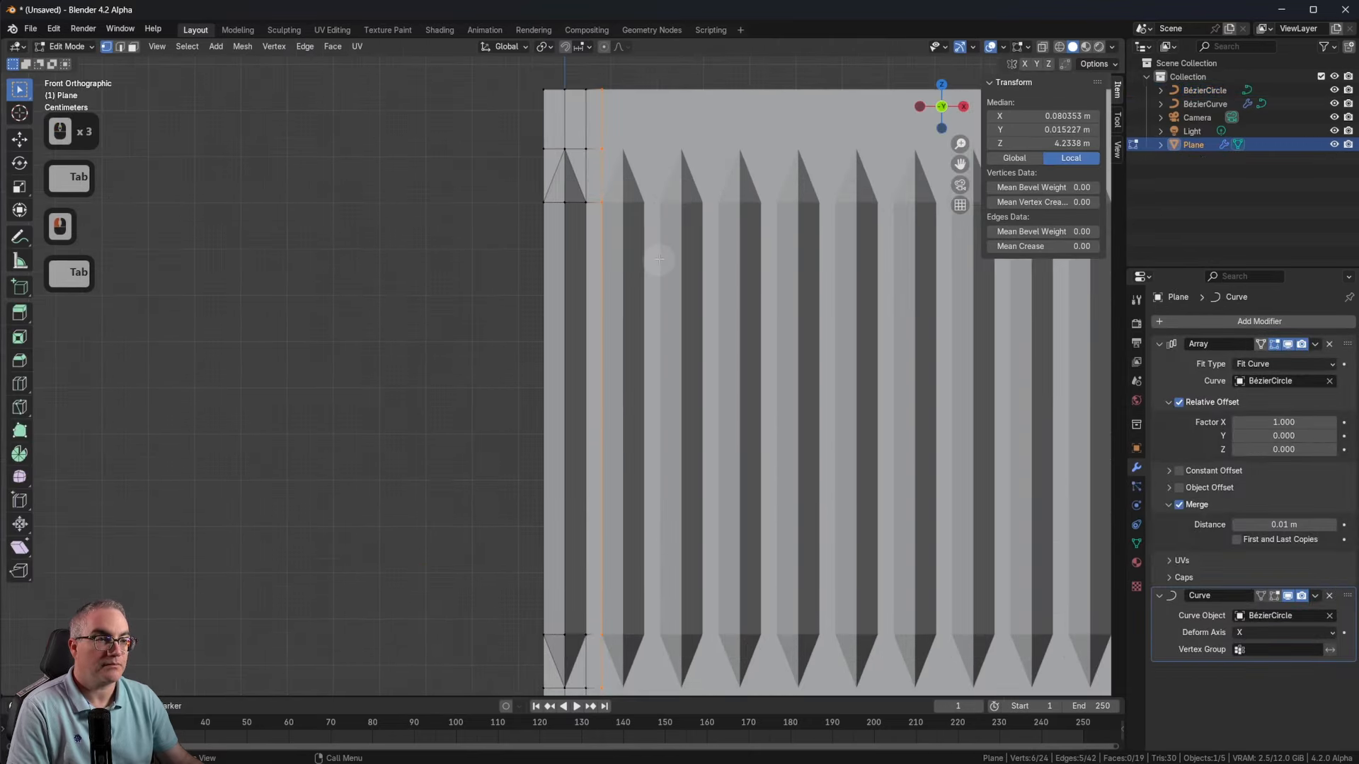
key("a")
scroll(661, 262, "down", 3)
middle_click_drag(736, 277, 636, 390, "shift")
type("rz")
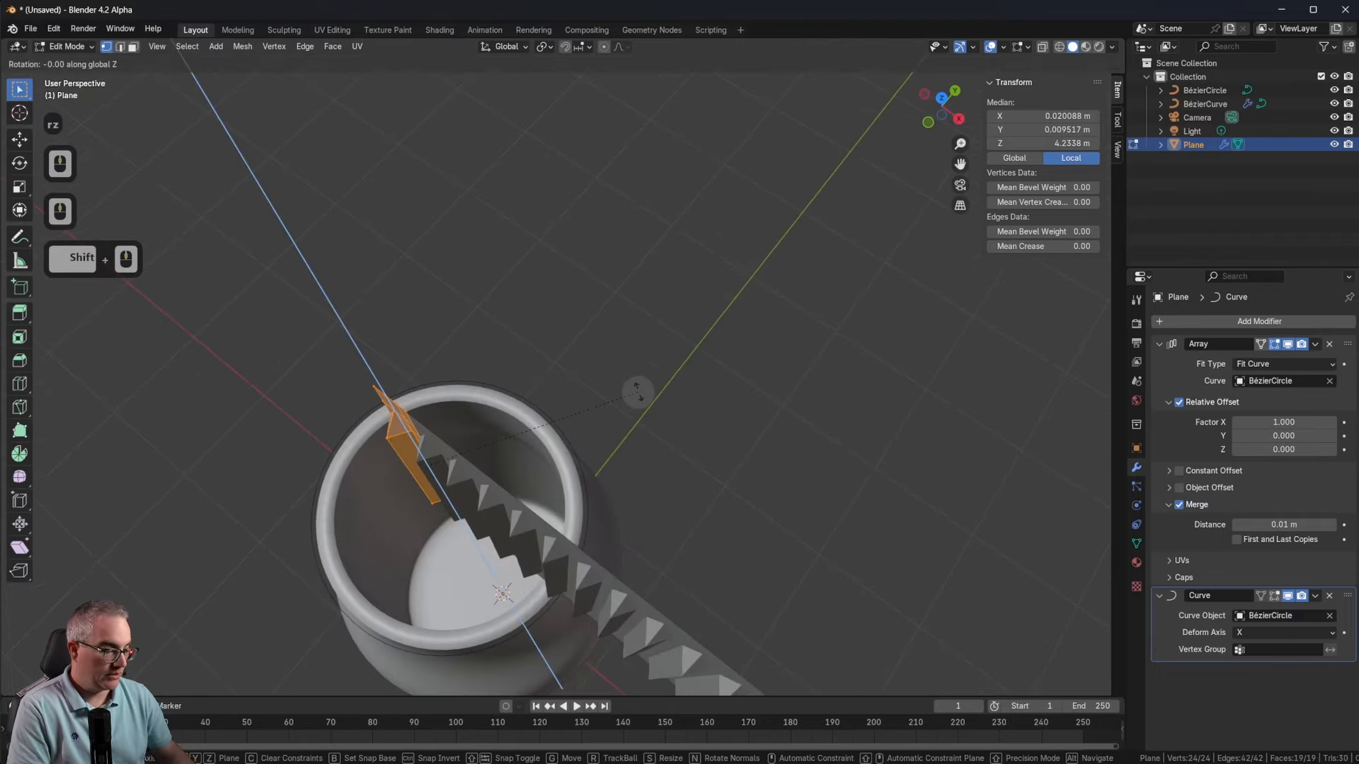
type("180")
key("Return")
key("Tab")
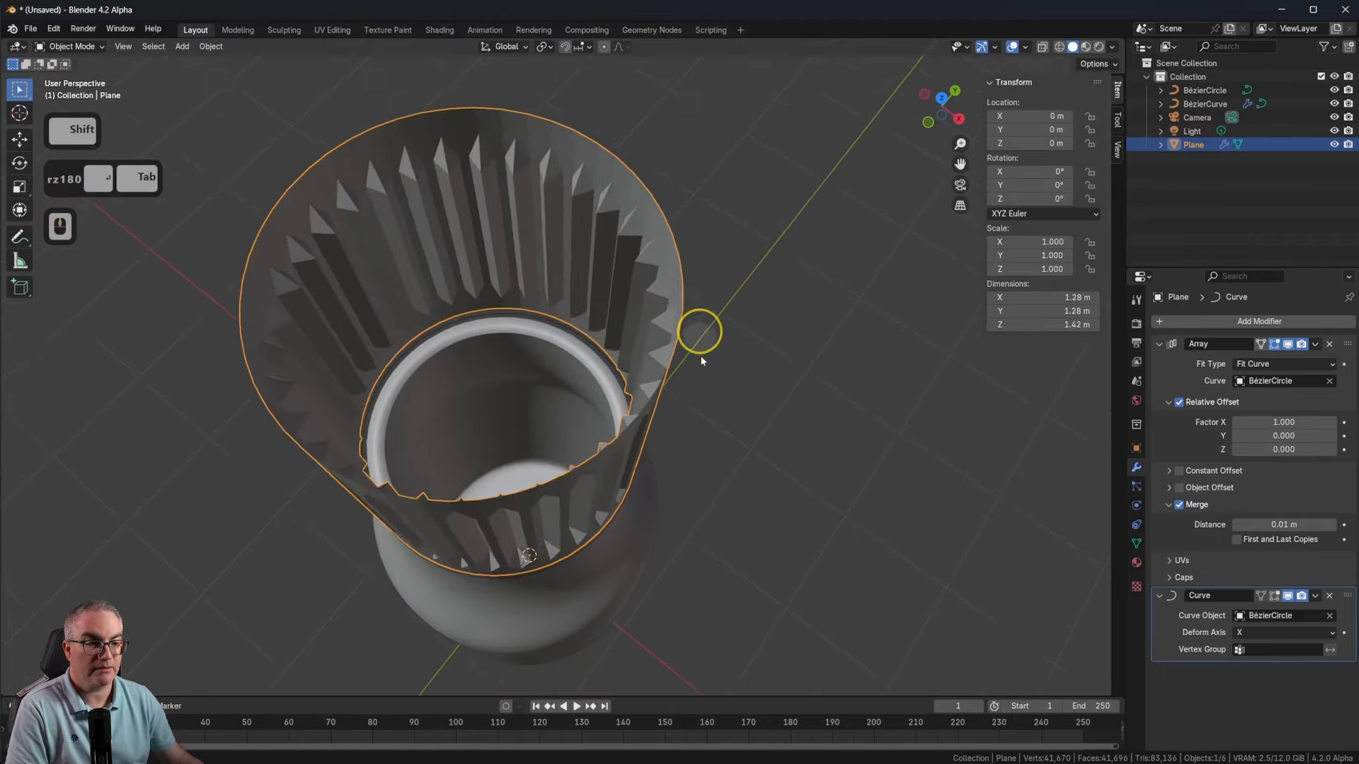
Step: Scale the whole cap segment down along Z in Edit Mode to a height of about 1.12 m
middle_click_drag(701, 361, 837, 280, "shift")
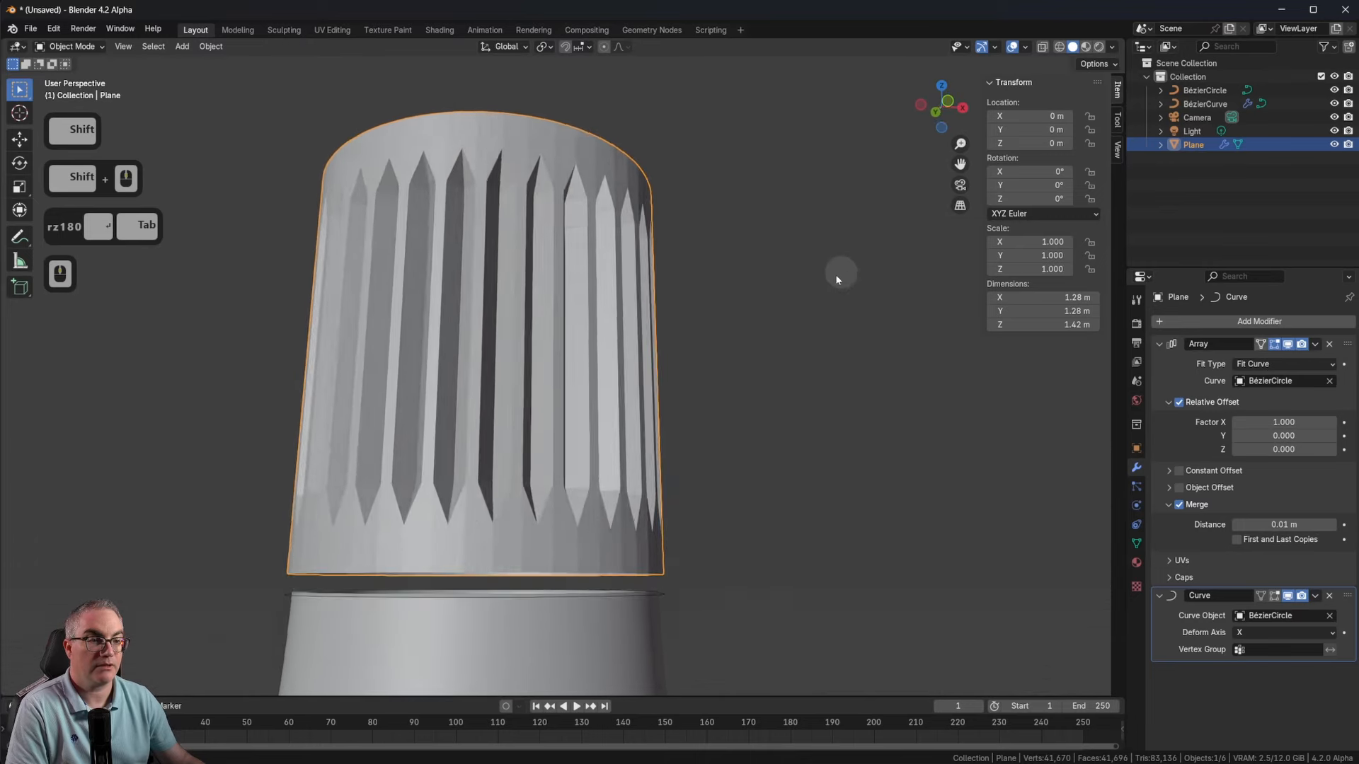
scroll(770, 315, "down", 10)
middle_click_drag(705, 406, 819, 436, "shift")
scroll(667, 303, "up", 7)
scroll(678, 426, "up", 3)
key("Tab")
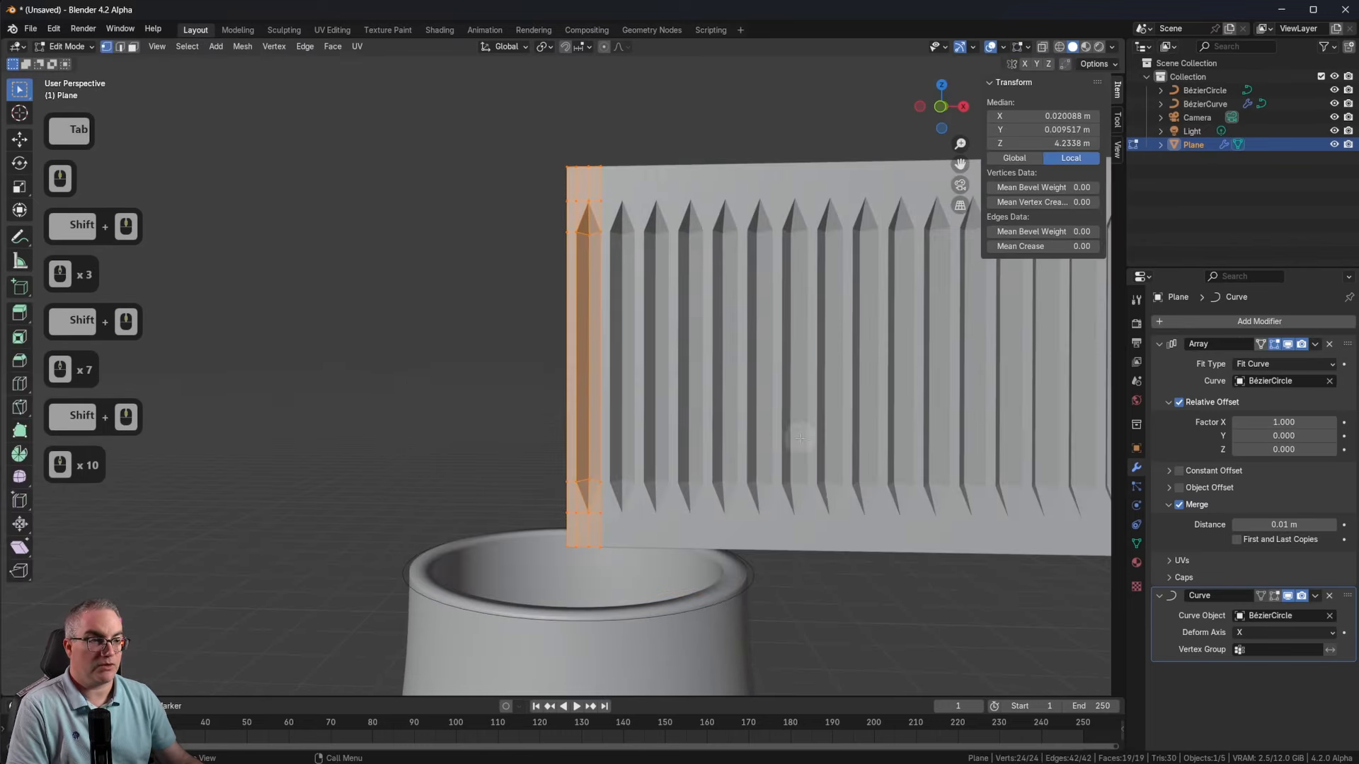
key("s")
key("z")
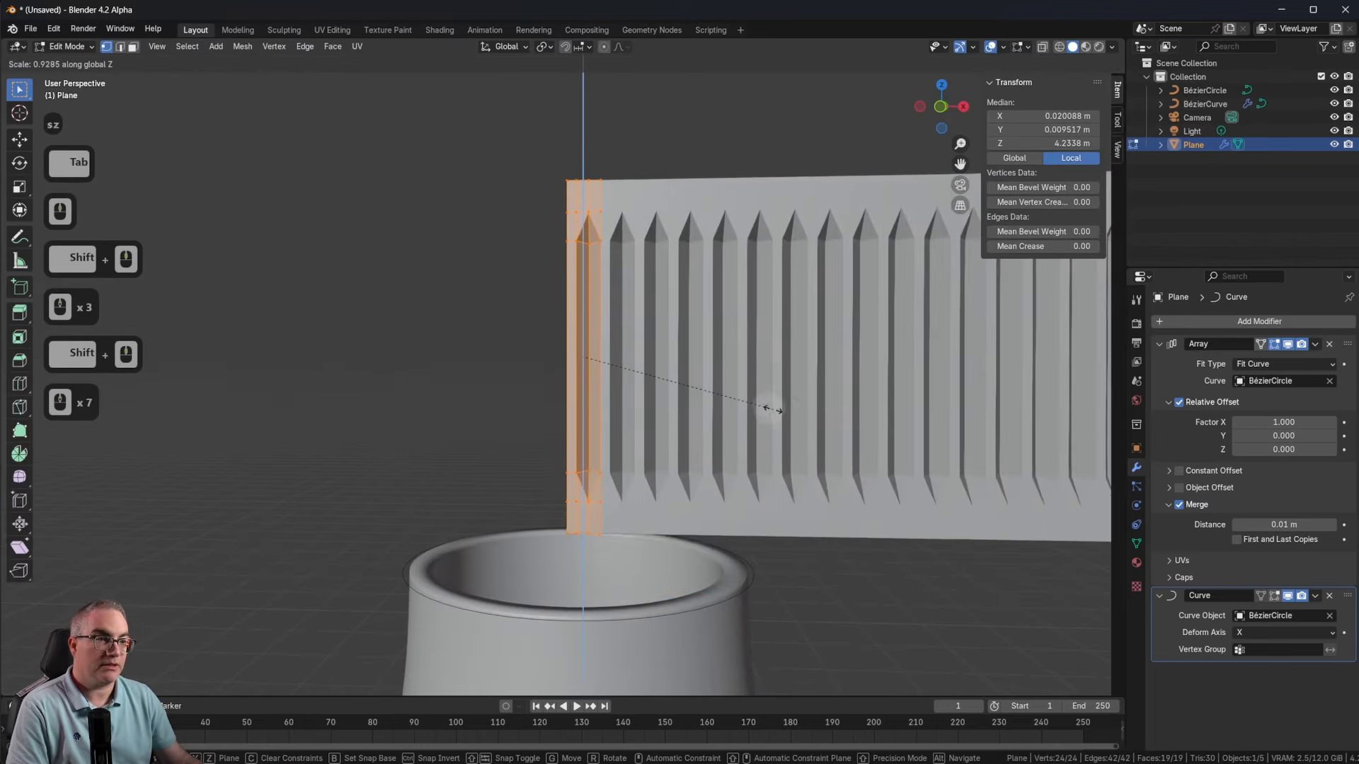
left_click(740, 397)
Step: Move the cap segment down about 0.25 m along Z onto the bottle neck and check the fit in Object Mode
middle_click_drag(739, 396, 804, 494, "shift")
scroll(795, 391, "down", 8)
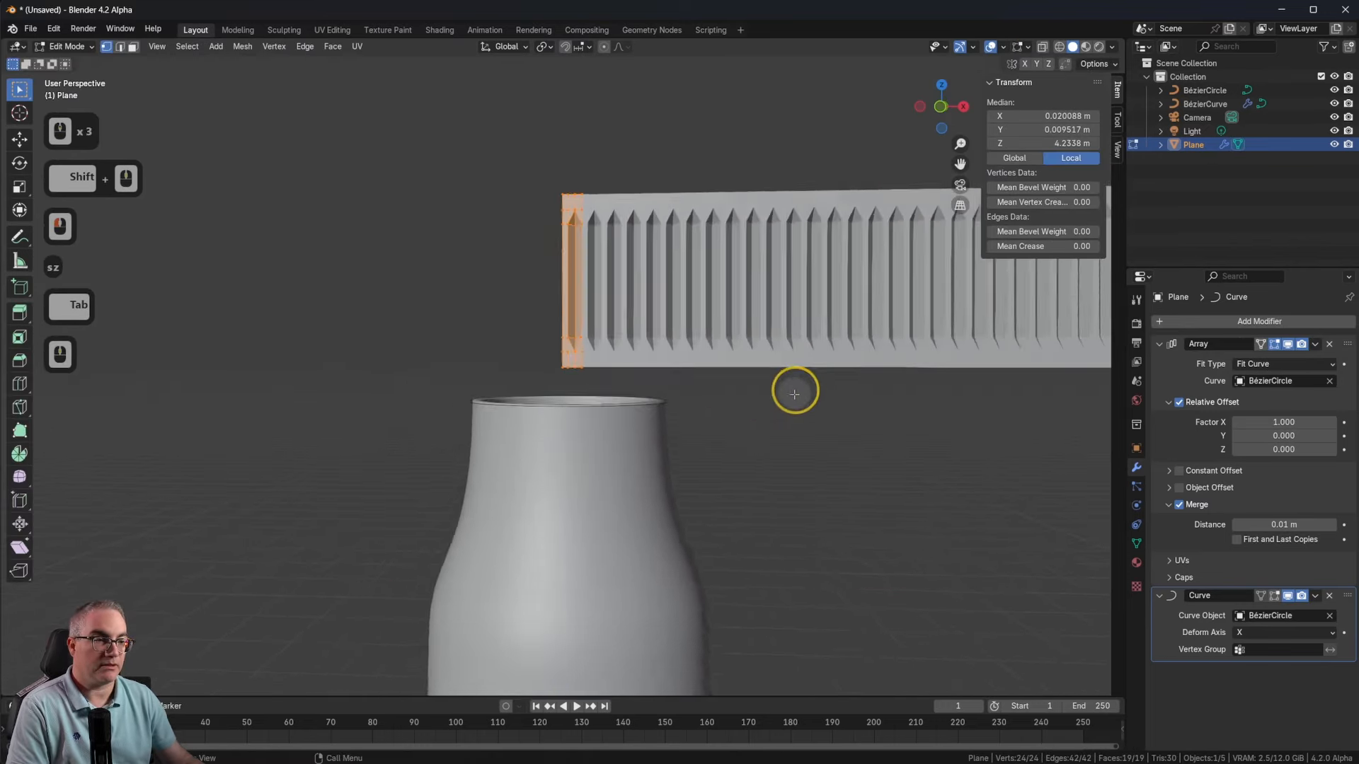
scroll(708, 424, "up", 8)
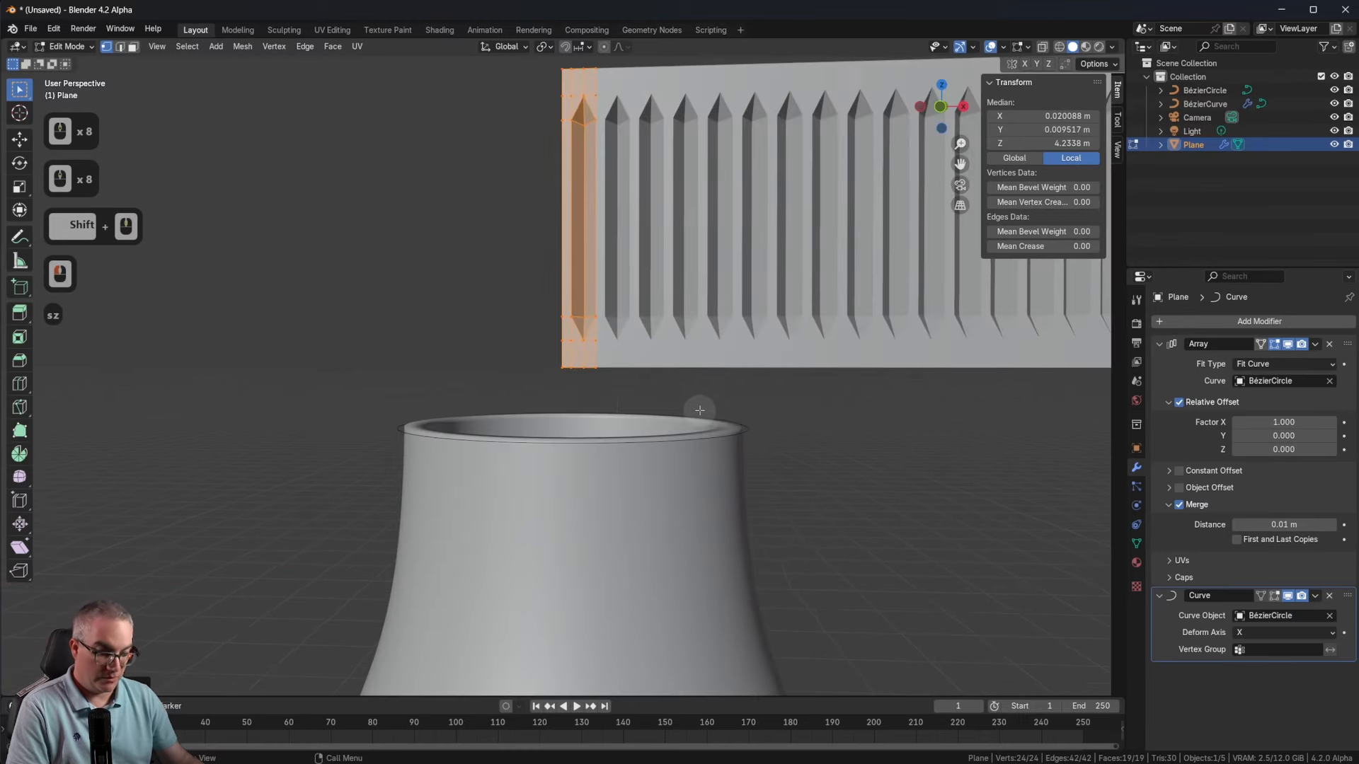
key("g")
key("z")
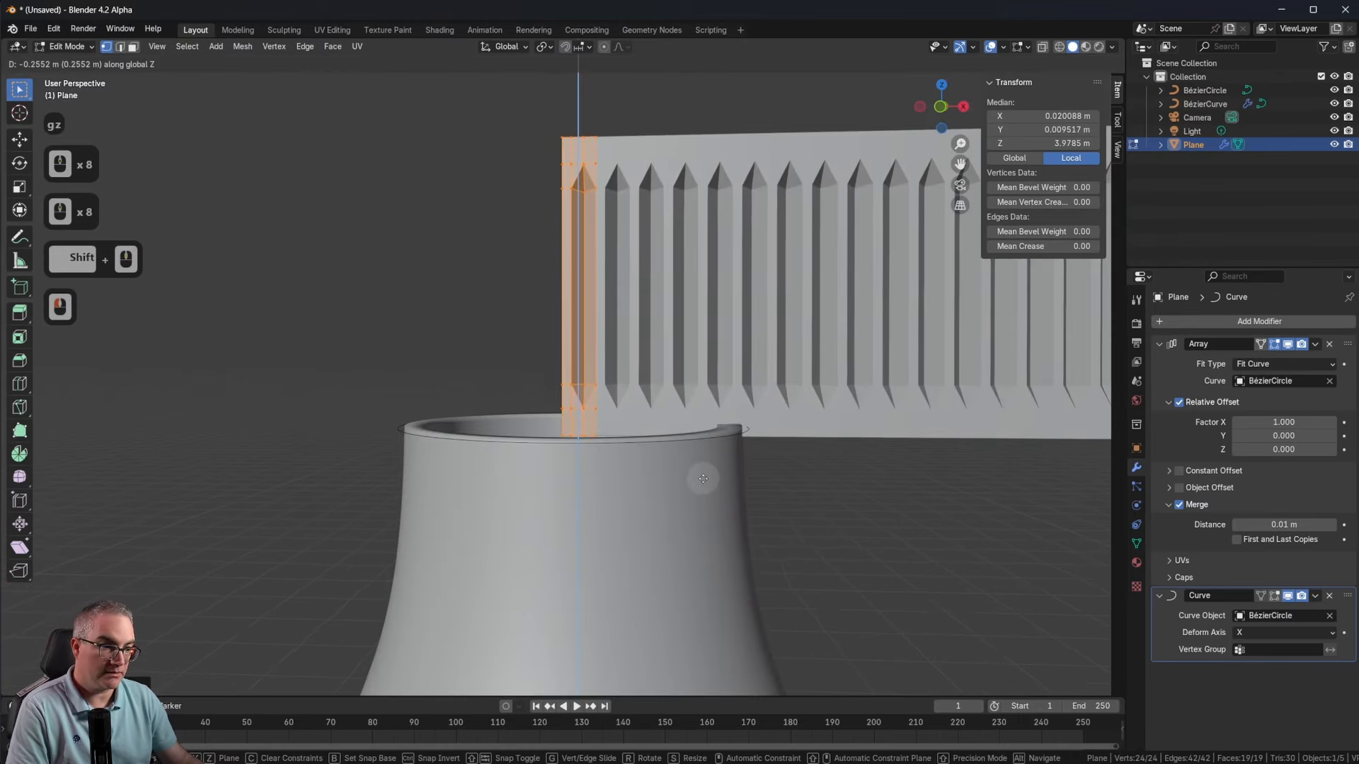
left_click(704, 477)
key("Tab")
middle_click_drag(812, 425, 819, 374, "shift")
scroll(474, 346, "up", 4)
middle_click_drag(477, 336, 675, 442, "shift")
Step: Extrude the cap segment's bottom edge vertices about 0.05 m along Y to form a lip, and check it on the bottle
key("Tab")
scroll(855, 416, "down", 2)
middle_click_drag(855, 416, 643, 455)
left_click_drag(591, 425, 756, 454)
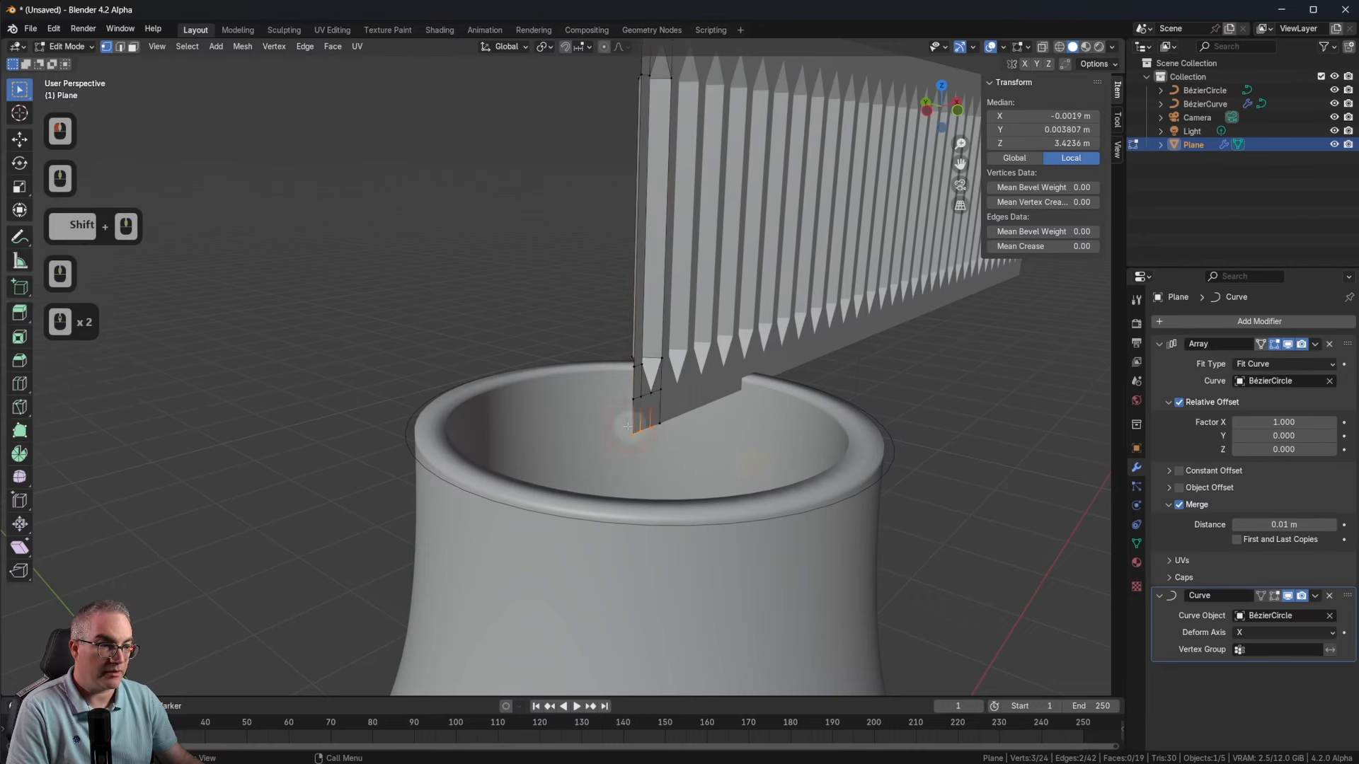
middle_click_drag(746, 473, 823, 468, "shift")
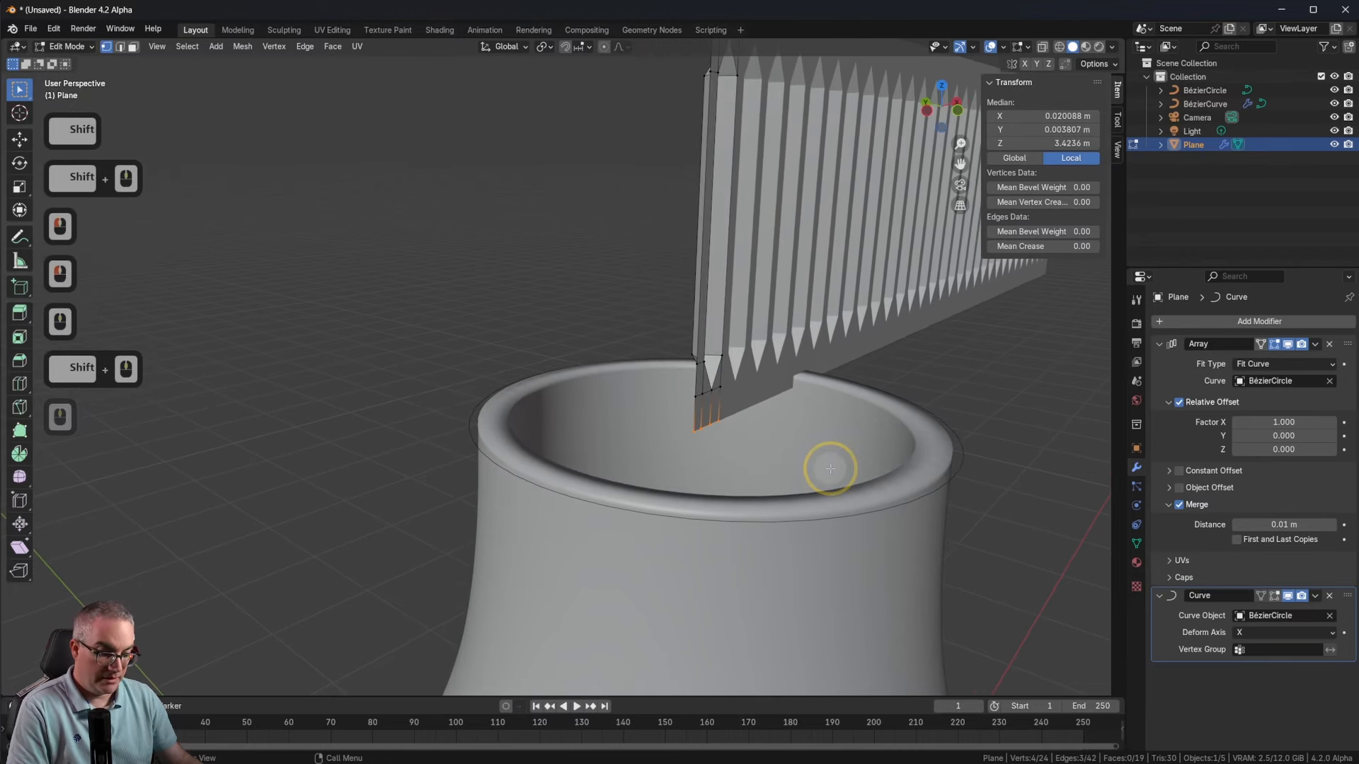
key("e")
key("y")
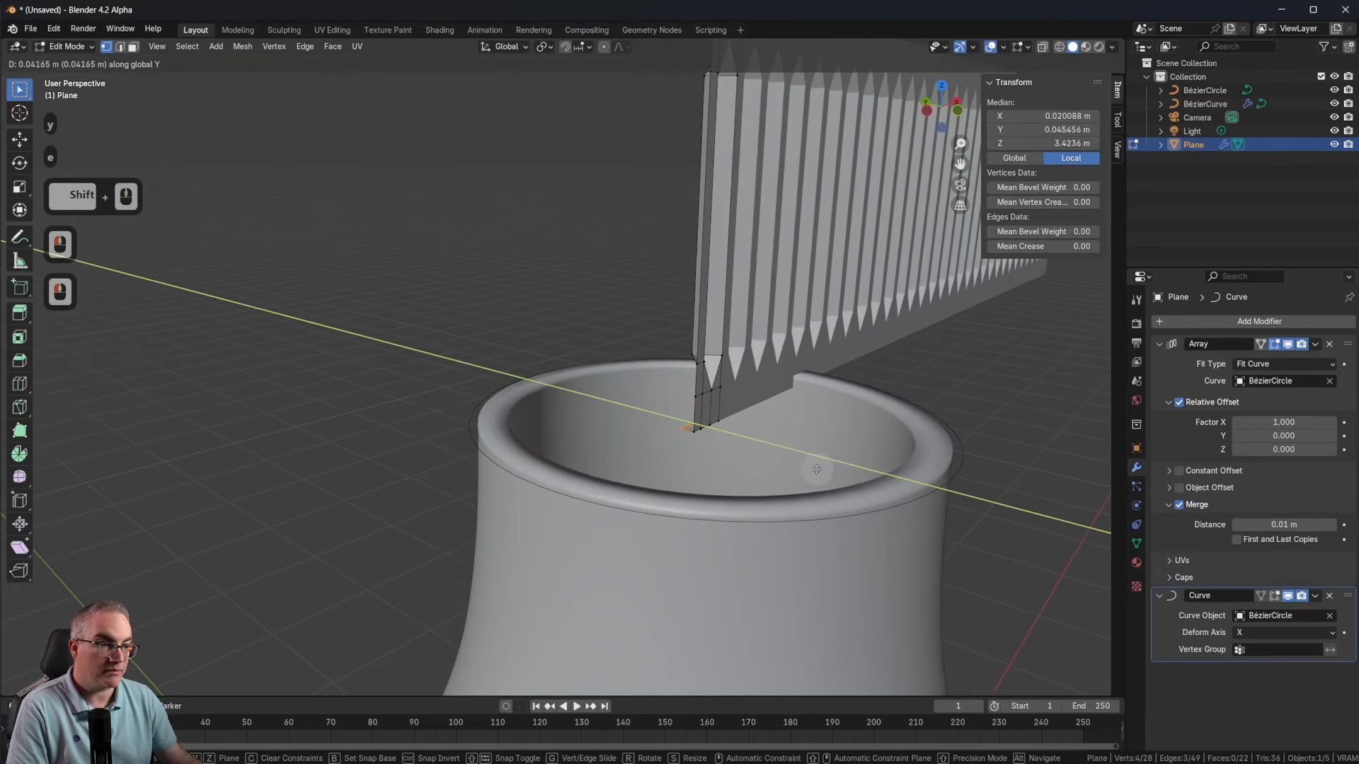
left_click(815, 469)
middle_click_drag(813, 464, 476, 218, "shift")
scroll(833, 522, "up", 4)
key("Tab")
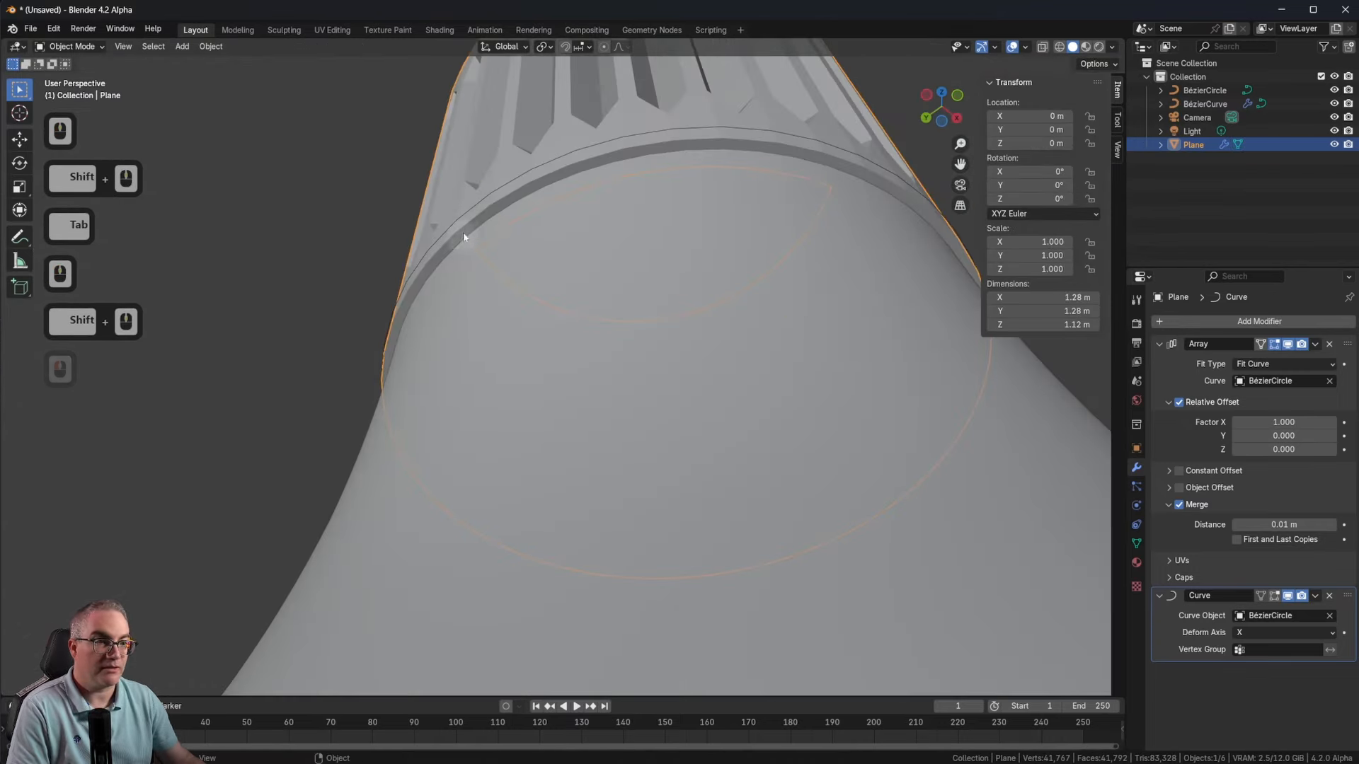
middle_click_drag(612, 222, 685, 496, "shift")
Step: Move the segment's protruding vertical ridge edge along Y to about 0.041 m, making the ridge shallower
key("Tab")
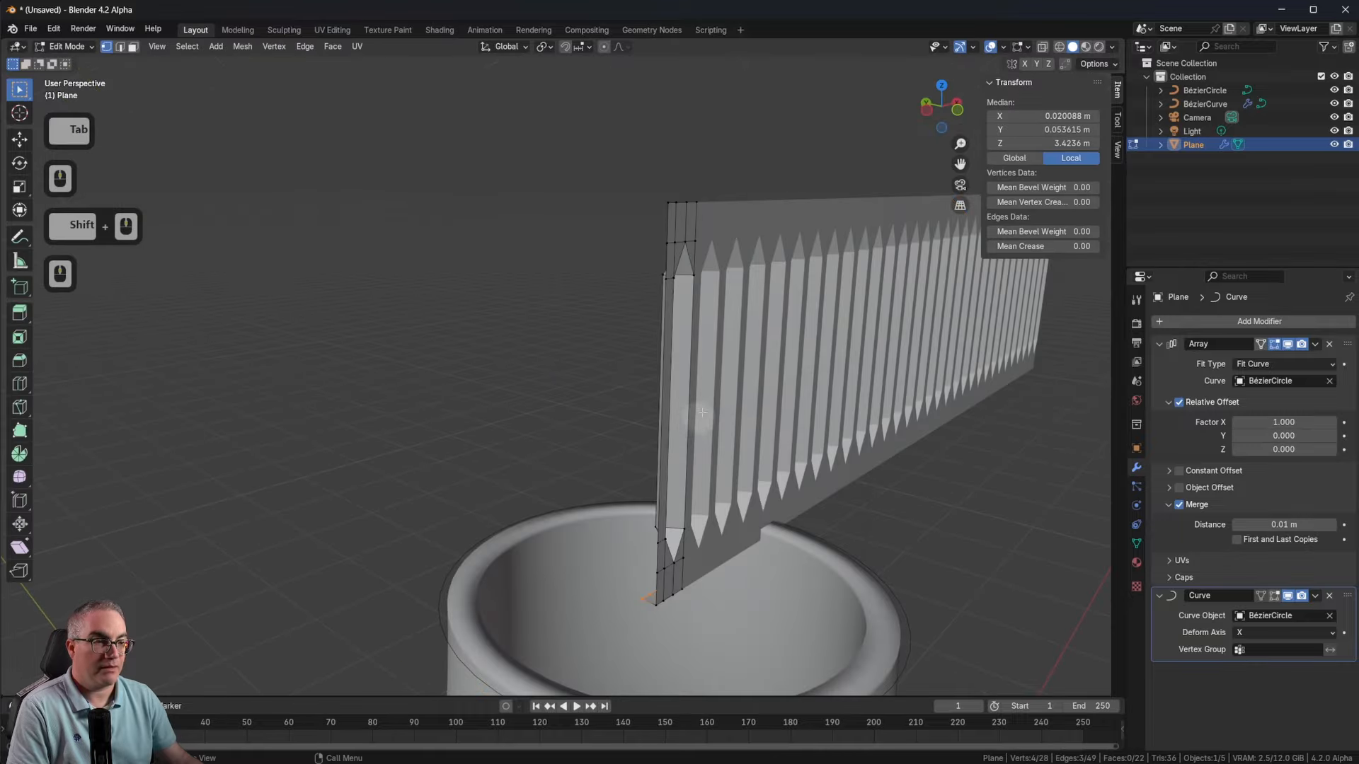
middle_click_drag(743, 324, 861, 312)
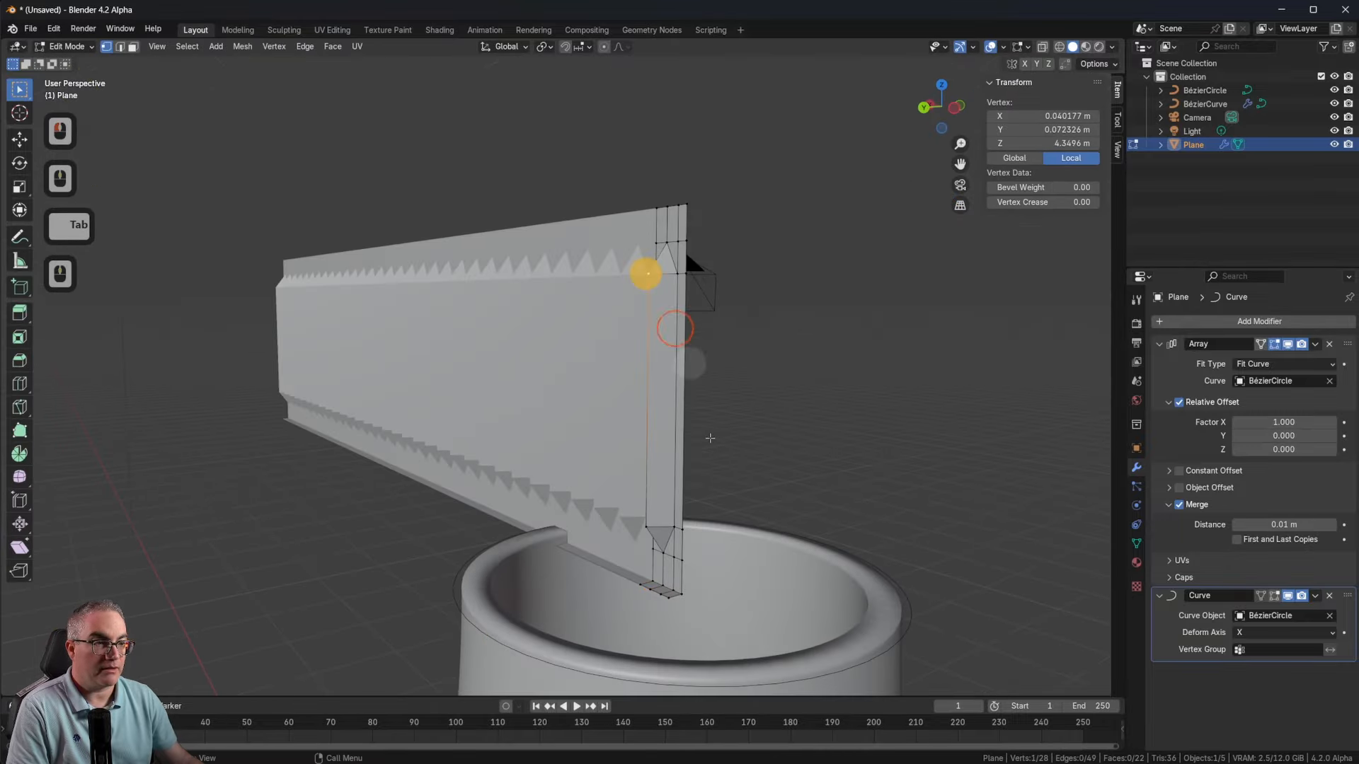
middle_click_drag(831, 506, 752, 513)
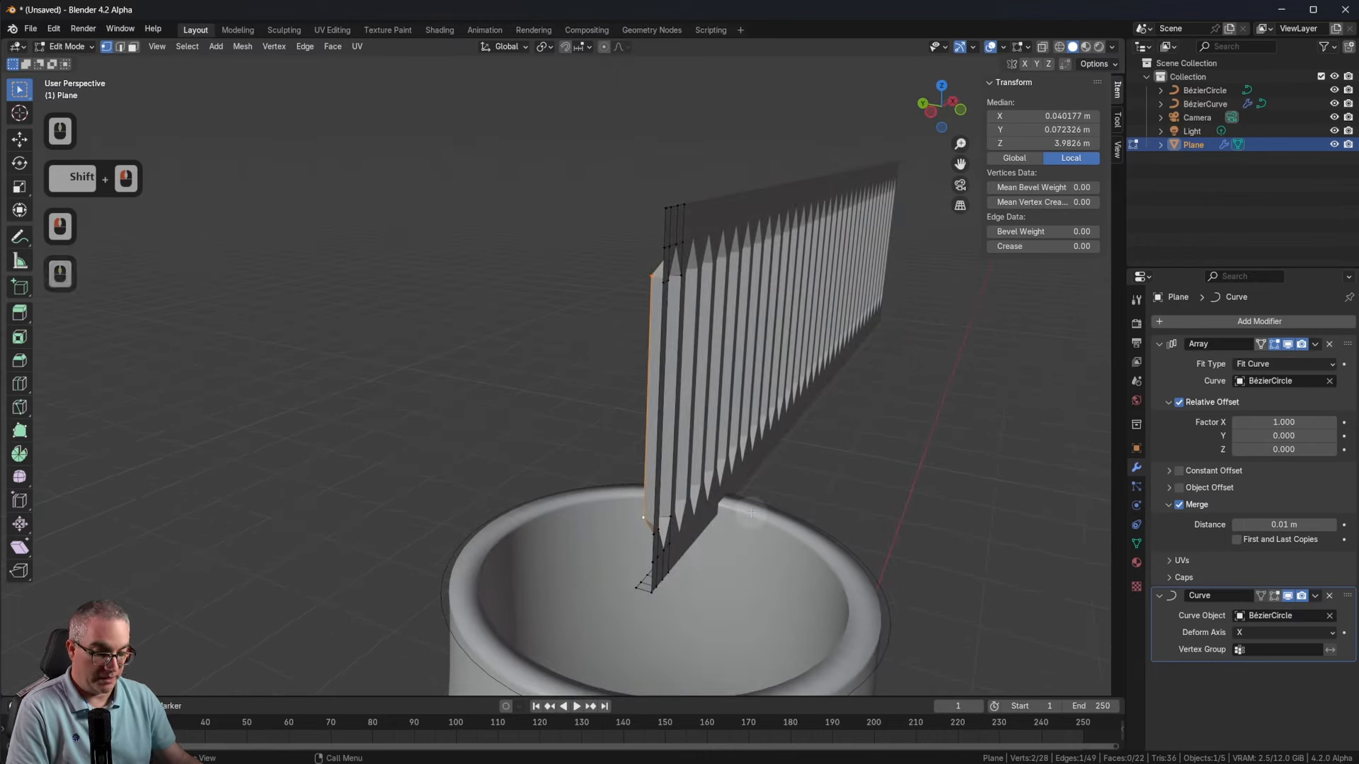
key("g")
left_click(761, 512)
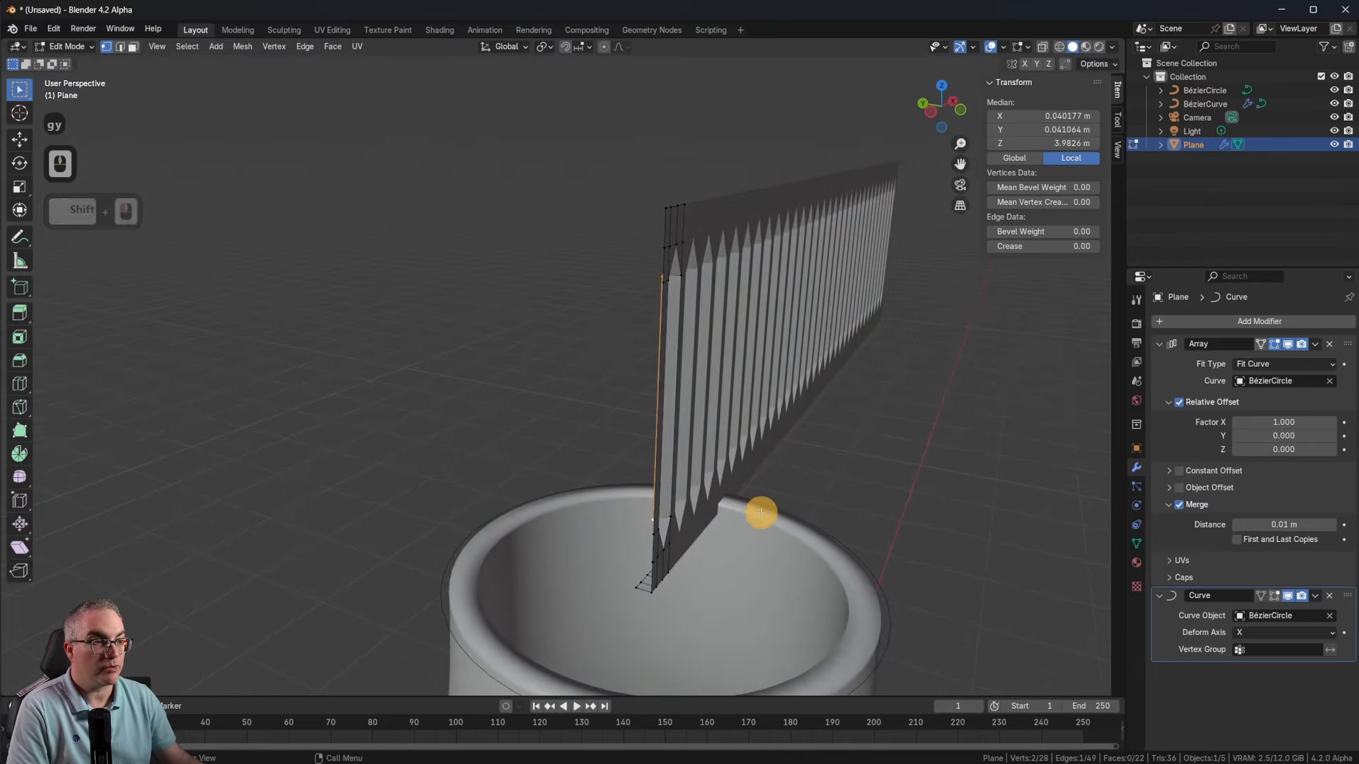
Step: Check the shallower ridges on the whole cap in Object Mode, including from the front
key("Tab")
middle_click_drag(758, 516, 750, 471)
scroll(770, 485, "down", 5)
scroll(761, 486, "up", 4)
scroll(750, 470, "down", 8)
scroll(750, 469, "up", 4)
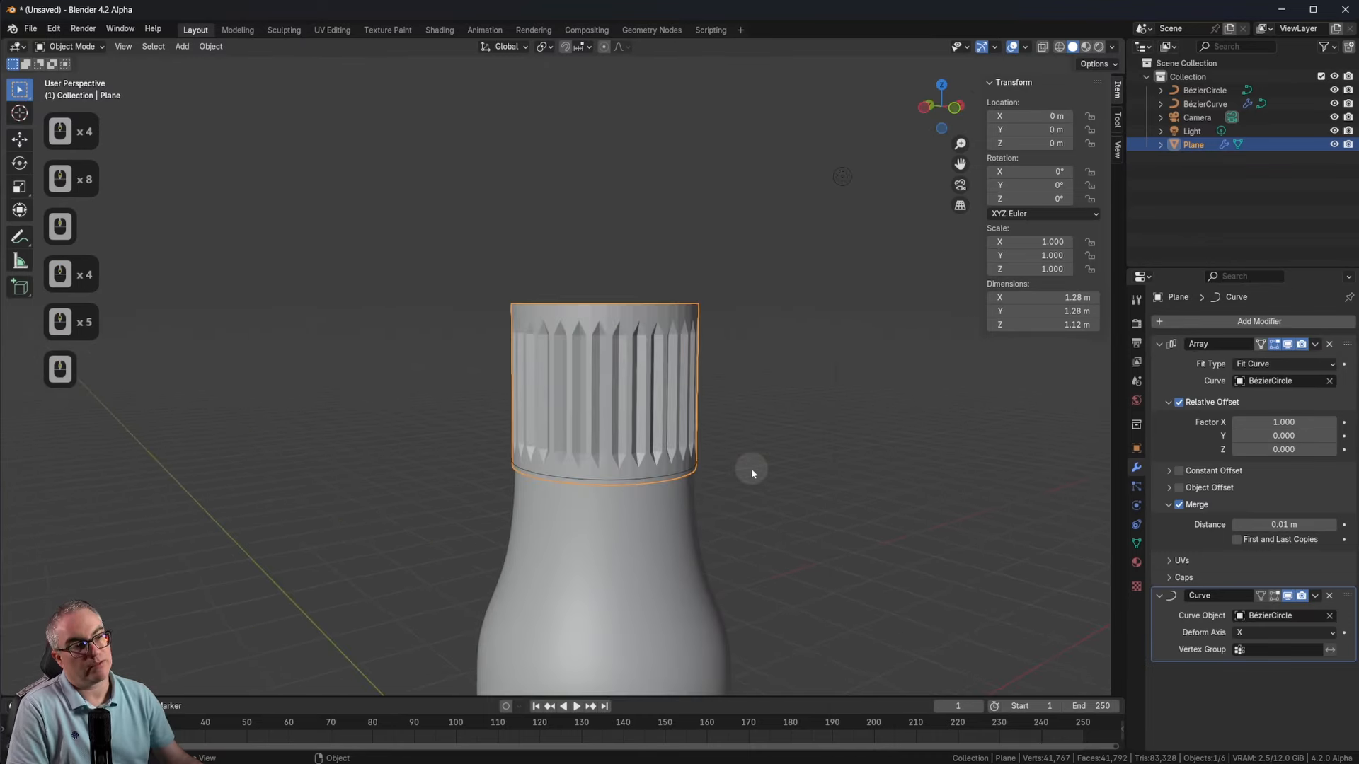
key("1")
mouse_move(748, 477)
middle_mouse_down("shift")
mouse_move(738, 288)
mouse_move(746, 460)
middle_mouse_up("shift")
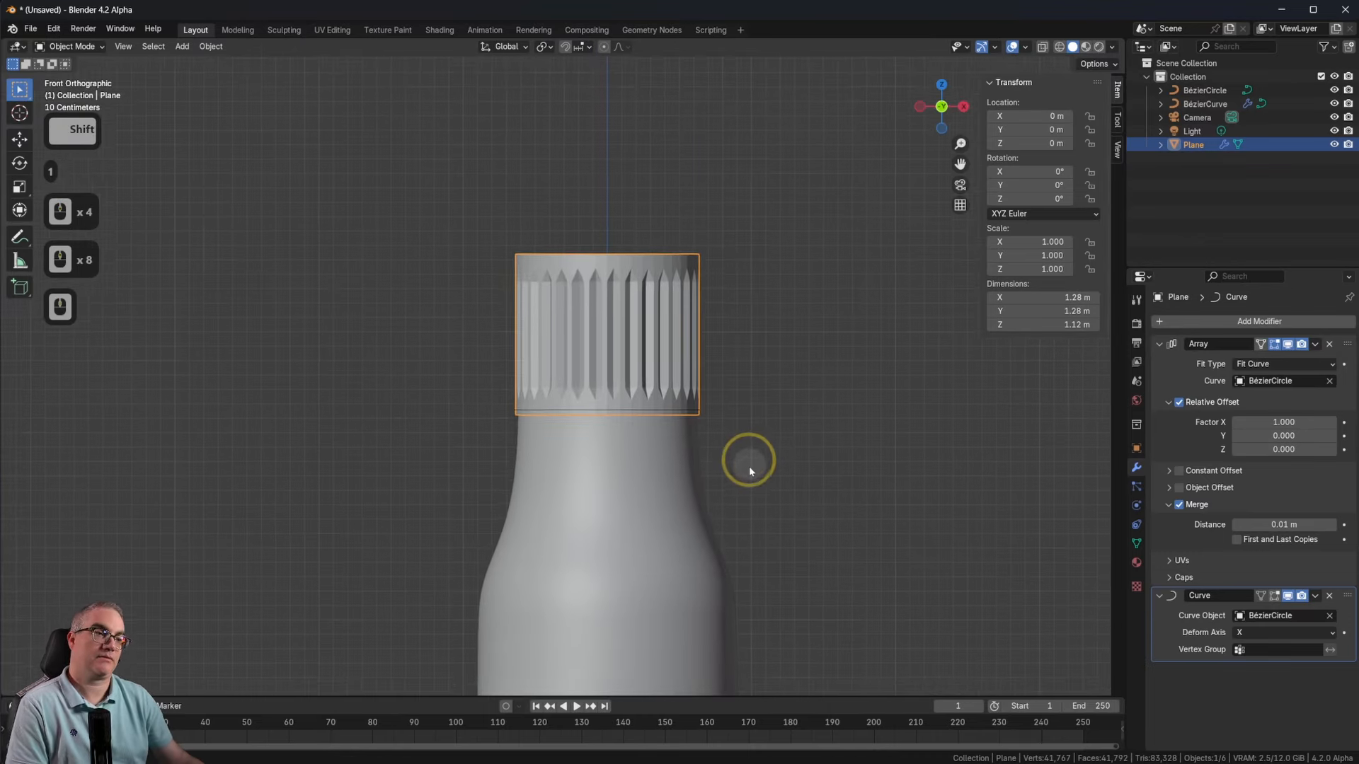
Step: Scale the whole cap segment narrower along X in Edit Mode to fit more ridges around the cap, and check it in Object Mode
scroll(622, 371, "up", 5)
middle_click_drag(622, 370, 643, 389, "shift")
key("Tab")
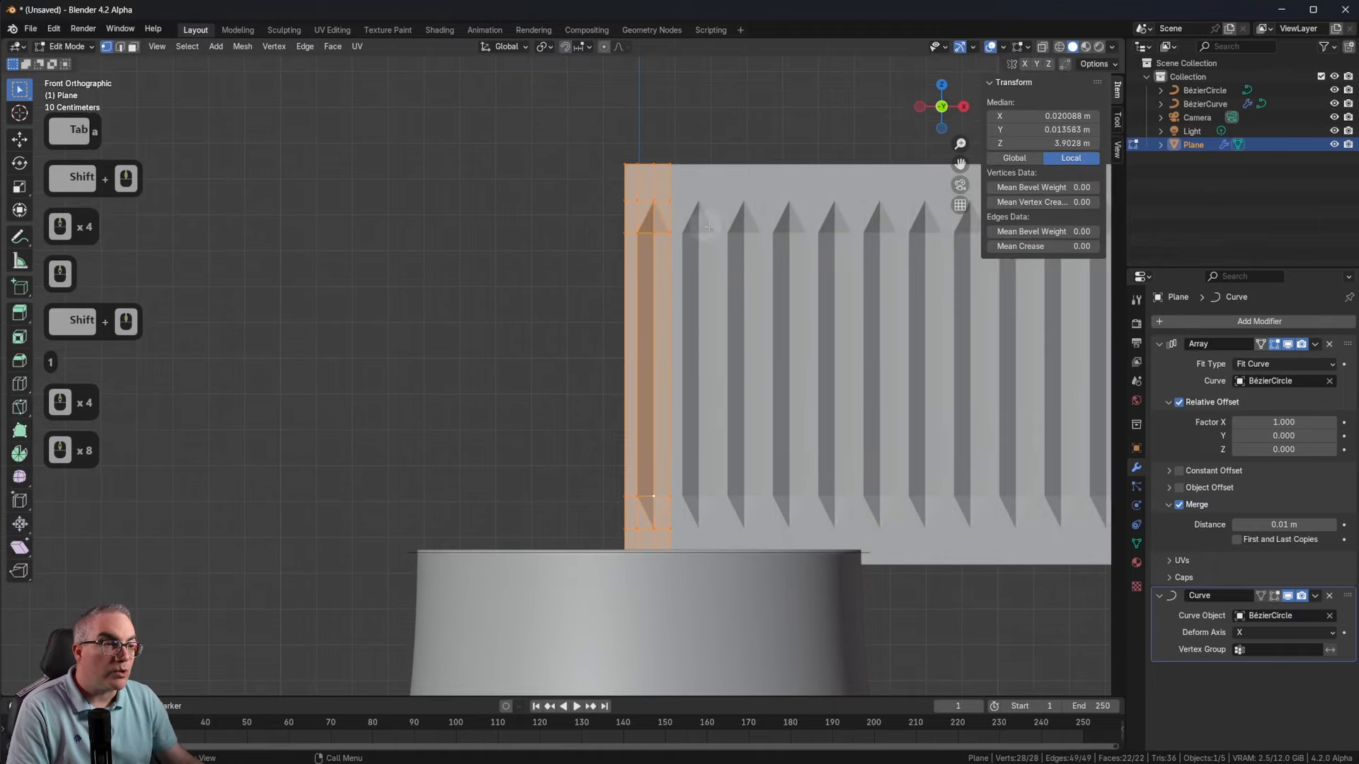
key("s")
key("x")
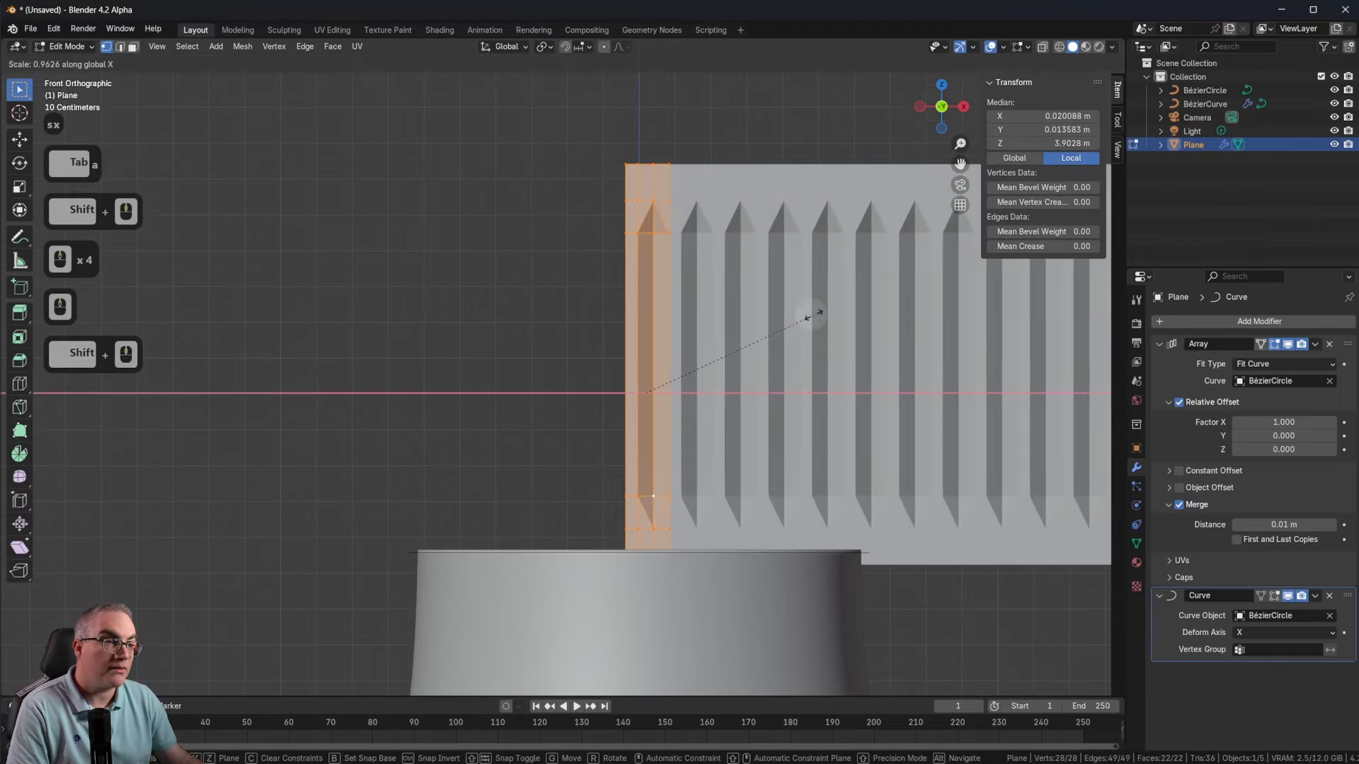
left_click(765, 314)
key("Tab")
double_click(769, 344)
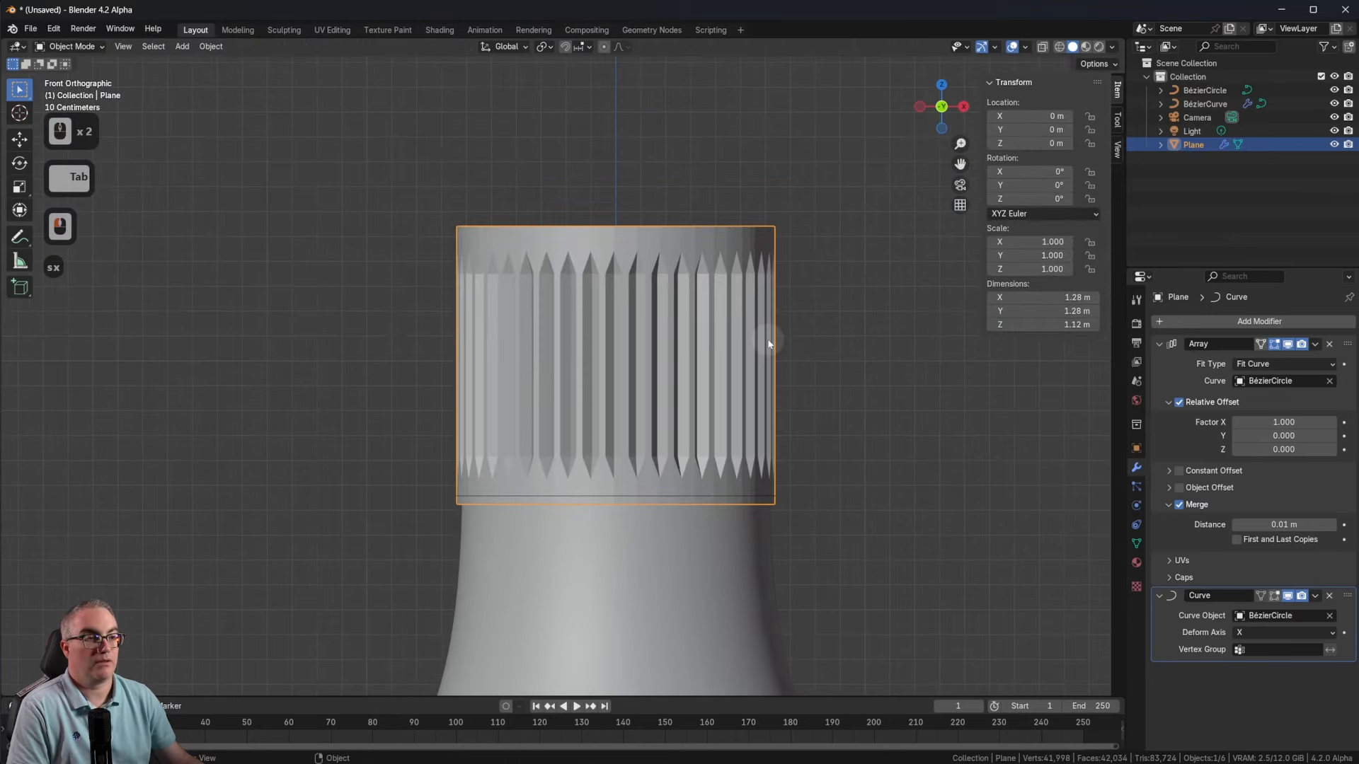
double_click(769, 344)
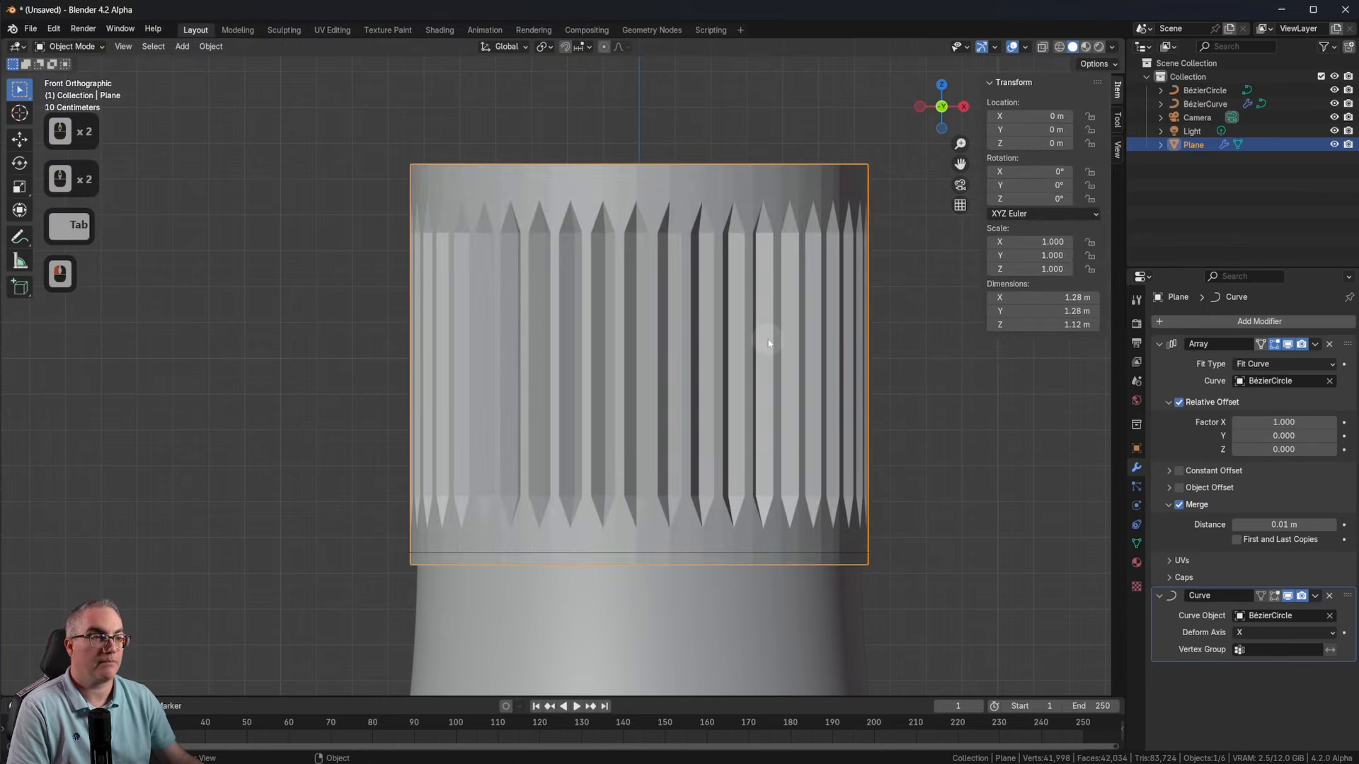
Step: Extrude the cap segment's top edge vertices along Y toward the cap's centre to form a flat ring on top
middle_click_drag(717, 334, 320, 307)
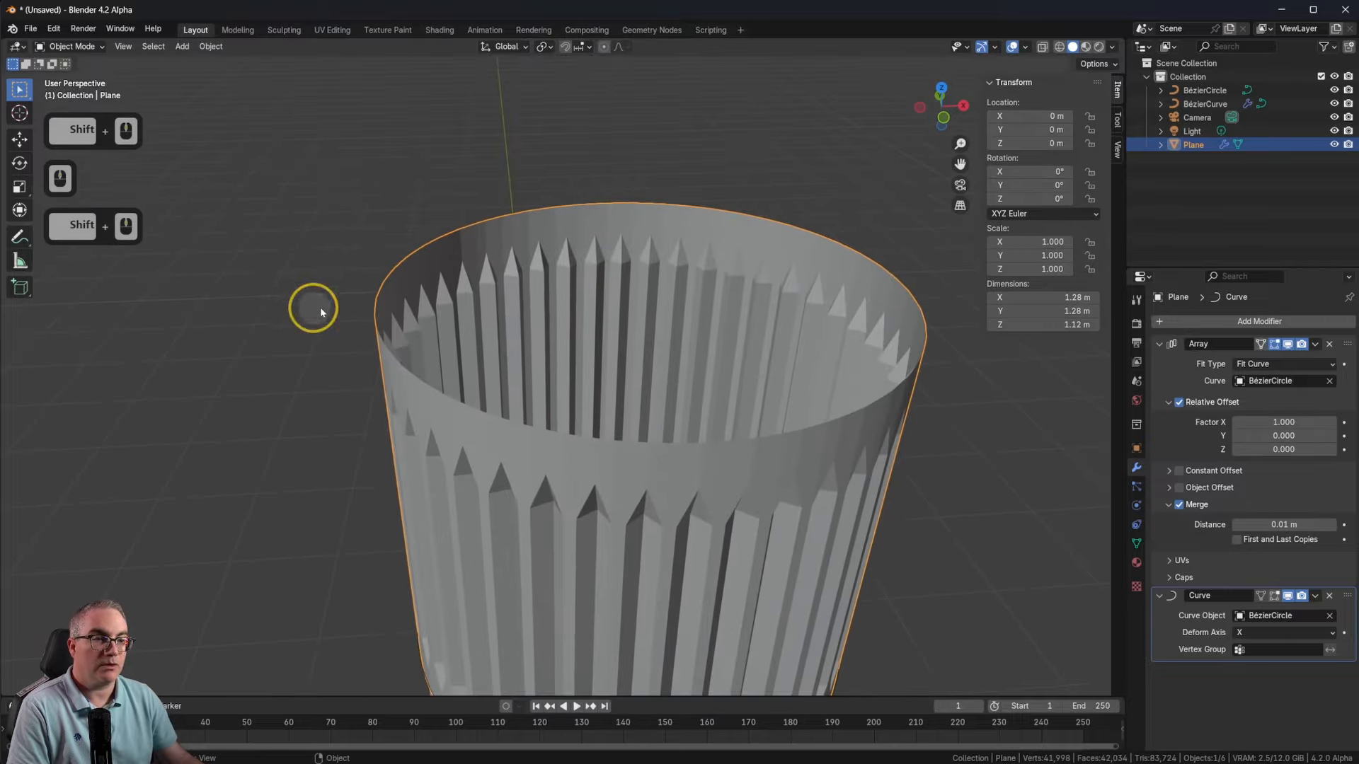
key("Tab")
left_click(603, 269)
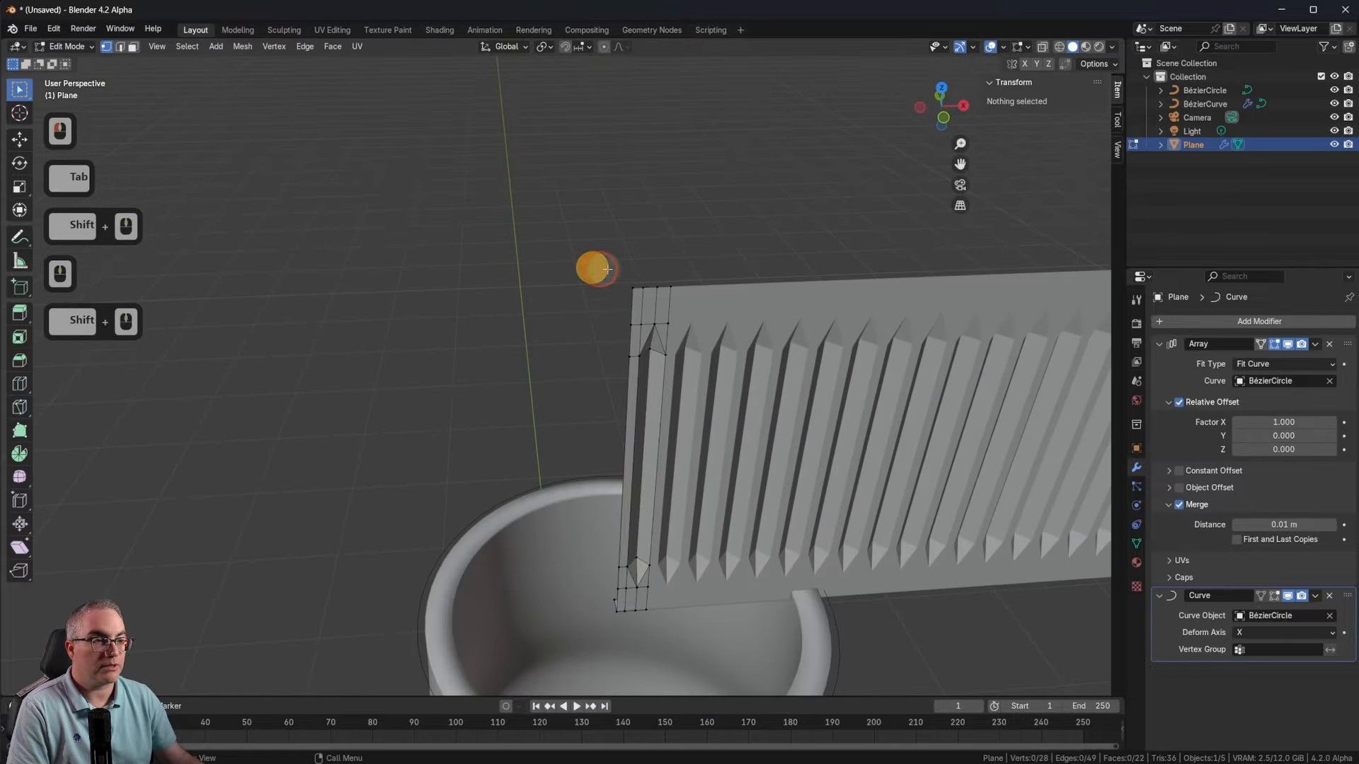
left_click_drag(704, 299, 713, 305)
middle_click_drag(732, 331, 883, 353, "shift")
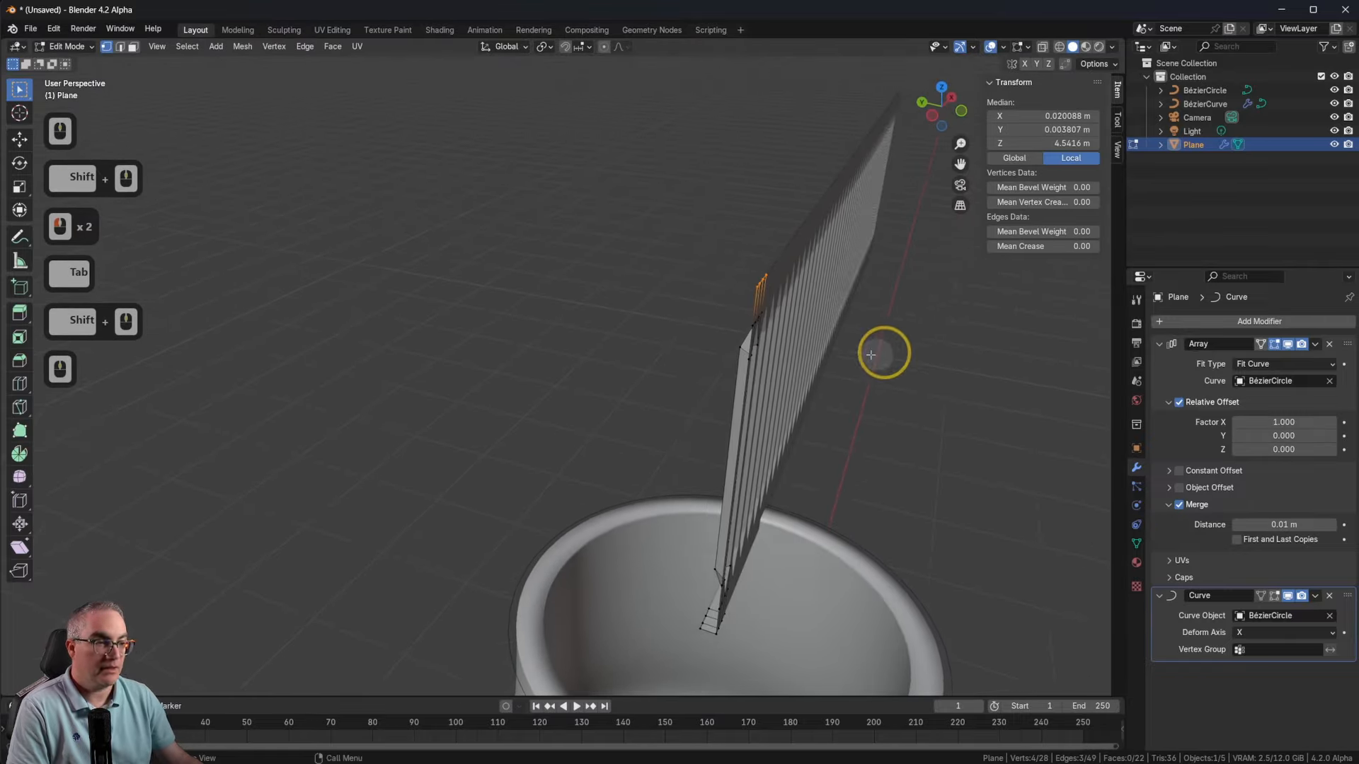
key("e")
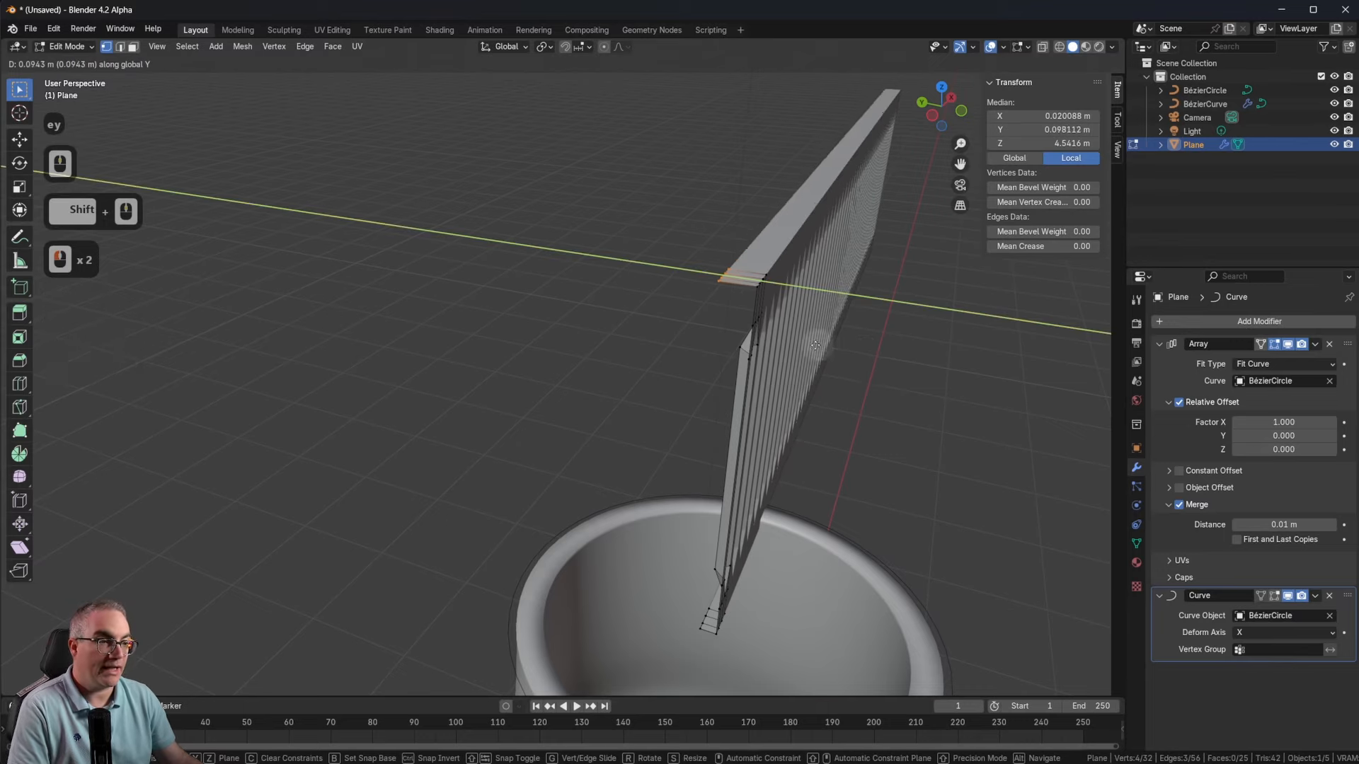
left_click(756, 334)
key("Tab")
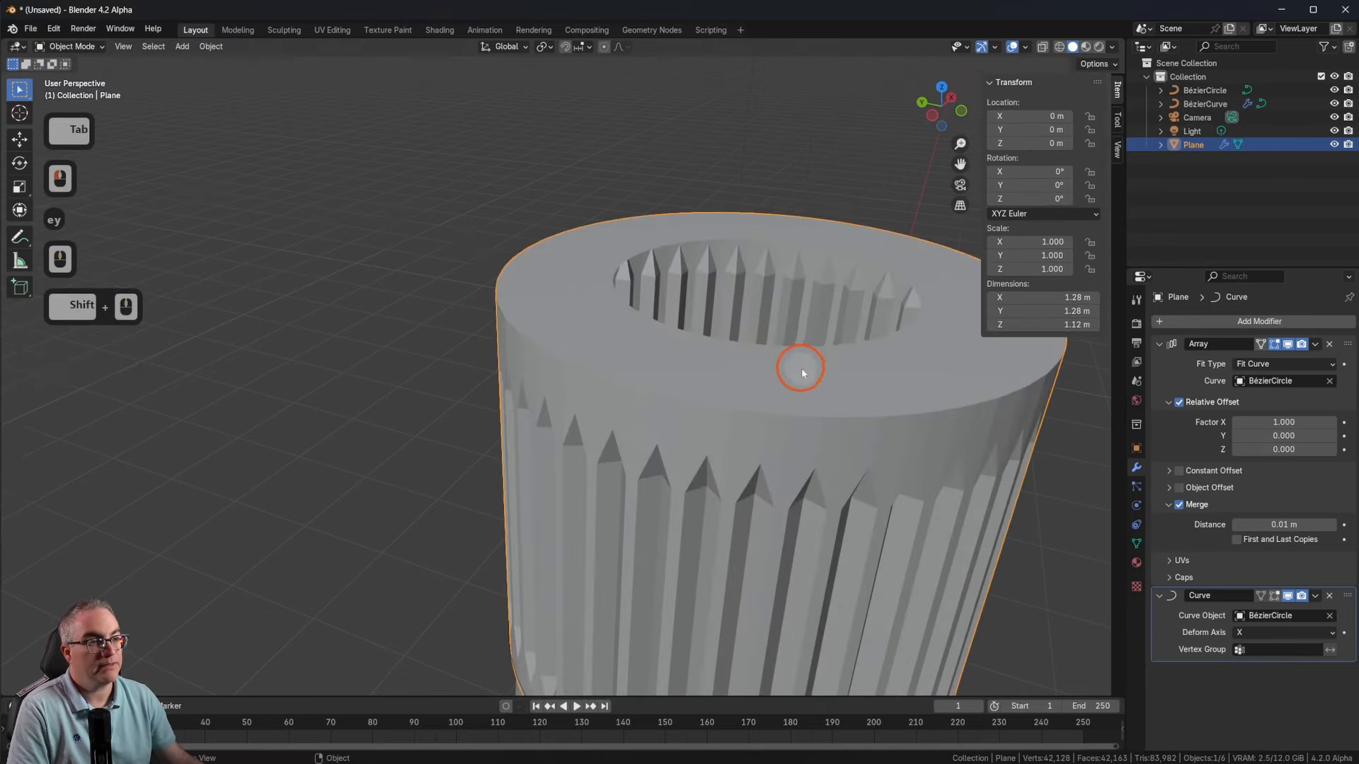
Step: Examine the cap's new top ring, its lower lip and its side ridges on the bottle
scroll(801, 368, "down", 2)
middle_click_drag(796, 366, 564, 416, "shift")
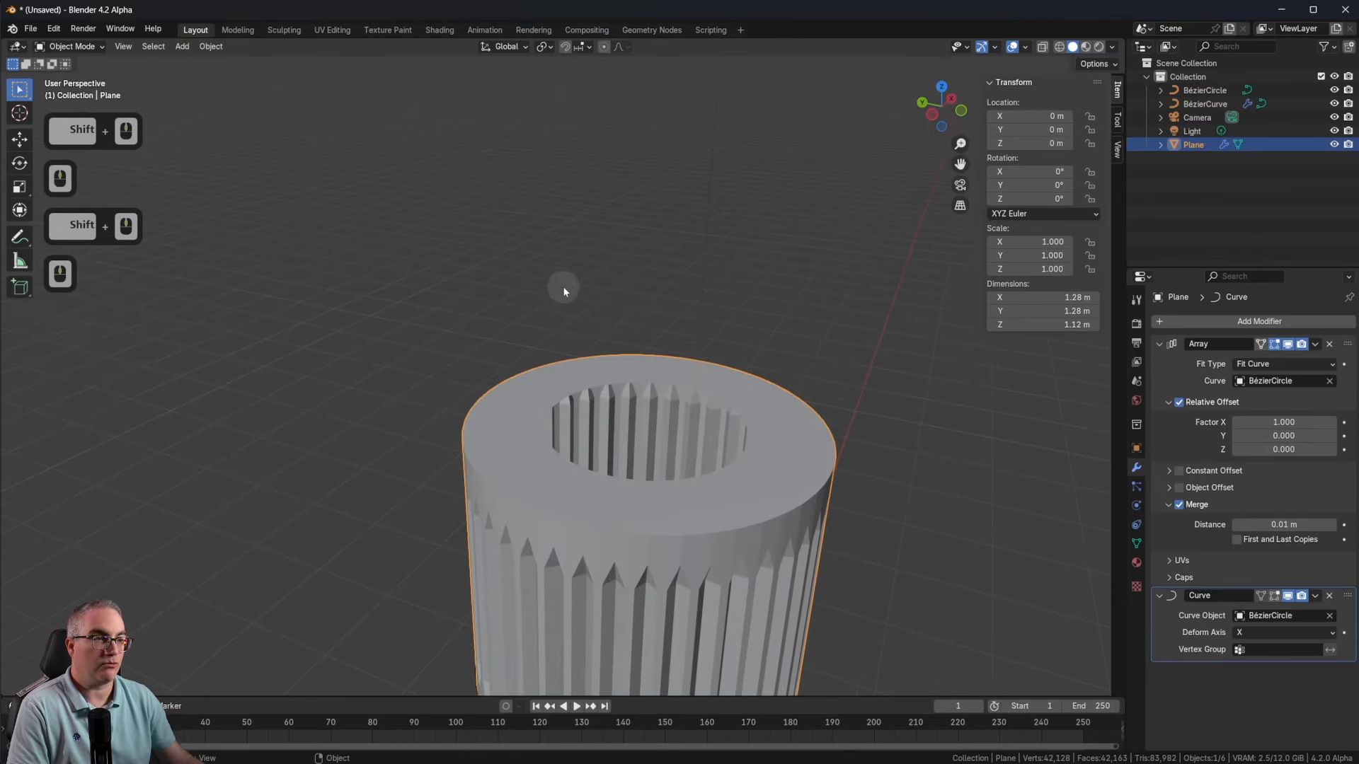
middle_click_drag(564, 290, 731, 371, "shift")
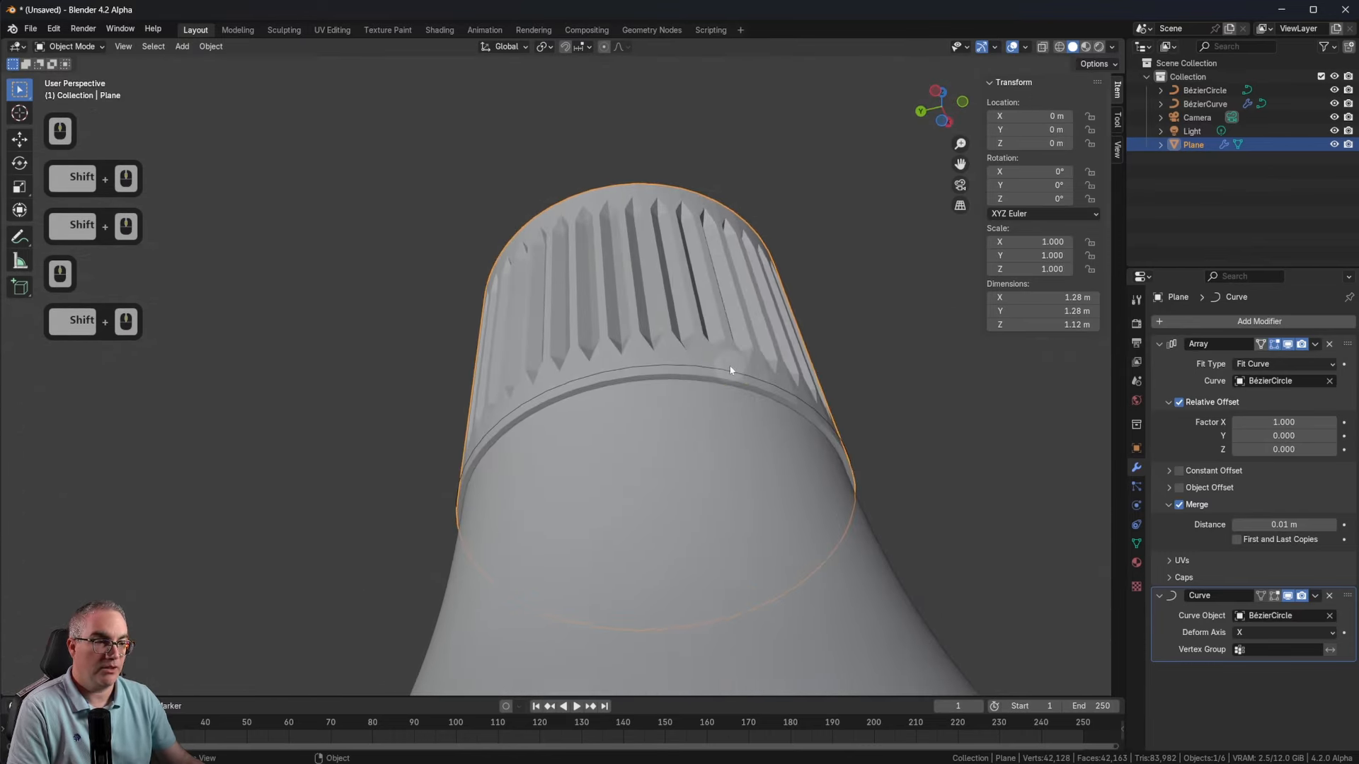
key("Tab")
middle_click_drag(654, 402, 785, 453)
key("Tab")
key("Tab")
key("Tab")
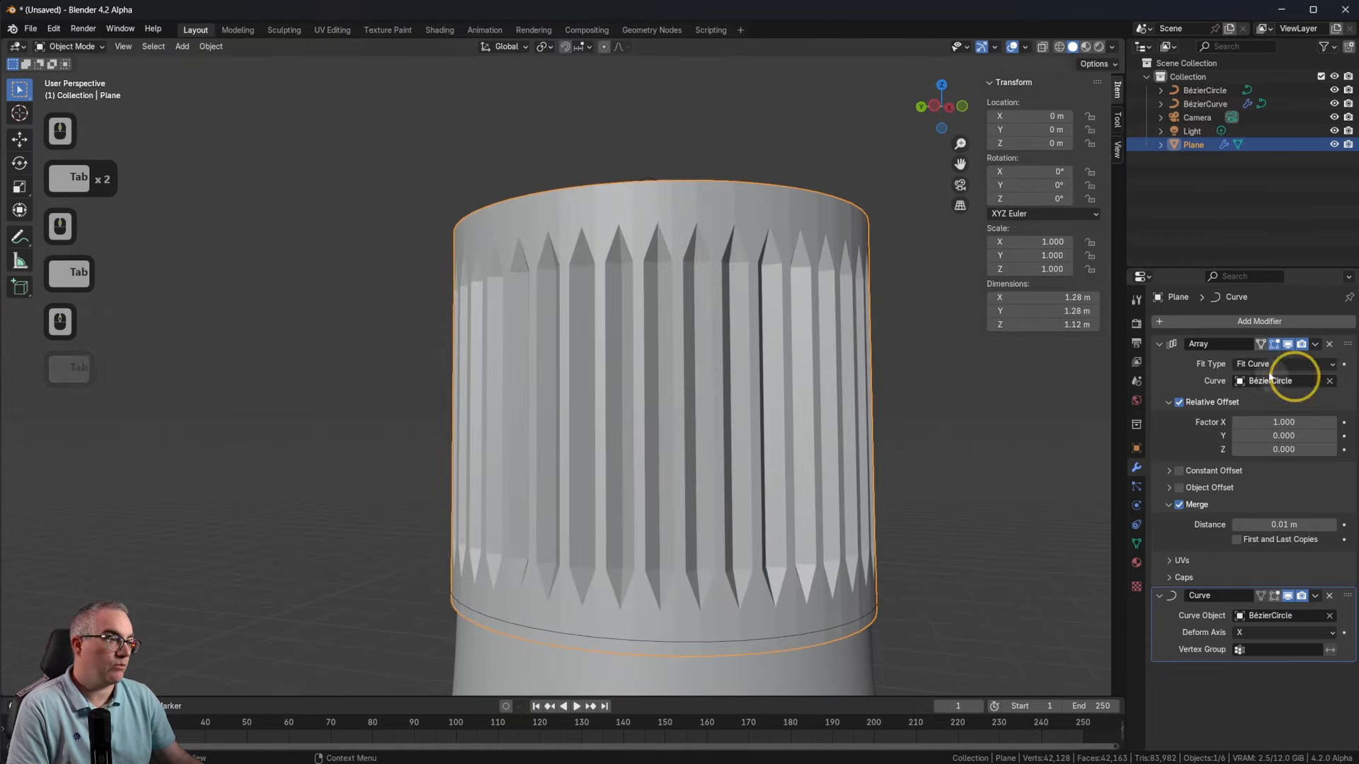
Step: Add a Subdivision modifier after the cap's Array and Curve modifiers and set its viewport level to 2
left_click(1158, 345)
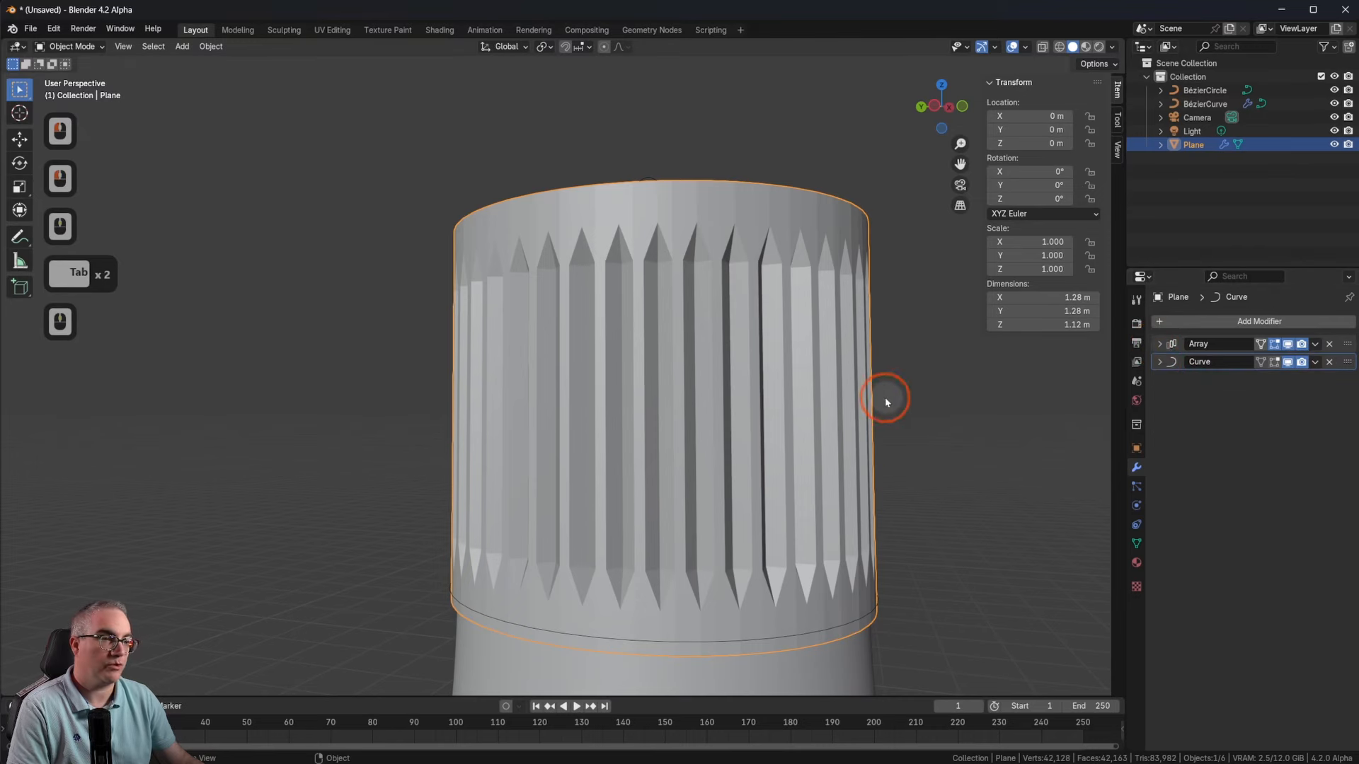
left_click(1245, 323)
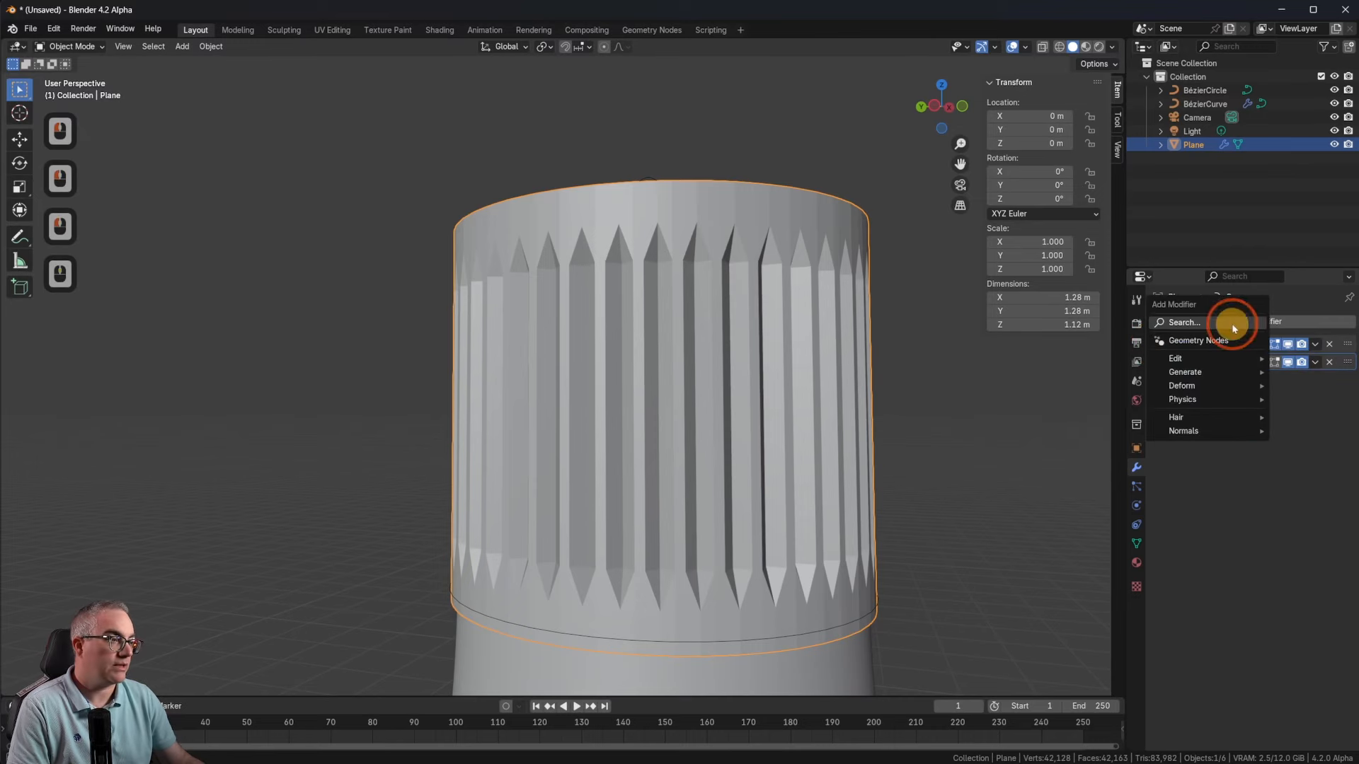
type("sub")
left_click(1173, 349)
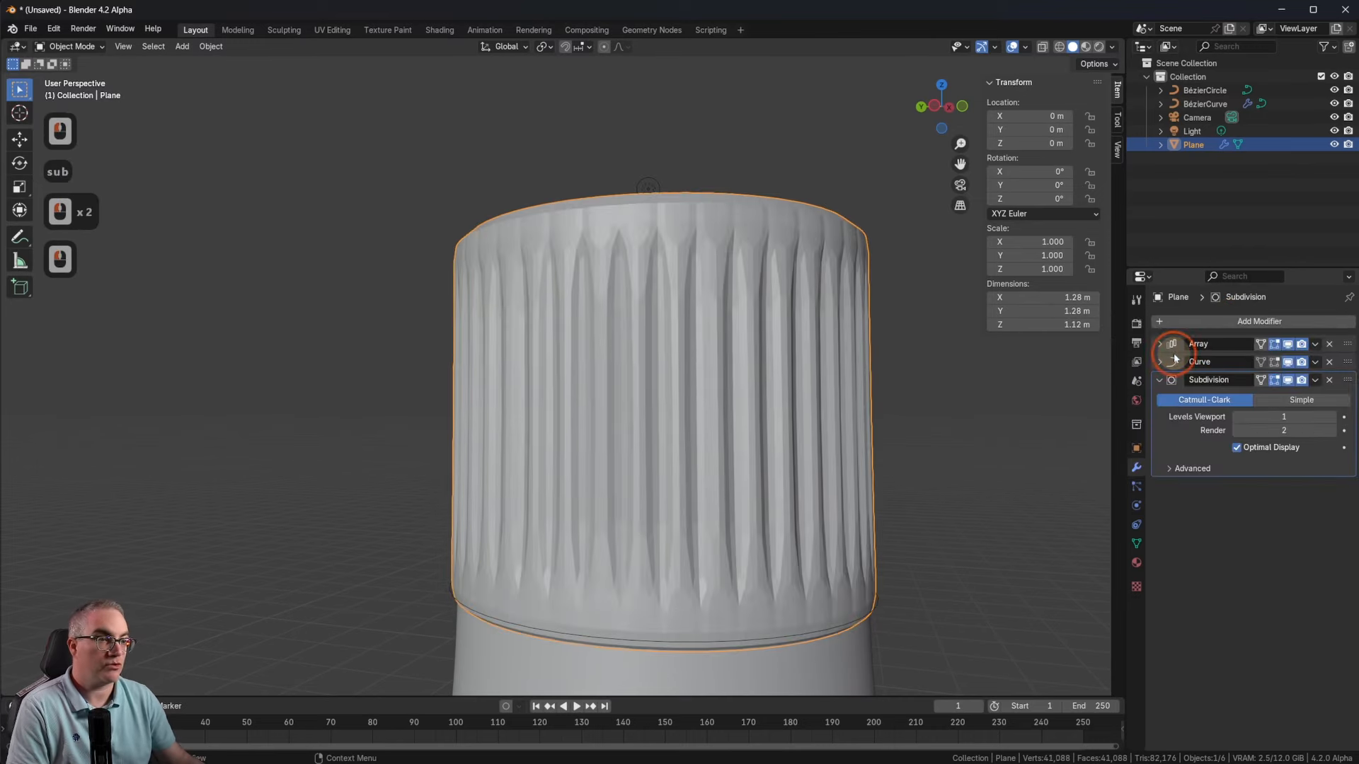
middle_click_drag(910, 419, 867, 326, "shift")
left_click(1334, 418)
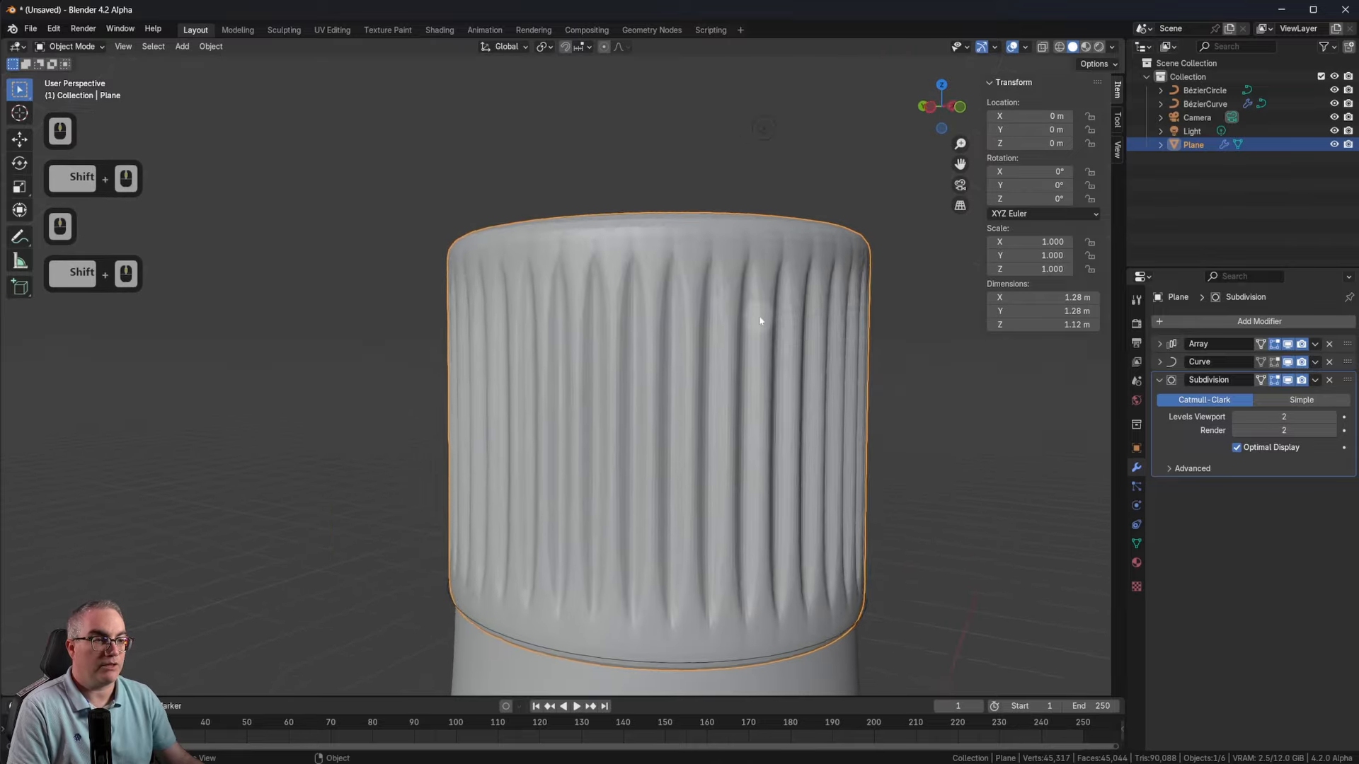
Step: Apply smooth shading to the cap
scroll(758, 319, "up", 3)
right_click(713, 204)
left_click(706, 199)
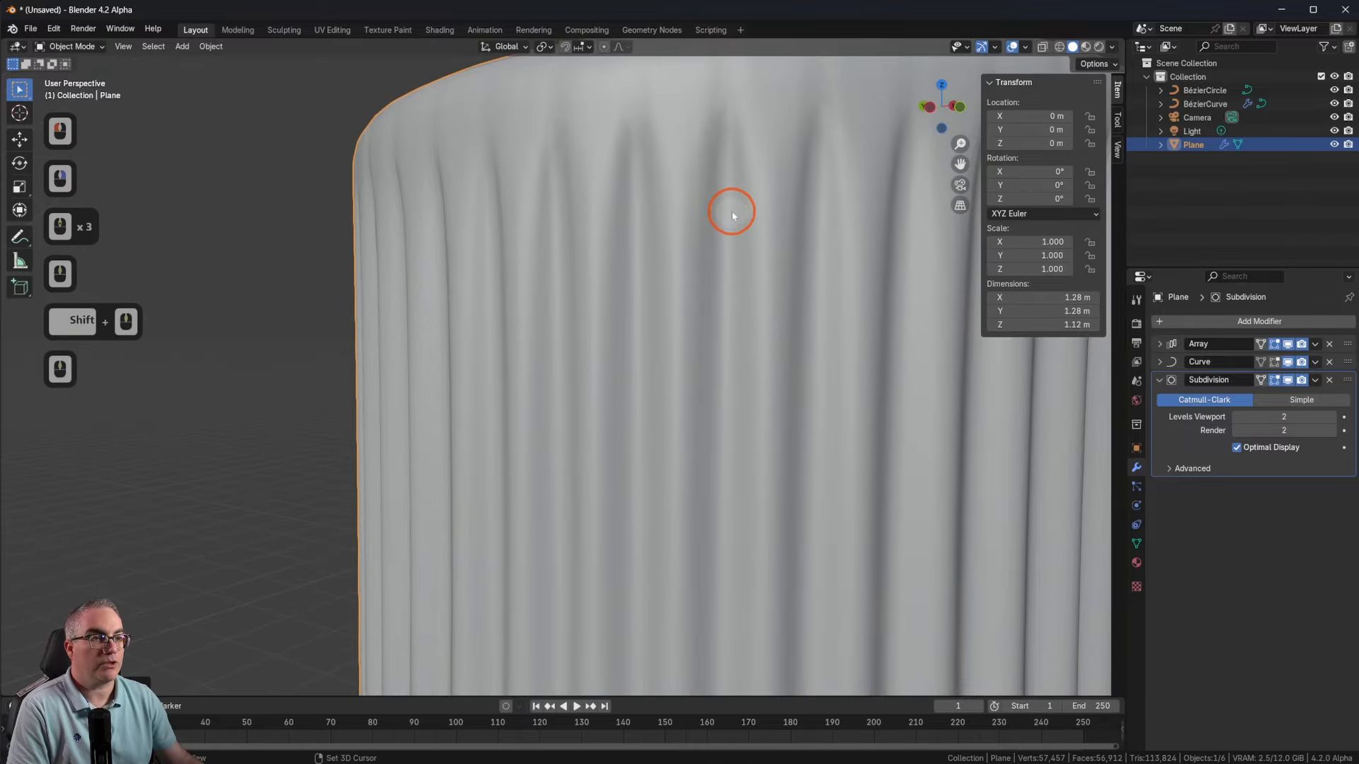
Step: Examine the subdivided cap's top opening, ridges and lower rim, looking closely at the seam where the array closes
middle_click_drag(728, 213, 746, 318, "shift")
scroll(792, 384, "down", 5)
middle_click_drag(768, 365, 554, 326, "shift")
scroll(555, 325, "up", 5)
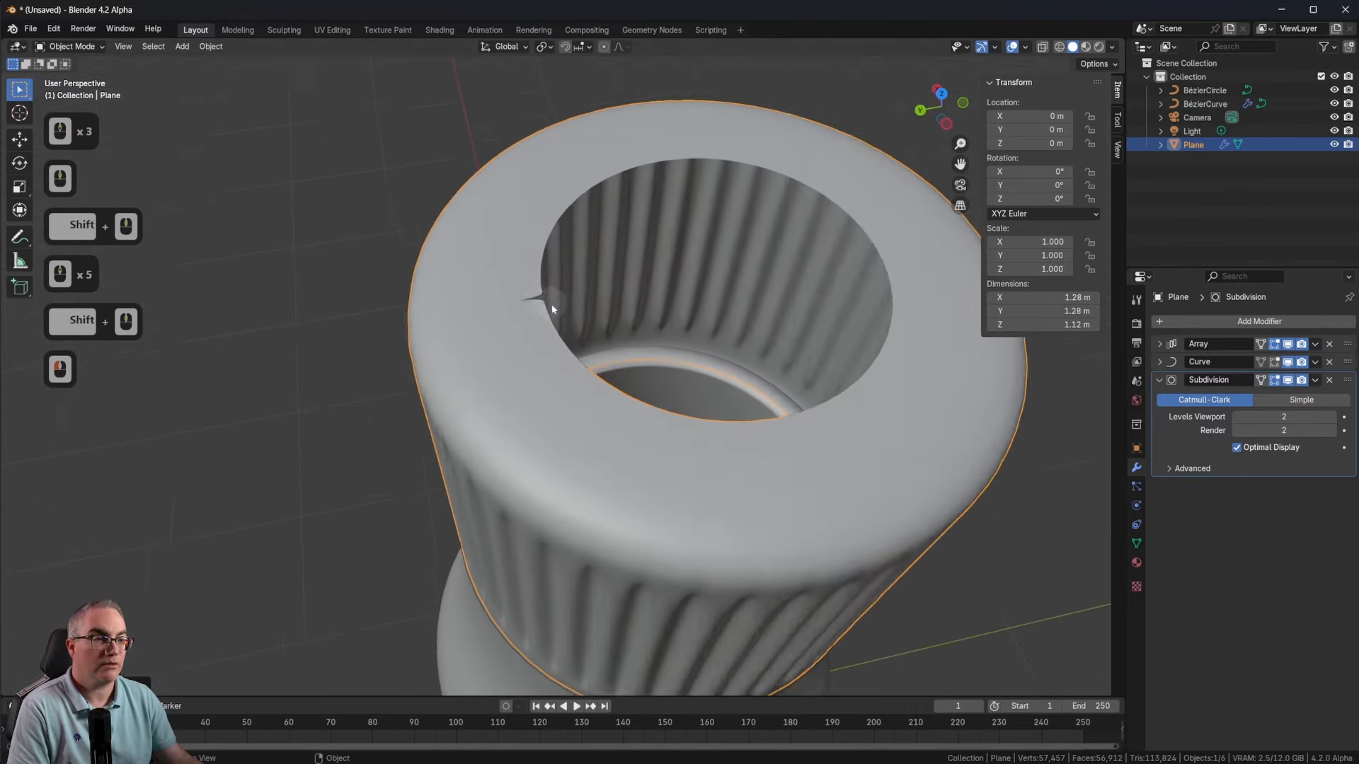
middle_click_drag(643, 318, 709, 368, "shift")
key("1")
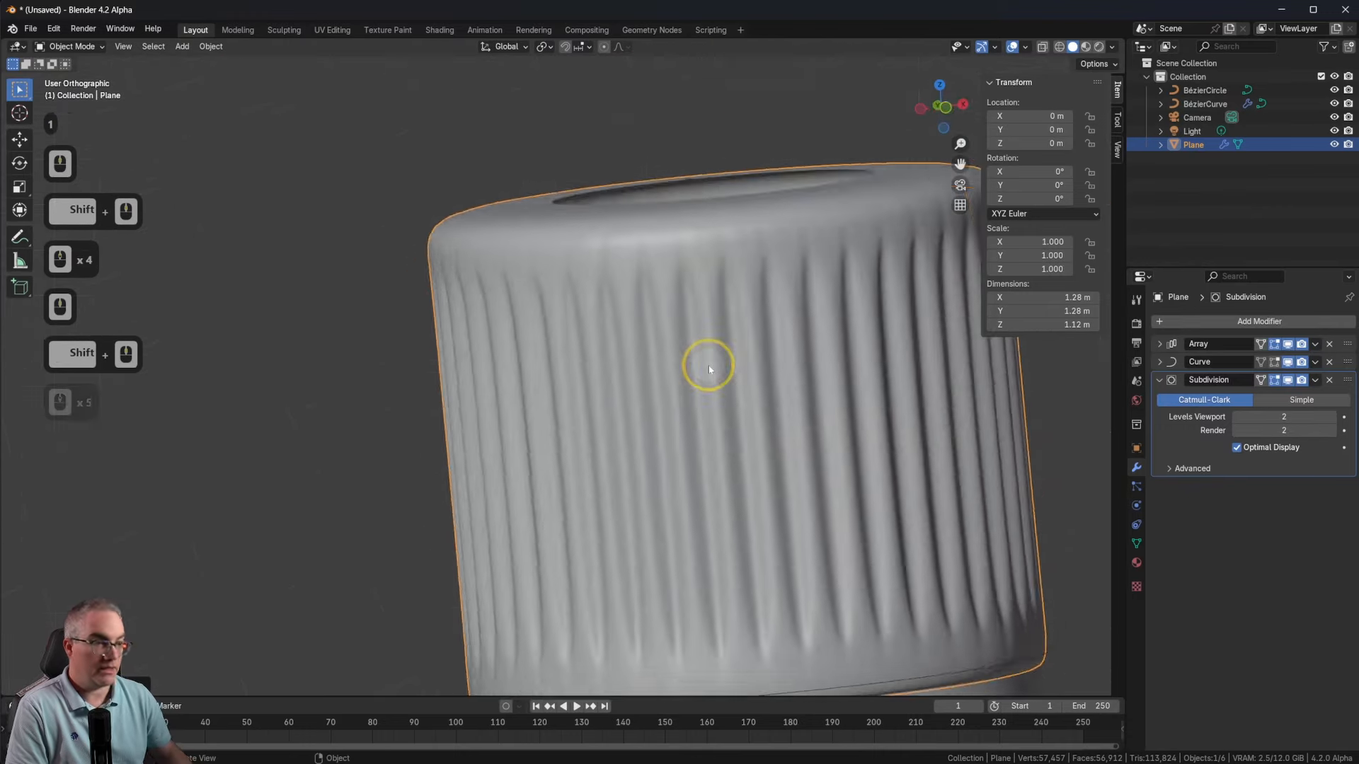
scroll(749, 318, "down", 4)
middle_click_drag(749, 319, 643, 230, "shift")
scroll(692, 379, "up", 4)
scroll(601, 455, "up", 4)
scroll(693, 417, "down", 3)
middle_click_drag(709, 468, 662, 402)
middle_click_drag(662, 468, 643, 386, "shift")
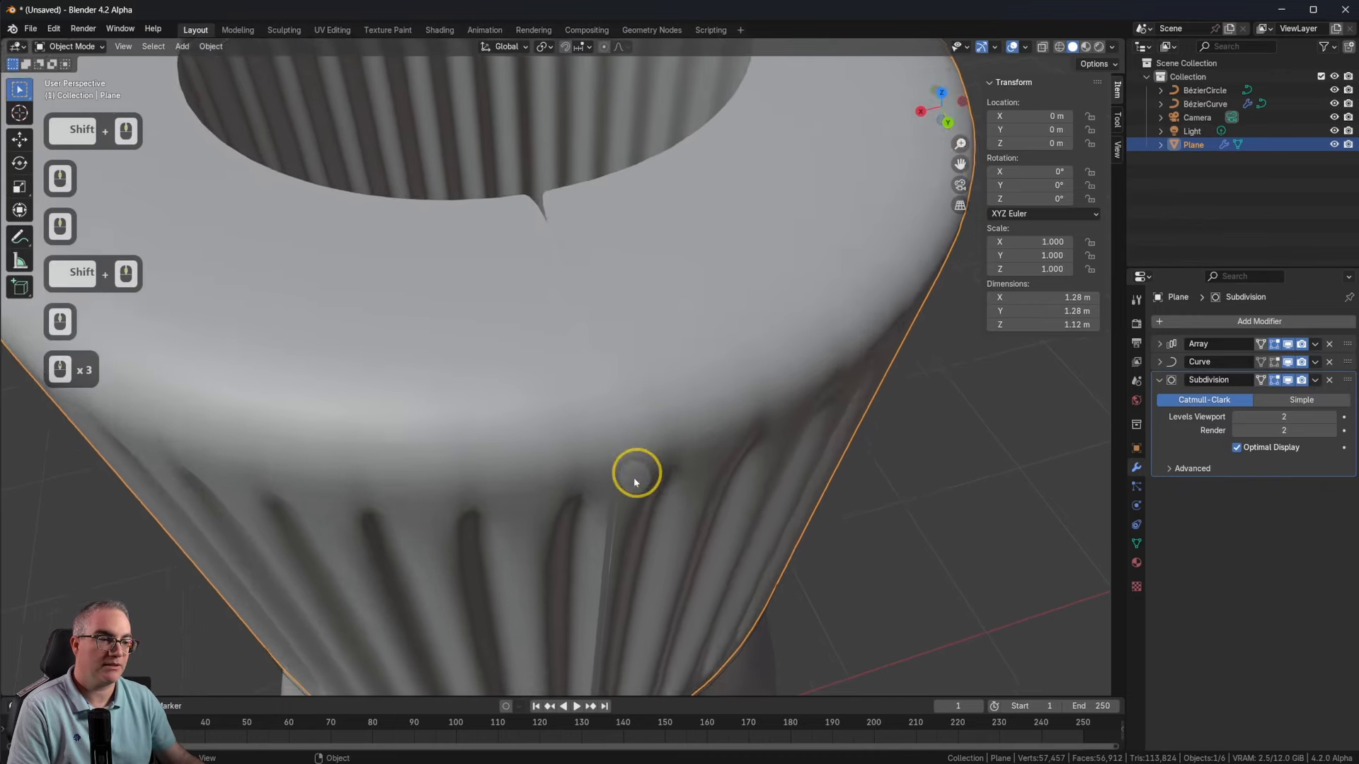
scroll(633, 477, "down", 3)
scroll(634, 478, "up", 2)
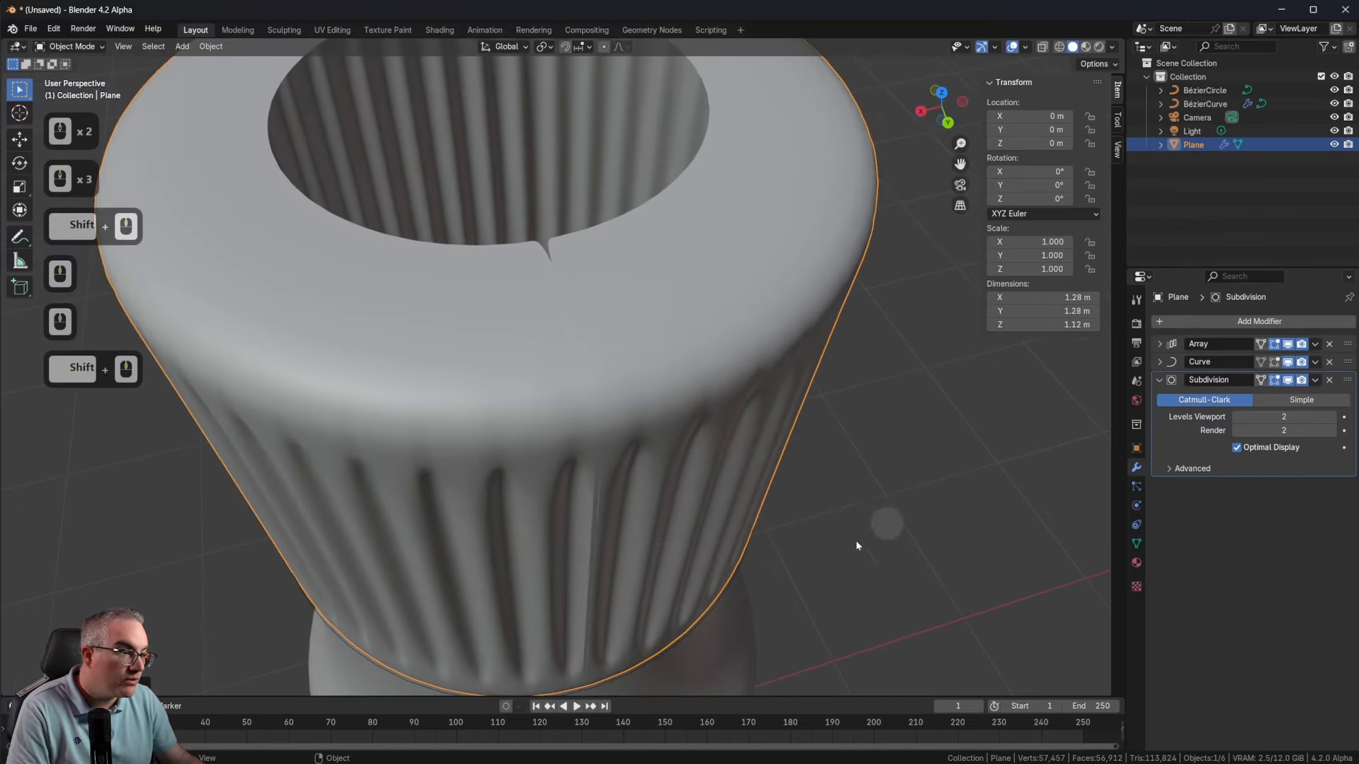
middle_click_drag(857, 546, 770, 507)
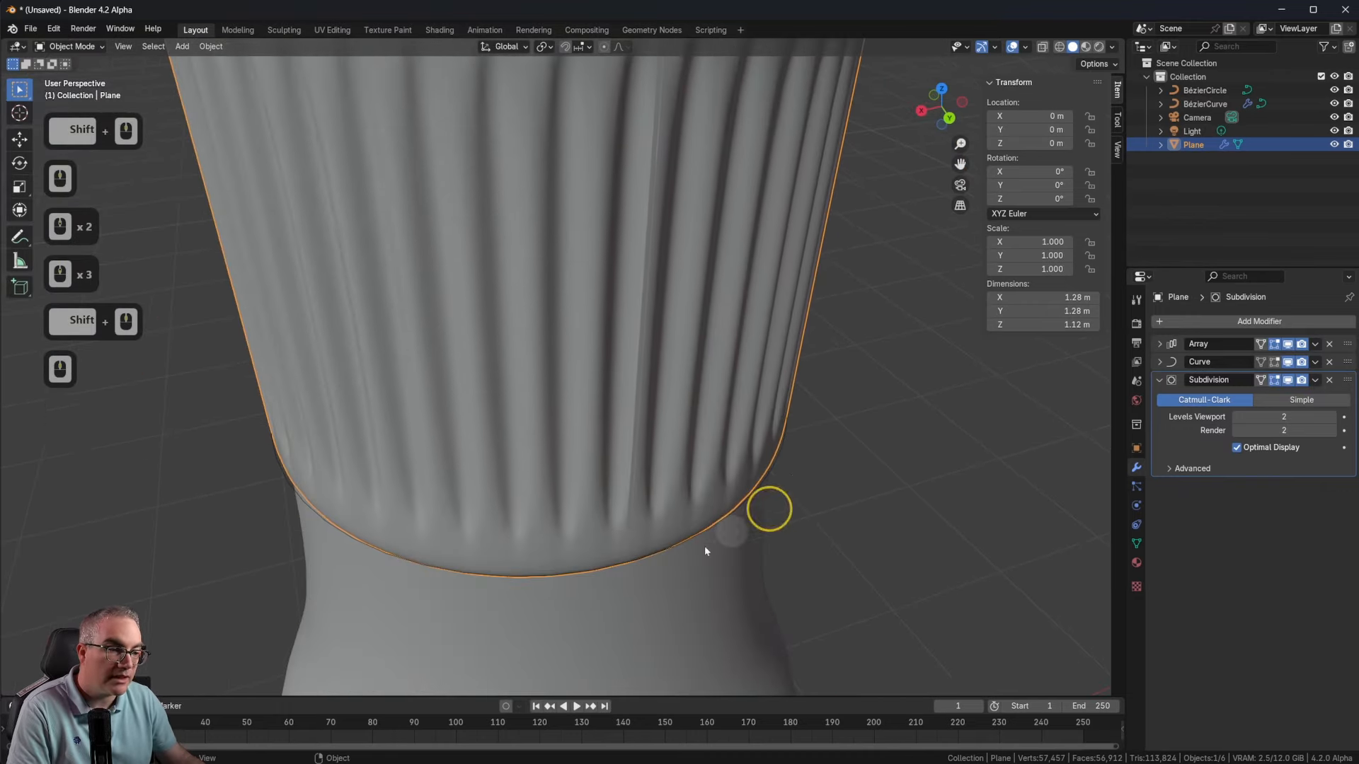
Step: Scale the BézierCircle guide curve up uniformly to about 1.032 to close the seam in the cap
left_click(618, 564)
left_click(631, 564)
middle_click_drag(847, 488, 870, 576, "shift")
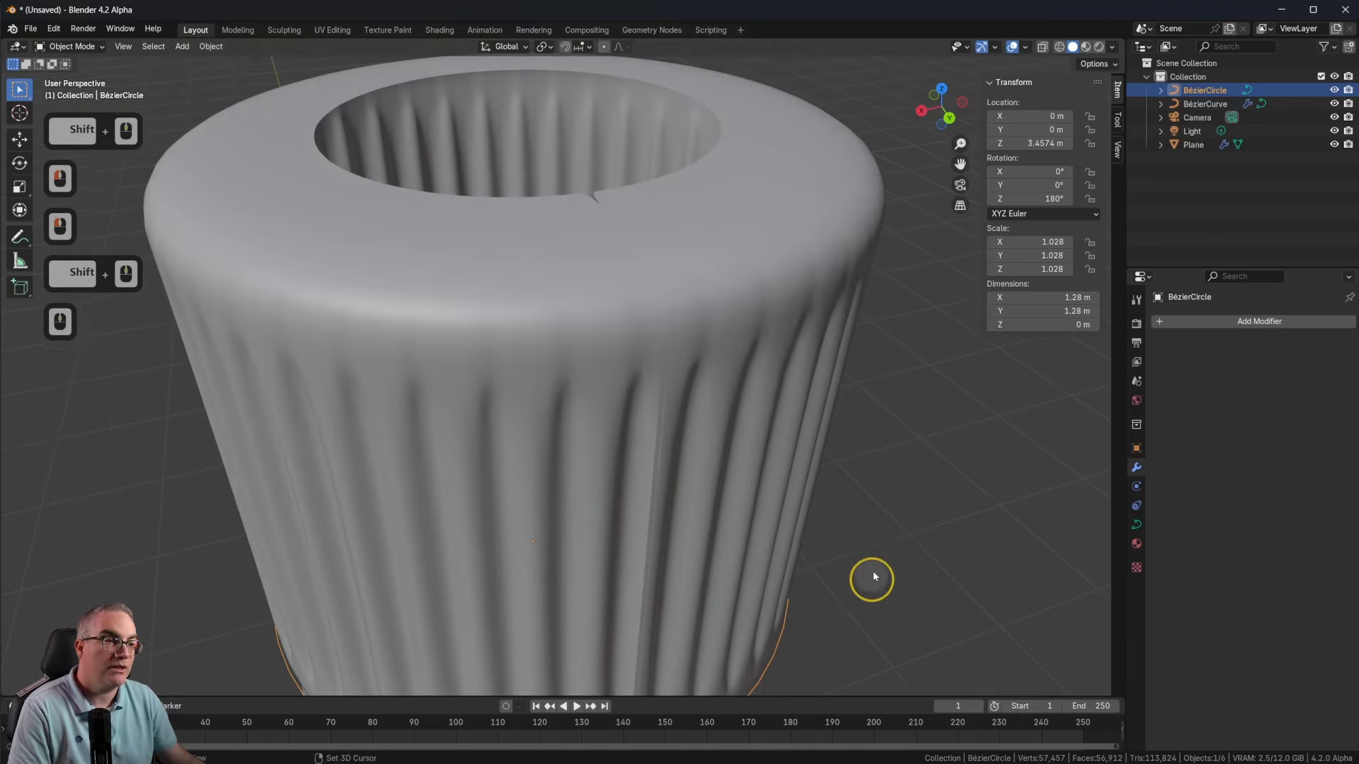
key("s")
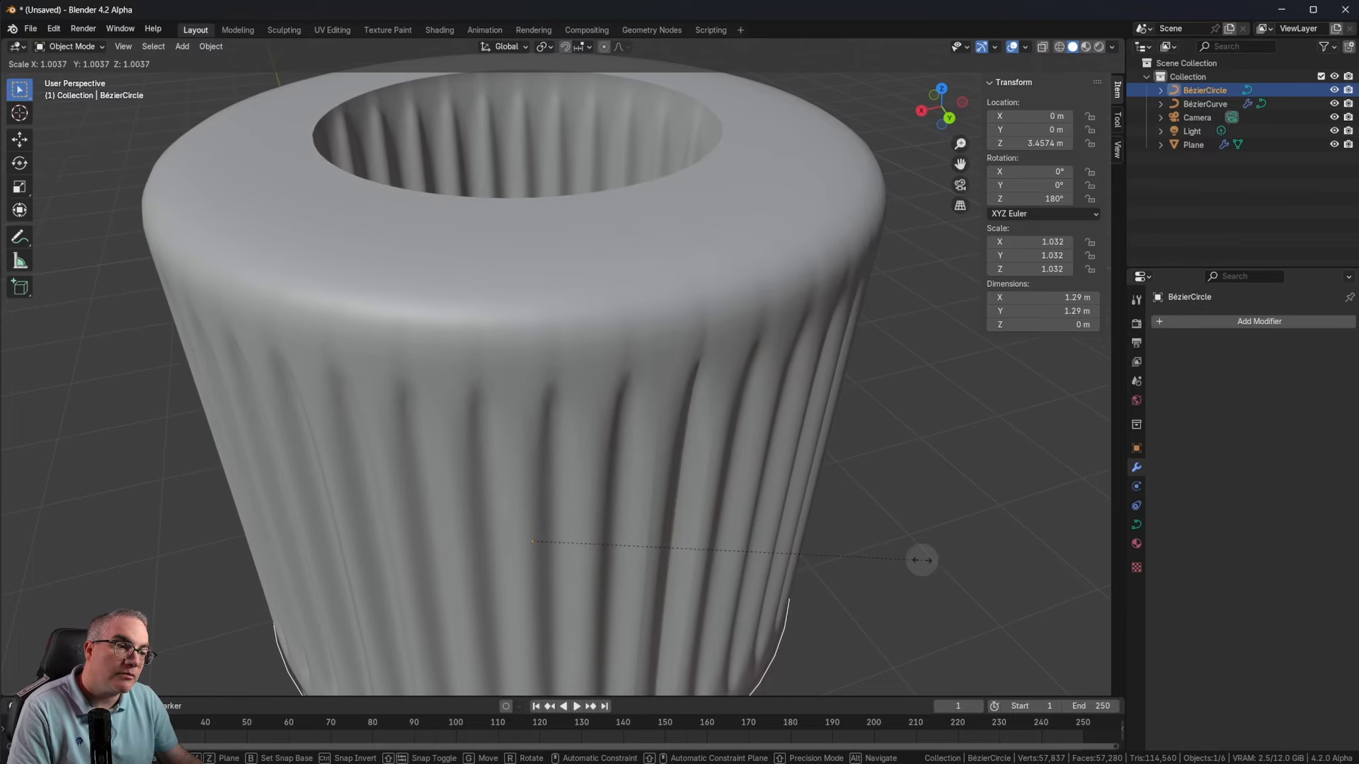
right_click(707, 415)
Step: Review the cap and its guide circle on the whole bottle in front view, close up and from afar
scroll(686, 476, "down", 5)
middle_click_drag(686, 476, 889, 460, "shift")
key("Tab")
middle_click_drag(637, 492, 789, 318)
key("KP_1")
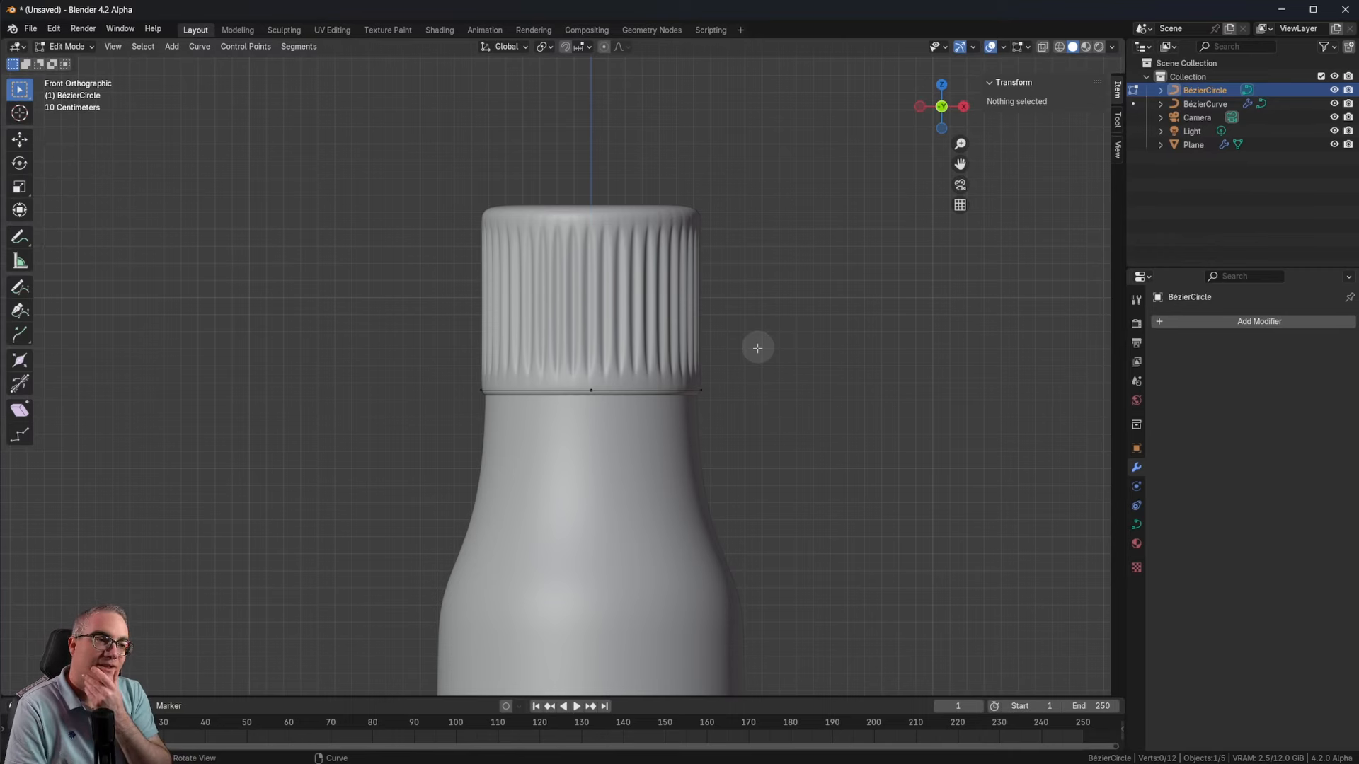
key("Tab")
scroll(728, 285, "down", 4)
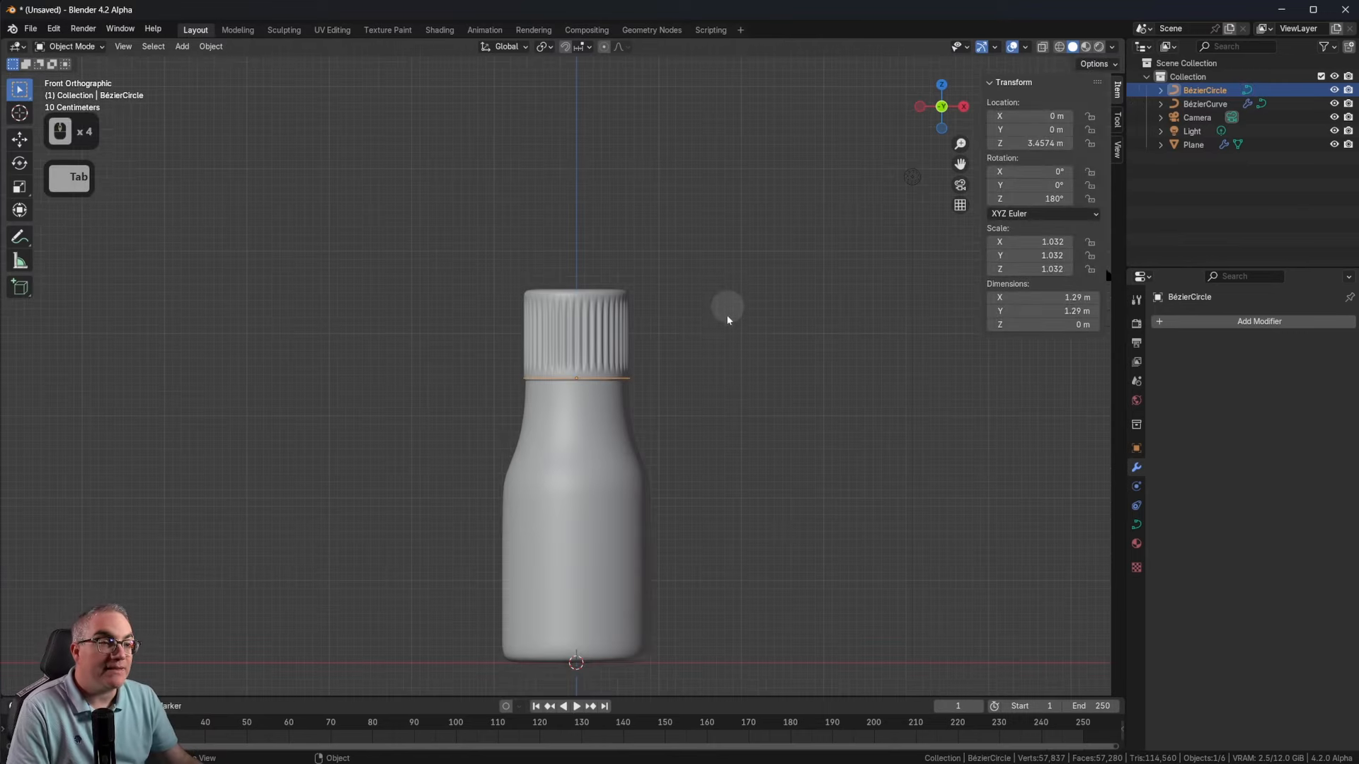
middle_click_drag(728, 306, 734, 263, "shift")
scroll(743, 385, "up", 2)
scroll(703, 394, "up", 3)
scroll(735, 265, "down", 5)
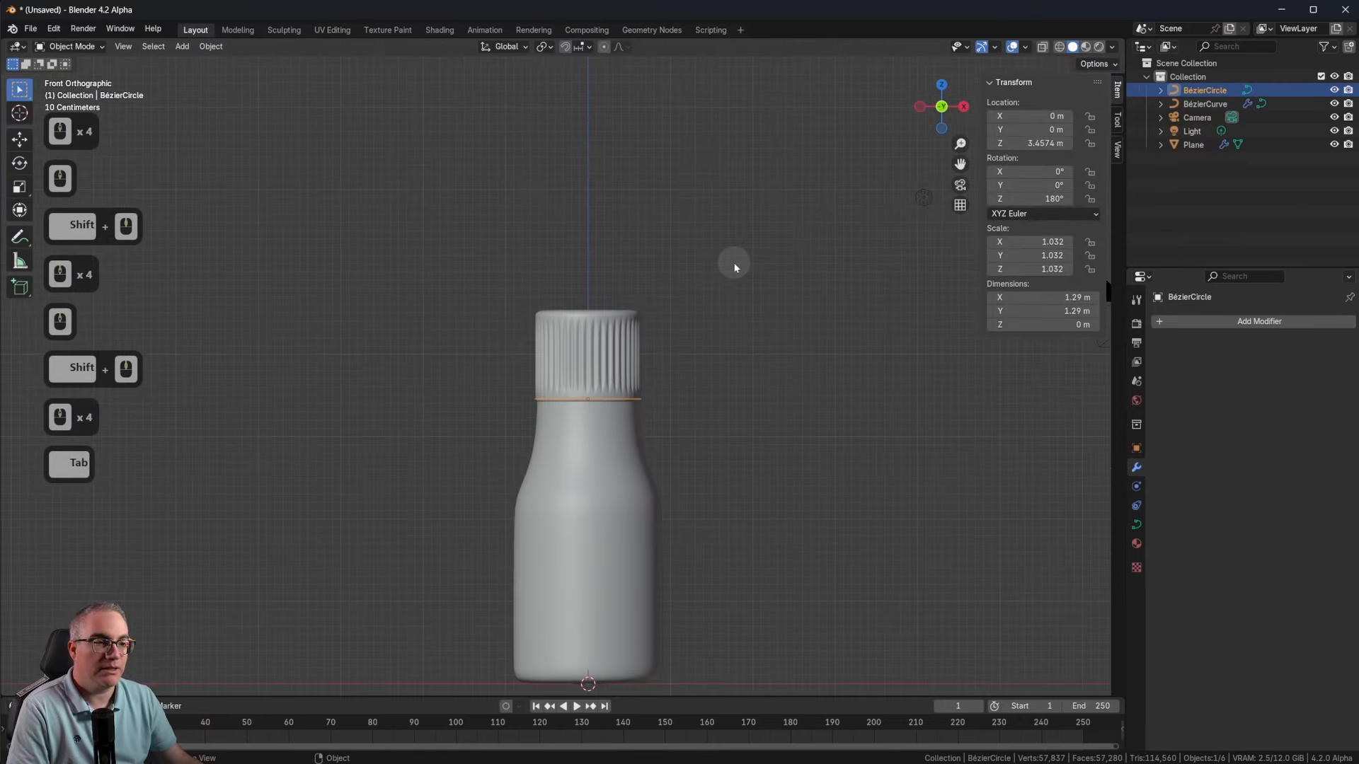
Step: Split the 3D viewport into two side-by-side views, hide the sidebar in the narrower one and bring its shading options into view
left_click_drag(1104, 43, 399, 151)
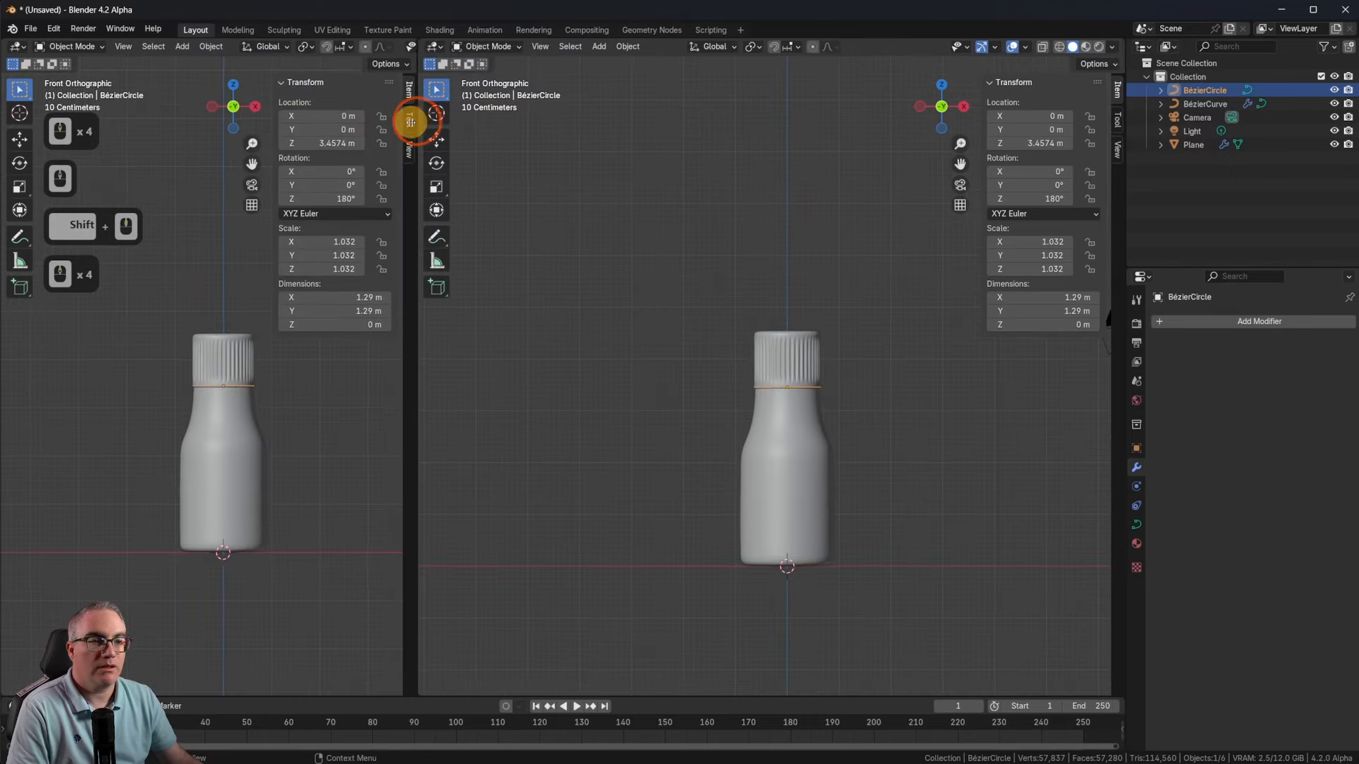
scroll(205, 412, "up", 2)
scroll(205, 412, "down", 3)
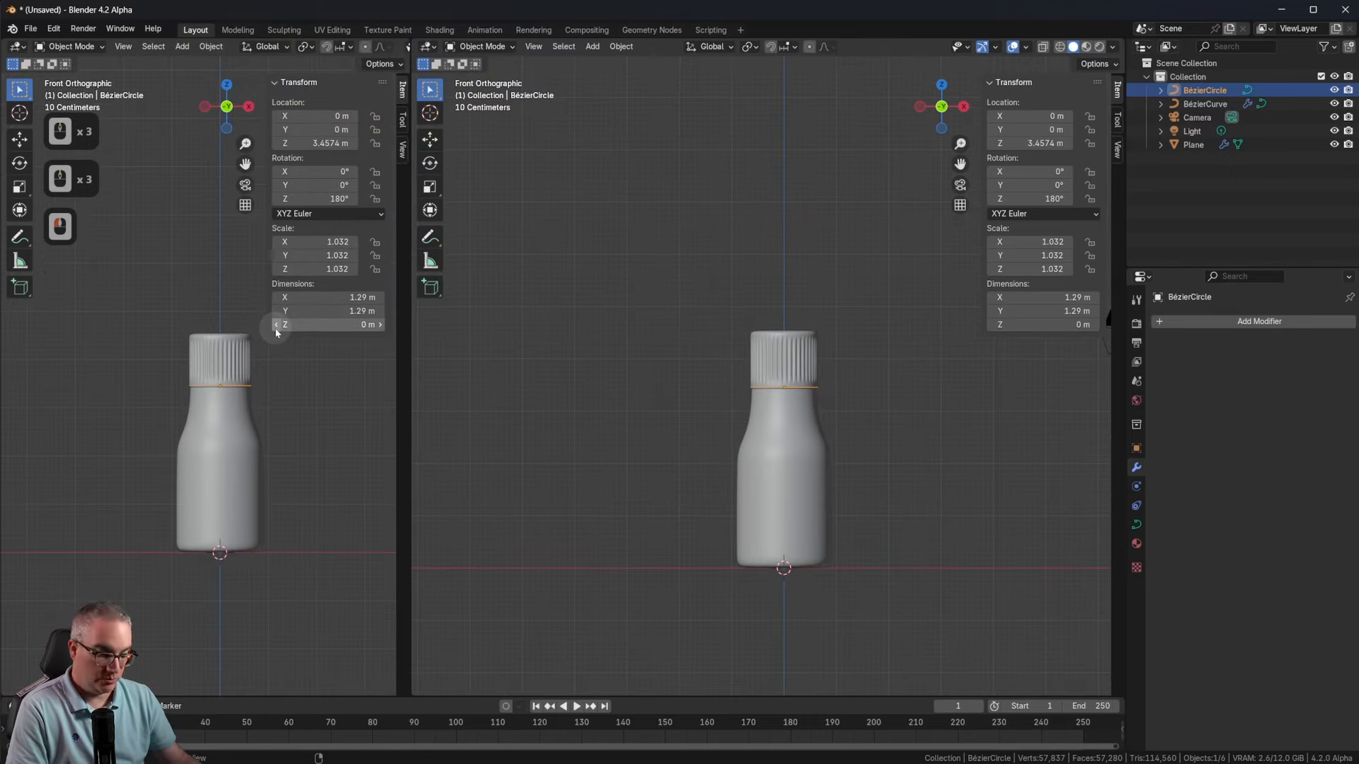
key("n")
middle_click_drag(303, 336, 388, 46, "shift")
middle_click_drag(291, 49, 123, 50)
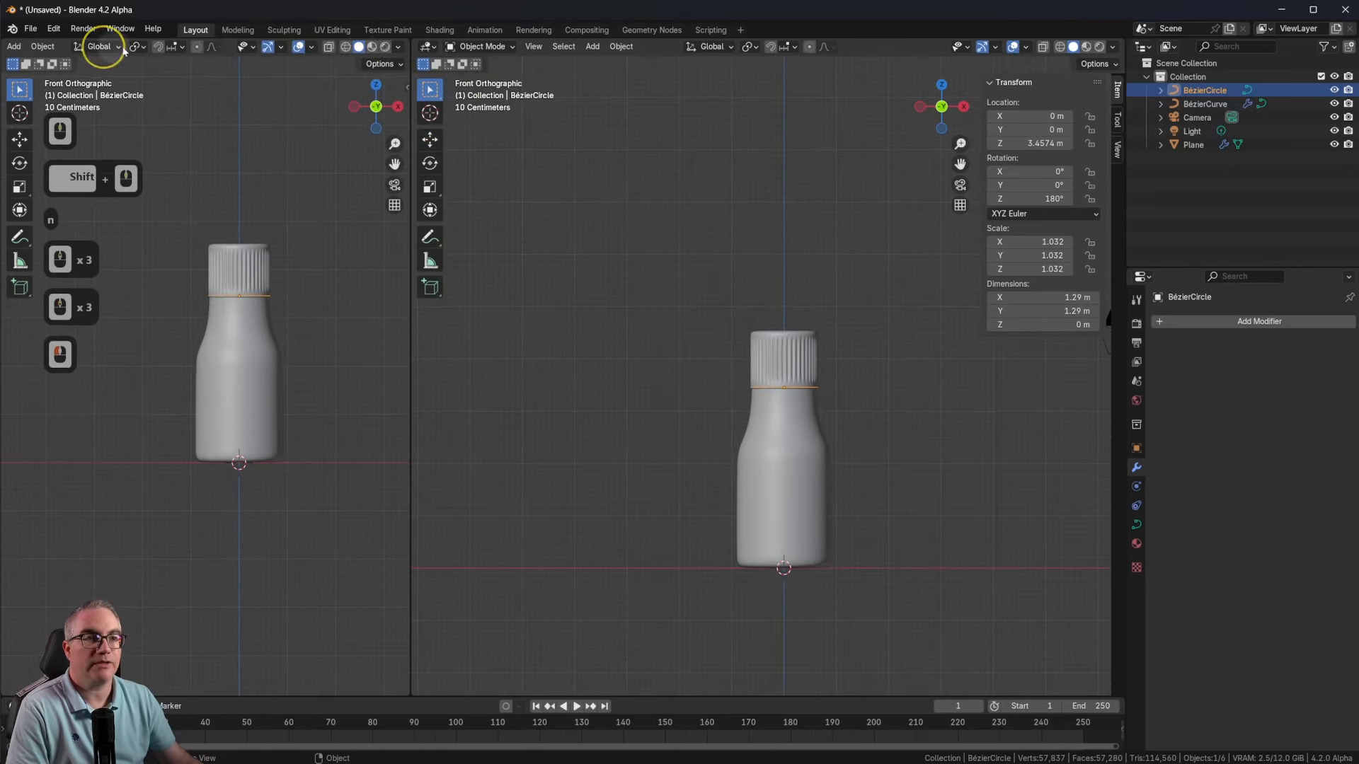
middle_click_drag(341, 345, 346, 344, "shift")
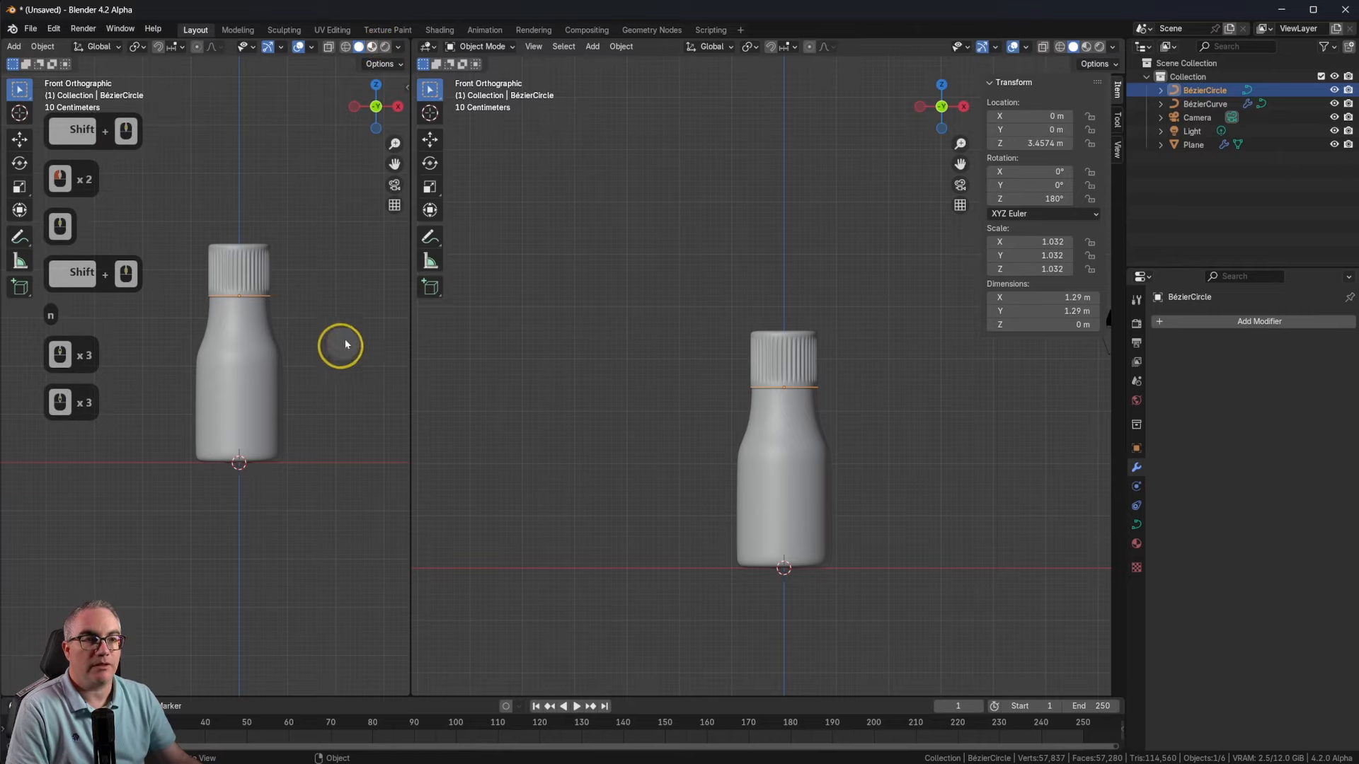
middle_click_drag(398, 41, 379, 45, "shift")
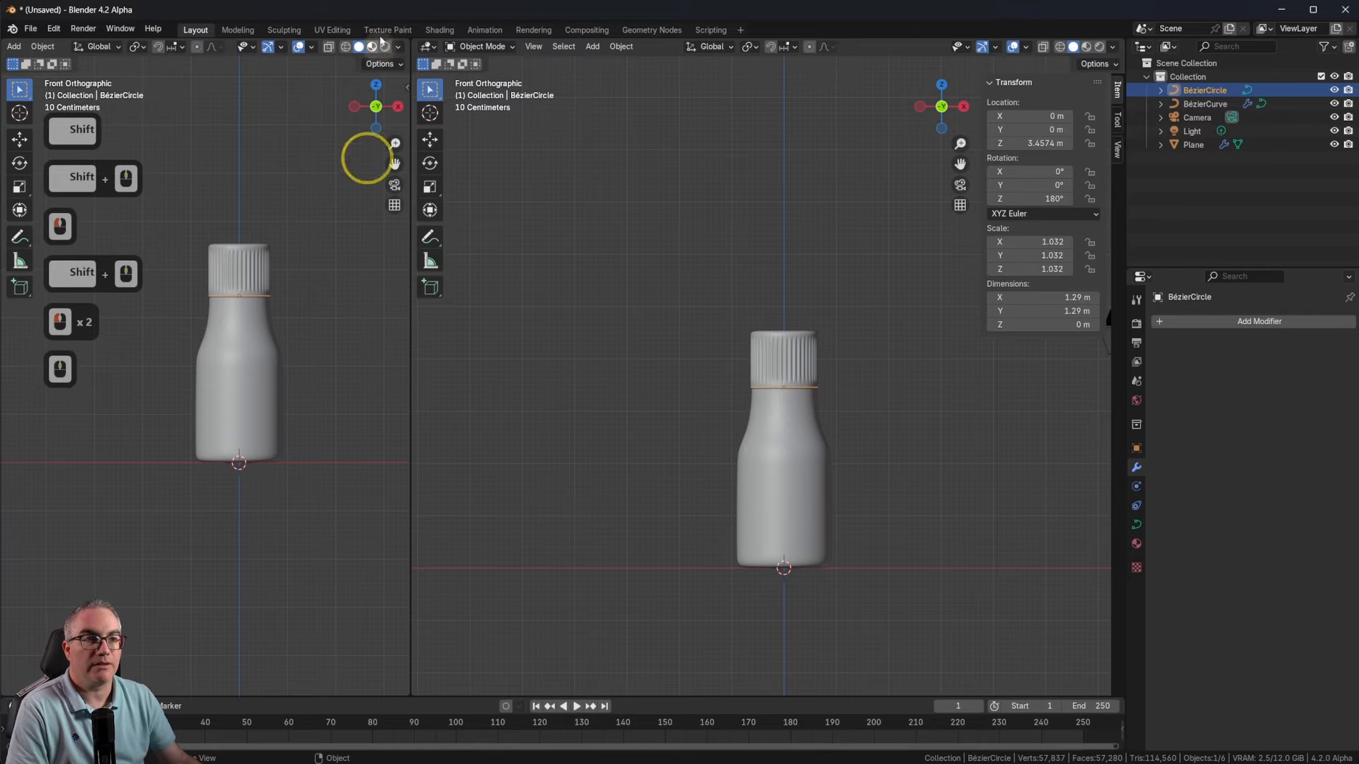
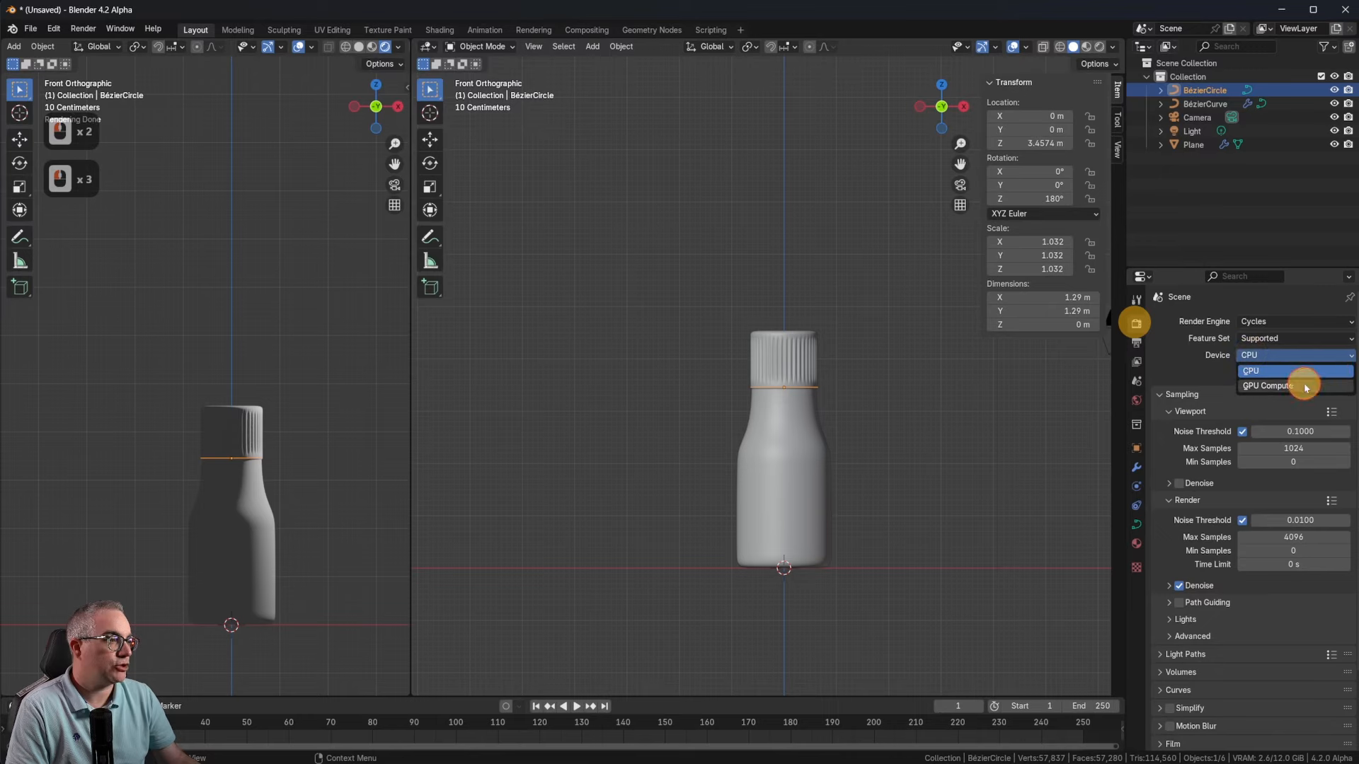
Step: Set the Cycles render device to GPU Compute
left_click(1303, 383)
scroll(286, 411, "down", 2)
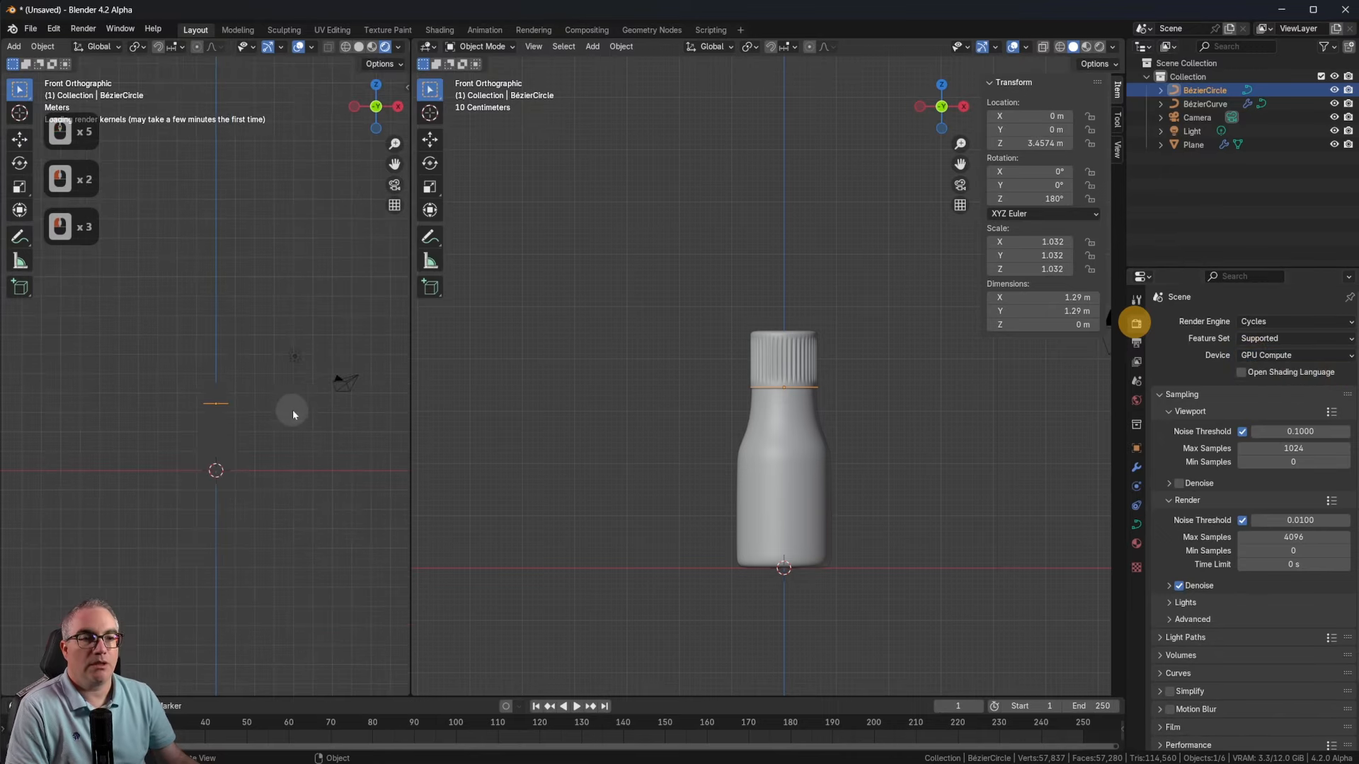
scroll(834, 386, "down", 5)
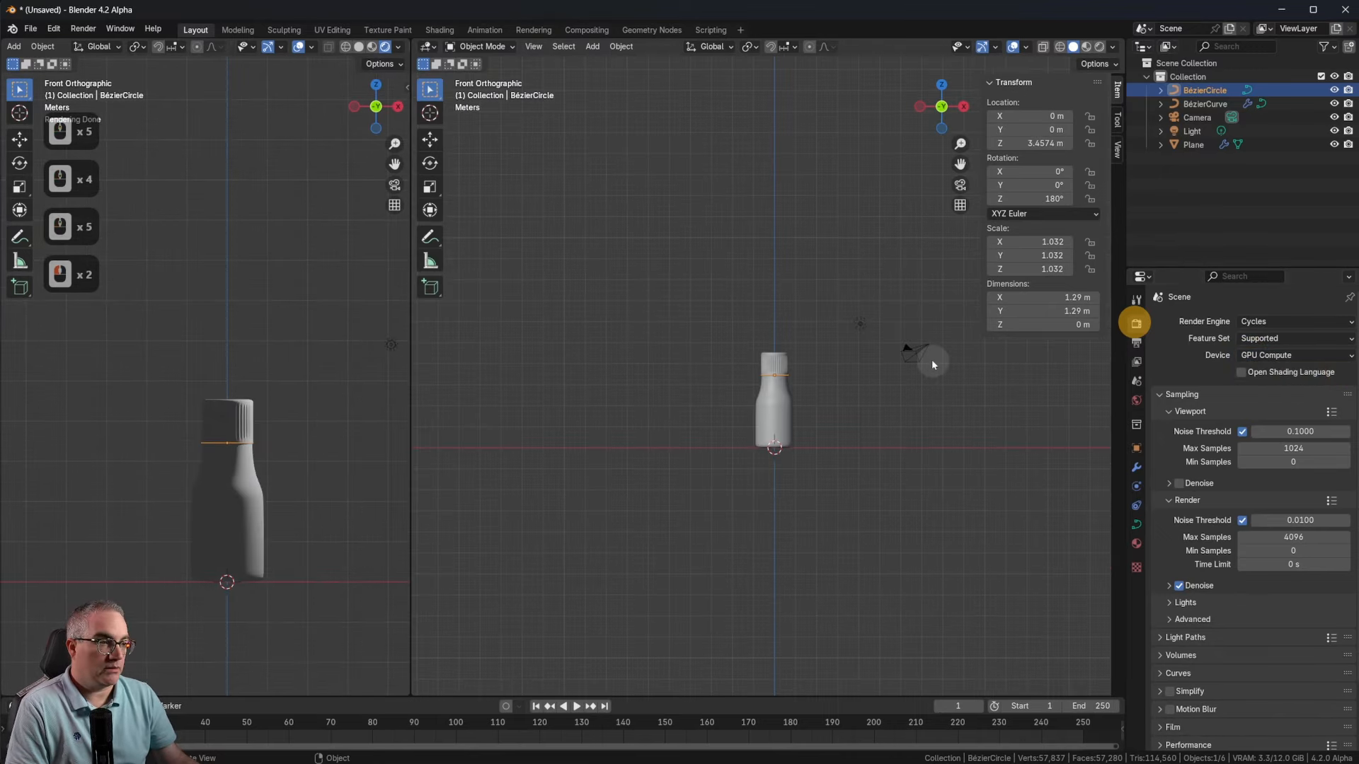
Step: Select the existing point light beside the bottle and change its type to Area
left_click(859, 326)
key("KP_7")
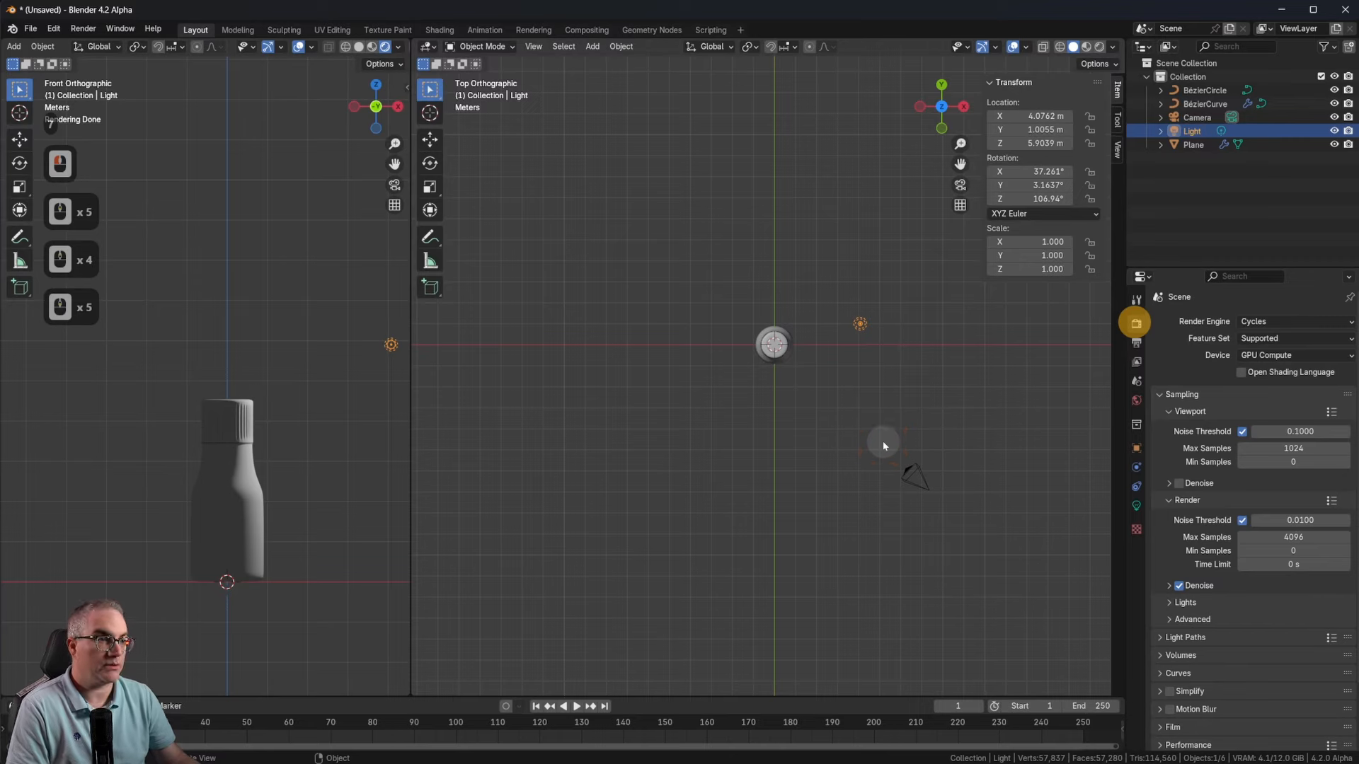
scroll(267, 521, "up", 4)
middle_click_drag(267, 522, 291, 336, "shift")
scroll(901, 404, "down", 2)
left_click(1136, 505)
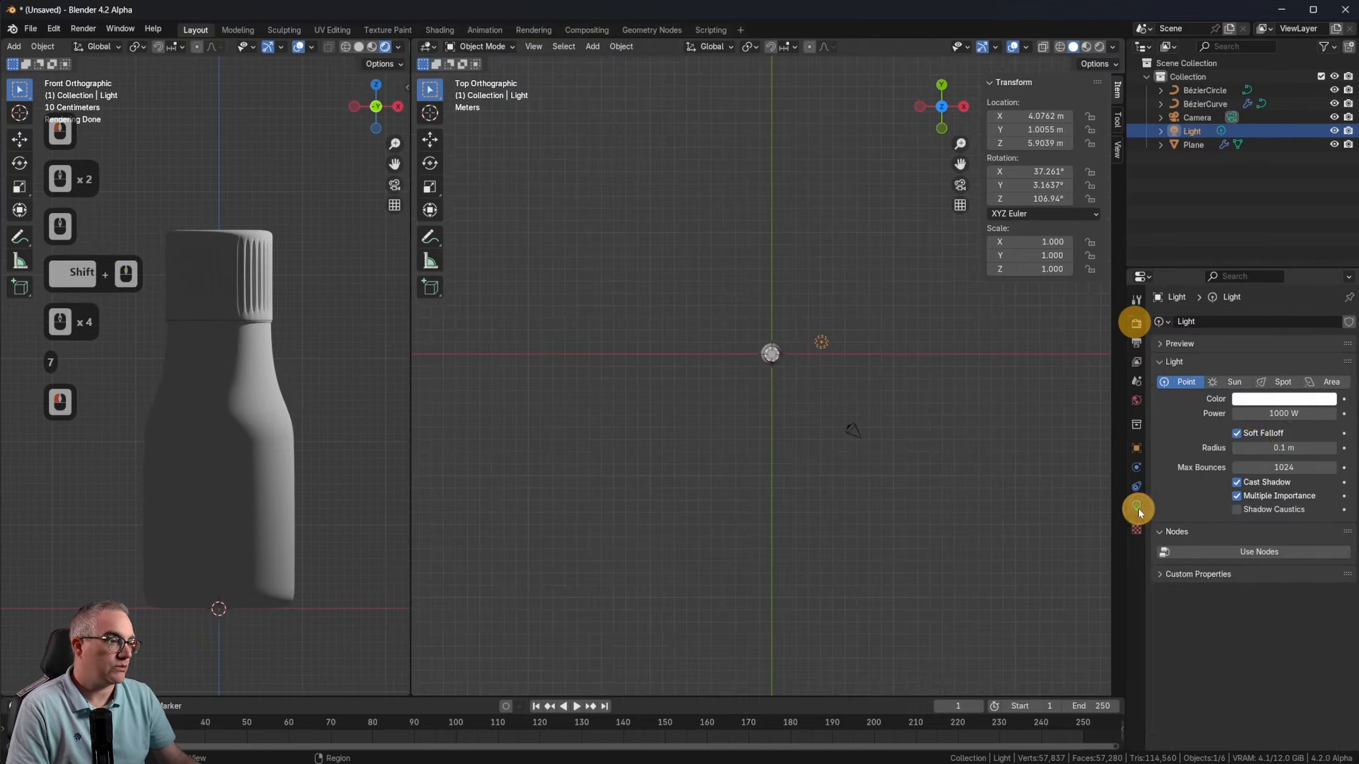
left_click(1327, 382)
Step: In top view, move the area light to about X 3.81 m, Y 2.30 m and turn it to about 125° around Z
key("g")
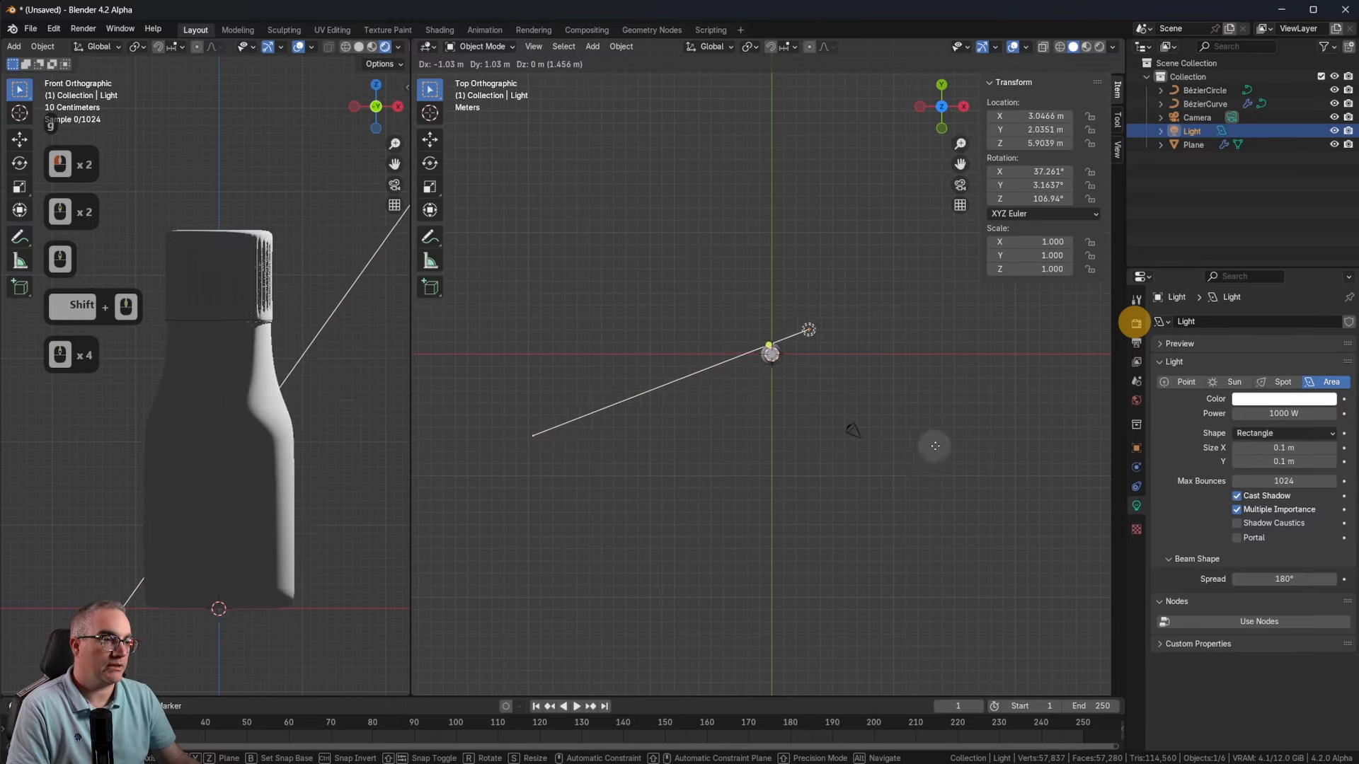
left_click(742, 436)
key("r")
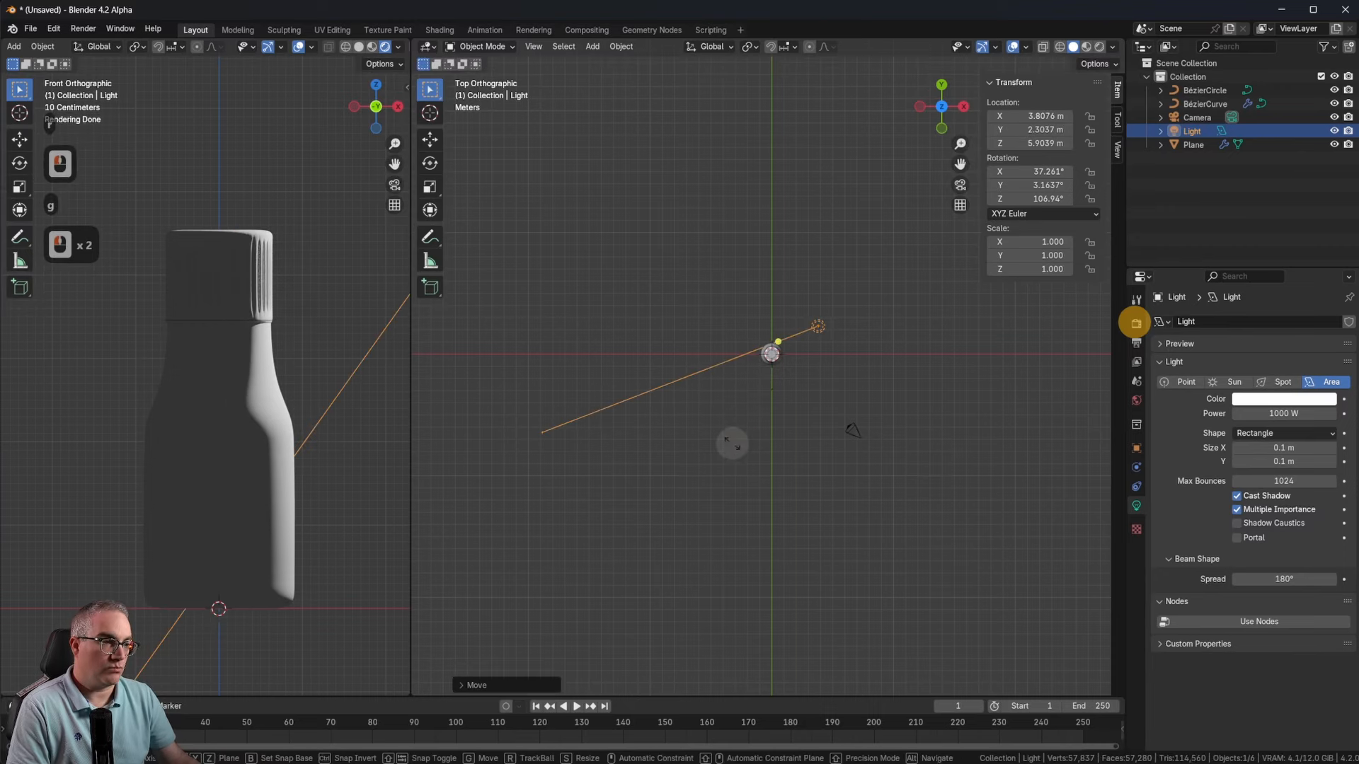
left_click(853, 477)
middle_click_drag(1094, 473, 1066, 442, "shift")
Step: Enlarge the rectangular area light to about 4.24 m in both X and Y
left_click(1289, 450)
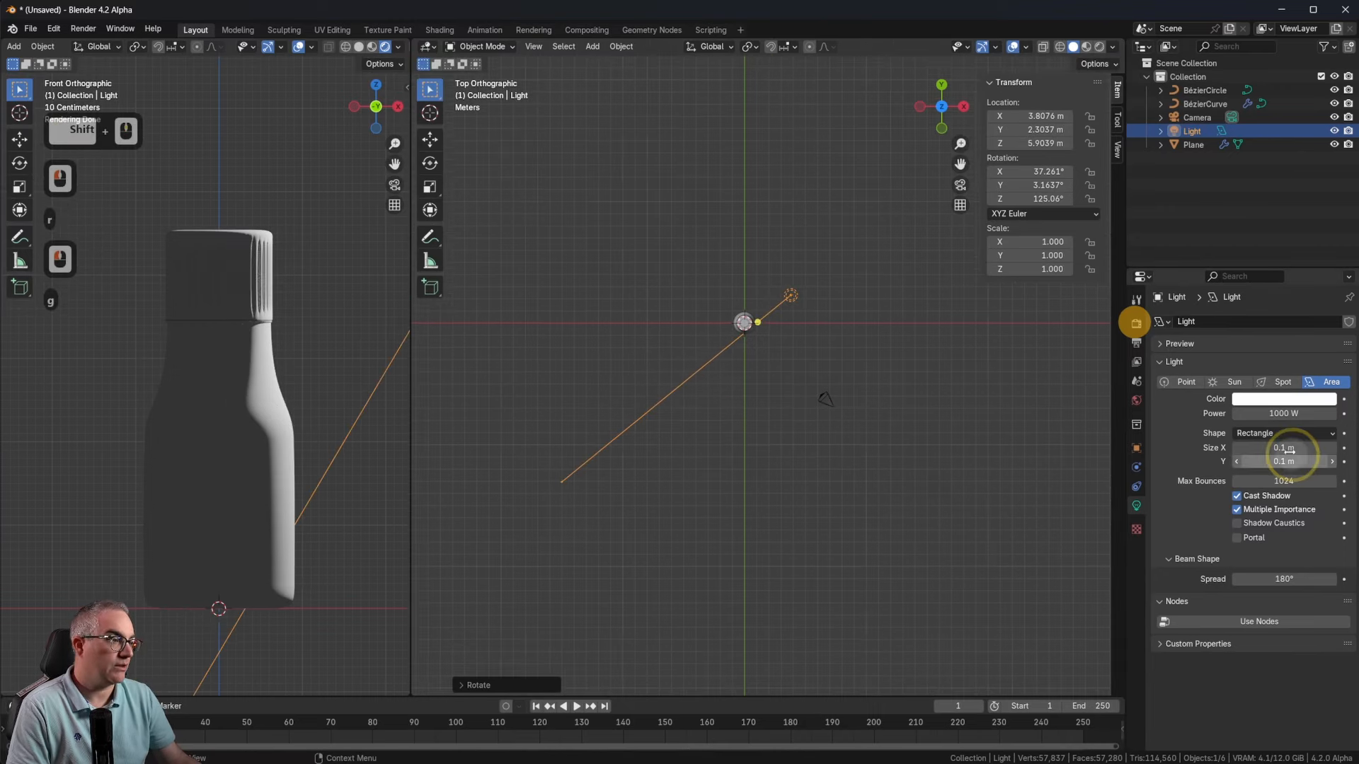
left_click_drag(1288, 449, 1337, 449)
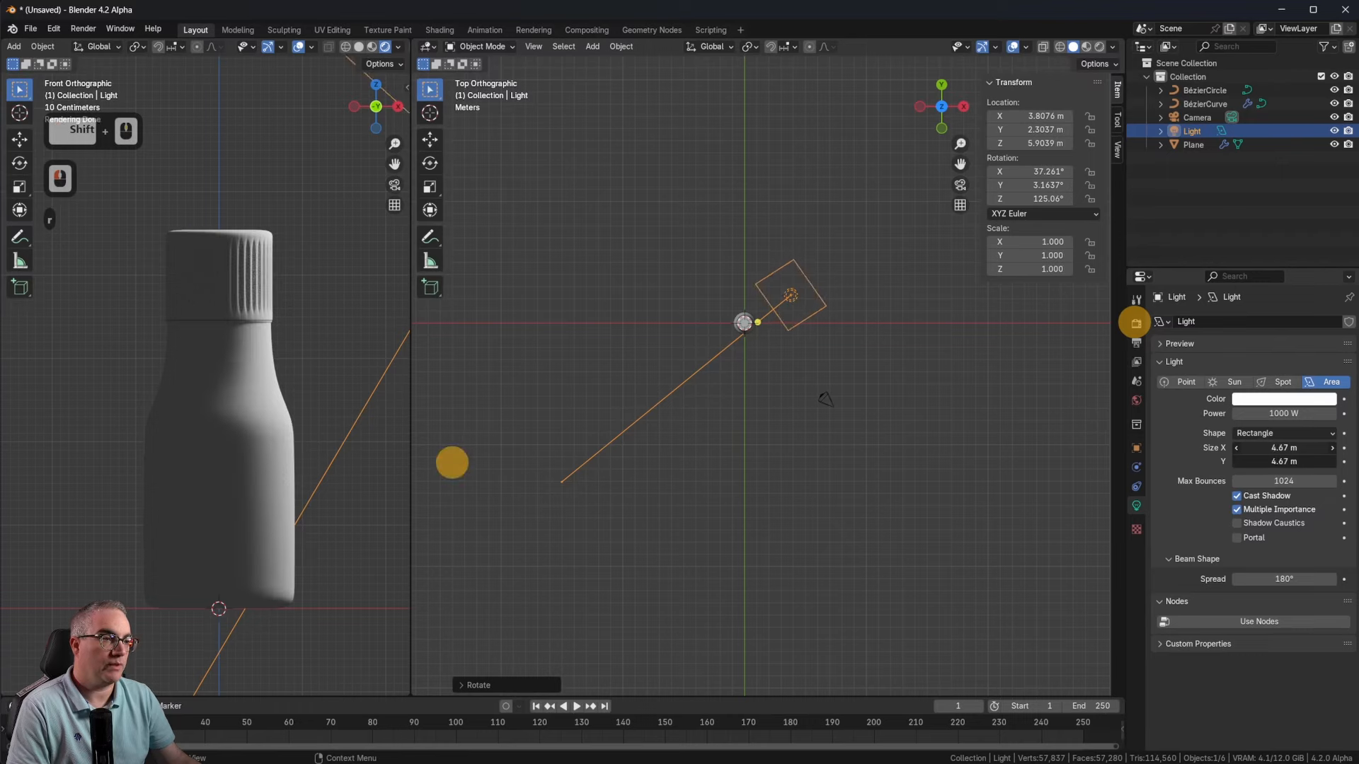
key("KP_0")
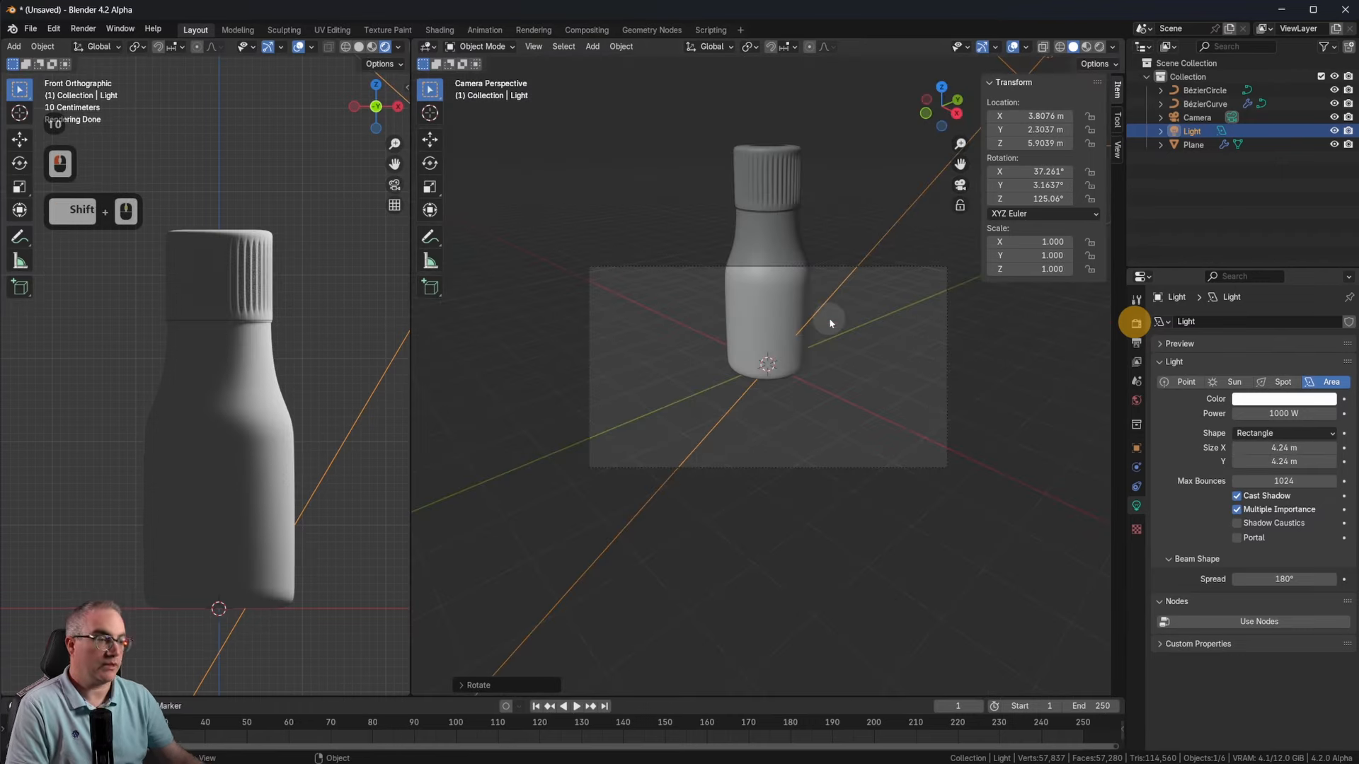
Step: Reposition the area light in front and top views to about X 4.57 m, Y 4.27 m, Z 4.78 m
key("KP_1")
key("g")
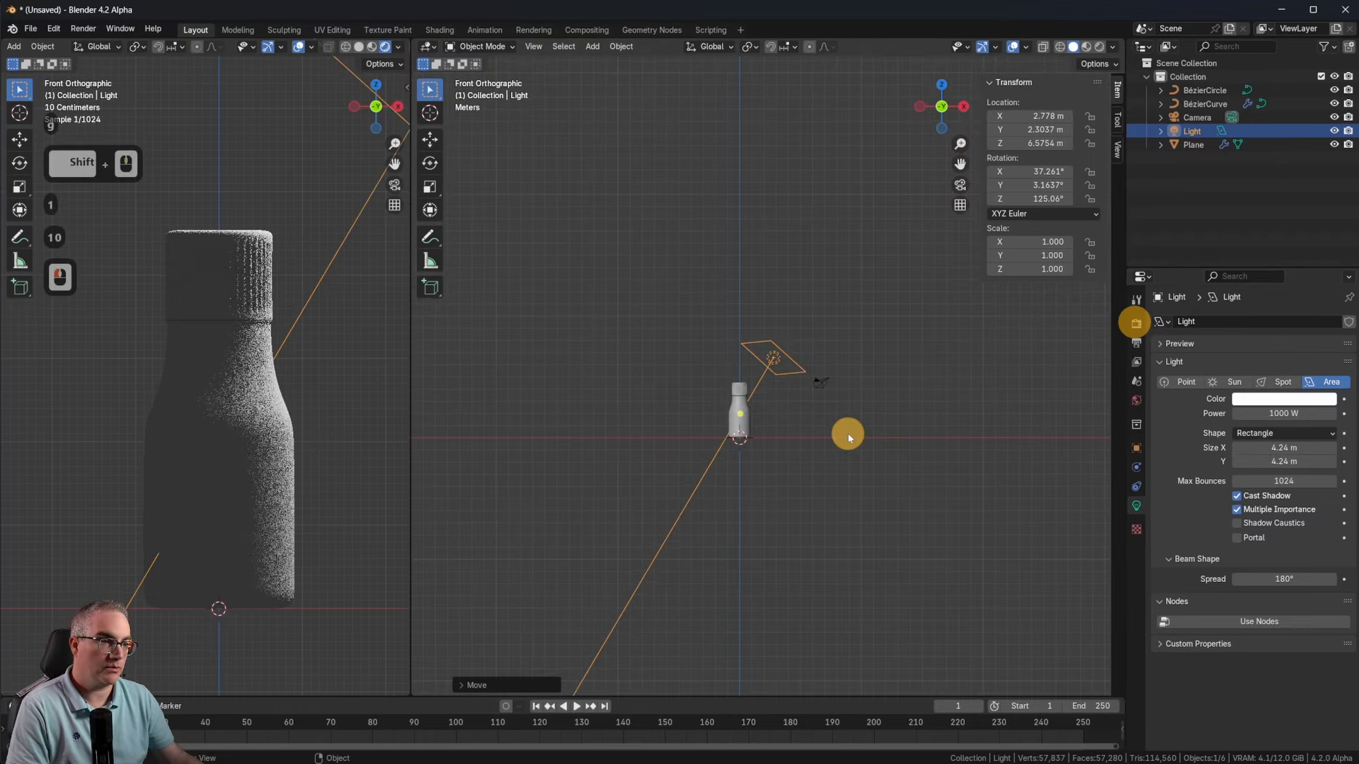
left_click(847, 442)
left_click(770, 477)
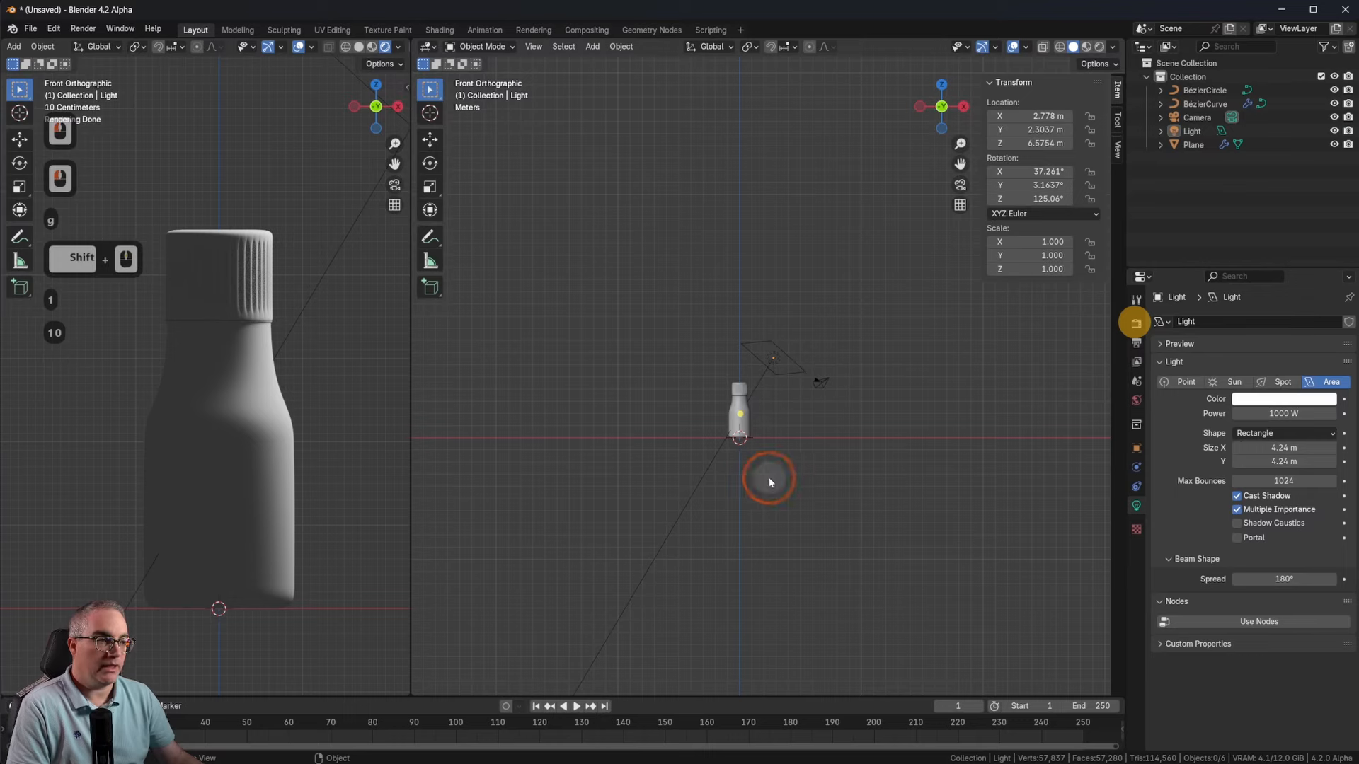
left_click(773, 362)
key("g")
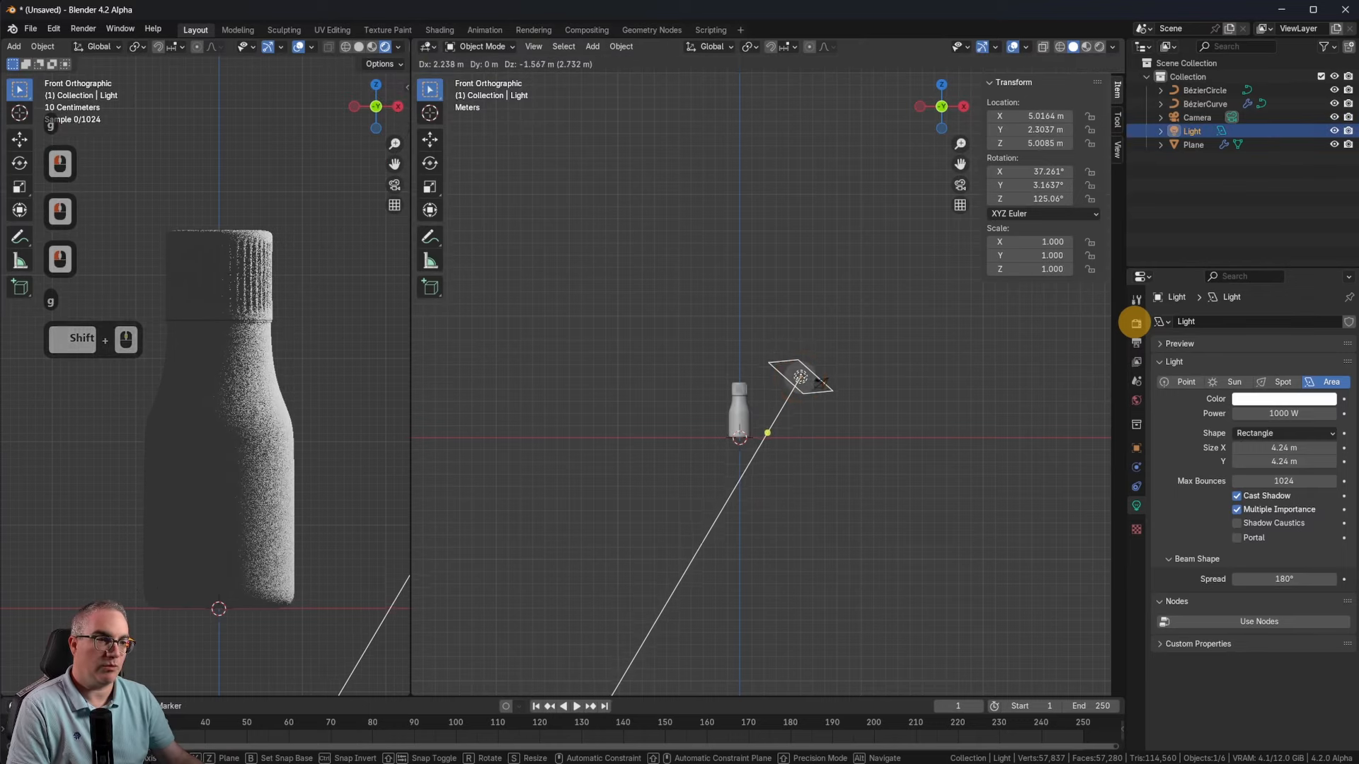
left_click(796, 424)
key("7")
key("g")
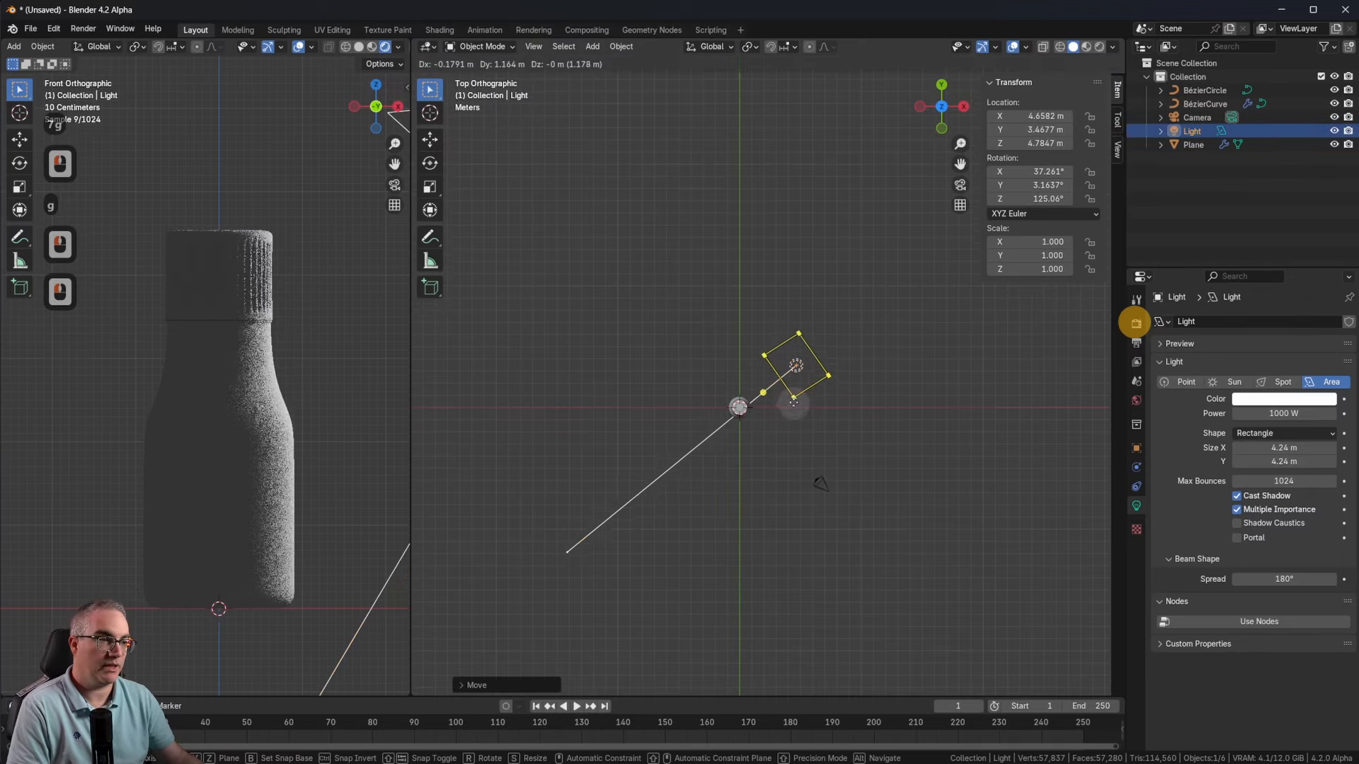
left_click(790, 469)
left_click(788, 465)
Step: Add a second area light and raise it straight above the bottle to about Z 11 m
key("1")
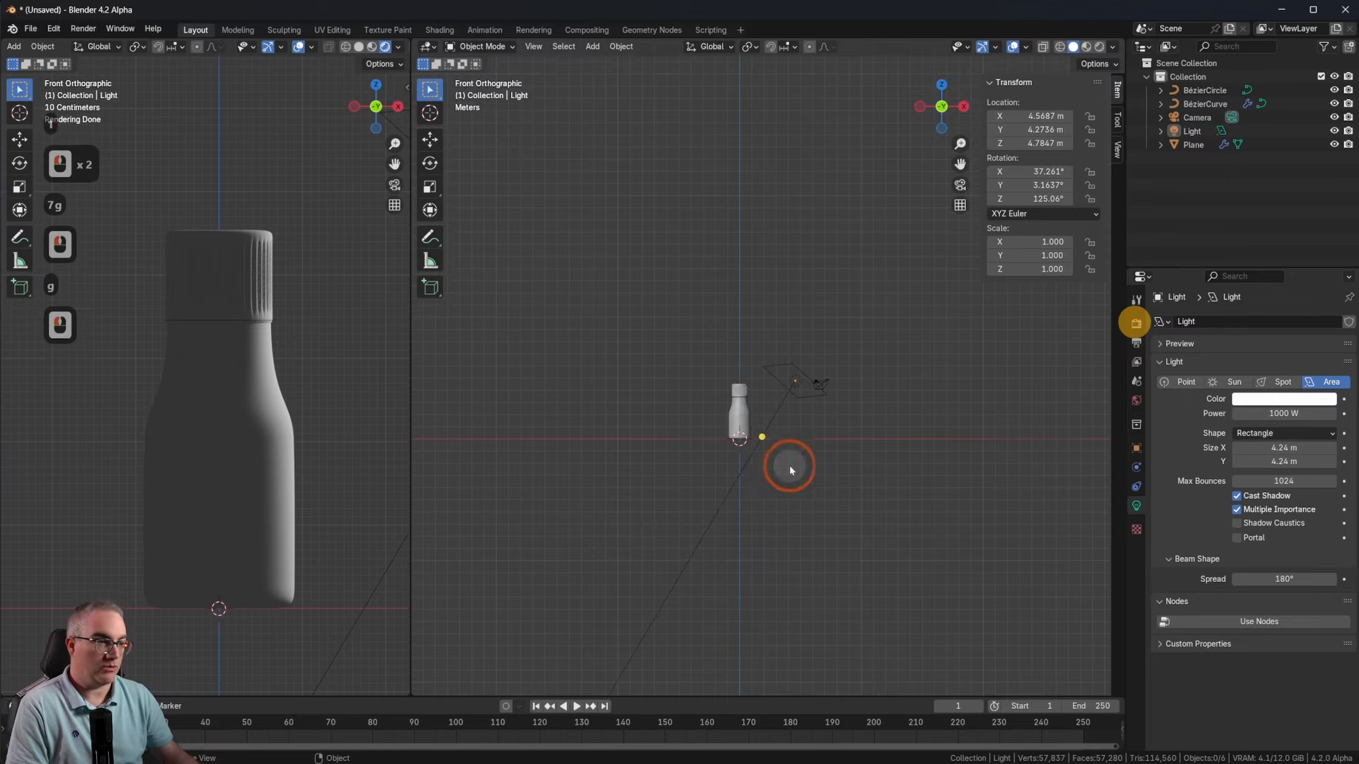
key("shift+a")
mouse_move(749, 615)
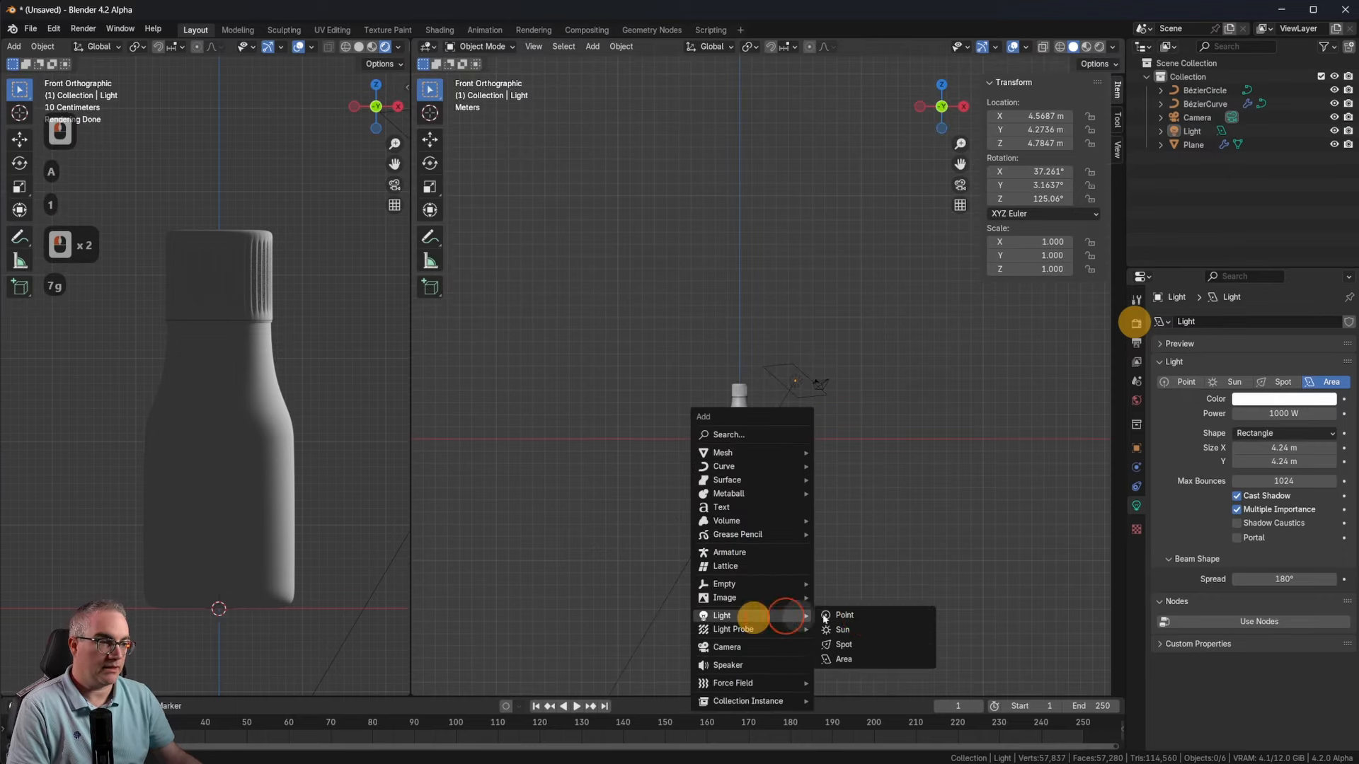
left_click(876, 661)
key("g")
key("z")
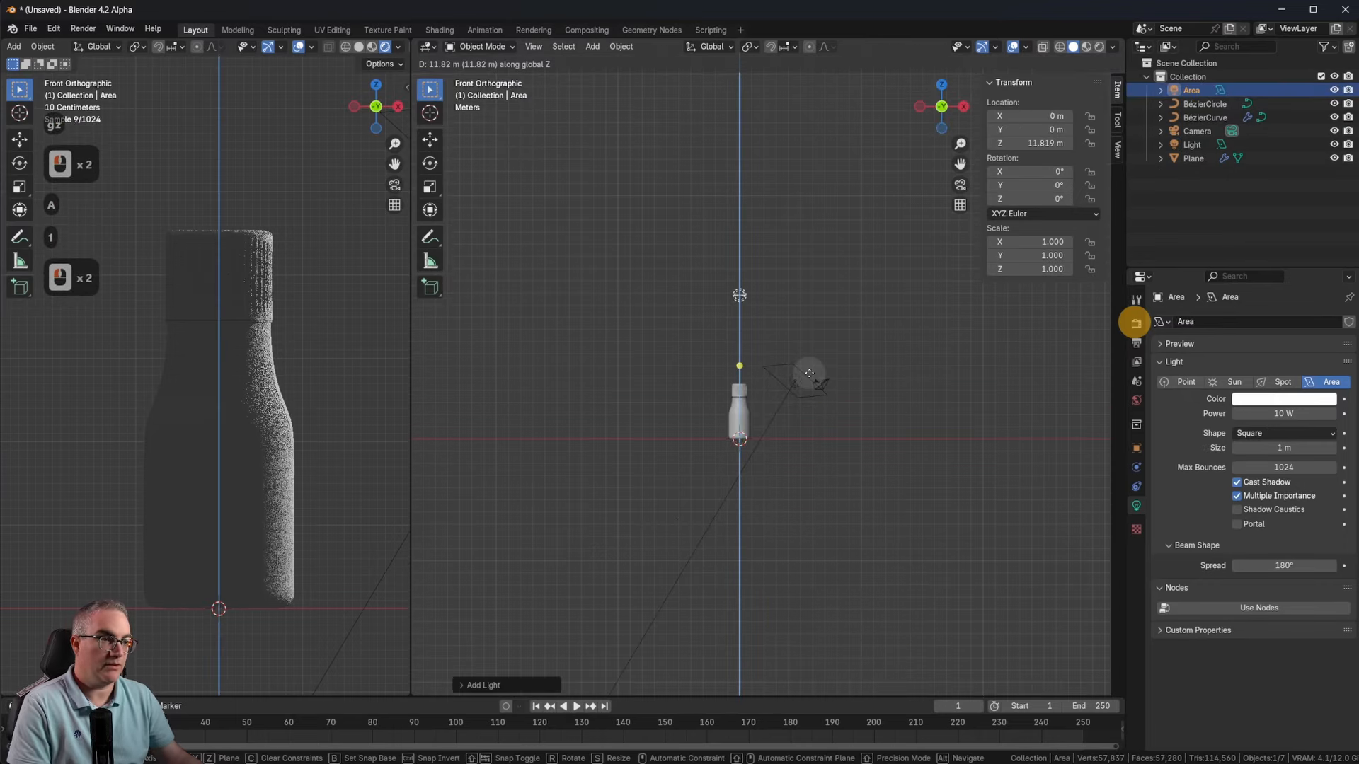
left_click(811, 383)
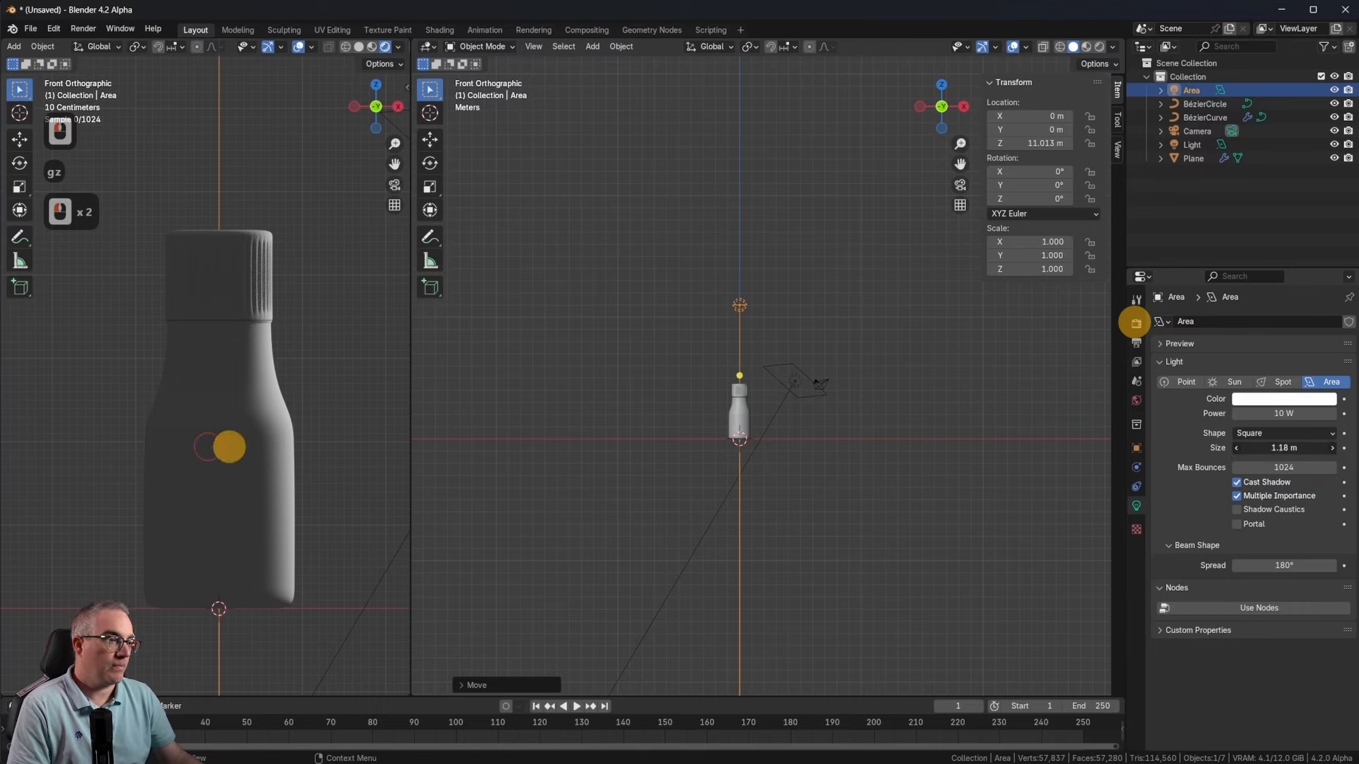
Step: Set the overhead area light's size to about 14.8 m and its power to 500 W
left_click_drag(229, 447, 605, 448)
left_click_drag(964, 412, 1096, 570)
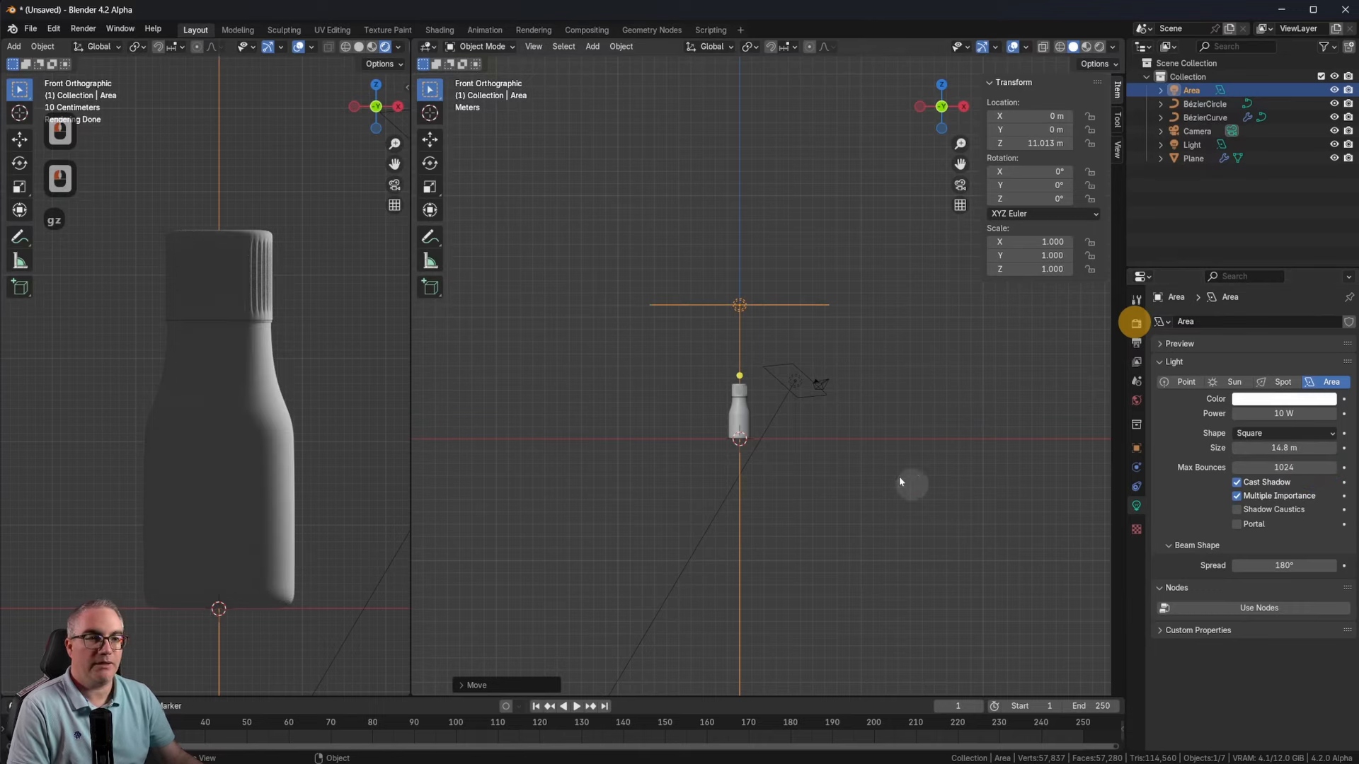
middle_click_drag(870, 376, 792, 509)
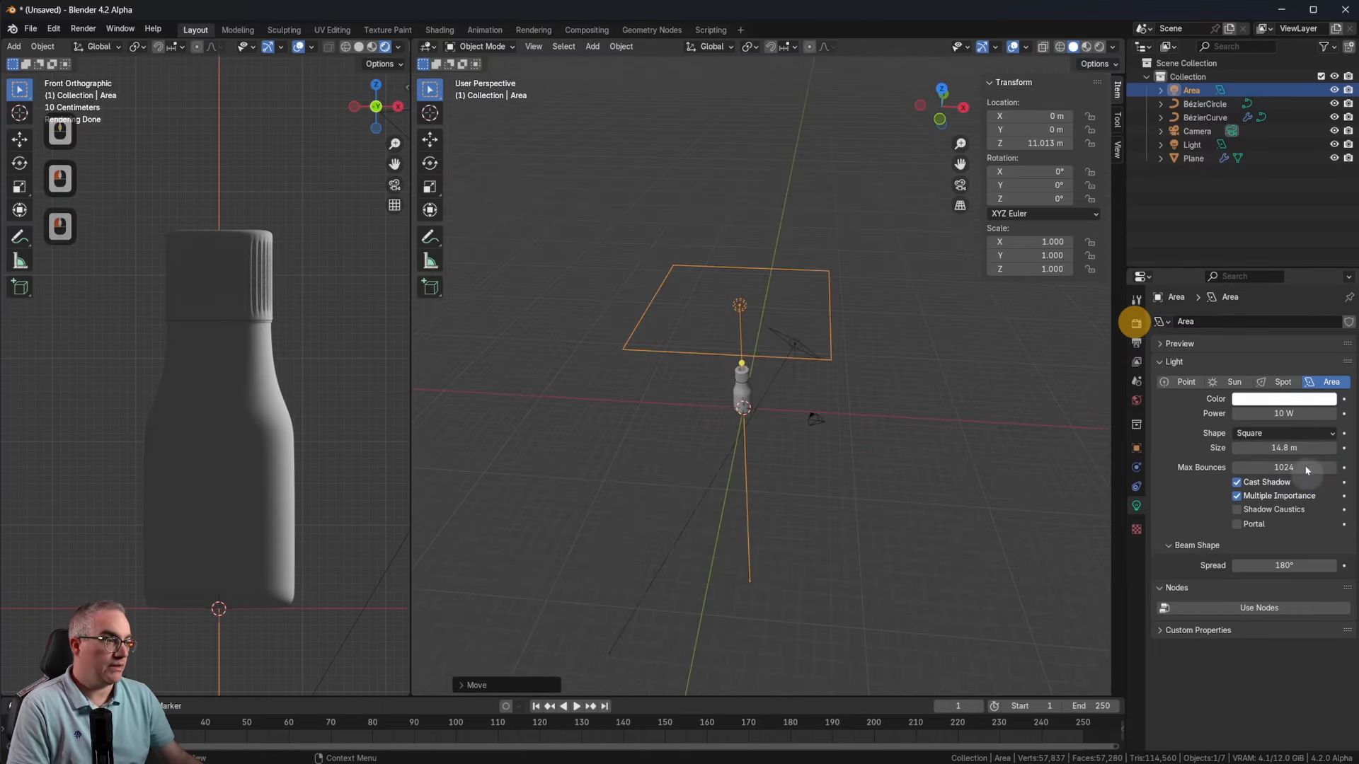
type("500")
key("Return")
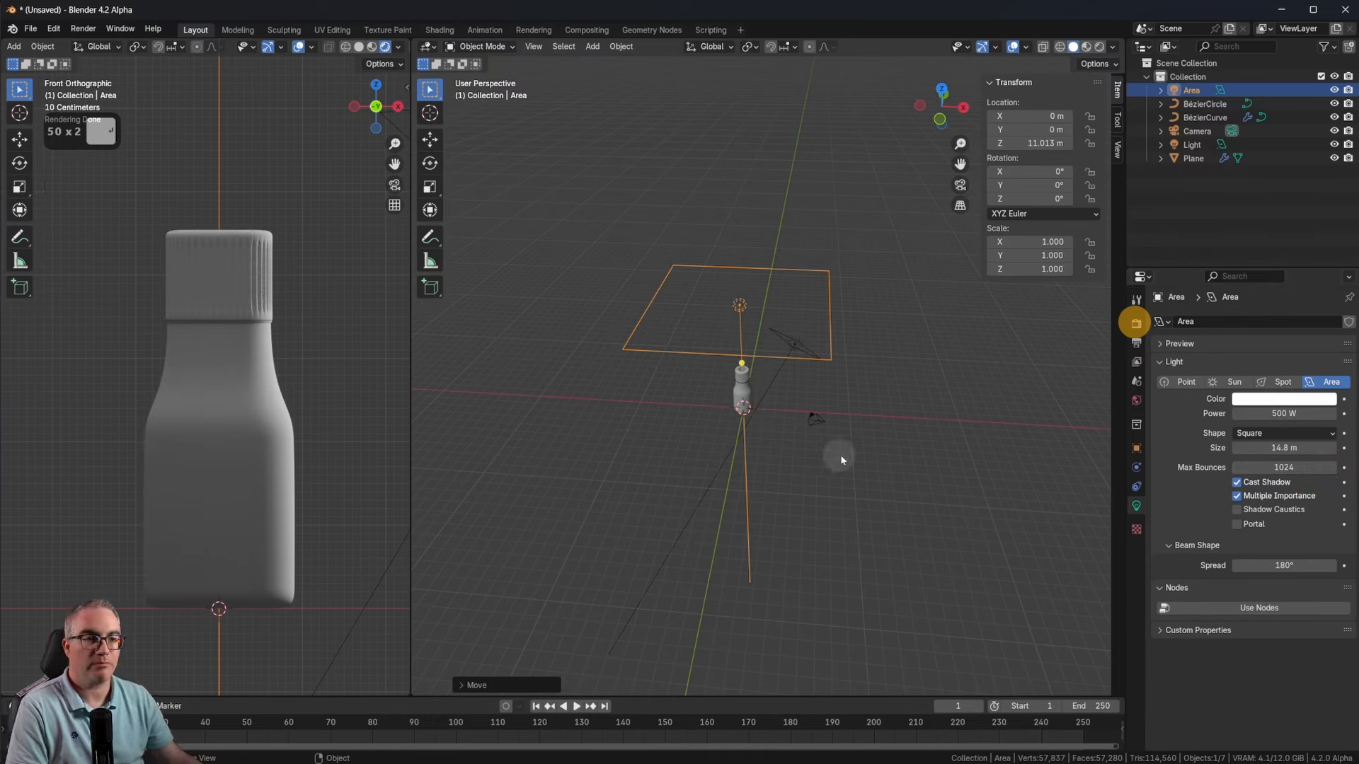
Step: Duplicate the first area light to about X -6.09 m, Y -1.99 m across the bottle and turn it to about 262° around Z
left_click(790, 346)
key("KP_7")
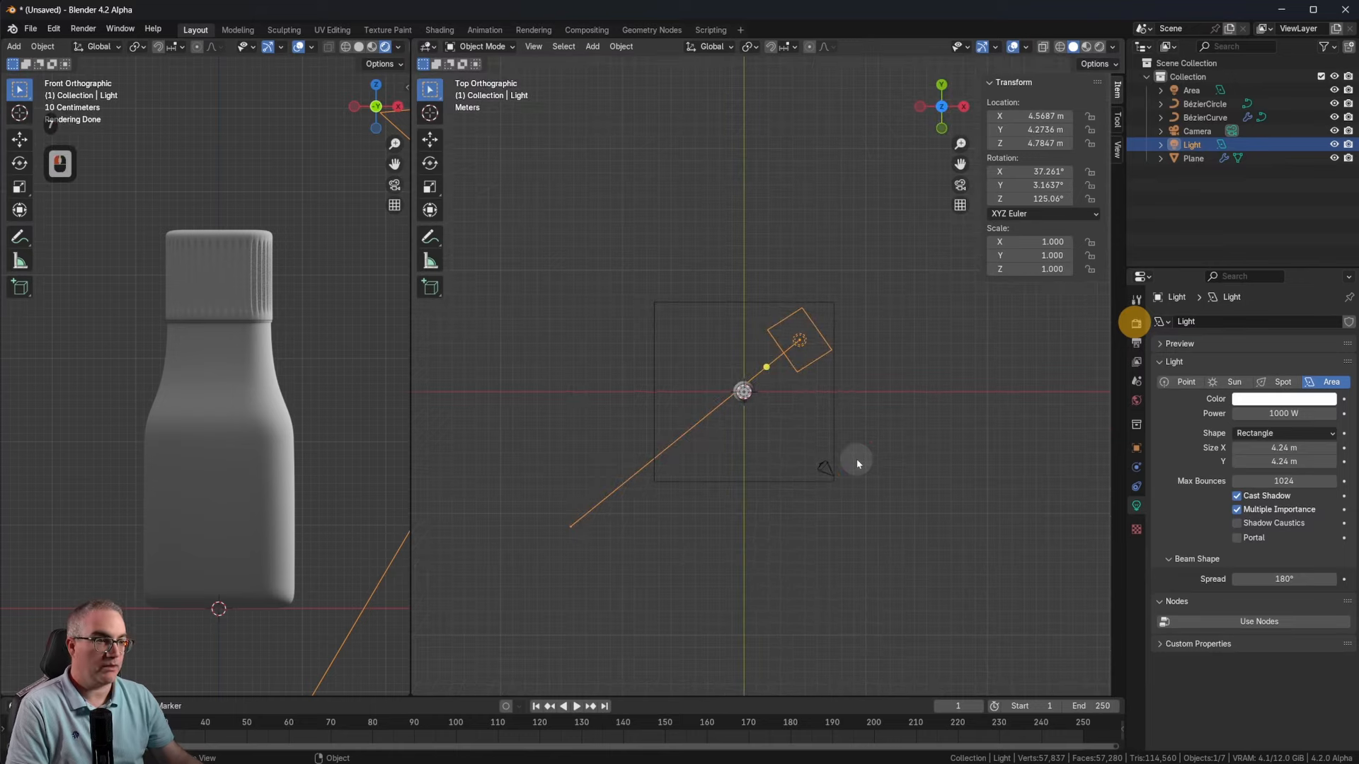
key("shift+d")
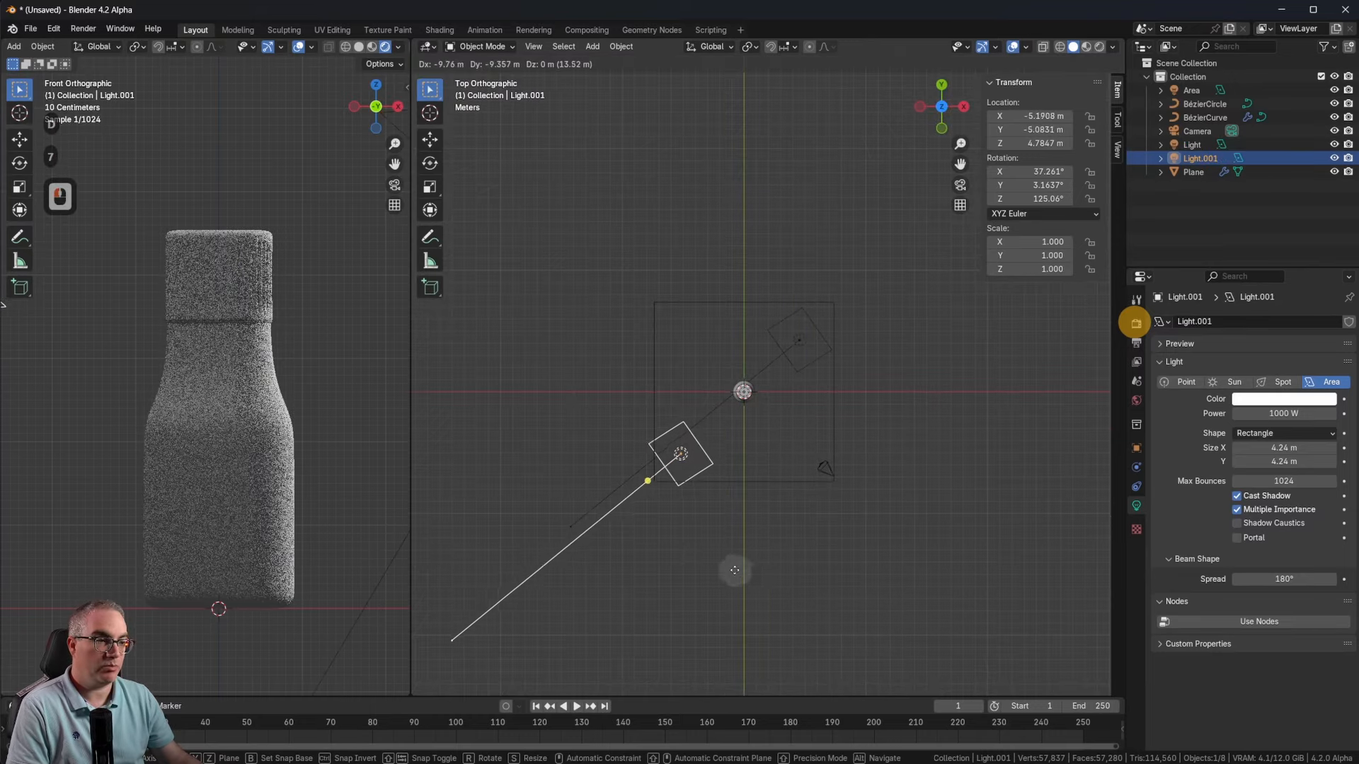
left_click(727, 538)
key("r")
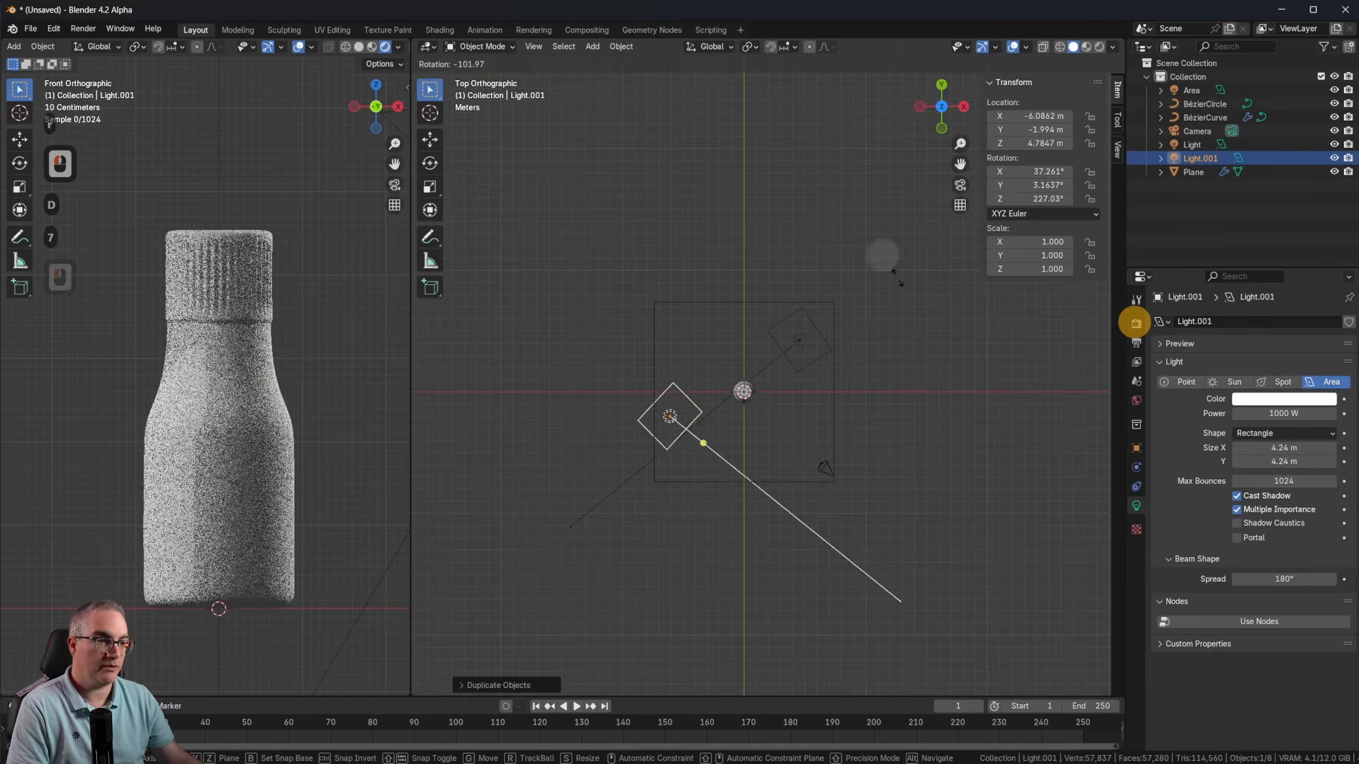
left_click(779, 186)
Step: Aim the duplicated light at the bottle at about 279° around Z and move it out to about X -7.47 m, Y -2.80 m
key("g")
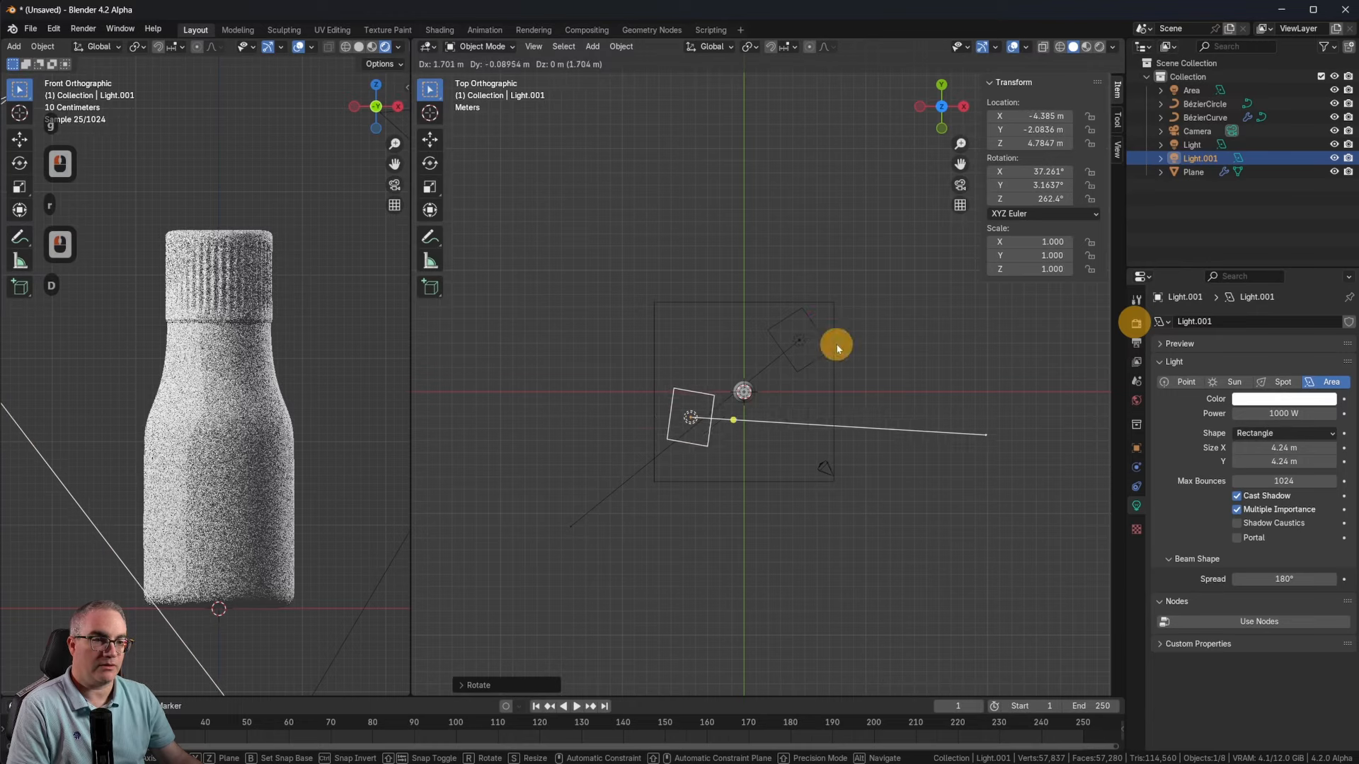
left_click(836, 344)
key("r")
left_click(880, 479)
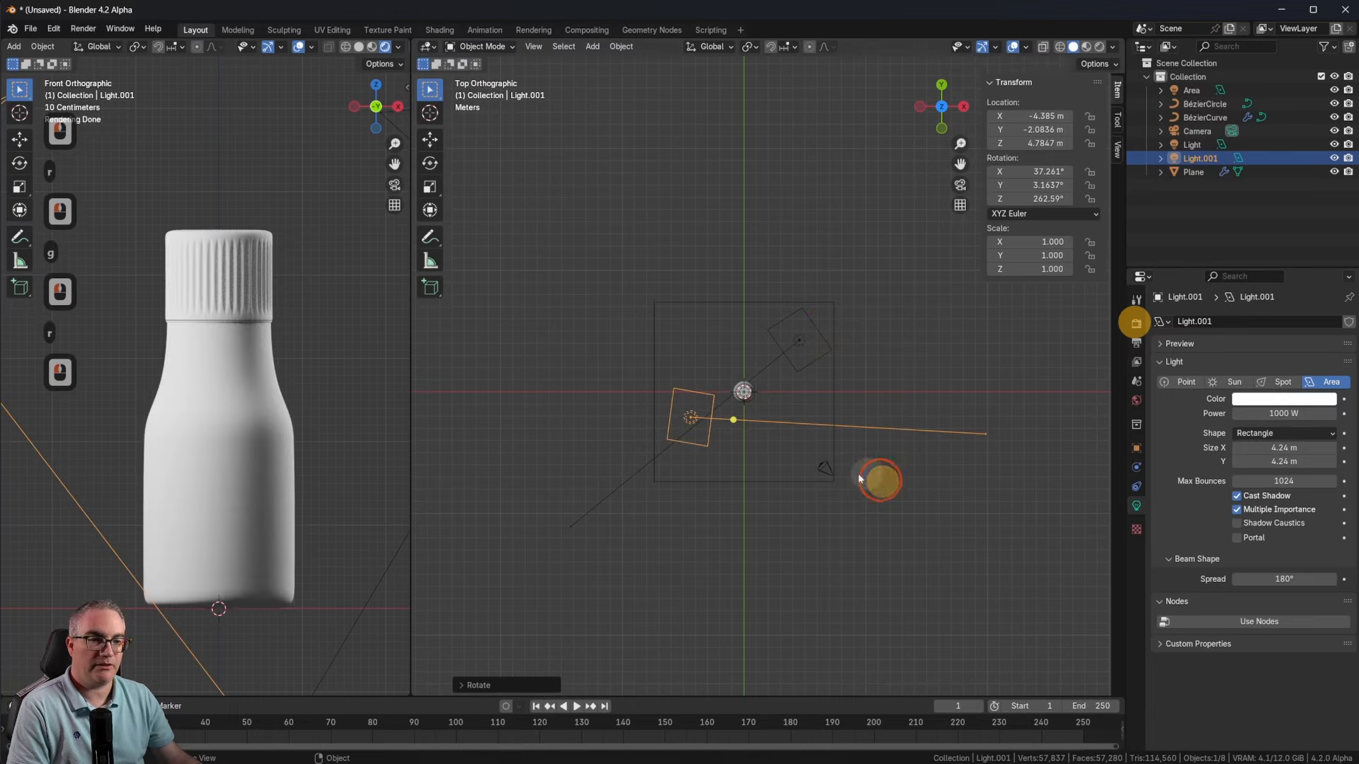
middle_click_drag(811, 507, 832, 547, "shift")
key("r")
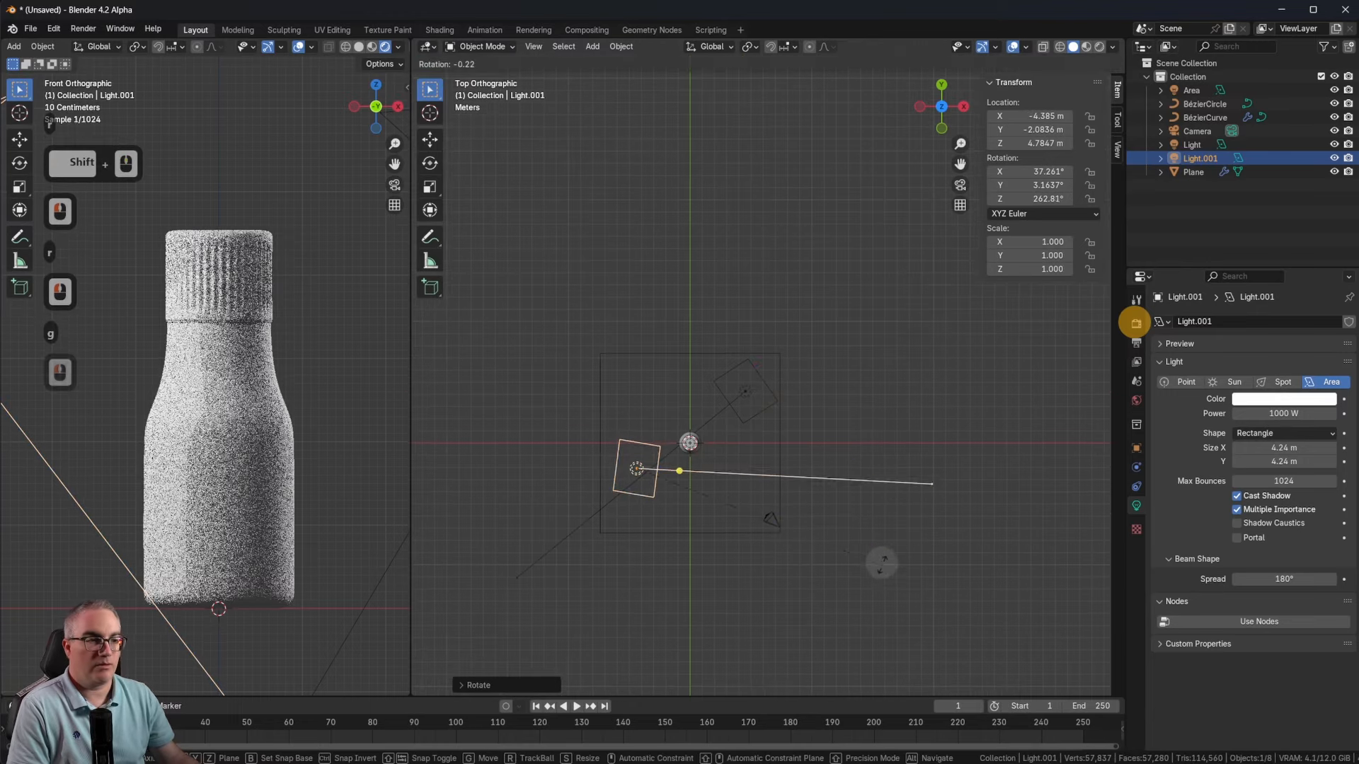
left_click(802, 536)
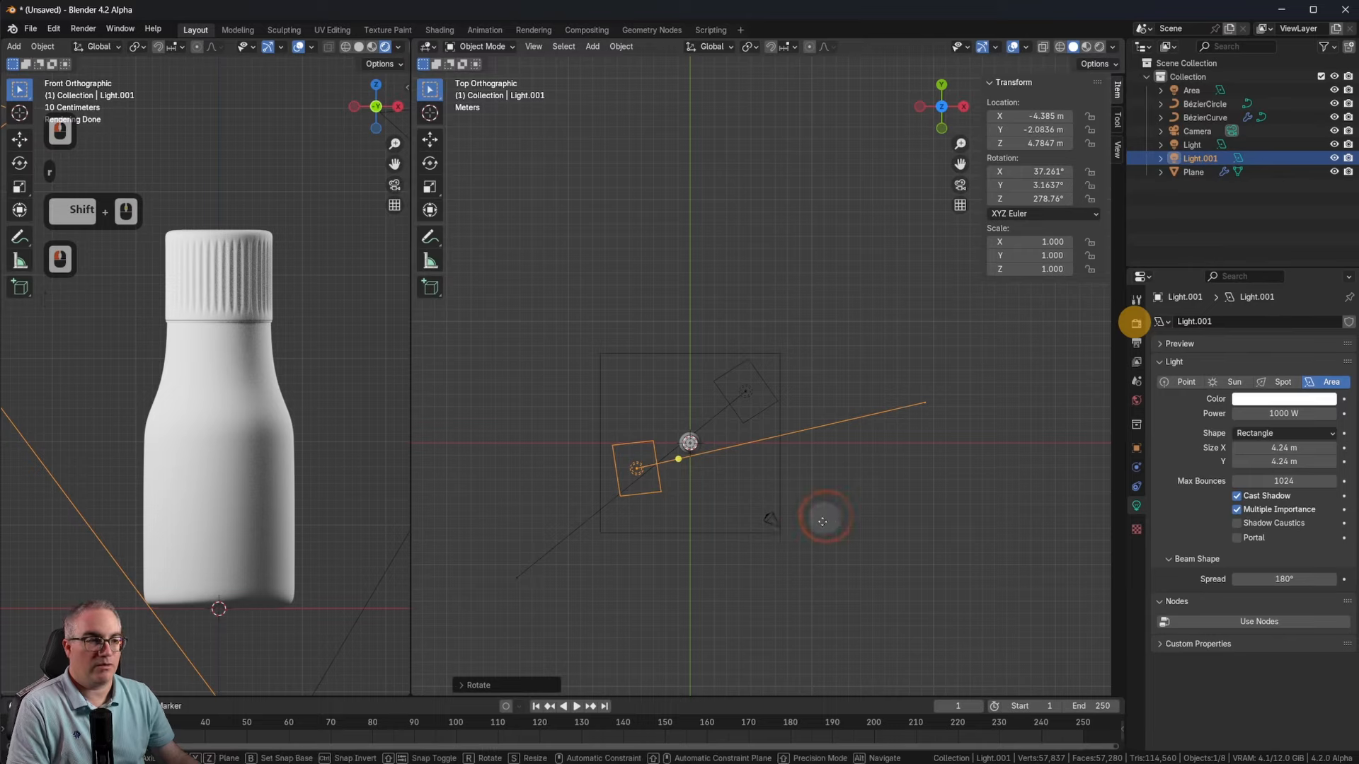
key("g")
left_click(786, 525)
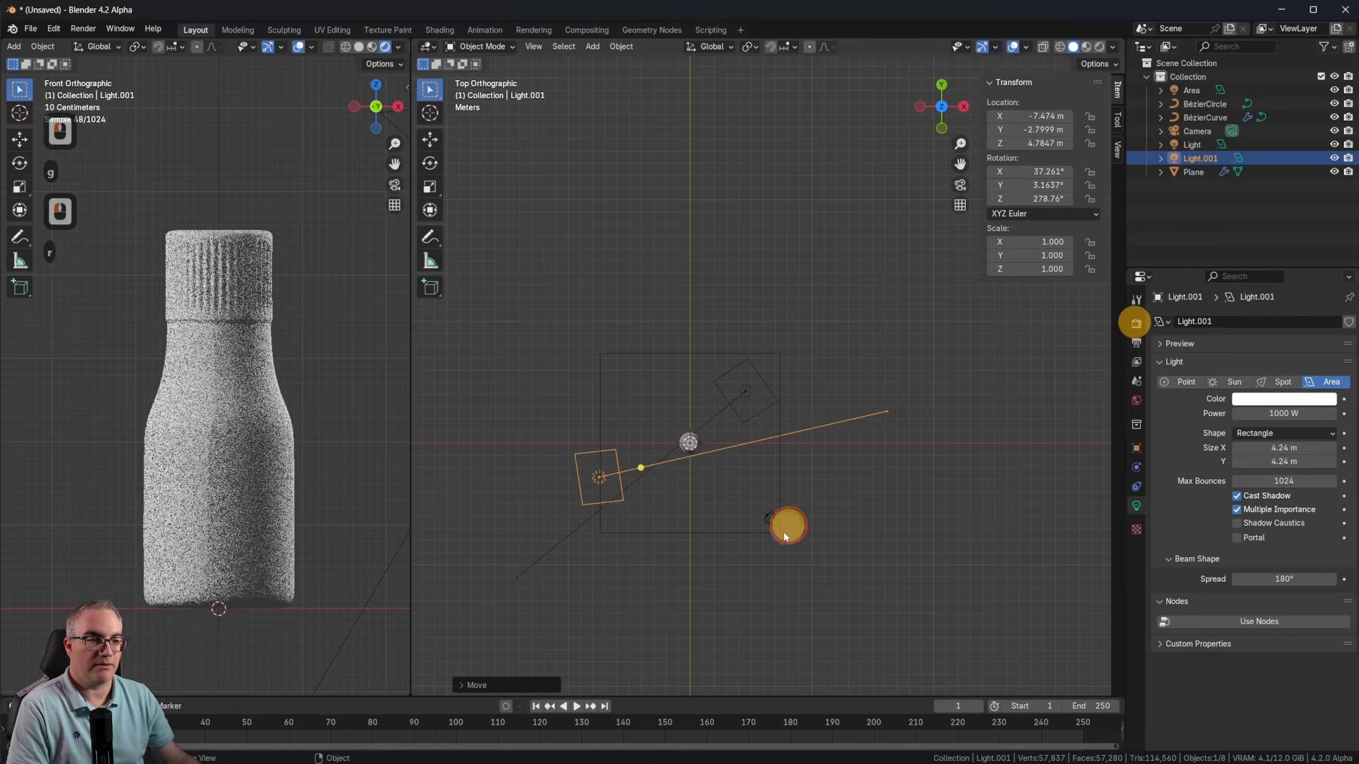
Step: Add a mesh plane under the bottle as a floor and scale it up uniformly to about 9.9
scroll(762, 561, "up", 1)
middle_click_drag(722, 533, 742, 364, "shift")
scroll(769, 442, "up", 1)
key("1")
scroll(741, 365, "up", 3)
middle_click_drag(770, 578, 779, 396, "shift")
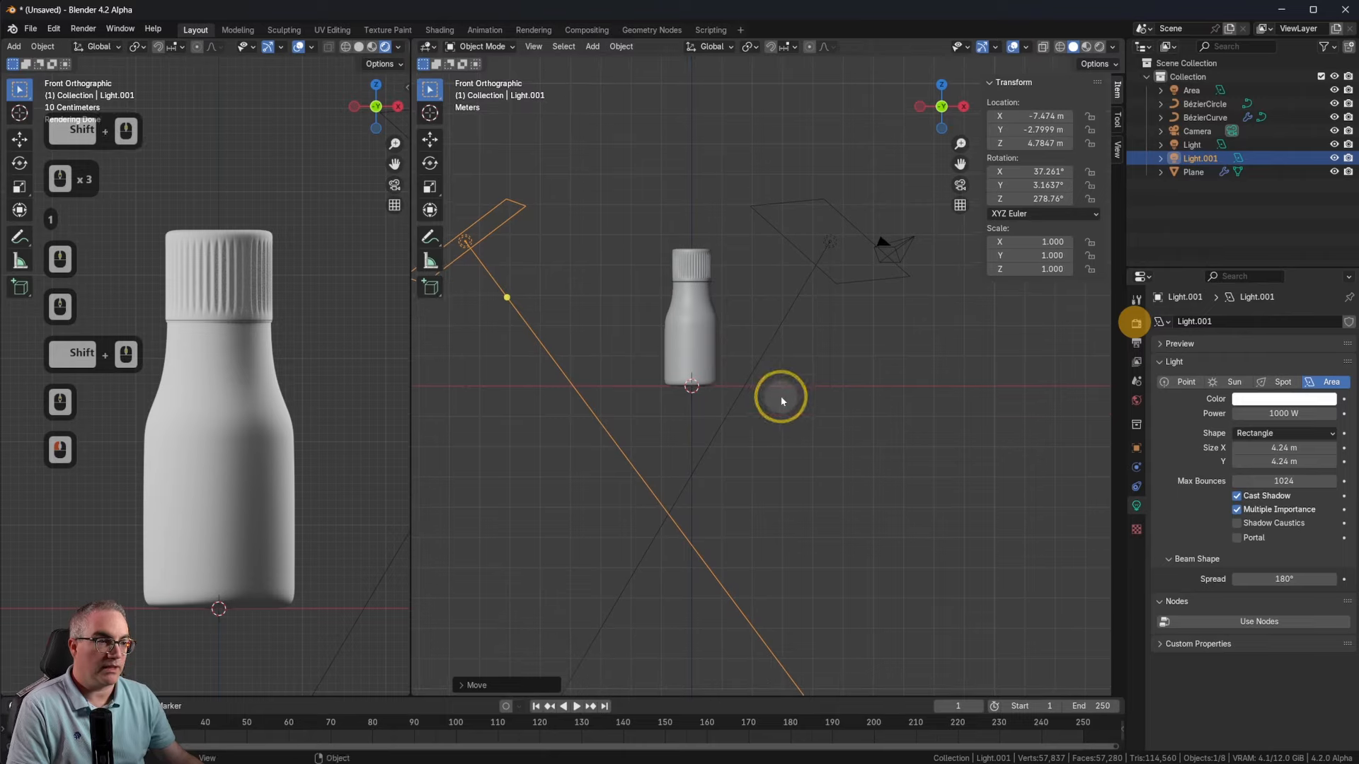
key("shift+a")
mouse_move(762, 235)
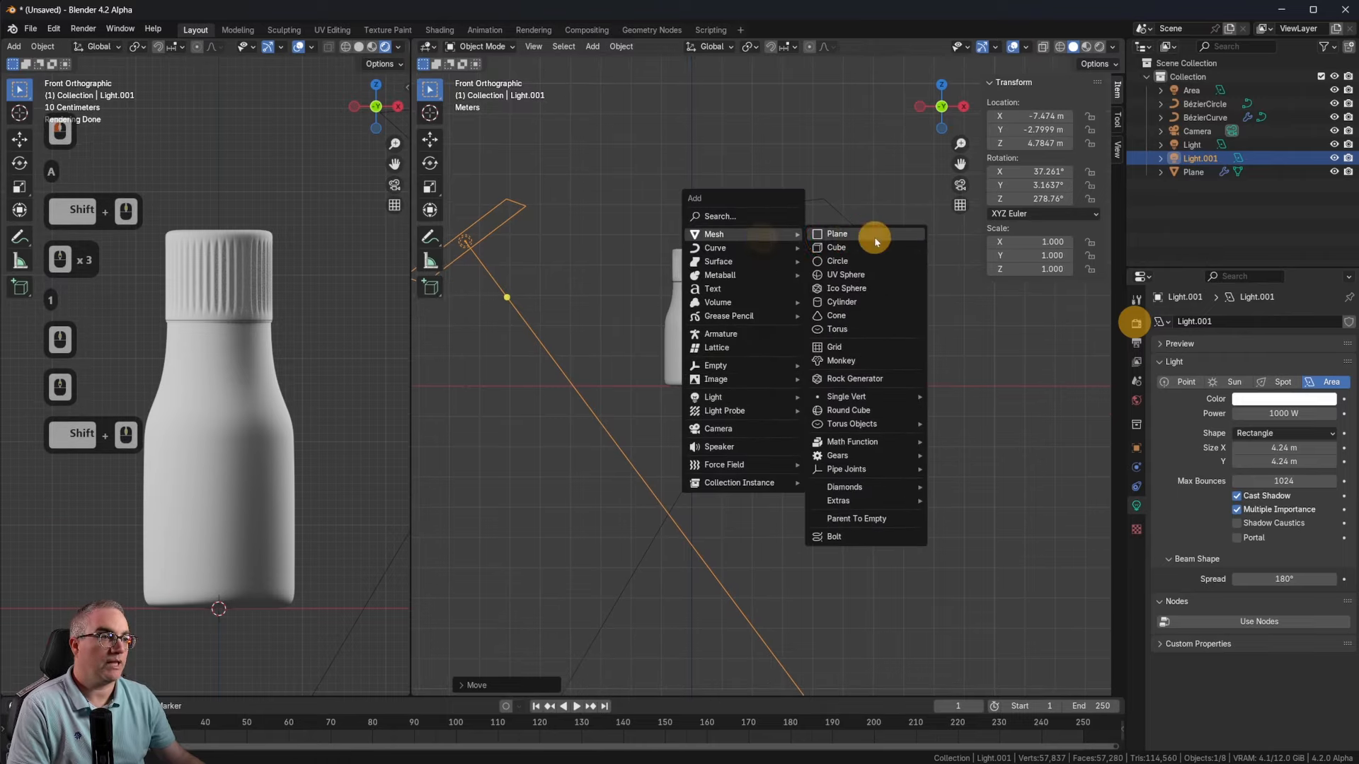
left_click(872, 235)
key("s")
left_click(597, 567)
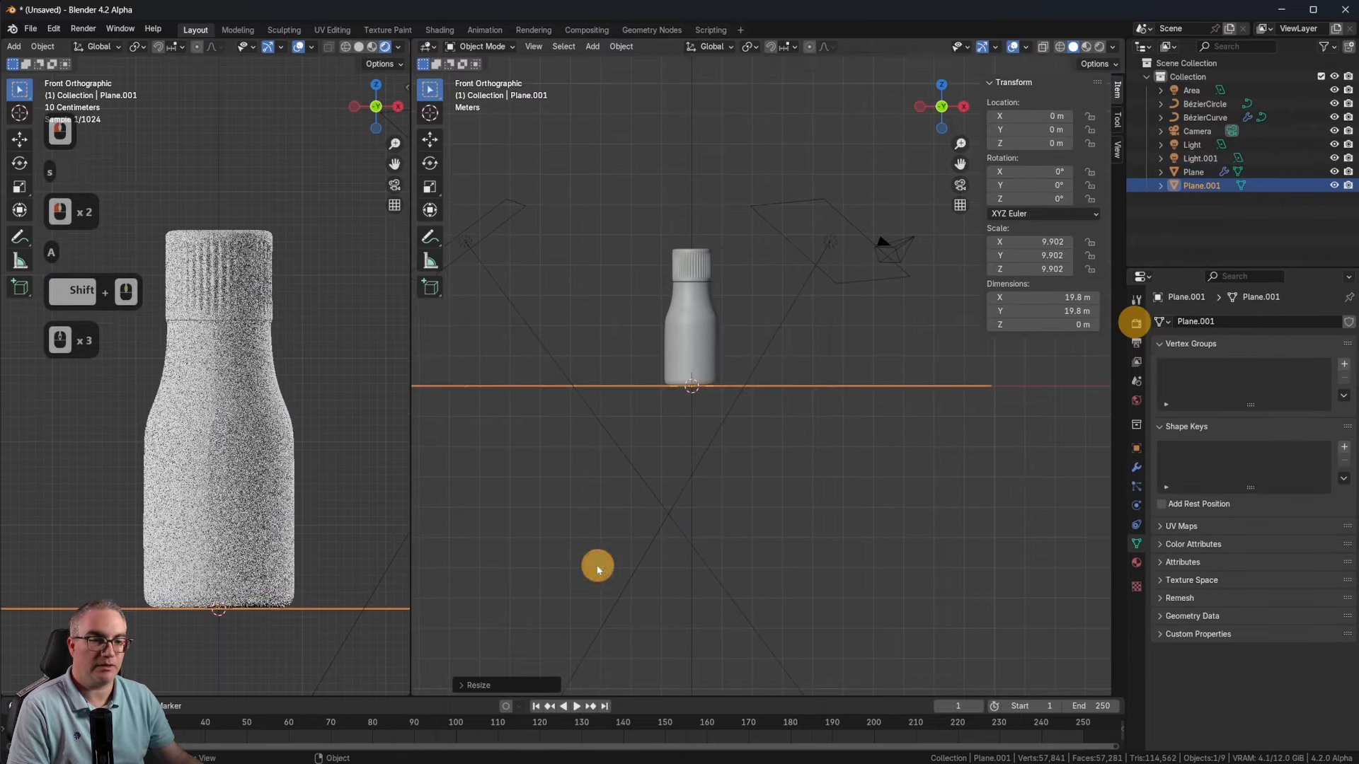
Step: Examine the lit bottle and cap on the floor plane in the rendered preview, comparing them with the solid front view
middle_click_drag(276, 495, 118, 566)
scroll(273, 490, "down", 1)
scroll(273, 489, "up", 2)
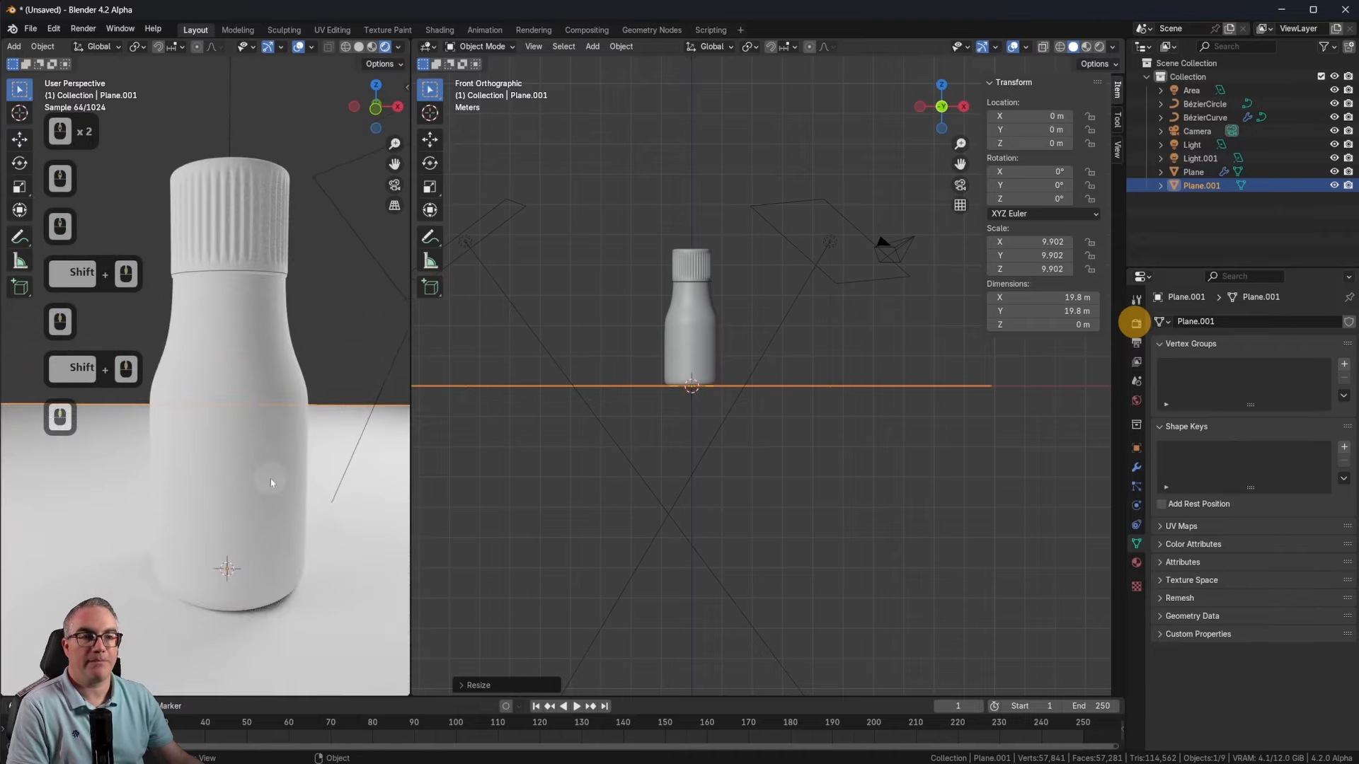
scroll(273, 487, "down", 1)
scroll(711, 327, "up", 3)
scroll(711, 326, "up", 1)
middle_click_drag(711, 326, 856, 413, "shift")
scroll(770, 409, "up", 2)
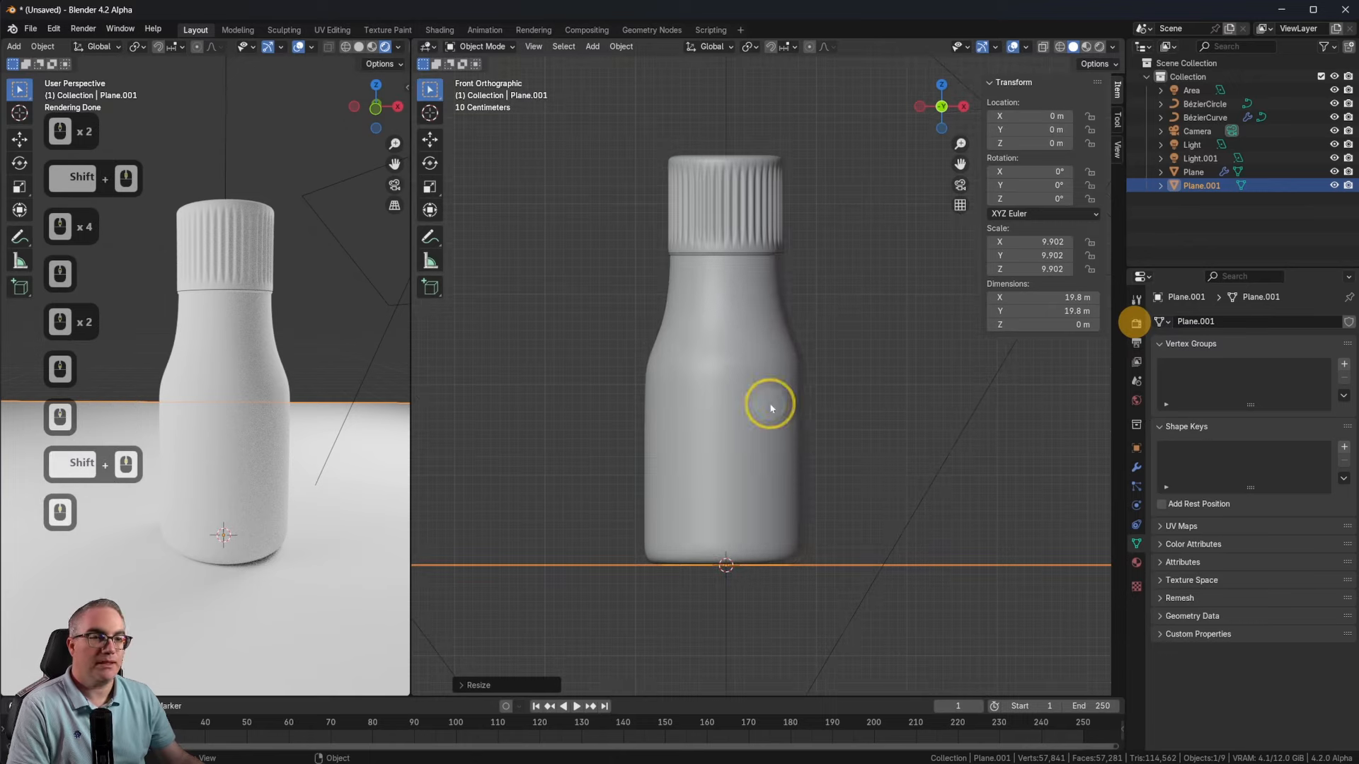
Step: Select the bottle body and create a new material for it
left_click(720, 380)
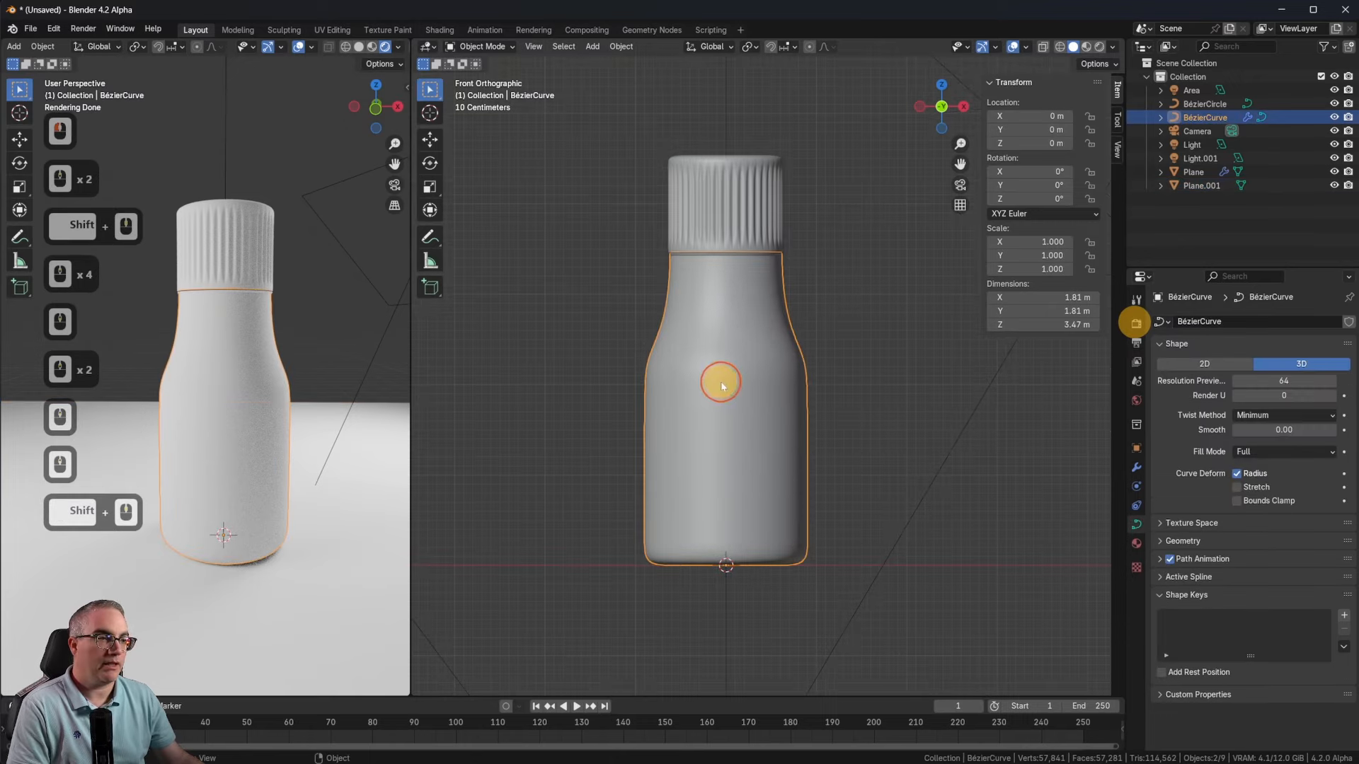
left_click(1136, 543)
left_click(1247, 376)
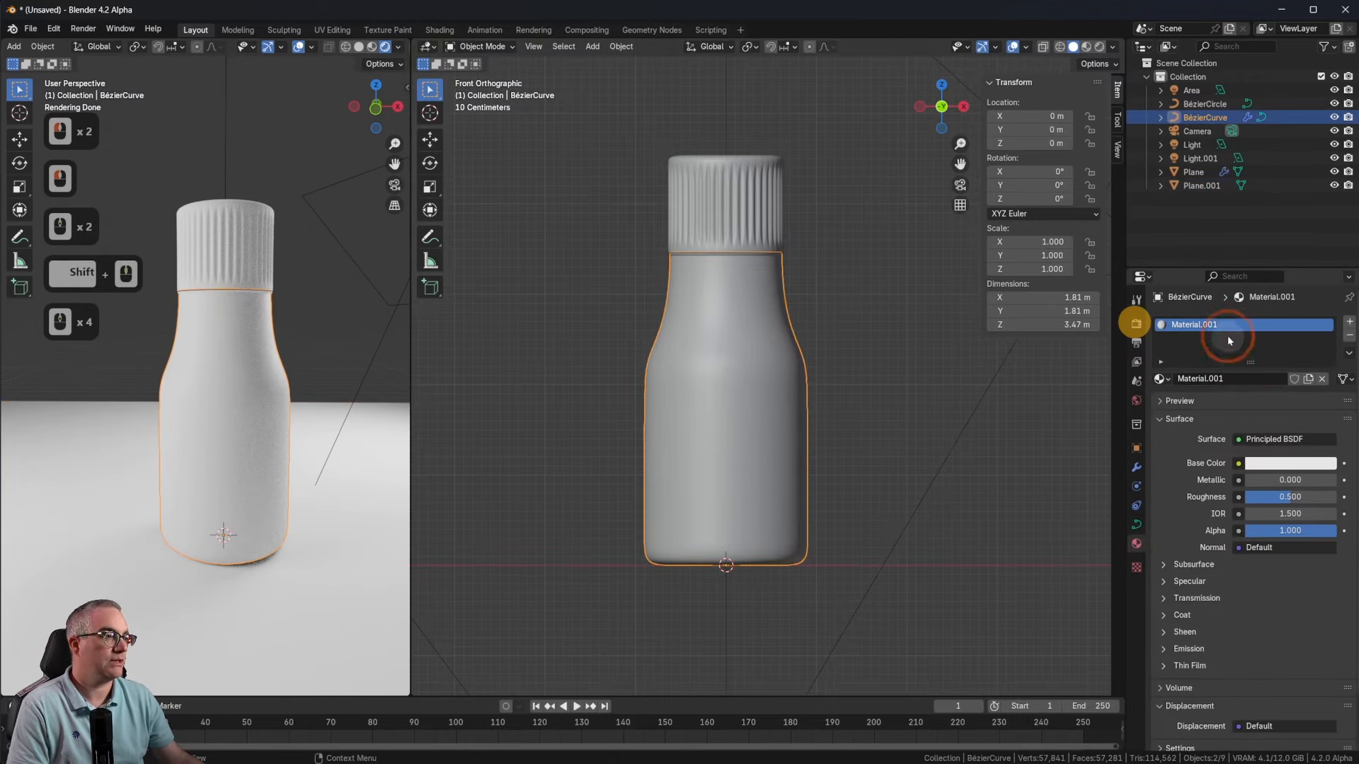
Step: Rename the bottle body's new material as Glass
left_click(1247, 379)
type("Glass")
key("Return")
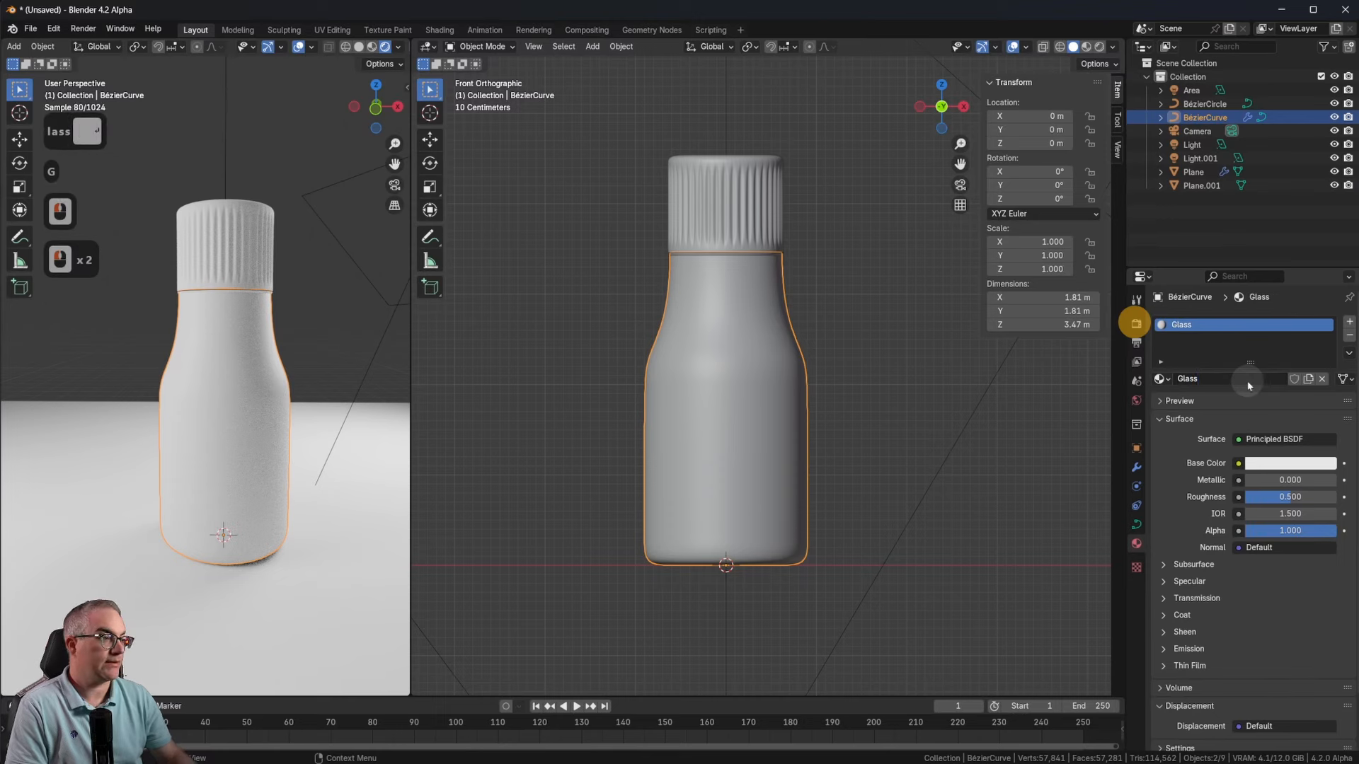
Step: Split the front view horizontally and turn the lower half into a Shader Editor showing the Glass material
left_click_drag(415, 690, 418, 363)
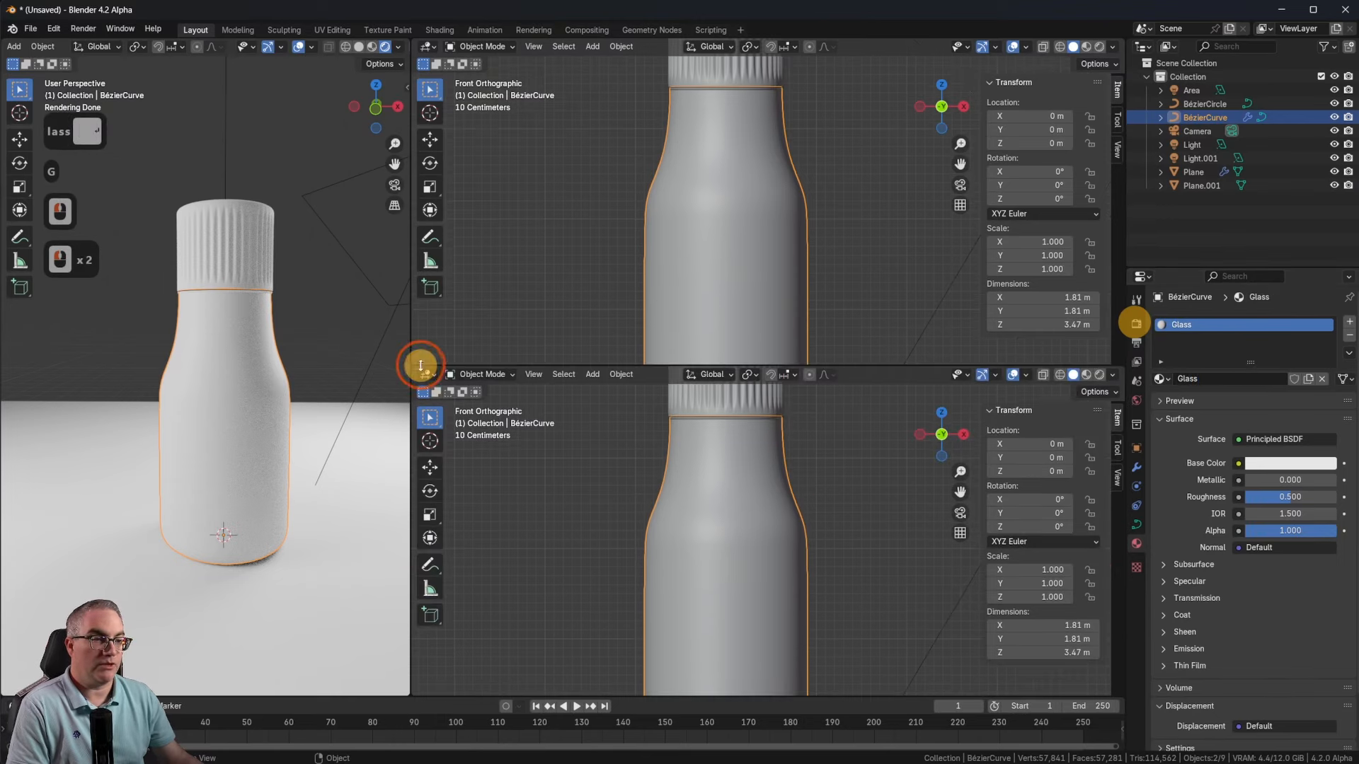
left_click(427, 374)
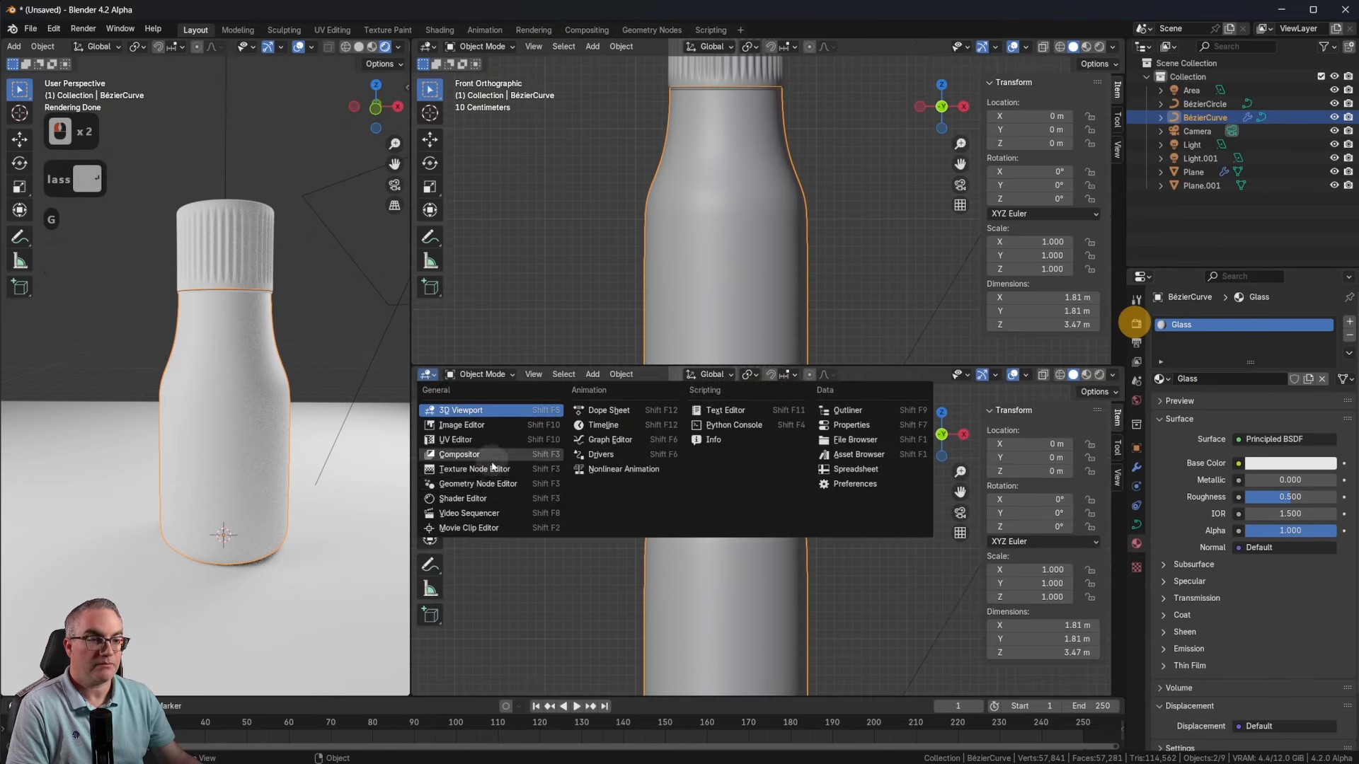
left_click(467, 499)
scroll(729, 488, "up", 2)
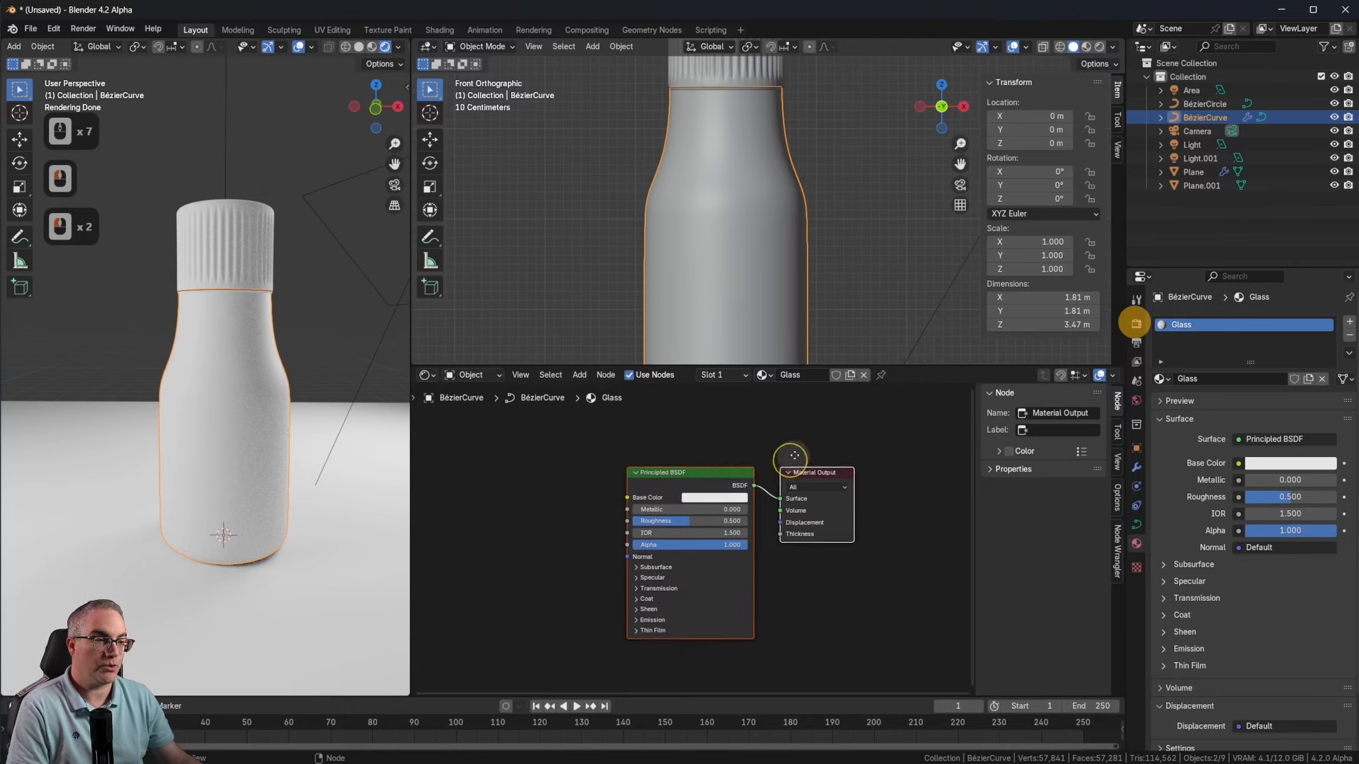
Step: Replace the Principled BSDF with a Glass BSDF connected to the Material Output's Surface
left_click(667, 465)
key("x")
key("shift+a")
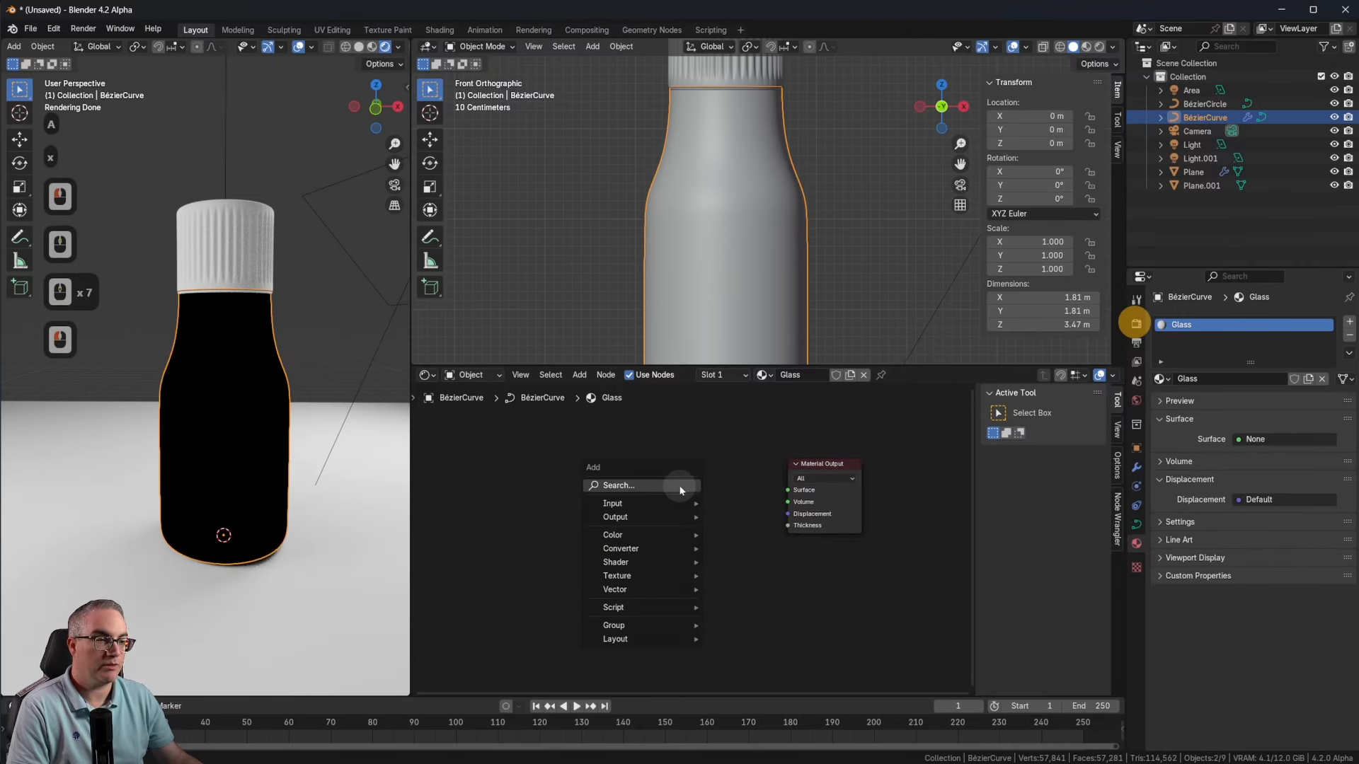
left_click(645, 562)
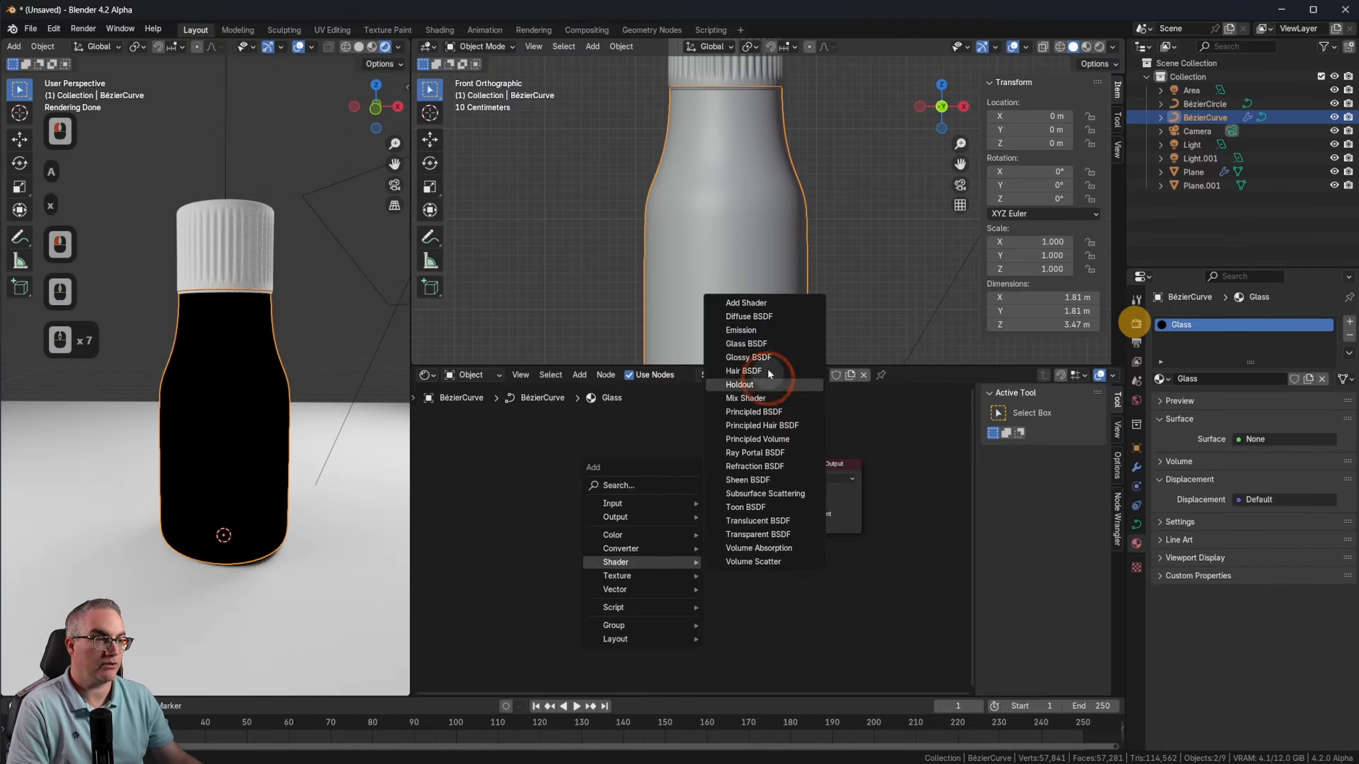
left_click(770, 346)
left_click(754, 496)
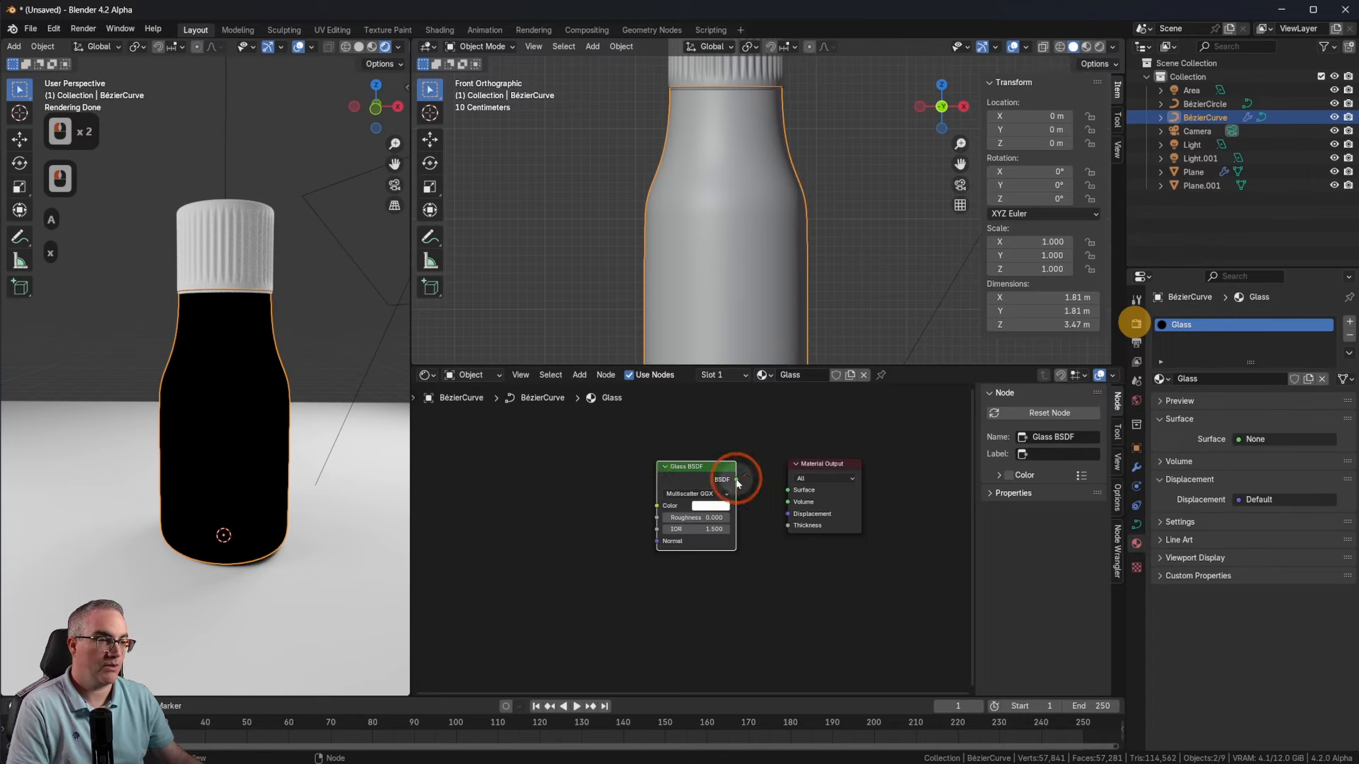
left_click_drag(737, 483, 788, 489)
left_click_drag(699, 469, 720, 465)
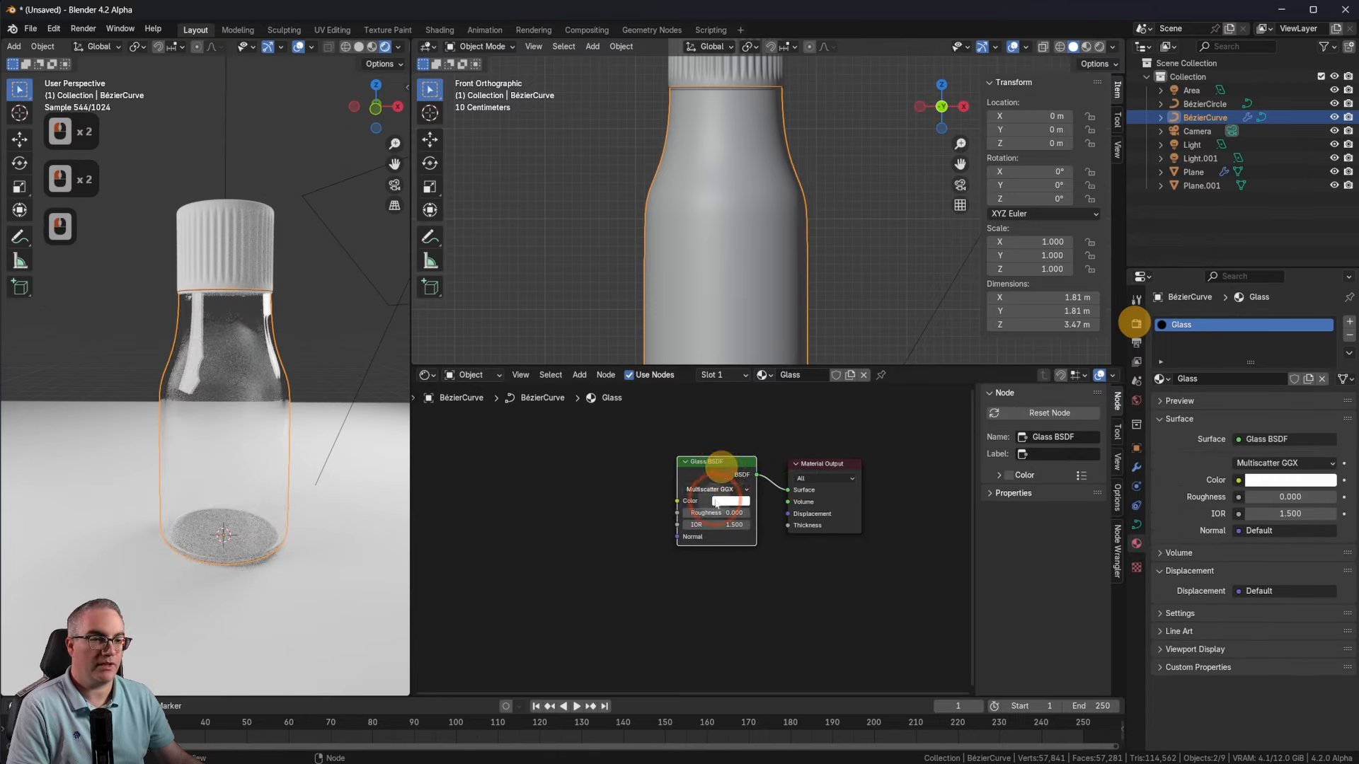
Step: Set the Glass BSDF roughness to 0.15 and check the glass bottle in the rendered preview
scroll(716, 504, "up", 4)
double_click(737, 570)
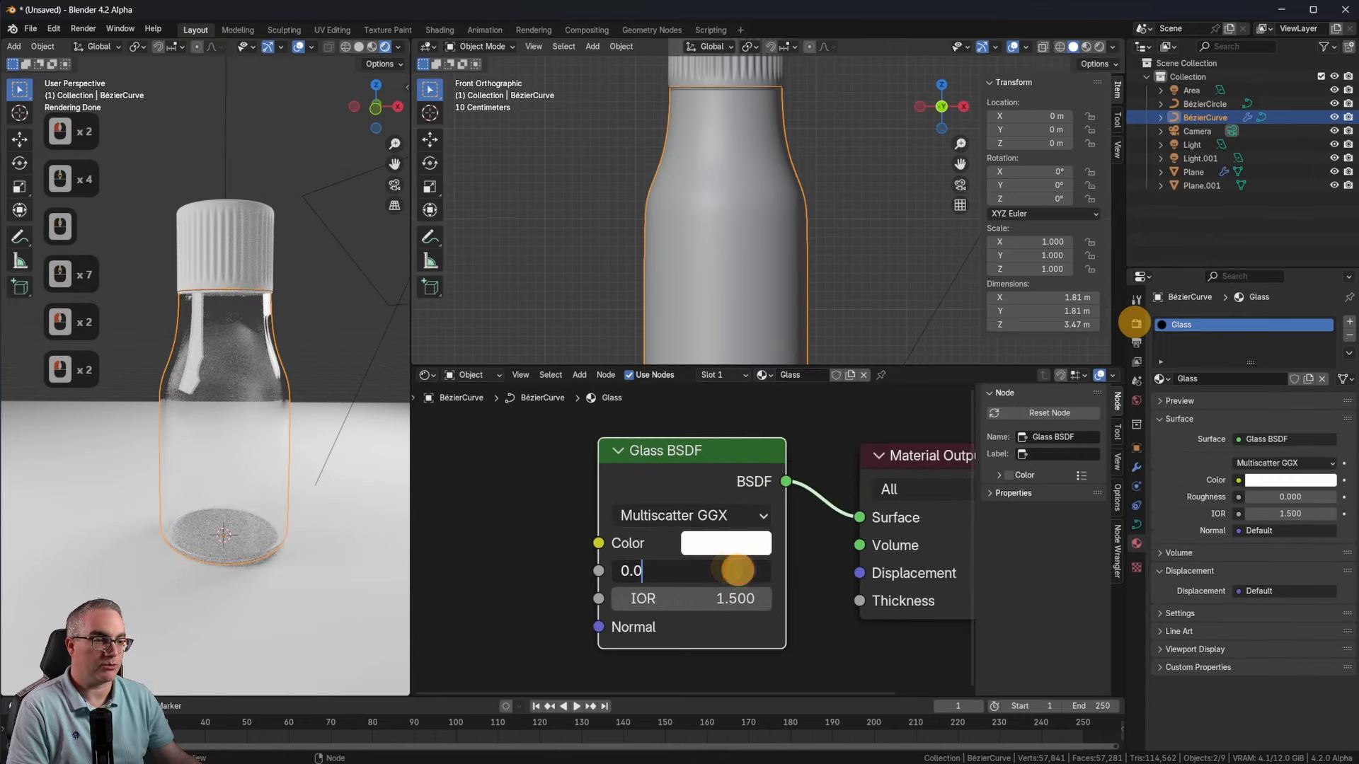
key("BackSpace")
type("1")
key("Return")
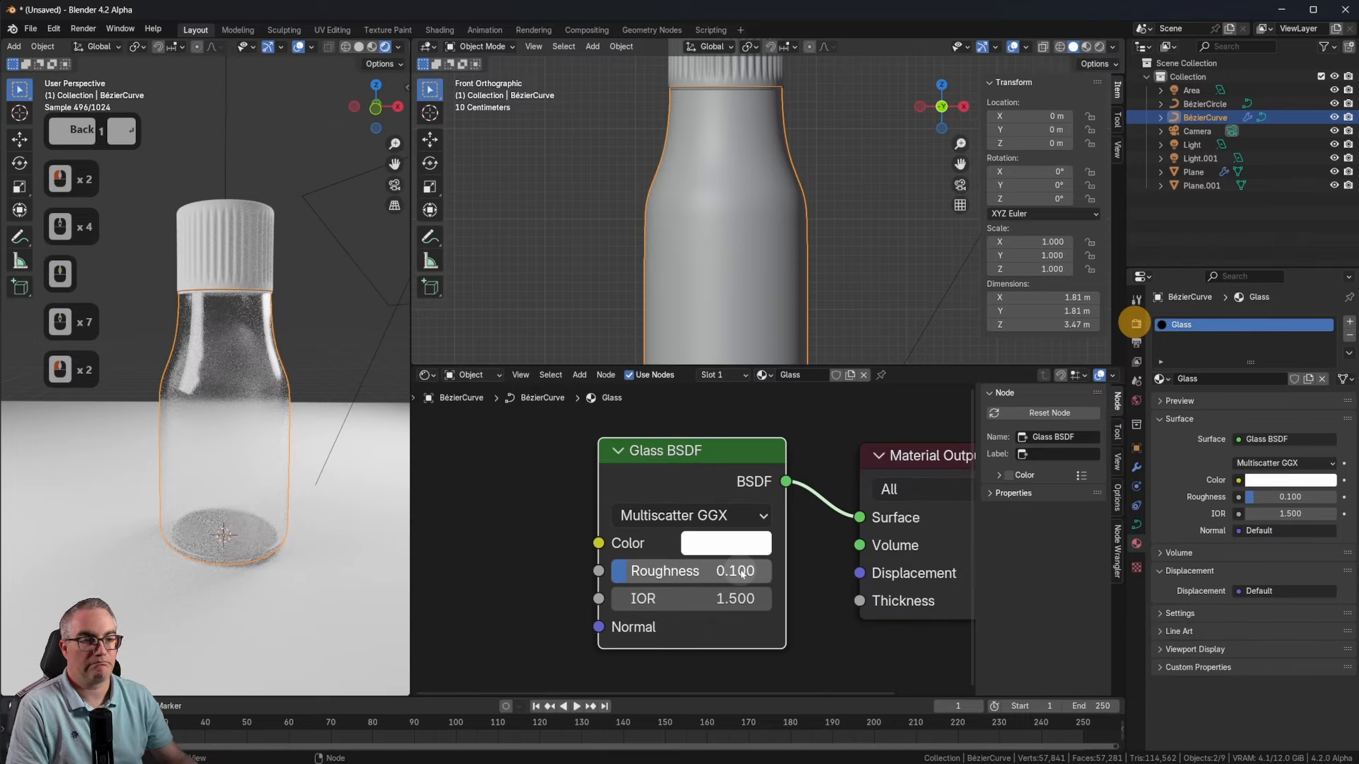
double_click(733, 571)
type("5")
key("Return")
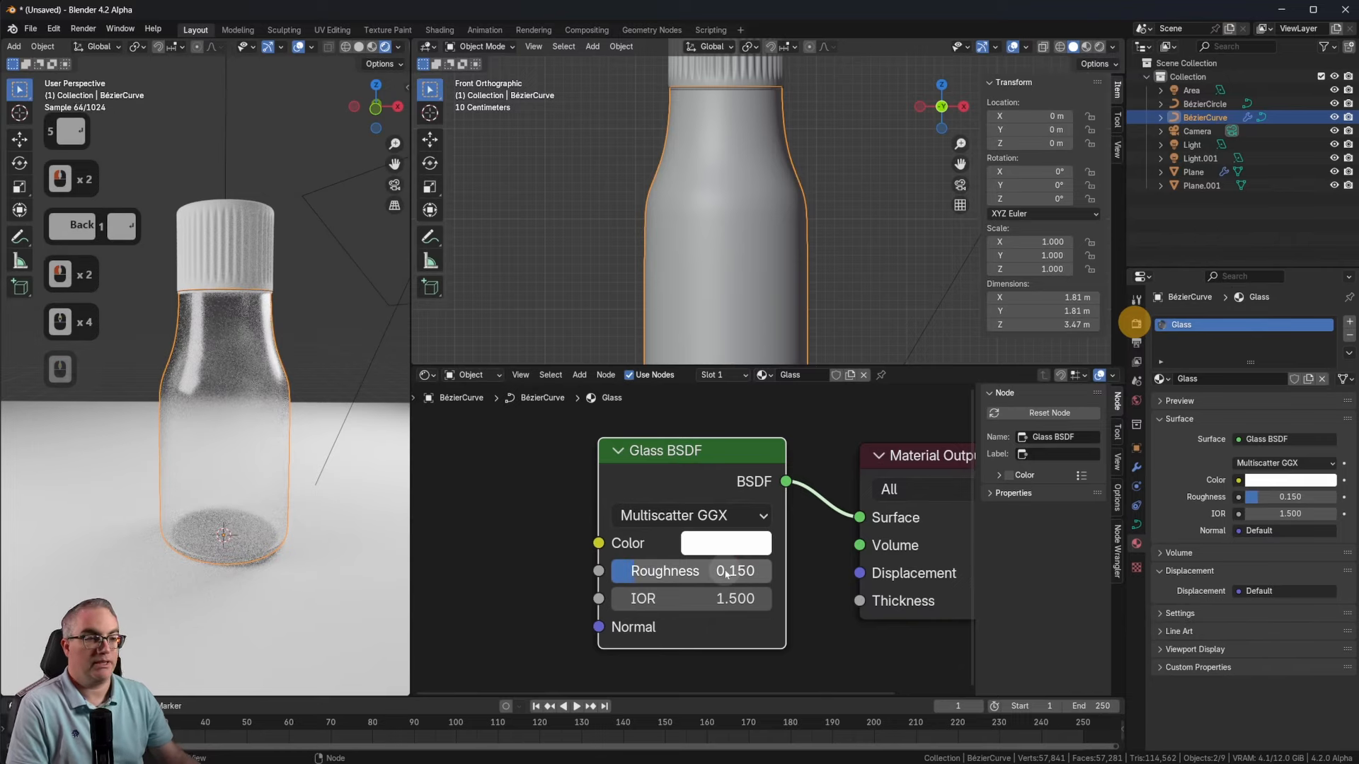
scroll(308, 472, "up", 4)
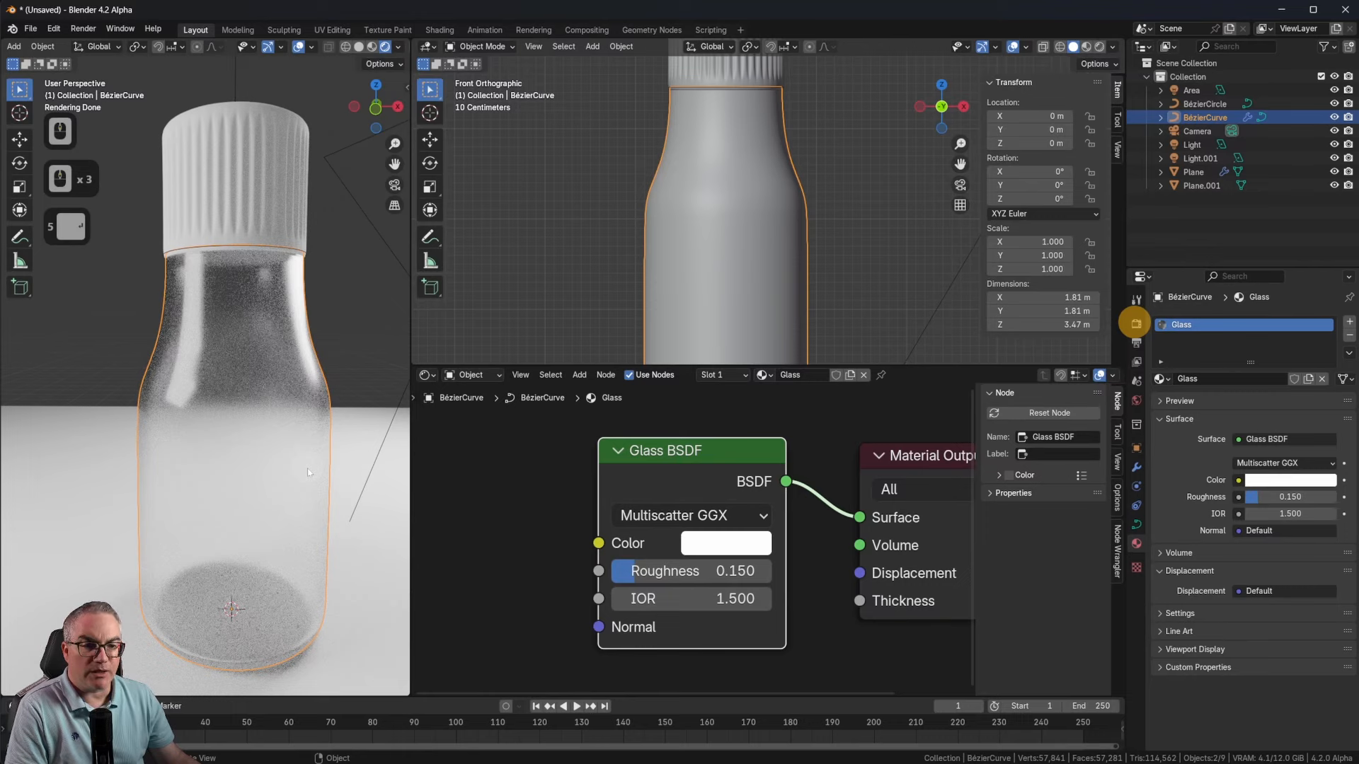
scroll(776, 269, "down", 5, "shift")
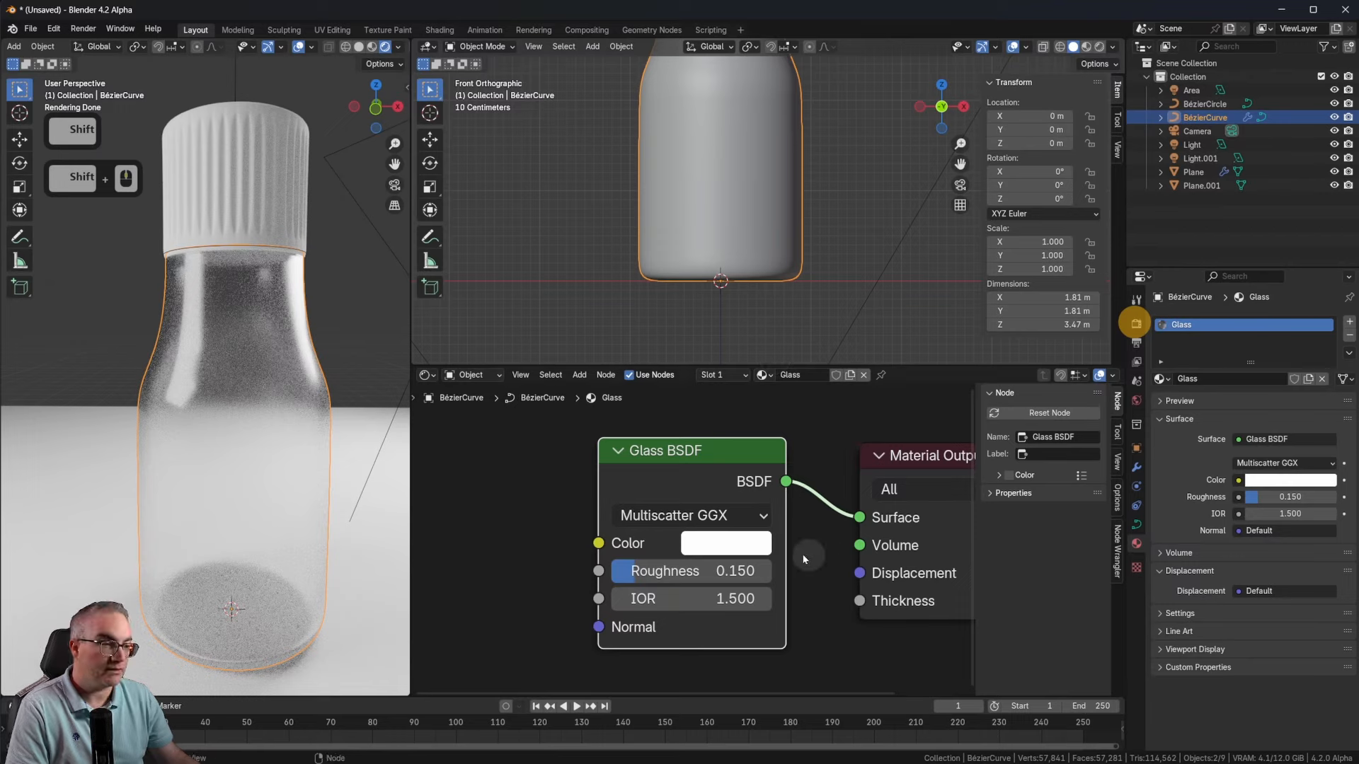
Step: Tint the Glass BSDF amber brown, with hue about 0.038 and saturation about 0.915, and darken its value slightly
left_click(719, 547)
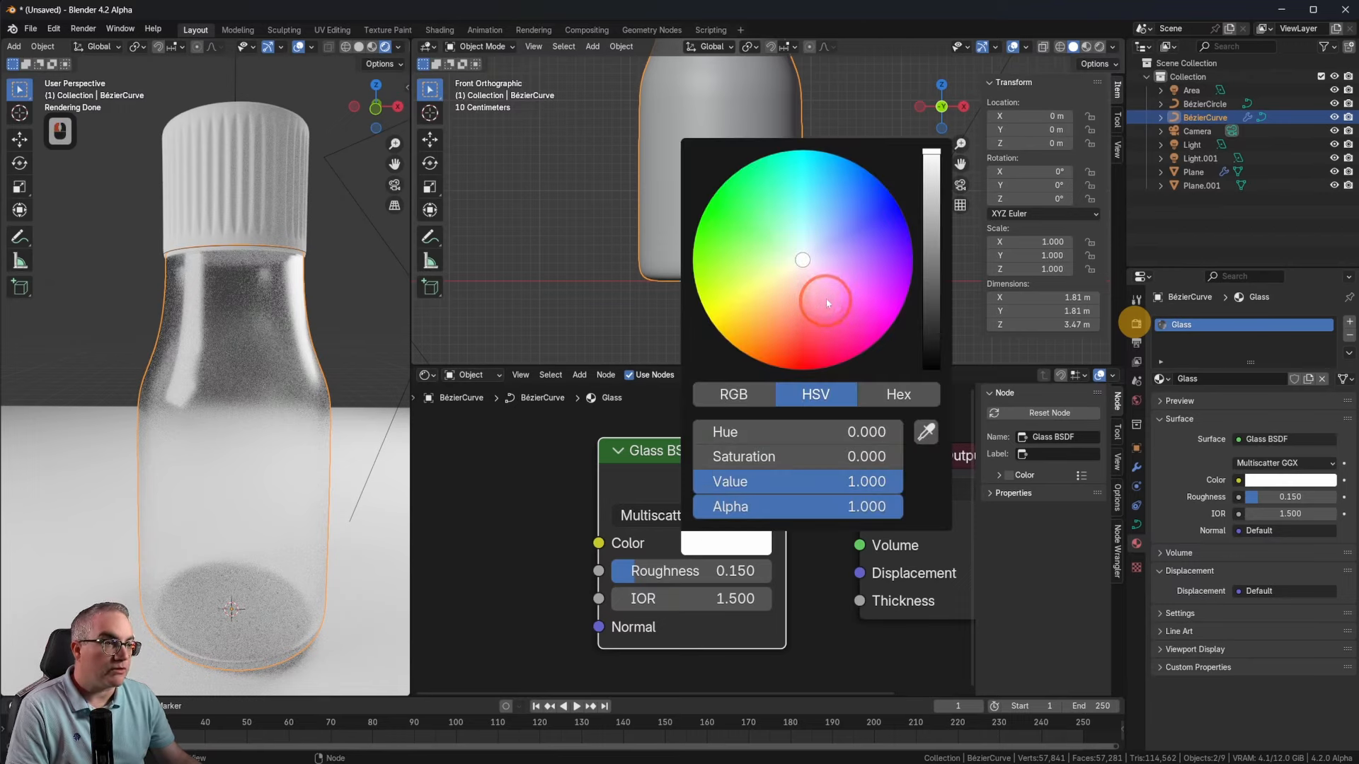
left_click_drag(826, 303, 775, 327)
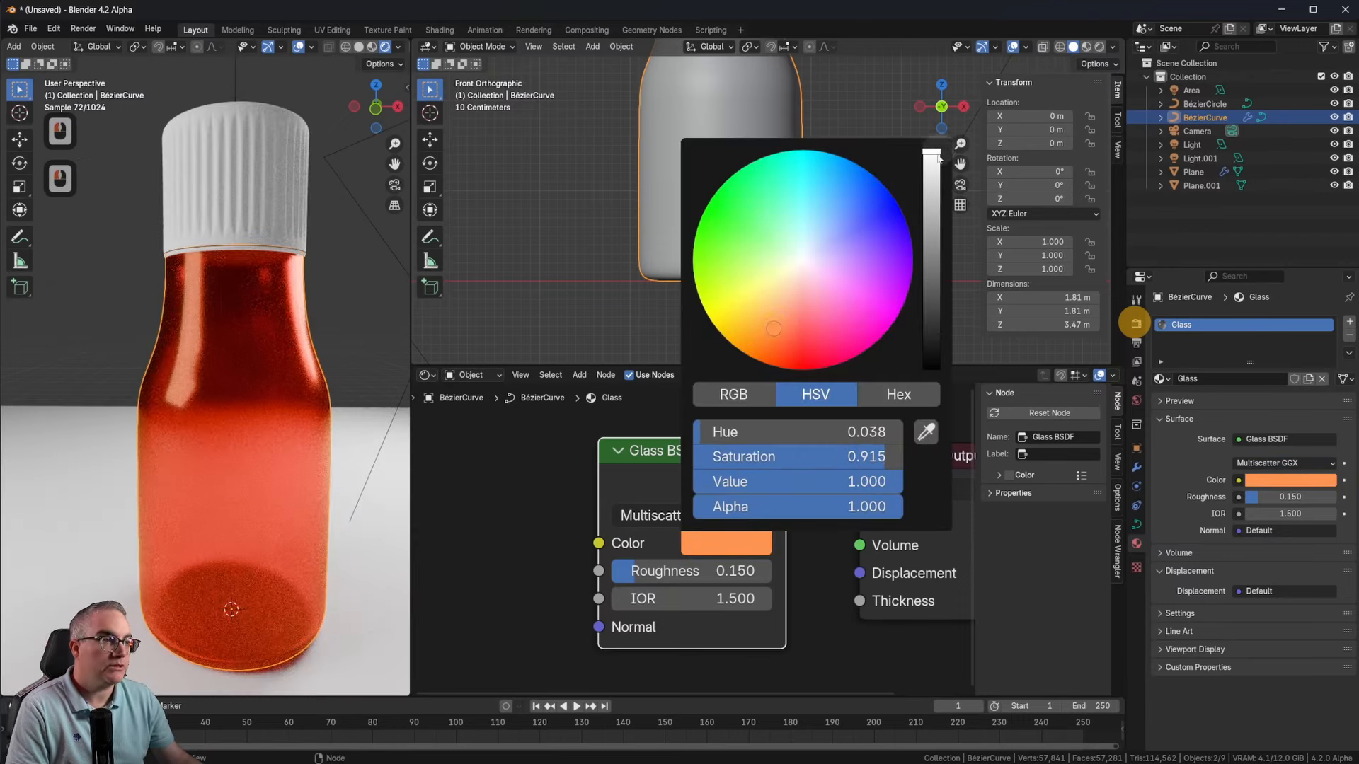
left_click_drag(939, 158, 931, 216)
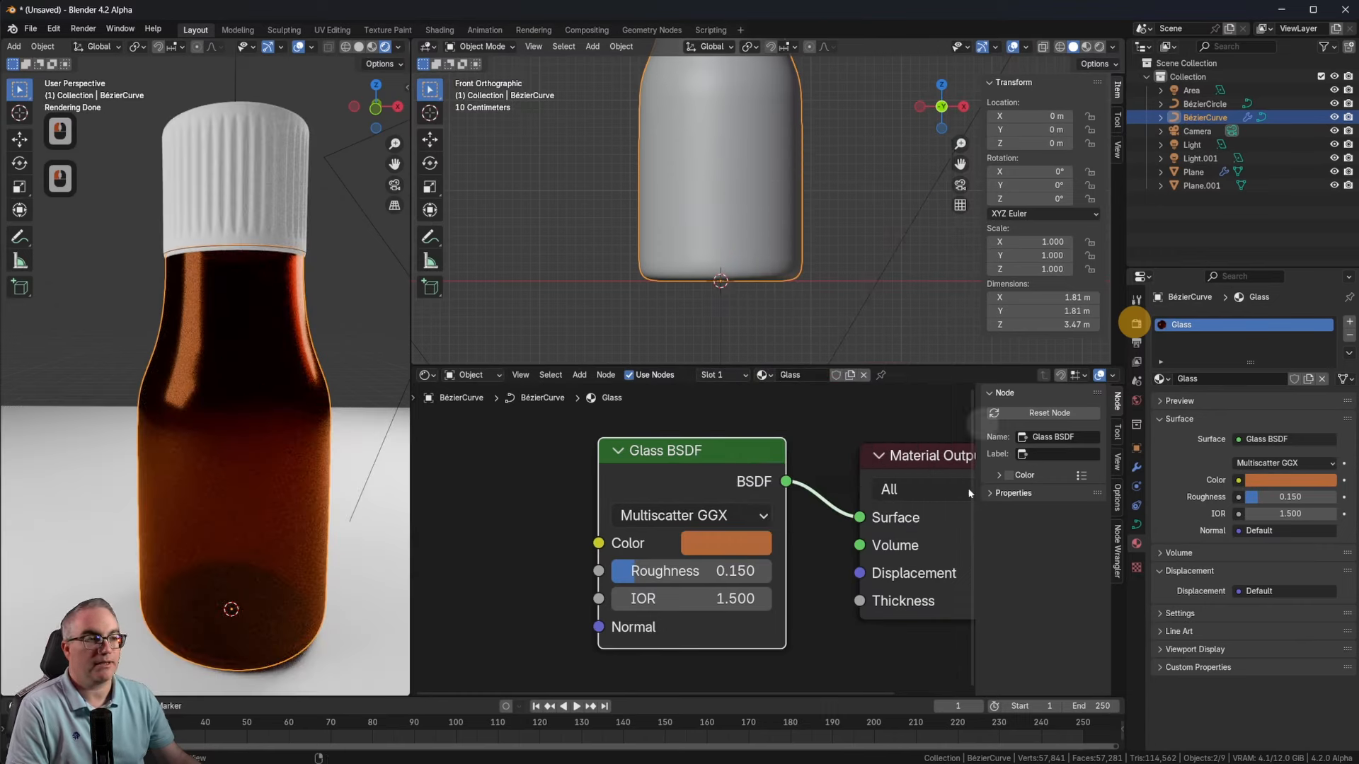
left_click(722, 551)
left_click_drag(931, 214, 931, 203)
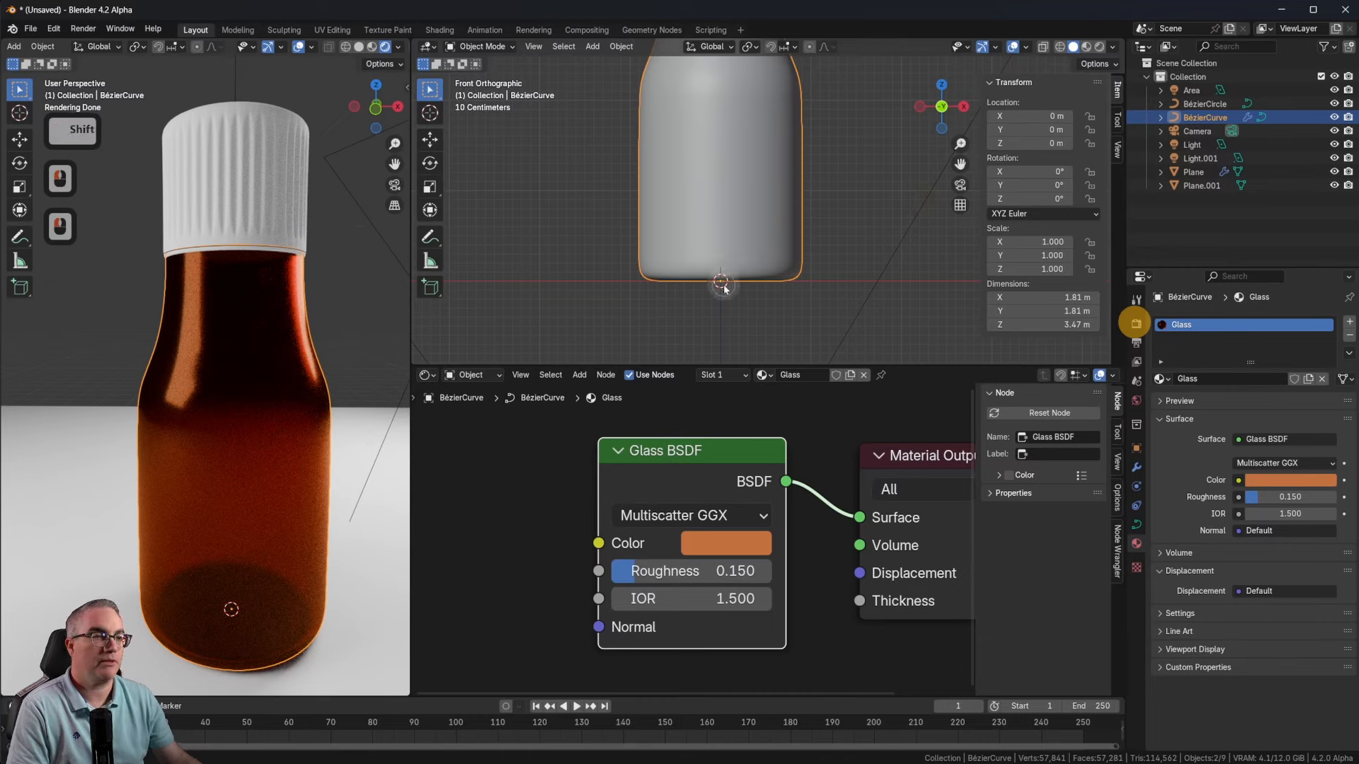
Step: Shrink the Shader Editor's height to give the front view more room
middle_click_drag(793, 269, 779, 2, "shift")
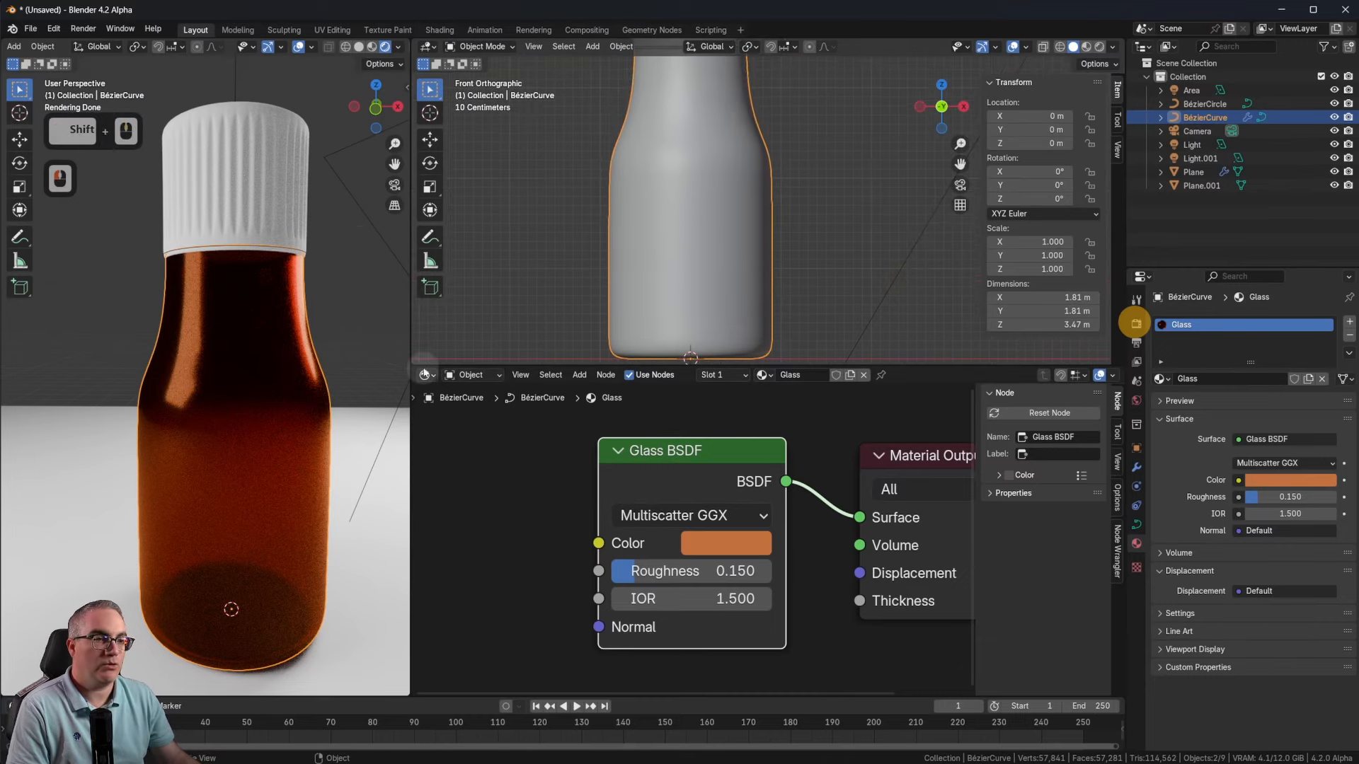
left_click_drag(423, 368, 375, 576)
scroll(809, 351, "up", 4)
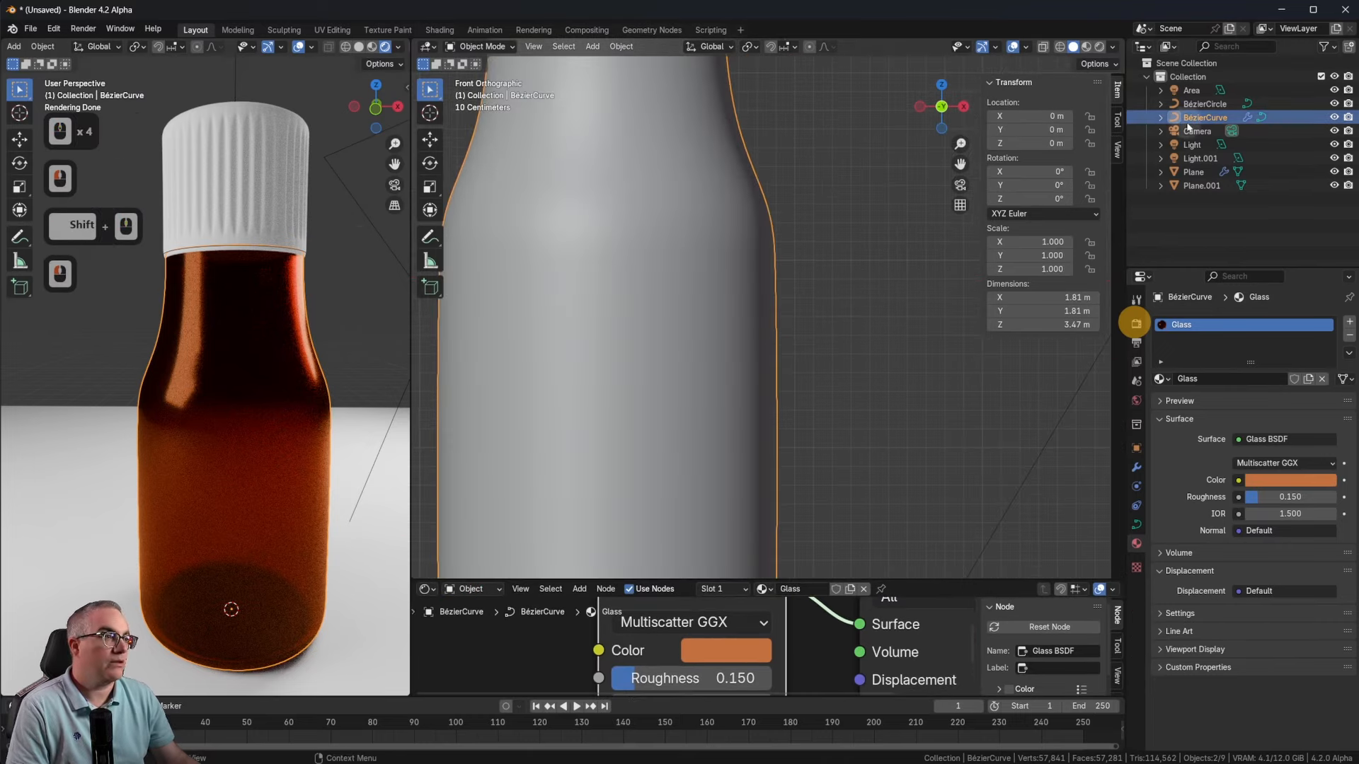
Step: Edit the bottle curve and raise its bottom centre point along Z to about 0.138 m
scroll(783, 403, "down", 3)
key("Tab")
middle_click_drag(807, 394, 757, 489, "shift")
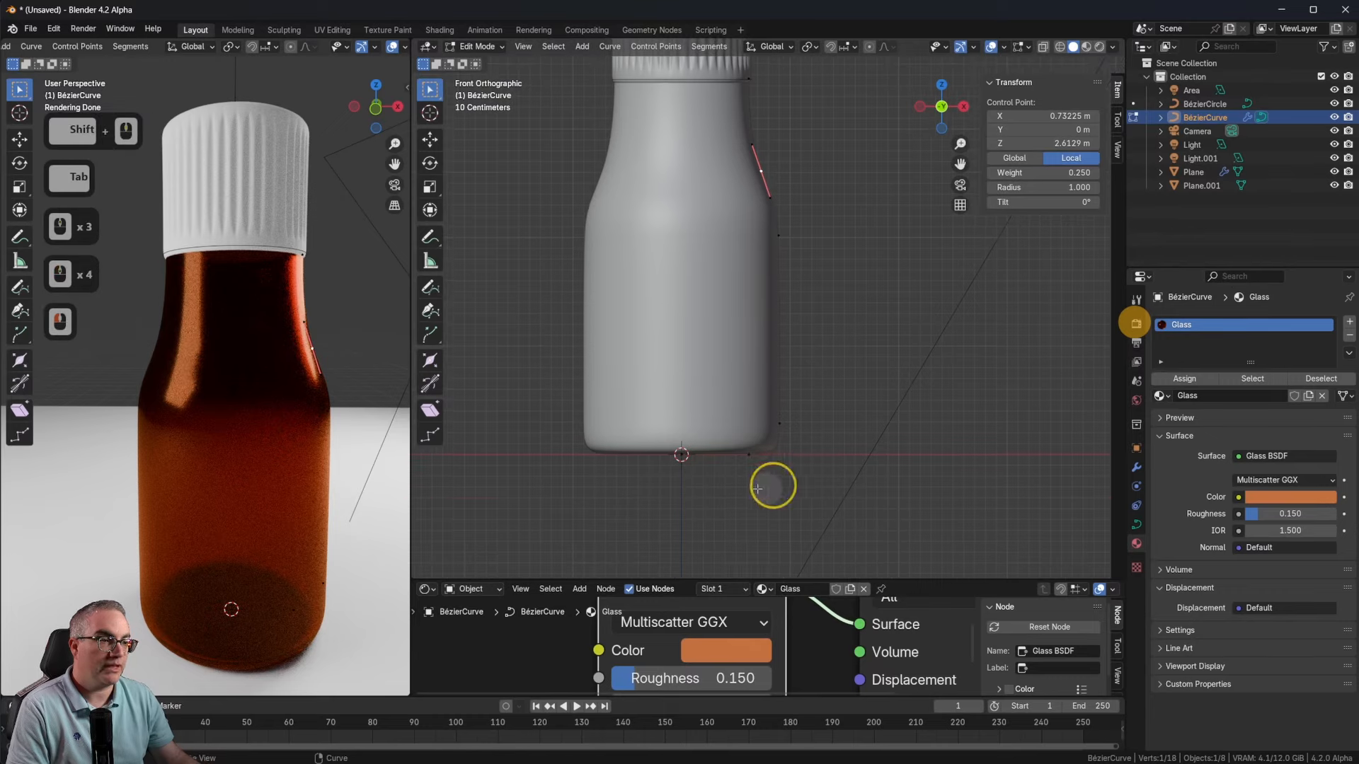
left_click_drag(703, 484, 704, 484)
scroll(707, 488, "up", 4)
middle_click_drag(722, 500, 943, 267, "shift")
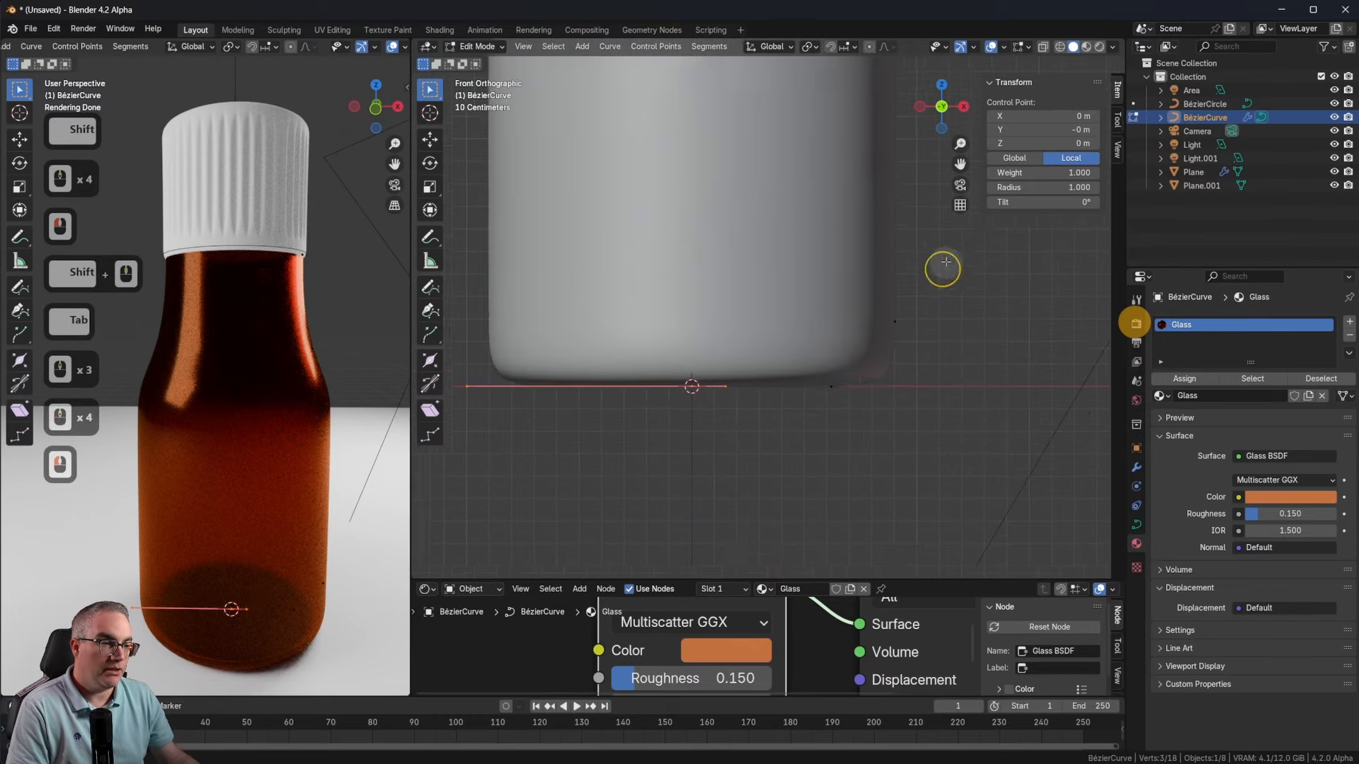
key("g")
key("z")
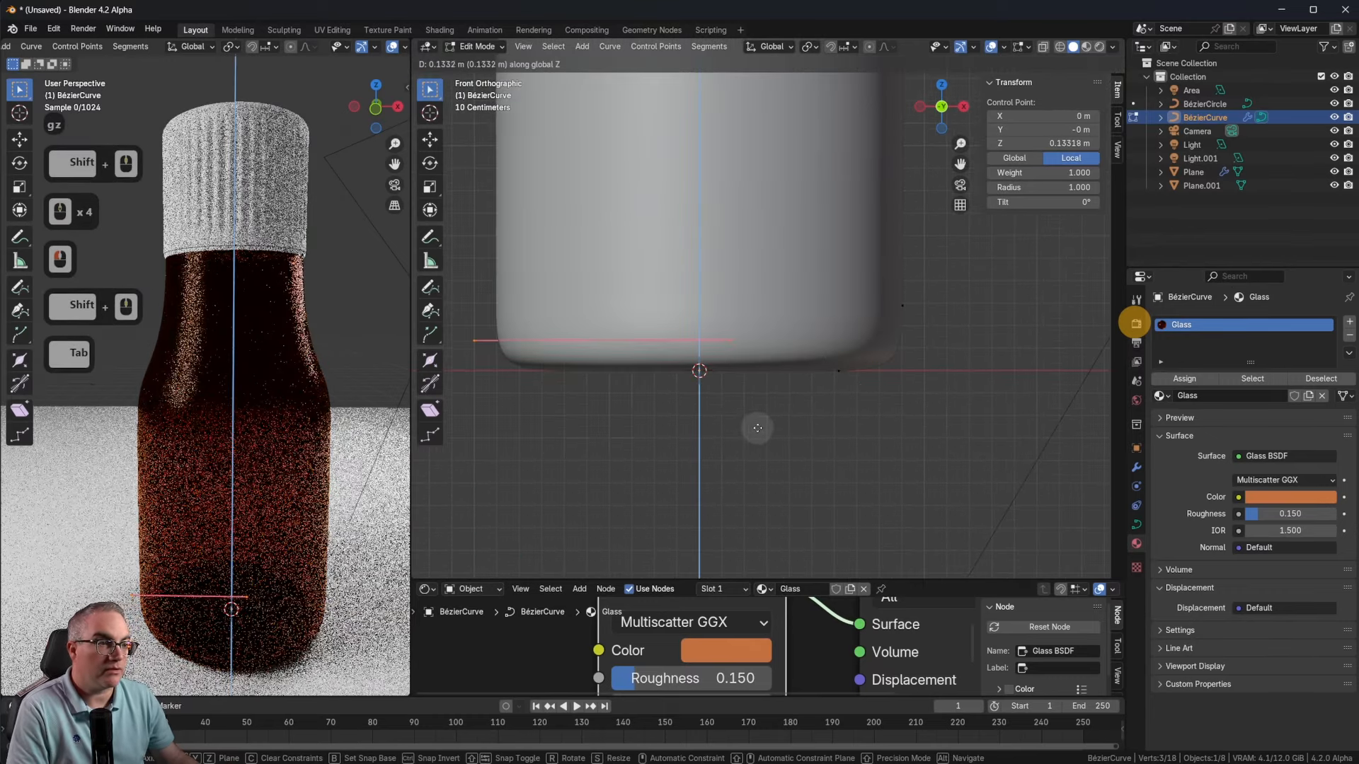
left_click(757, 427)
Step: Hide the floor plane in the viewports and check the bottle's base from below
middle_click_drag(934, 385, 932, 337)
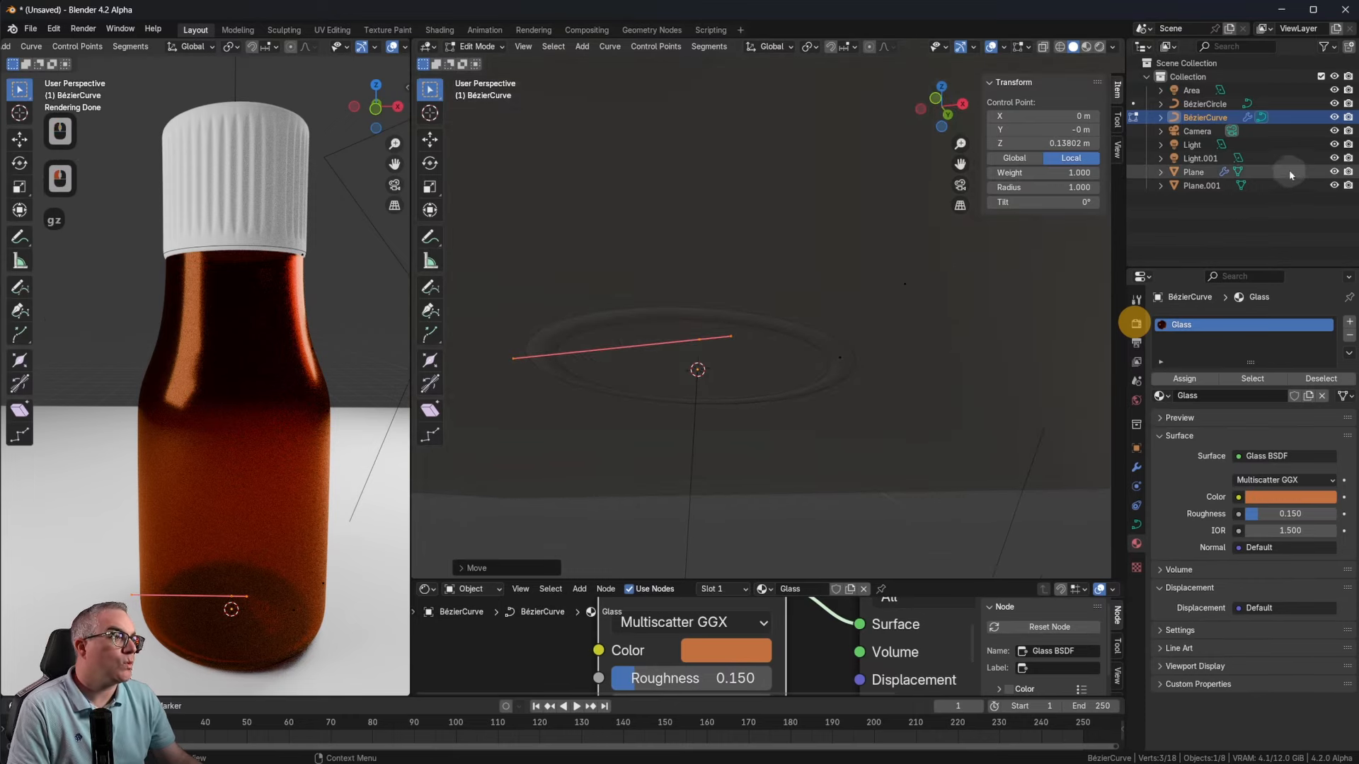
left_click(1334, 172)
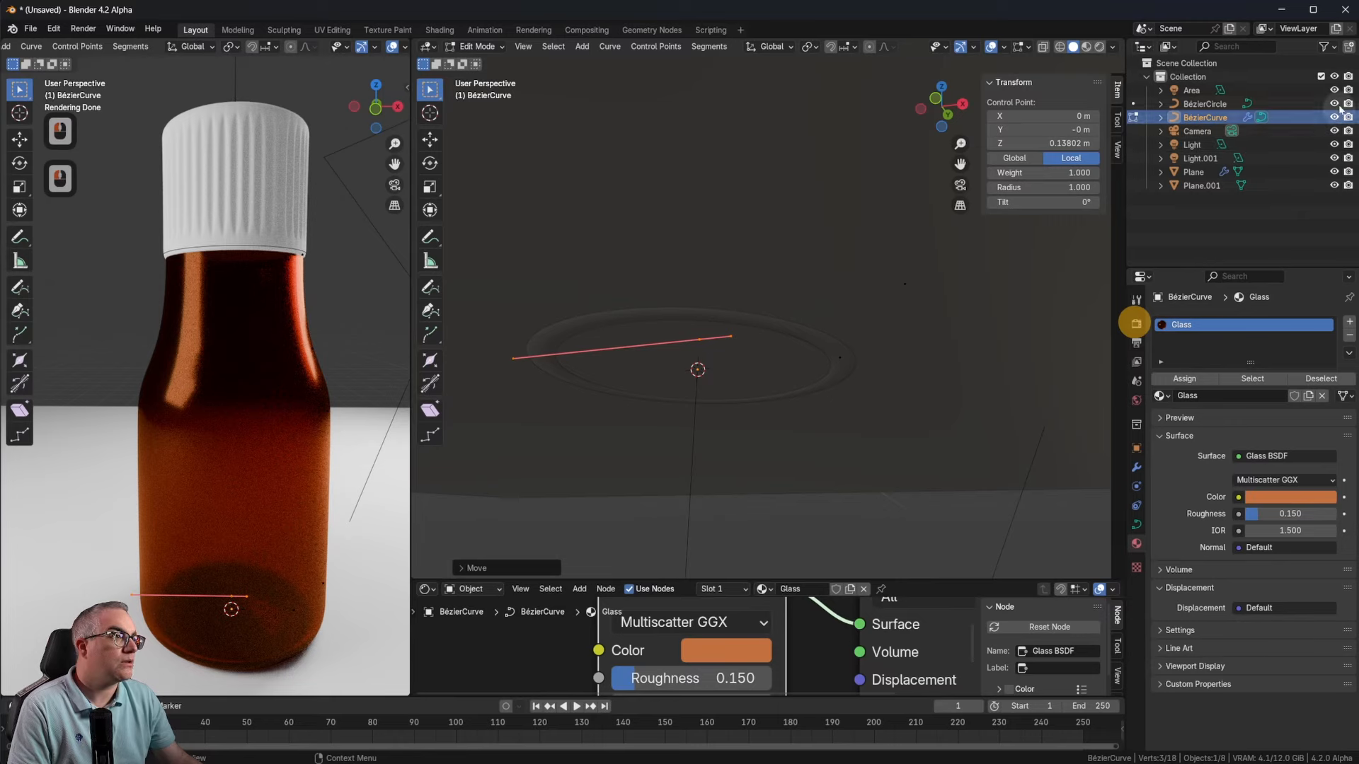
left_click(1334, 186)
middle_click_drag(792, 382, 813, 349)
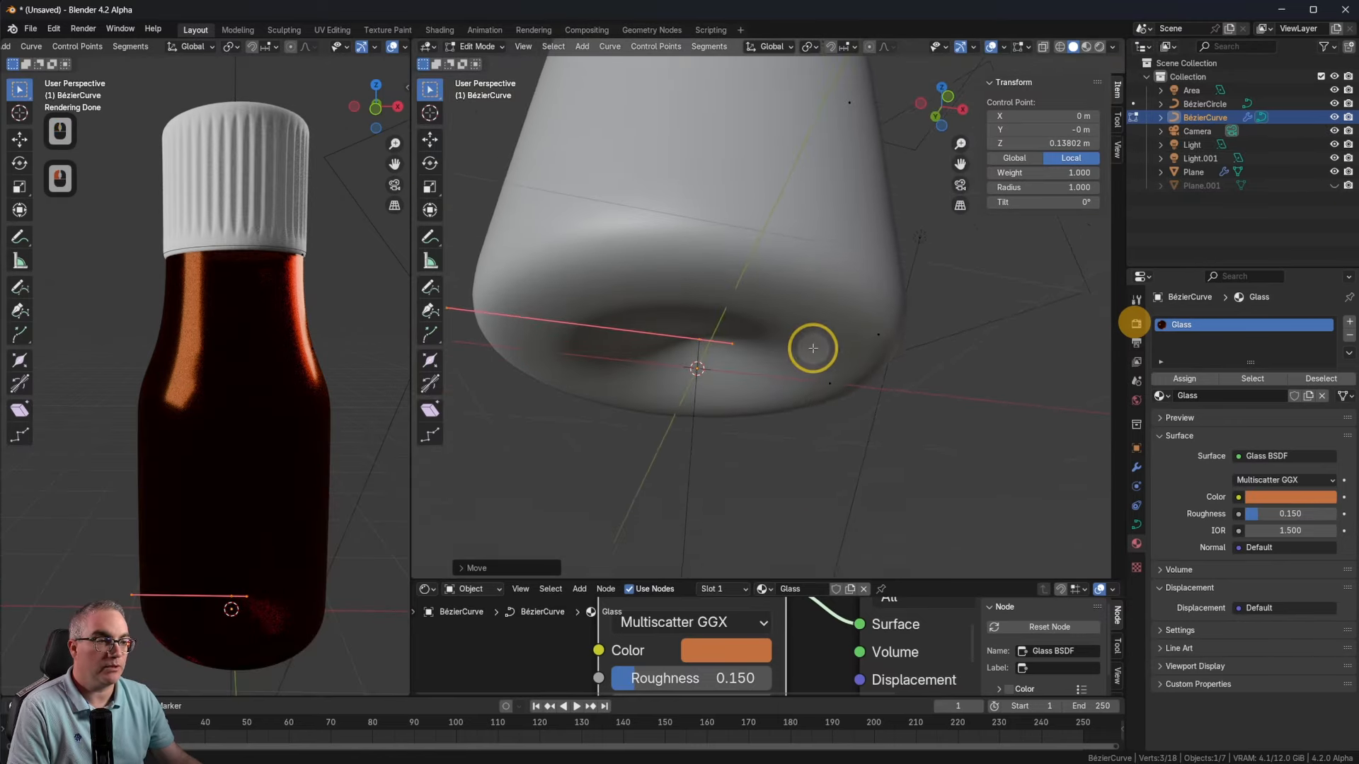
key("KP_1")
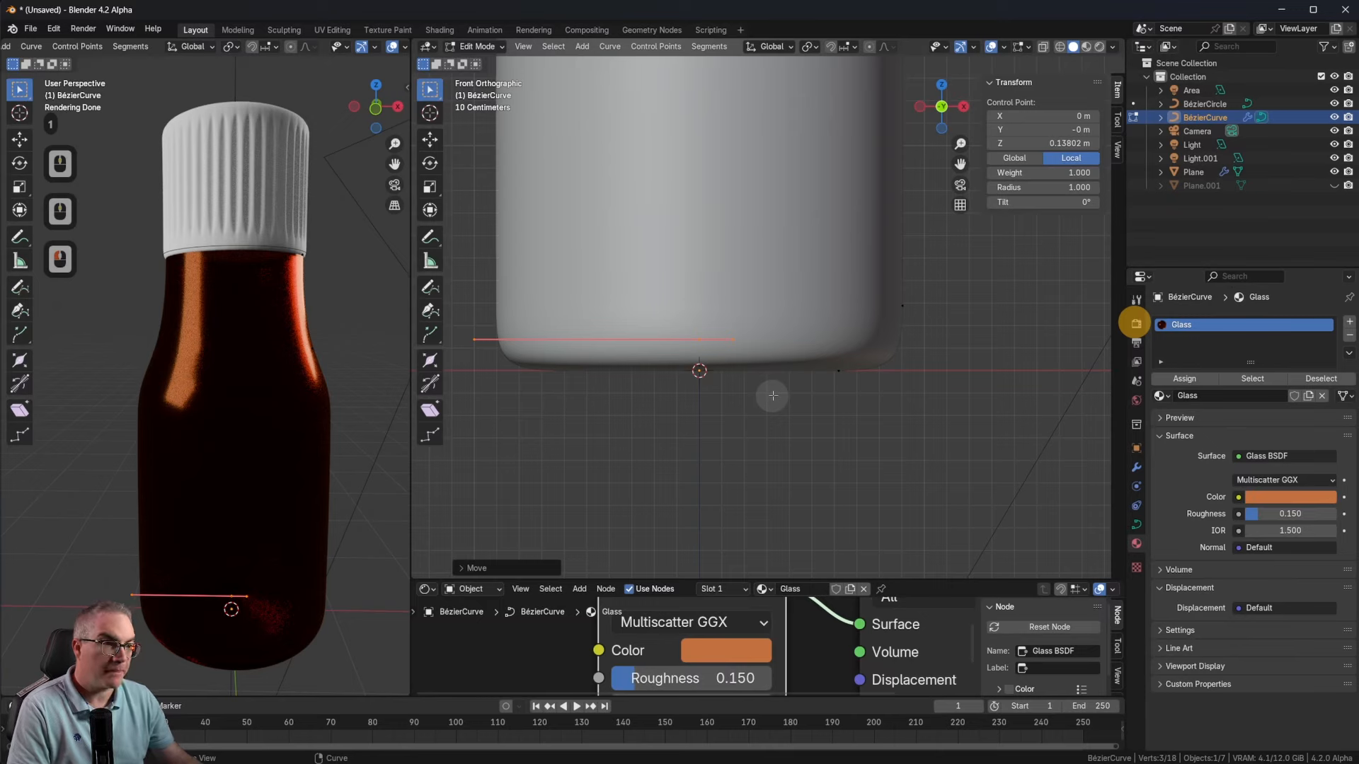
Step: Turn off the Screw and Solidify modifiers' viewport display and lower the curve's bottom centre point to about Z 0.126 m
scroll(772, 396, "up", 2)
middle_click_drag(773, 396, 767, 435, "shift")
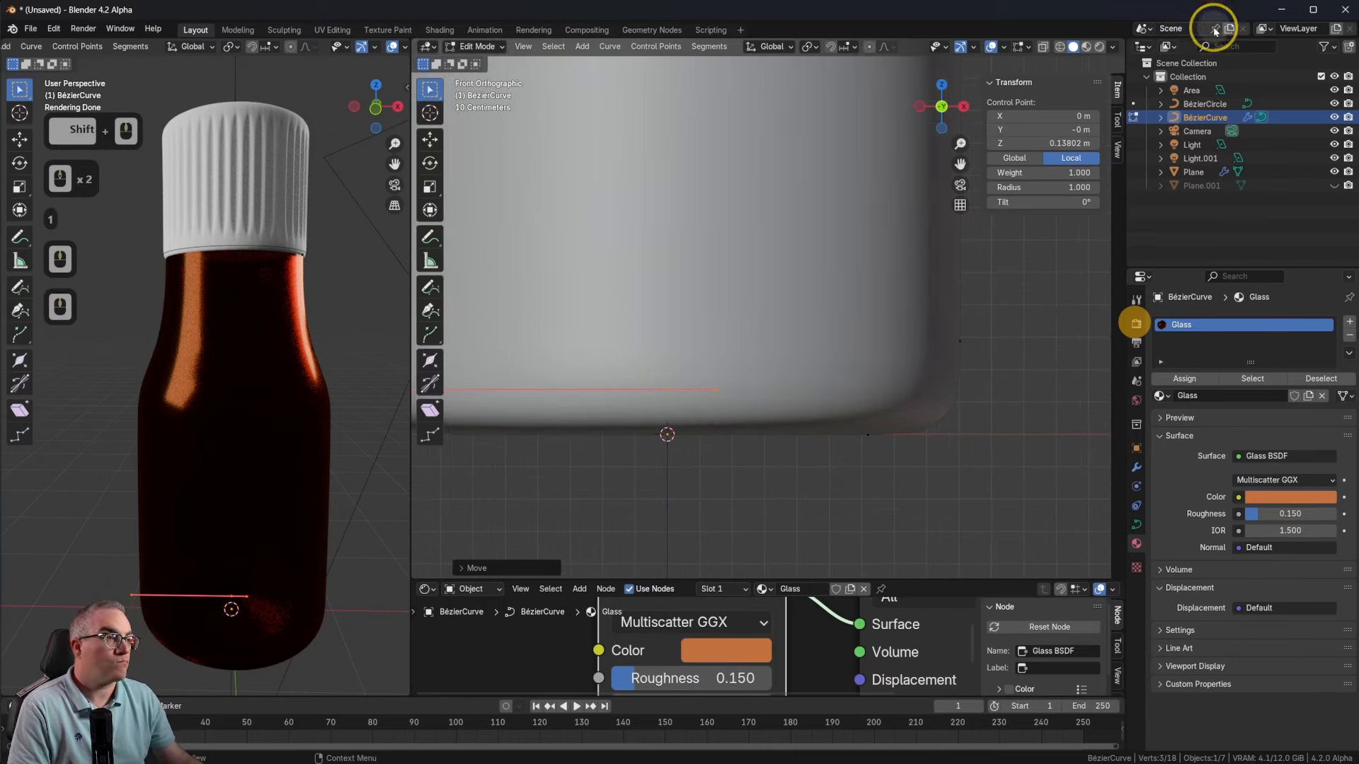
left_click(1137, 467)
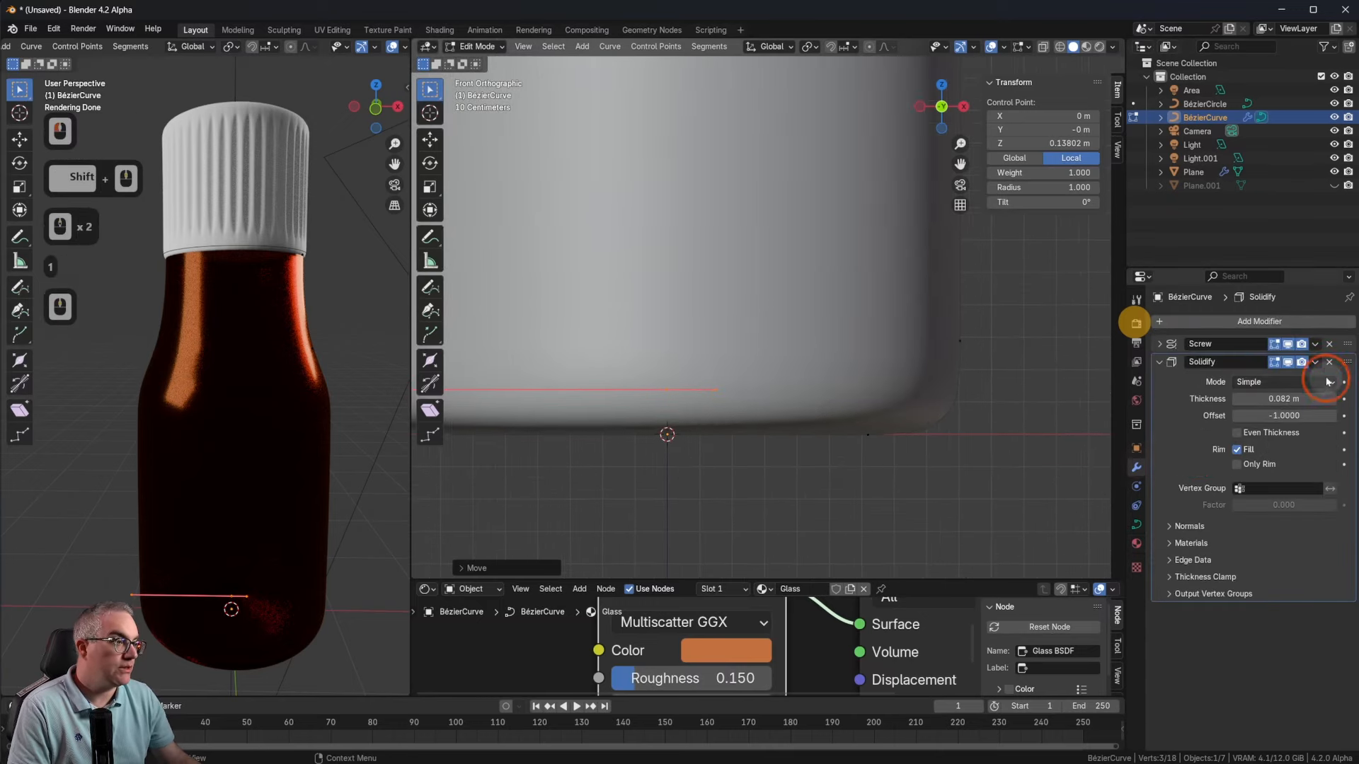
left_click(1288, 345)
left_click(1288, 362)
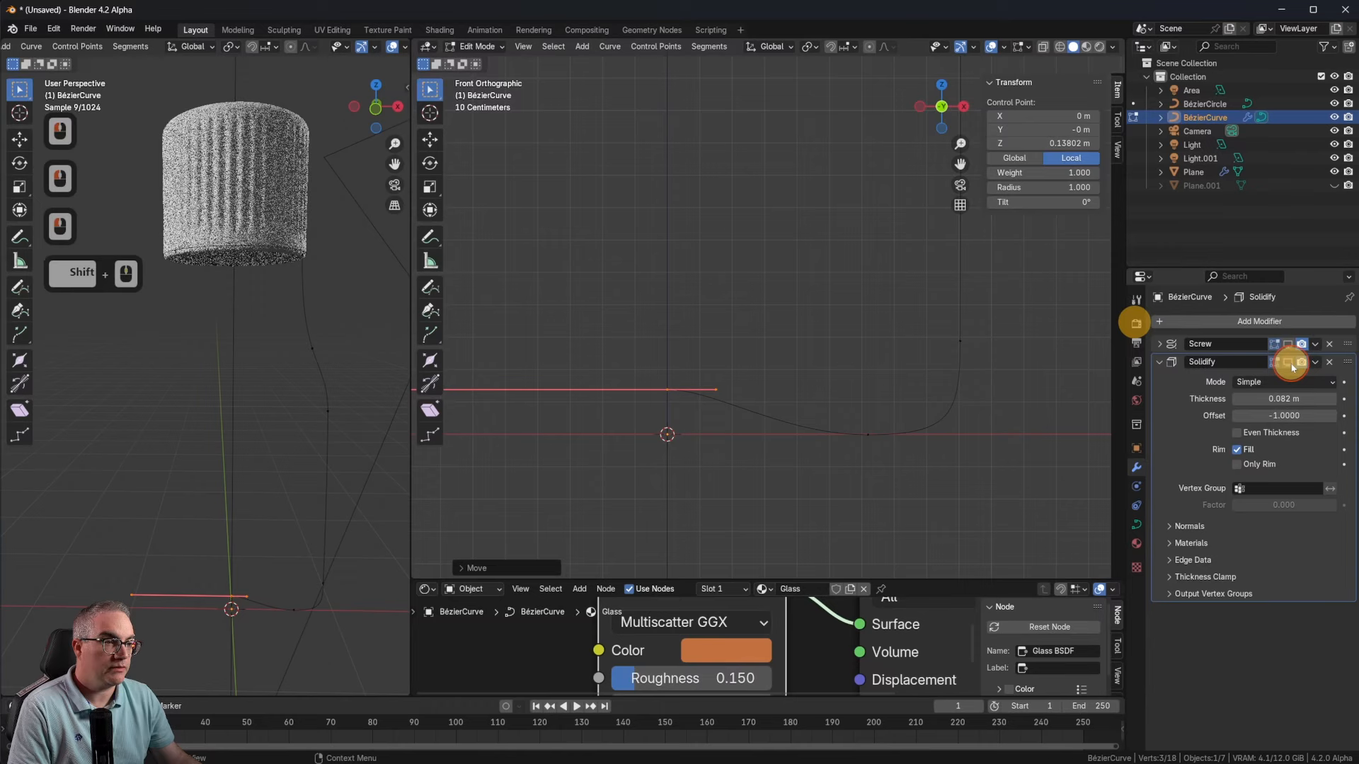
key("g")
key("z")
left_click(766, 400)
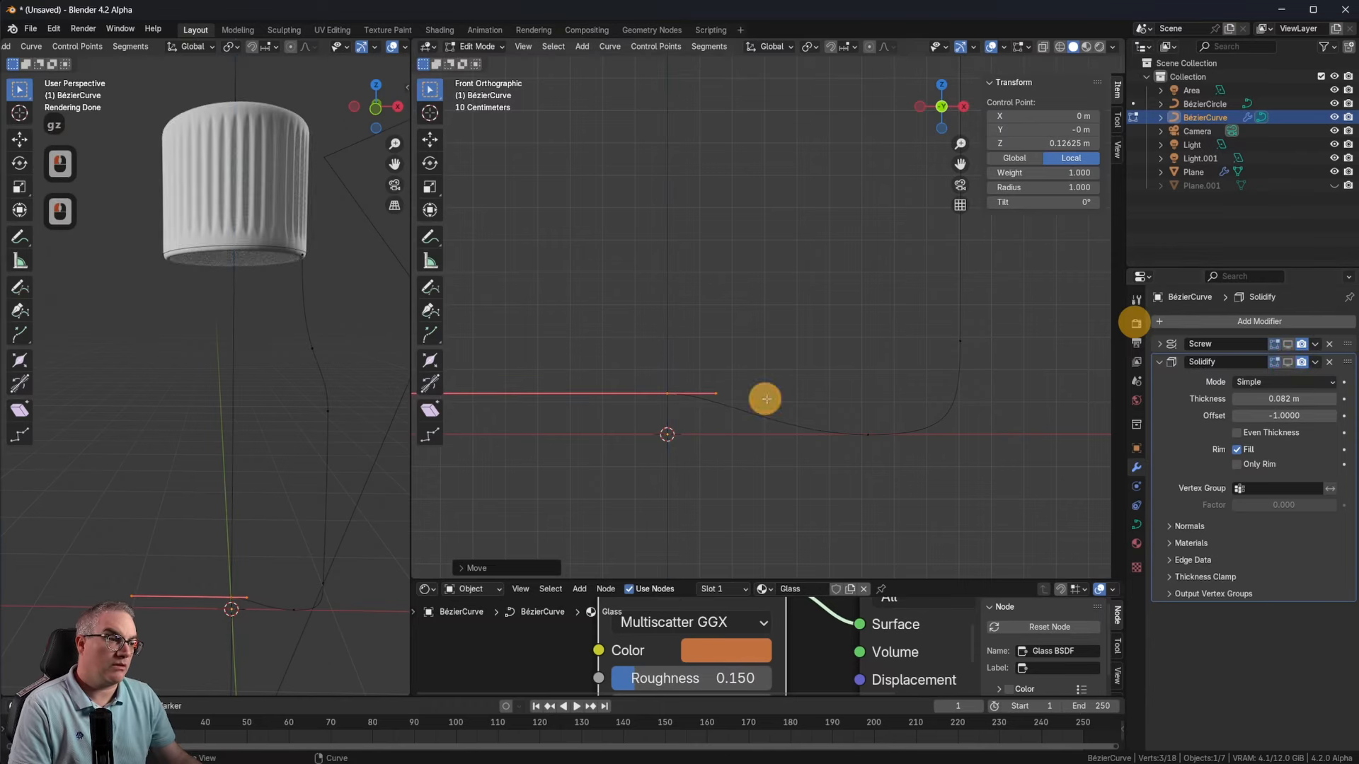
Step: Move the curve's lowest point near the bottle's base corner to about X 0.646 m, Z 0.004 m
left_click(869, 433)
key("g")
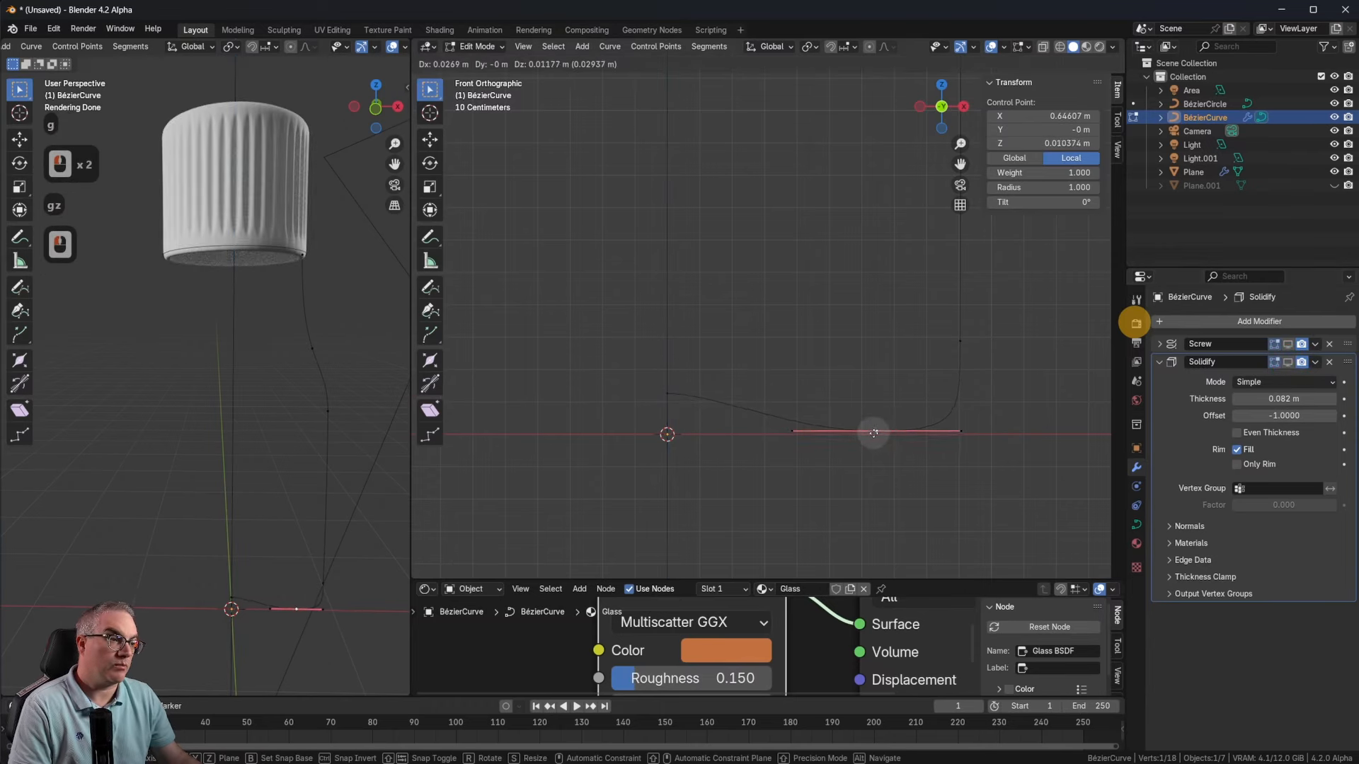
left_click(874, 433)
scroll(934, 476, "up", 4)
middle_click_drag(934, 476, 925, 348, "shift")
key("g")
key("z")
right_click(861, 358)
scroll(924, 348, "down", 3)
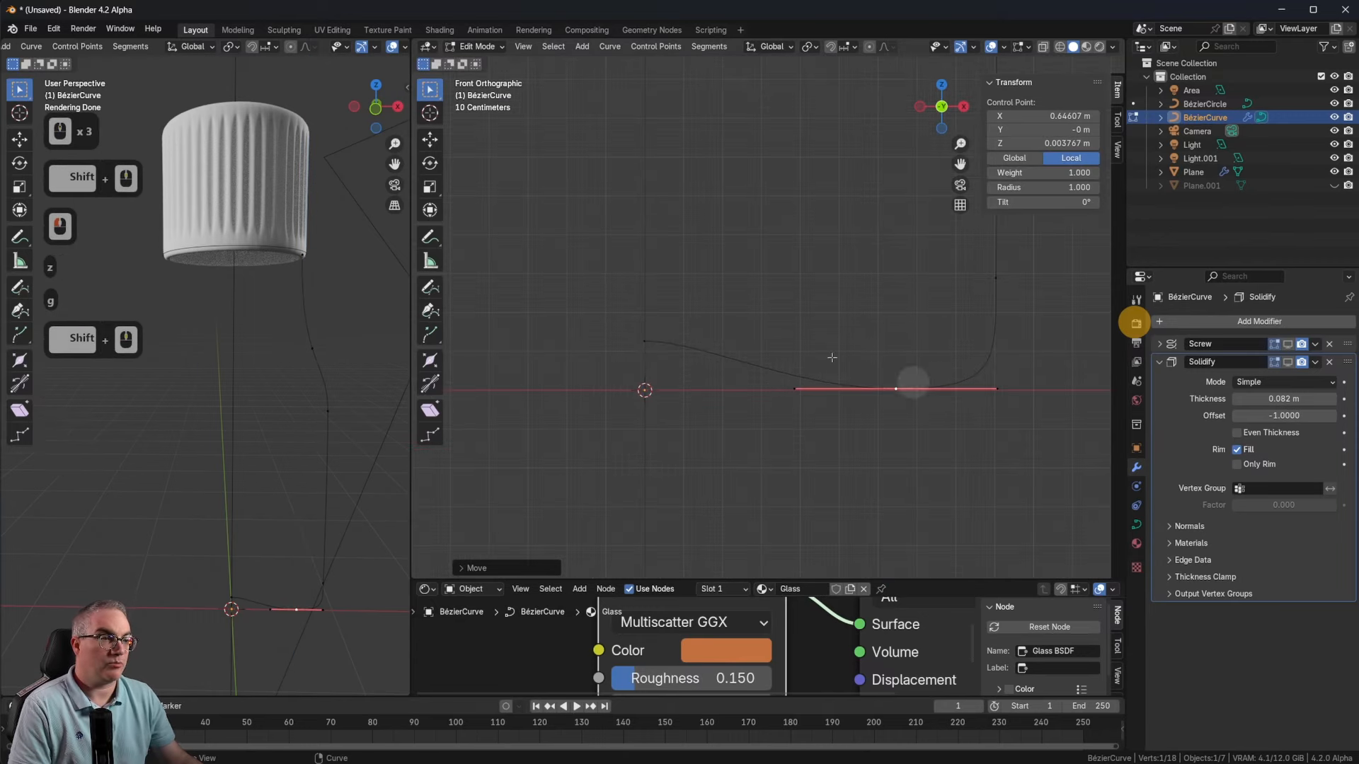
Step: Lower the curve's bottom centre point to about Z 0.105 m and return to Object Mode
left_click(645, 345)
key("g")
key("z")
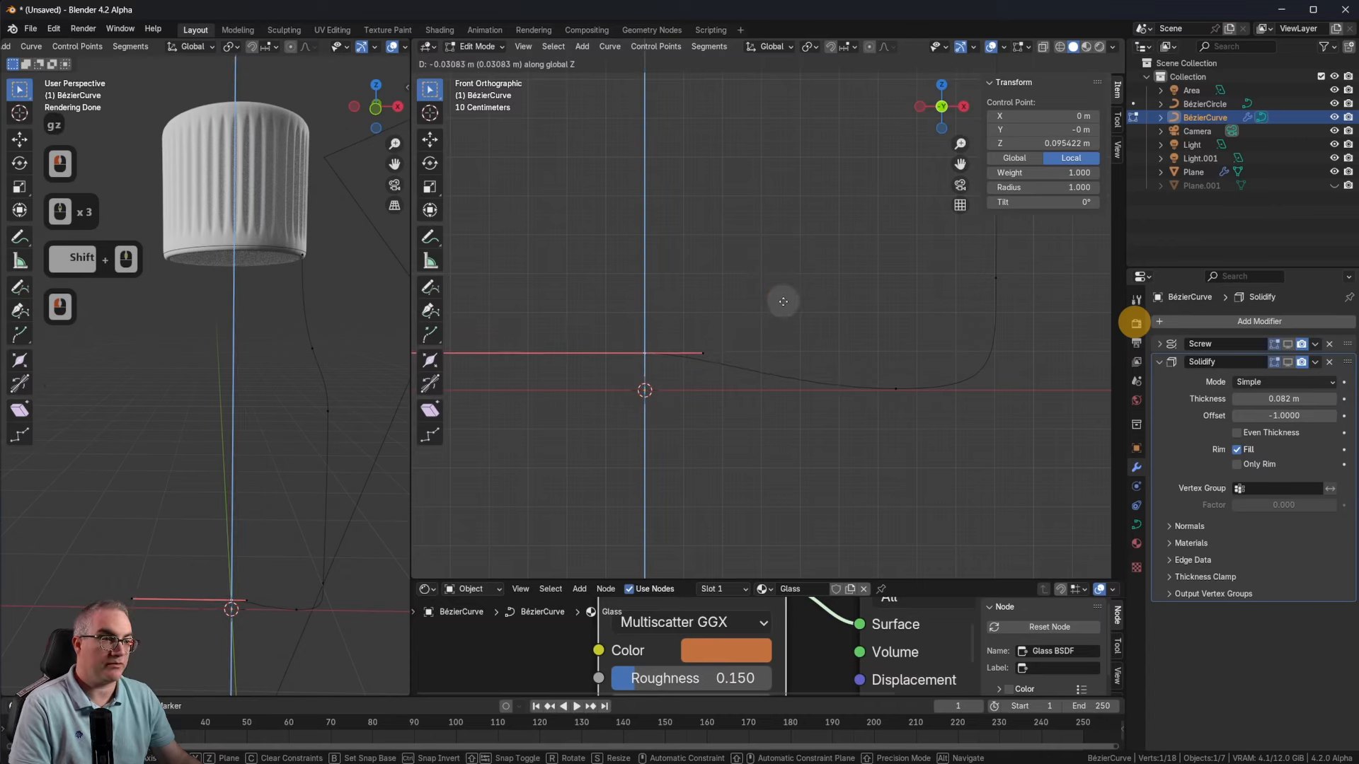
left_click(782, 298)
scroll(774, 290, "down", 4)
middle_click_drag(774, 290, 774, 359, "shift")
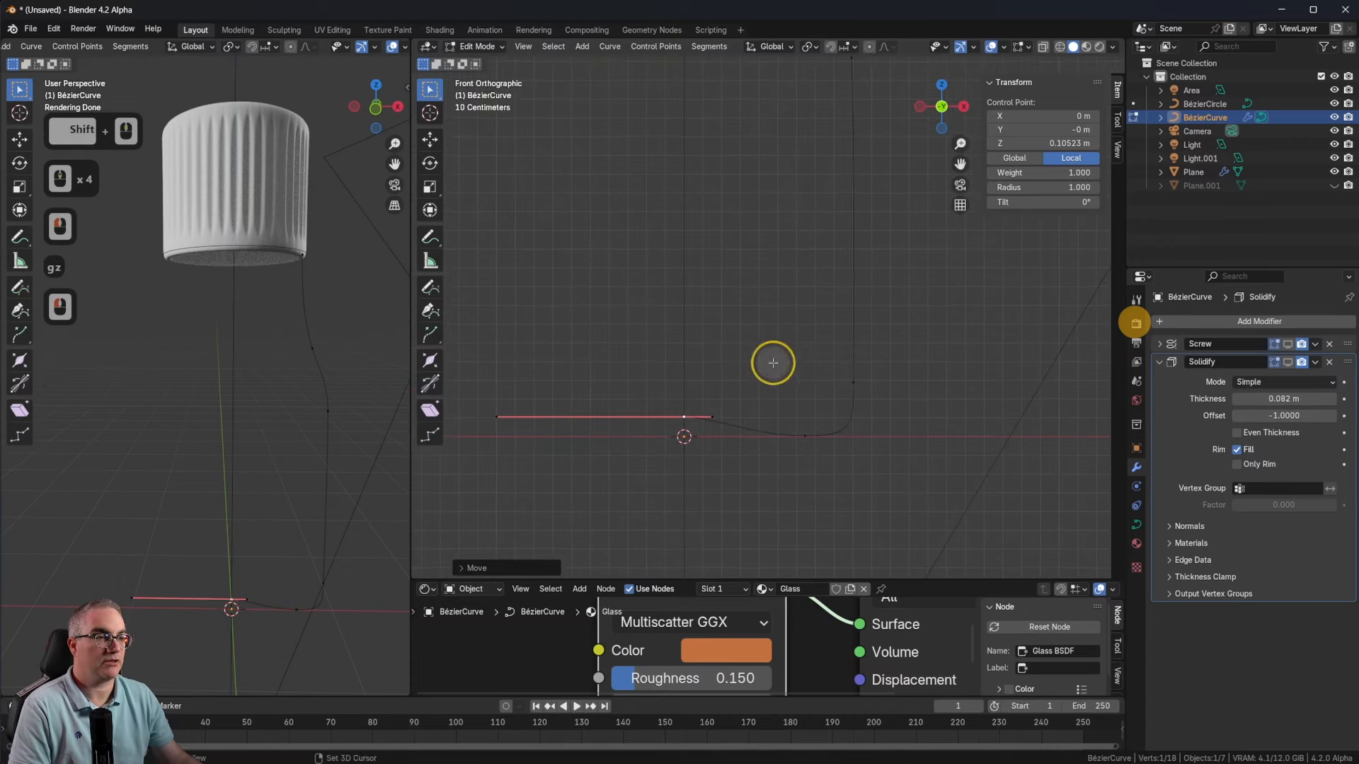
key("Tab")
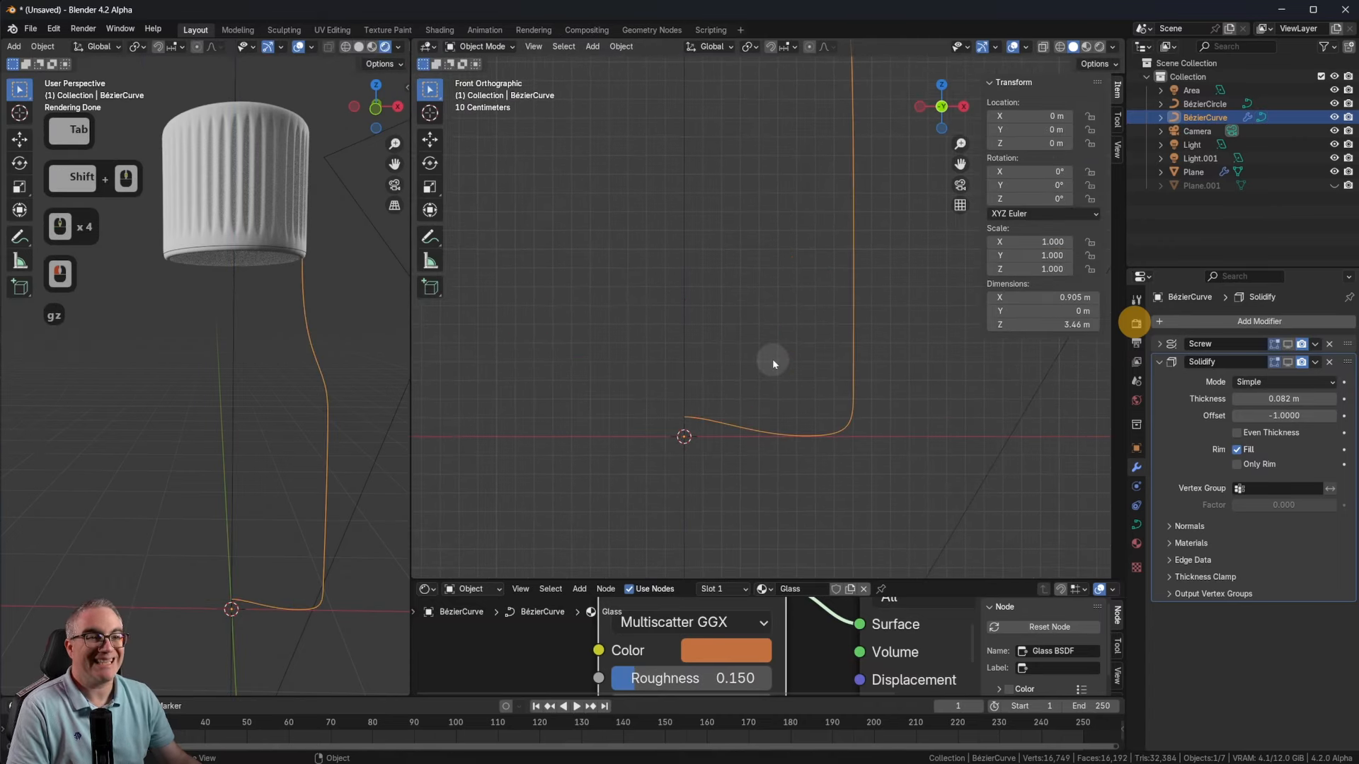
Step: Turn the Screw and Solidify modifiers' viewport display back on and unhide the floor plane in the viewports
left_click(1287, 344)
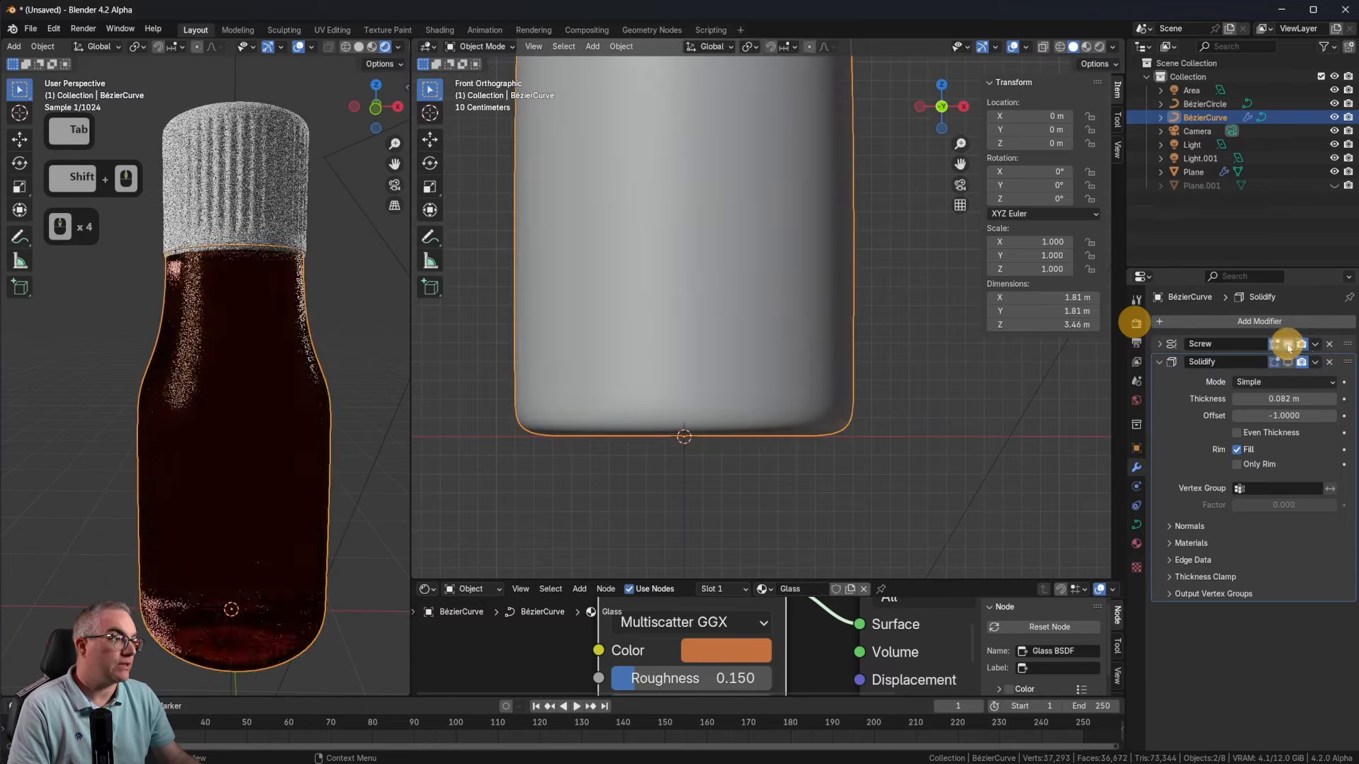
left_click(305, 553)
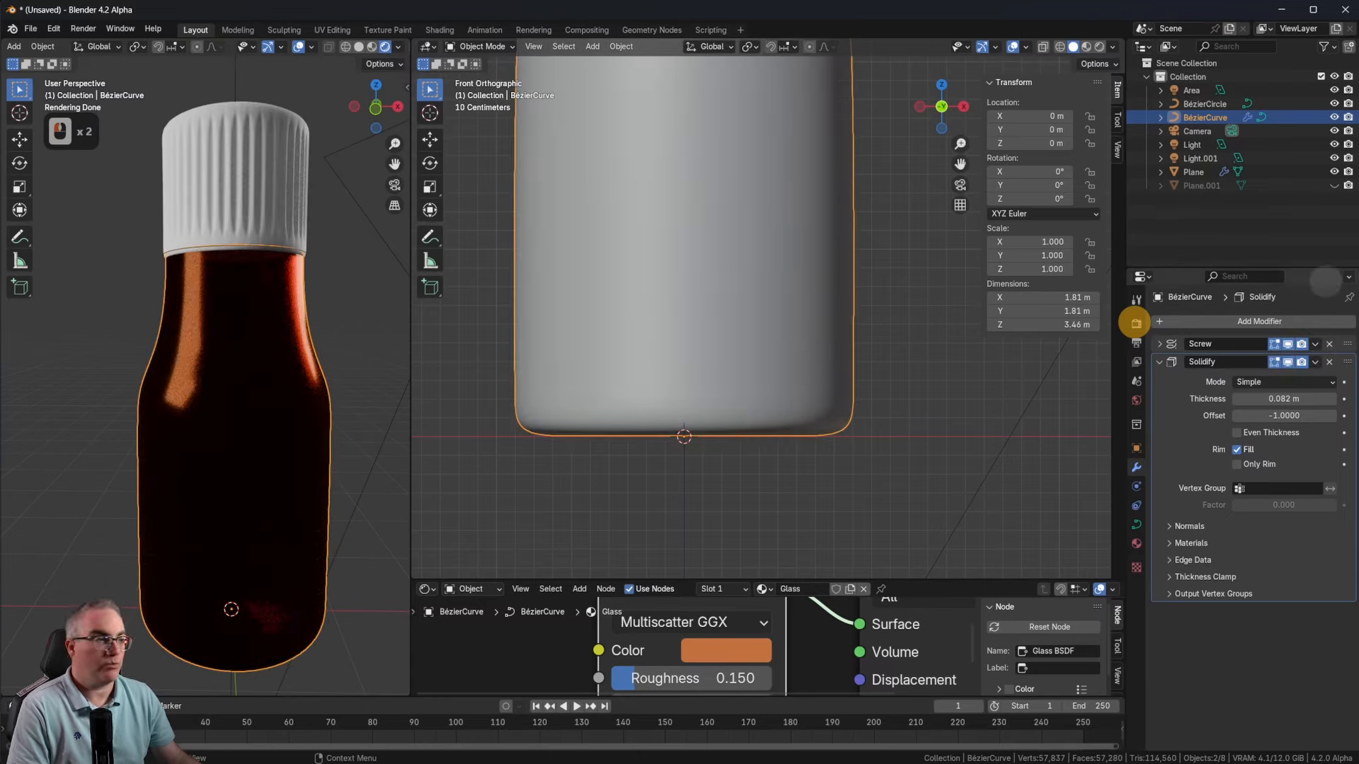
left_click(1333, 186)
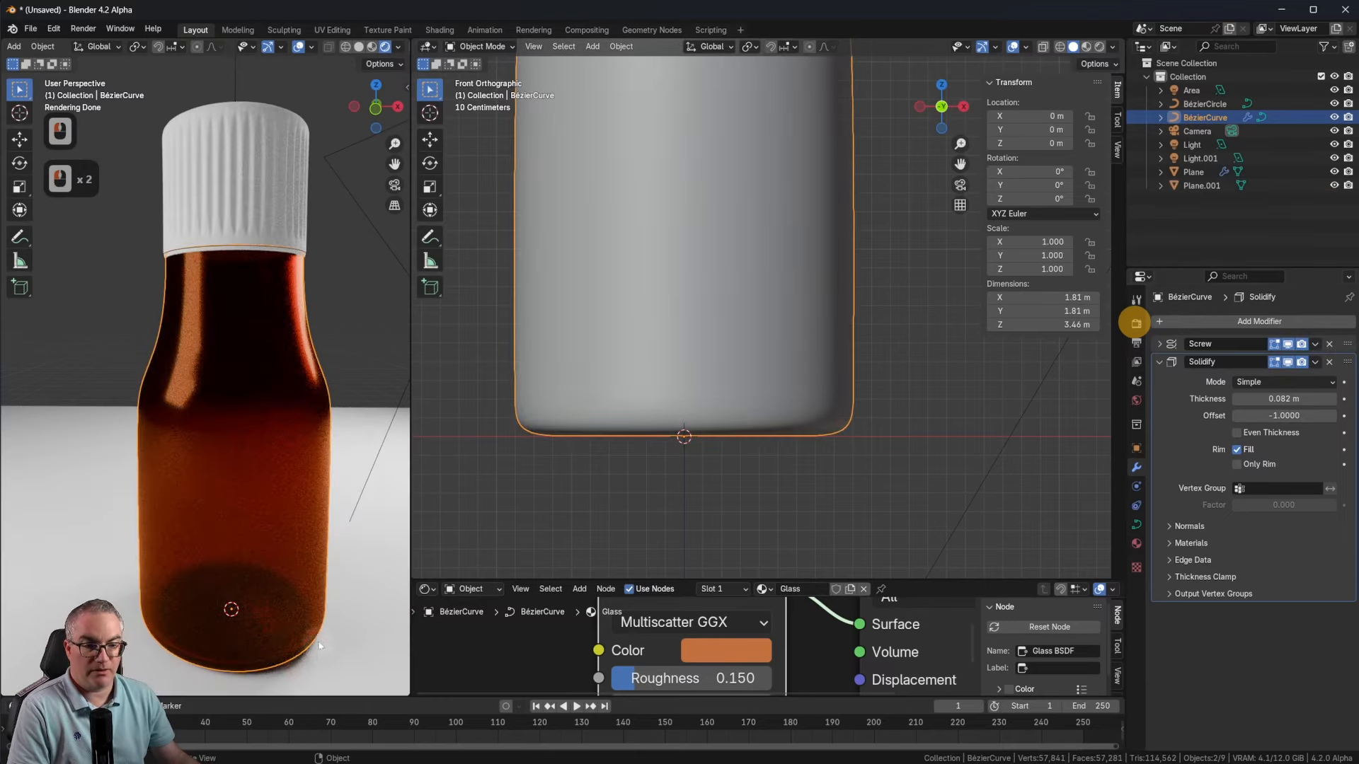
middle_click_drag(318, 646, 311, 485)
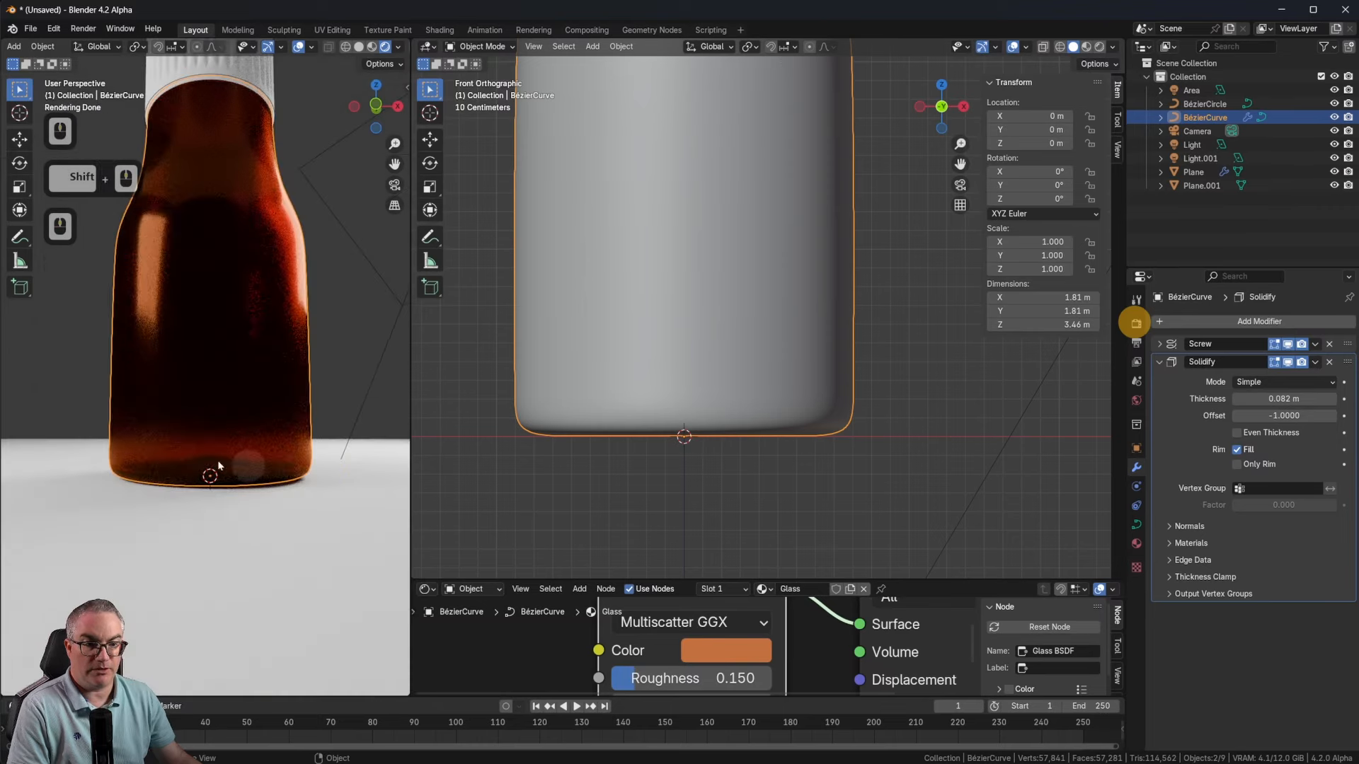
Step: Raise the bottle curve's bottom centre point along Z to about 0.163 m
key("Tab")
key("Tab")
key("Tab")
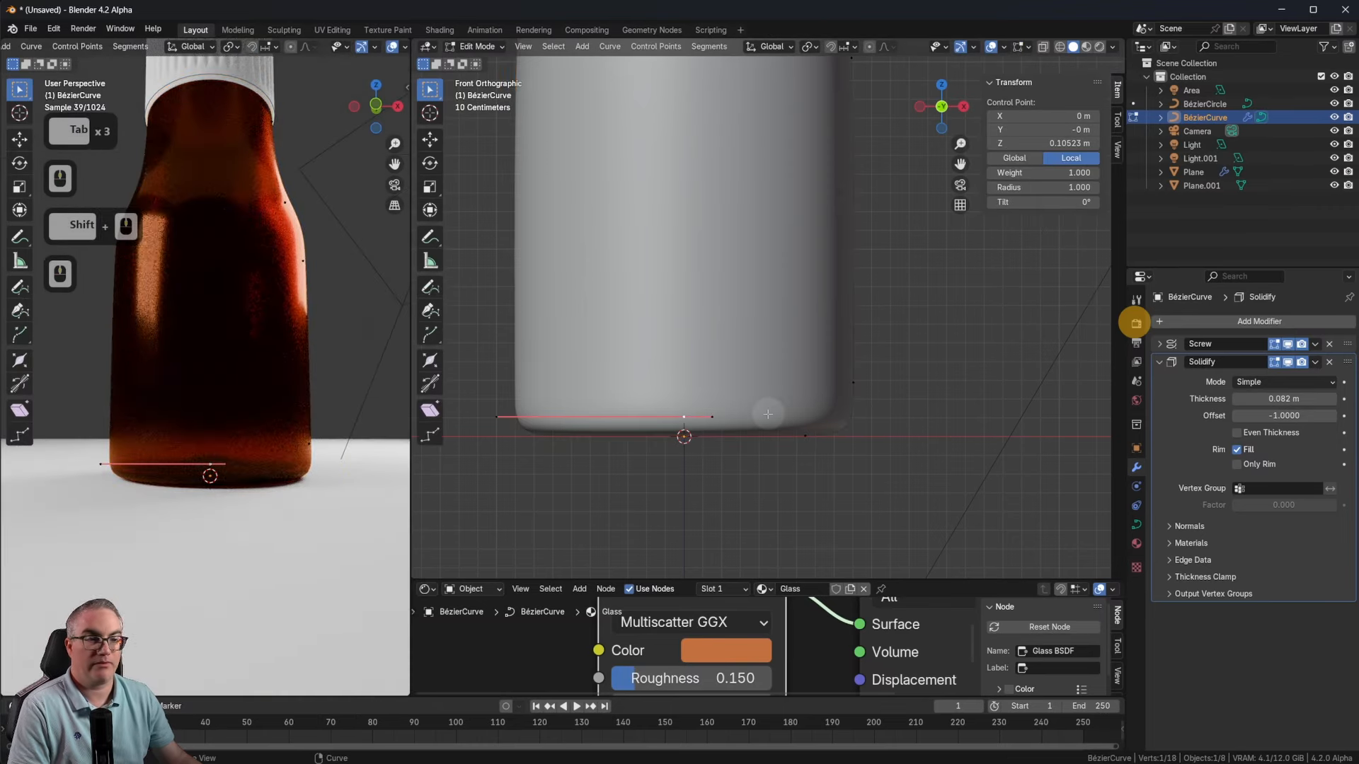
left_click(682, 418)
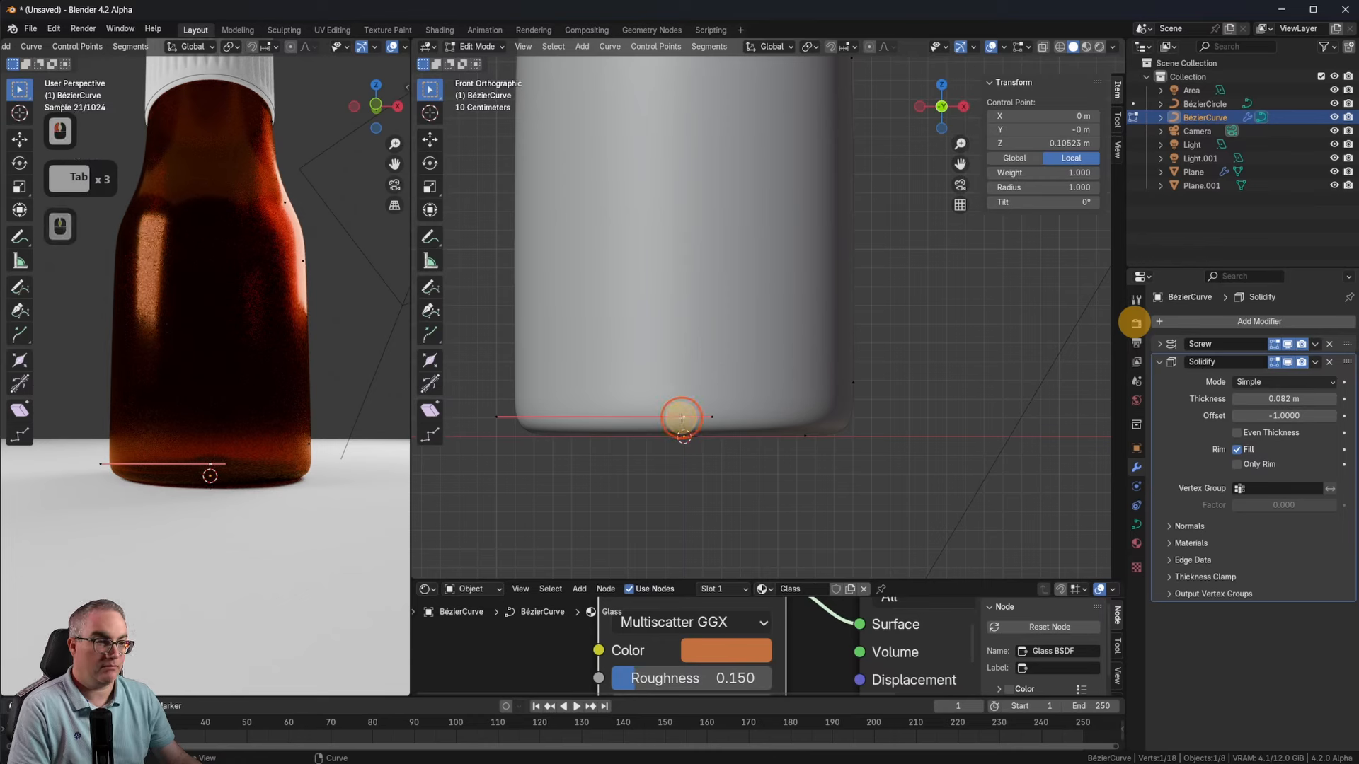
key("g")
key("z")
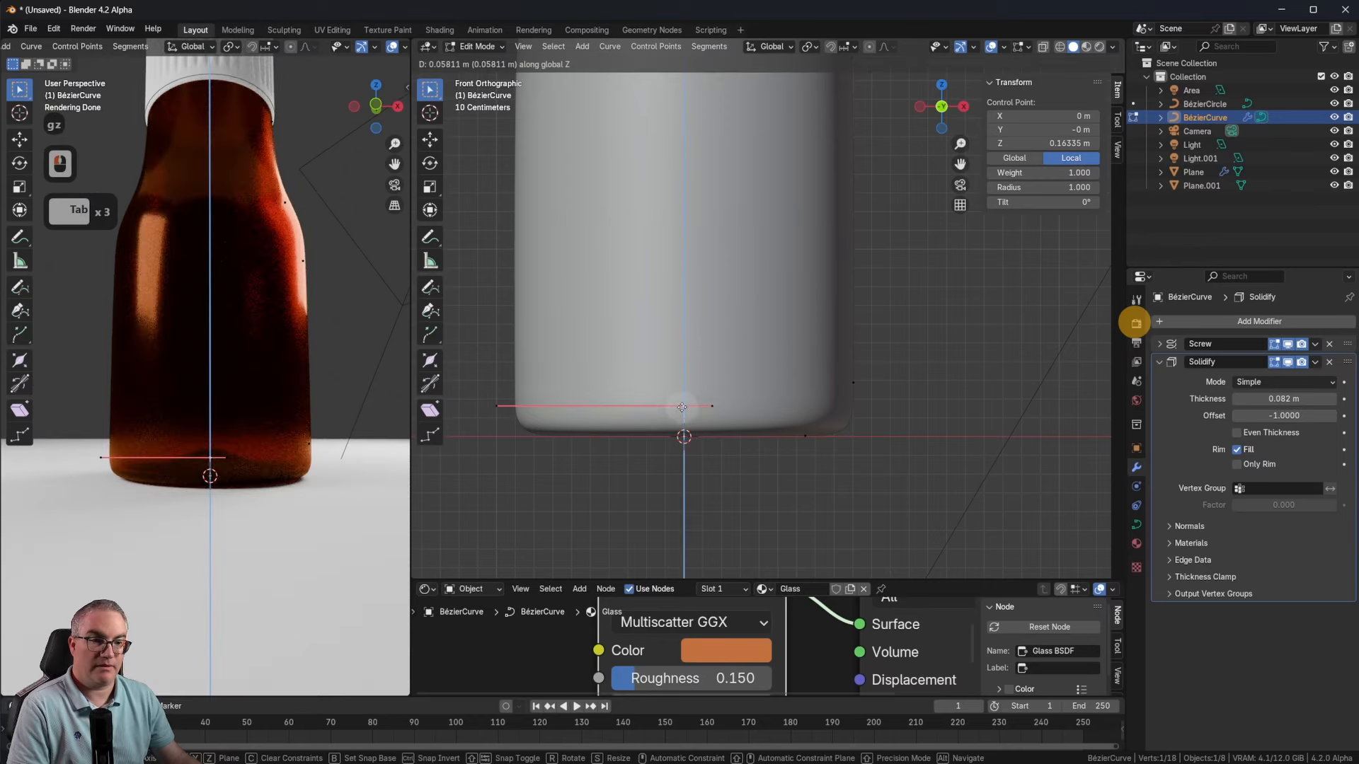
left_click(683, 406)
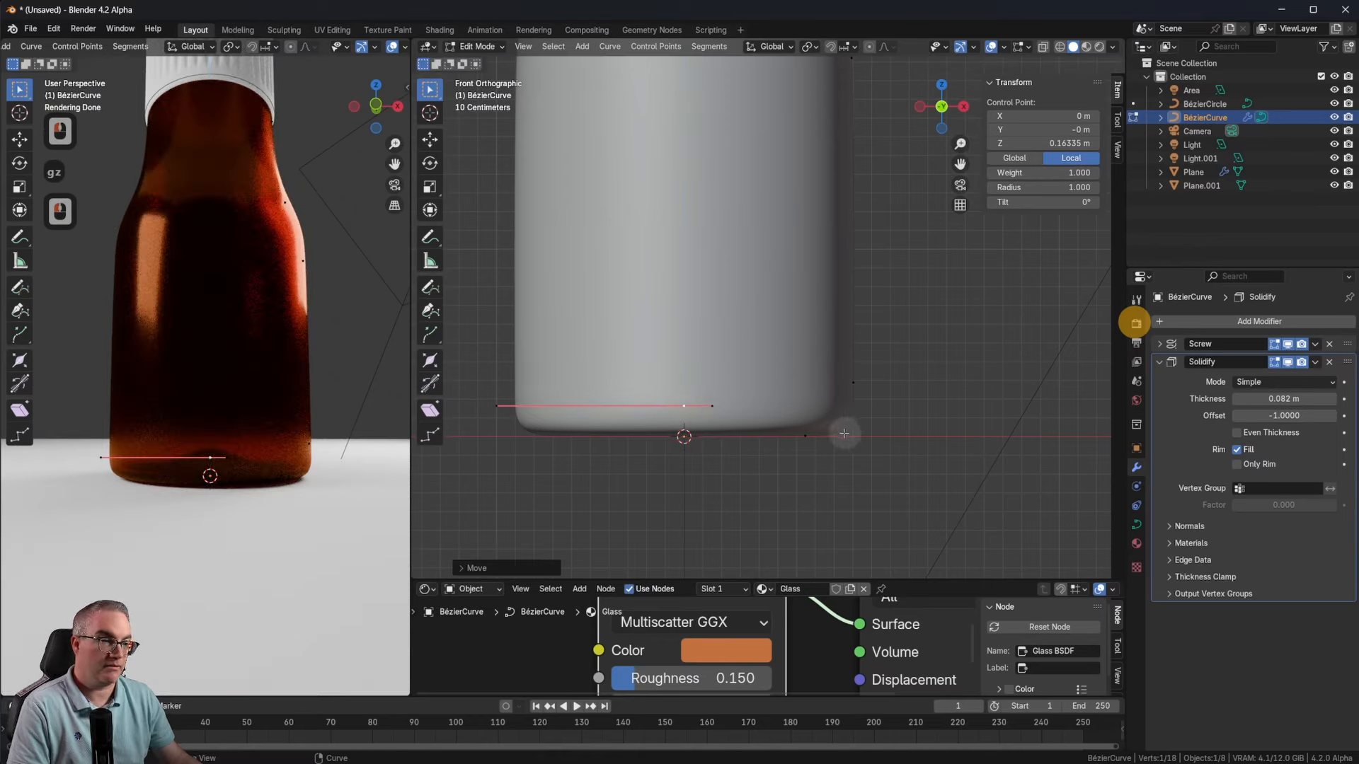
Step: Lengthen the bottom centre point's inner handle to about X 0.192 m and return to Object Mode
left_click(712, 407)
key("s")
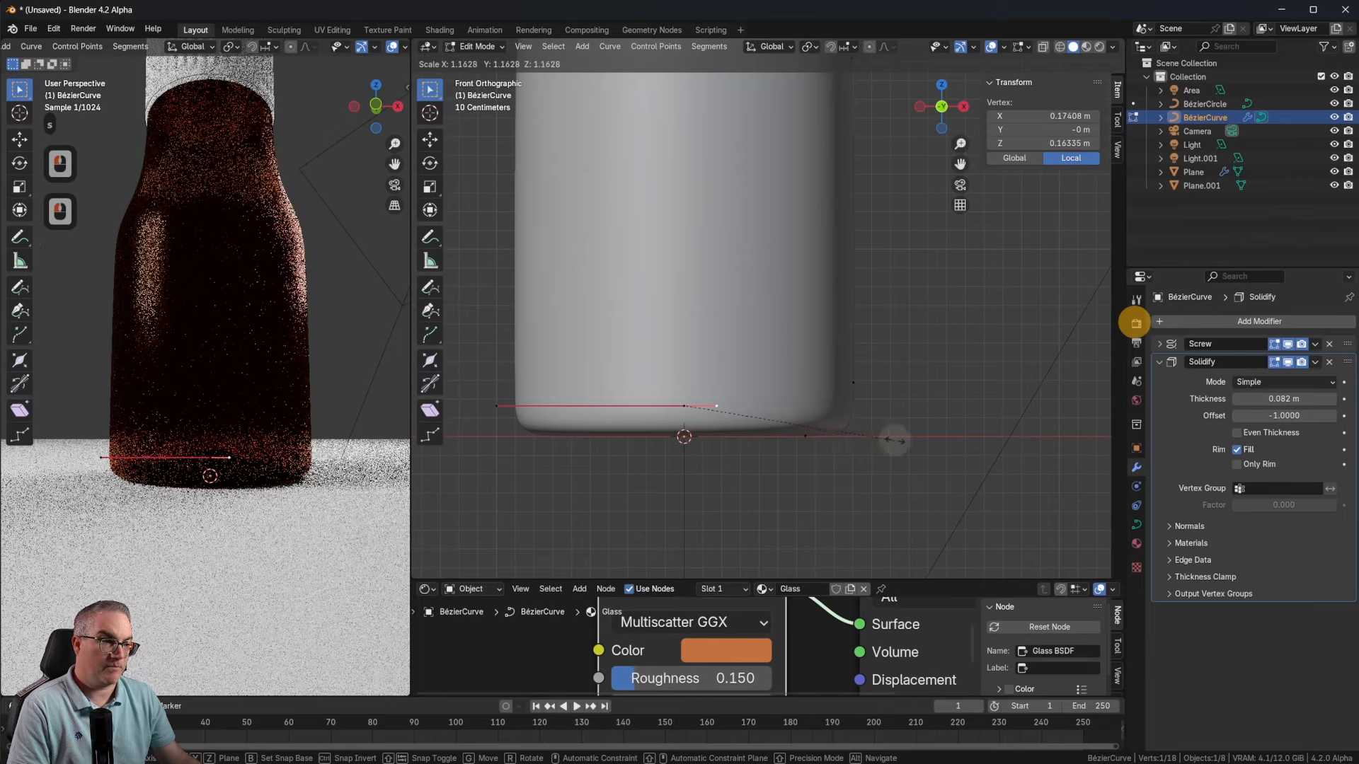
left_click(910, 440)
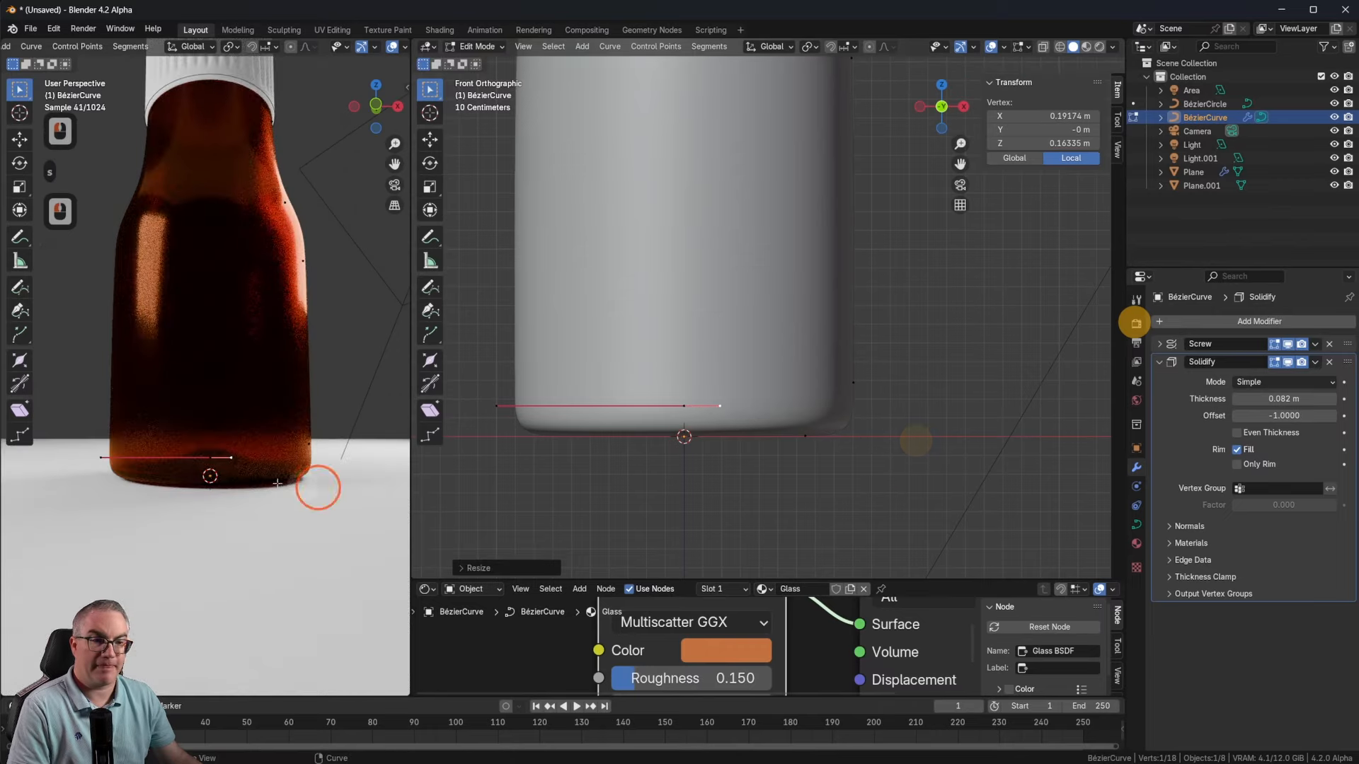
key("Tab")
mouse_move(341, 453)
middle_mouse_down()
mouse_move(336, 528)
mouse_move(338, 474)
middle_mouse_up()
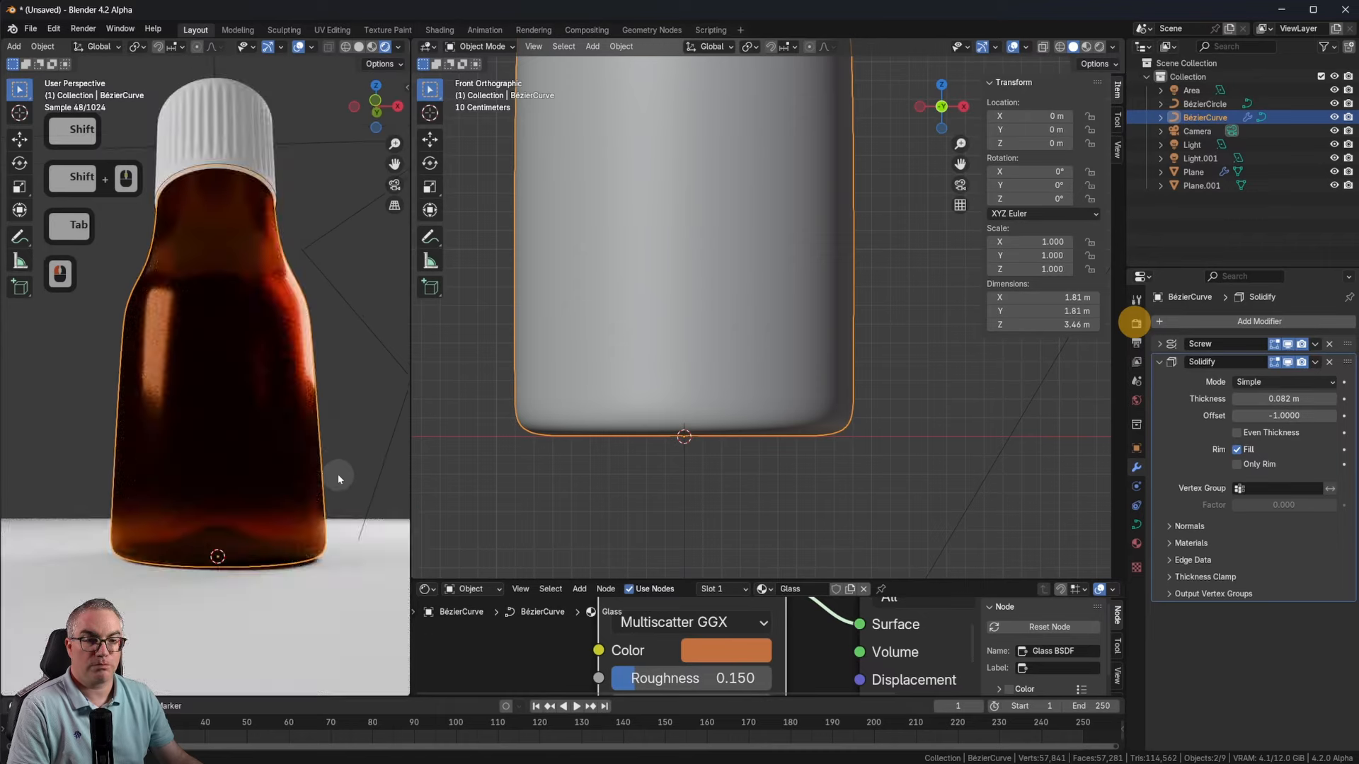
Step: Give the ridged cap a new material and enlarge the node editor to show its Principled BSDF settings
scroll(795, 385, "down", 4)
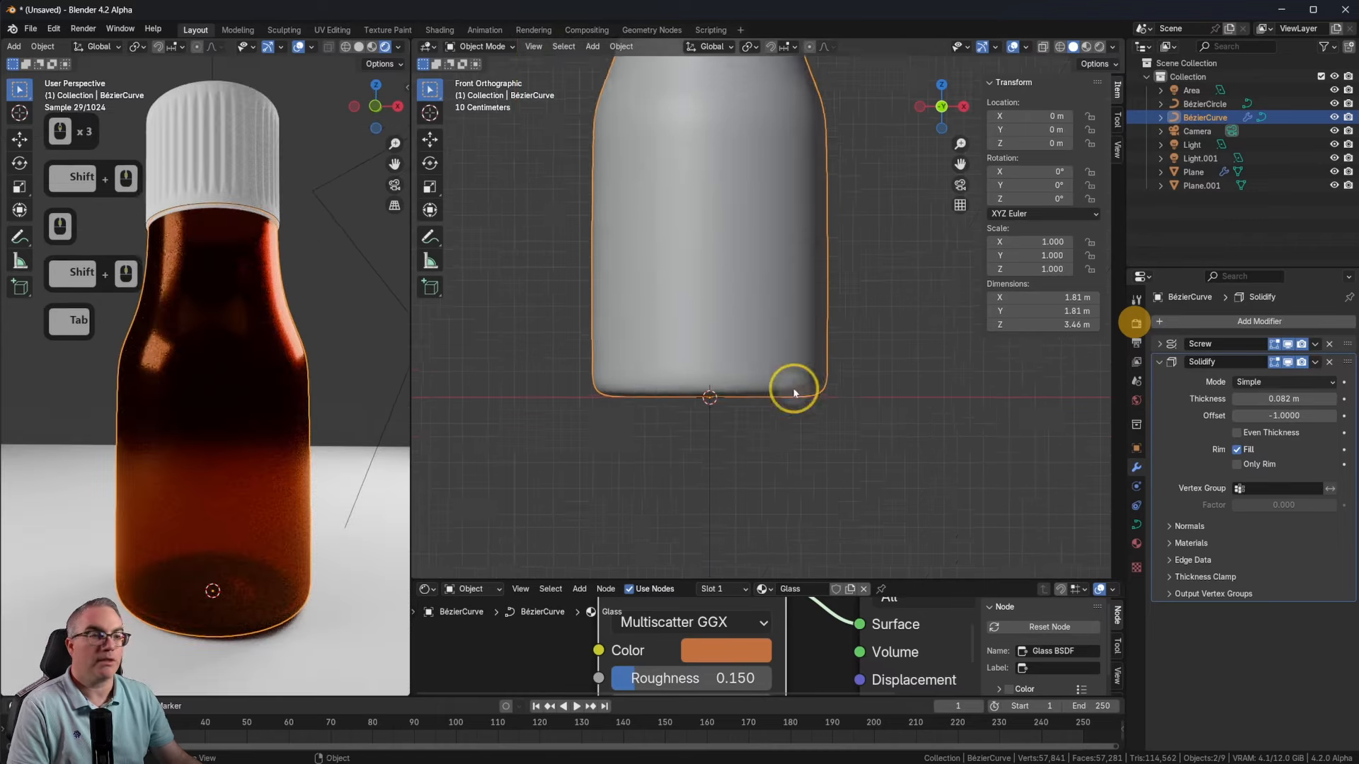
middle_click_drag(794, 385, 825, 491, "shift")
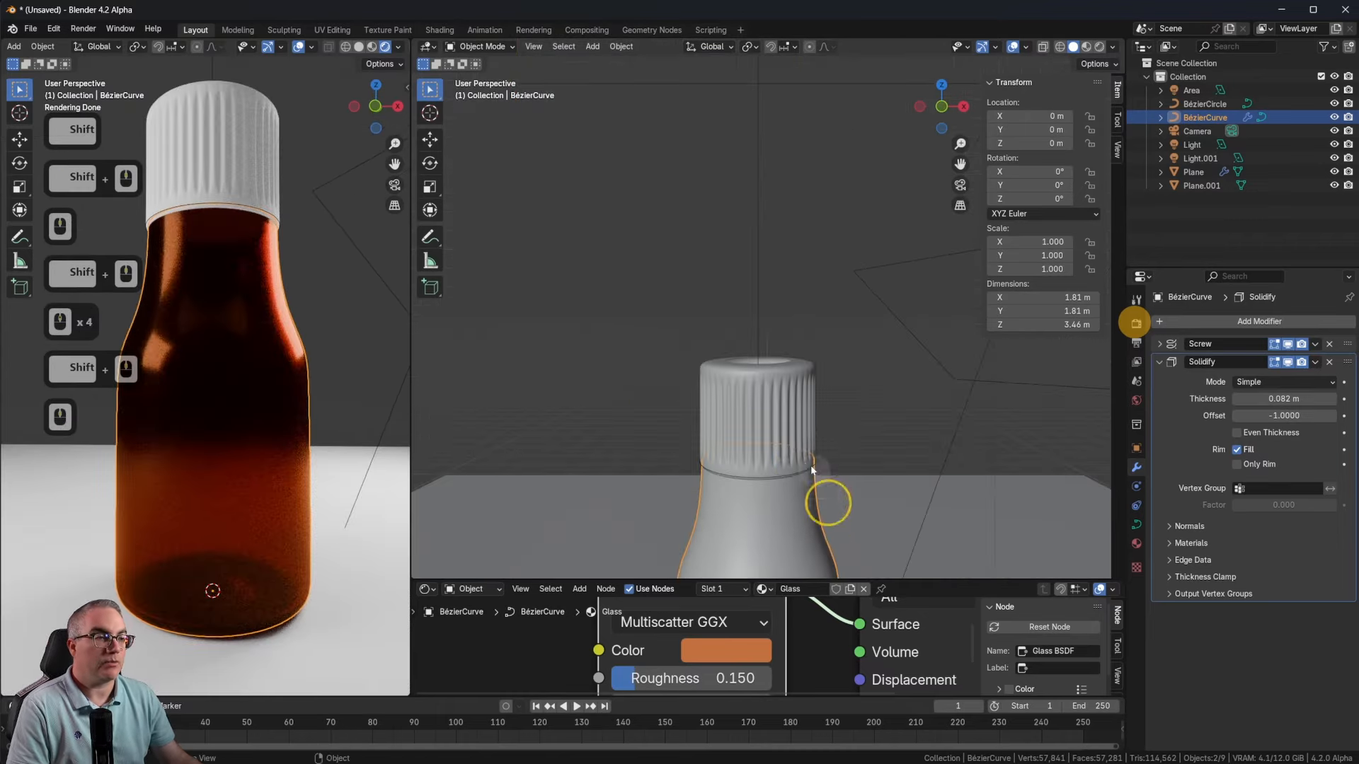
scroll(880, 492, "up", 3)
middle_click_drag(269, 252, 296, 363, "shift")
scroll(282, 380, "up", 2)
left_click(726, 362)
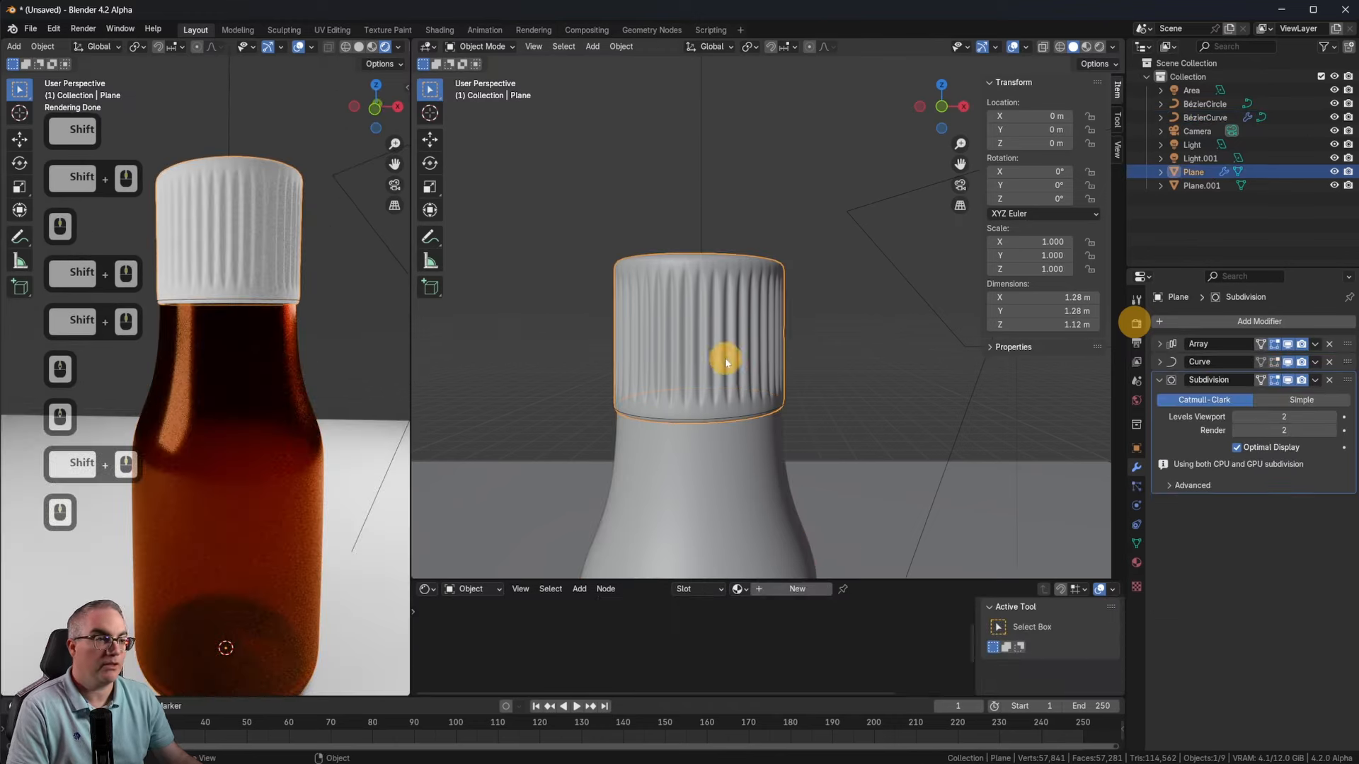
left_click_drag(745, 580, 747, 380)
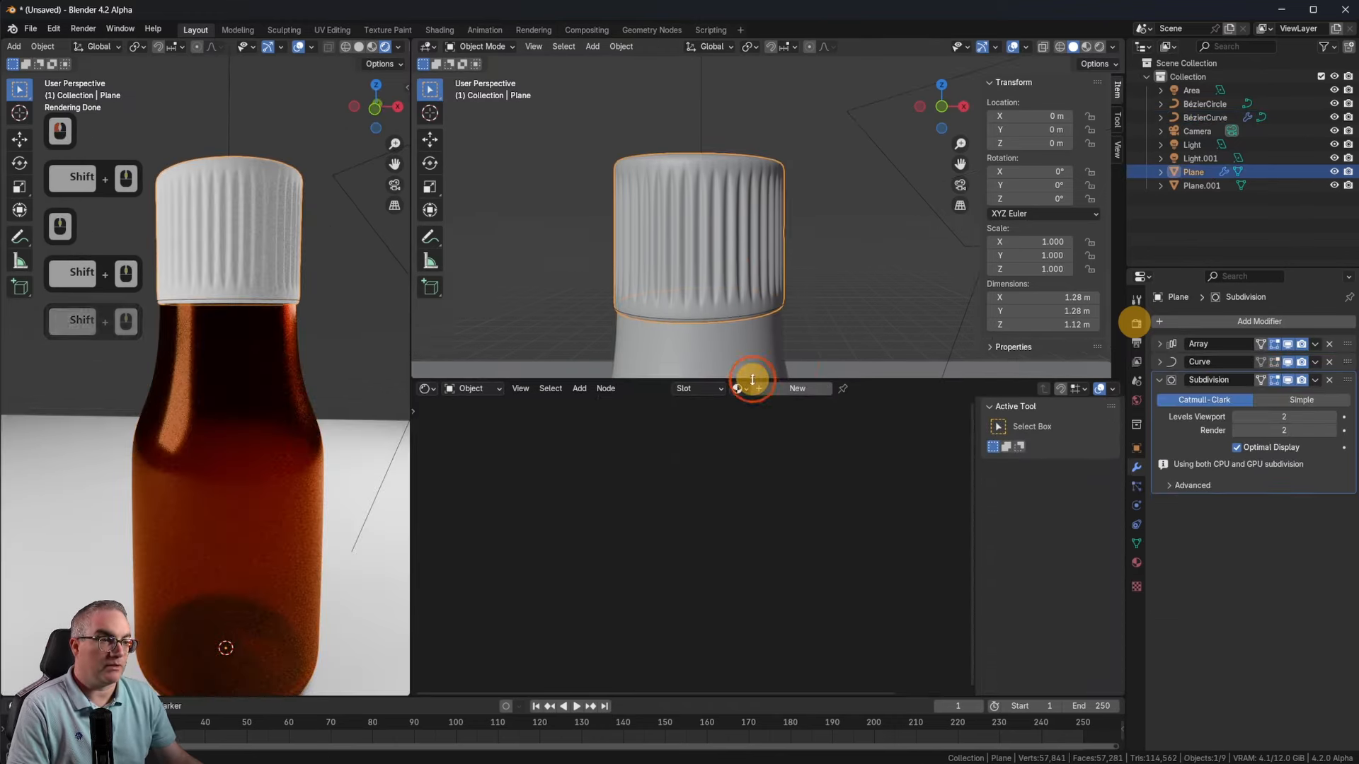
left_click(1136, 562)
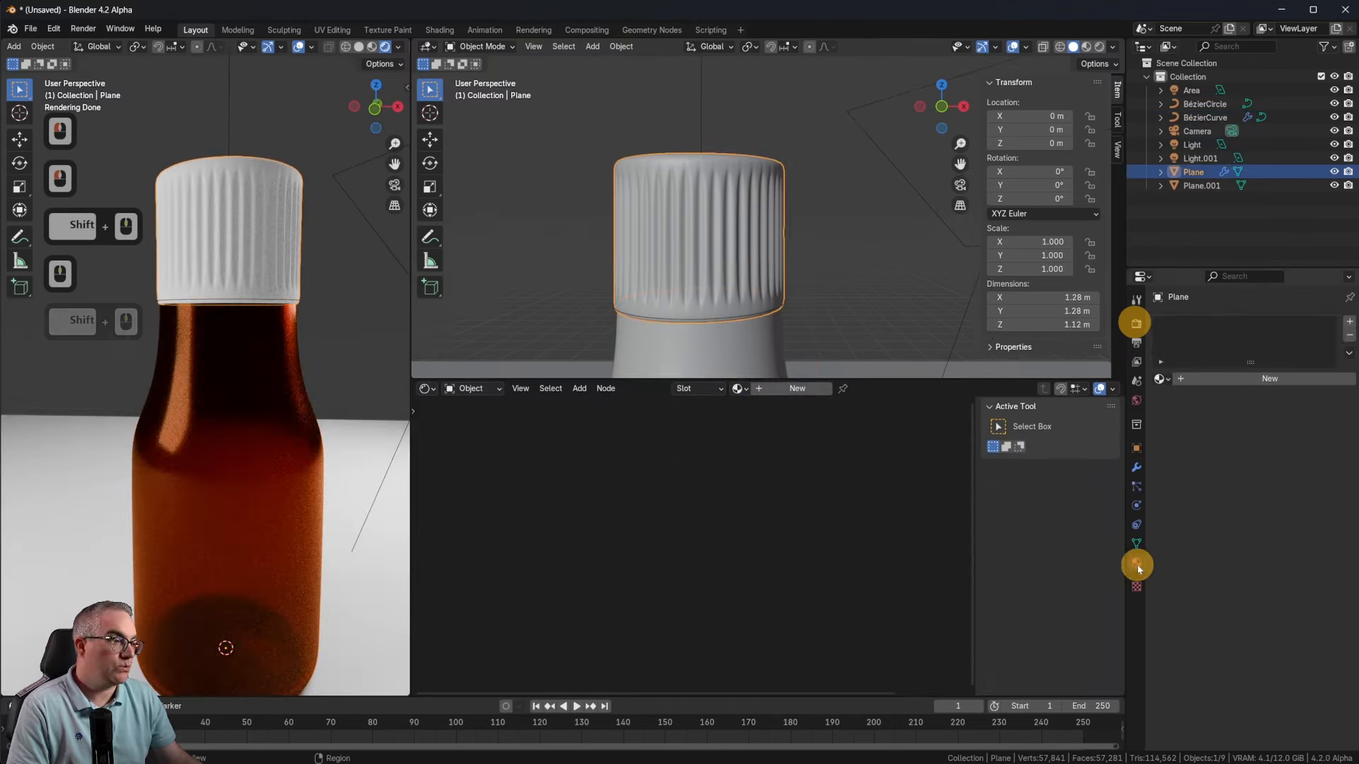
left_click(1235, 382)
scroll(729, 593, "up", 5)
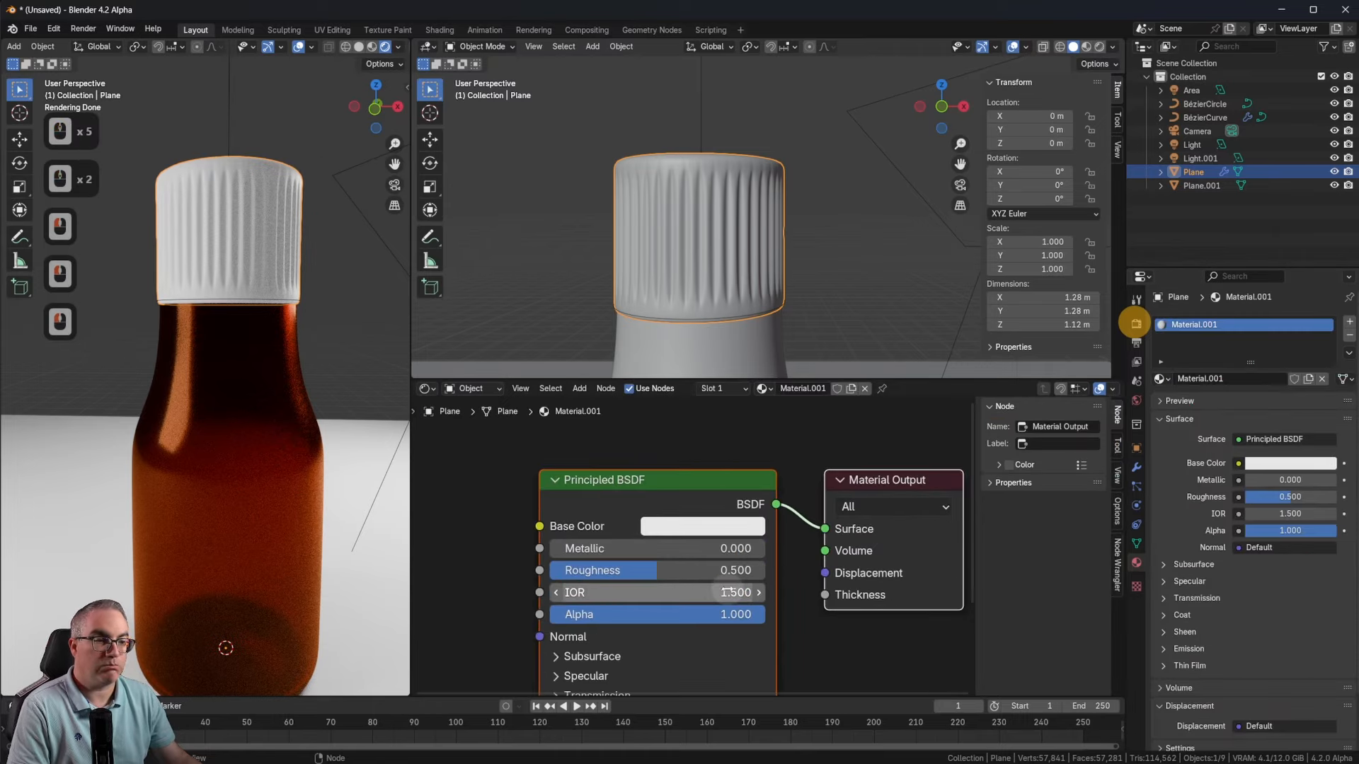
scroll(689, 559, "up", 4)
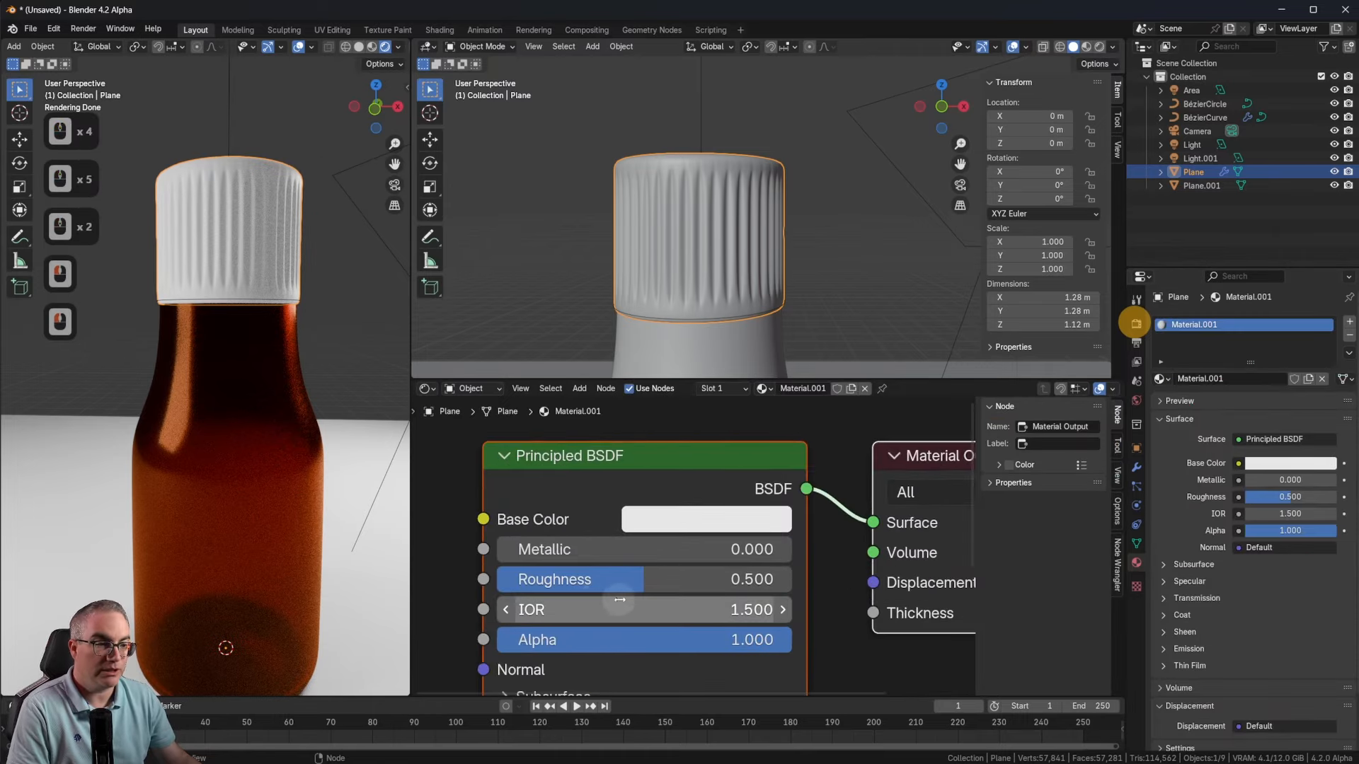
Step: Try a Roughness of 0.1 on the cap's material
left_click_drag(636, 579, 541, 580)
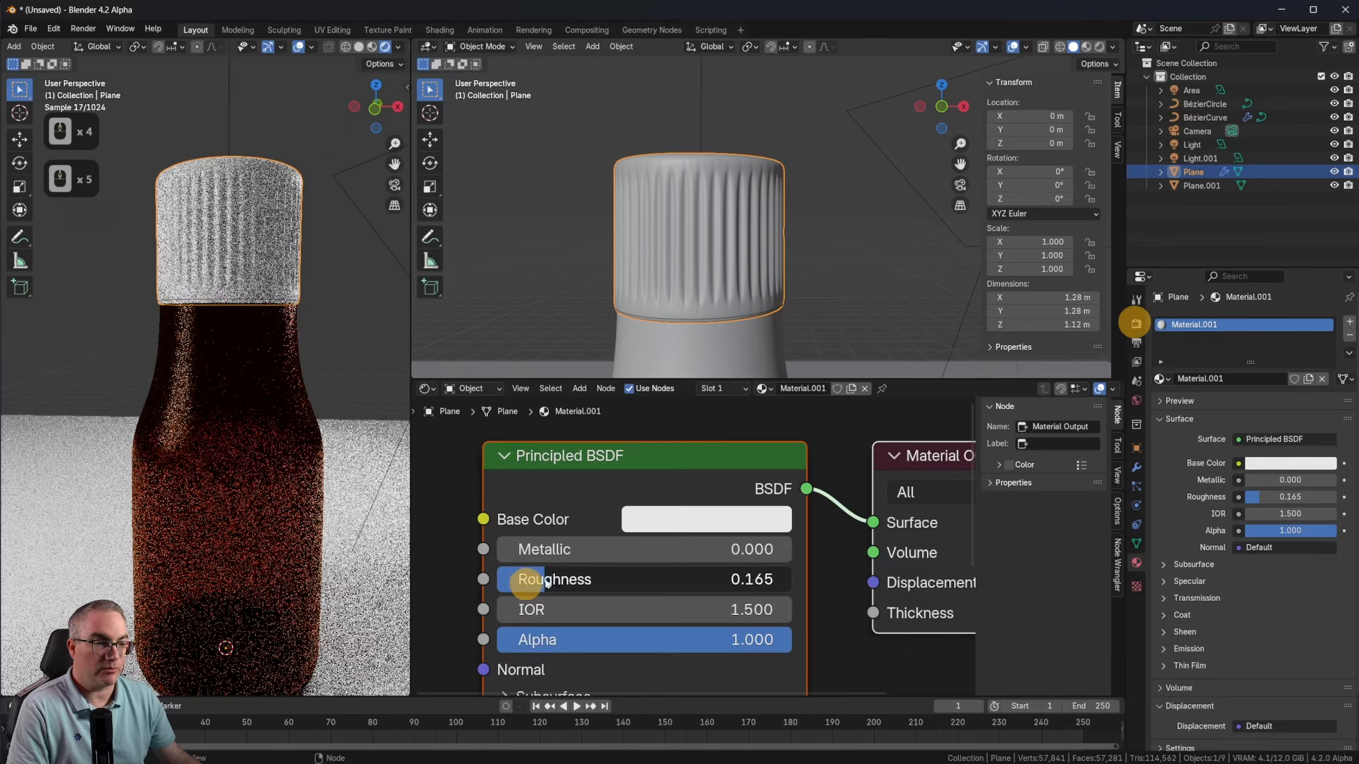
double_click(642, 582)
type(".1")
key("Return")
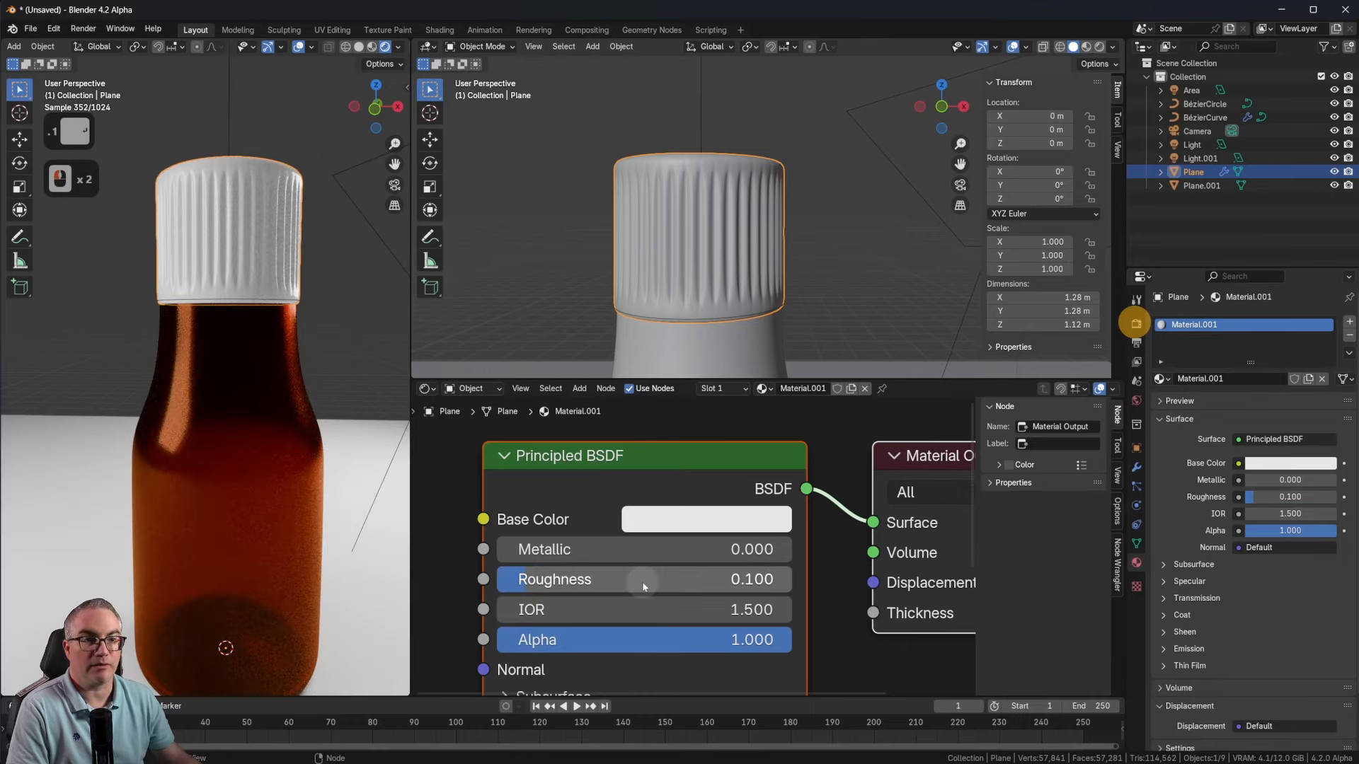
Step: Set the cap material's Roughness to 0.2 and check its highlights in the rendered view
double_click(641, 584)
type(".")
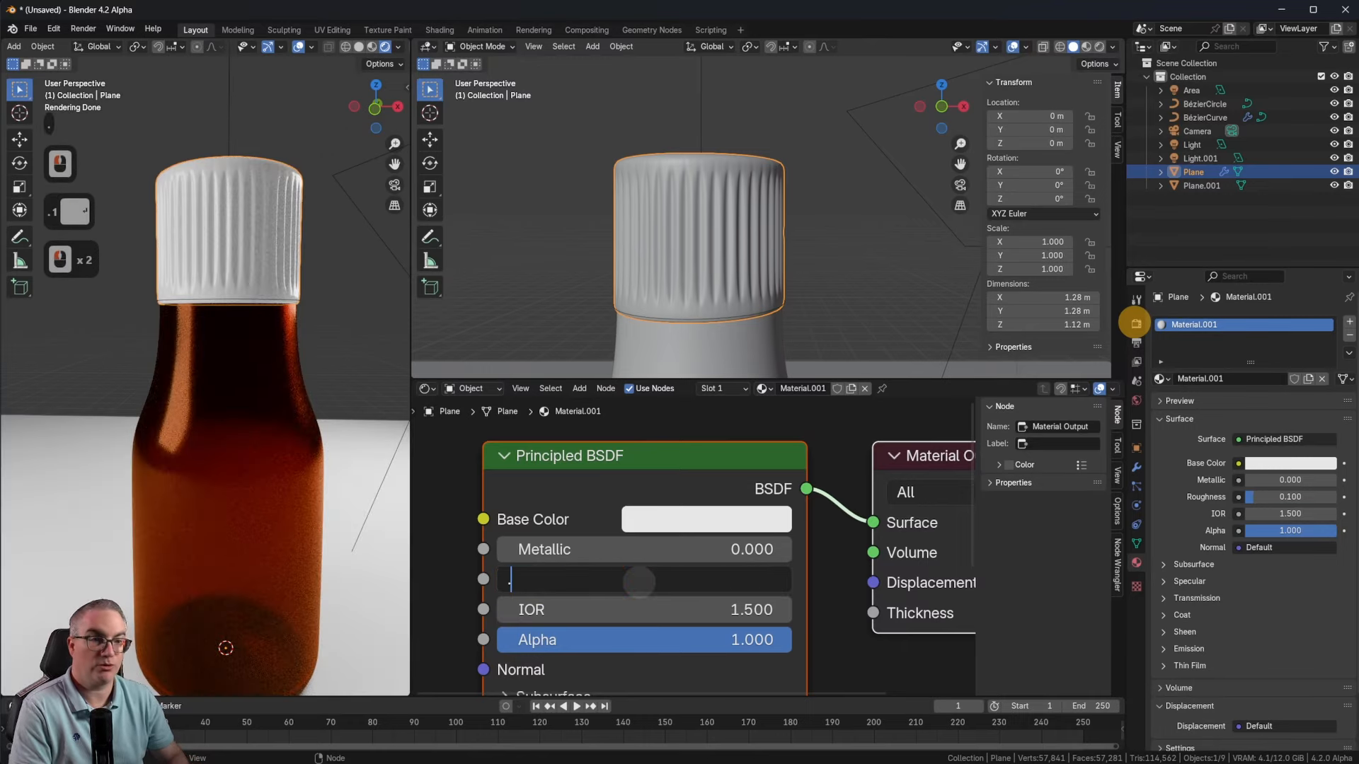
type("2")
key("Return")
scroll(201, 187, "up", 3)
scroll(212, 142, "down", 2)
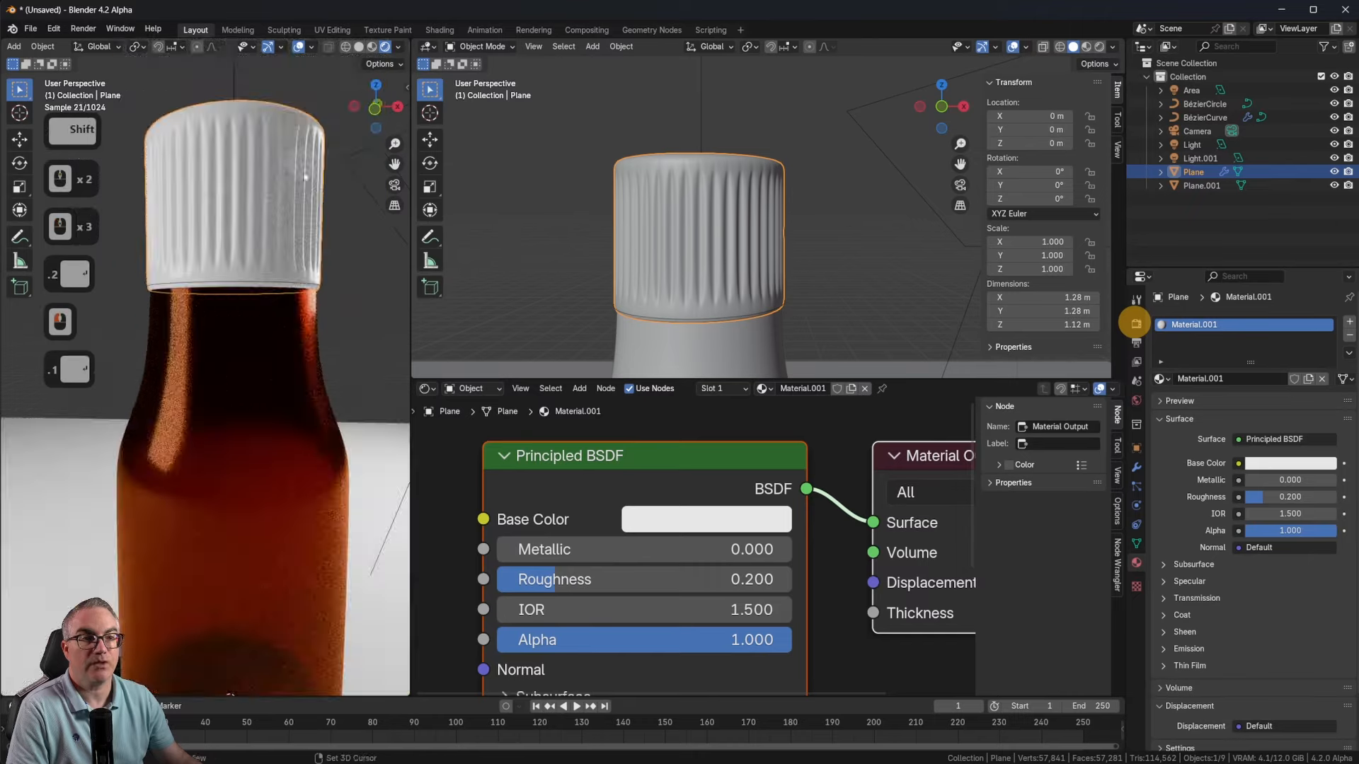
middle_click_drag(283, 85, 290, 298, "shift")
scroll(284, 319, "up", 2)
scroll(808, 296, "up", 2)
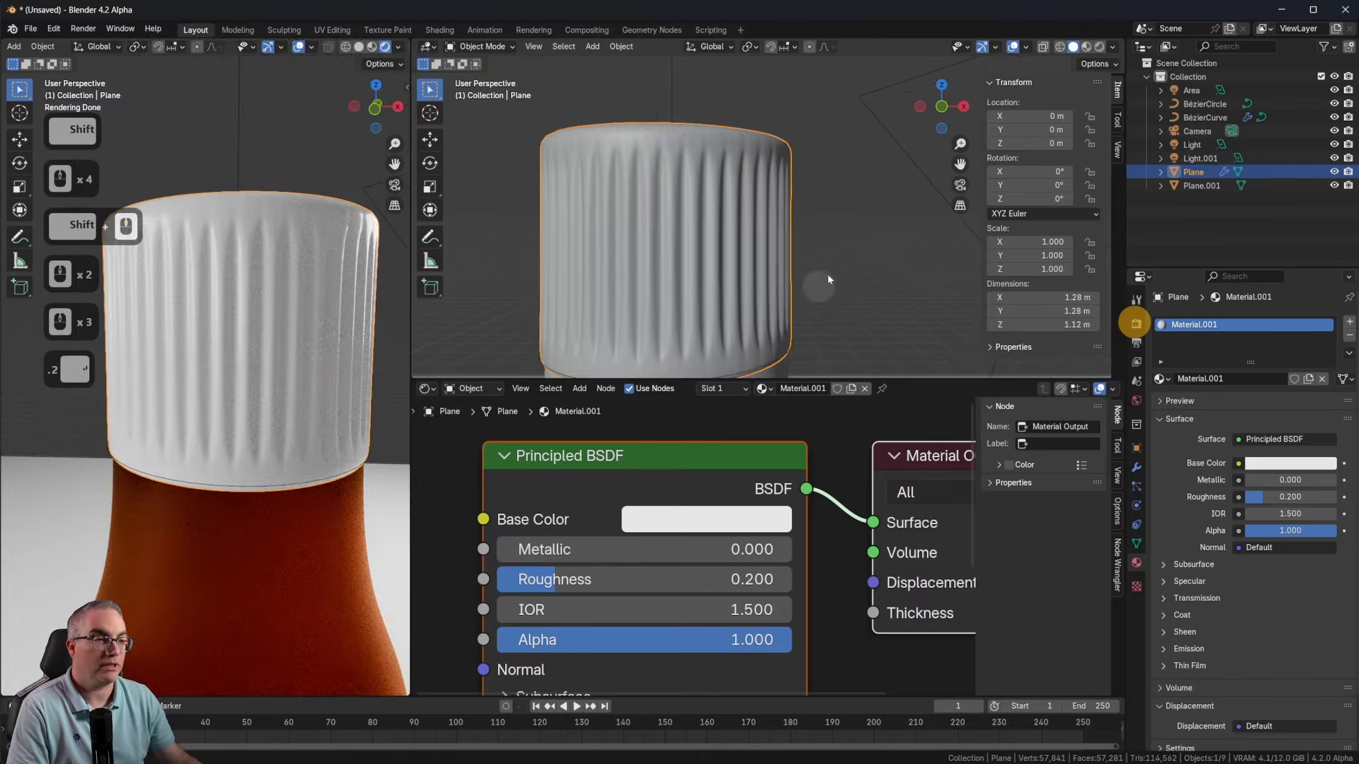
Step: Scale up the Bézier circle that shapes the cap to about 1.116 so the cap's rim clears the bottle neck
middle_click_drag(827, 274, 851, 235, "shift")
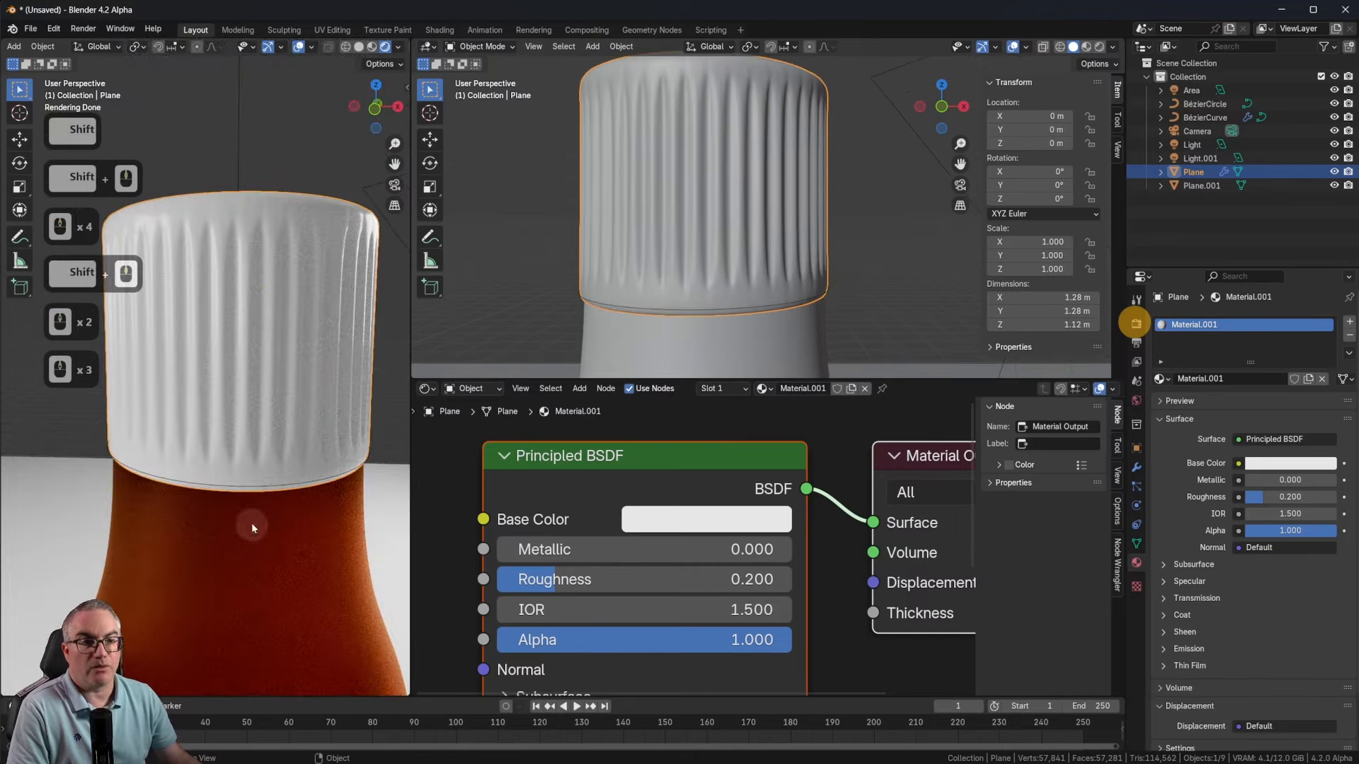
middle_click_drag(252, 524, 261, 470)
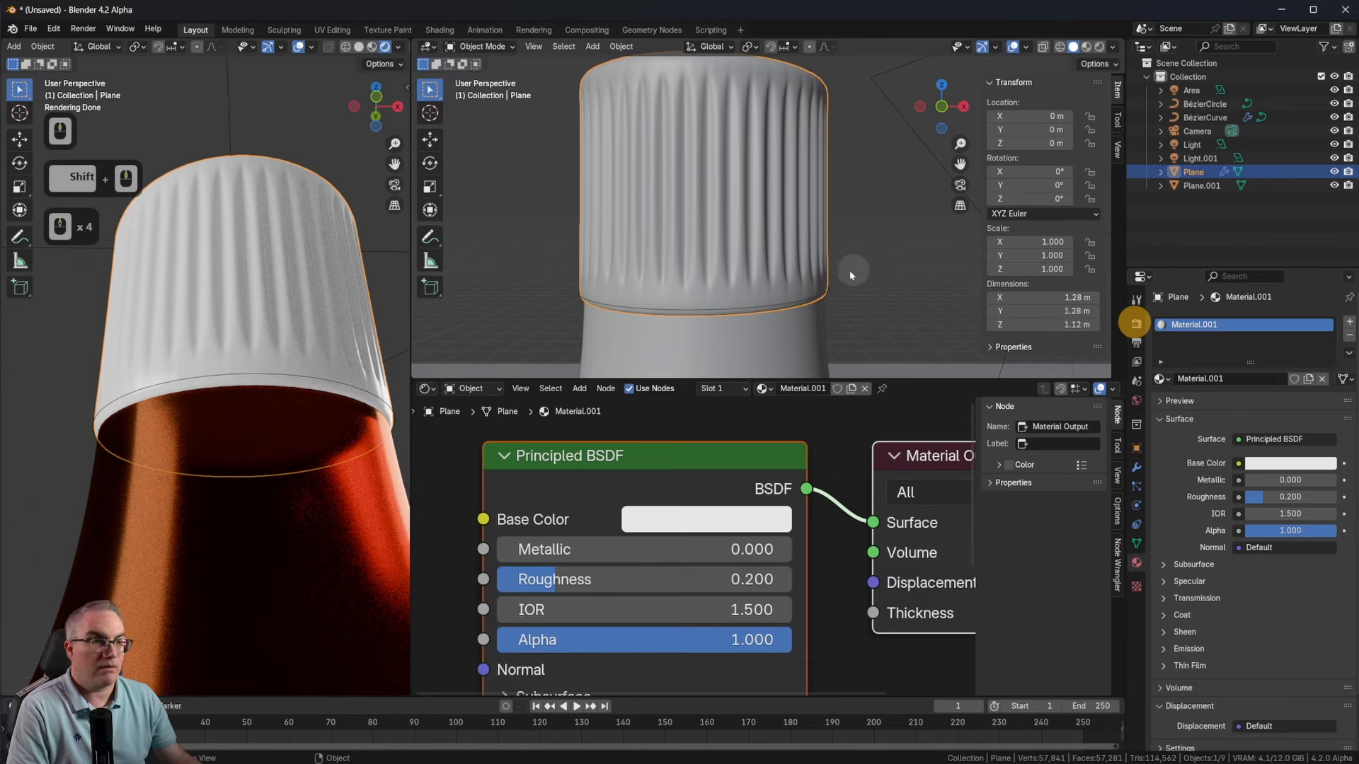
key("Tab")
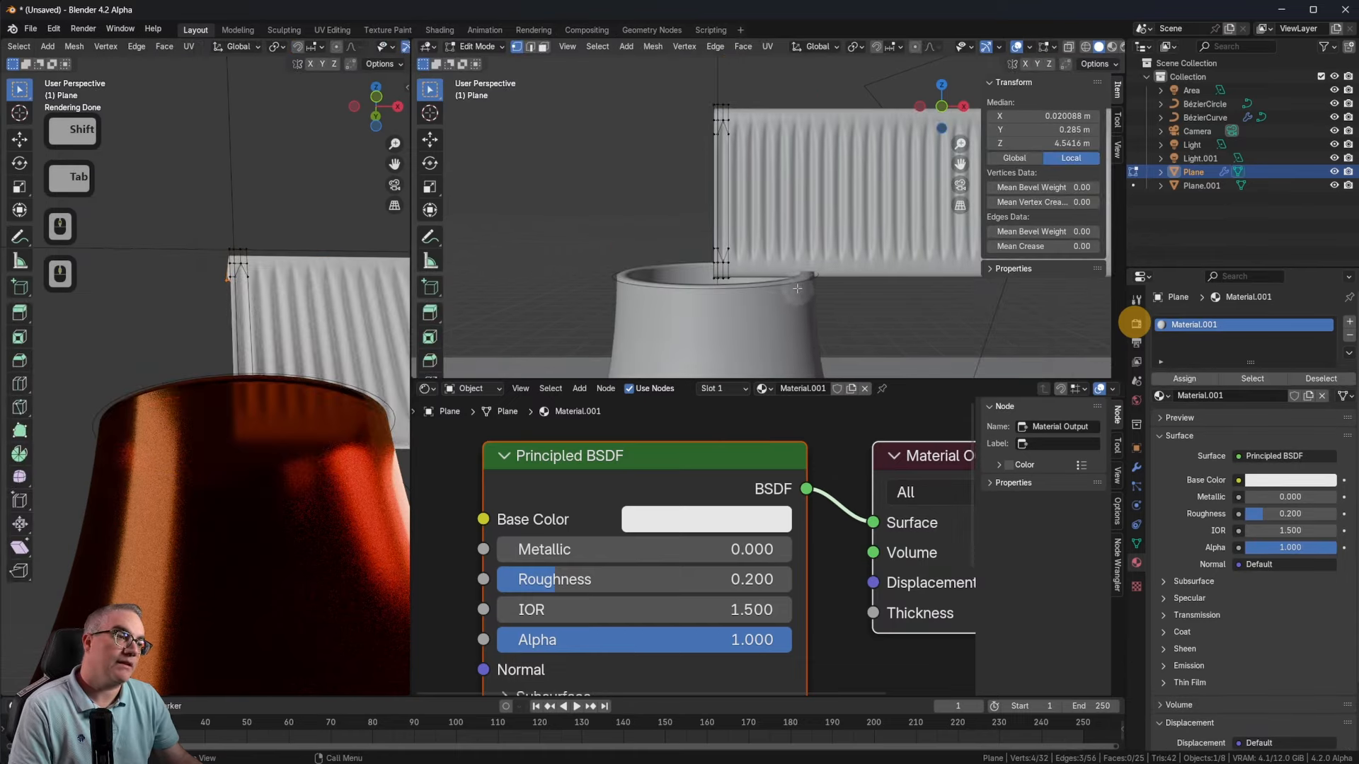
key("Tab")
left_click(779, 289)
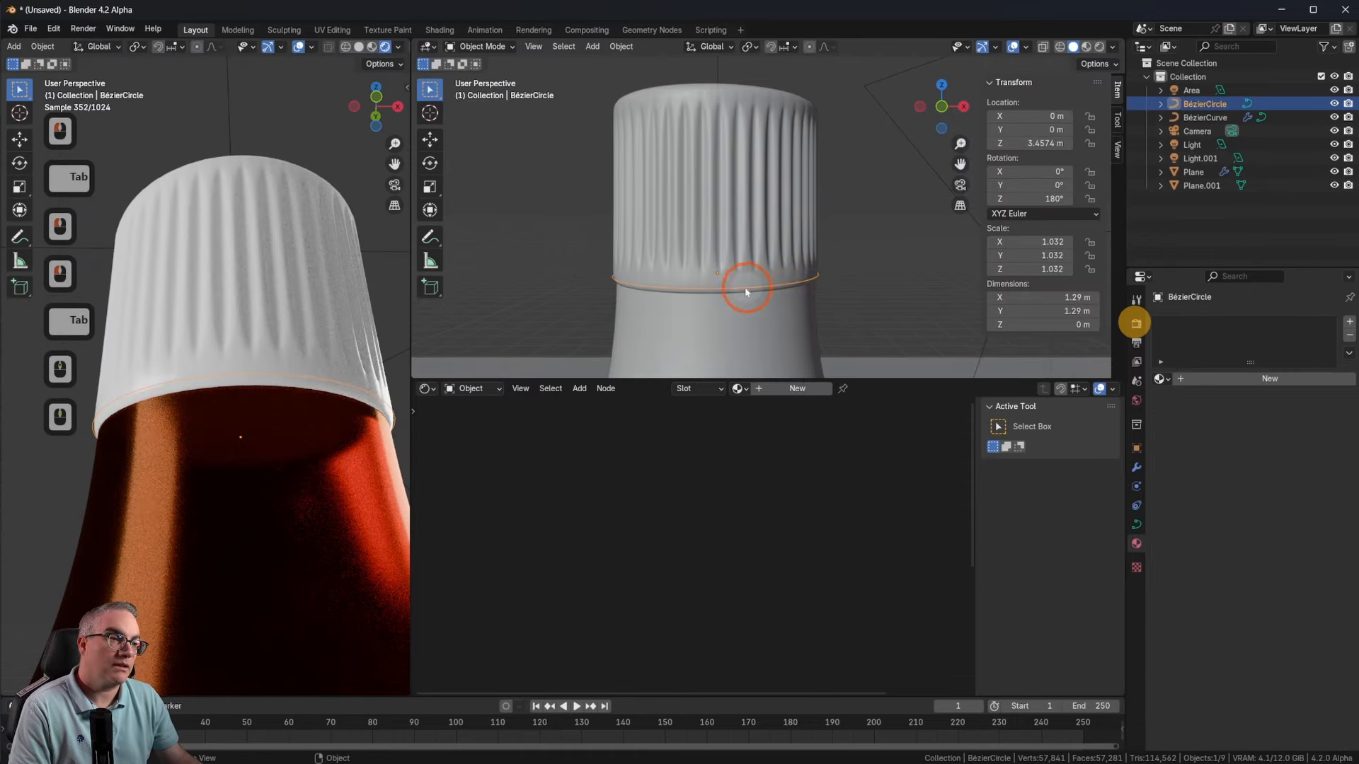
left_click(740, 293)
left_click(745, 293)
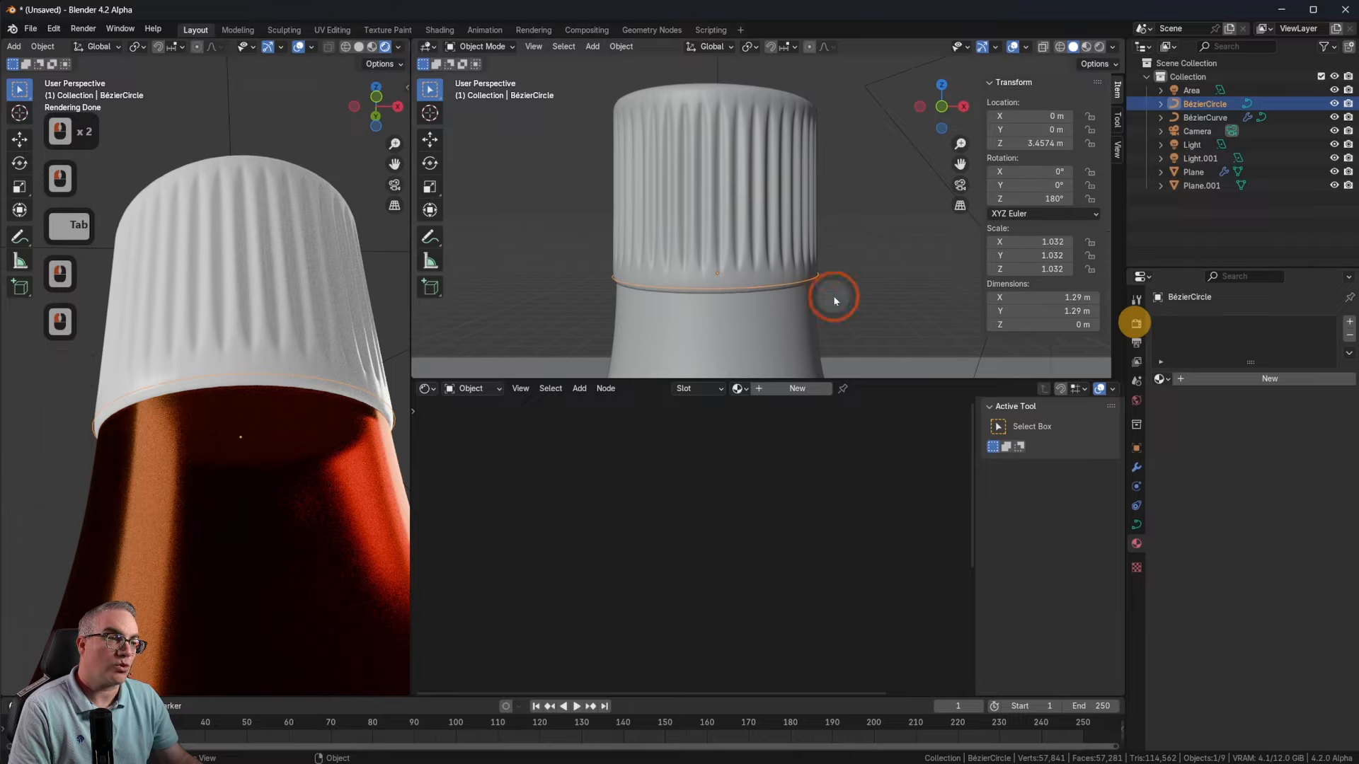
key("s")
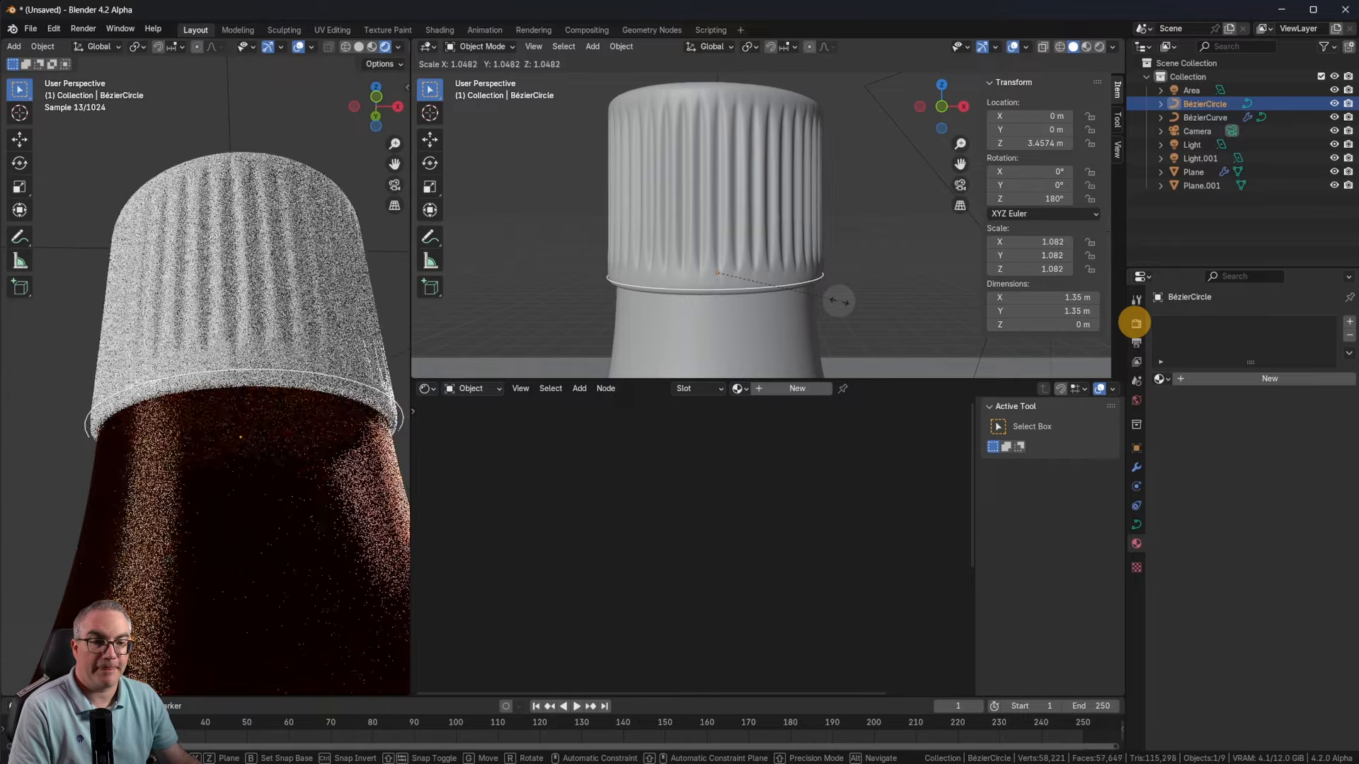
left_click(843, 303)
middle_click_drag(219, 464, 306, 465, "shift")
scroll(134, 464, "up", 4)
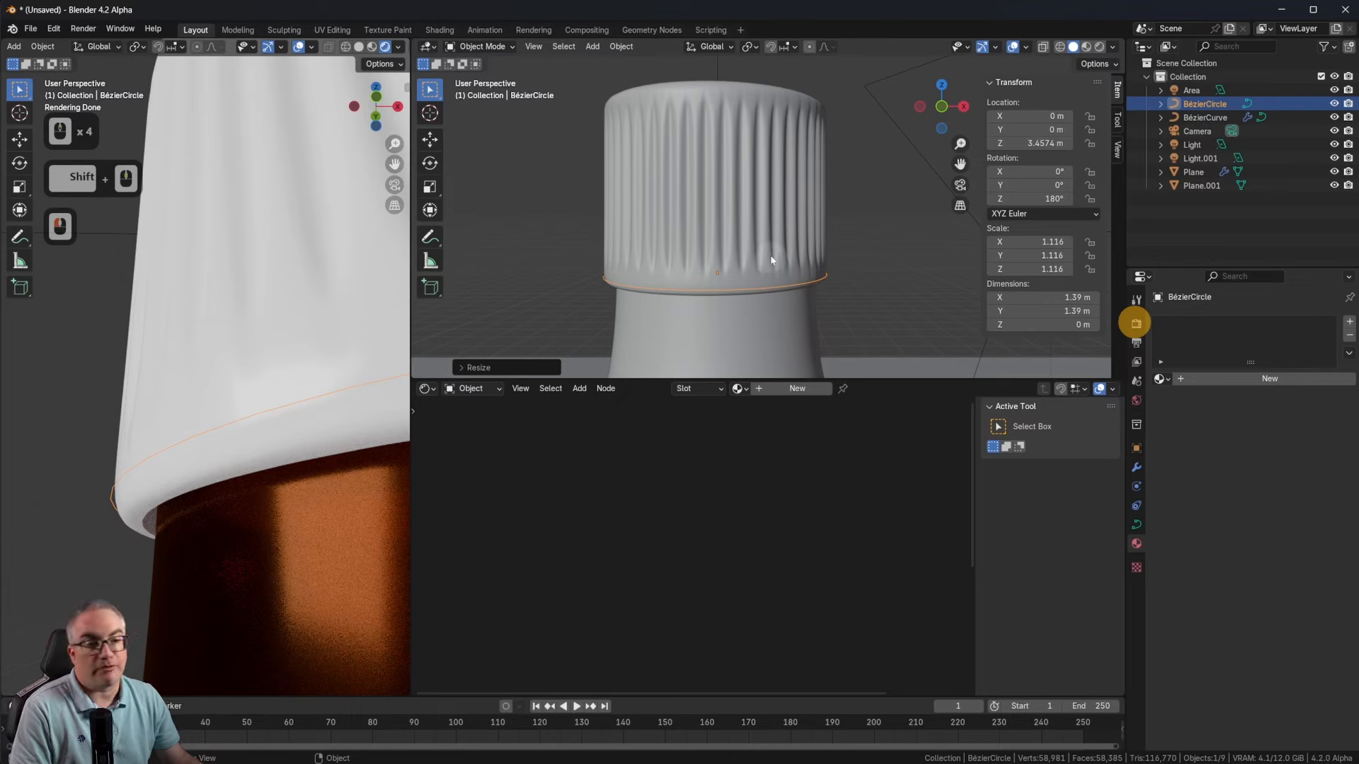
Step: From the back view, scale the cap's Bézier circle up slightly to about 1.125 to even out the ridges at the seam
middle_click_drag(828, 212, 671, 336)
key("KP_1")
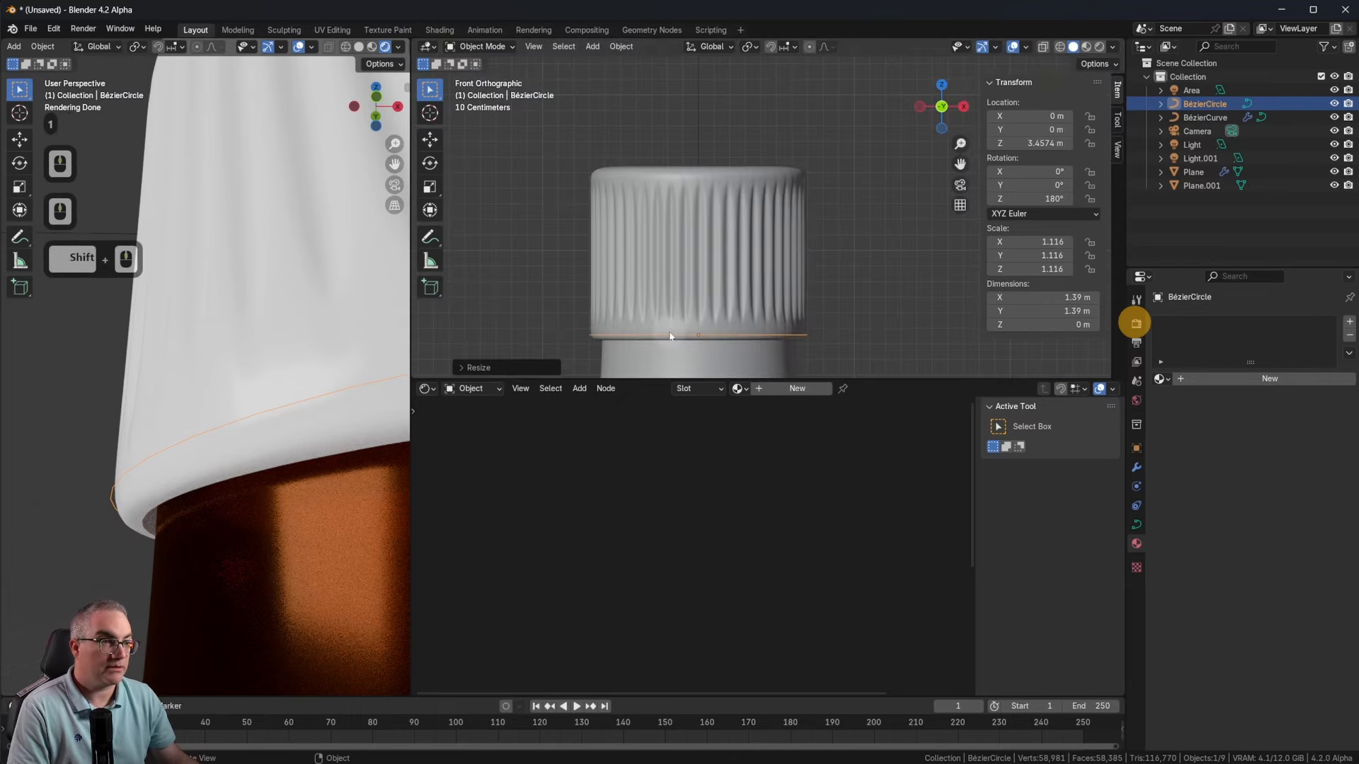
key("ctrl+KP_1")
scroll(695, 289, "up", 6)
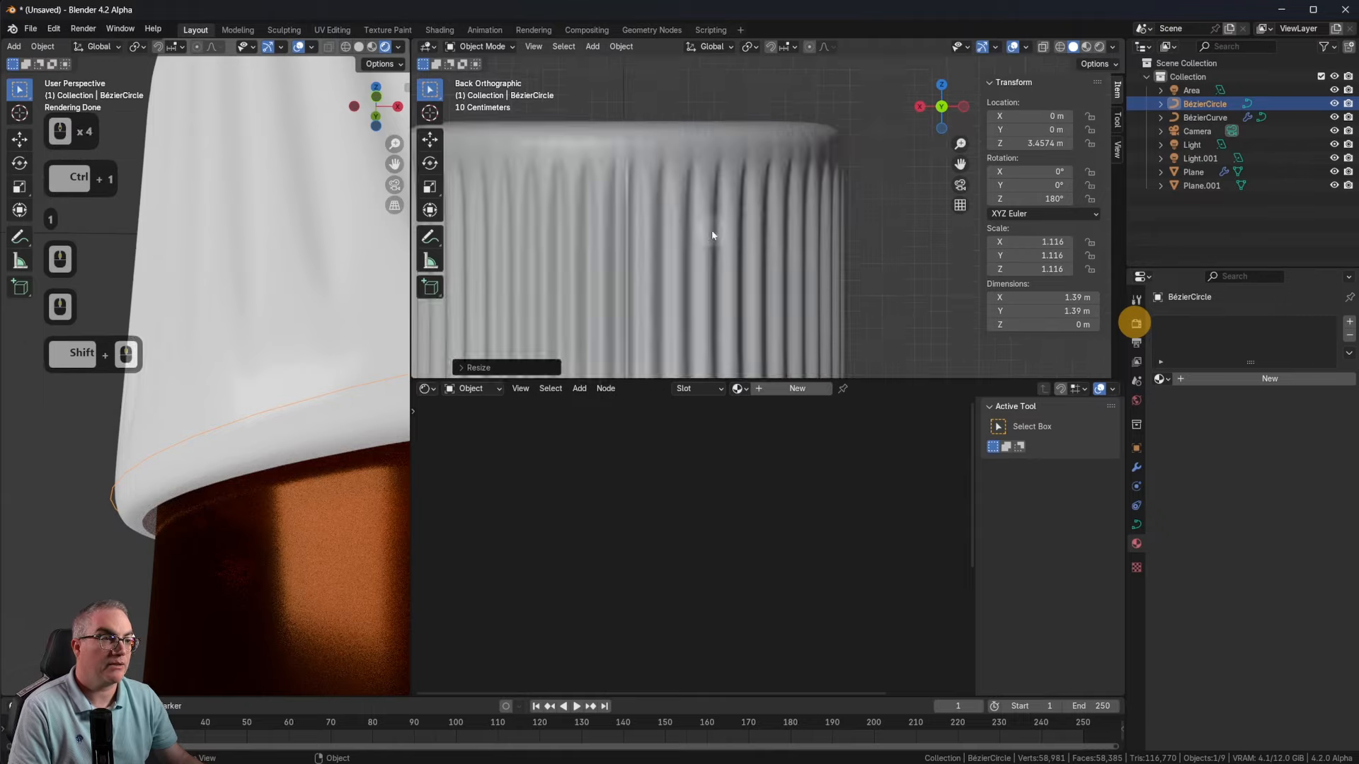
key("s")
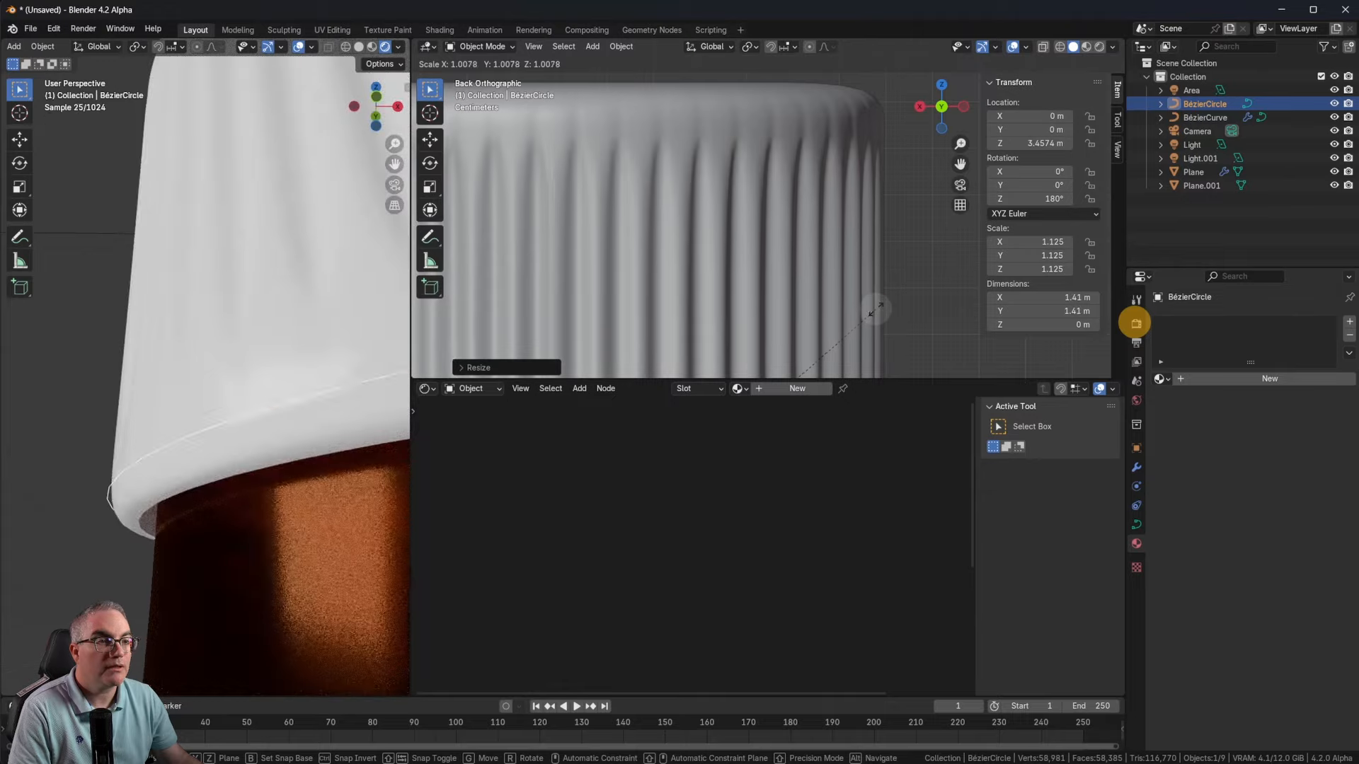
left_click(876, 309)
scroll(737, 296, "down", 3)
middle_click_drag(737, 305, 780, 181, "shift")
scroll(718, 275, "down", 3)
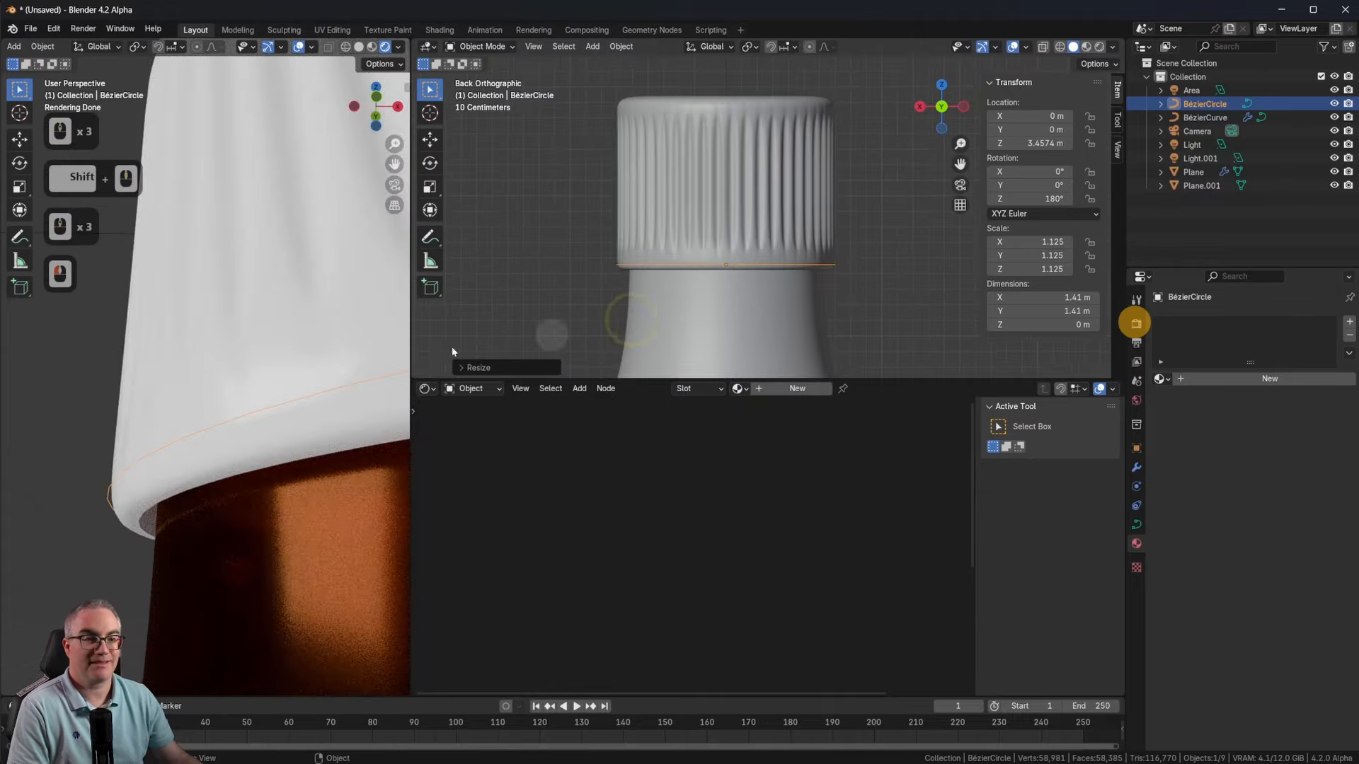
scroll(304, 346, "down", 4)
middle_click_drag(297, 347, 277, 459, "shift")
scroll(267, 449, "down", 4)
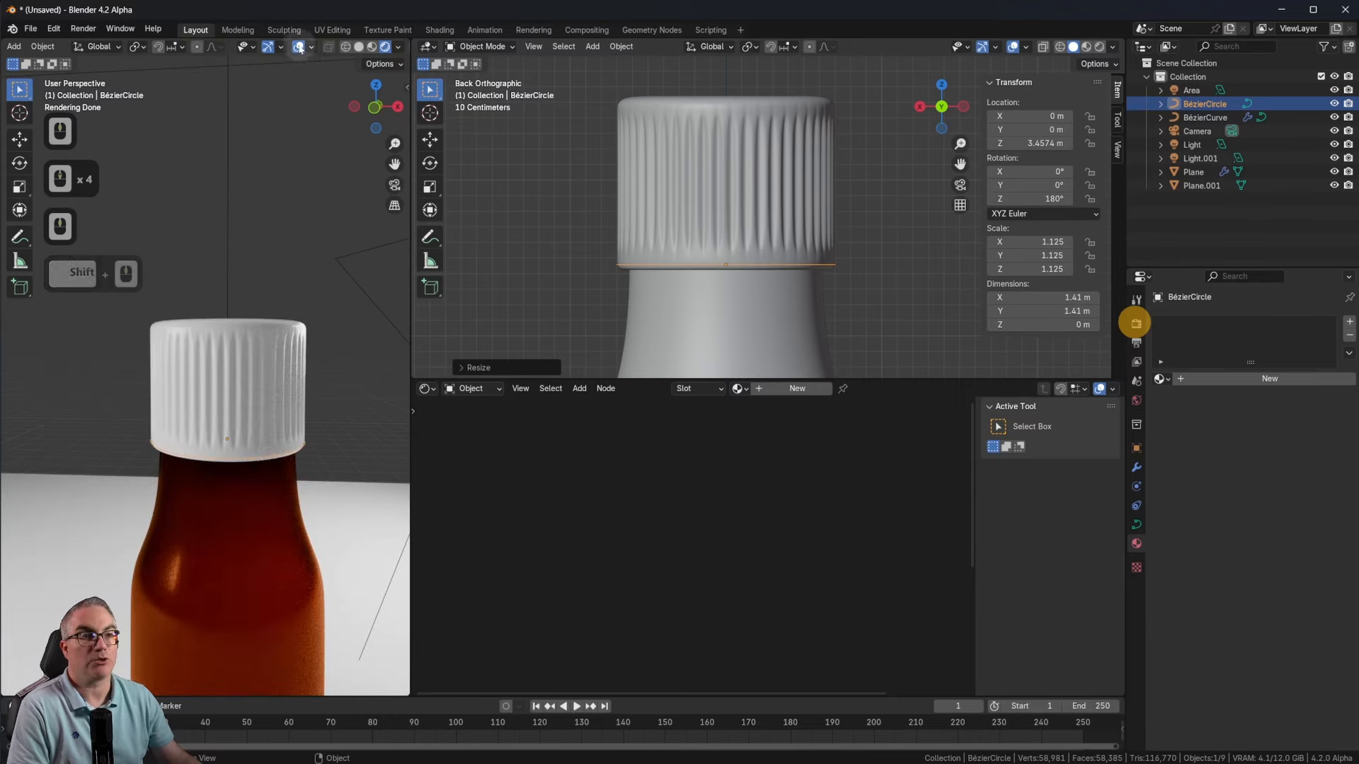
Step: Set the world background Strength to 0.7 and check the bottle's lighting in the rendered view
middle_click_drag(319, 382, 333, 312, "shift")
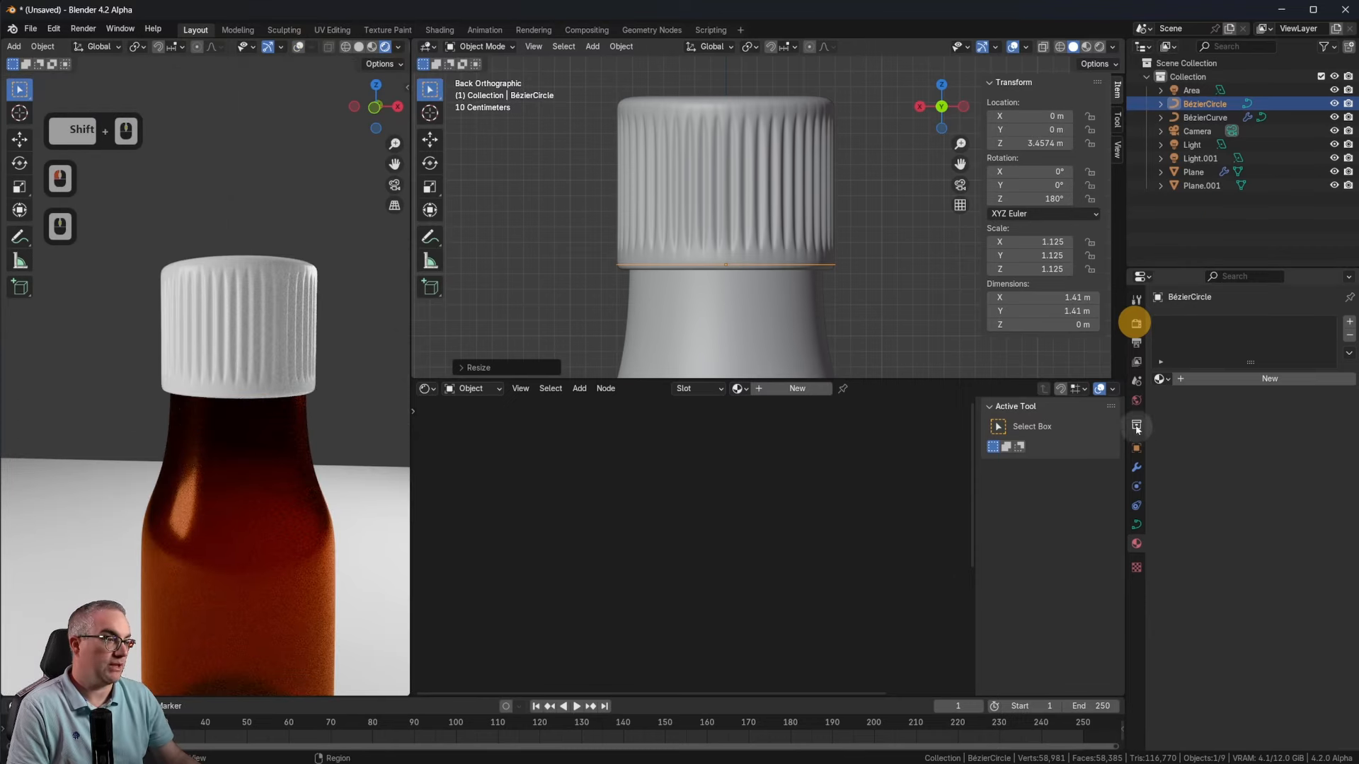
left_click(1133, 403)
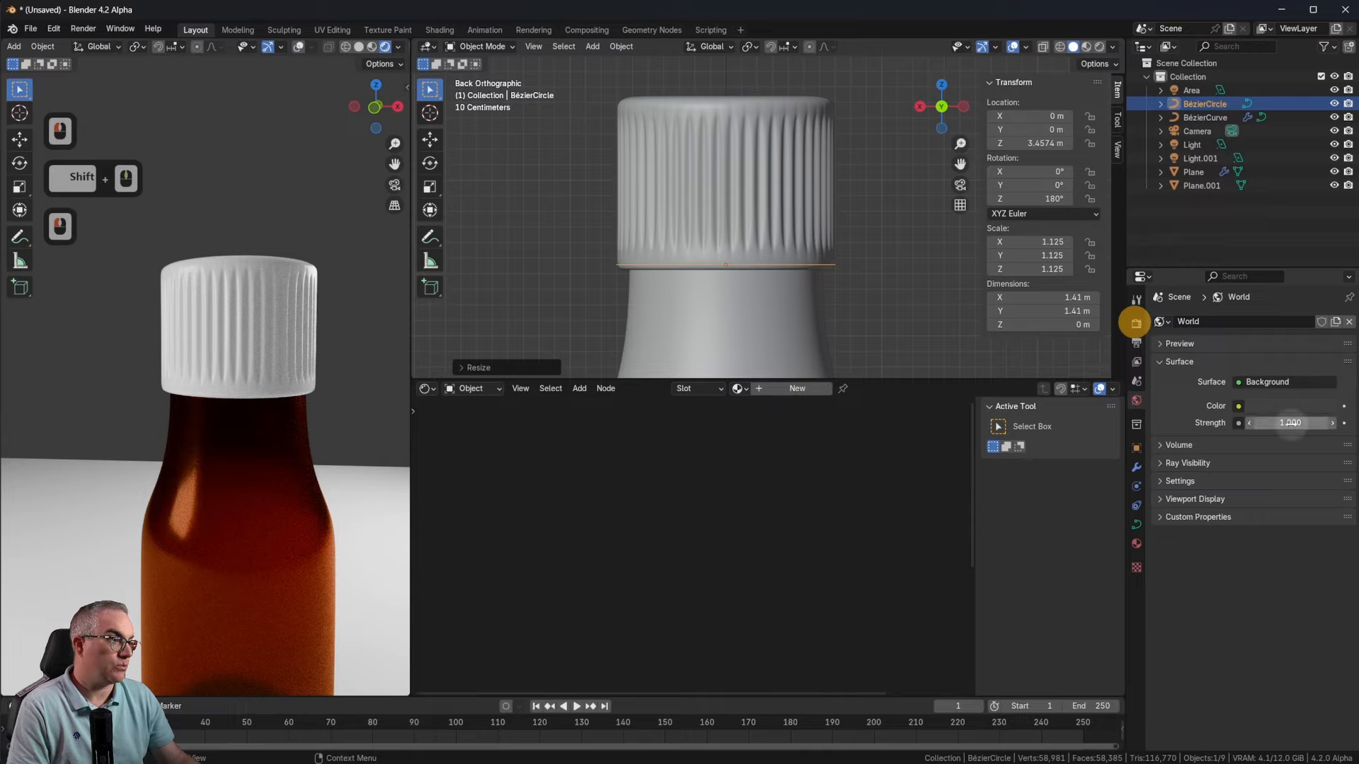
mouse_move(1291, 422)
left_mouse_down()
mouse_move(1220, 422)
mouse_move(1305, 423)
mouse_move(1270, 423)
left_mouse_up()
scroll(227, 394, "up", 3)
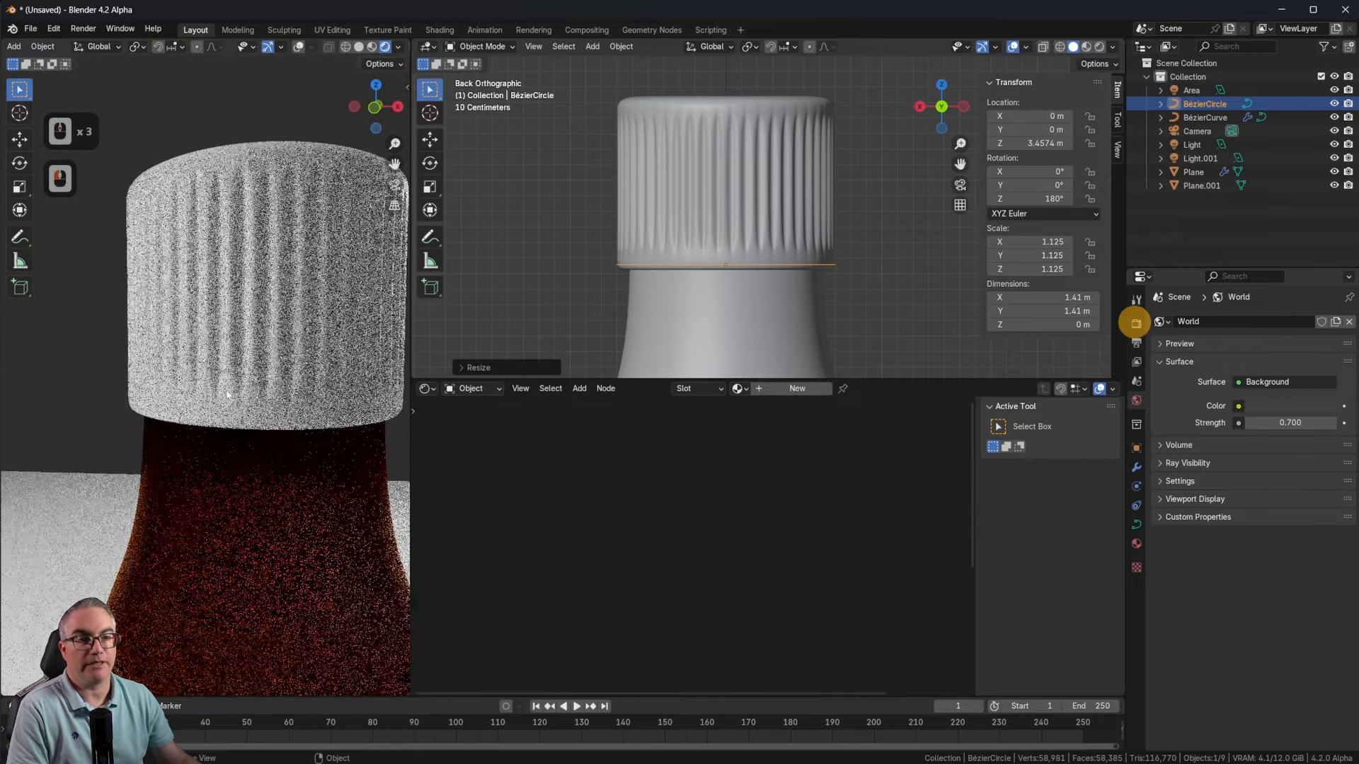
scroll(228, 394, "down", 7)
middle_click_drag(247, 396, 269, 375, "shift")
scroll(256, 273, "up", 3)
scroll(256, 273, "up", 5)
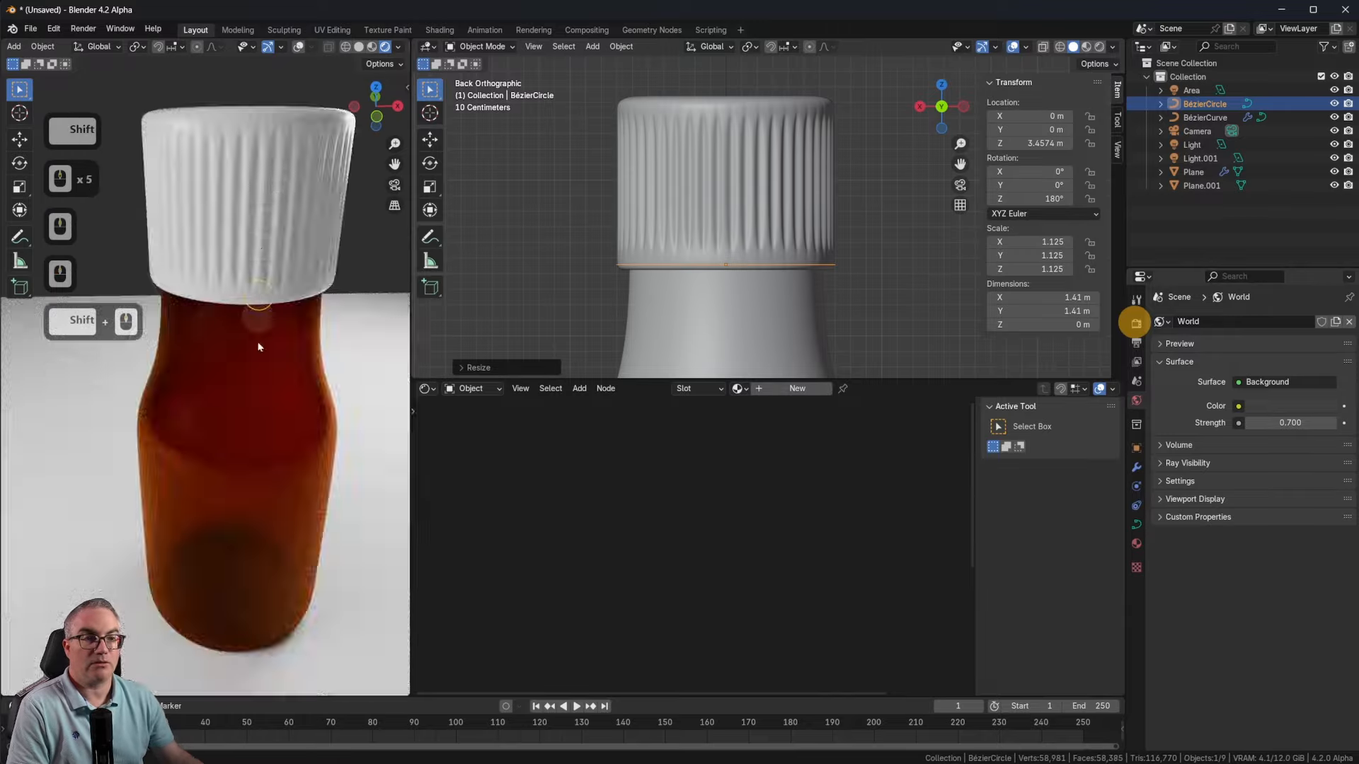
Step: Extrude the inner edge of the cap's top opening about 0.19 m down along Z
left_click(785, 225)
middle_click_drag(788, 254, 778, 267, "shift")
middle_click_drag(779, 267, 732, 219)
key("Tab")
left_click(682, 236)
left_click(694, 253)
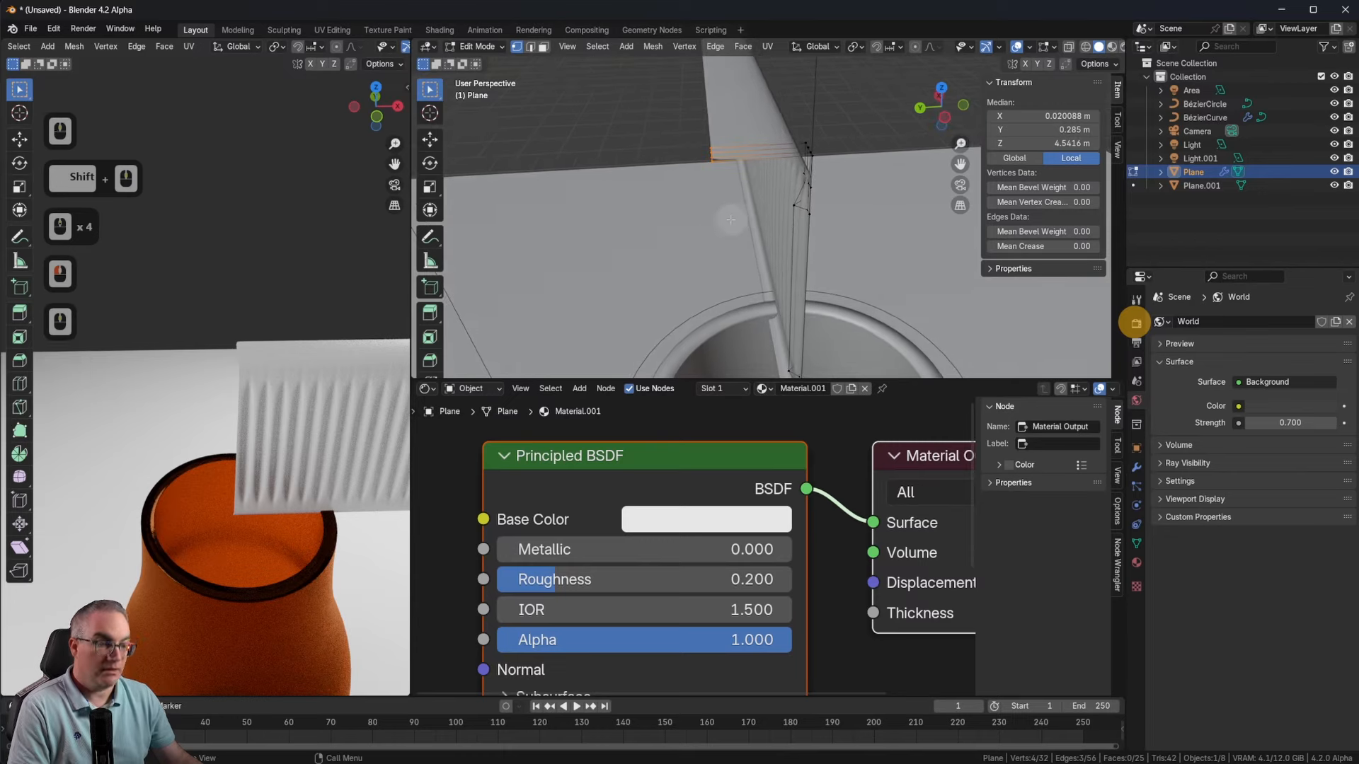
key("e")
key("z")
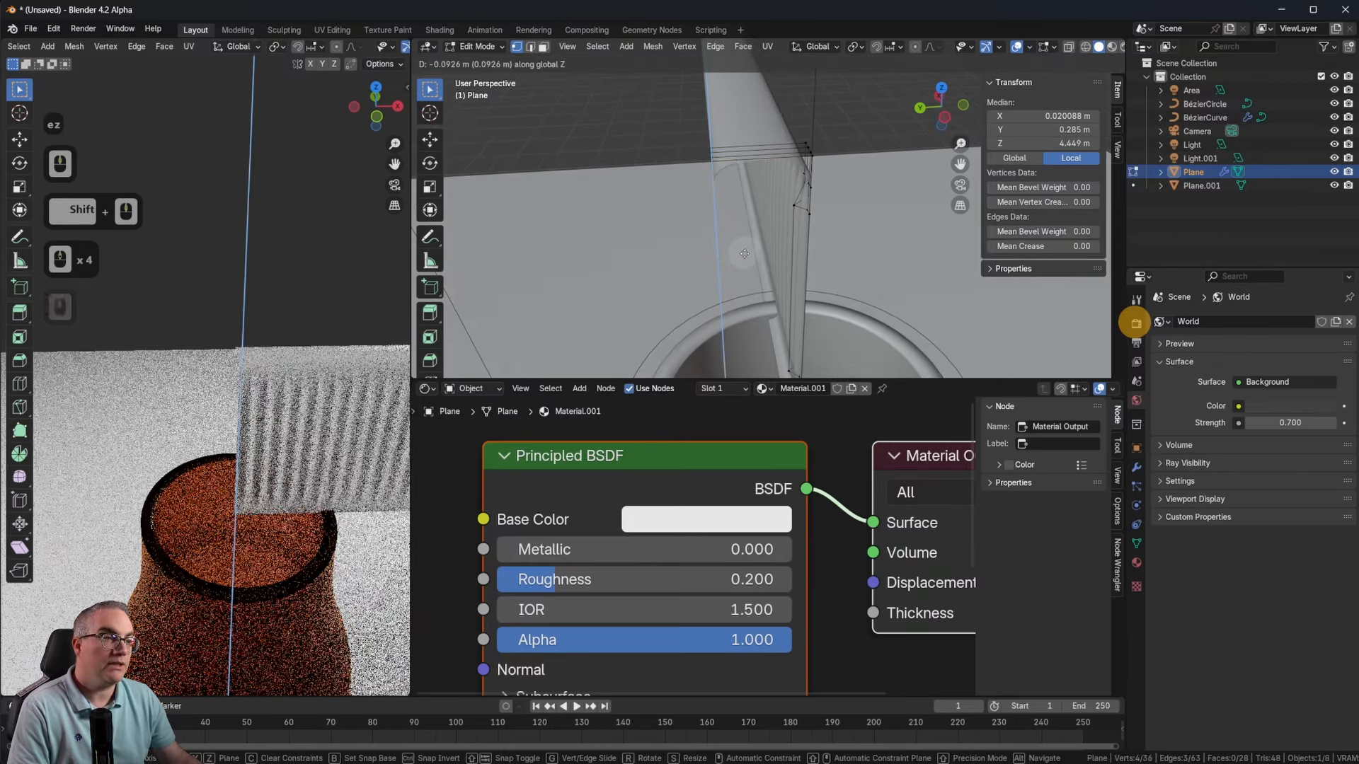
left_click(743, 278)
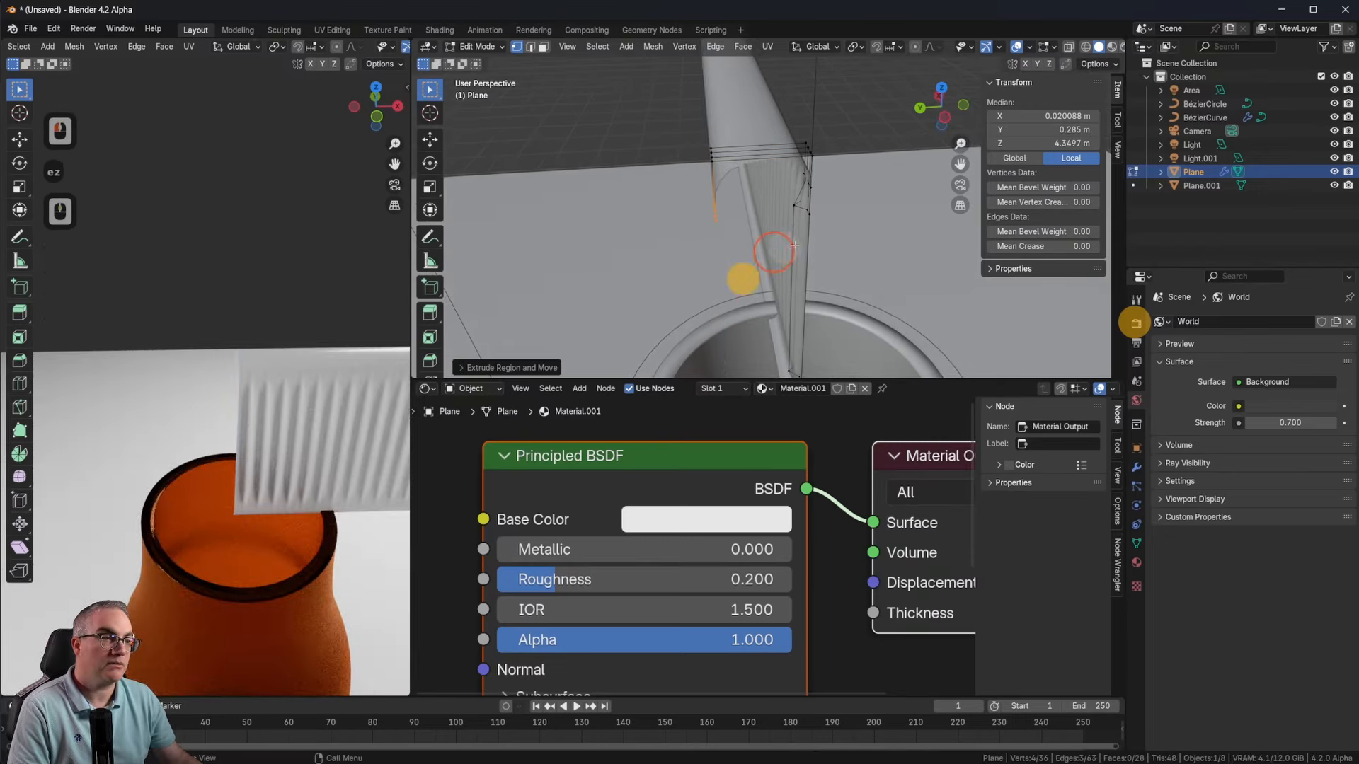
Step: Add a loop cut to the cap's top face close to the opening's rim to sharpen it, and return to Object Mode
middle_click_drag(734, 273, 701, 319, "shift")
middle_click_drag(813, 264, 781, 296)
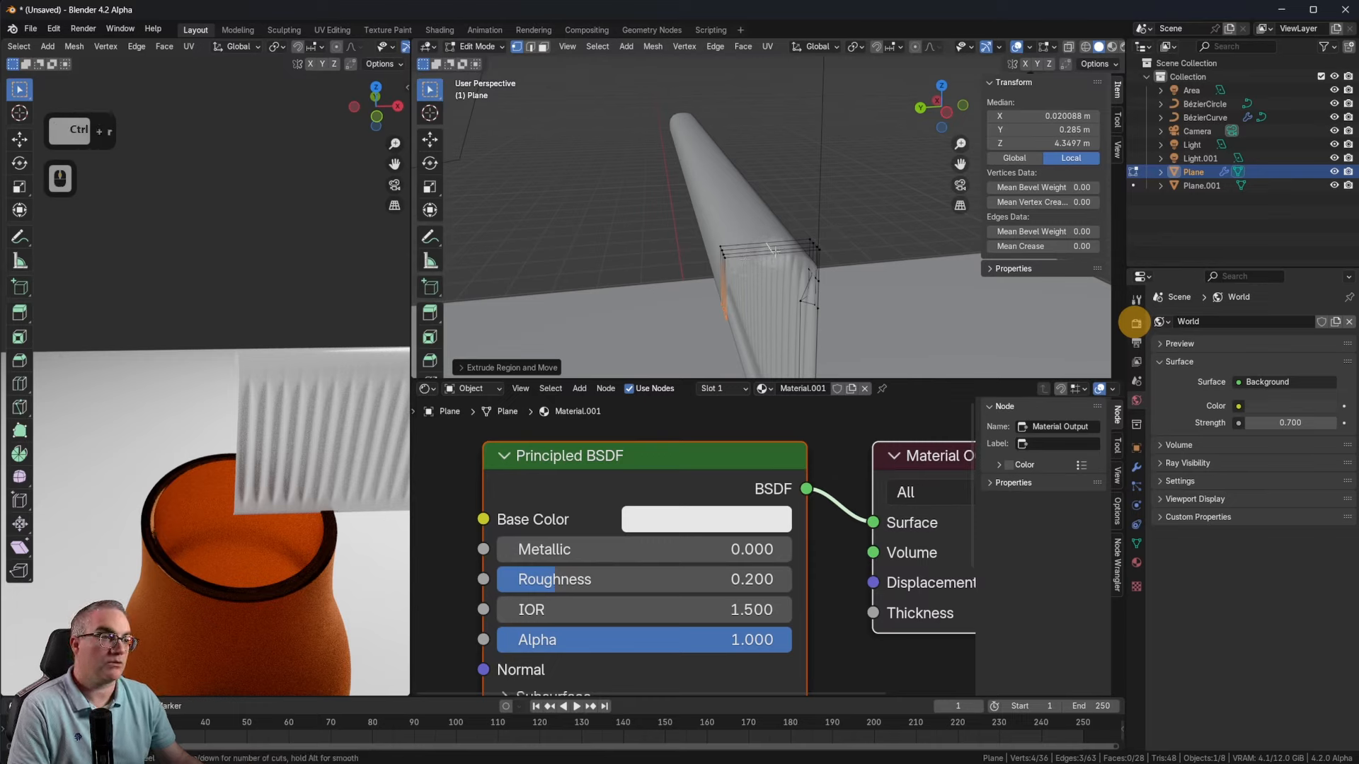
left_click(742, 252)
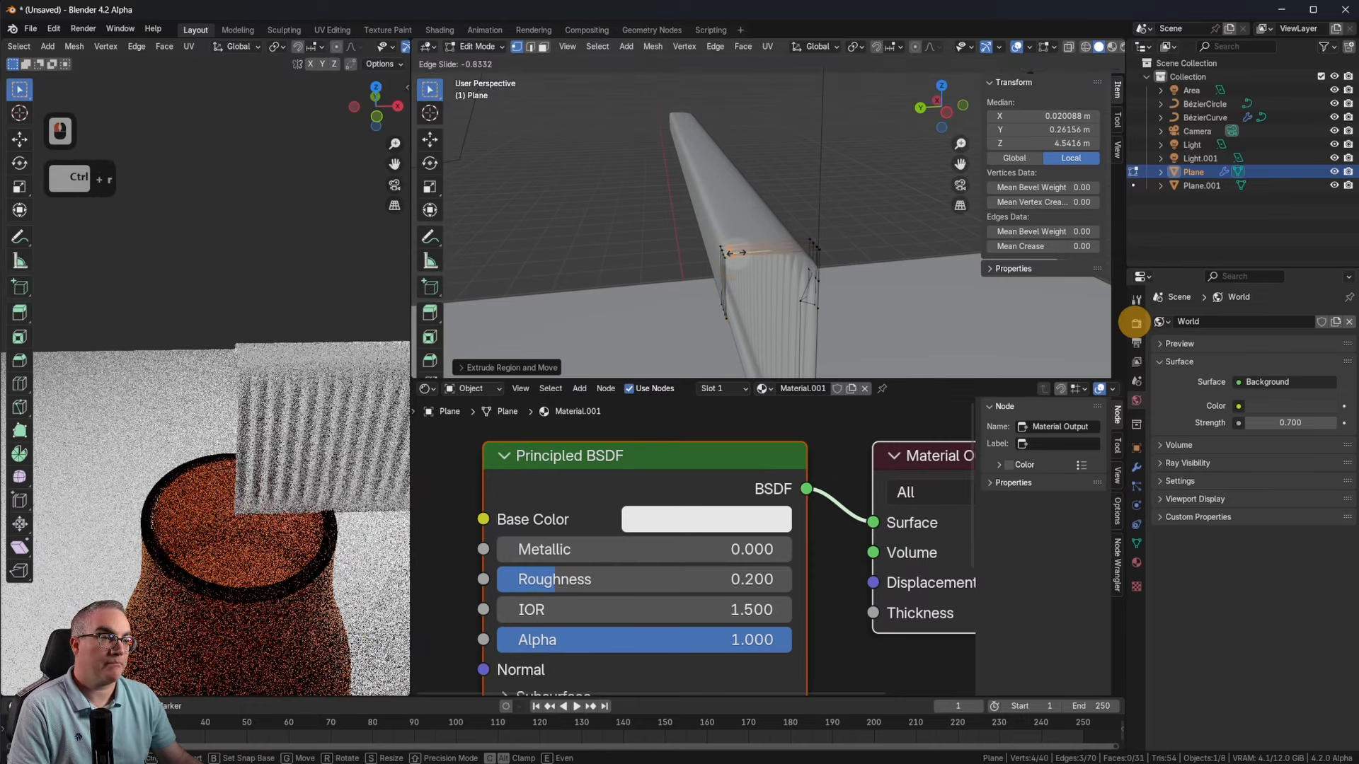
left_click(733, 254)
middle_click_drag(729, 257, 778, 311)
key("Tab")
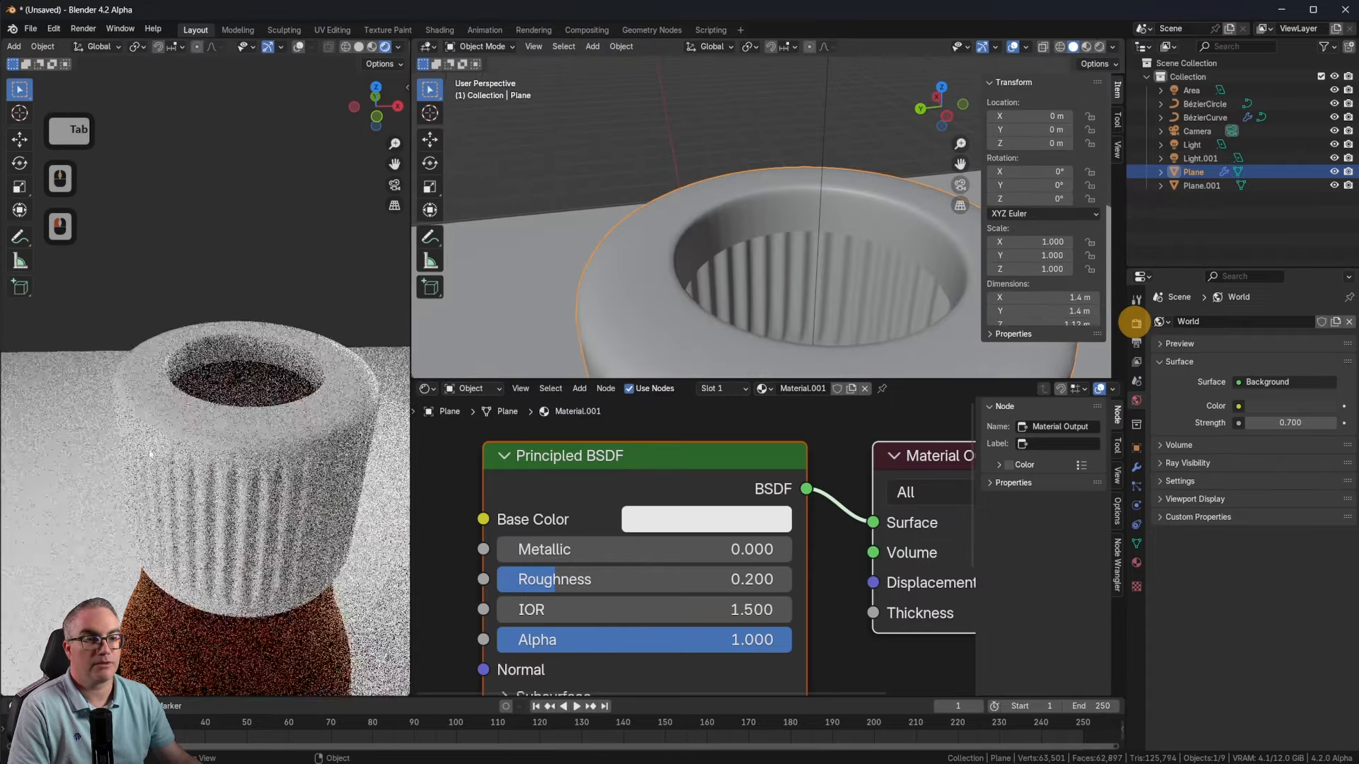
Step: Examine the cap's opening and inner lip up close in the rendered view, and view the whole bottle again
scroll(207, 433, "up", 3)
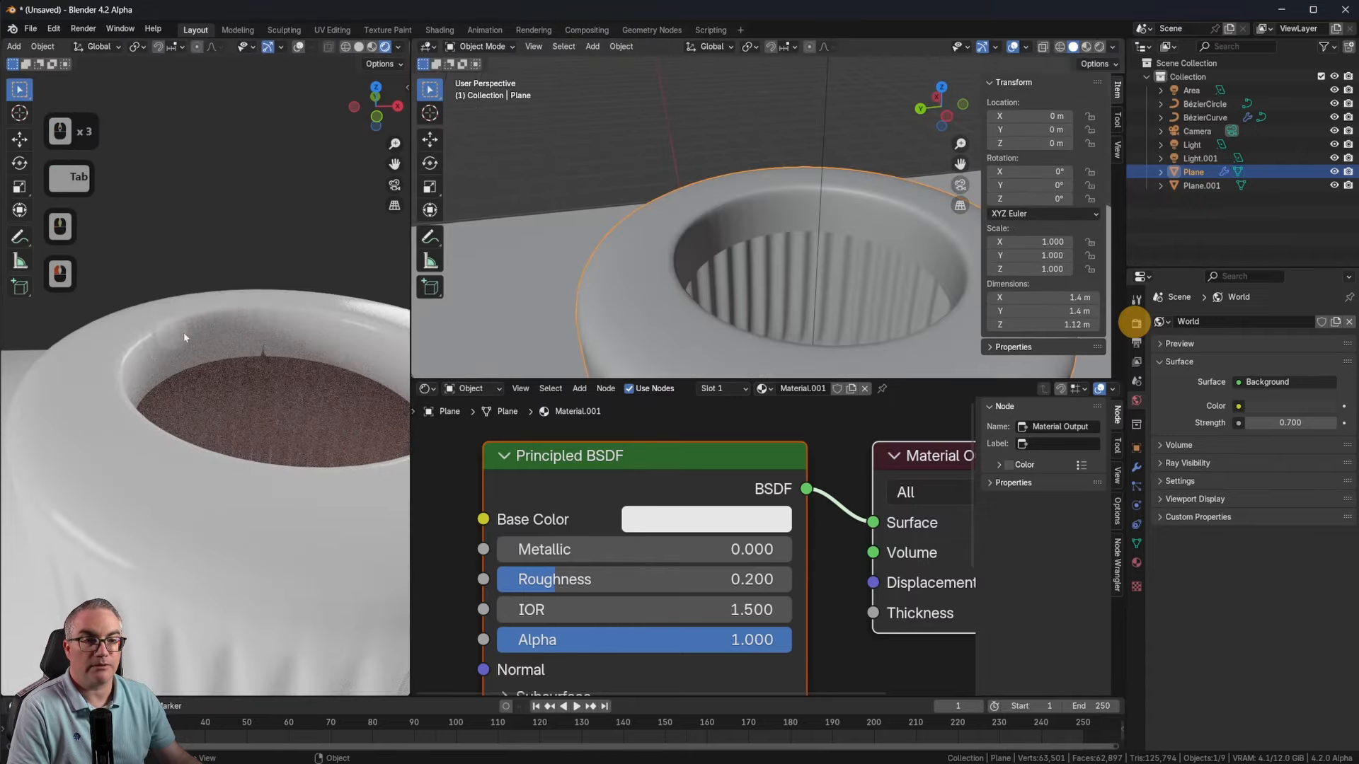
middle_click_drag(184, 338, 227, 334)
scroll(310, 423, "down", 2)
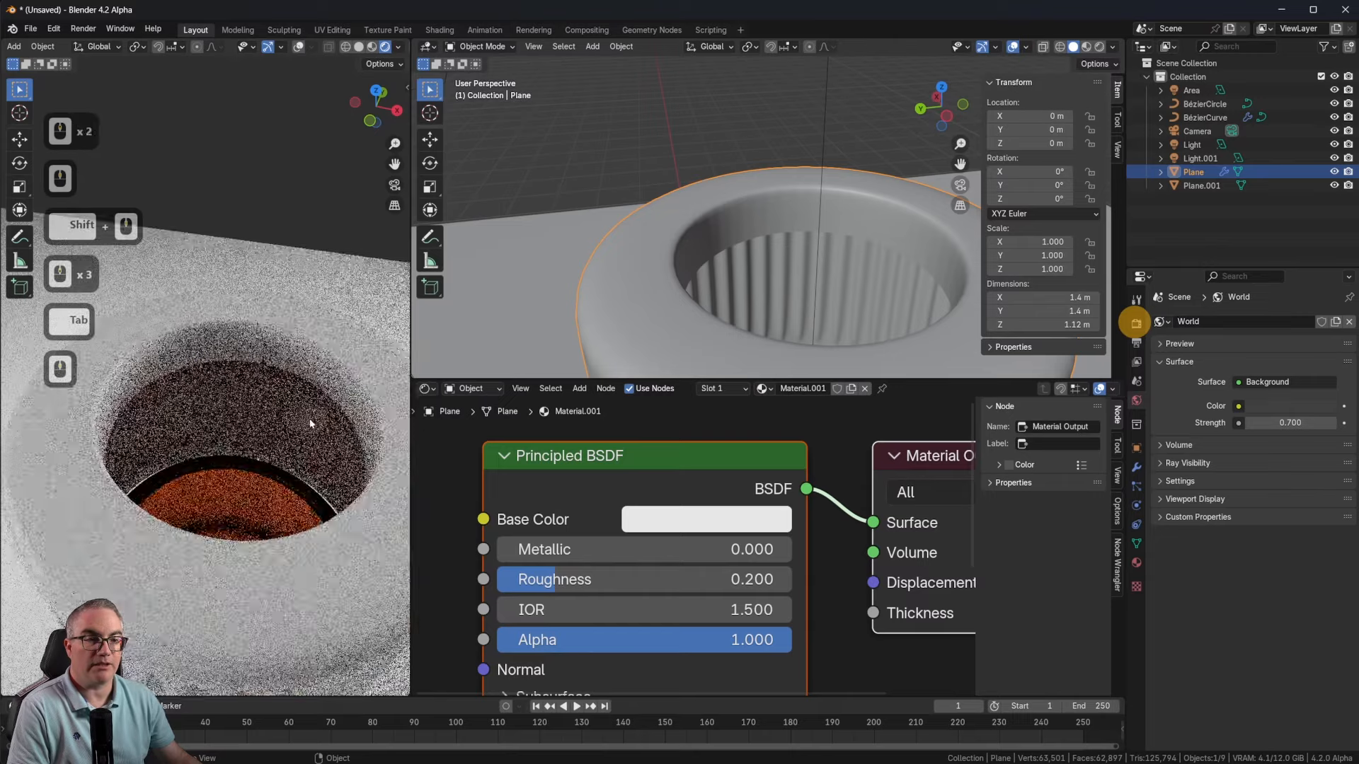
scroll(310, 423, "down", 1)
middle_click_drag(310, 423, 325, 372)
key("1")
scroll(342, 366, "up", 2)
mouse_move(325, 372)
middle_mouse_down("shift")
mouse_move(313, 377)
mouse_move(317, 306)
mouse_move(310, 364)
middle_mouse_up("shift")
scroll(313, 377, "down", 5)
scroll(317, 306, "down", 3)
Step: Enlarge the modelling viewport over the shader editor and frame the whole bottle in it
middle_click_drag(769, 287, 744, 291, "shift")
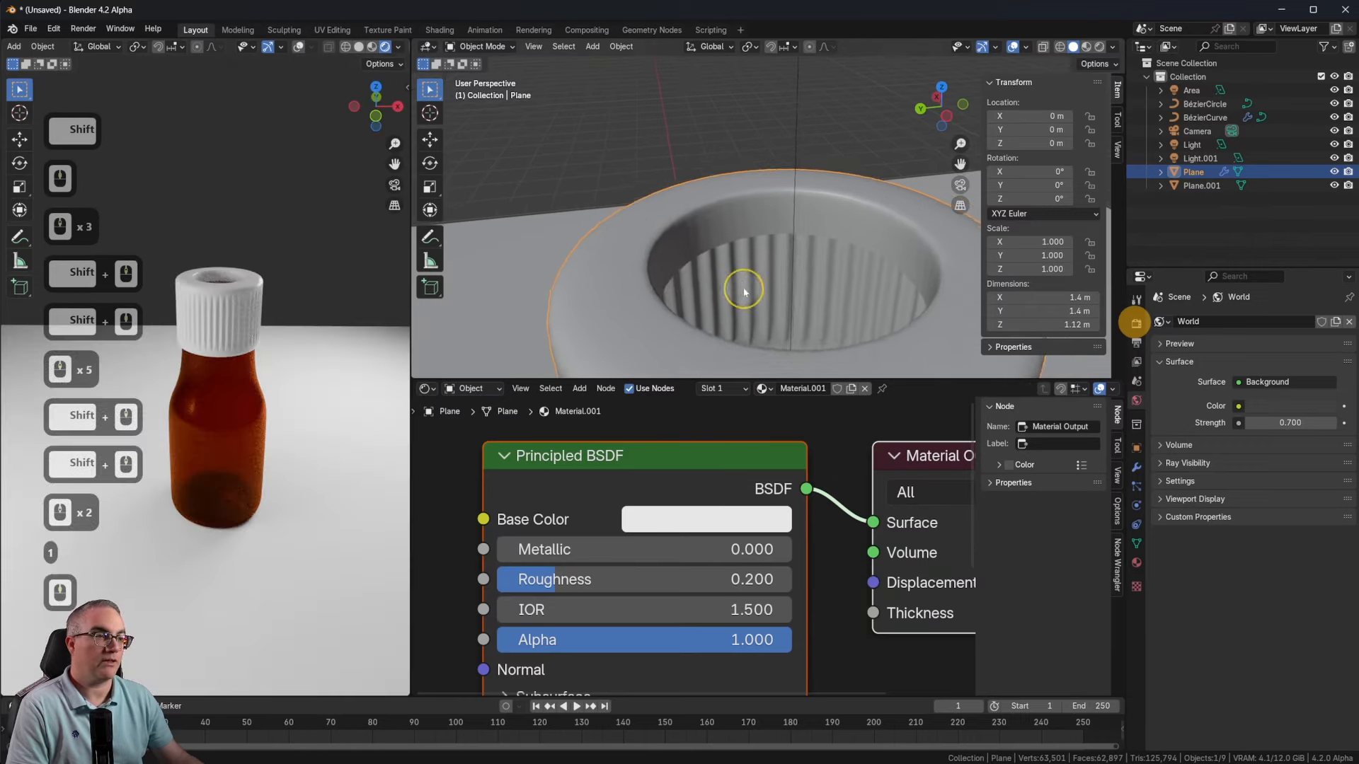
scroll(744, 292, "down", 5)
left_click_drag(438, 379, 472, 621)
middle_click_drag(906, 375, 893, 301, "shift")
scroll(821, 406, "down", 4)
middle_click_drag(818, 436, 820, 406)
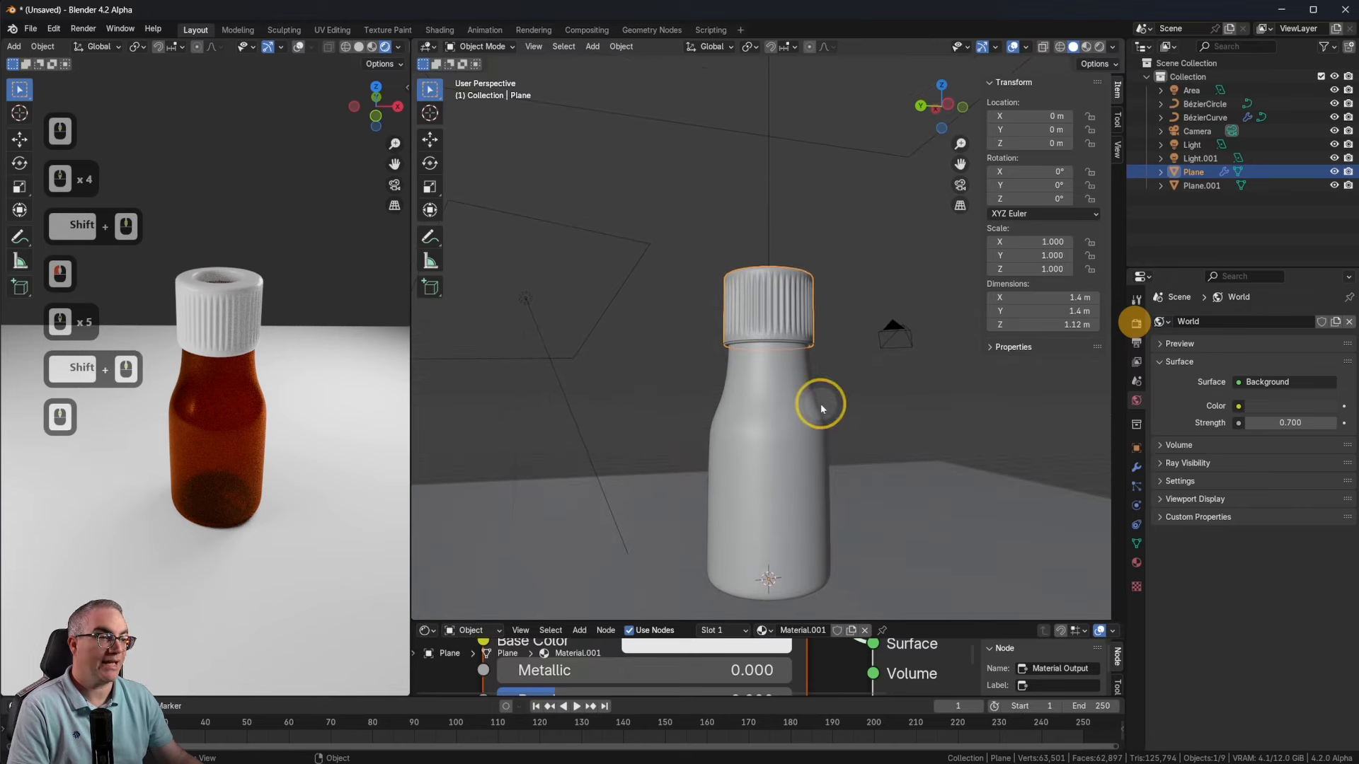
Step: Duplicate the bottle's Bézier curve and move the copy about 4.7 m up along Z, above the cap
left_click(806, 457)
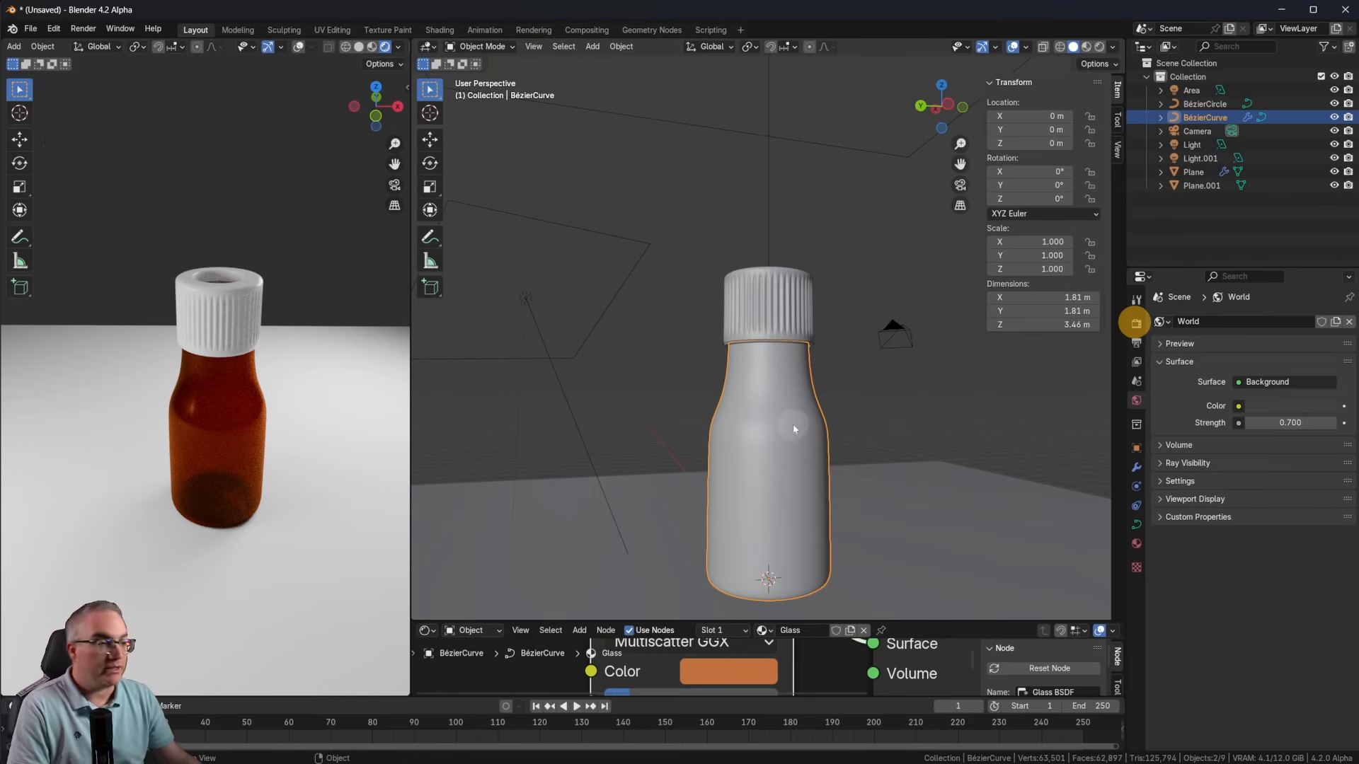
scroll(793, 428, "down", 1)
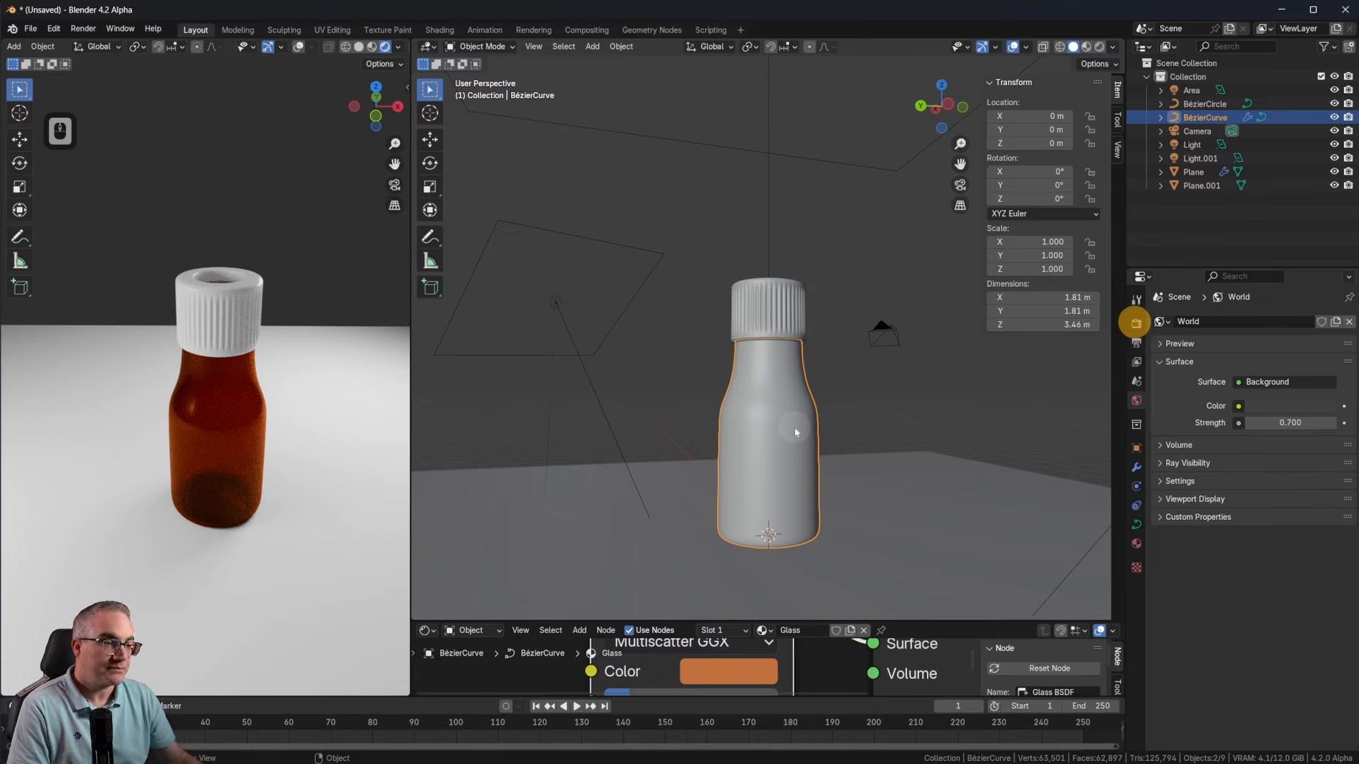
key("shift+d")
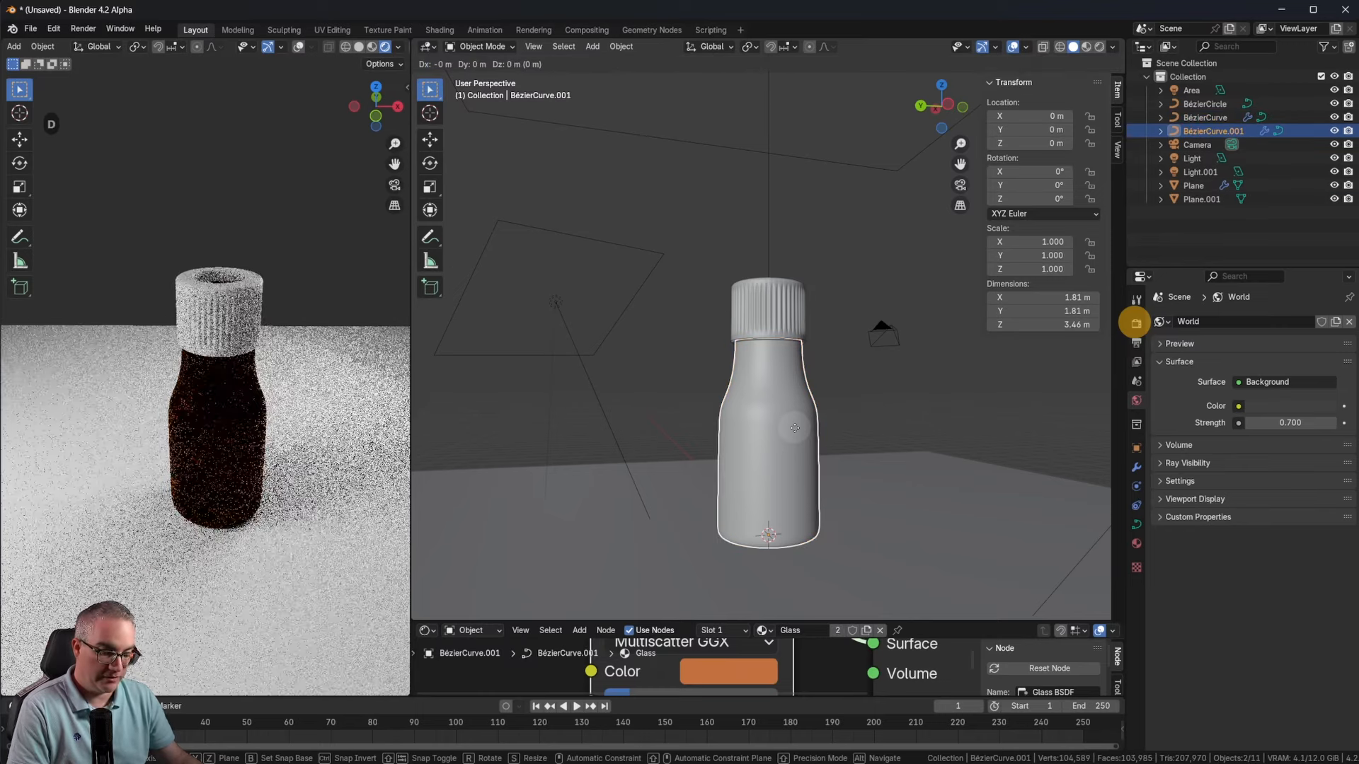
key("z")
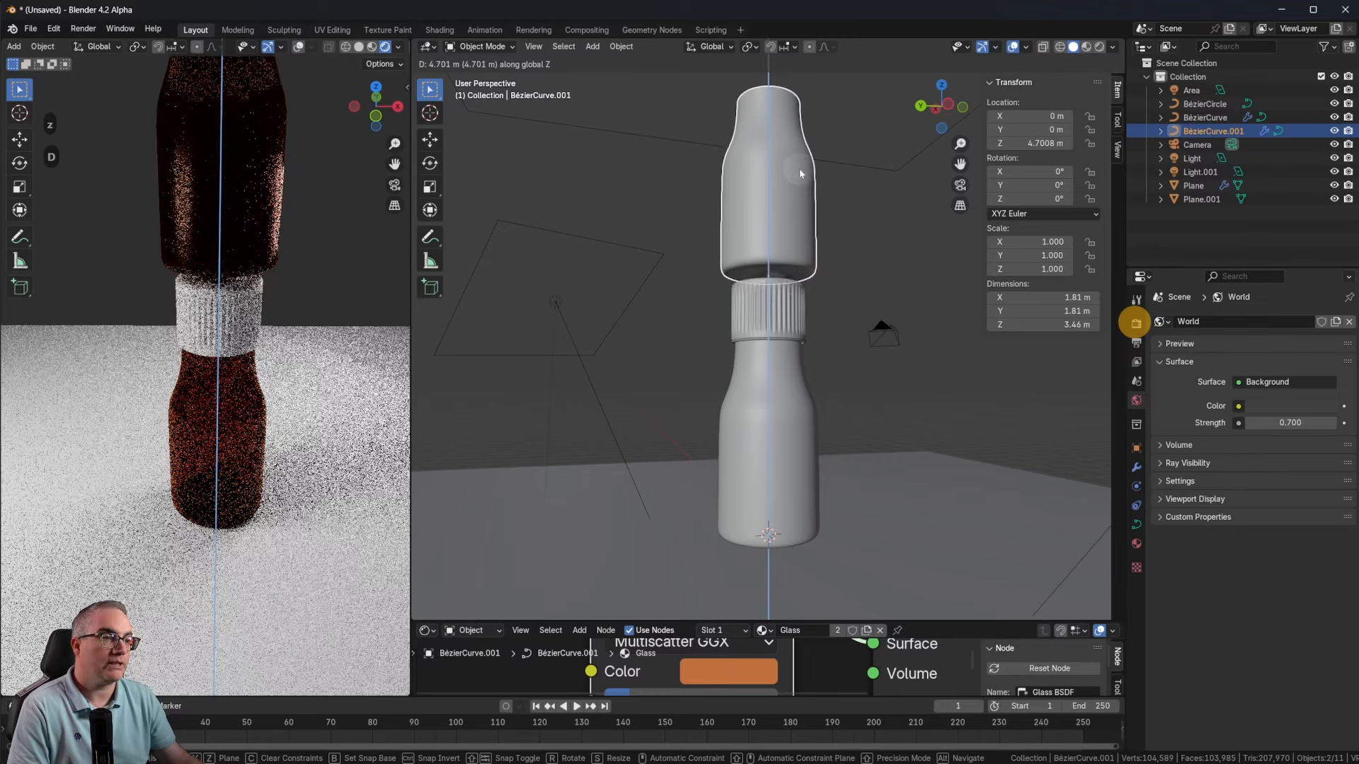
left_click(801, 173)
Step: In the front view, move the duplicated curve's top control point about 0.57 m along X toward the central axis
middle_click_drag(808, 228, 942, 481, "shift")
scroll(784, 409, "up", 1)
scroll(784, 407, "up", 3)
scroll(842, 317, "down", 1)
key("Tab")
key("KP_1")
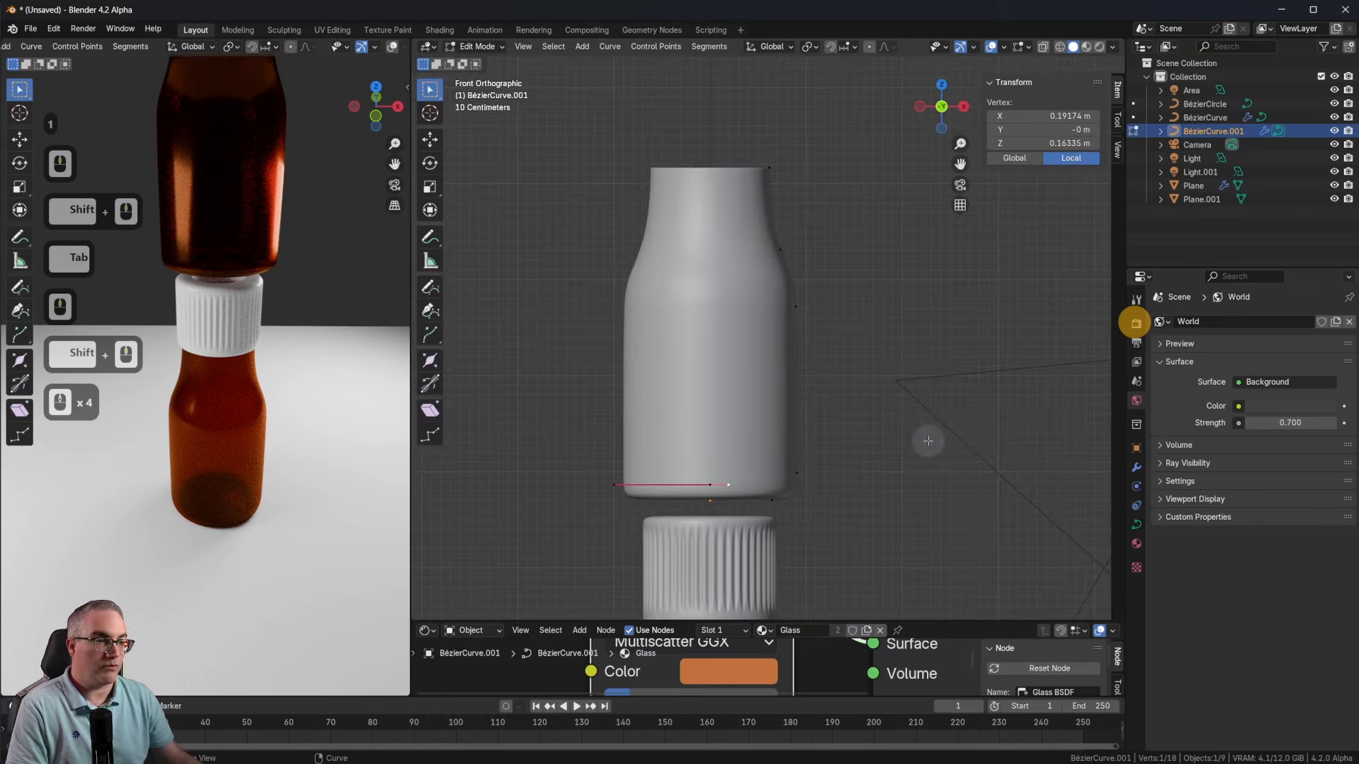
scroll(813, 479, "up", 2)
middle_click_drag(813, 479, 764, 176, "shift")
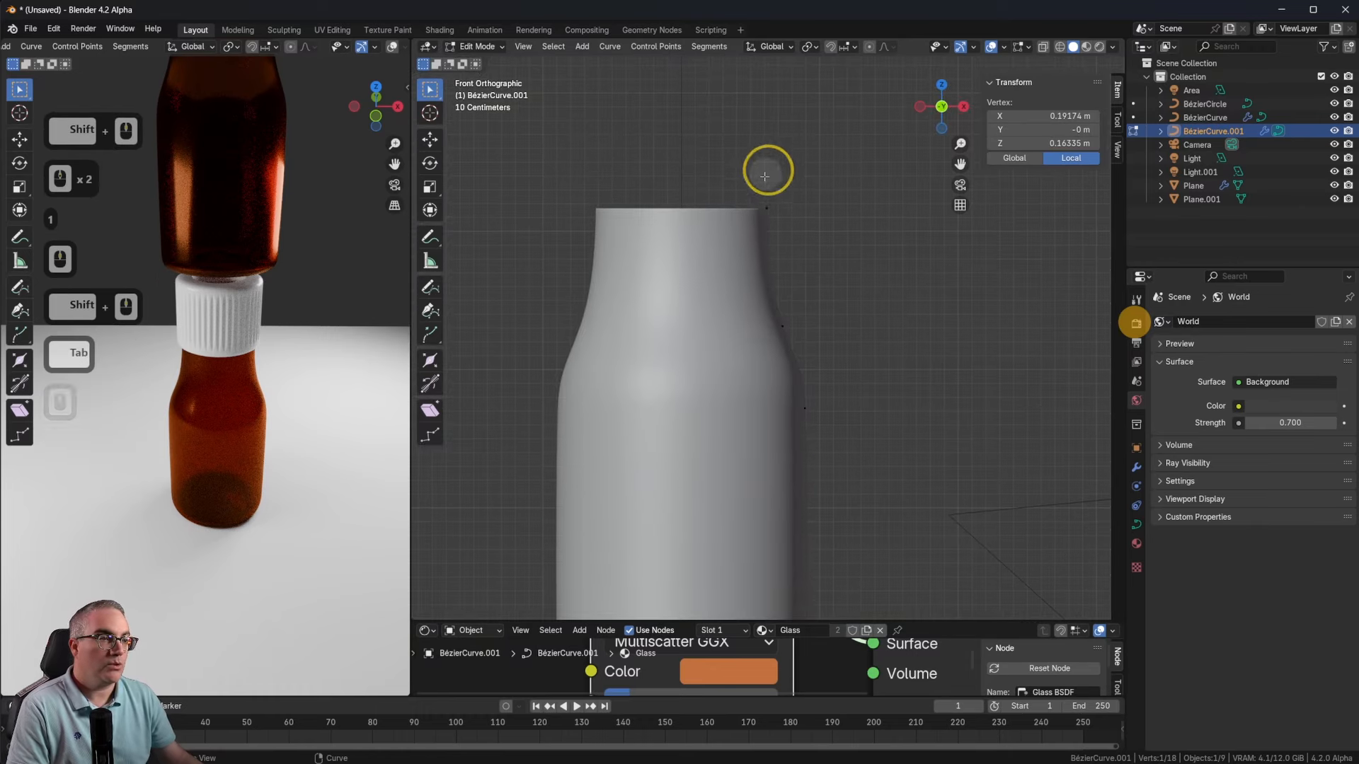
left_click(764, 208)
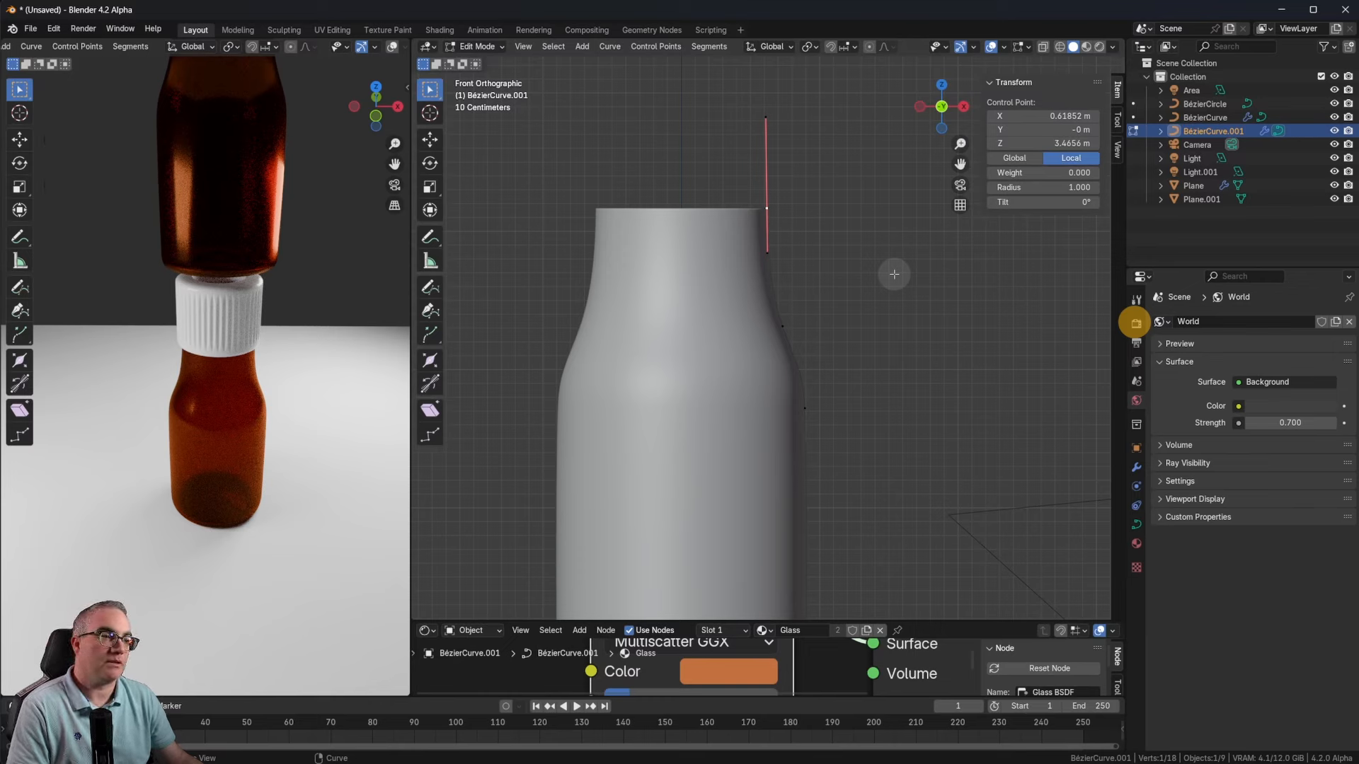
key("x")
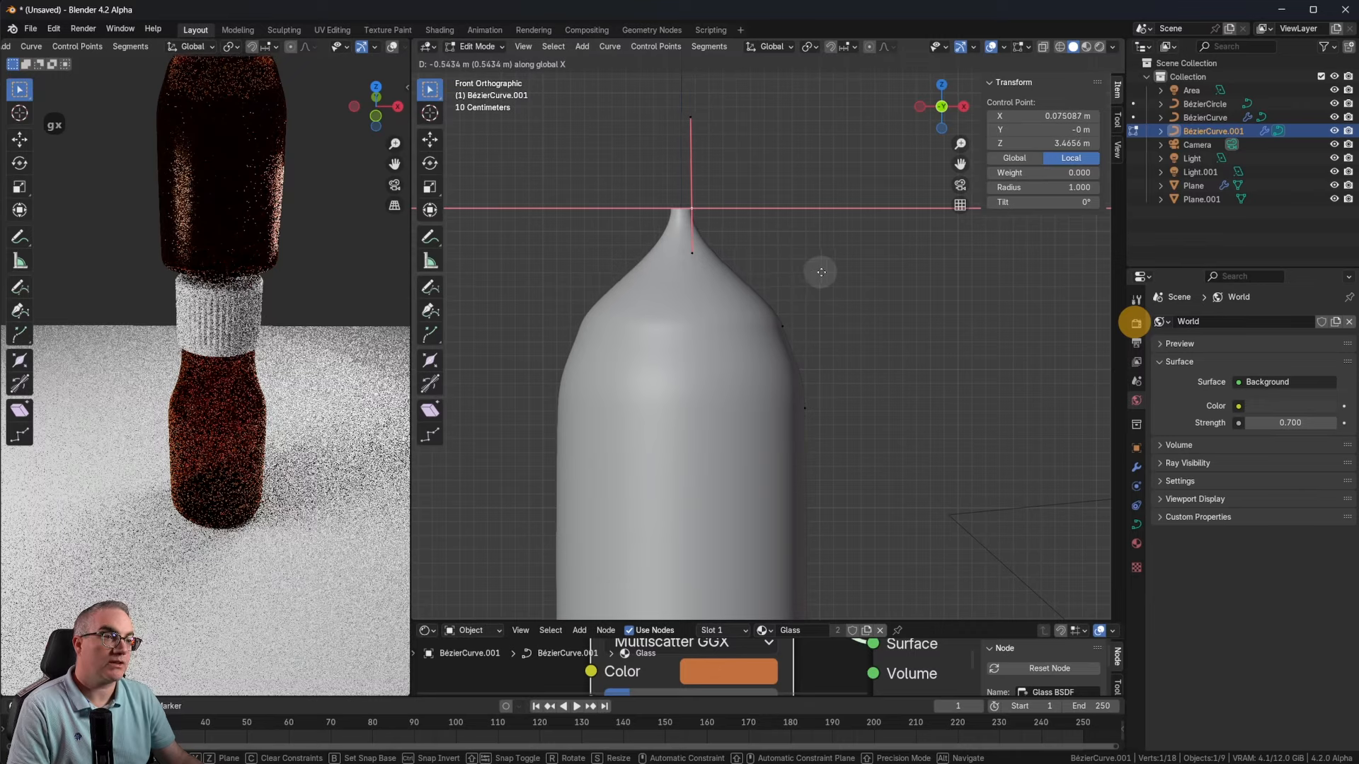
left_click(815, 271)
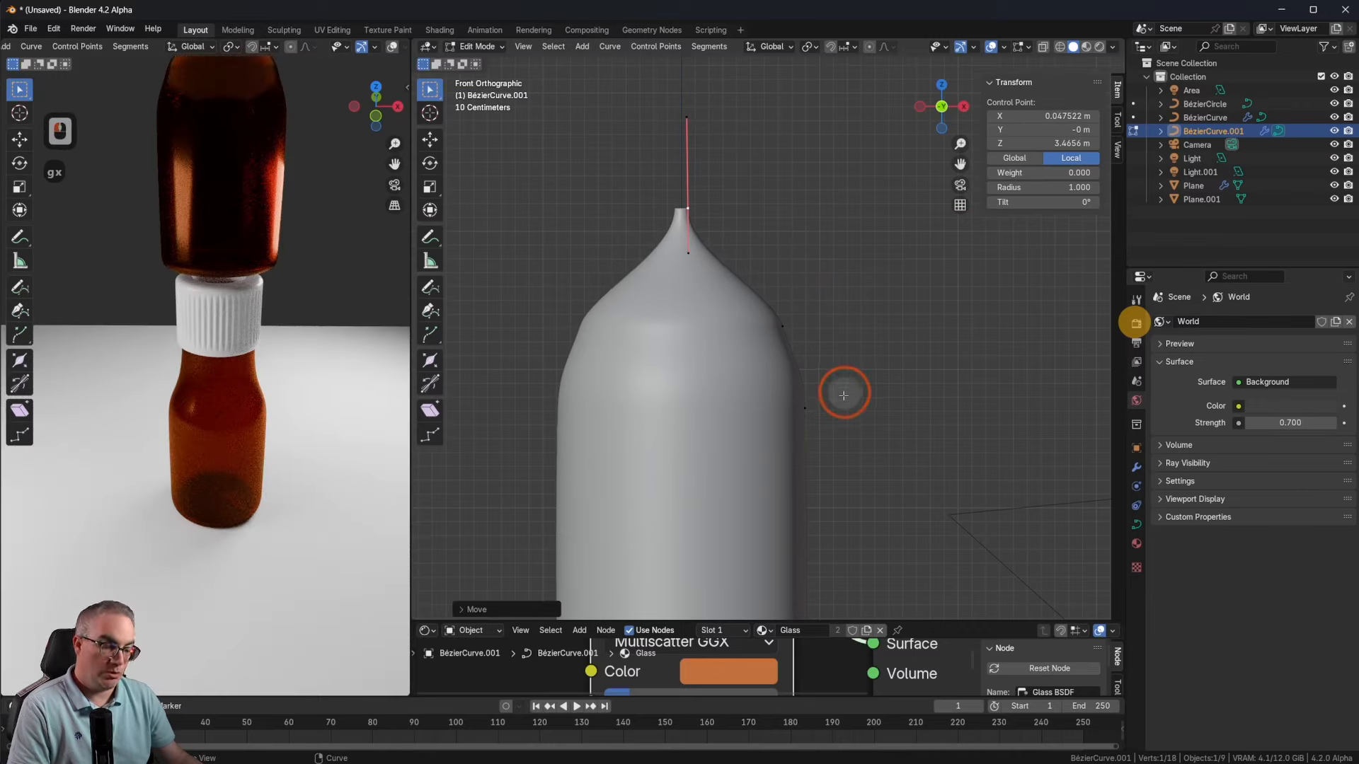
Step: Rotate the top control point's handles by -90° and set its X location to 0 m to close the dome
type("r90")
key("Return")
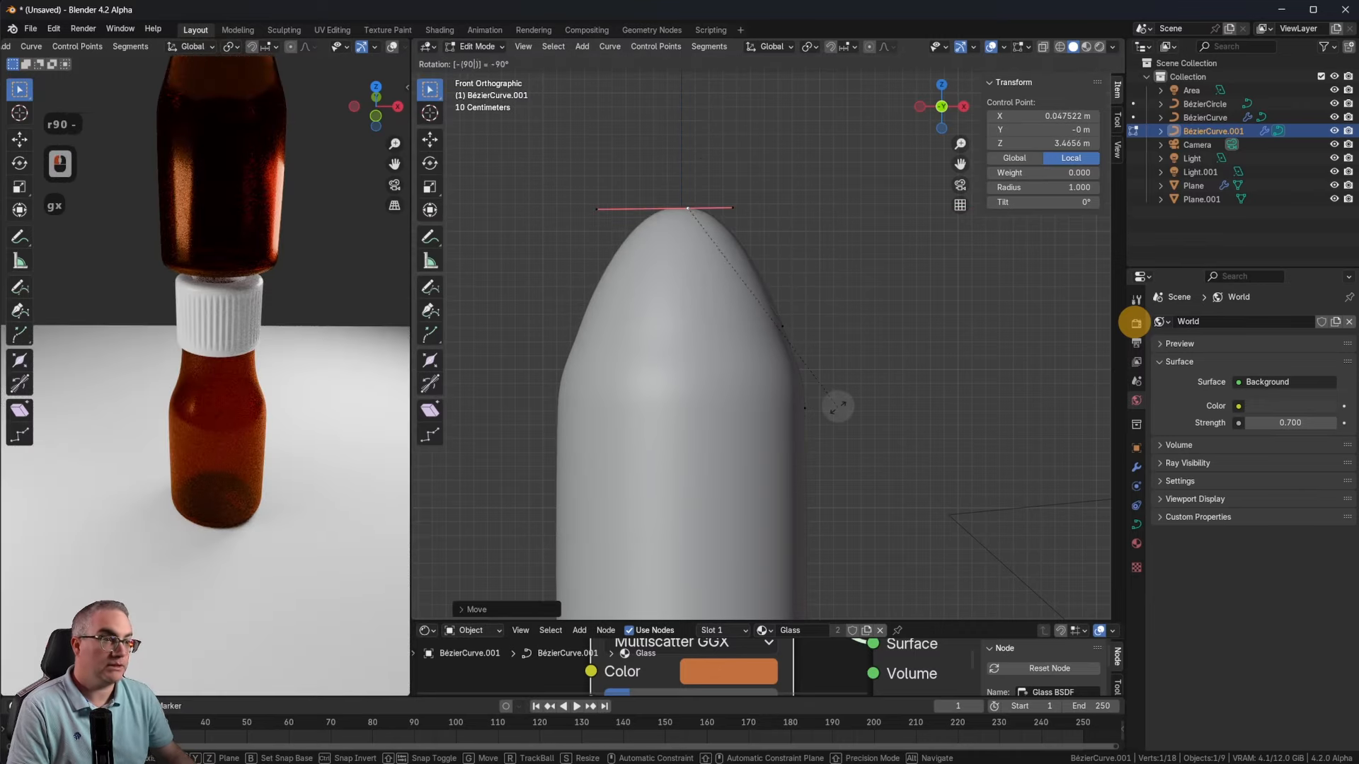
scroll(806, 226, "up", 4)
middle_click_drag(806, 227, 821, 300, "shift")
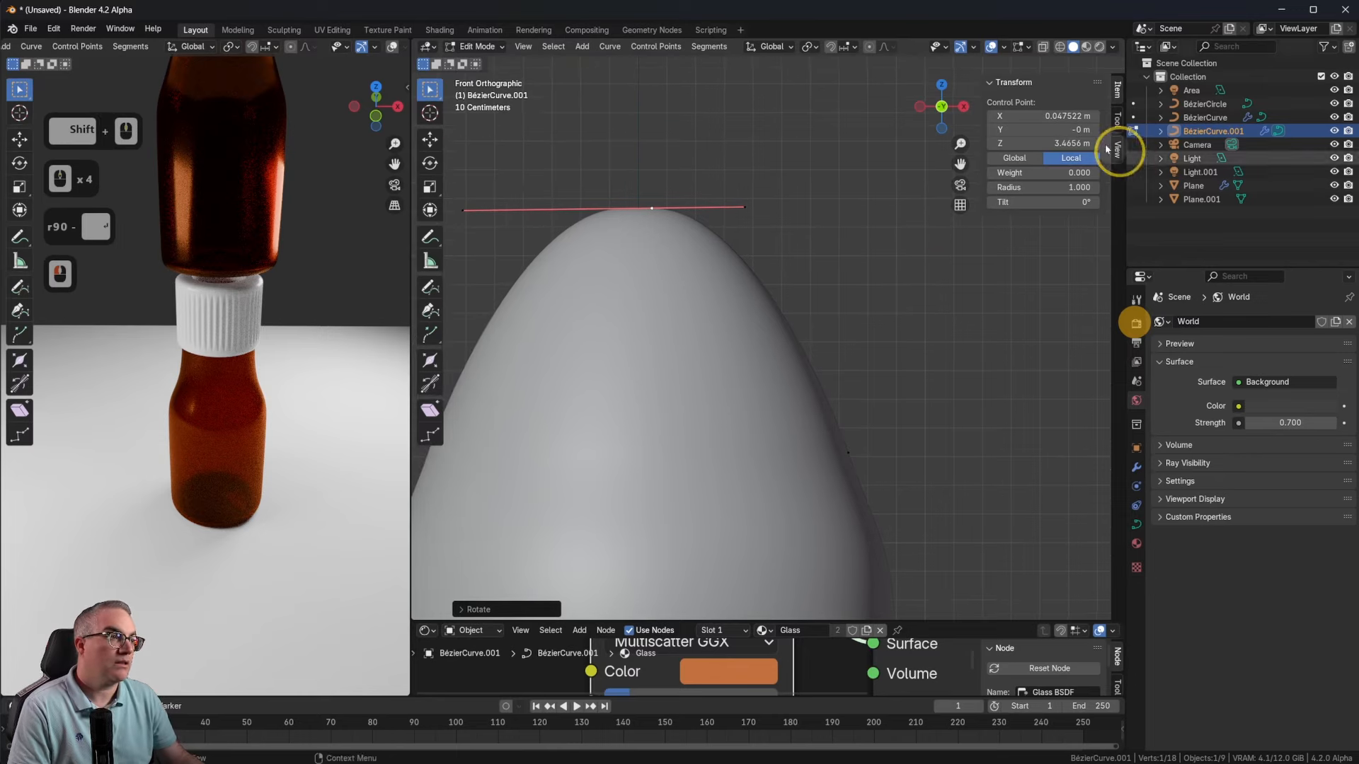
left_click(1062, 115)
type("0")
key("Return")
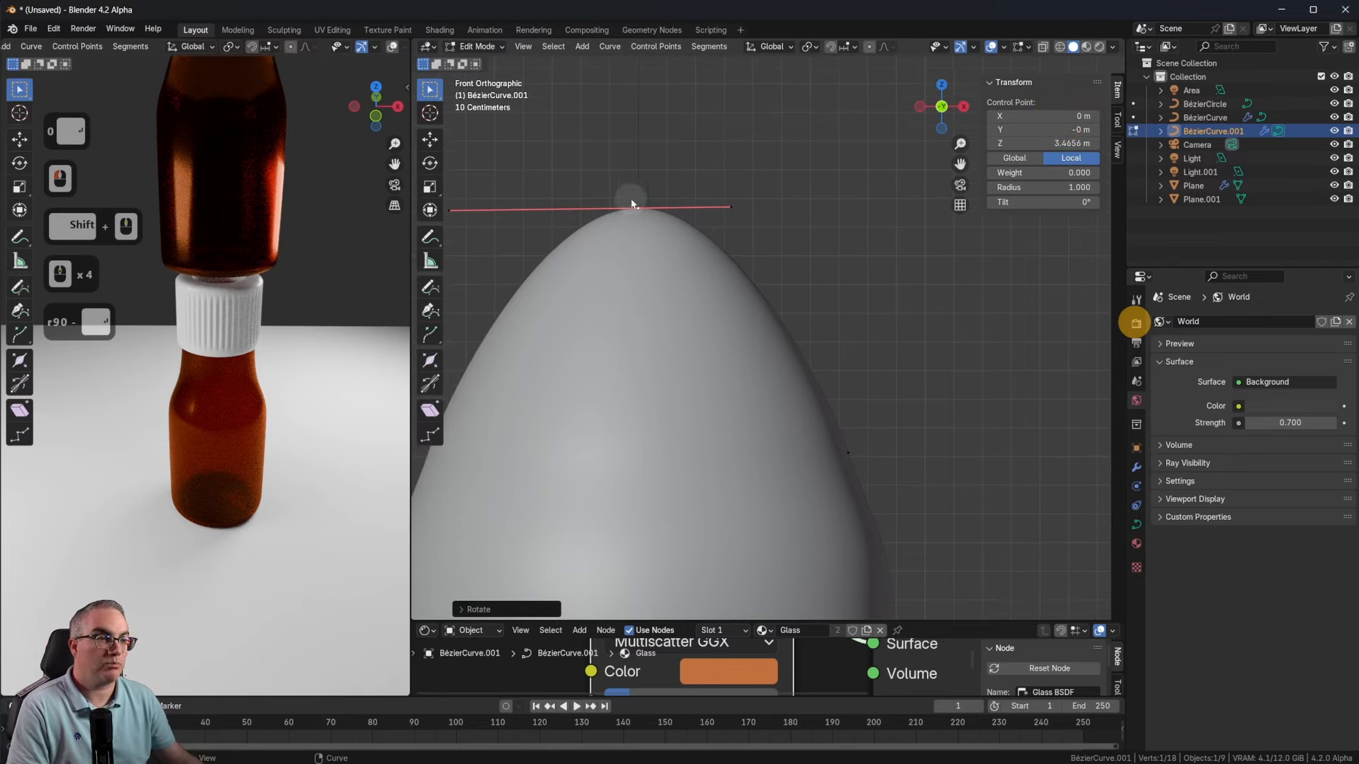
Step: Move the duplicated curve's upper shoulder control point up along Z to about 3.005 m to round the dome
scroll(632, 204, "up", 3)
scroll(717, 256, "down", 8)
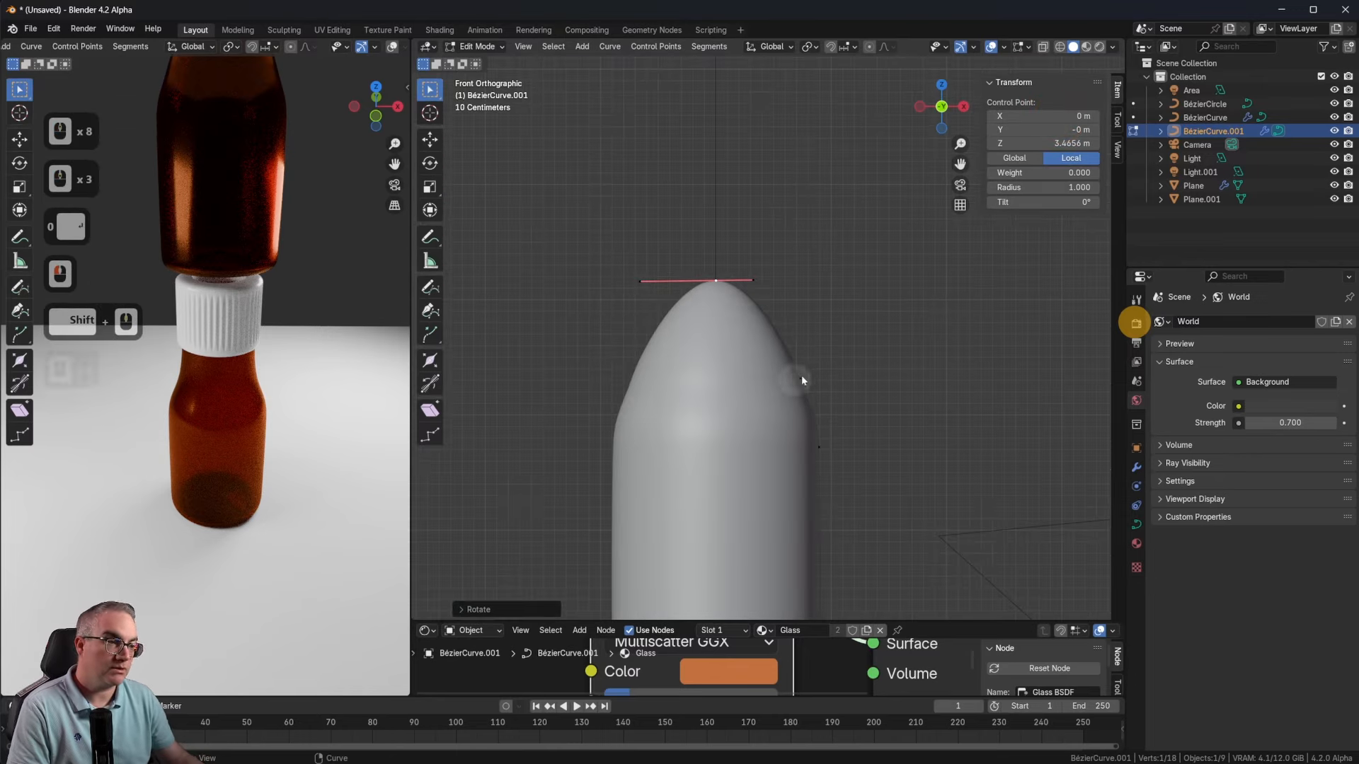
left_click(859, 397)
key("g")
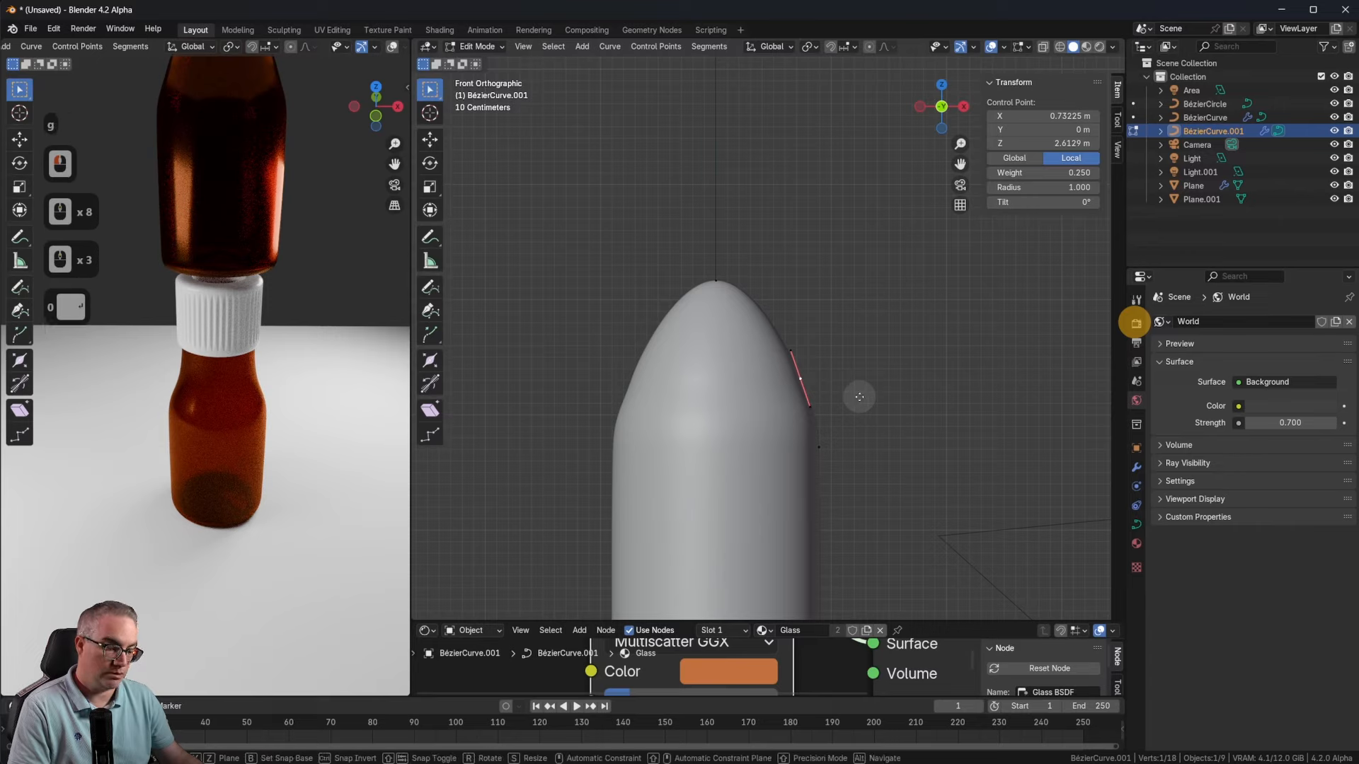
key("z")
left_click(858, 351)
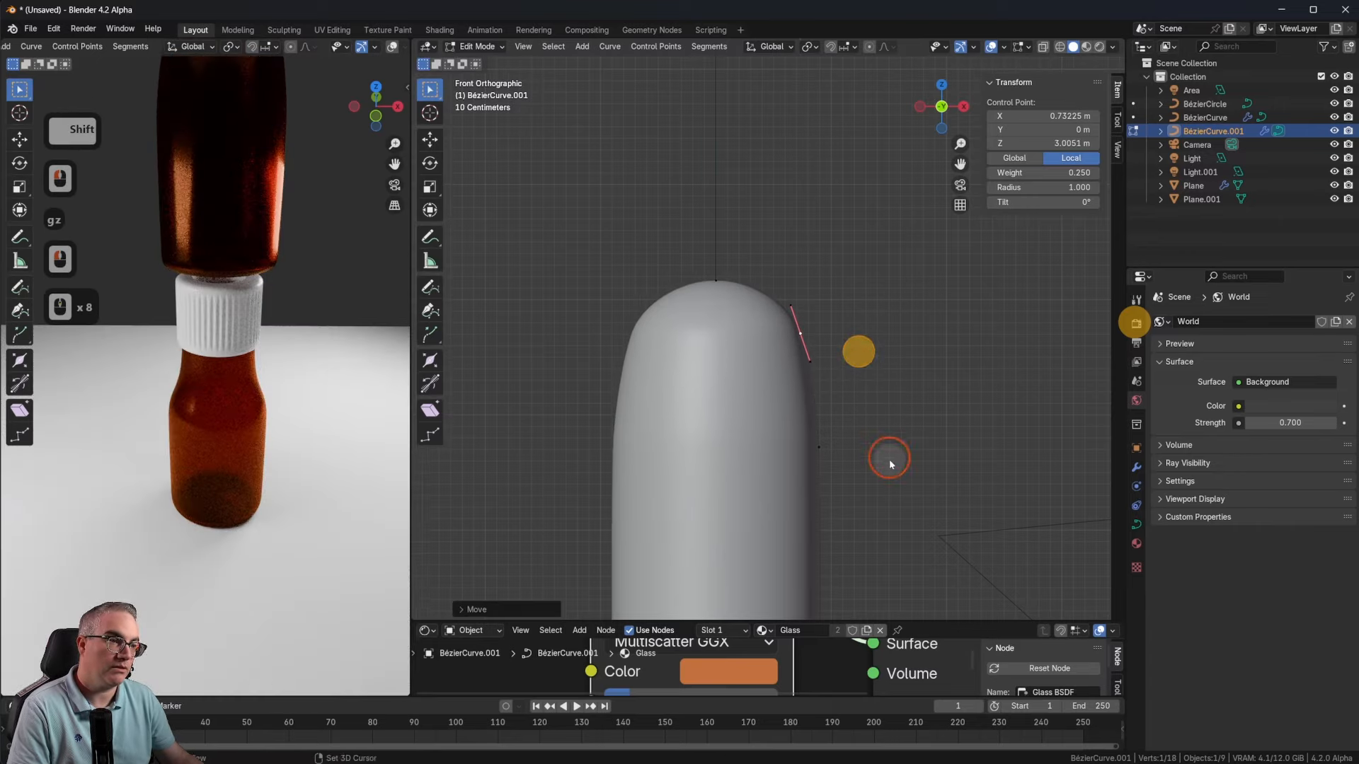
Step: Move the two lower side control points of the duplicated curve about 0.1 m inward along X
middle_click_drag(889, 460, 828, 370, "shift")
left_click(800, 346)
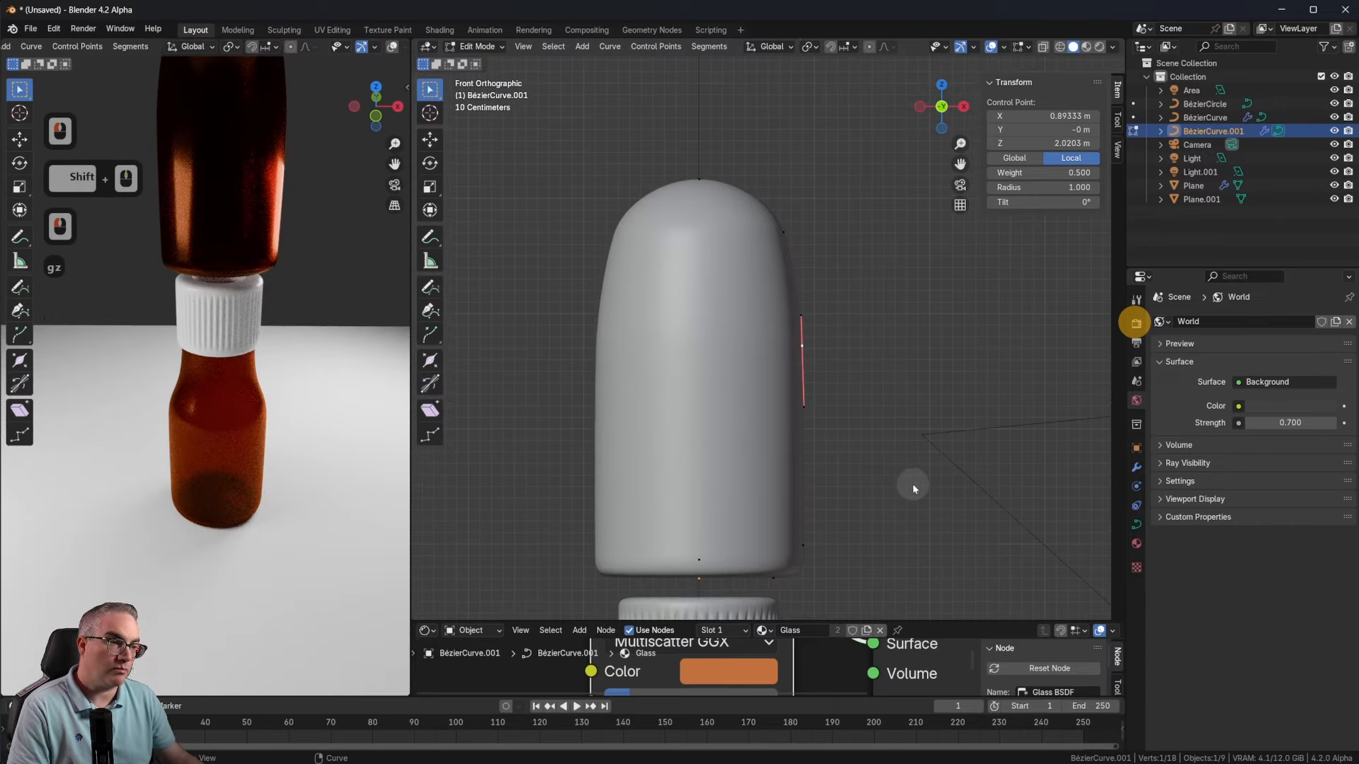
left_click(802, 546, "shift")
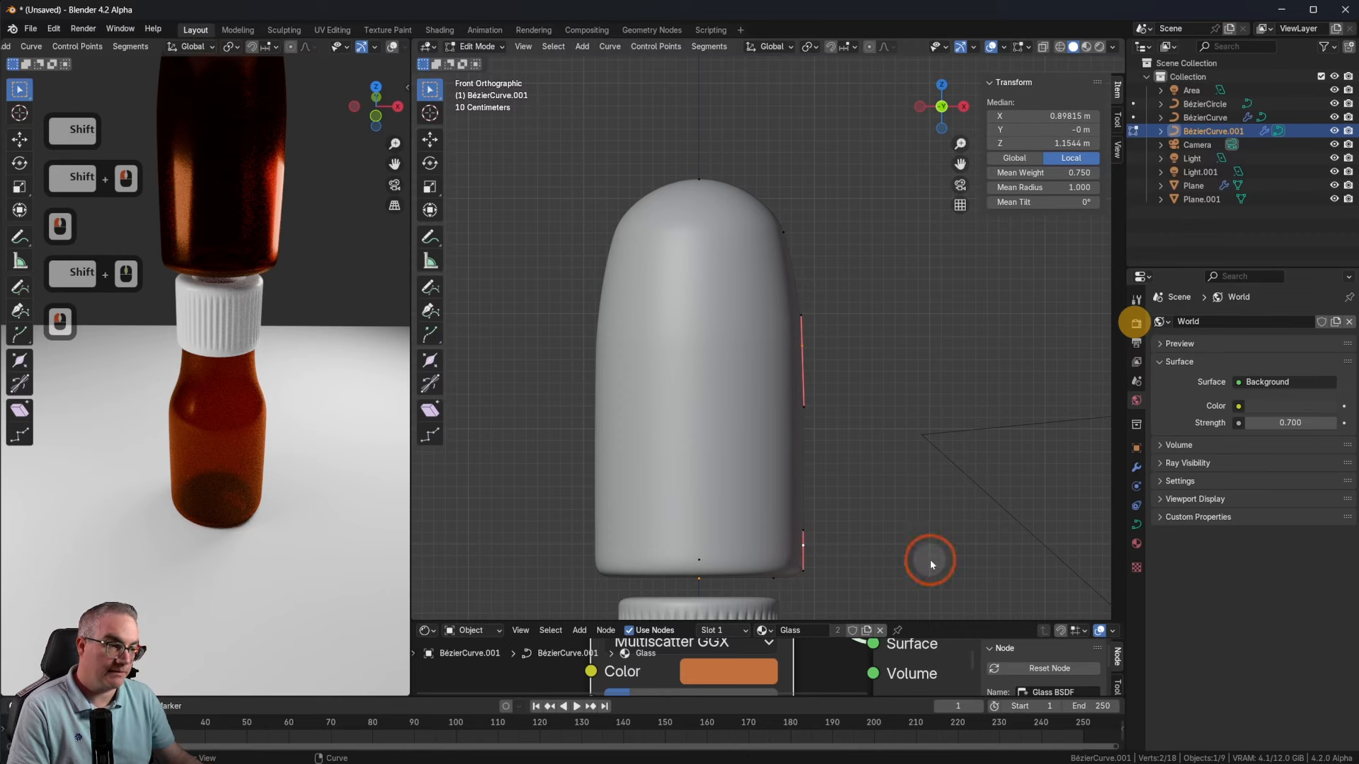
key("g")
key("x")
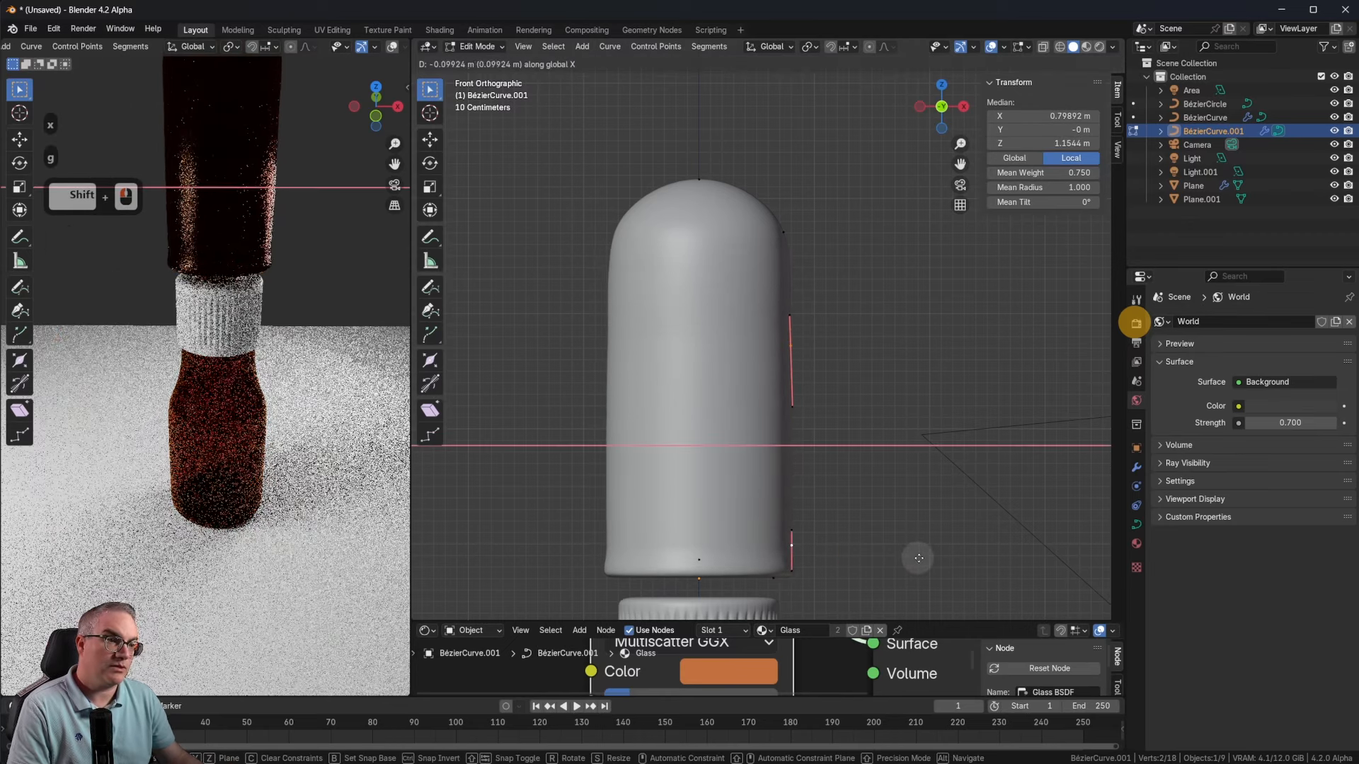
left_click(919, 558)
Step: Delete the two control points forming the duplicated shape's base, and select the lowest remaining side point
left_click(774, 577)
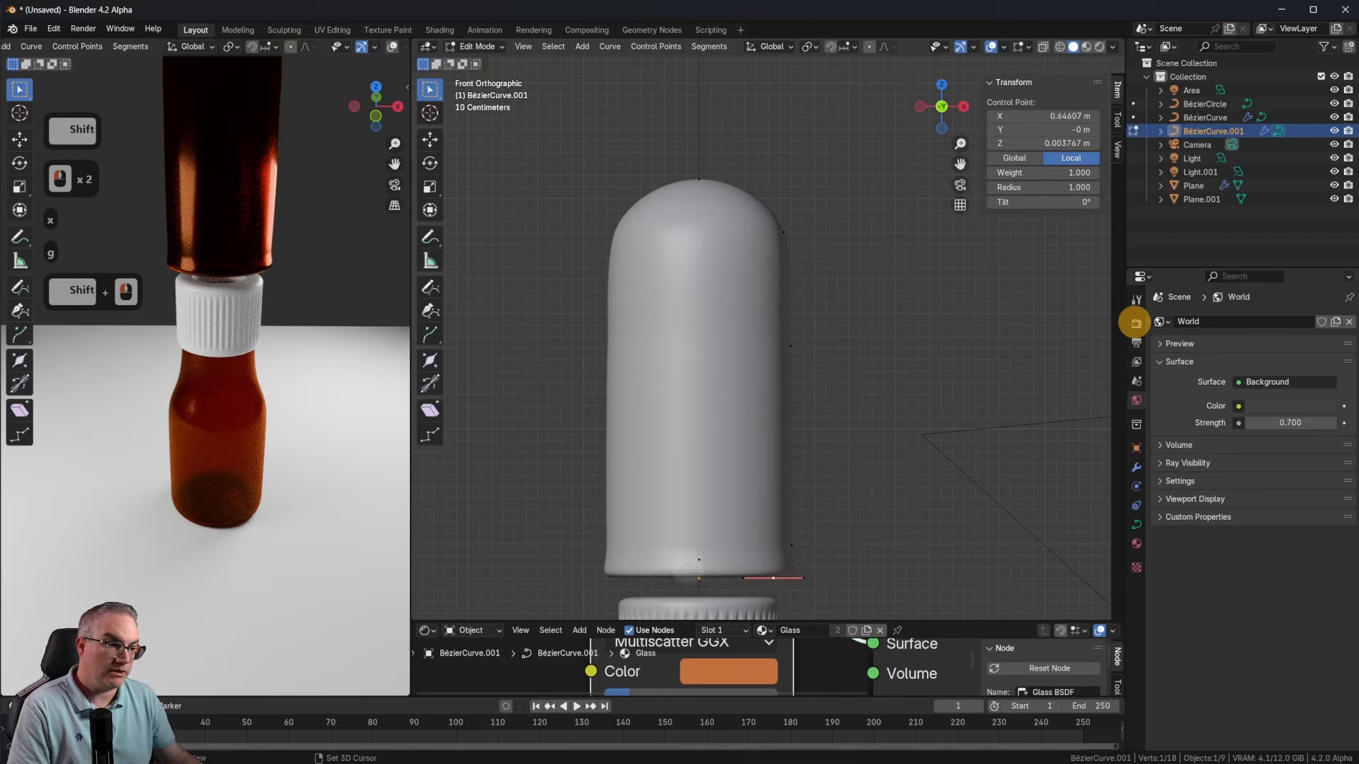
left_click_drag(766, 602, 767, 603, "shift")
key("x")
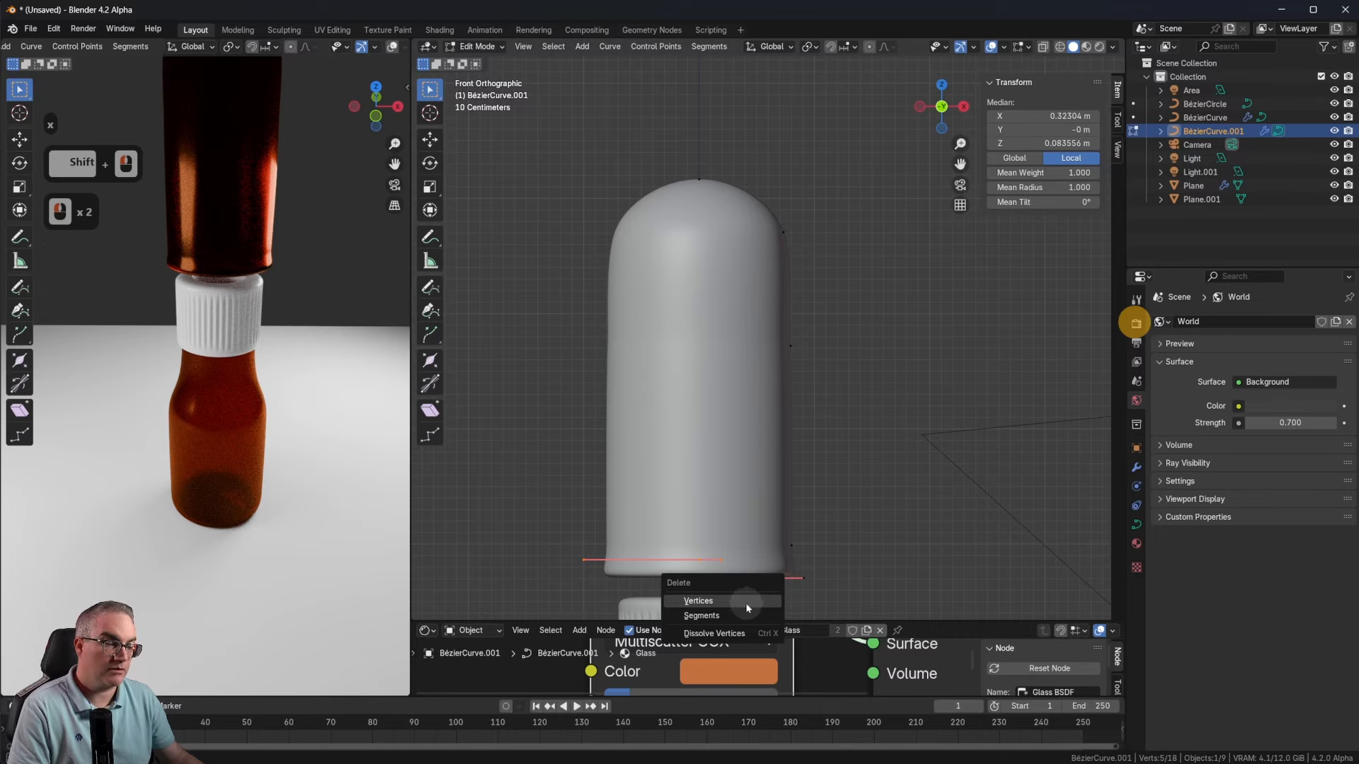
left_click(746, 603)
left_click(791, 547)
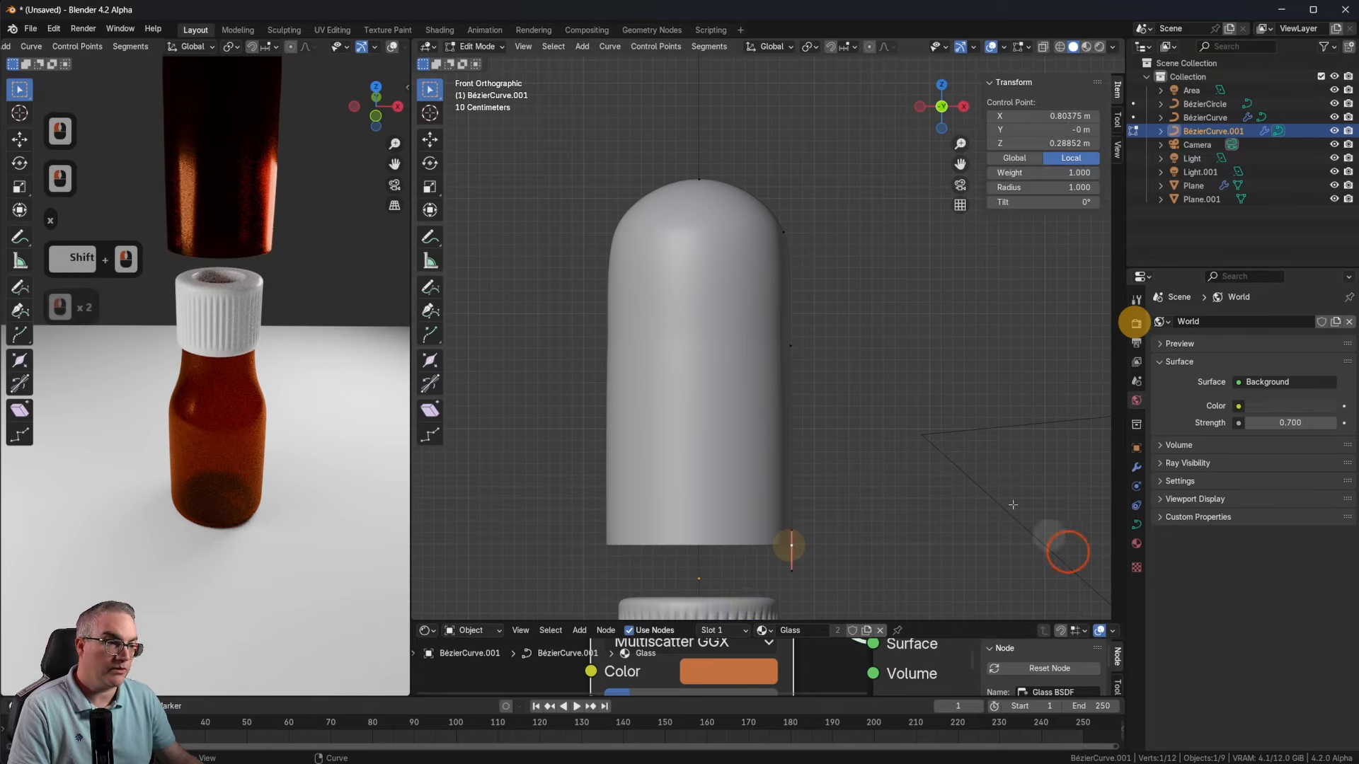
Step: Rotate the middle side control point's handles to vertical and move the point up along Z to about 2.41 m
left_click_drag(691, 147, 940, 605)
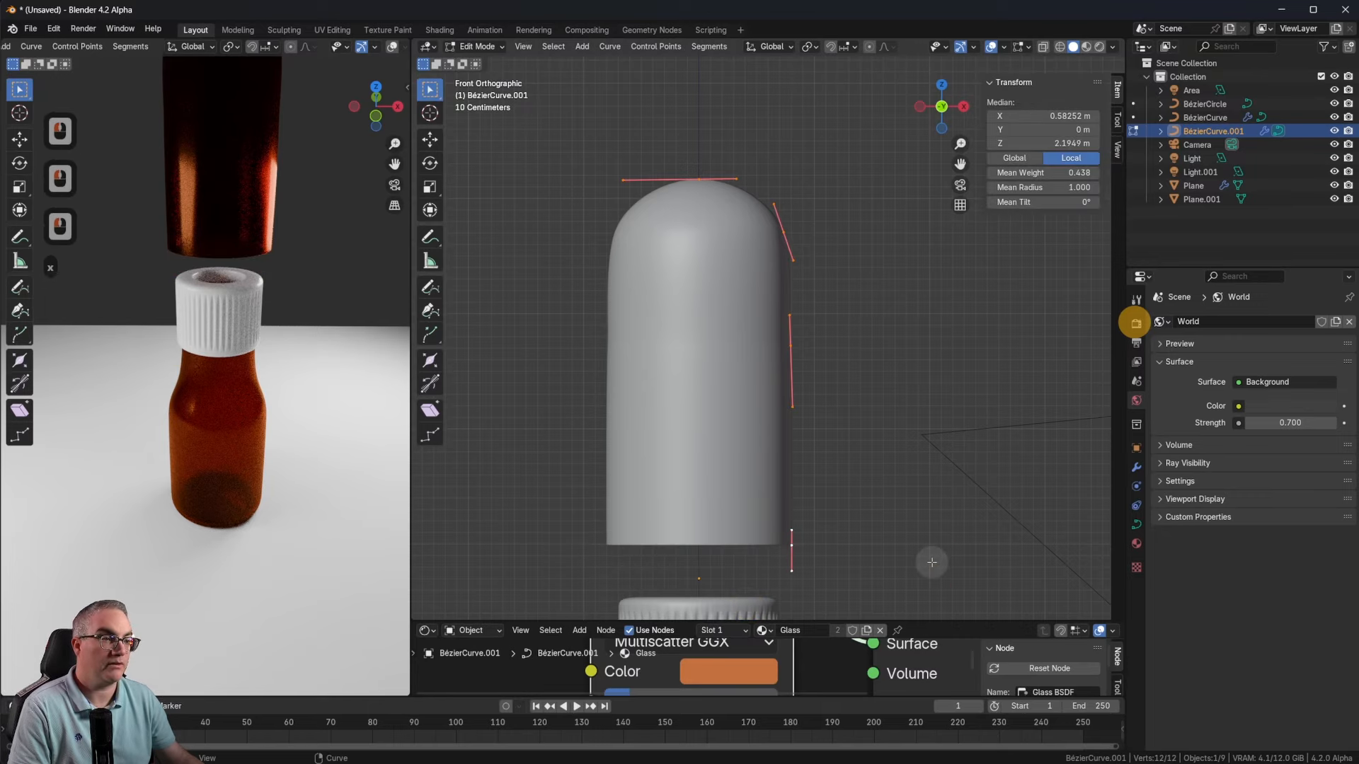
left_click(795, 347)
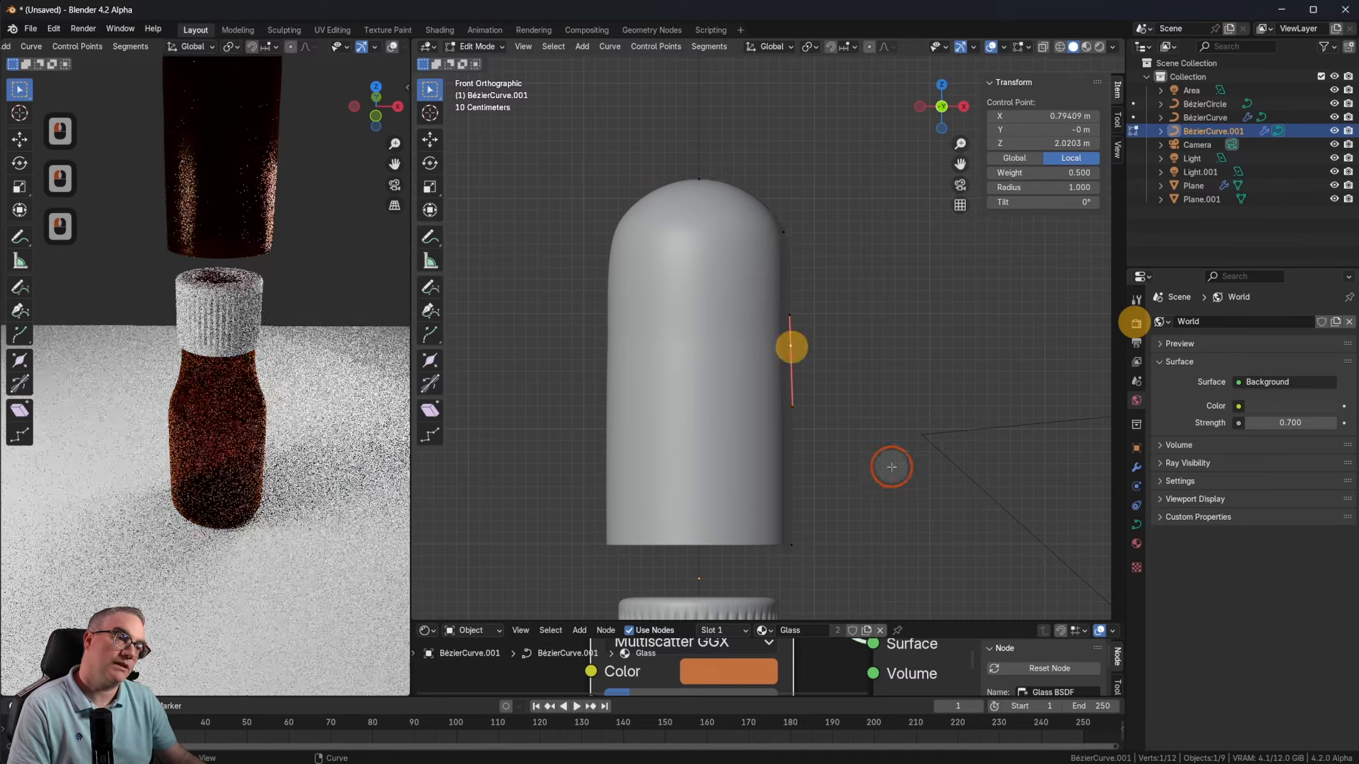
key("r")
left_click(910, 460)
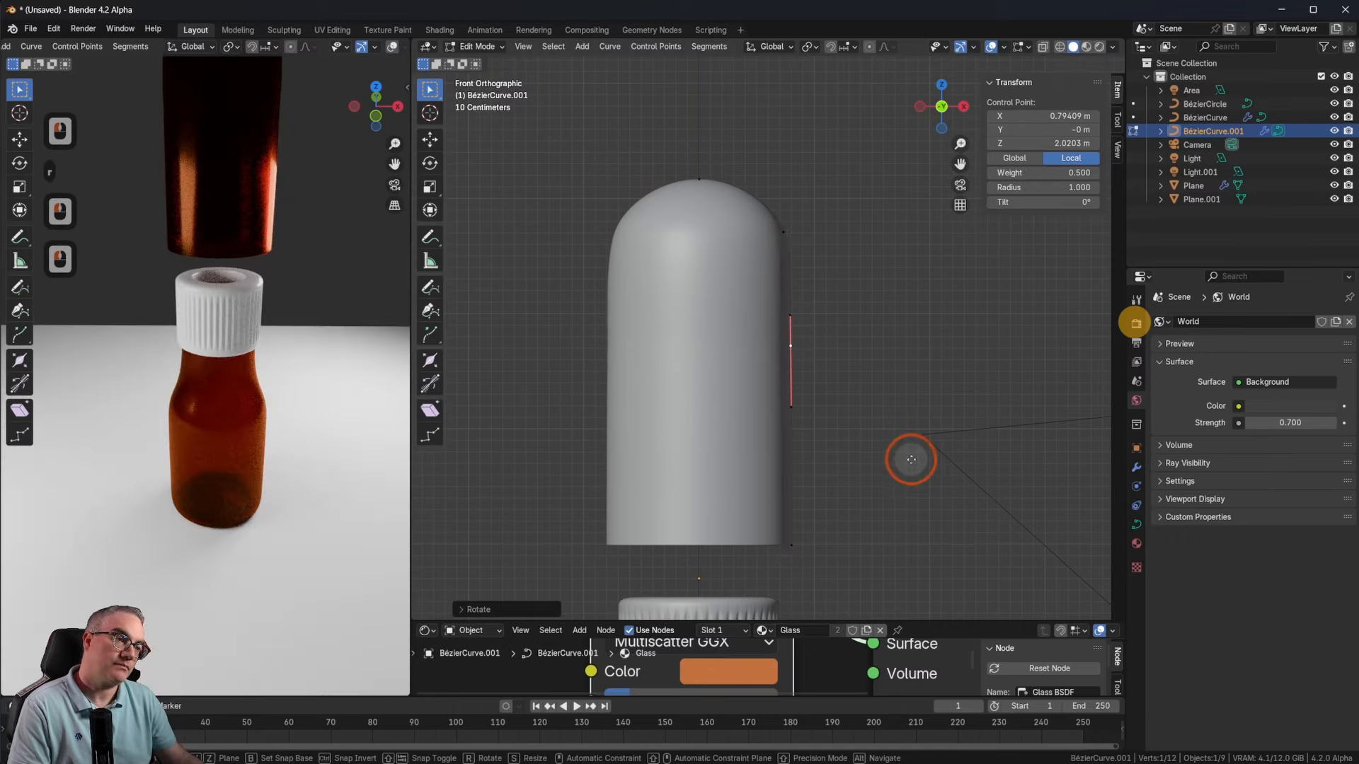
key("g")
key("z")
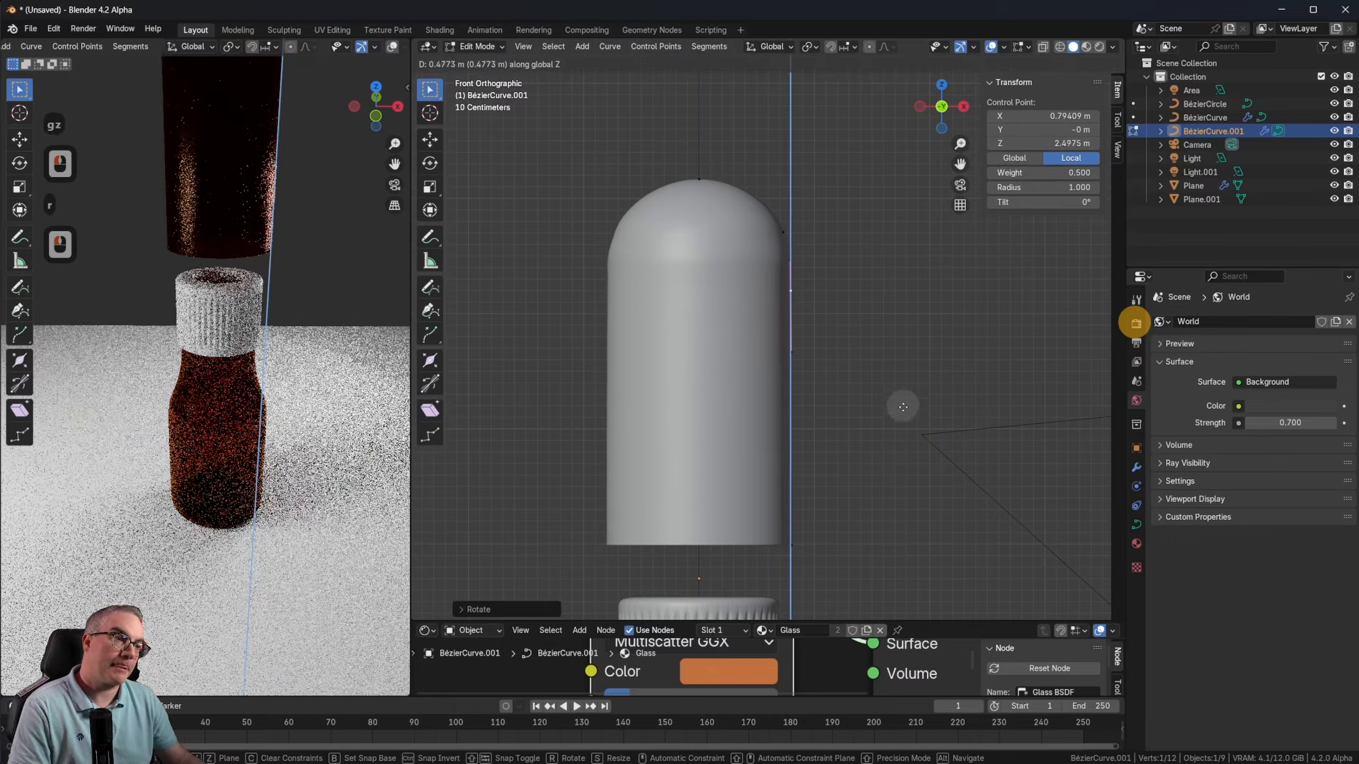
left_click(903, 414)
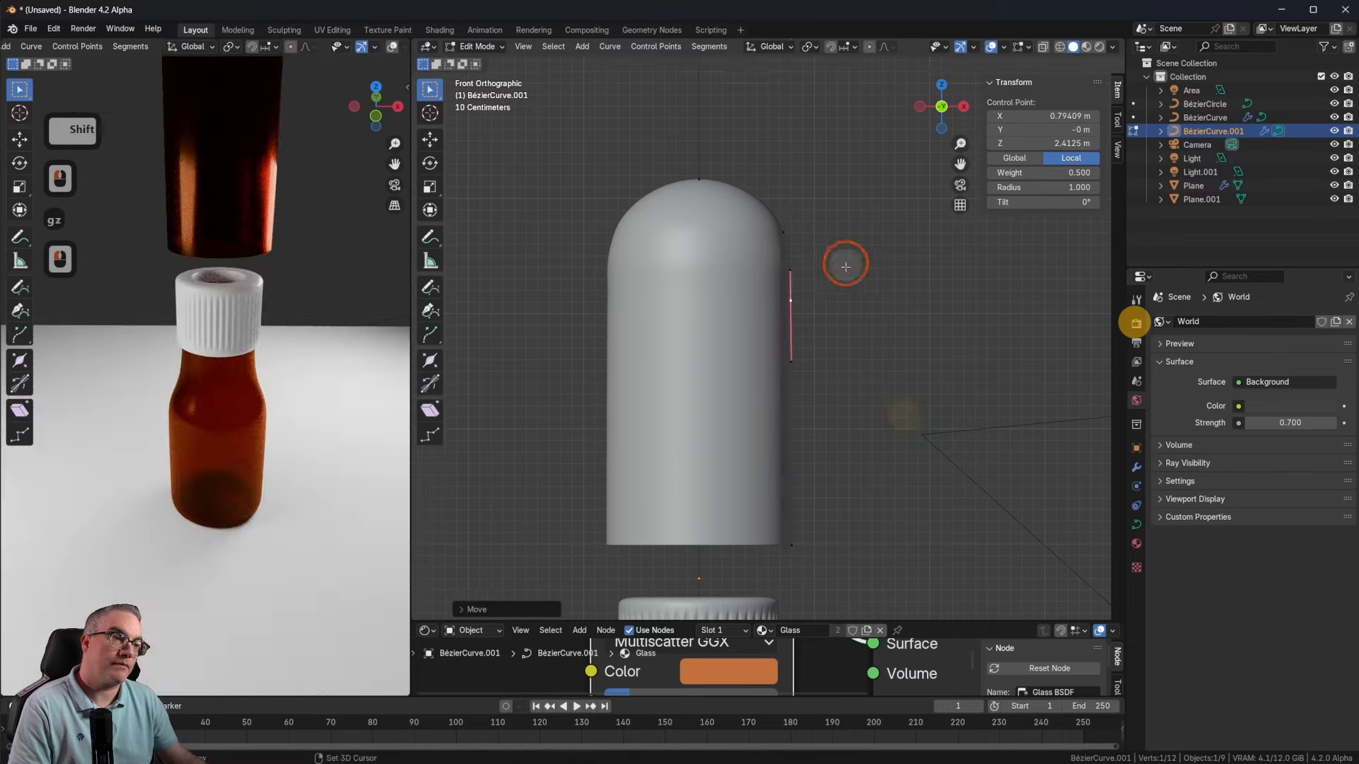
Step: Move the shoulder control point to about X 0.69 m, Z 3.09 m and tilt its handles to follow the dome
middle_click_drag(846, 264, 840, 305, "shift")
scroll(826, 321, "up", 4)
left_click(797, 218)
key("g")
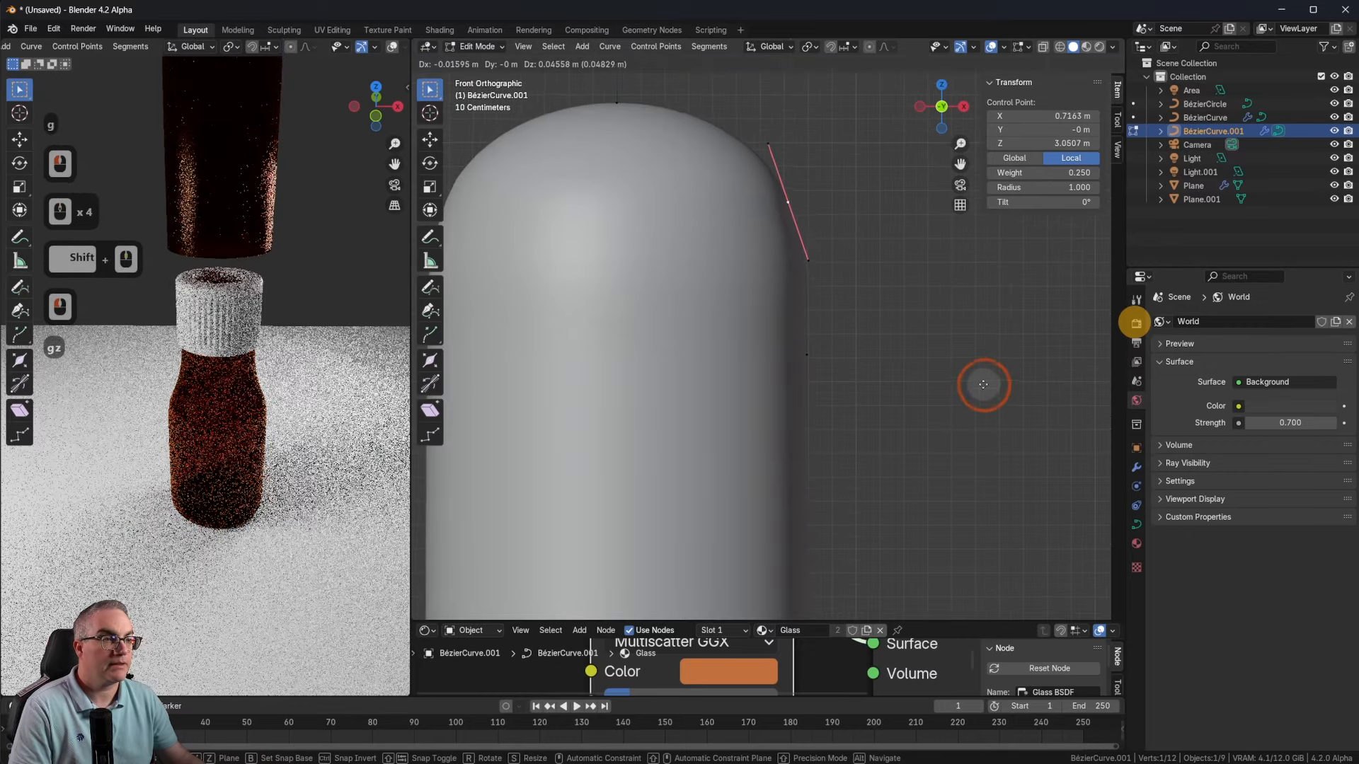
left_click(978, 375)
key("r")
left_click(1005, 385)
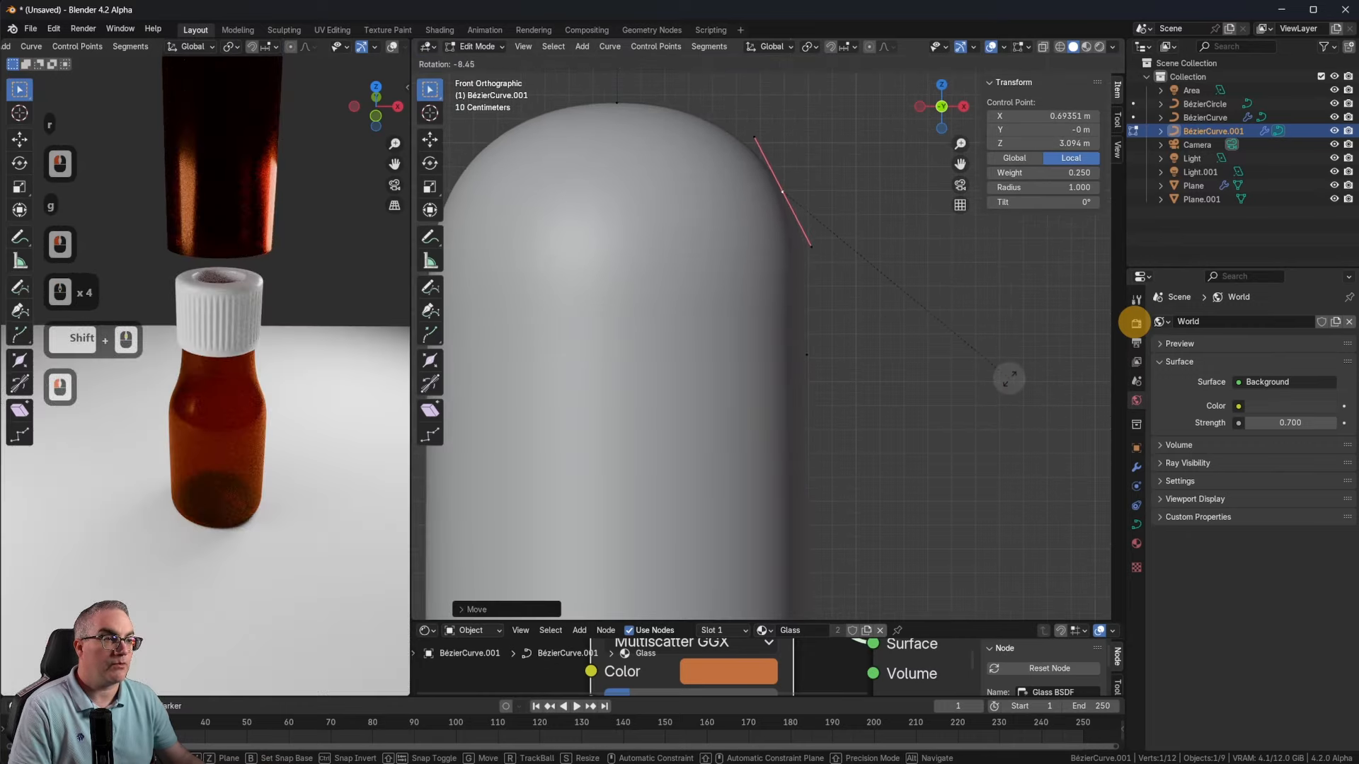
Step: Select the control point at the dome's apex and bring its handles into view from above
middle_click_drag(1011, 379, 778, 368, "shift")
scroll(890, 344, "down", 3)
left_click(714, 242)
scroll(752, 275, "up", 4)
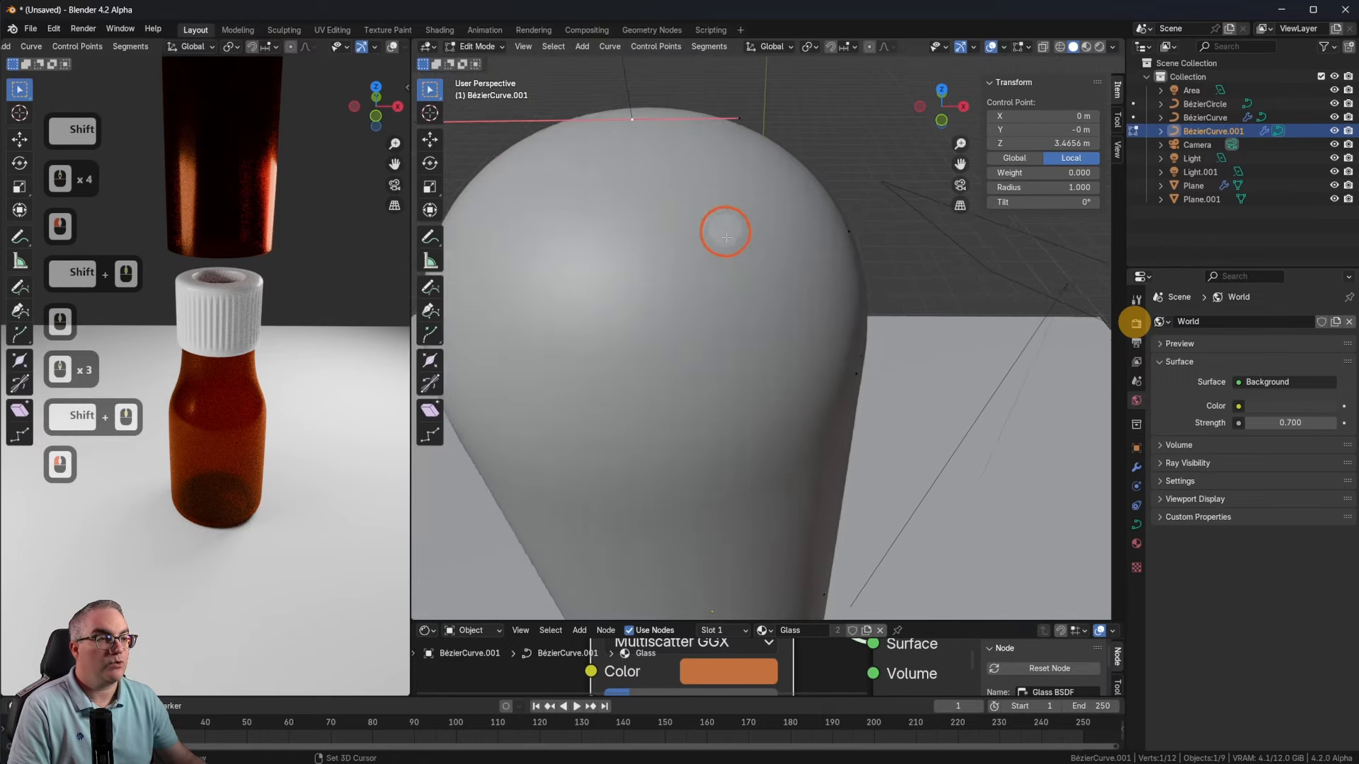
middle_click_drag(722, 227, 773, 388, "shift")
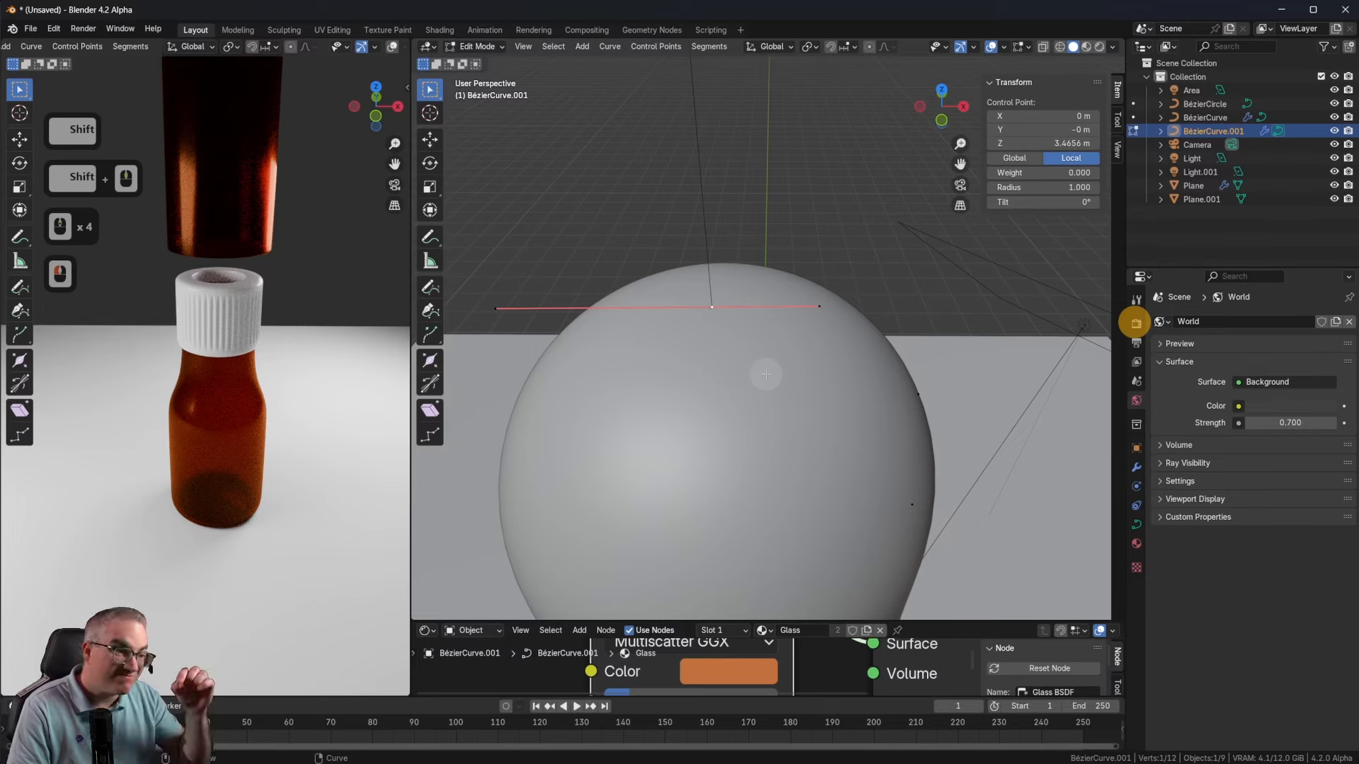
left_click(496, 308)
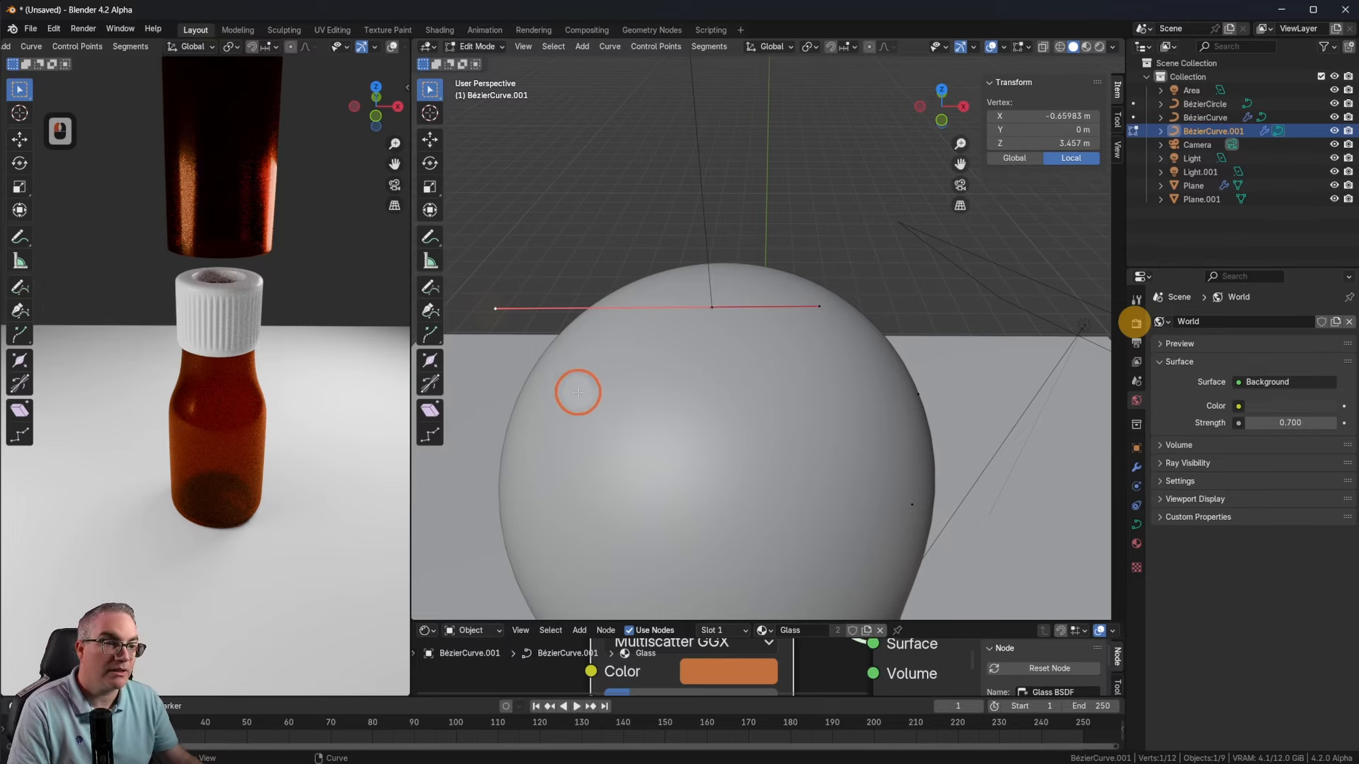
key("g")
key("x")
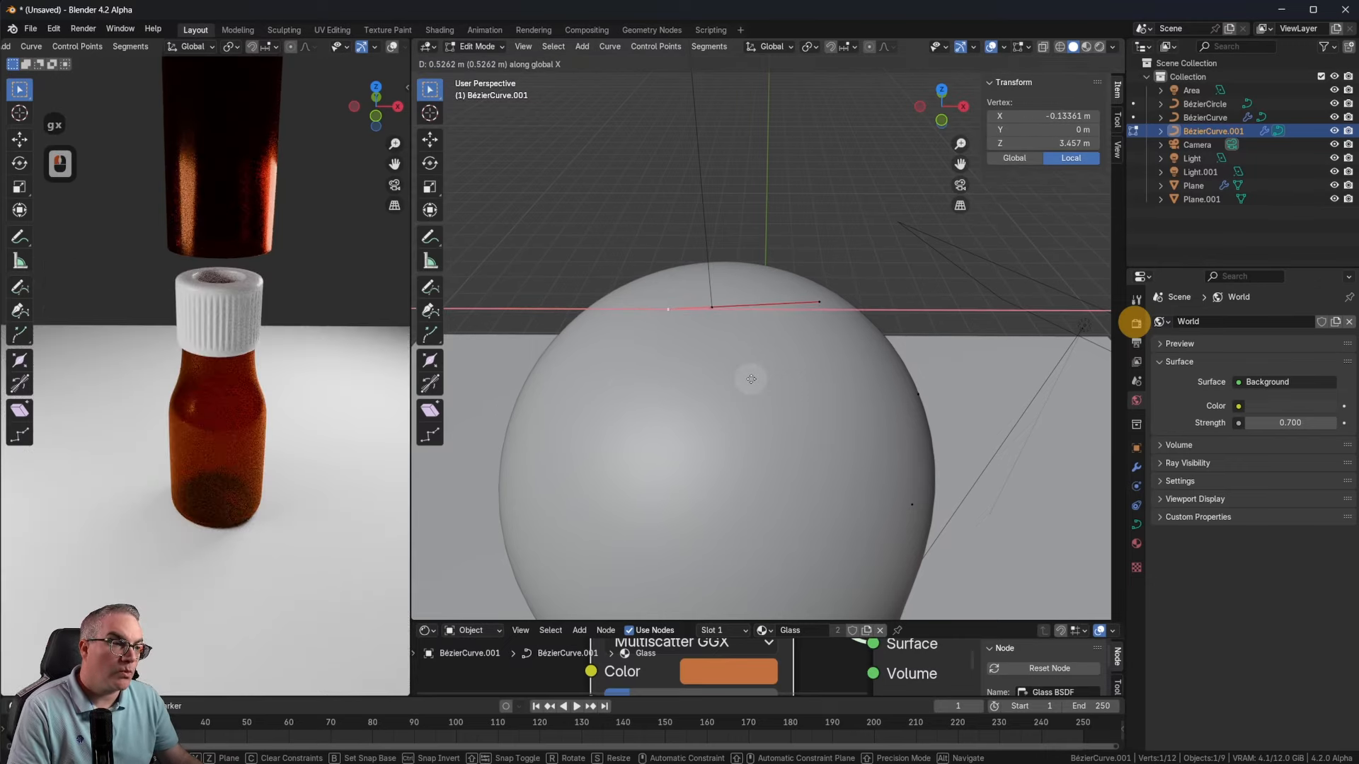
key("Escape")
Step: Scale the apex control point's outer handle so that it ends at about X 0.311 m
left_click(816, 307)
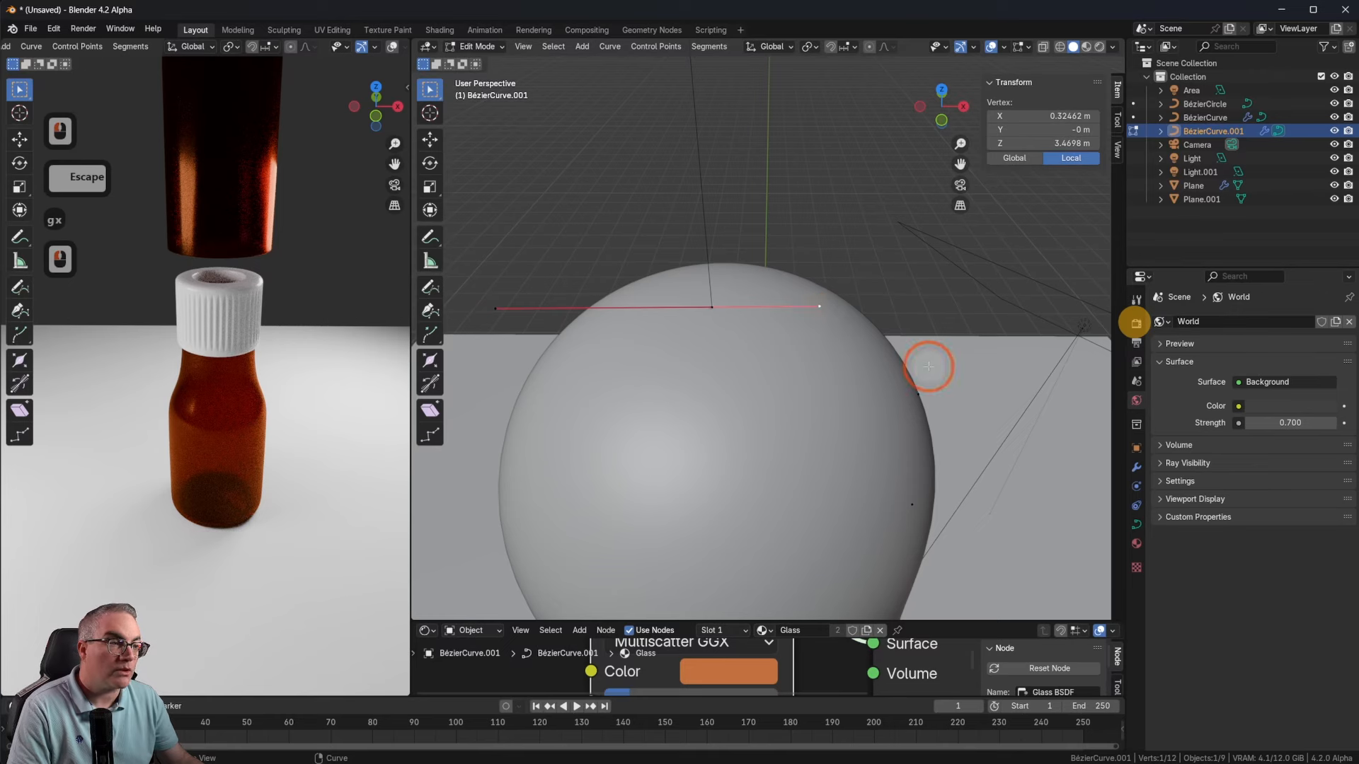
key("s")
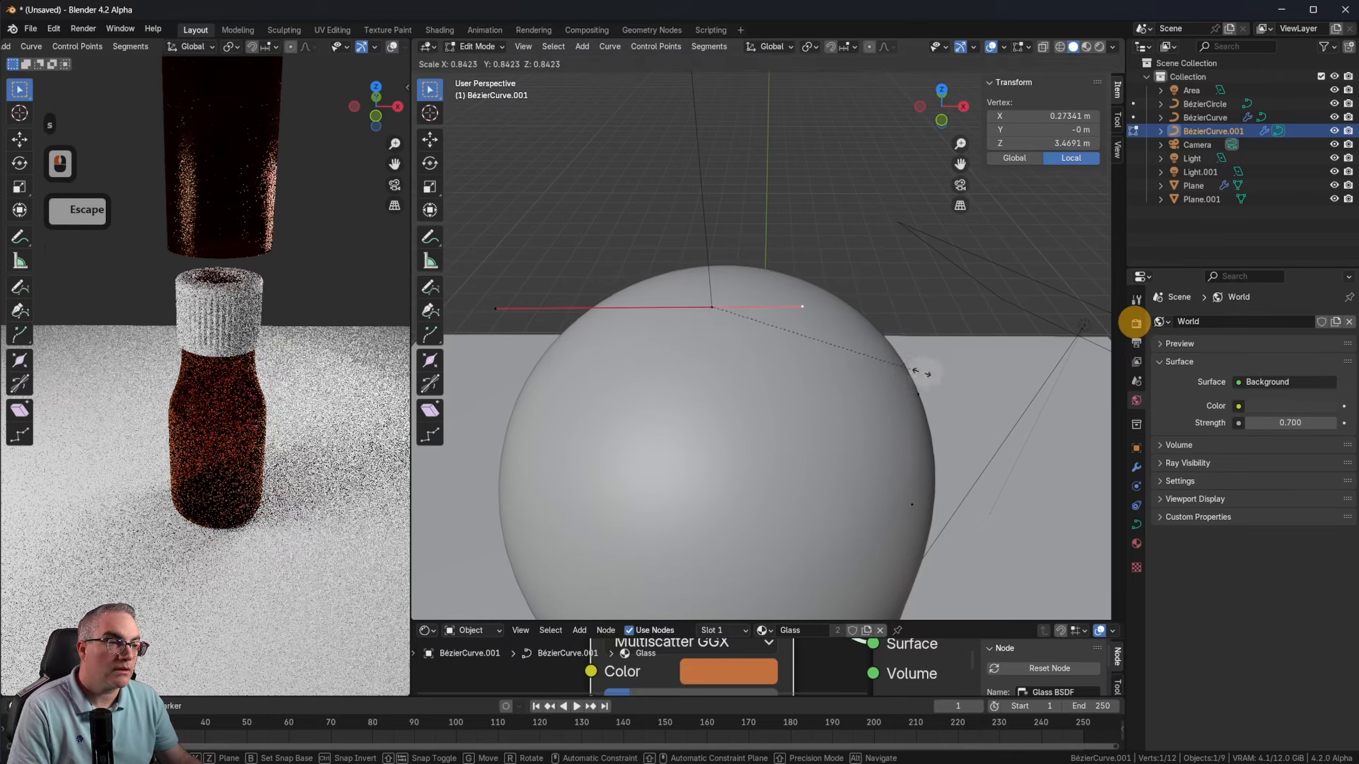
left_click(919, 373)
key("KP_1")
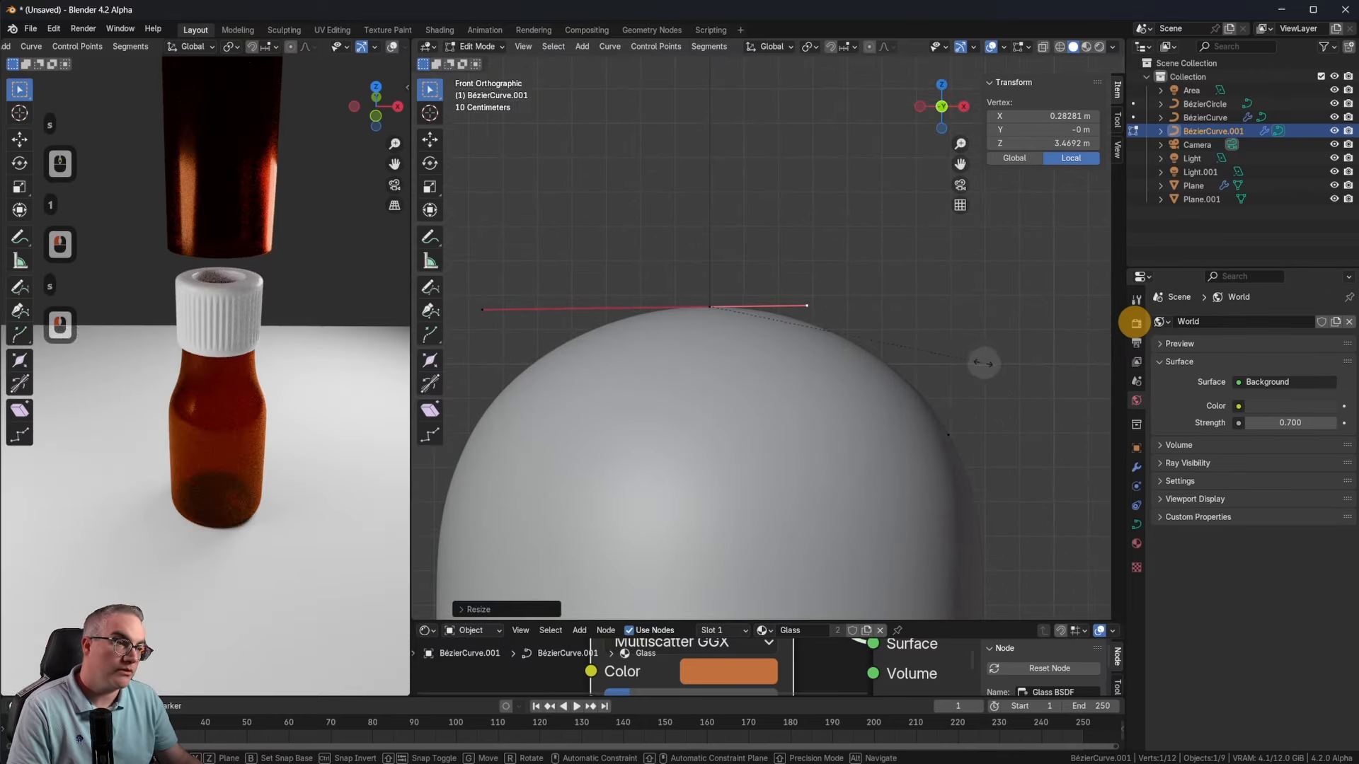
key("s")
left_click(1011, 362)
scroll(781, 347, "up", 2)
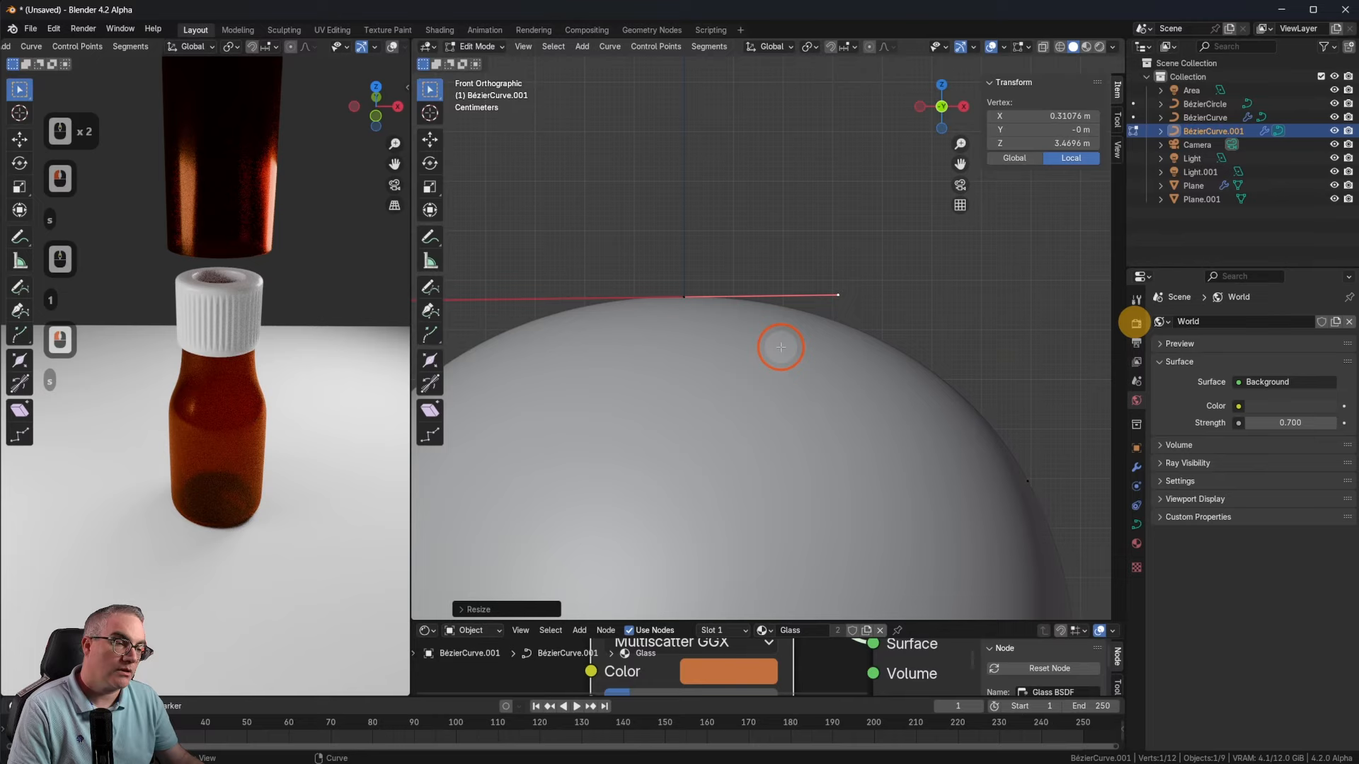
Step: Move the apex control point outward along X to about 0.015 m, off the rotation axis
left_click(683, 297)
key("g")
key("x")
left_click(840, 376)
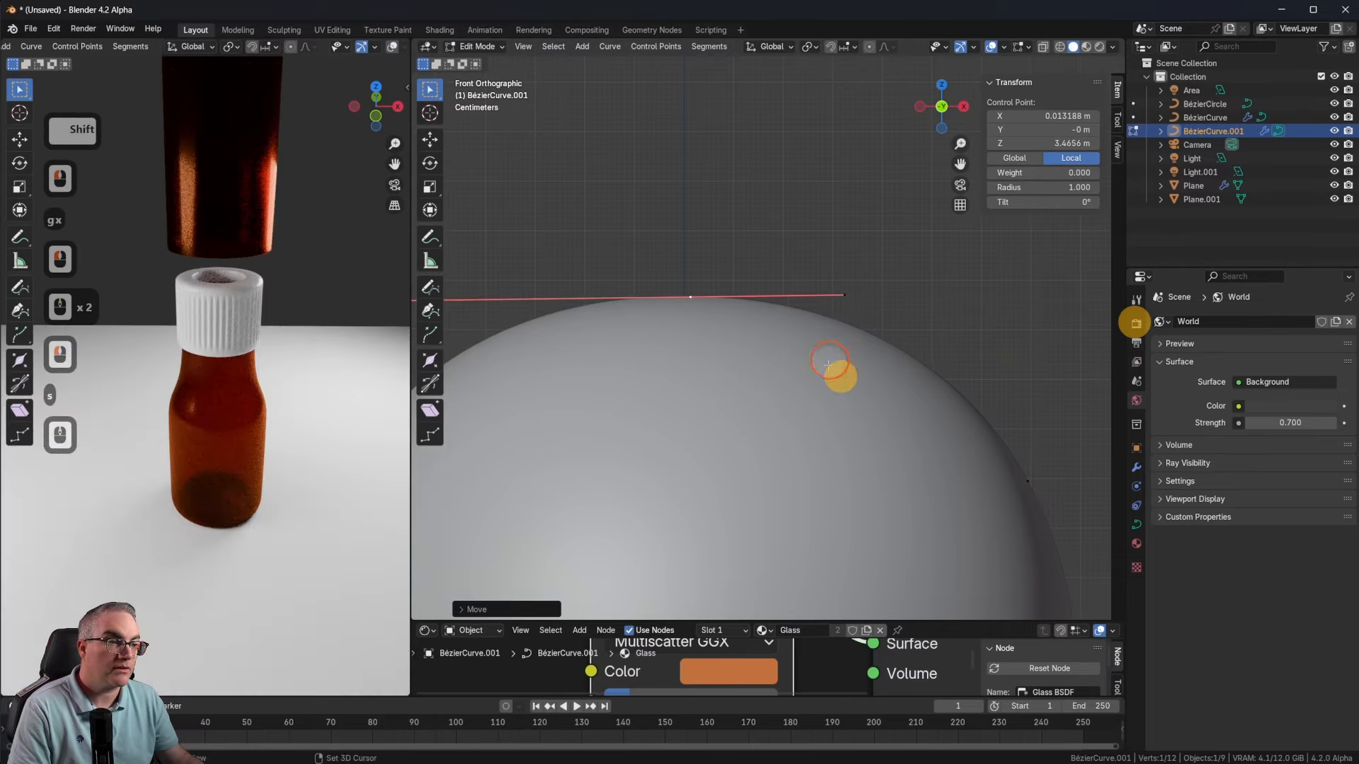
middle_click_drag(828, 364, 798, 505)
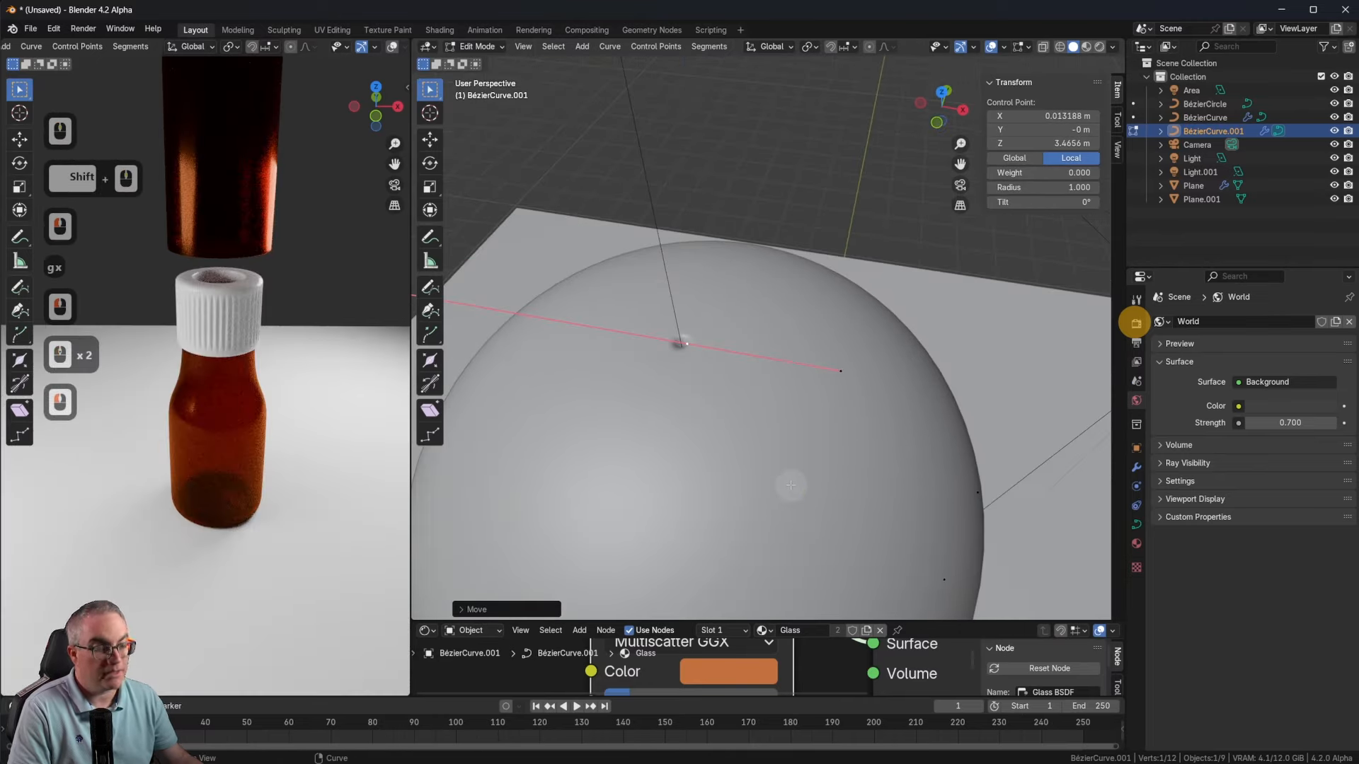
key("g")
key("x")
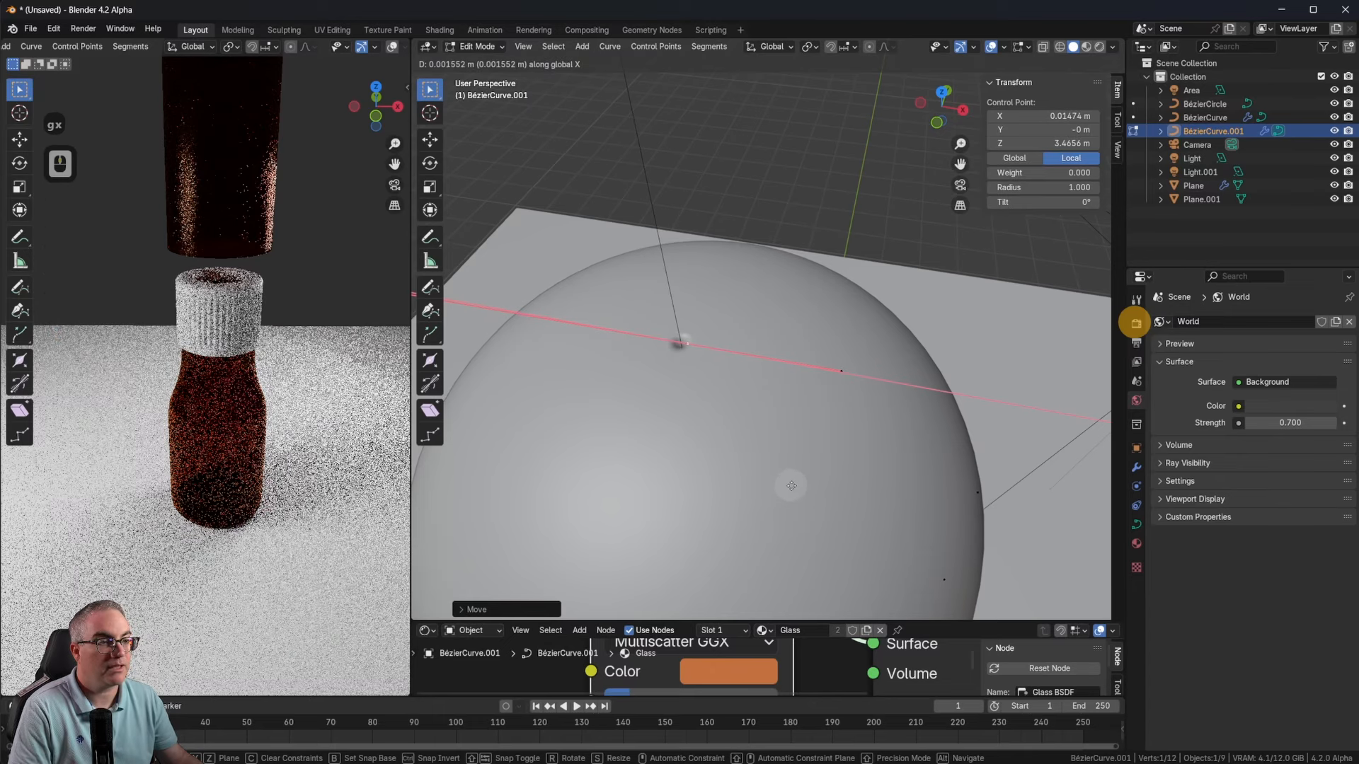
left_click(792, 485)
Step: Return to Object Mode and remove the Solidify modifier from the duplicated curve
scroll(777, 486, "down", 4)
middle_click_drag(777, 486, 807, 206, "shift")
scroll(806, 212, "down", 5)
middle_click_drag(814, 464, 812, 378)
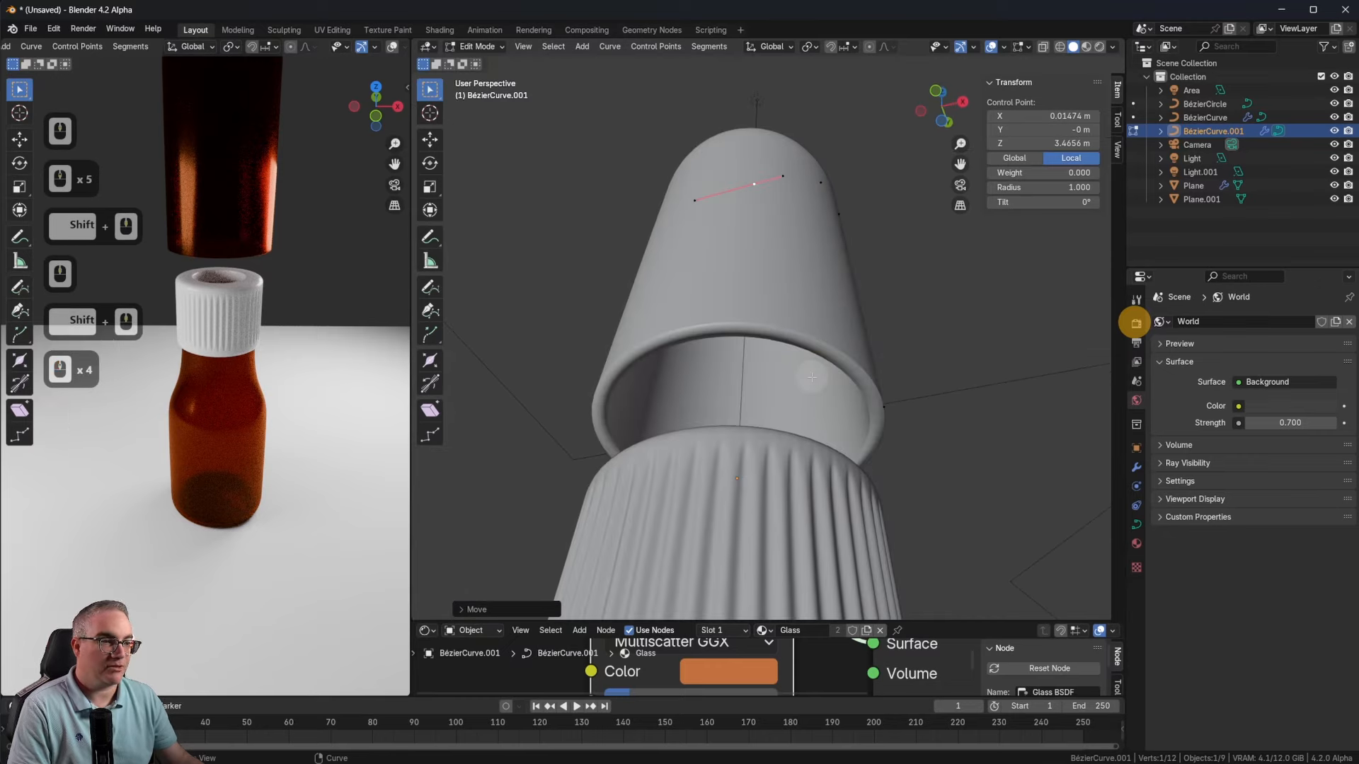
key("Tab")
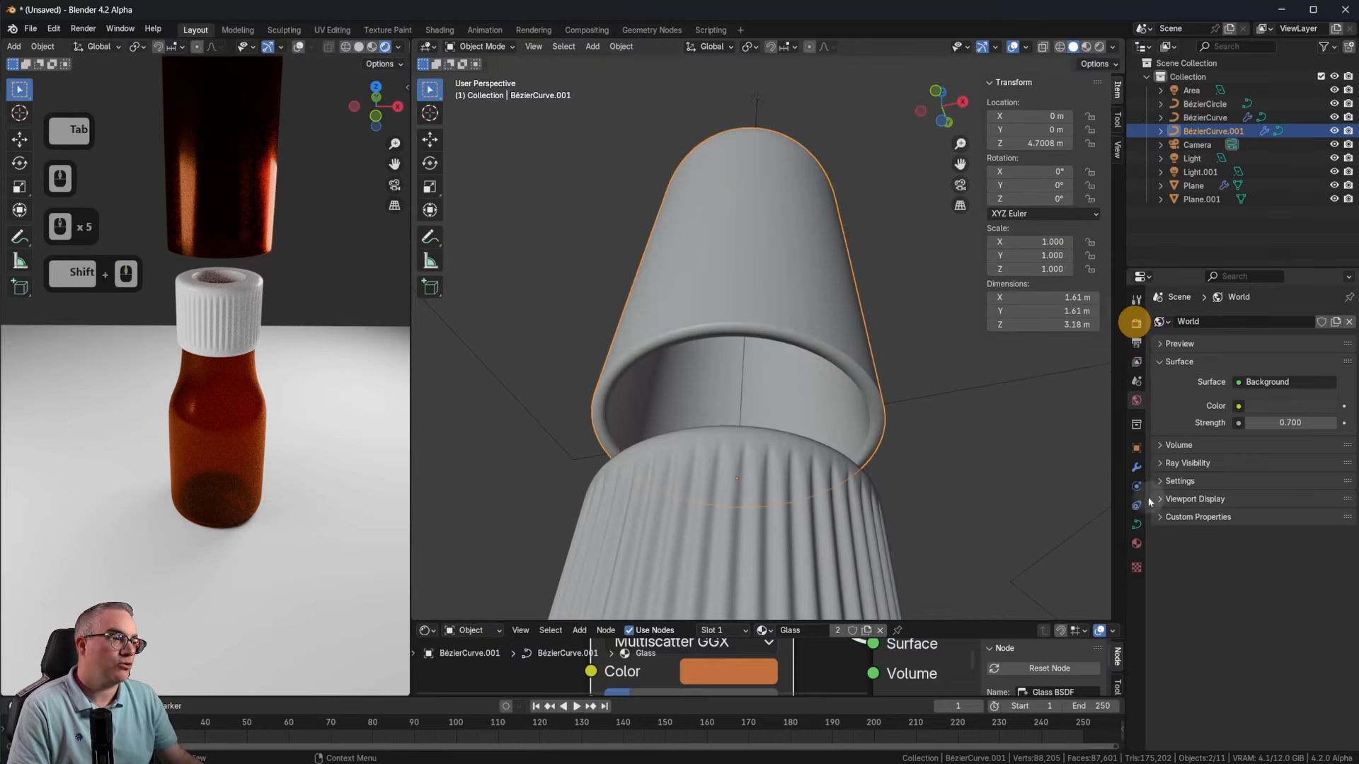
left_click(1136, 467)
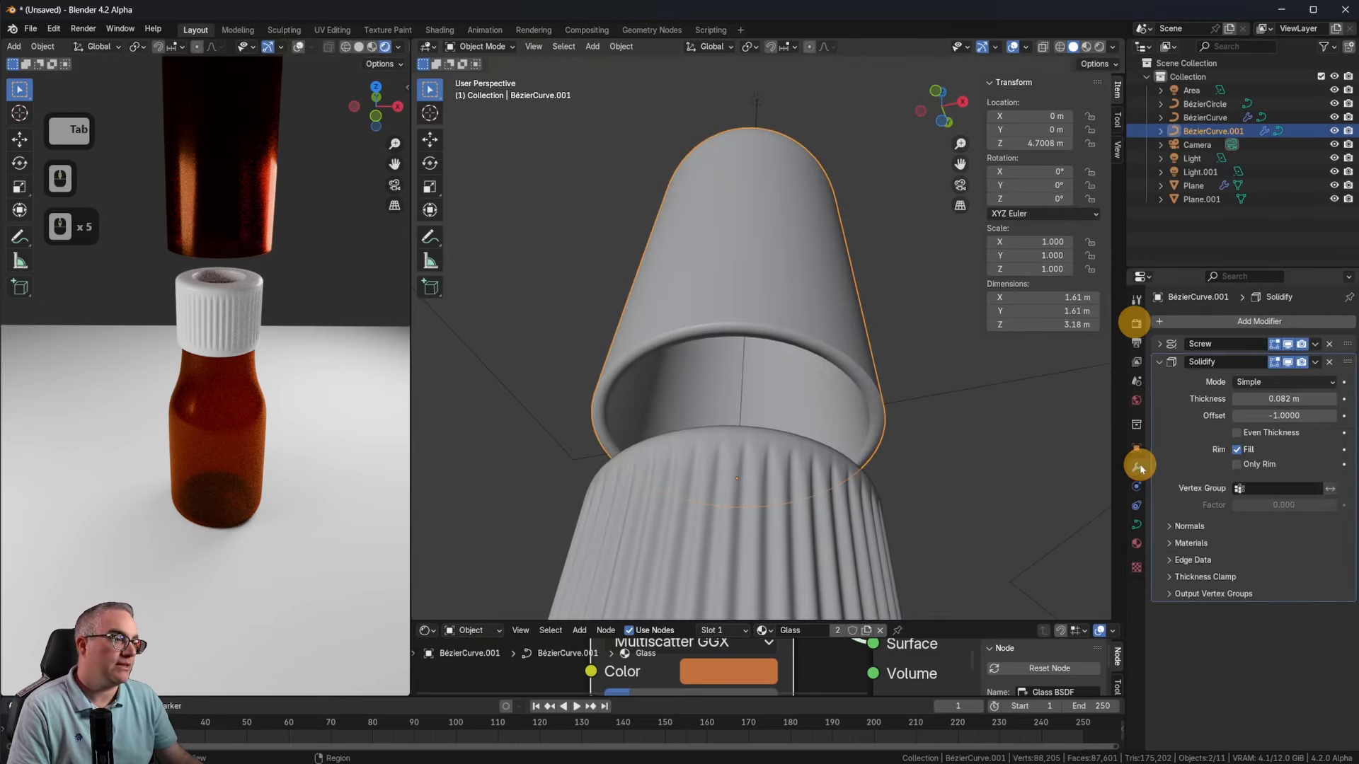
left_click(1328, 362)
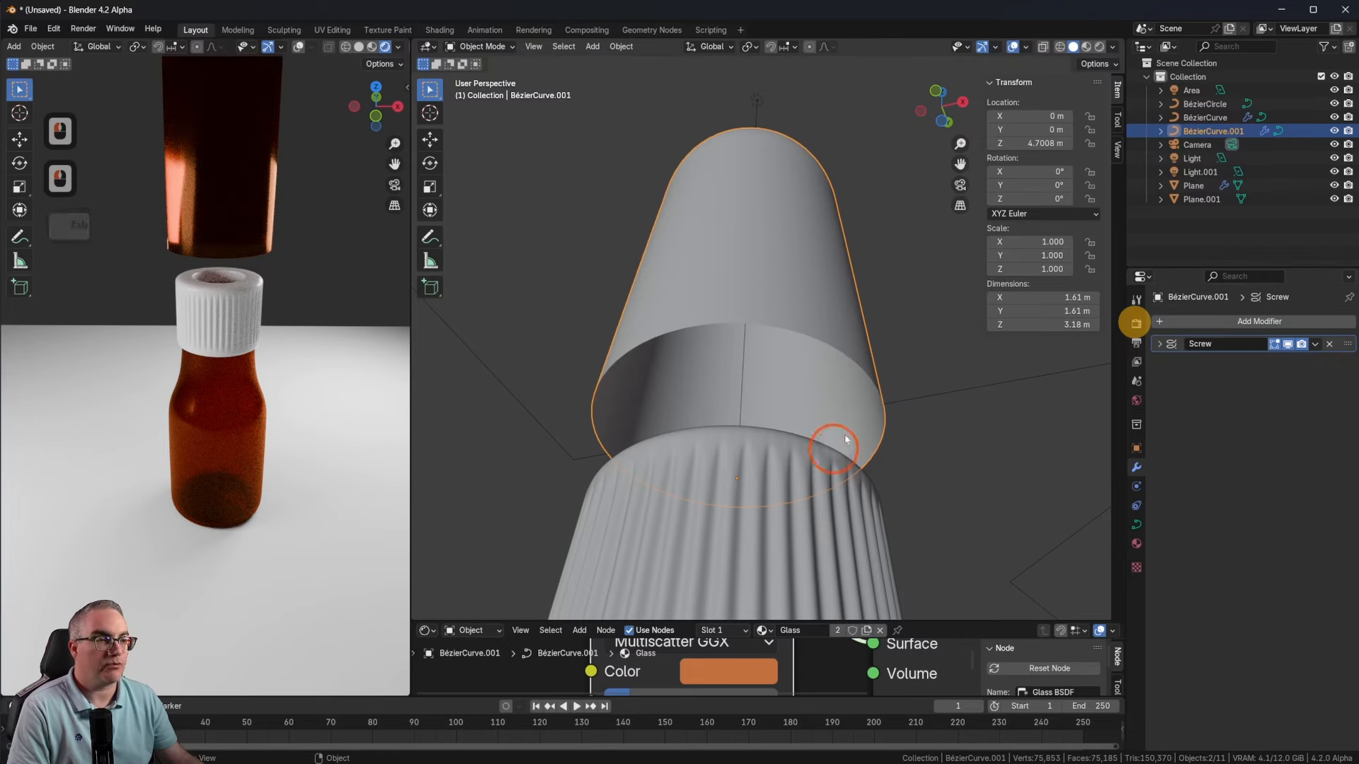
Step: Reopen the duplicated curve in Edit Mode, seen in front orthographic view
scroll(904, 413, "down", 4)
key("KP_1")
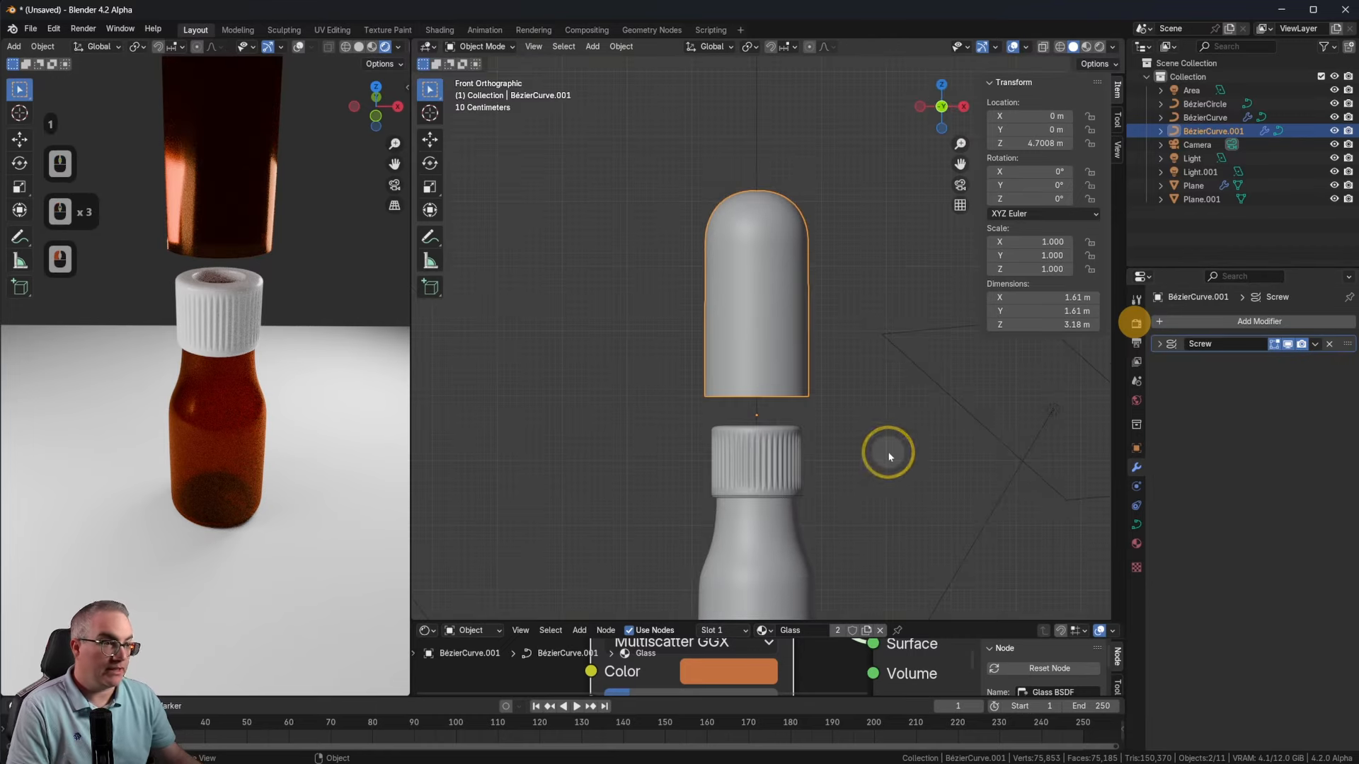
scroll(891, 446, "up", 3)
key("Tab")
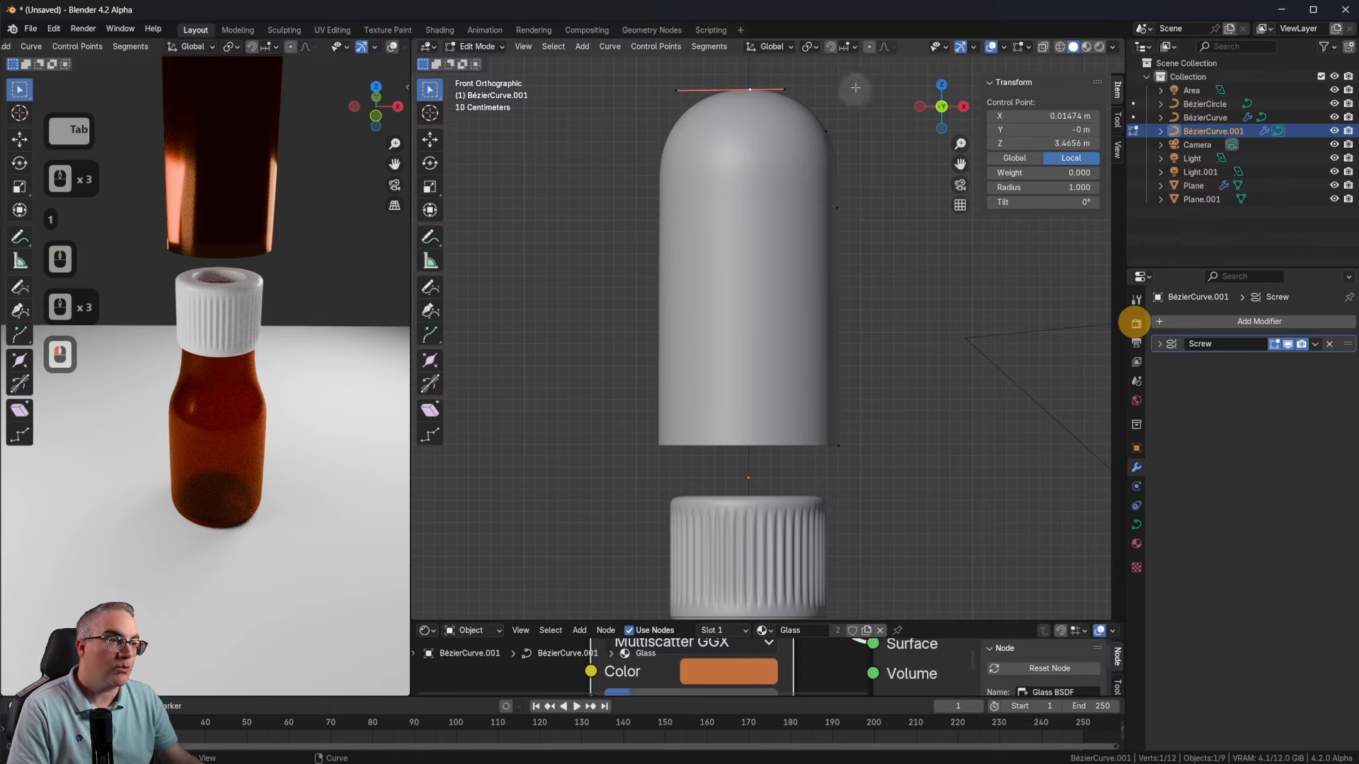
left_click_drag(854, 87, 718, 449)
key("s")
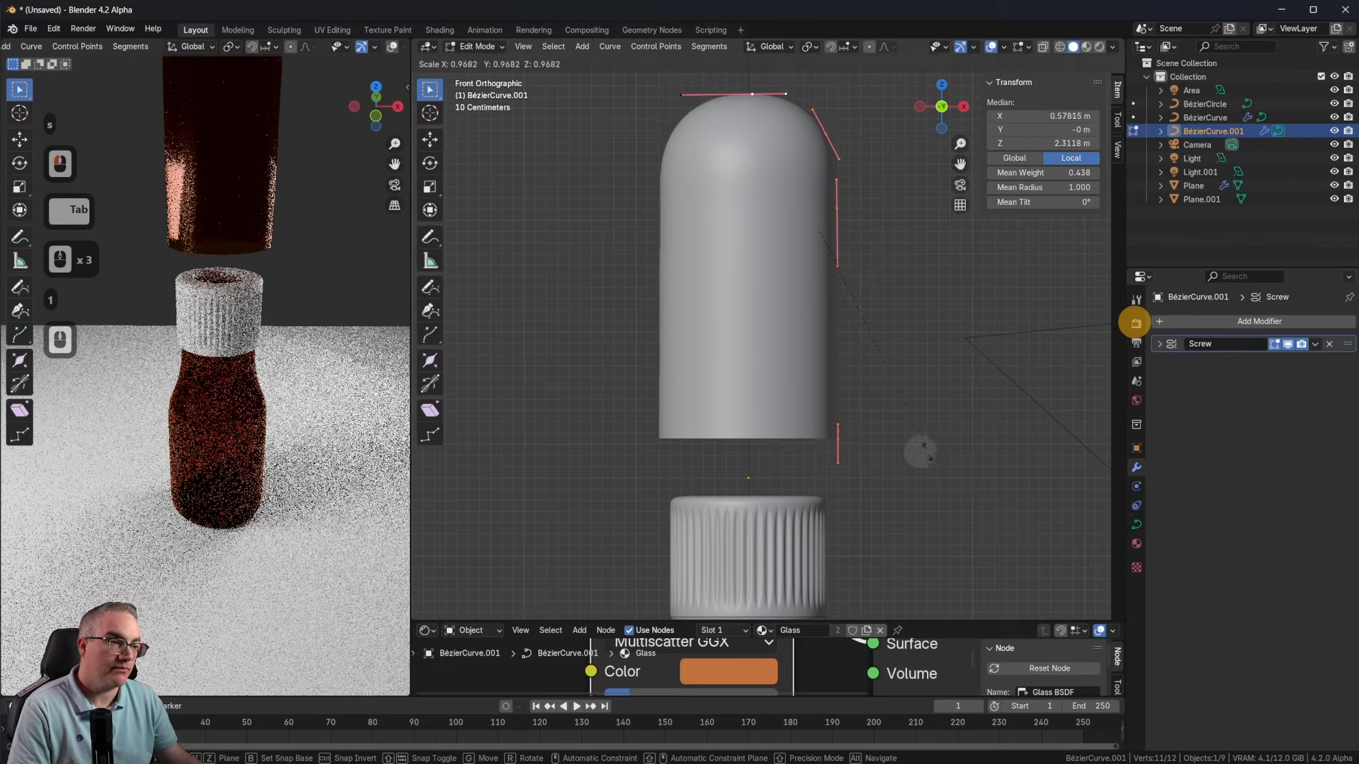
key("Escape")
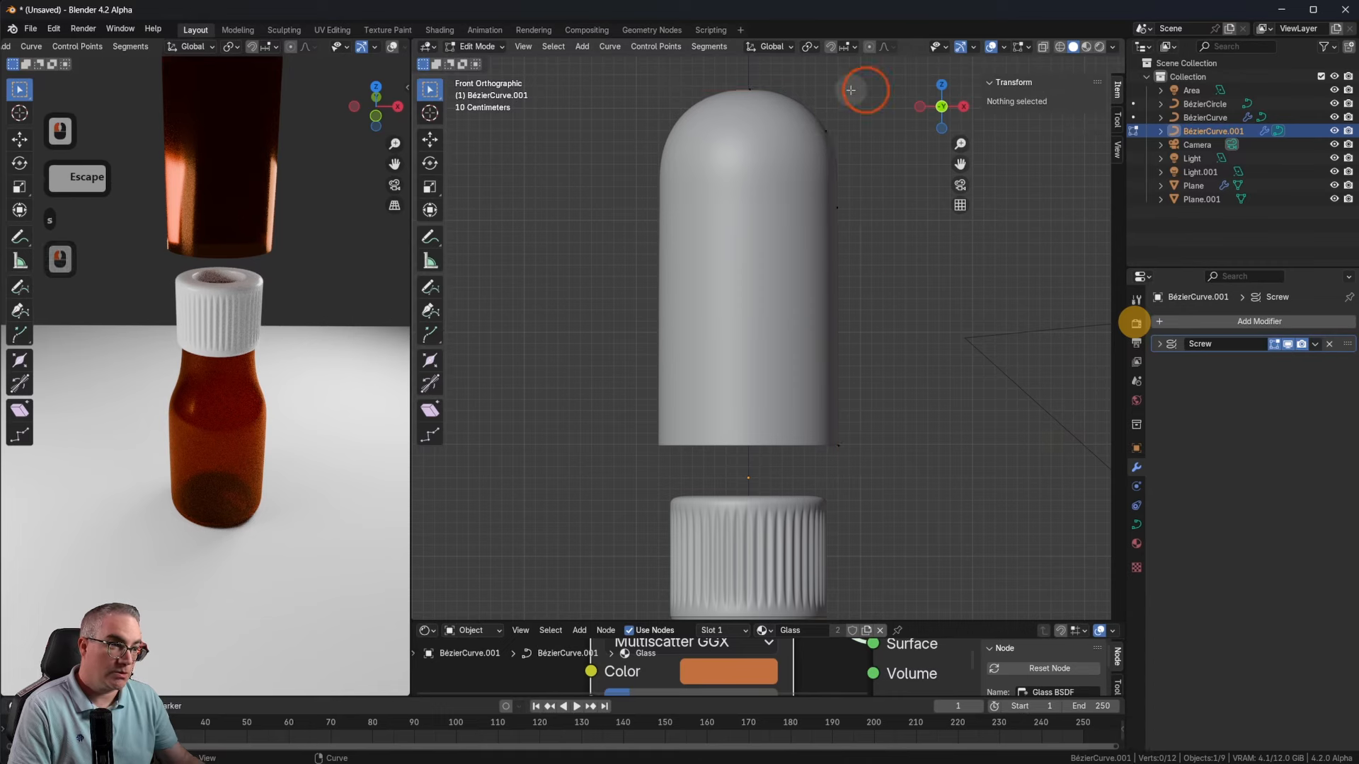
Step: Narrow the bulb by moving its shoulder and two side control points inward along X by about 0.33 m
left_click_drag(864, 85, 825, 580)
key("s")
key("x")
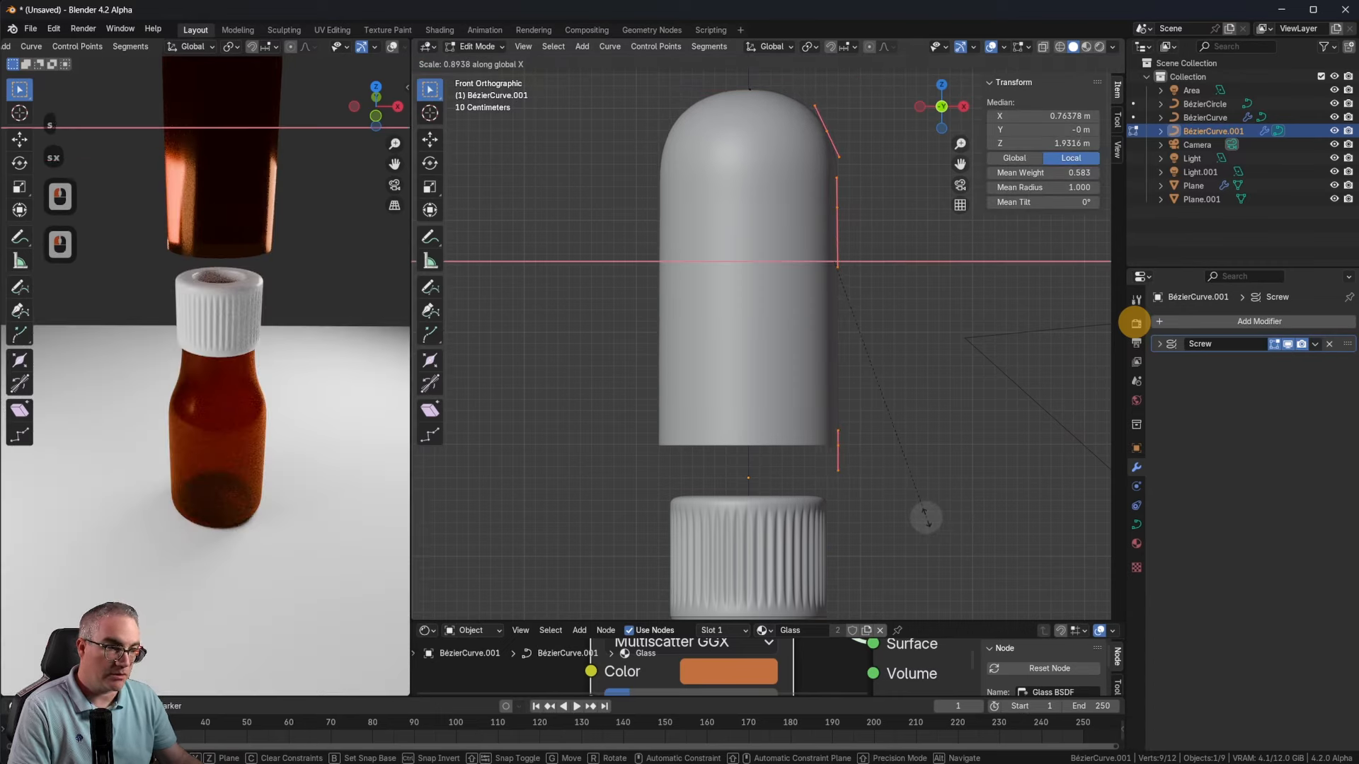
key("g")
key("x")
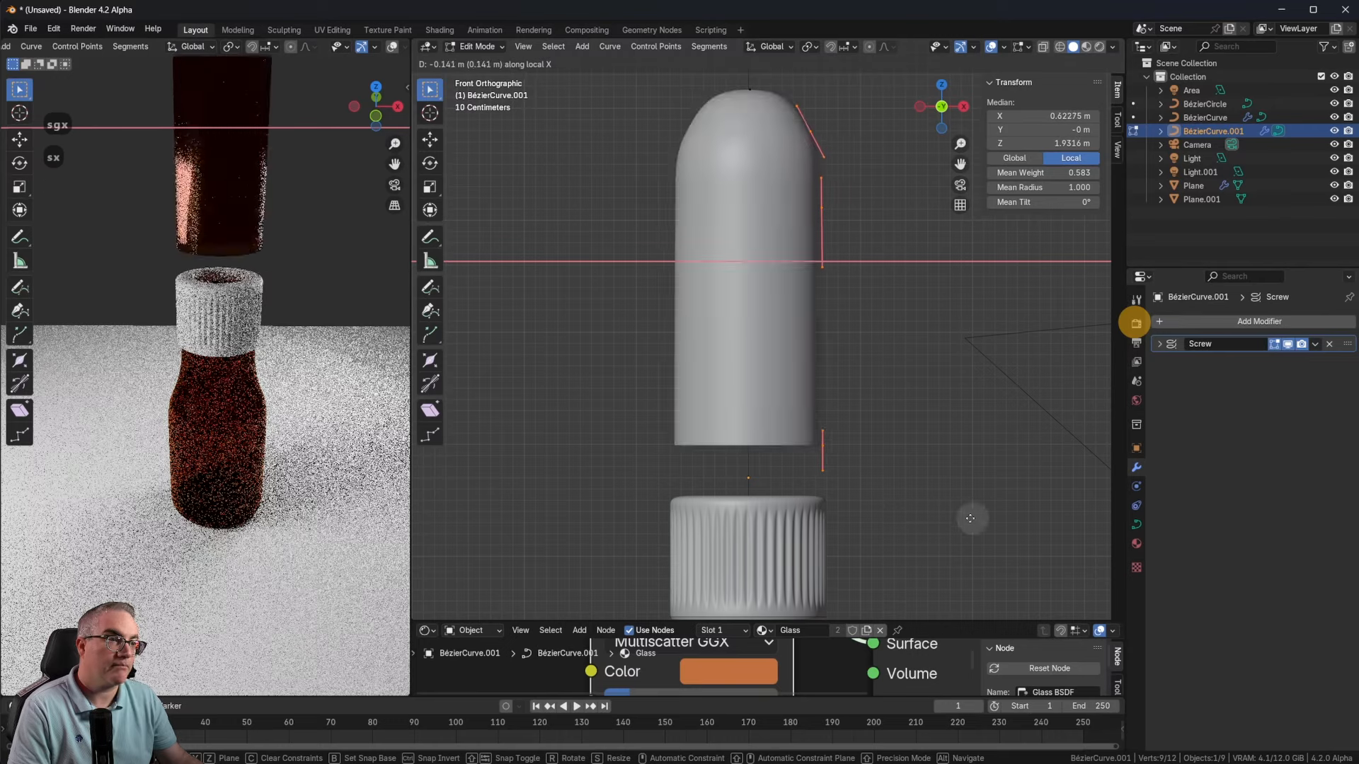
left_click(948, 516)
Step: Delete the shoulder control point of the duplicated curve
scroll(846, 497, "up", 3)
middle_click_drag(857, 488, 895, 394, "shift")
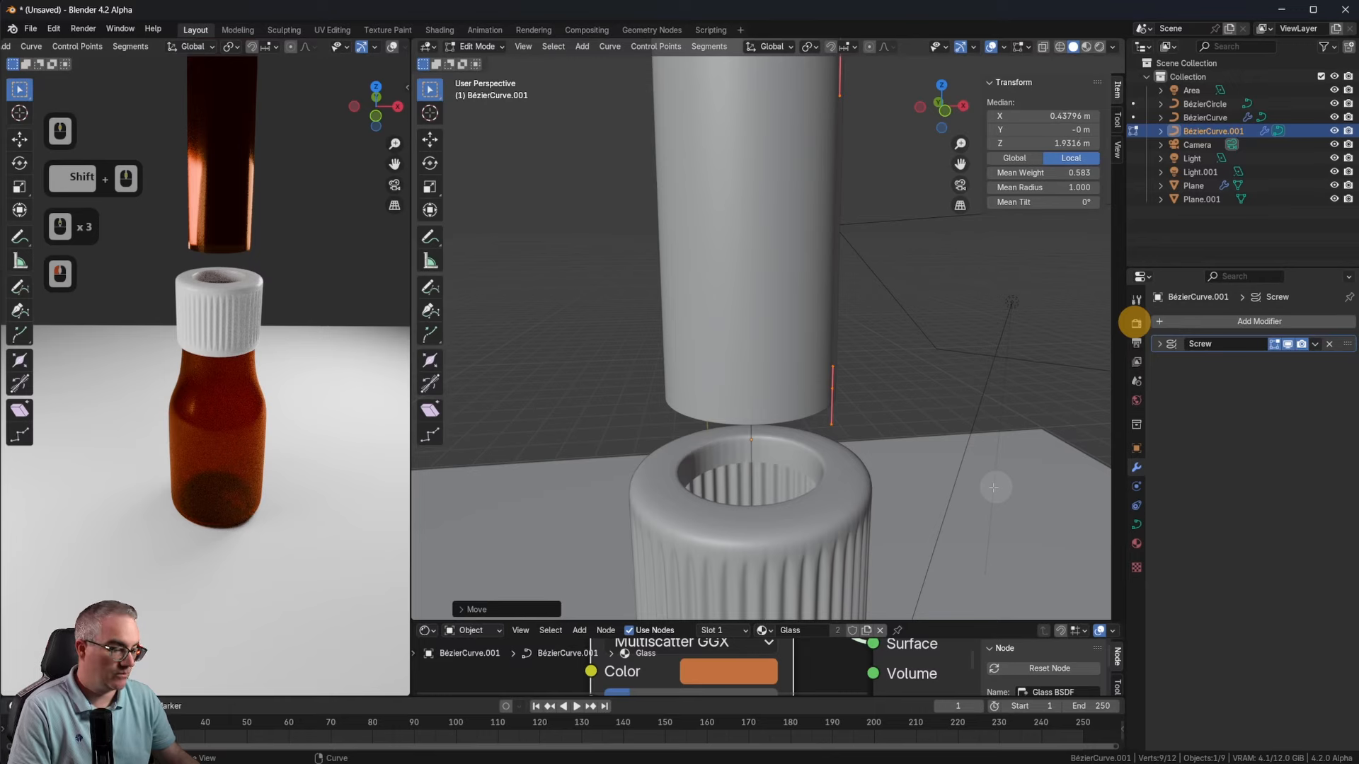
key("KP_7")
middle_click_drag(880, 276, 907, 611, "shift")
middle_click_drag(862, 364, 976, 257)
left_click(864, 194)
middle_click_drag(864, 194, 876, 187, "shift")
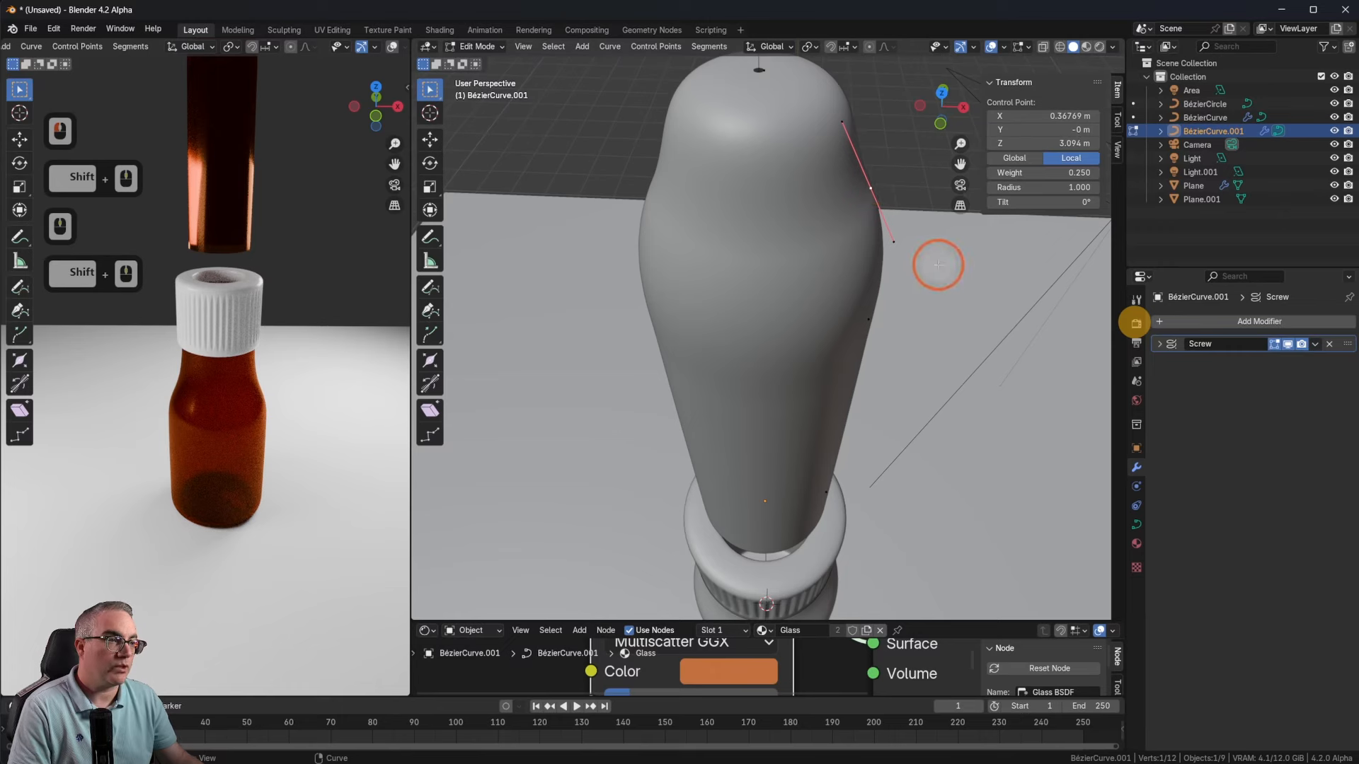
key("x")
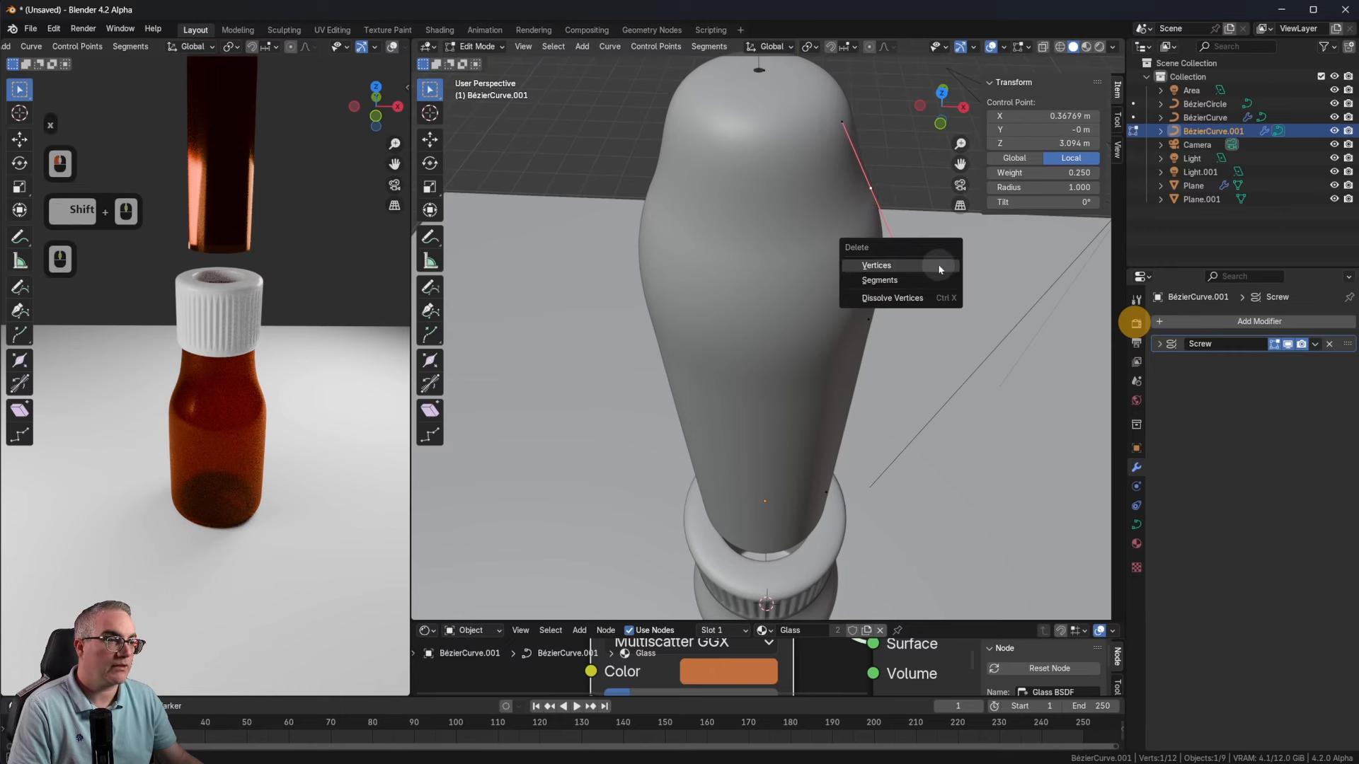
left_click(939, 269)
Step: Move the upper side control point up along Z to about 2.93 m to round the tip
scroll(934, 264, "down", 2)
scroll(934, 233, "up", 3)
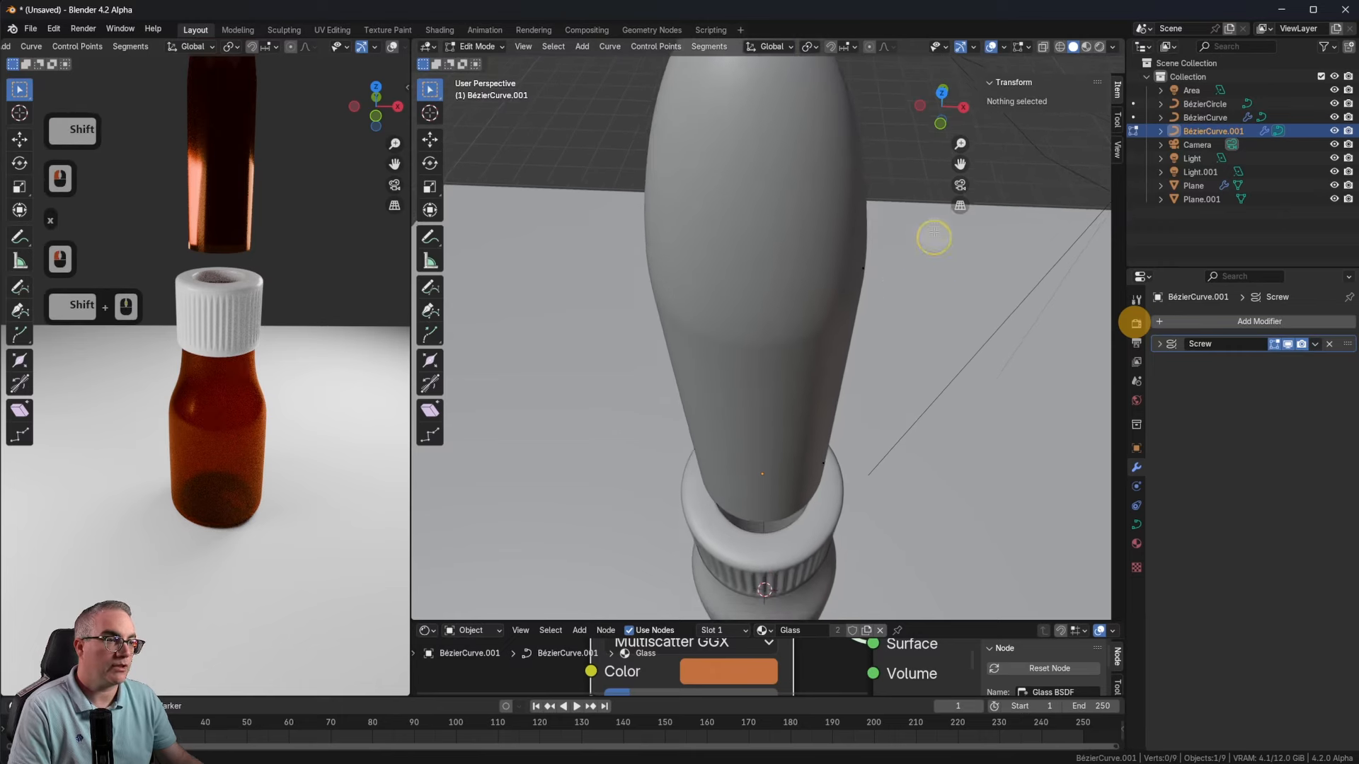
key("1")
left_click(815, 272)
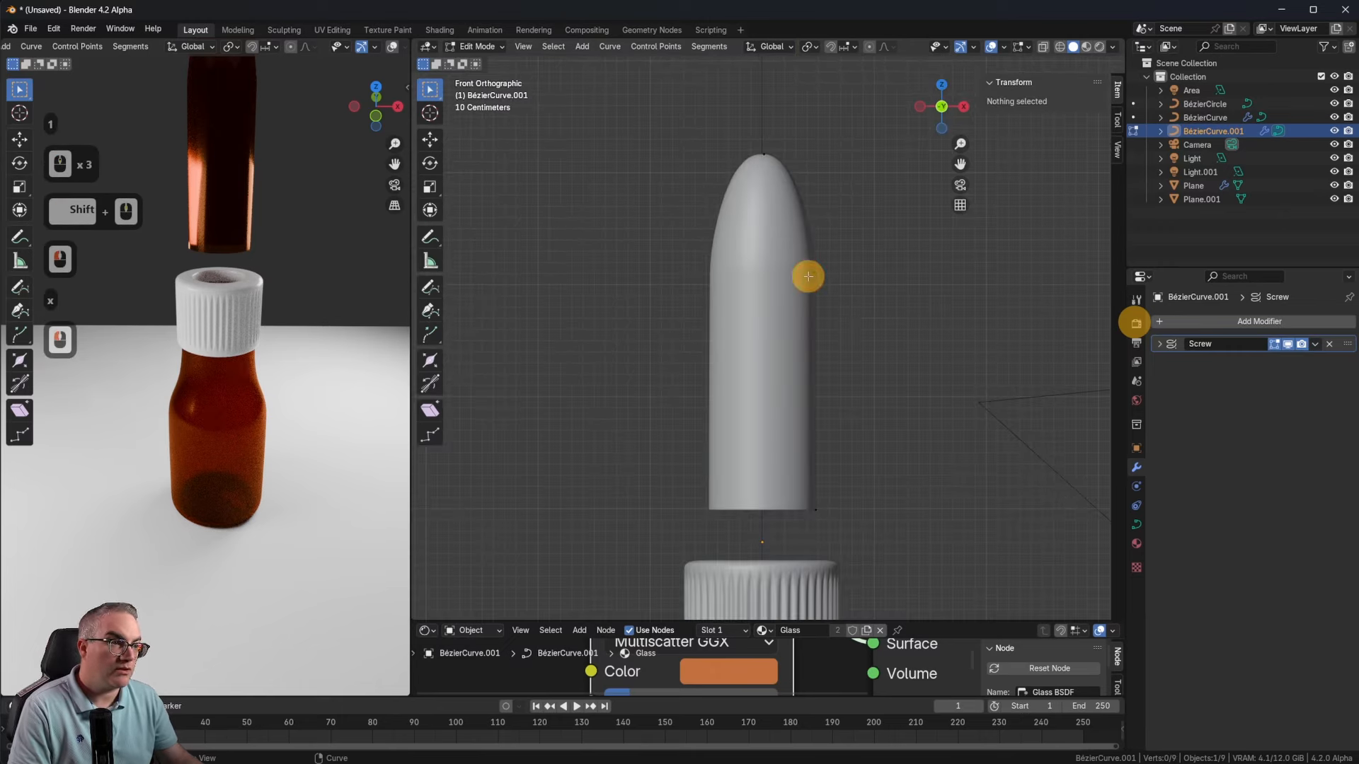
key("g")
key("z")
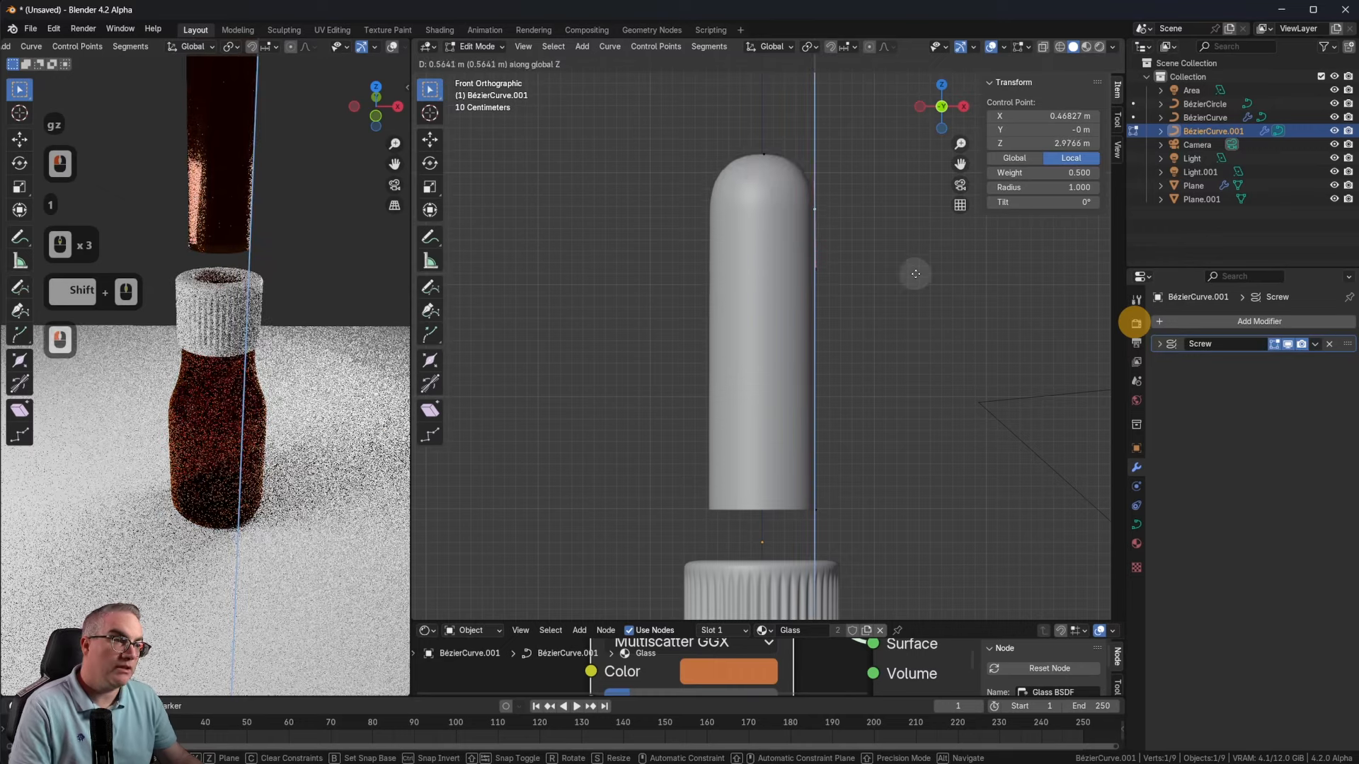
left_click(915, 277)
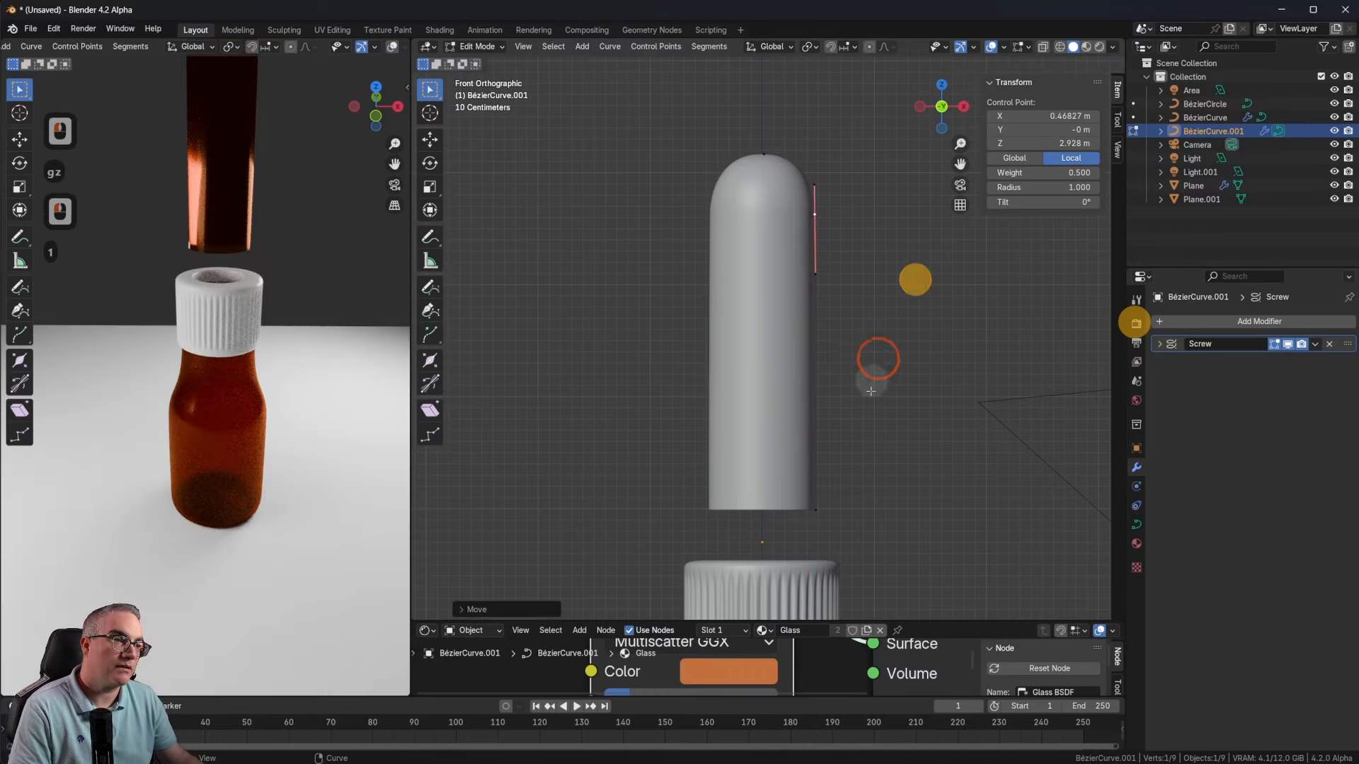
Step: Adjust the bulb's width by moving its upper and lower side control points along X to a median of about 0.44 m
left_click_drag(862, 144, 761, 565)
key("g")
key("x")
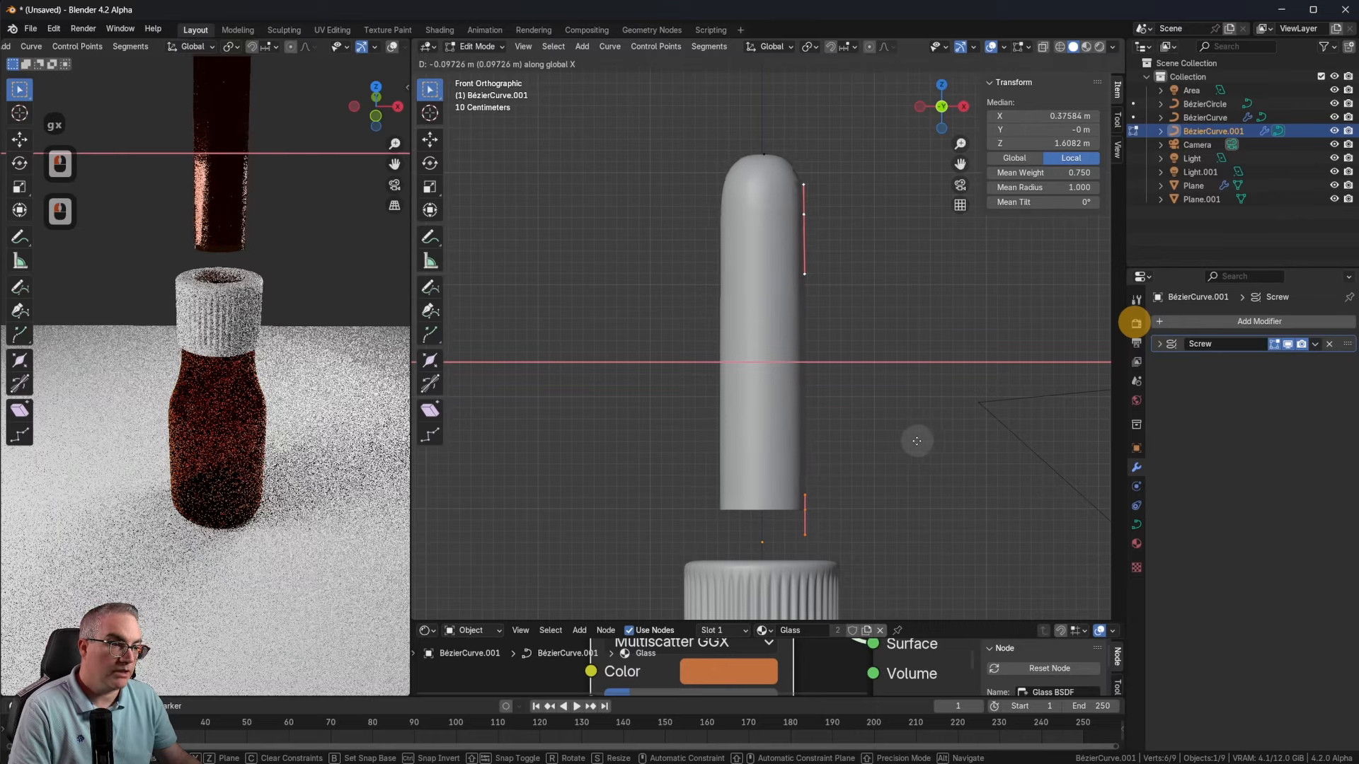
left_click(873, 356)
mouse_move(878, 329)
middle_mouse_down()
mouse_move(883, 361)
mouse_move(882, 334)
middle_mouse_up()
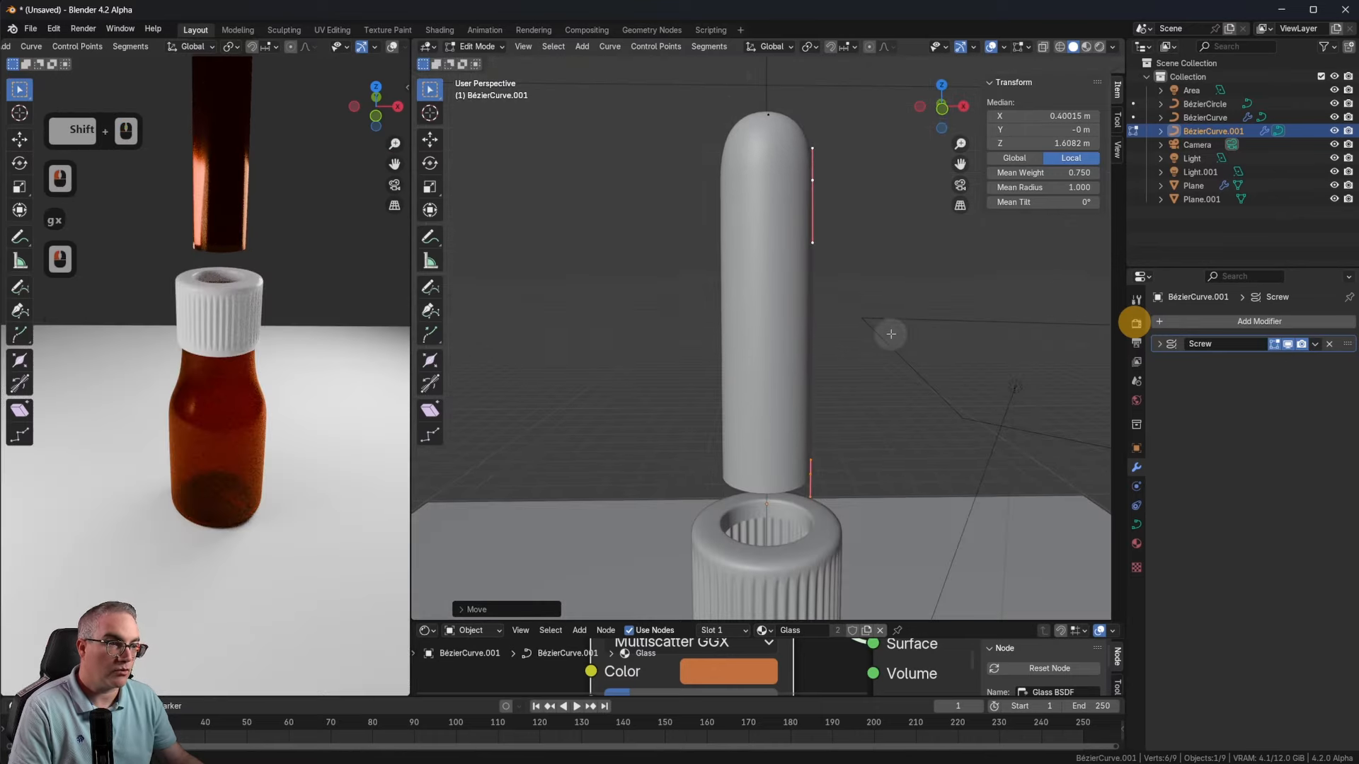
key("g")
key("x")
left_click(862, 261)
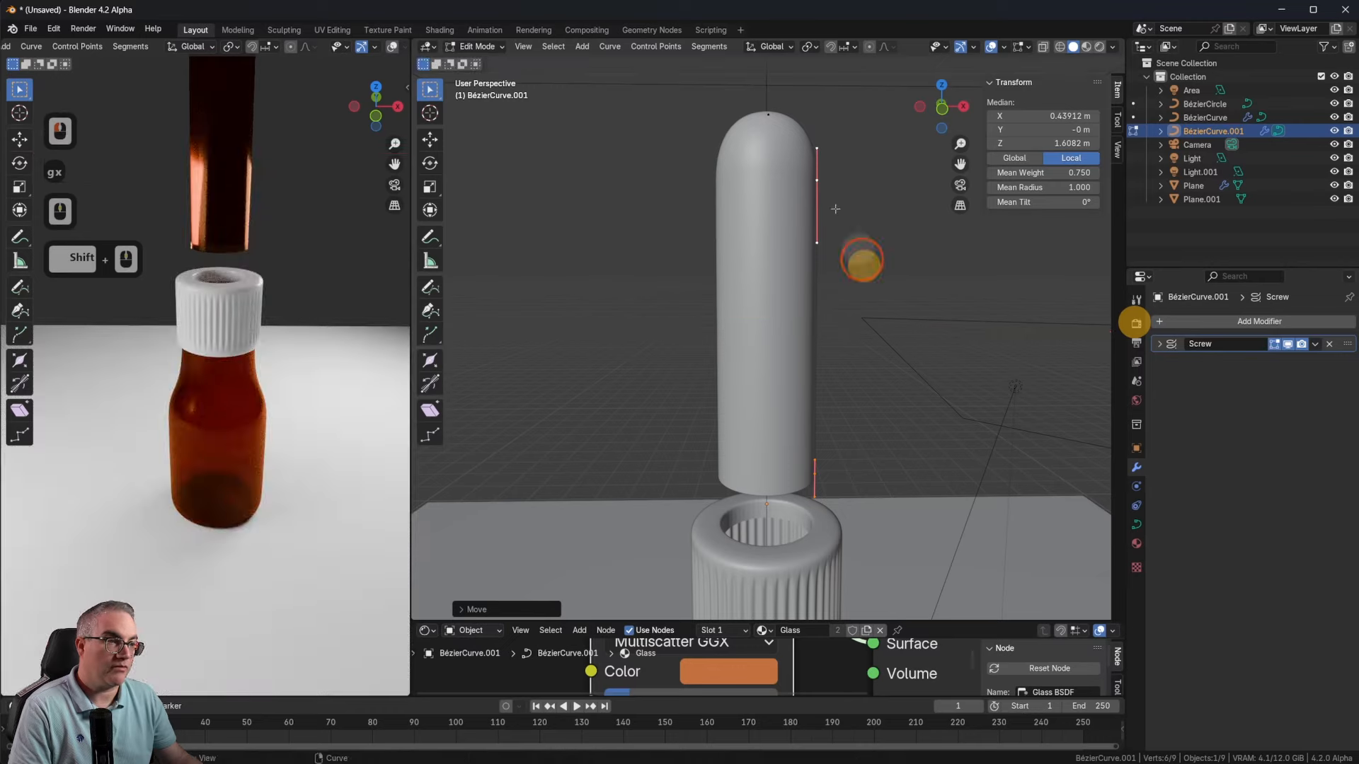
Step: Move all control points of the bulb curve along Z to a median of about 2.36 m, clear of the cap
left_click_drag(690, 71, 892, 415)
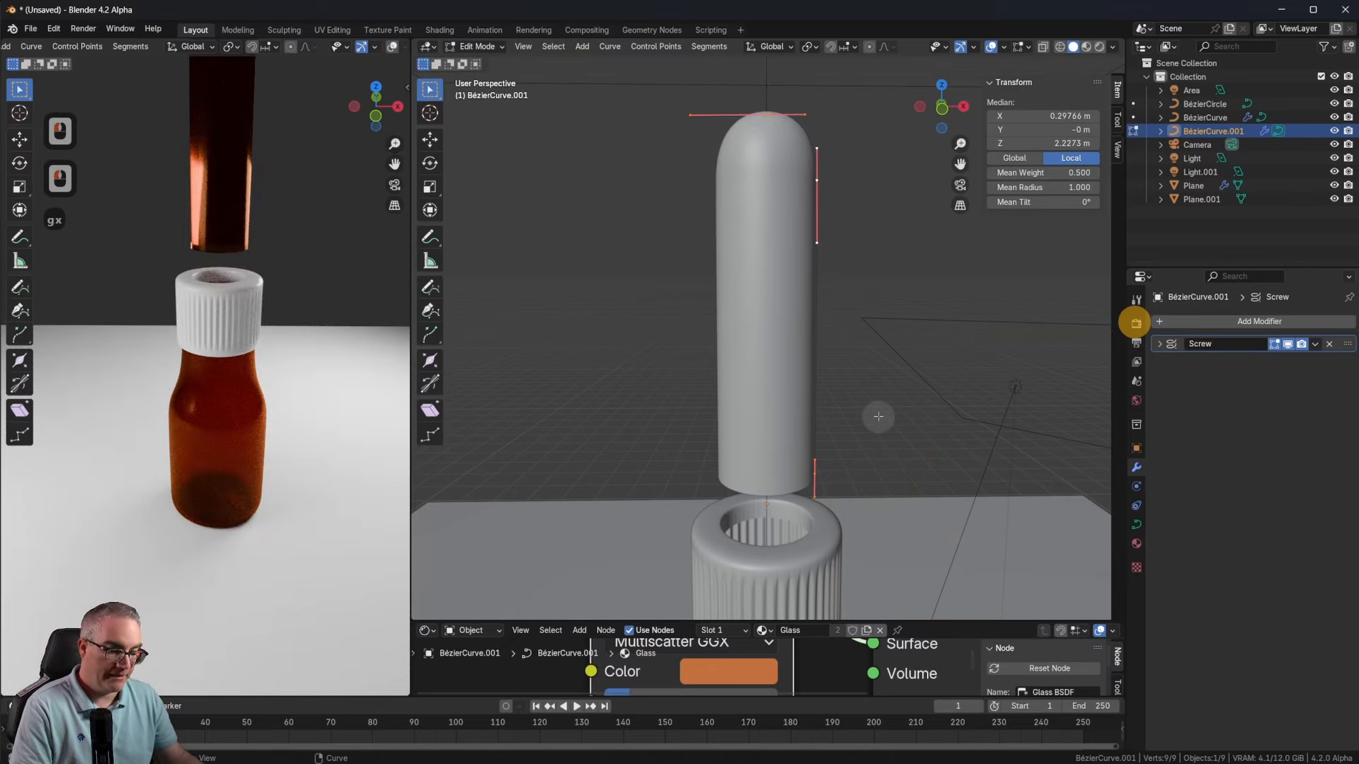
key("g")
key("z")
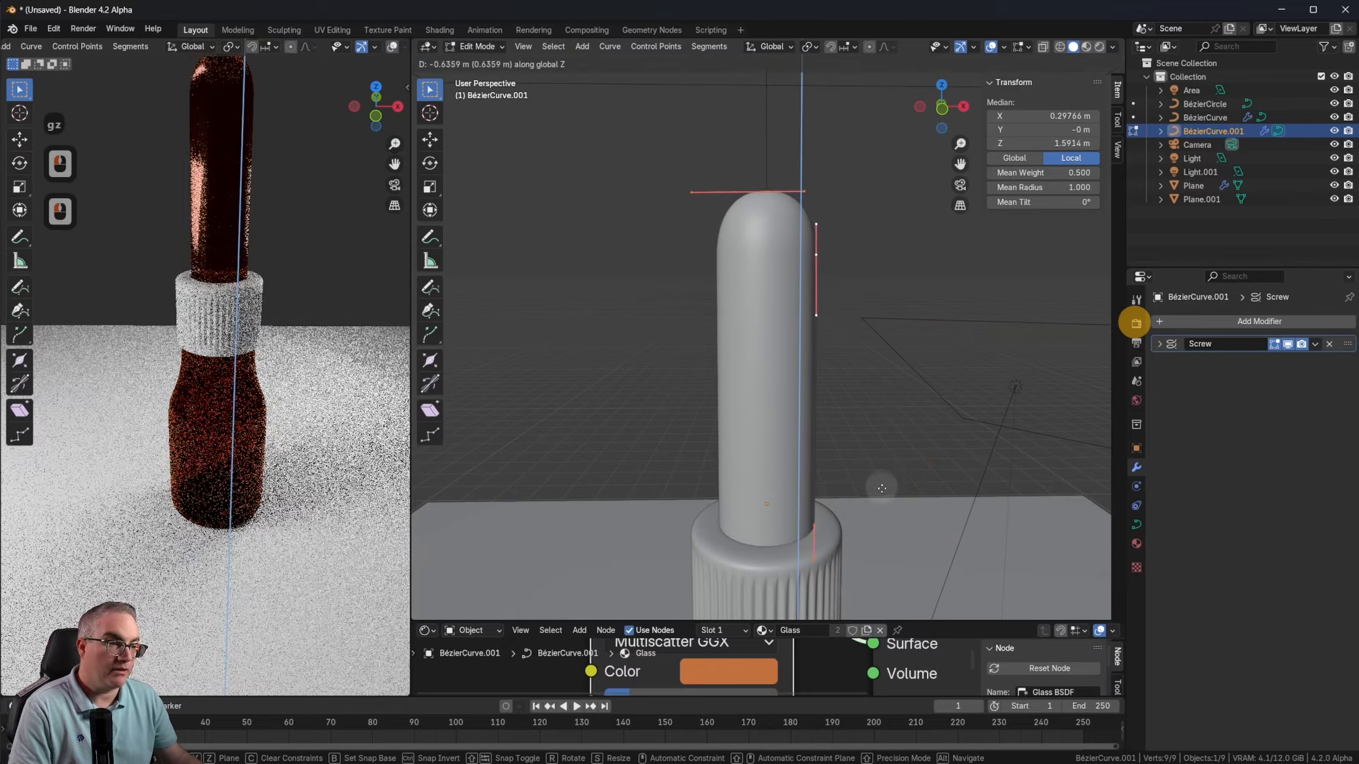
left_click(881, 488)
middle_click_drag(856, 398, 869, 369)
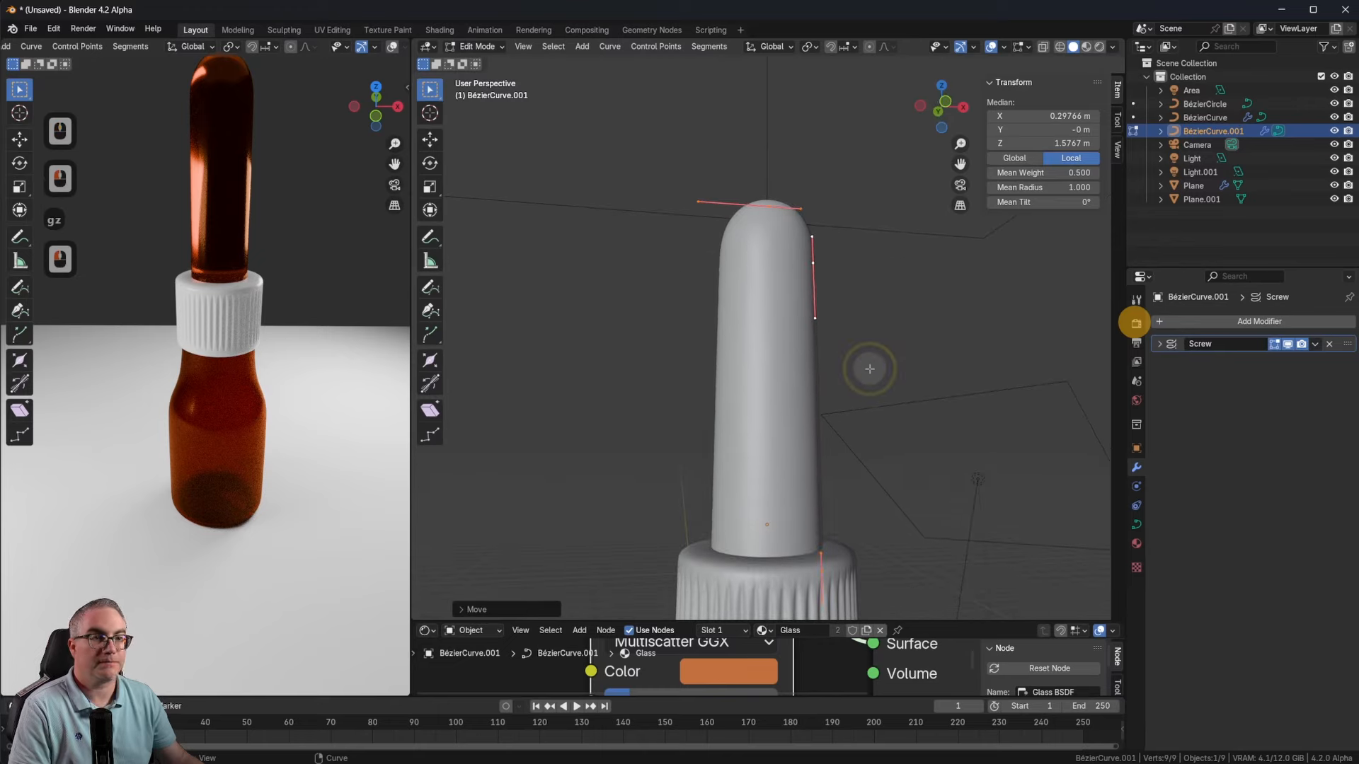
key("g")
key("z")
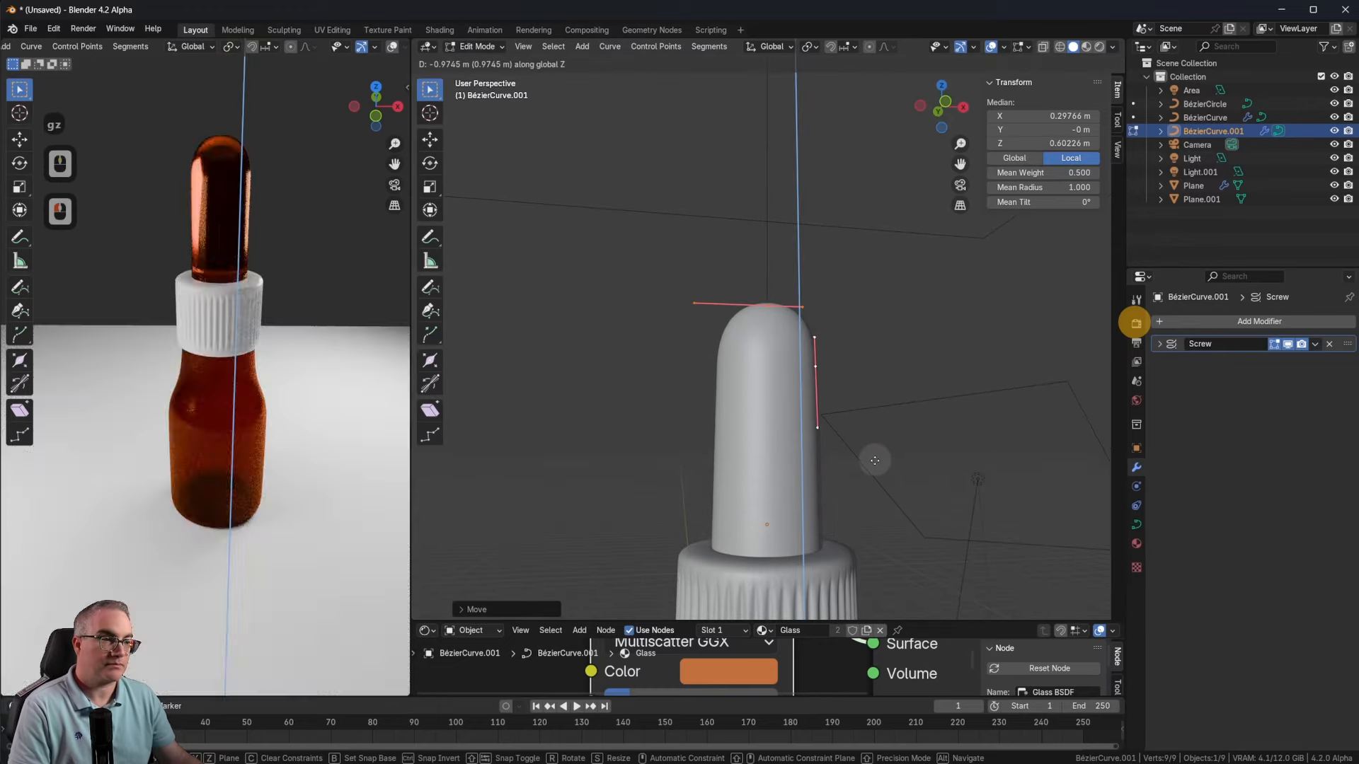
left_click(861, 264)
Step: Shorten the bulb by moving only its bottom side control point up along Z
left_click(825, 495)
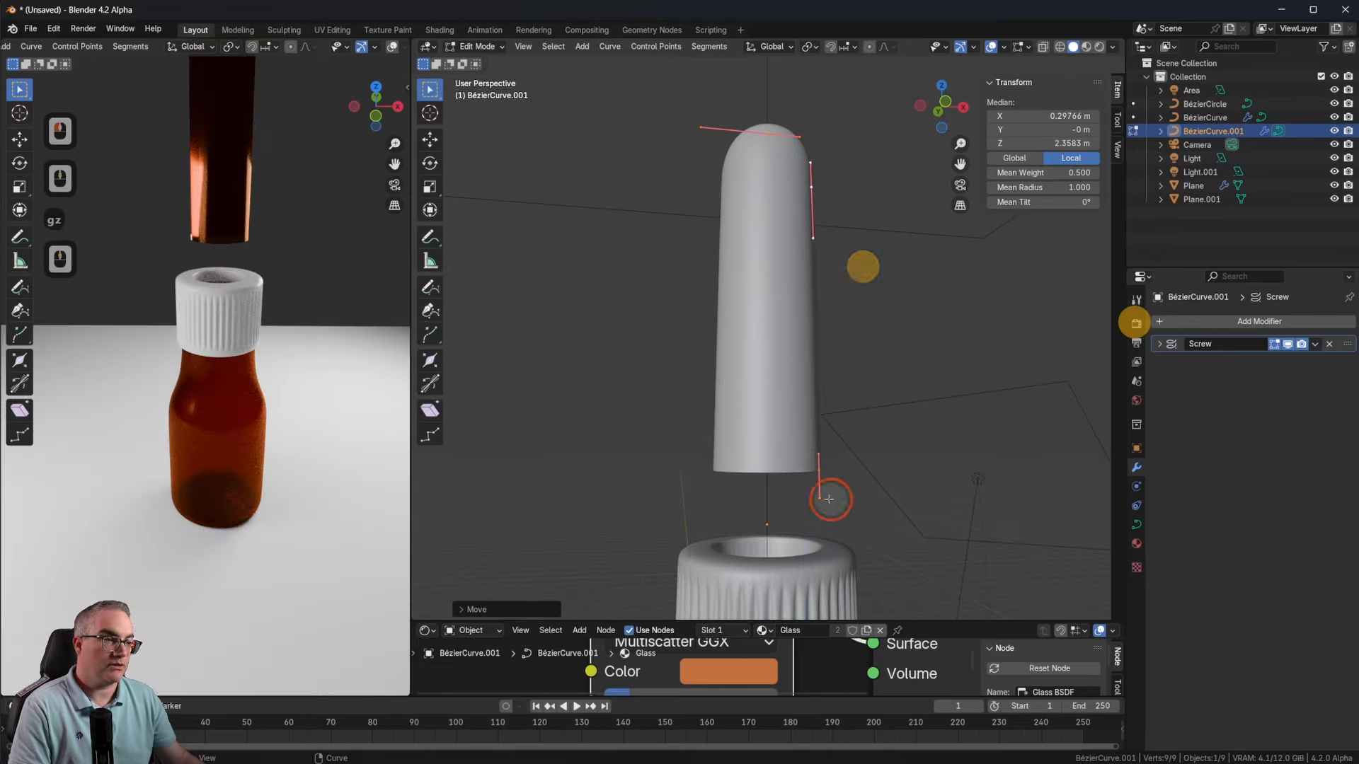
left_click_drag(776, 424, 882, 521)
key("g")
key("z")
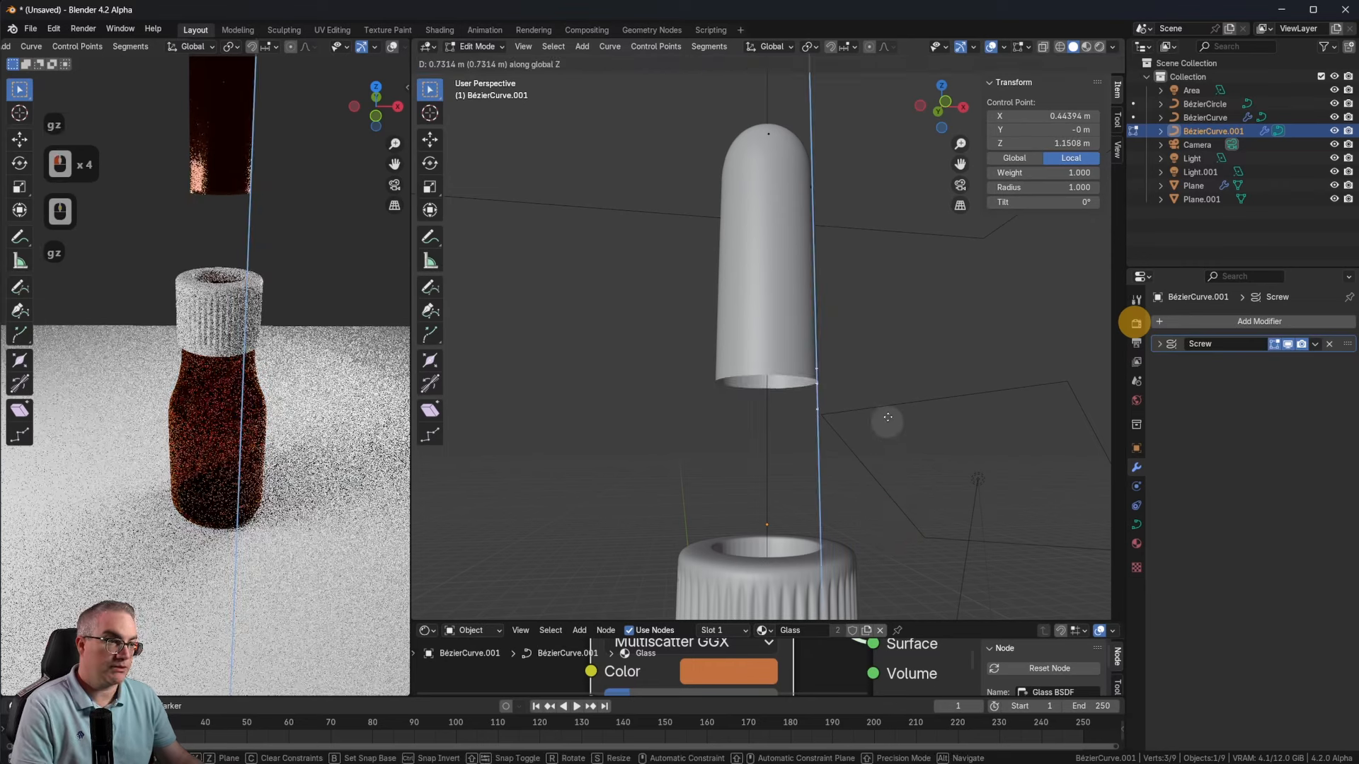
Step: Finish raising the lower control point of the dropper bulb's curve along Z, making the bulb about 2.06 m tall
left_click(890, 393)
middle_click_drag(889, 389, 898, 349, "shift")
key("Tab")
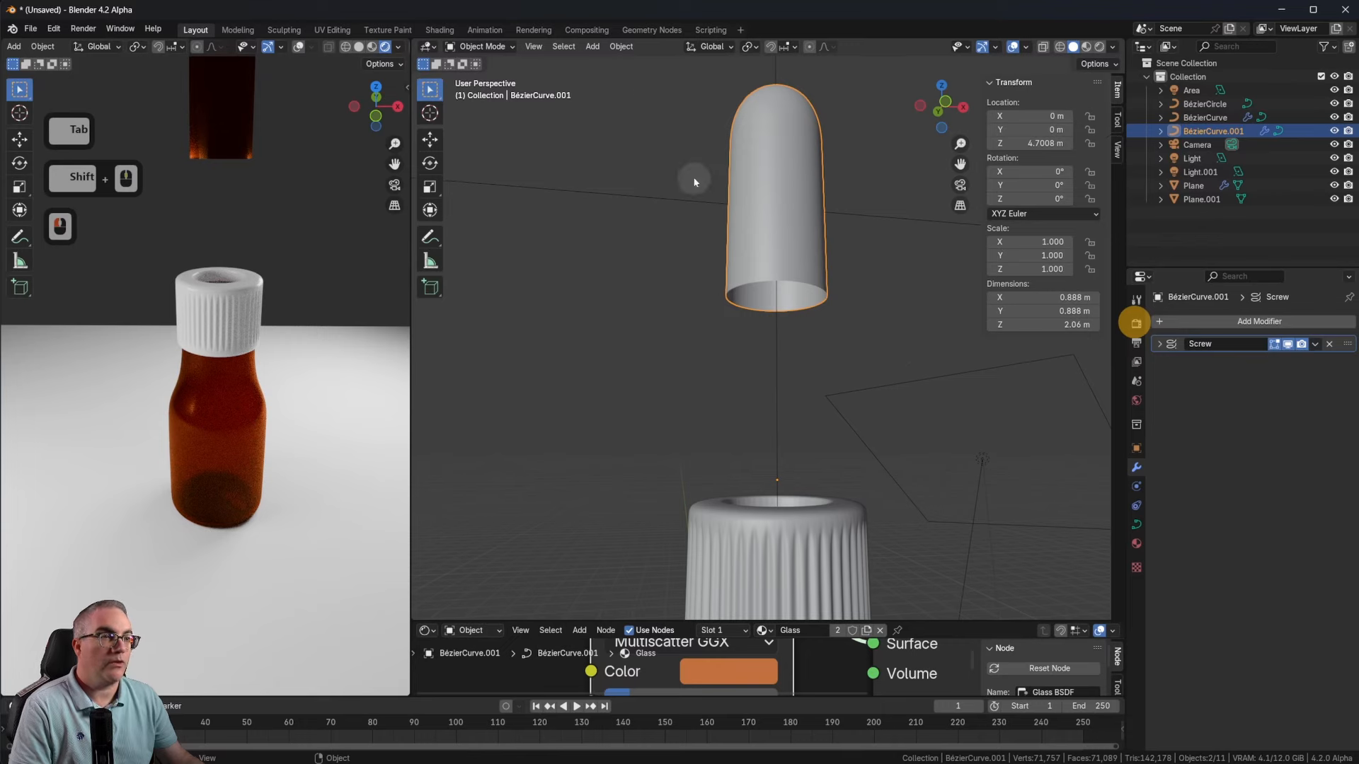
Step: Try to set the bulb object's origin to its geometry
left_click(622, 47)
mouse_move(673, 75)
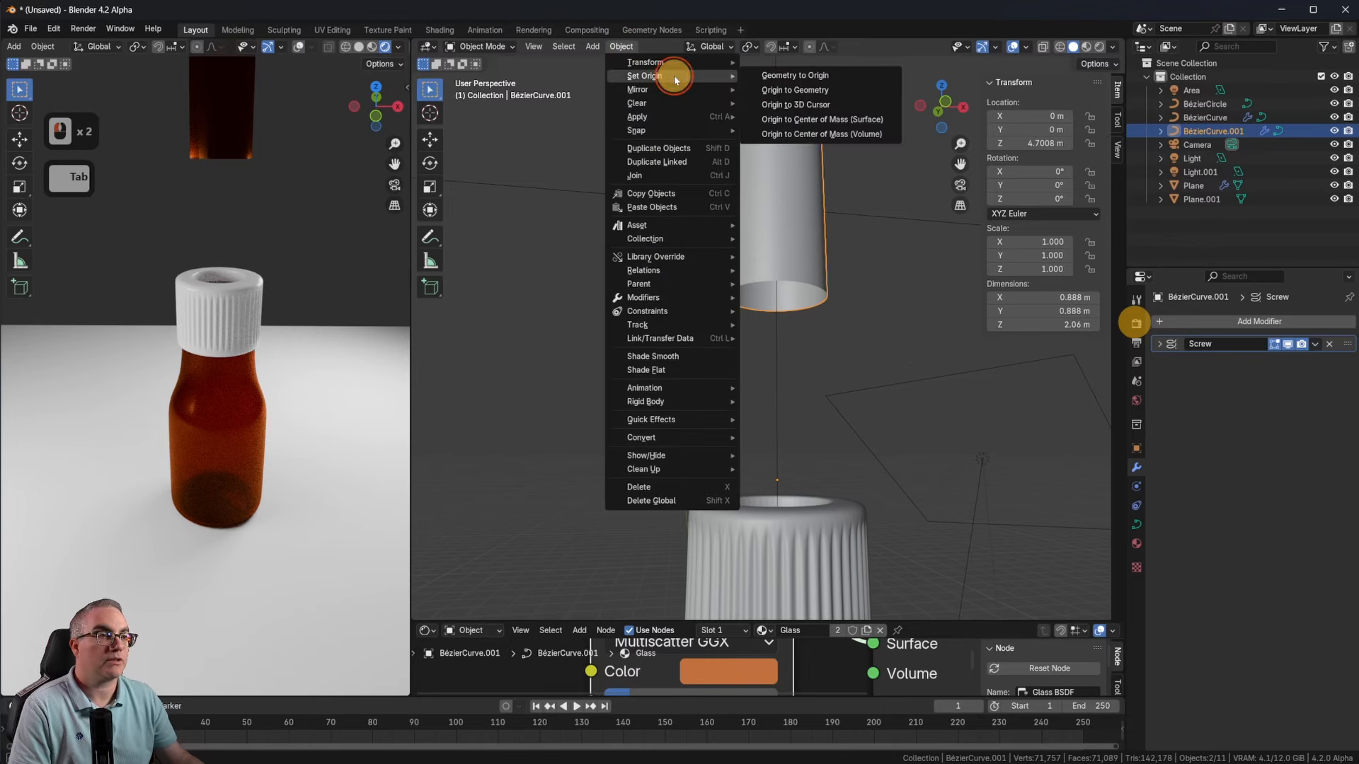
left_click(792, 89)
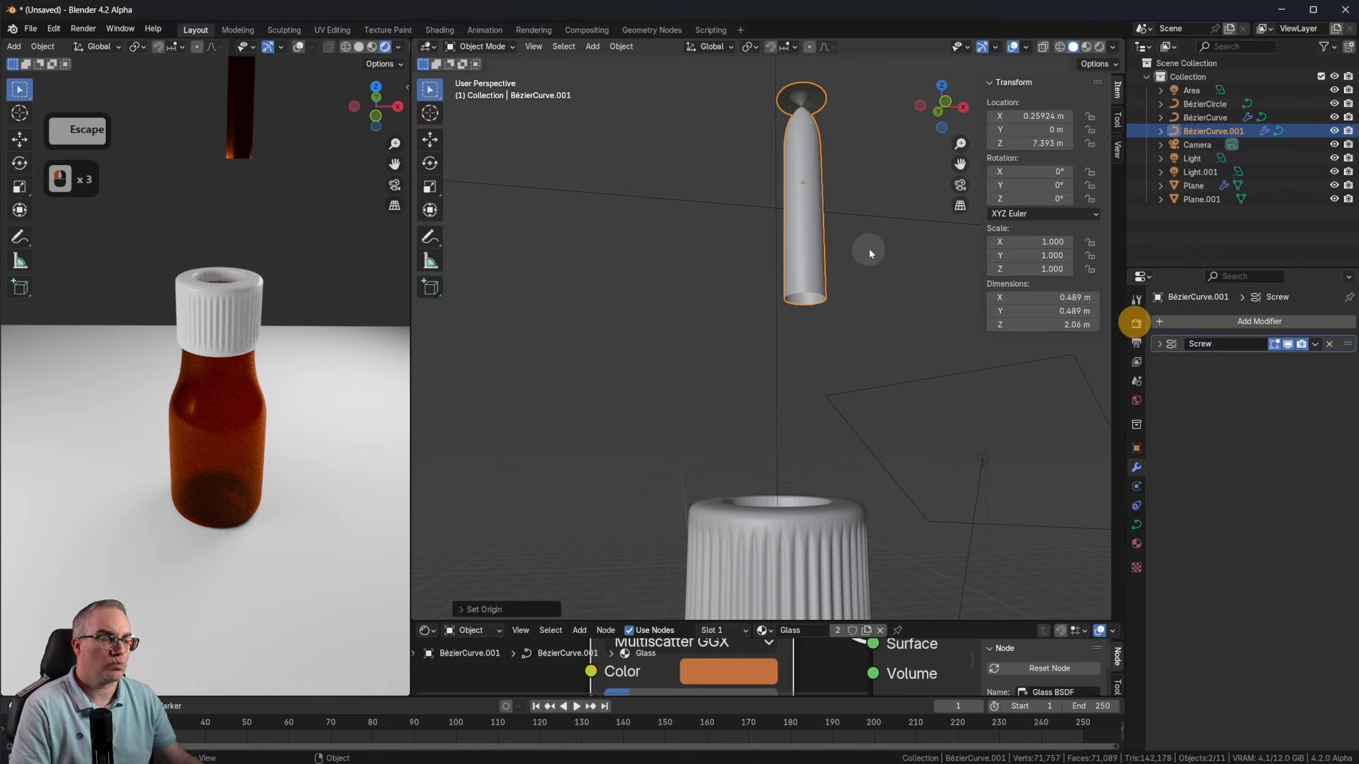
key("Escape")
key("ctrl+z")
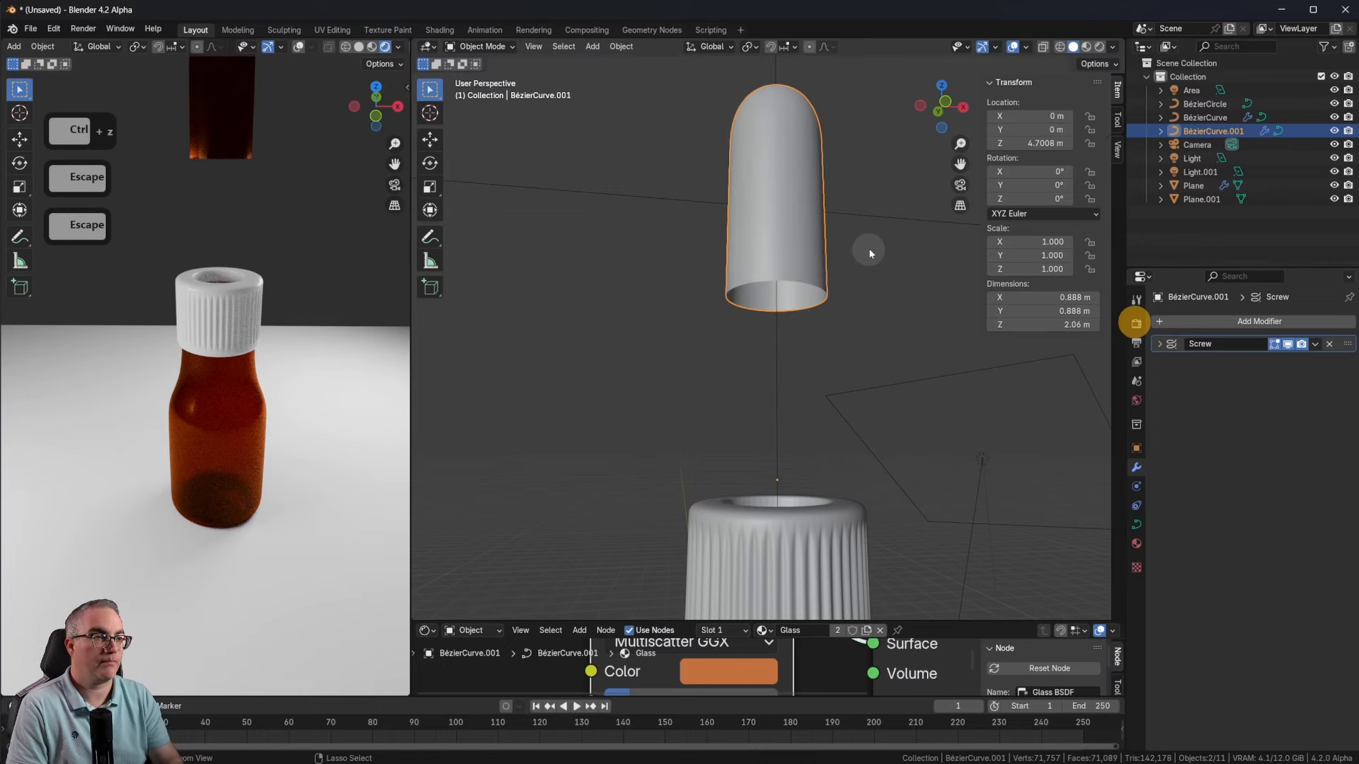
Step: Move all of the bulb's curve points down along Z to a local median of about 0.955 m, seating the bulb in the cap
middle_click_drag(873, 279, 861, 397, "shift")
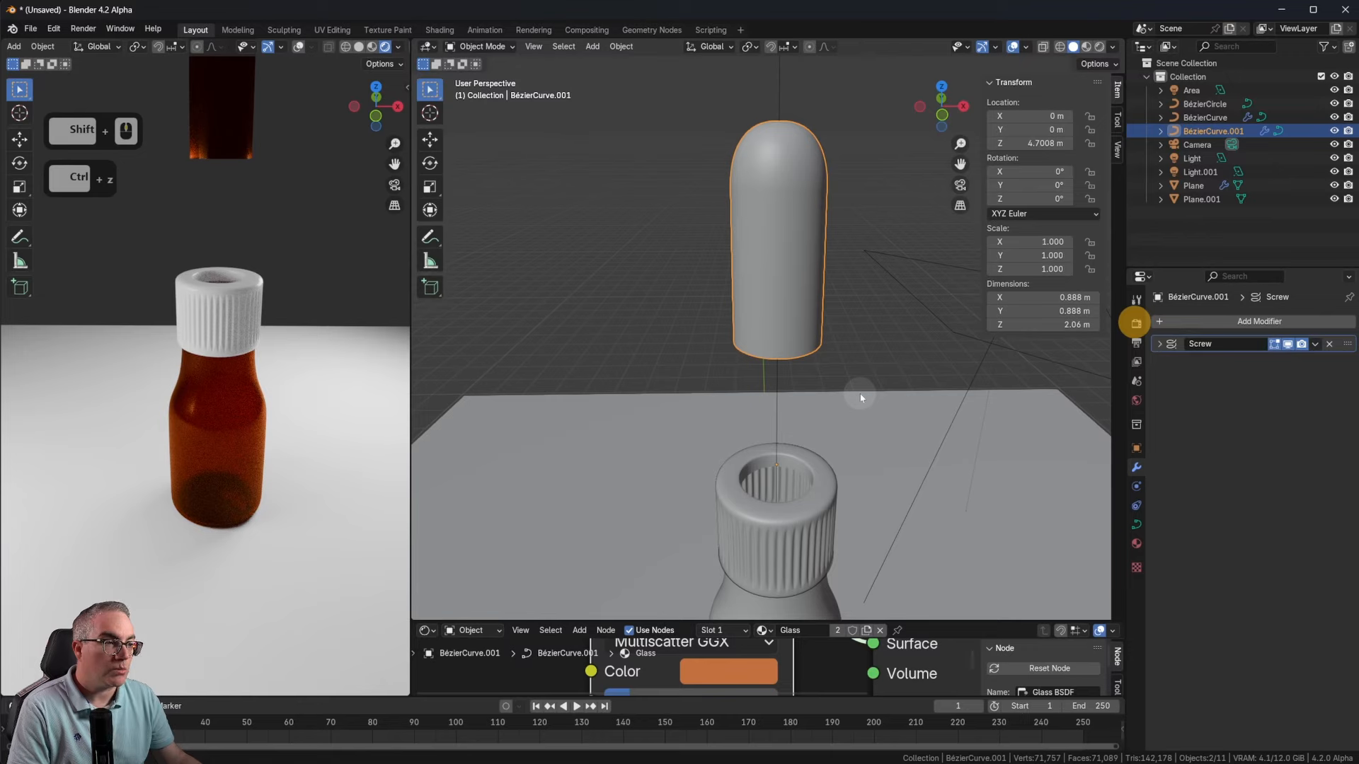
key("Tab")
left_click_drag(758, 103, 908, 406)
key("g")
key("z")
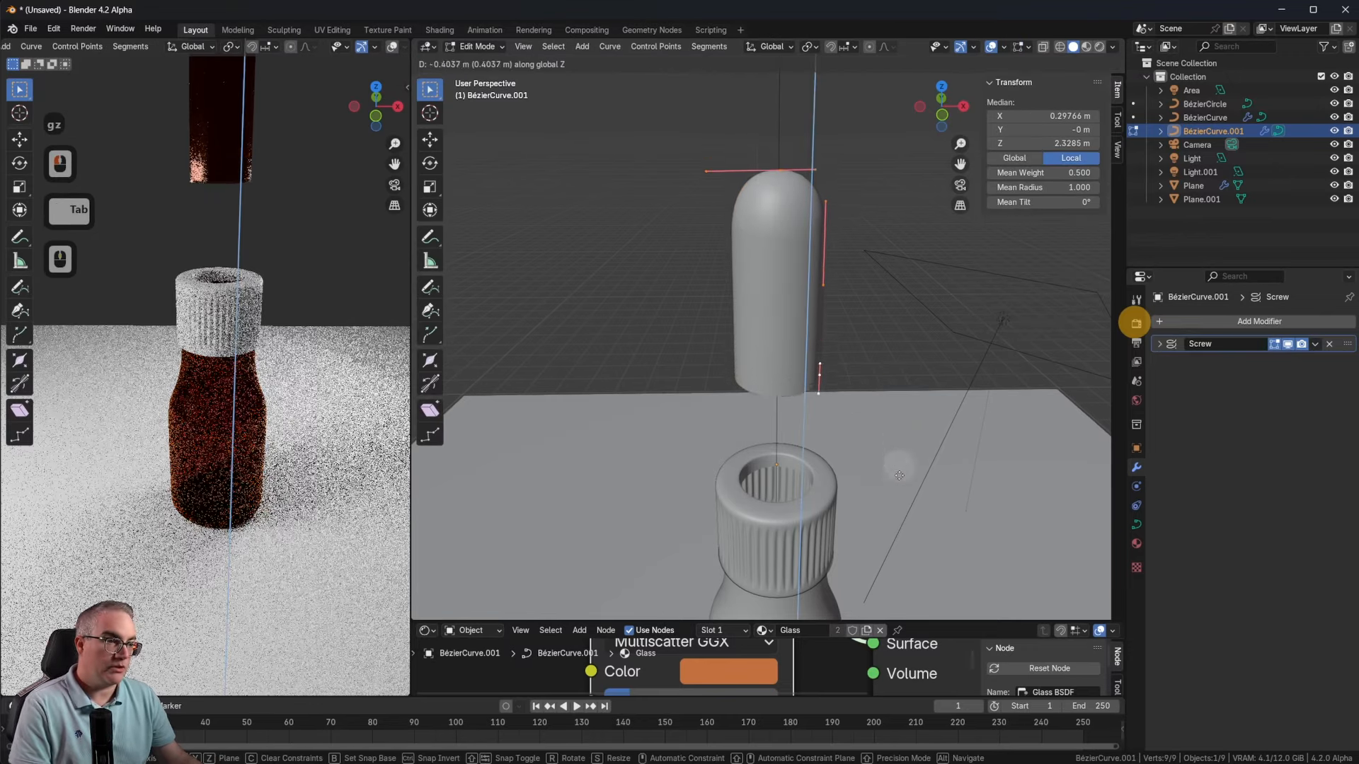
left_click(890, 559)
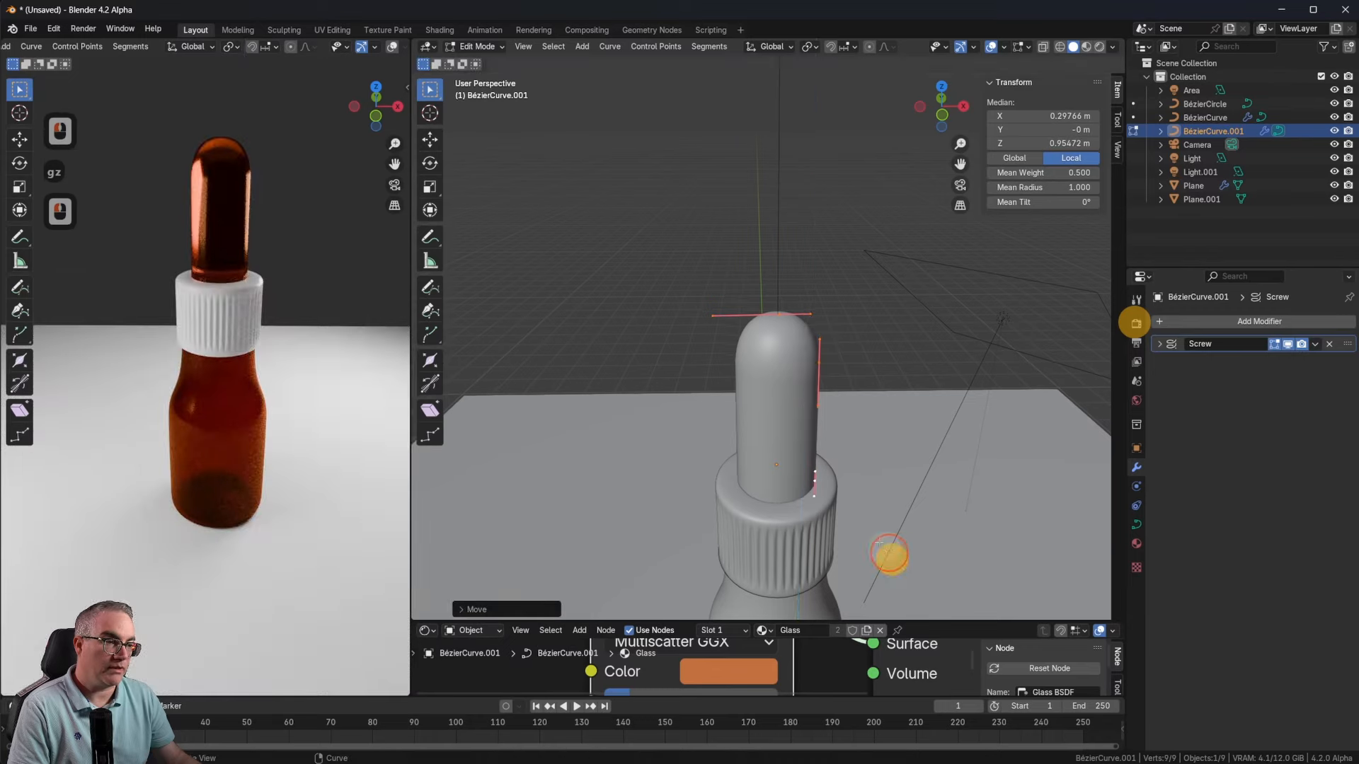
Step: Narrow the bulb by moving its two side control points inward along X to a median of about 0.401 m
scroll(896, 550, "up", 4)
middle_click_drag(898, 546, 873, 309, "shift")
scroll(873, 318, "up", 4)
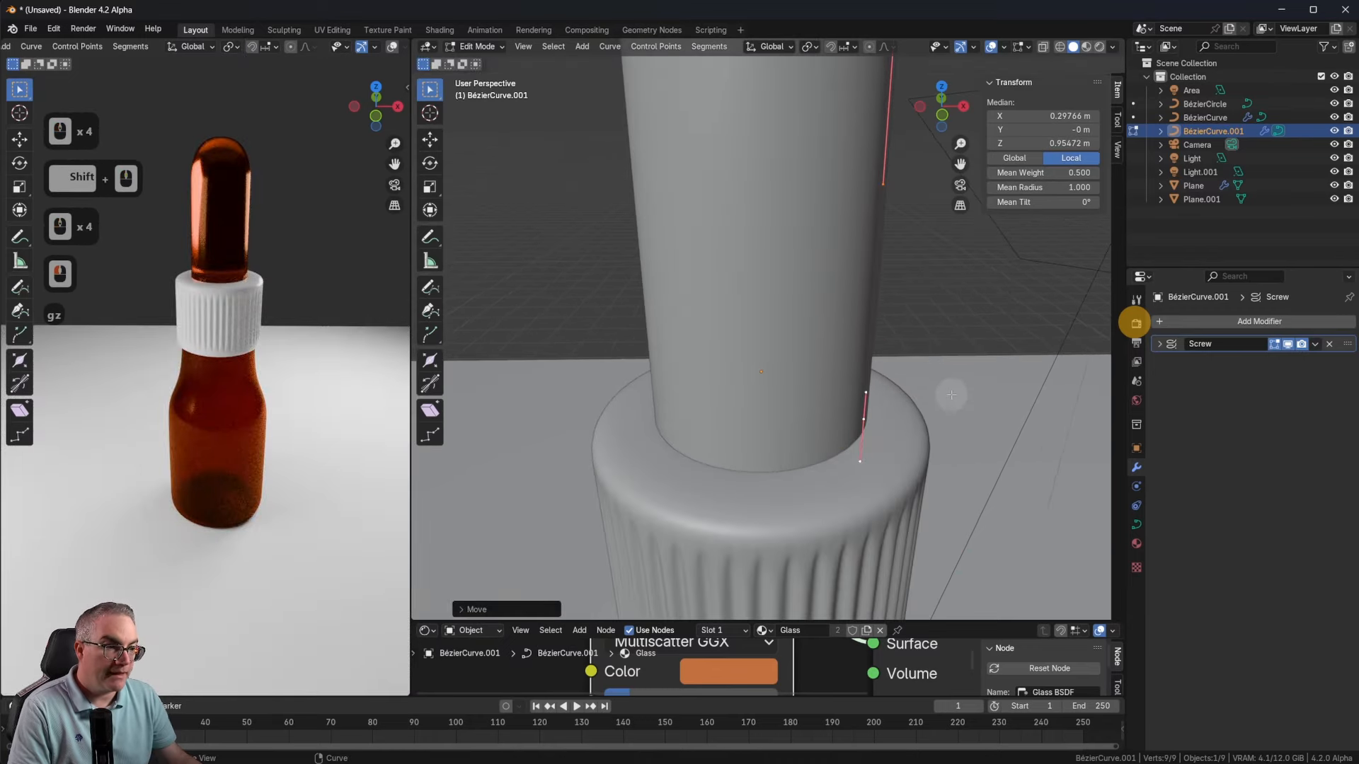
scroll(951, 394, "down", 3)
middle_click_drag(951, 394, 899, 411, "shift")
scroll(898, 428, "down", 3)
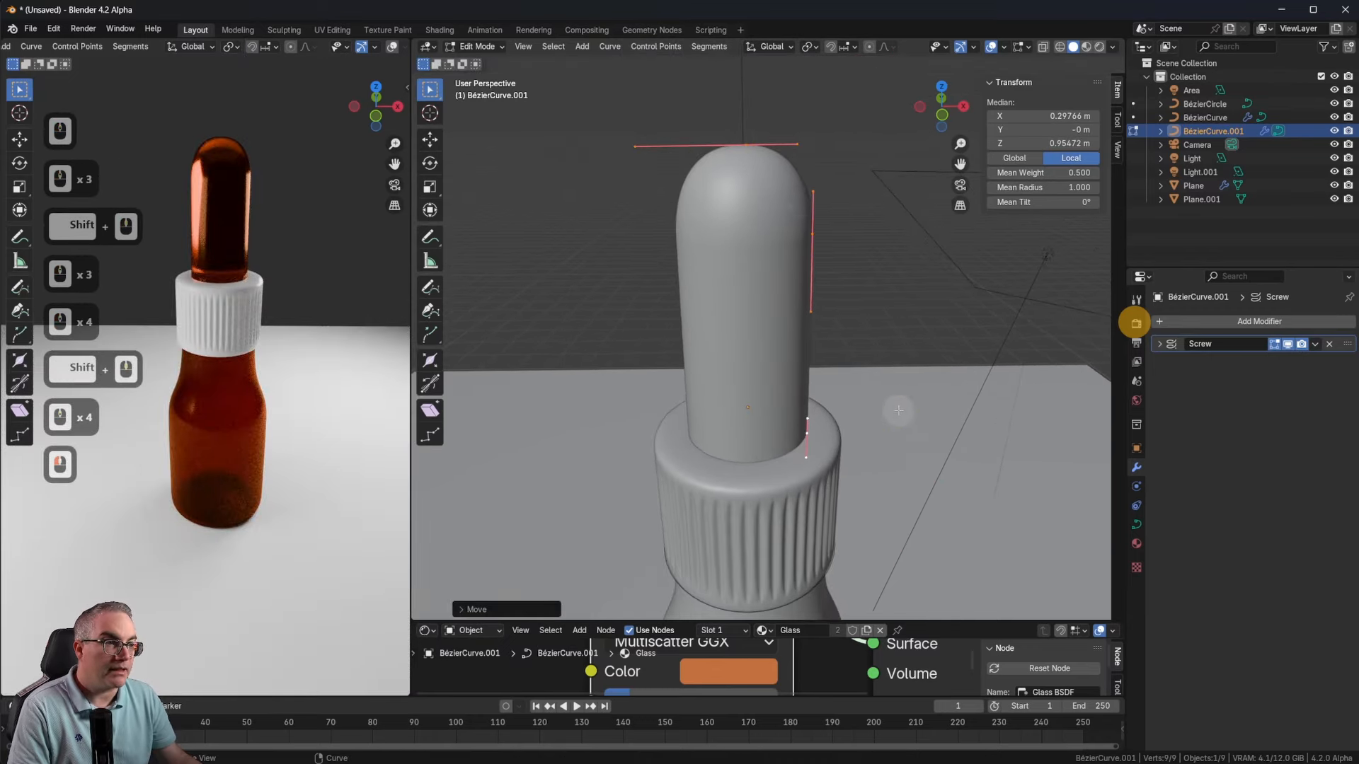
left_click(827, 160)
left_click_drag(853, 161, 789, 540)
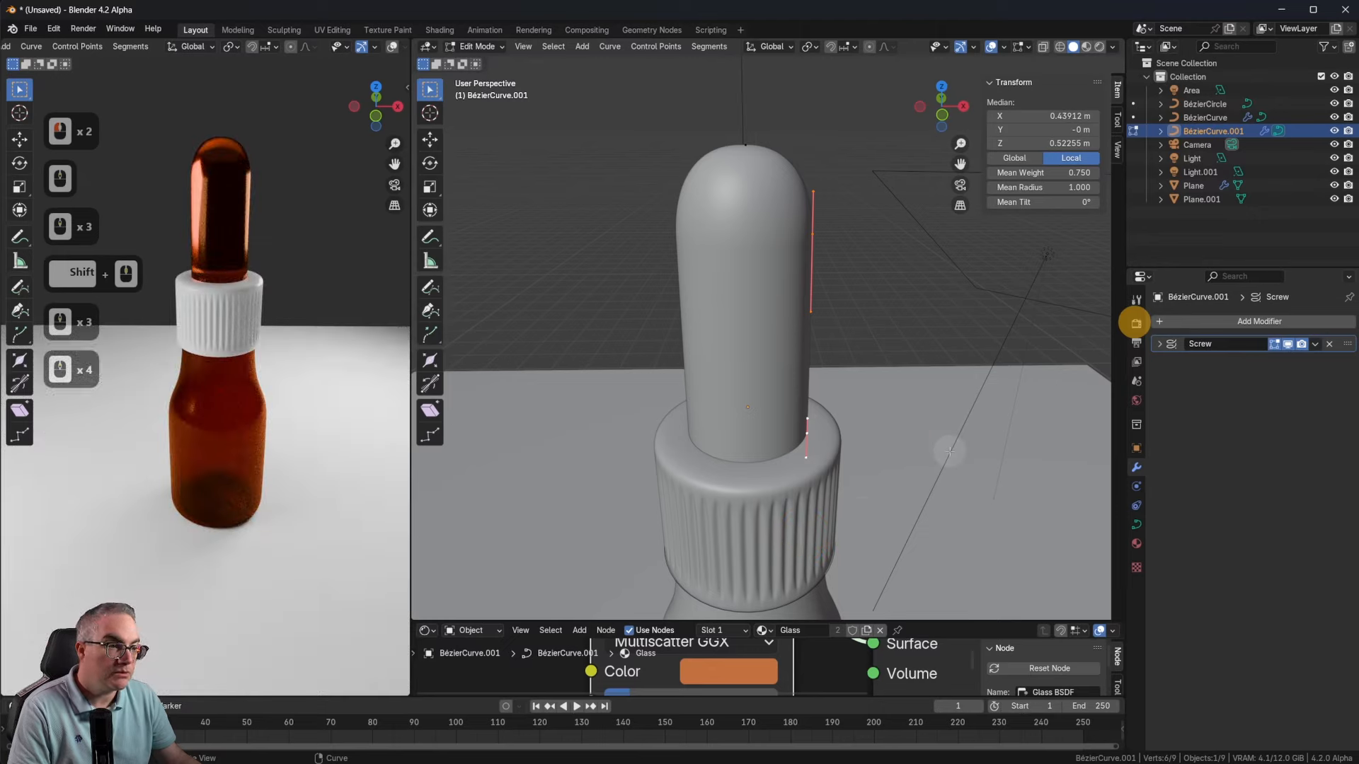
key("g")
key("x")
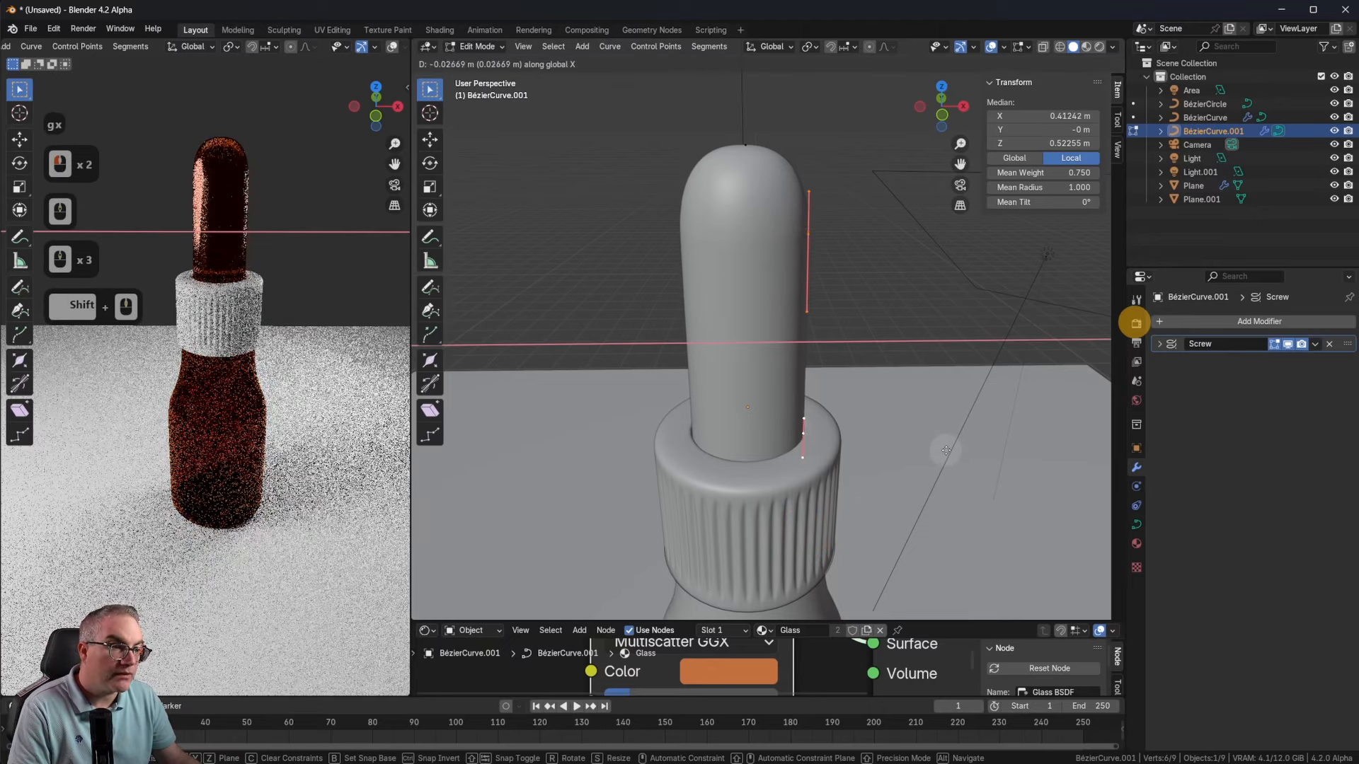
left_click(944, 450)
Step: Examine how the bulb sits in the cap and check the whole bottle from the front in the rendered view
scroll(753, 476, "up", 4)
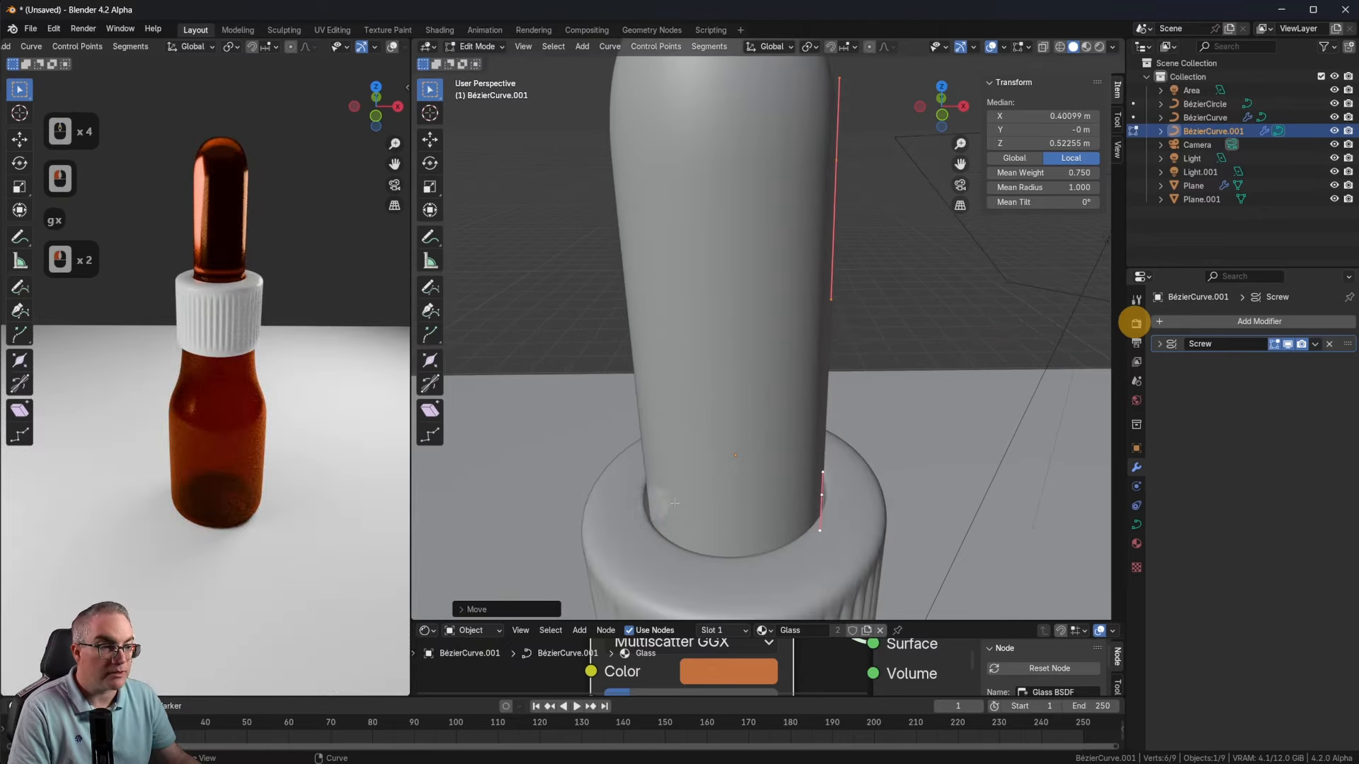
scroll(279, 234, "up", 3)
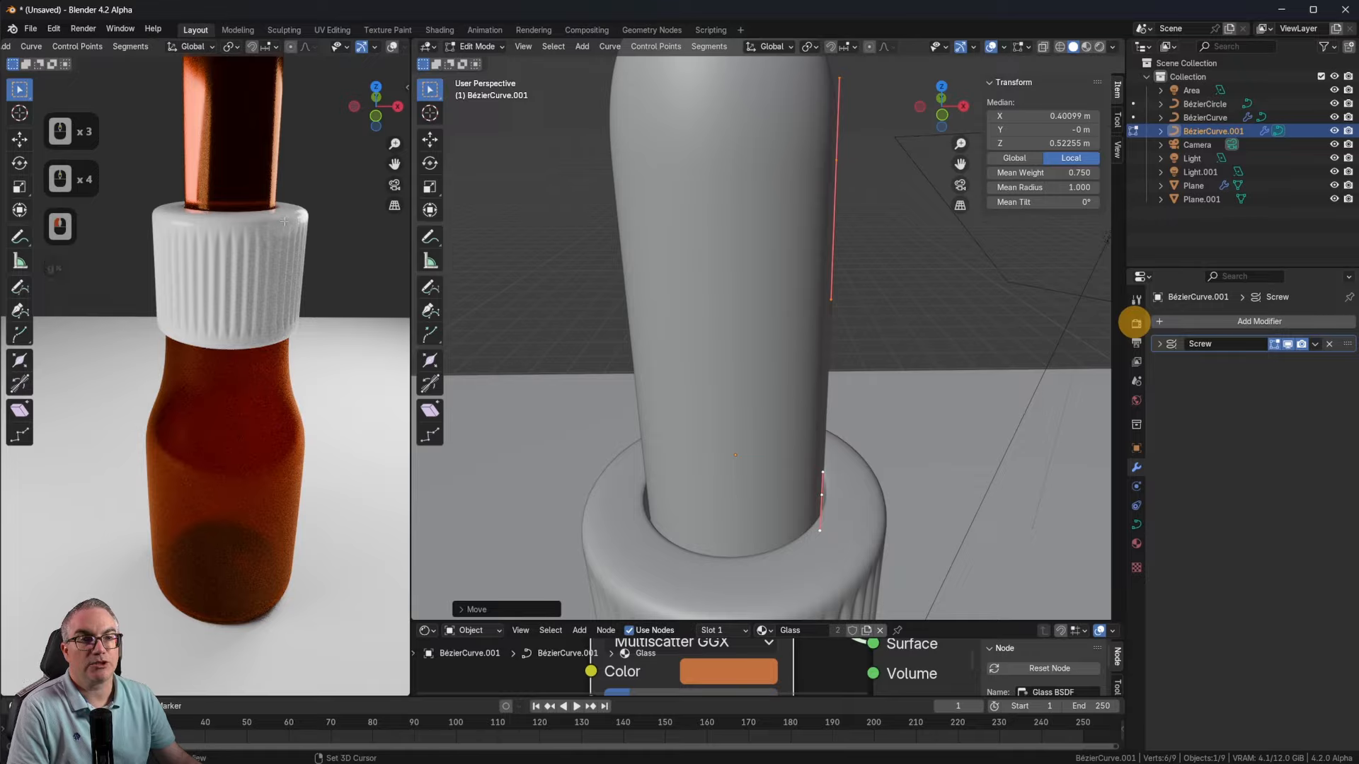
middle_click_drag(284, 221, 285, 331, "shift")
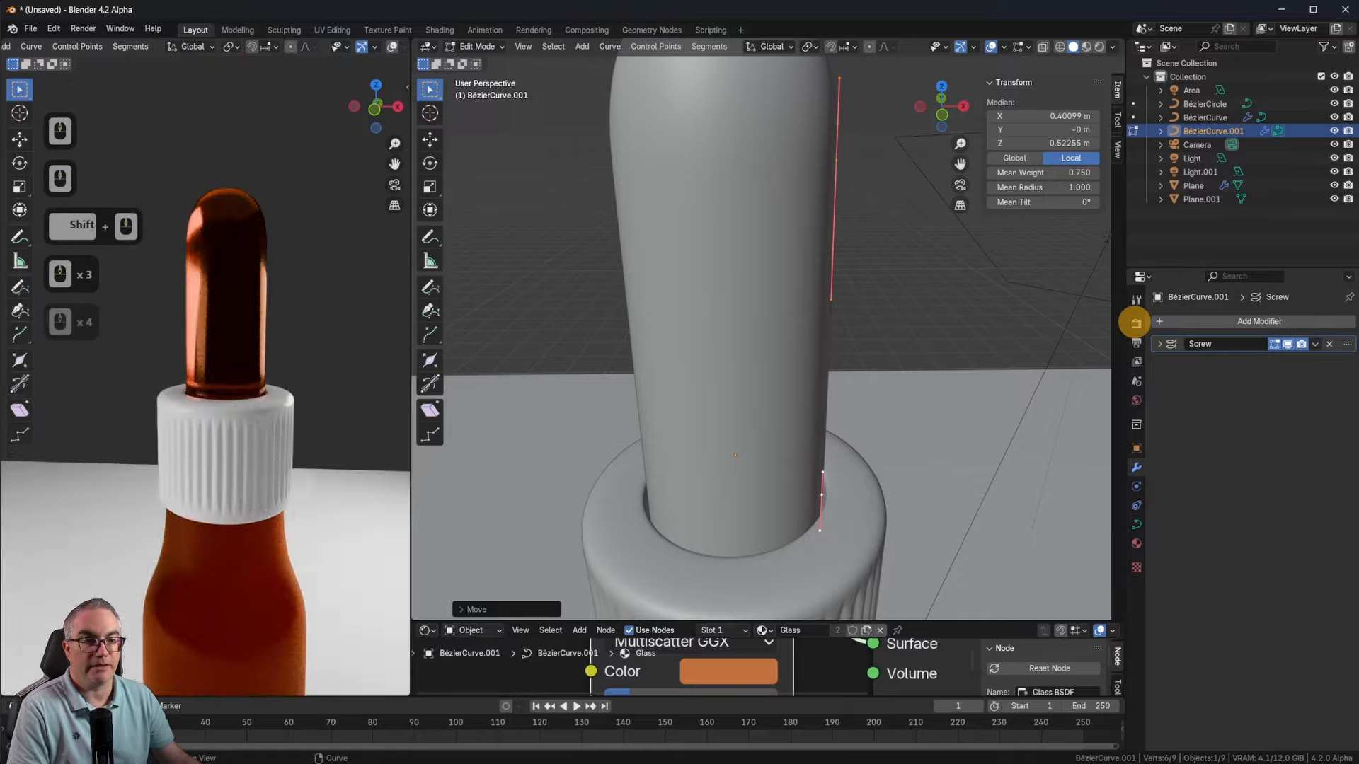
scroll(291, 424, "down", 2)
middle_click_drag(291, 428, 292, 411, "shift")
middle_click_drag(286, 520, 291, 485, "shift")
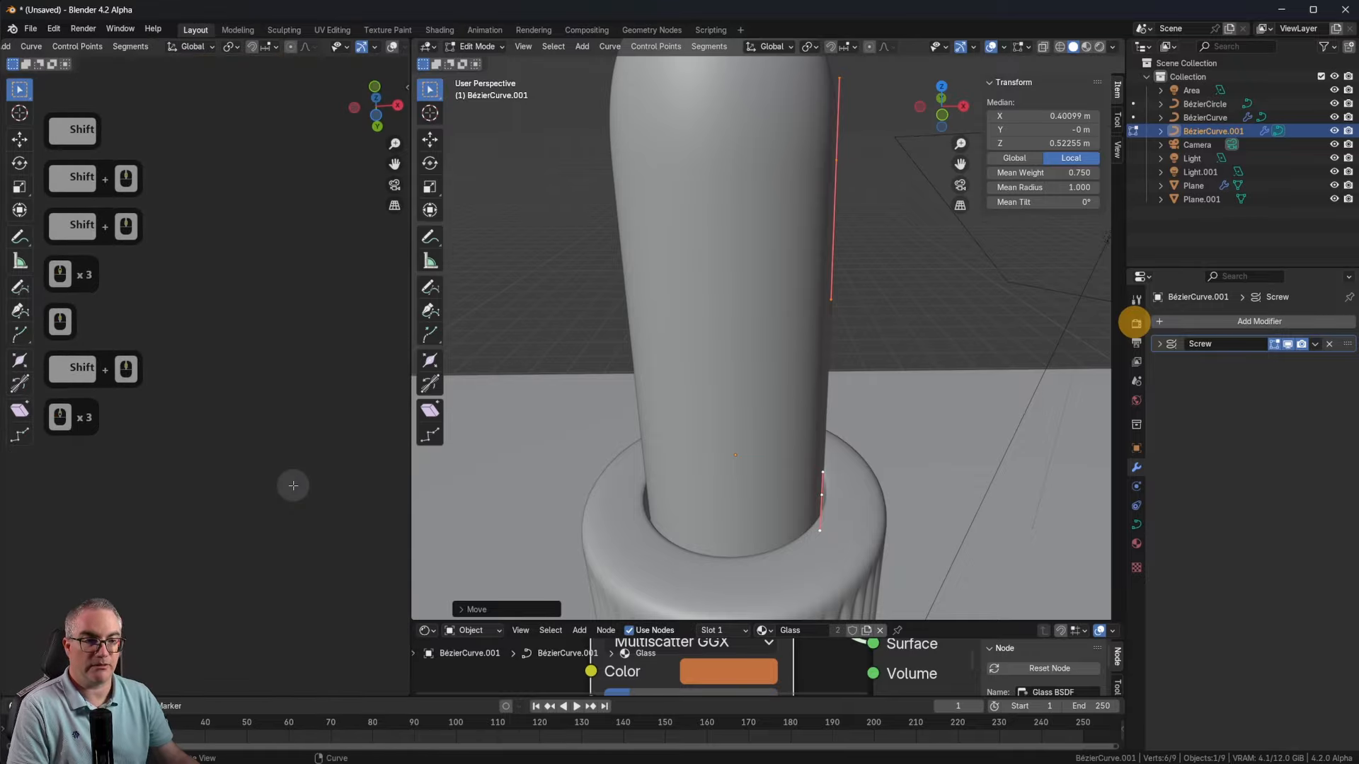
key("1")
middle_click_drag(303, 370, 324, 237, "shift")
key("Tab")
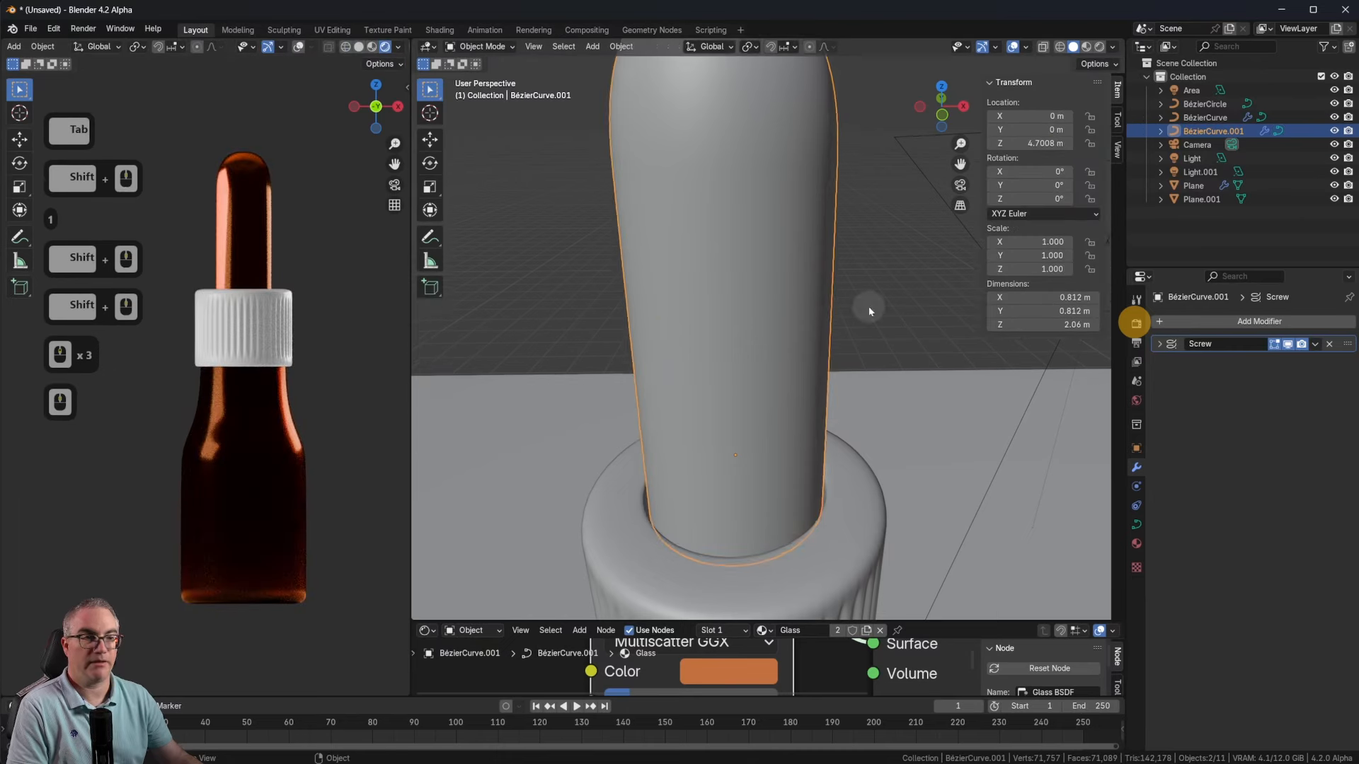
Step: From the front view, nudge the bulb's two side control points slightly outward and down to a median Z of about 0.498 m
scroll(868, 304, "down", 3)
key("1")
middle_click_drag(826, 364, 723, 251, "shift")
scroll(796, 328, "down", 6)
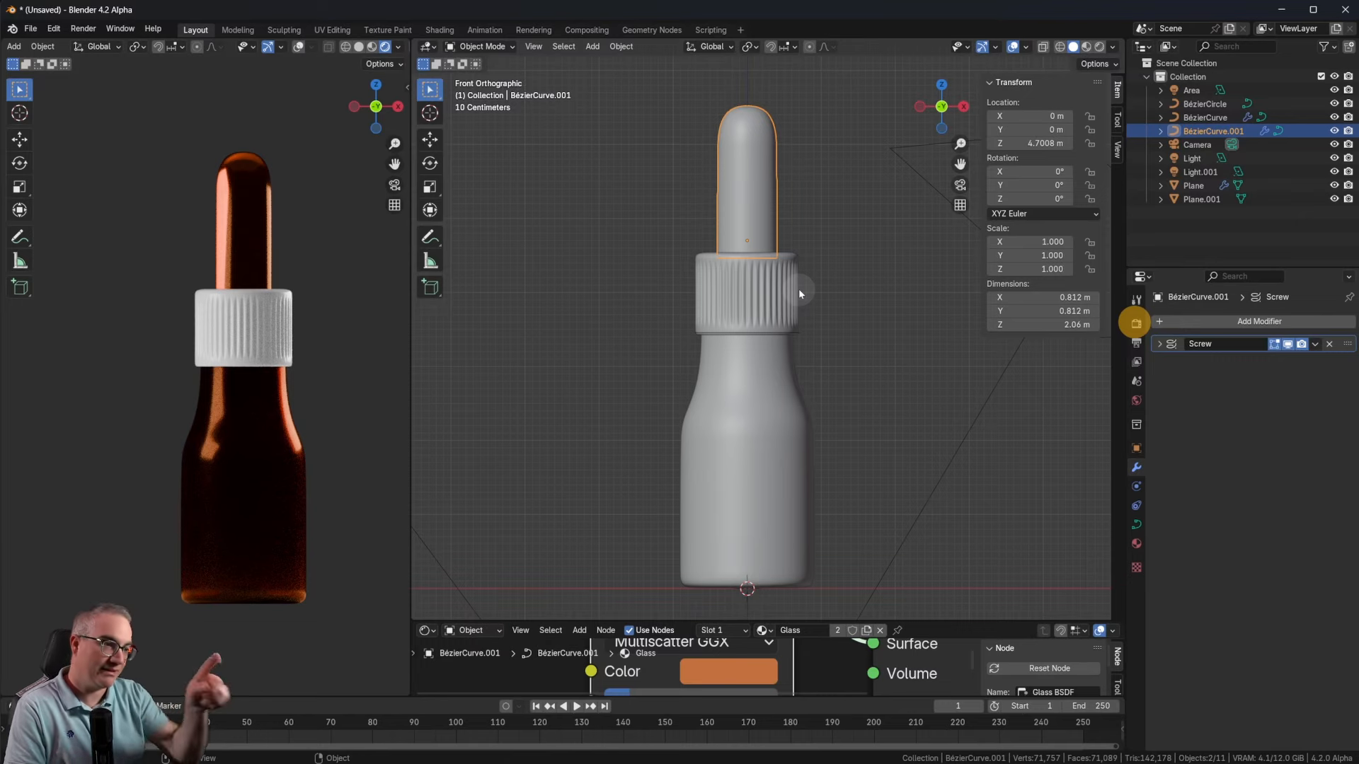
scroll(815, 234, "up", 2)
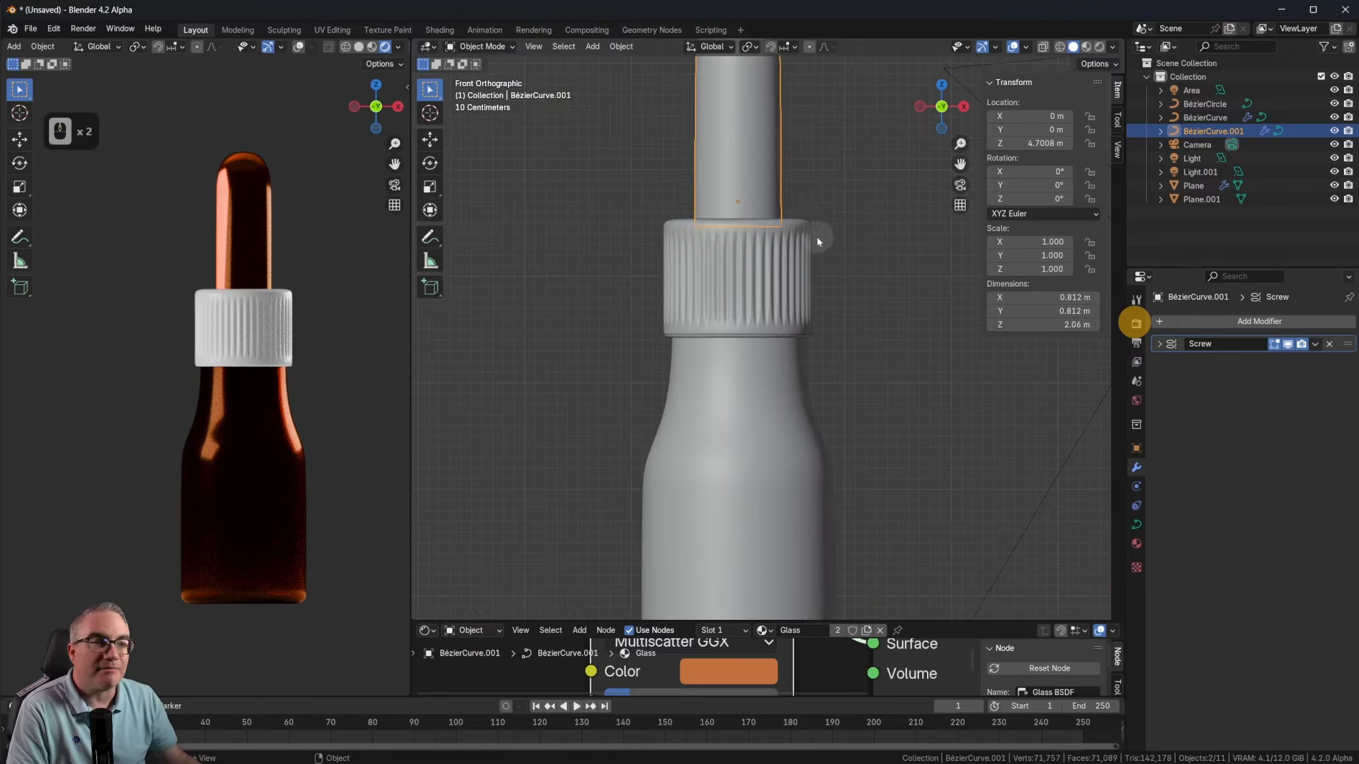
middle_click_drag(814, 234, 819, 352, "shift")
scroll(819, 350, "up", 2)
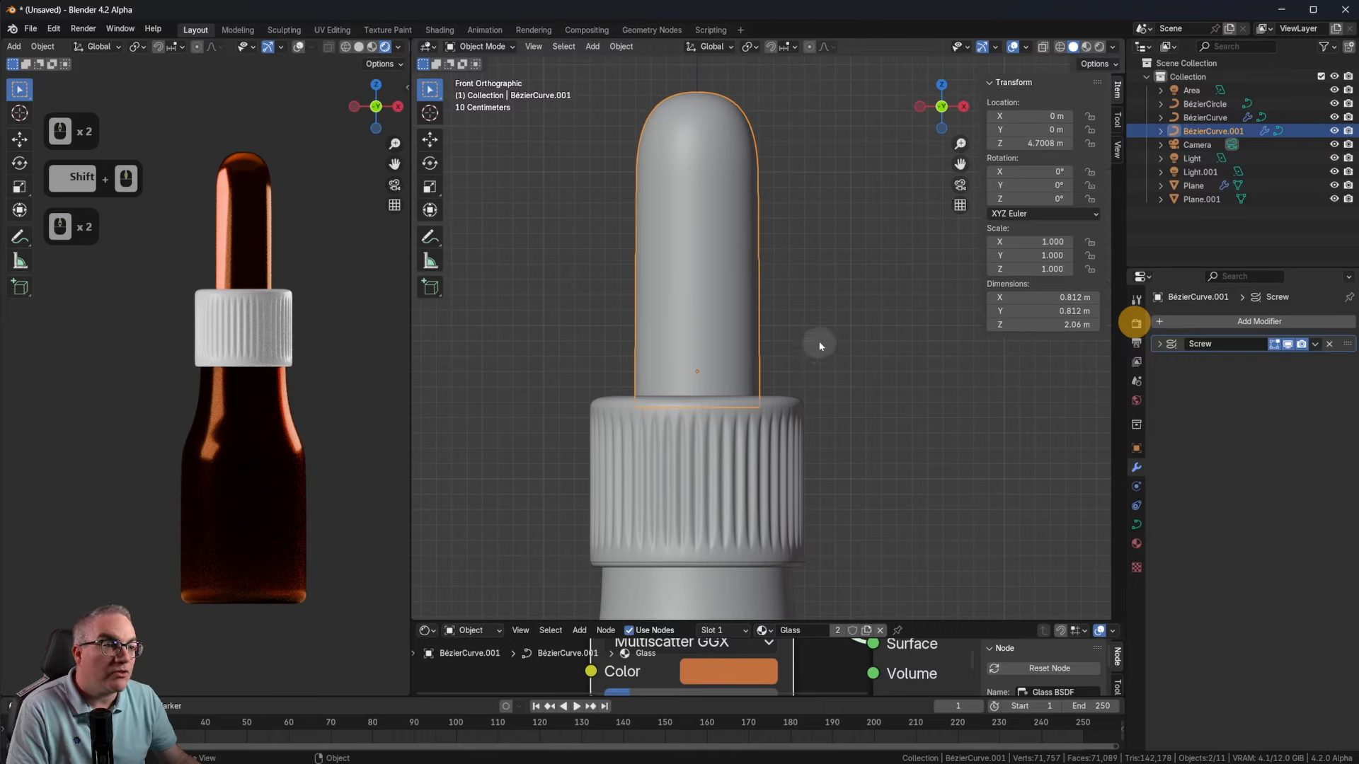
key("Tab")
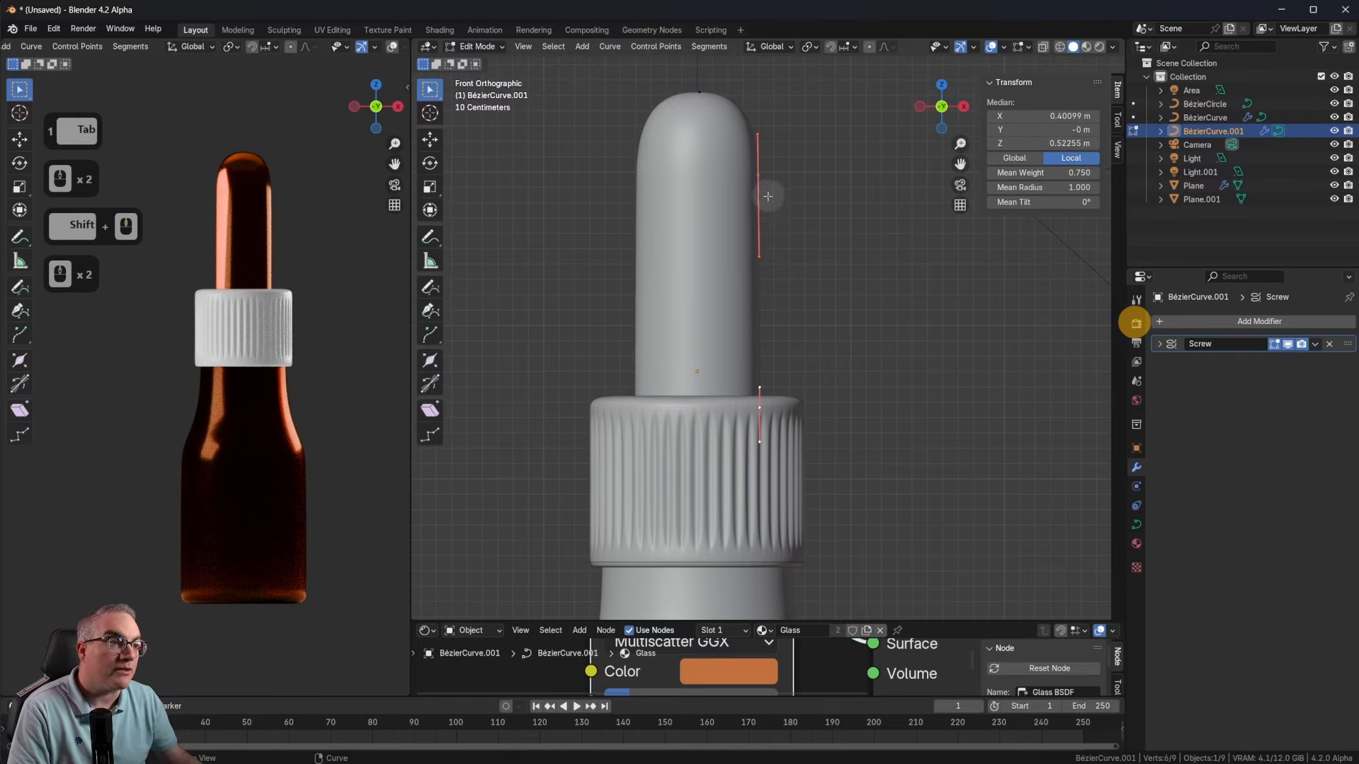
key("g")
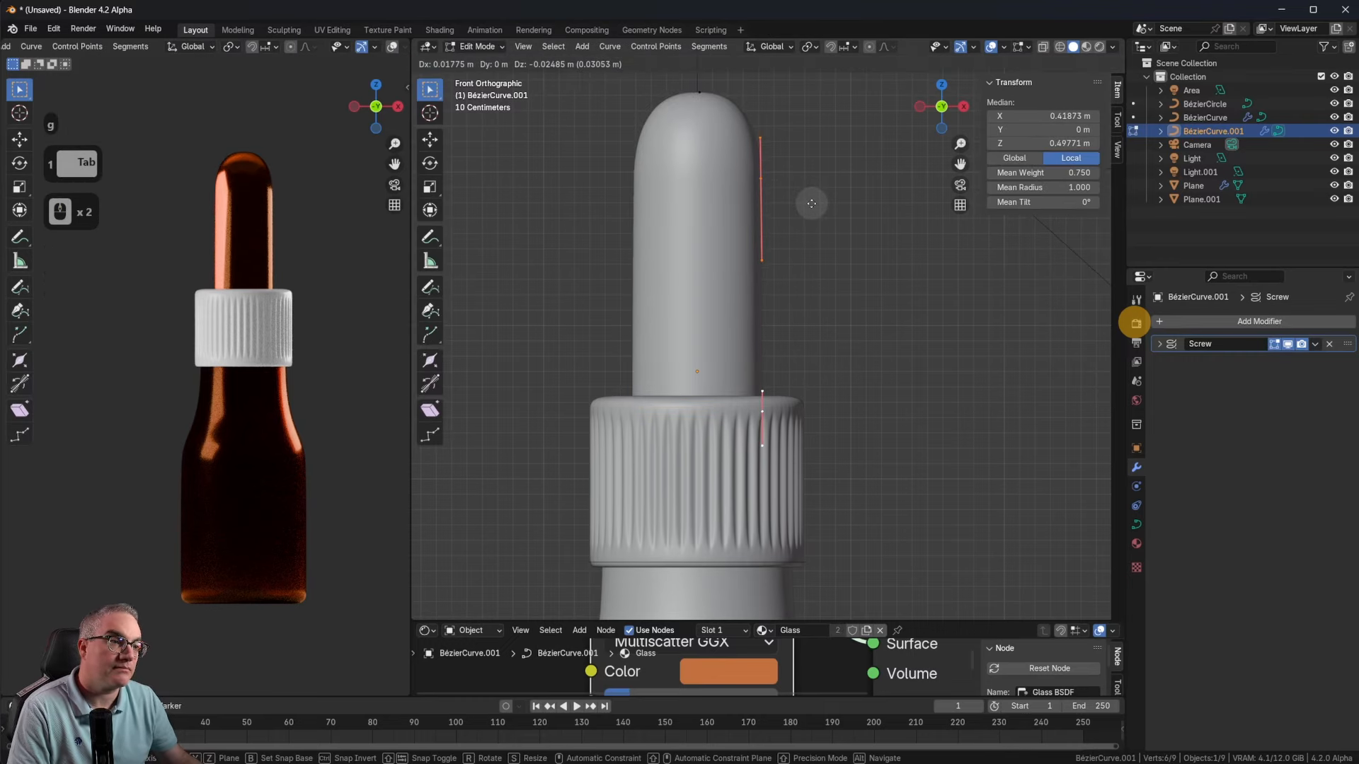
right_click(812, 203)
Step: Select both side control points of the bulb's curve and move them slightly back inward along X
left_click(784, 397)
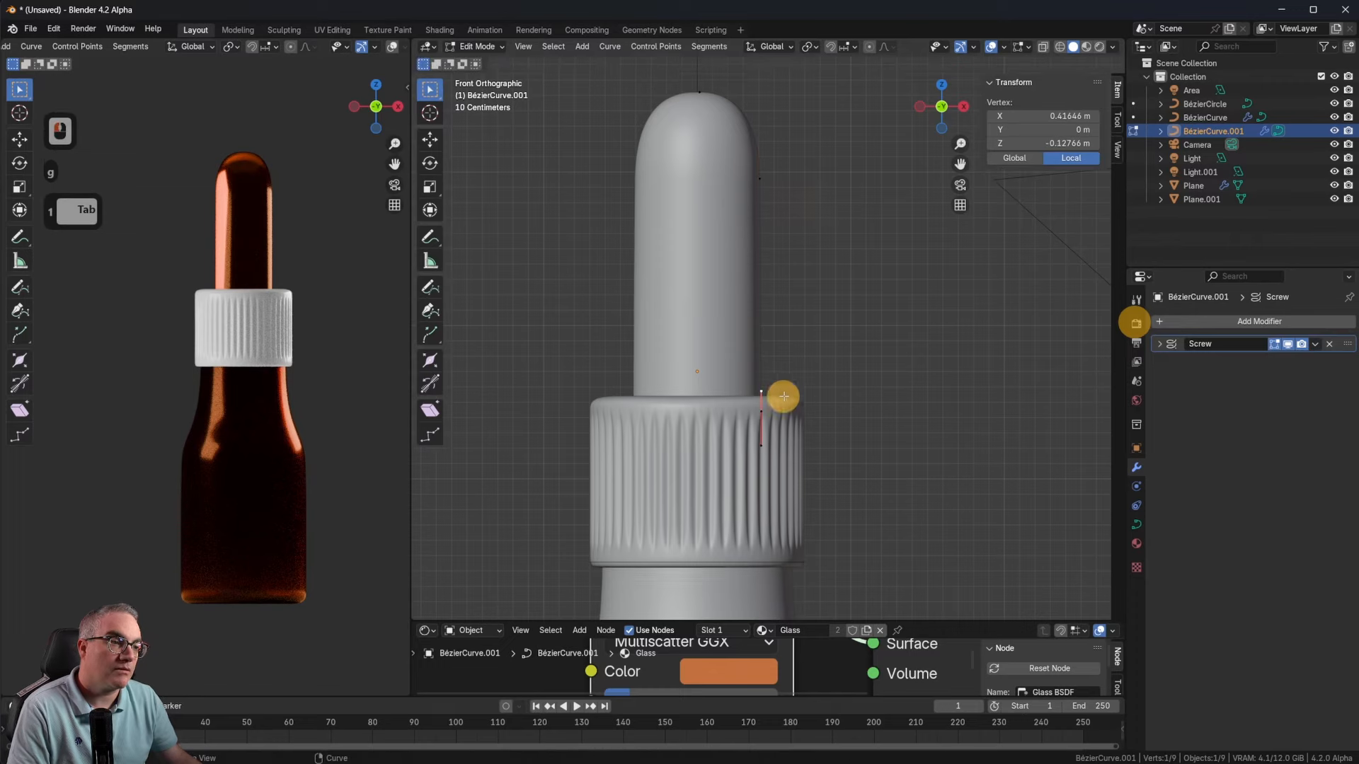
left_click(768, 407)
middle_click_drag(871, 407, 866, 470, "shift")
left_click_drag(784, 220, 733, 586)
key("g")
key("x")
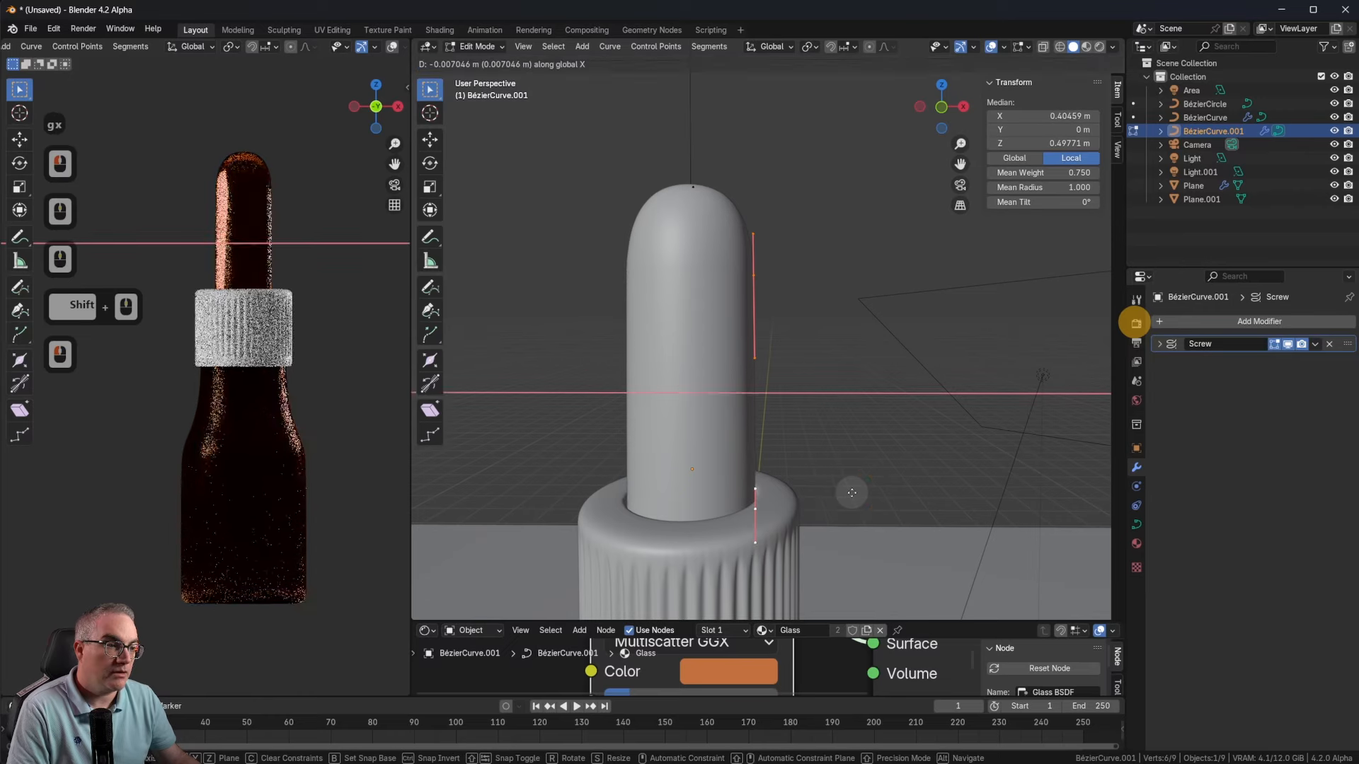
left_click(851, 493)
Step: In front view, lengthen the upper handle of the bulb's upper side control point slightly by scaling it
left_click(785, 263)
left_click(755, 276)
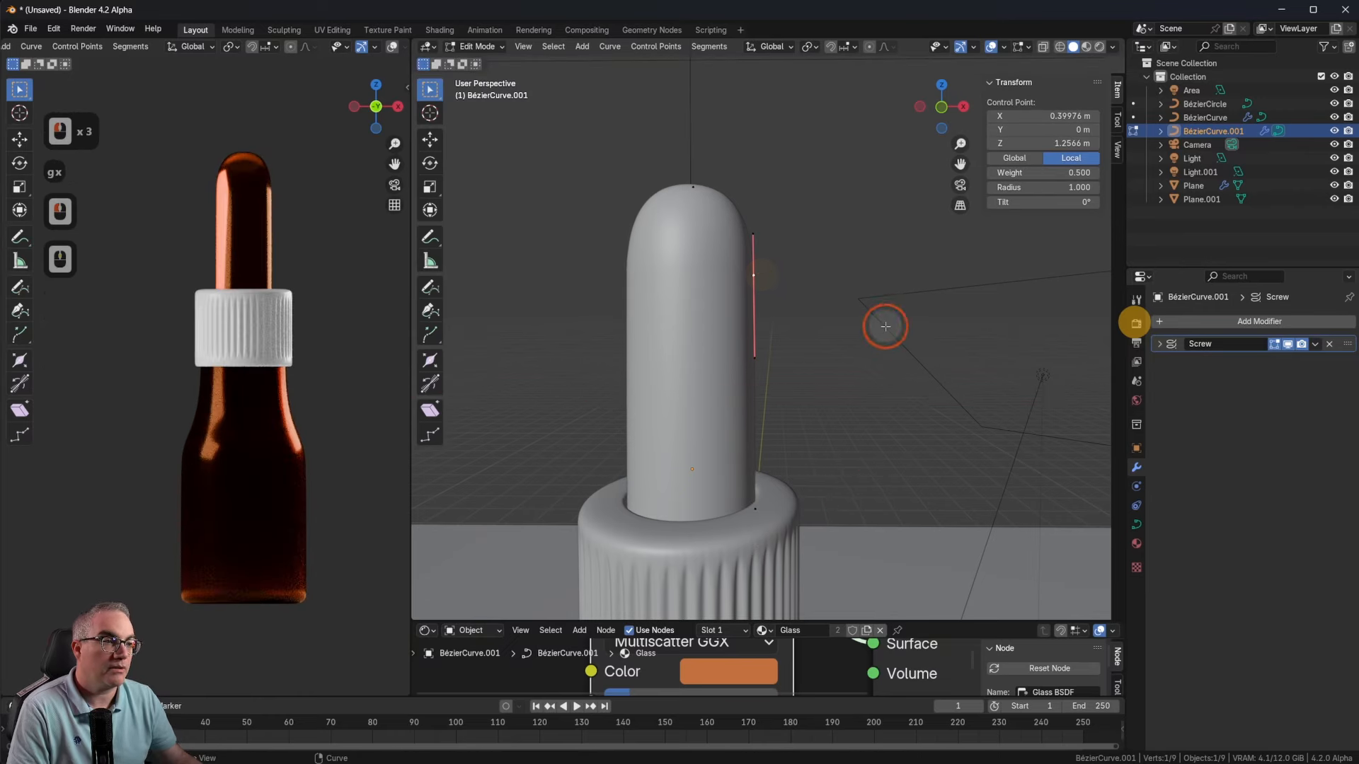
key("KP_4")
key("KP_1")
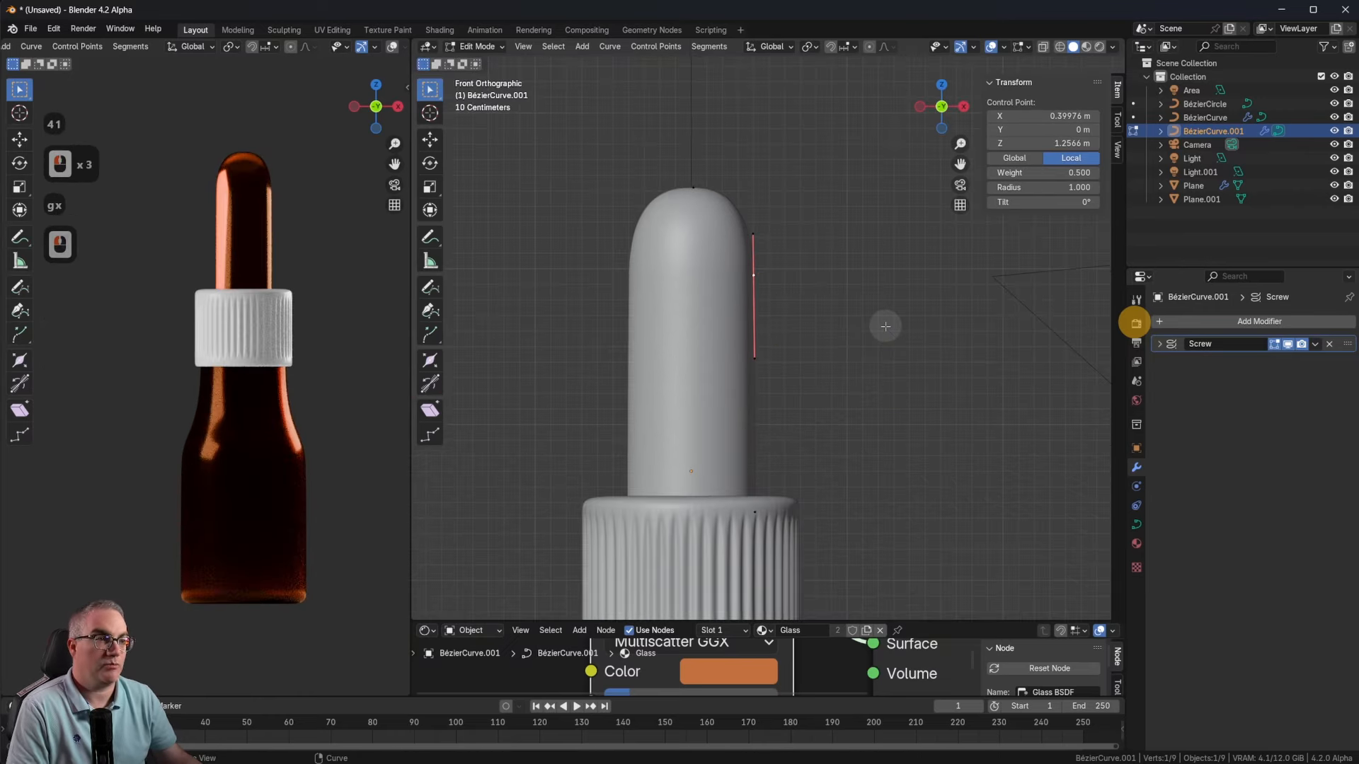
key("g")
key("Escape")
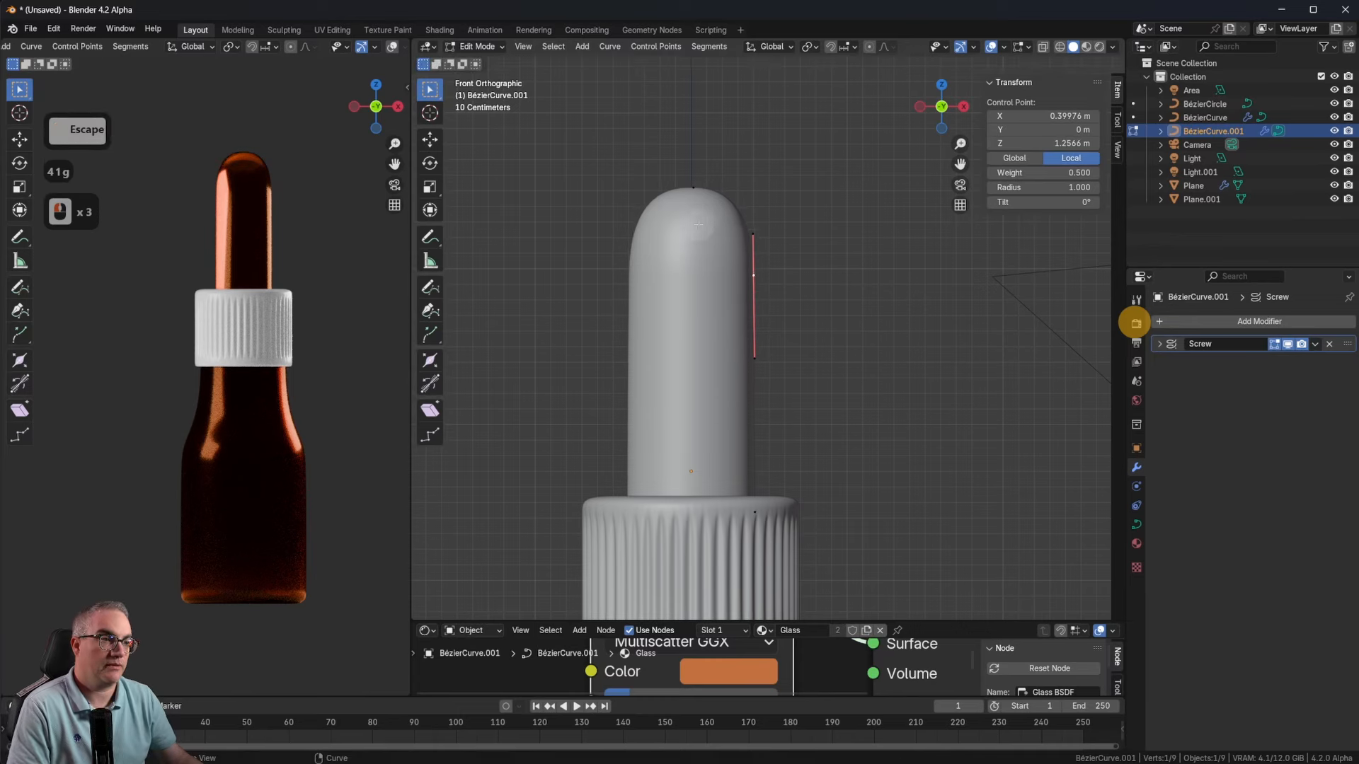
left_click(756, 357)
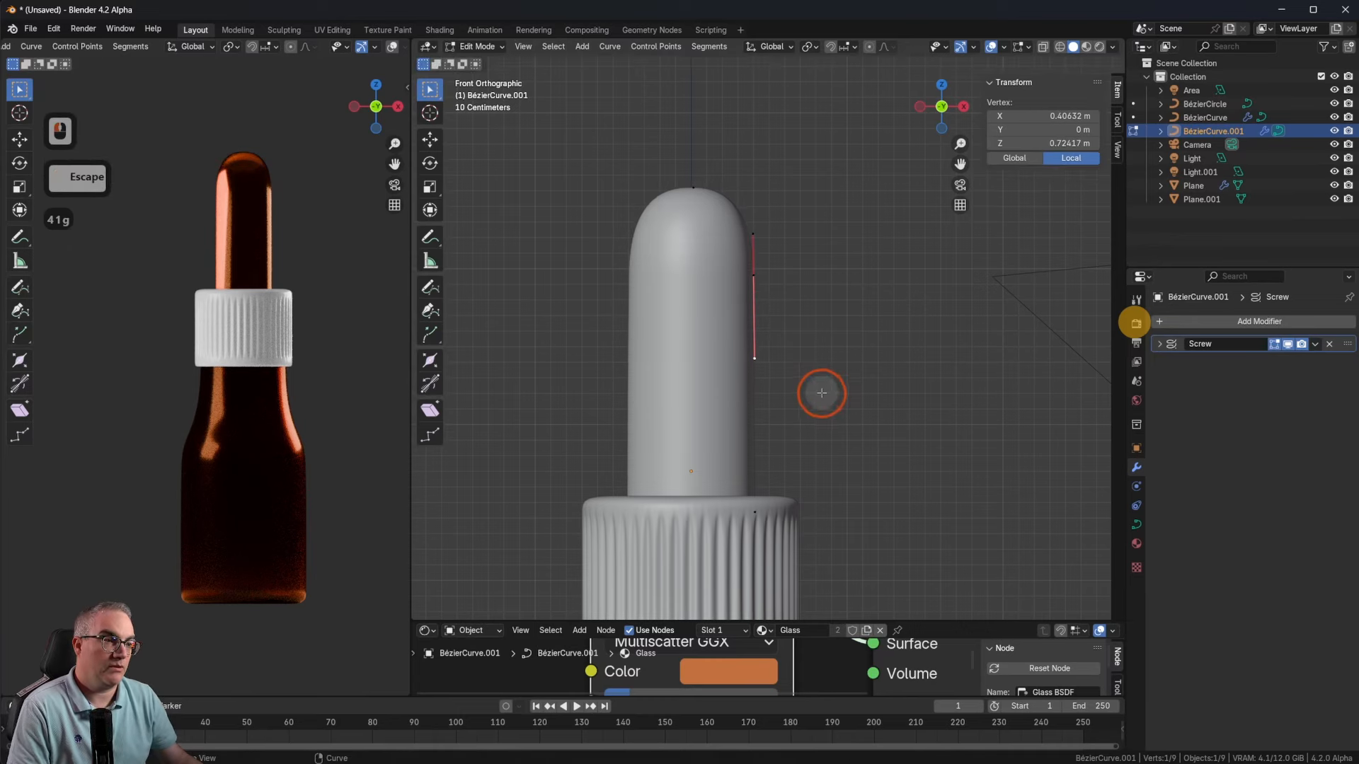
left_click(753, 234)
key("s")
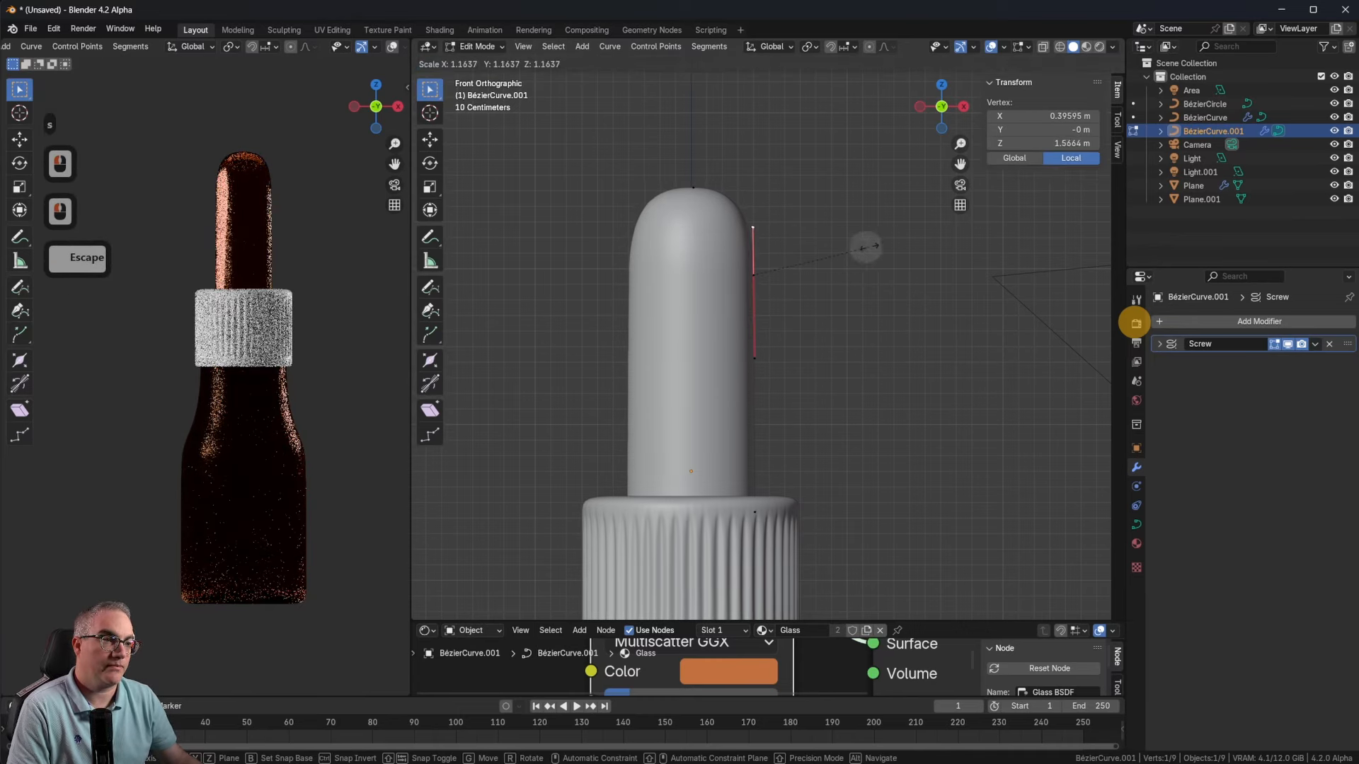
left_click(861, 252)
Step: Raise the bulb's upper side control point along Z to about 1.32 m and finish editing the curve
left_click(750, 275)
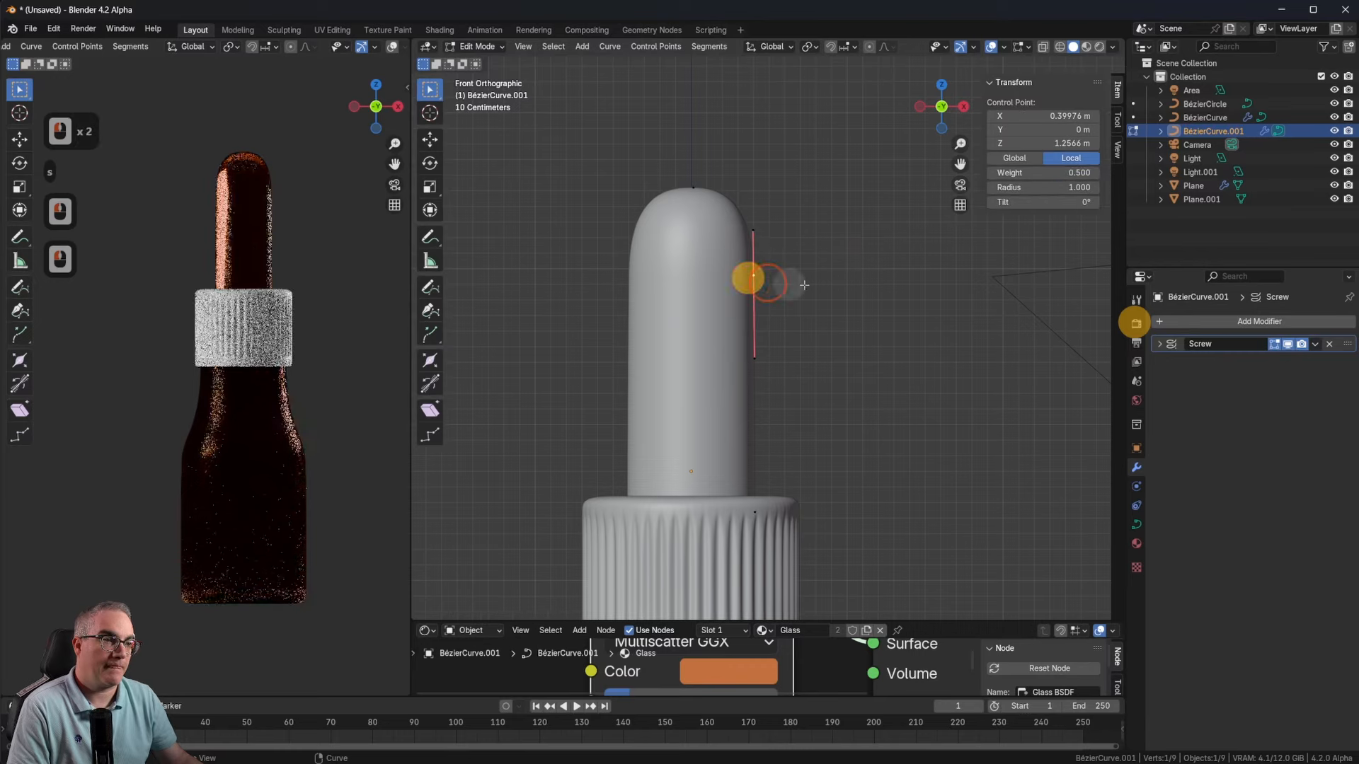
key("g")
key("x")
key("z")
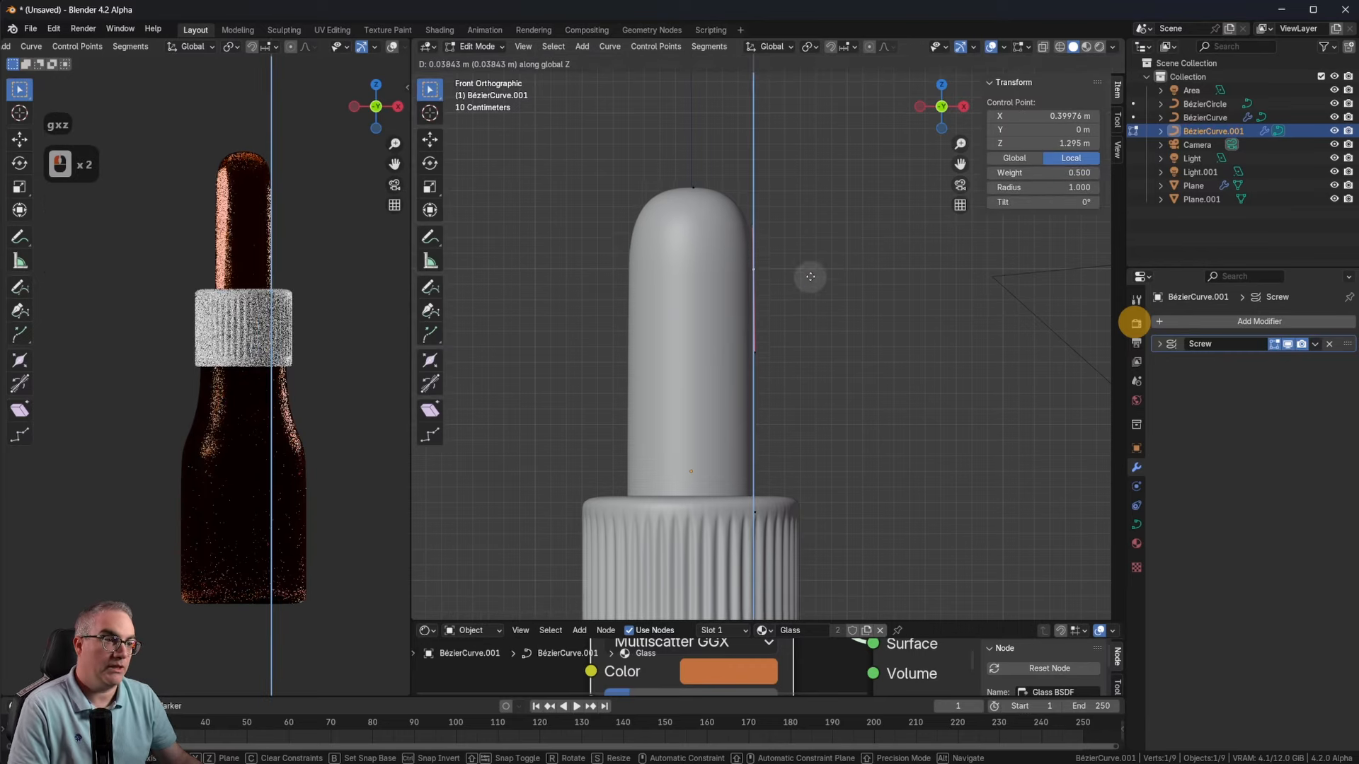
left_click(808, 275)
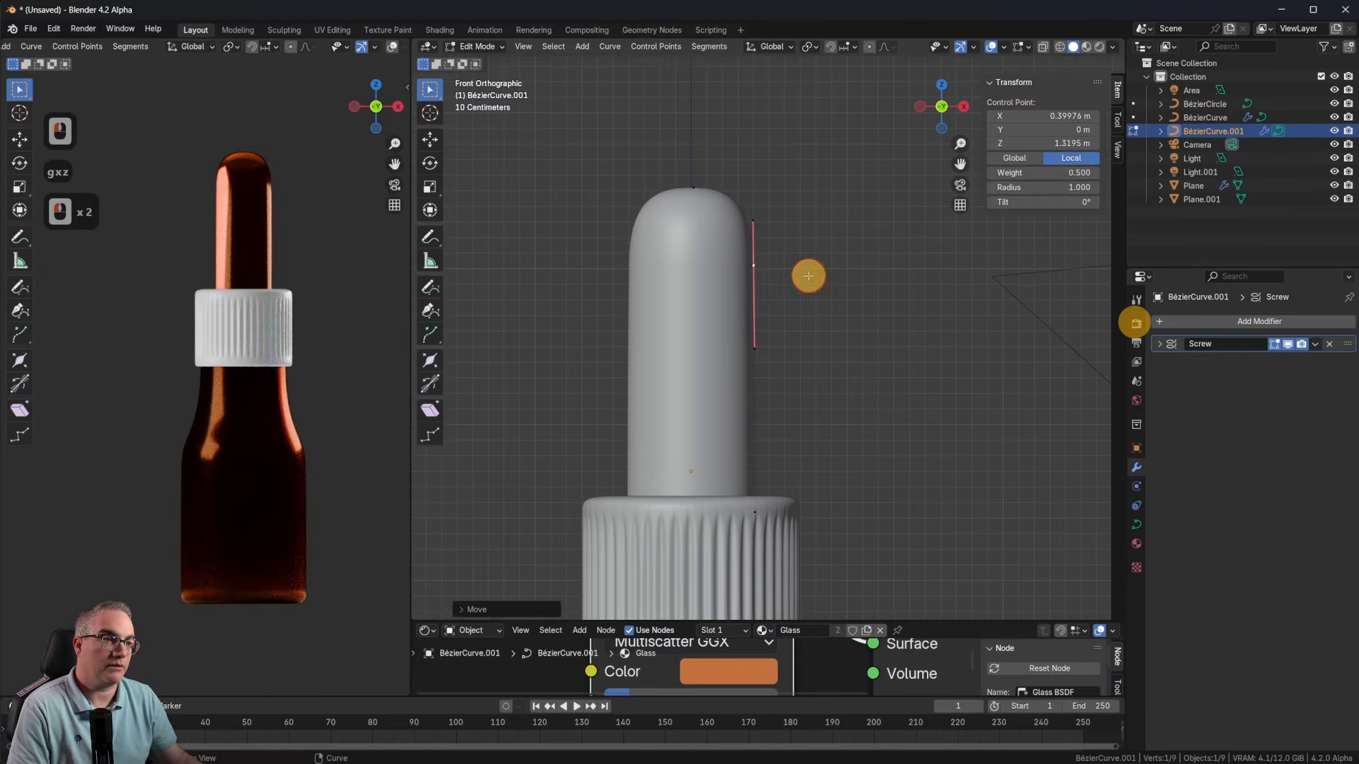
scroll(795, 288, "down", 3)
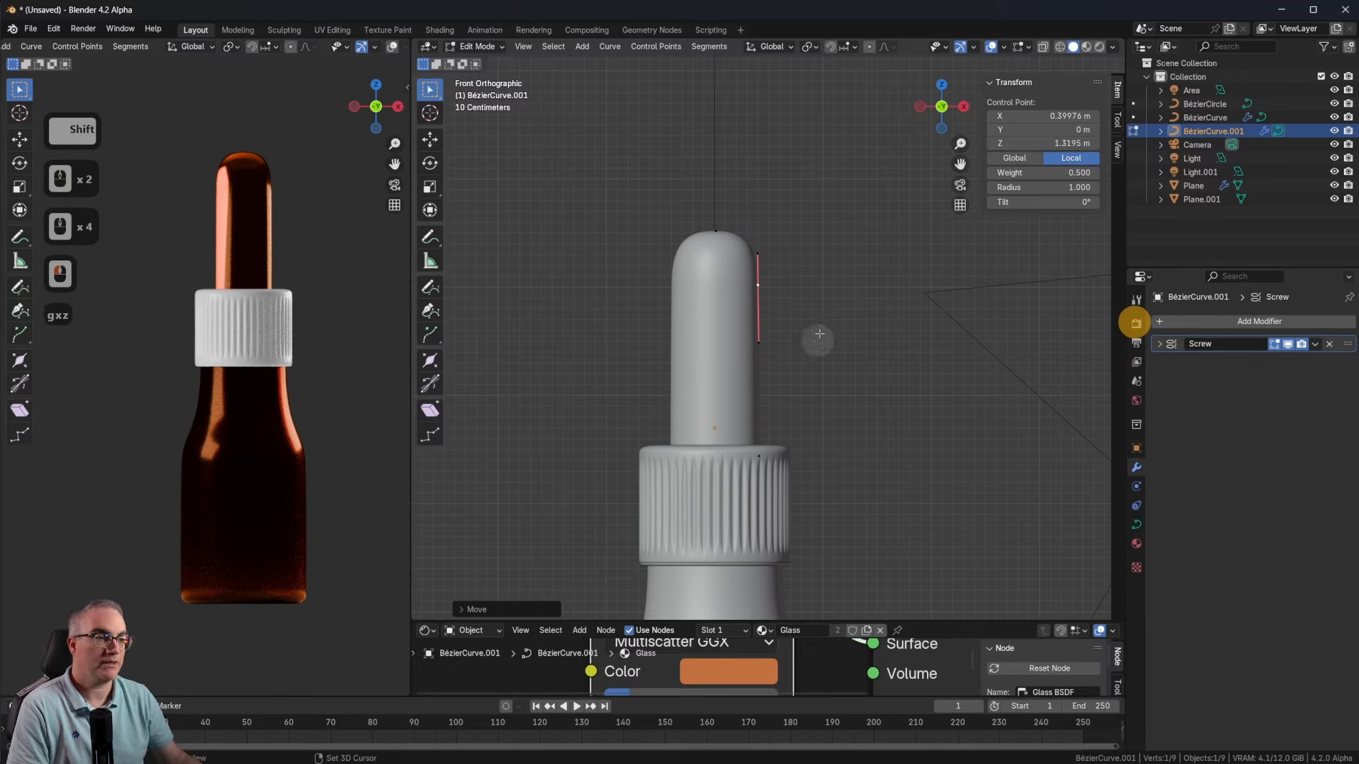
middle_click_drag(812, 340, 812, 279, "shift")
key("Tab")
Step: Remove the Glass material from the bulb and give it a new default material
left_click(736, 266)
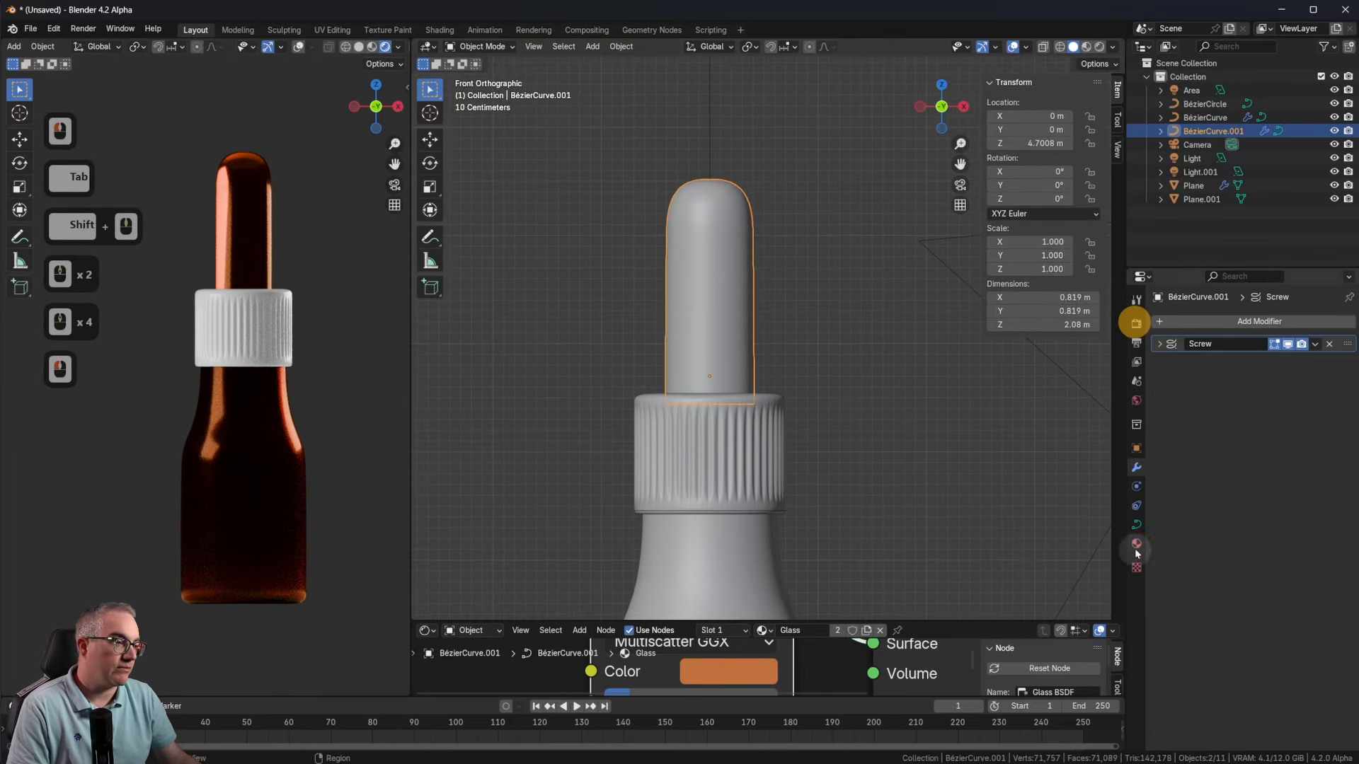
left_click(1135, 546)
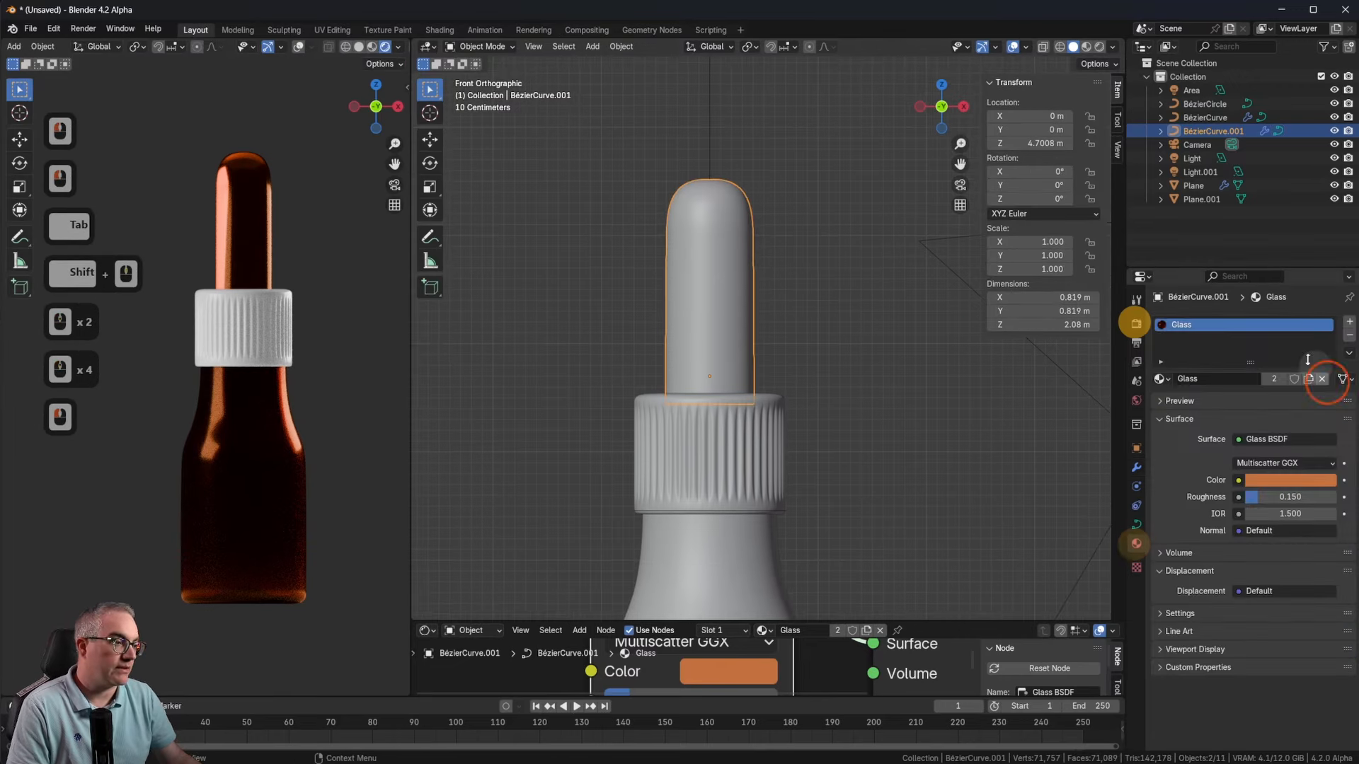
left_click(1349, 337)
left_click(1281, 384)
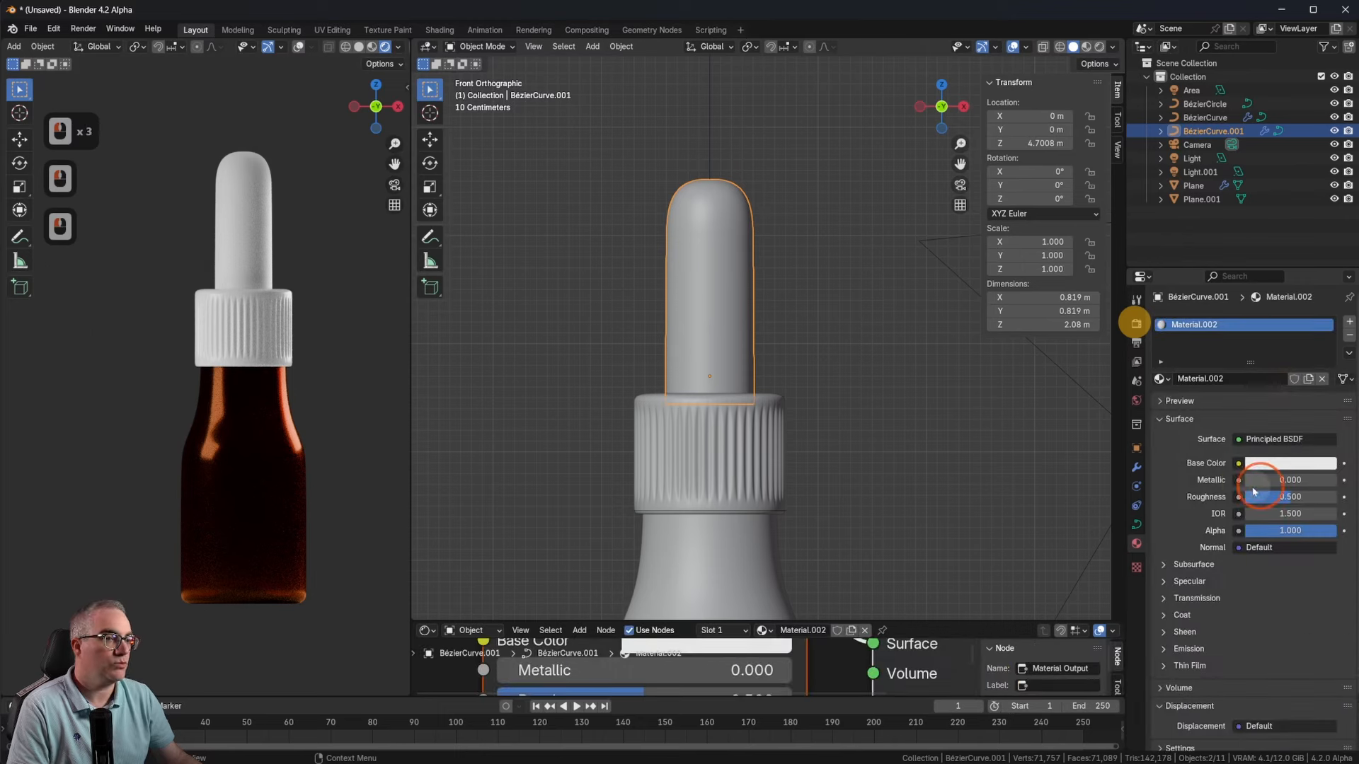
Step: Rename the bulb's material to rubber and the ribbed cap's material to plastic white
left_click(1239, 380)
type("rubber")
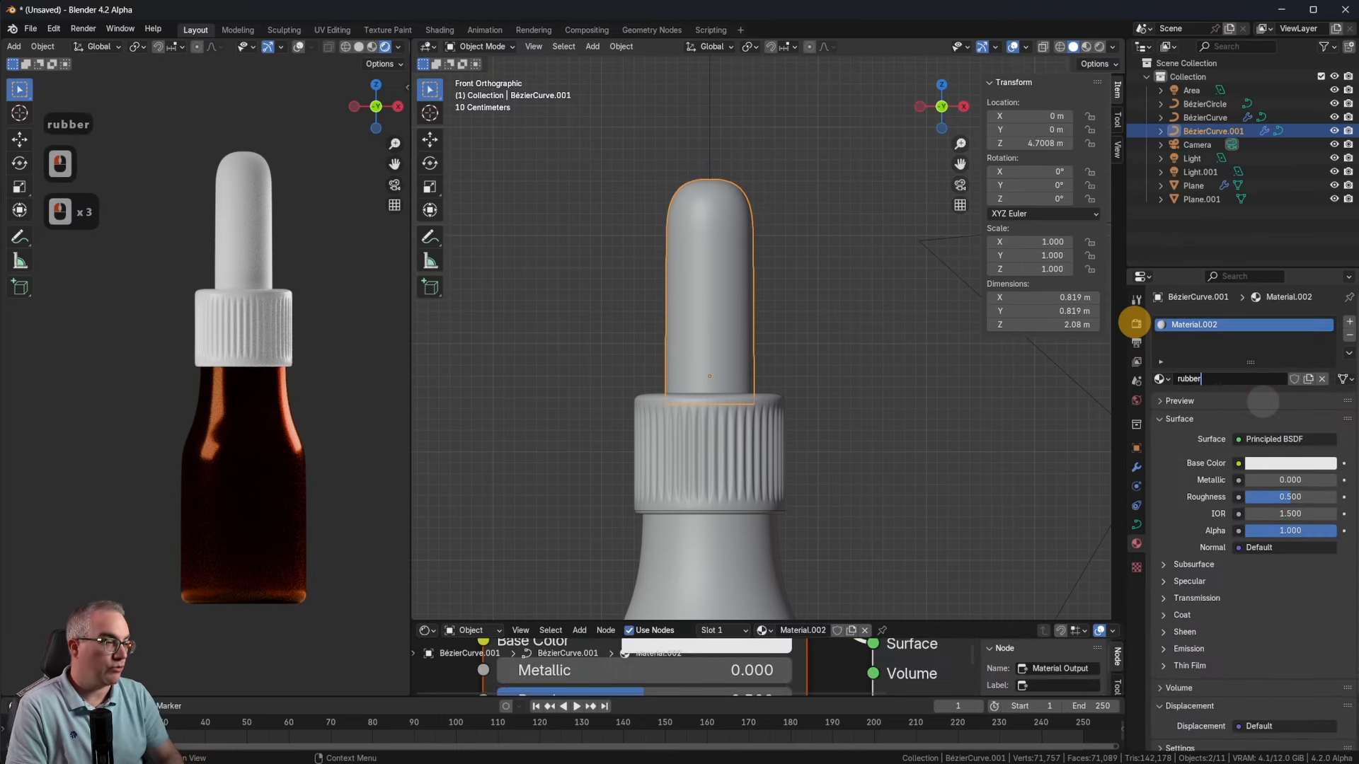
key("Return")
left_click(723, 463)
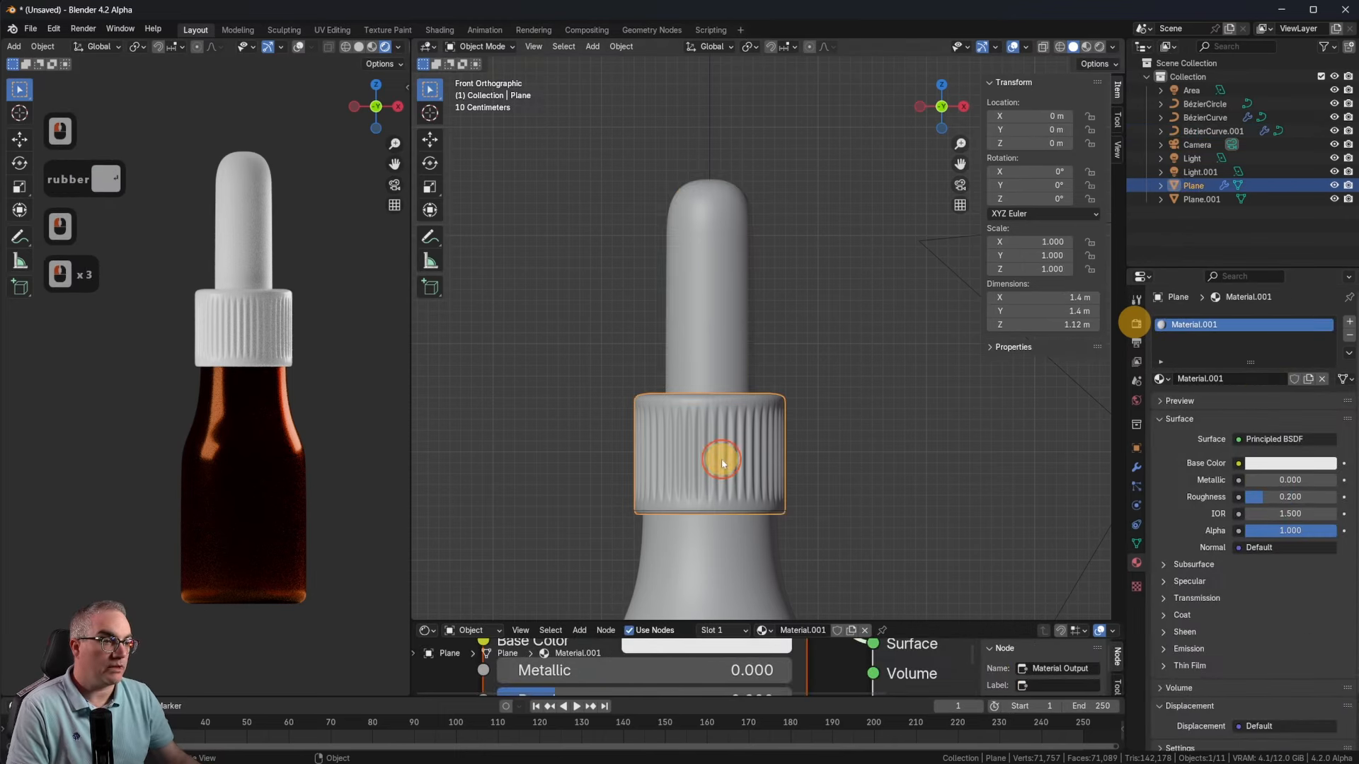
left_click(1234, 386)
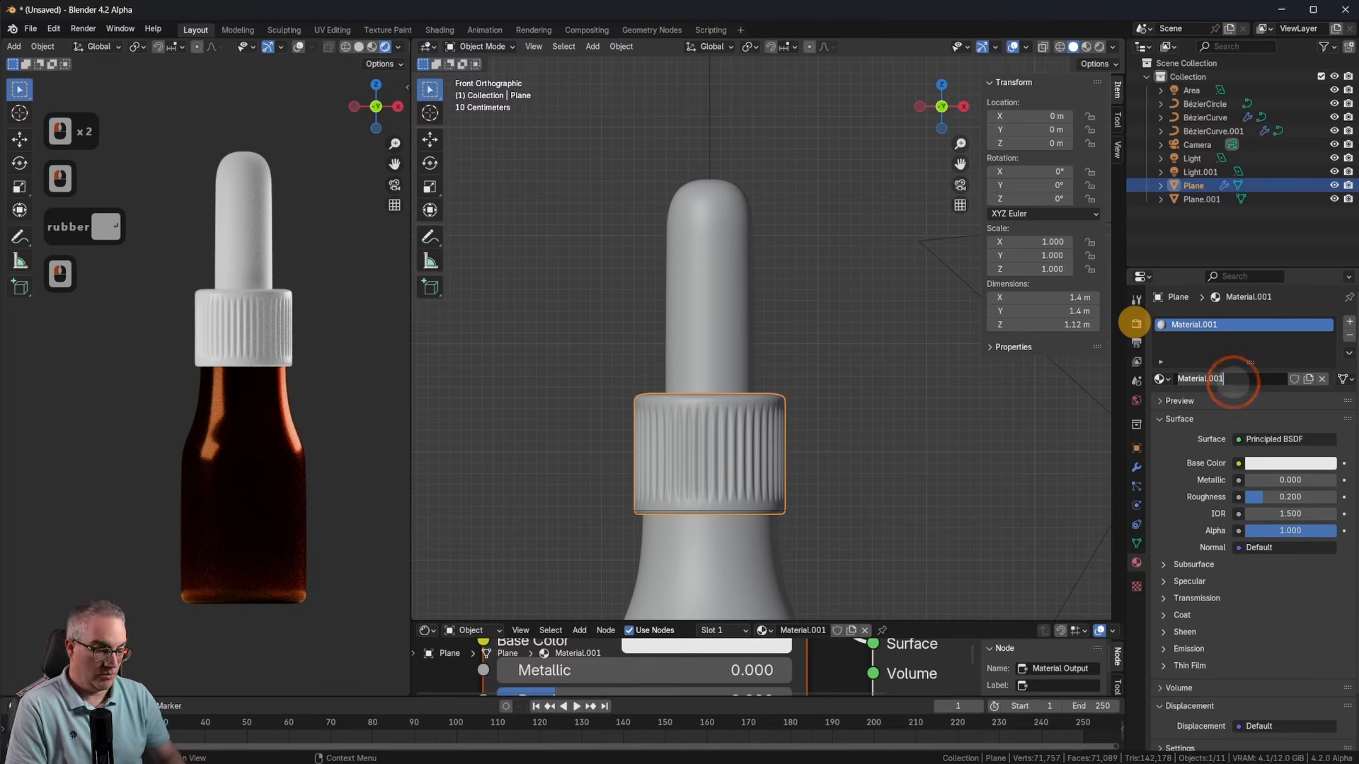
type("plastic white")
key("Return")
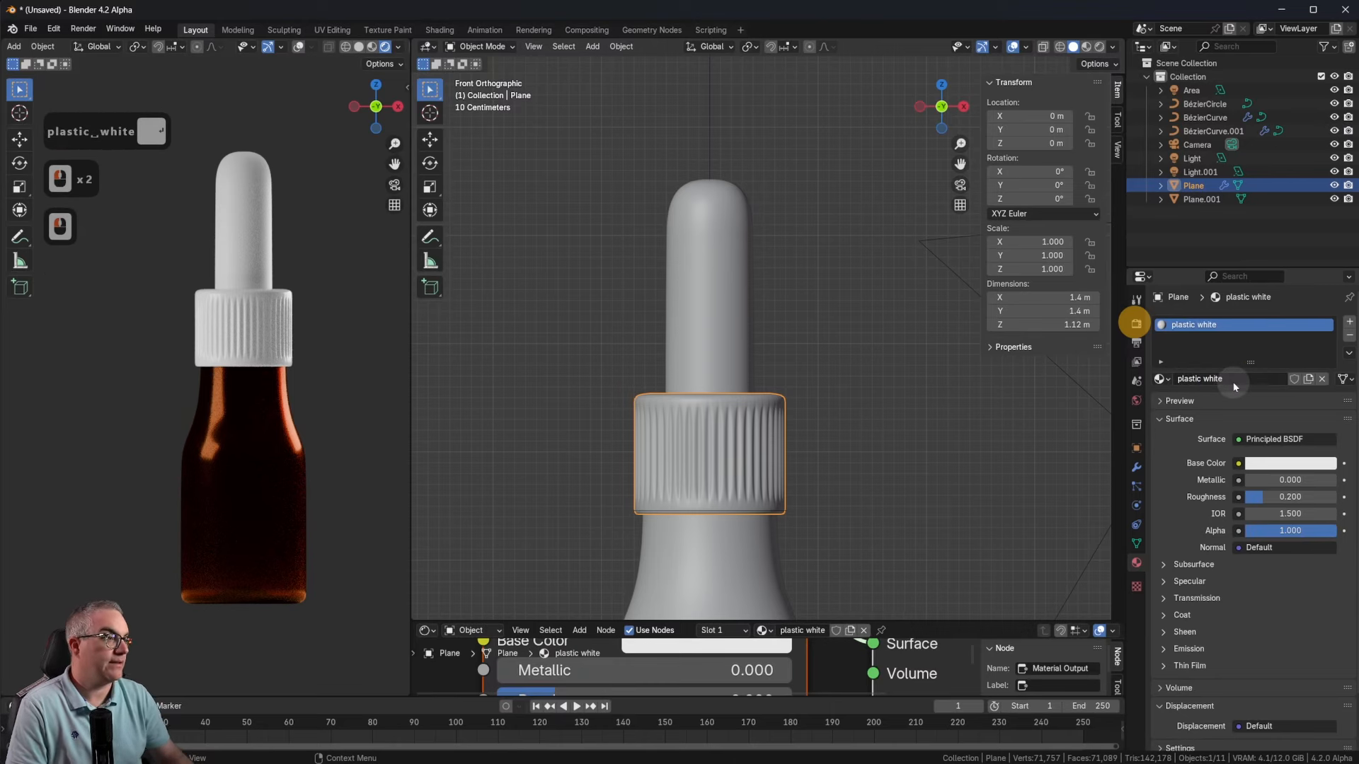
Step: Select the bulb and enlarge the shader editor to show the rubber material's nodes
left_click(1212, 131)
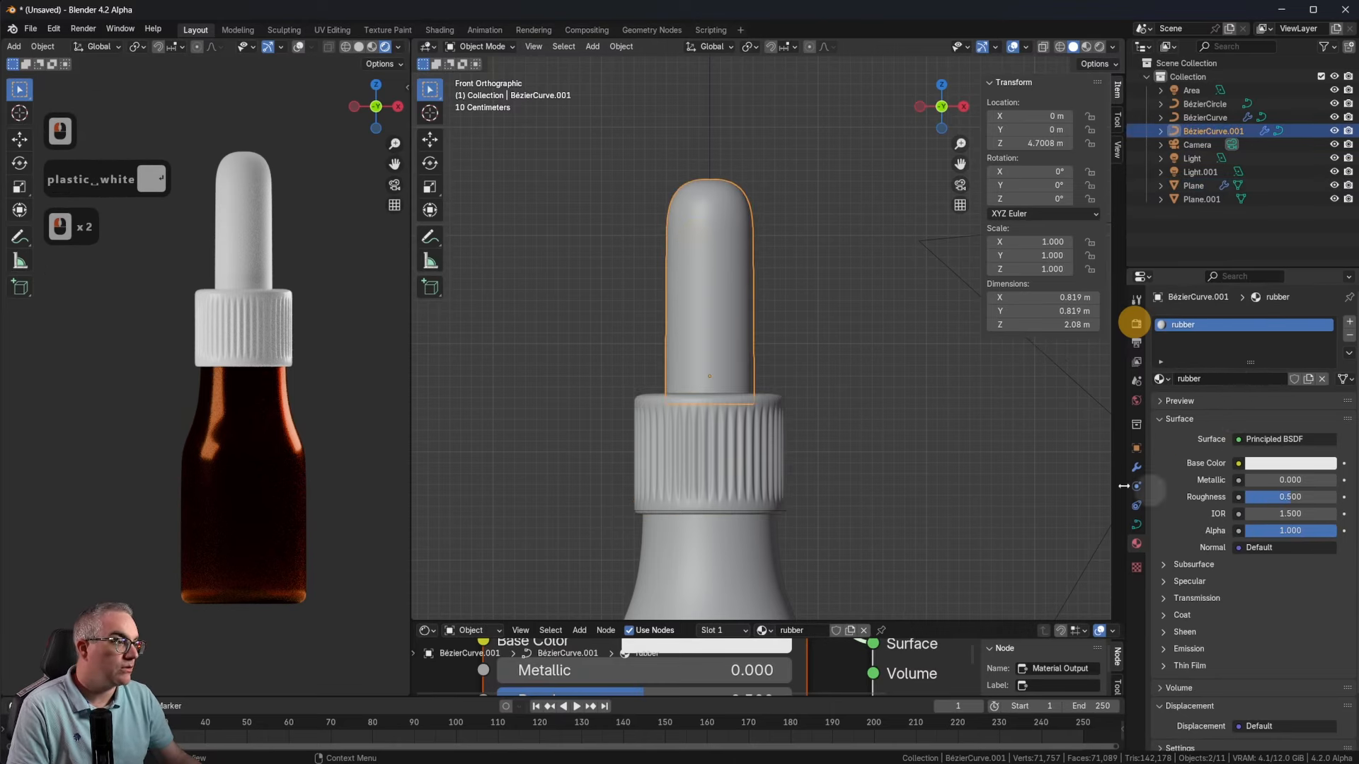
key("shift")
left_click_drag(891, 619, 889, 394)
scroll(788, 222, "up", 3)
scroll(788, 222, "down", 2)
scroll(792, 559, "down", 8)
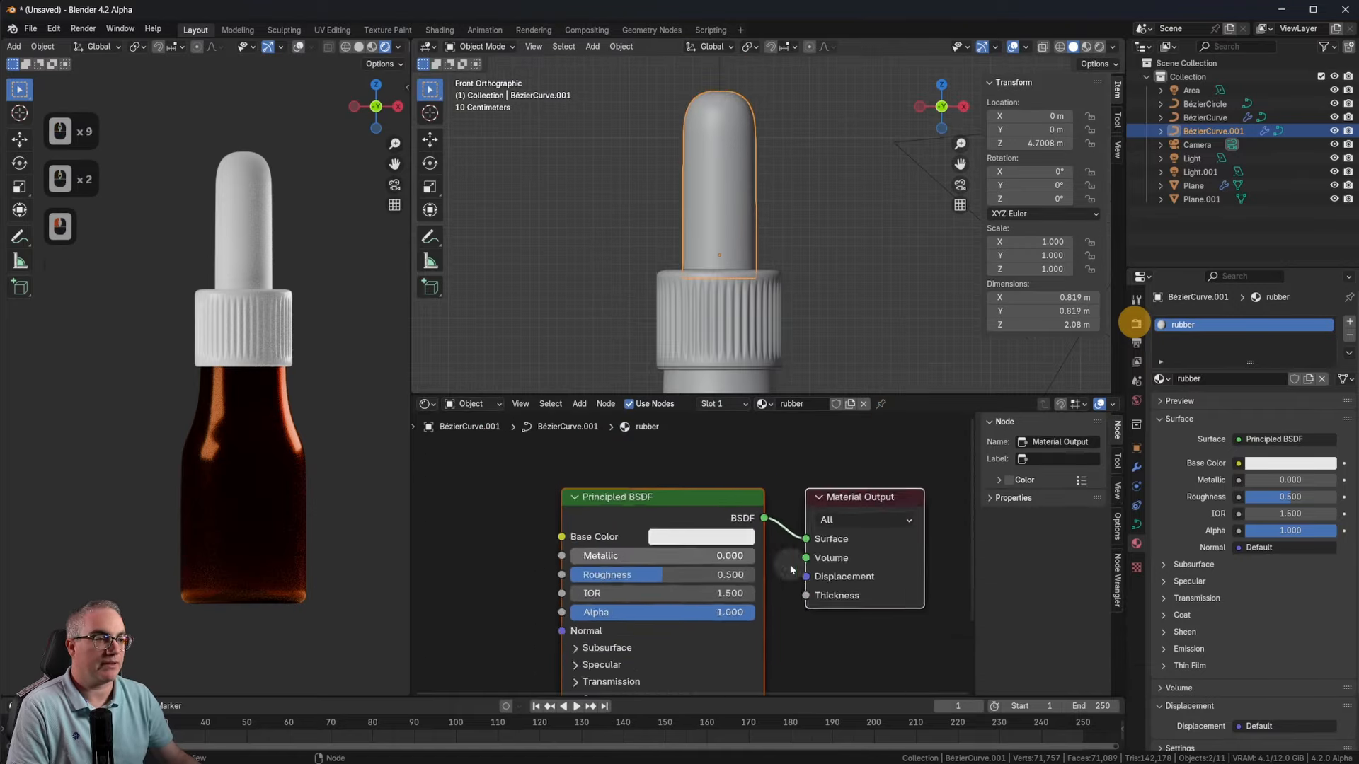
Step: Darken the rubber material's base color slightly to a light grey
middle_click_drag(324, 346, 301, 400)
scroll(322, 304, "up", 2)
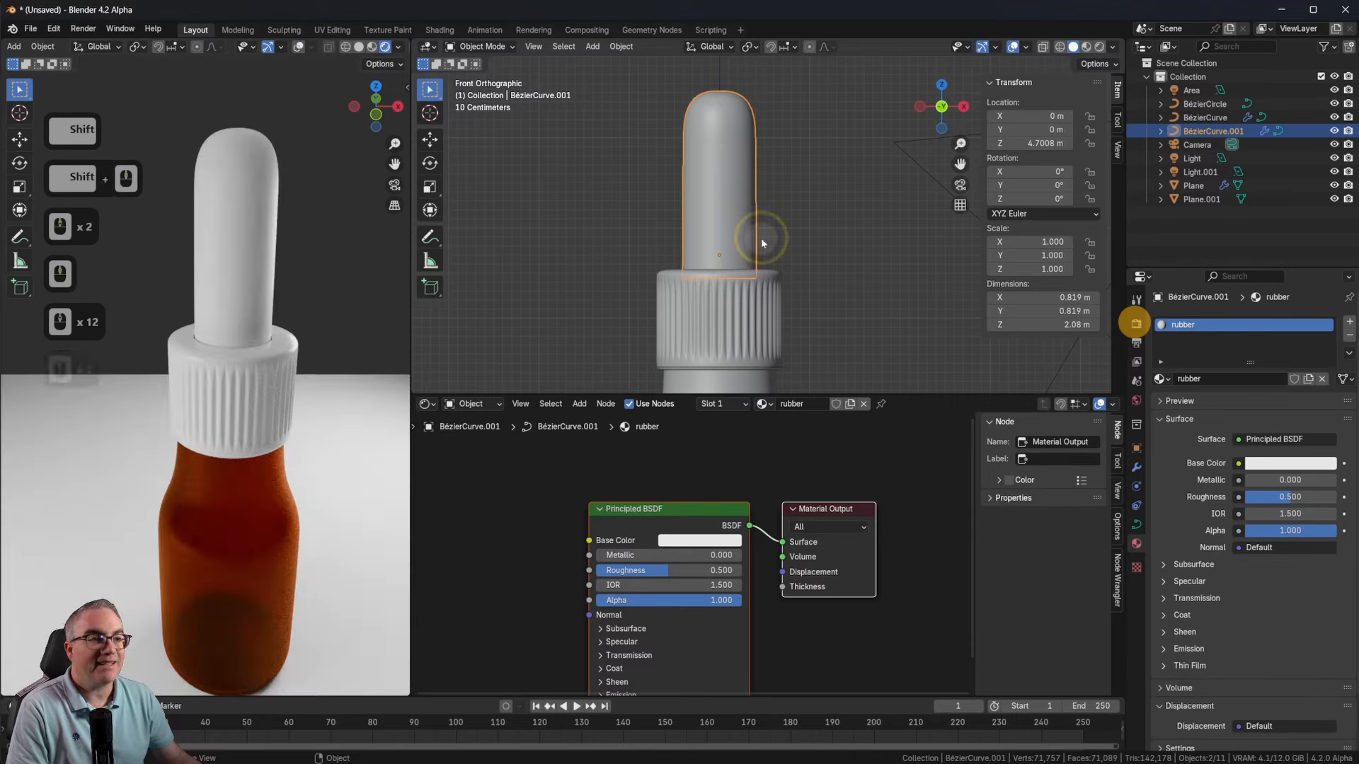
scroll(761, 238, "down", 2)
scroll(758, 242, "up", 4)
middle_click_drag(833, 545, 878, 491)
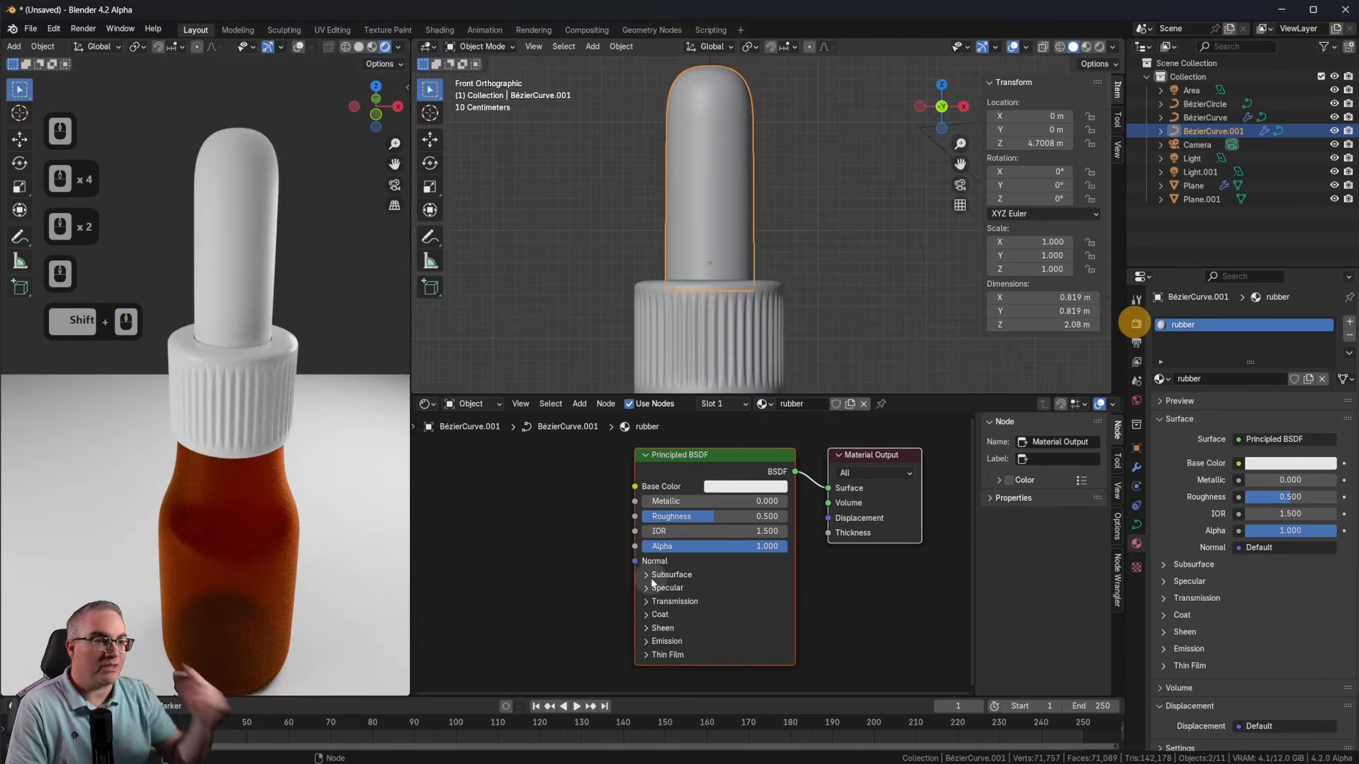
left_click(745, 486)
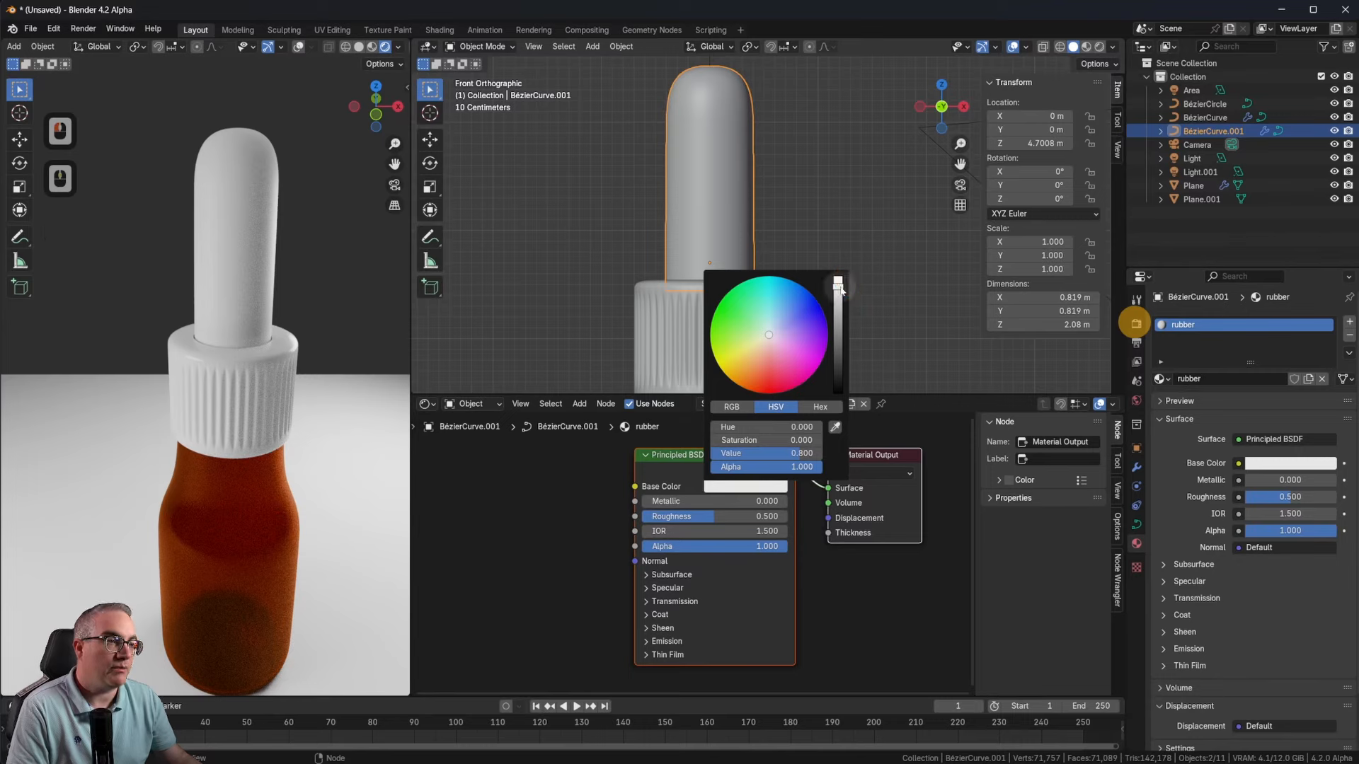
left_click_drag(841, 290, 838, 309)
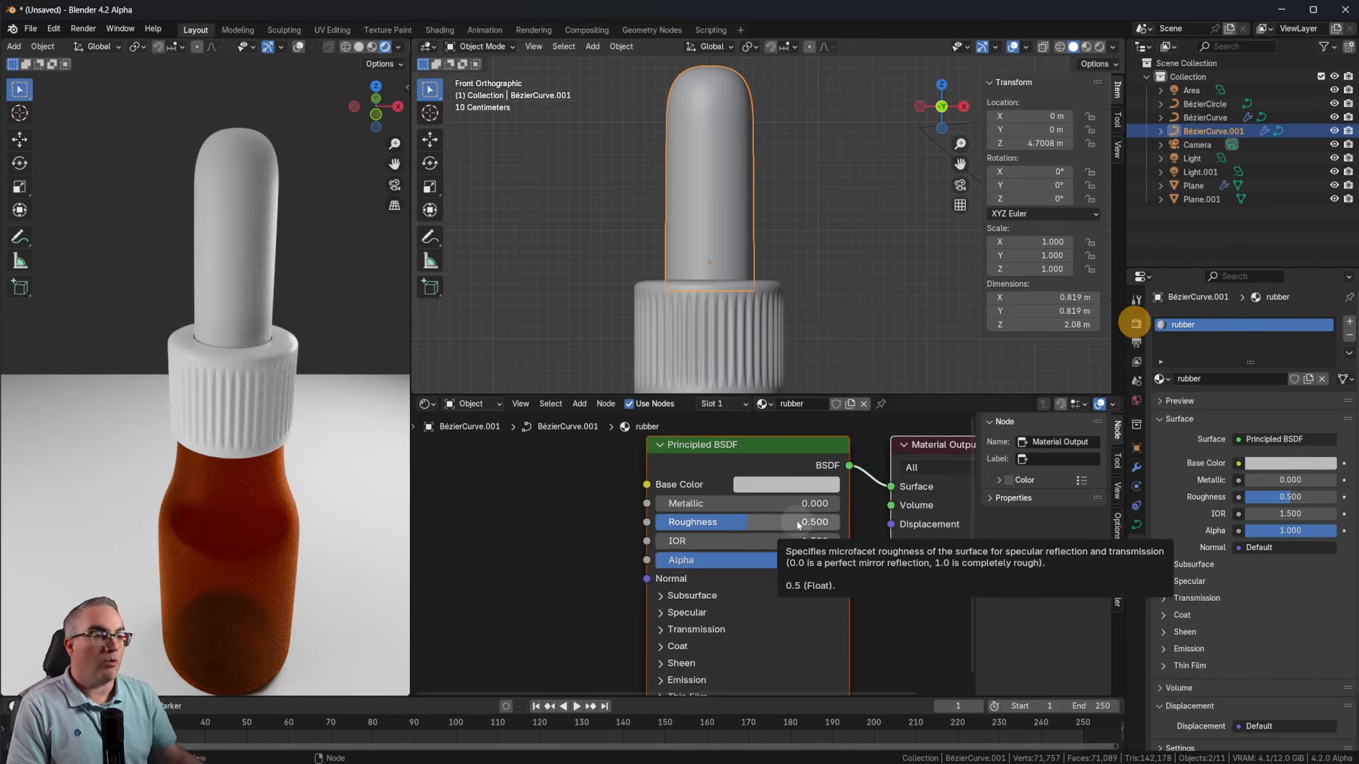
Step: Expand the Subsurface settings of the rubber shader and set the subsurface weight to 1.000
left_click(661, 595)
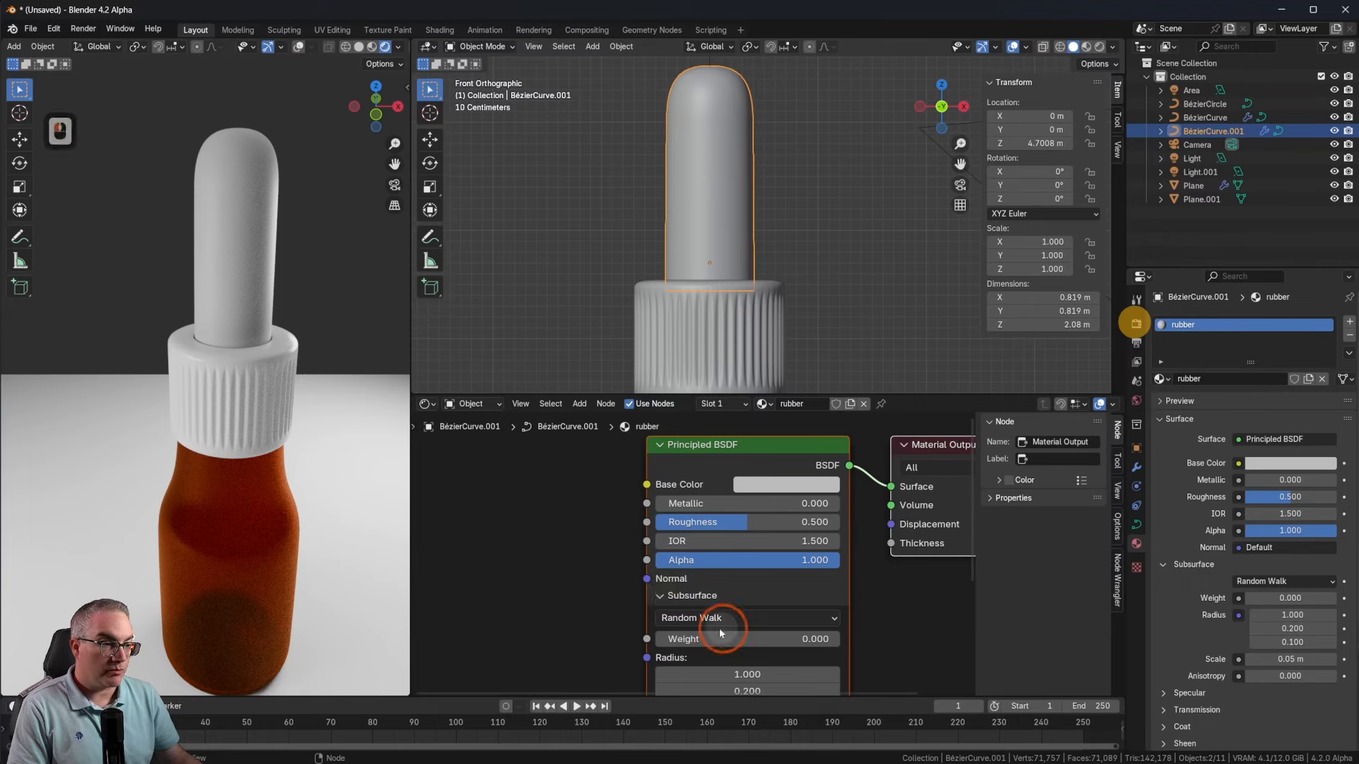
scroll(727, 612, "down", 3)
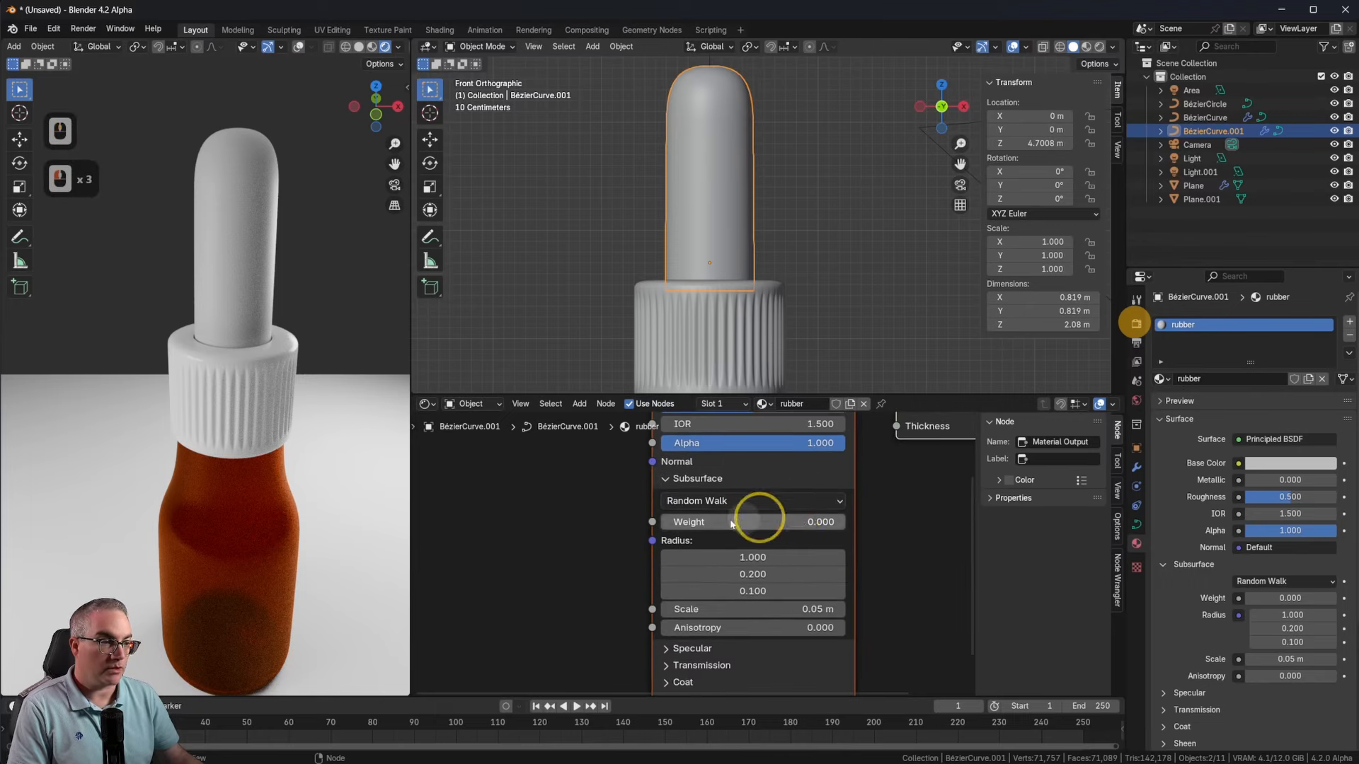
left_click_drag(731, 523, 1046, 521)
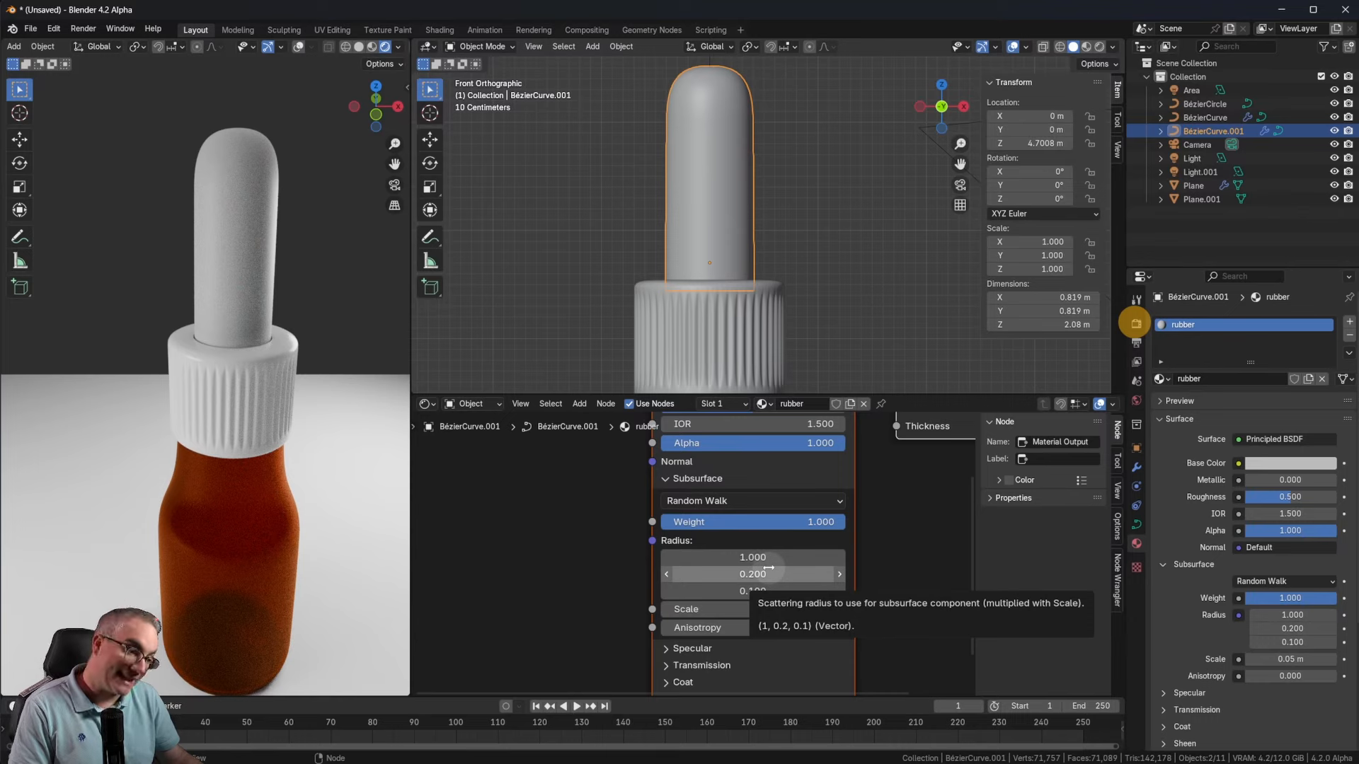
Step: Set the rubber's three subsurface radius values to 1.000, 1.000 and 0.000
left_click_drag(753, 557, 764, 590)
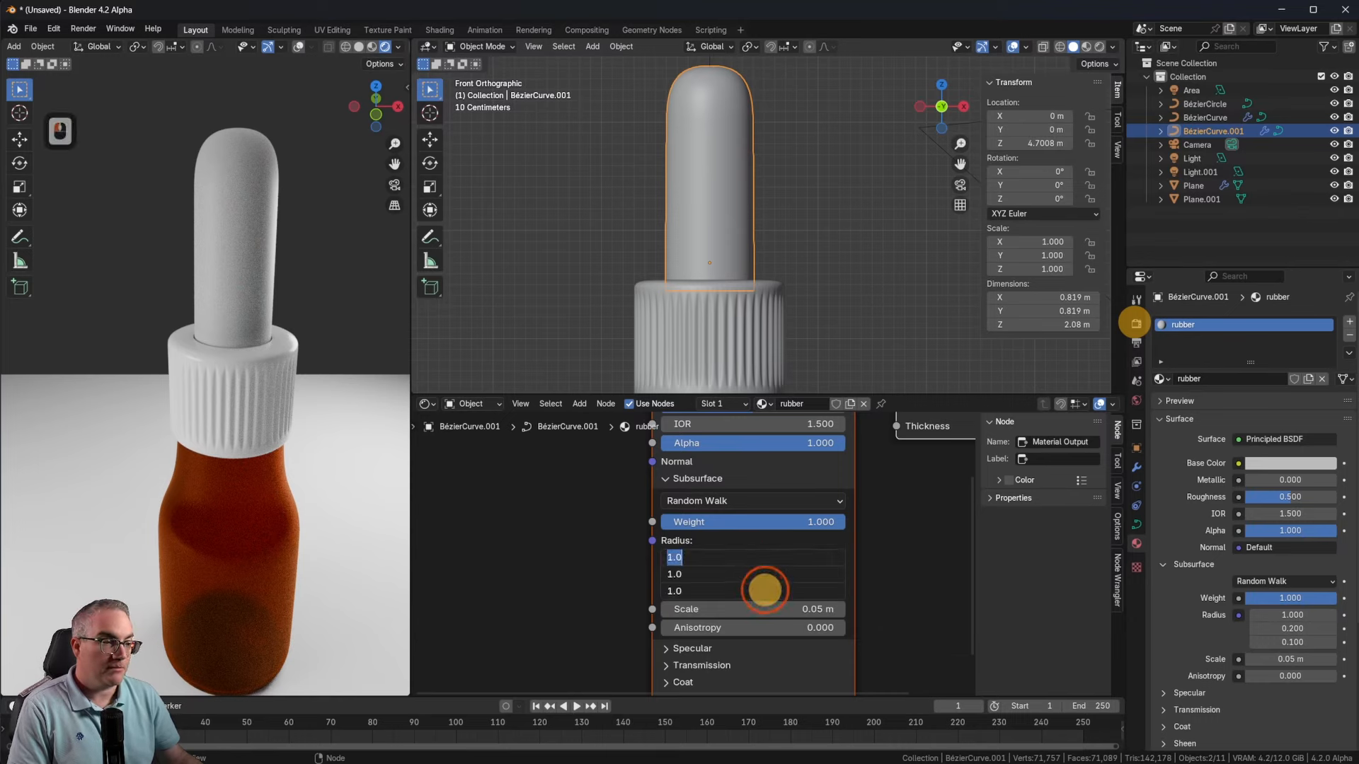
type("1")
key("Return")
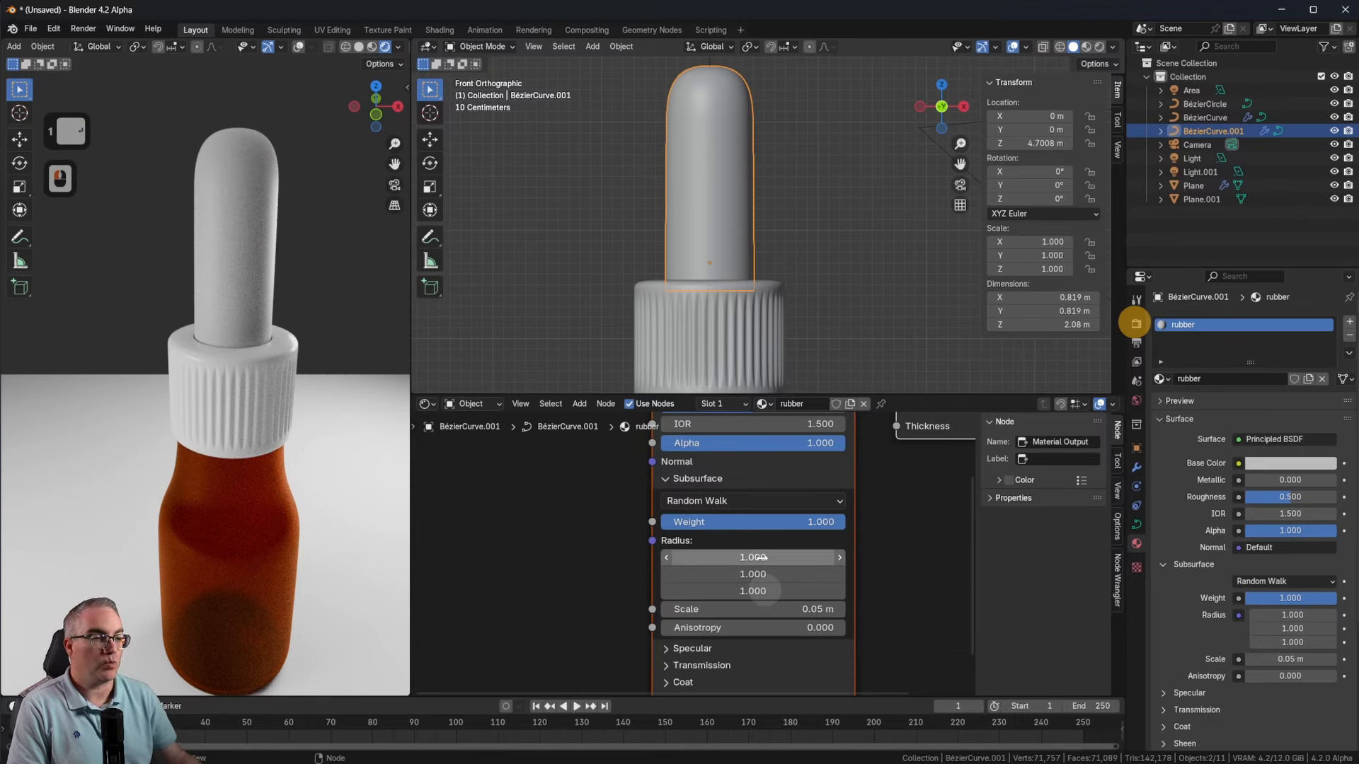
left_click(757, 589)
type("0")
key("Return")
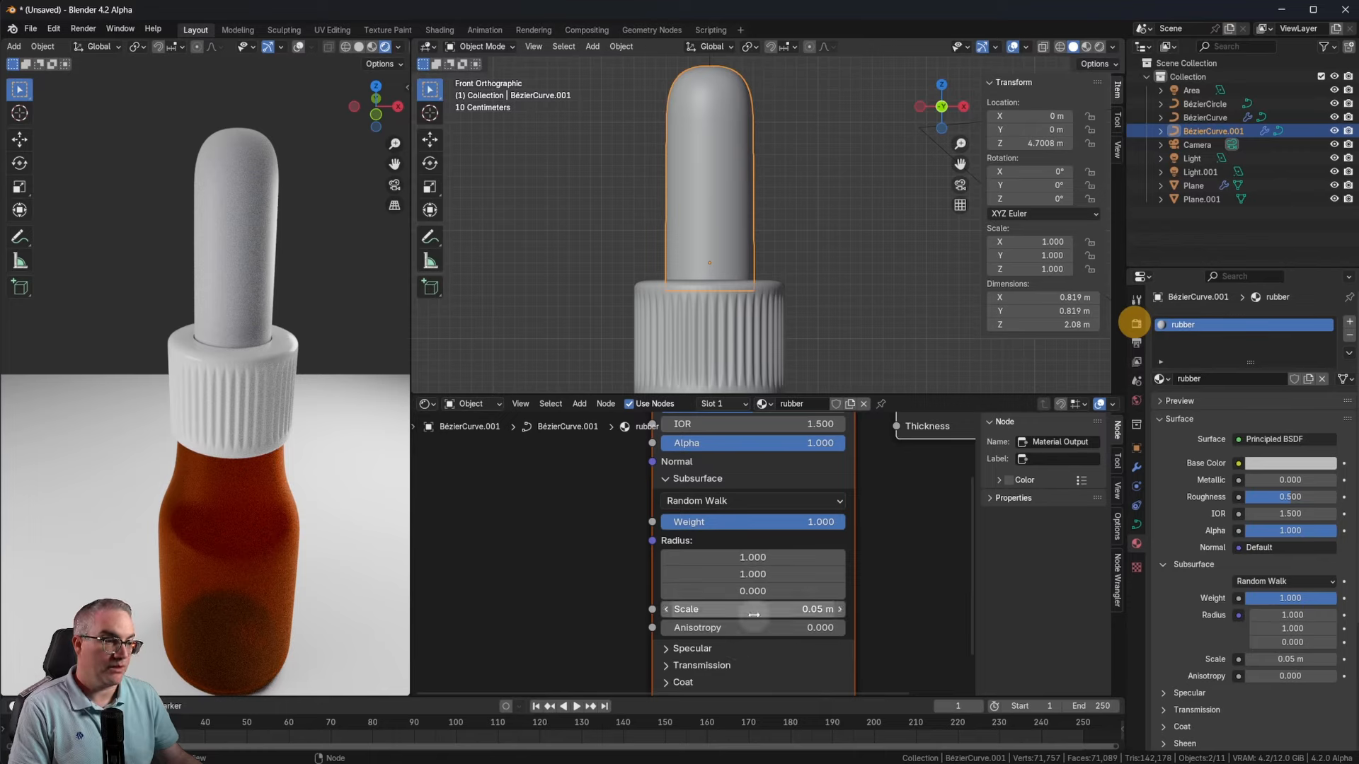
Step: Raise the rubber's subsurface scale and settle it at 1 m, checking the effect in the rendered view
left_click_drag(748, 606, 823, 609, "shift")
scroll(294, 327, "down", 3)
scroll(293, 328, "up", 3)
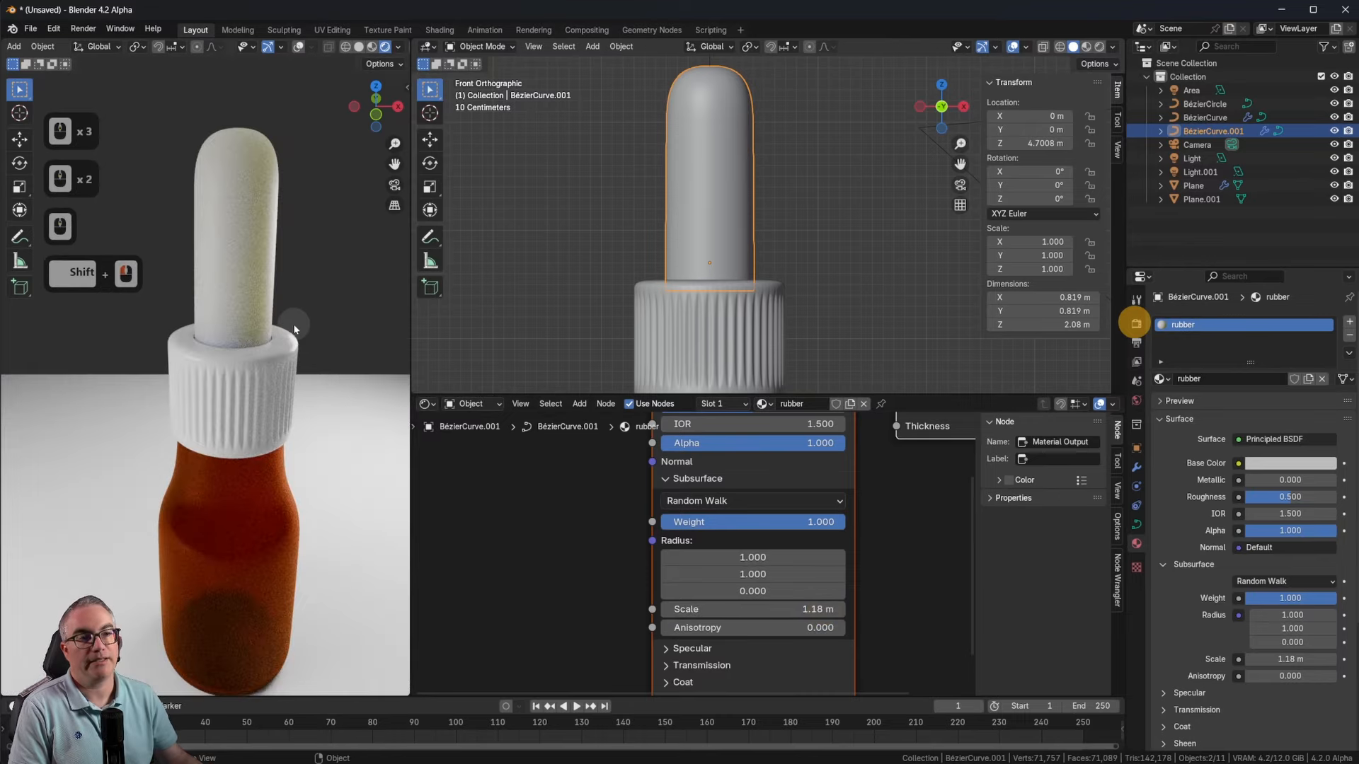
scroll(295, 331, "up", 2)
scroll(294, 331, "down", 3)
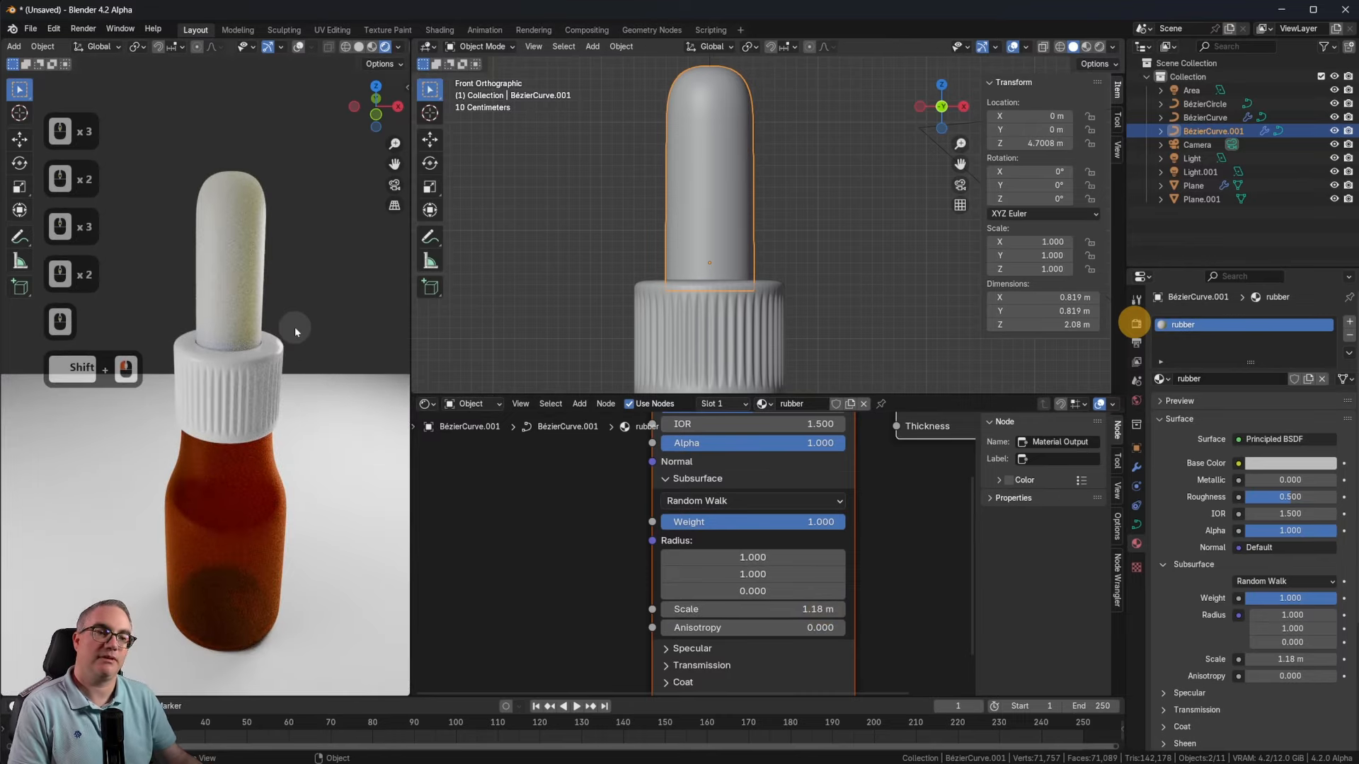
key("1")
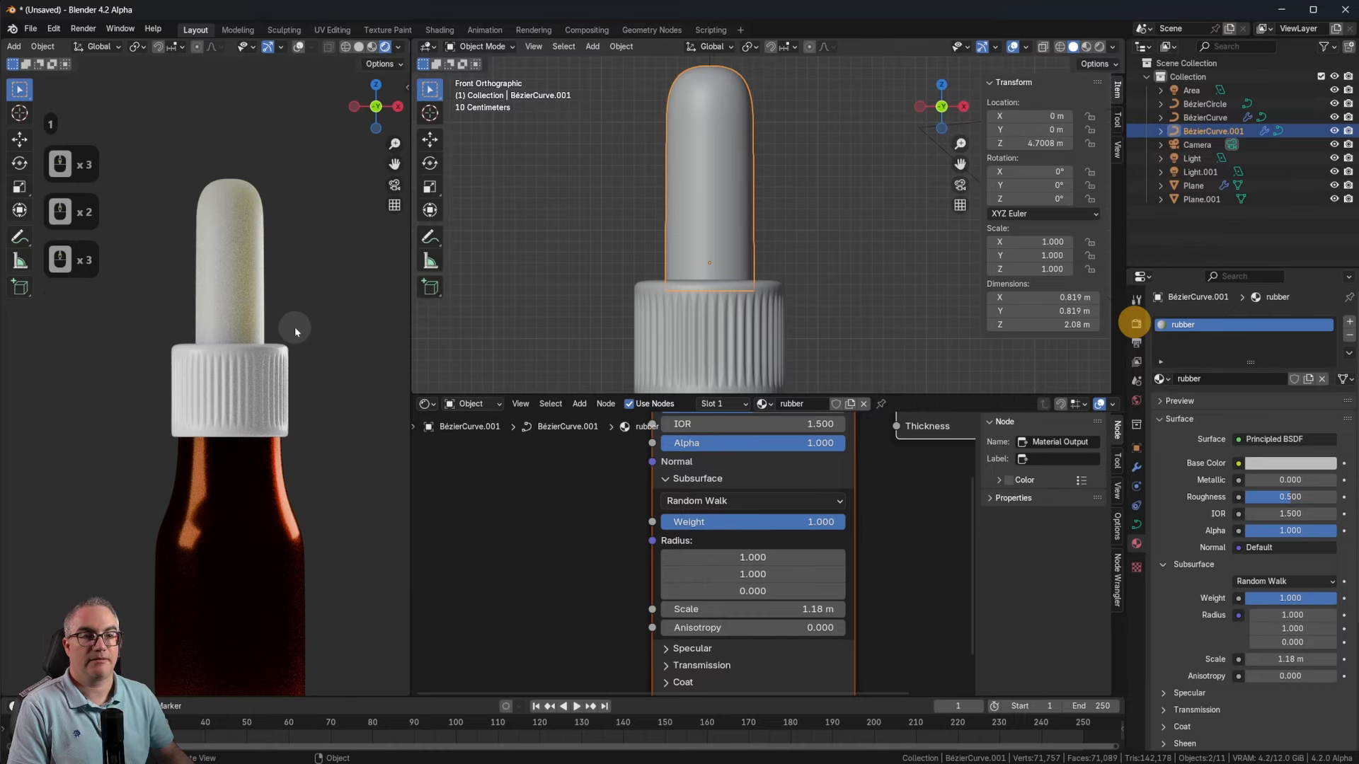
mouse_move(813, 610)
left_mouse_down("shift")
mouse_move(786, 609)
mouse_move(803, 609)
left_mouse_up("shift")
Step: Examine the bulb's subsurface shading up close and on the whole bottle in the rendered view
scroll(344, 246, "up", 4)
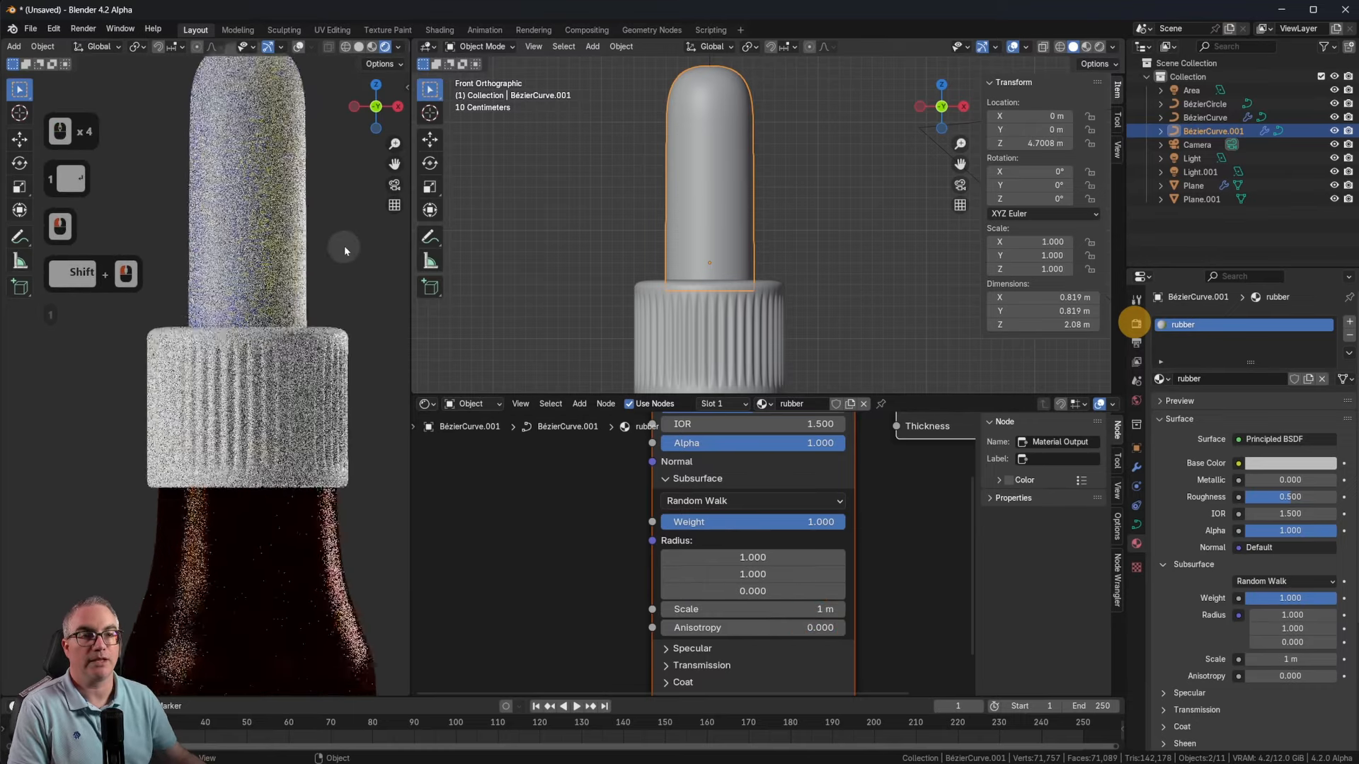
middle_click_drag(343, 251, 294, 410, "shift")
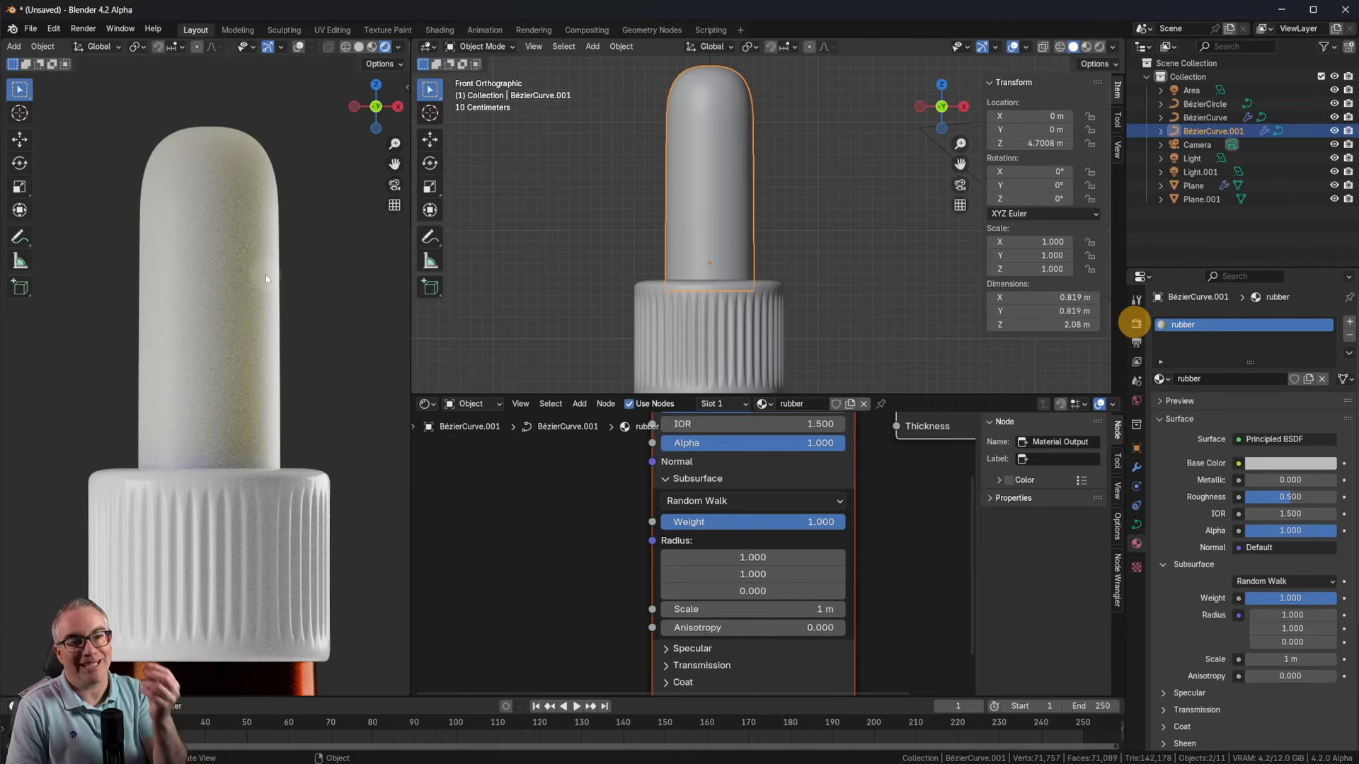
scroll(296, 246, "down", 9)
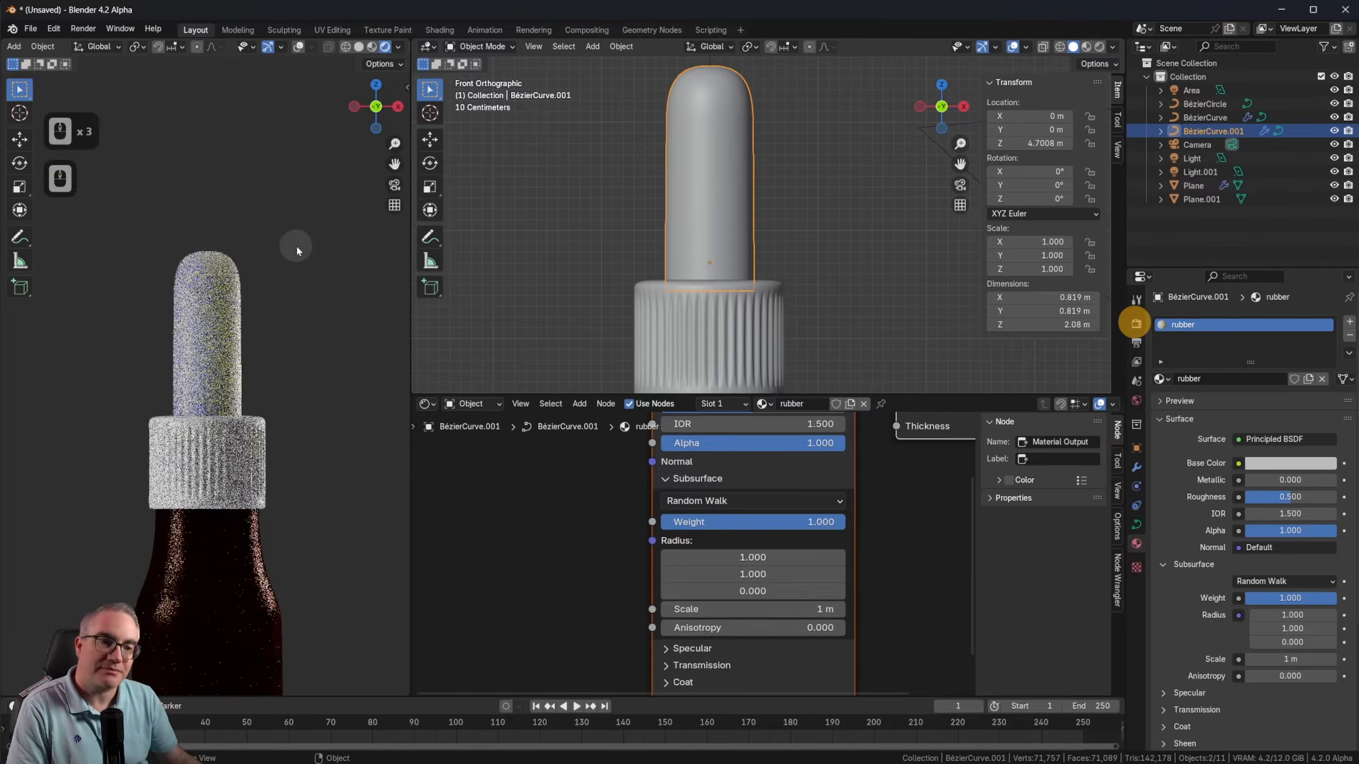
middle_click_drag(296, 248, 291, 324, "shift")
key("1")
scroll(301, 300, "down", 5)
scroll(260, 381, "up", 1)
scroll(765, 251, "down", 3)
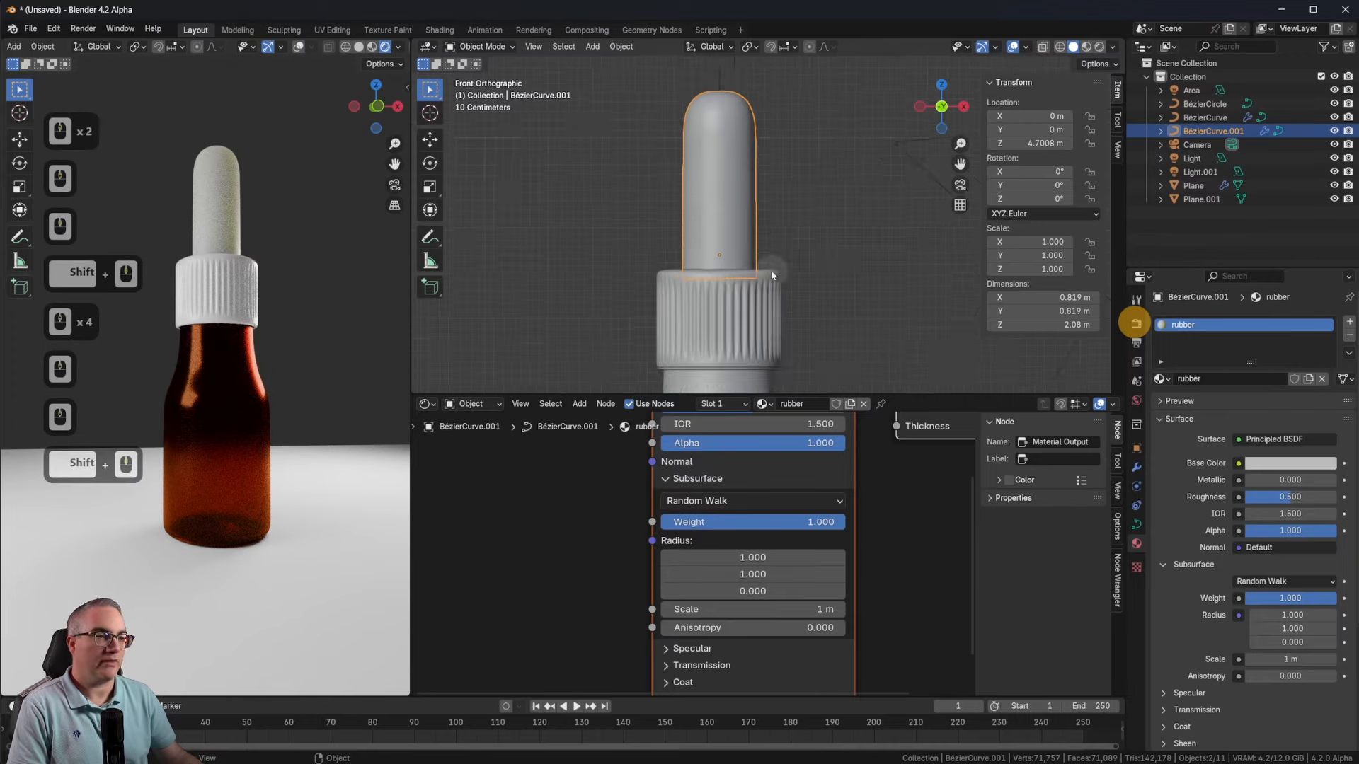
Step: Shrink the shader editor to enlarge the 3D viewport, and open the glass bottle's curve for editing
left_click_drag(561, 393, 564, 632)
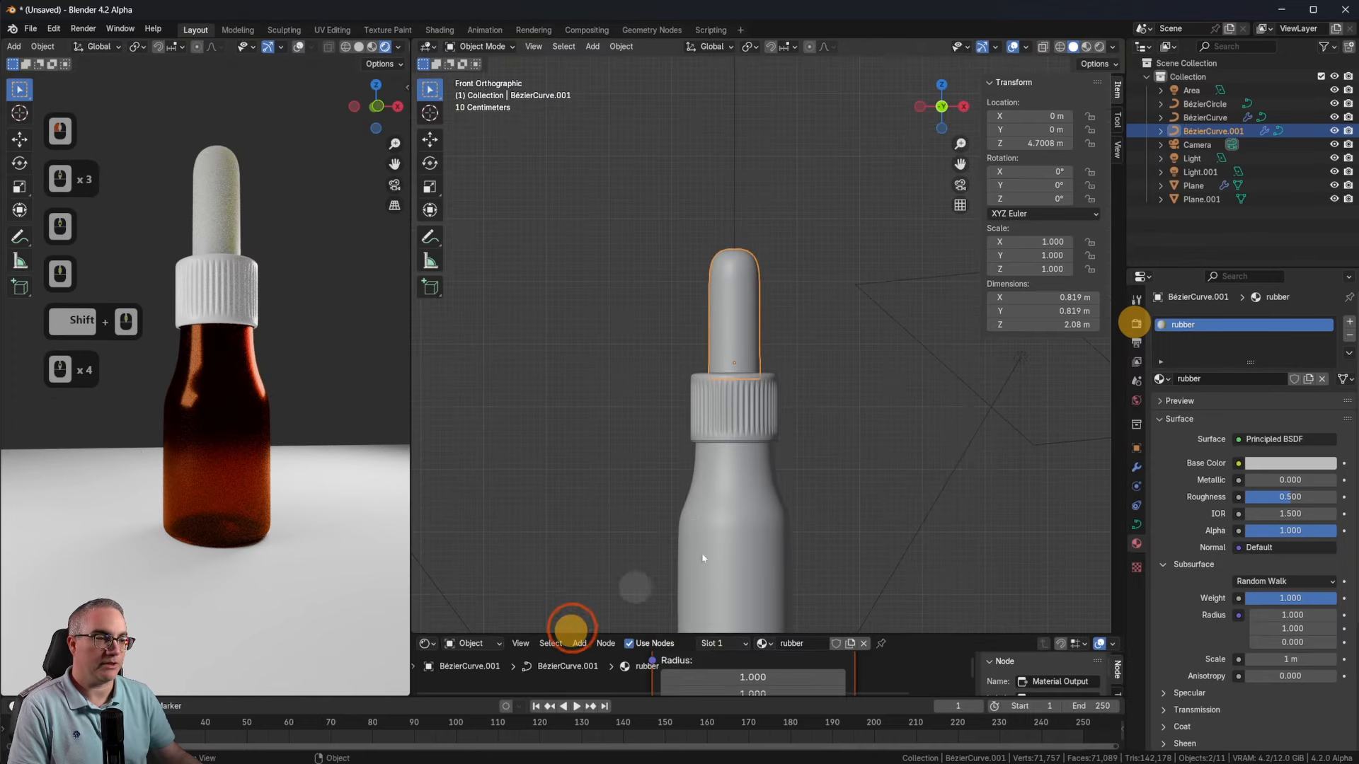
scroll(803, 297, "up", 2)
middle_click_drag(803, 297, 841, 338, "shift")
scroll(801, 375, "up", 2)
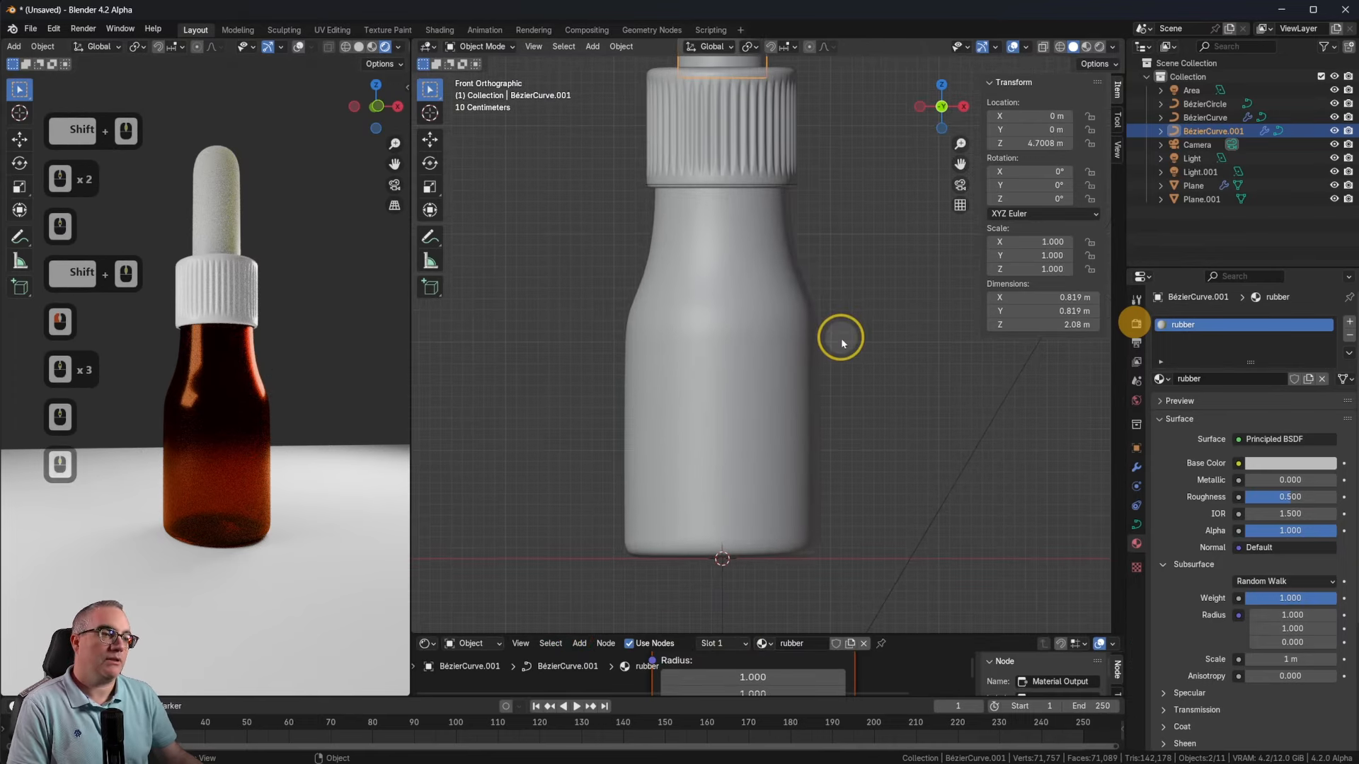
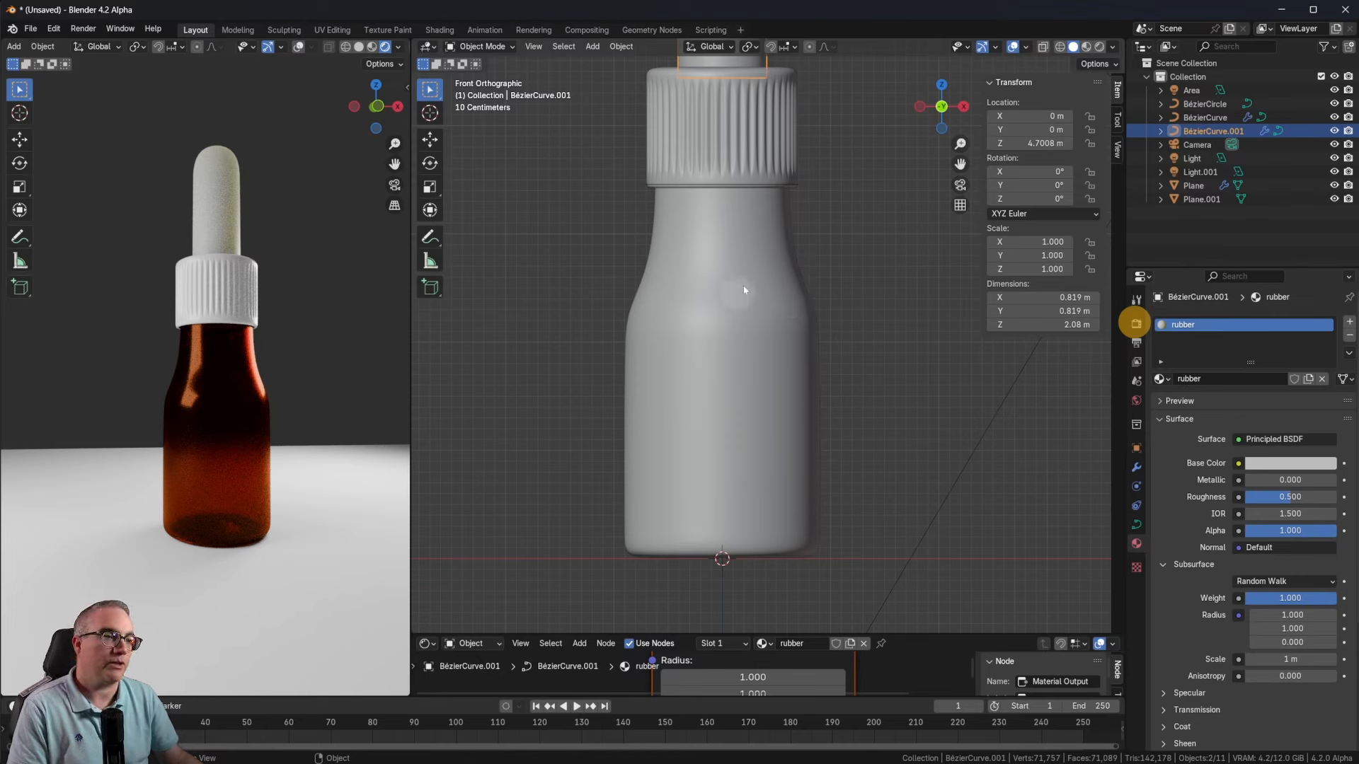
left_click(760, 261)
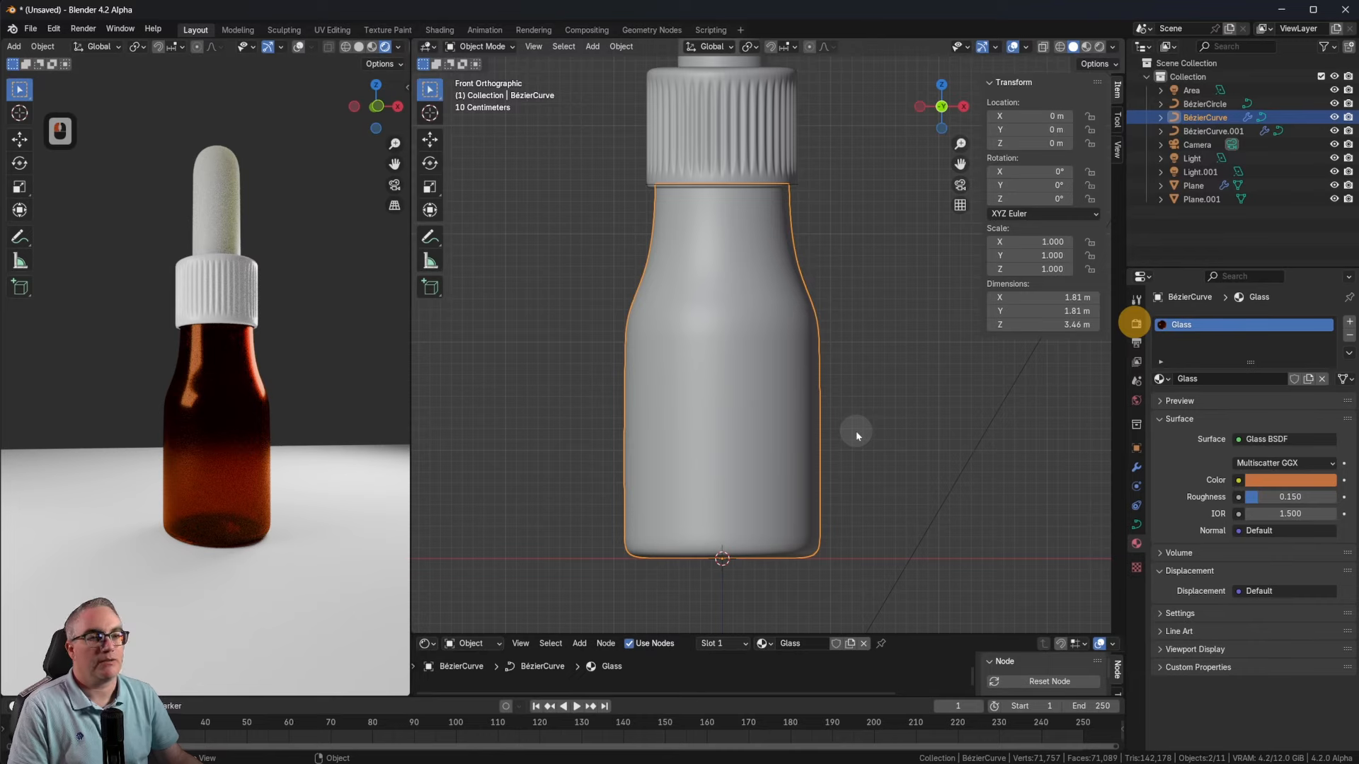
key("Tab")
Step: Select the bottle curve's two shoulder control points and raise them along Z to a median height of about 2.64 m
left_click(819, 340)
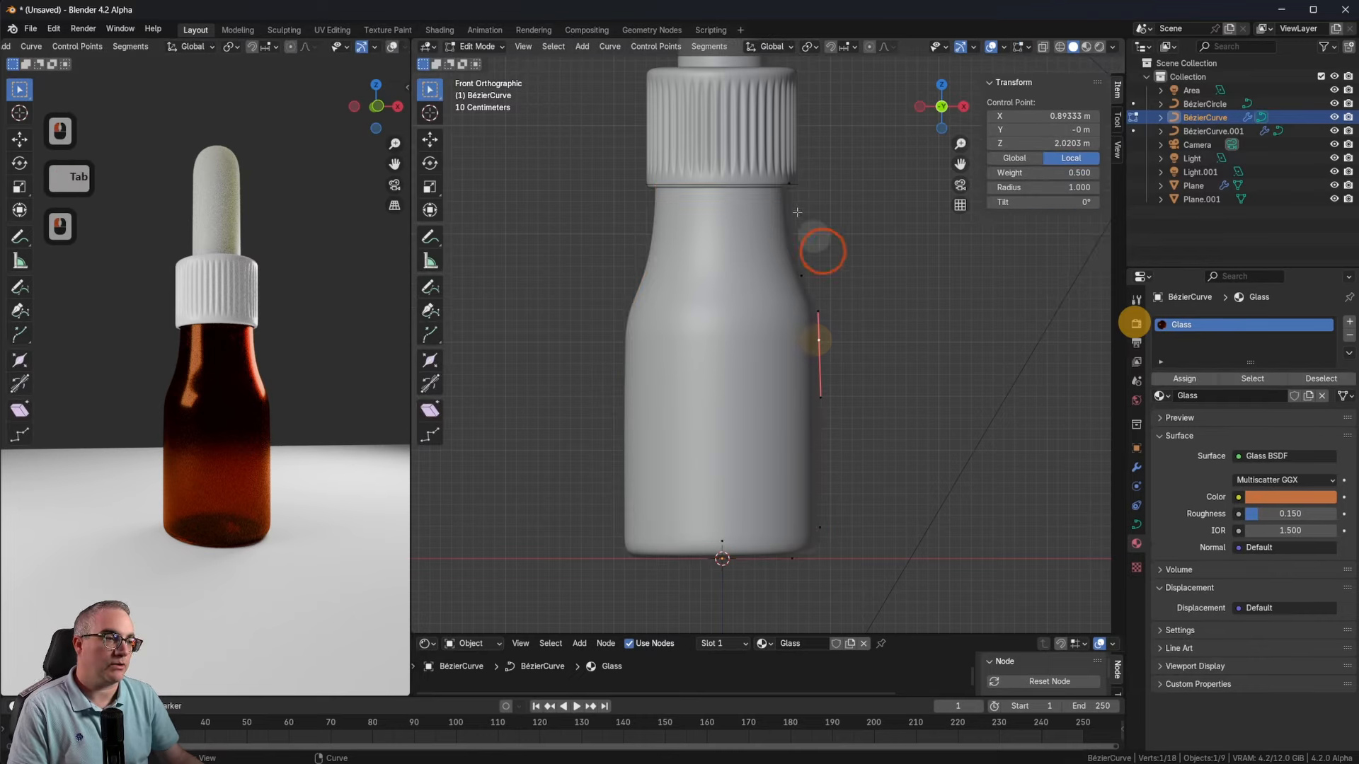
left_click(800, 269, "shift")
key("g")
key("z")
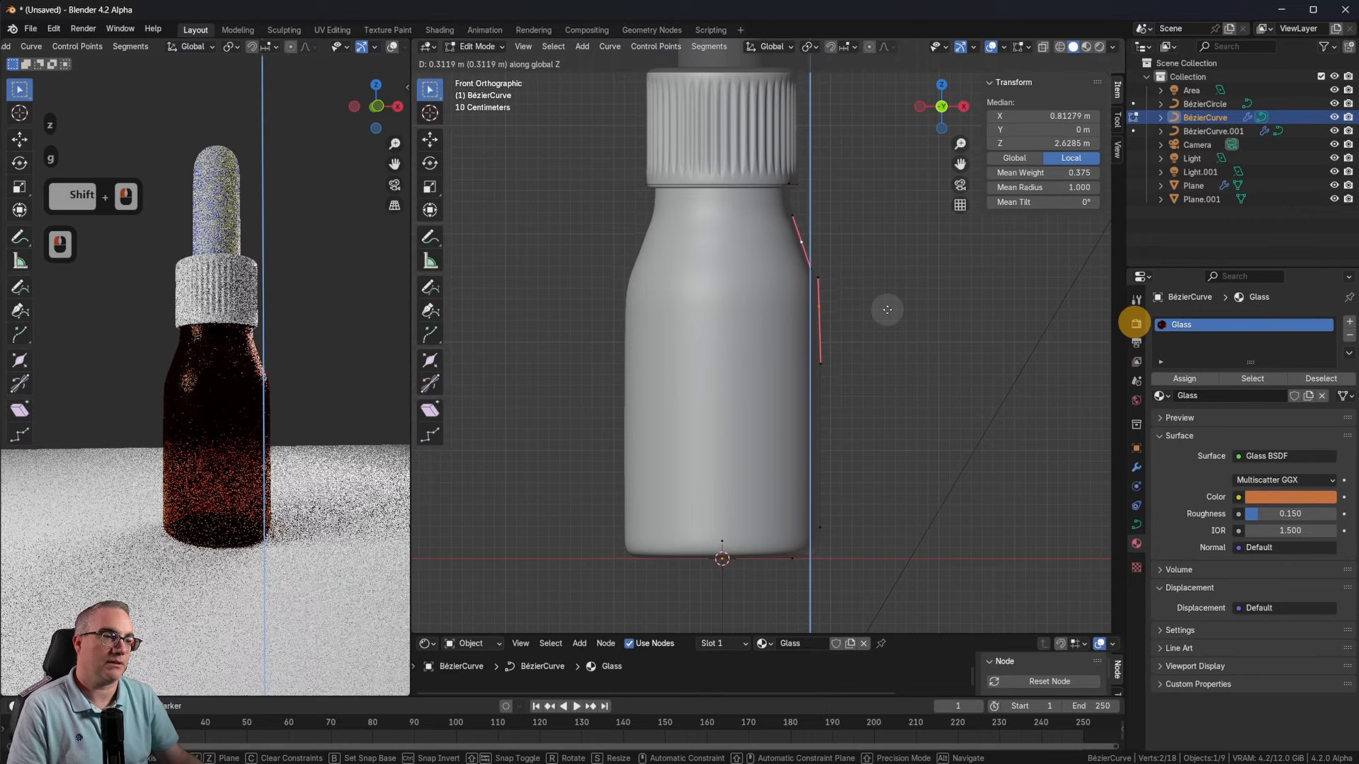
left_click(887, 310)
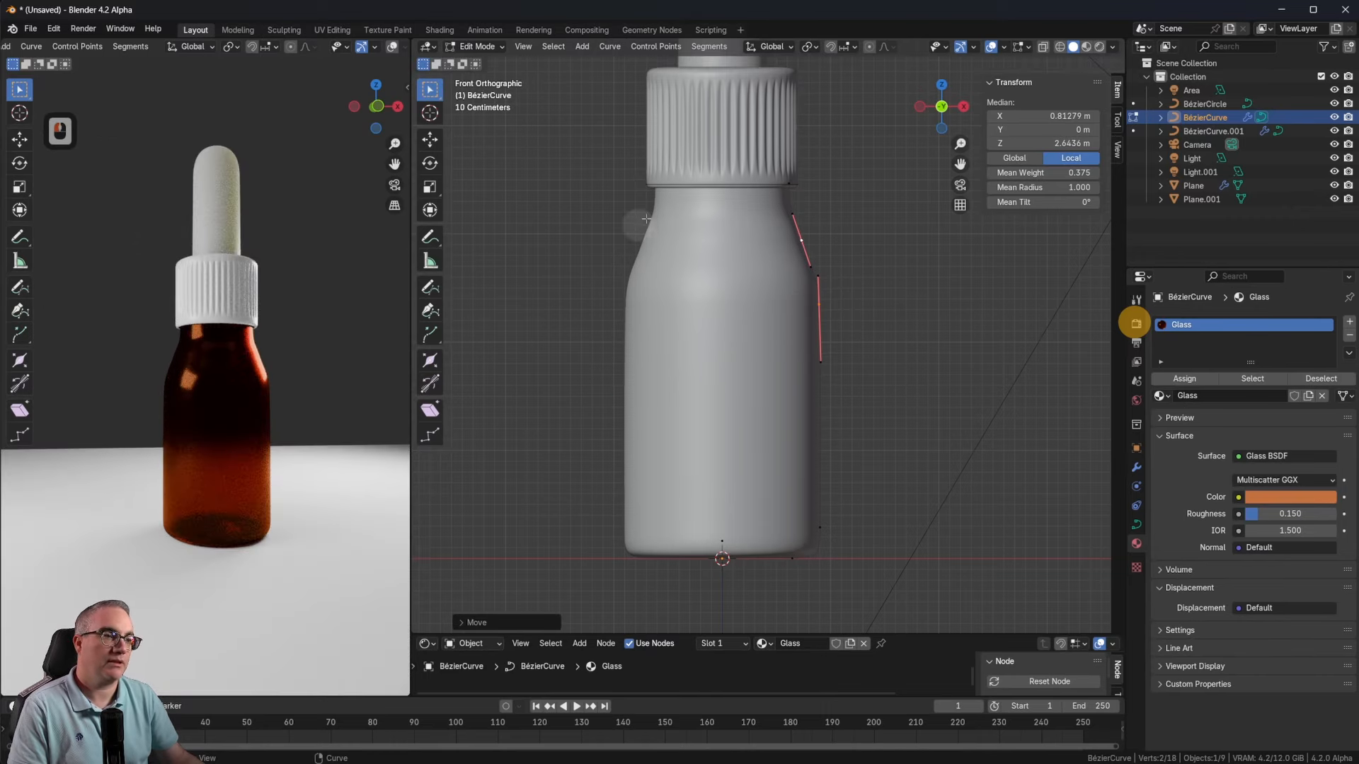
Step: Rotate the upper shoulder control point by about -8.6°, then finish editing and deselect the bottle
left_click(801, 241)
key("r")
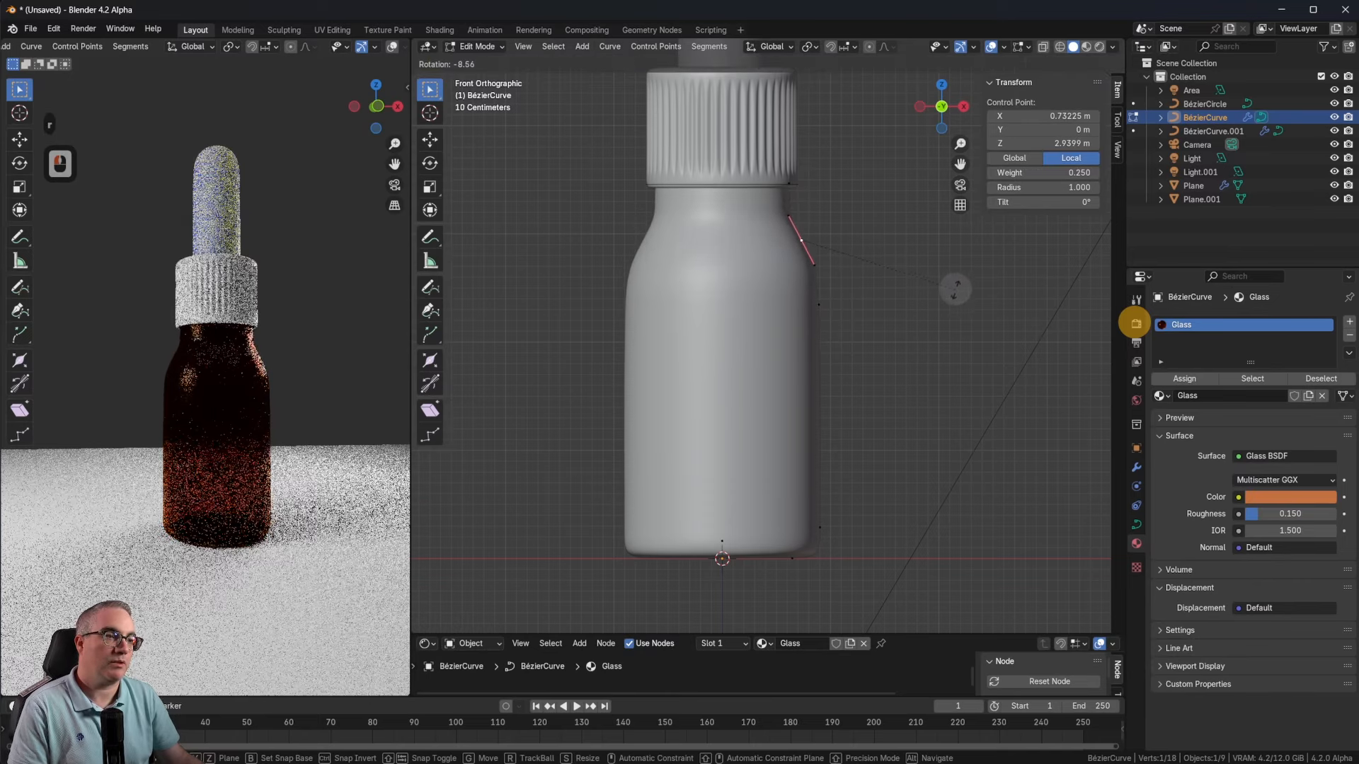
left_click(955, 287)
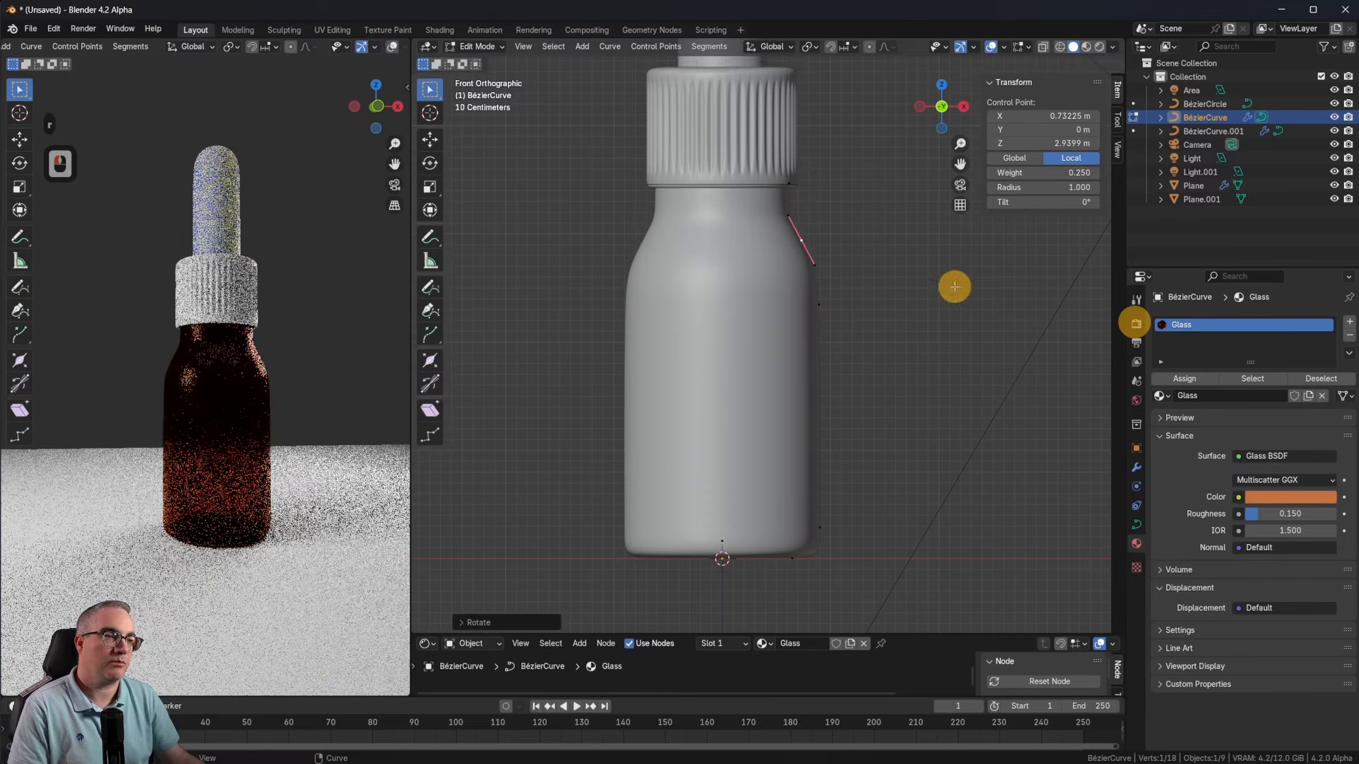
key("Tab")
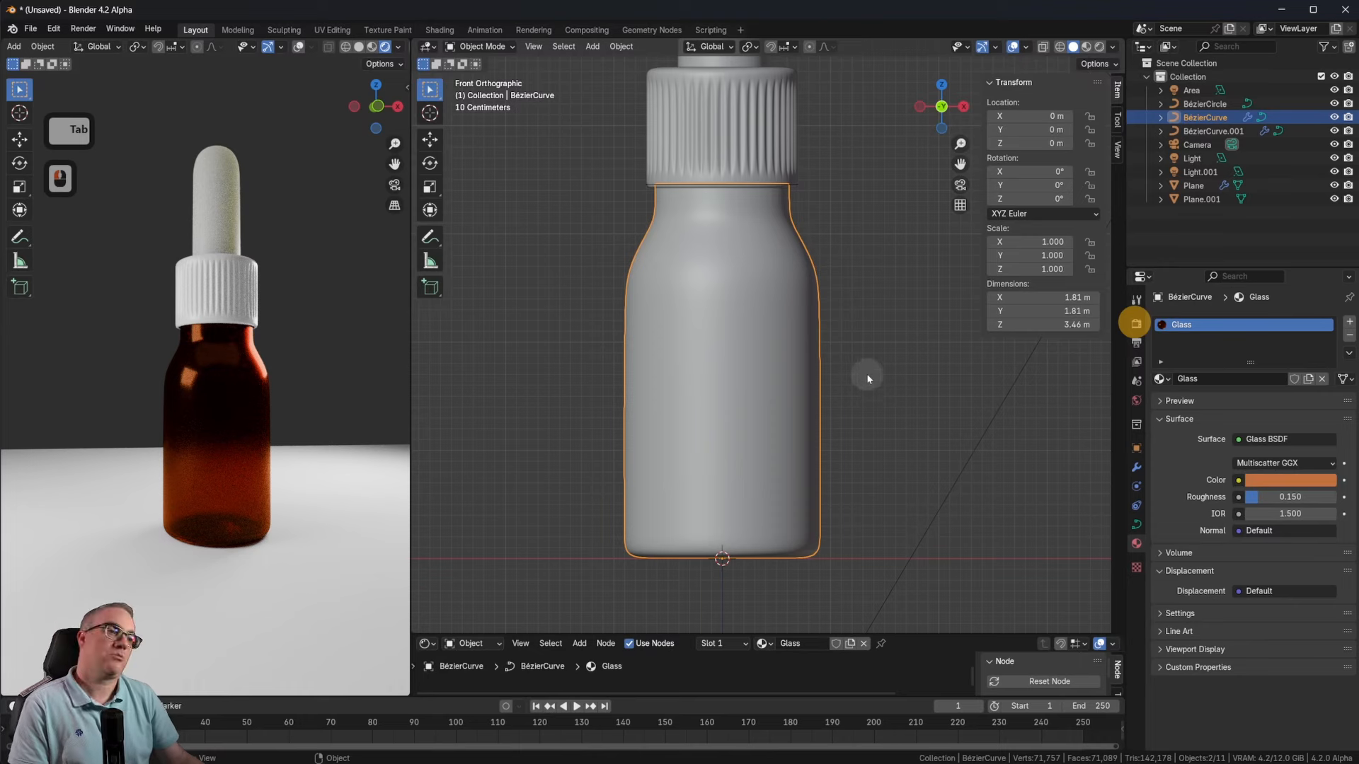
middle_click_drag(881, 420, 872, 393, "shift")
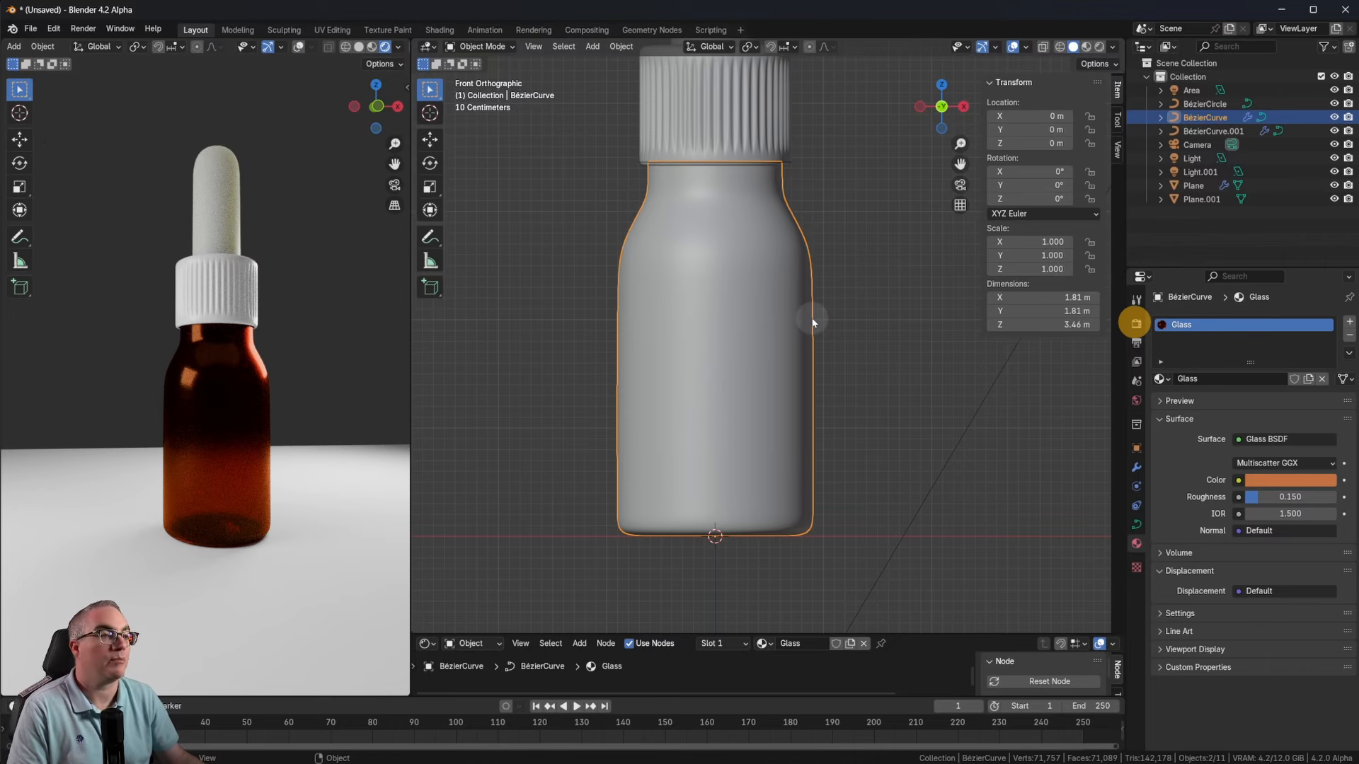
left_click(851, 333)
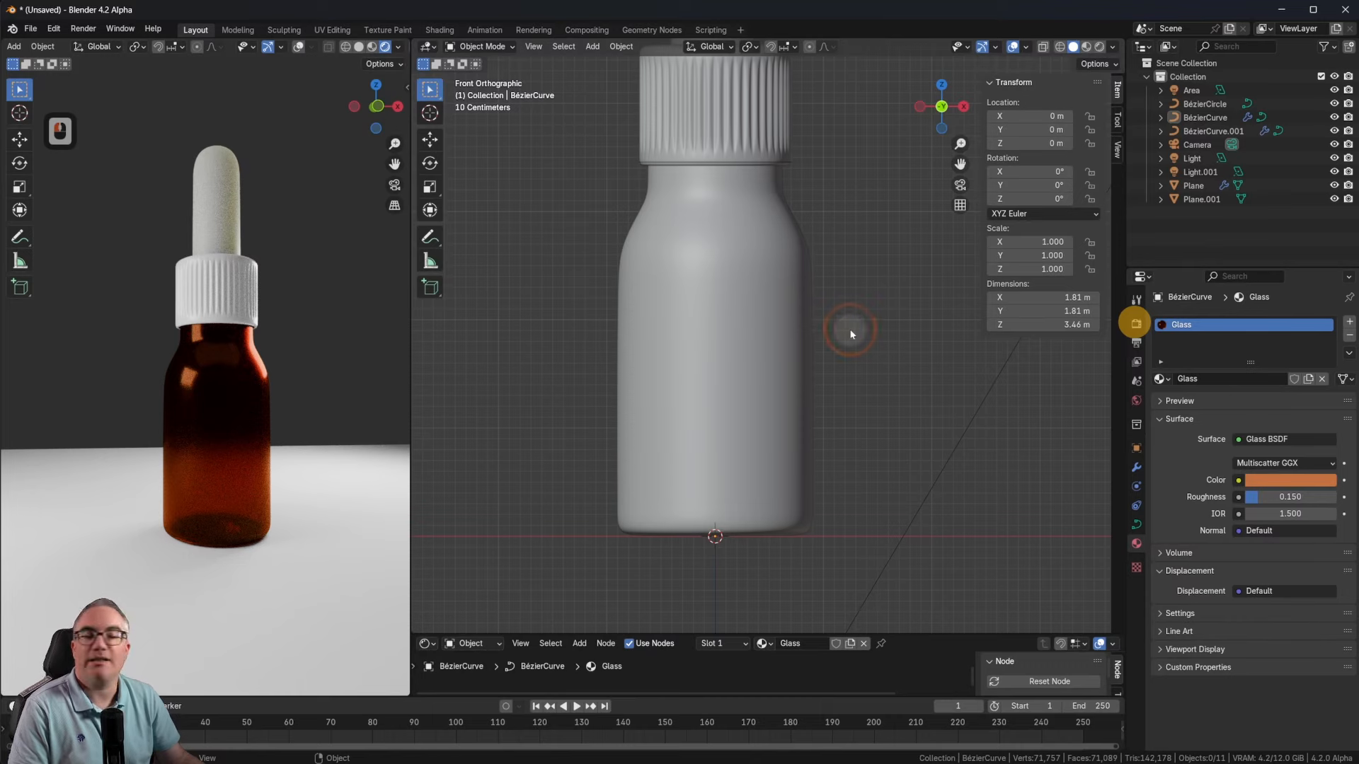
Step: Add a cylinder at the bottle's base and move its geometry up along Z by about 1.41 m
key("shift+a")
mouse_move(816, 346)
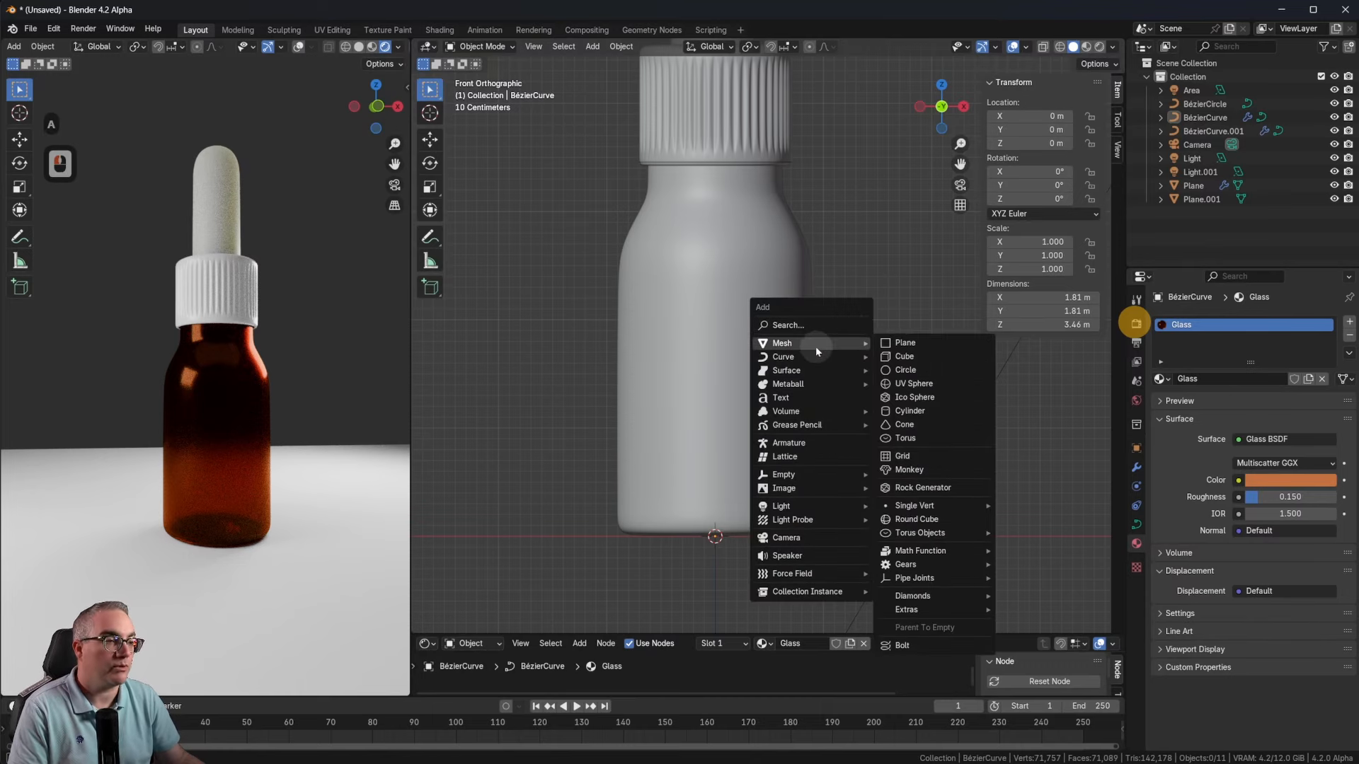
left_click(932, 412)
key("Tab")
scroll(868, 505, "down", 3)
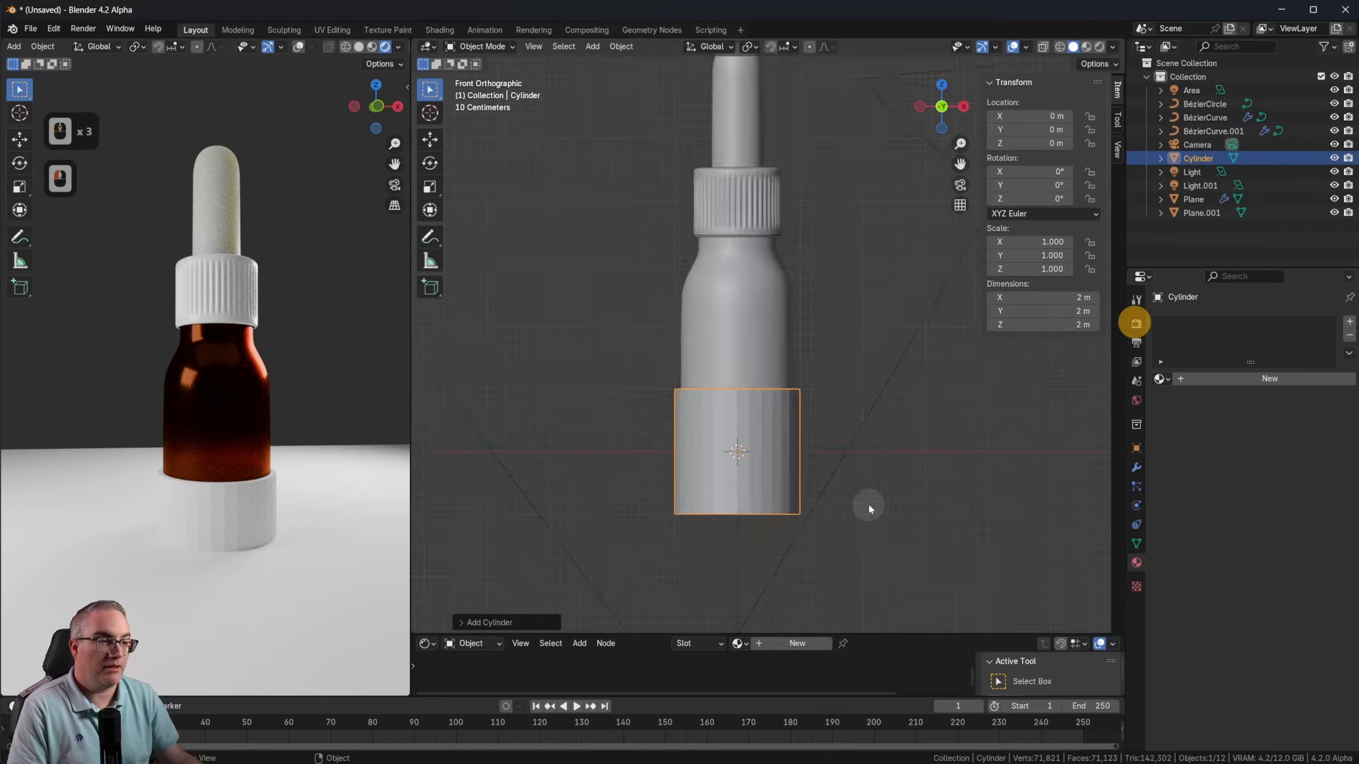
key("g")
key("z")
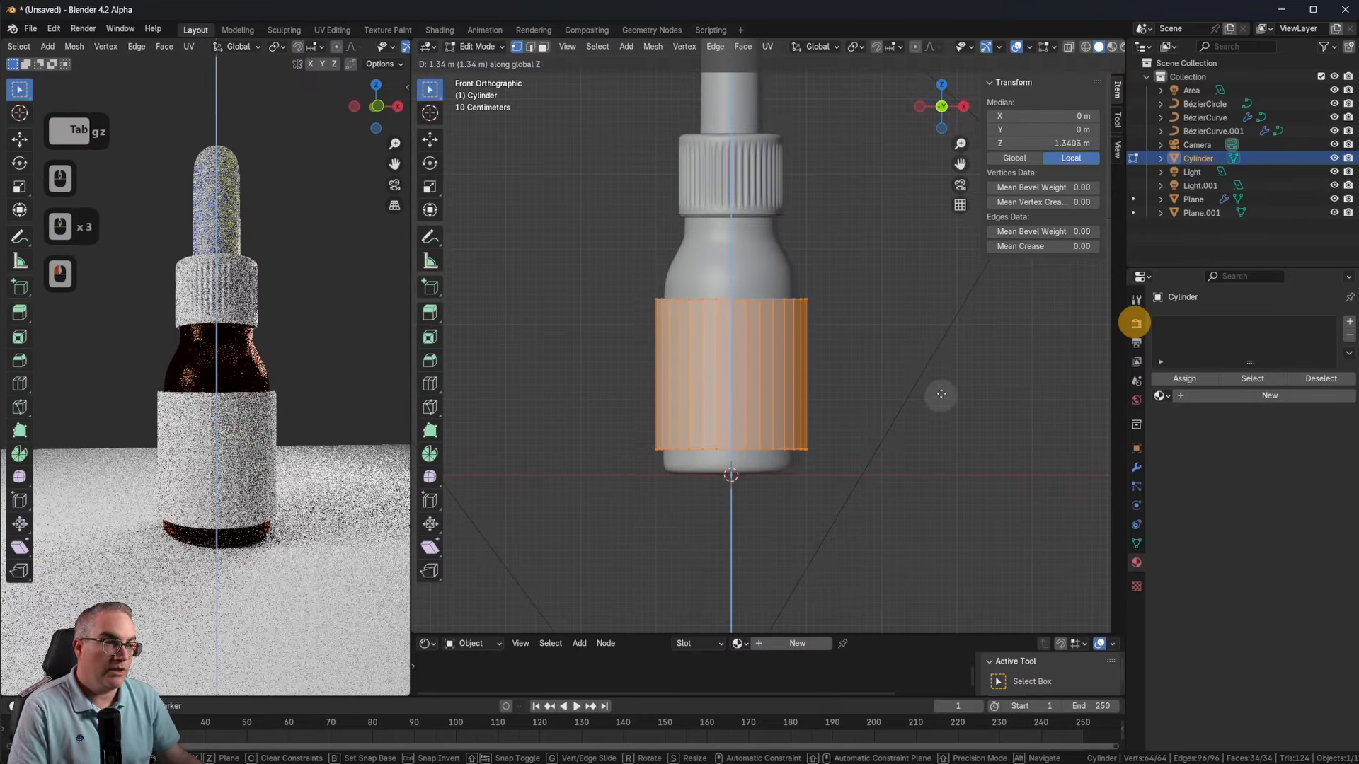
left_click(941, 391)
Step: Stretch the cylinder slightly along Z, then scale it down uniformly to just outside the bottle's body
key("s")
key("z")
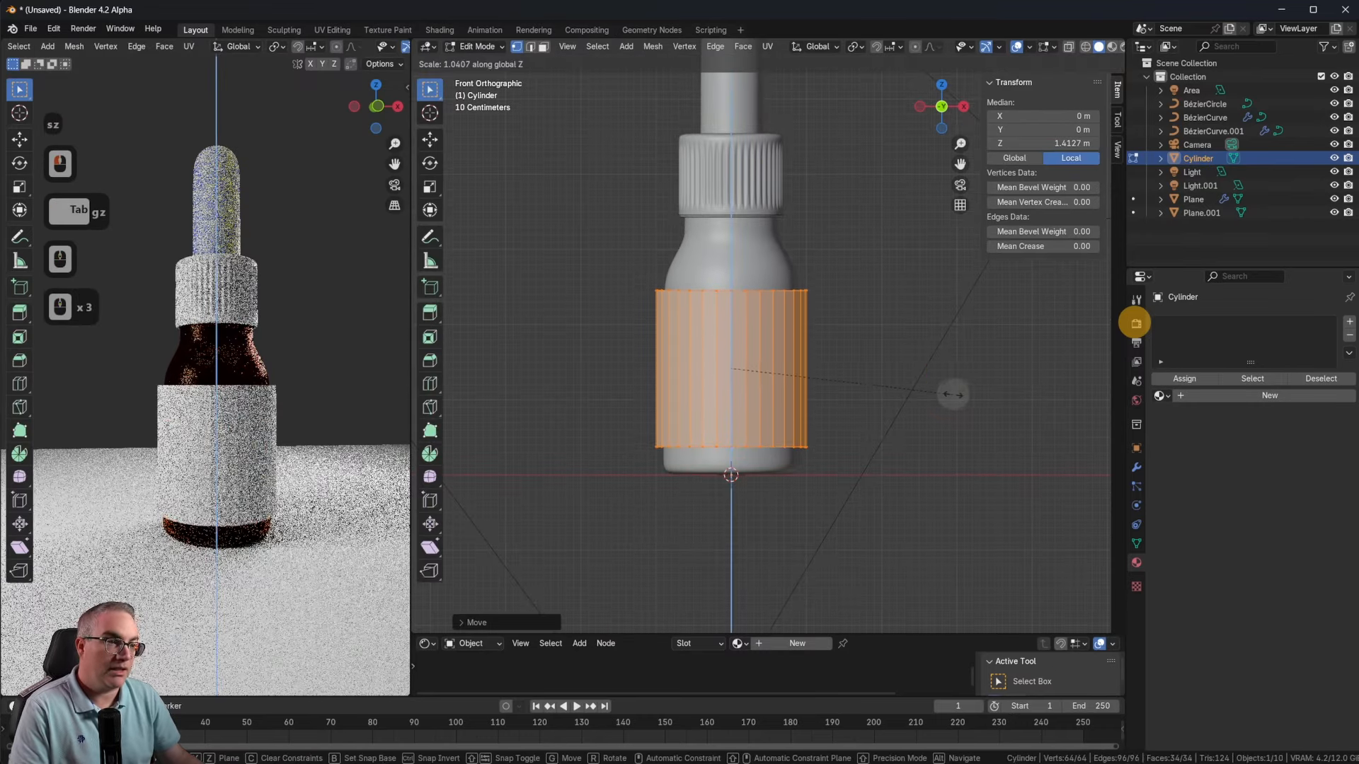
left_click(964, 395)
key("s")
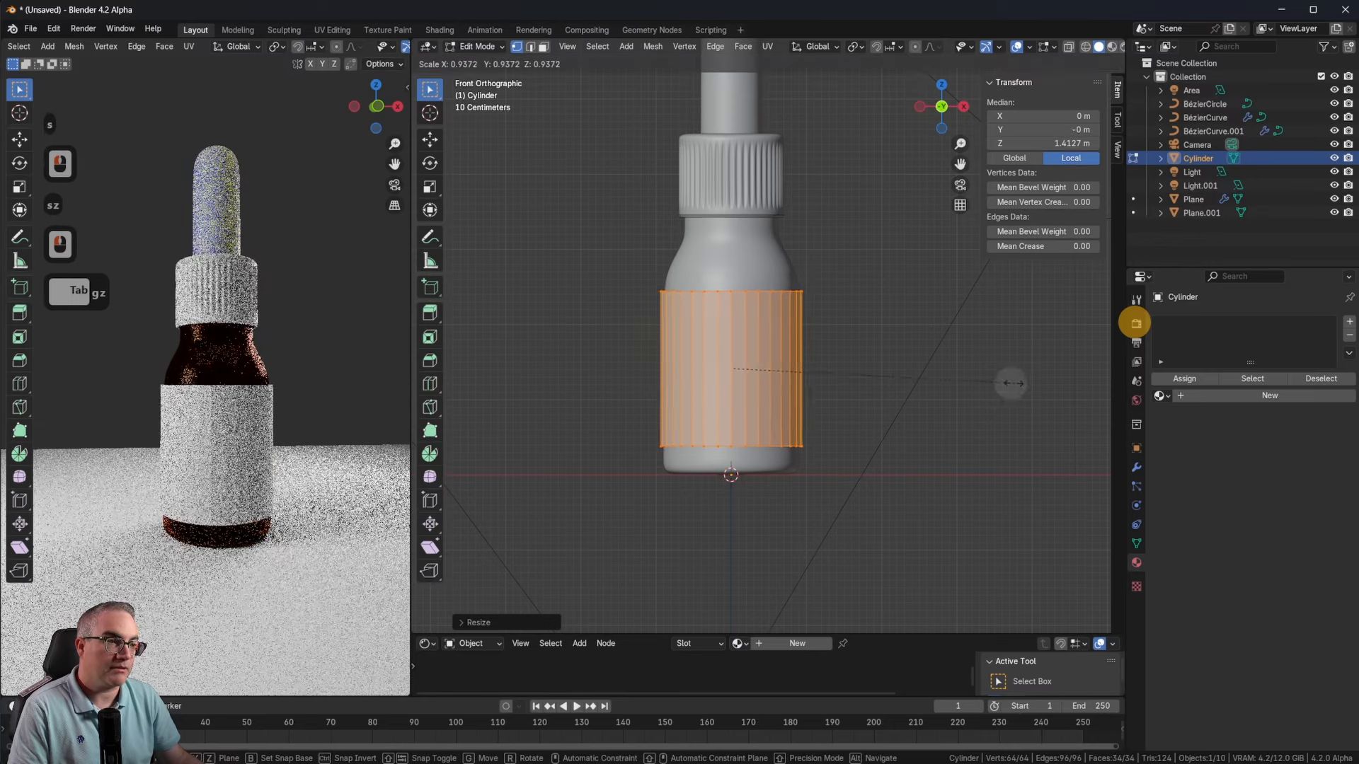
left_click(1002, 386)
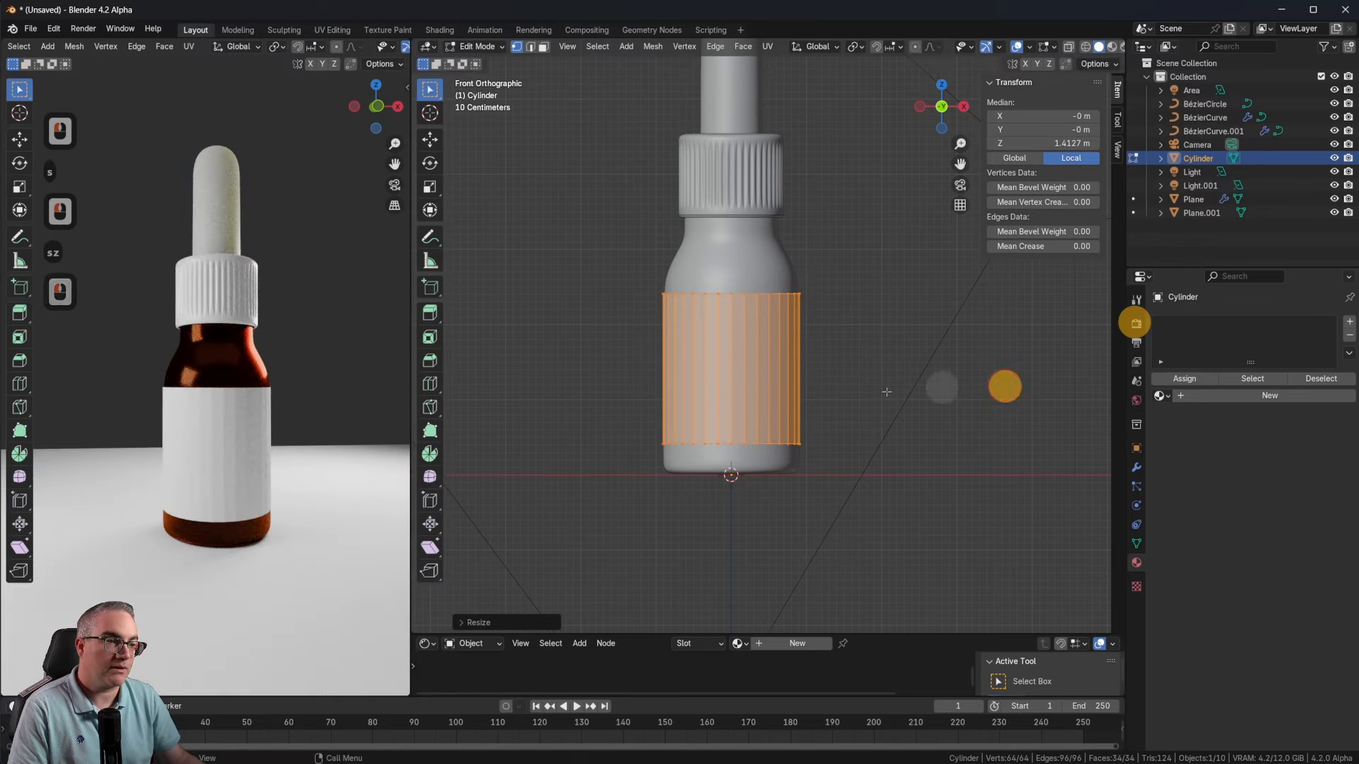
scroll(920, 389, "up", 4)
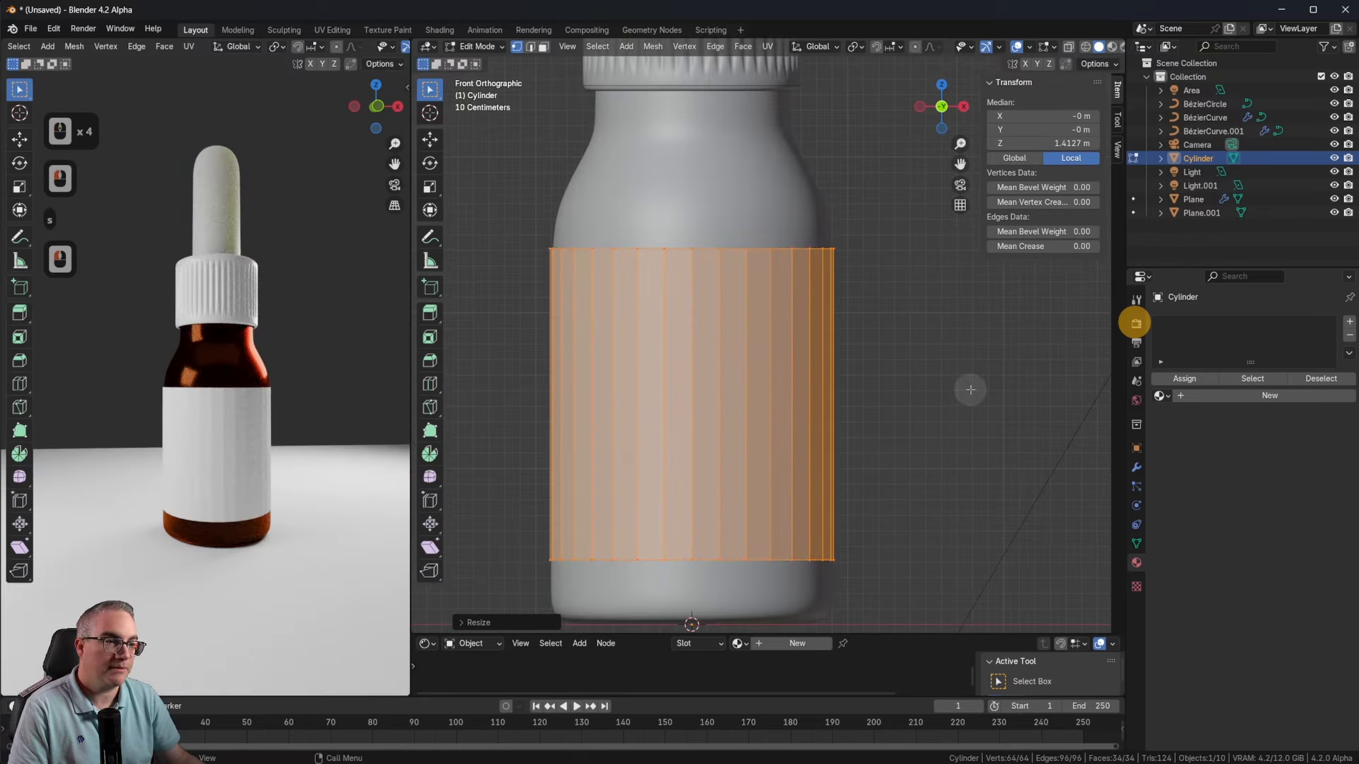
key("s")
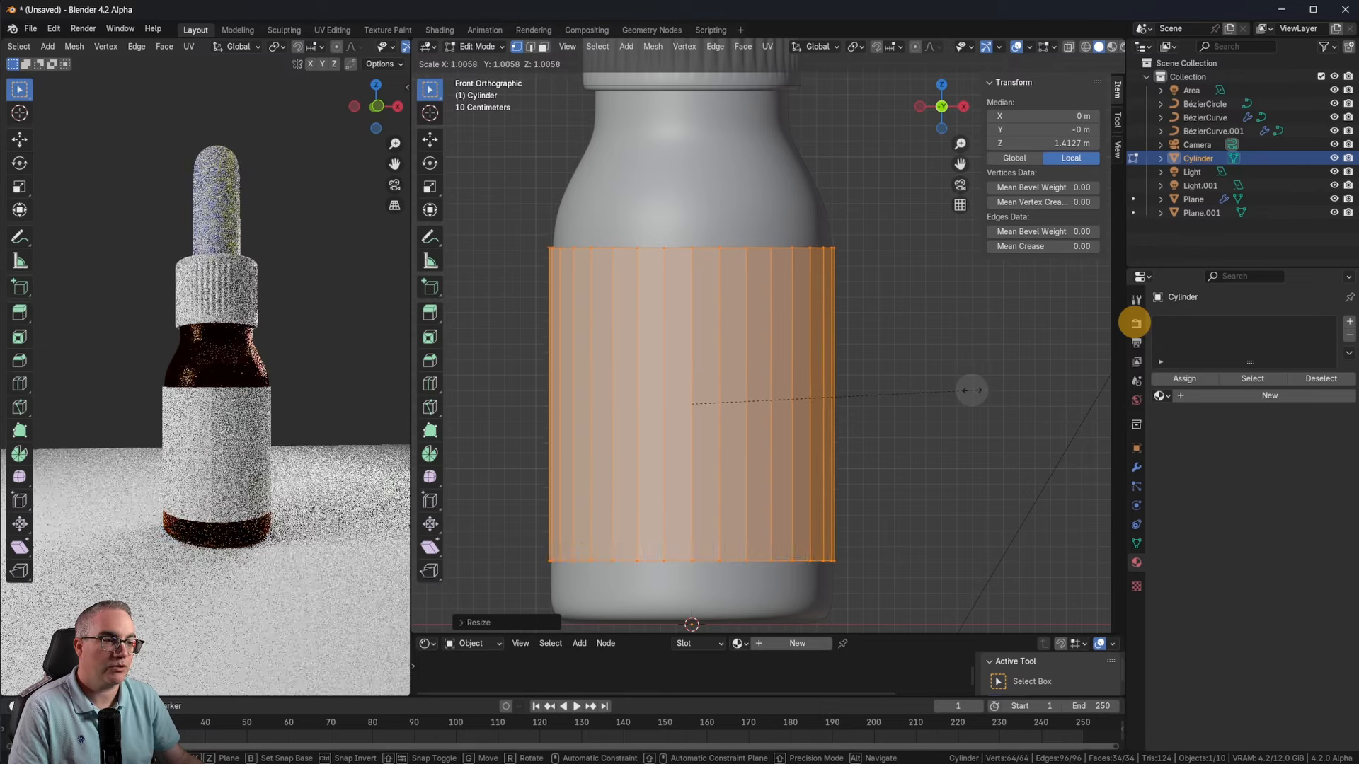
right_click(966, 393)
Step: Examine the cylinder's upper rim and flat facets against the bottle wall
scroll(920, 389, "up", 6)
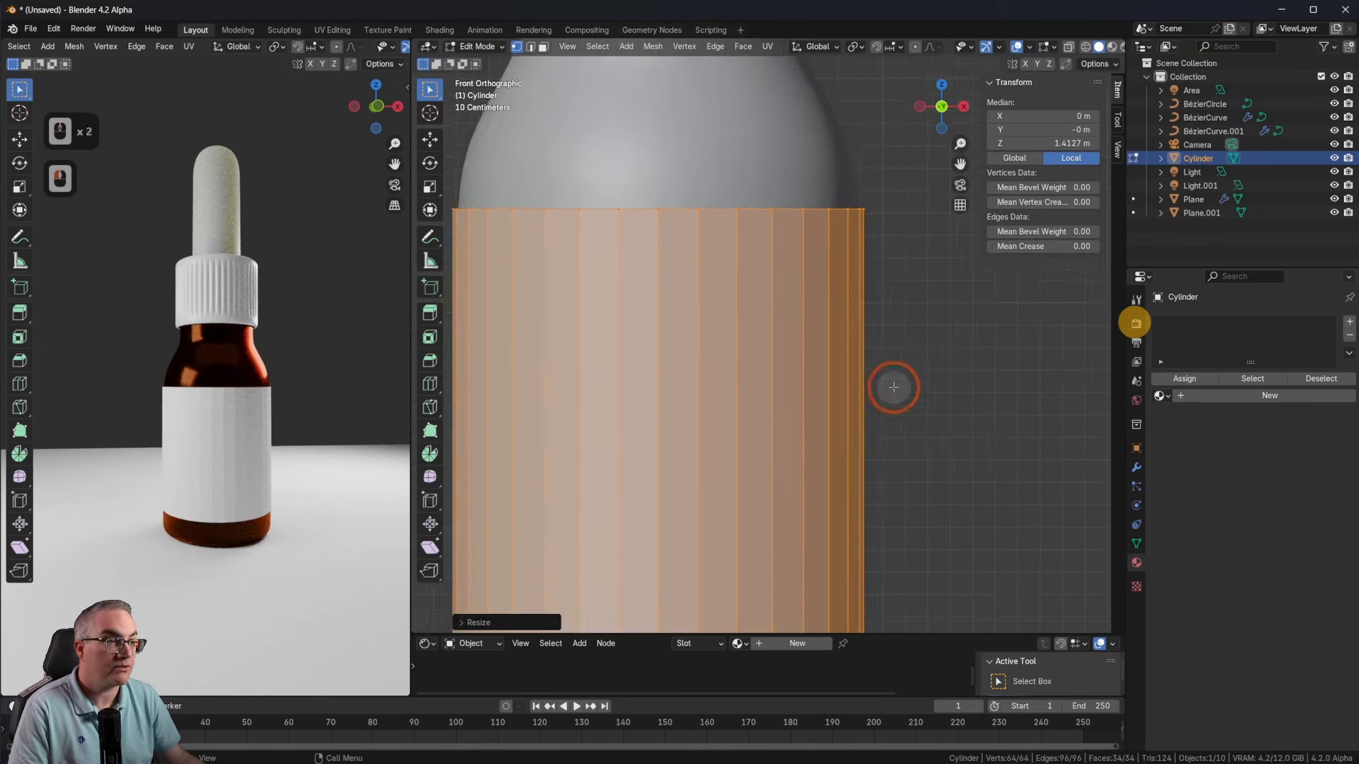
scroll(913, 375, "up", 2, "shift")
scroll(898, 361, "up", 3)
scroll(920, 283, "down", 4)
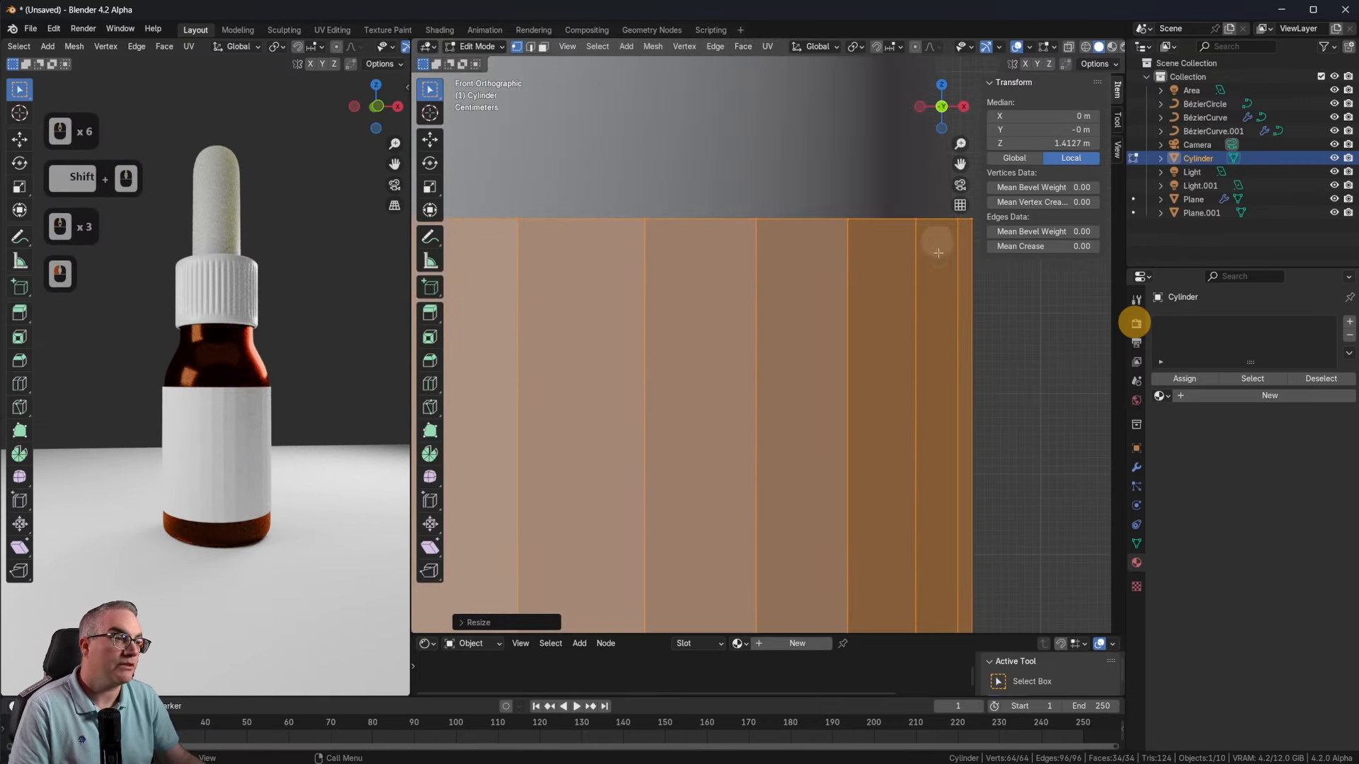
middle_click_drag(907, 315, 897, 363)
scroll(897, 363, "down", 2)
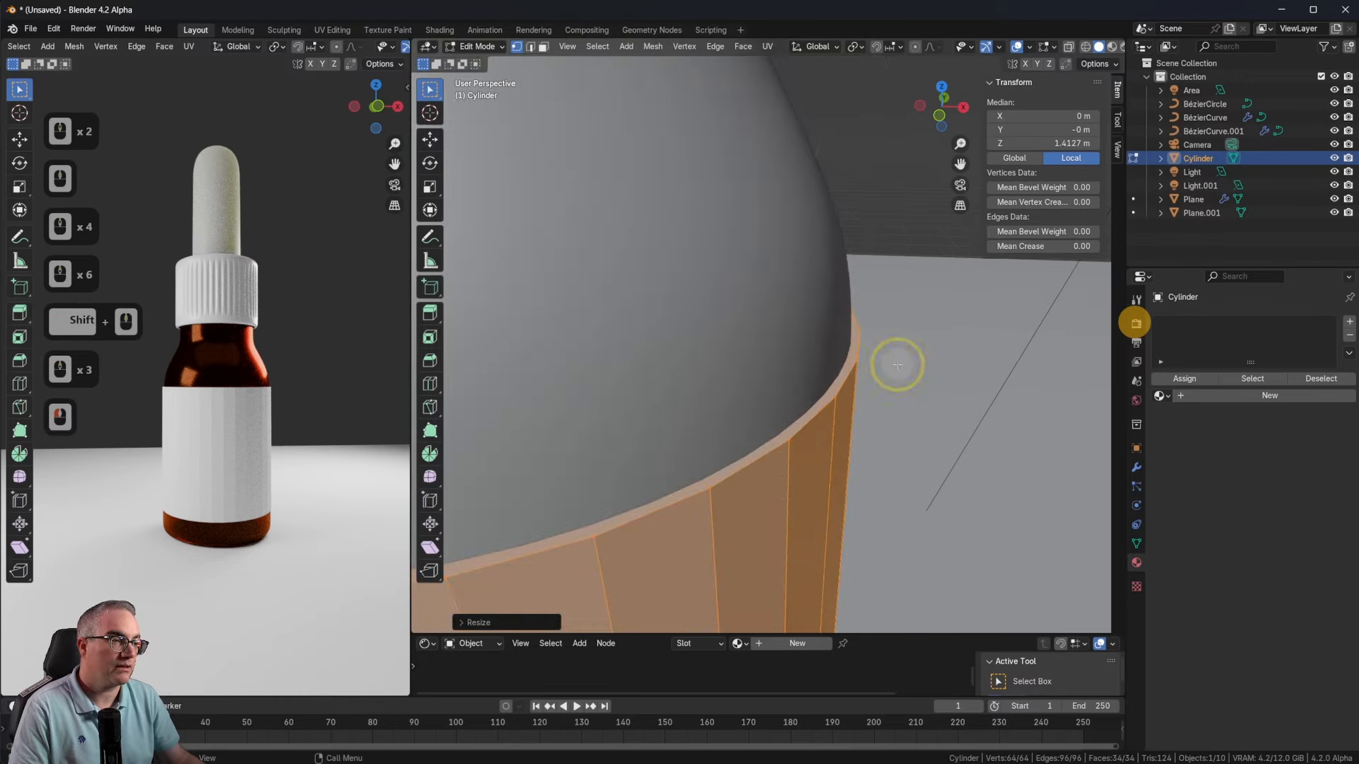
middle_click_drag(841, 444, 898, 434)
scroll(900, 434, "down", 4)
scroll(896, 434, "up", 3)
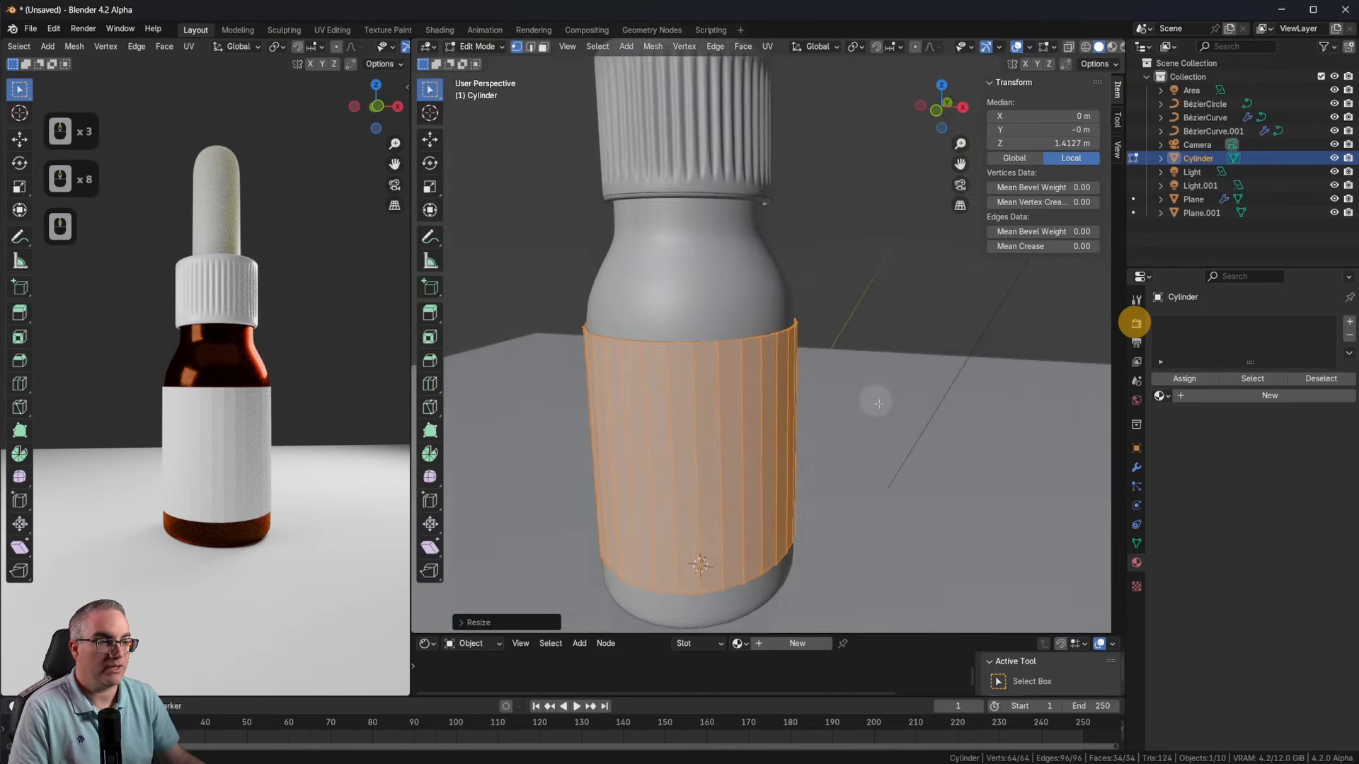
Step: Leave mesh editing and delete the cylinder around the bottle
middle_click_drag(878, 403, 899, 364)
key("Tab")
key("x")
left_click(852, 432)
Step: Return to the front view of the bottle and add a new mesh cylinder at its base
scroll(885, 368, "down", 9)
scroll(885, 368, "down", 11)
key("1")
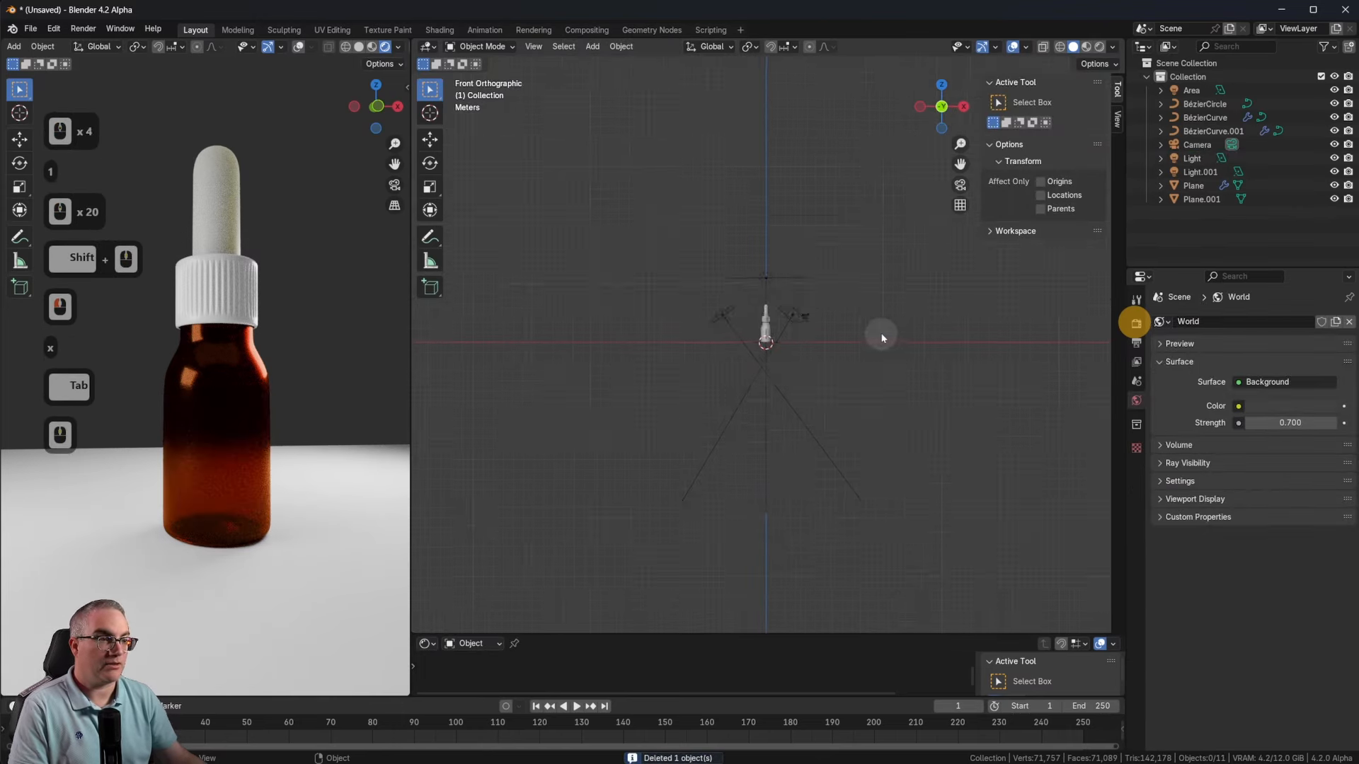
scroll(876, 321, "up", 16)
middle_click_drag(876, 326, 825, 306, "shift")
key("shift+a")
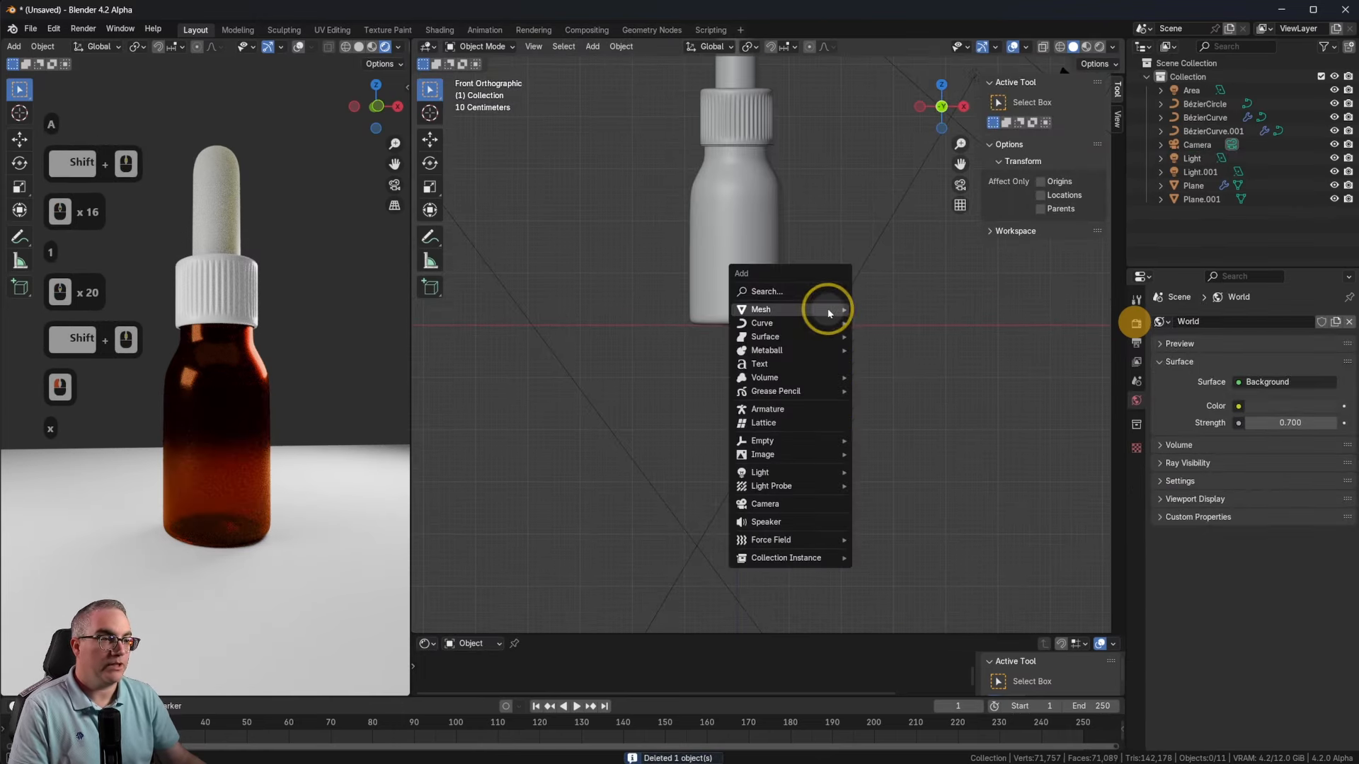
mouse_move(824, 310)
left_click(889, 376)
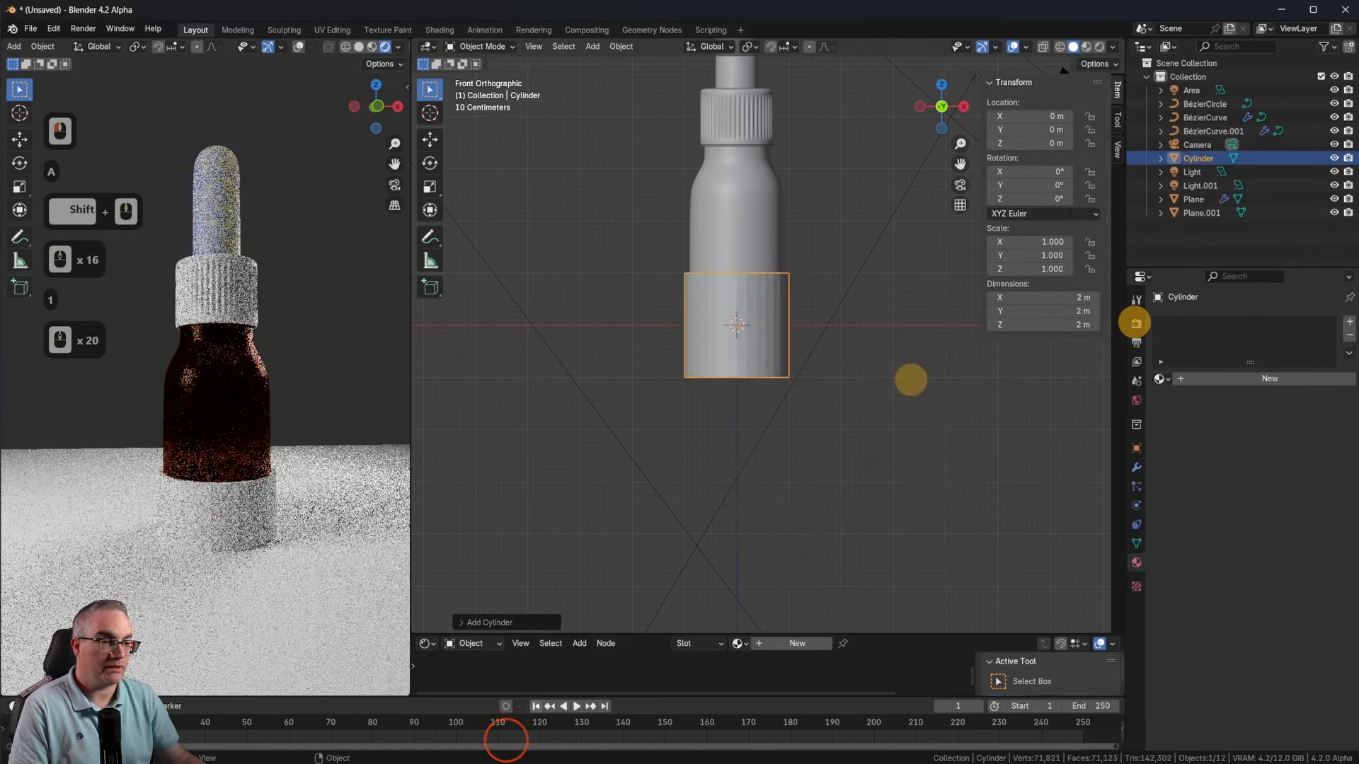
Step: Give the new cylinder 64 vertices and set its cap fill type to Nothing
left_click(464, 626)
left_click(595, 461)
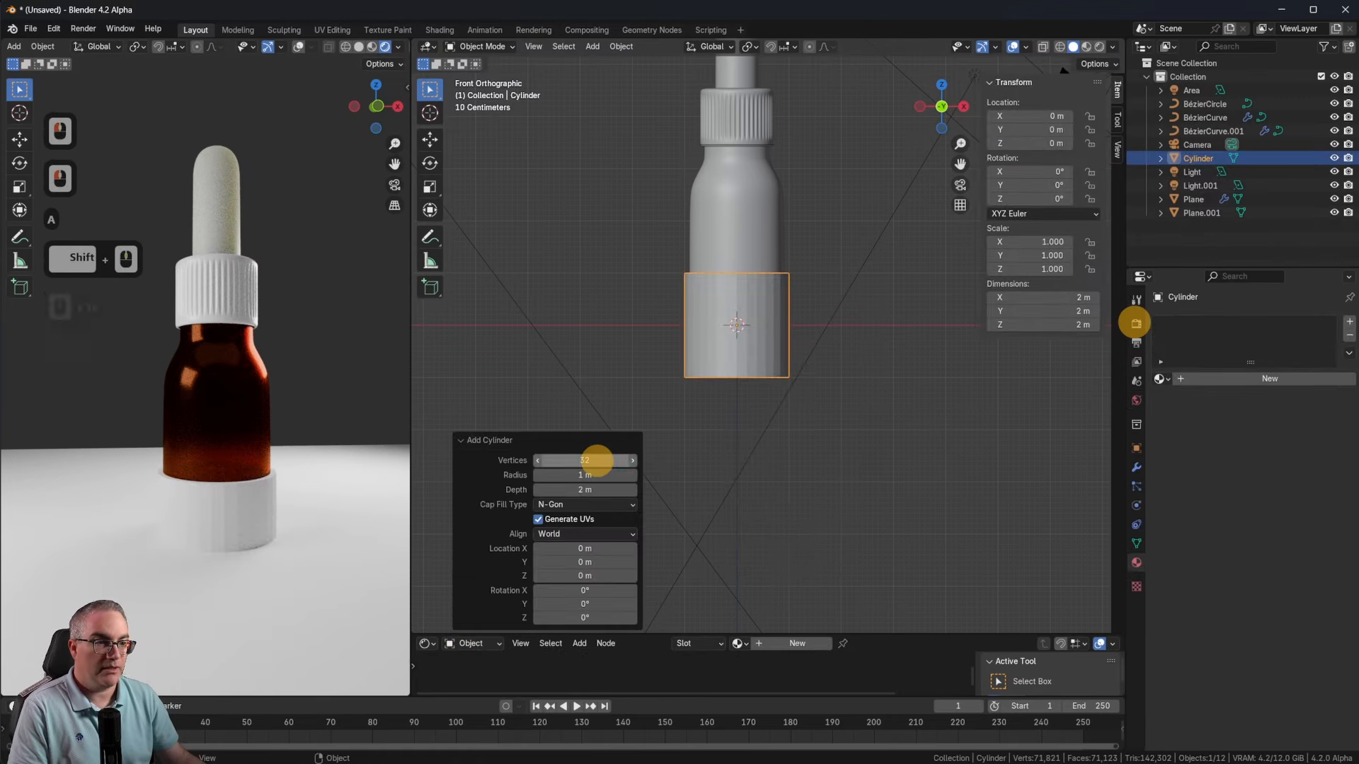
type("64")
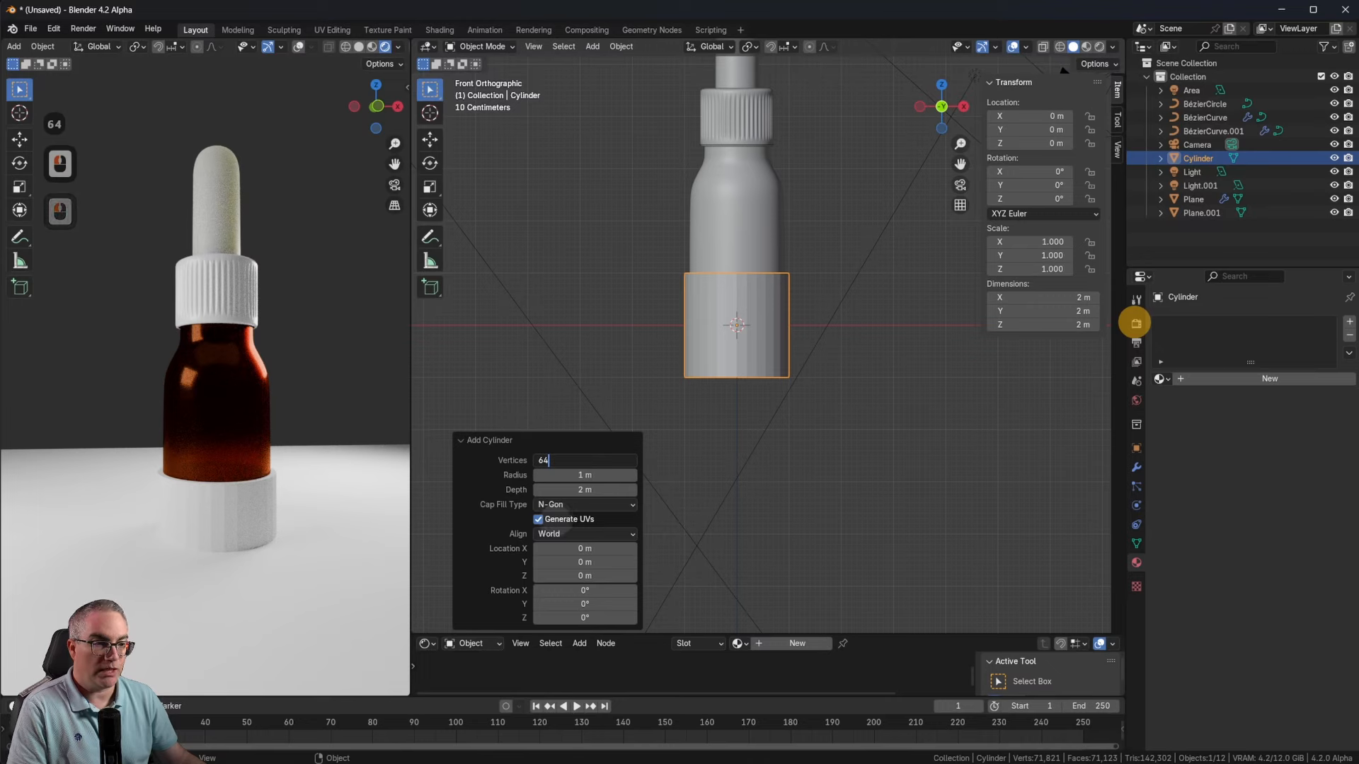
left_click(559, 511)
left_click(580, 505)
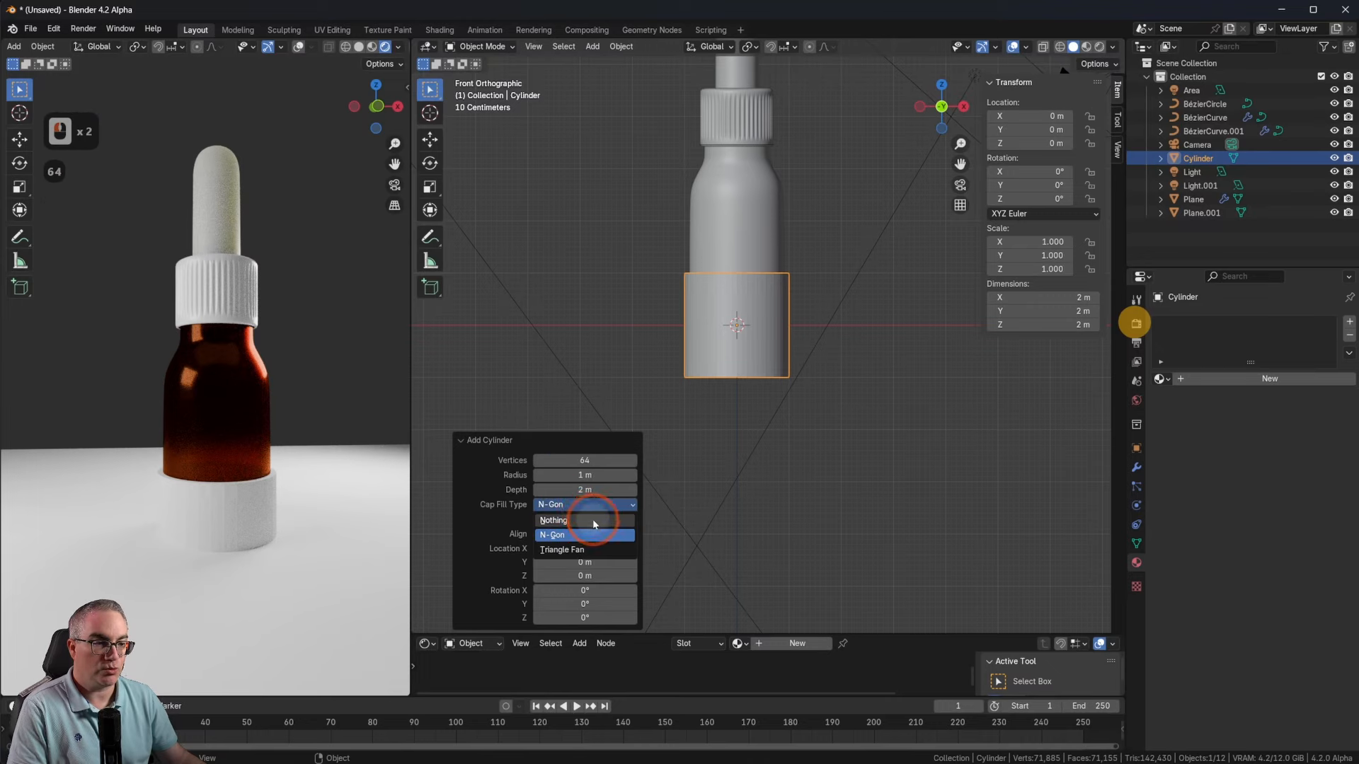
left_click(593, 519)
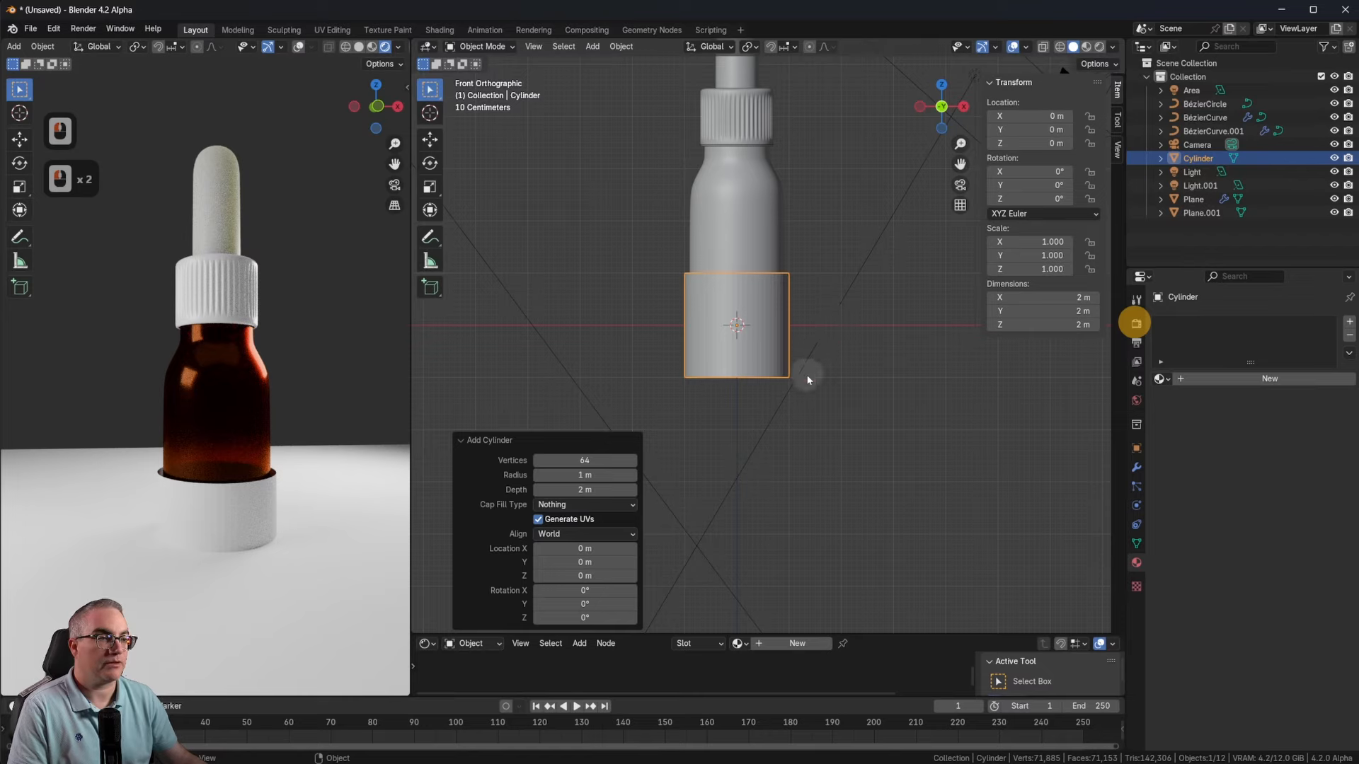
Step: Edit the cylinder's mesh in front view and move it up along Z by about 1.39 m
scroll(808, 372, "up", 4)
key("Tab")
middle_click_drag(808, 372, 859, 561)
key("KP_1")
key("g")
key("z")
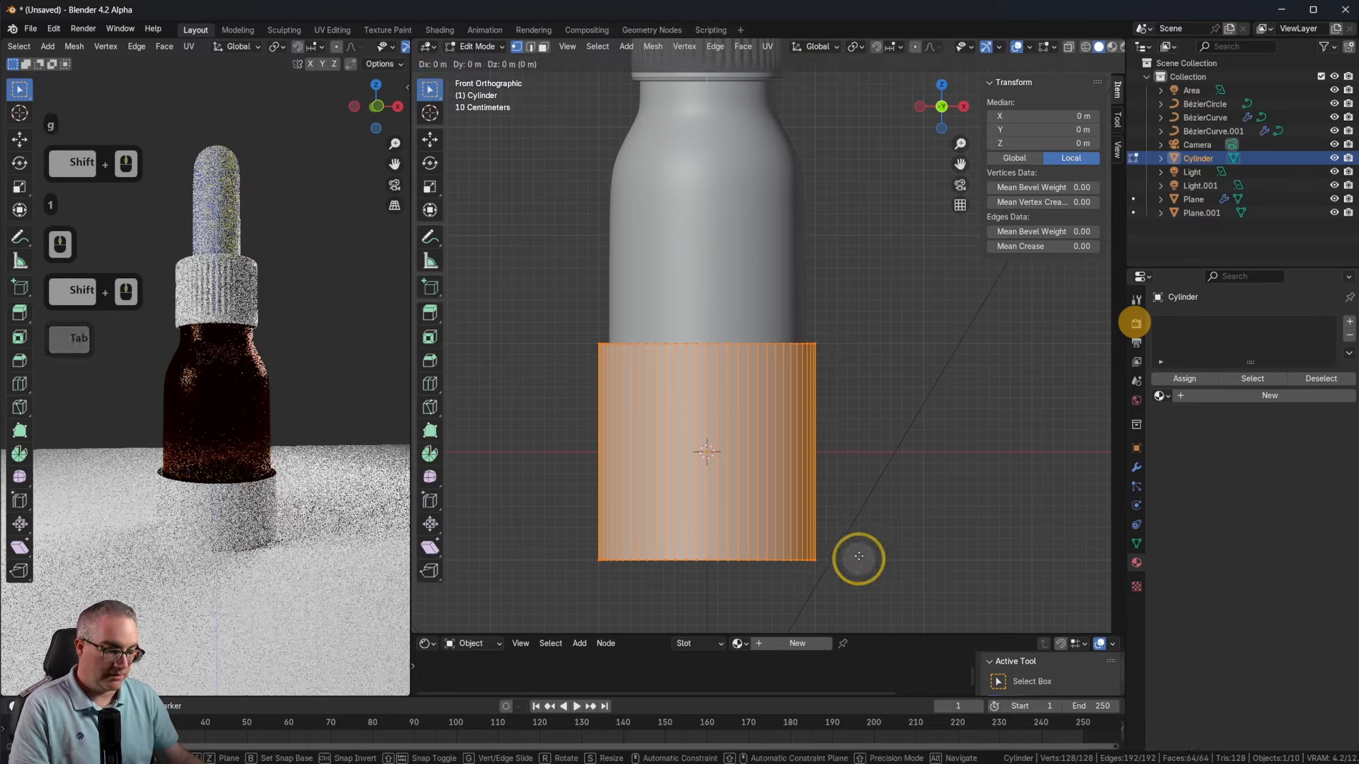
left_click(895, 417)
Step: Scale the cylinder's mesh by about 1.098 along Z and about 0.906 in X and Y to wrap the bottle closely
key("s")
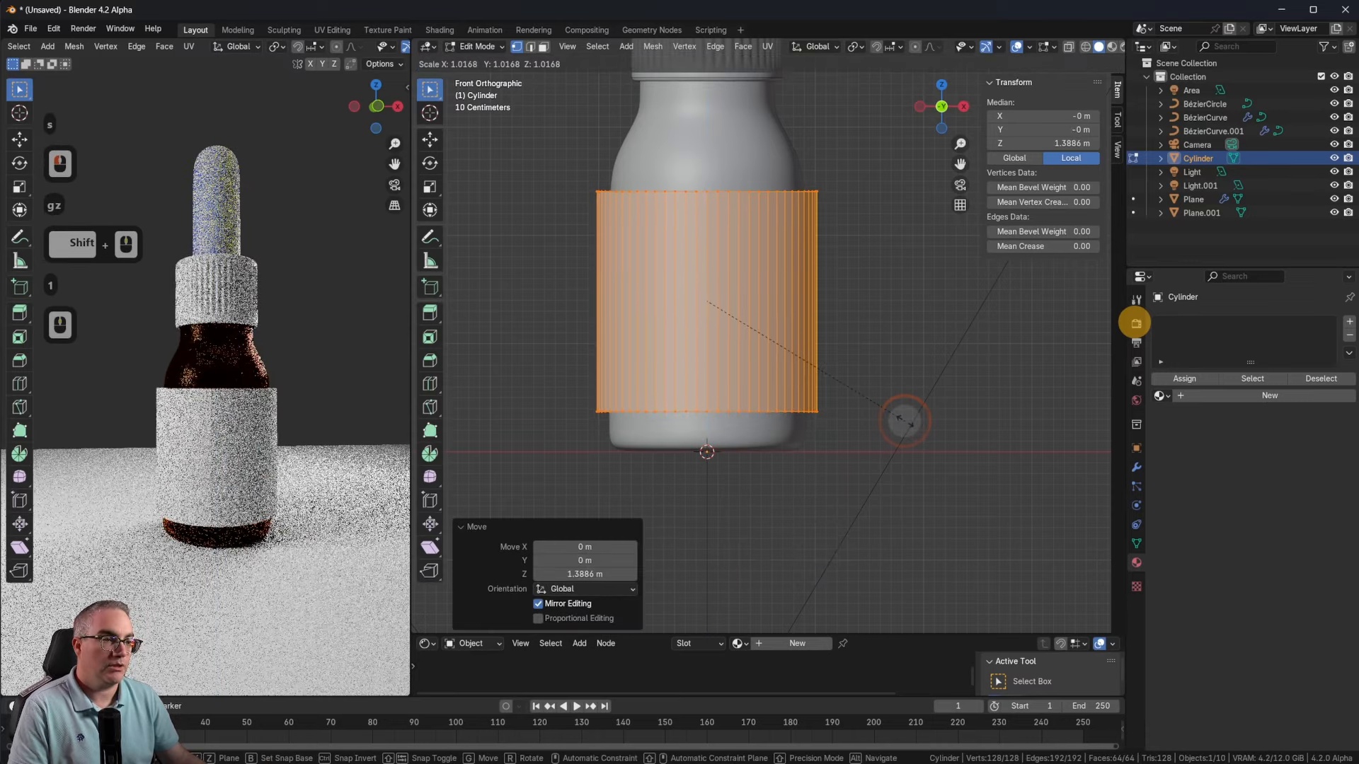
key("z")
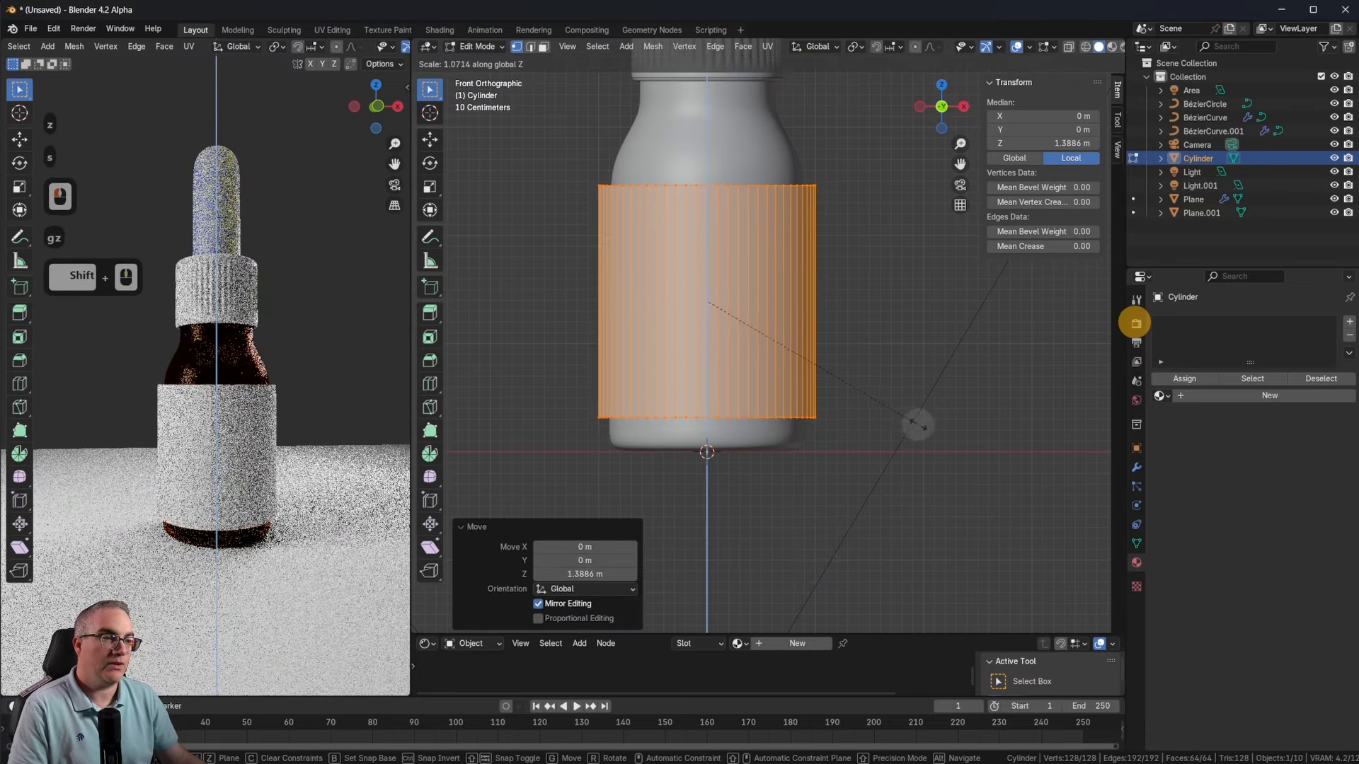
left_click(922, 426)
key("s")
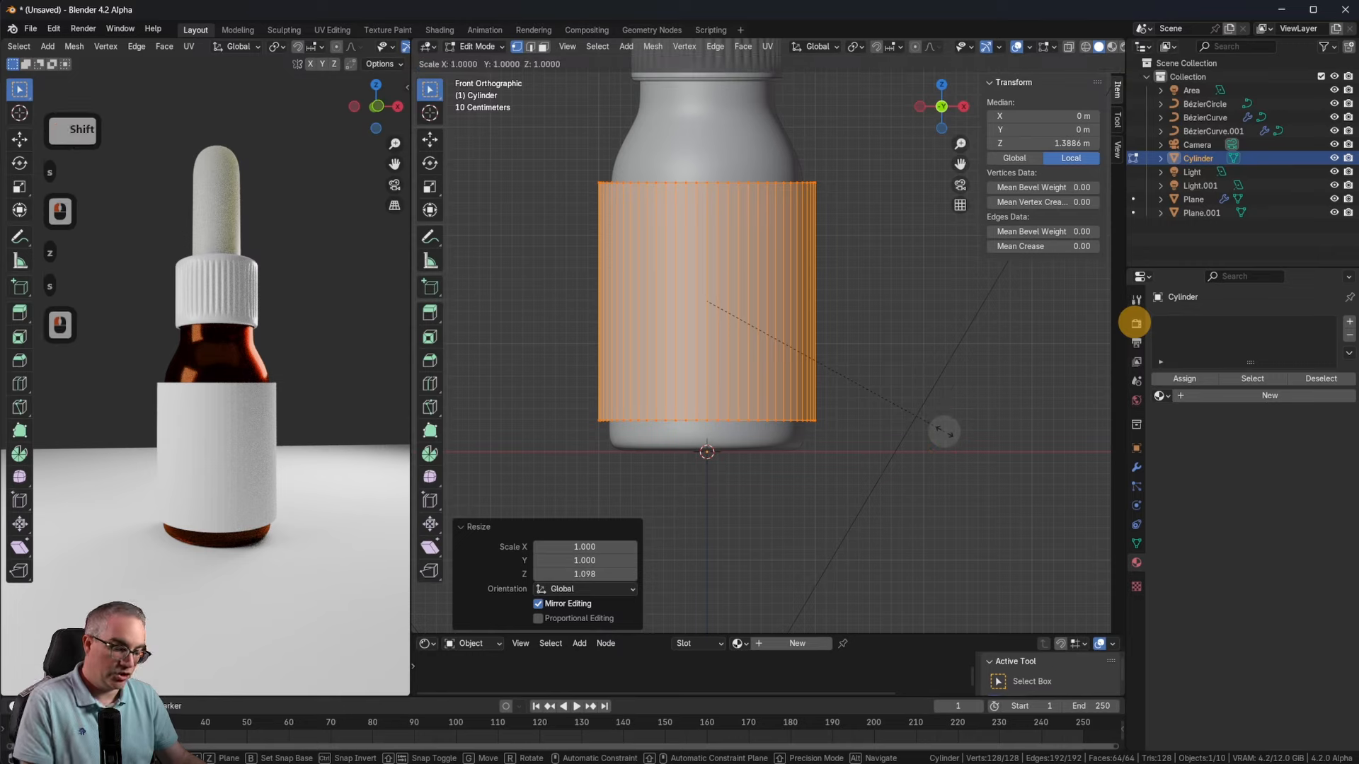
key("shift+z")
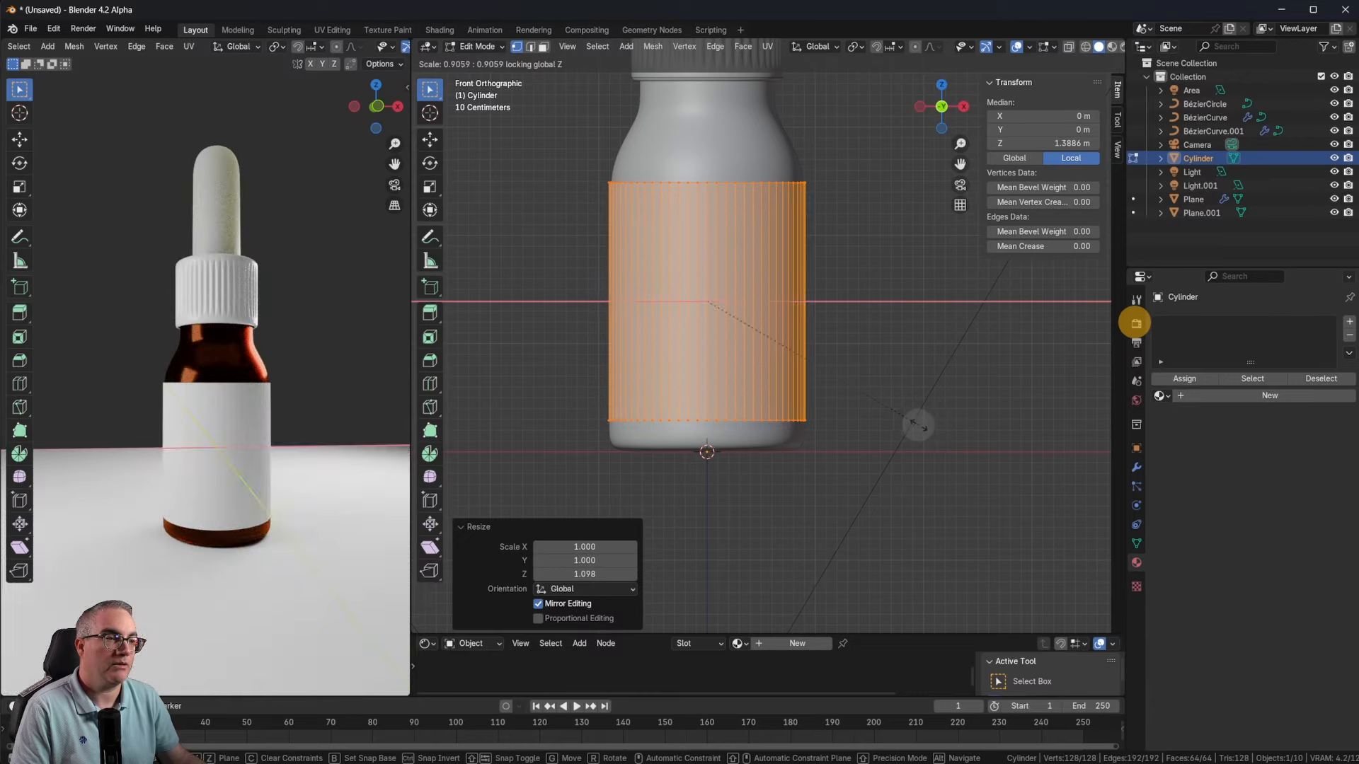
left_click(917, 423)
Step: Finish editing the cylinder's mesh and apply smooth shading to it
middle_click_drag(920, 419, 895, 358, "shift")
scroll(877, 342, "up", 4)
key("Tab")
scroll(890, 333, "down", 2)
right_click(729, 227)
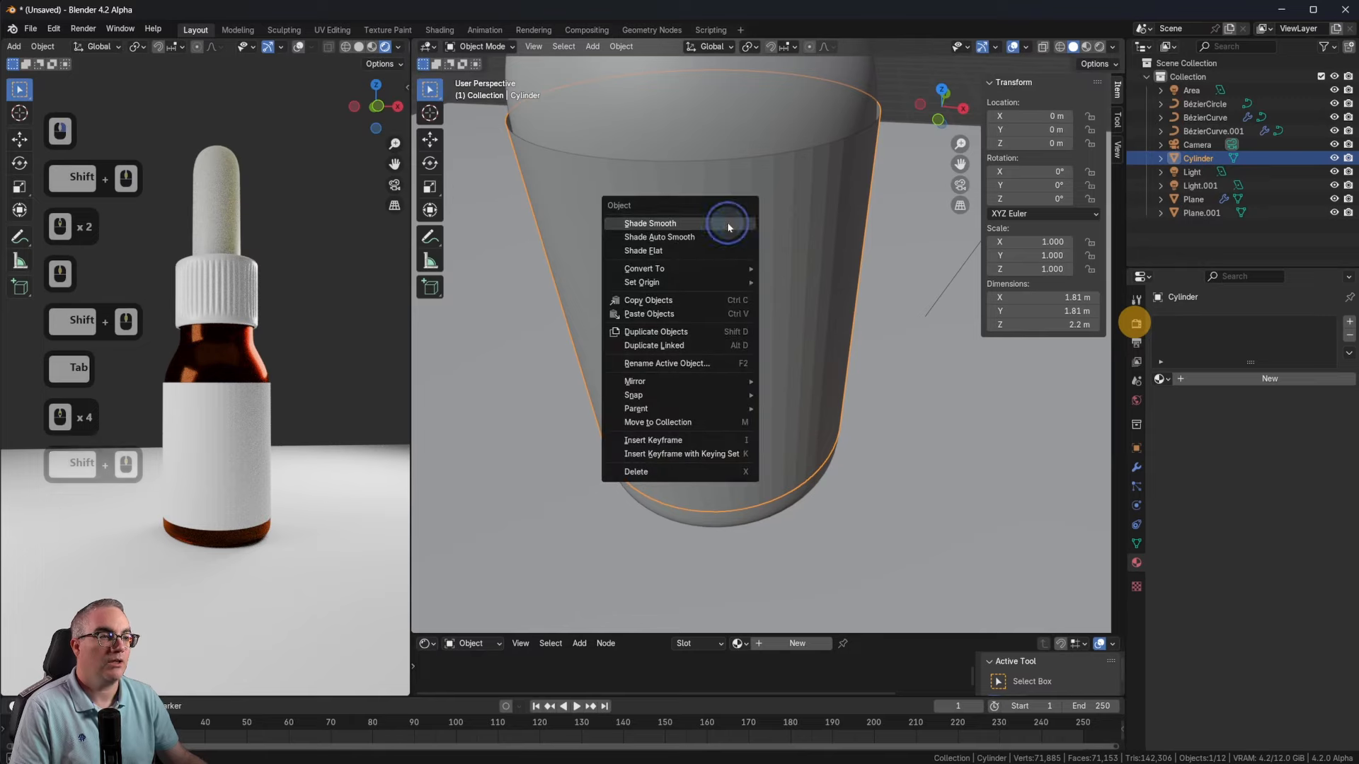
left_click(727, 222)
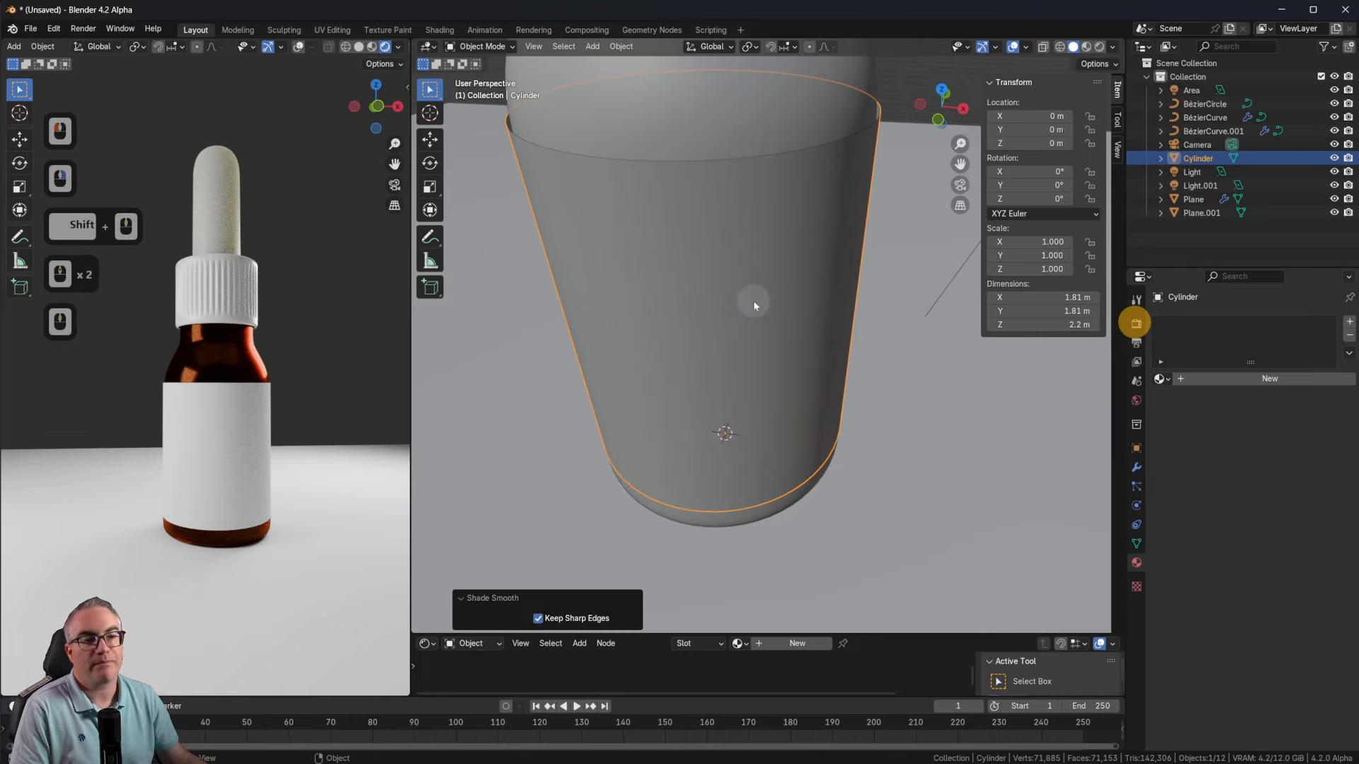
Step: Enlarge the shader editor and keep the label cylinder selected in the 3D viewport
scroll(233, 572, "up", 4)
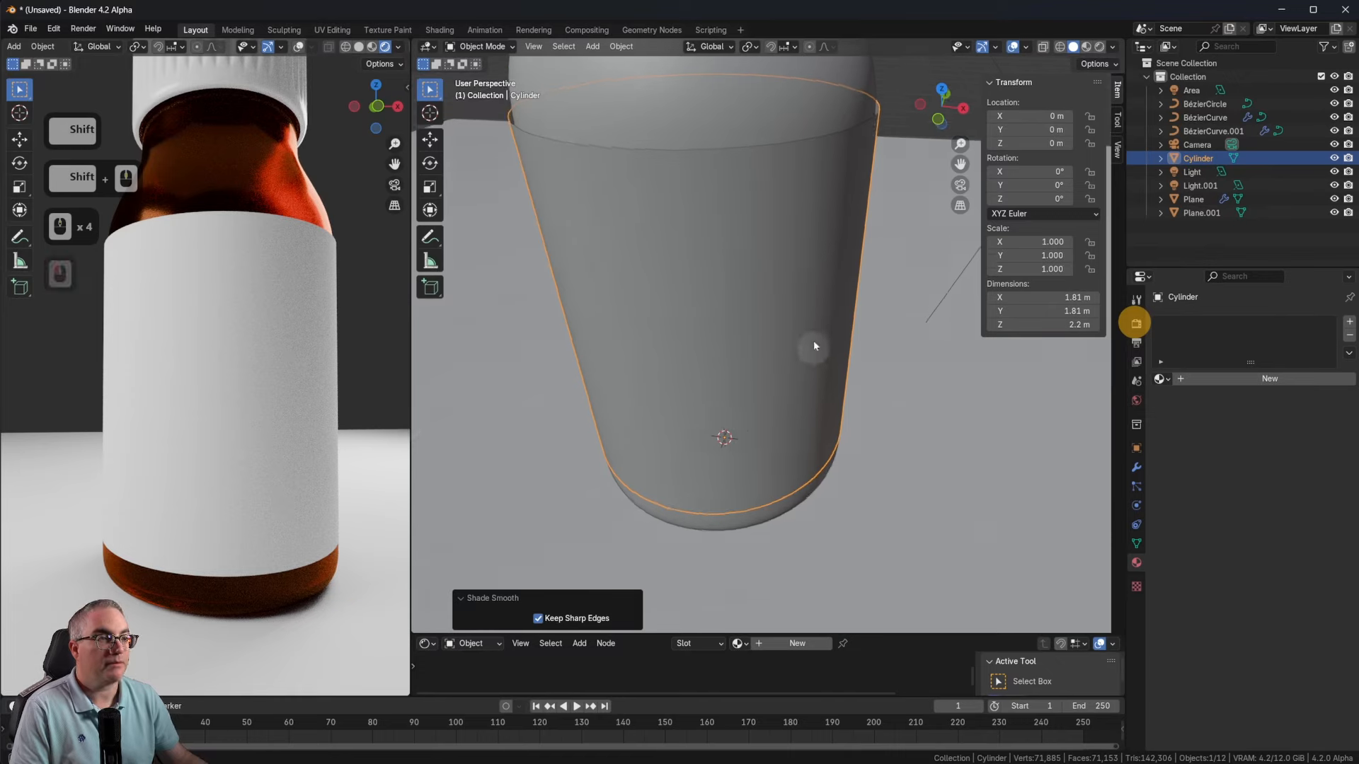
middle_click_drag(812, 342, 762, 448)
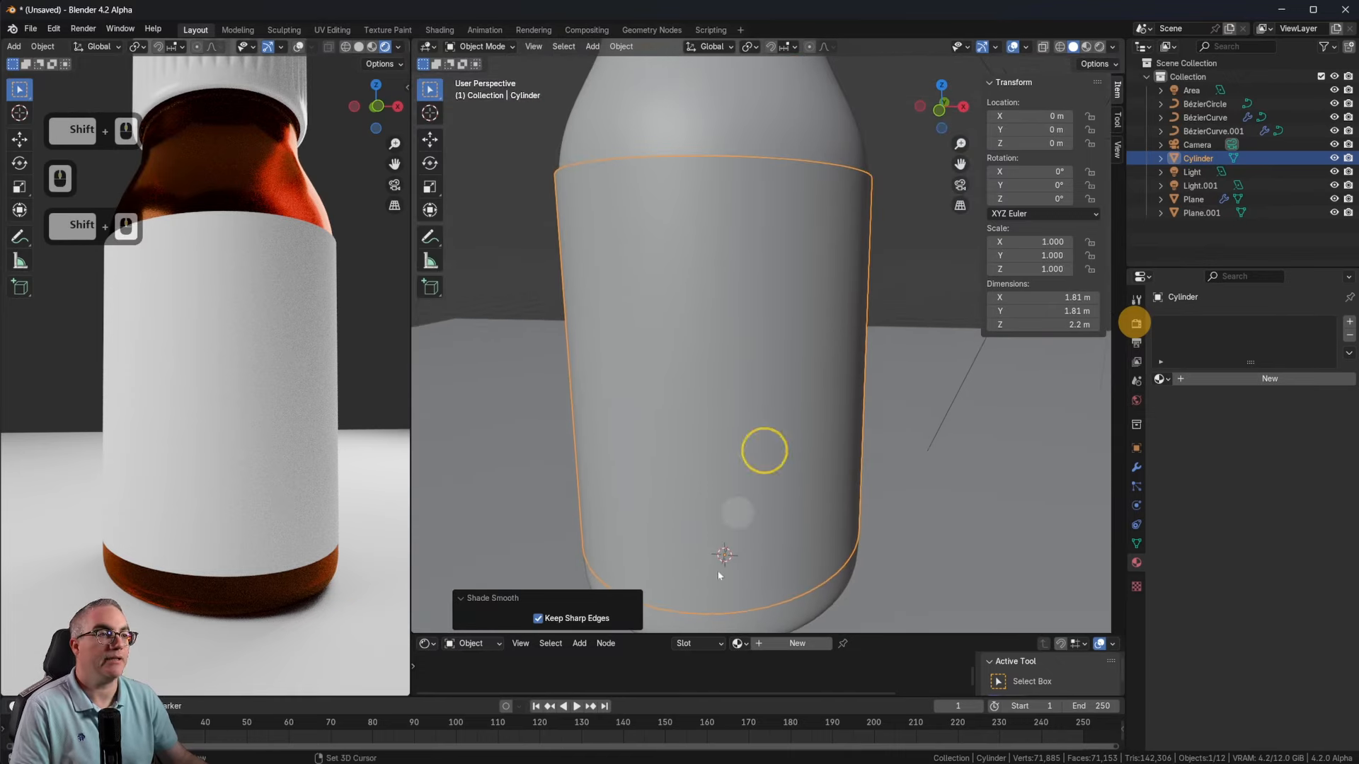
left_click_drag(885, 642, 894, 327)
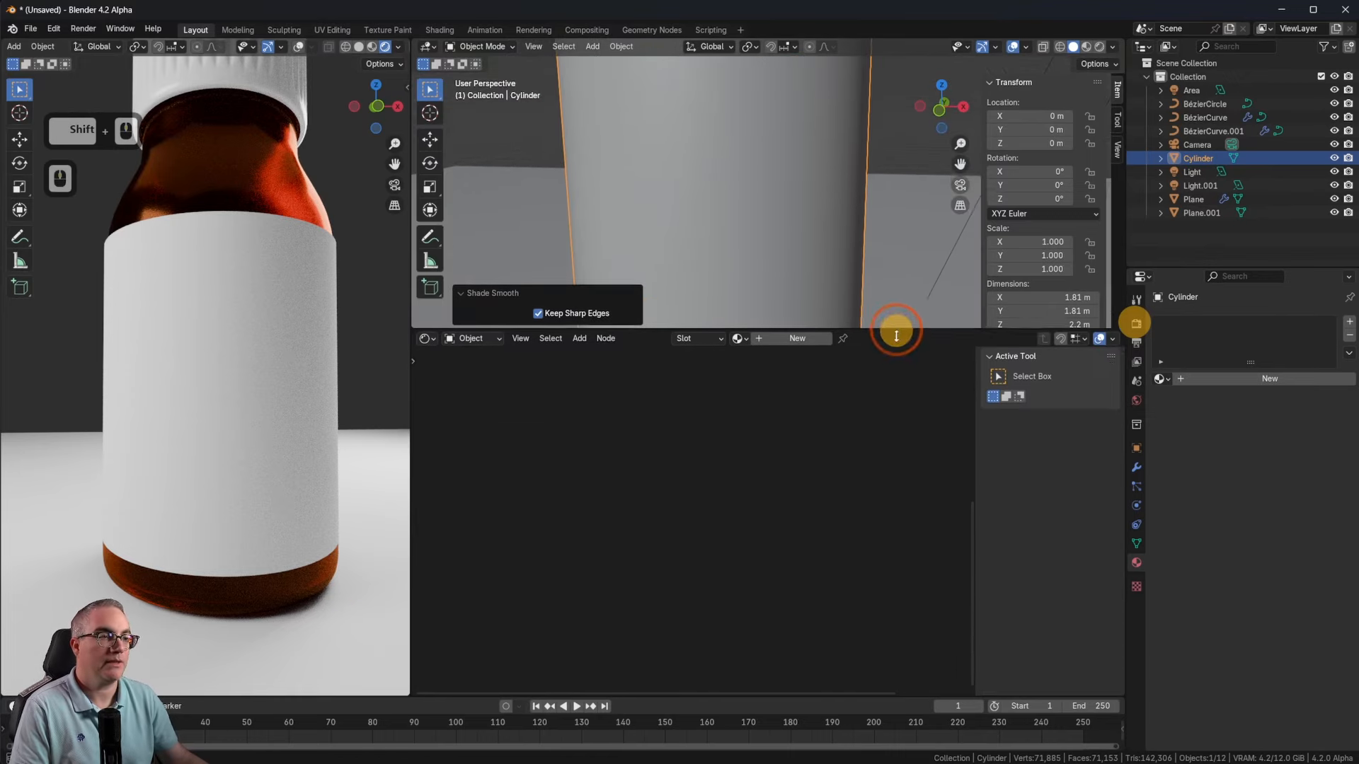
scroll(775, 212, "down", 5)
left_click(761, 182)
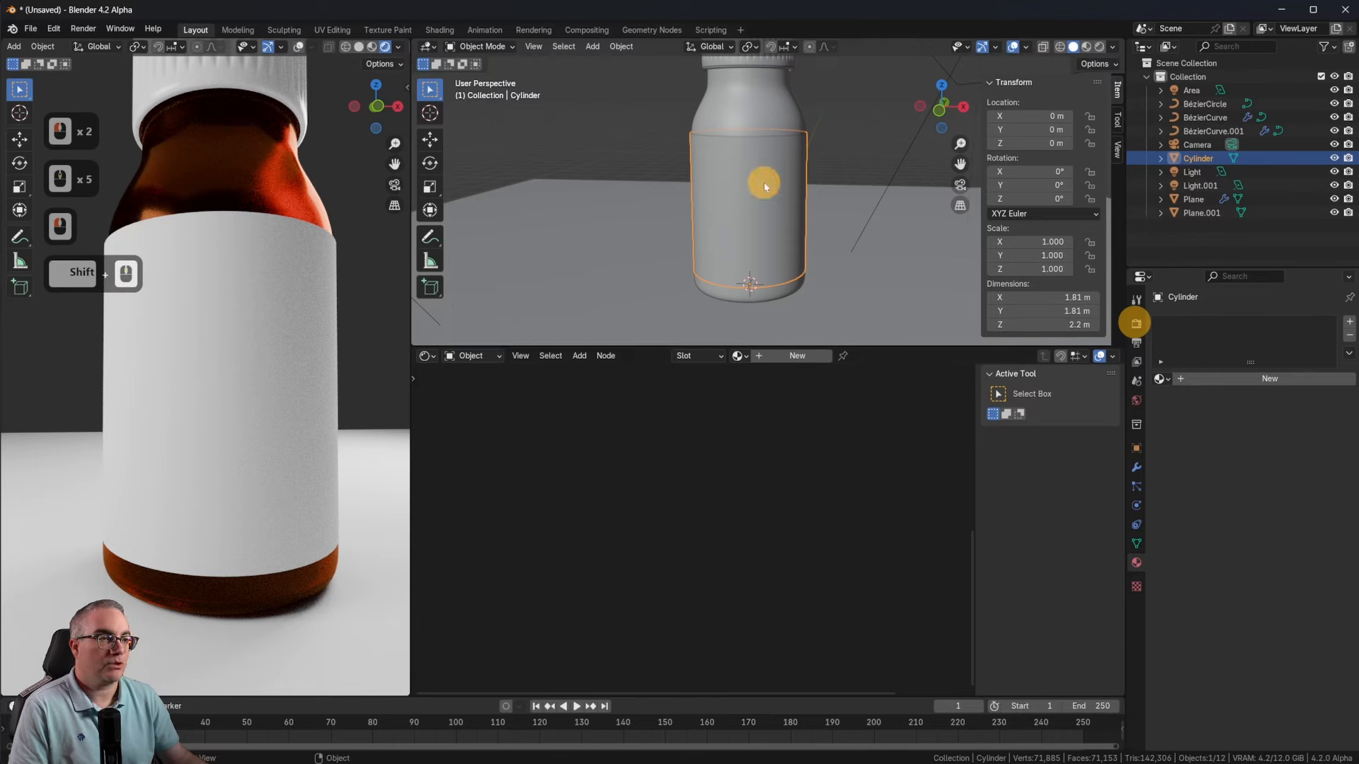
left_click(1183, 486)
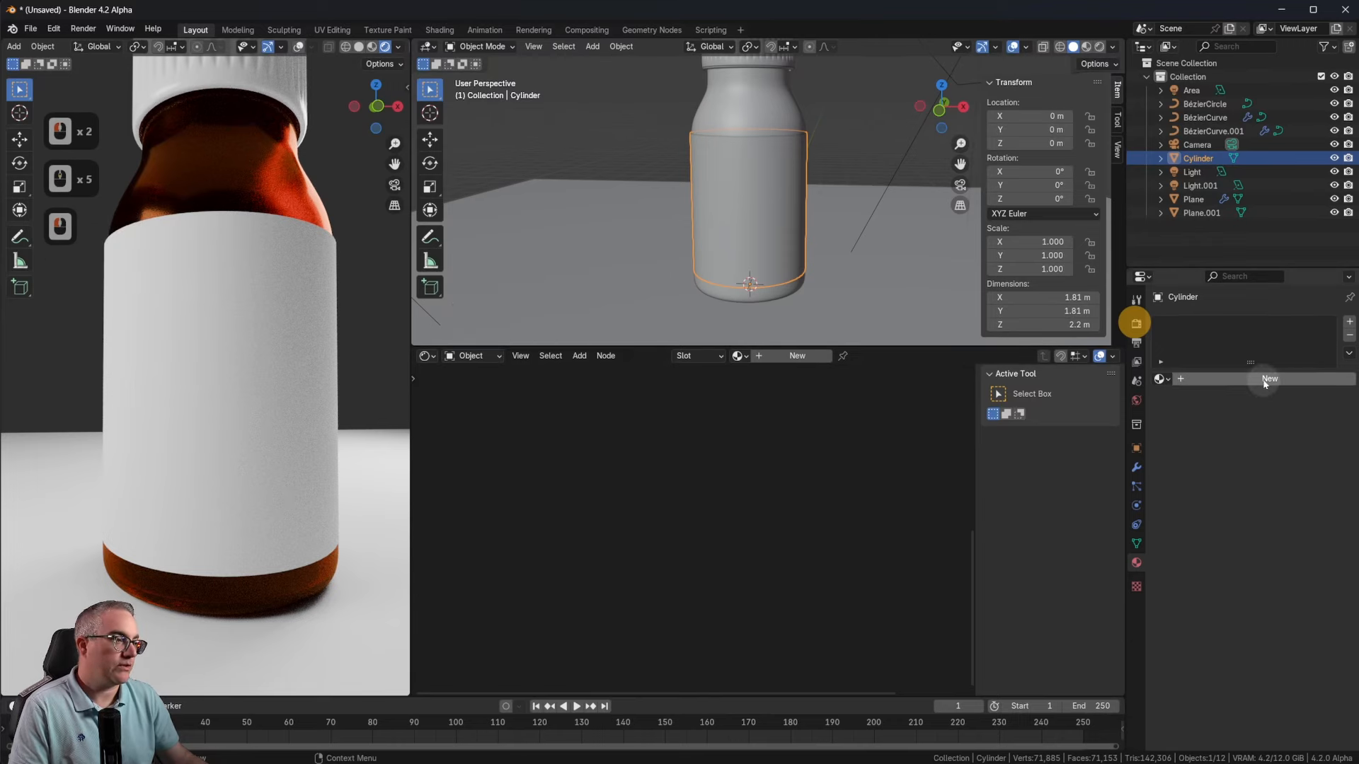
Step: Create a new material on the cylinder, name it "label" and bring its shader nodes into view
left_click(1255, 380)
type("laberl")
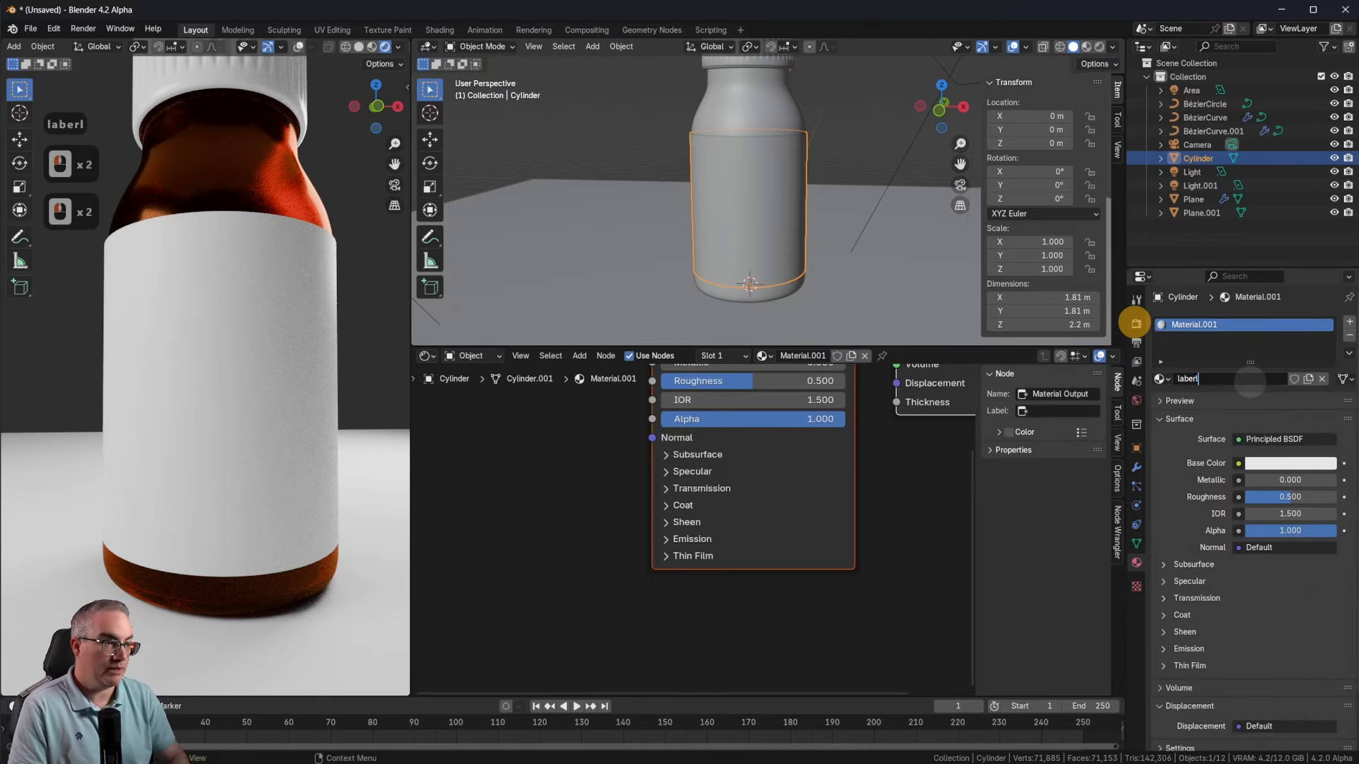
key("BackSpace")
key("BackSpace")
type("ll")
key("BackSpace")
key("Return")
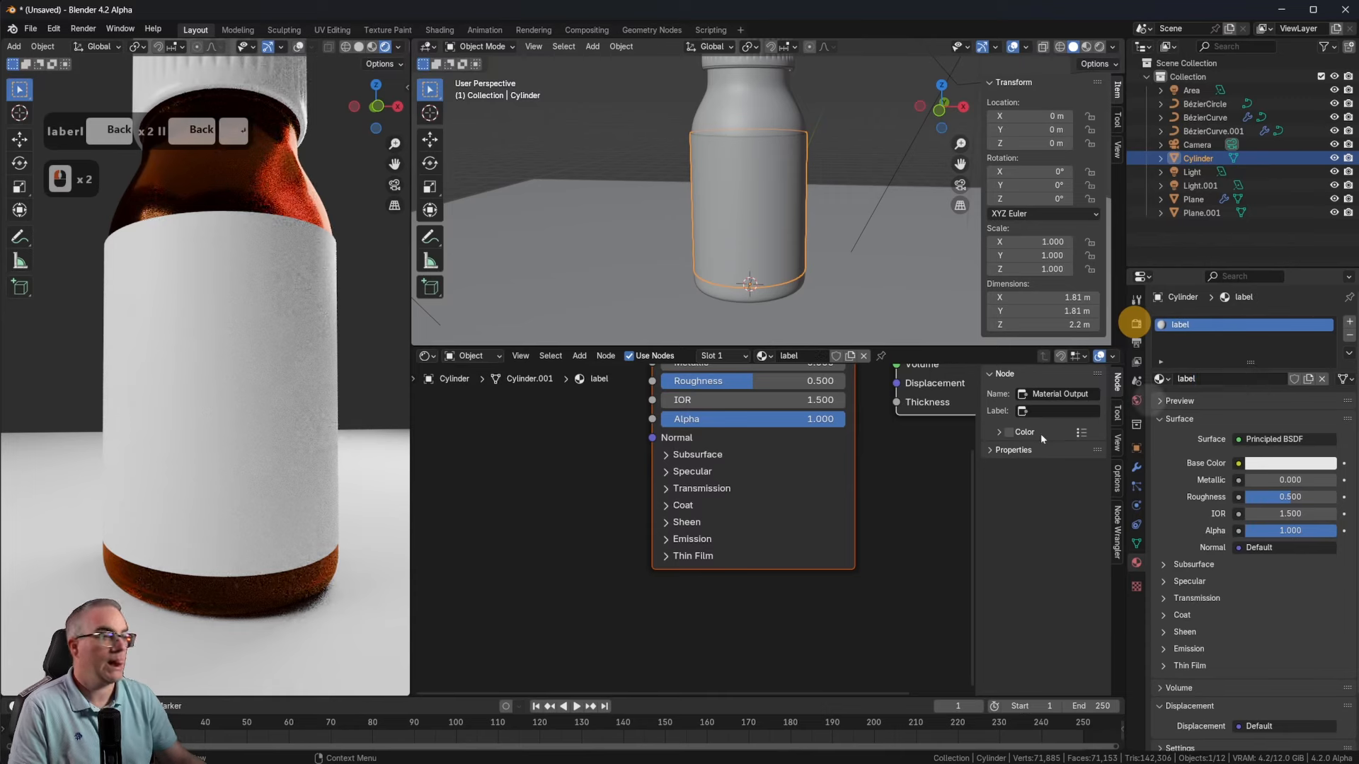
middle_click_drag(768, 603, 781, 658, "shift")
scroll(775, 637, "down", 6)
middle_click_drag(785, 598, 795, 532, "shift")
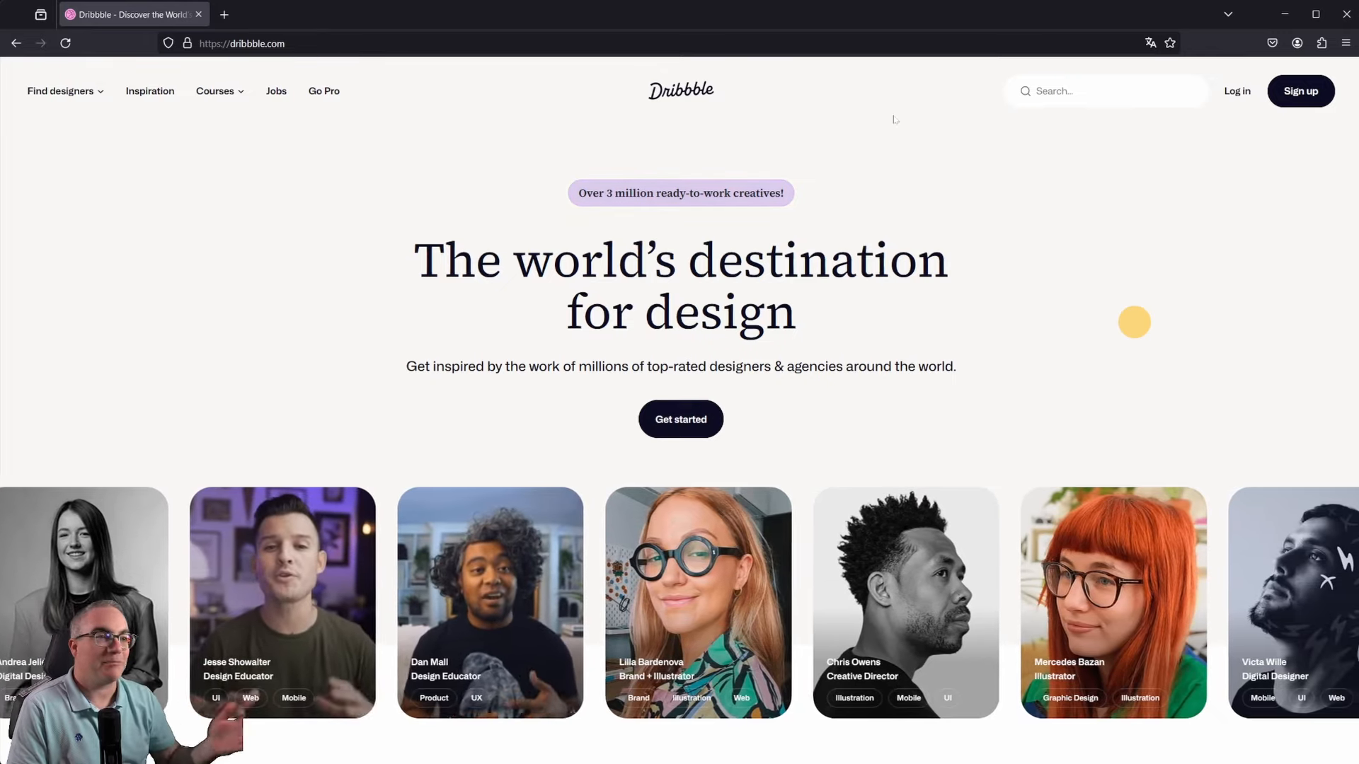
Step: Search Dribbble for "cbd oil label template"
left_click(1087, 92)
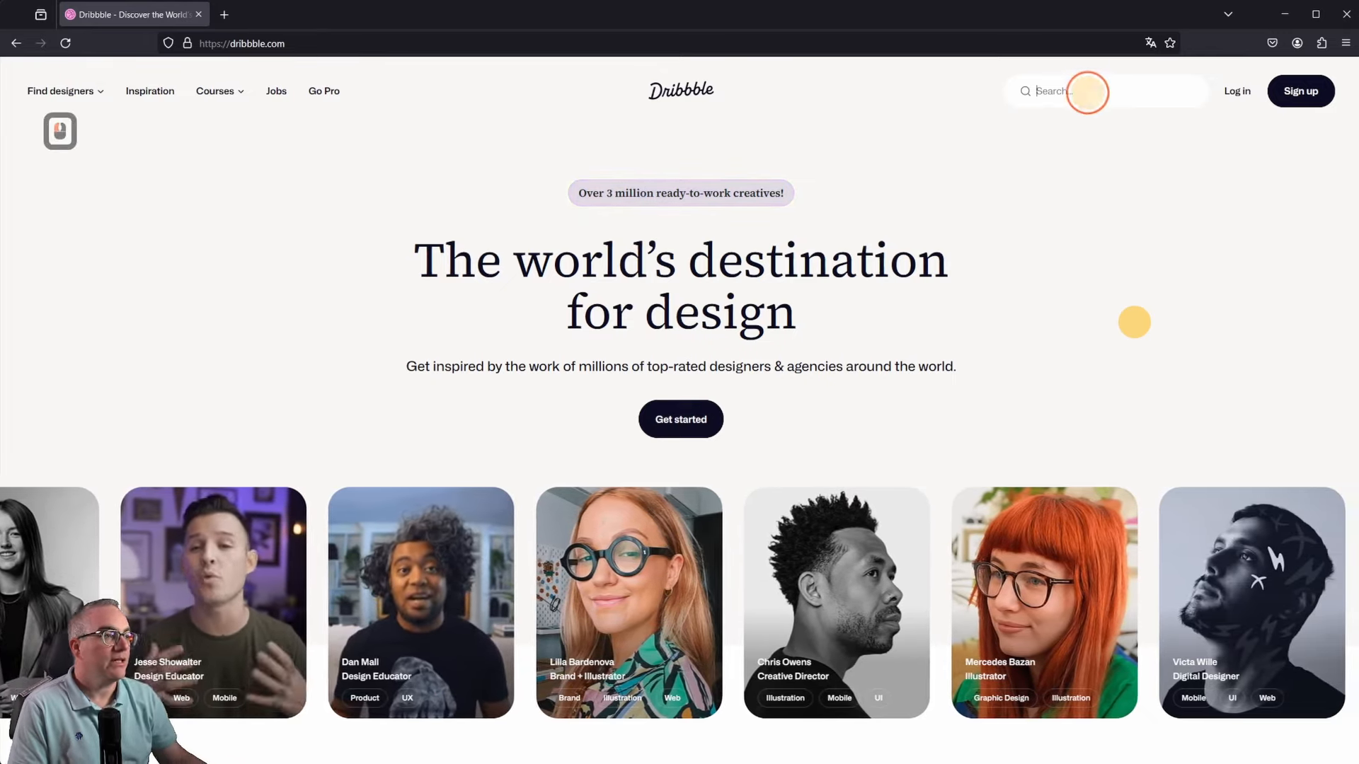
type("cb")
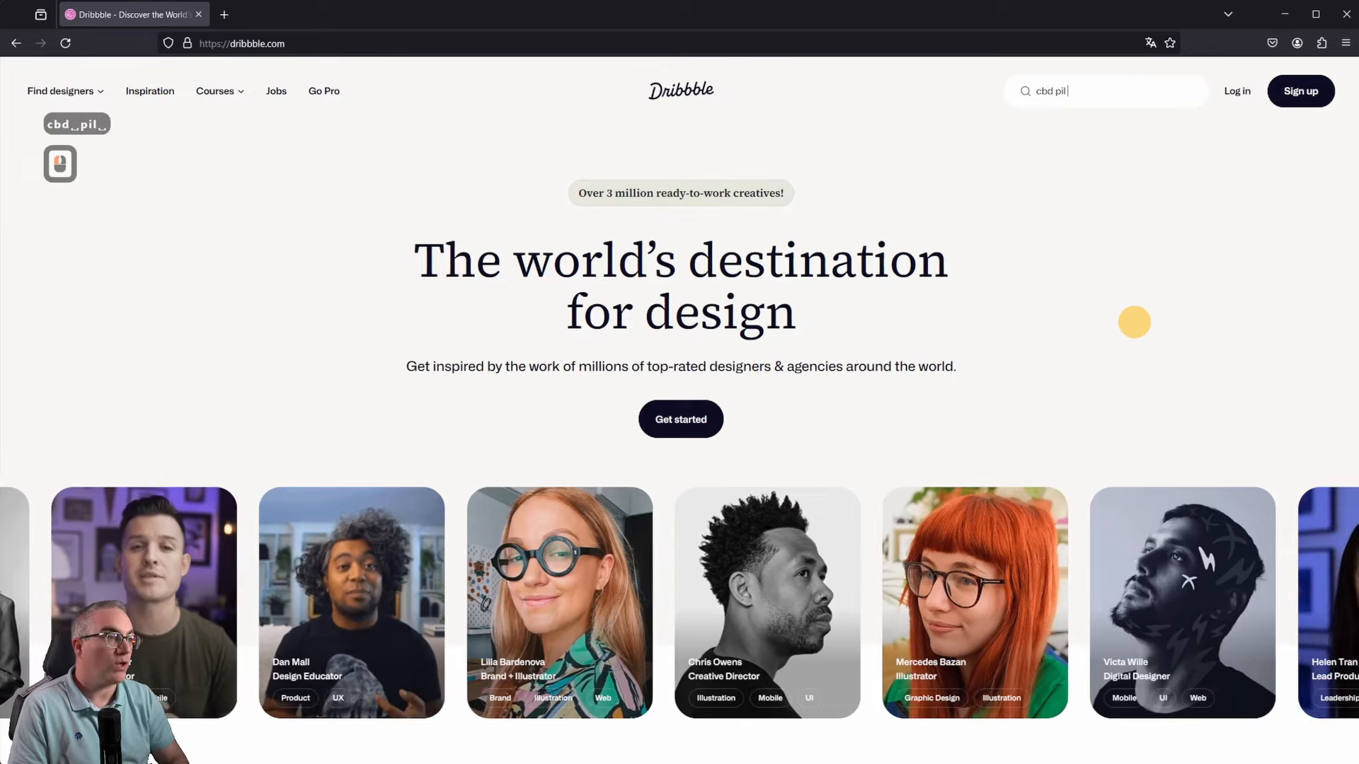
type("d pil")
key("BackSpace")
key("BackSpace")
key("BackSpace")
key("BackSpace")
type("ou")
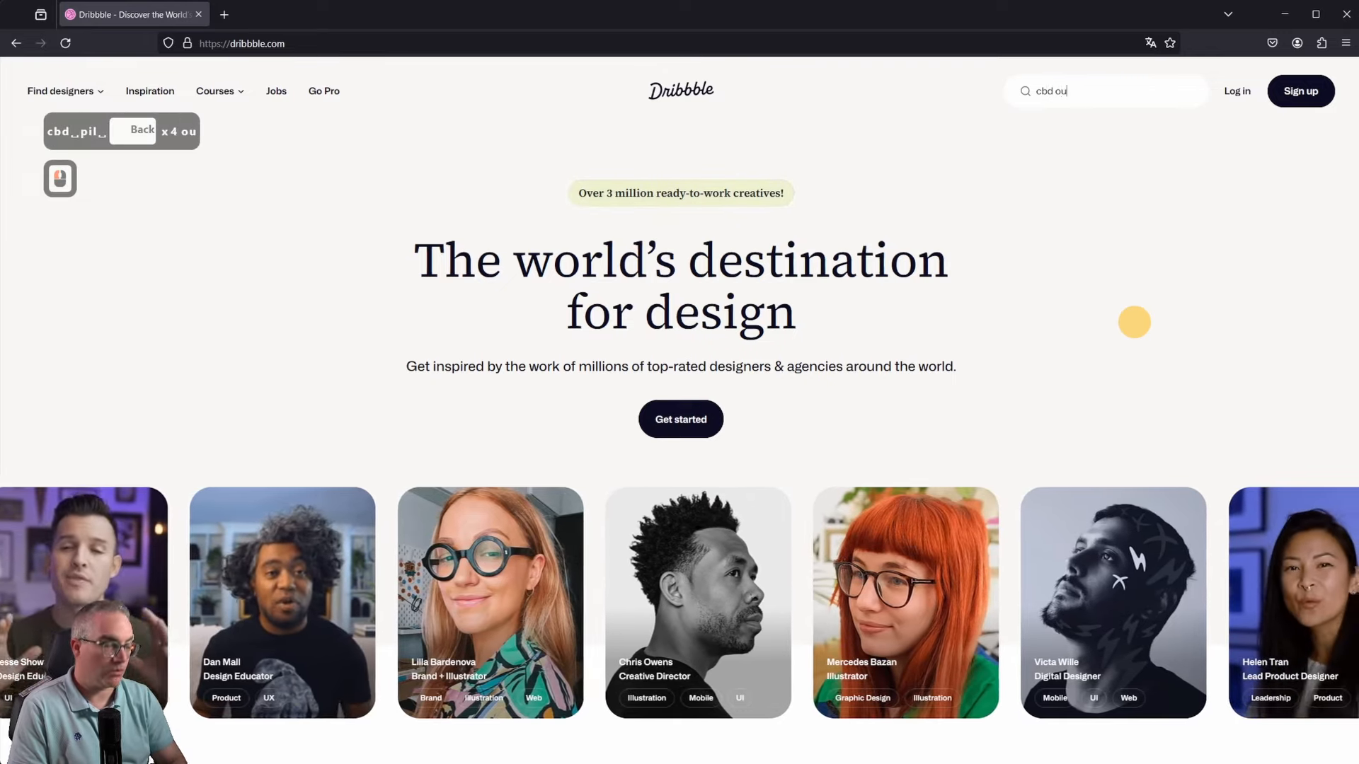
key("BackSpace")
type("il label template")
key("Return")
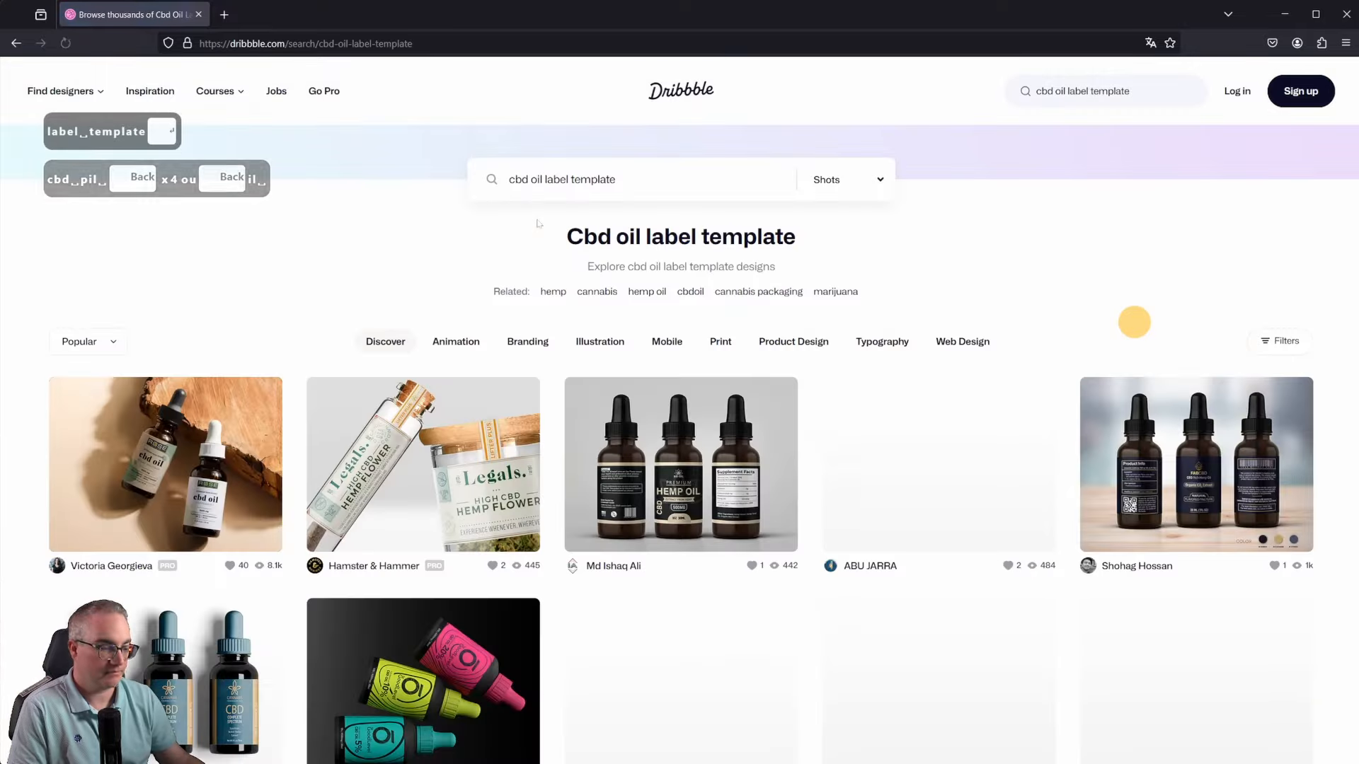
Step: Open the "CBD Full Spectrum Drops - Tincture Label Design" shot from the search results and enlarge its artwork
scroll(760, 641, "down", 6)
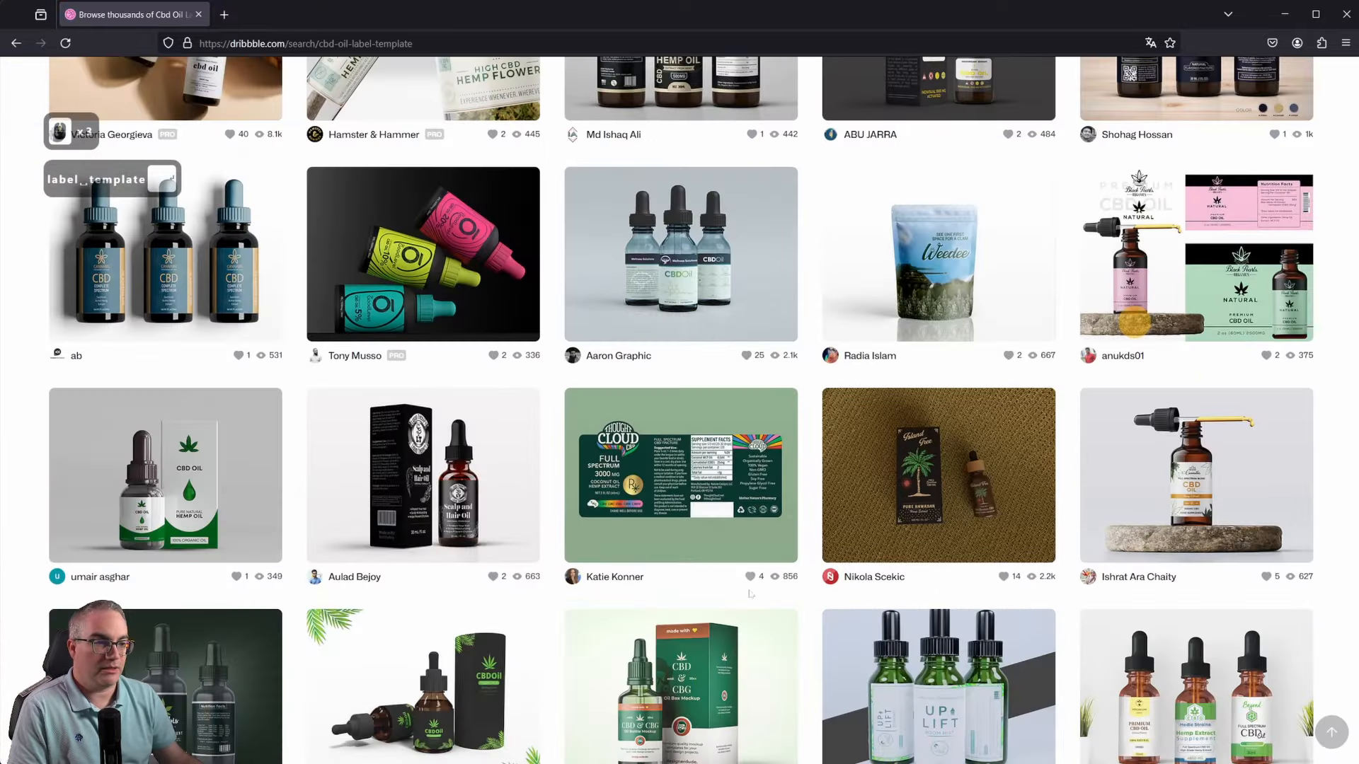
scroll(749, 593, "up", 5)
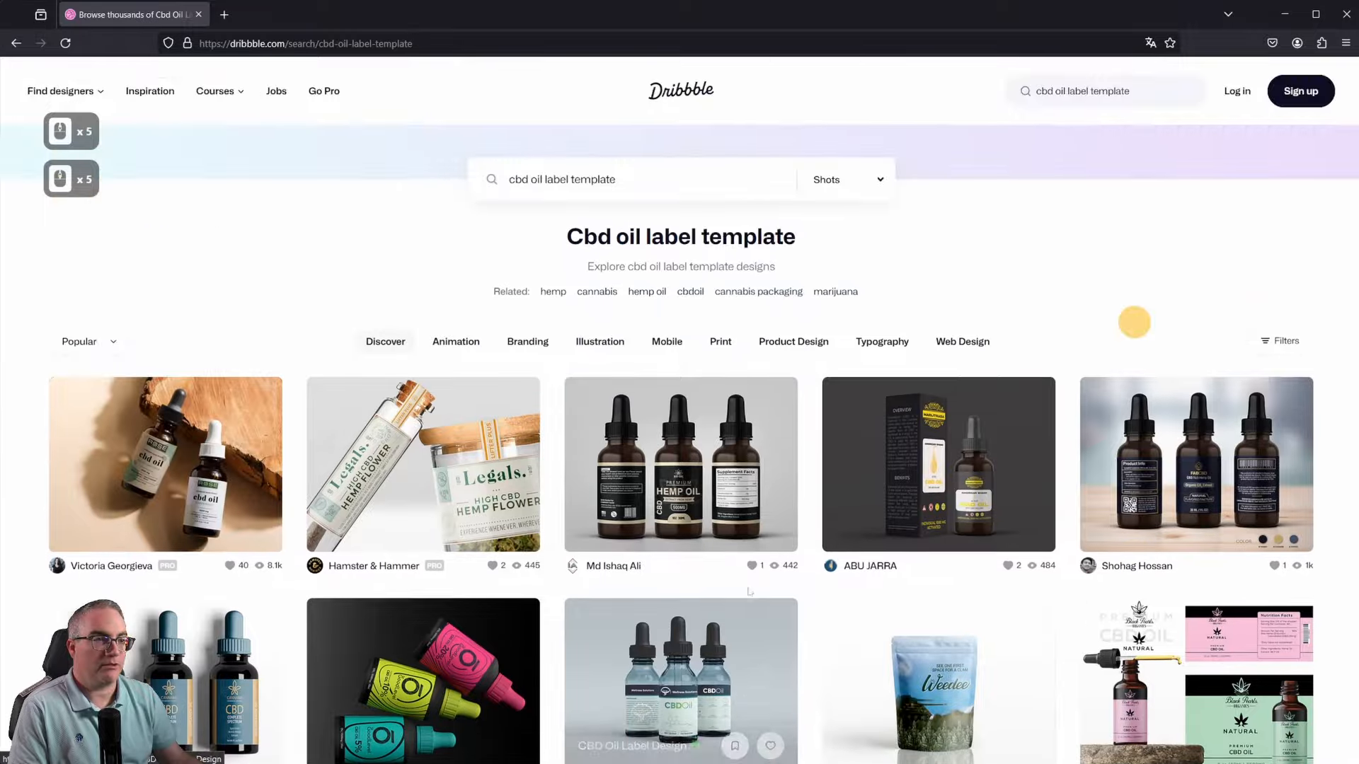
scroll(747, 593, "down", 2)
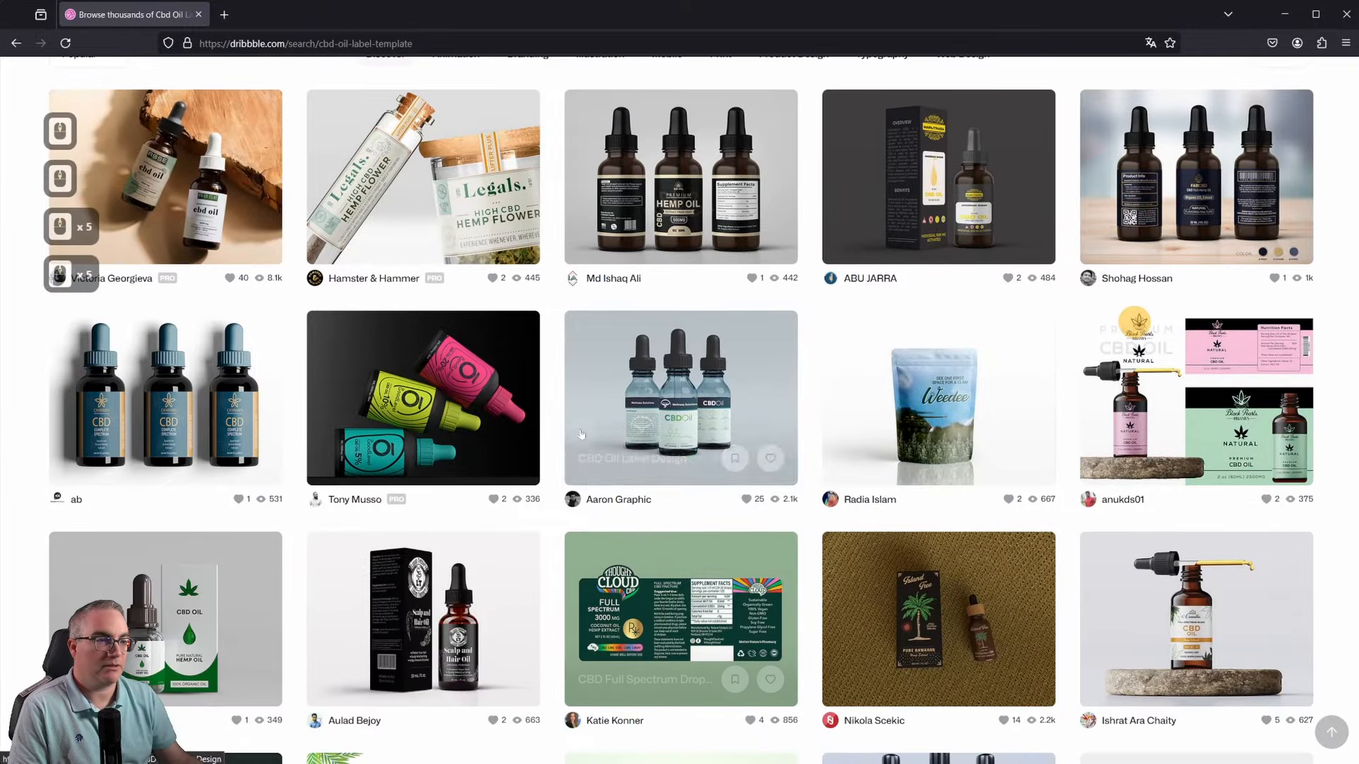
scroll(777, 467, "down", 3)
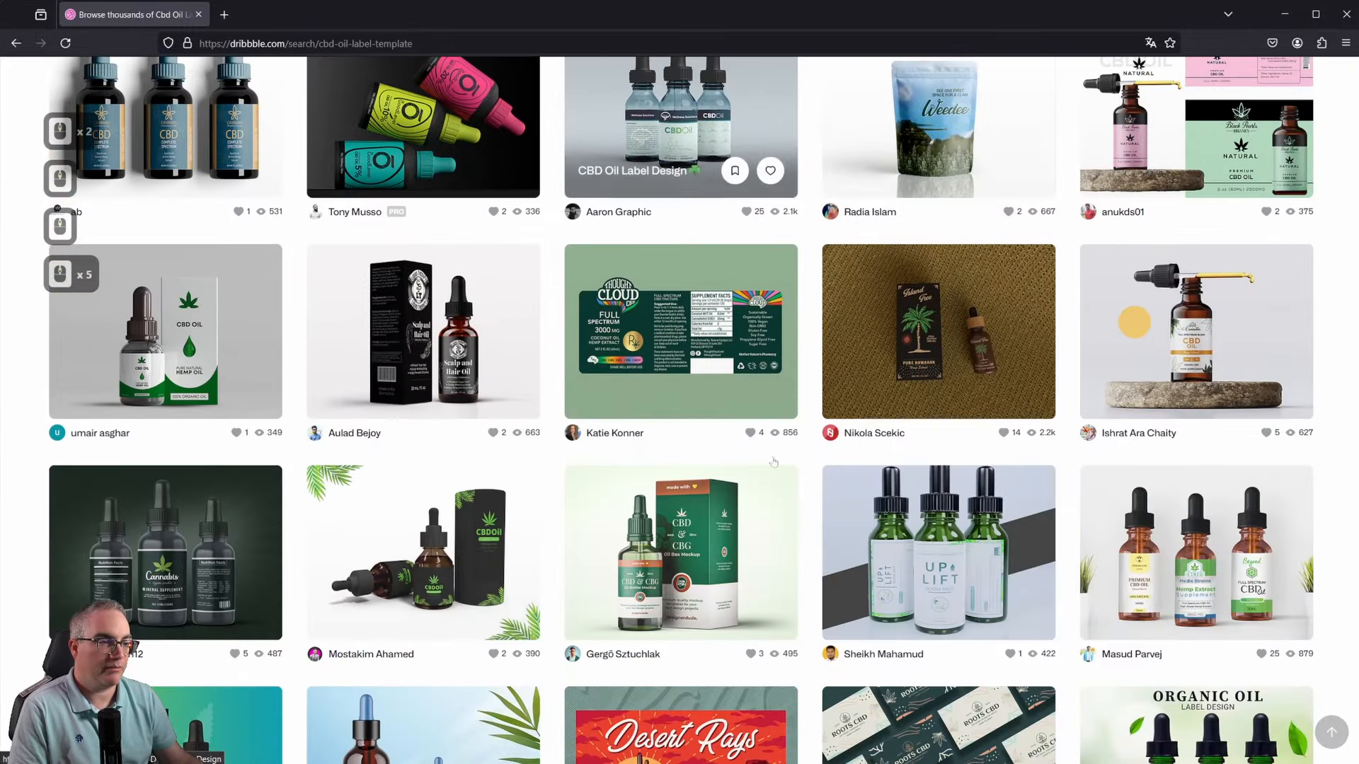
scroll(774, 464, "up", 1)
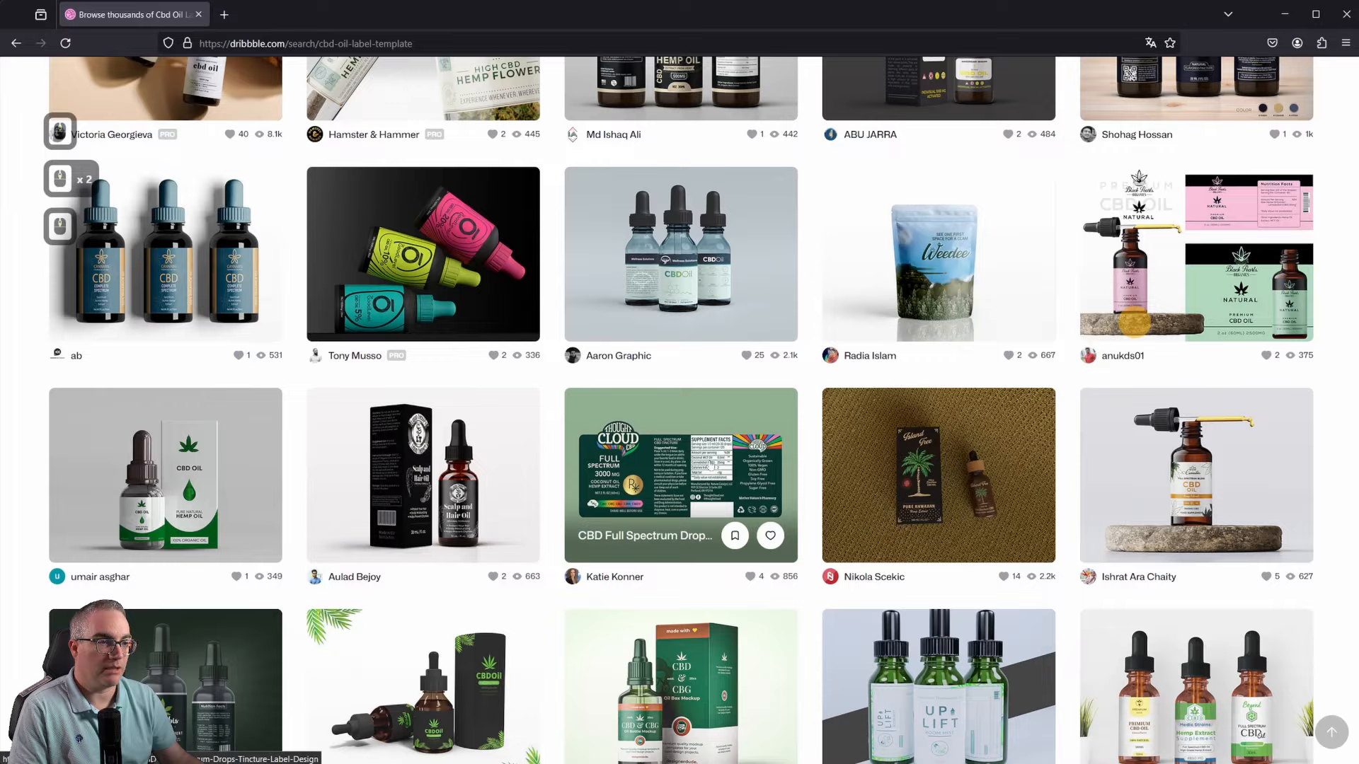
left_click(681, 473)
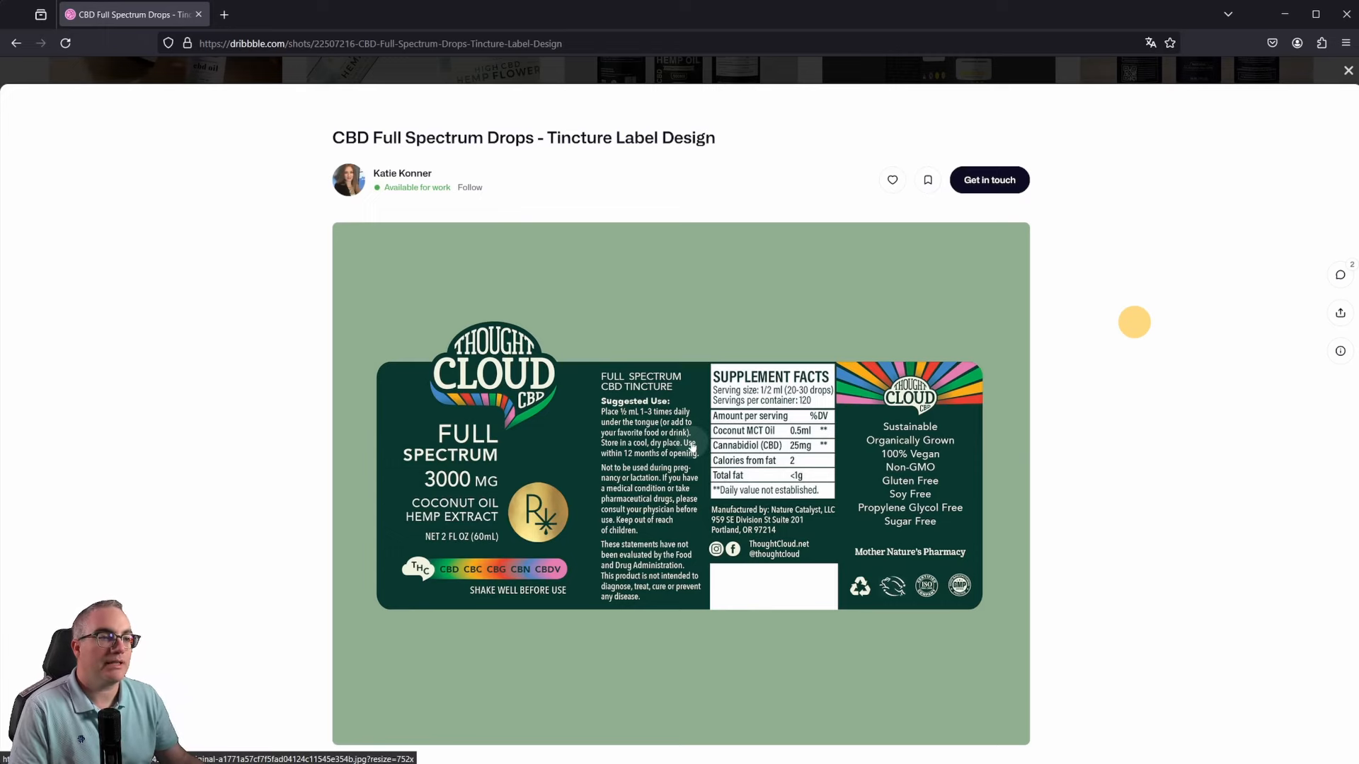
left_click(692, 447)
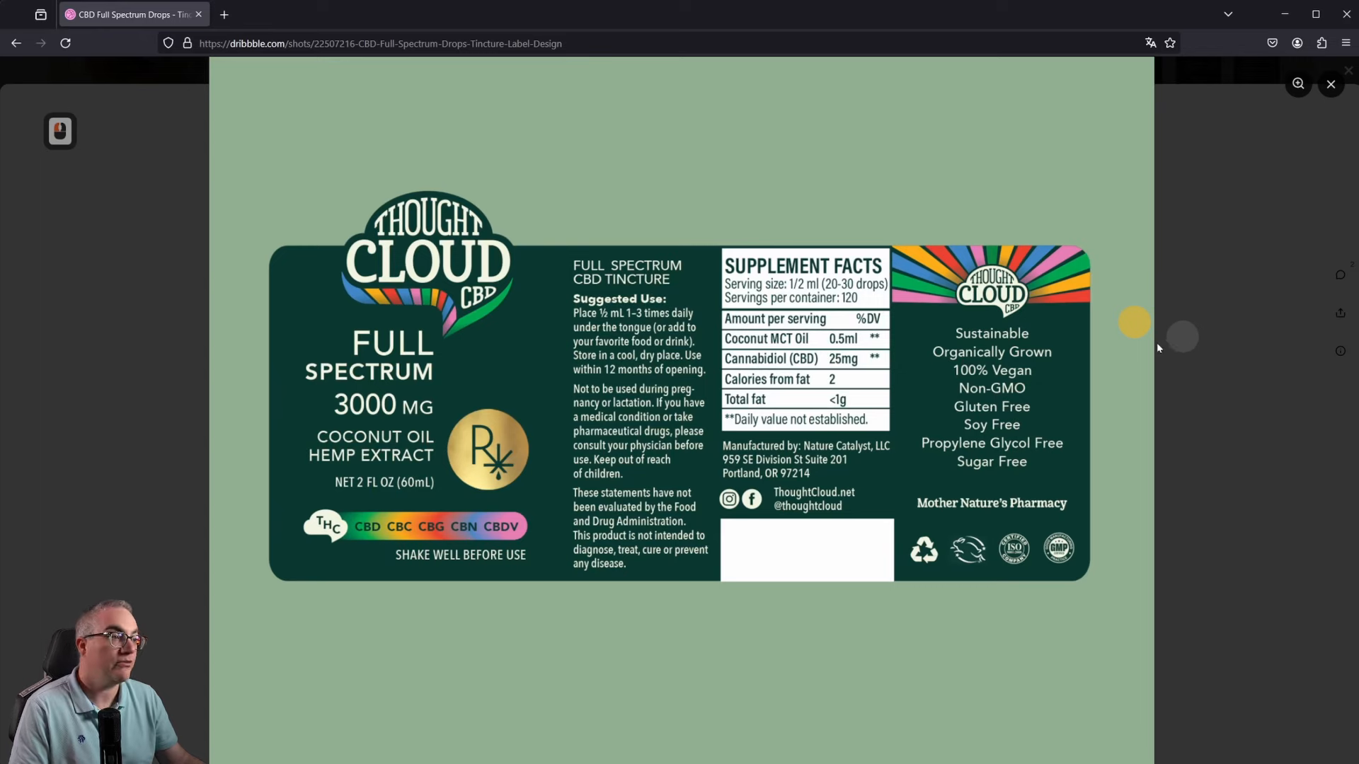
scroll(1223, 426, "down", 3)
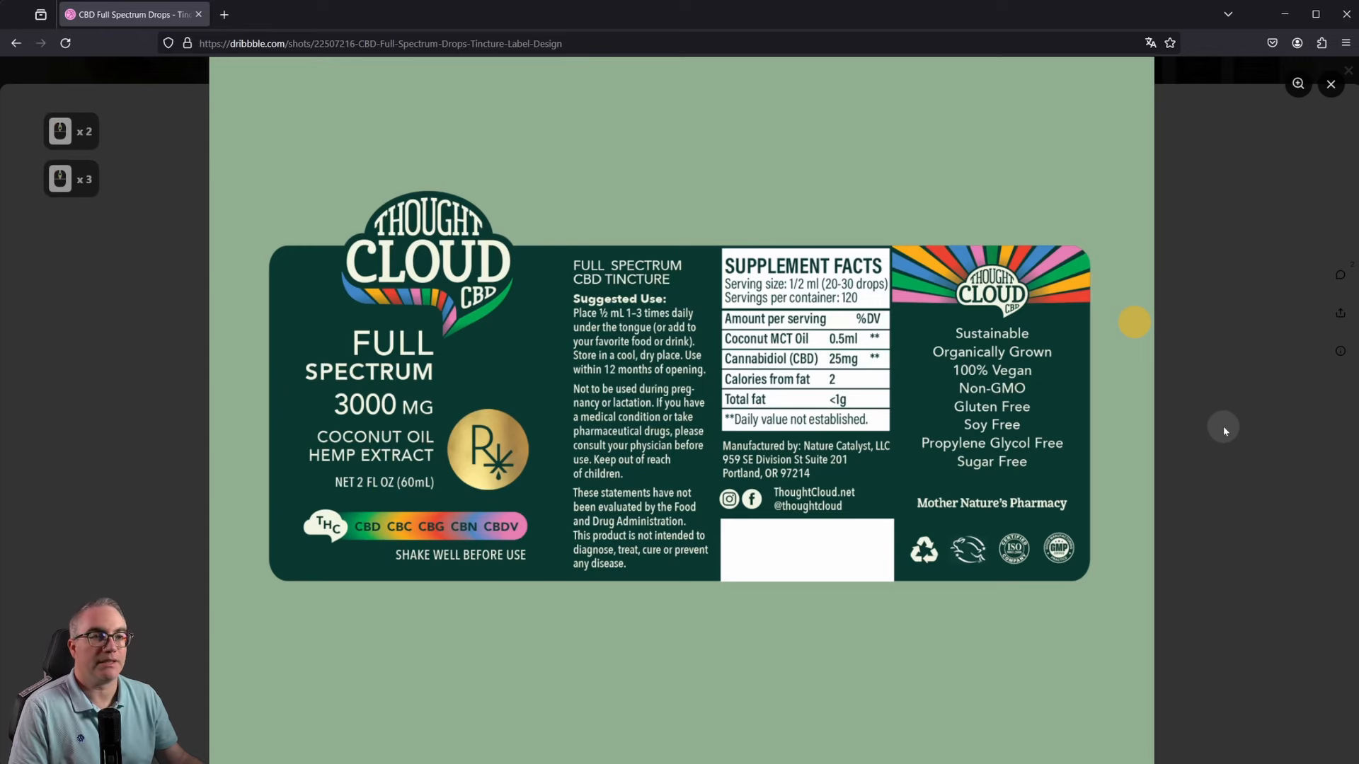
left_click(735, 309)
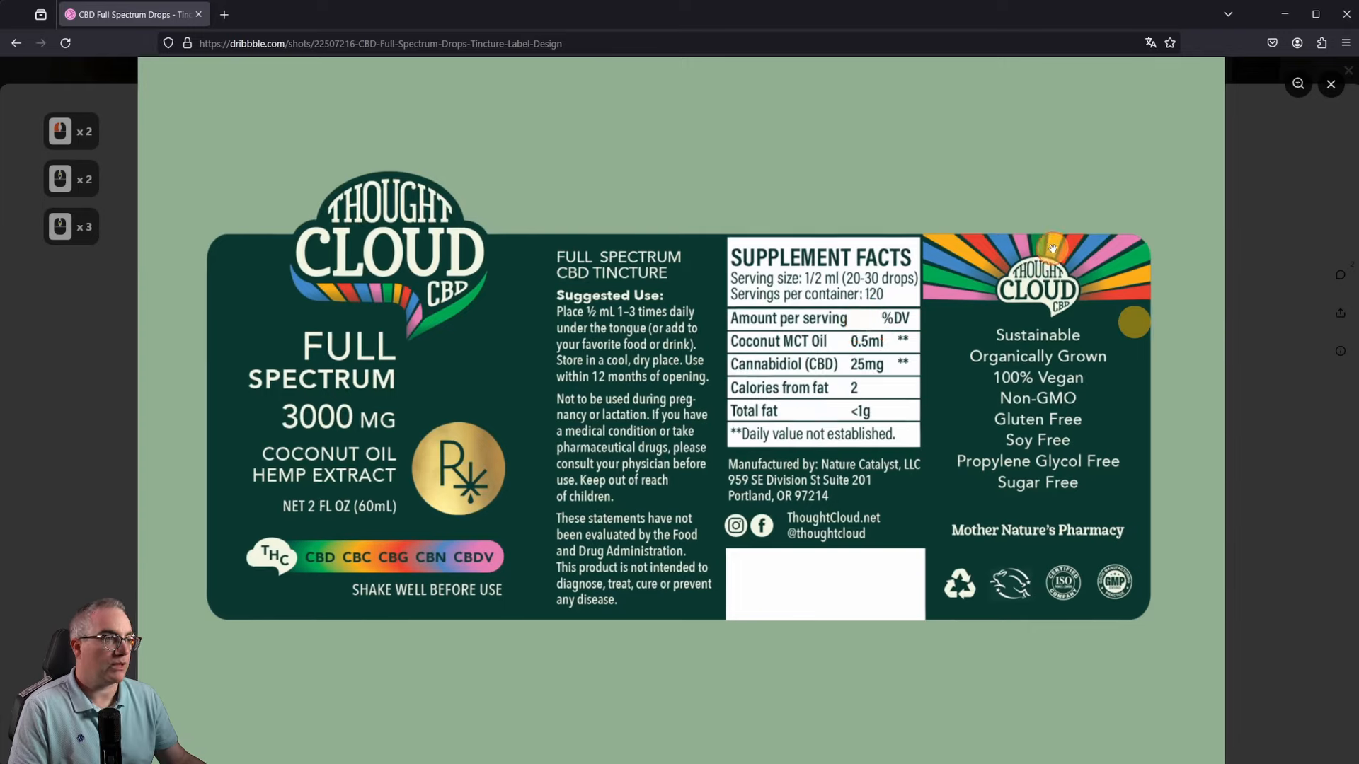
left_click(735, 309)
left_click(734, 310)
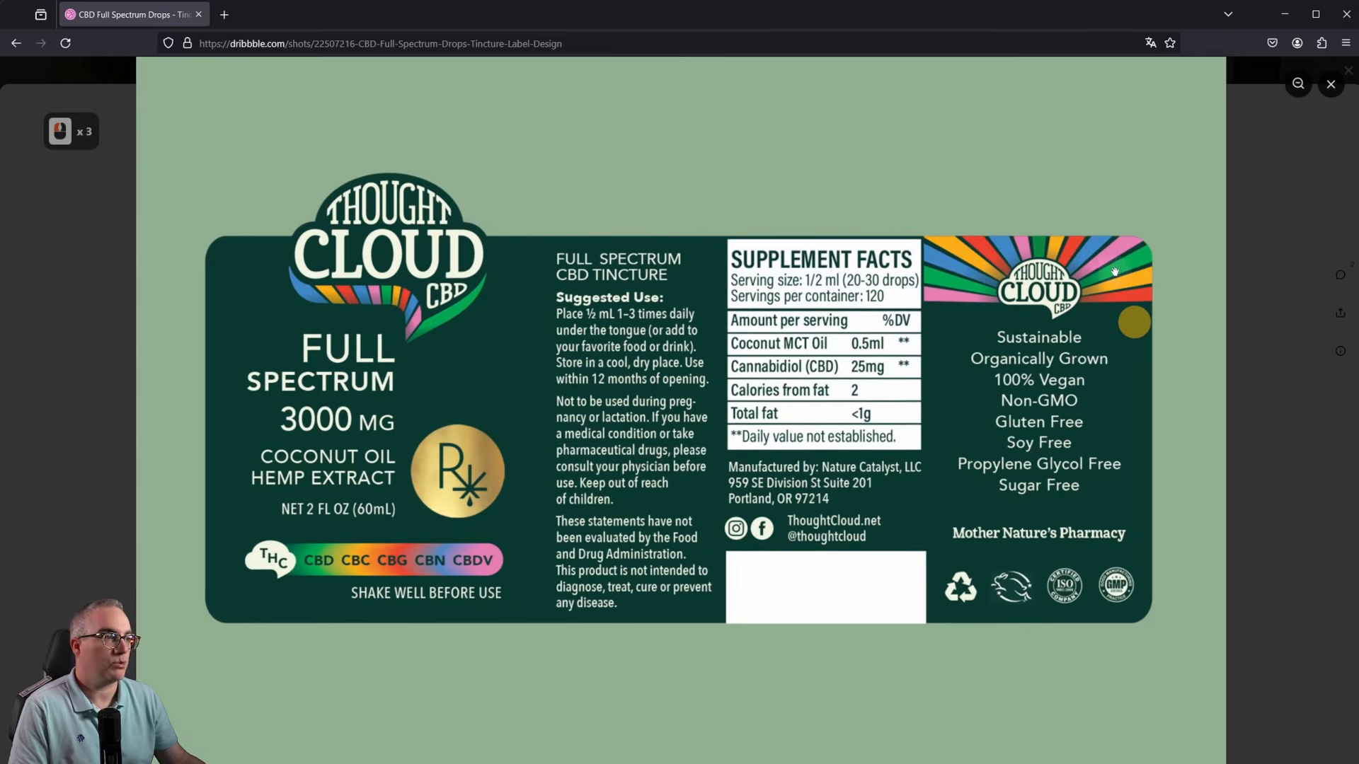
left_click(1137, 323)
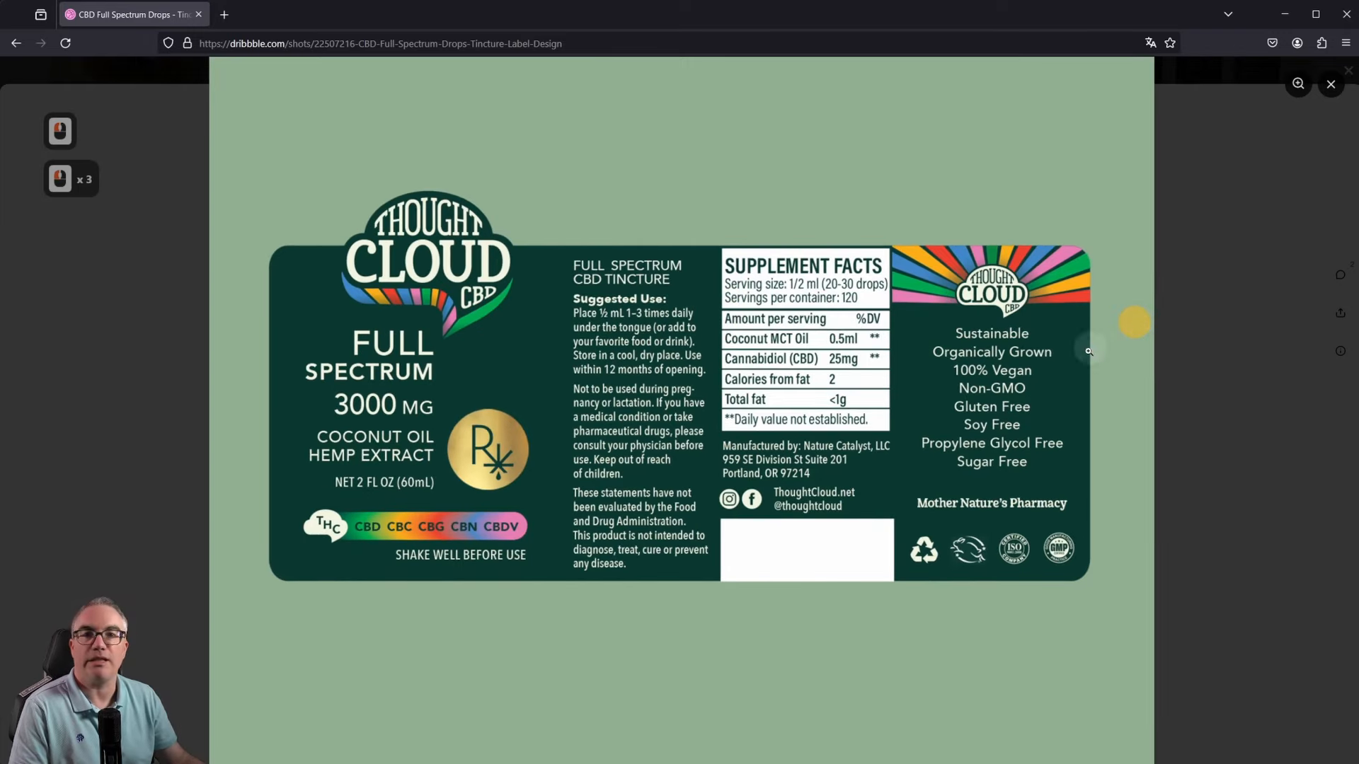
left_click(1328, 85)
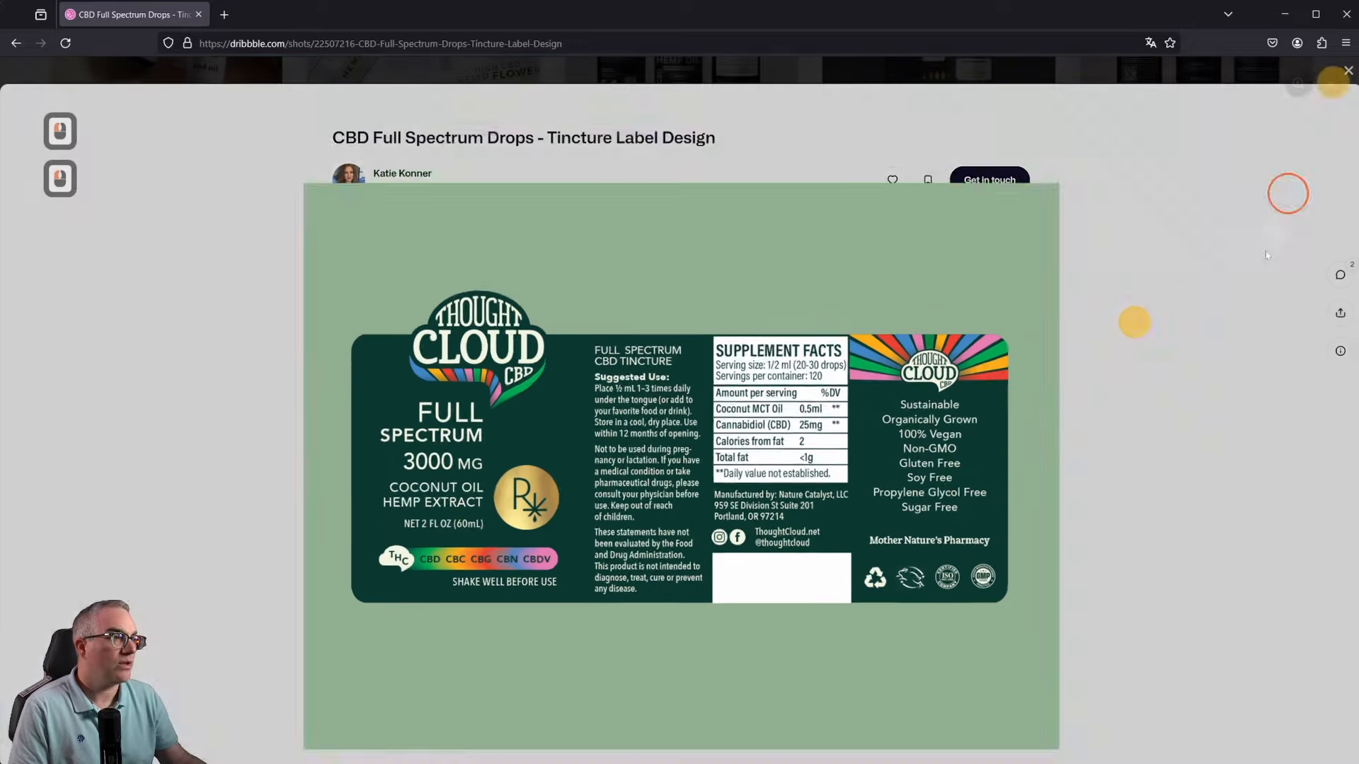
key("super+h")
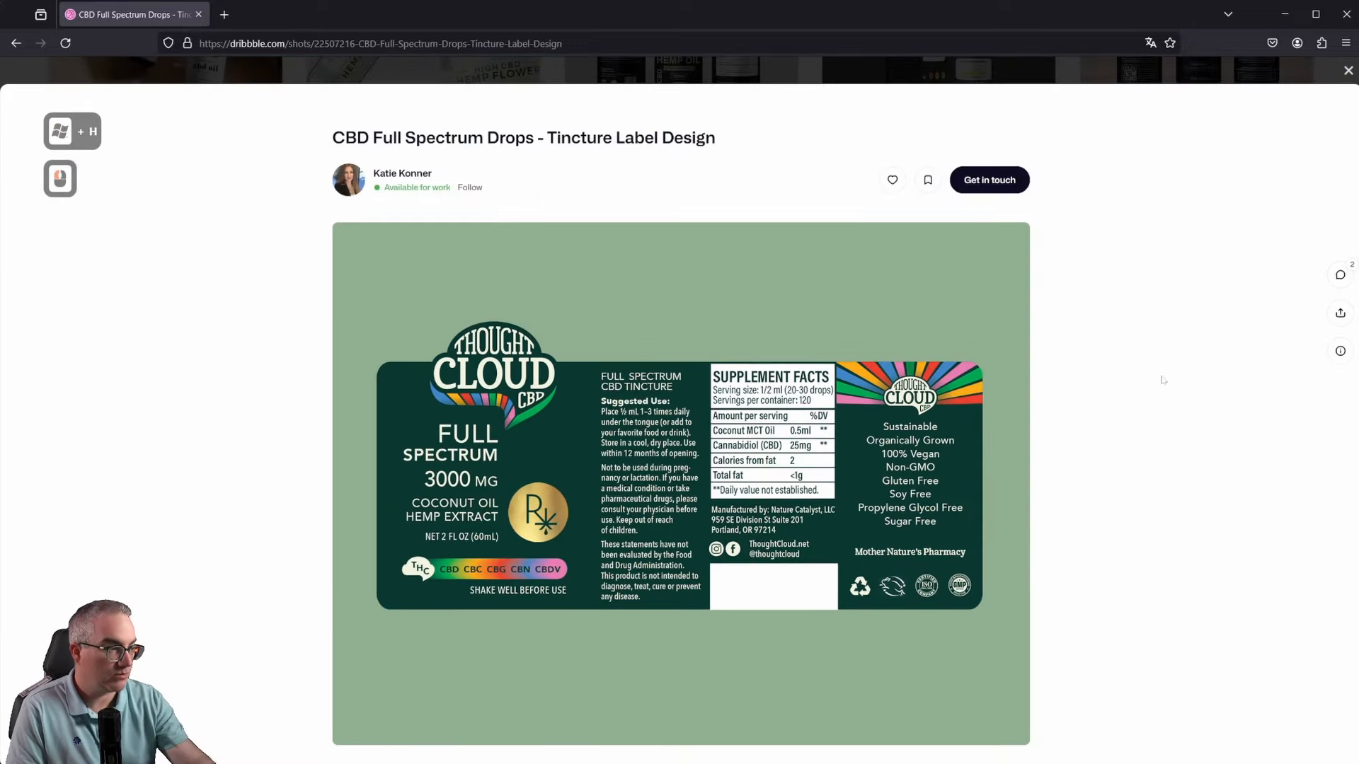
key("super+h")
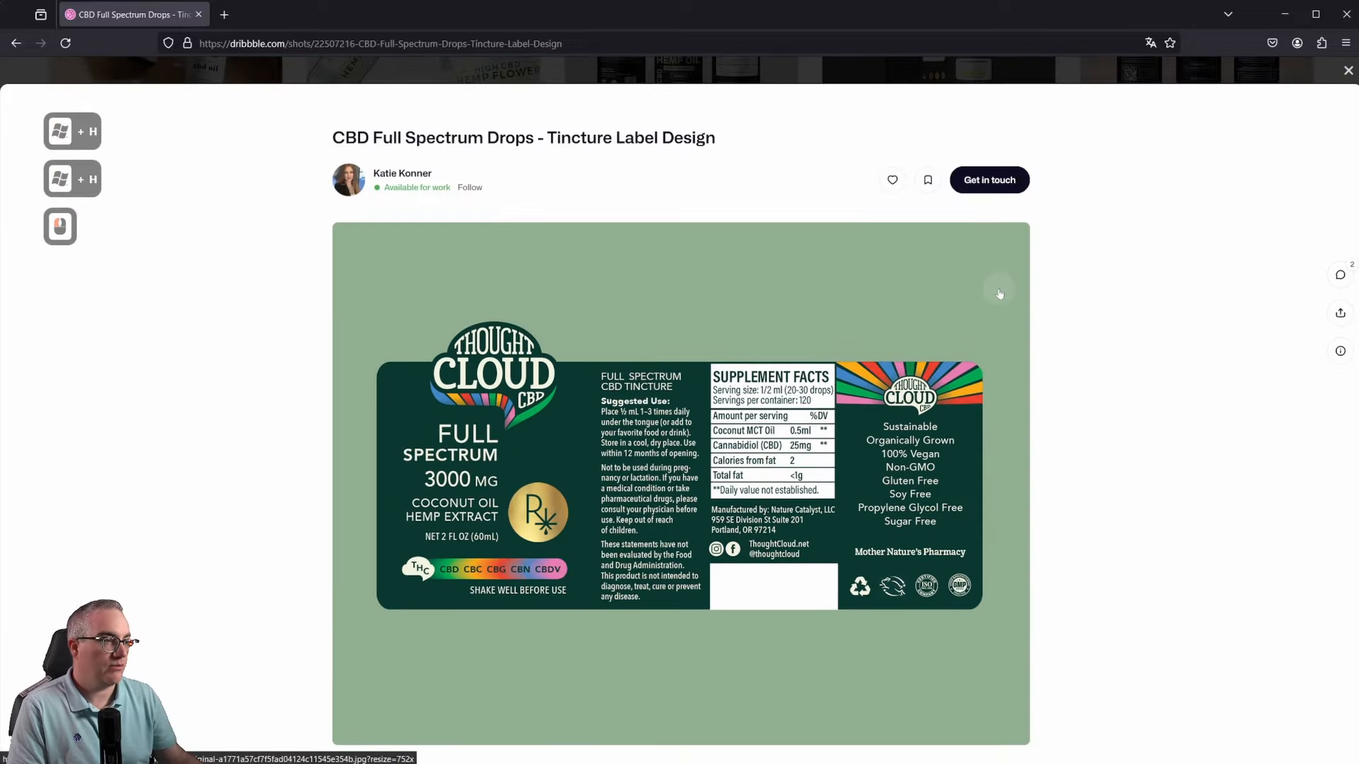
left_click(1019, 438)
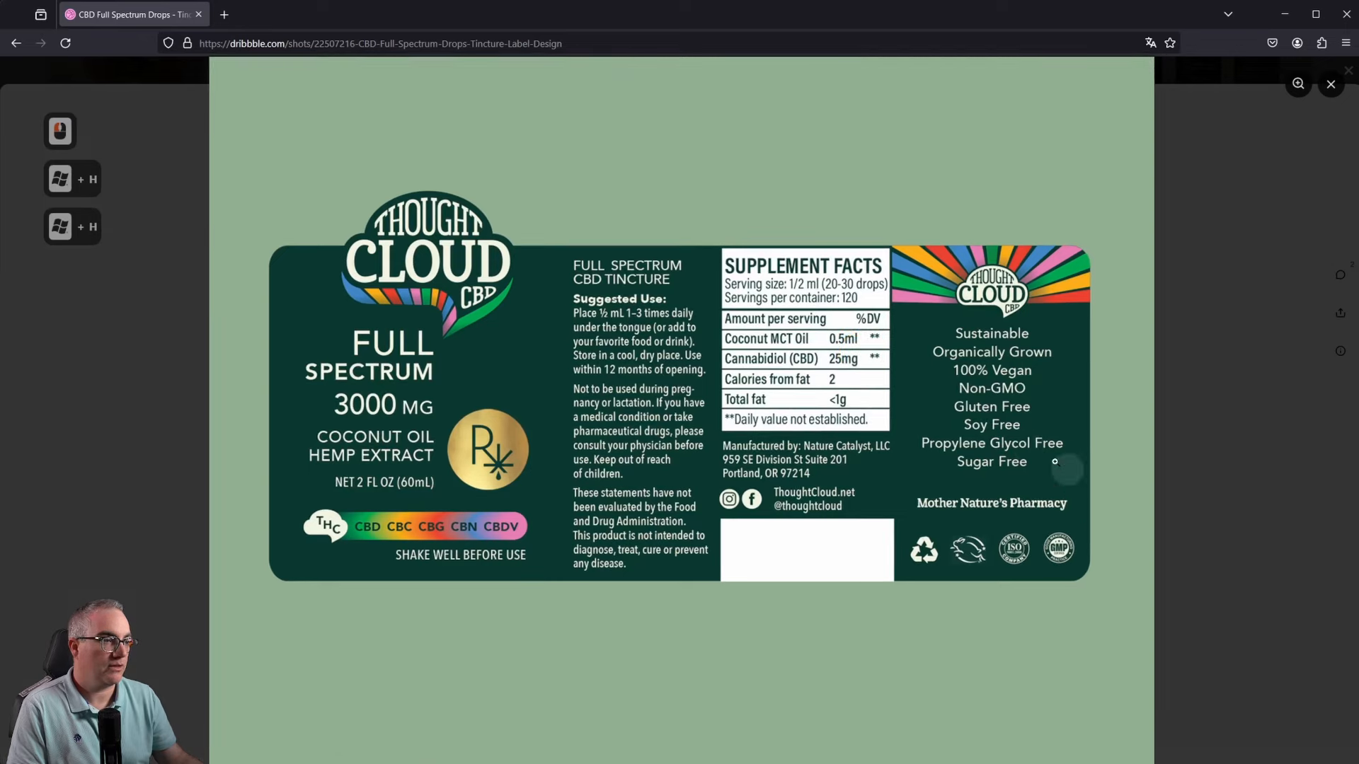
Step: Magnify the label artwork, capture it as a screenshot of about 1872 × 920 px, copy it to the clipboard and close the screenshot editor
left_click(1026, 444)
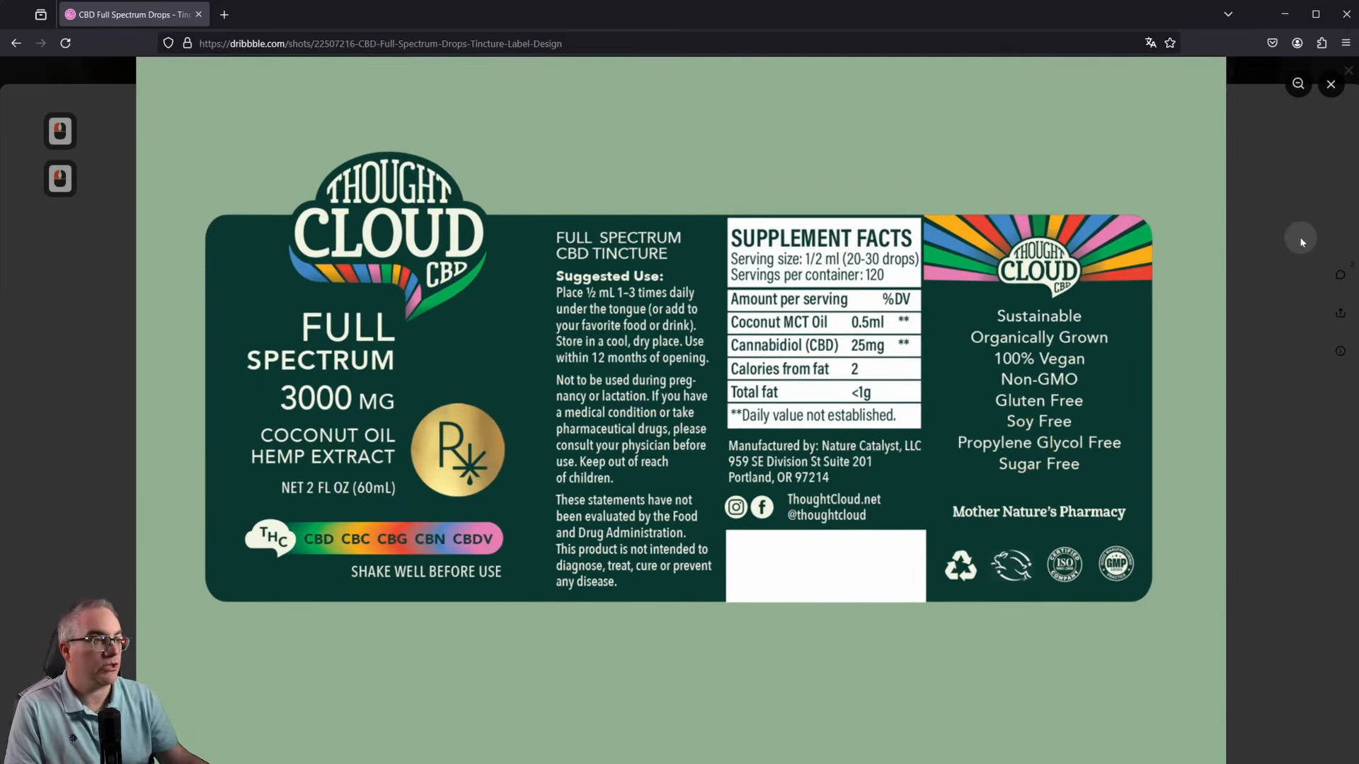
key("ctrl+Print")
left_click_drag(163, 129, 1178, 629)
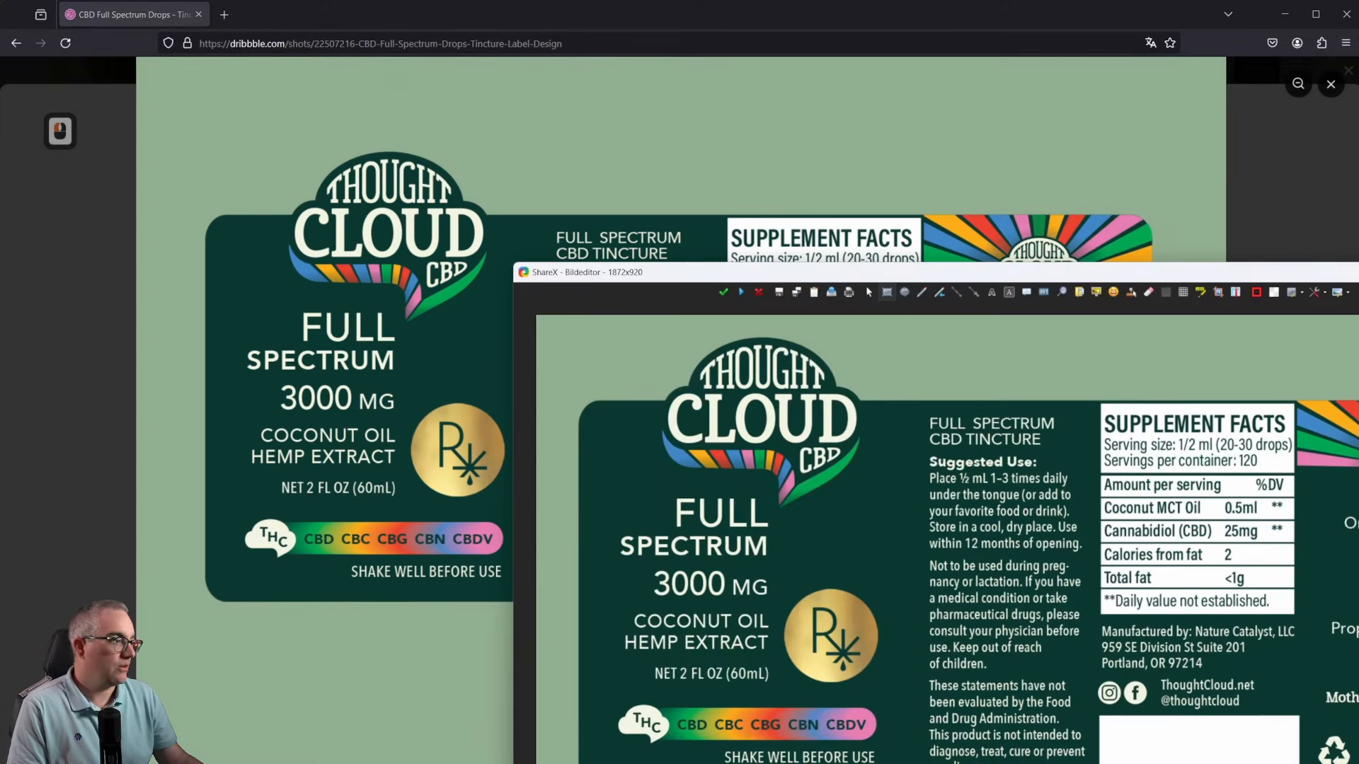
left_click(814, 293)
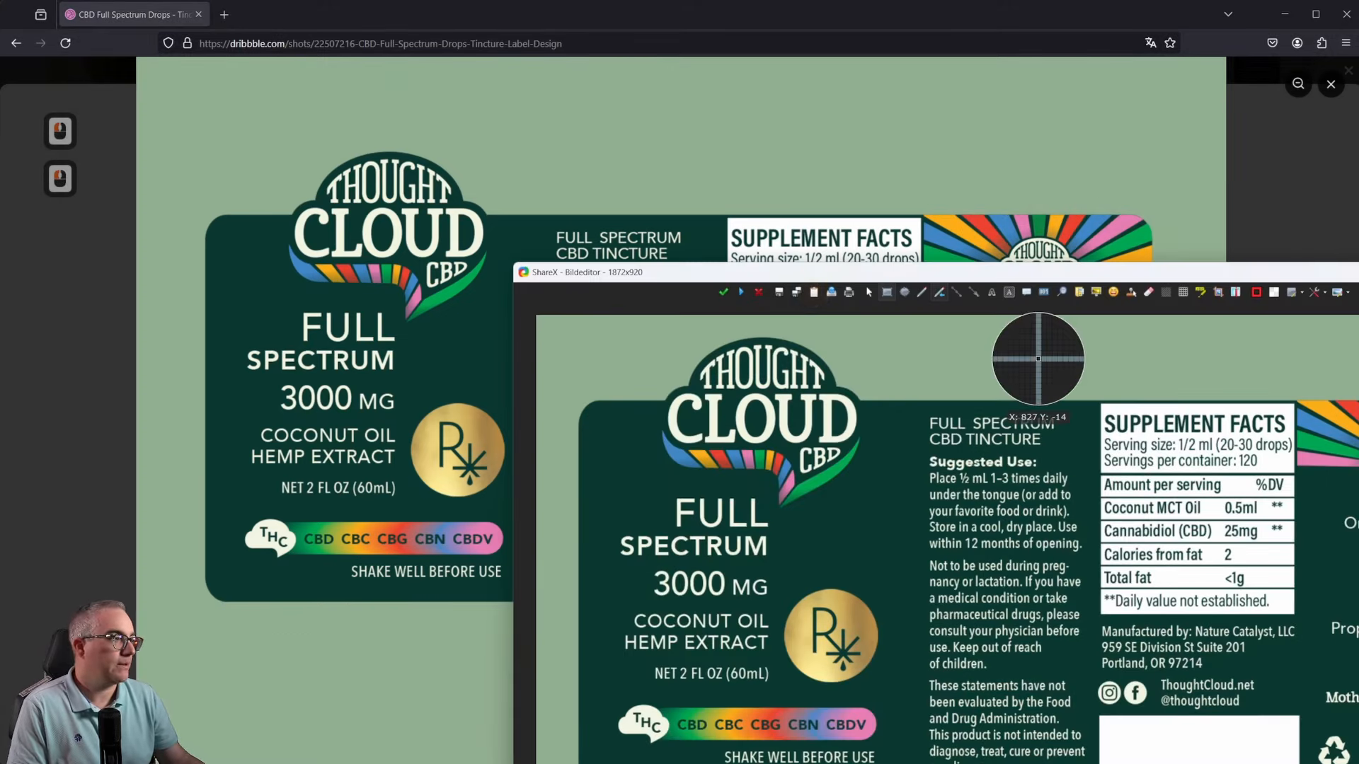
left_click(1356, 272)
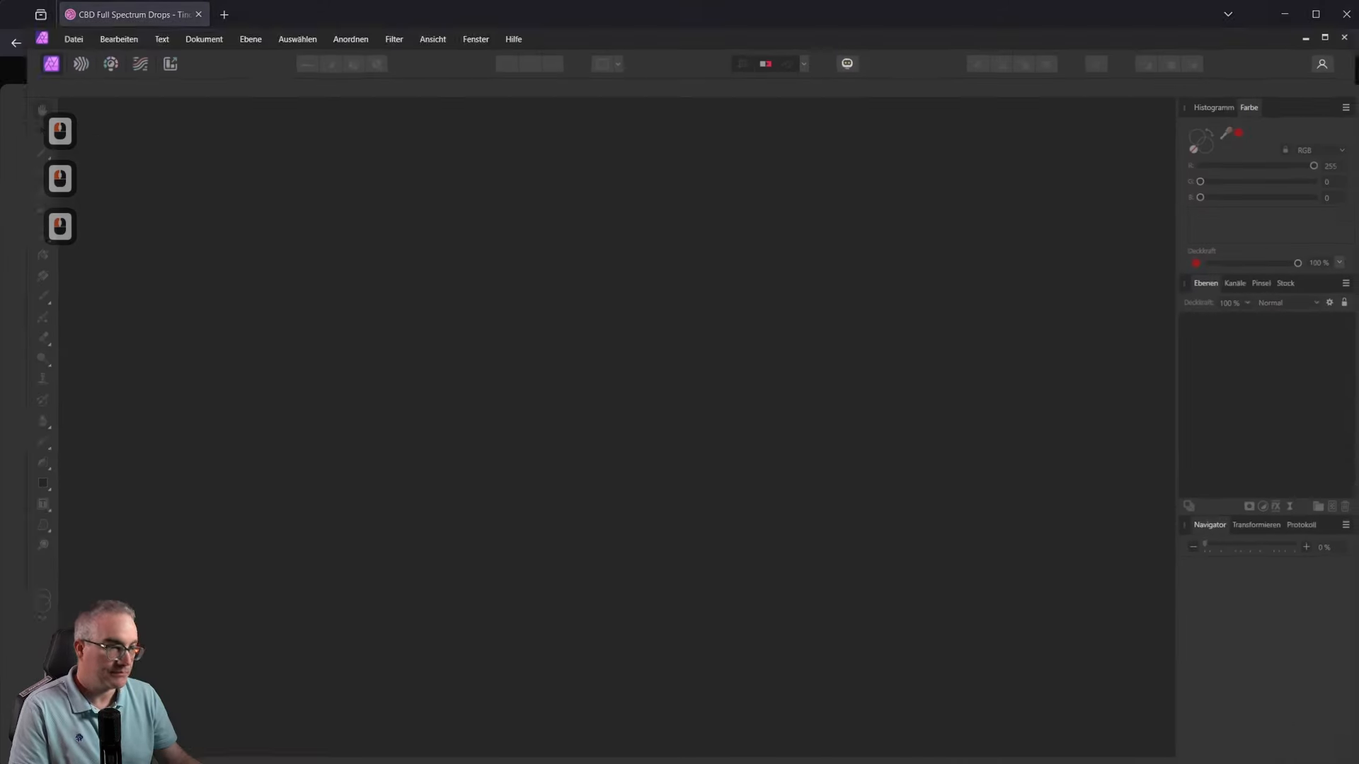
Step: Switch to Affinity Photo and create a new document from the label image on the clipboard
left_click(623, 347)
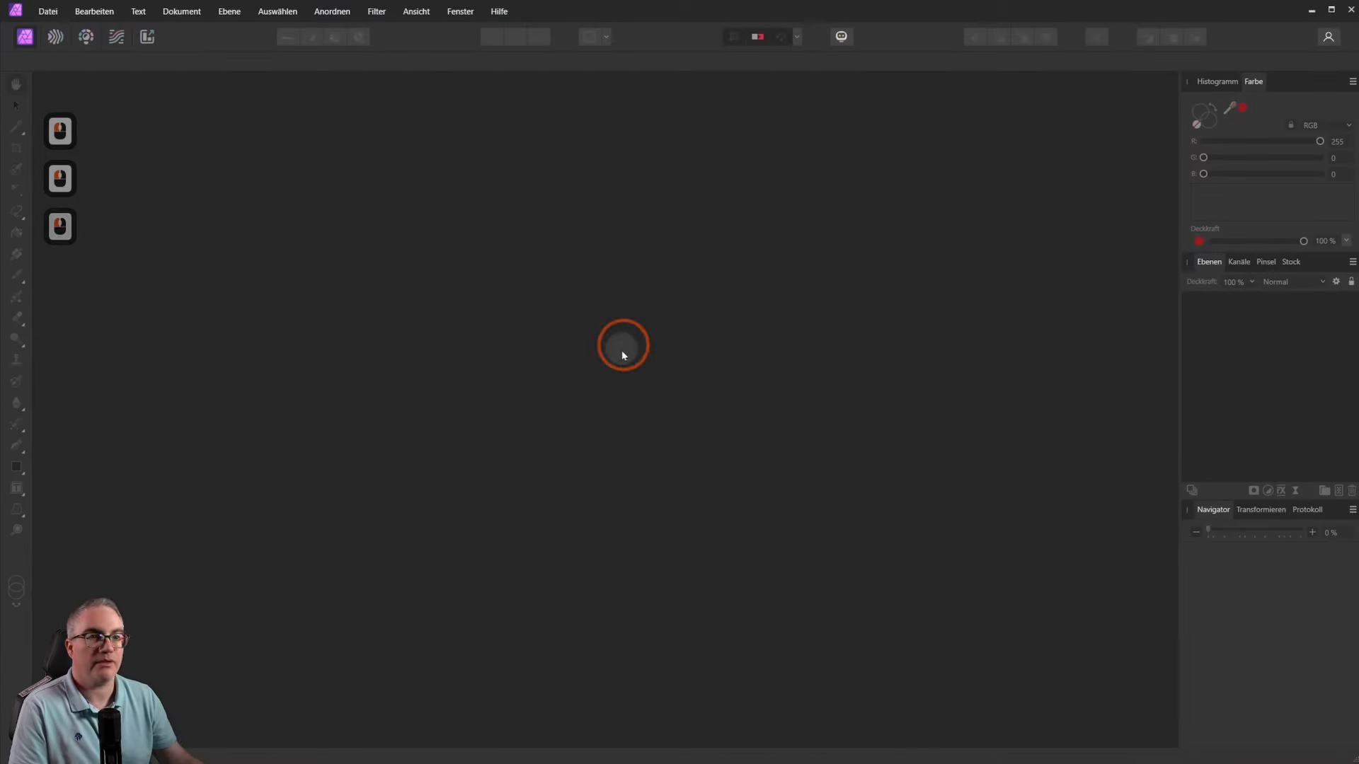
left_click(47, 14)
left_click(73, 56)
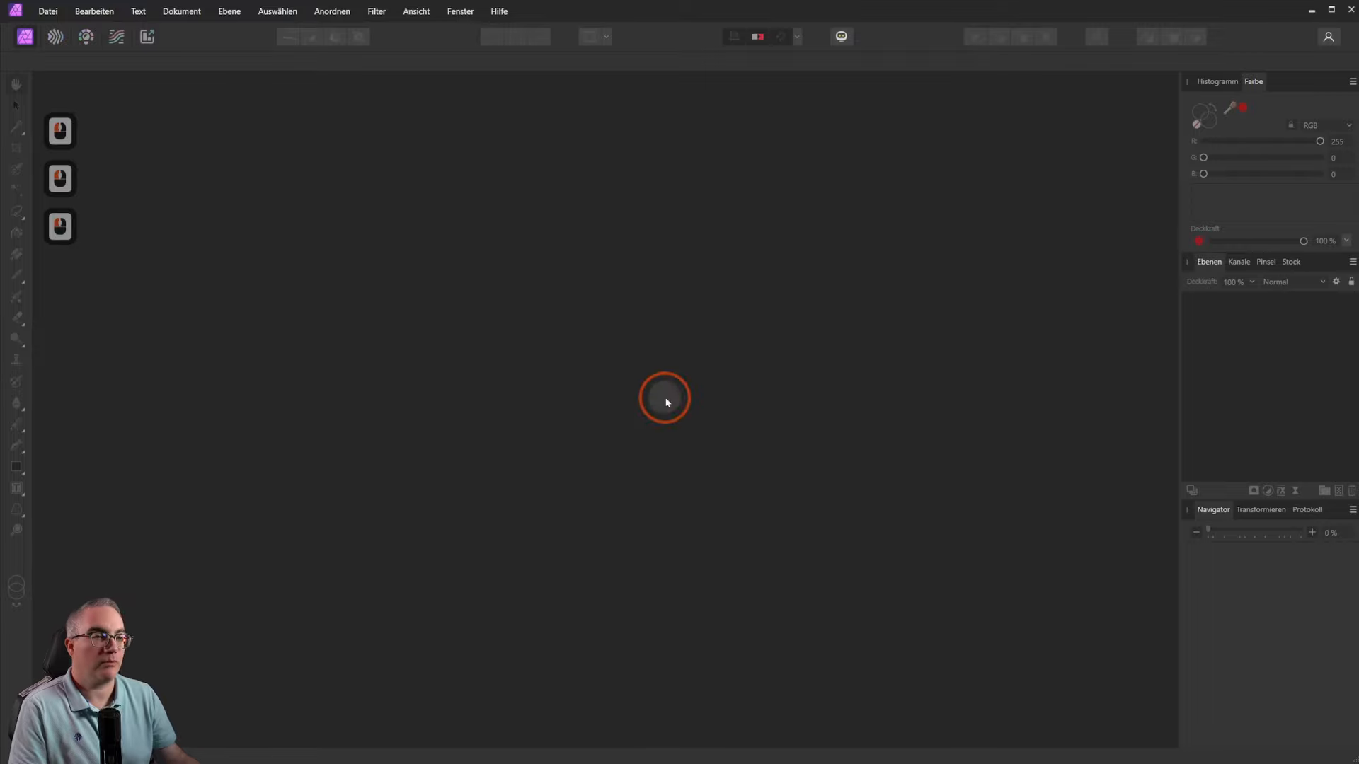
scroll(678, 393, "down", 1)
scroll(677, 393, "up", 1)
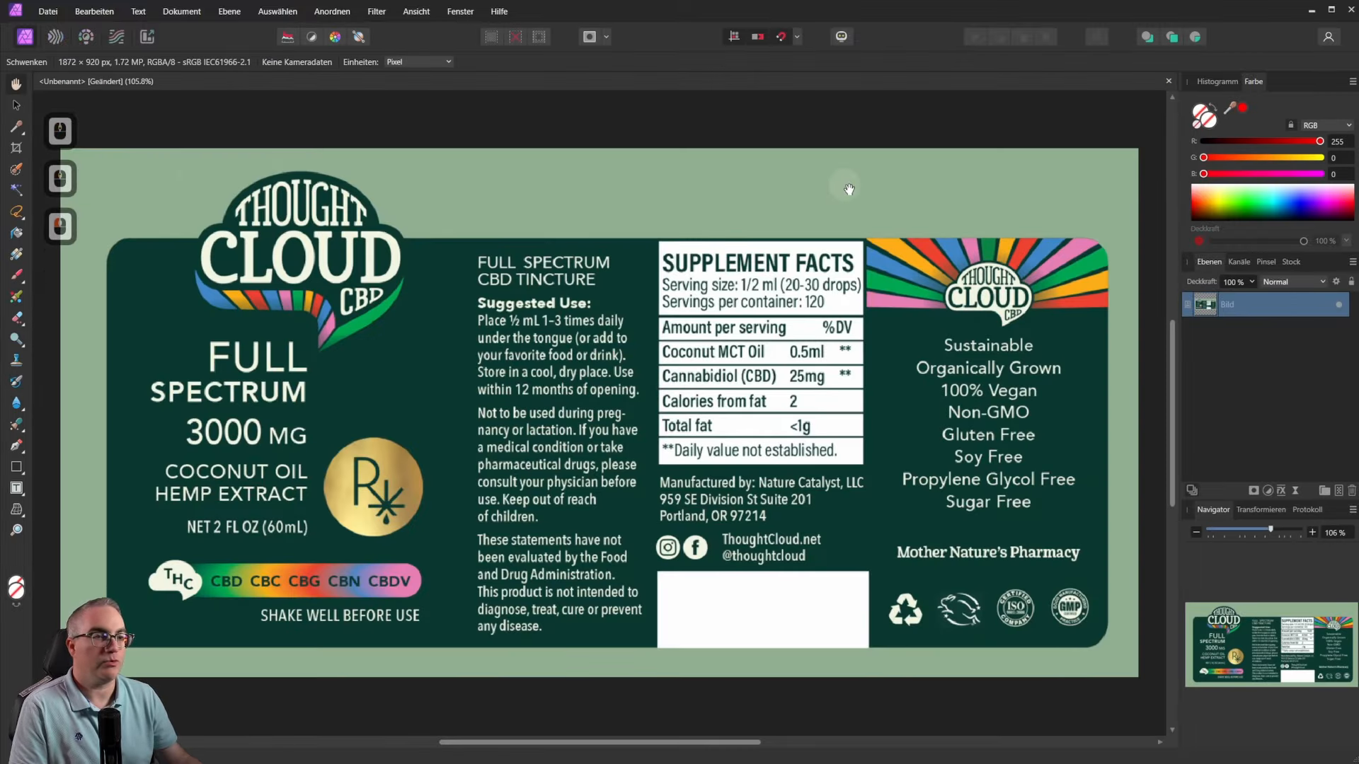
Step: Select the light green background around the label with the Flood Select tool at 10 % tolerance
left_click(16, 190)
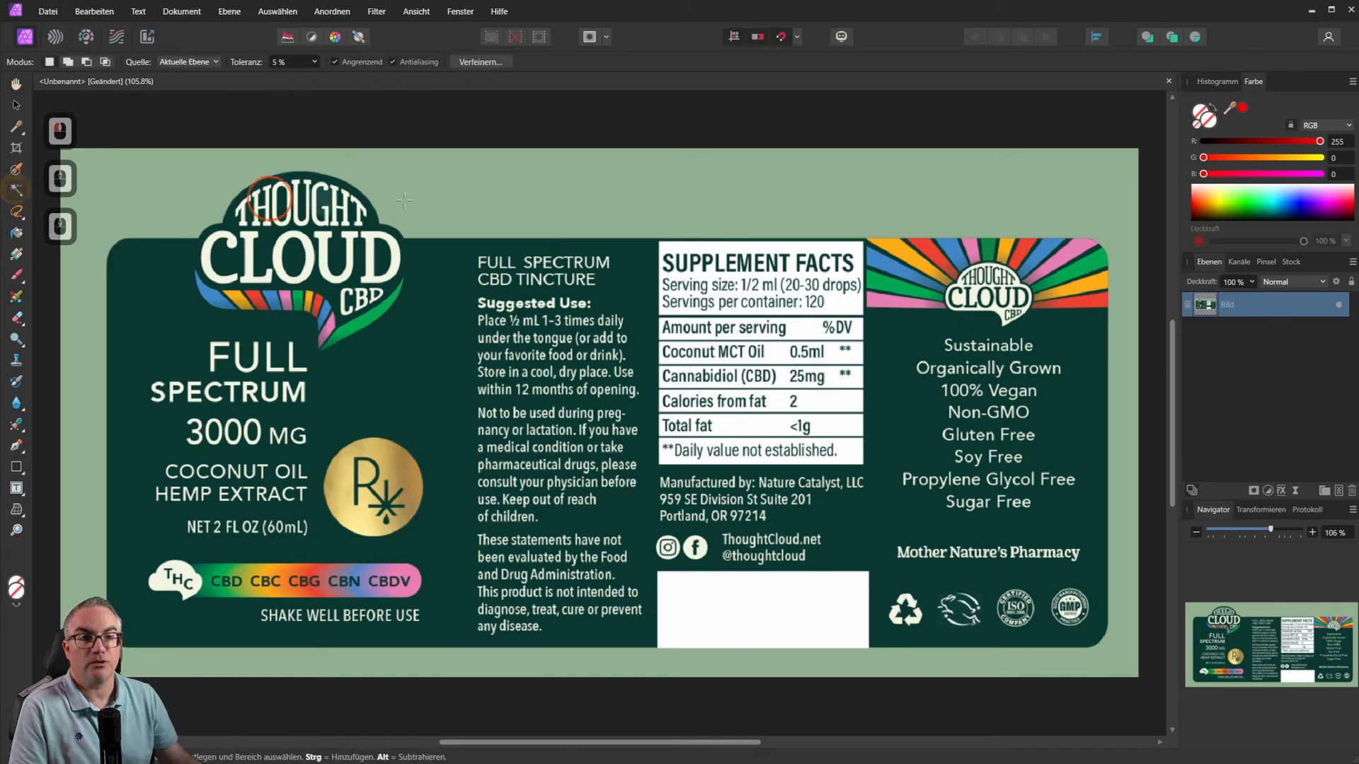
left_click(609, 196)
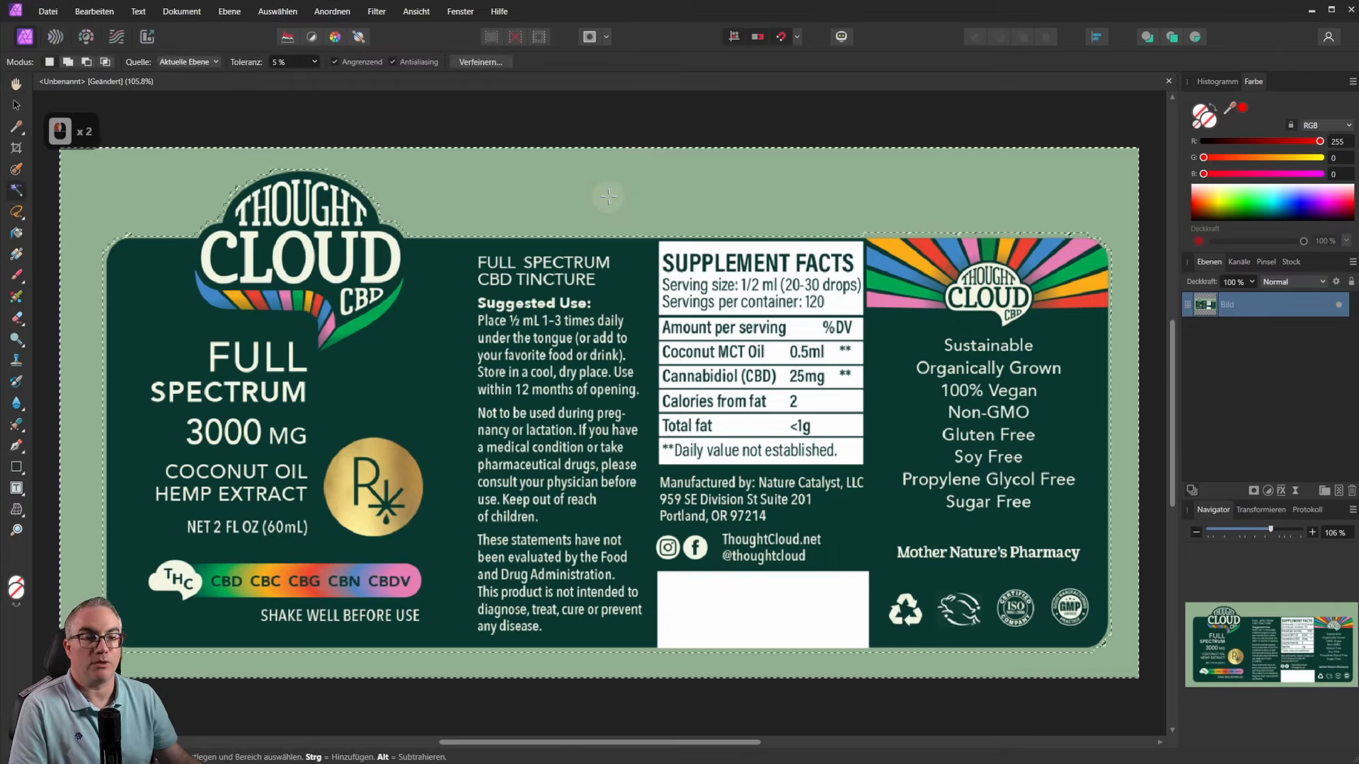
left_click_drag(315, 61, 323, 78)
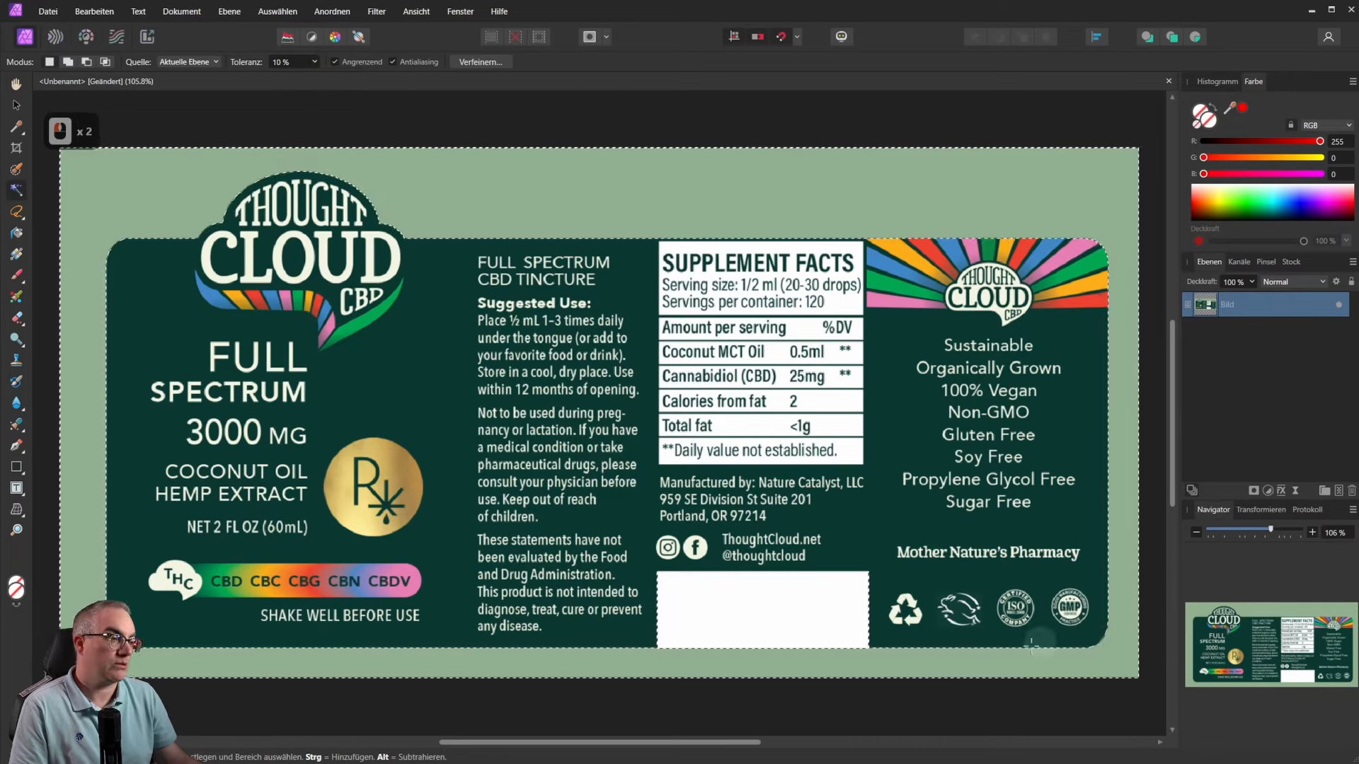
Step: Rasterize the label's image layer into a pixel layer, keeping the background selection active
left_click(17, 106)
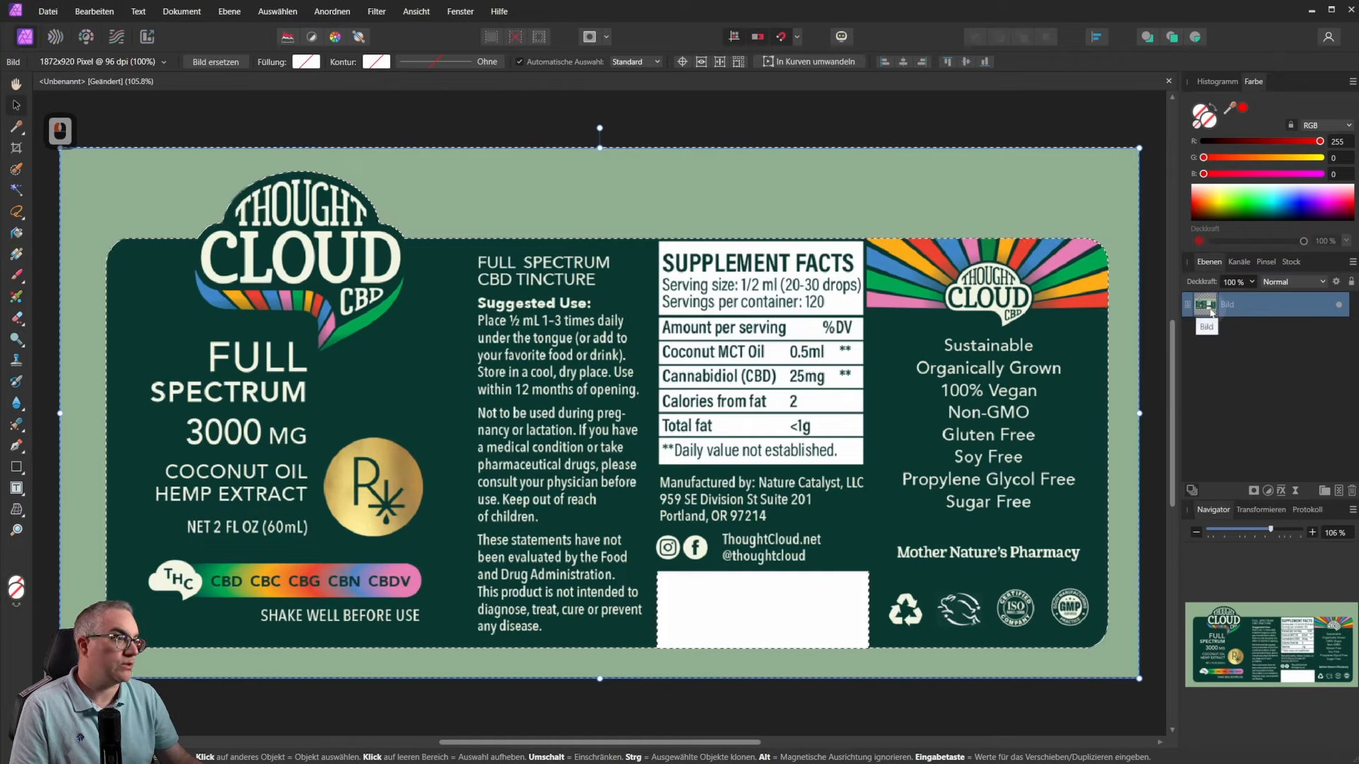
left_click(88, 12)
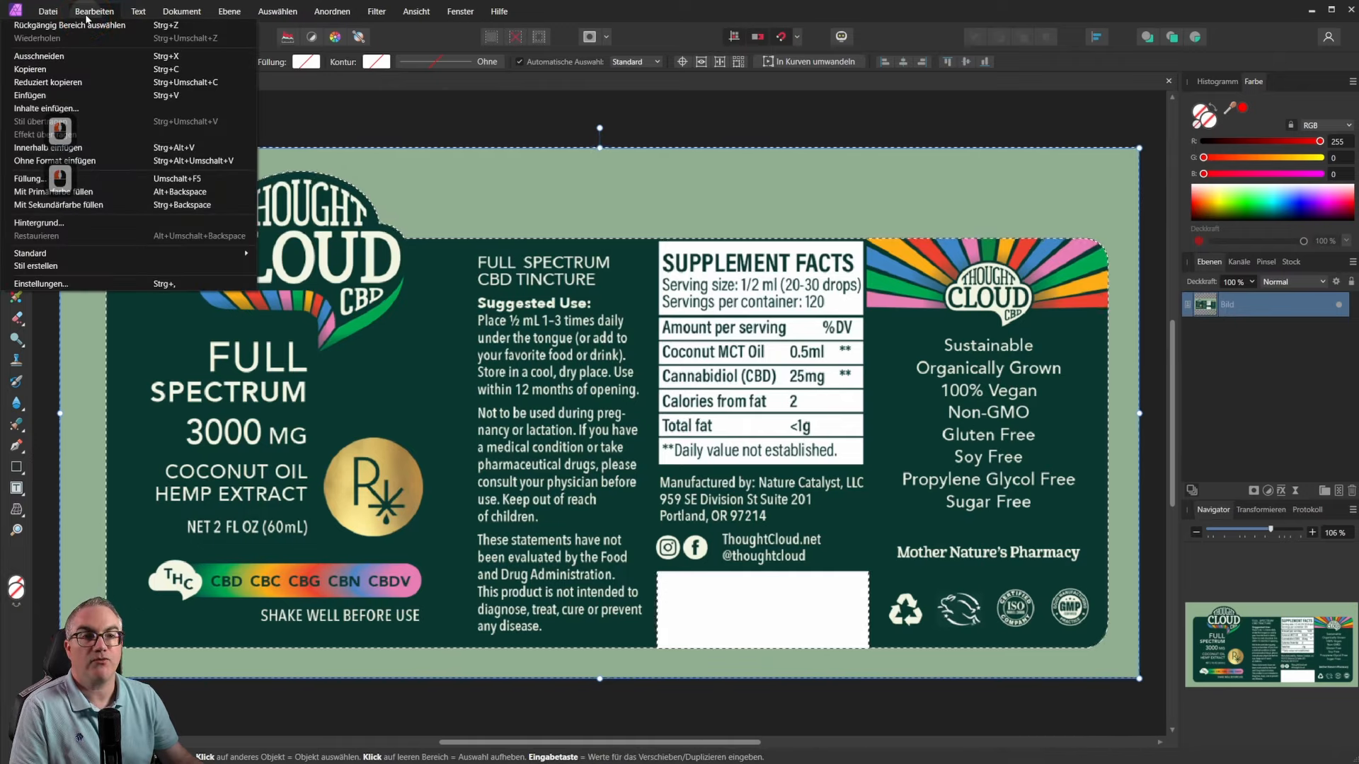
left_click(182, 14)
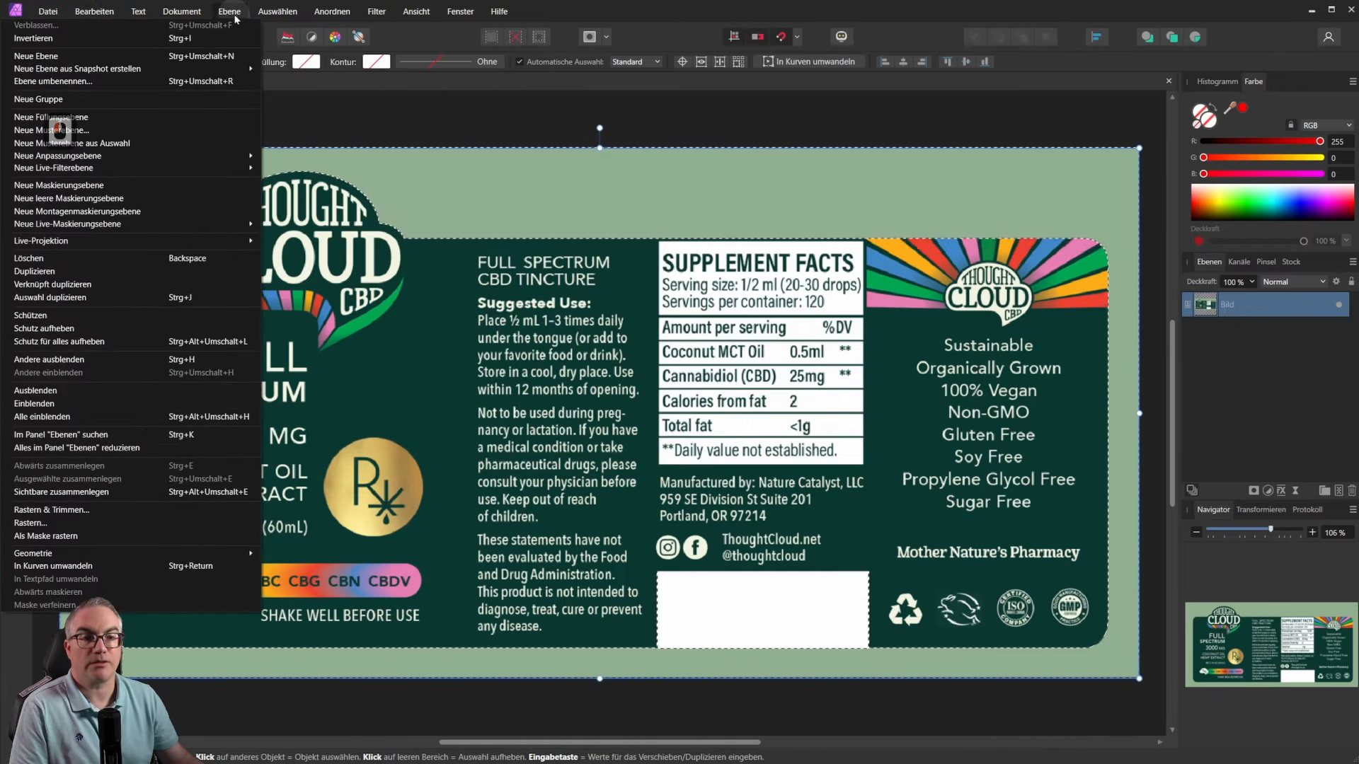
left_click(1229, 304)
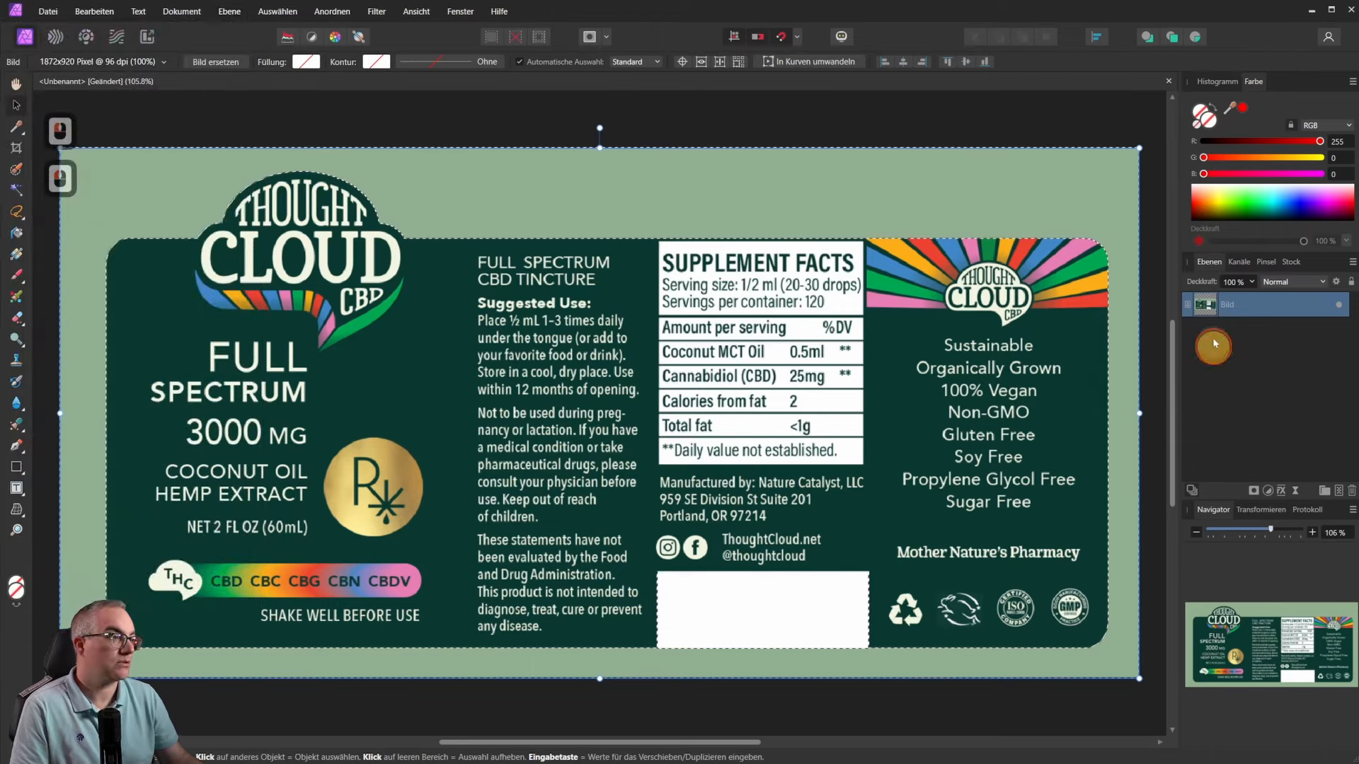
right_click(1232, 303)
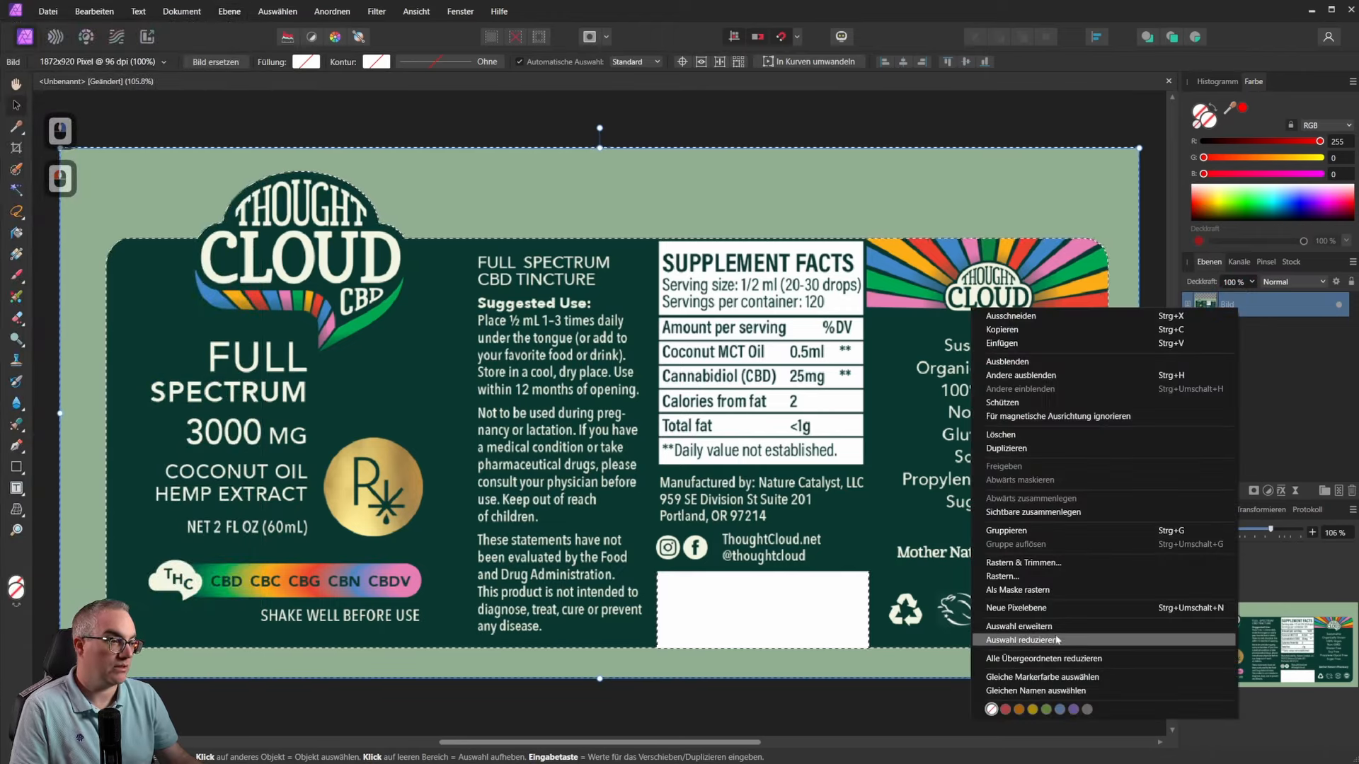
left_click(1062, 579)
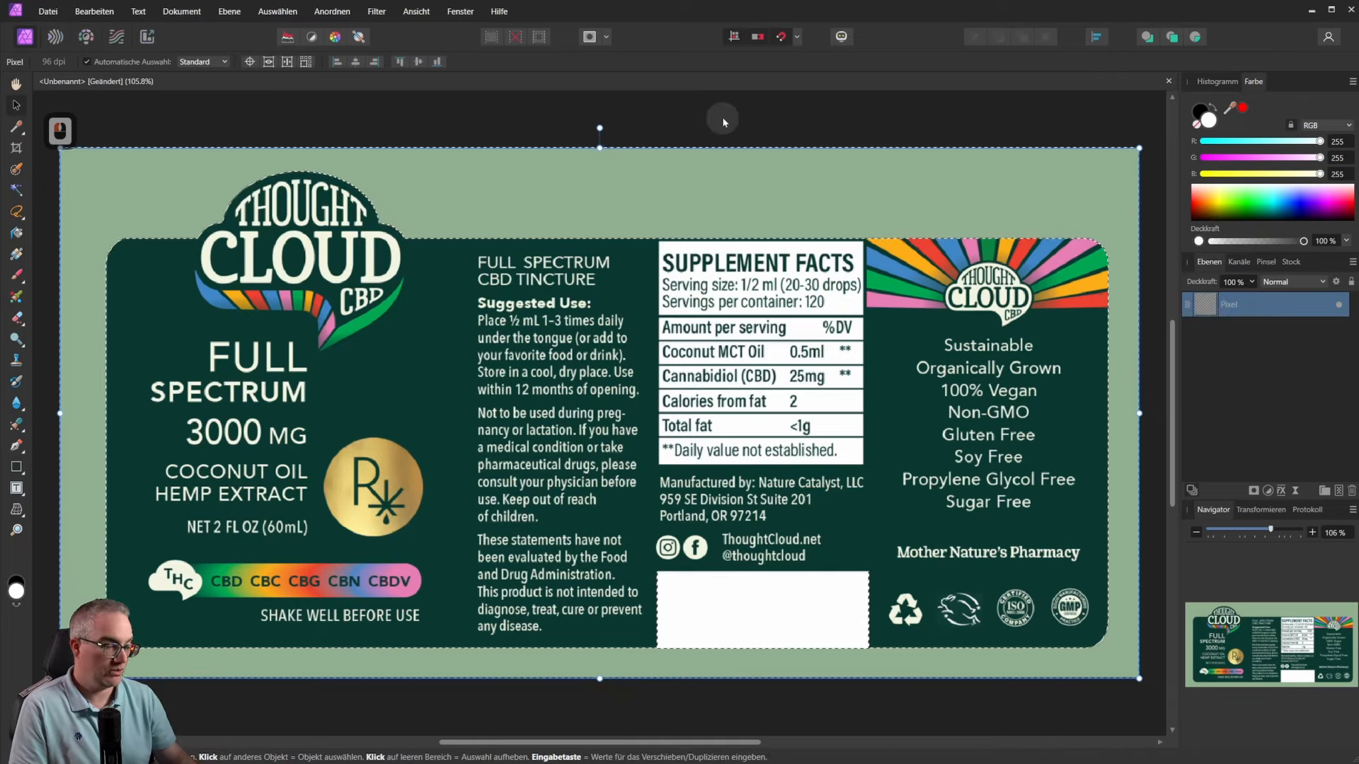
Step: Delete the selected light green background around the label and clear the selection
key("Delete")
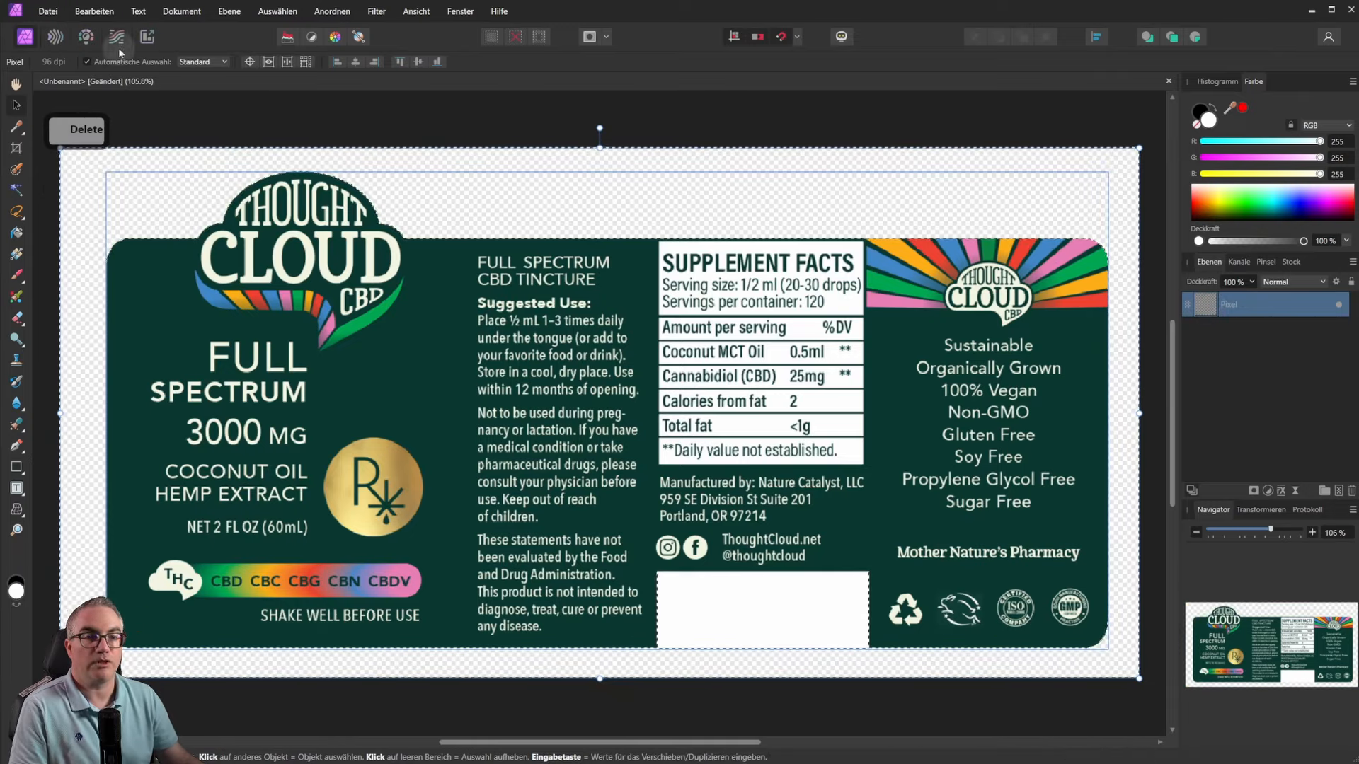
left_click(394, 146)
scroll(586, 219, "down", 2)
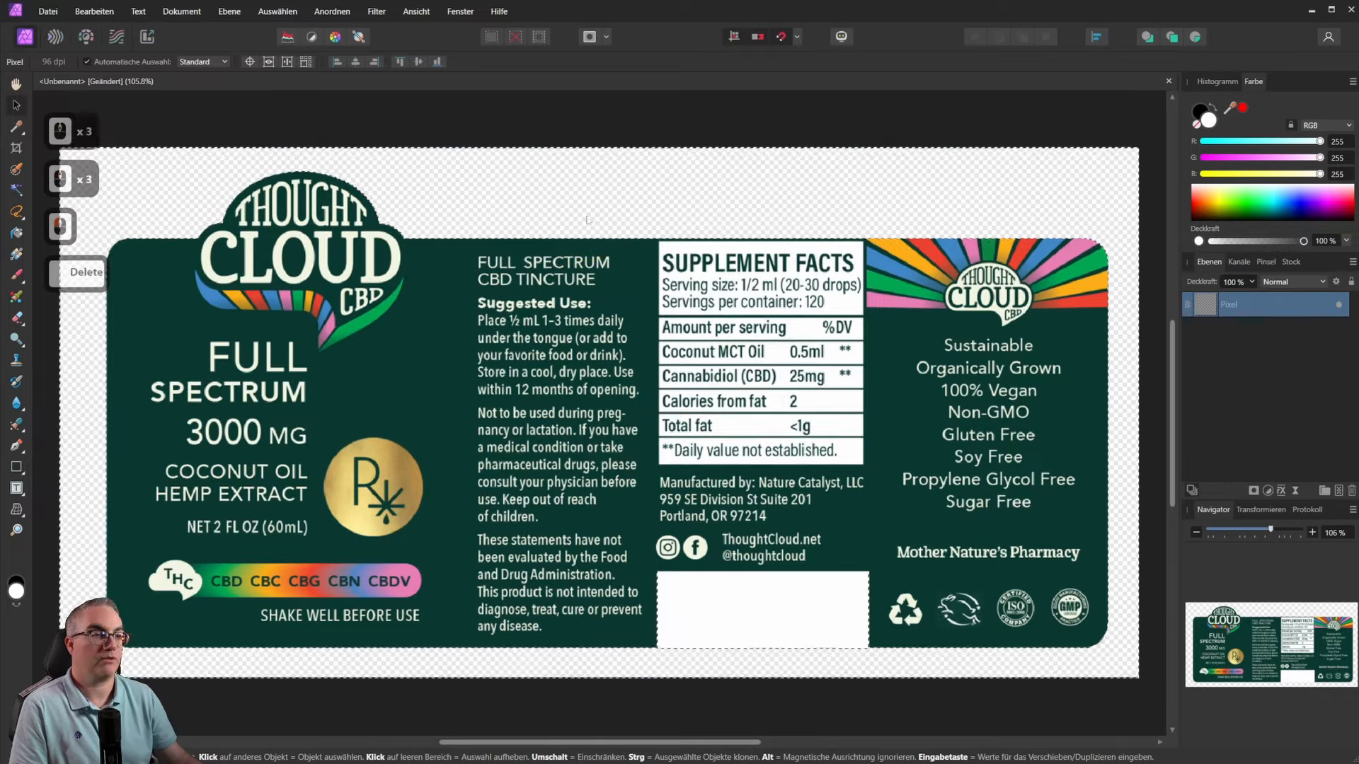
scroll(587, 220, "down", 3, "ctrl")
scroll(586, 219, "up", 2, "ctrl")
left_click(587, 220)
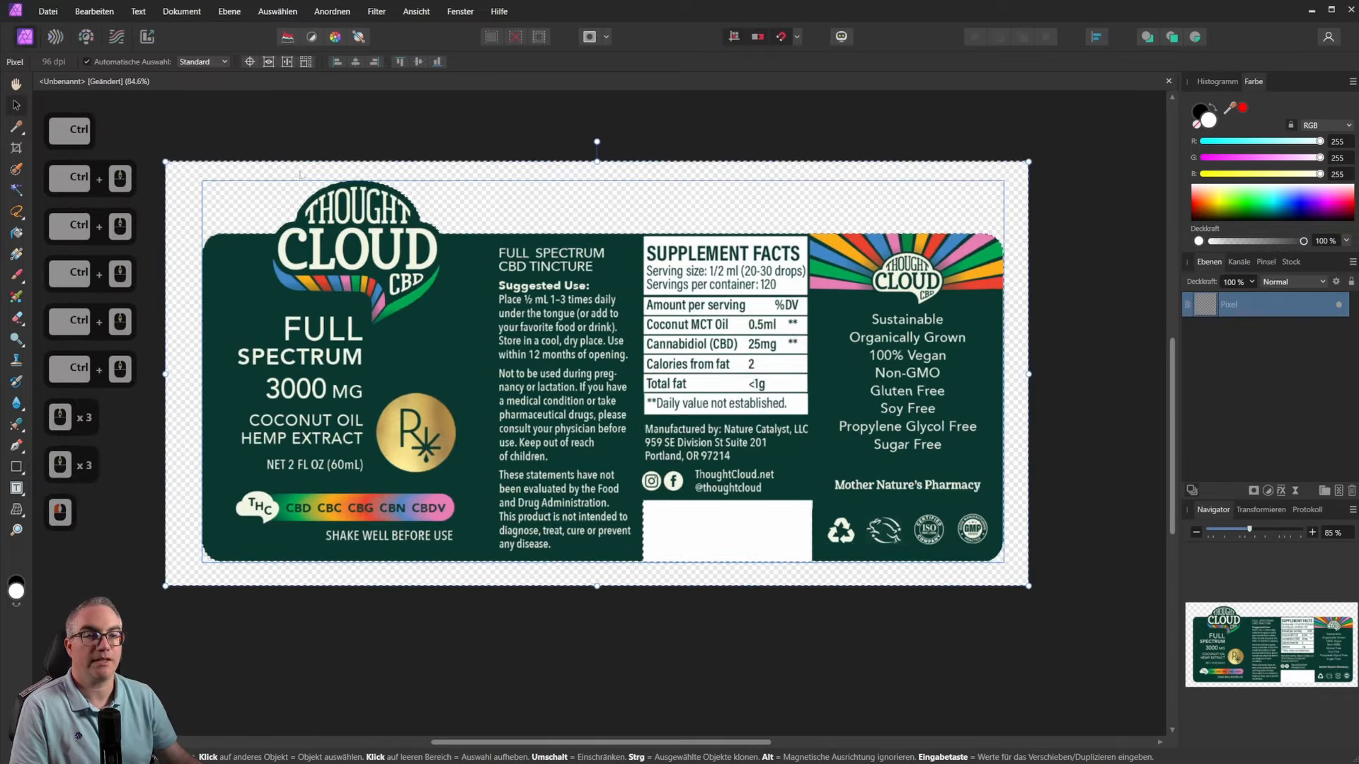
left_click(312, 130)
key("ctrl+d")
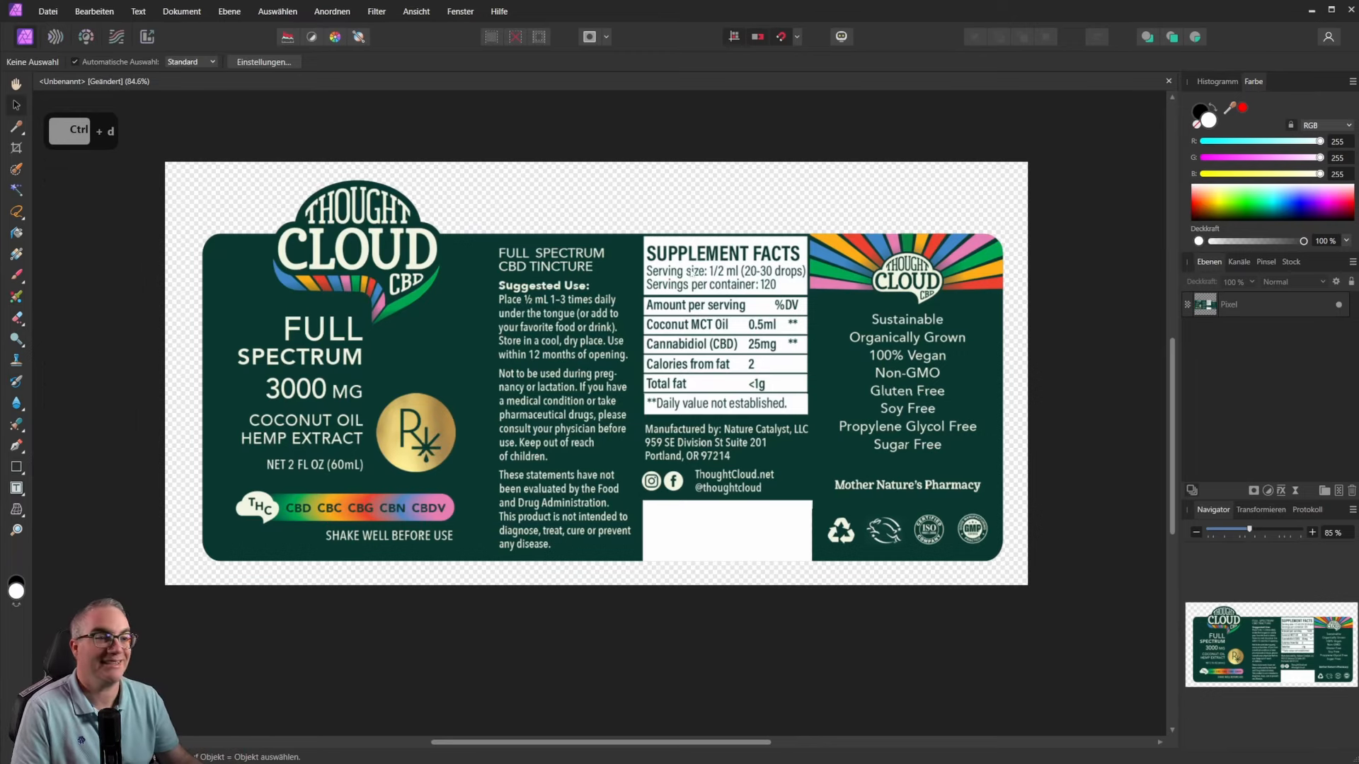
Step: Export the whole document as a 1872 × 920 px PNG named label with the sRGB IEC61966-2.1 ICC profile
scroll(645, 273, "down", 2, "ctrl")
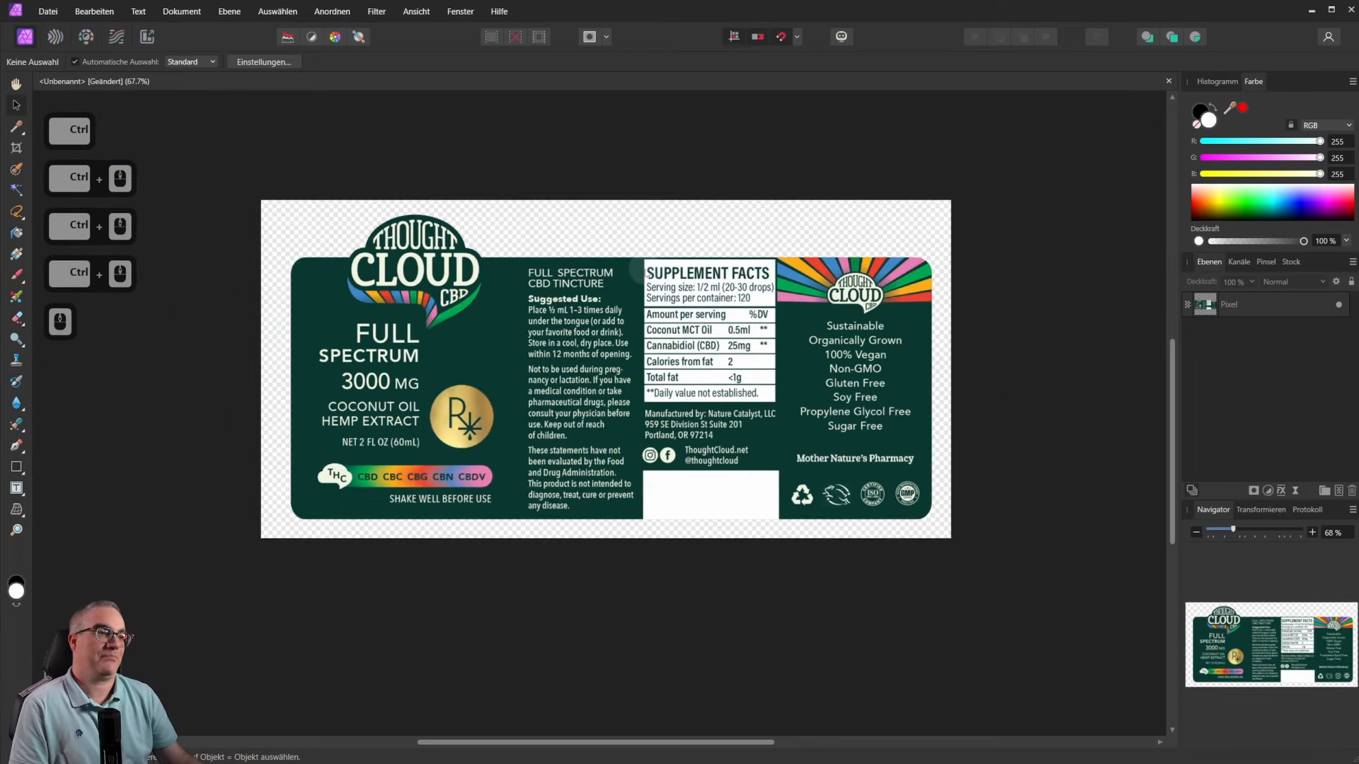
scroll(635, 269, "up", 2, "ctrl")
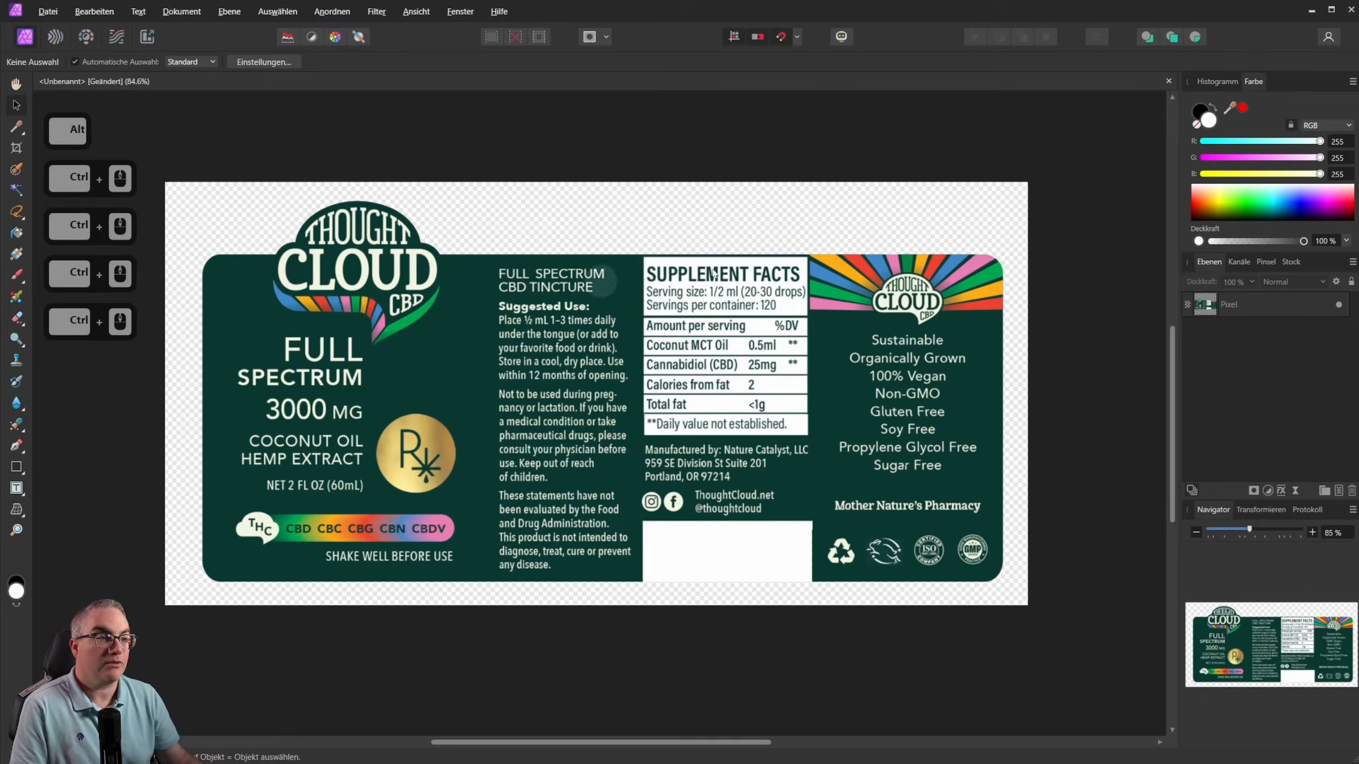
key("ctrl+alt+shift+s")
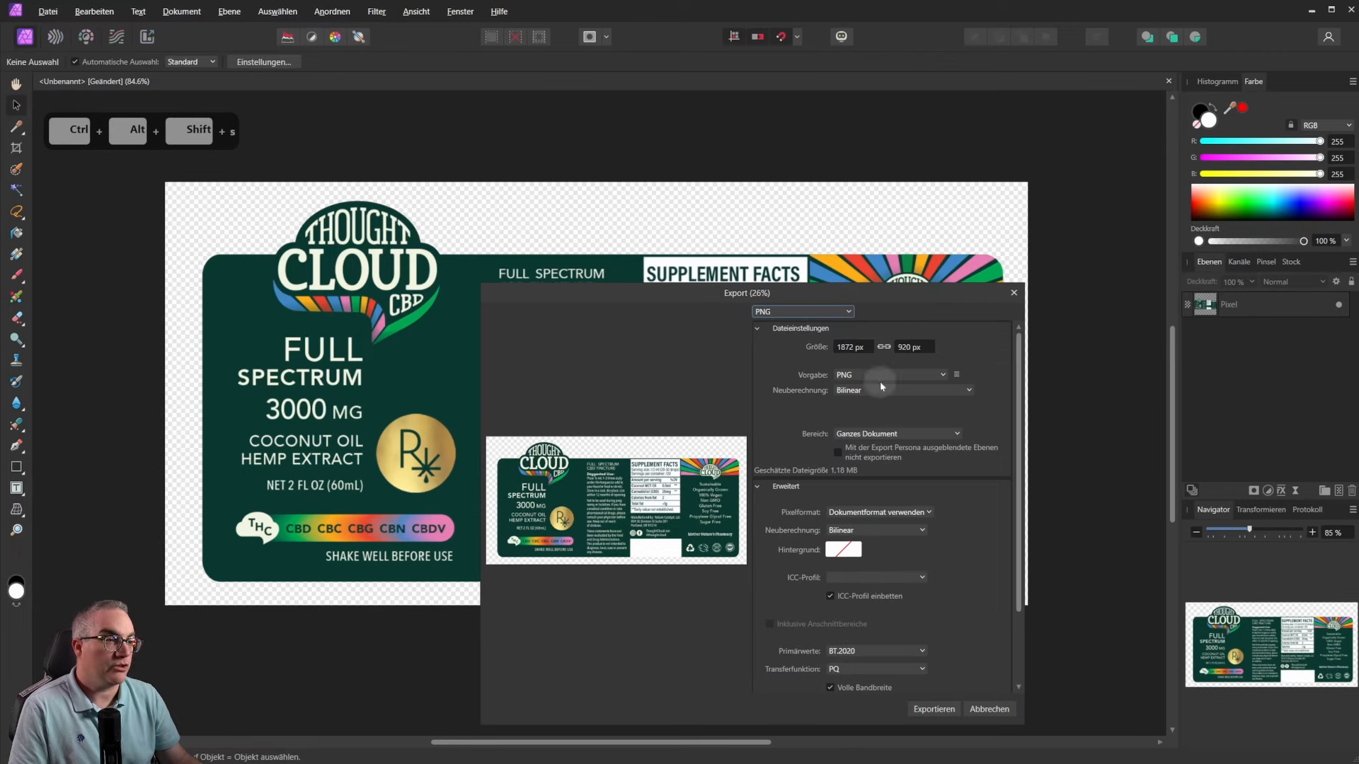
left_click(869, 577)
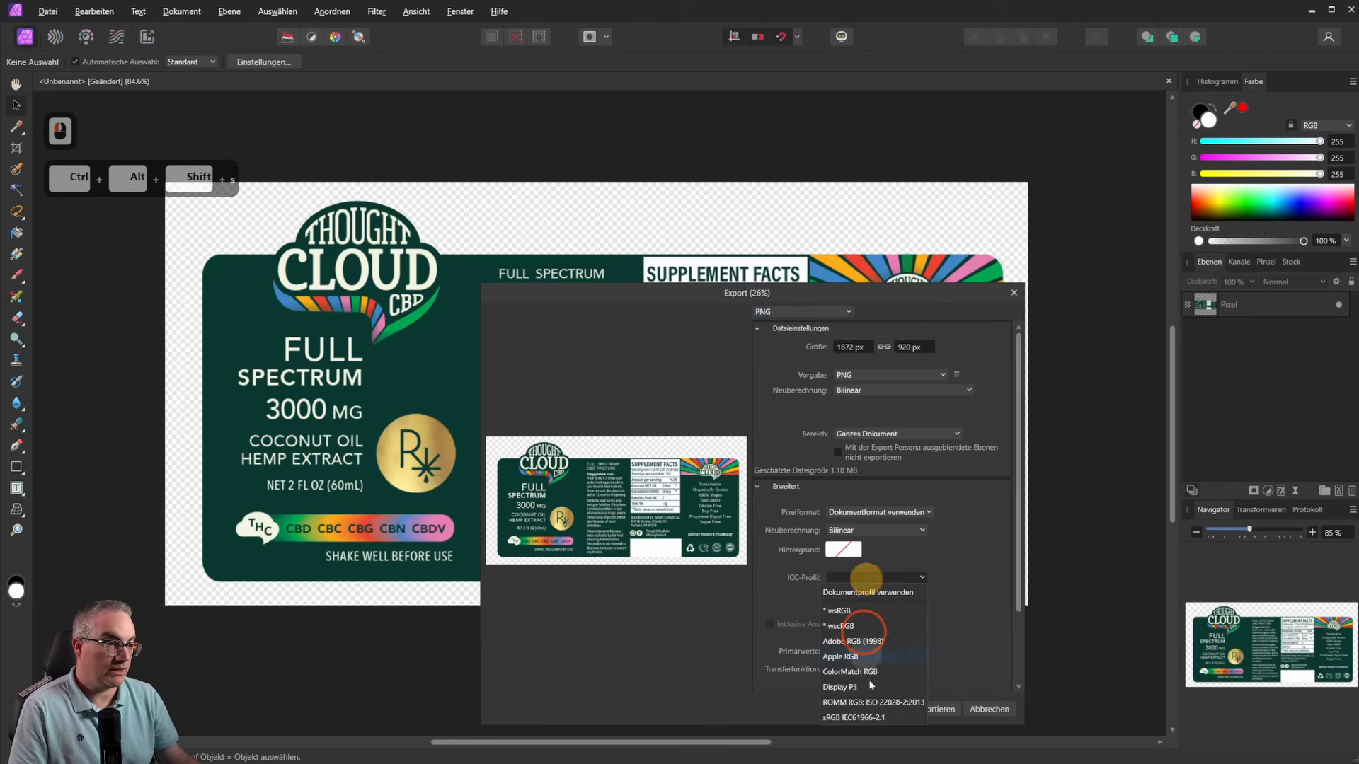
left_click(862, 709)
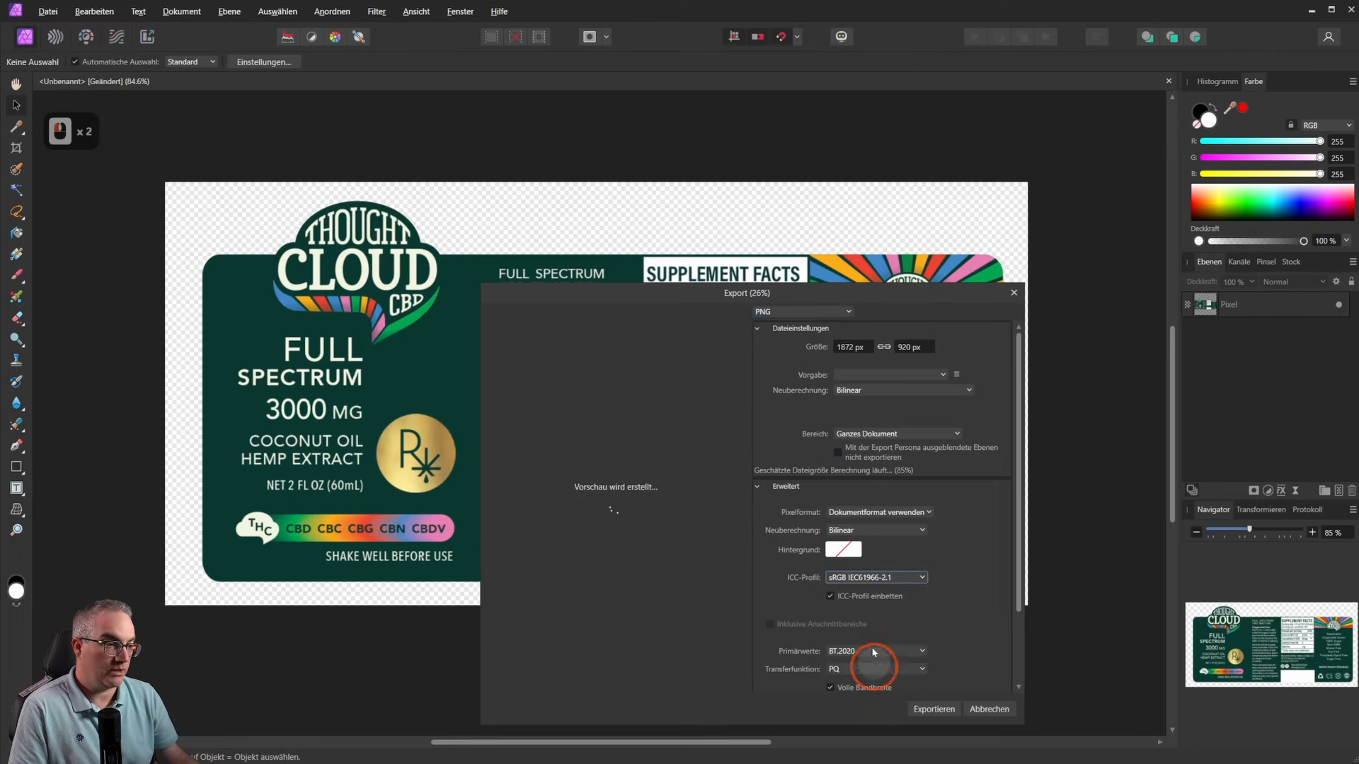
left_click(931, 710)
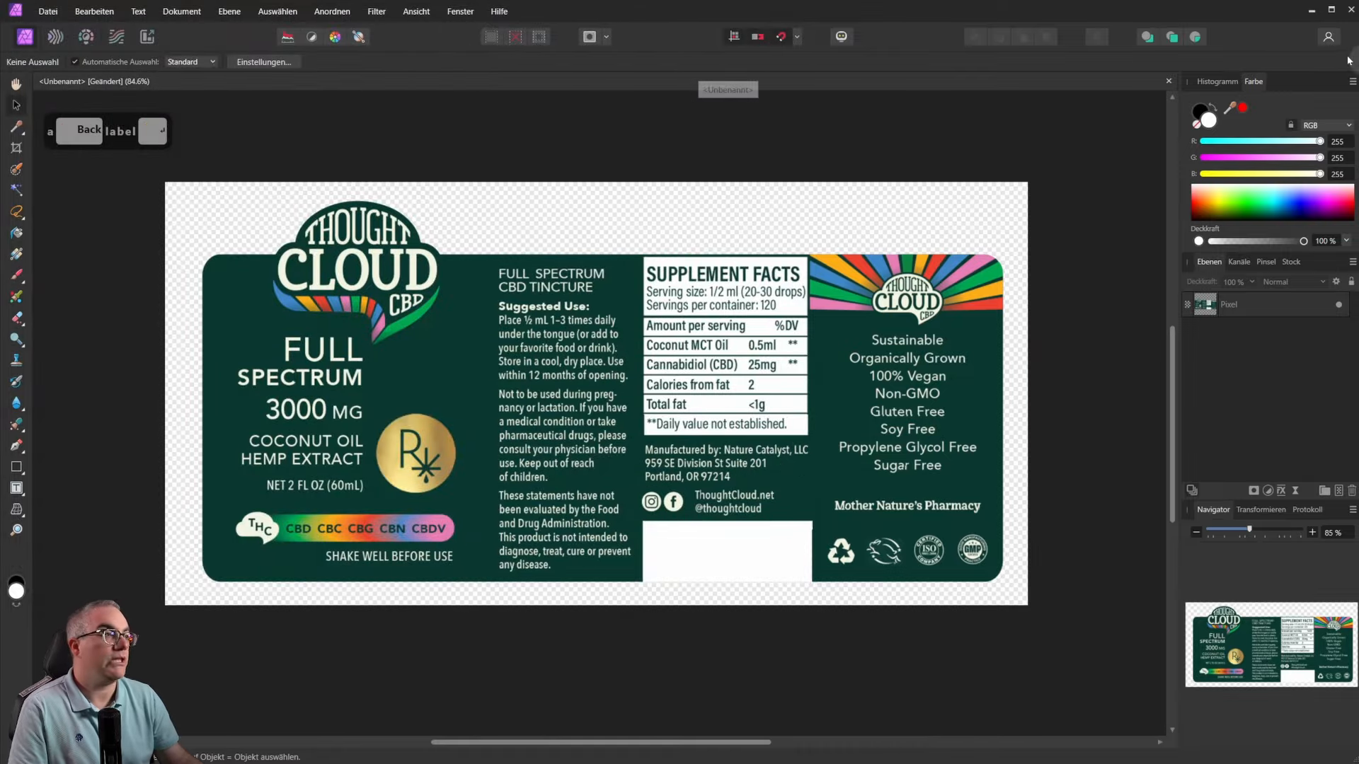
Step: Switch back to Blender and hide the sidebar of the label material's node editor
left_click(1312, 11)
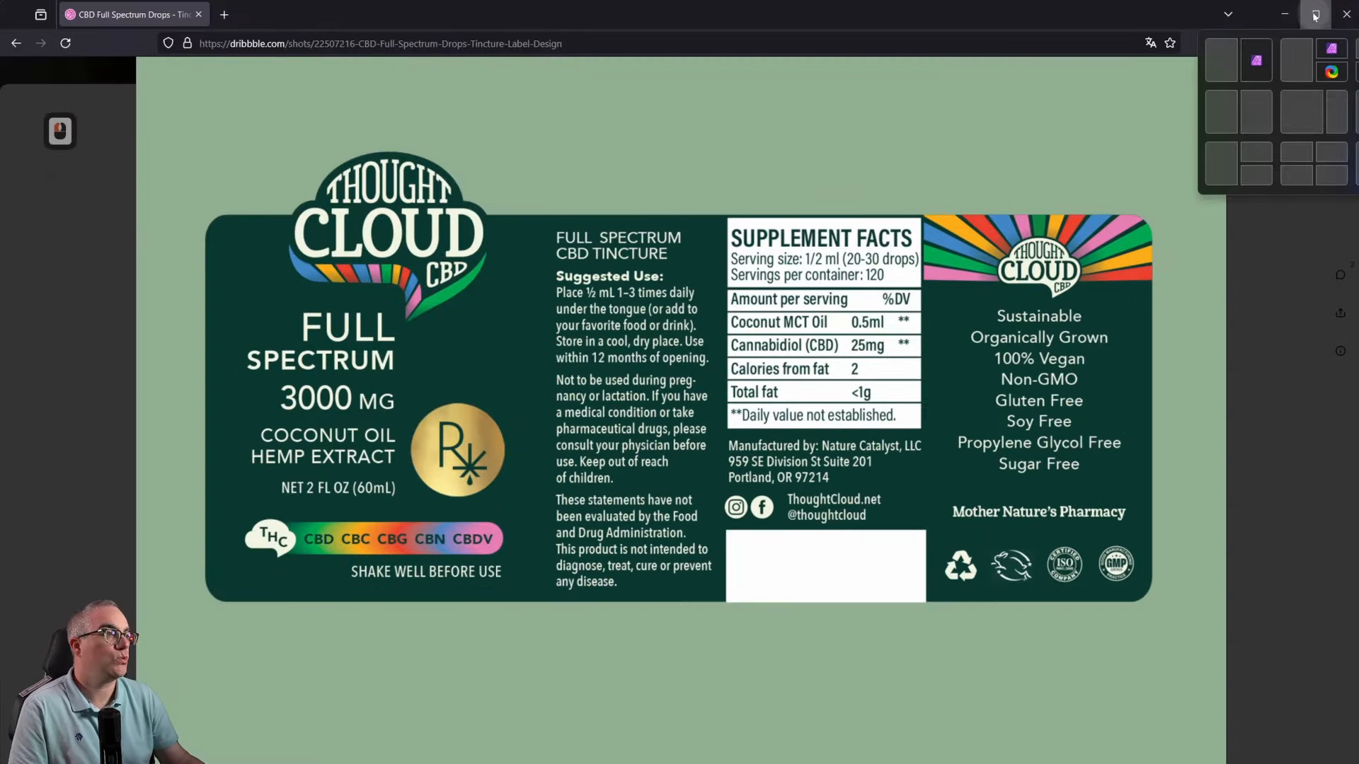
left_click(1289, 11)
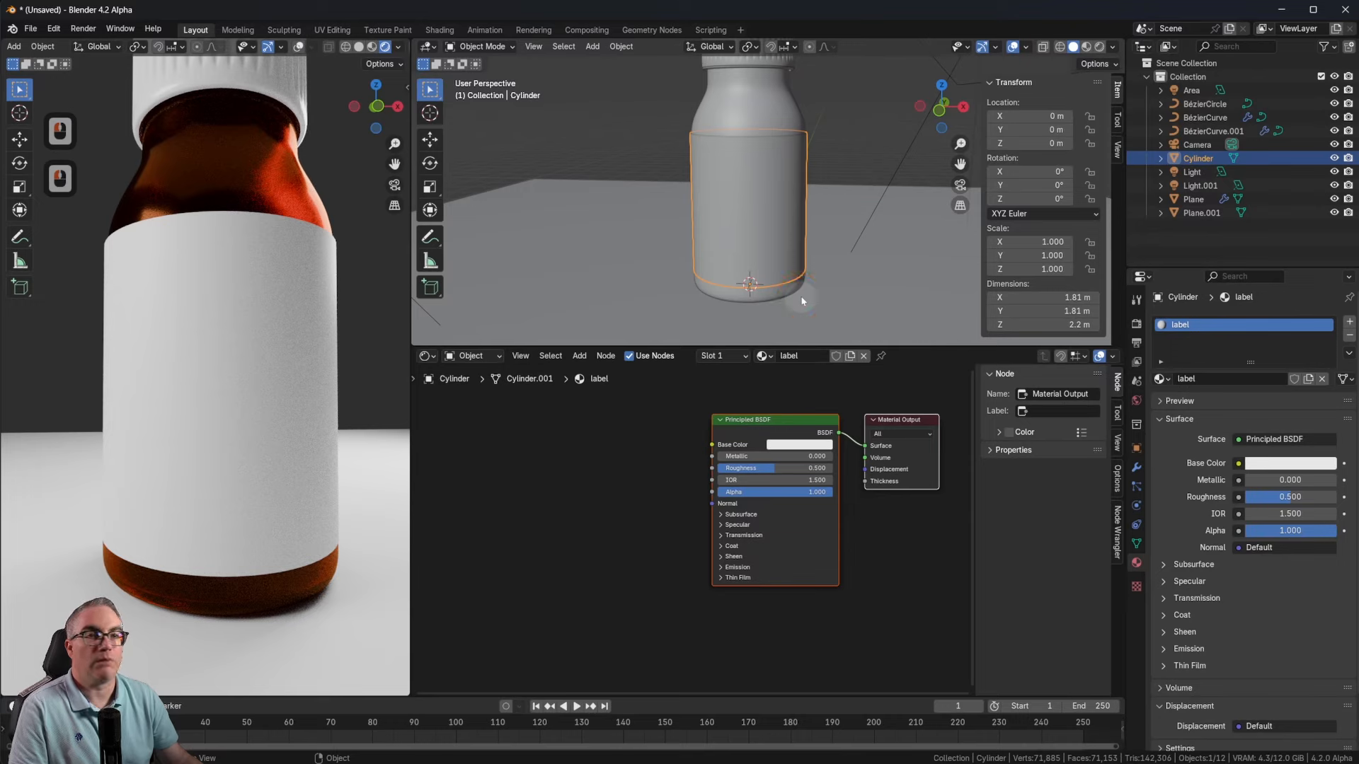
scroll(665, 608, "up", 3)
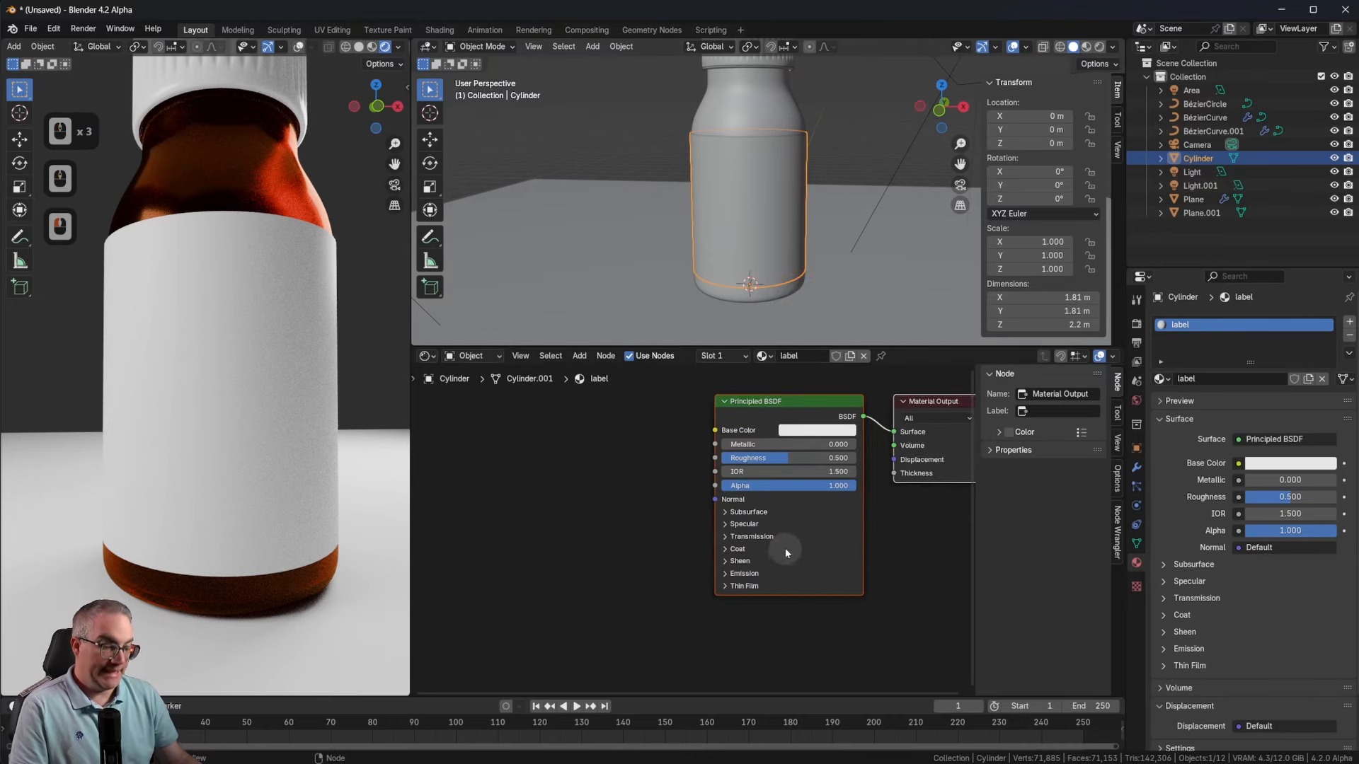
key("n")
scroll(820, 527, "up", 2)
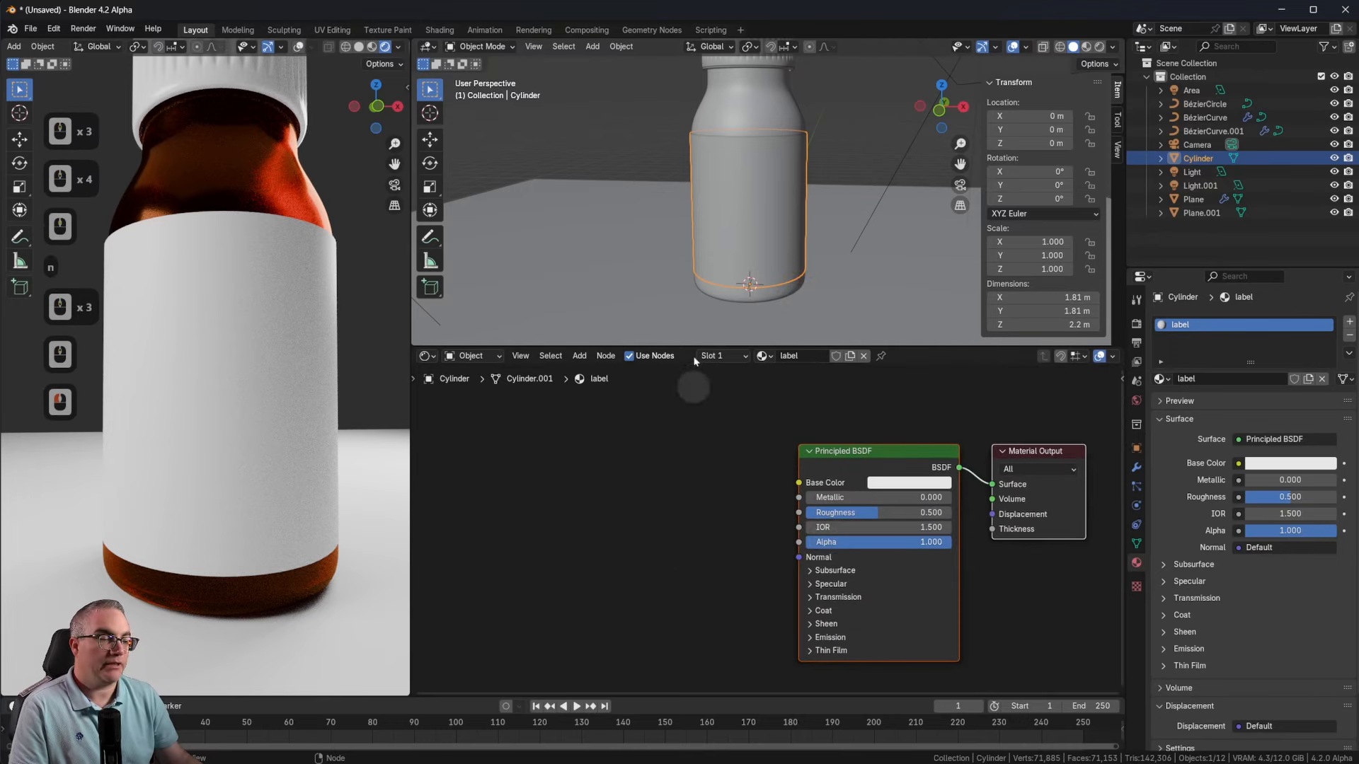
Step: Examine how the label cylinder's UVs fill the UV space, and return to the Layout workspace in Object Mode
left_click(334, 31)
scroll(847, 470, "up", 6)
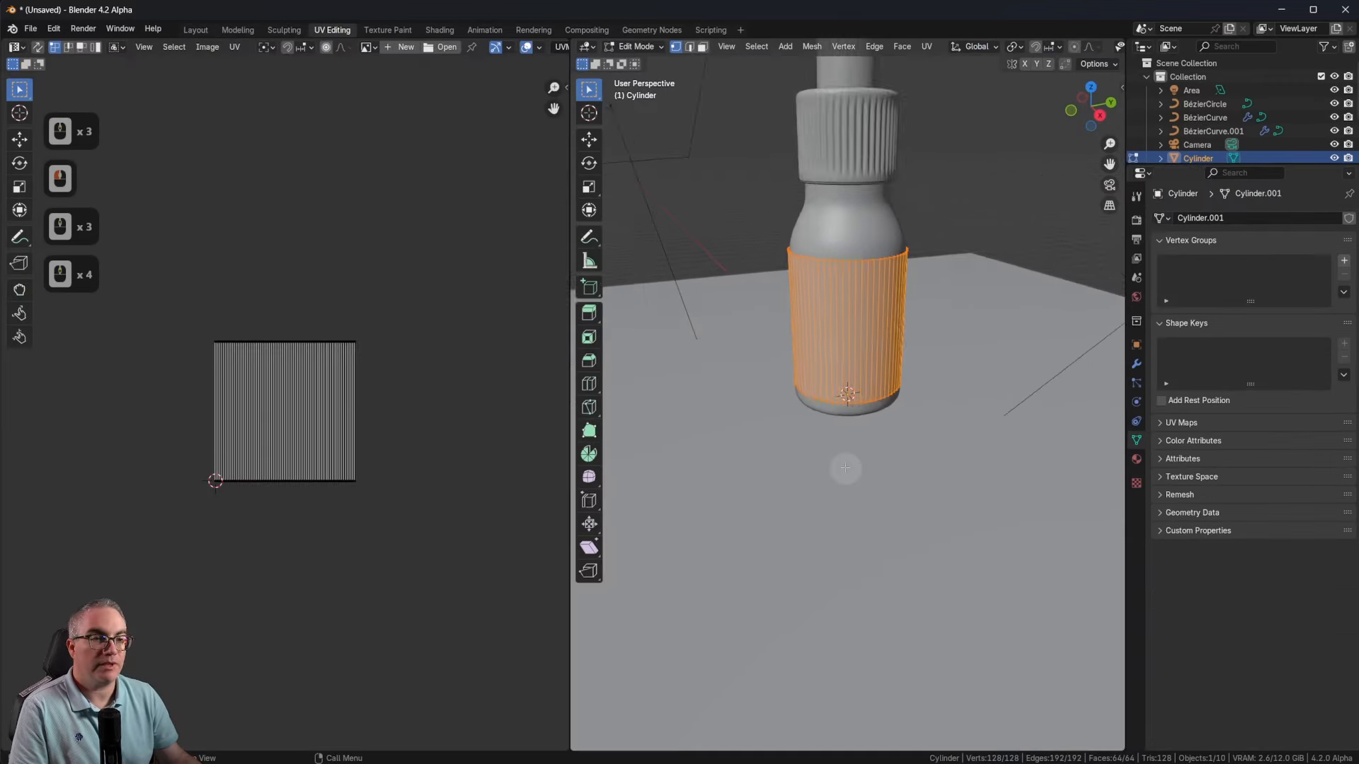
middle_click_drag(997, 462, 961, 420, "shift")
scroll(319, 379, "up", 4)
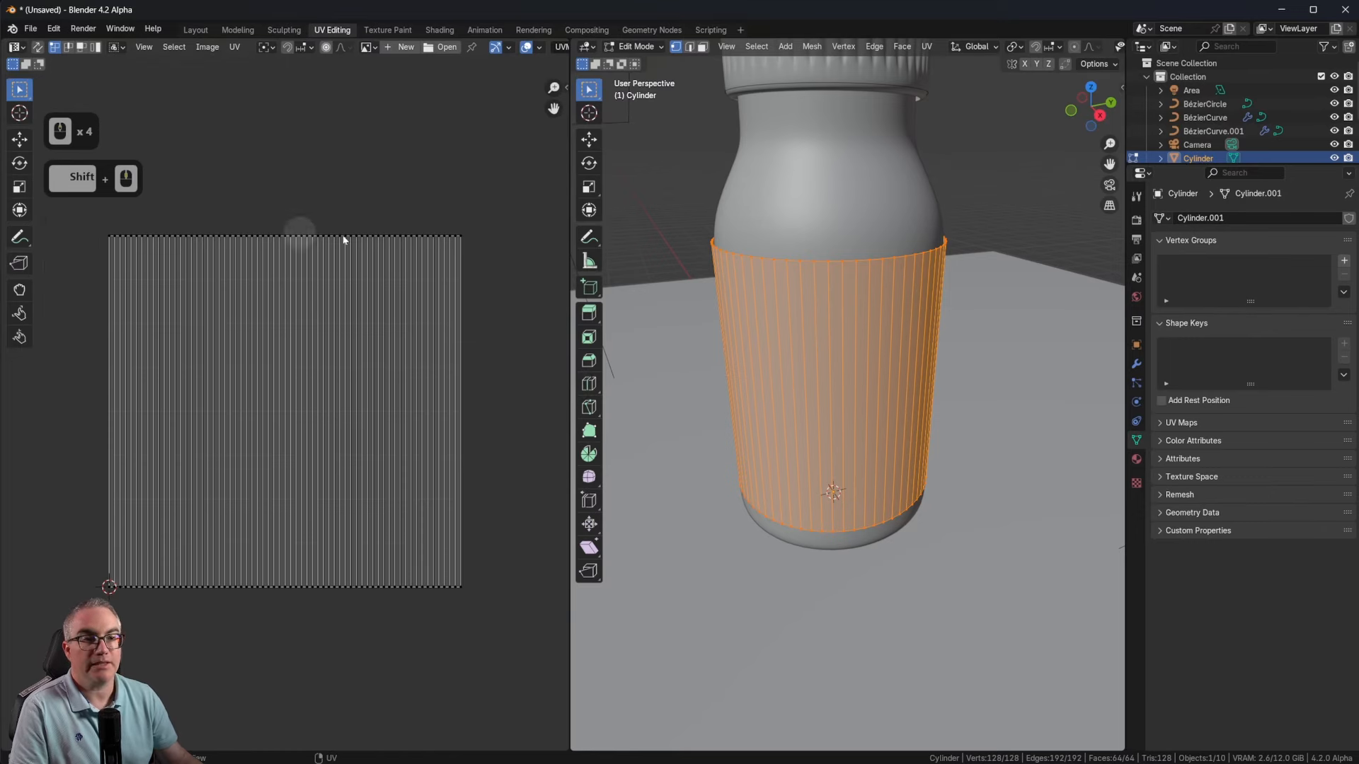
middle_click_drag(881, 299, 927, 292)
key("a")
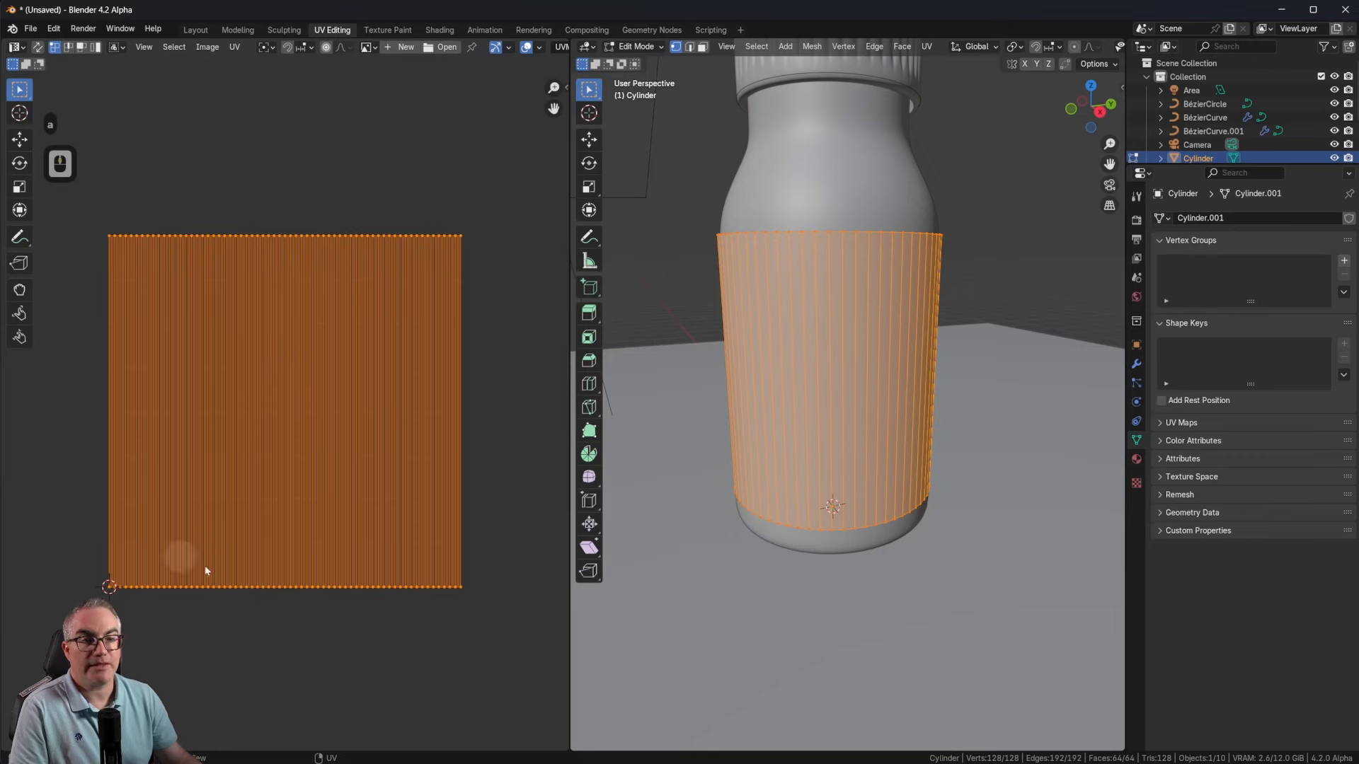
scroll(391, 410, "up", 3)
scroll(391, 410, "down", 7)
scroll(391, 410, "up", 4)
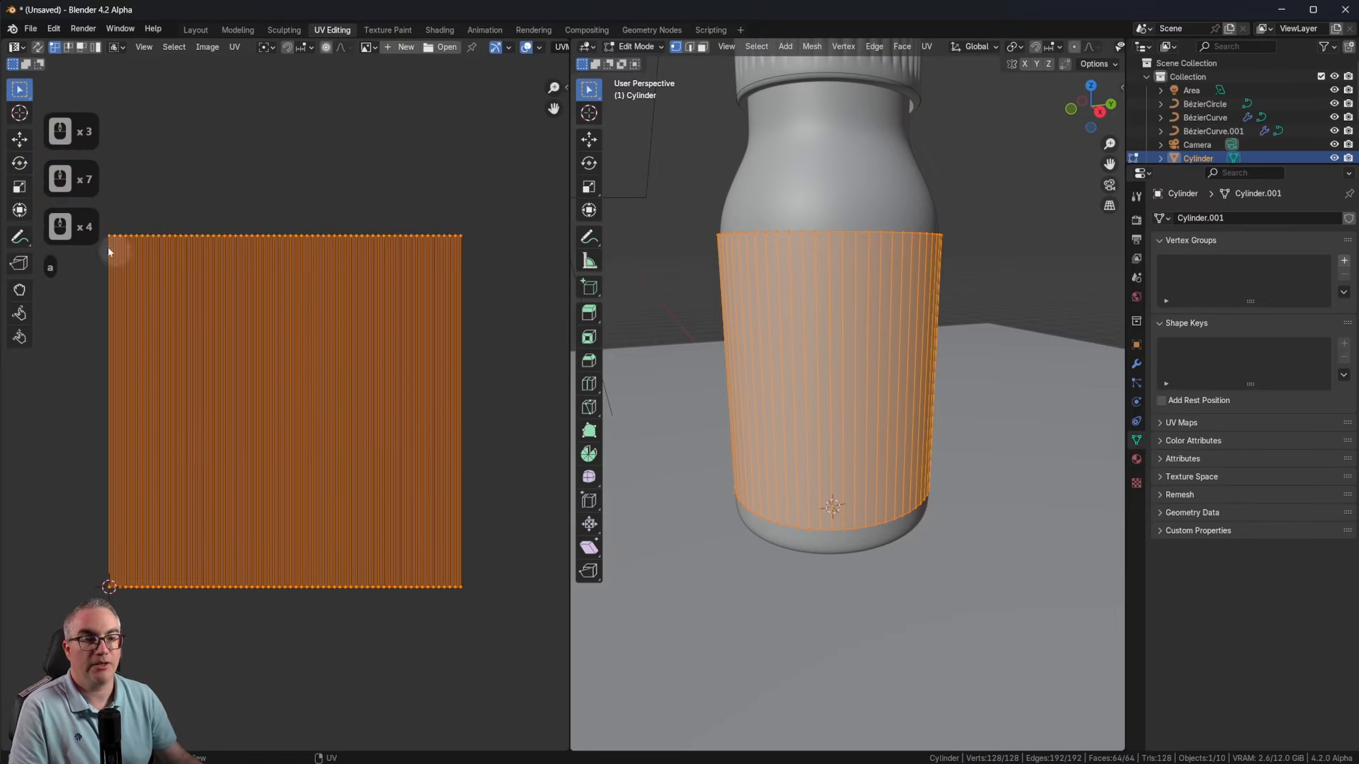
scroll(112, 258, "up", 3)
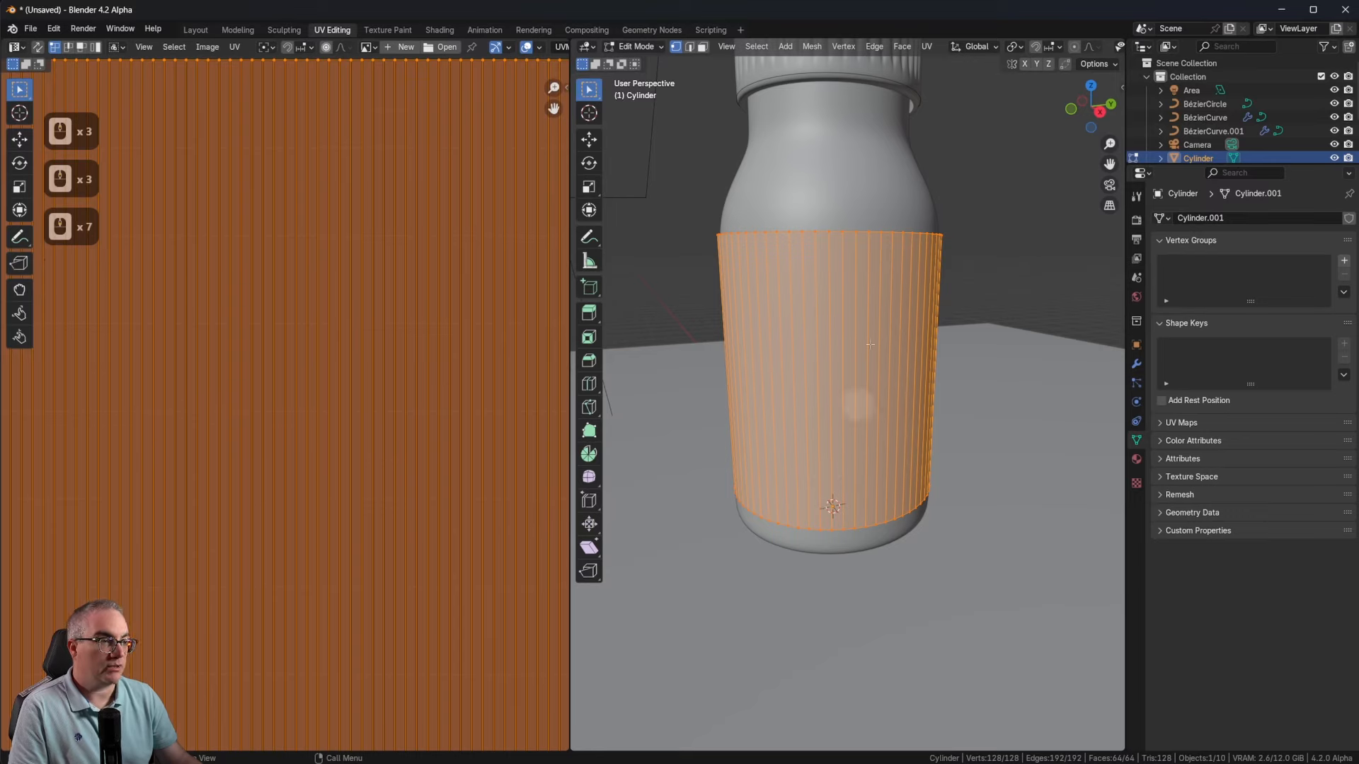
middle_click_drag(1031, 389, 946, 394)
scroll(295, 426, "down", 5)
scroll(179, 342, "up", 4)
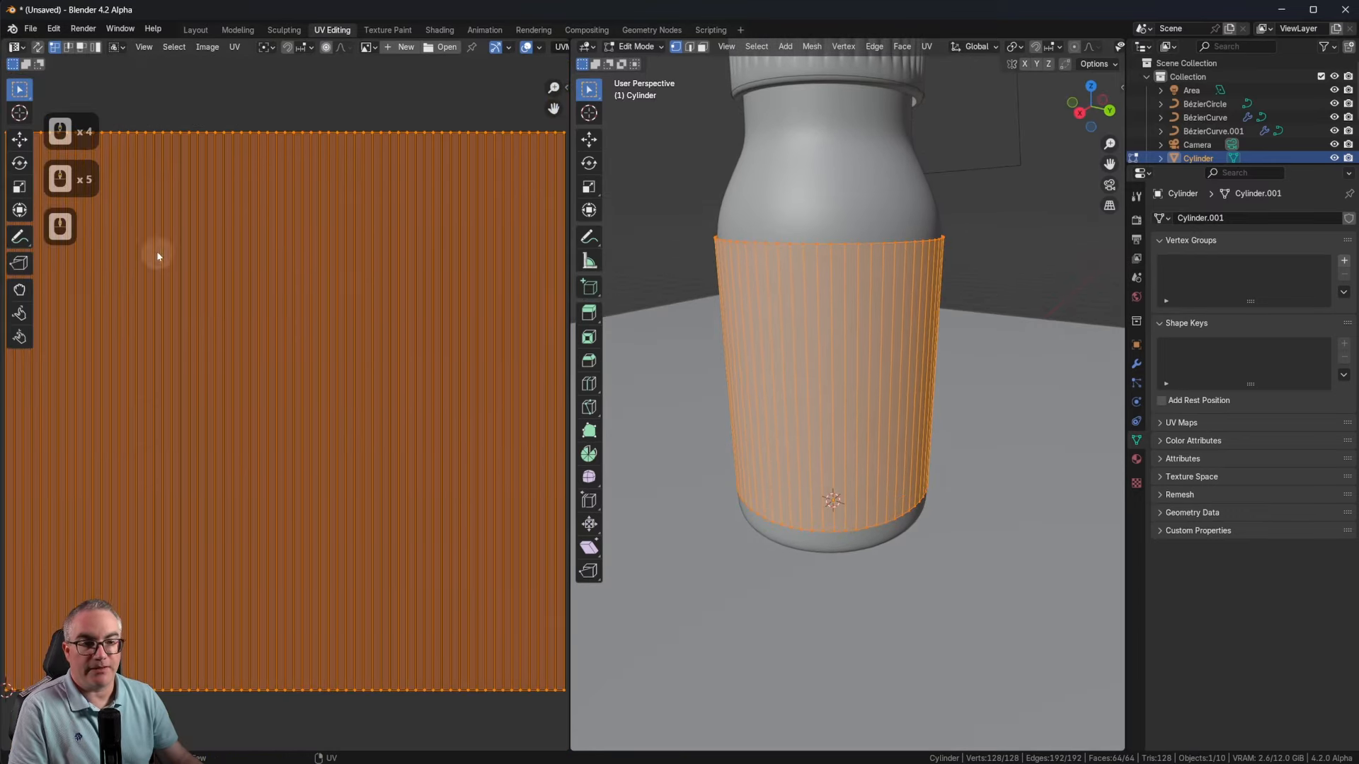
scroll(210, 451, "down", 3)
scroll(121, 375, "up", 1)
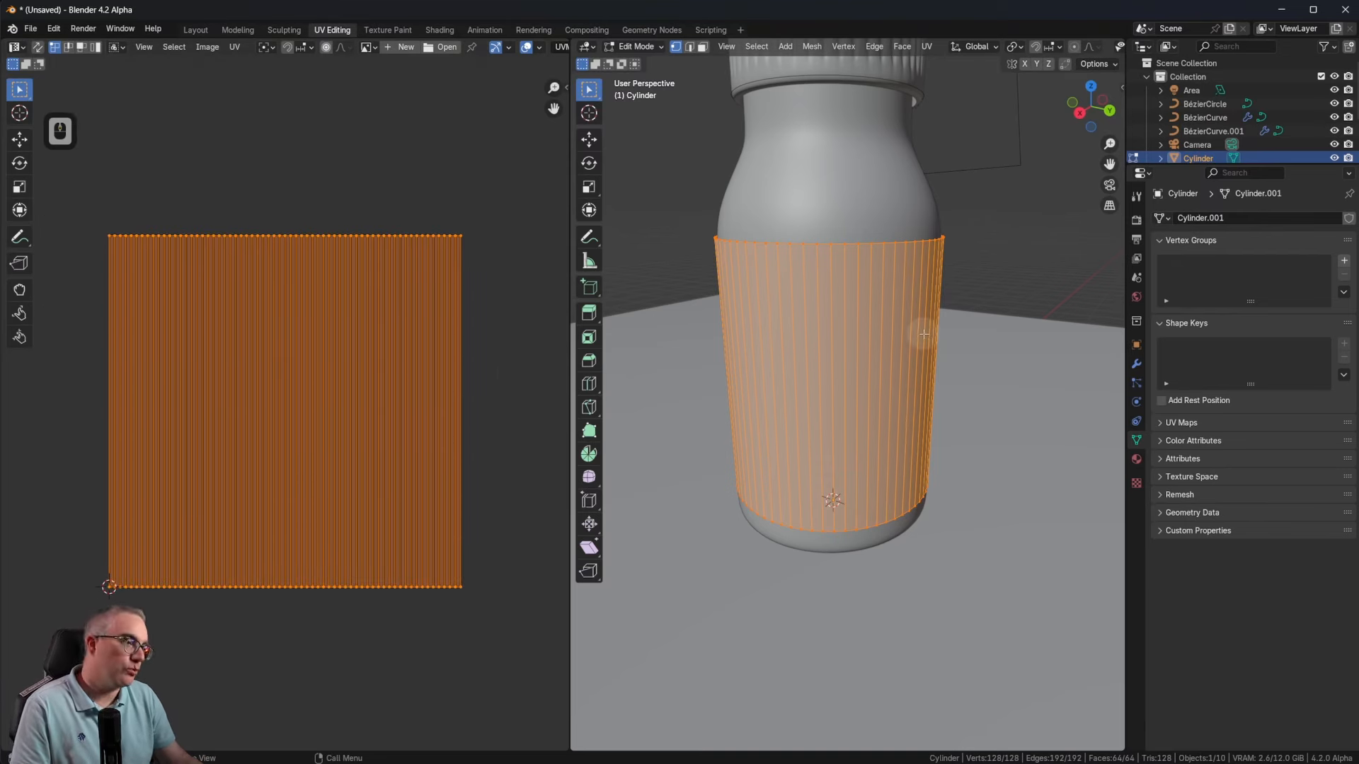
key("Tab")
left_click(195, 30)
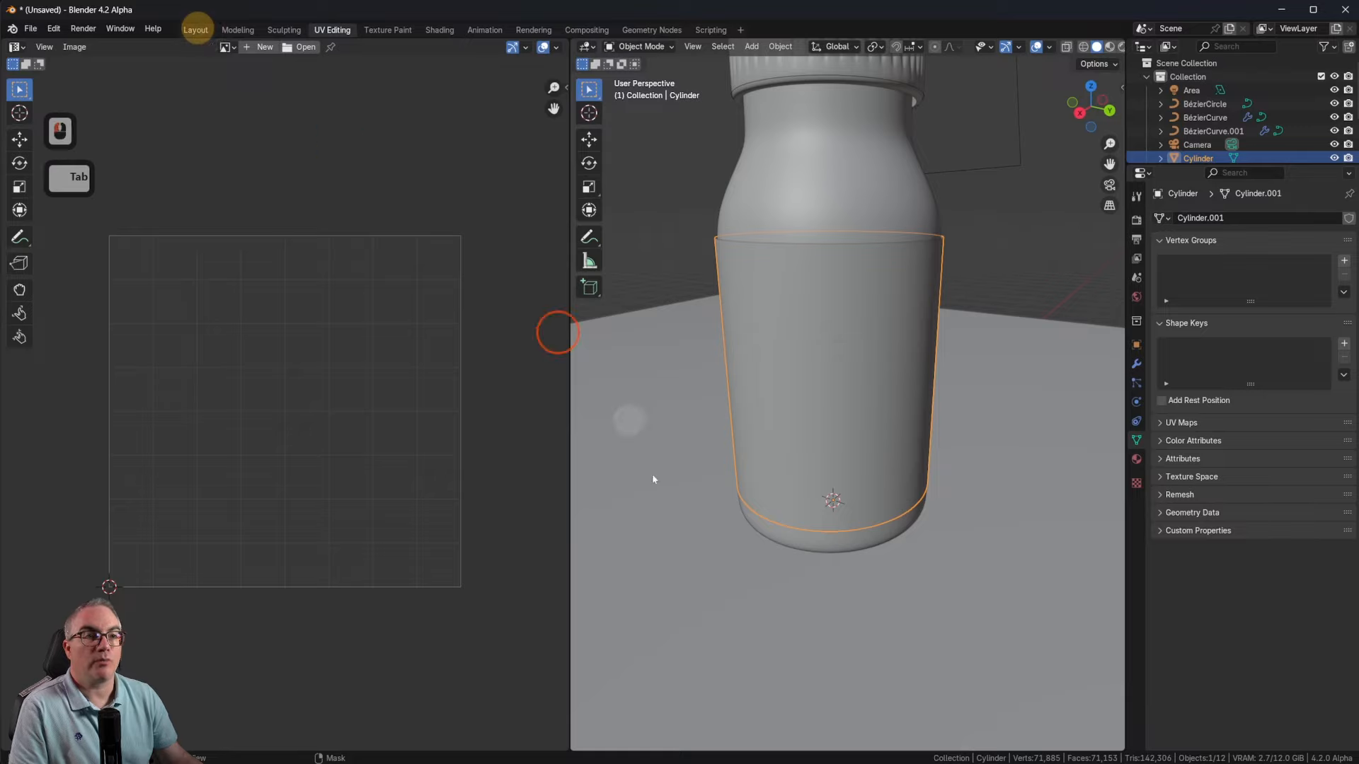
Step: Add a Node Wrangler texture setup with Texture Coordinate, Mapping and Image Texture nodes to the label's Principled BSDF
left_click_drag(874, 449, 875, 436)
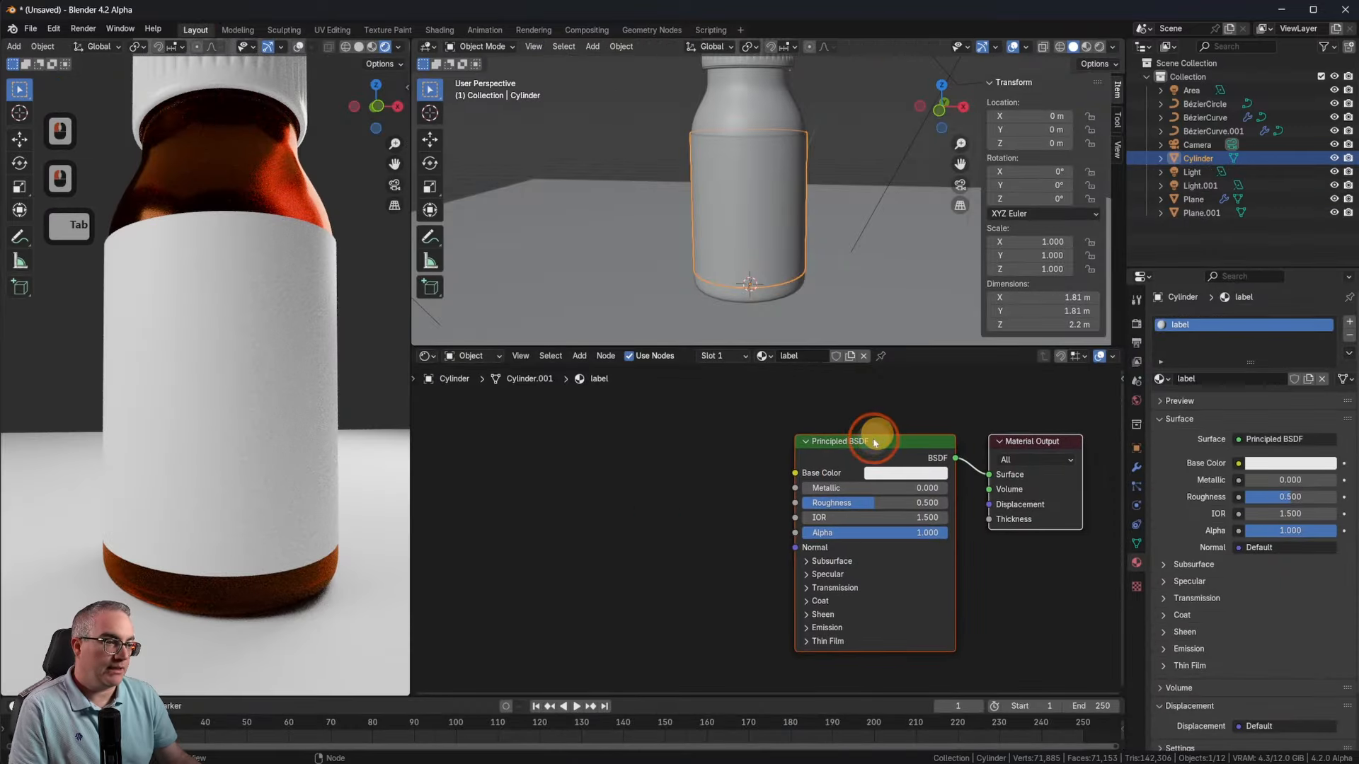
left_click(876, 439)
left_click(876, 441)
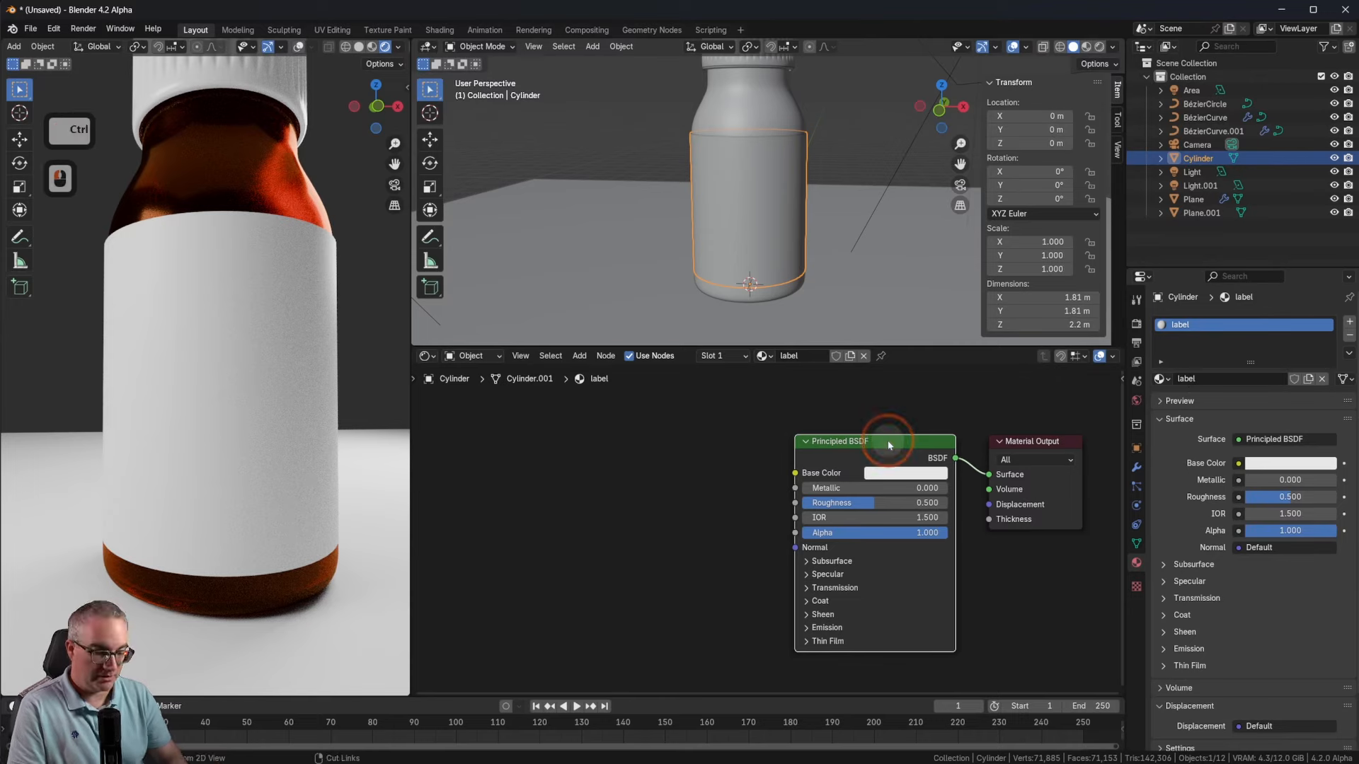
key("ctrl+t")
middle_click_drag(703, 481, 828, 435)
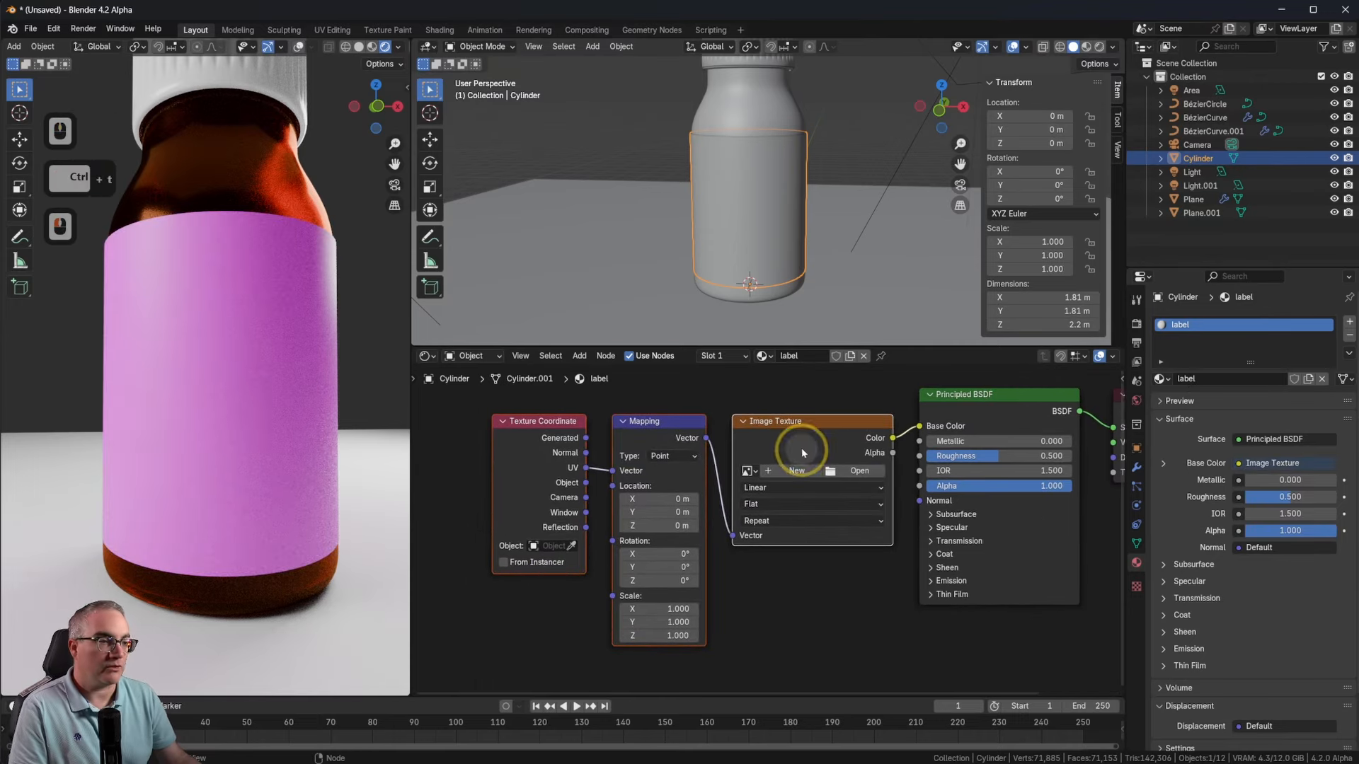
left_click(542, 429)
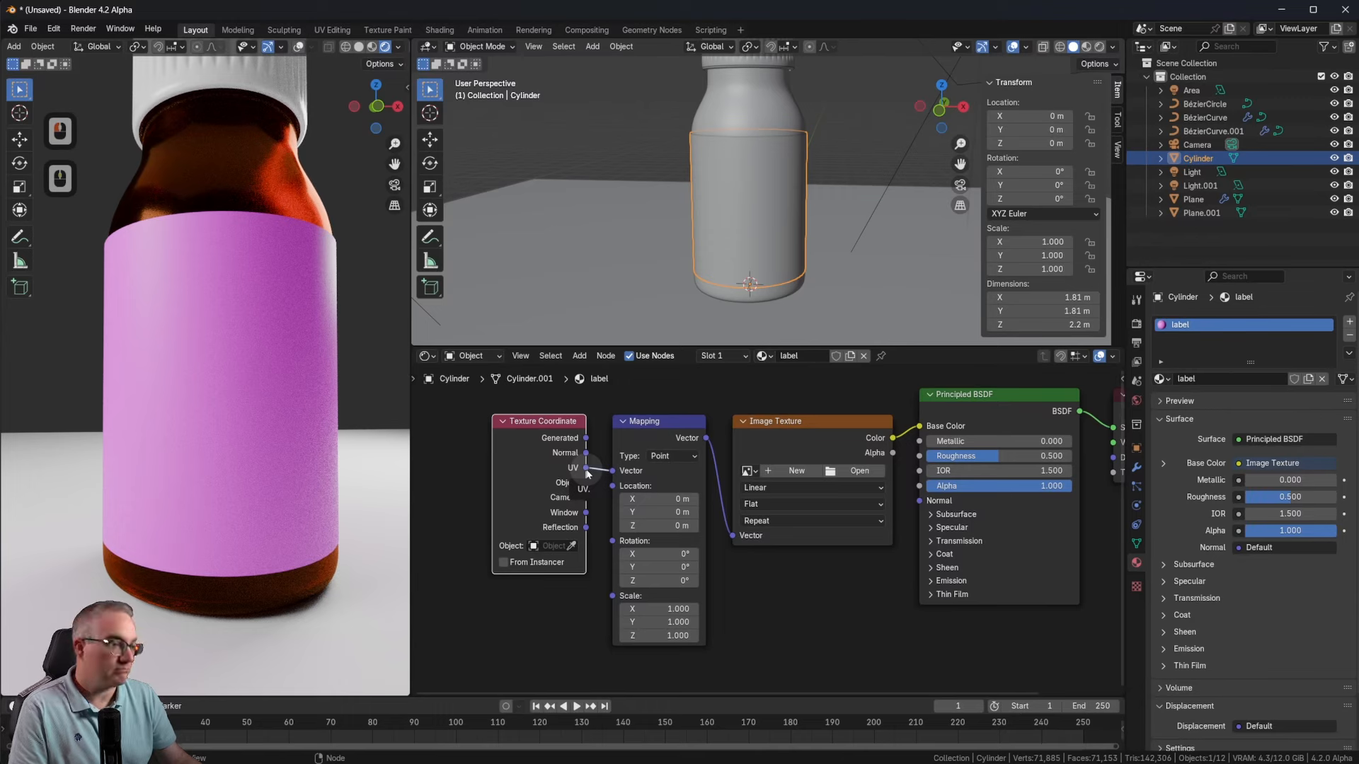
left_click(661, 423)
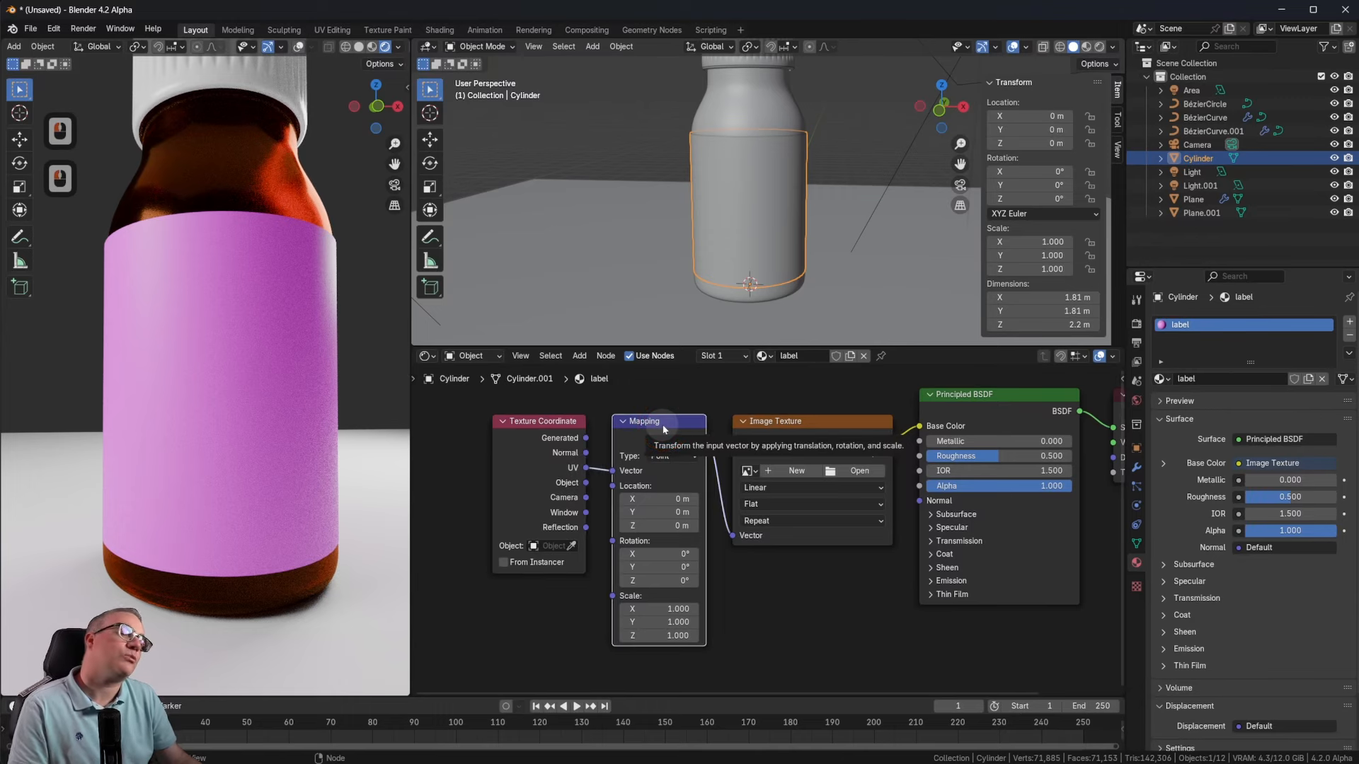
left_click(806, 497)
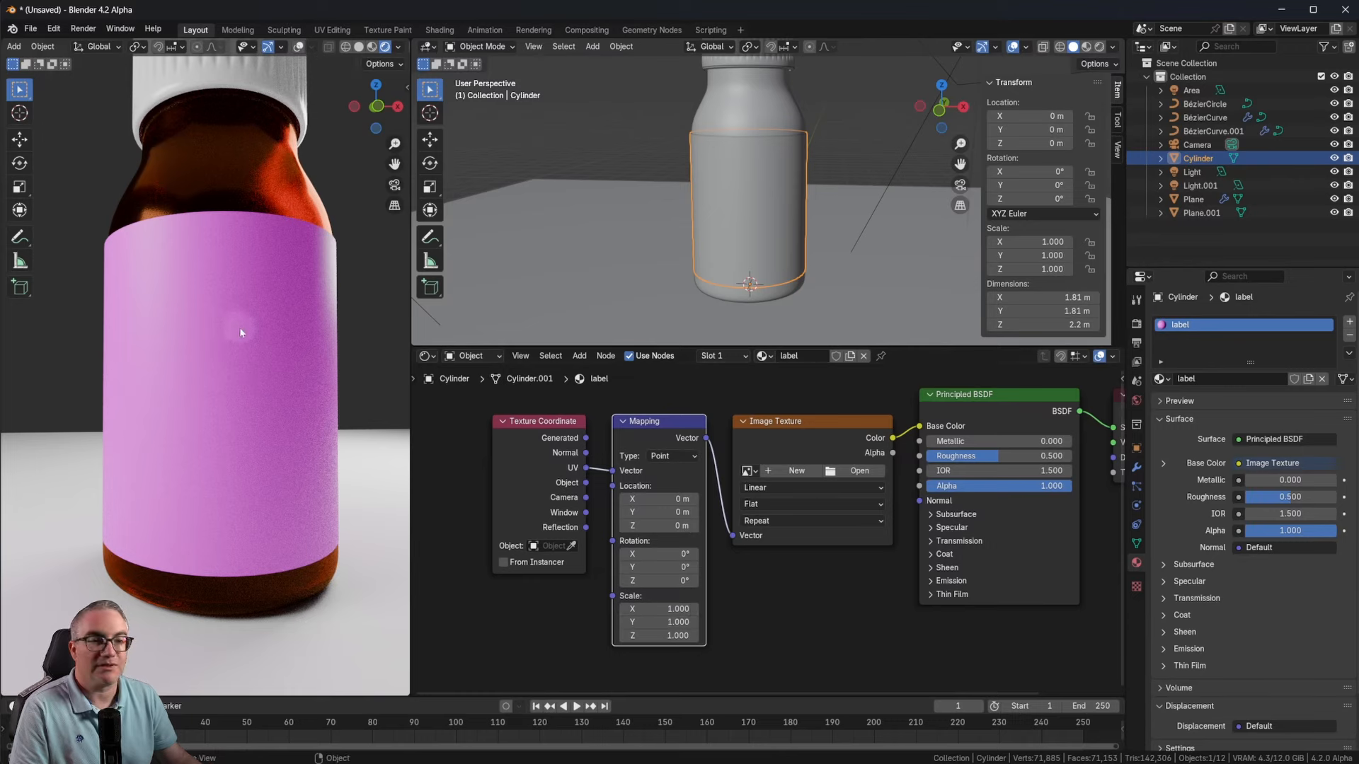
left_click(184, 273)
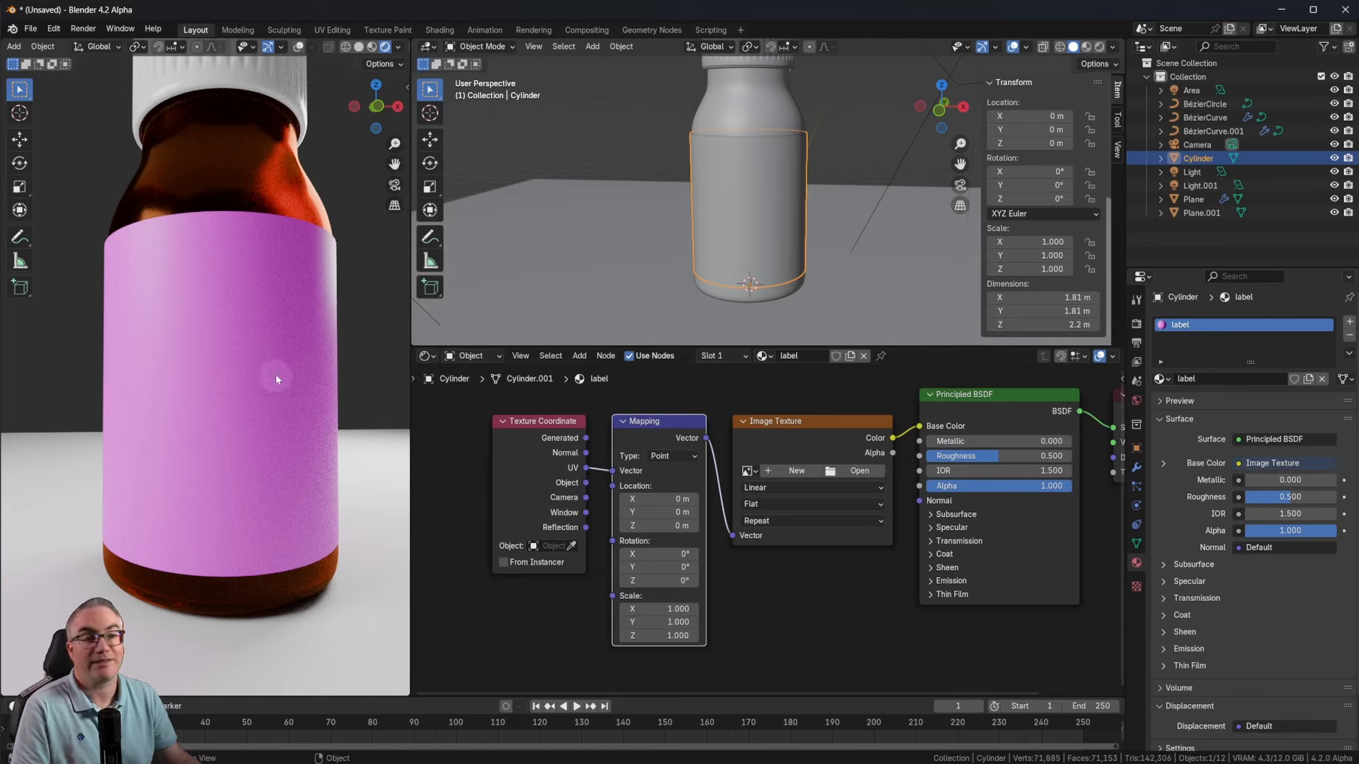
Step: Load label.png from the 2024-05 CBD Oil folder into the label material's Image Texture node
left_click(817, 420)
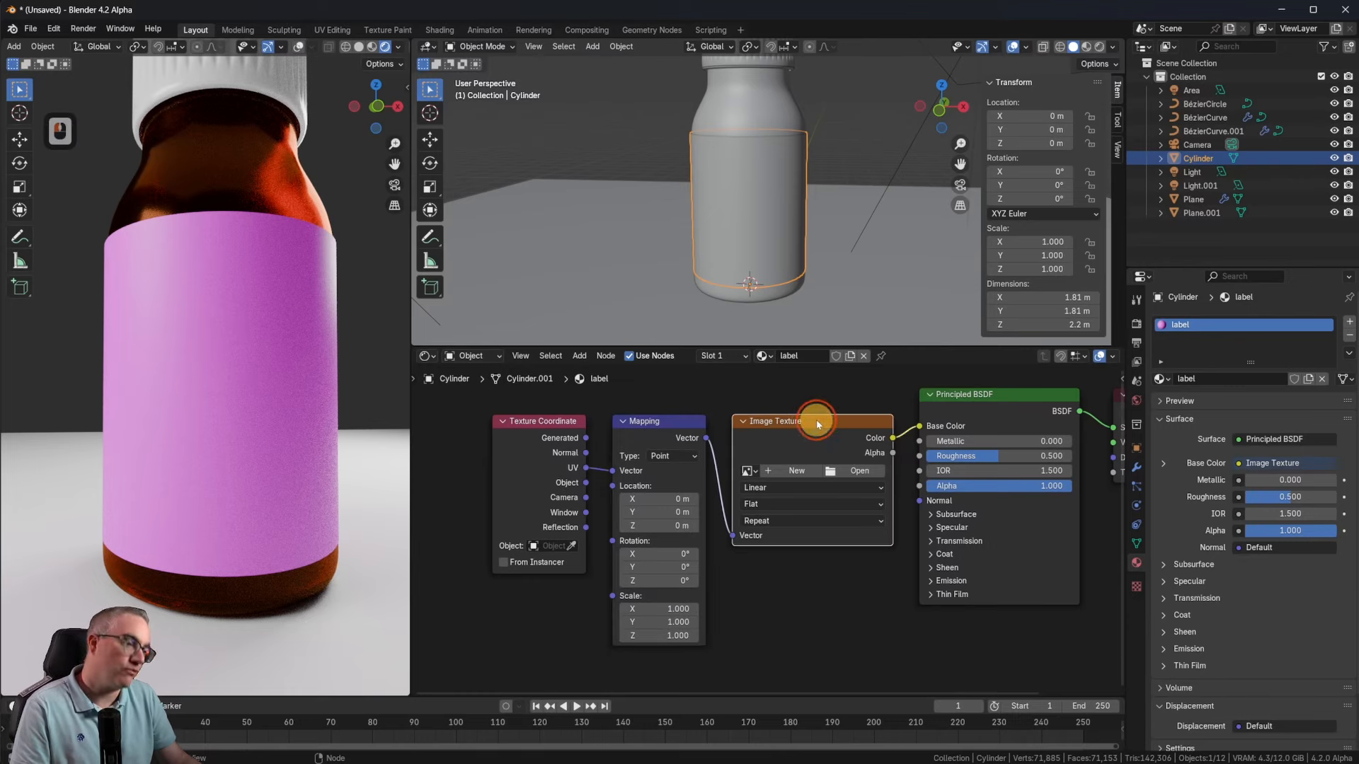
left_click(835, 470)
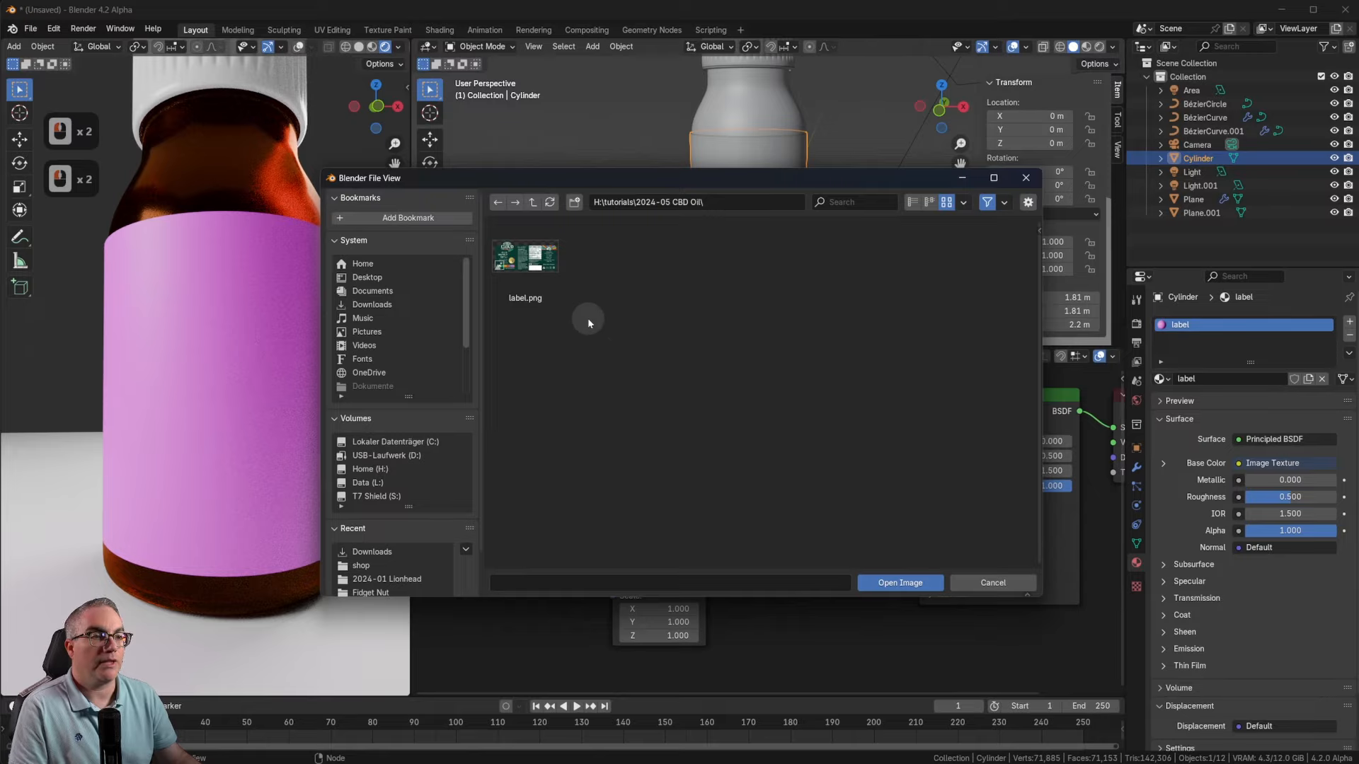
left_click(558, 280)
left_click(910, 582)
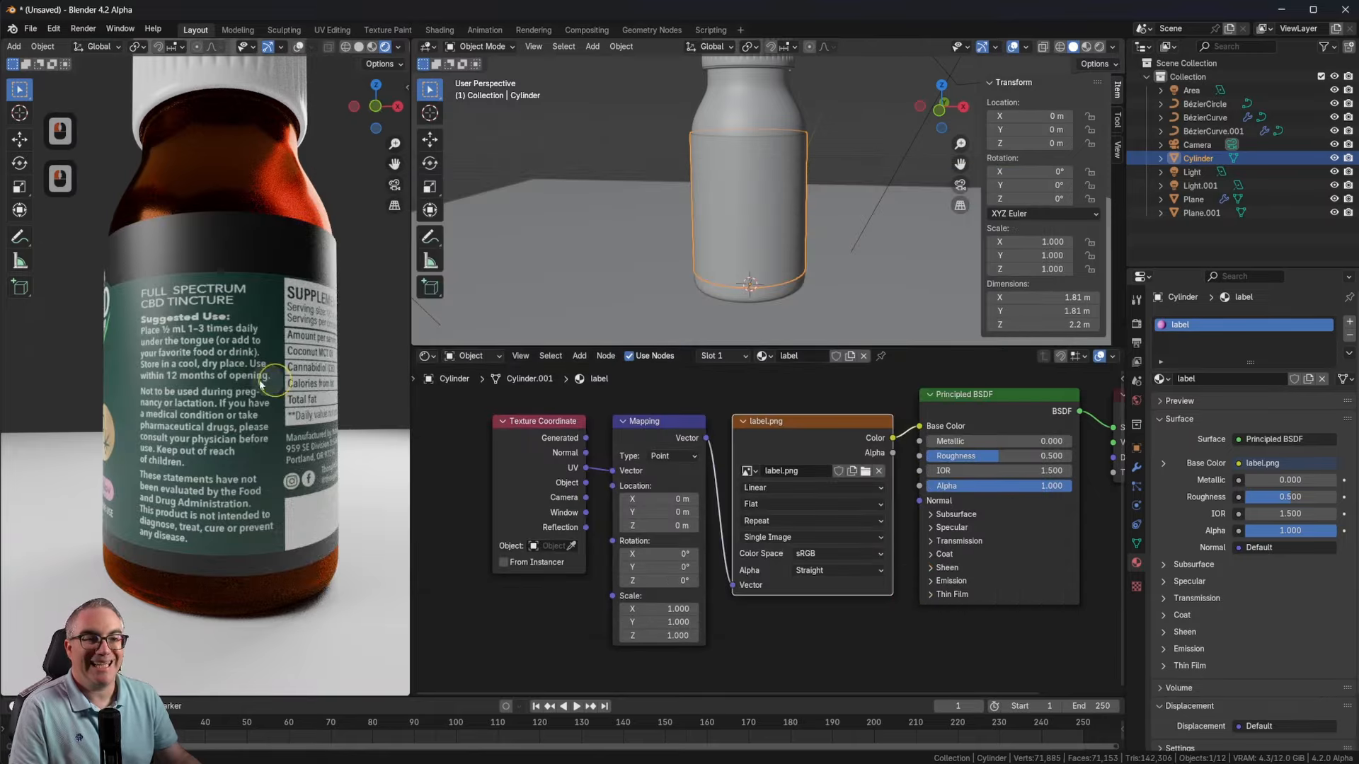
Step: View the label straight from the front in the rendered viewport
middle_click_drag(259, 382, 131, 379)
key("KP_1")
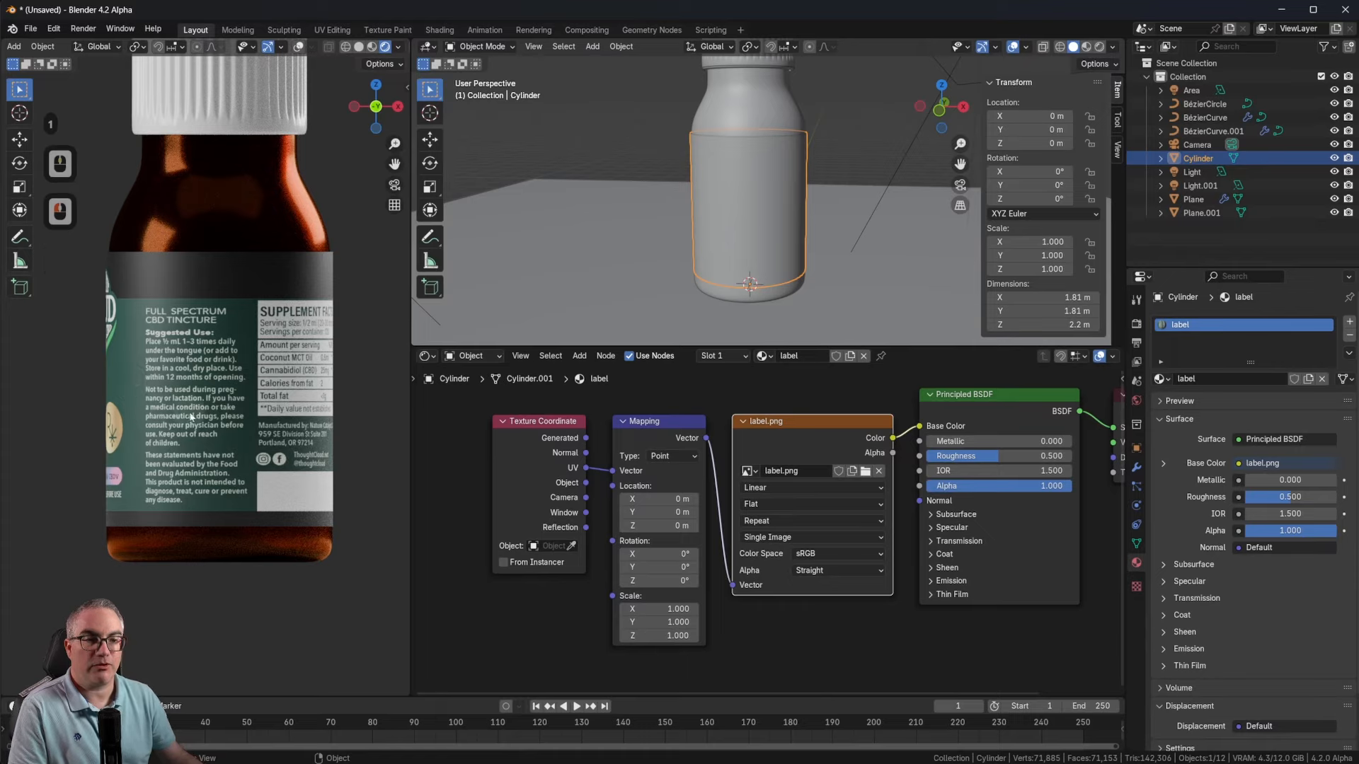
scroll(191, 417, "up", 1)
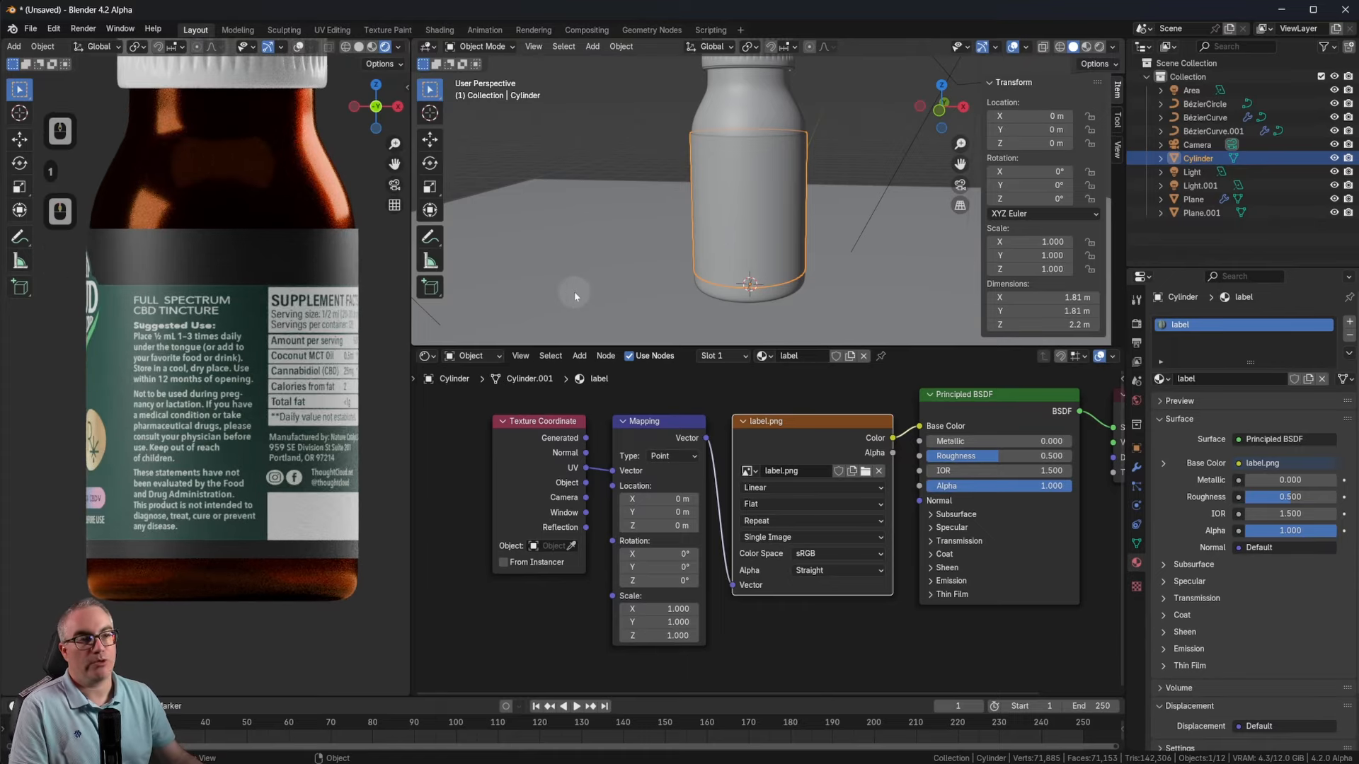
Step: Examine how the cylinder's UVs cover the label.png artwork in the UV Editing workspace, and return to the Layout workspace
left_click(336, 31)
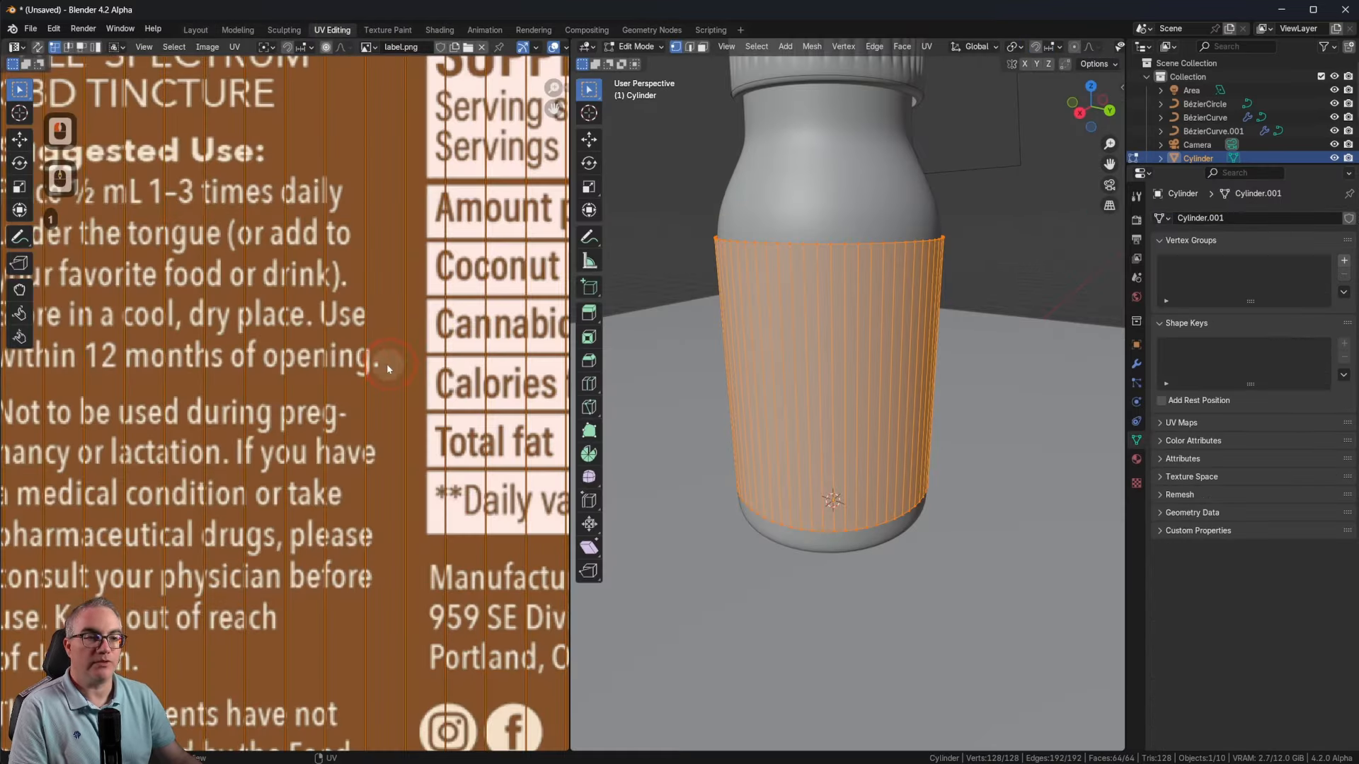
scroll(382, 368, "down", 8)
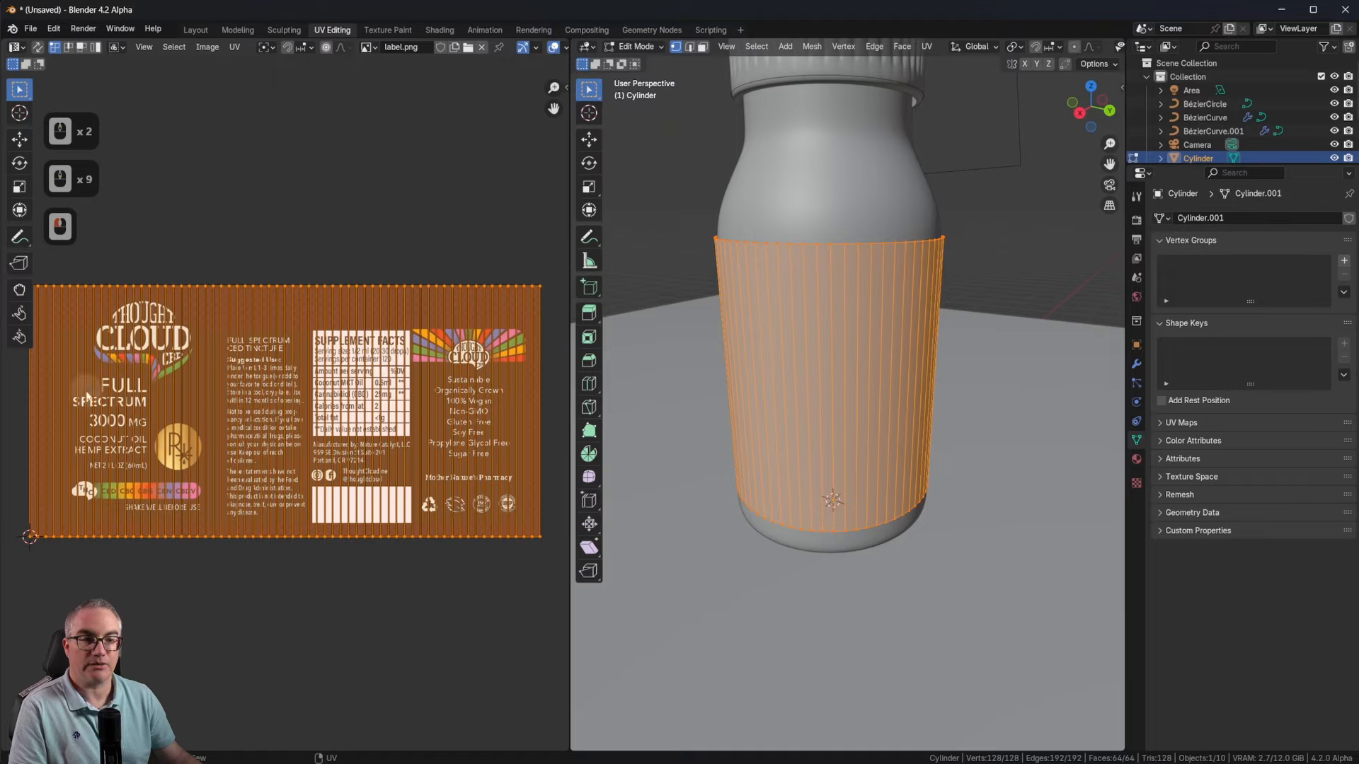
scroll(480, 336, "up", 4)
middle_click_drag(480, 336, 562, 371, "shift")
scroll(456, 407, "up", 3)
scroll(458, 414, "down", 2)
scroll(457, 413, "down", 4)
scroll(342, 303, "up", 1)
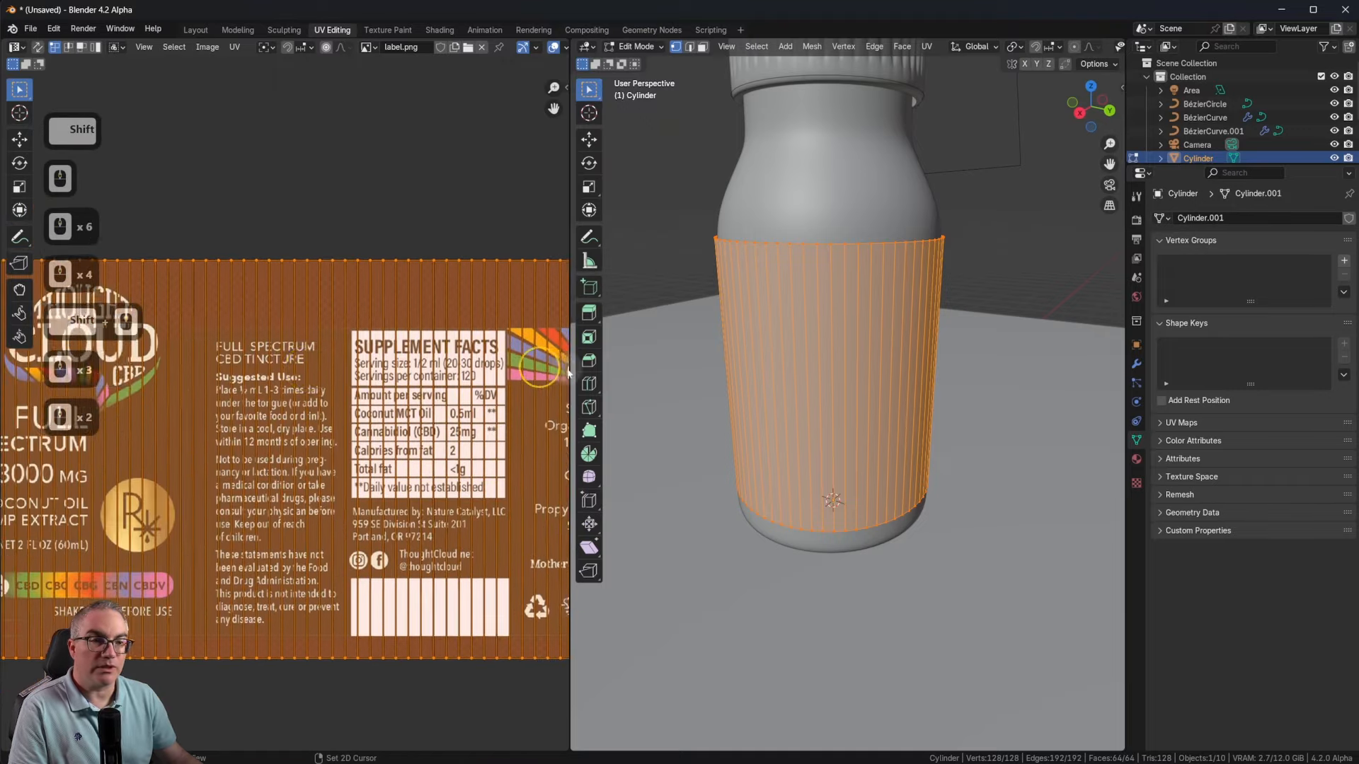
middle_click_drag(187, 375, 21, 376, "shift")
middle_click(162, 280, "shift")
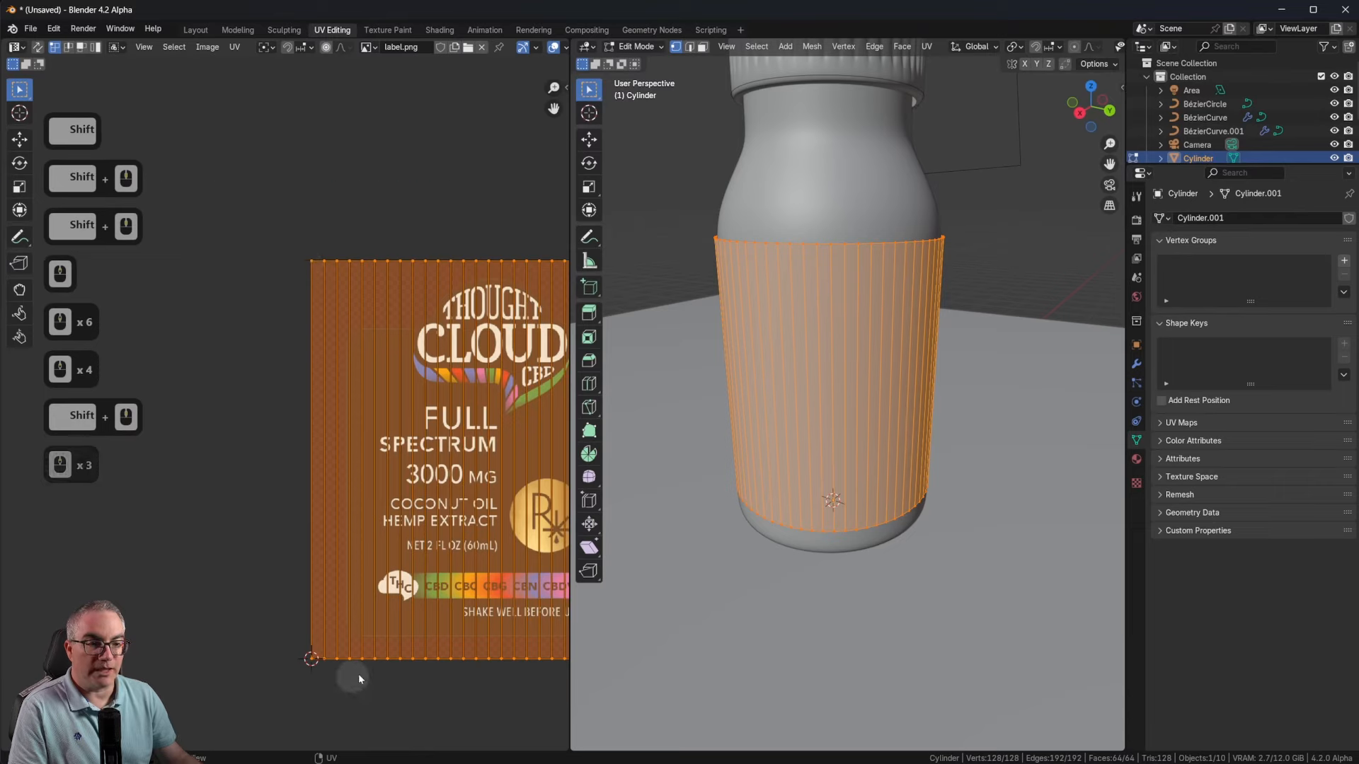
middle_click_drag(358, 678, 247, 591, "shift")
middle_click_drag(387, 369, 314, 363, "shift")
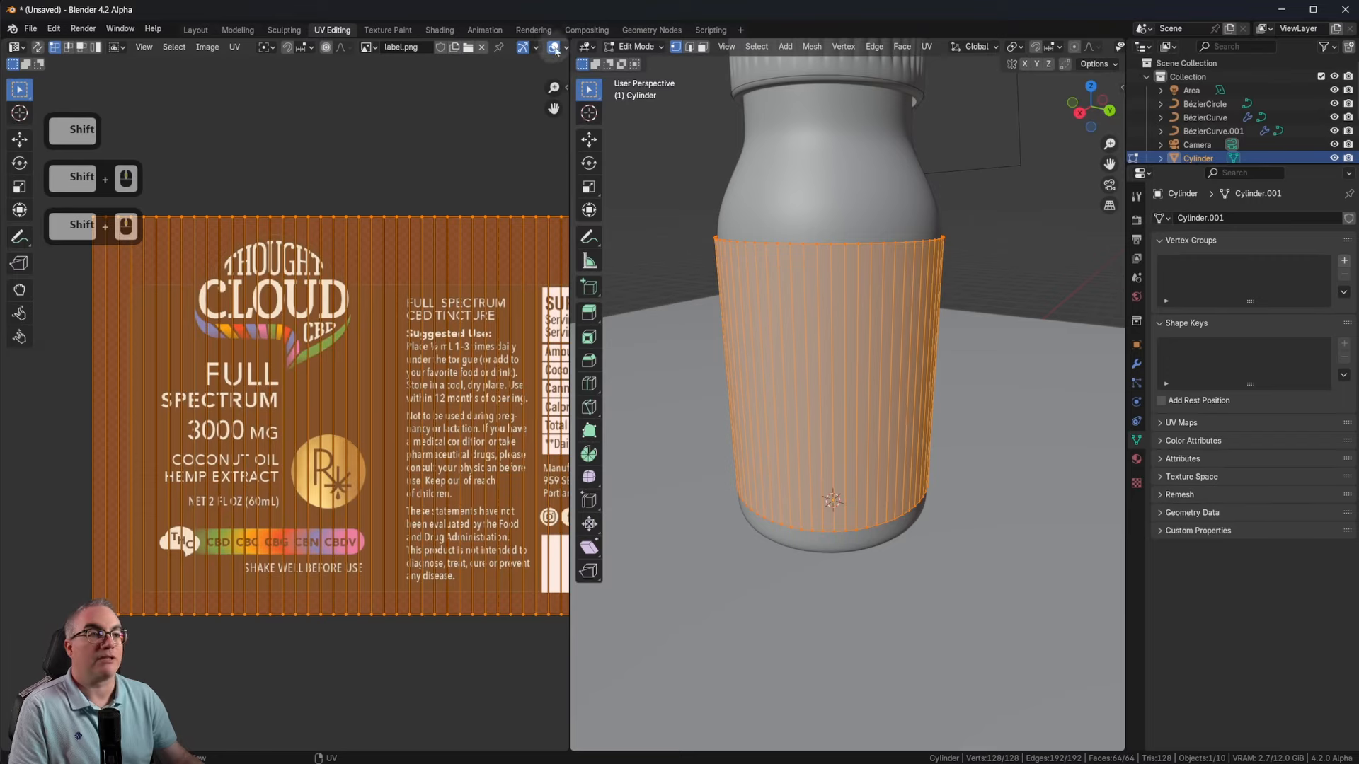
left_click(192, 30)
Step: Rotate the label cylinder about 100° around the global Z axis so the Thought Cloud logo faces the front
middle_click_drag(453, 212, 476, 294, "shift")
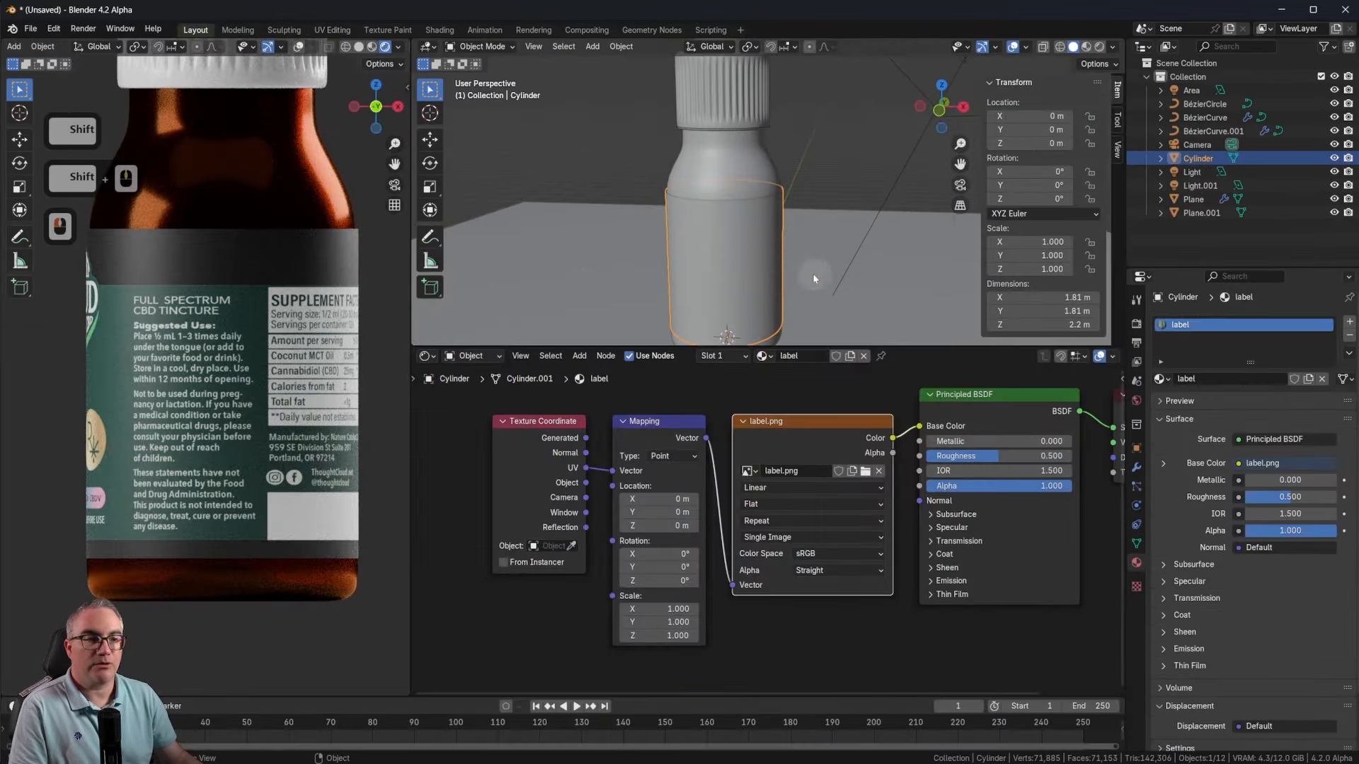
middle_click_drag(777, 286, 737, 261)
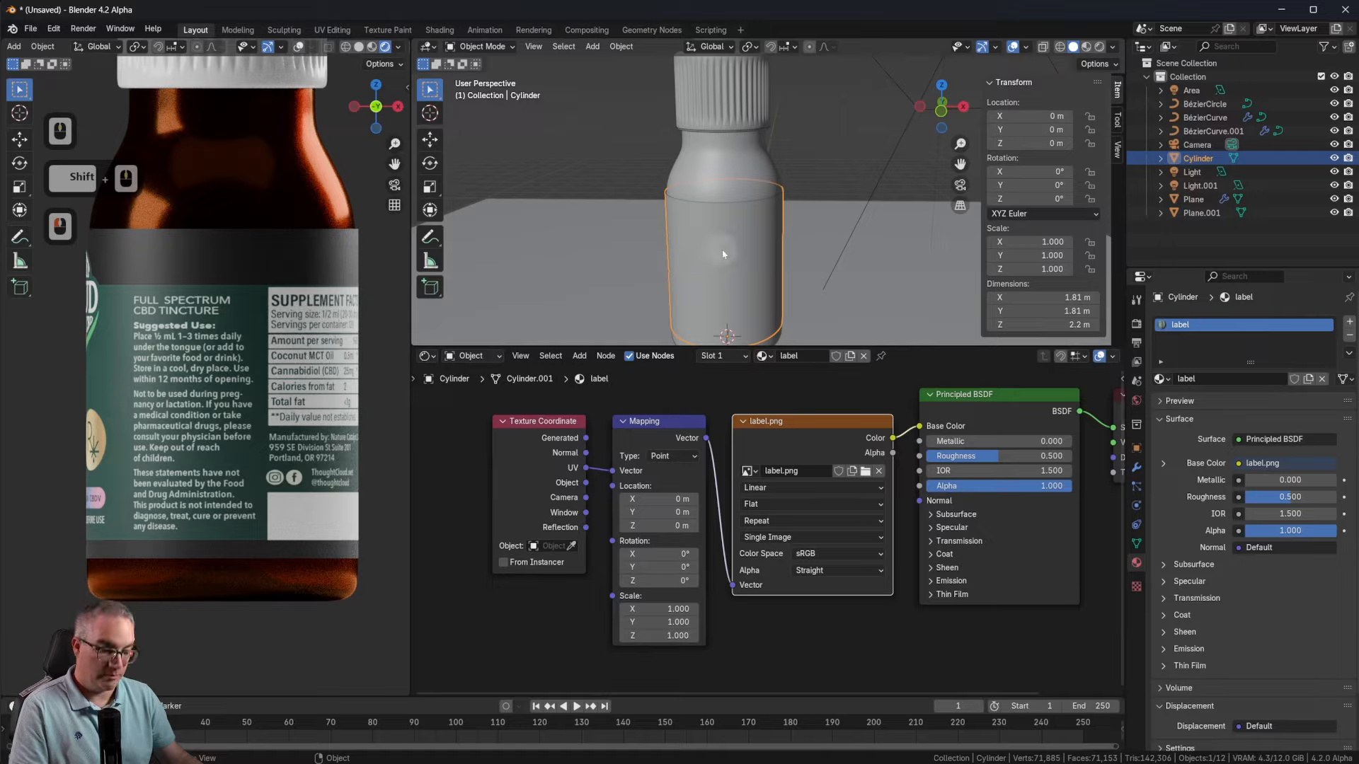
key("r")
key("z")
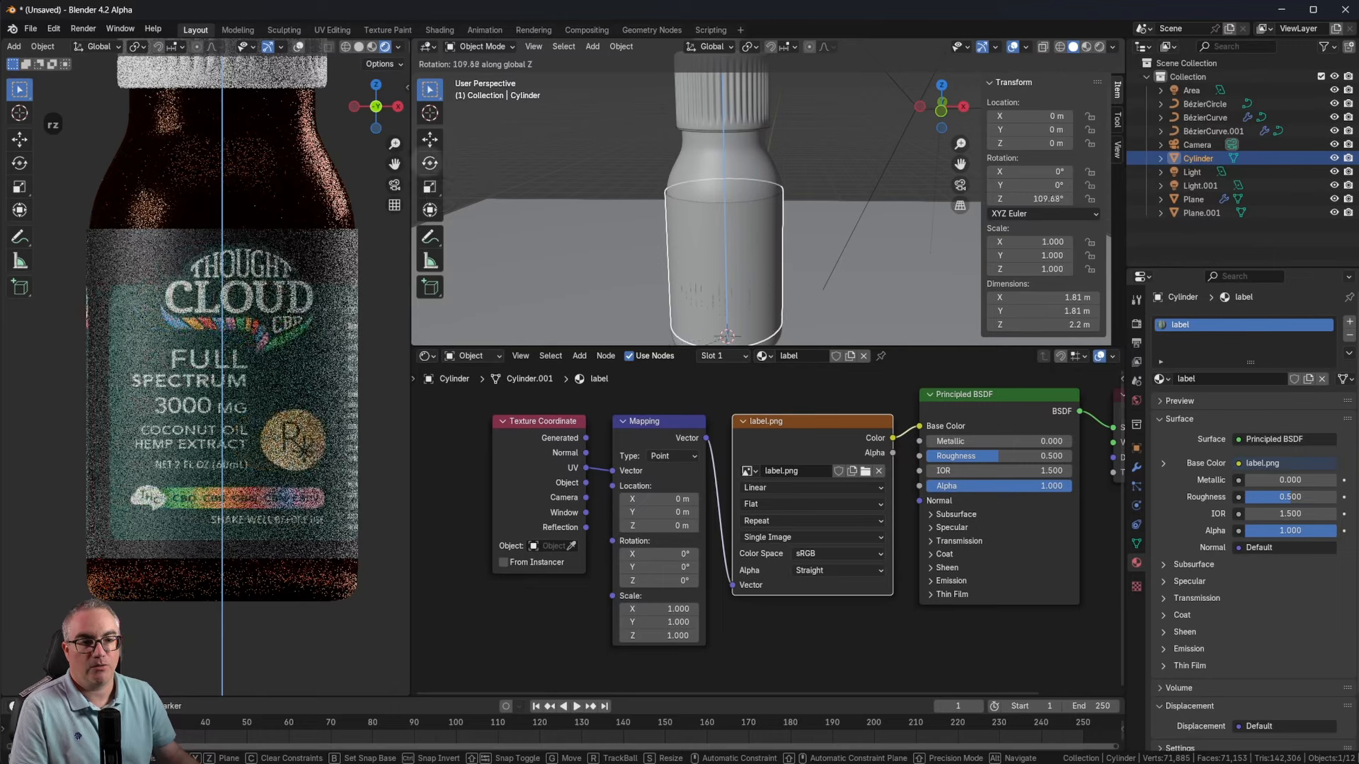
left_click(926, 235)
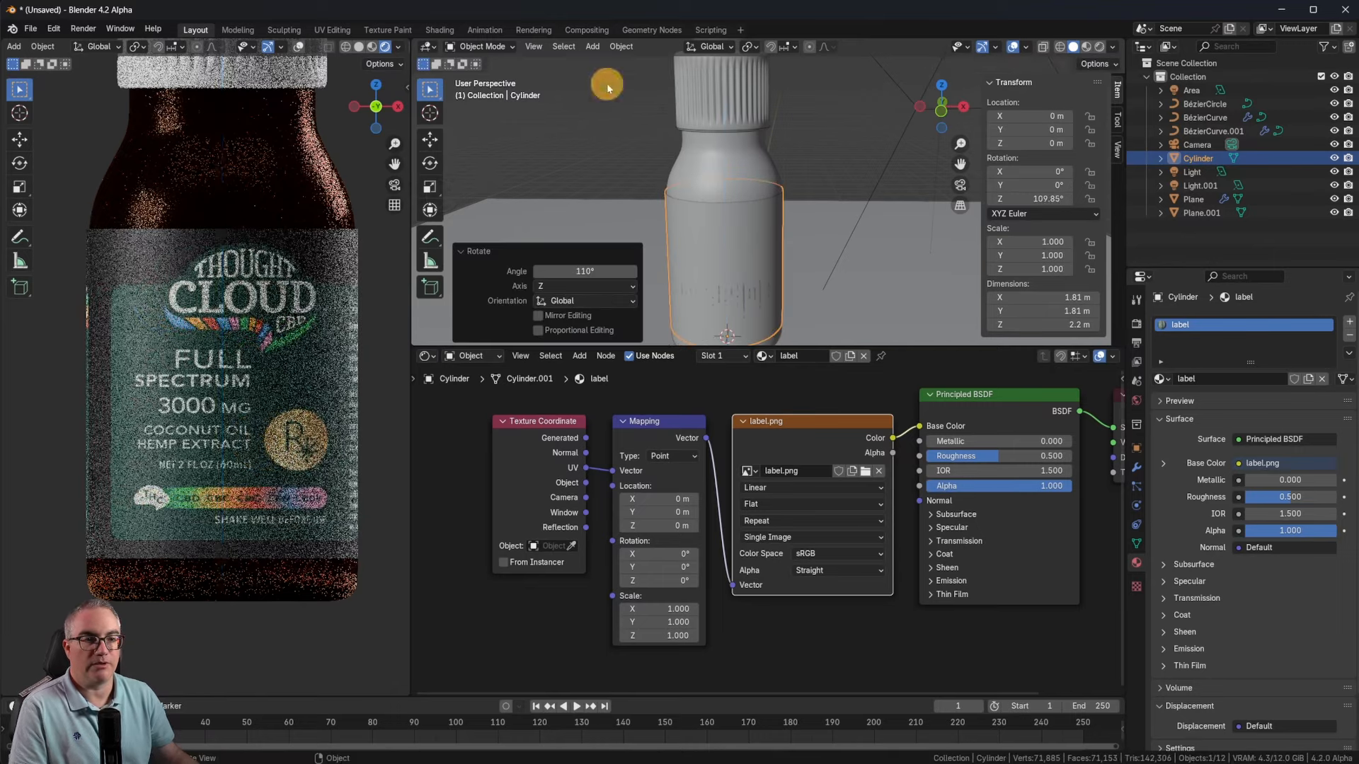
key("r")
key("z")
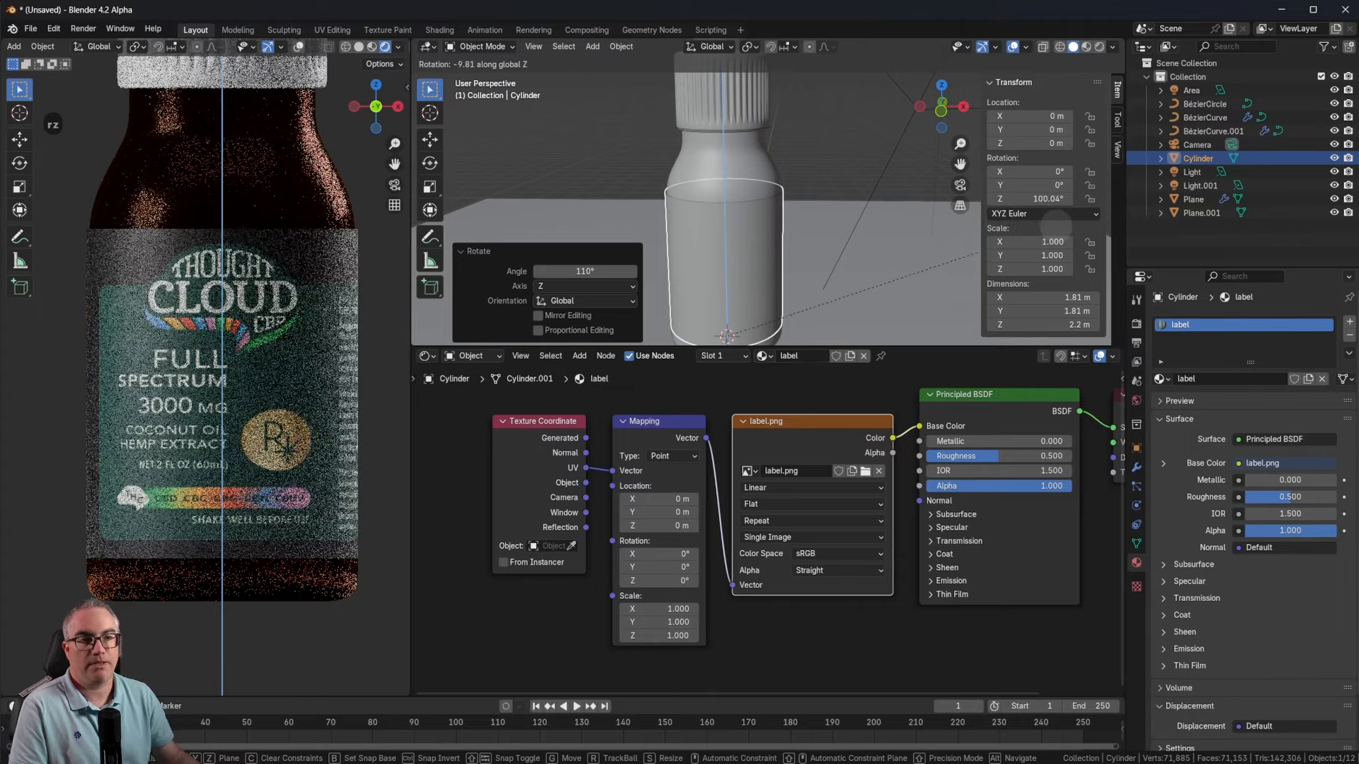
left_click(1054, 225)
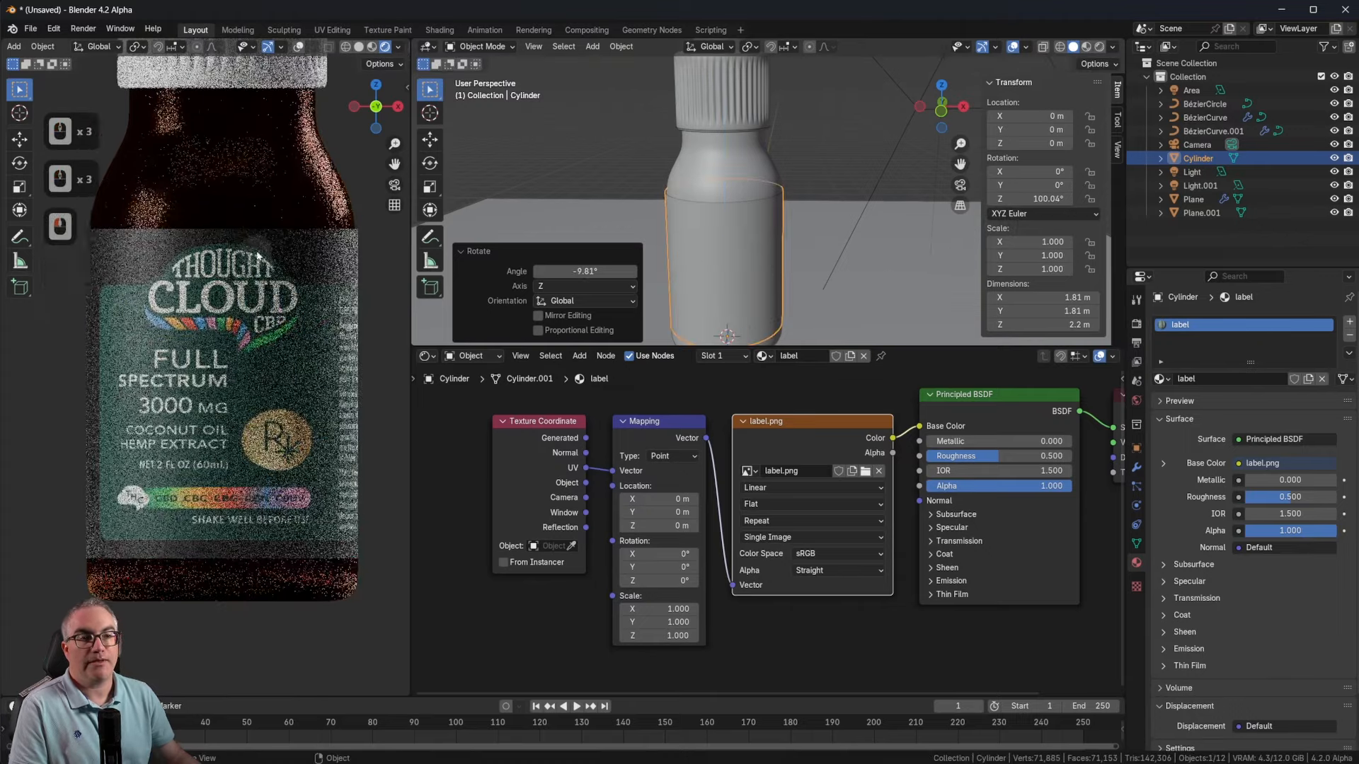
Step: Make room beside the label.png node and connect its Alpha output to the Principled BSDF's Alpha input
middle_click_drag(258, 257, 307, 349, "shift")
scroll(124, 274, "down", 2)
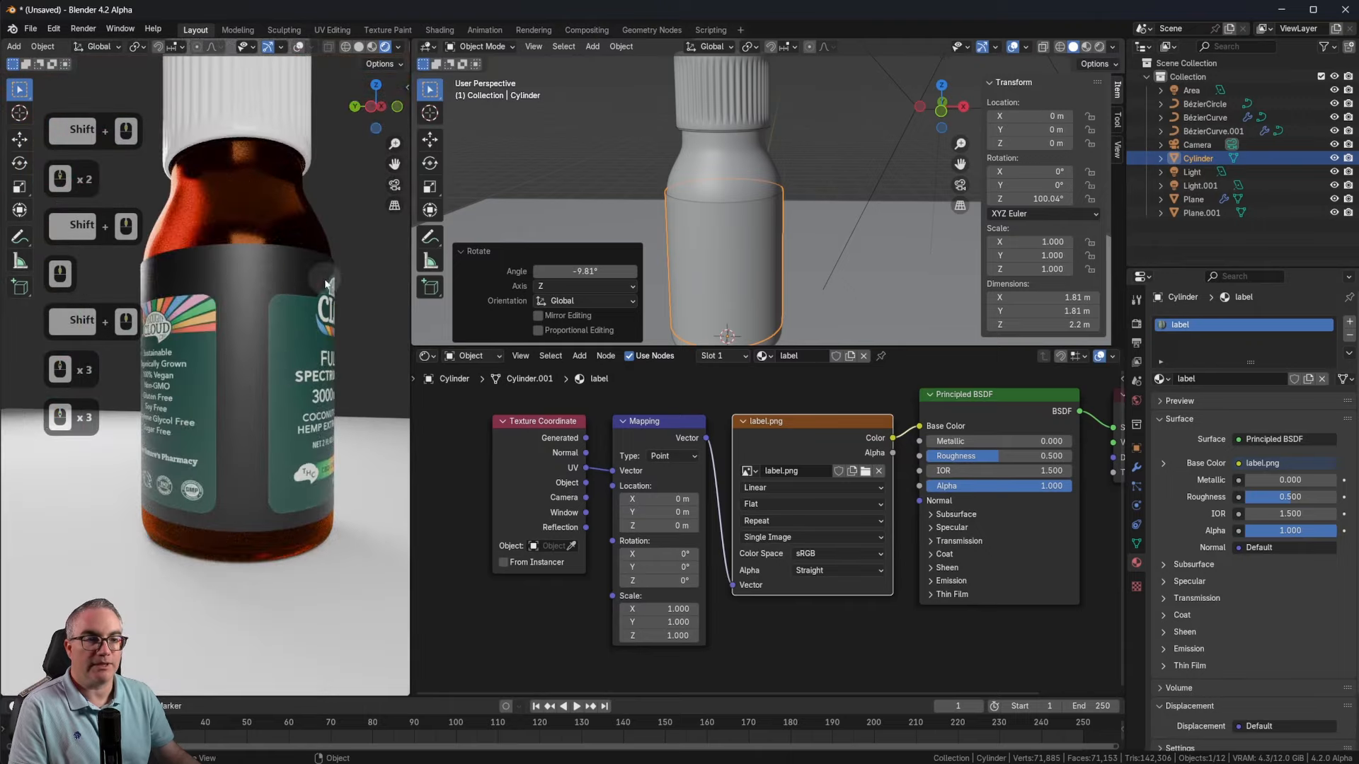
scroll(325, 283, "up", 2)
middle_click_drag(884, 563, 618, 534)
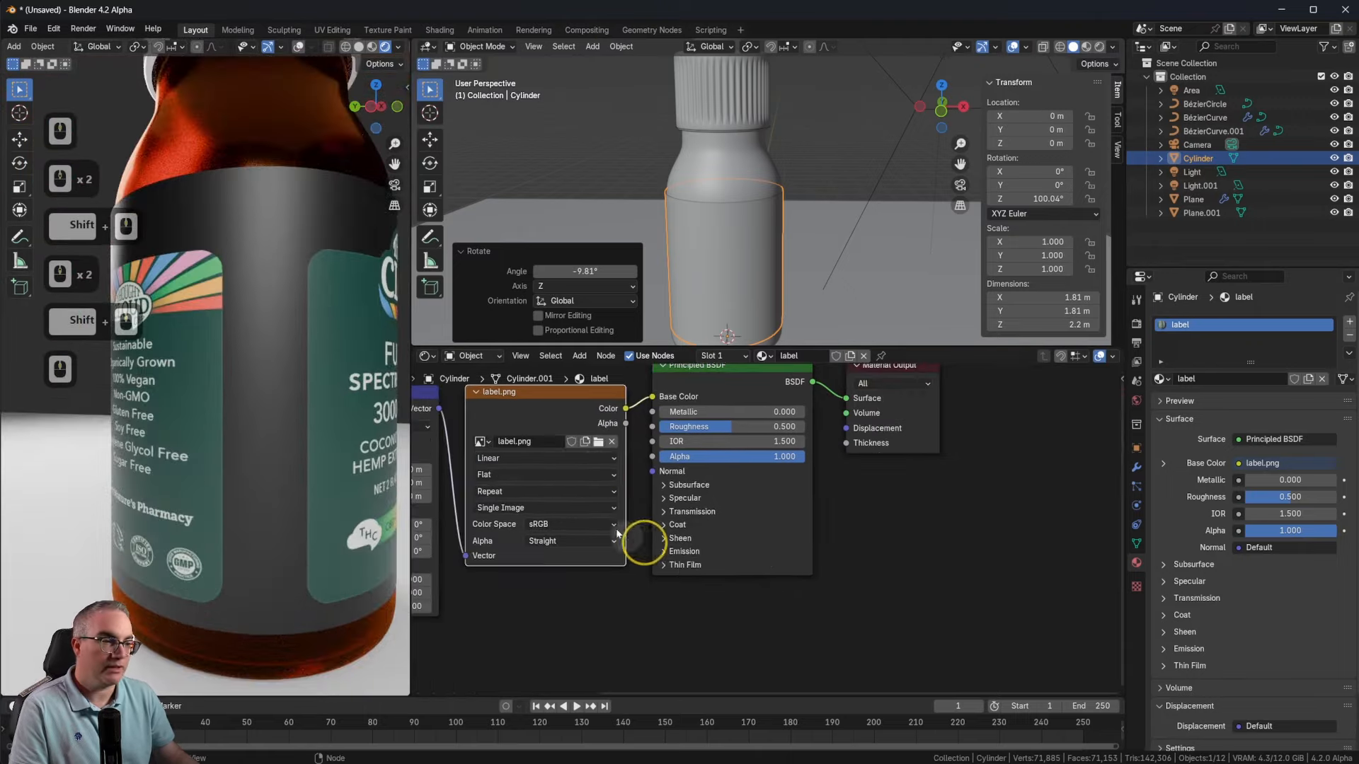
left_click(557, 407)
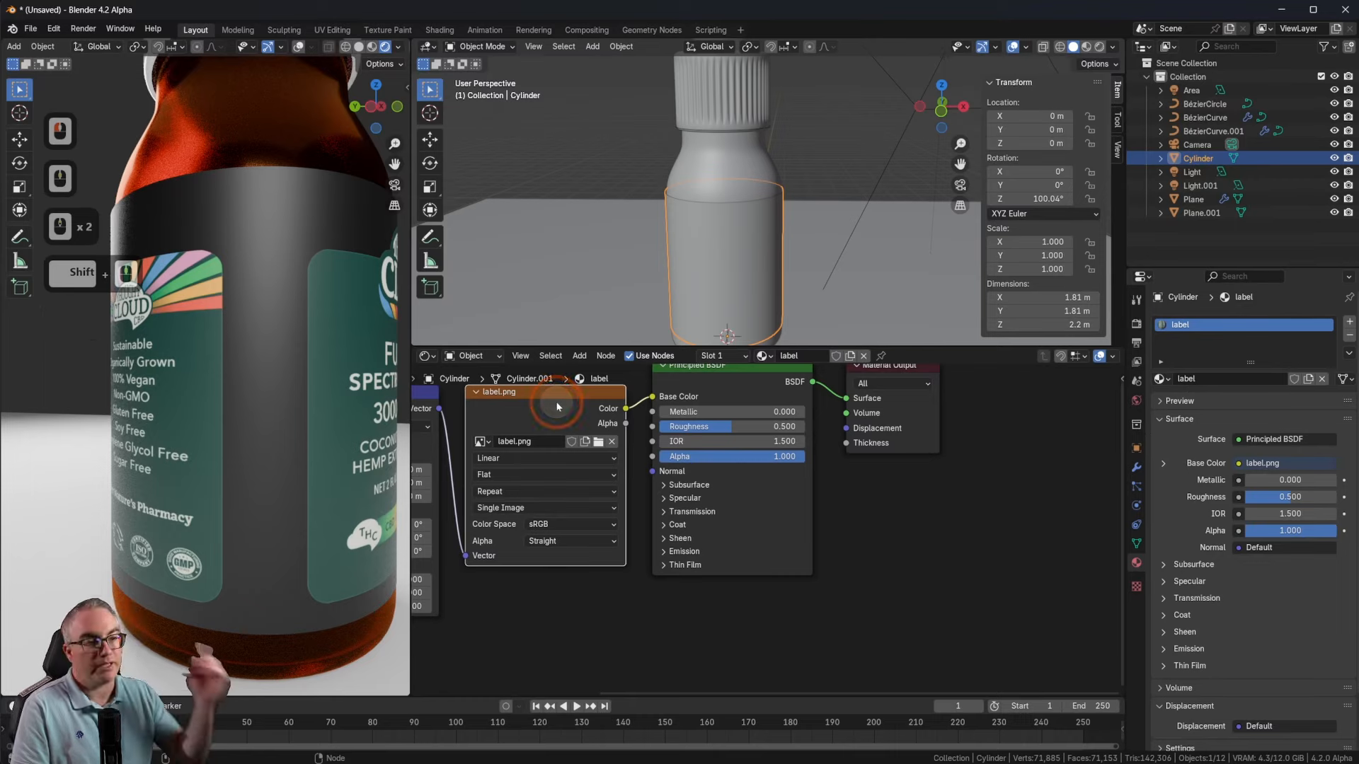
middle_click_drag(1063, 485, 1050, 541)
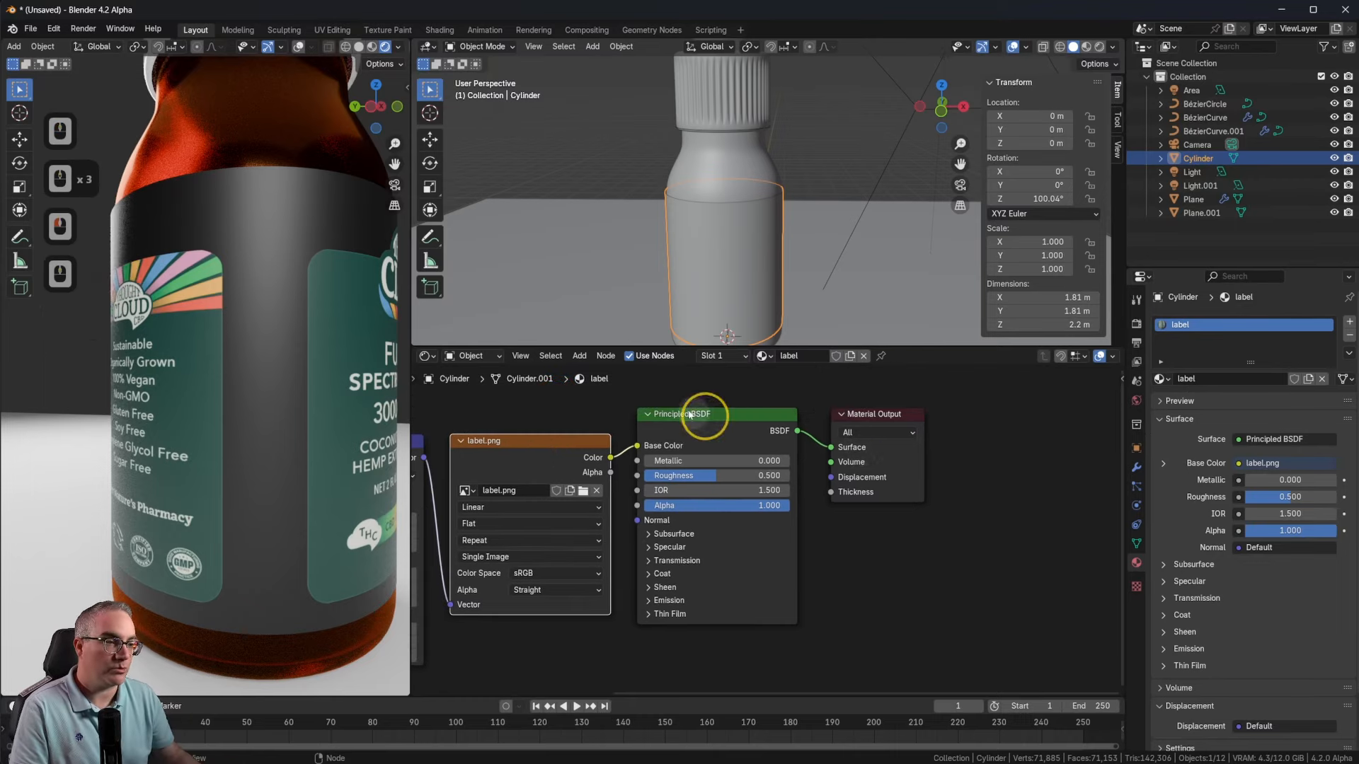
left_click_drag(712, 410, 946, 571)
key("g")
left_click(1010, 580)
left_click(613, 474)
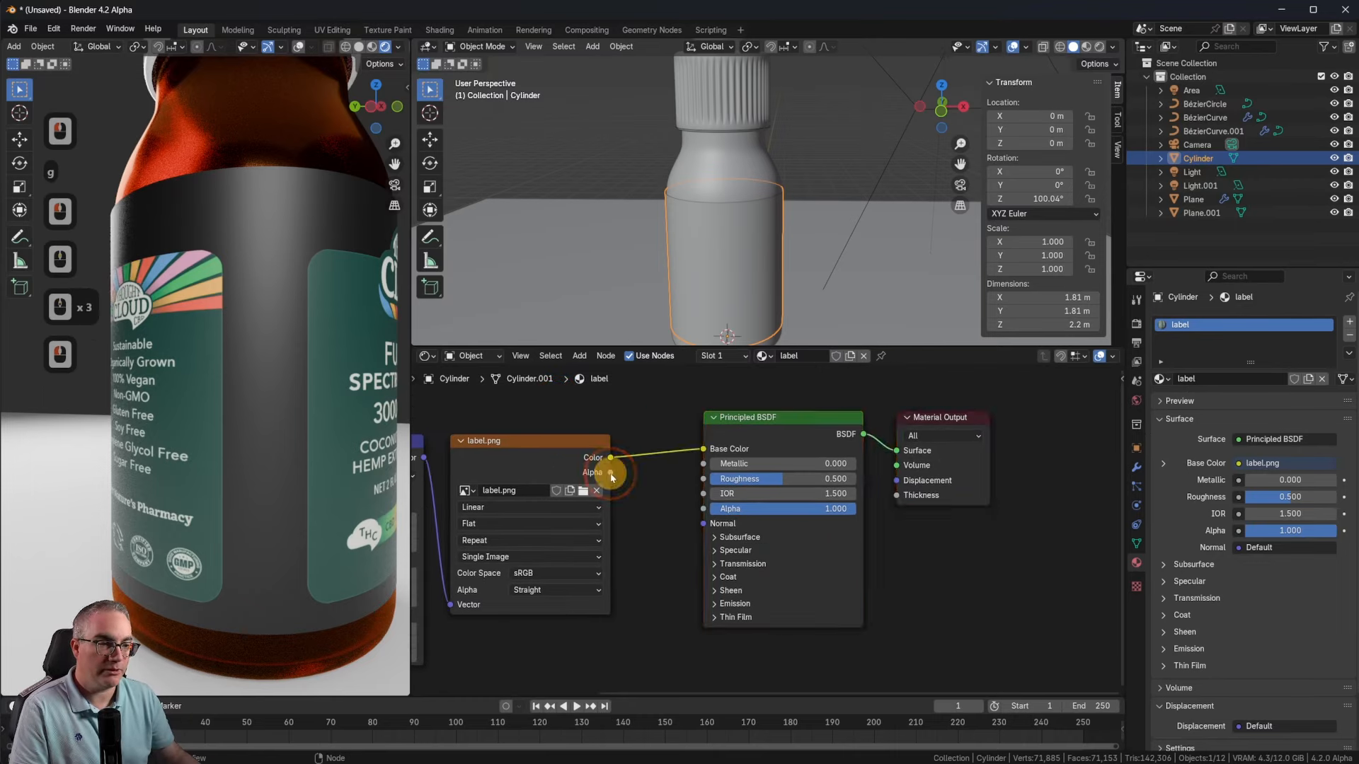
left_click_drag(614, 477, 704, 509)
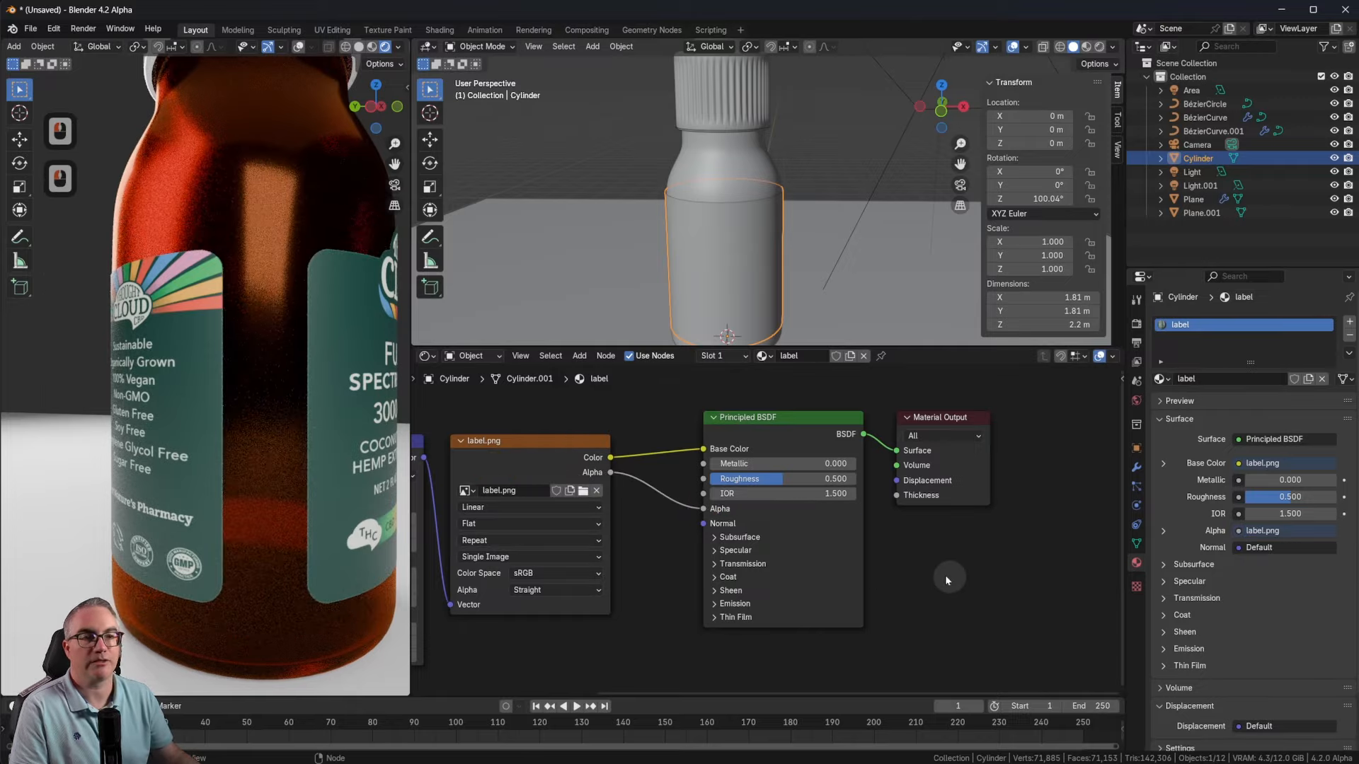
Step: Set the label material's roughness to 0.271
scroll(327, 383, "down", 4)
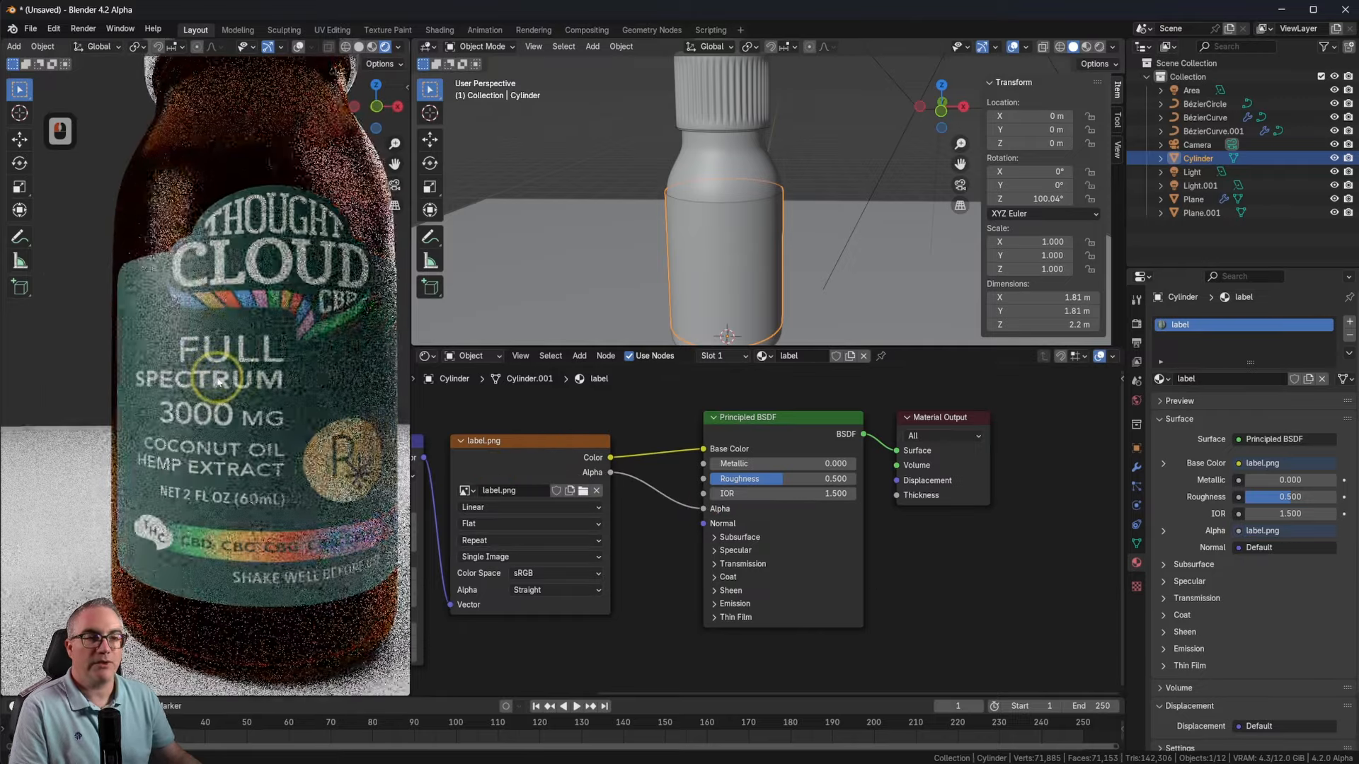
middle_click_drag(319, 379, 297, 399)
scroll(297, 399, "up", 3)
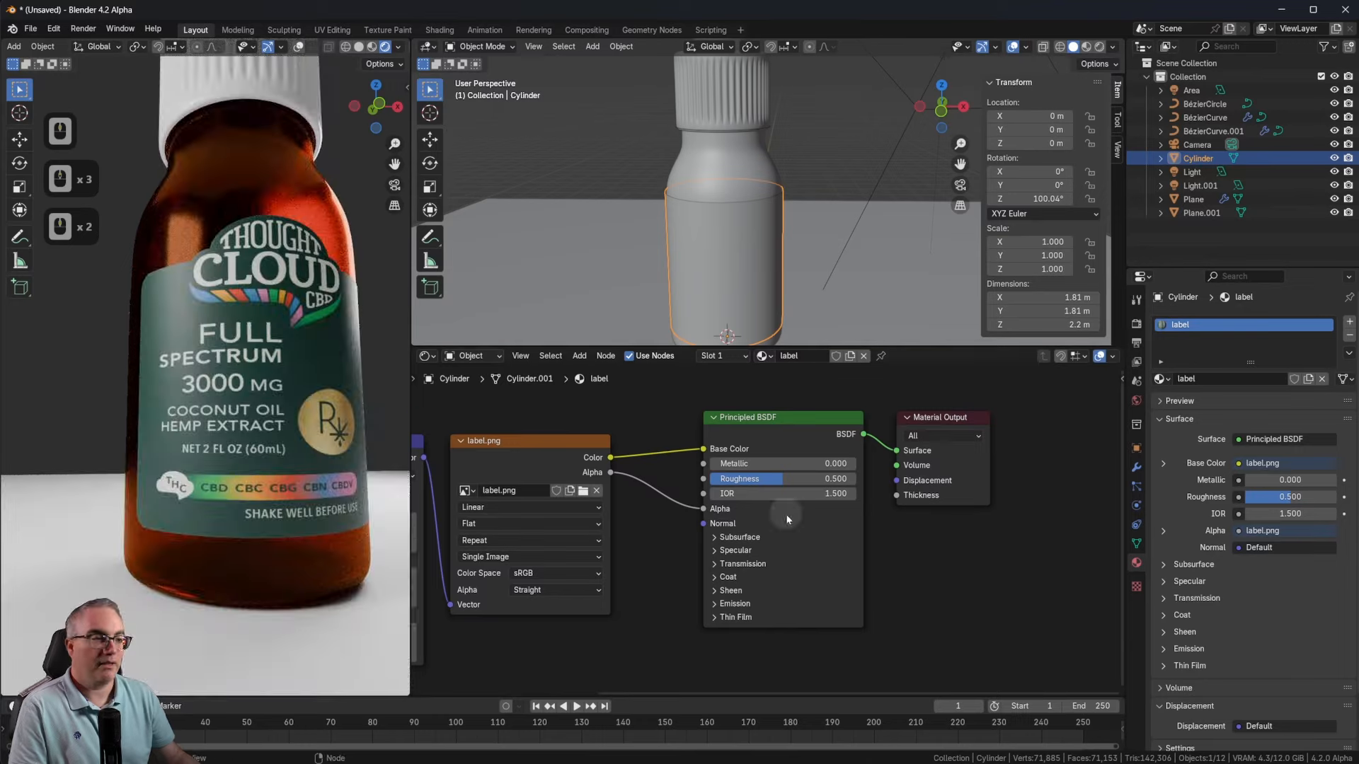
scroll(787, 457, "up", 5)
left_click_drag(788, 457, 726, 449)
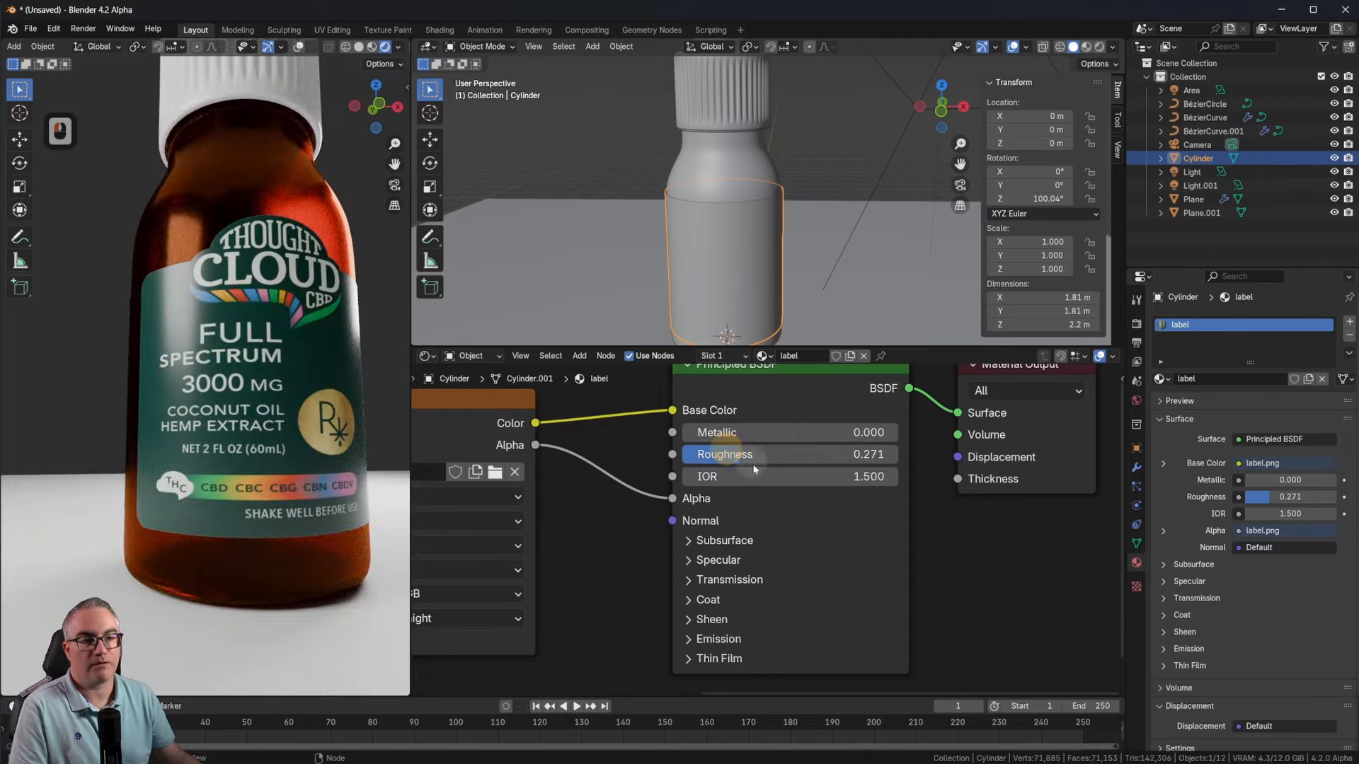
Step: Widen the rendered viewport and inspect the labelled bottle from close up and as a whole
middle_click_drag(297, 435, 279, 439)
scroll(279, 439, "down", 4)
mouse_move(280, 438)
middle_mouse_down()
mouse_move(303, 333)
mouse_move(275, 429)
middle_mouse_up()
scroll(306, 346, "down", 3)
scroll(306, 347, "up", 7)
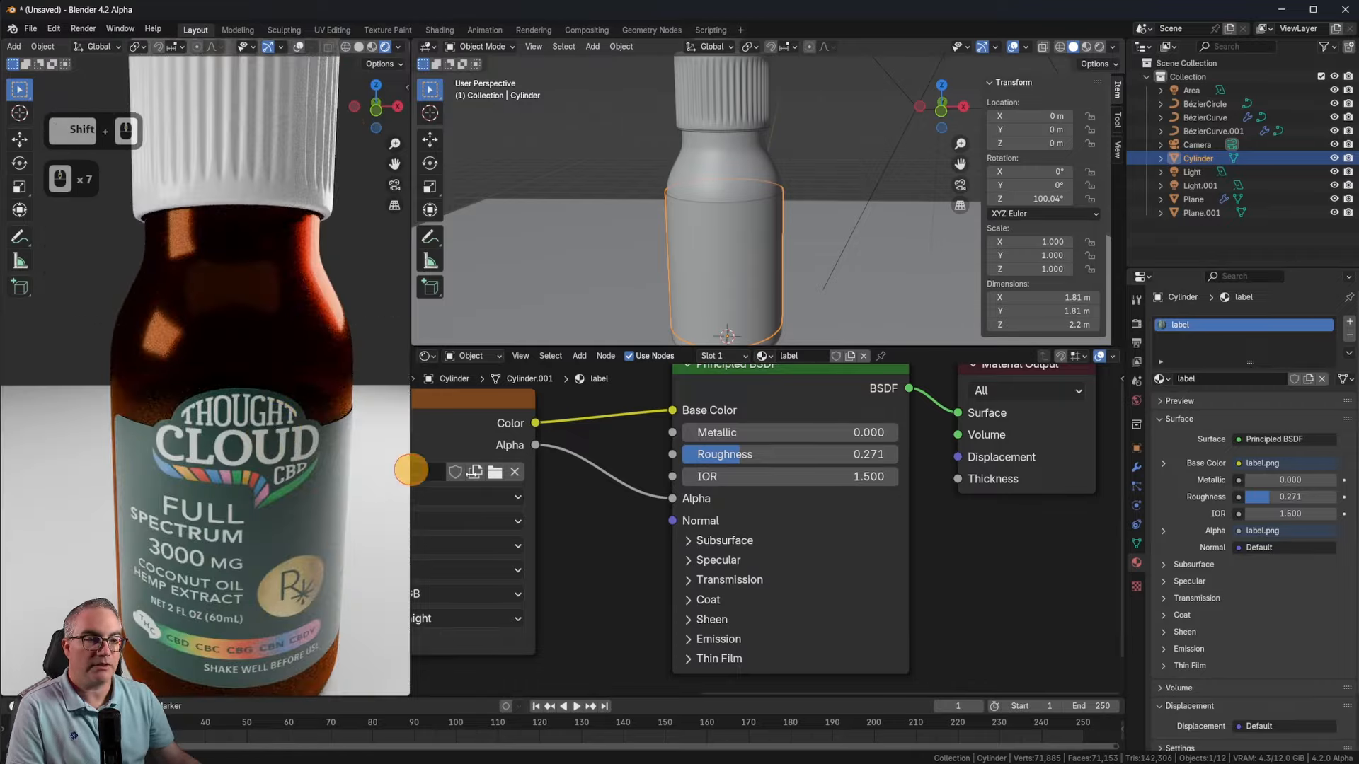
left_click_drag(411, 470, 661, 470)
scroll(495, 453, "down", 3)
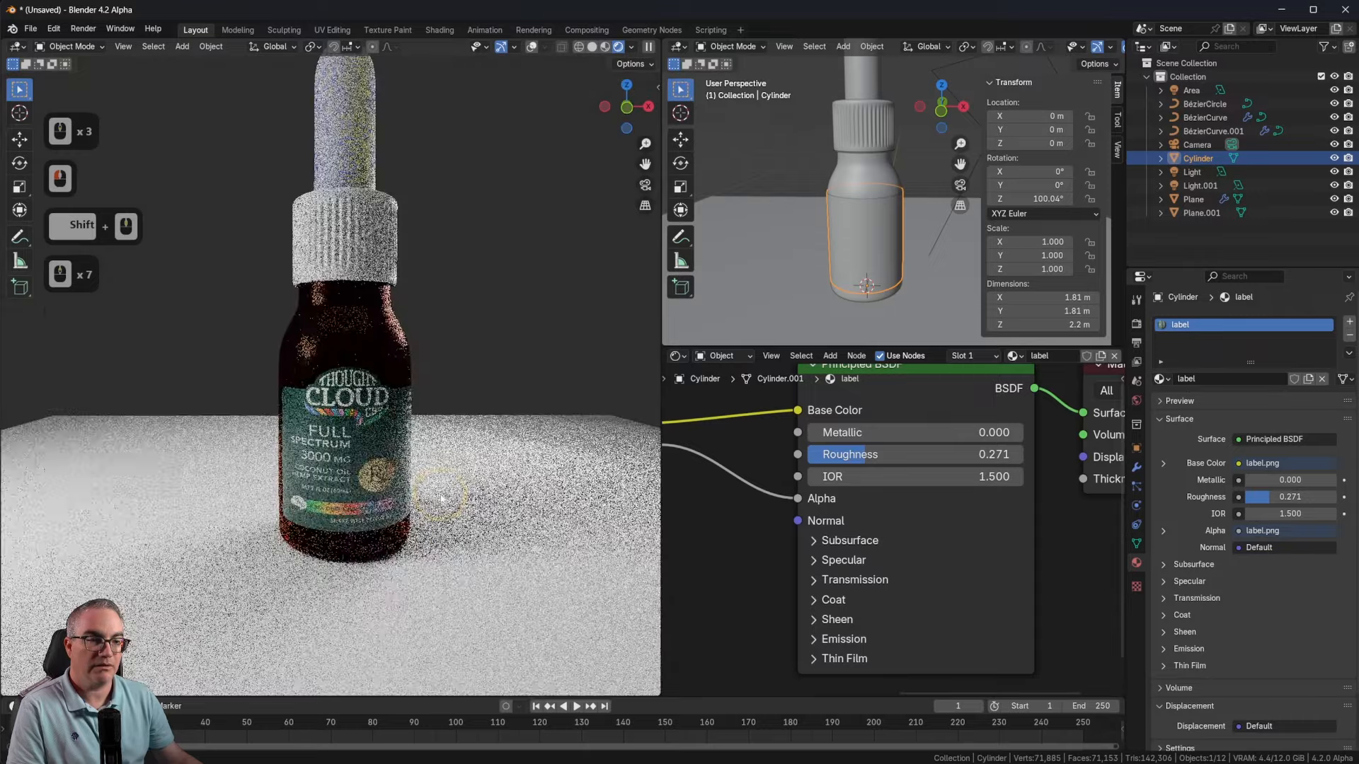
middle_click_drag(440, 494, 495, 403)
Step: Brighten the bottle's Glass BSDF color to a value of 0.701, reduce its saturation, and check the glass from several views
left_click(346, 510)
left_click(932, 566)
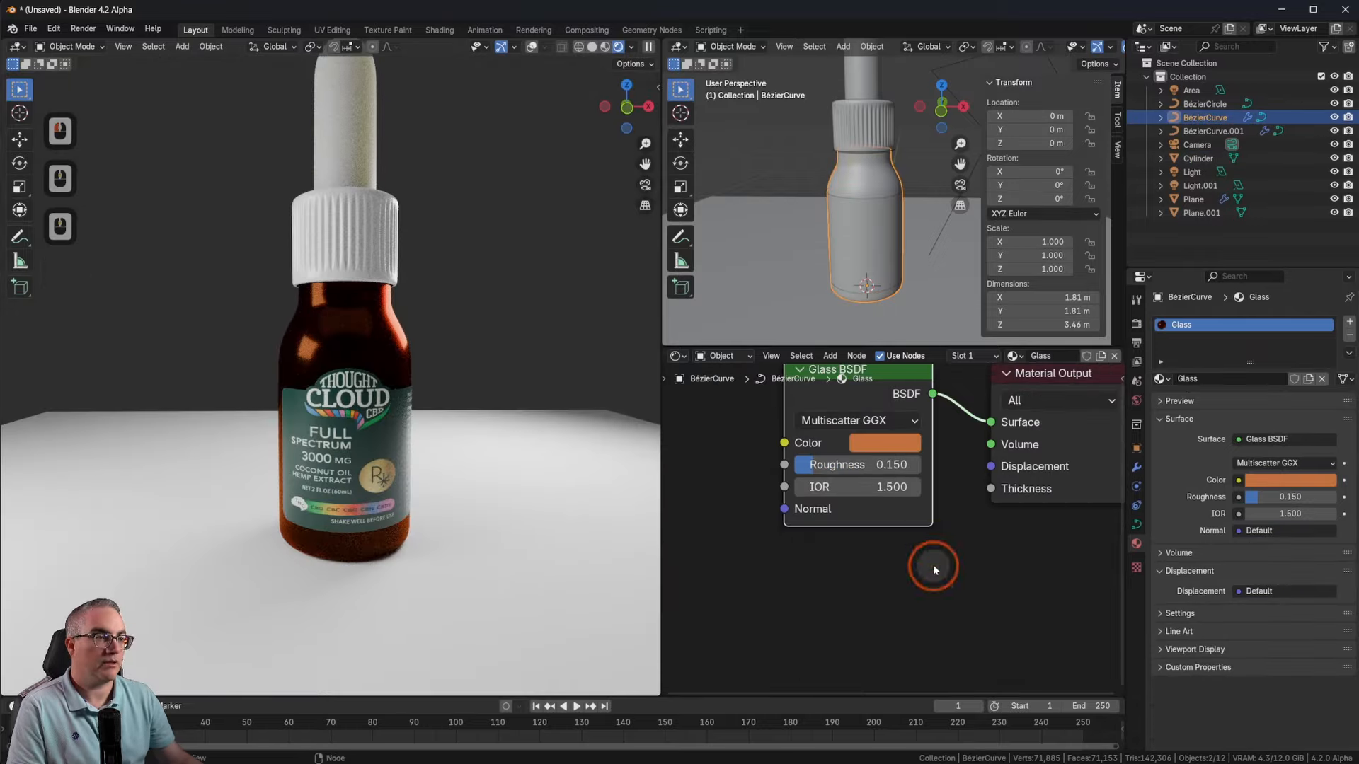
middle_click_drag(932, 565, 899, 614, "shift")
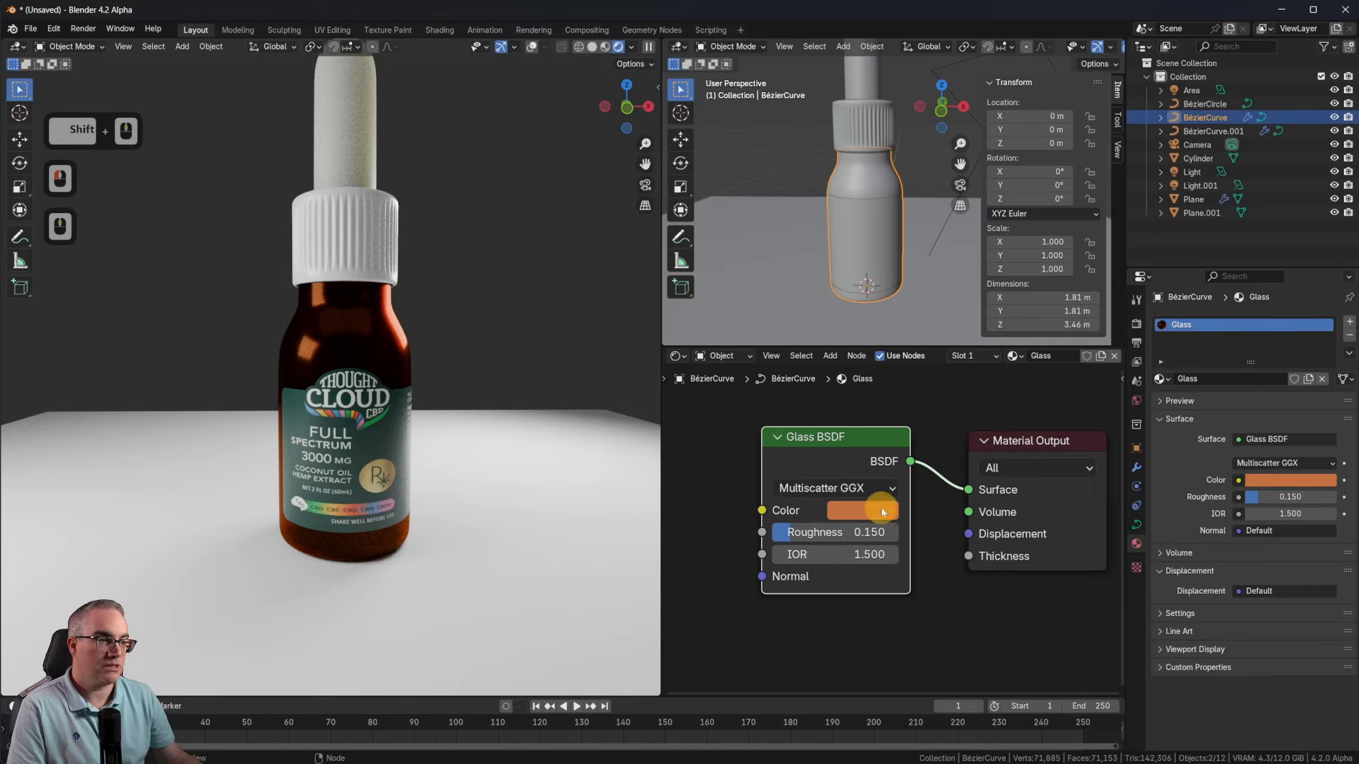
left_click(862, 509)
left_click_drag(1028, 240, 1026, 223)
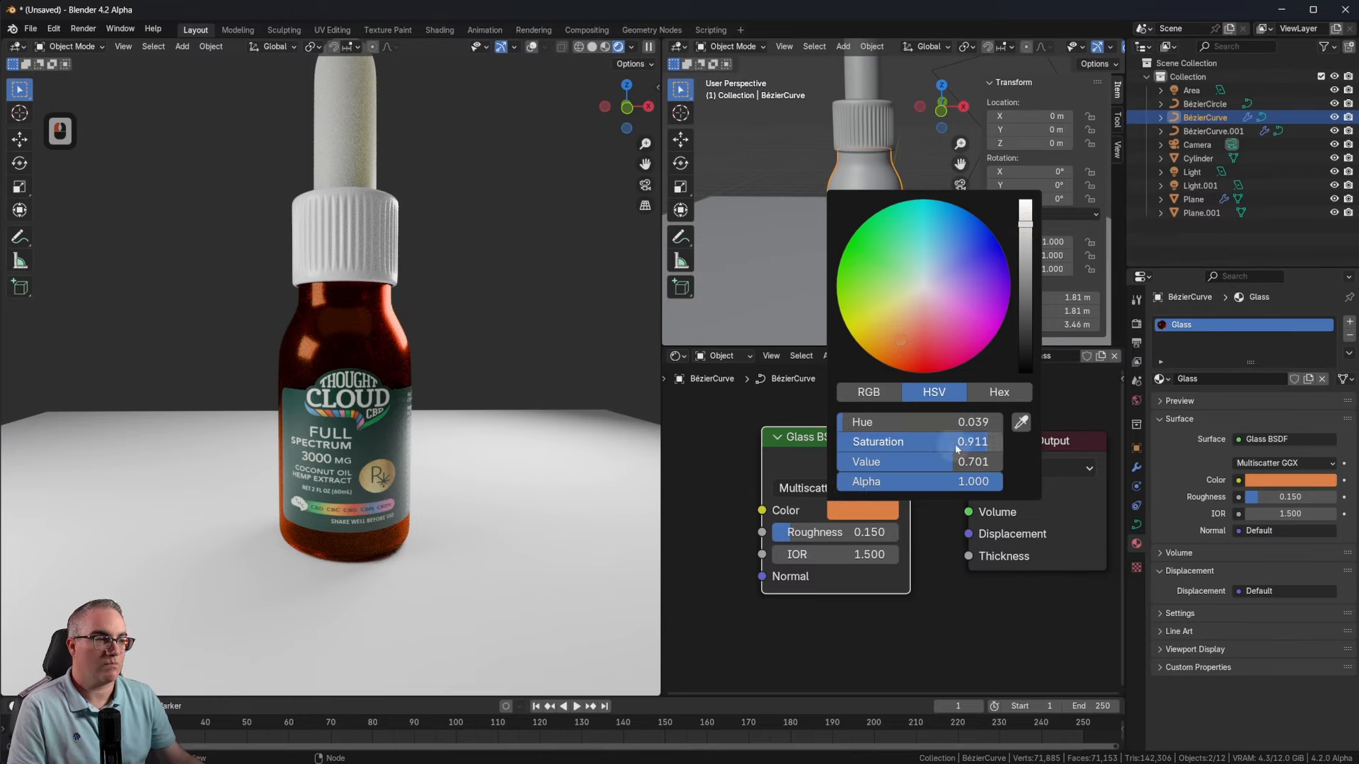
left_click_drag(957, 448, 940, 441)
scroll(357, 370, "up", 4)
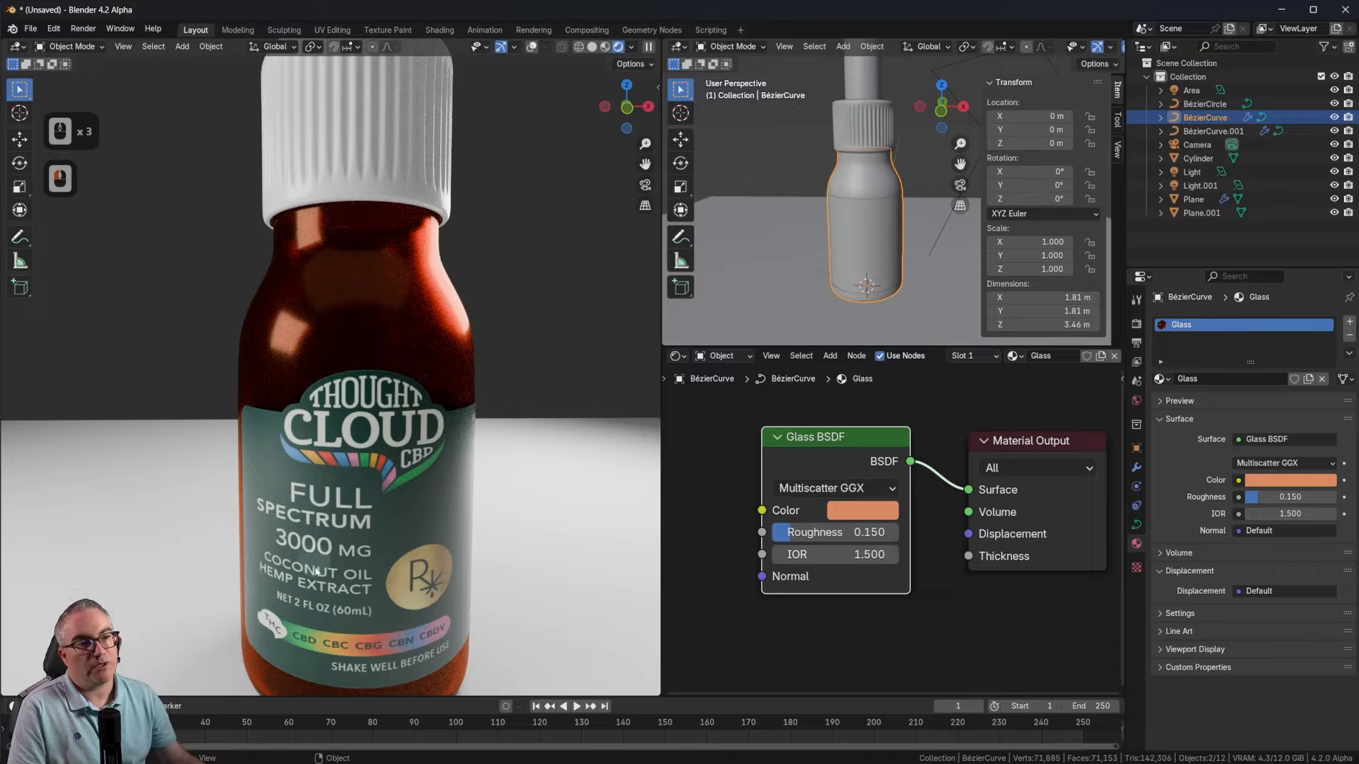
scroll(357, 332, "down", 2)
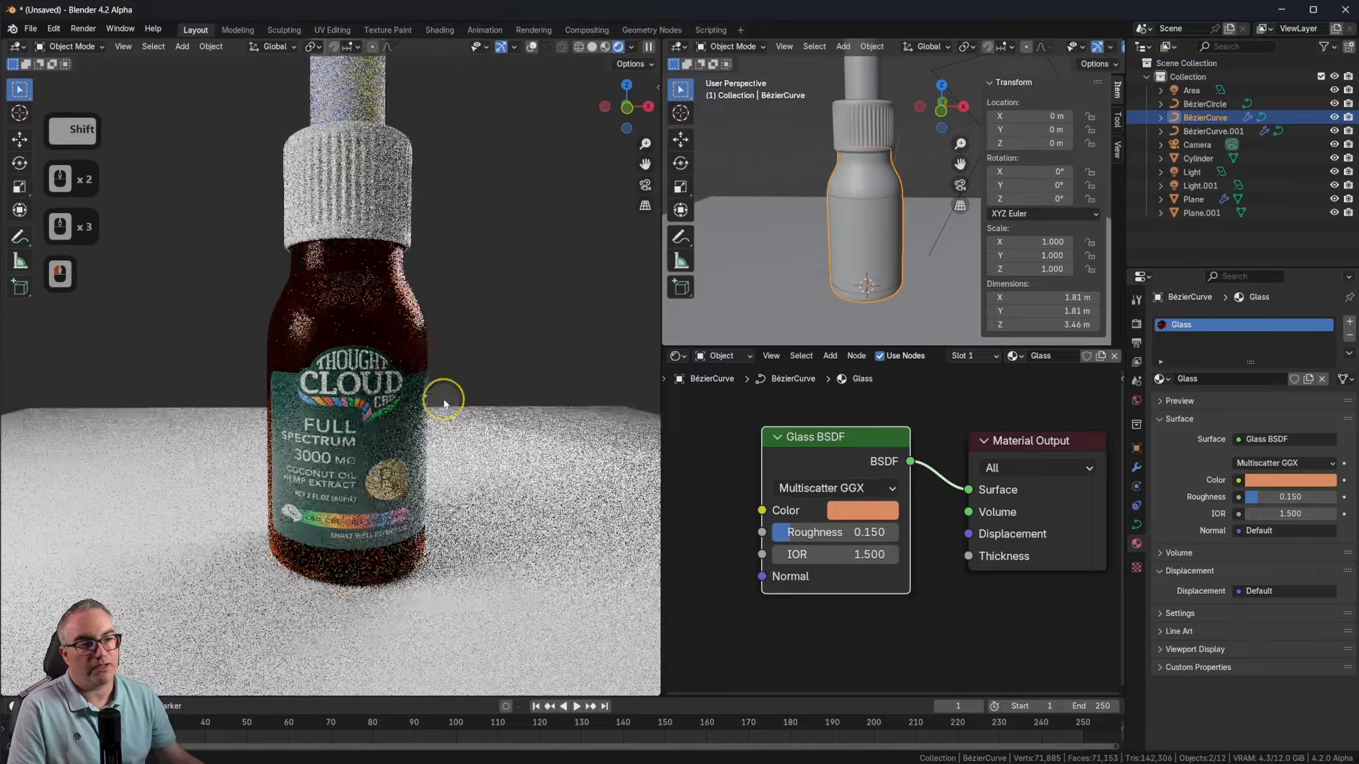
middle_click_drag(451, 392, 476, 341, "shift")
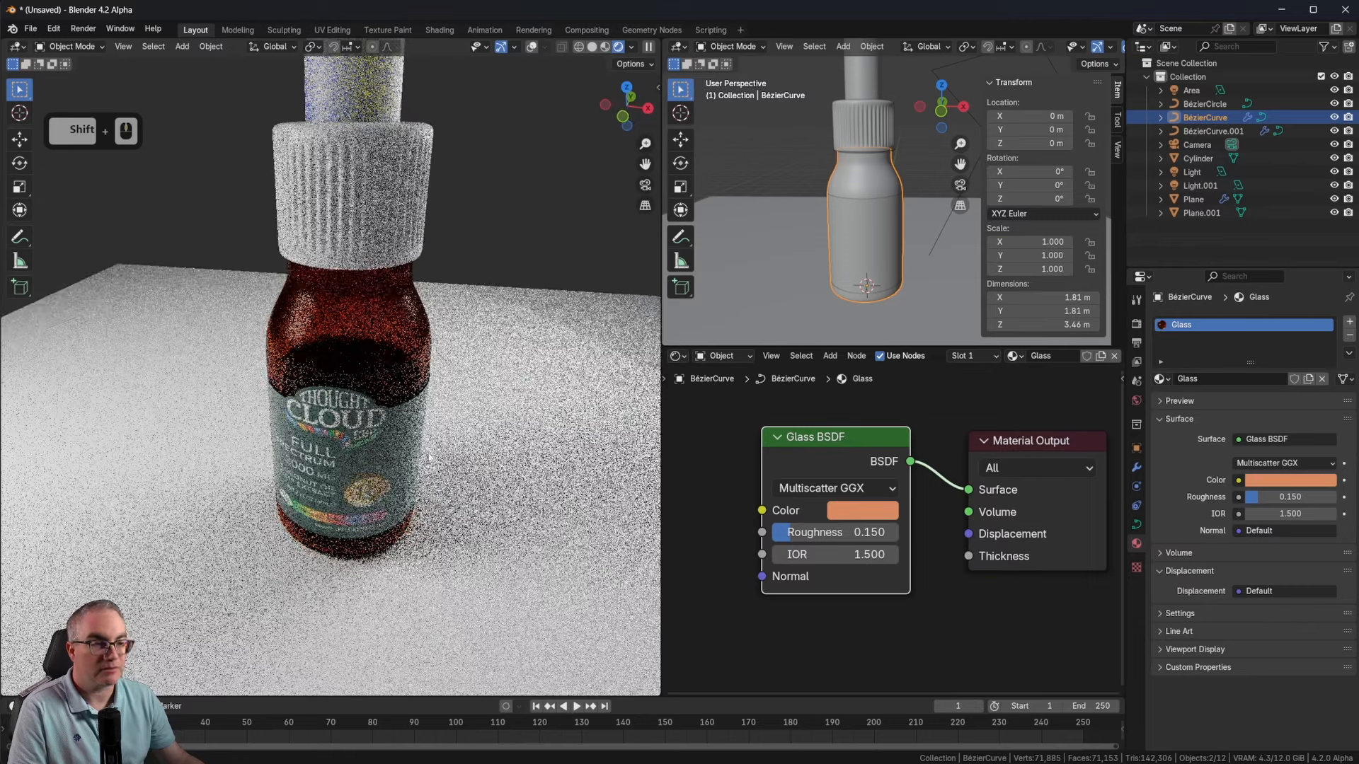
middle_click_drag(418, 463, 365, 298)
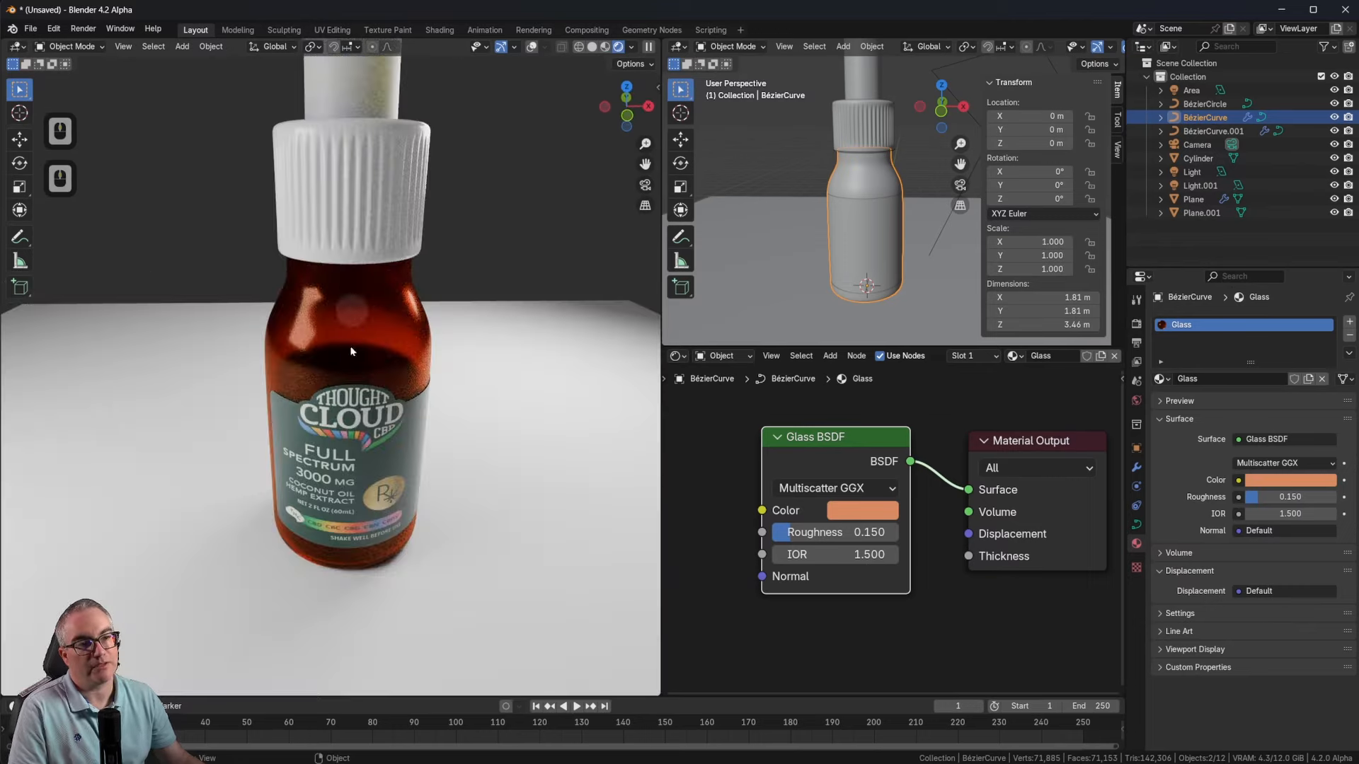
Step: Enlarge the solid-shaded viewport and frame the bottle's cap and dropper bulb in it
middle_click_drag(835, 225, 819, 279, "shift")
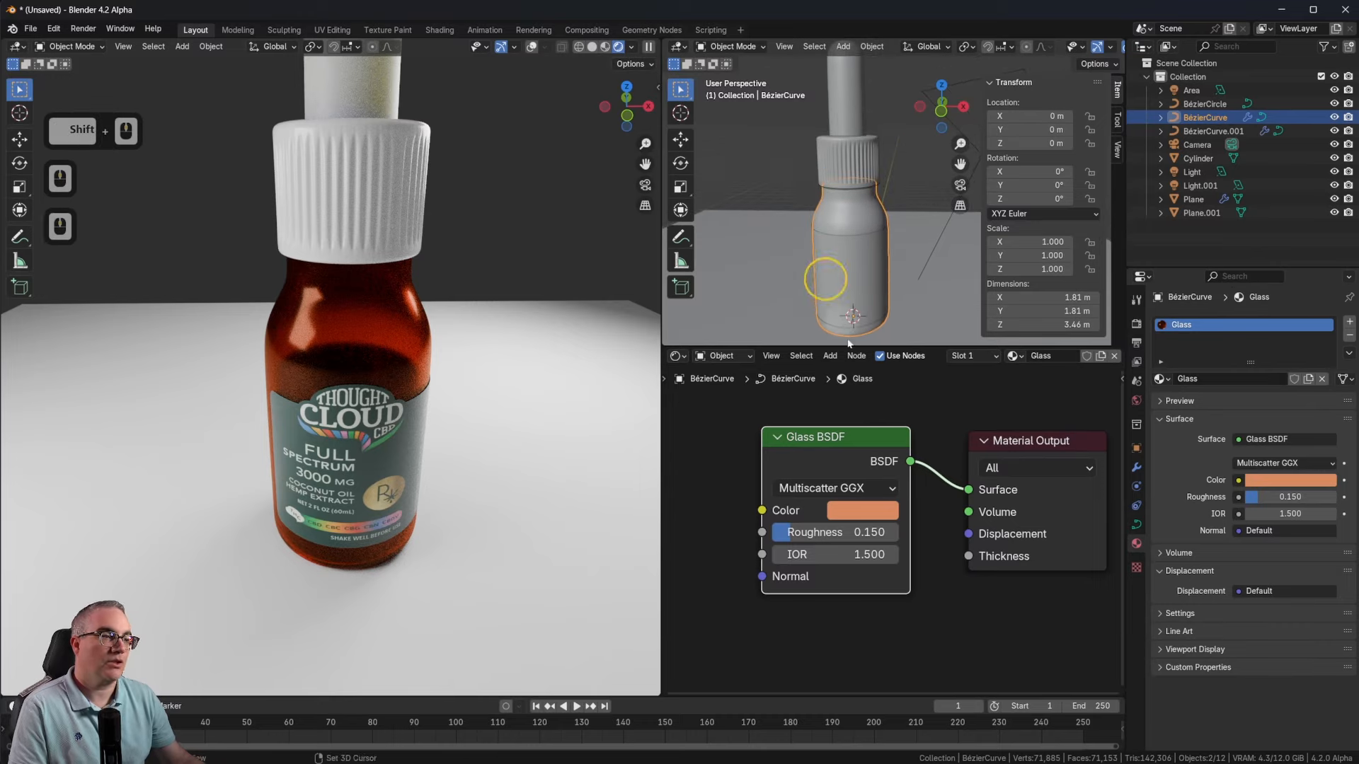
left_click_drag(665, 366, 443, 629)
scroll(723, 322, "up", 4)
middle_click_drag(788, 355, 915, 428, "shift")
scroll(914, 429, "down", 2)
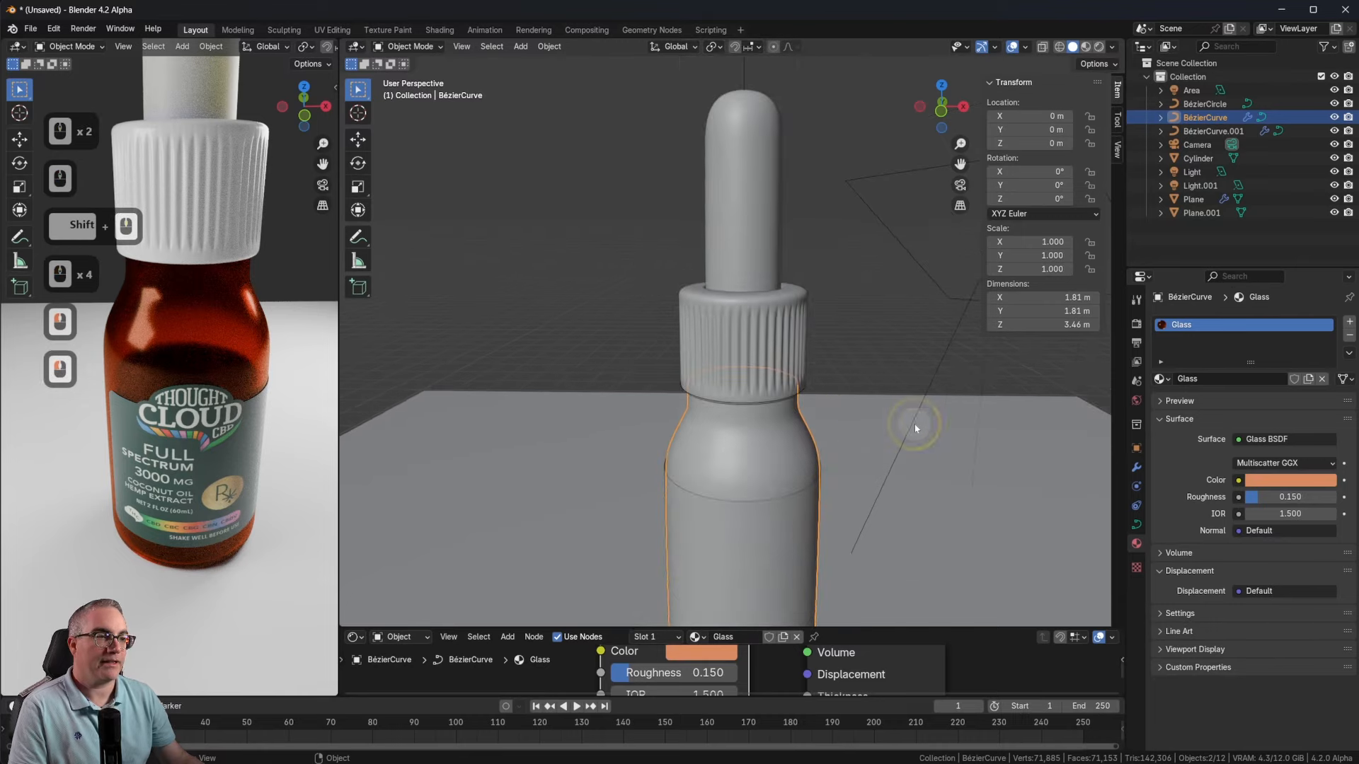
Step: Duplicate the dropper bulb in place, keeping the copy at the original's location
left_click(737, 195)
middle_click_drag(737, 195, 849, 343, "shift")
scroll(827, 368, "down", 4)
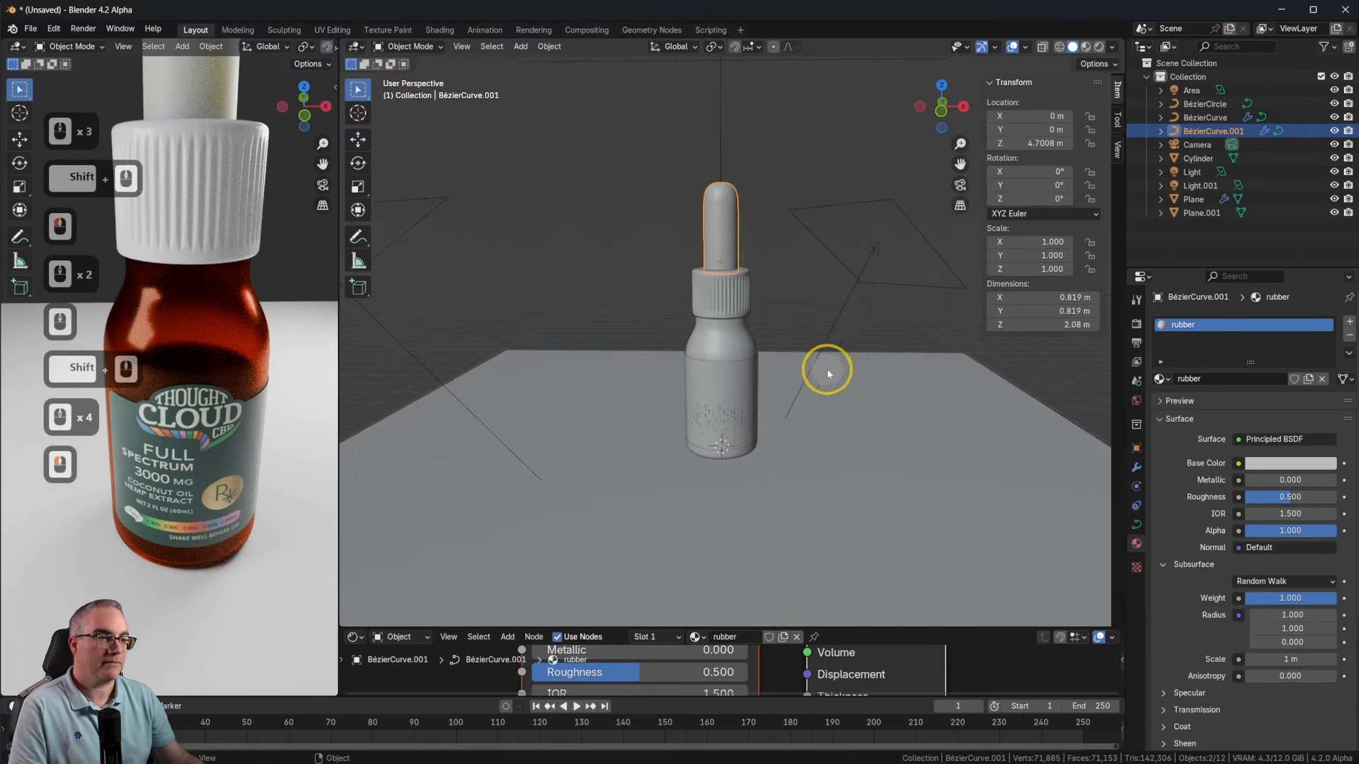
key("shift+d")
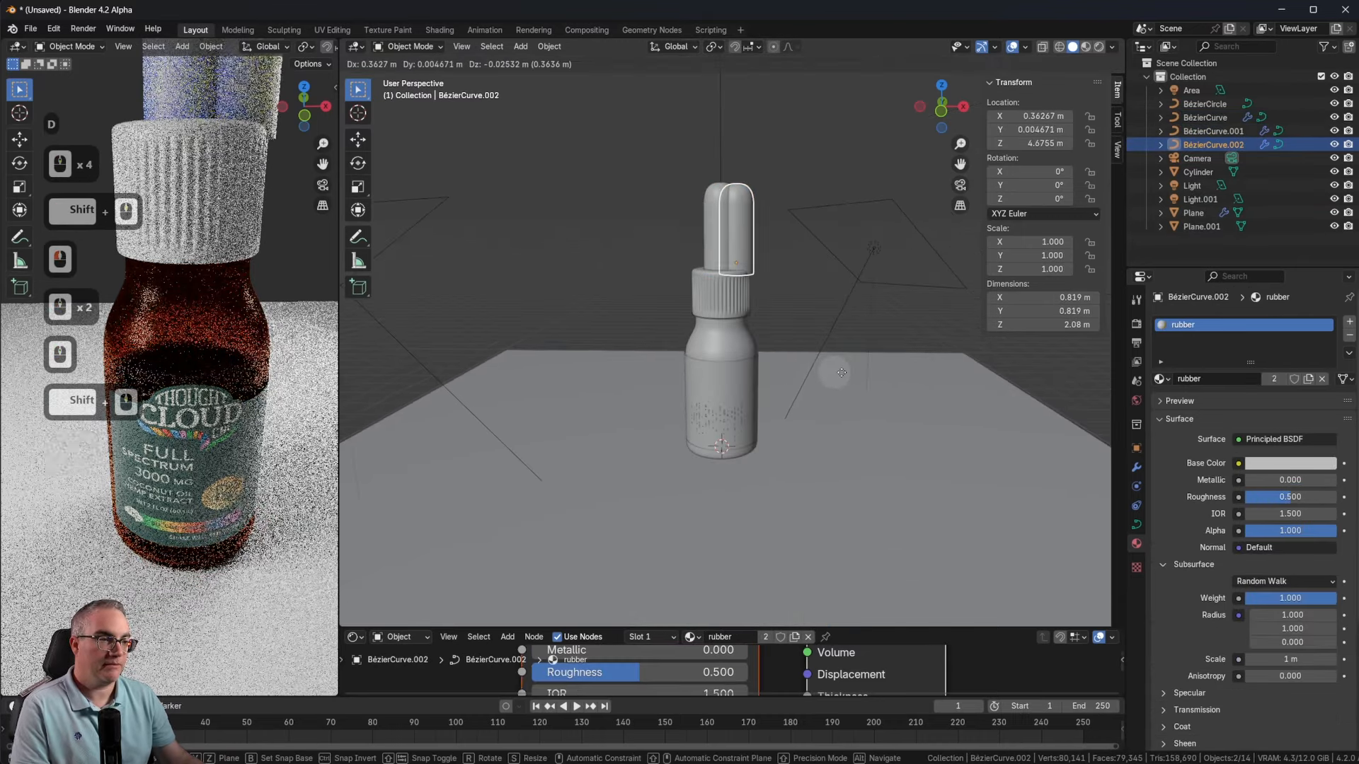
key("Escape")
key("r")
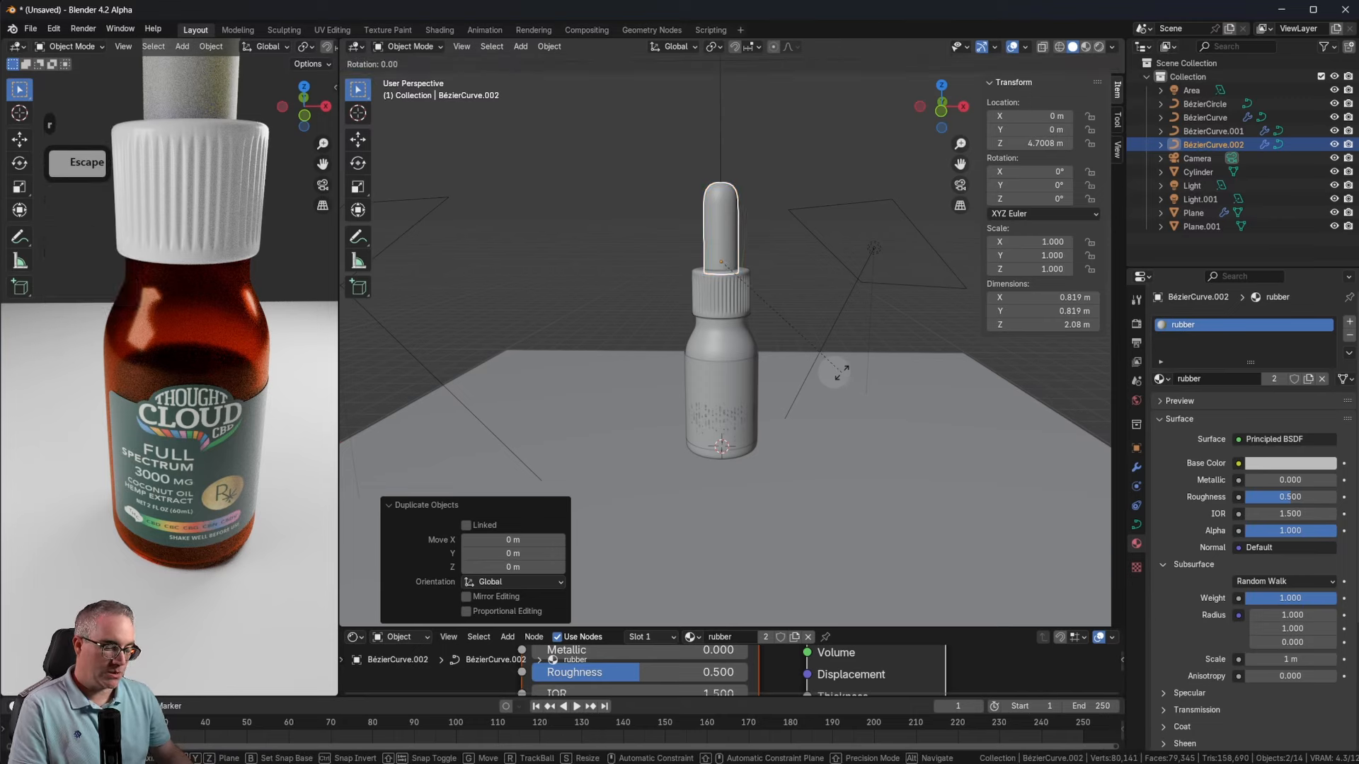
key("y")
key("9")
key("0")
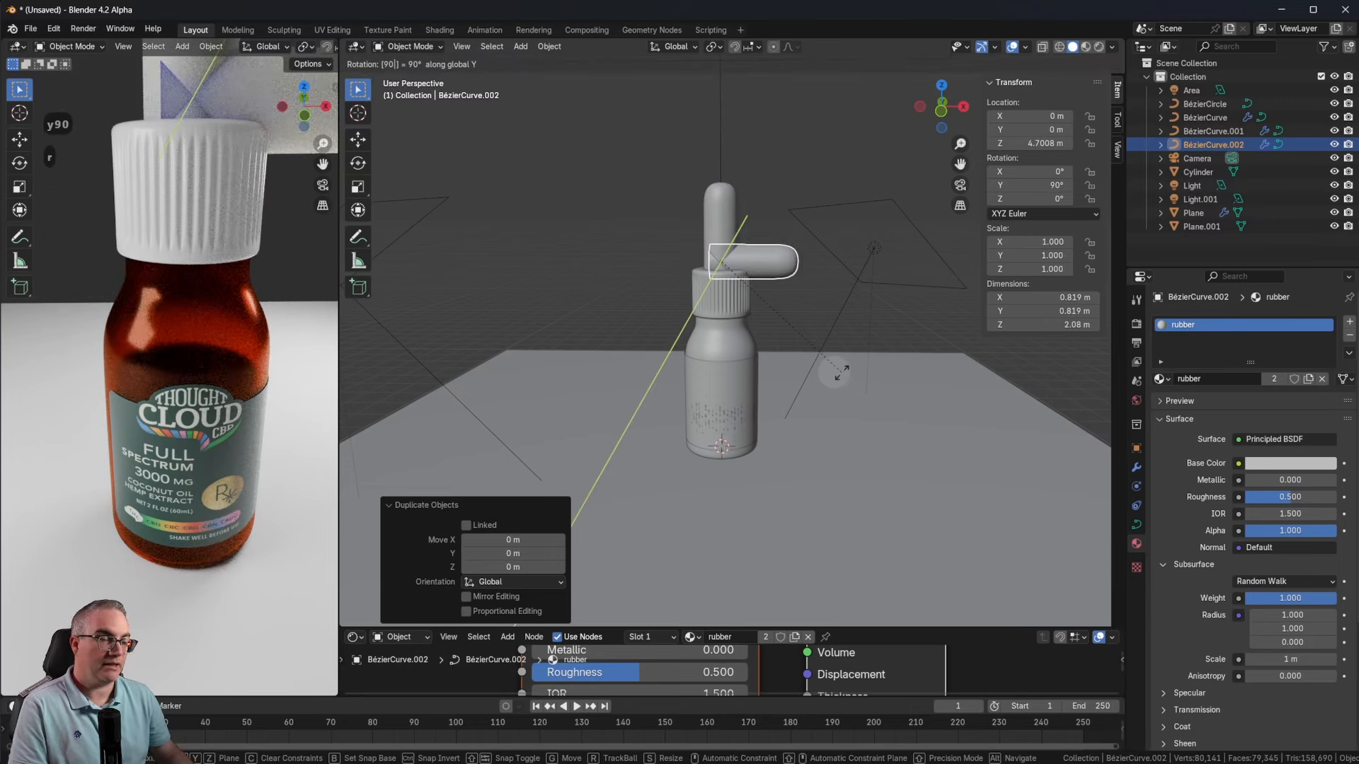
key("Escape")
Step: Rotate the duplicated bulb 180° about the Y axis so its rounded end points down
key("r")
key("y")
key("1")
key("8")
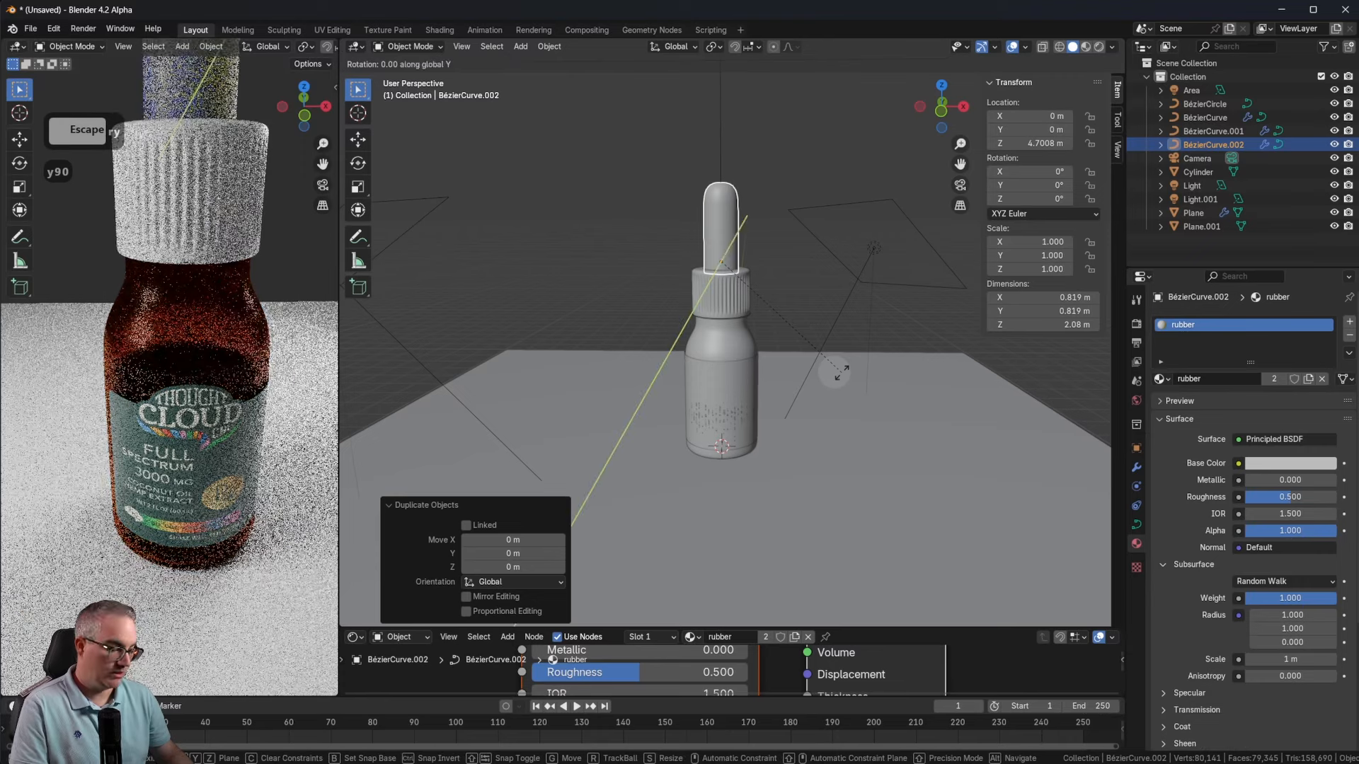
key("0")
key("Return")
Step: Move the flipped copy about 1.54 m down along Z so it hangs inside the bottle beneath the cap
scroll(791, 321, "up", 6)
middle_click_drag(791, 321, 822, 346, "shift")
key("g")
key("z")
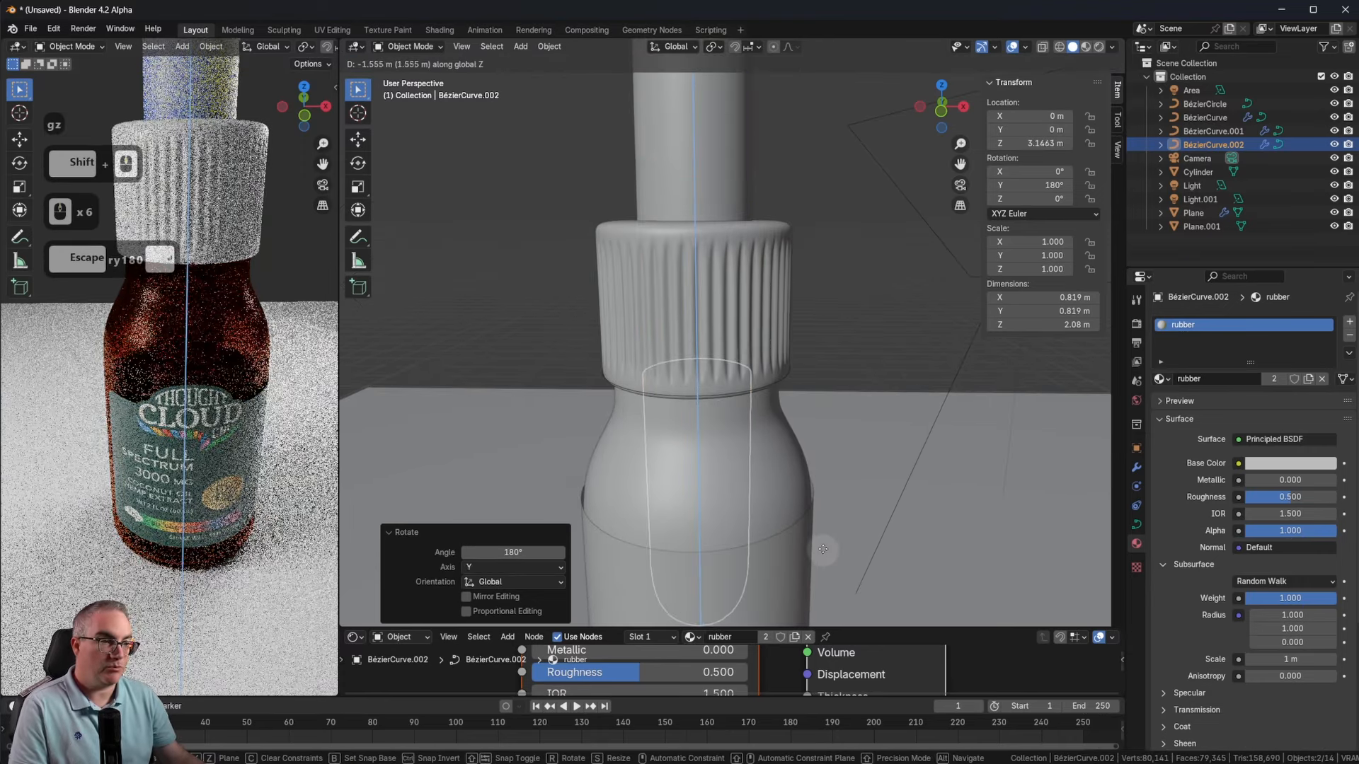
left_click(822, 548)
Step: In front view, narrow the copy into a tube by moving its side profile points about 0.257 m inward along X
middle_click_drag(849, 481, 837, 341, "shift")
key("1")
key("Tab")
scroll(819, 290, "up", 2)
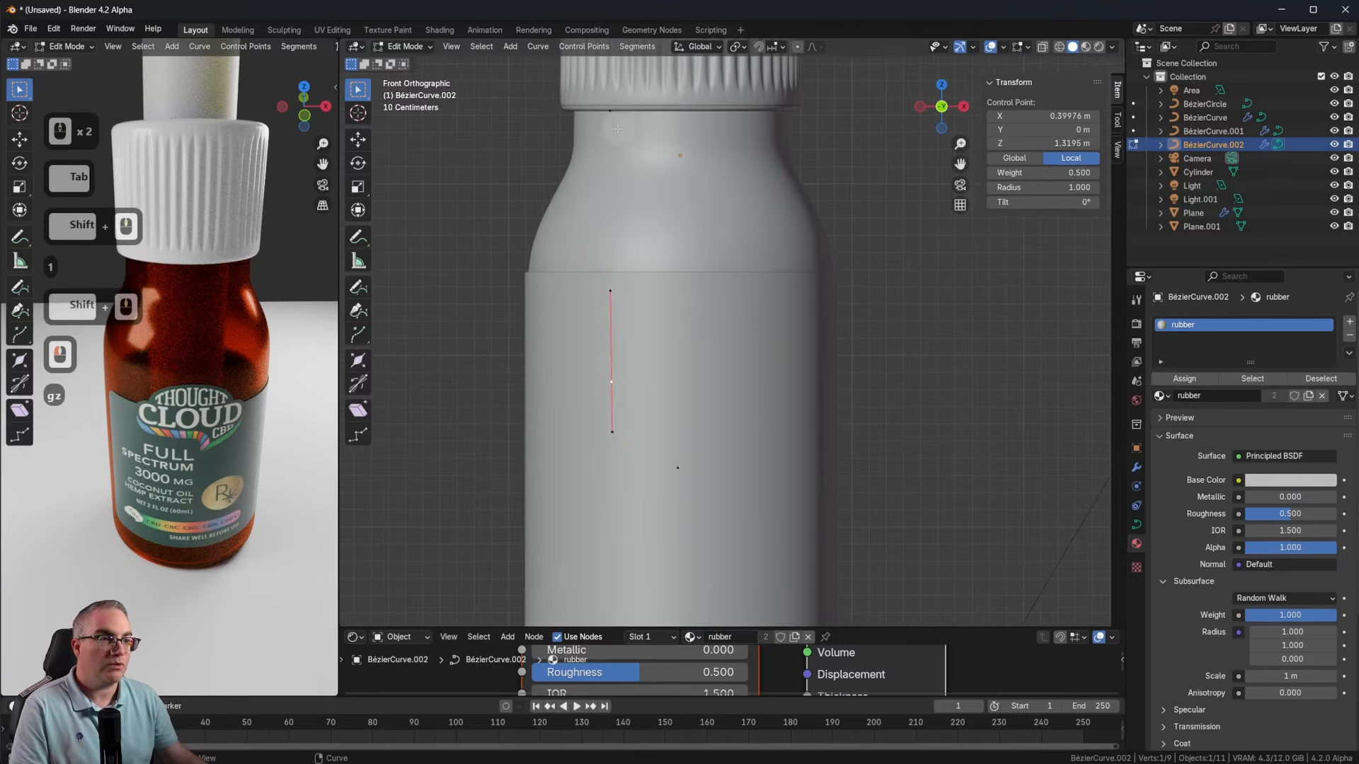
left_click_drag(642, 510, 642, 511)
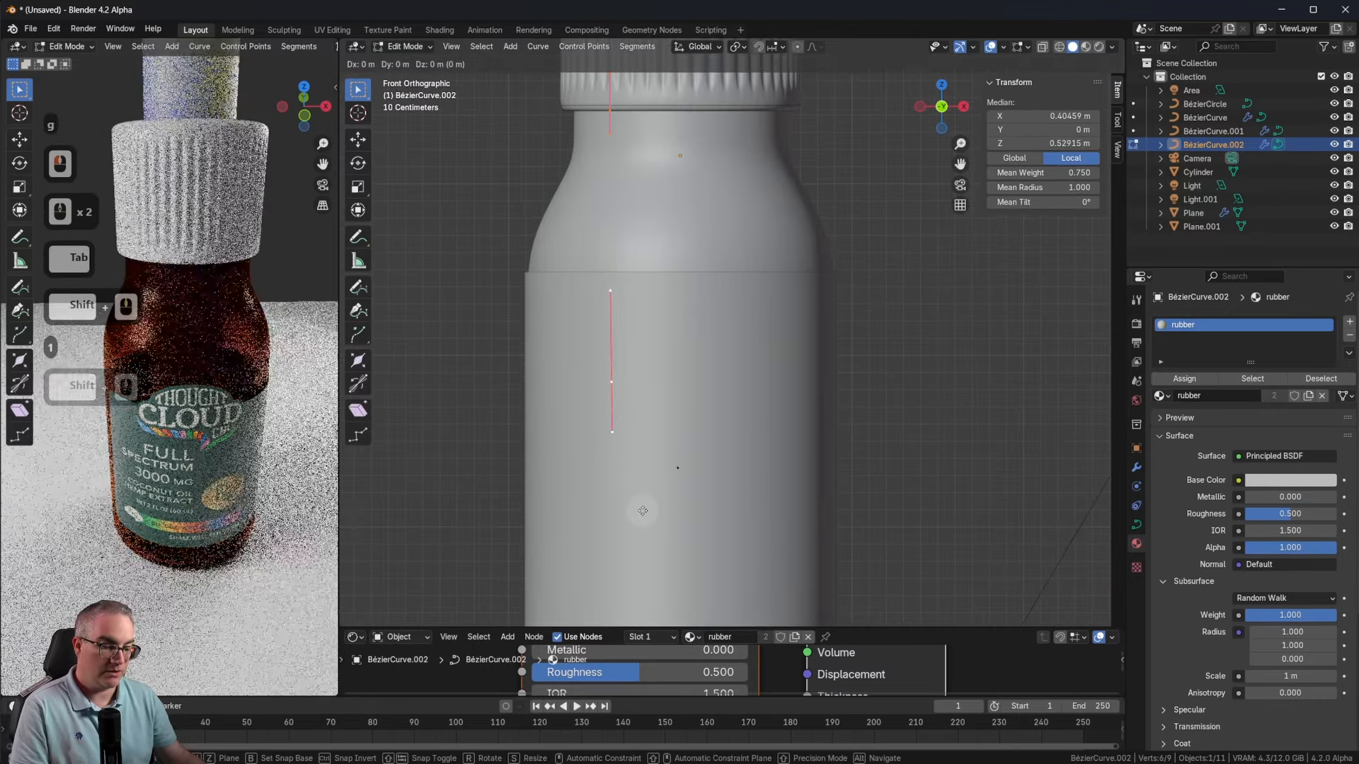
key("g")
key("x")
left_click(683, 510)
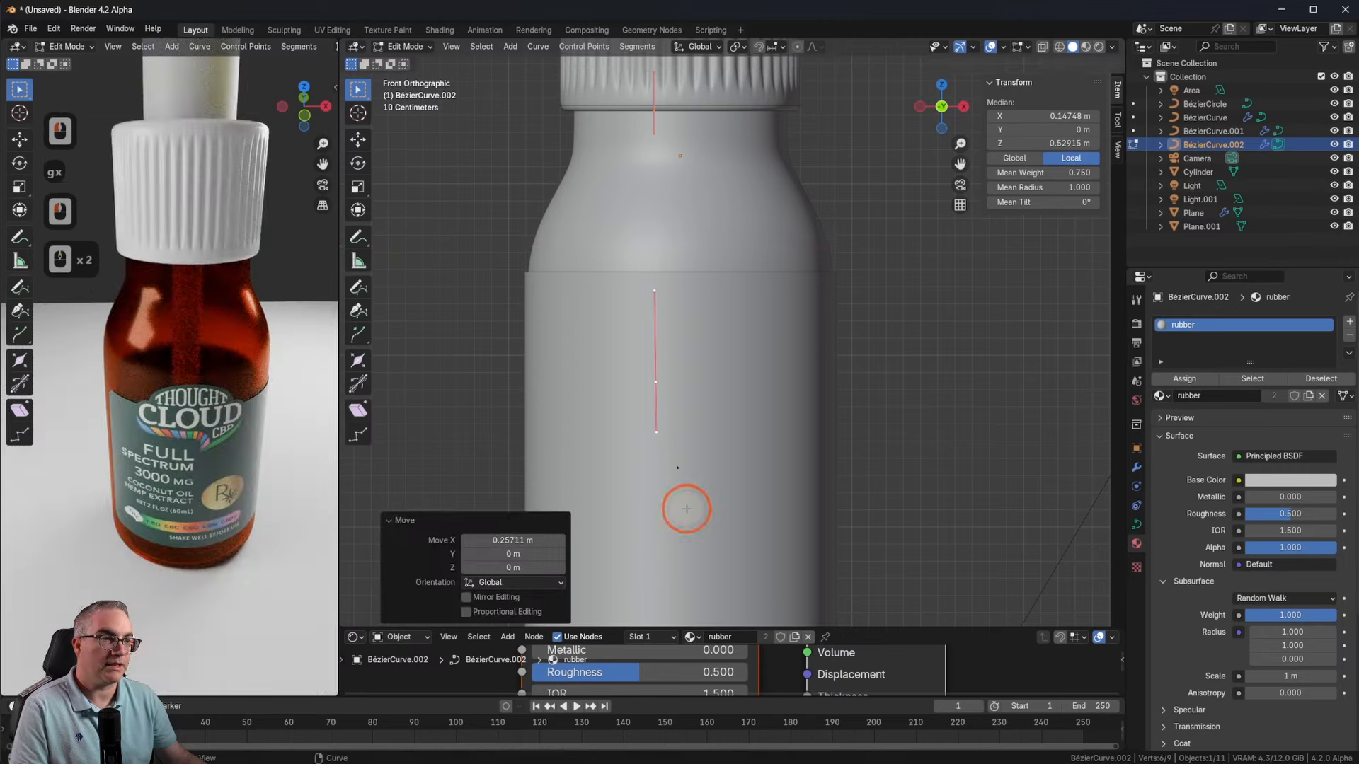
key("Tab")
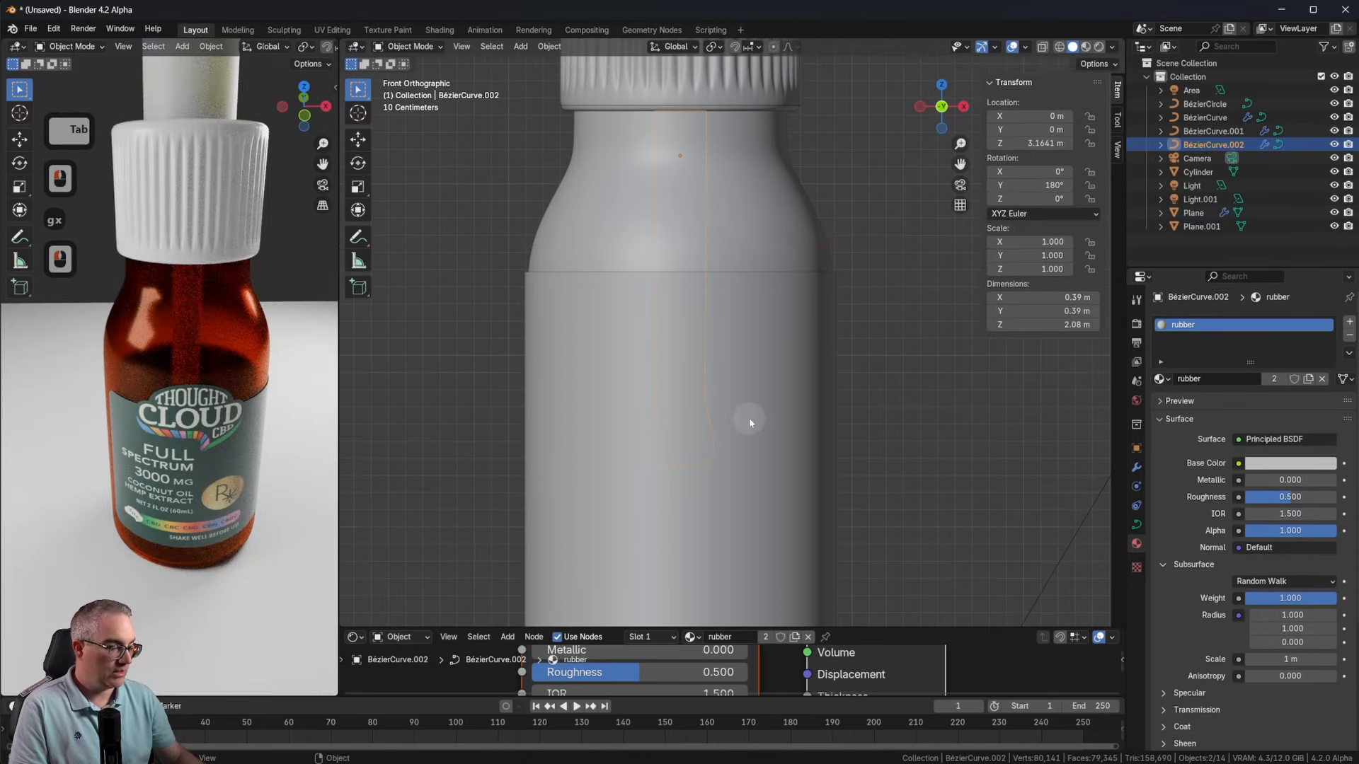
Step: Isolate the tube in local view and move its side profile points a further 0.056 m inward along X
key("slash")
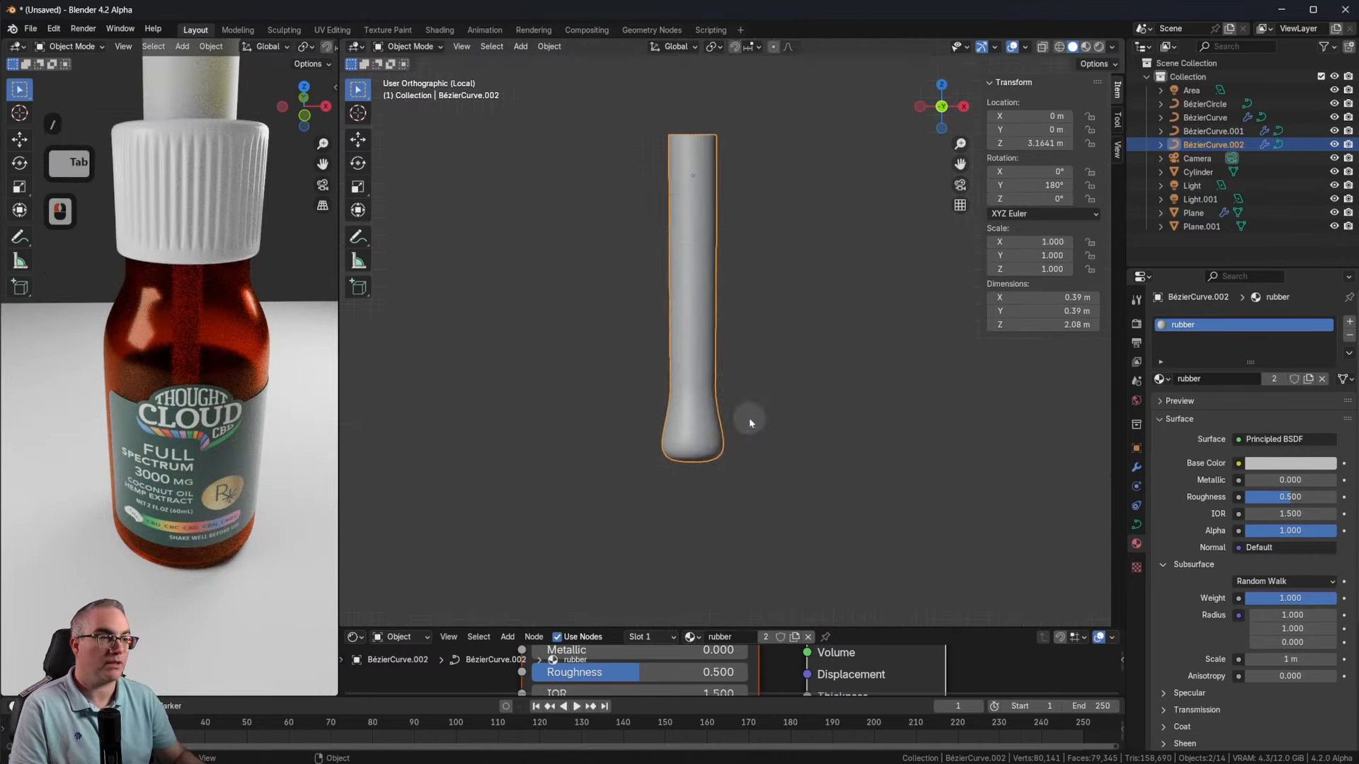
scroll(749, 417, "up", 4)
middle_click_drag(749, 418, 805, 375, "shift")
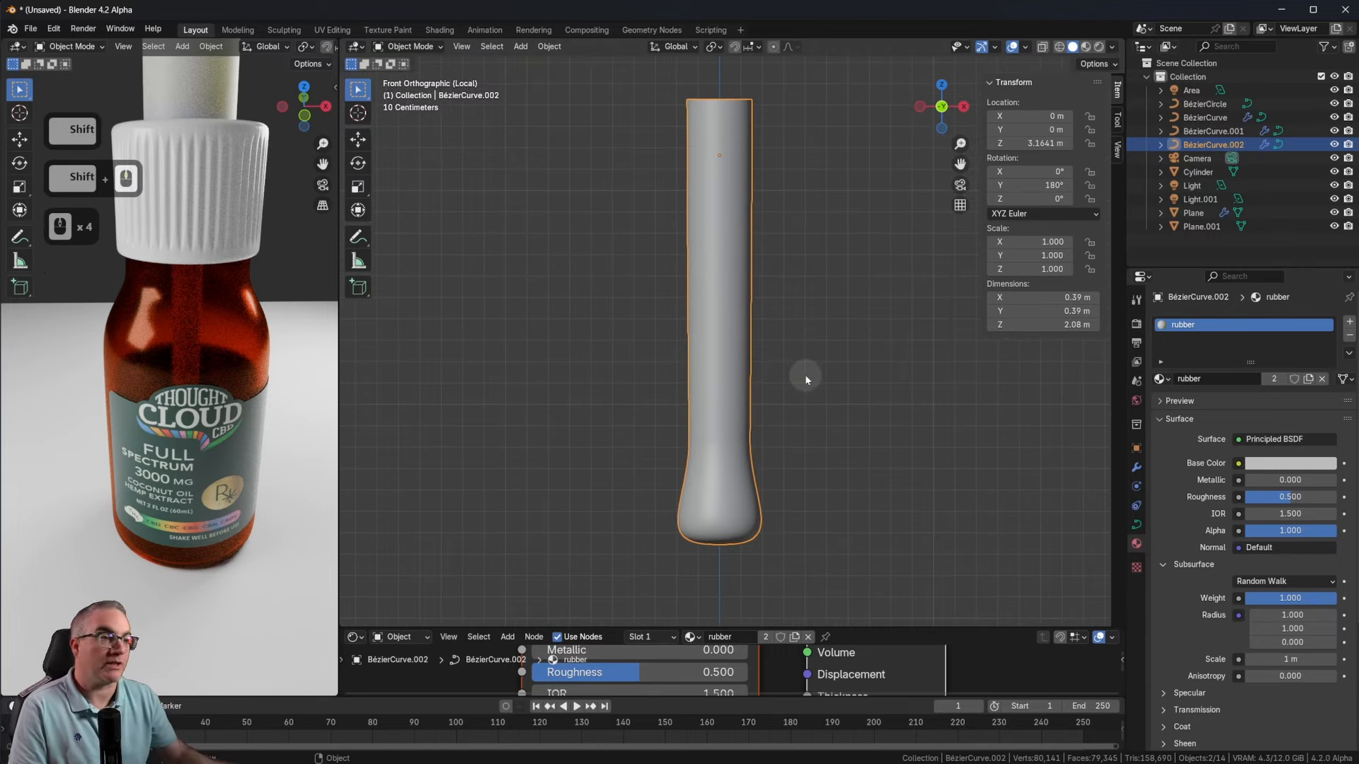
key("Tab")
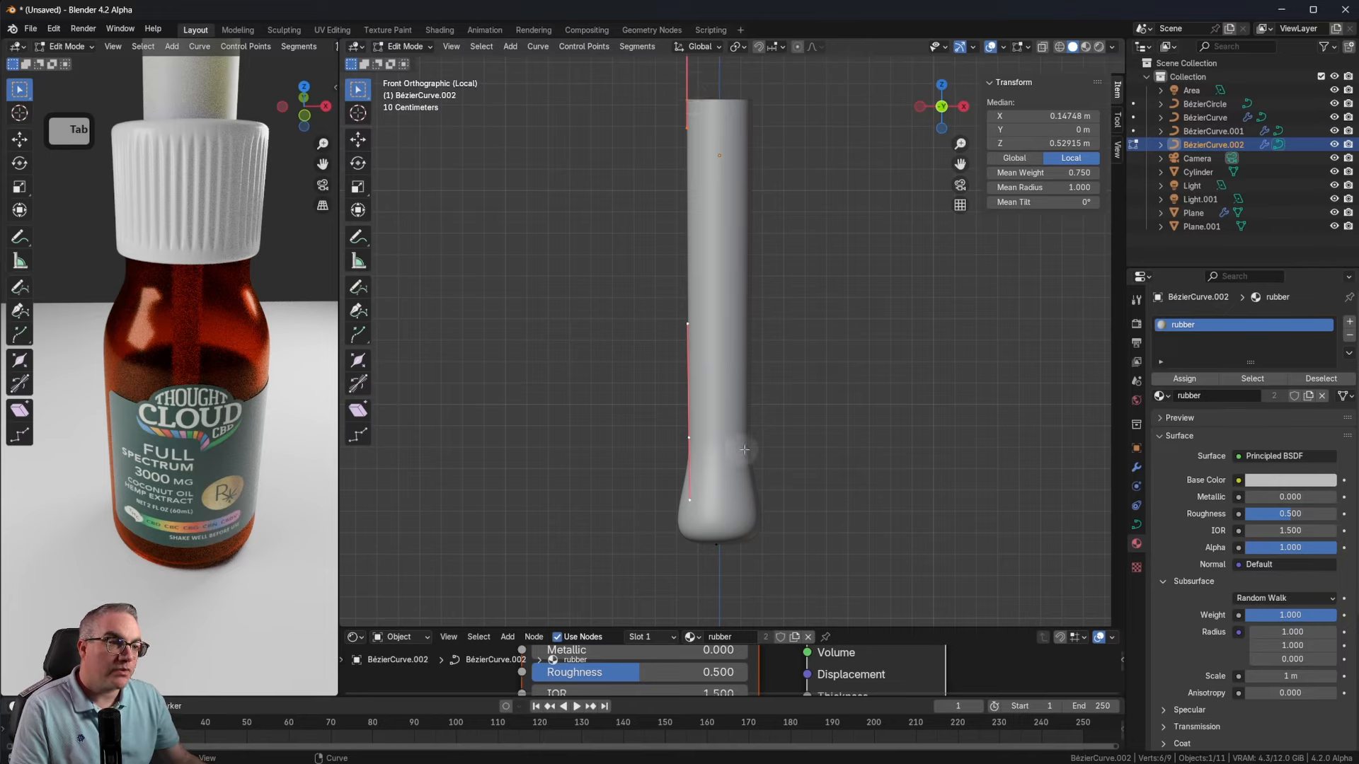
key("g")
key("x")
left_click(738, 445)
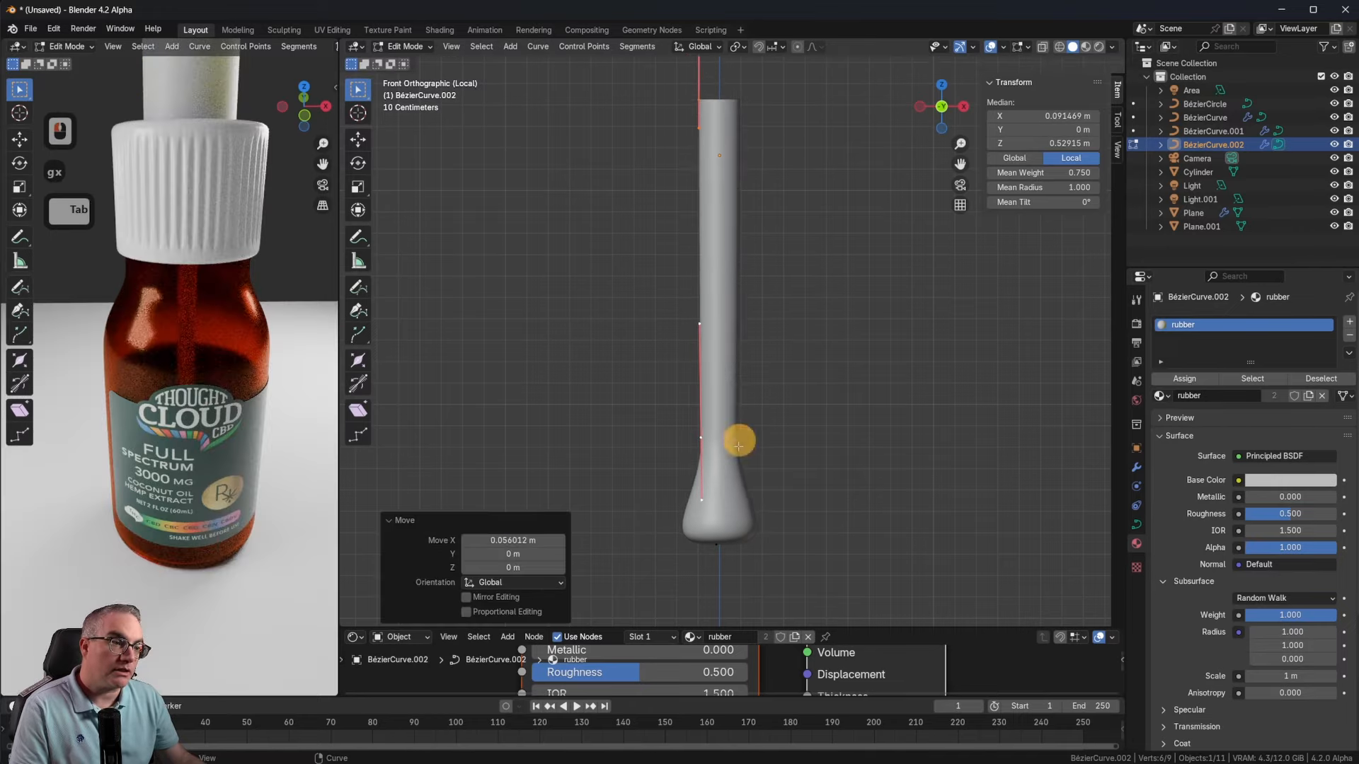
Step: Scale down the end point's handles to round the tube's tip, and lower the nearby side point about 0.056 m along Z
left_click(714, 545)
key("s")
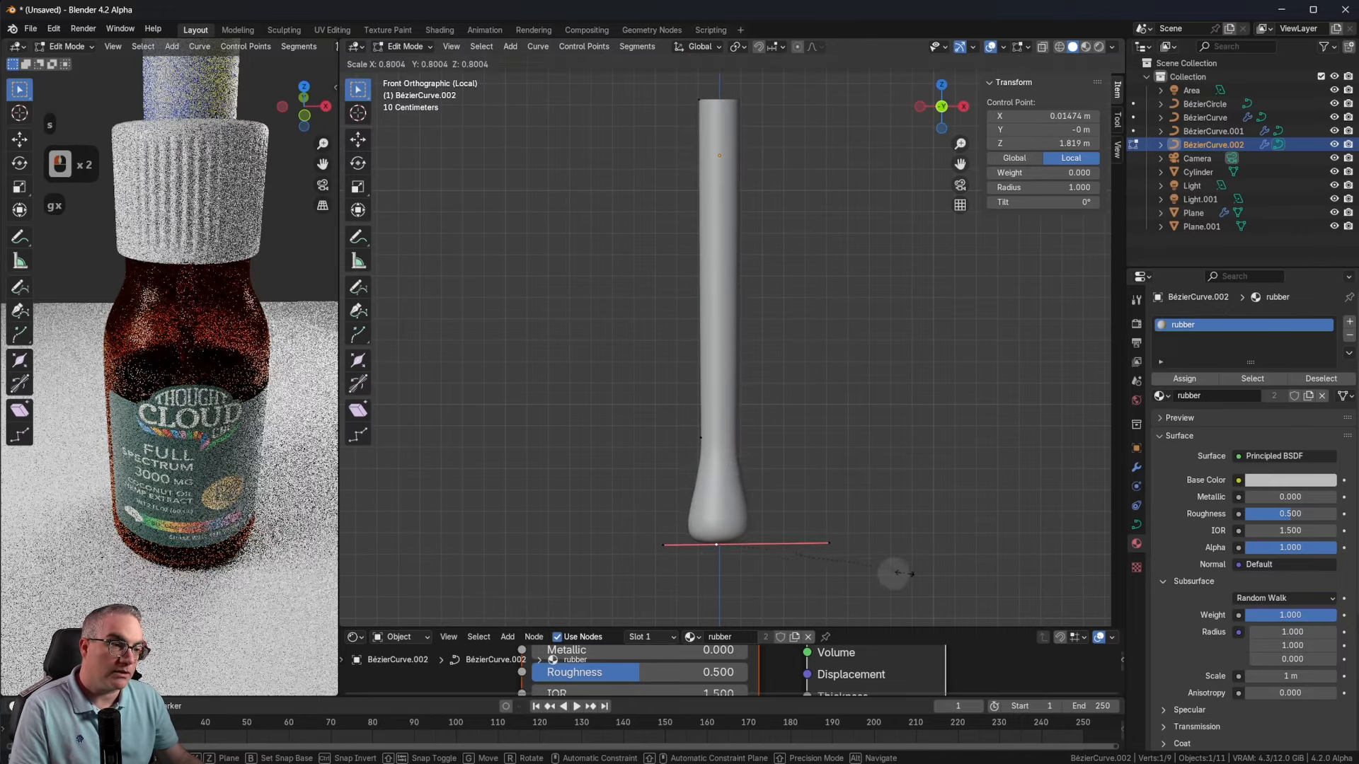
left_click(798, 573)
left_click(703, 433)
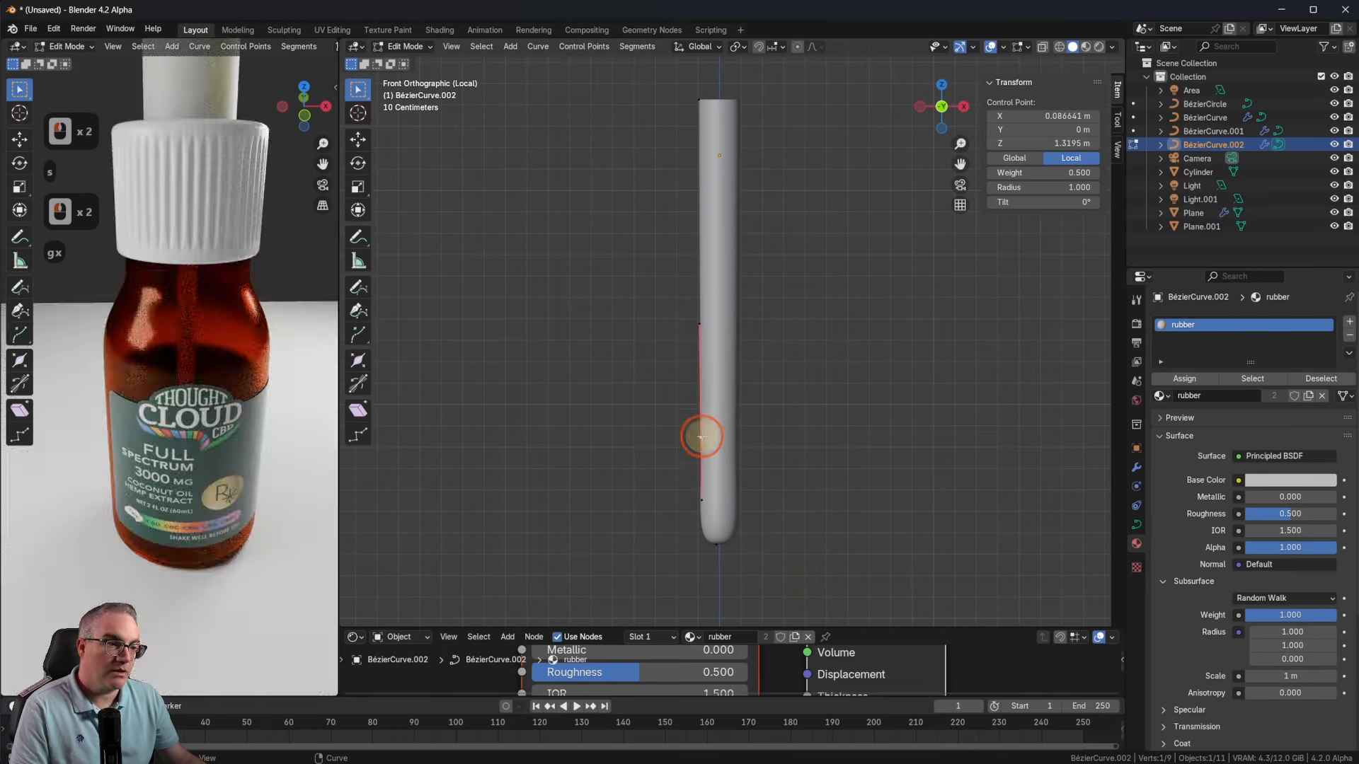
key("g")
key("z")
left_click(699, 447)
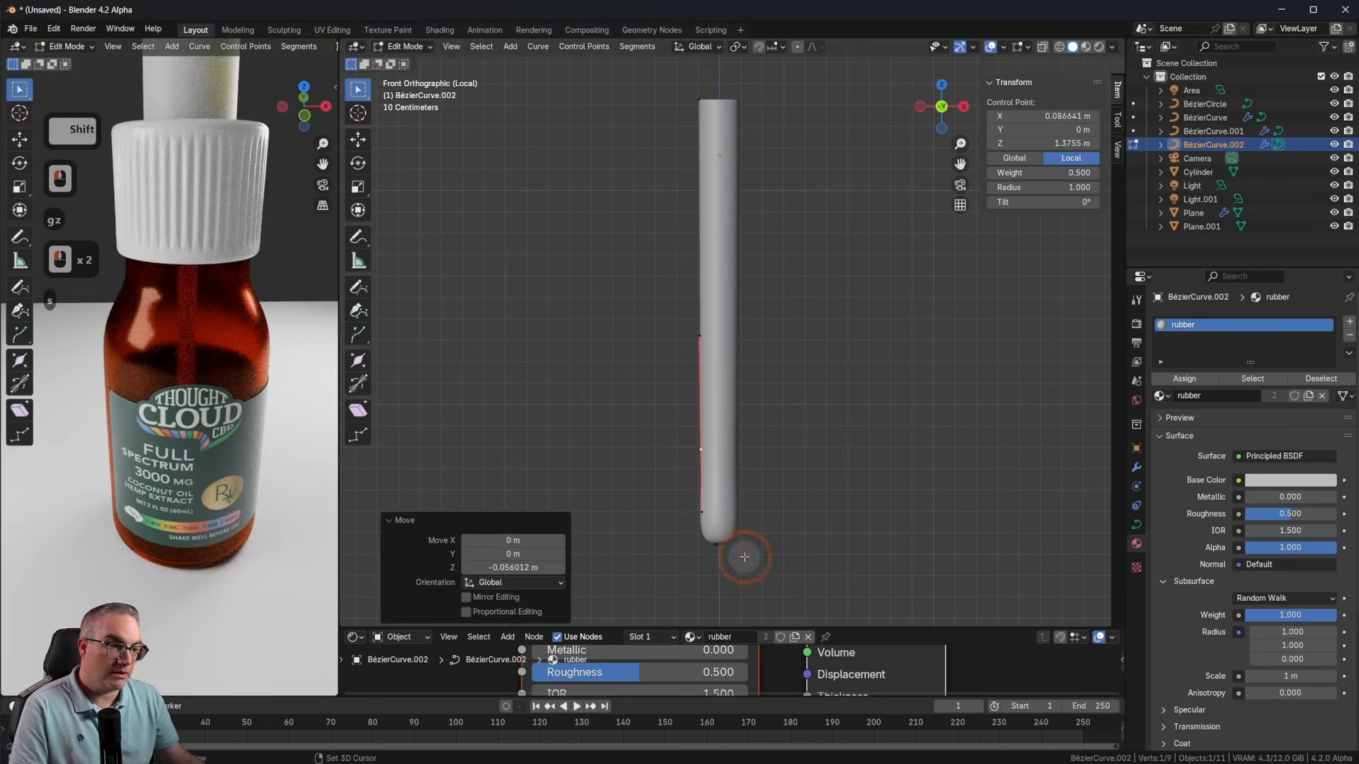
Step: Subdivide the curve segment between the lower side point and the tip's end point with one cut
left_click(720, 542, "shift")
right_click(701, 553)
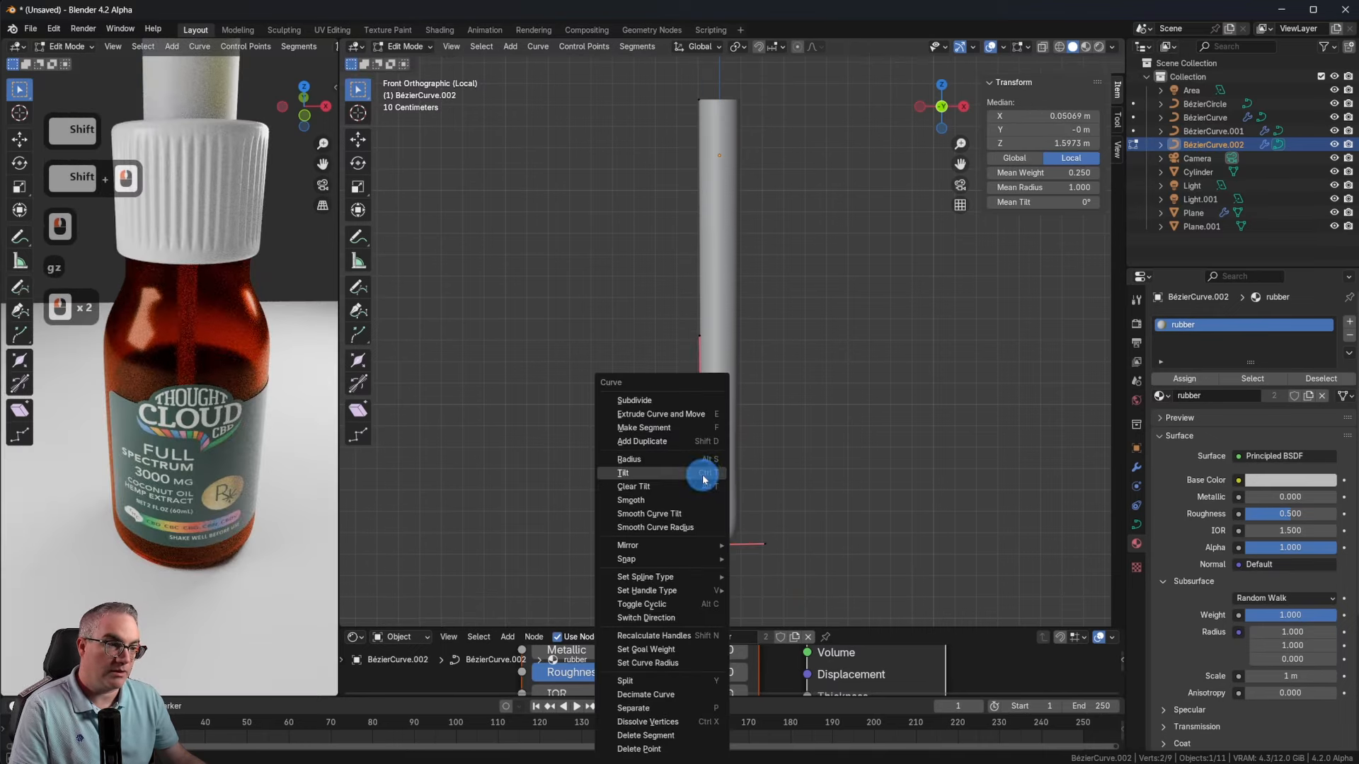
left_click(683, 405)
scroll(803, 518, "up", 2)
middle_click_drag(798, 517, 806, 429, "shift")
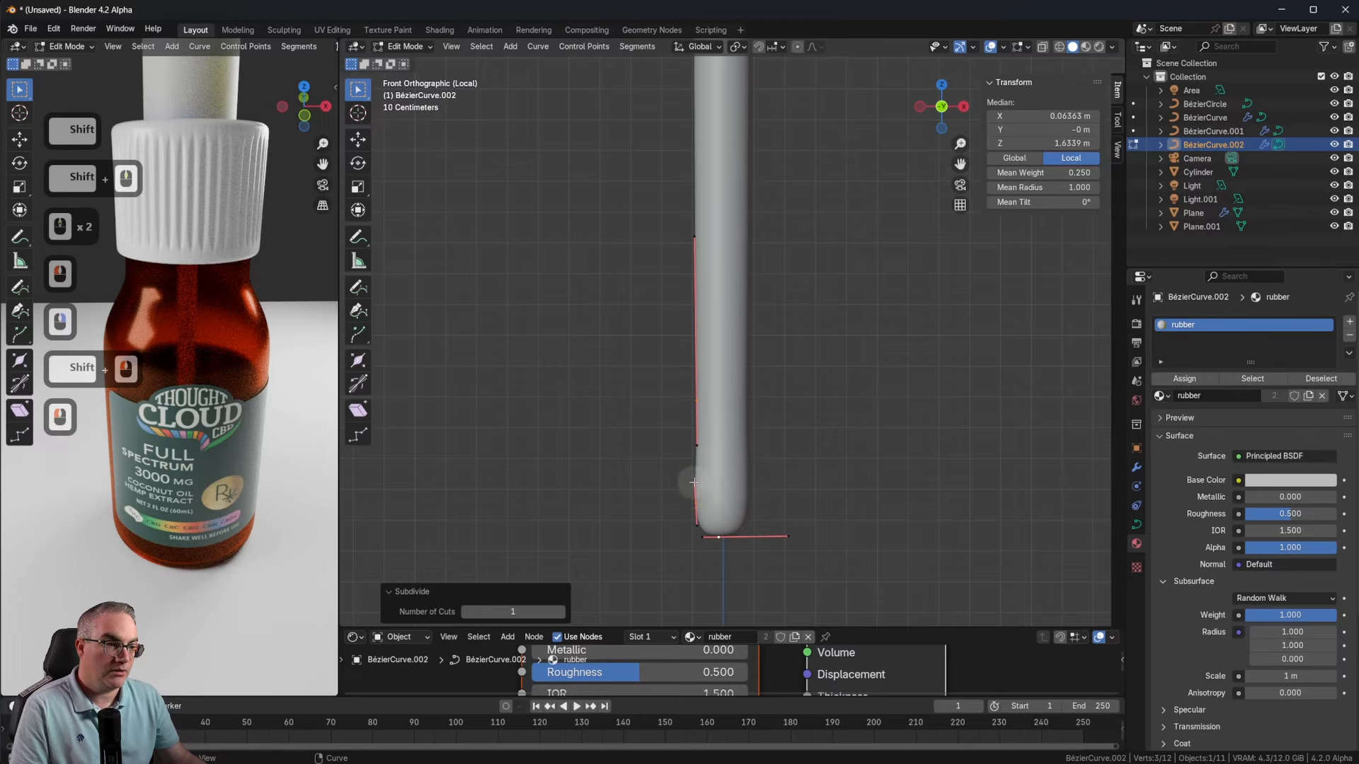
Step: Move the new profile point about 0.051 m inward along X to pinch the tube near its tip
left_click(693, 480)
left_click(696, 501)
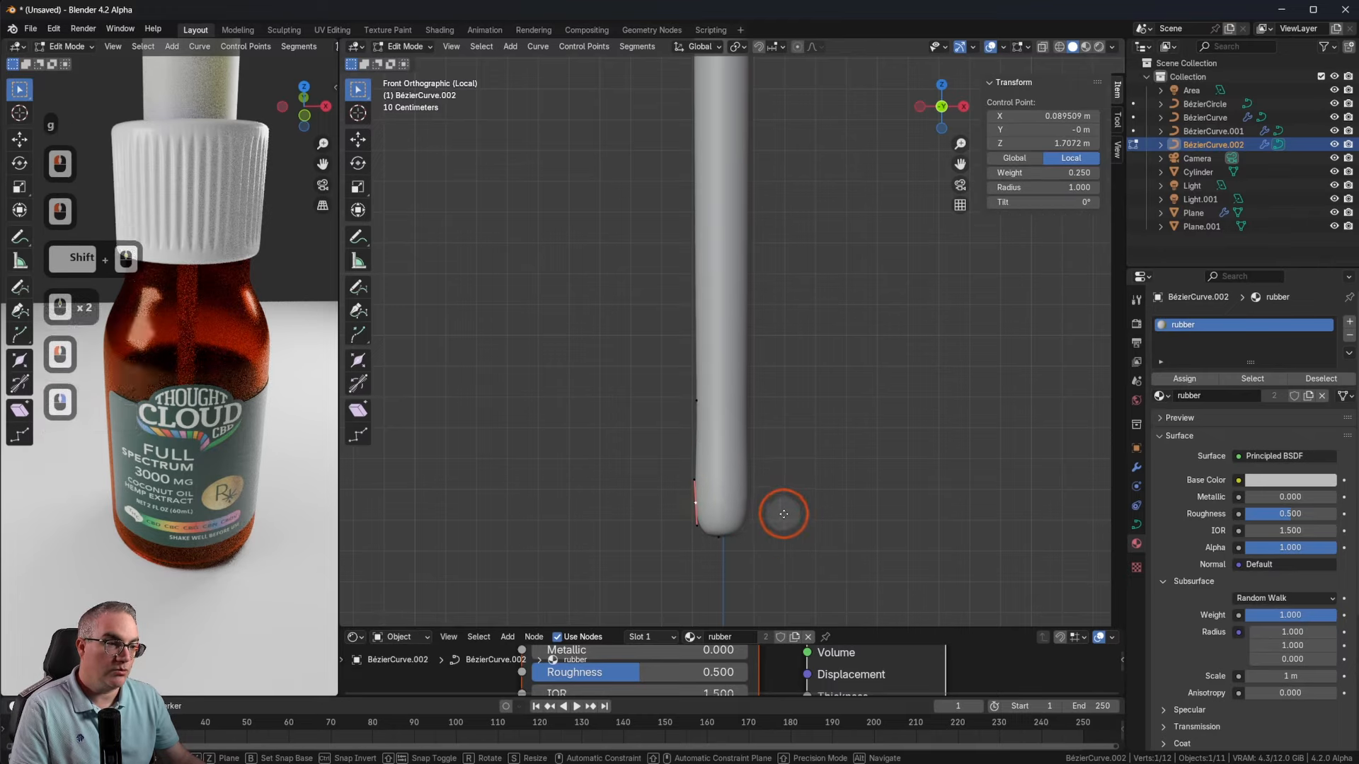
key("g")
key("x")
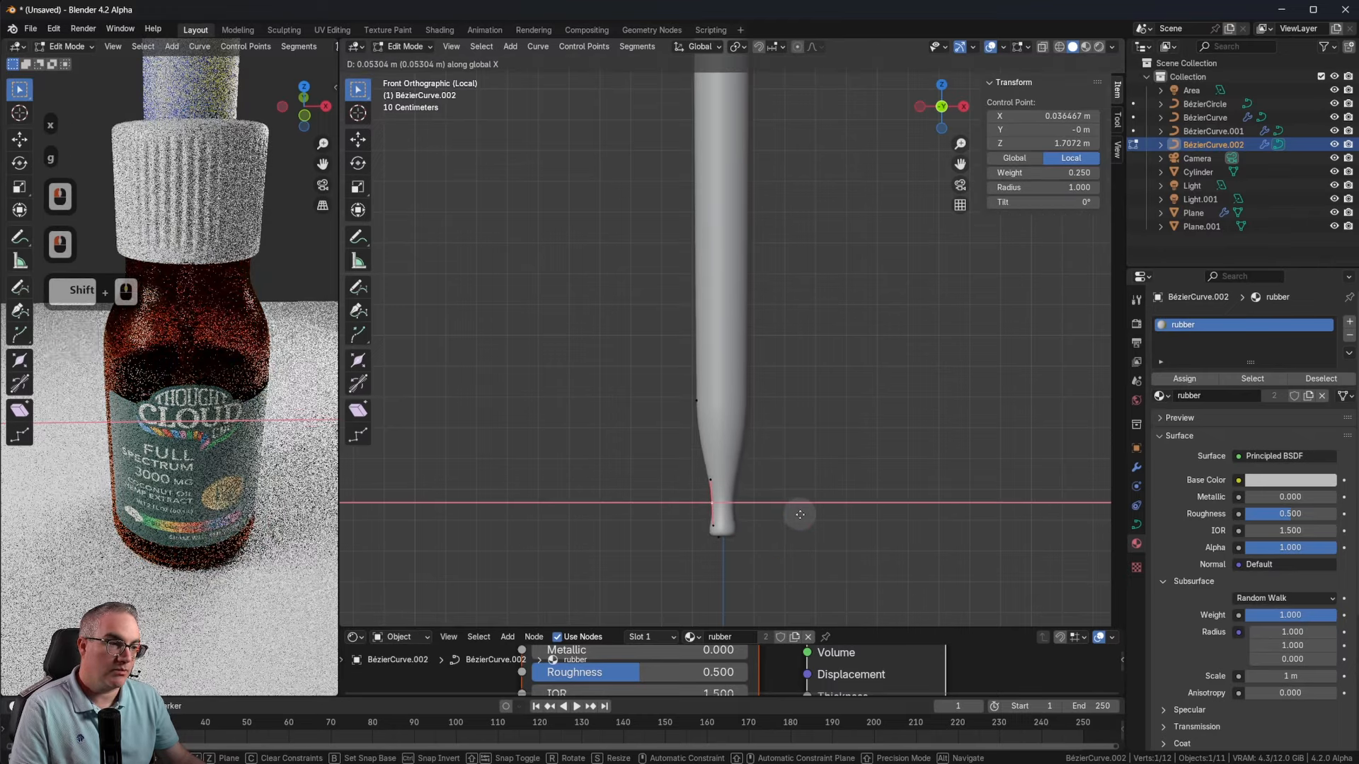
left_click(799, 514)
Step: Adjust the pinch point's height along Z so the narrow neck tapers down to just above the tip
key("g")
key("z")
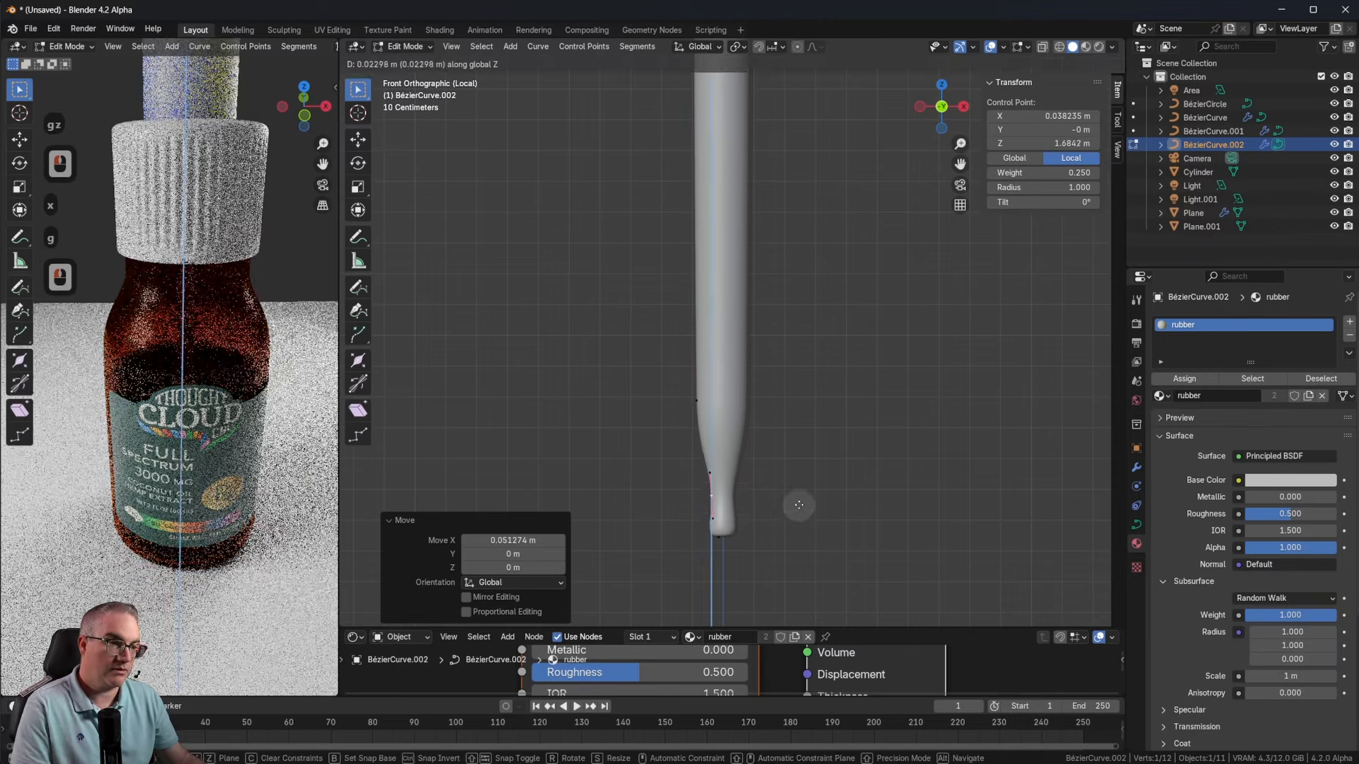
left_click(758, 516)
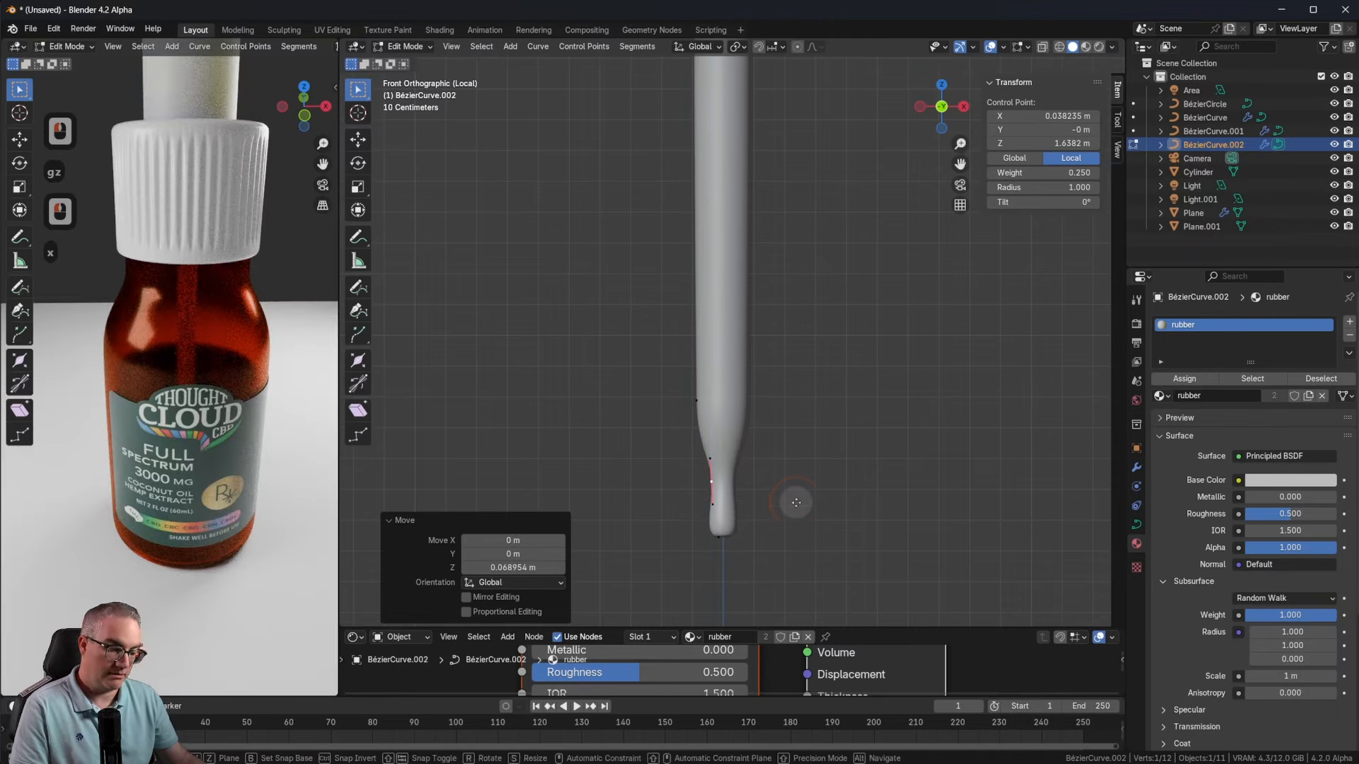
key("g")
key("z")
left_click(781, 527)
Step: Move the tip's end point about 0.0136 m along X toward the central axis to straighten the pipette's end
left_click(831, 561)
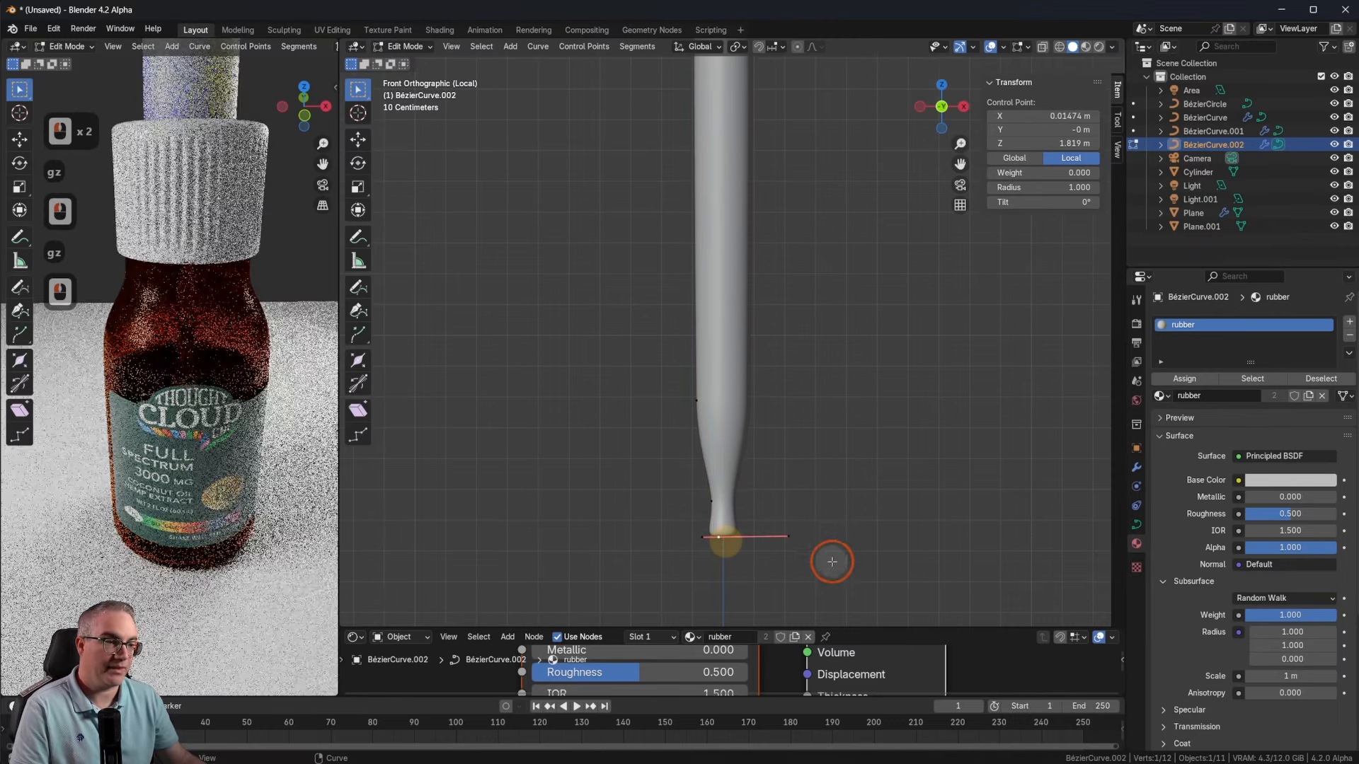
scroll(793, 566, "up", 3)
middle_click_drag(865, 359, 770, 443, "shift")
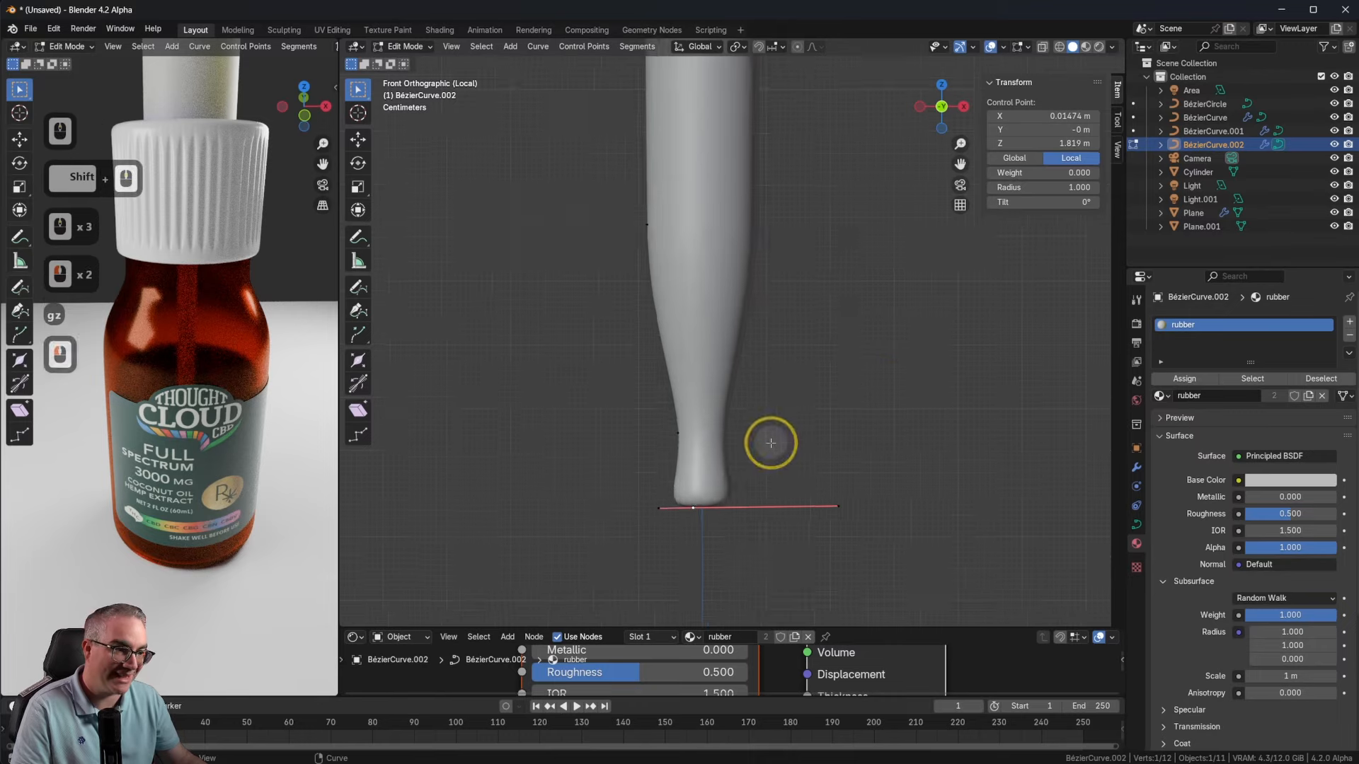
scroll(771, 443, "up", 3)
key("g")
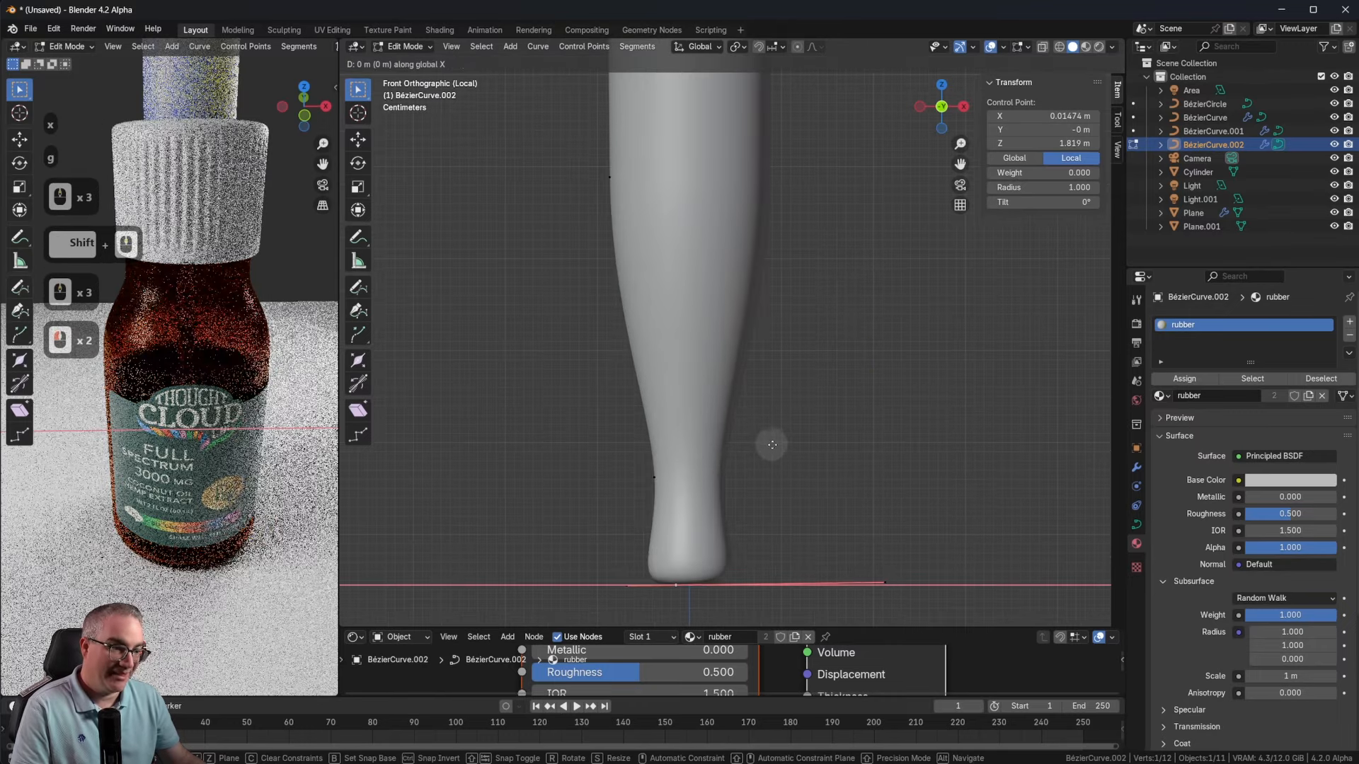
key("x")
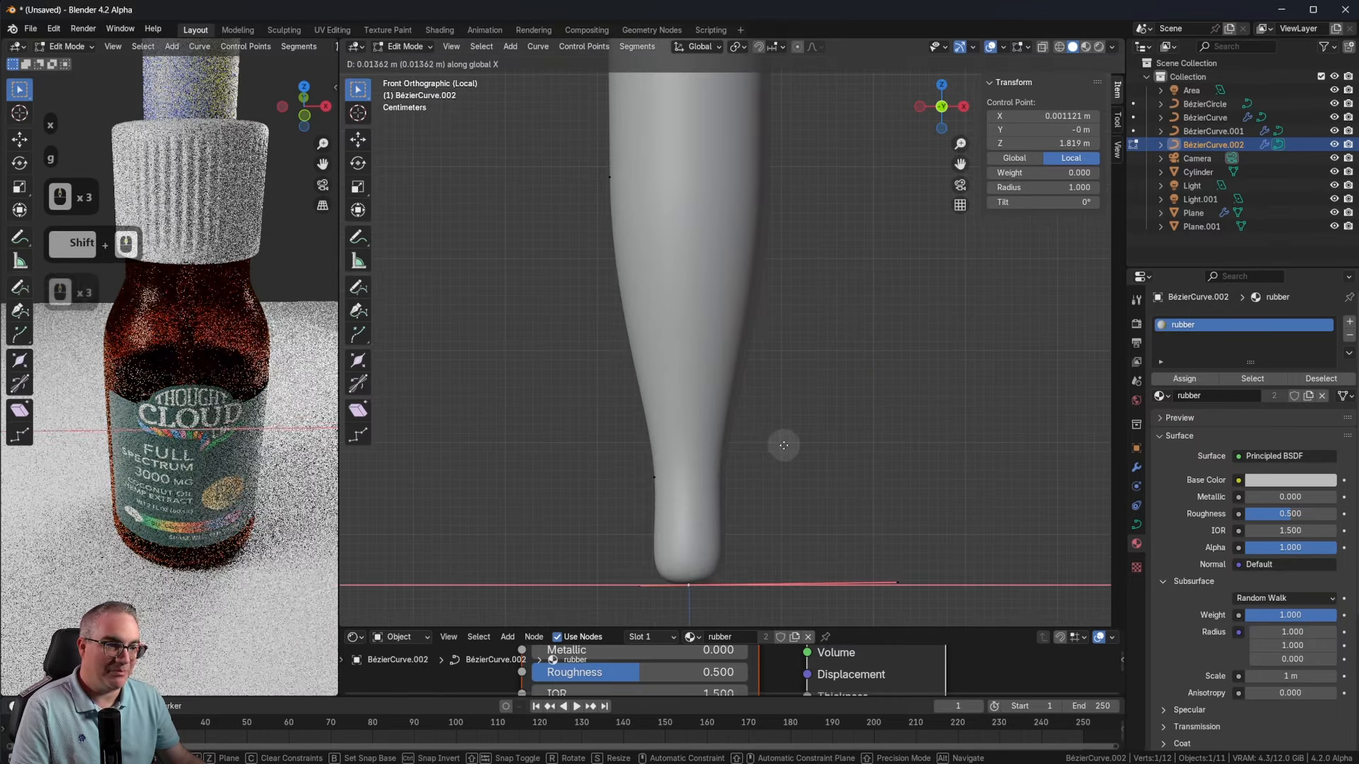
left_click(784, 446)
Step: Check the tapered profile, finish editing the curve, and exit local view to show the whole bottle
scroll(783, 450, "down", 8)
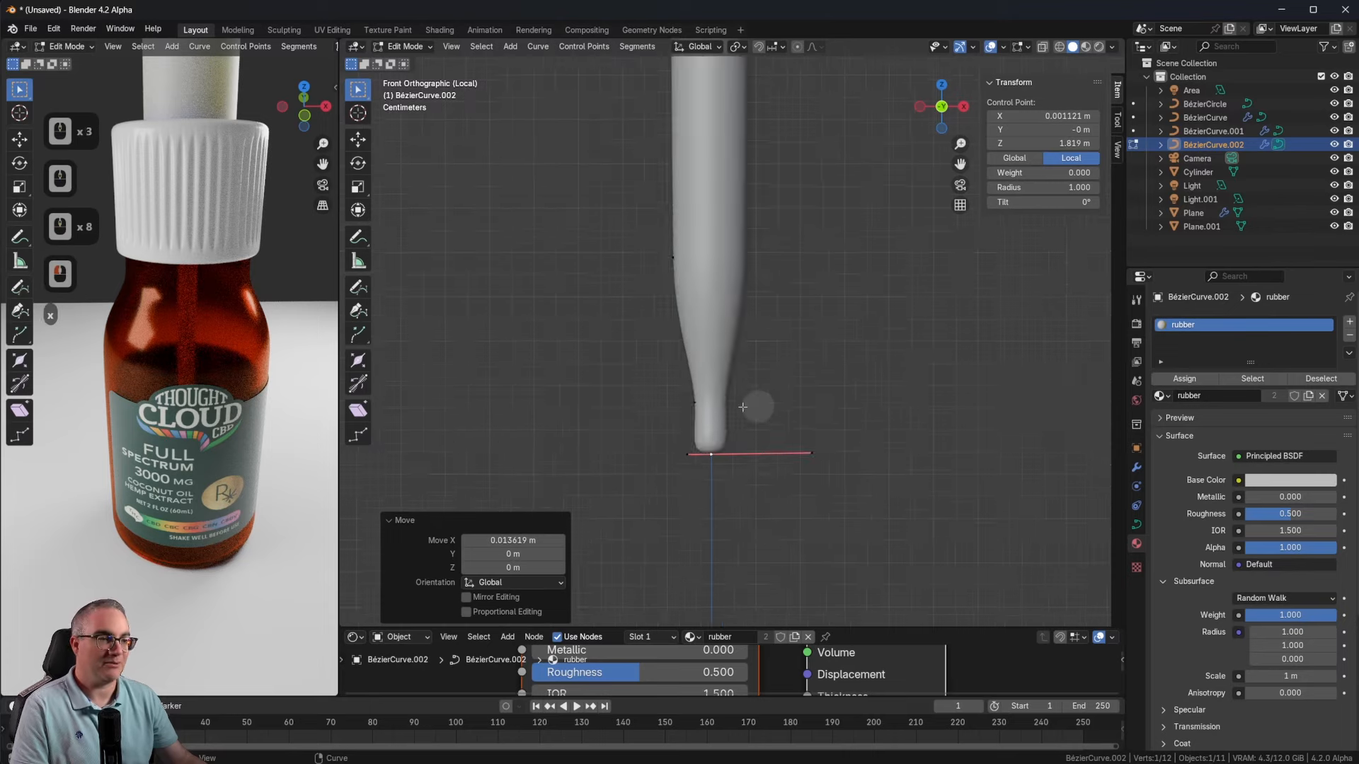
scroll(708, 340, "up", 6)
left_click(629, 201)
scroll(850, 329, "down", 4)
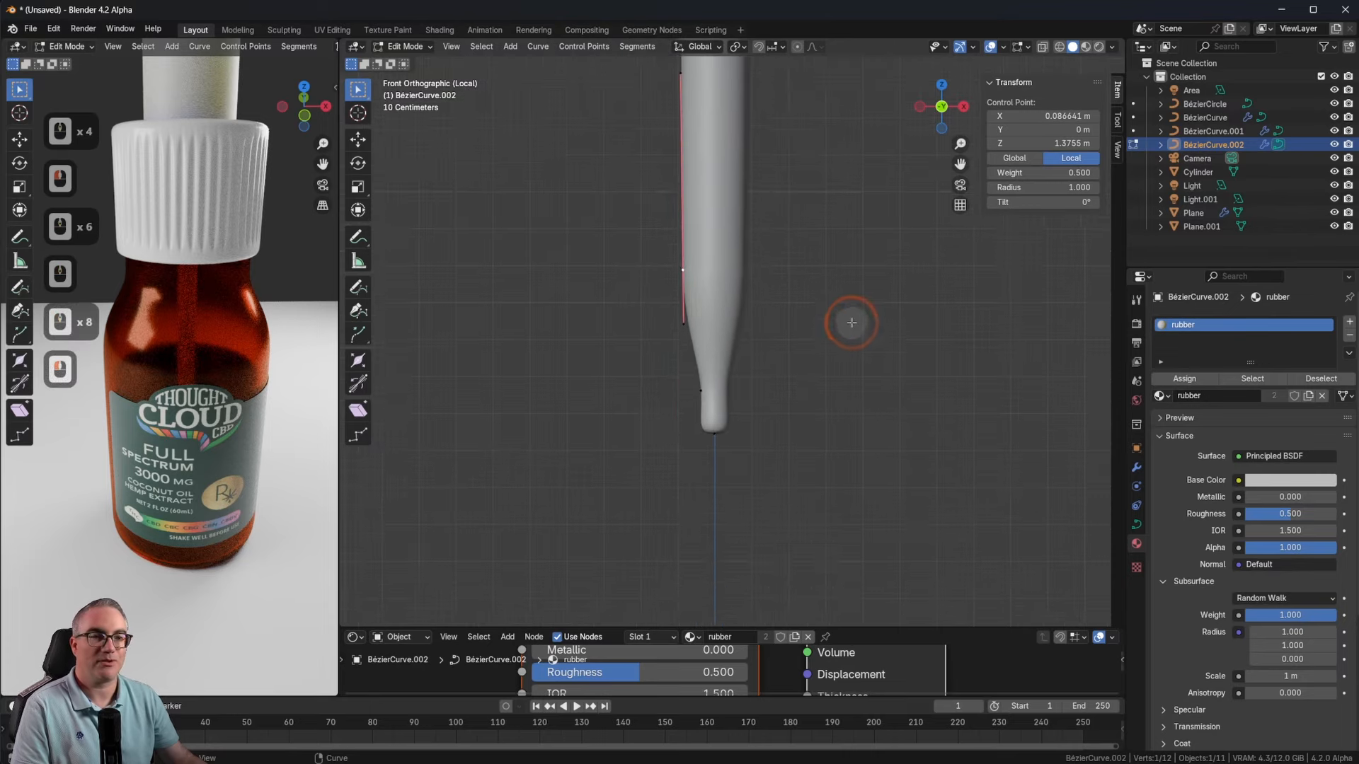
middle_click_drag(852, 318, 849, 489, "shift")
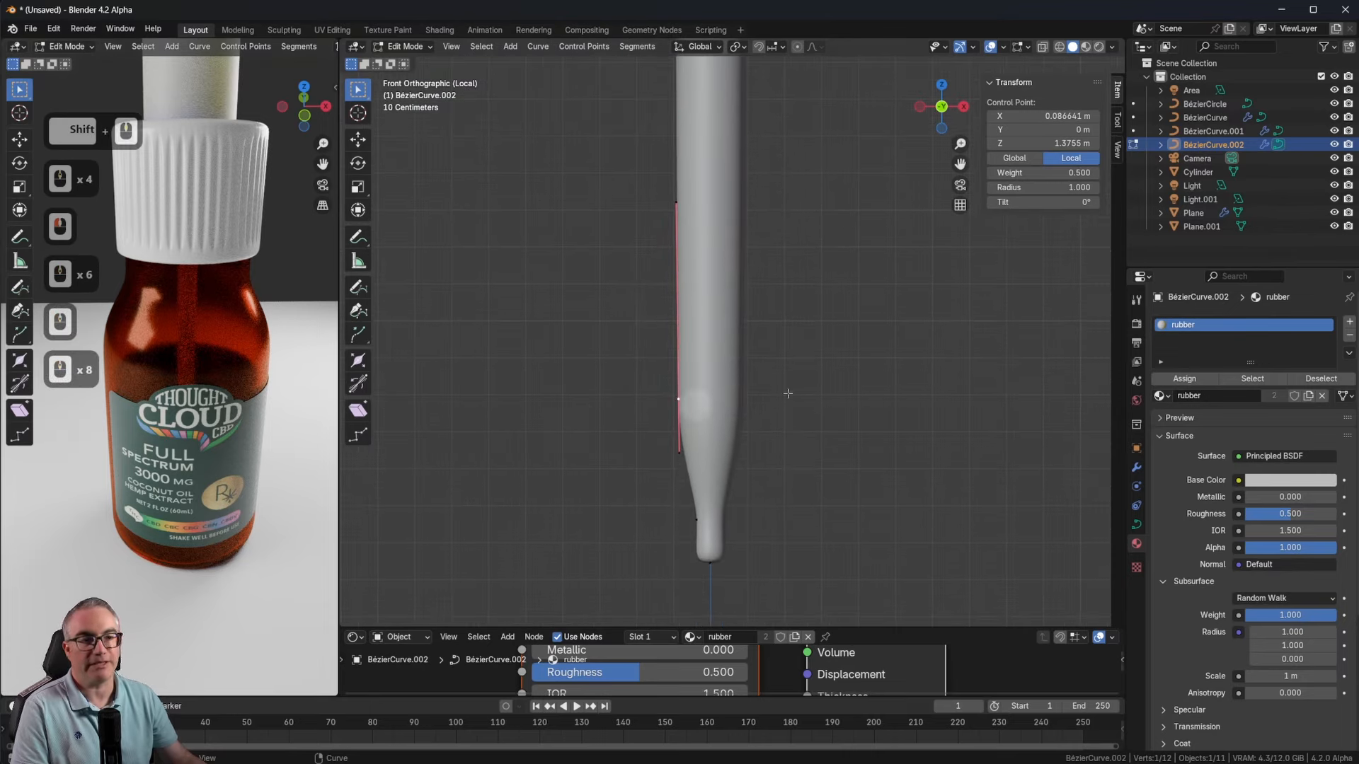
key("Tab")
scroll(861, 395, "down", 6)
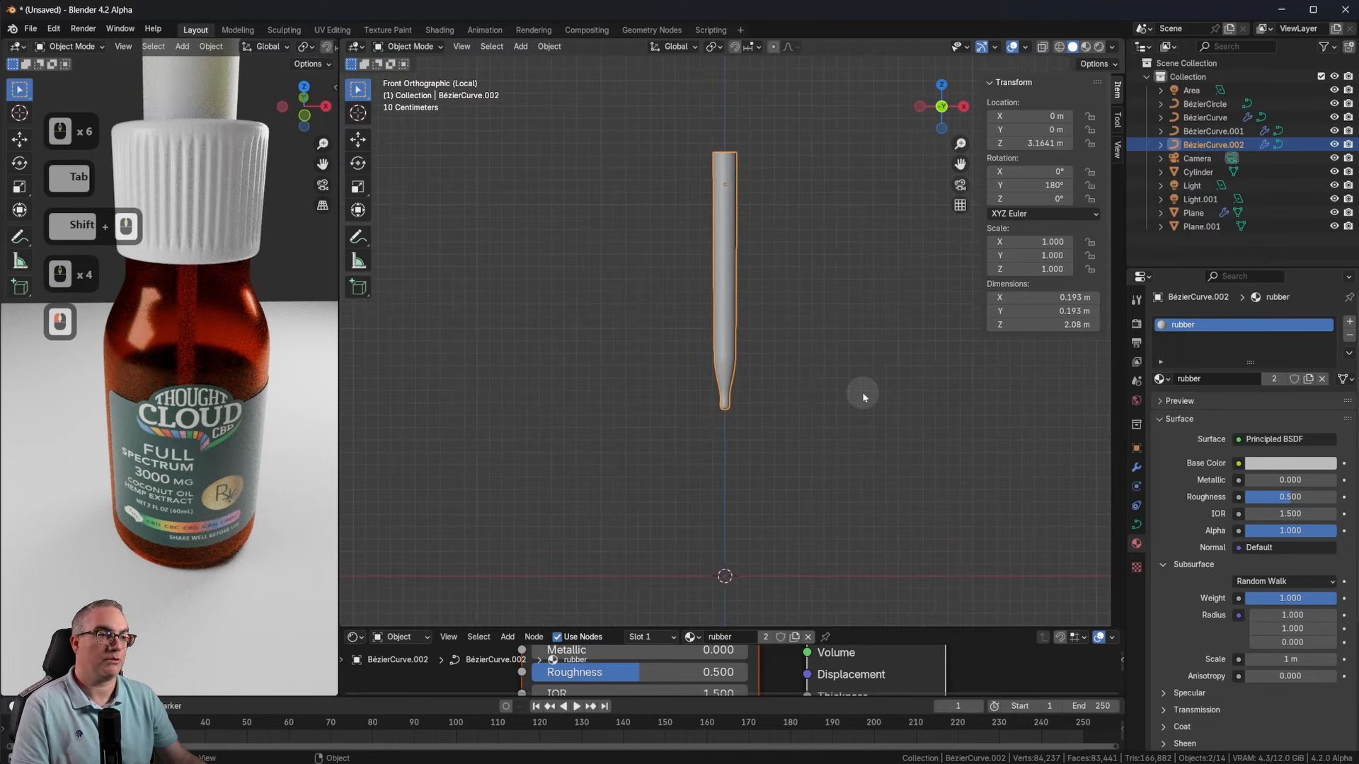
key("slash")
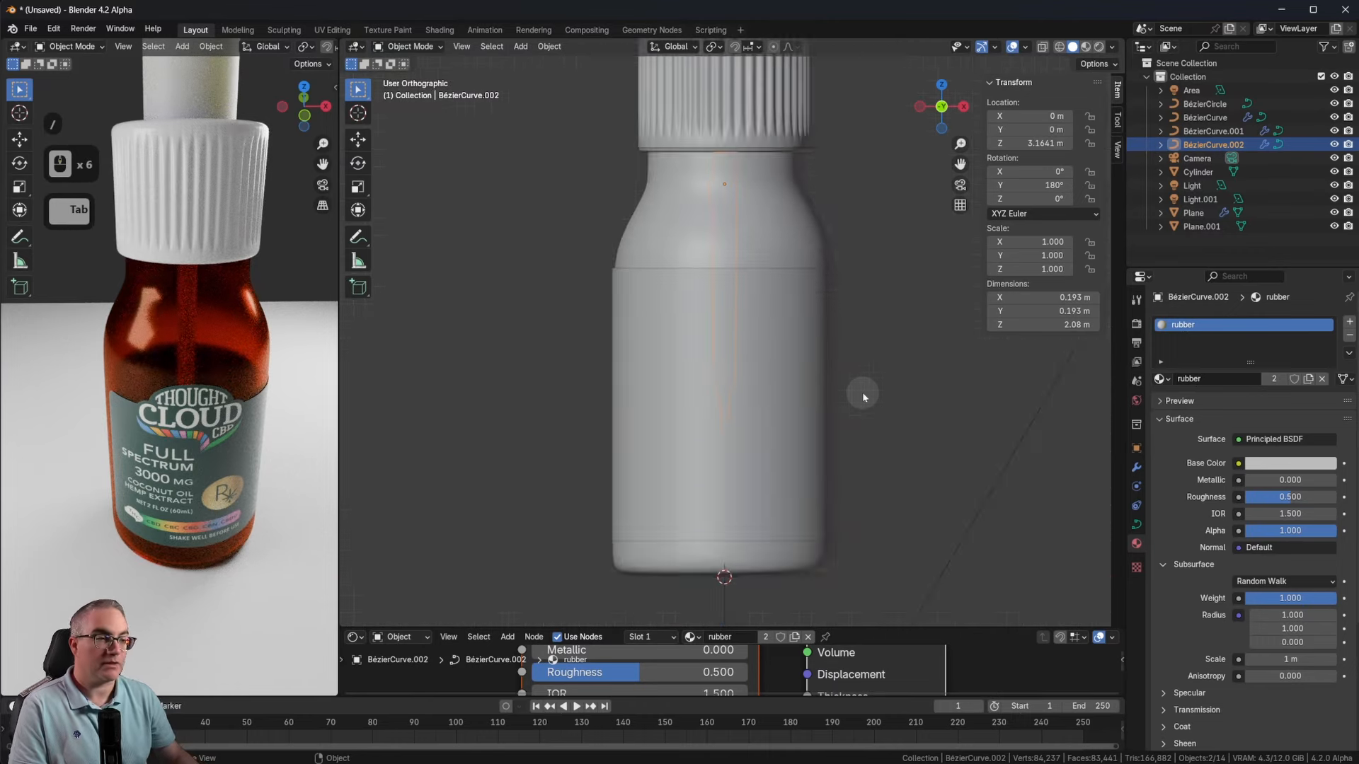
Step: Lengthen the pipette inside the bottle by moving its lower profile points about 1.147 m down along Z
scroll(862, 392, "down", 1)
middle_click_drag(880, 314, 869, 352, "shift")
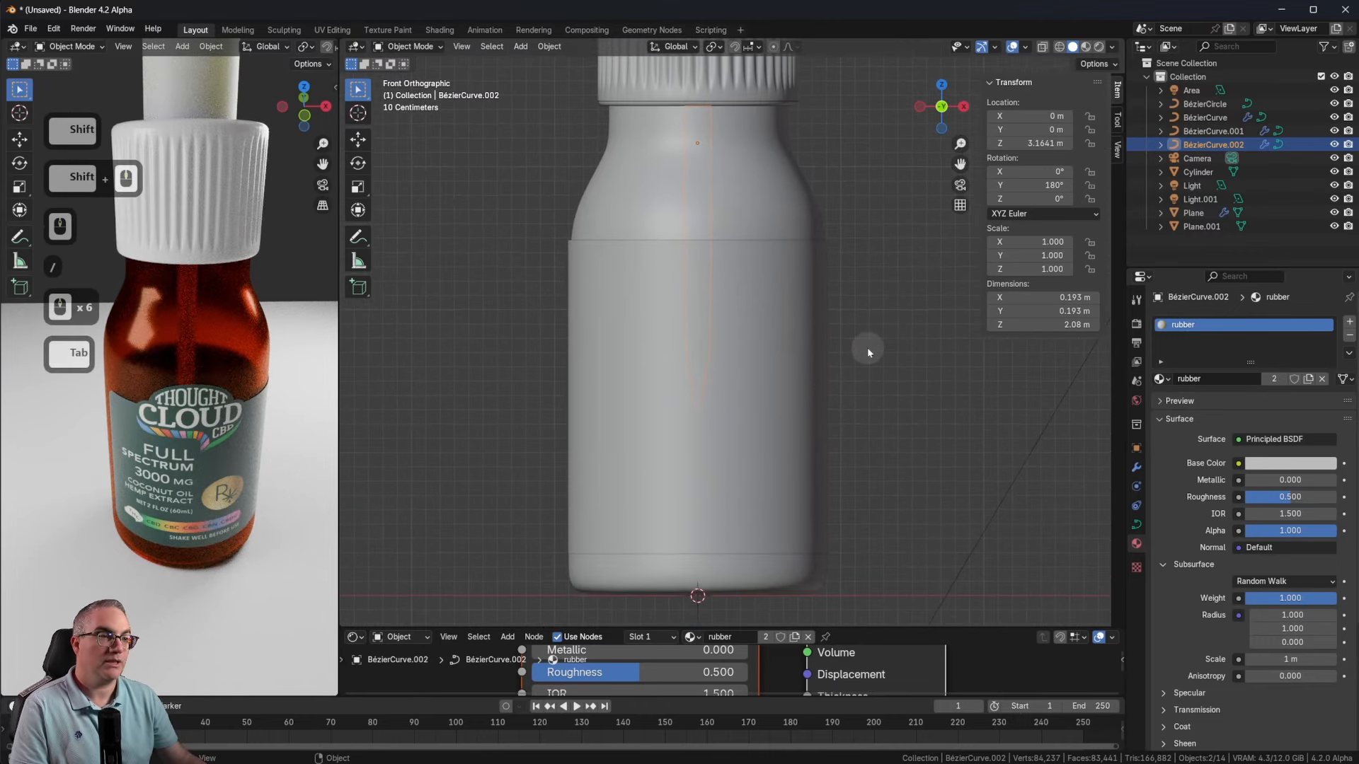
middle_click_drag(803, 323, 794, 354, "shift")
key("Tab")
left_click_drag(621, 282, 916, 431)
key("g")
key("z")
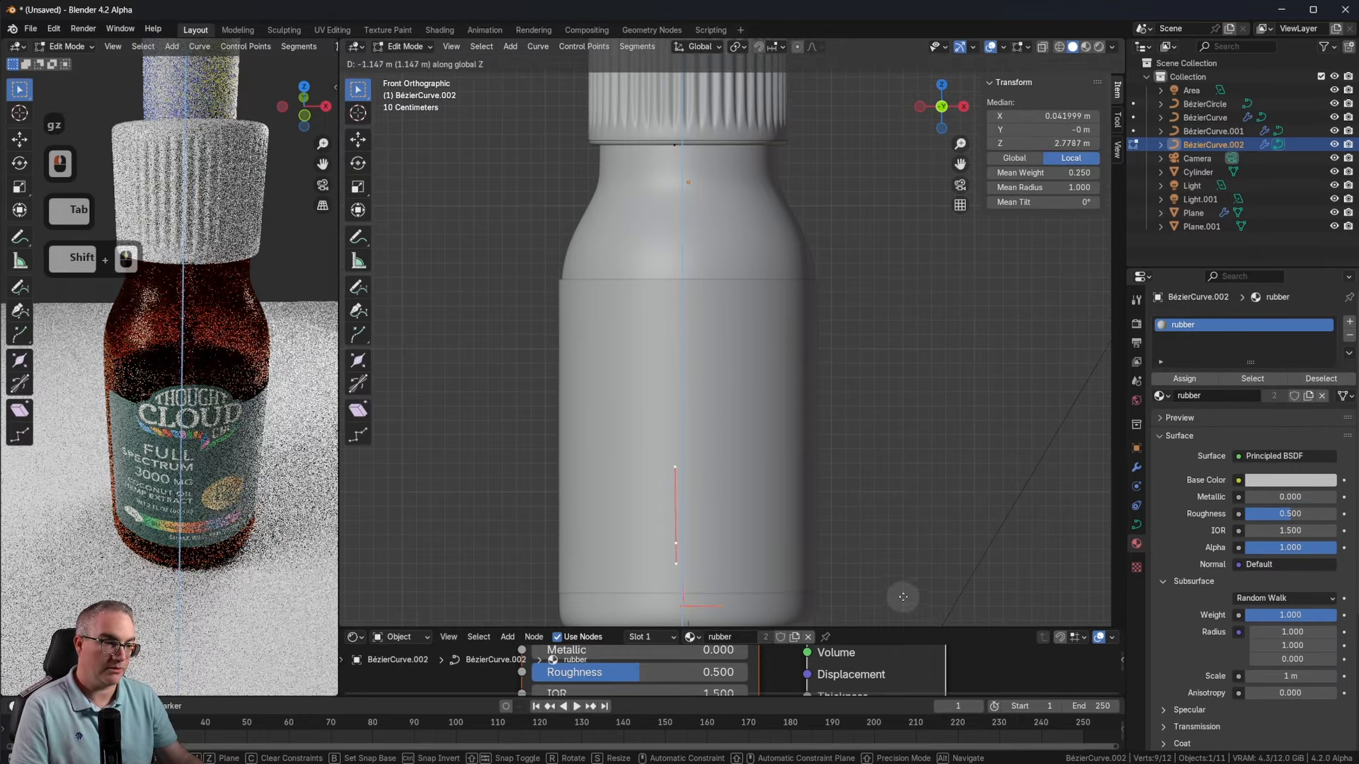
left_click(903, 597)
middle_click_drag(903, 597, 909, 476, "shift")
key("Tab")
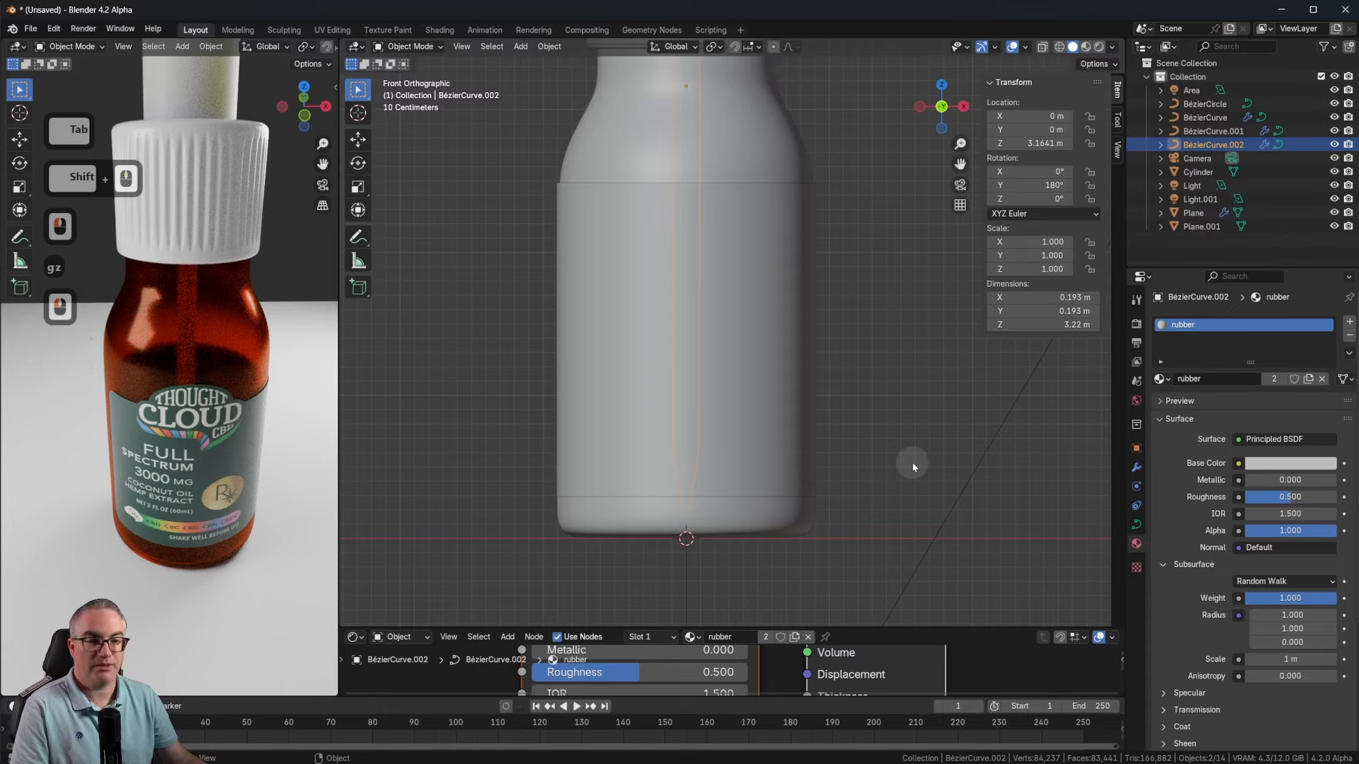
Step: Raise the pipette's lower profile points along Z so its overall length is about 3.04 m, and finish editing the curve
middle_click_drag(228, 561, 317, 543)
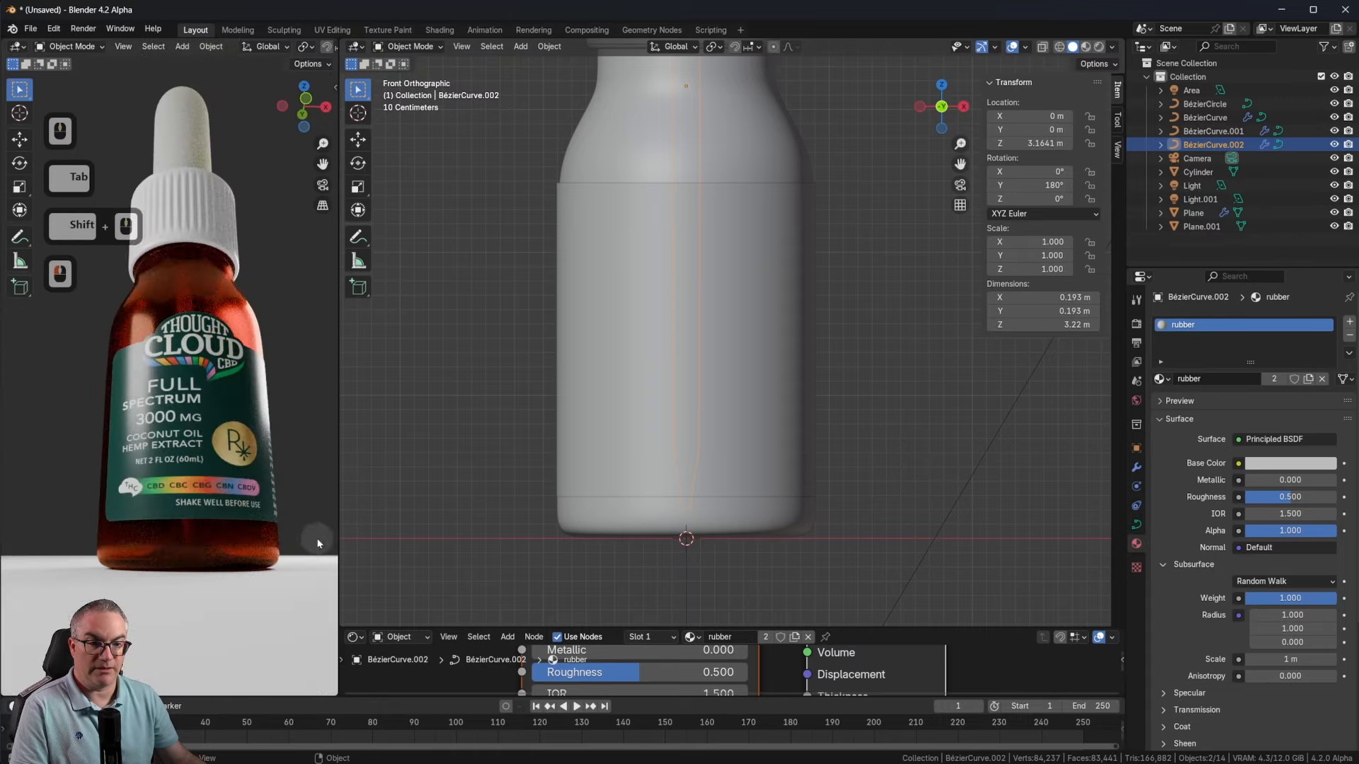
key("Tab")
key("g")
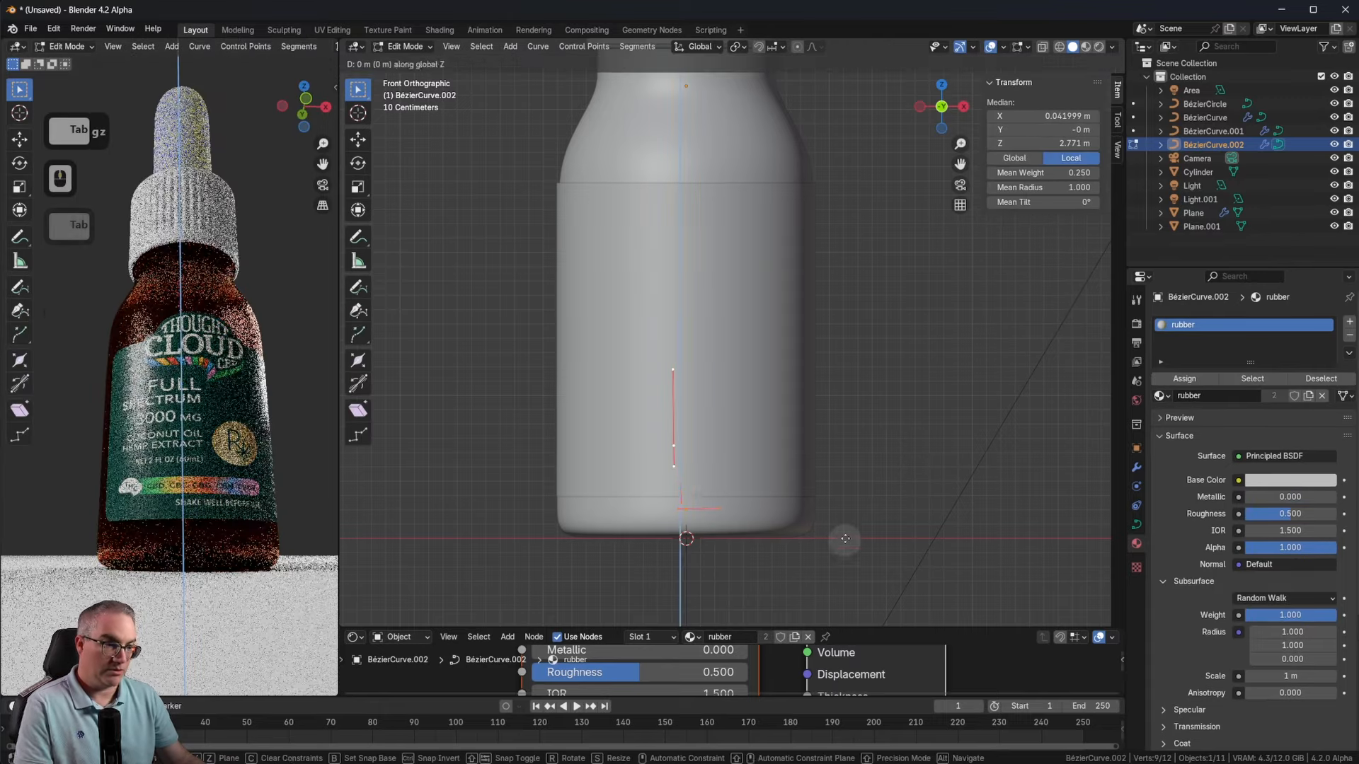
key("z")
left_click(845, 520)
key("Tab")
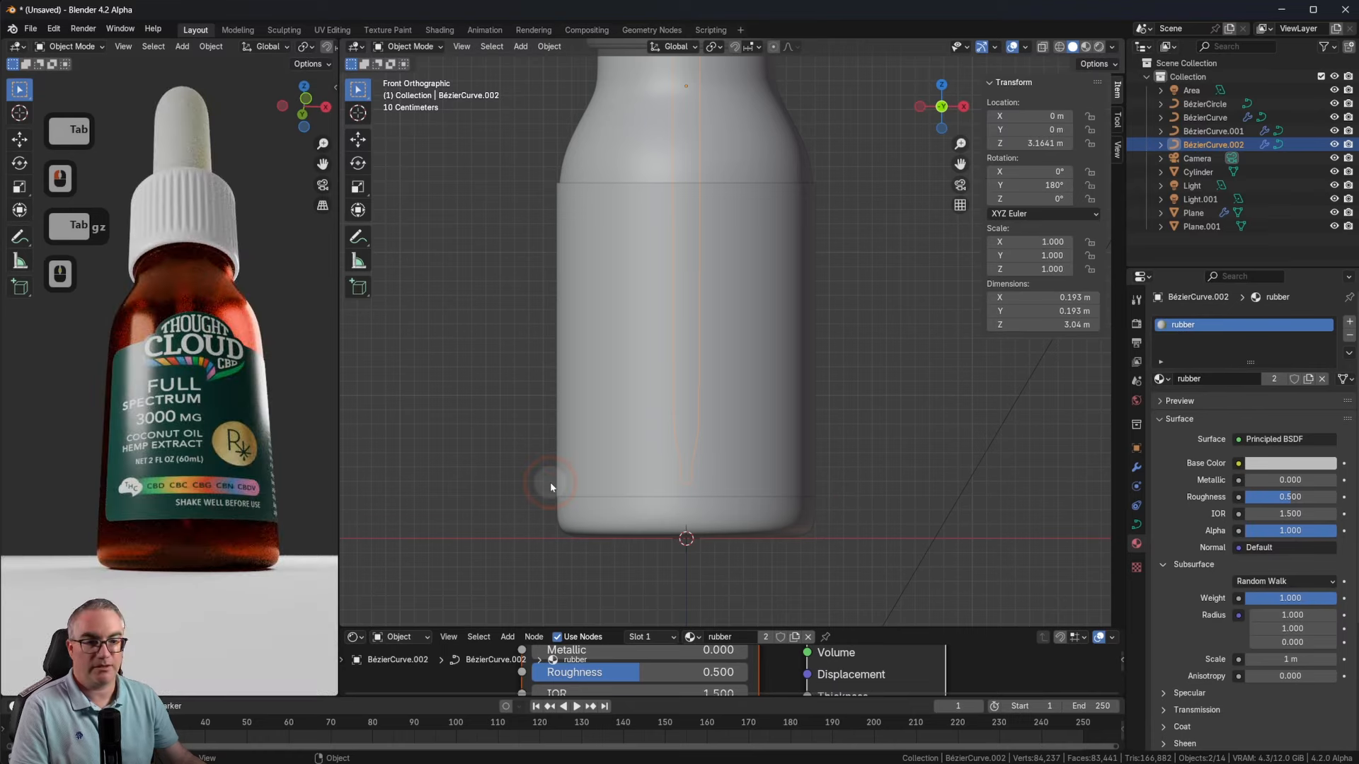
Step: Isolate the pipette in the rendered viewport and inspect its shape and current material
middle_click_drag(928, 370, 919, 397)
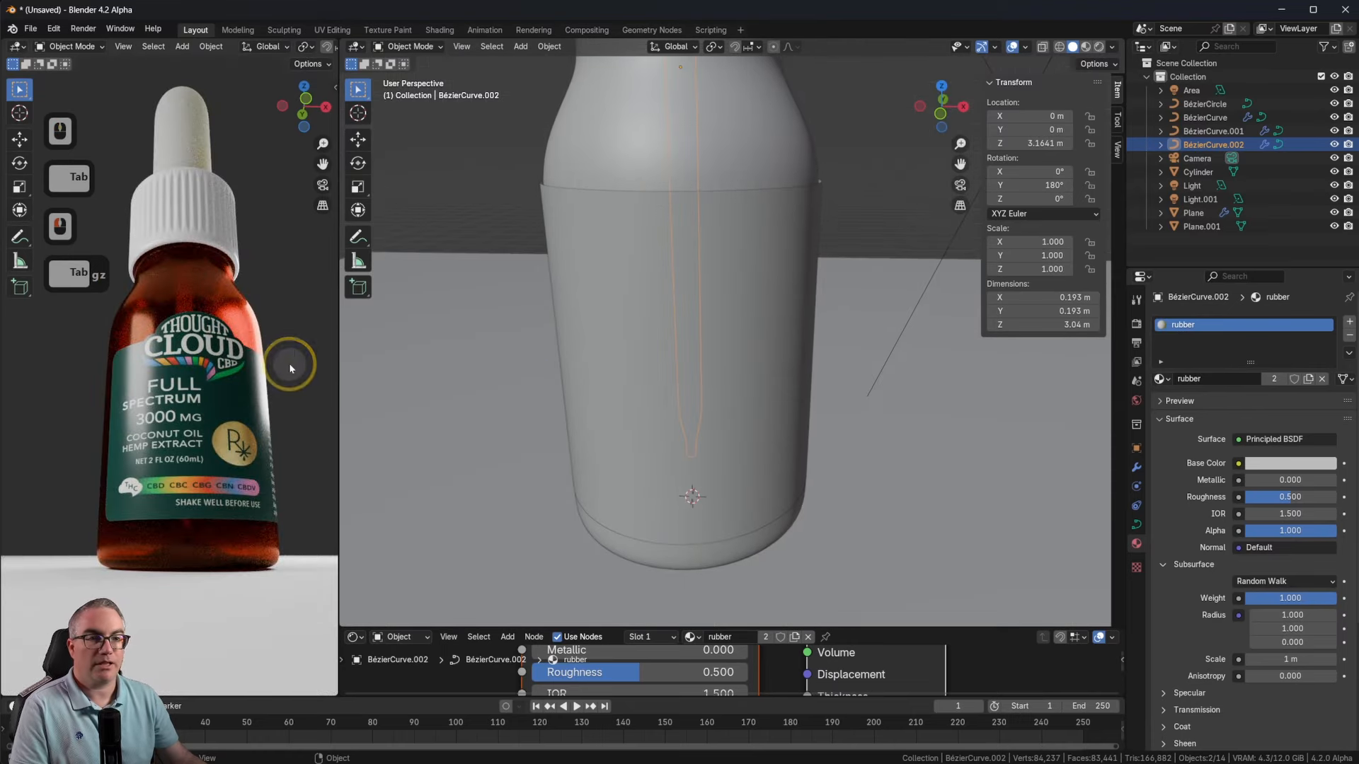
key("slash")
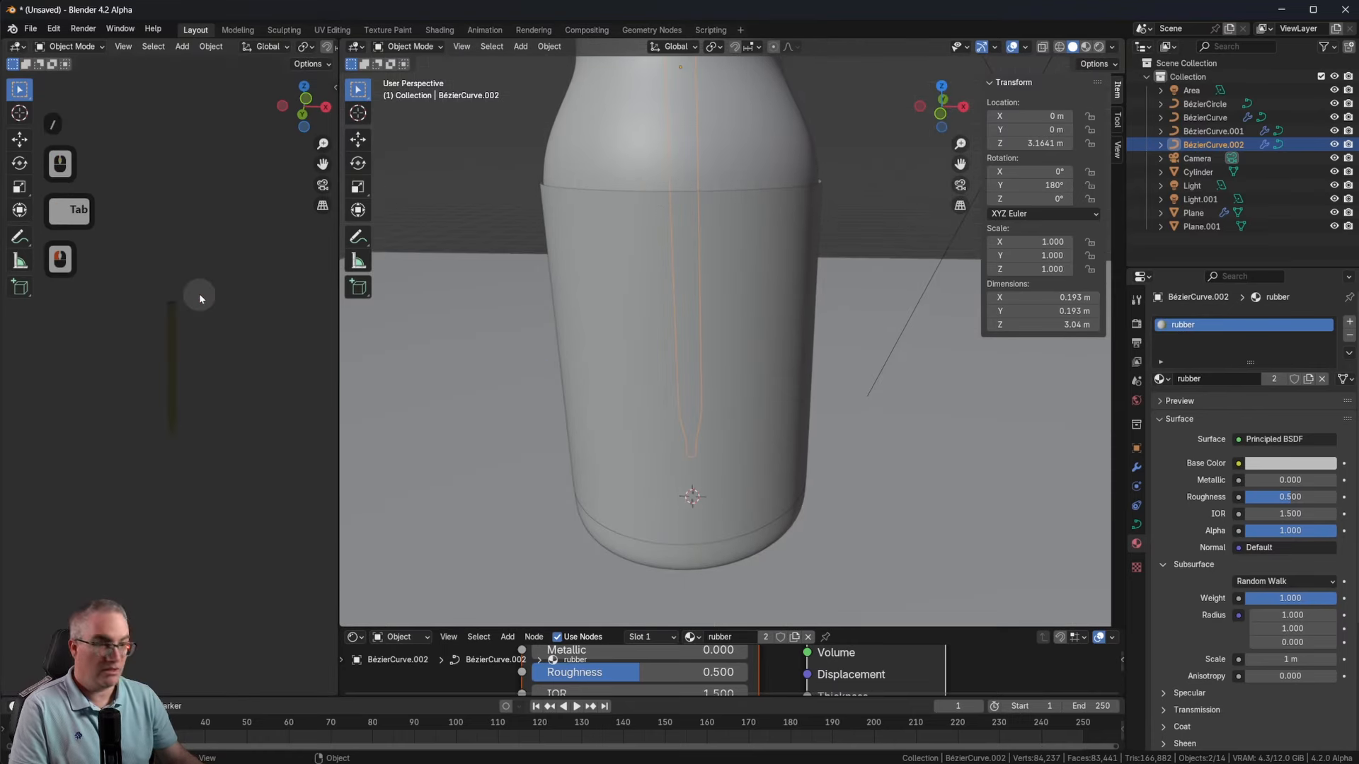
scroll(206, 405, "up", 8)
scroll(207, 405, "down", 3)
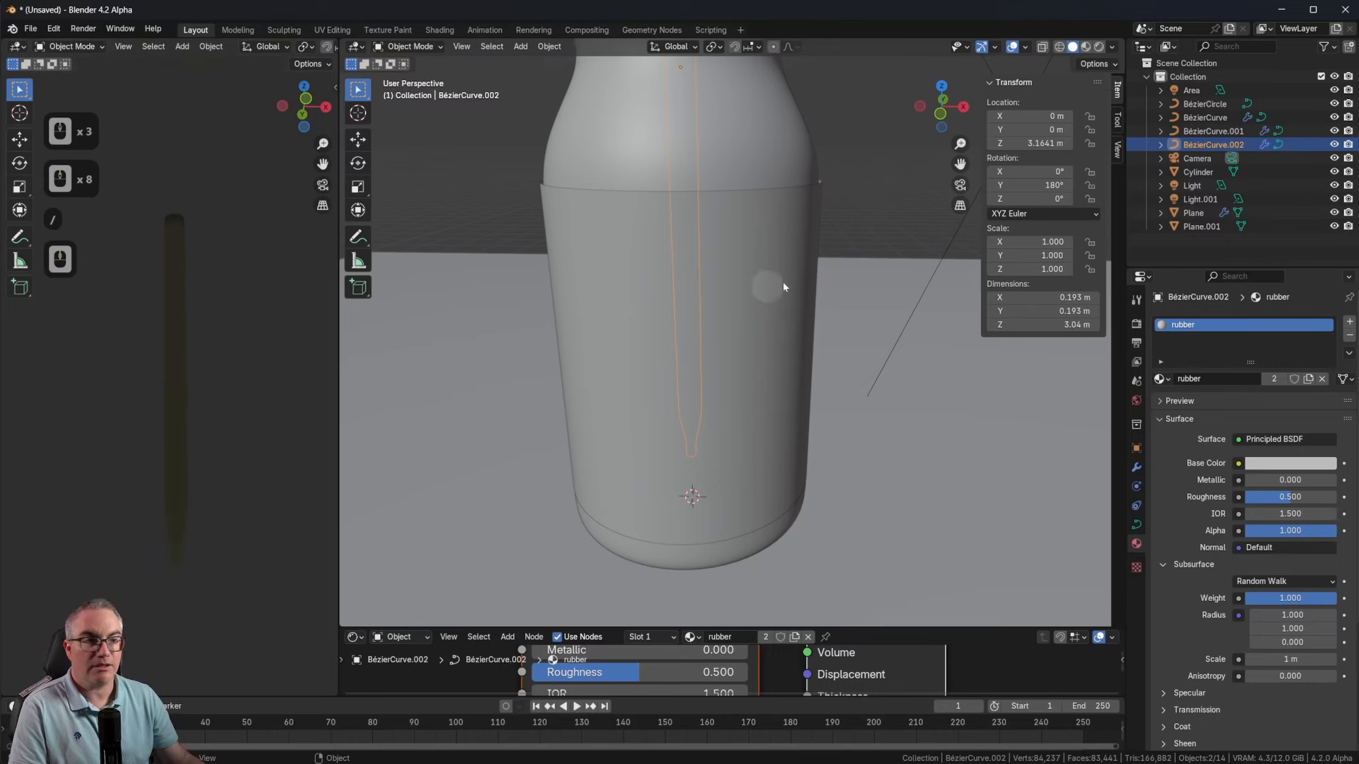
middle_click_drag(783, 282, 776, 445, "shift")
scroll(776, 444, "down", 2)
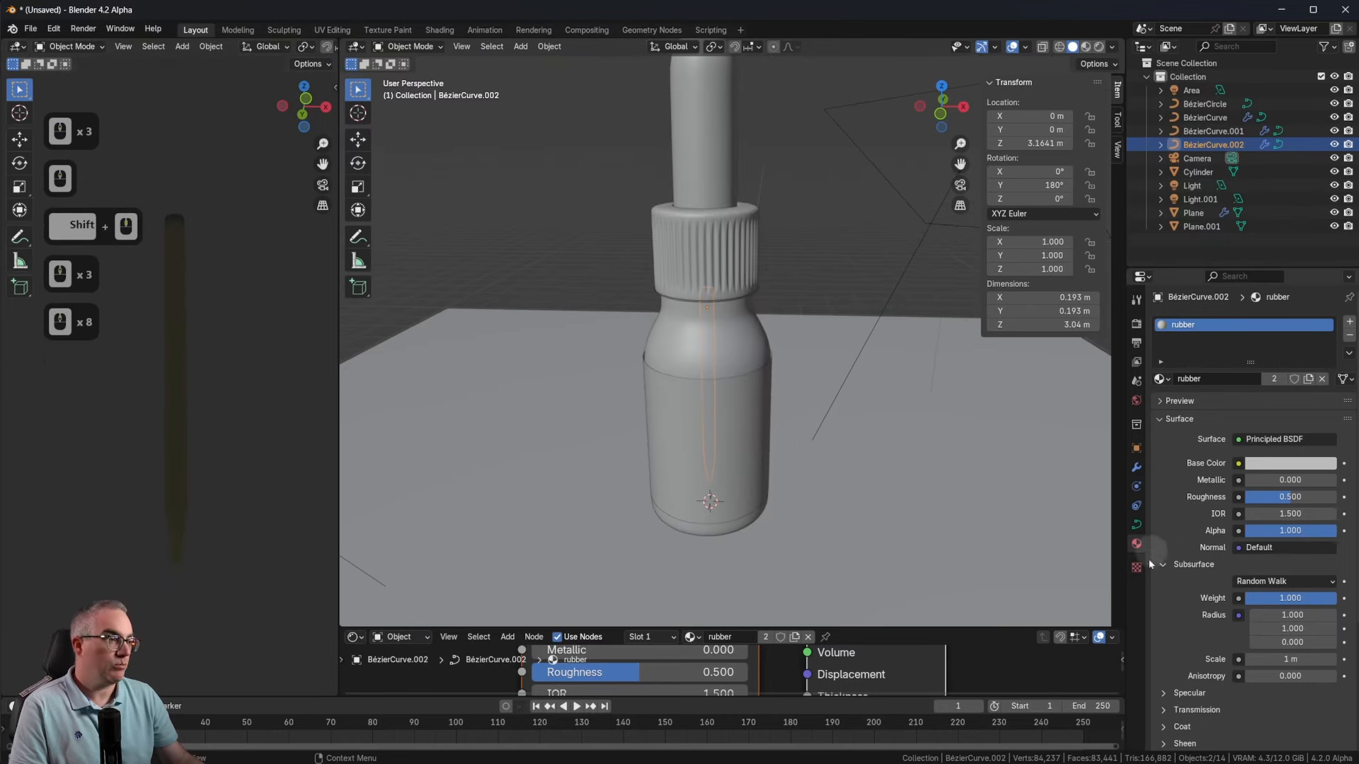
Step: Replace the pipette's rubber material with a new material named "pip"
left_click(1181, 344)
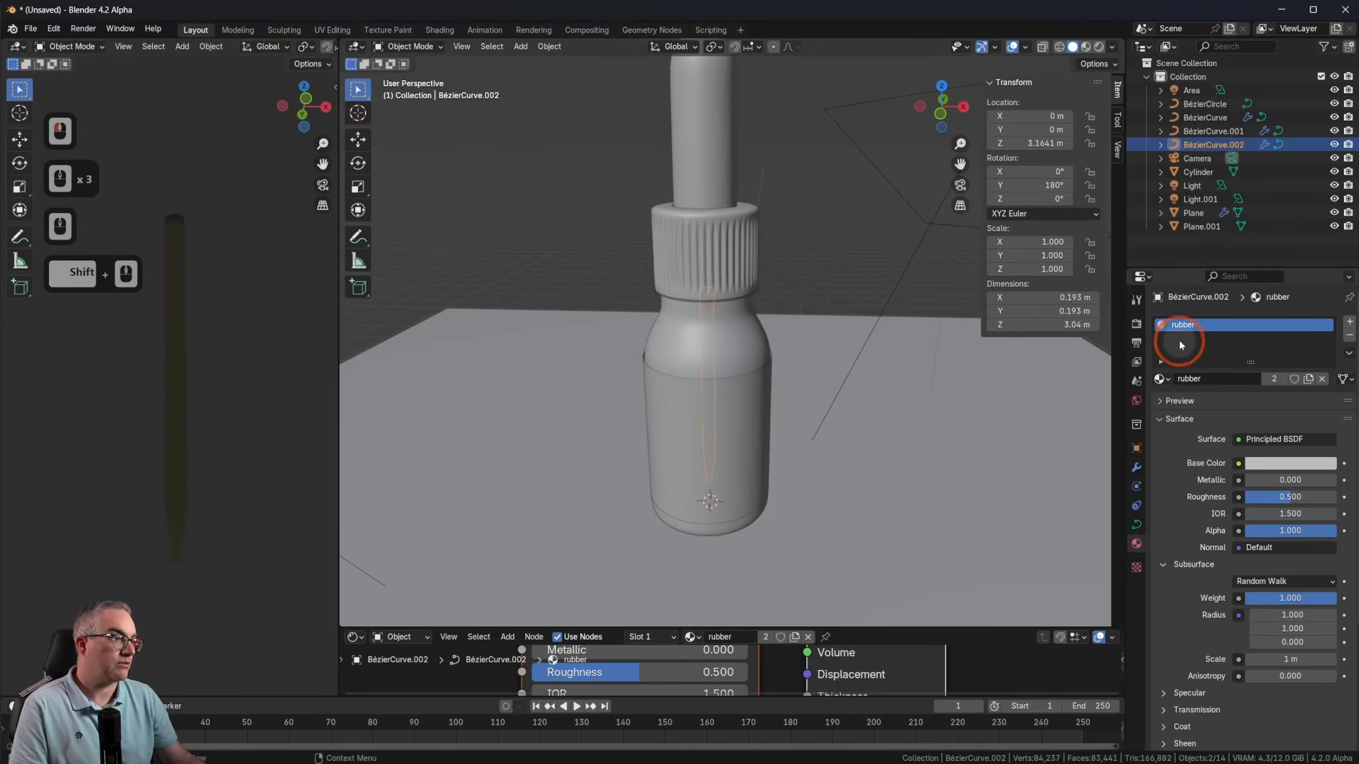
left_click(1348, 337)
left_click(1272, 380)
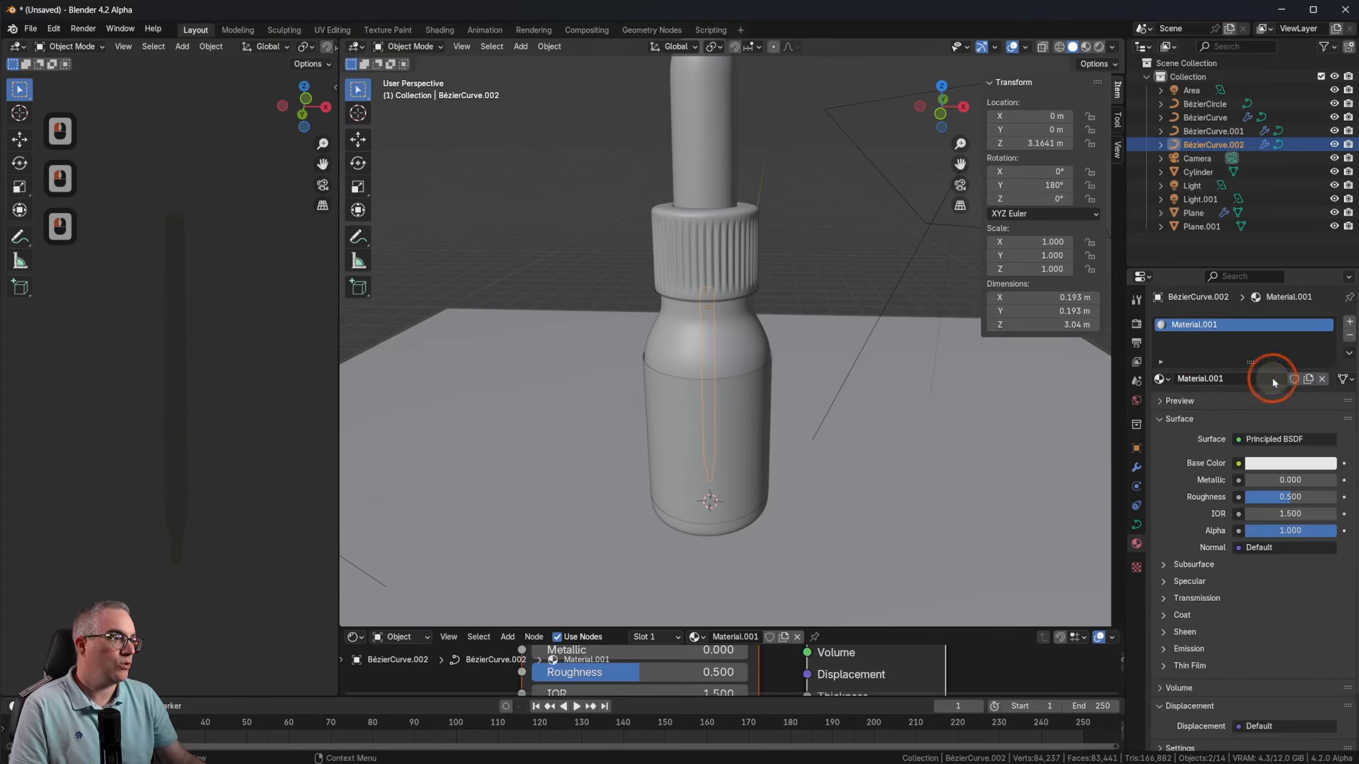
left_click(1263, 379)
type("p")
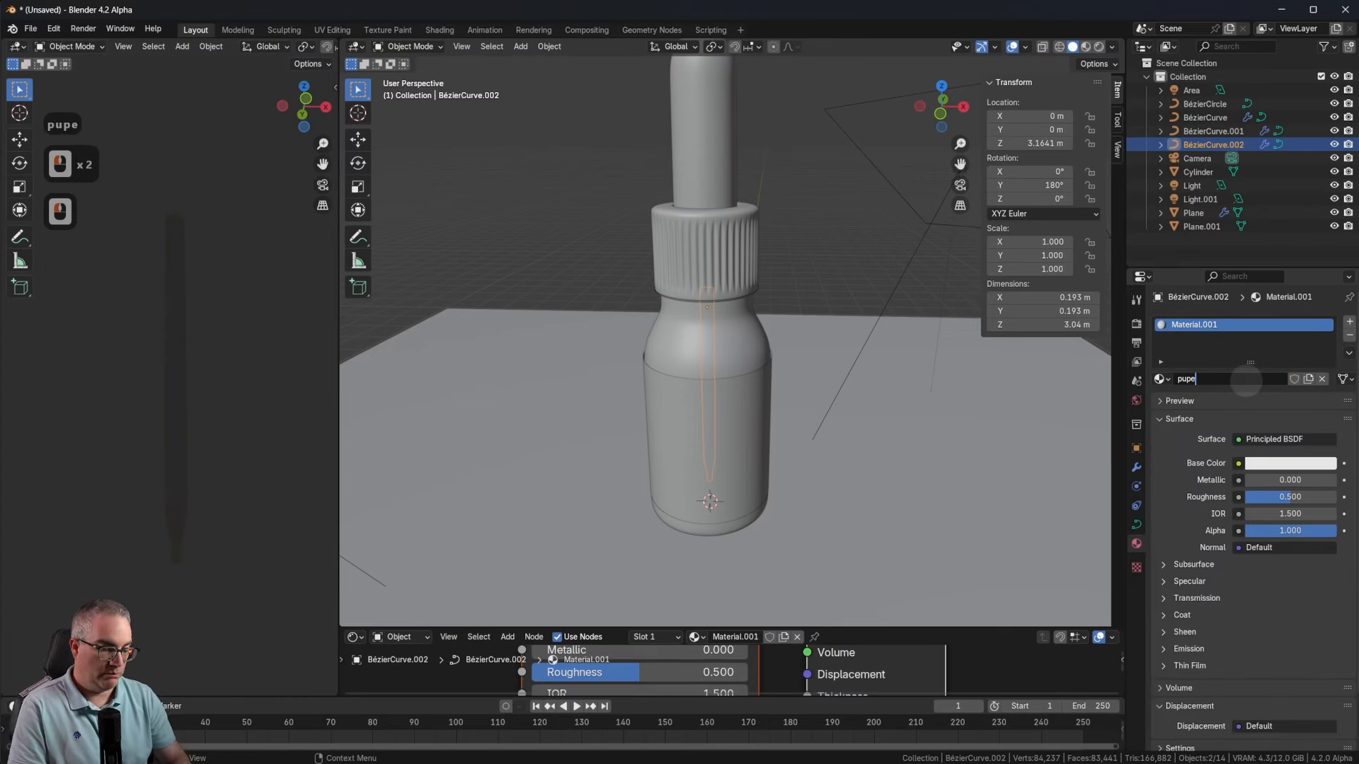
type("upe")
key("BackSpace")
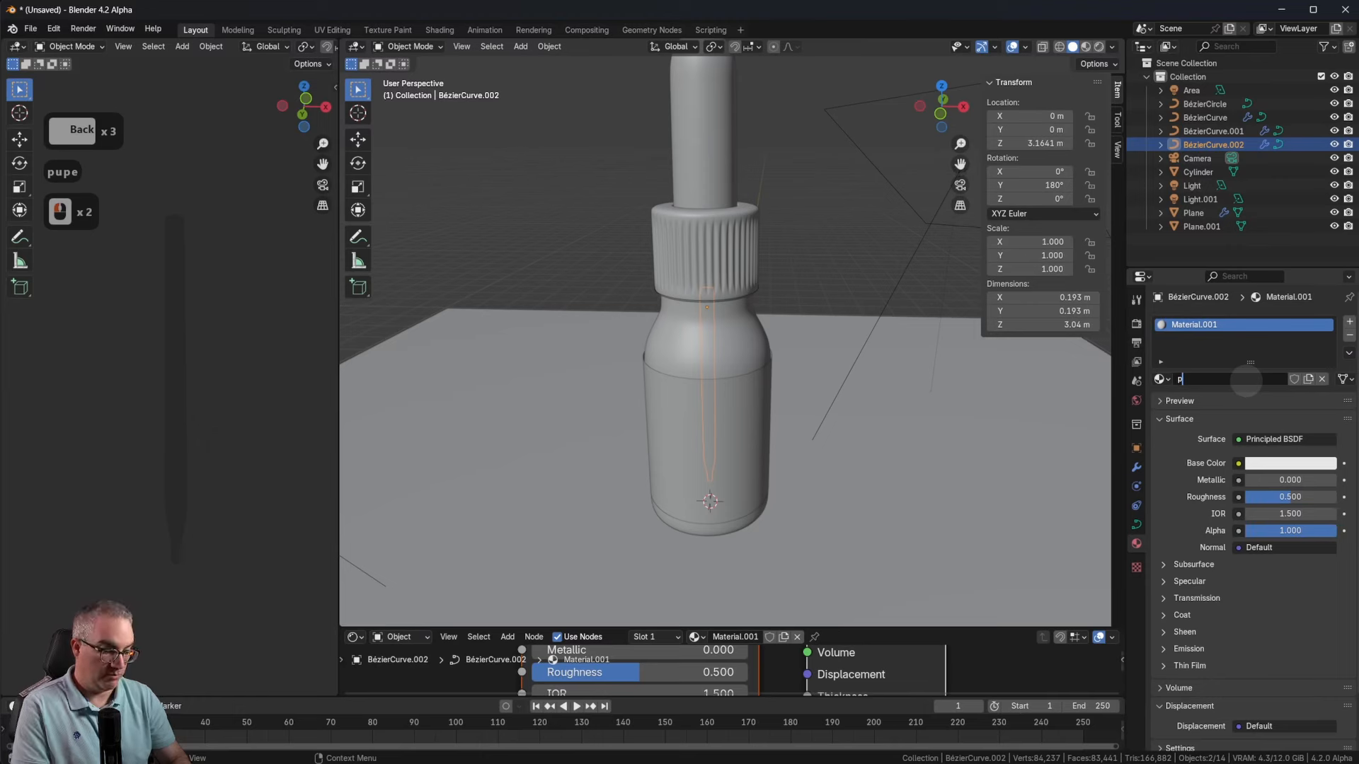
type("ip")
key("Return")
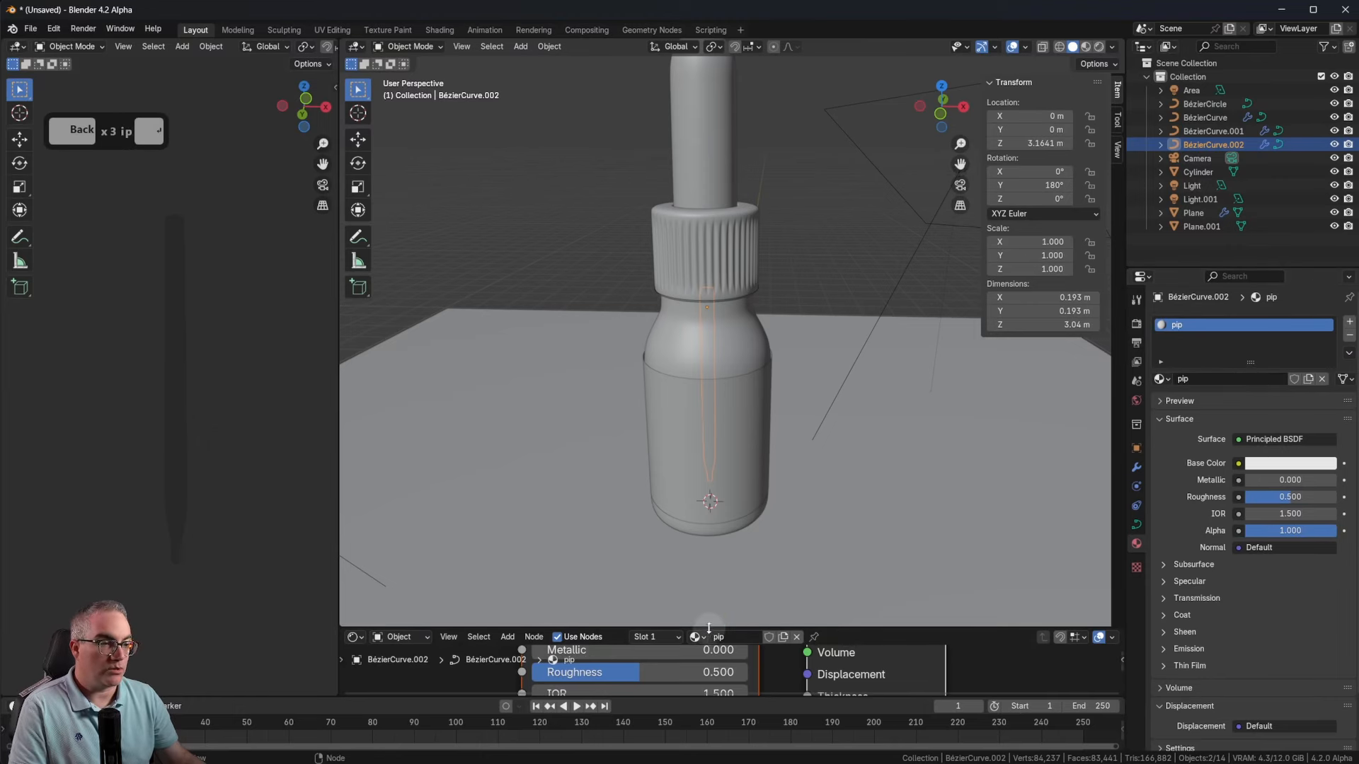
Step: Replace the Principled BSDF in the pip material with a Glass BSDF connected to the output's Surface
left_click_drag(708, 628, 746, 252)
left_click(605, 439)
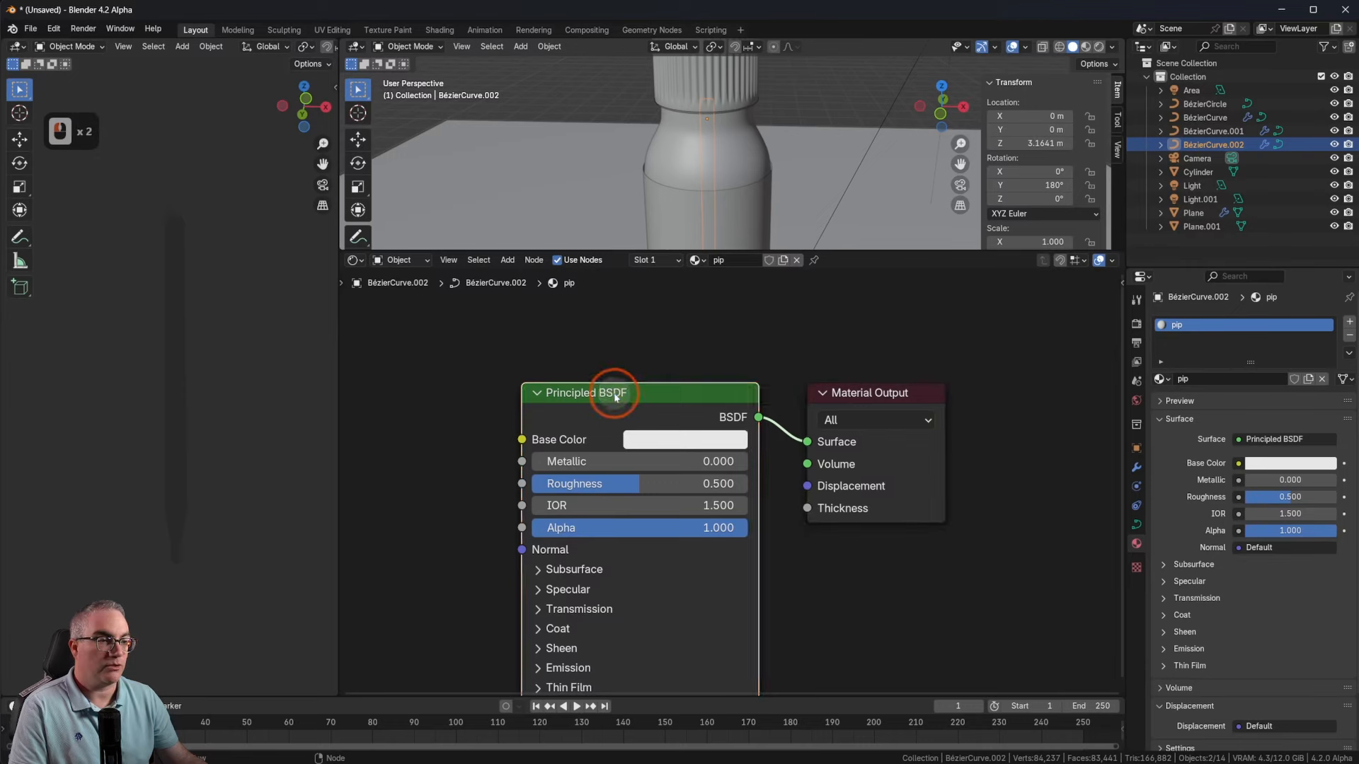
key("x")
key("shift+a")
left_click(583, 470)
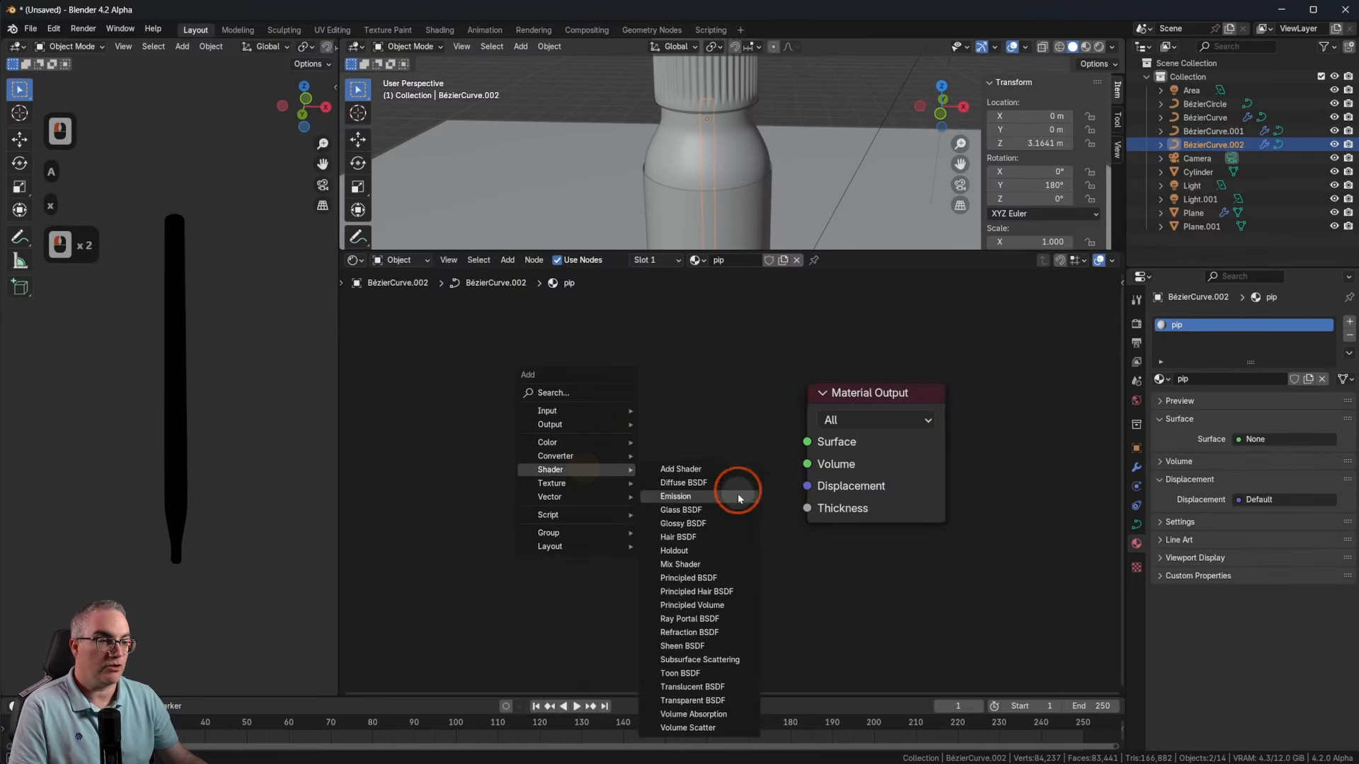
left_click(729, 509)
left_click(589, 385)
left_click_drag(735, 416, 823, 448)
scroll(630, 554, "up", 3)
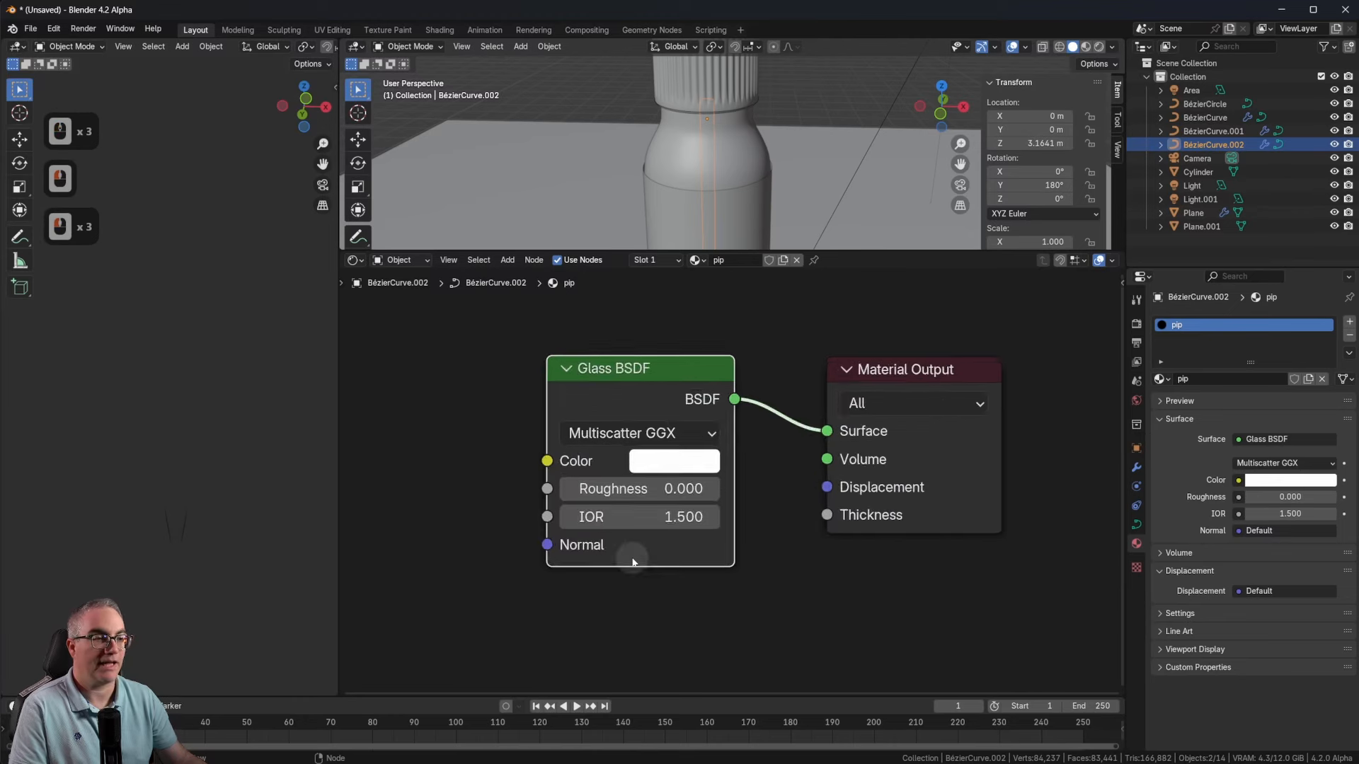
Step: Set the Glass BSDF roughness to 0.3 and shrink the shader editor back to enlarge the 3D view
left_click(600, 493)
type(".")
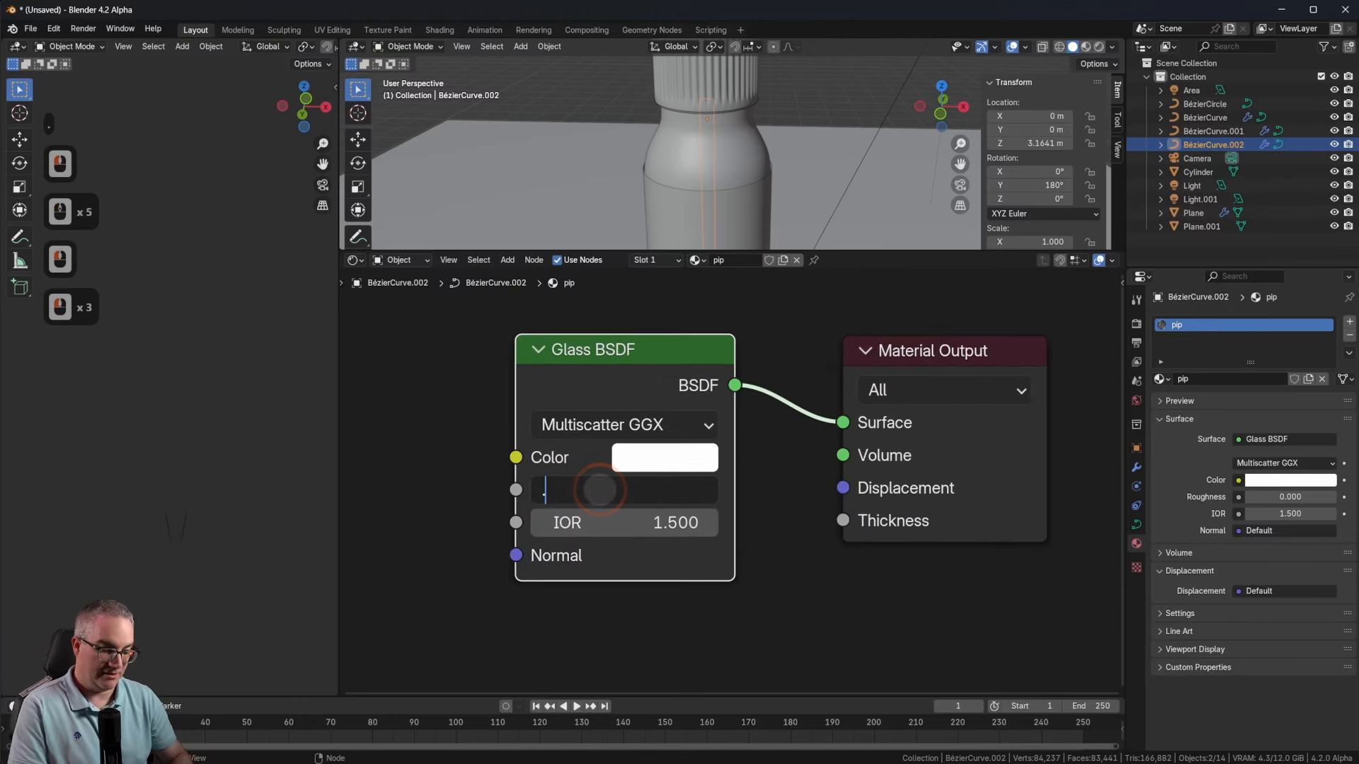
type("3")
key("Return")
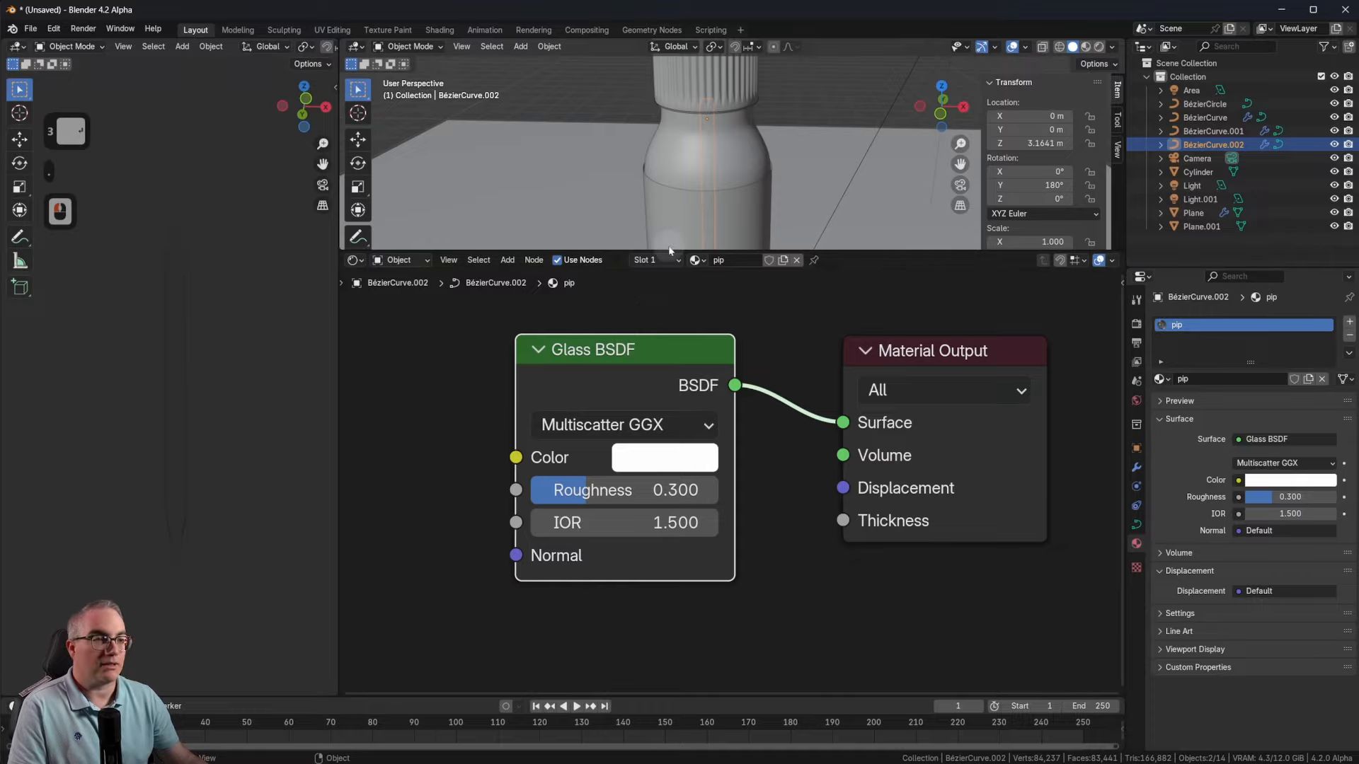
left_click_drag(666, 249, 691, 637)
Step: Exit local view and examine the rendered bottle with the glass pipette from several distances and angles
left_click(263, 322)
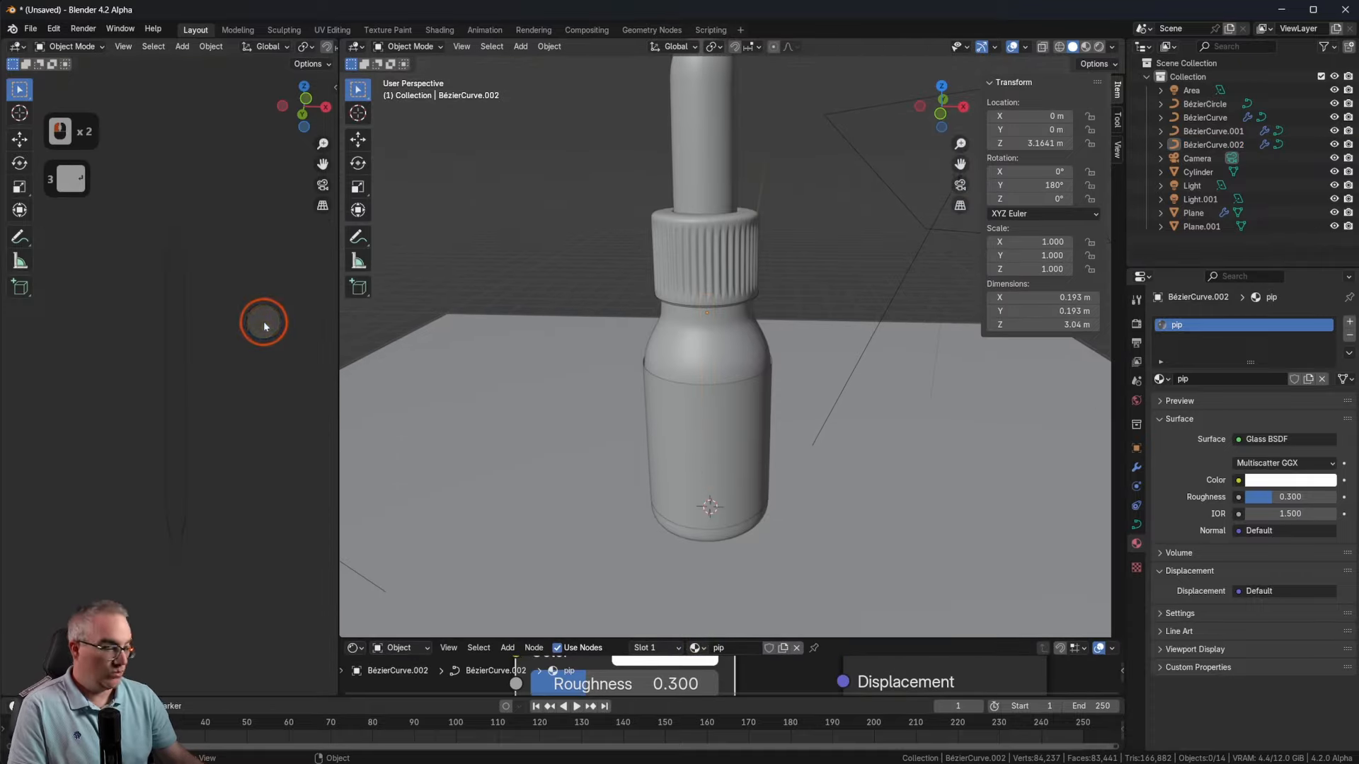
scroll(264, 321, "up", 5)
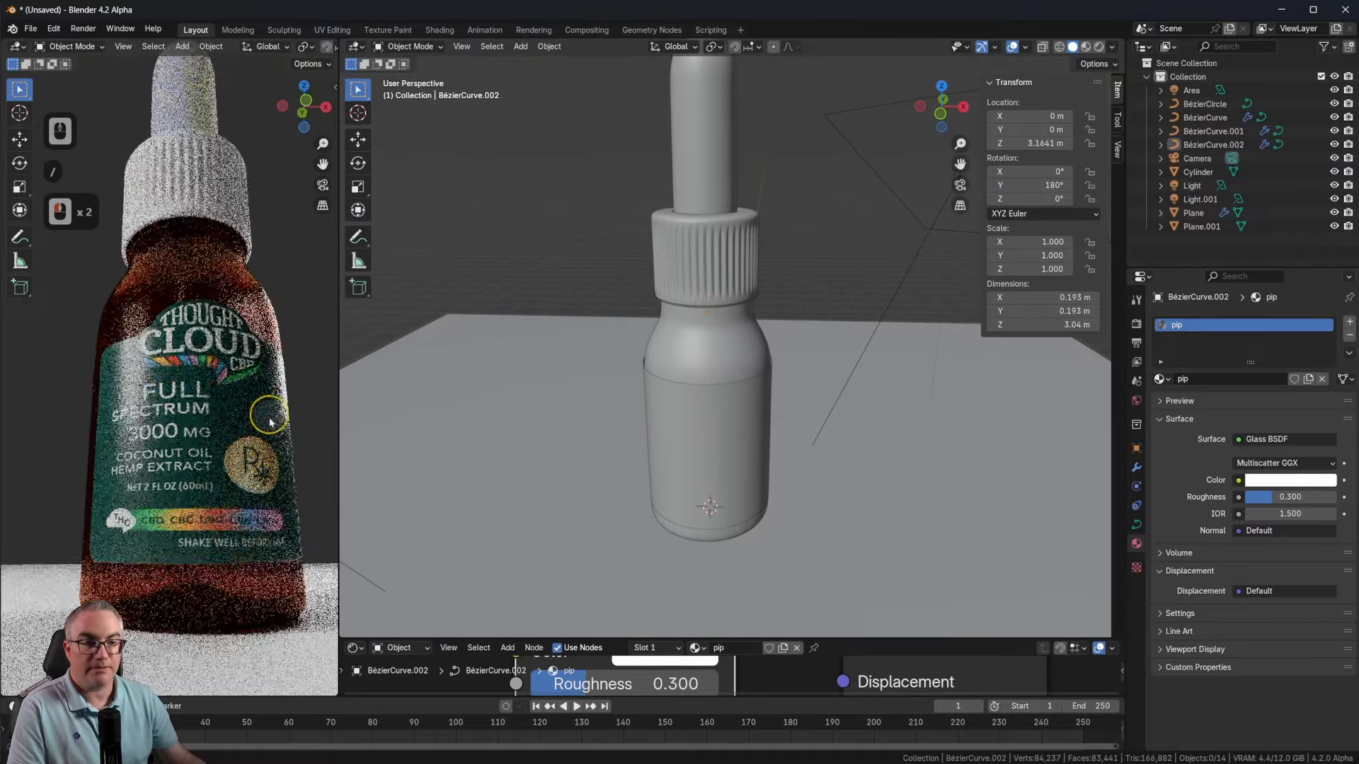
middle_click_drag(271, 468, 263, 440)
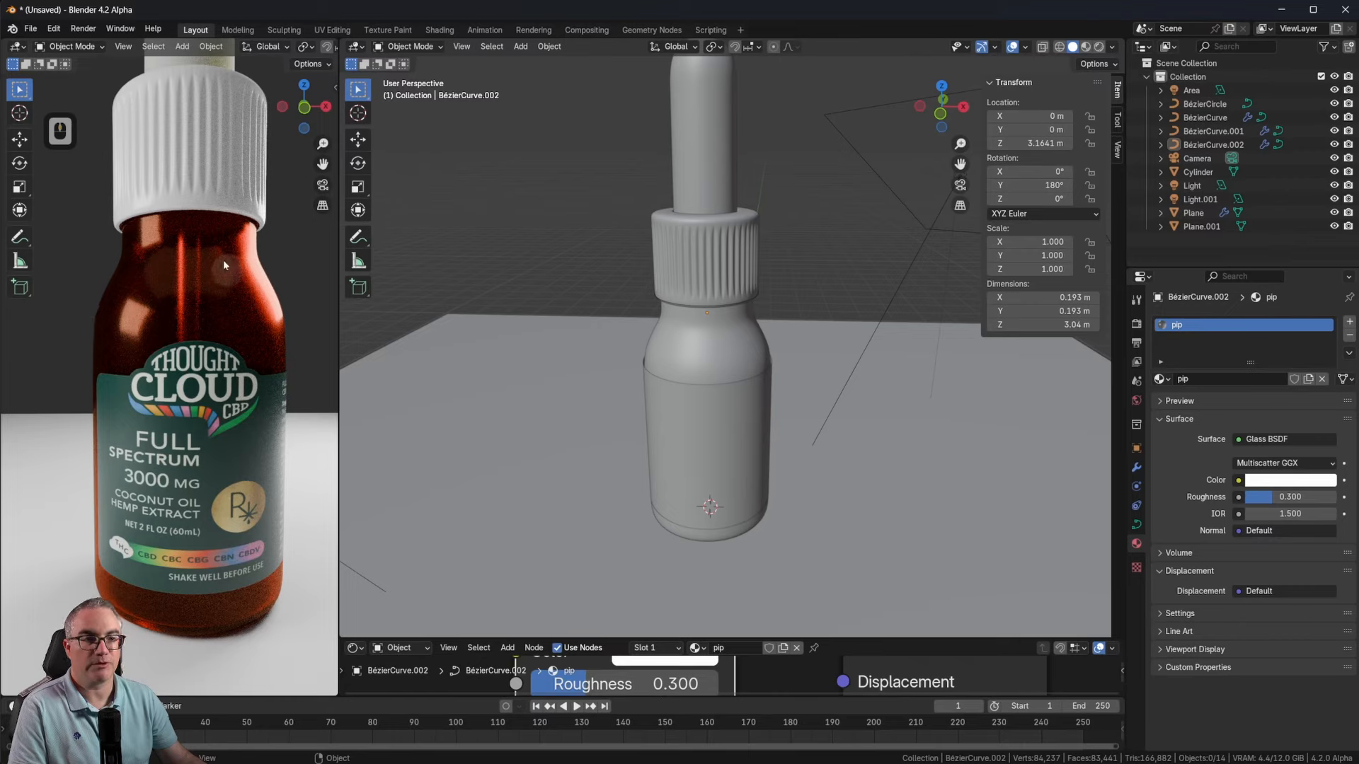
scroll(248, 346, "down", 2)
scroll(249, 363, "up", 1)
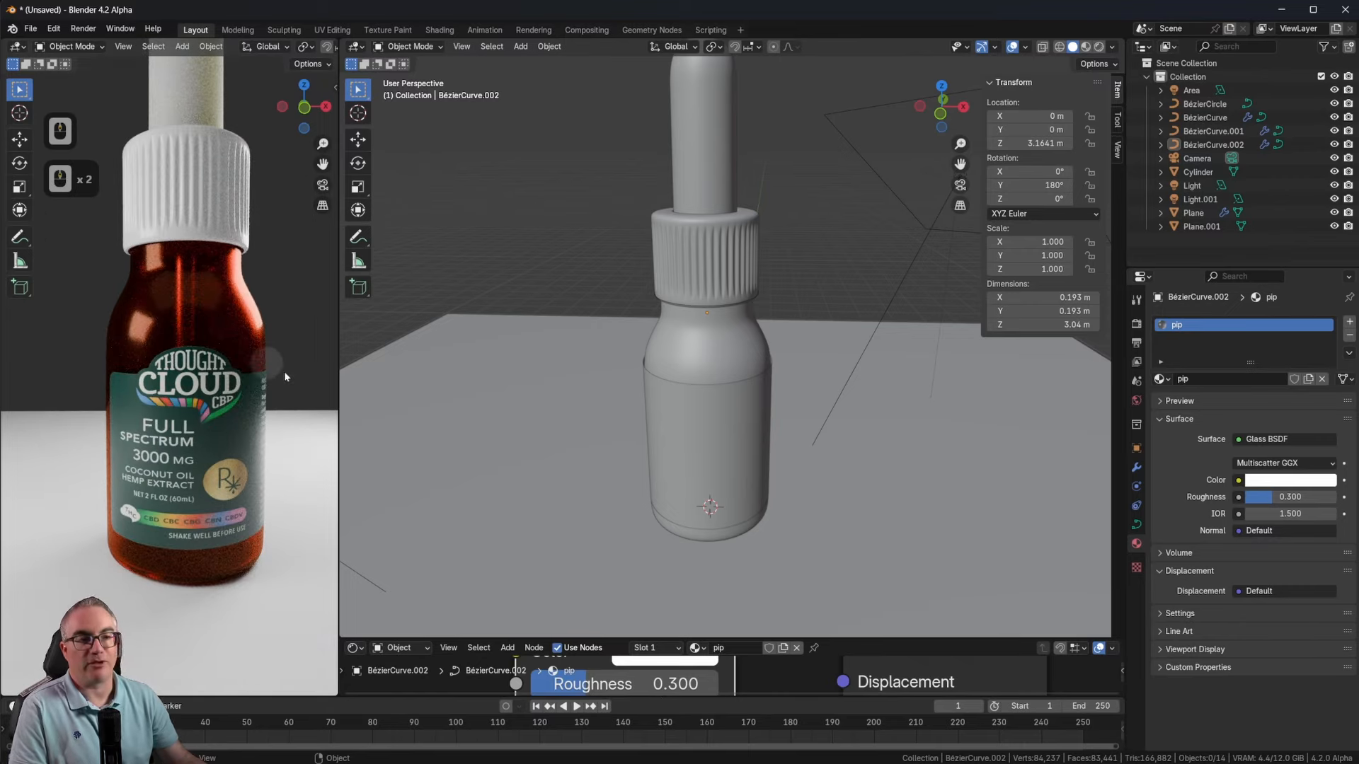
scroll(280, 379, "down", 2)
scroll(280, 382, "up", 4)
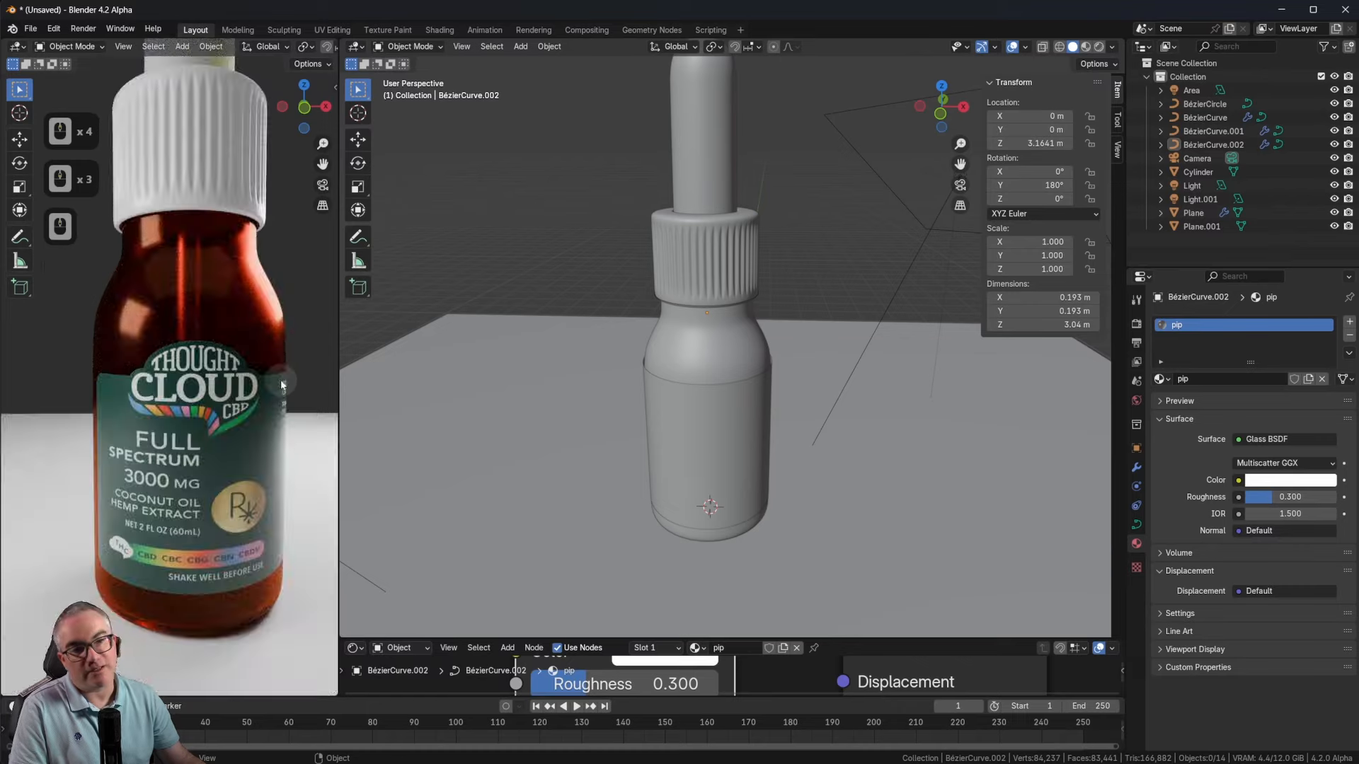
mouse_move(281, 384)
middle_mouse_down()
mouse_move(286, 416)
mouse_move(284, 385)
middle_mouse_up()
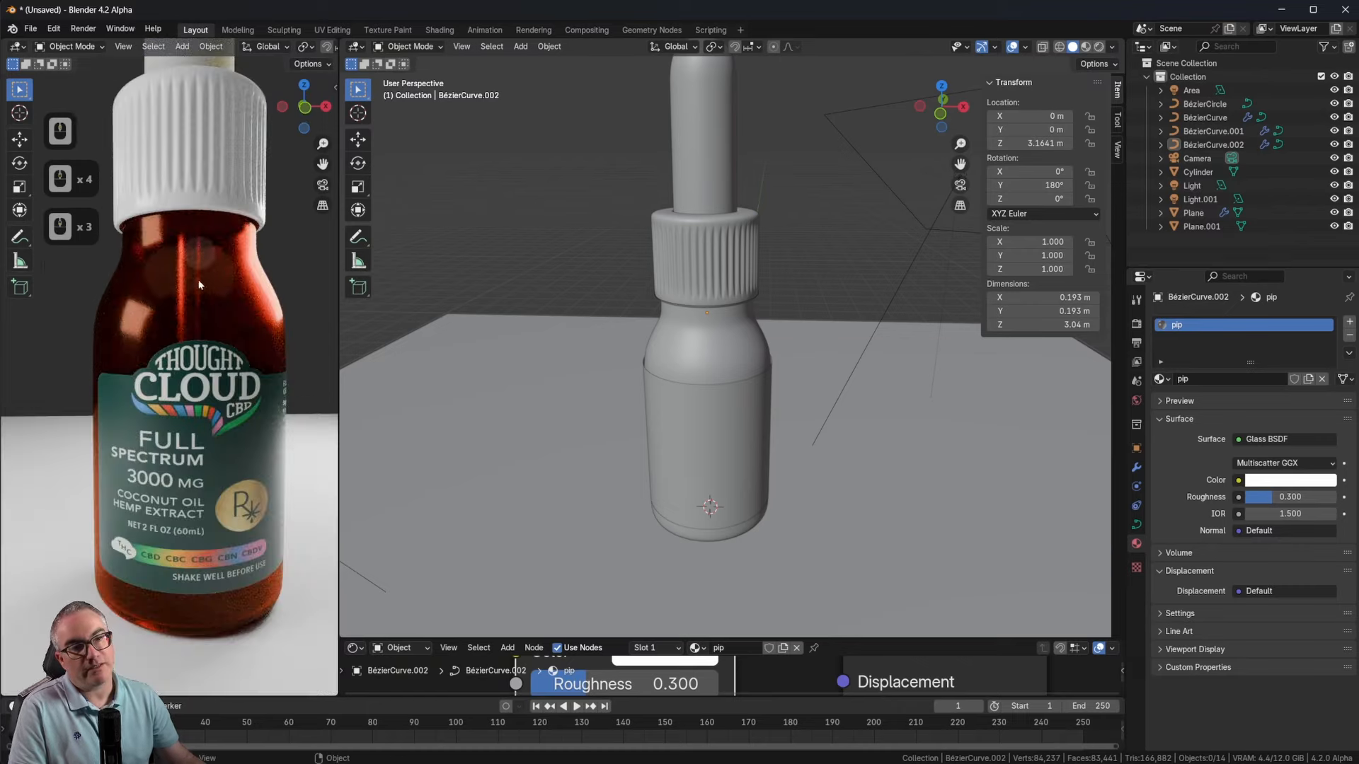
scroll(277, 371, "down", 2)
scroll(278, 372, "up", 1)
scroll(278, 373, "down", 2)
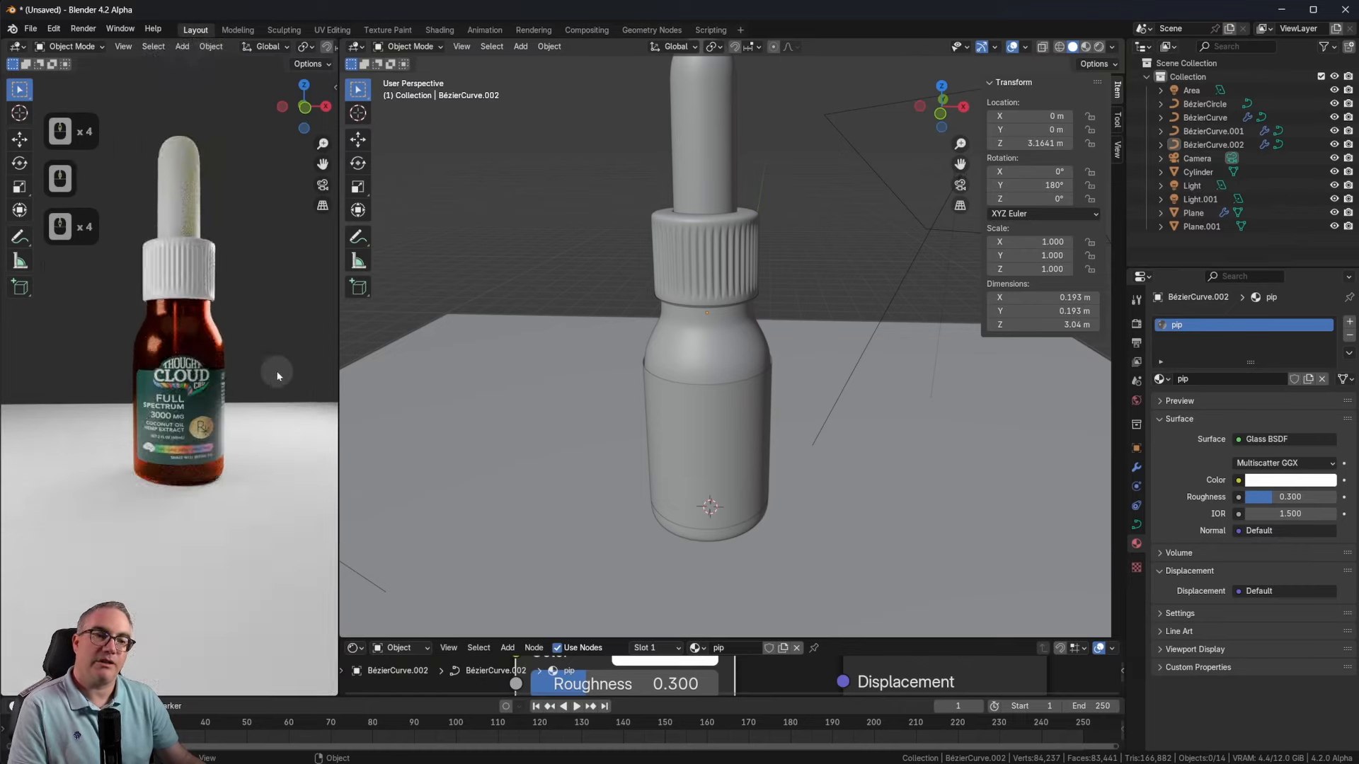
scroll(278, 375, "up", 2)
middle_click_drag(278, 376, 263, 442, "shift")
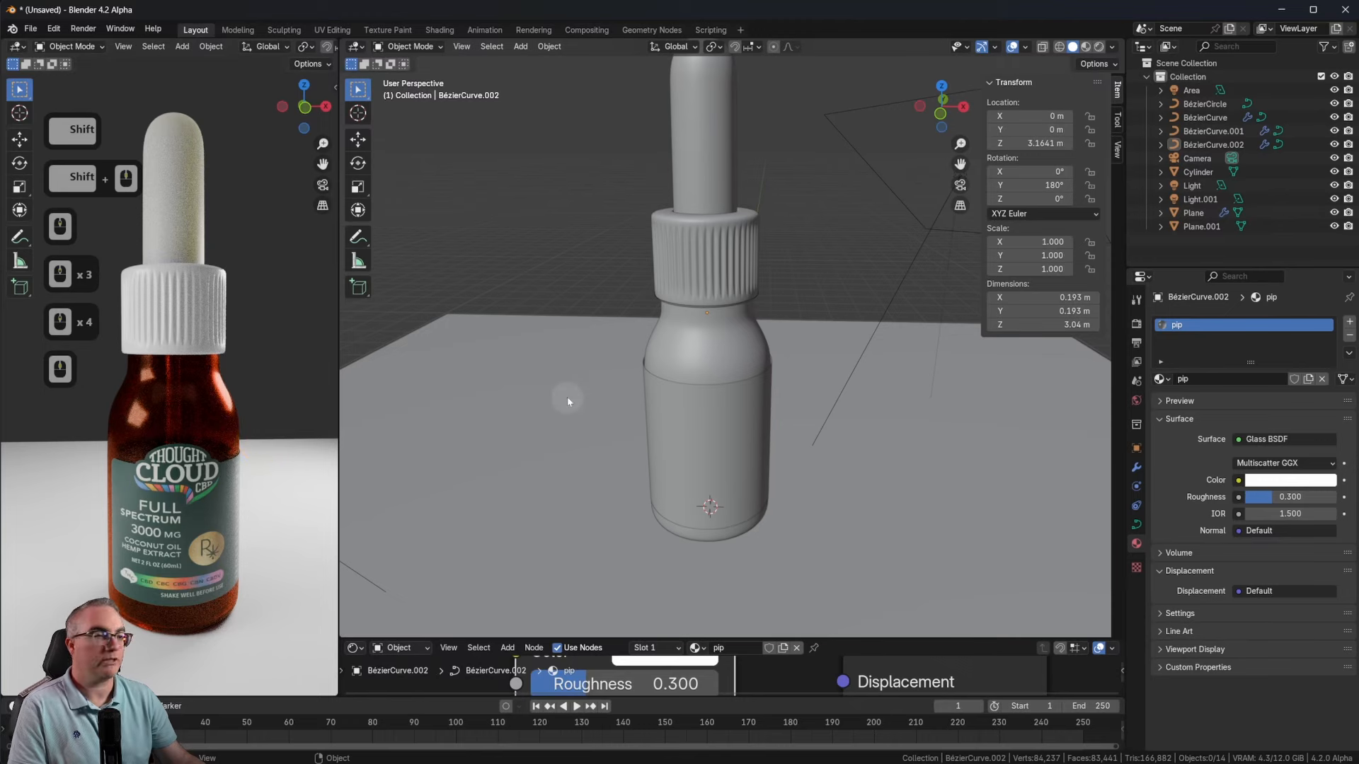
scroll(708, 375, "down", 3)
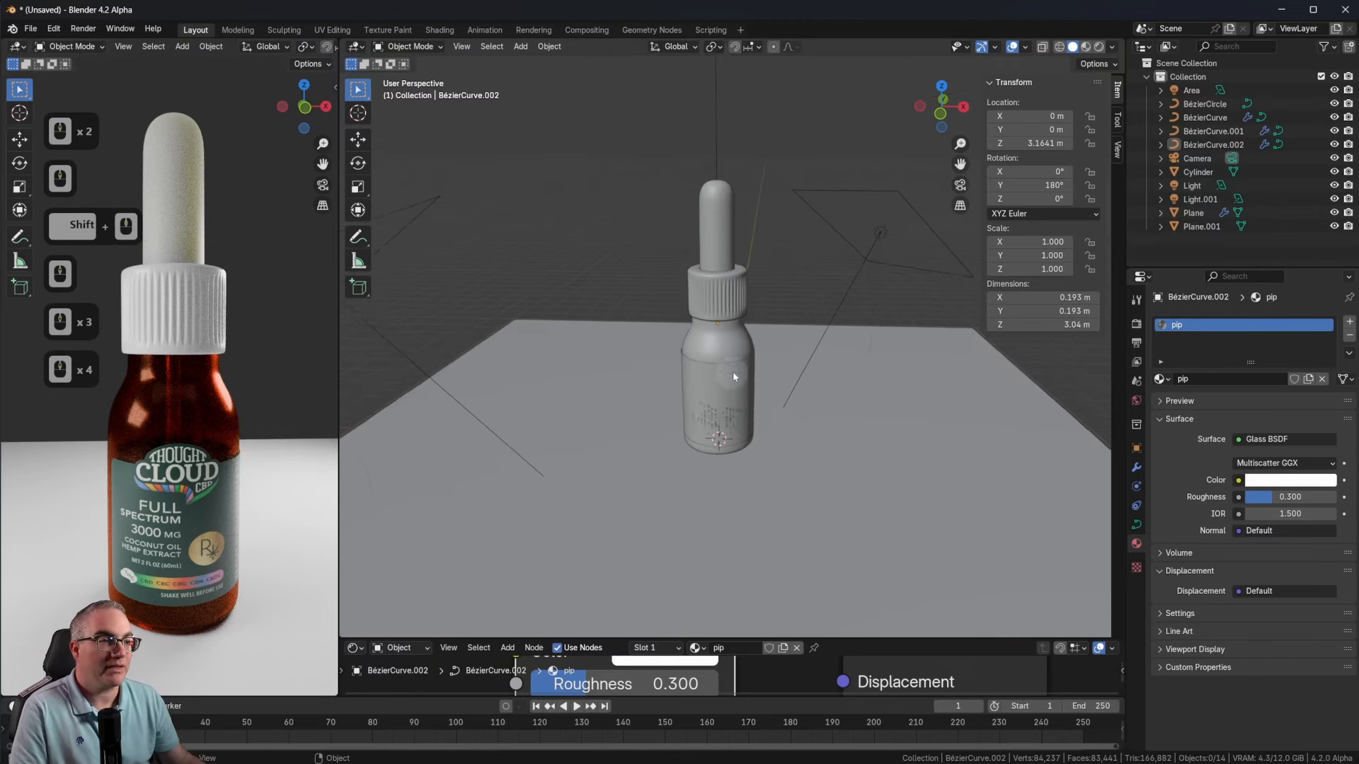
middle_click_drag(786, 347, 783, 382, "shift")
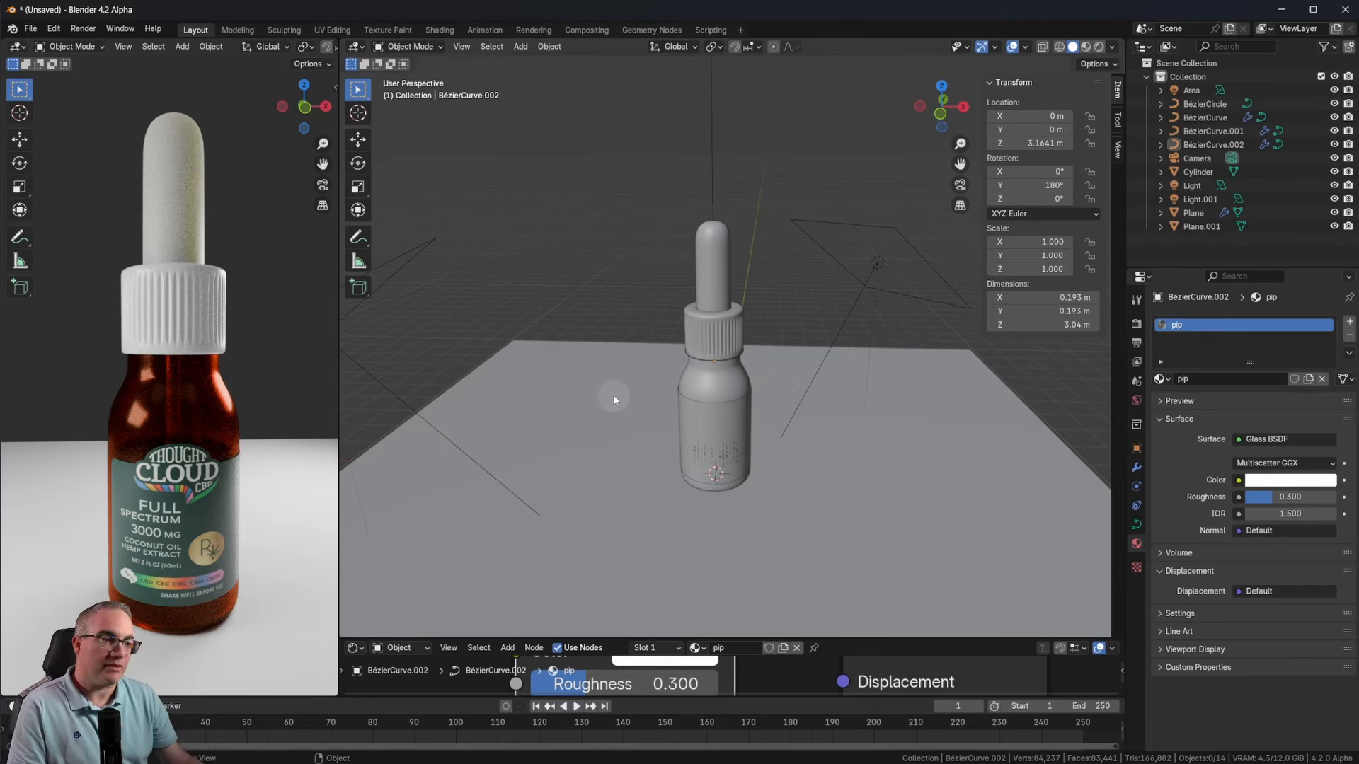
Step: Review the bottle's profile curve in Edit Mode together with its Screw and Solidify modifiers
scroll(813, 433, "up", 5)
middle_click_drag(813, 434, 798, 362, "shift")
left_click(752, 317)
key("Tab")
left_click(1136, 468)
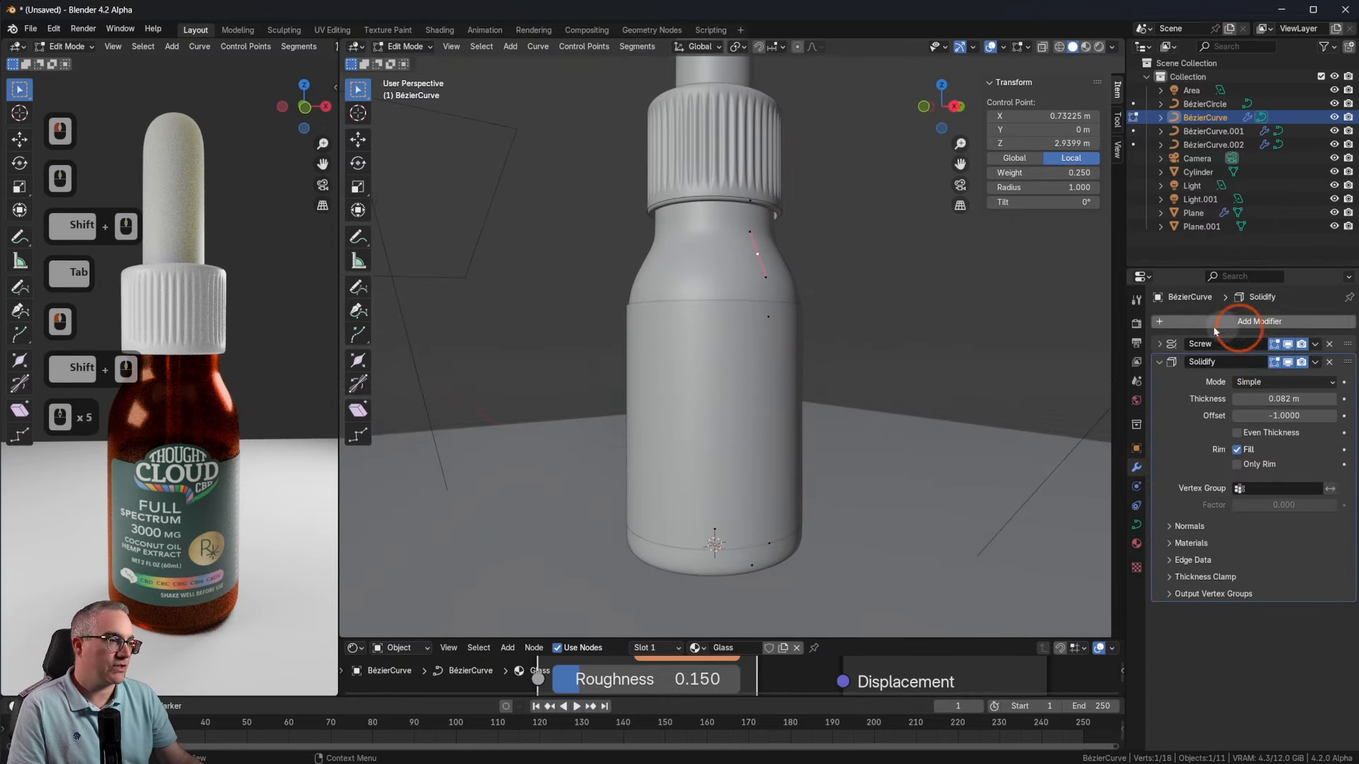
left_click(1165, 366)
left_click(1159, 343)
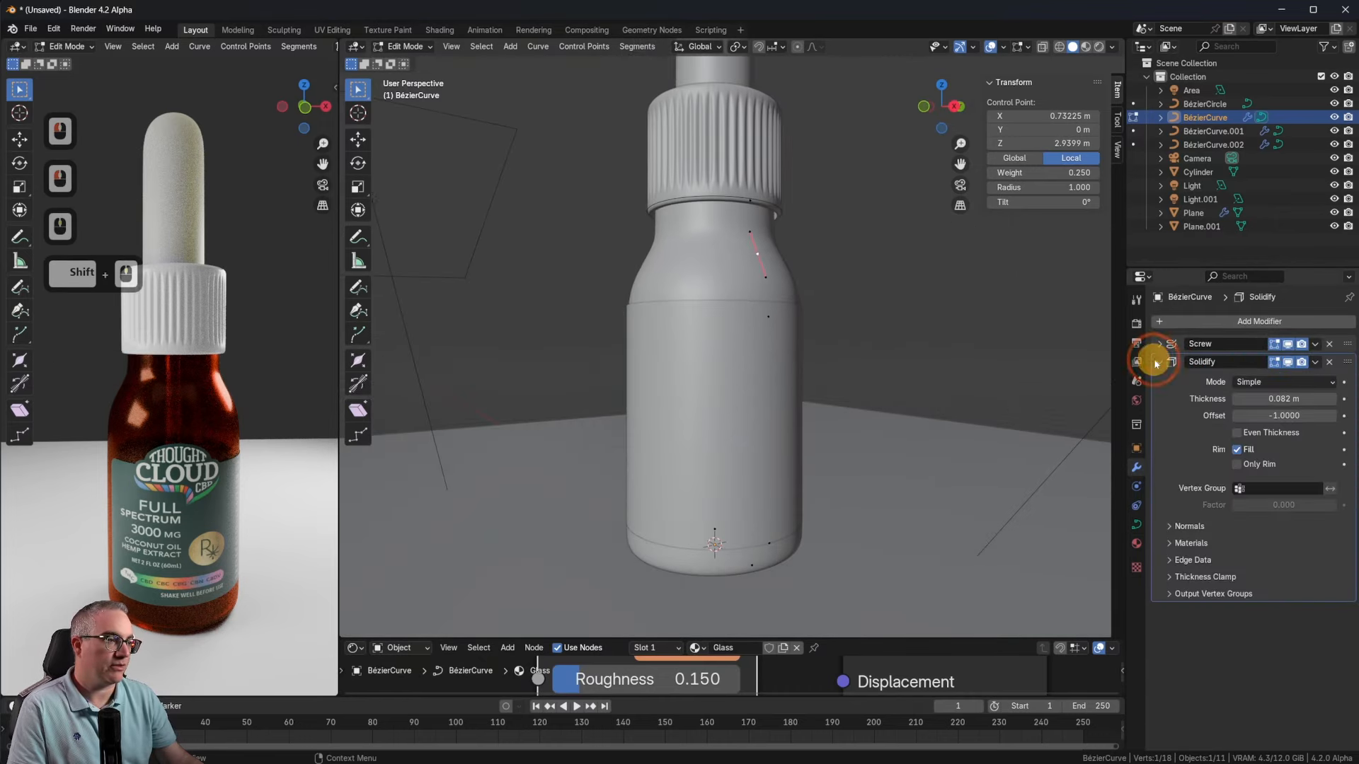
middle_click_drag(907, 370, 886, 456, "shift")
key("Tab")
Step: Review the ribbed cap's base mesh and its Array, Curve and Subdivision modifiers
left_click(737, 309)
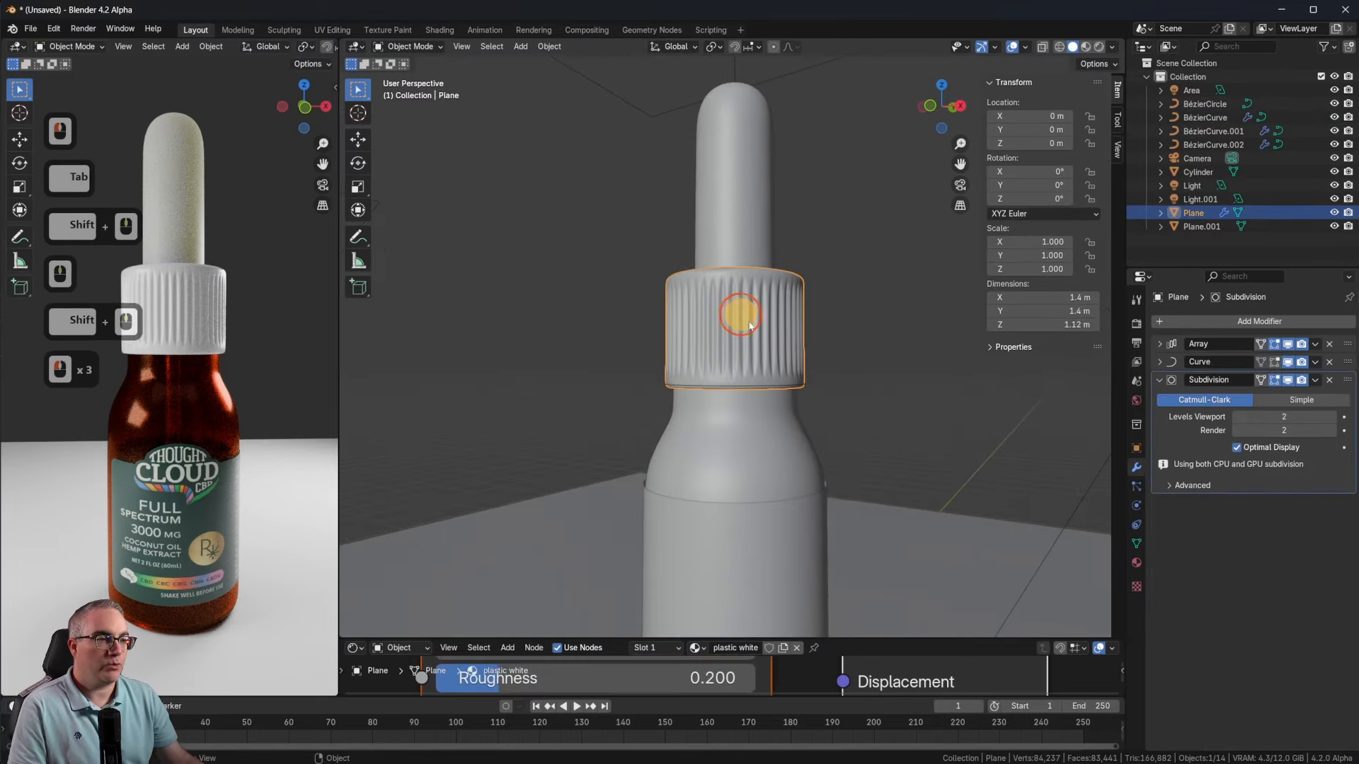
mouse_move(849, 372)
middle_mouse_down("shift")
mouse_move(855, 394)
mouse_move(774, 355)
mouse_move(931, 364)
mouse_move(842, 375)
mouse_move(864, 370)
middle_mouse_up("shift")
key("Tab")
scroll(814, 394, "up", 3)
key("Tab")
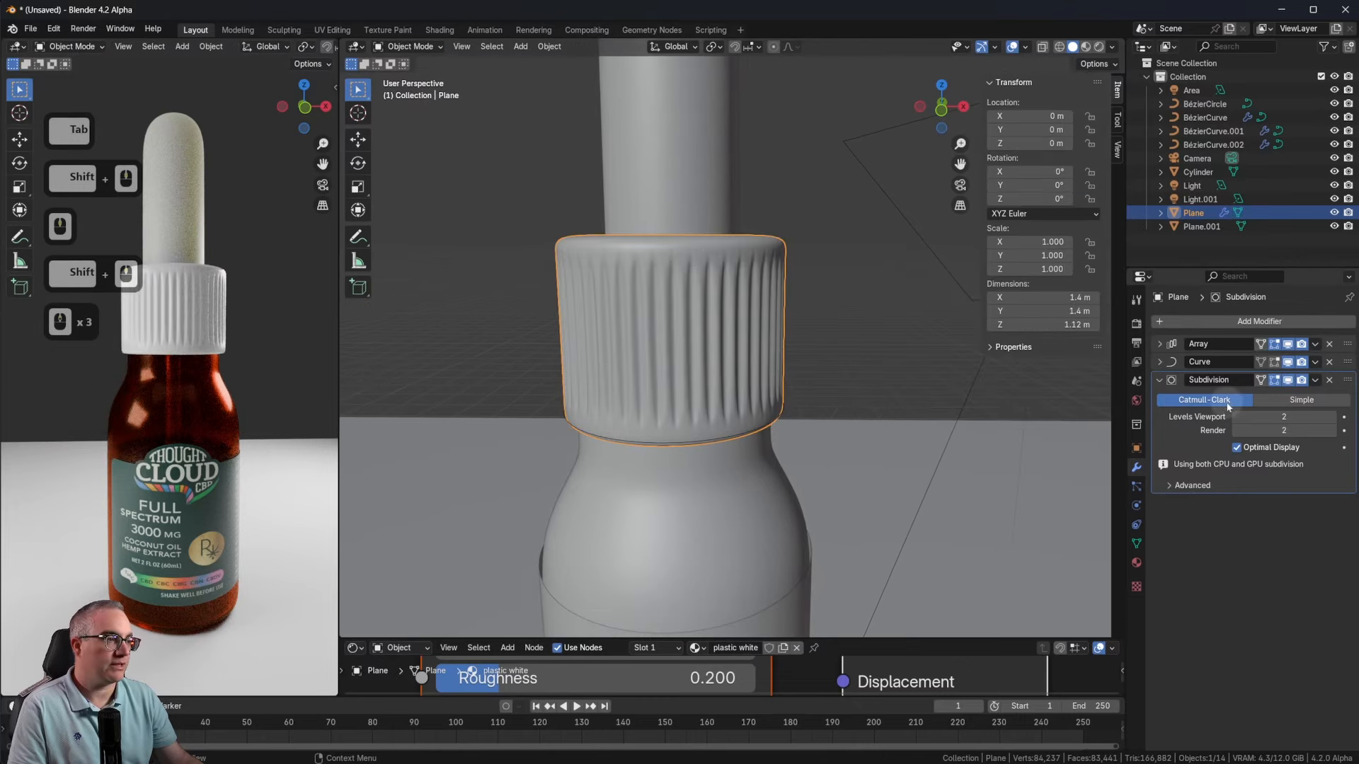
mouse_move(855, 359)
middle_mouse_down()
mouse_move(854, 417)
mouse_move(859, 379)
middle_mouse_up()
scroll(852, 455, "down", 3)
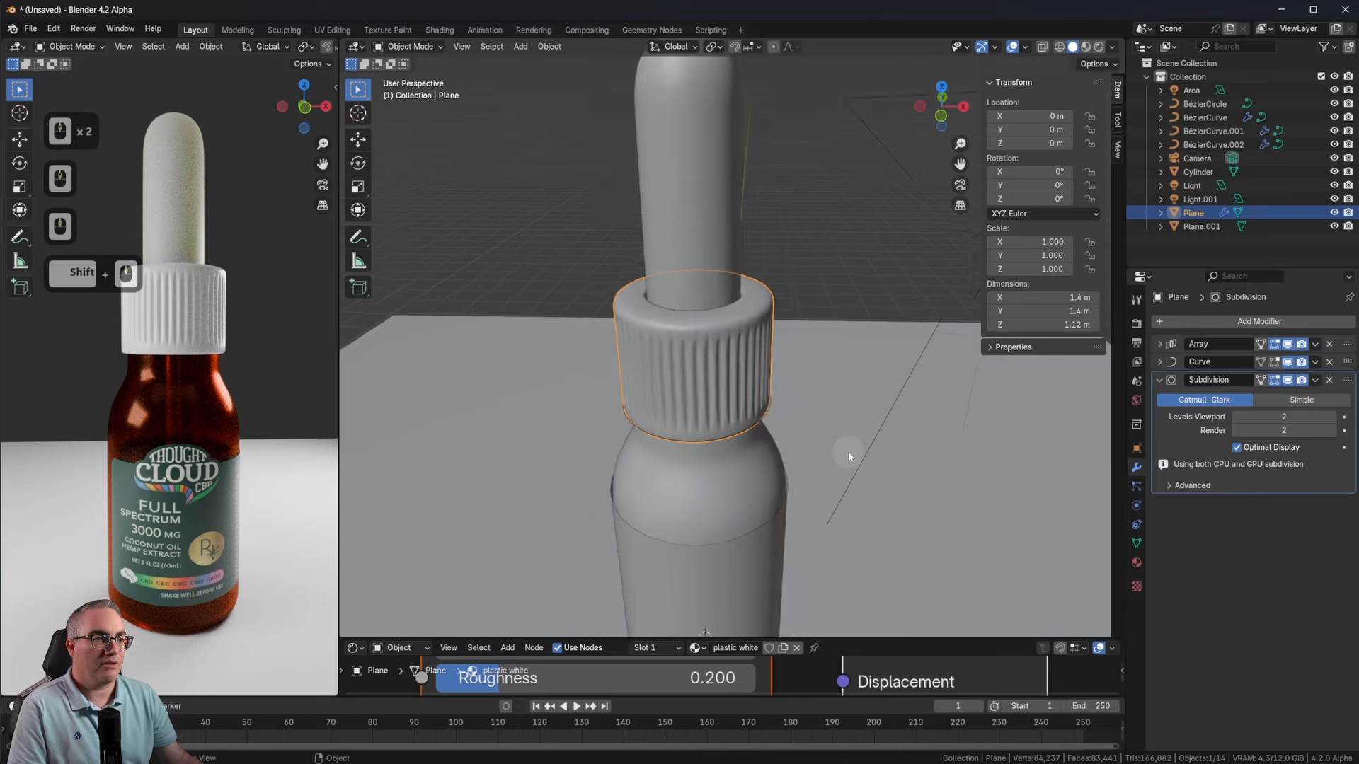
Step: Review the label cylinder's mesh around the bottle in Edit Mode
middle_click_drag(853, 452, 857, 317, "shift")
left_click(704, 340)
scroll(813, 510, "up", 4)
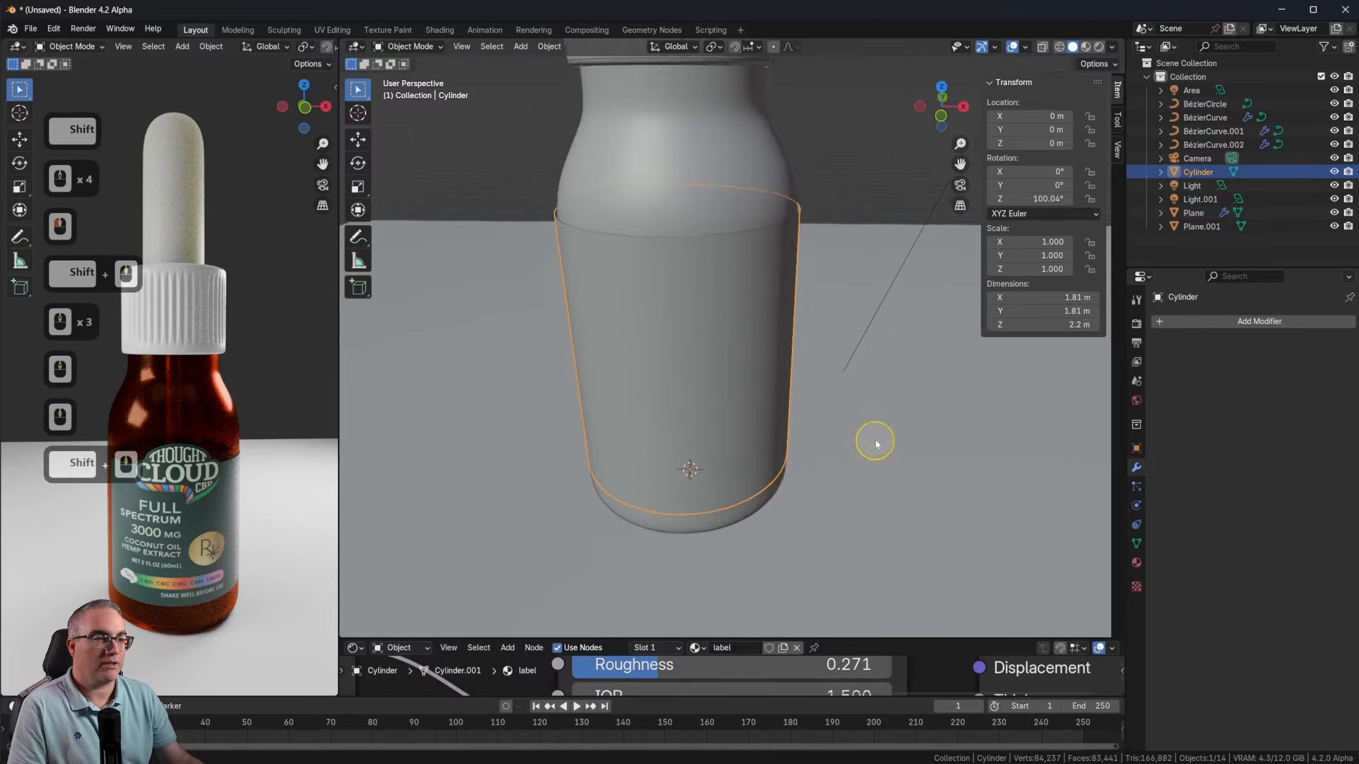
middle_click_drag(871, 443, 877, 340, "shift")
key("Tab")
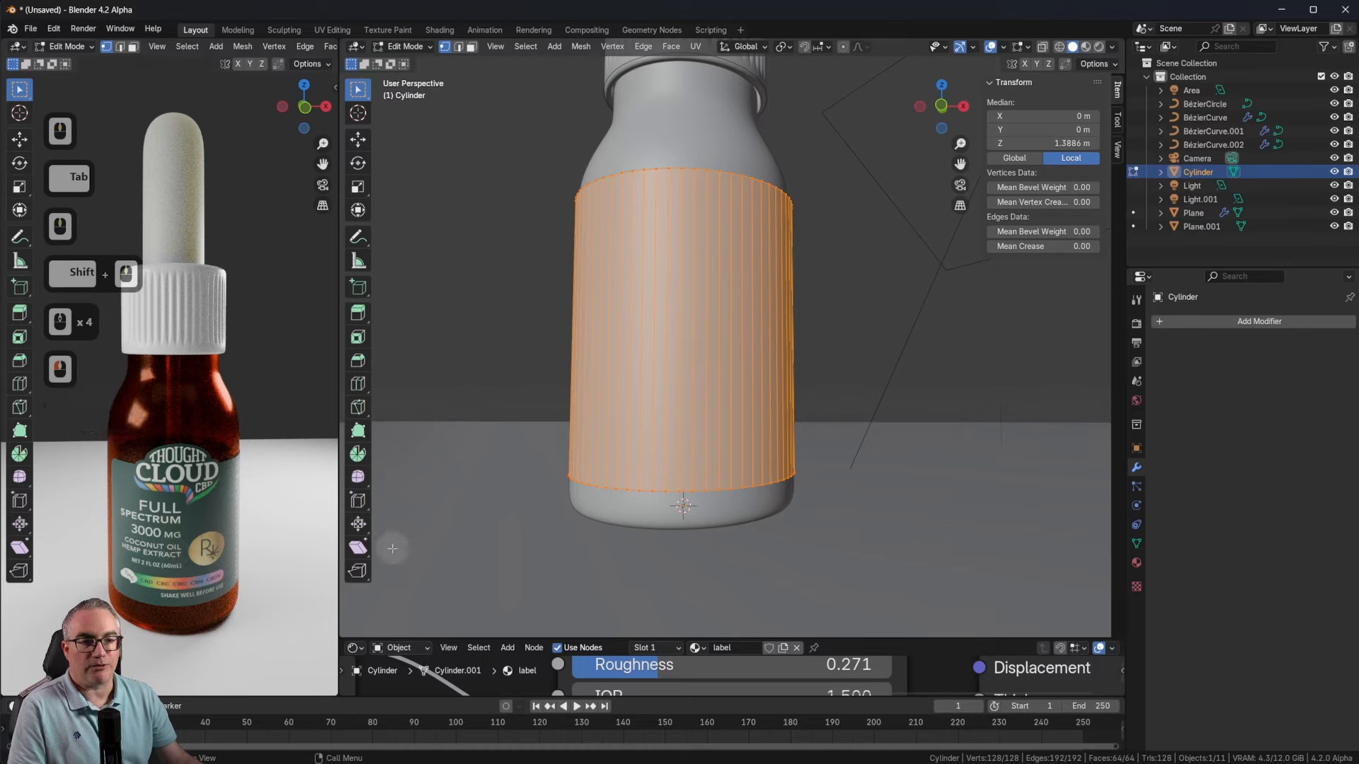
key("KP_1")
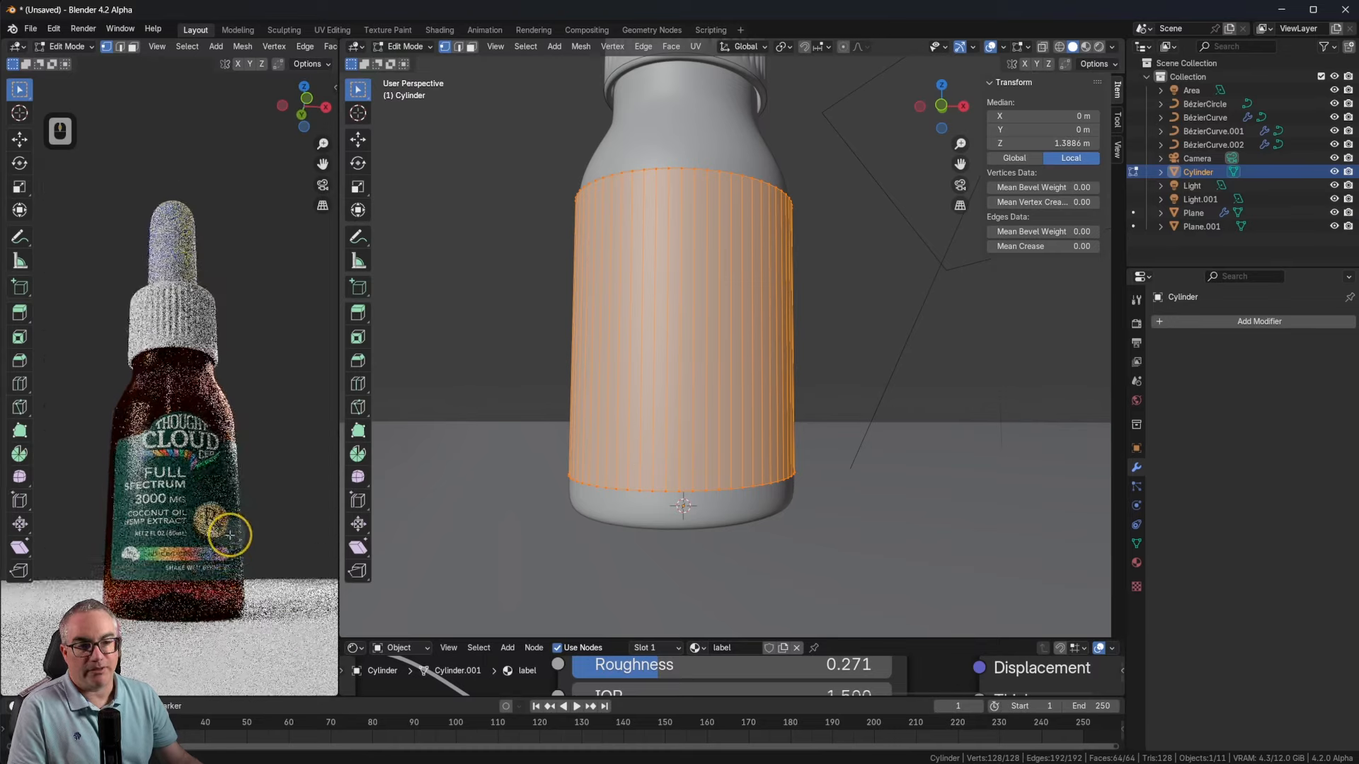
Step: Compare the label's UV layout over label.png with the textured label on the bottle in Front Orthographic view, using the UV Editing workspace
scroll(226, 543, "down", 1)
scroll(226, 544, "up", 3)
middle_click_drag(233, 509, 258, 423, "shift")
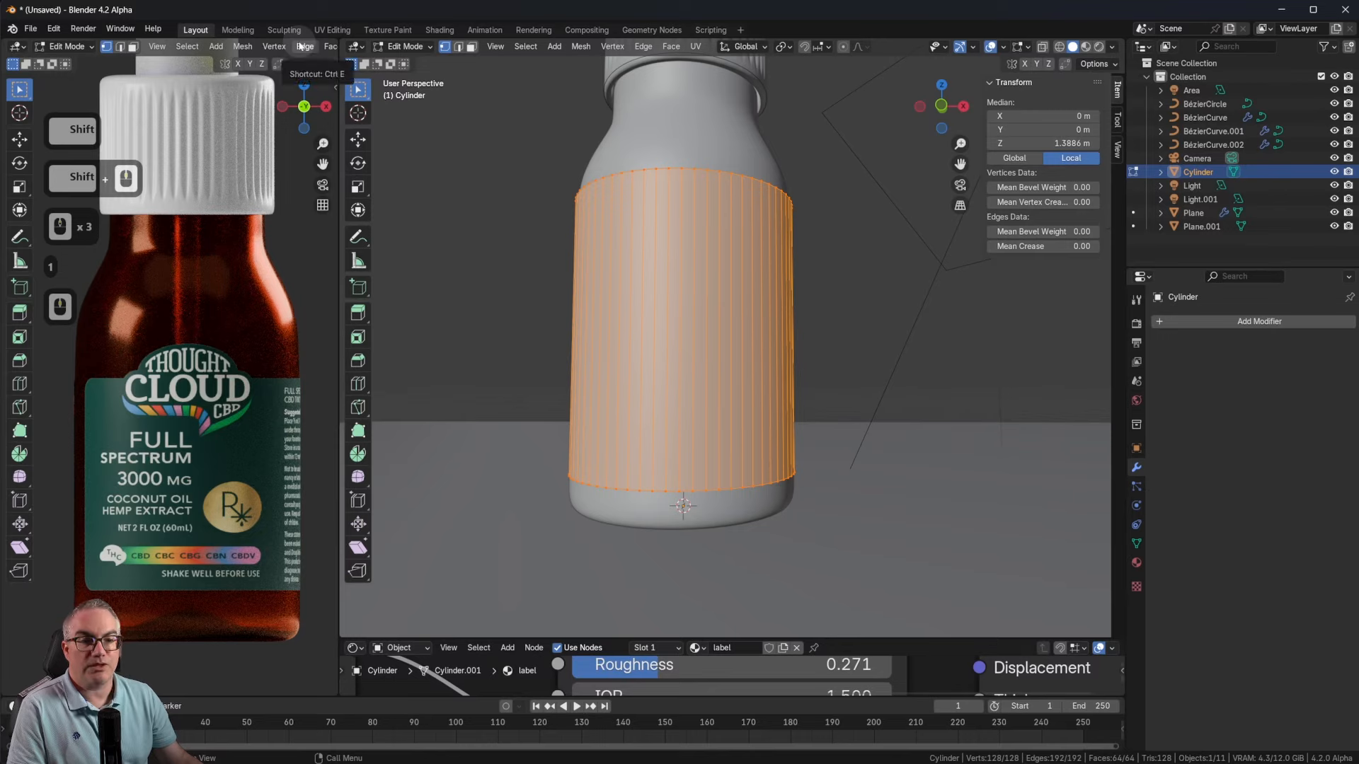
left_click(334, 29)
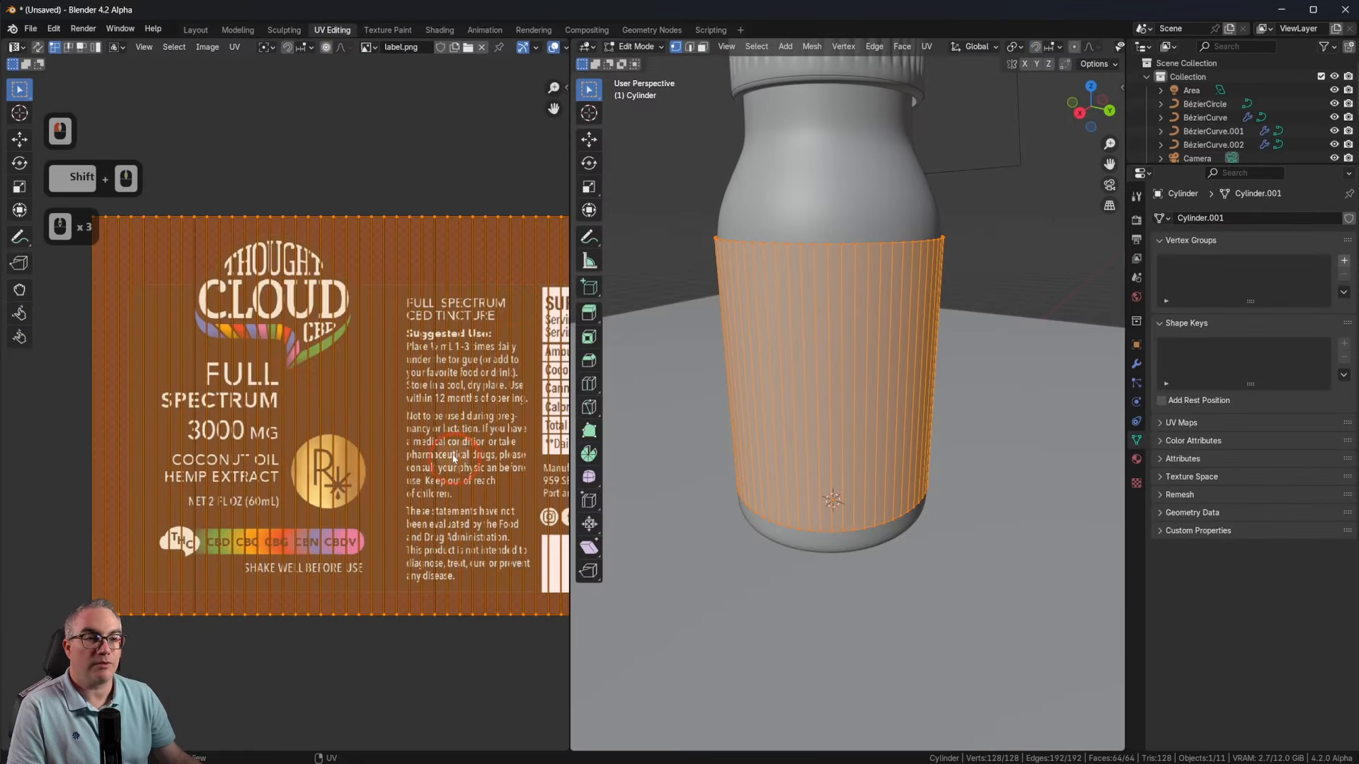
scroll(1080, 51, "down", 5)
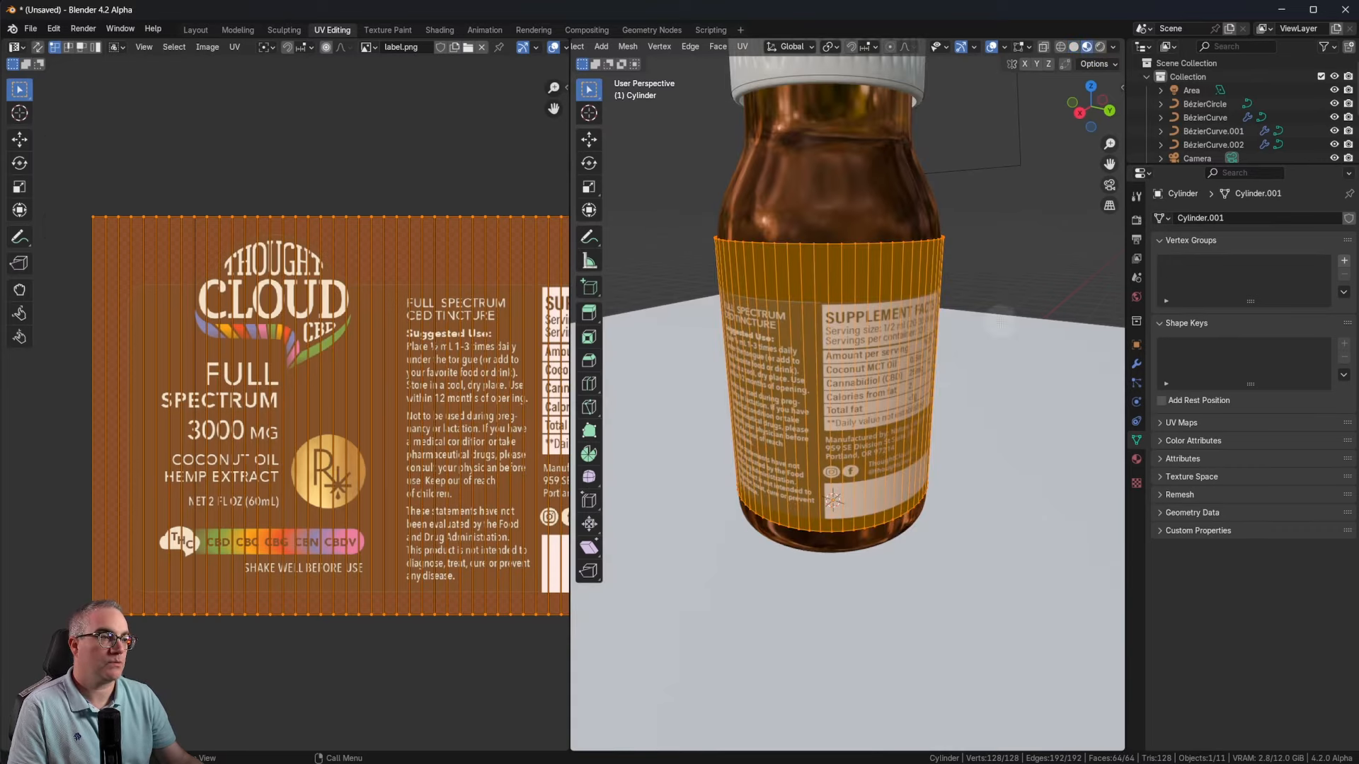
middle_click_drag(1000, 322, 970, 298)
key("1")
scroll(857, 382, "up", 3)
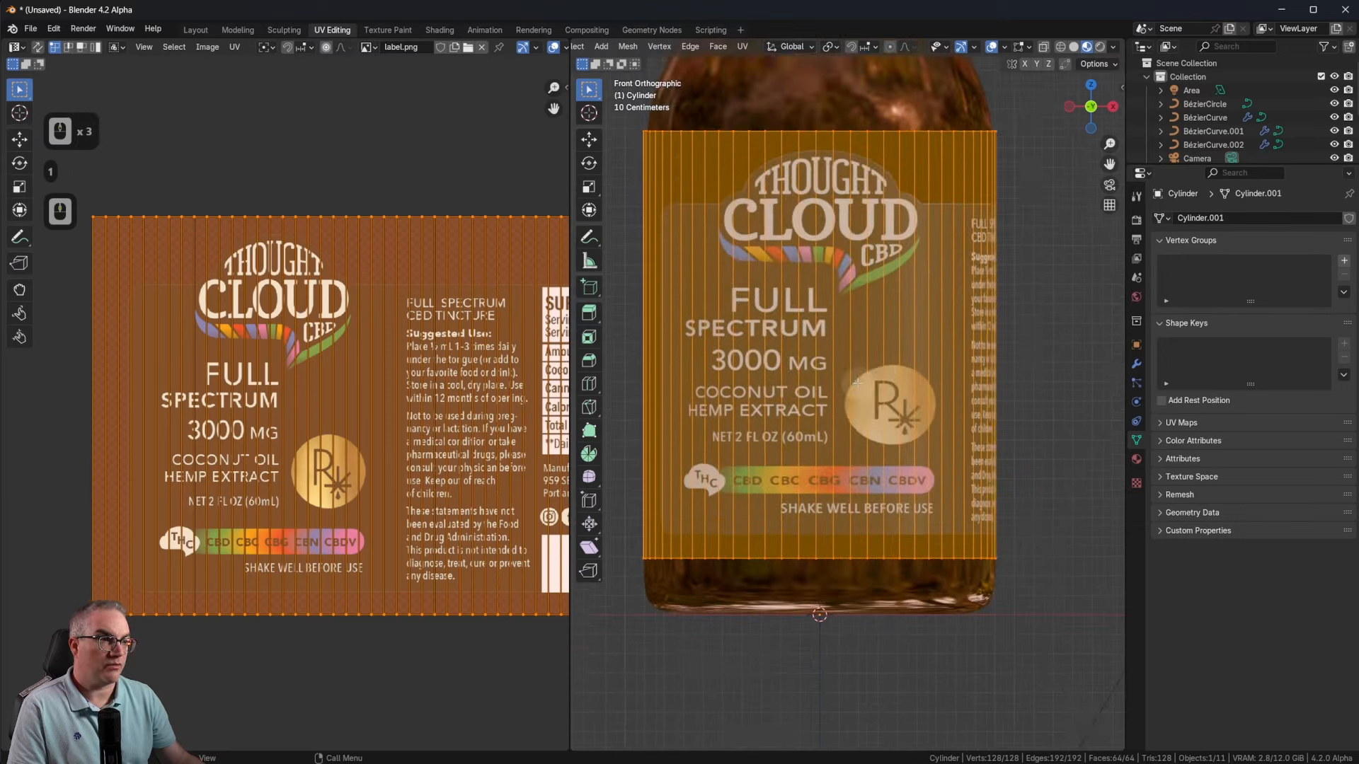
middle_click_drag(857, 382, 862, 419, "shift")
middle_click_drag(290, 333, 297, 306)
scroll(297, 305, "up", 3)
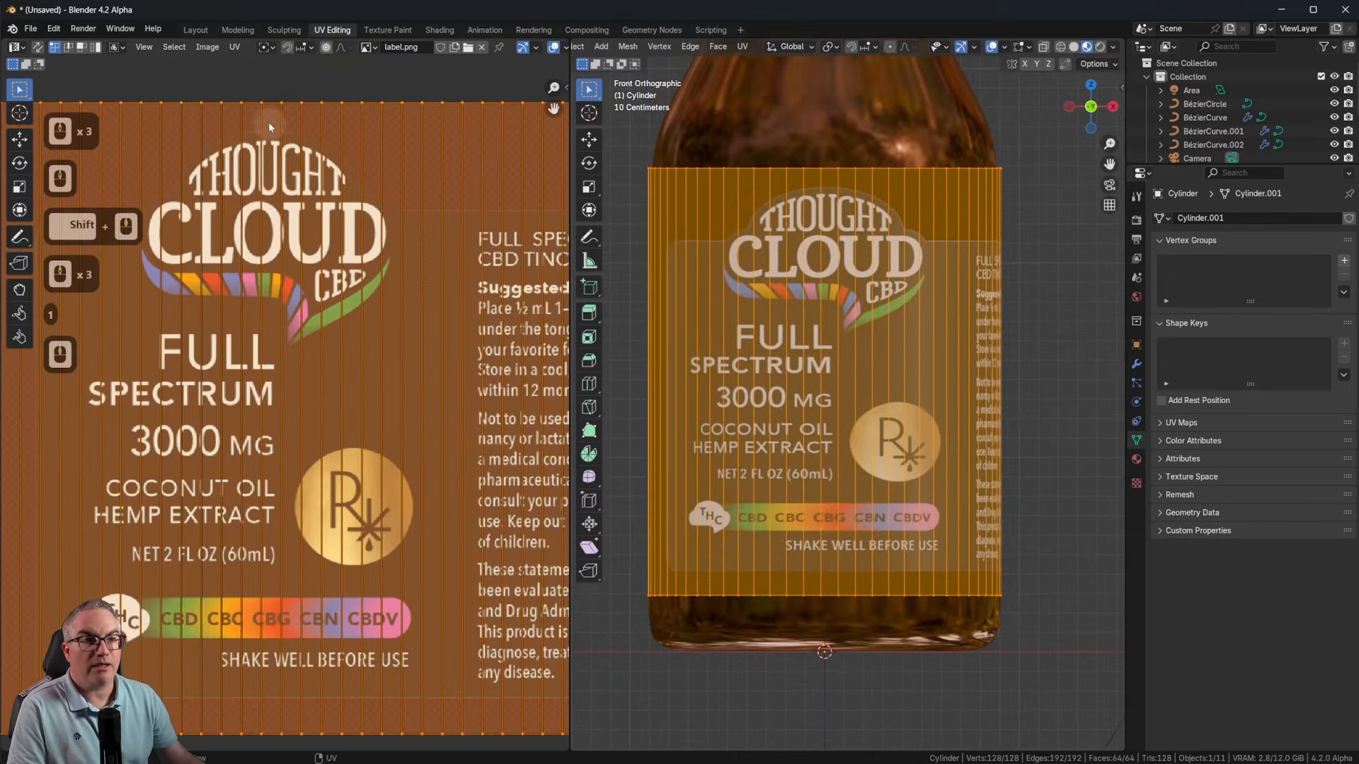
scroll(443, 379, "down", 1, "shift")
scroll(396, 538, "up", 1, "shift")
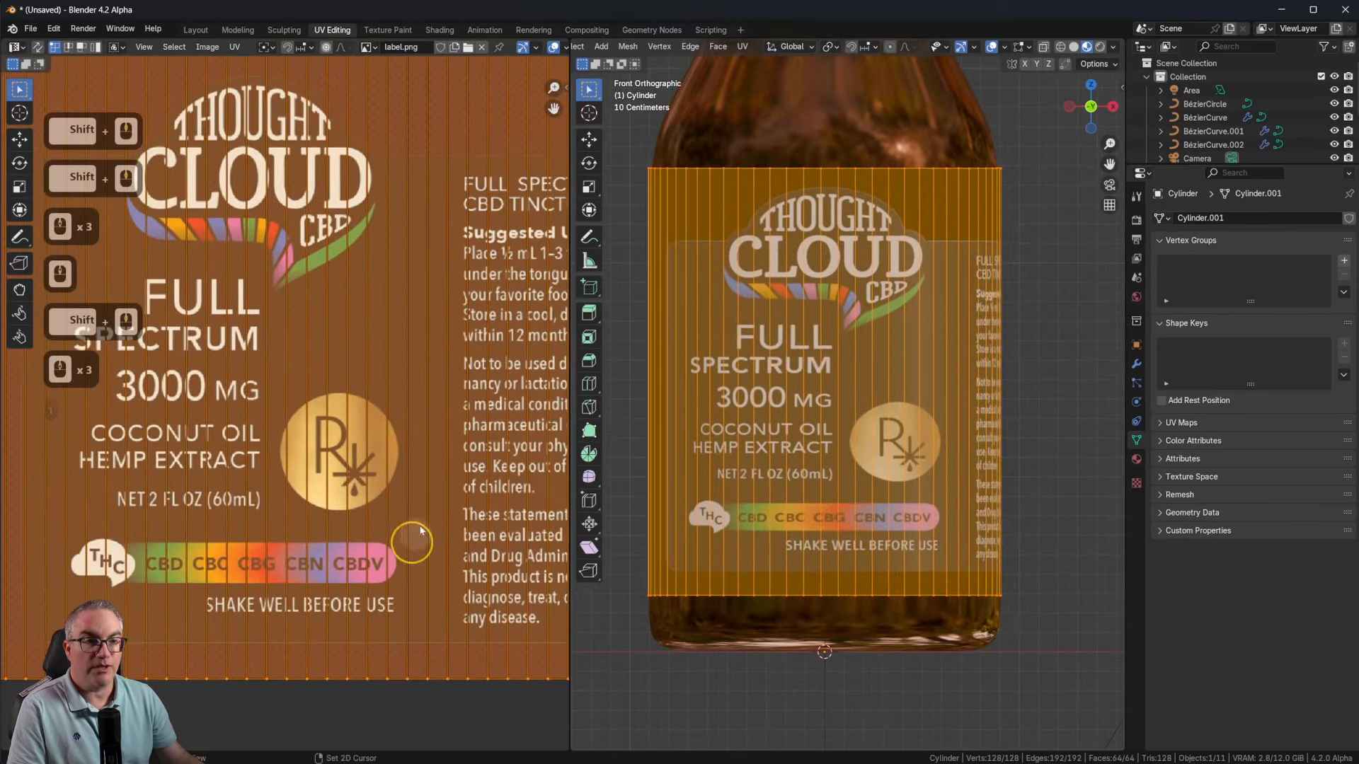
Step: Scale the label's UVs along Y by about 0.91 so the artwork fills more of the label's height, and check the fit
scroll(419, 414, "down", 3)
key("s")
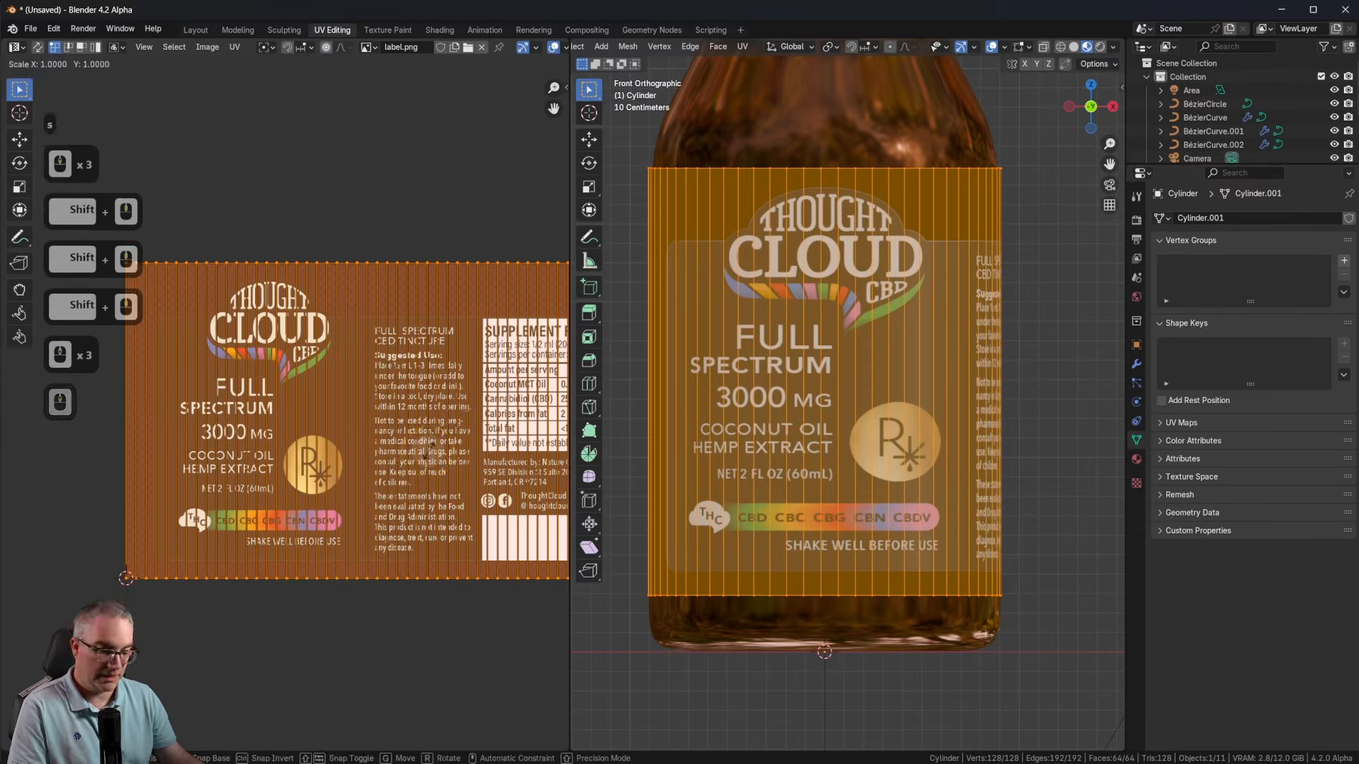
key("y")
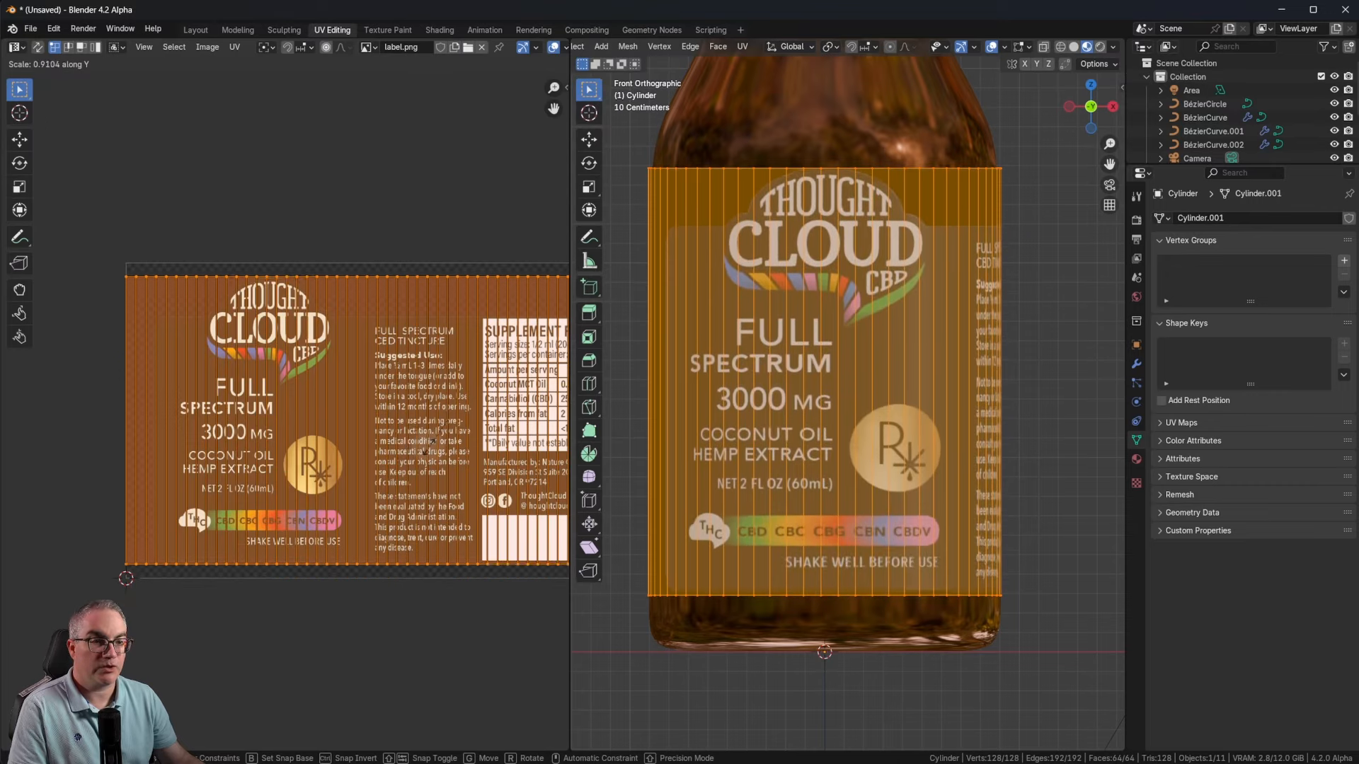
left_click(428, 444)
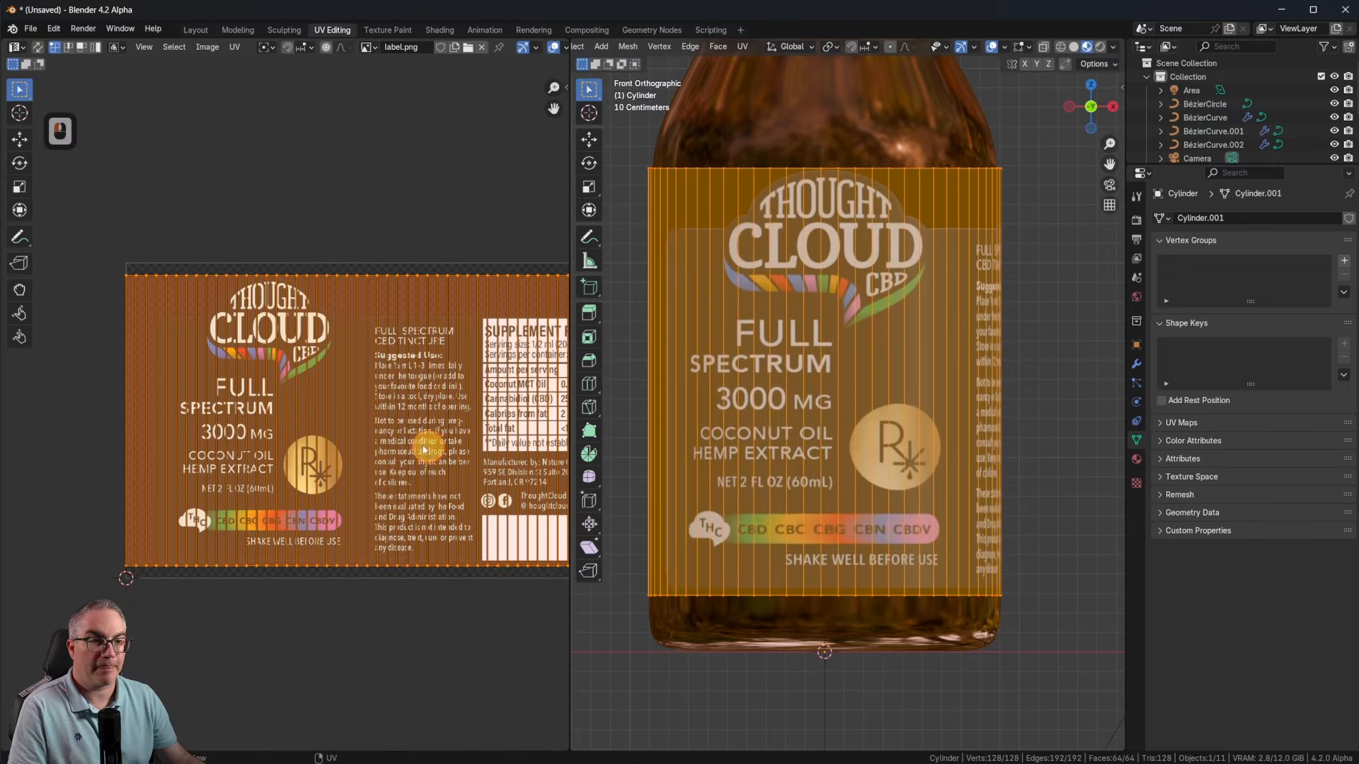
scroll(286, 404, "up", 2)
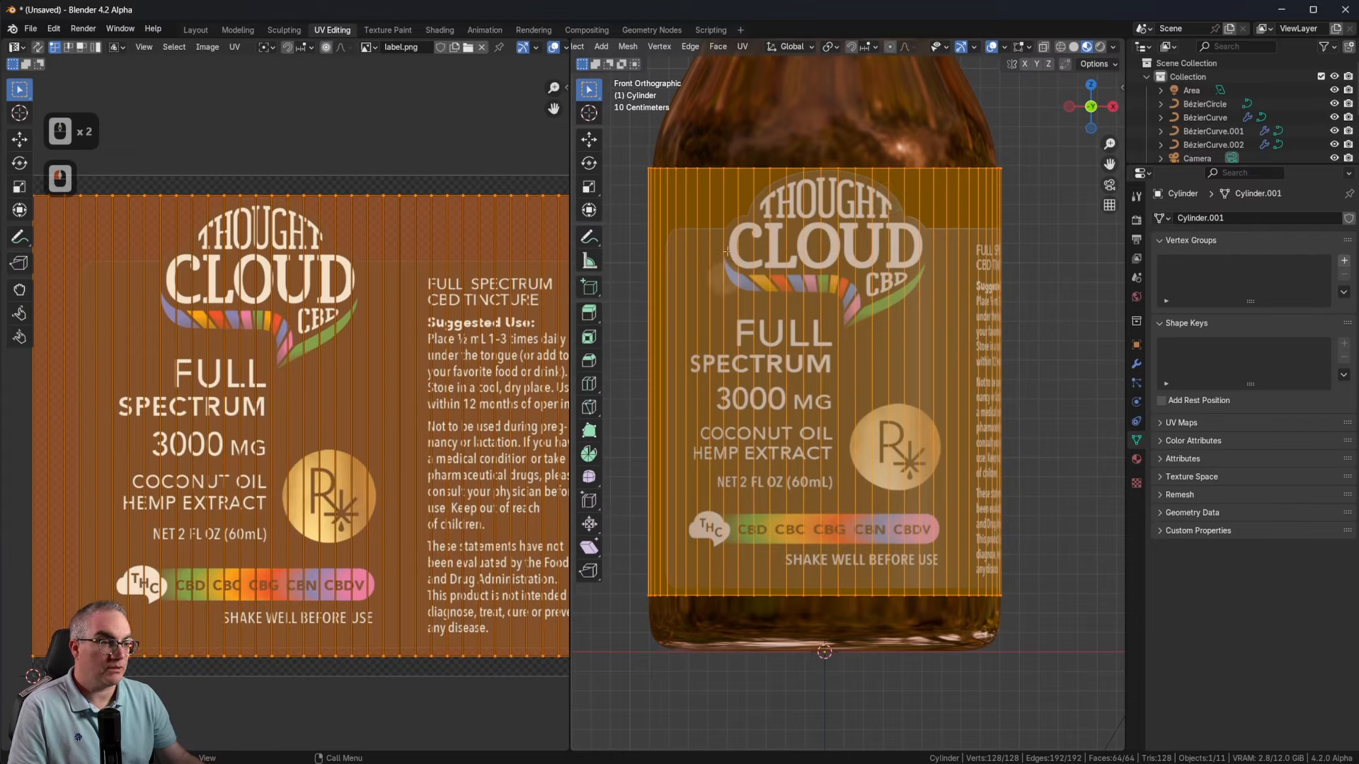
scroll(729, 253, "up", 2)
middle_click_drag(779, 264, 1032, 364, "shift")
middle_click_drag(846, 376, 684, 375, "shift")
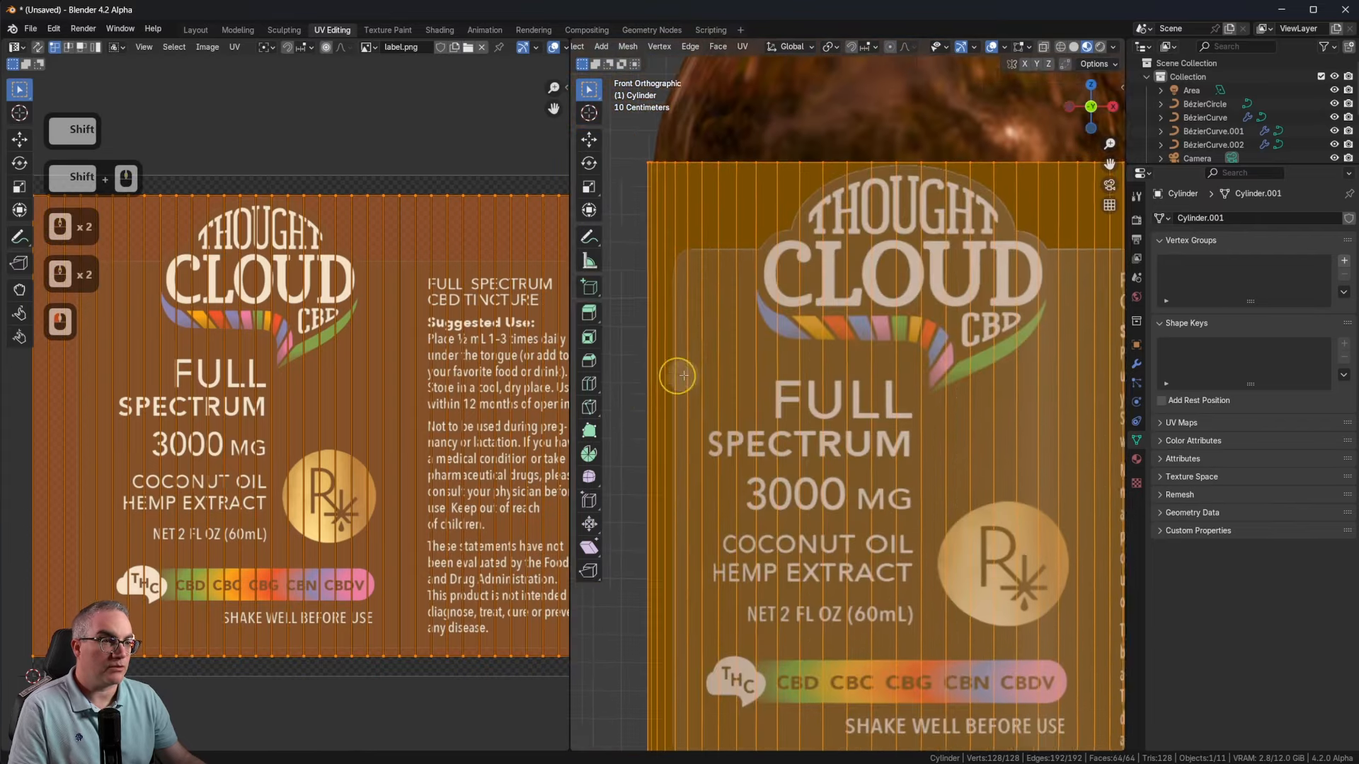
Step: Return to Object Mode and the Layout workspace, and orbit the rendered view to review the whole labelled bottle
scroll(537, 379, "down", 4)
key("Tab")
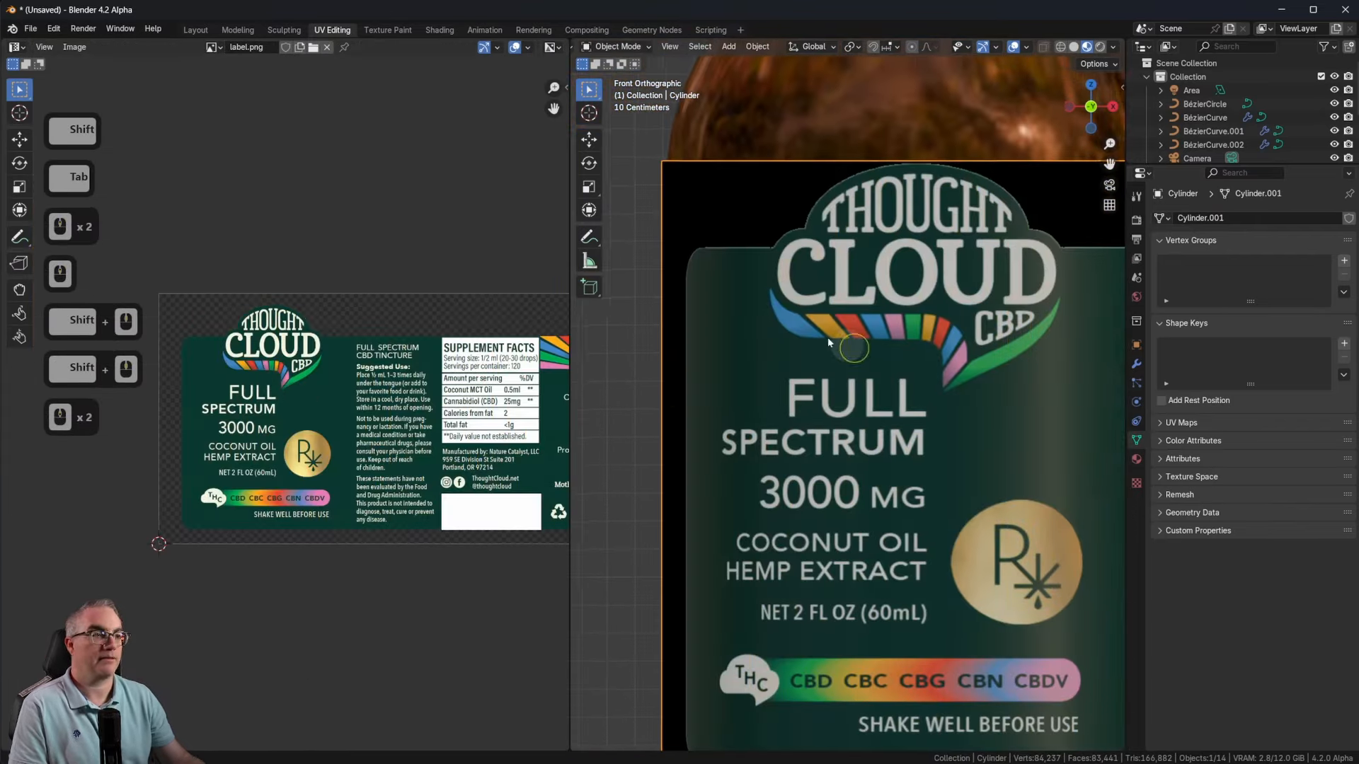
left_click(197, 29)
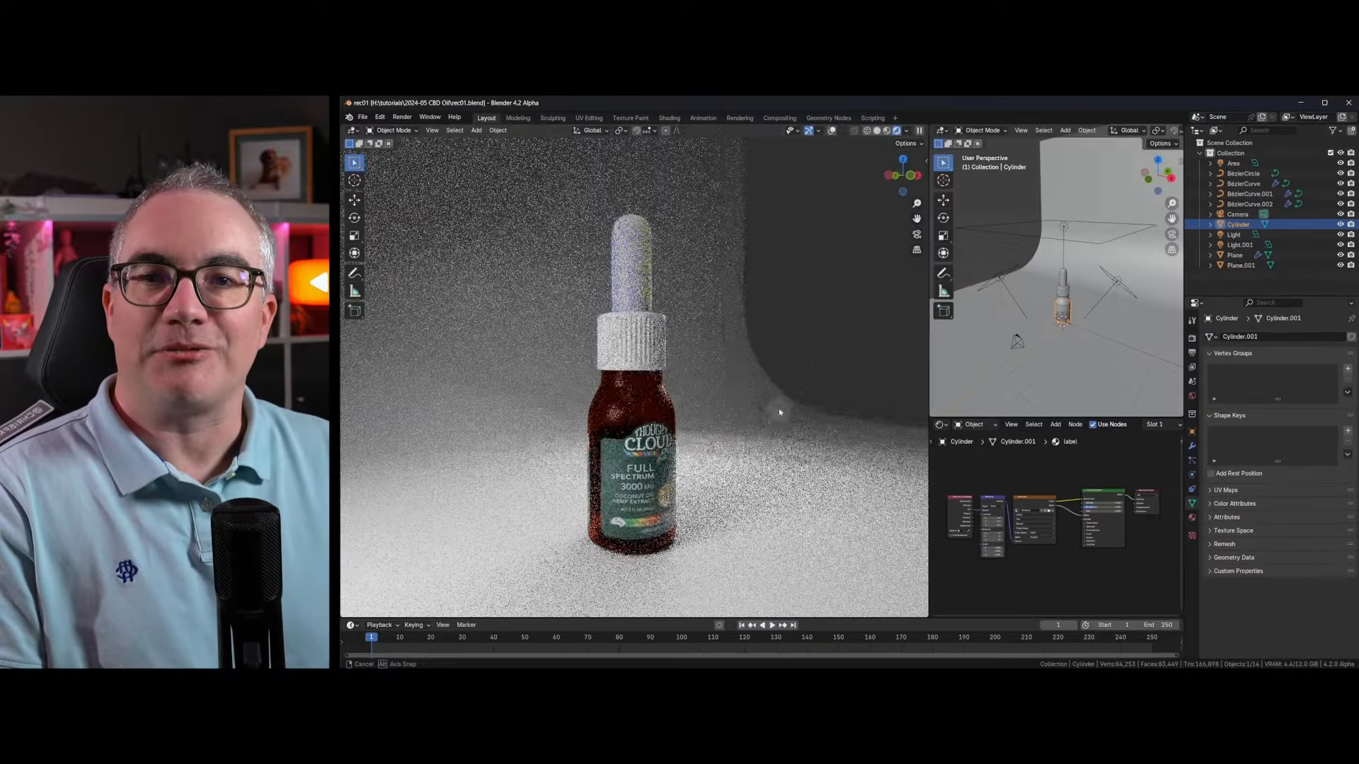
middle_click_drag(779, 412, 736, 405)
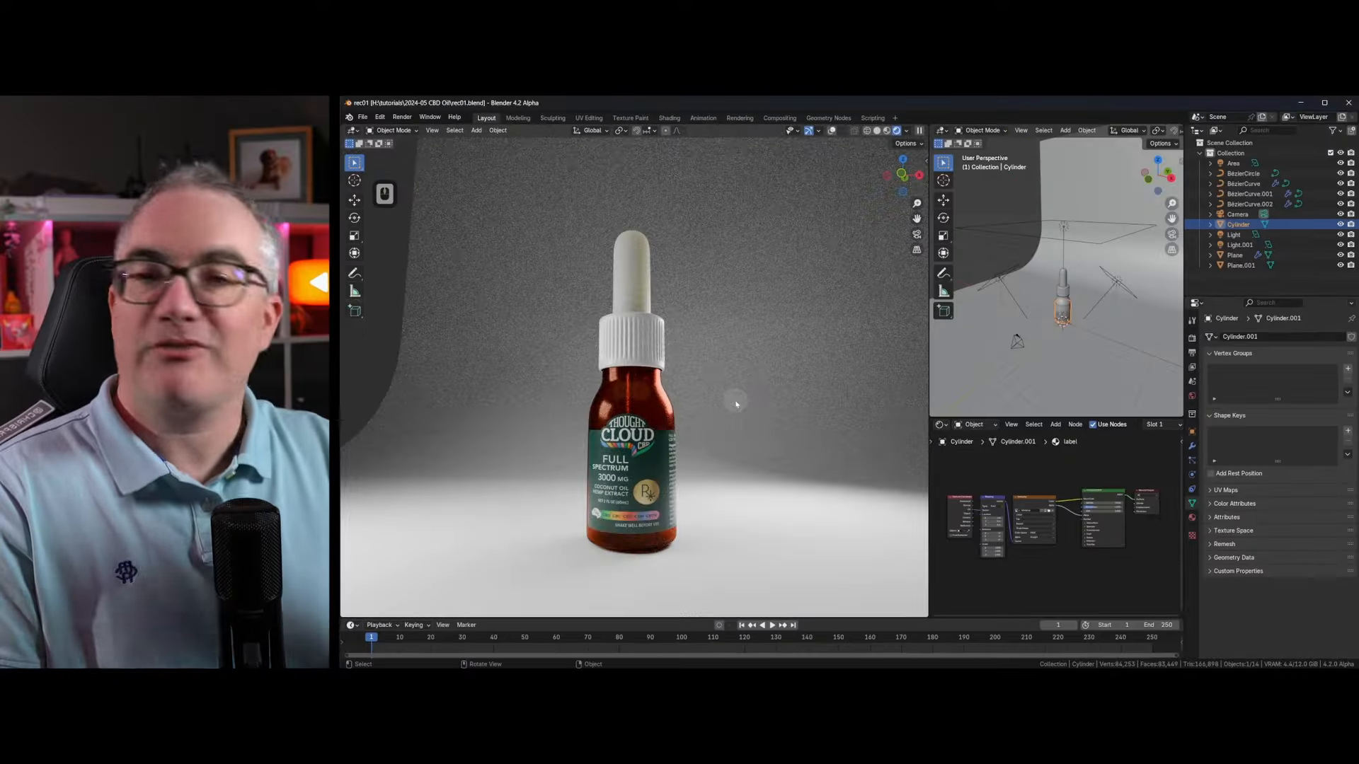